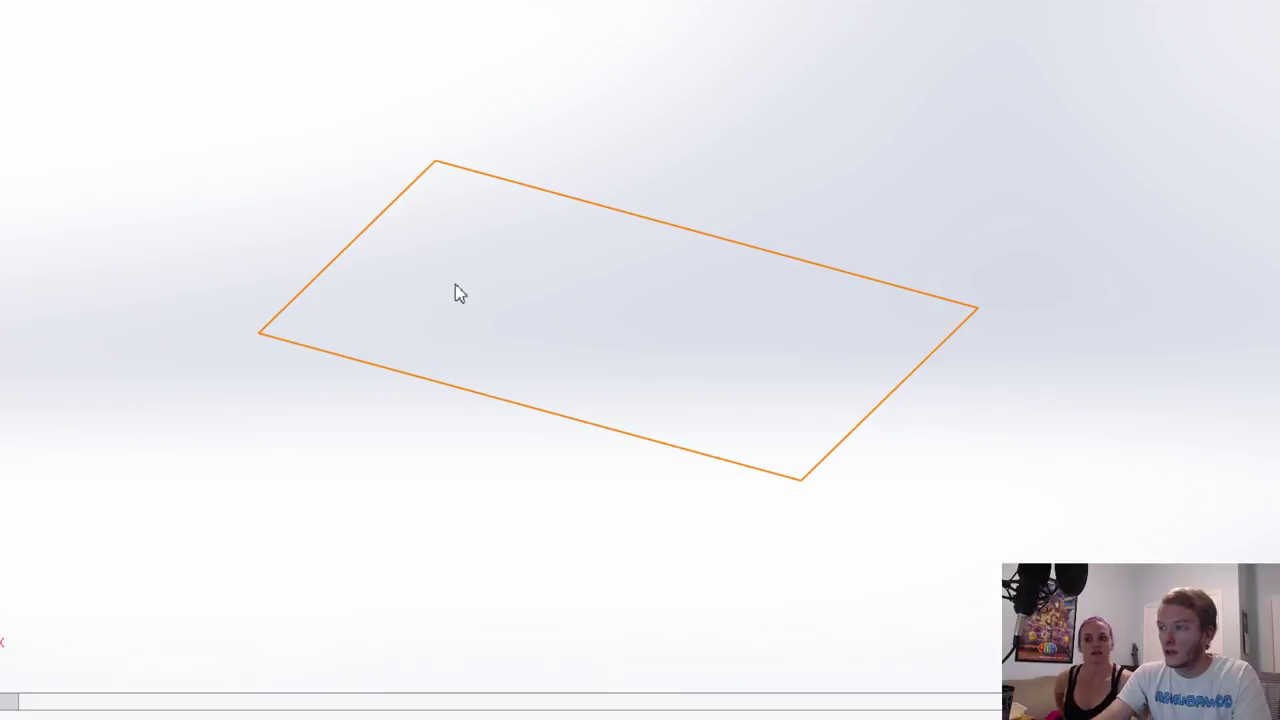
Step: Start a sketch on the Front Plane and draw a circle of about 69 mm radius centred on the origin
click(666, 406)
key(ctrl+7)
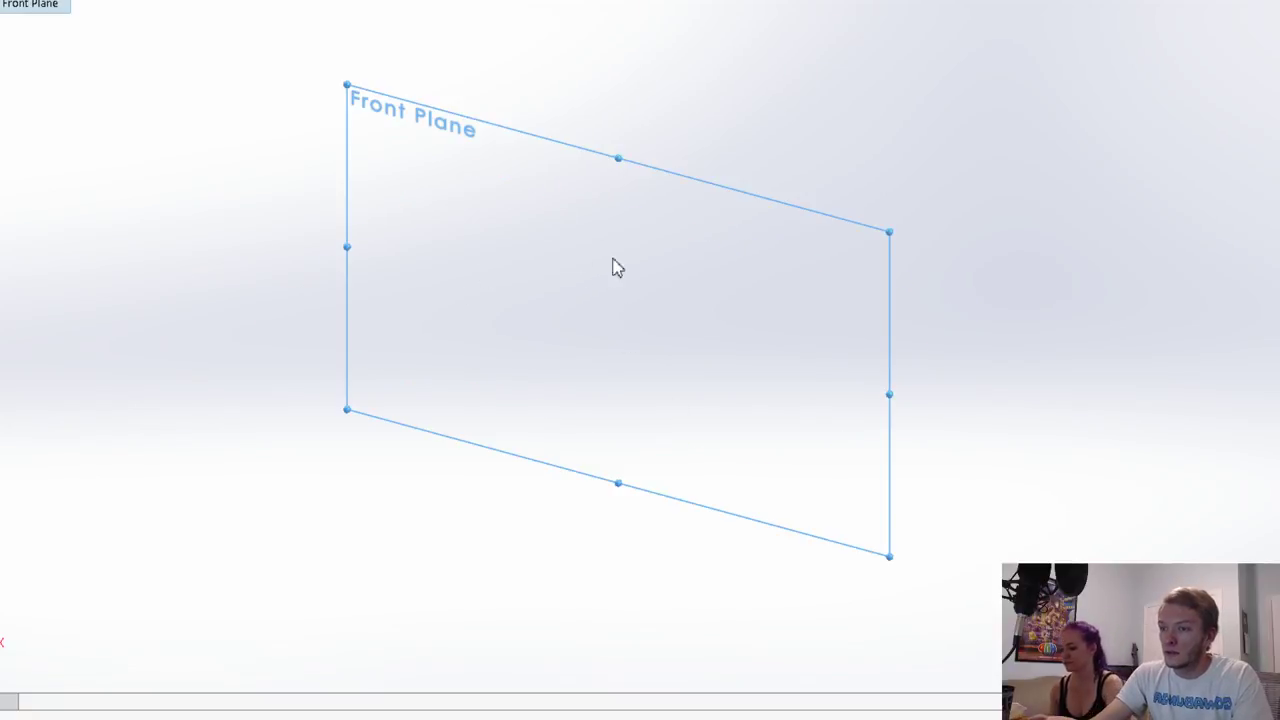
click(571, 326)
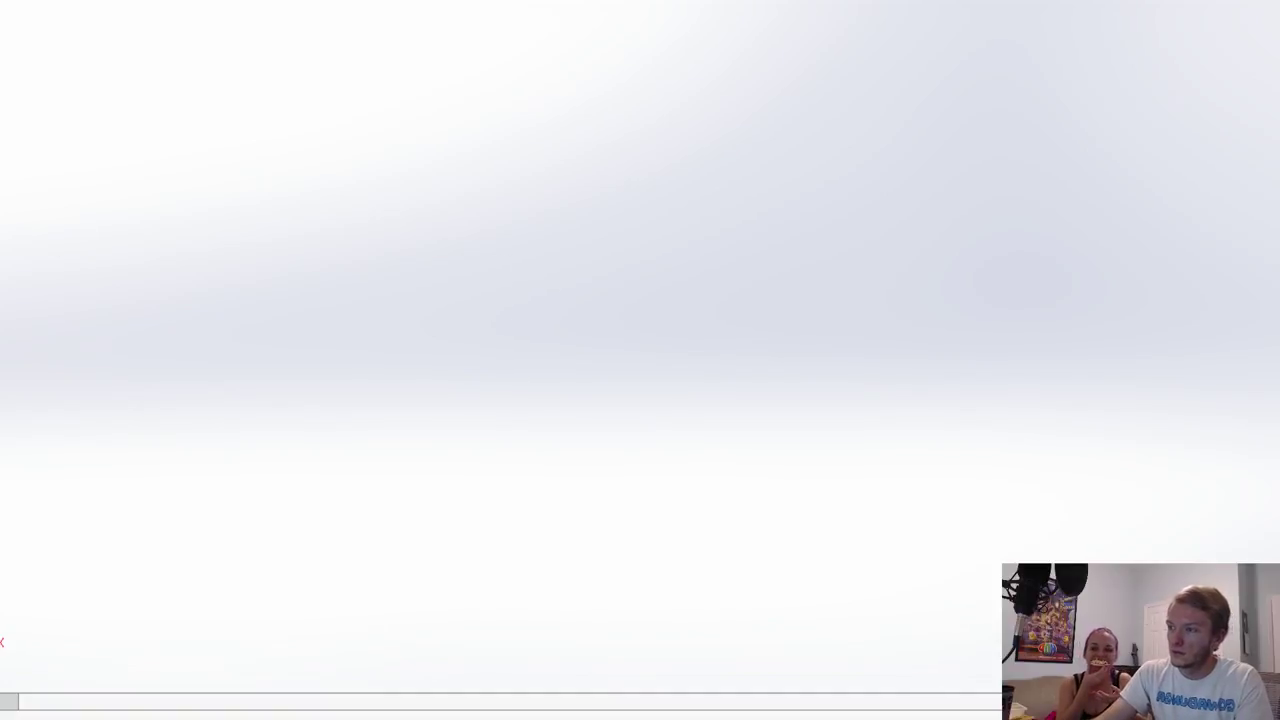
click(630, 309)
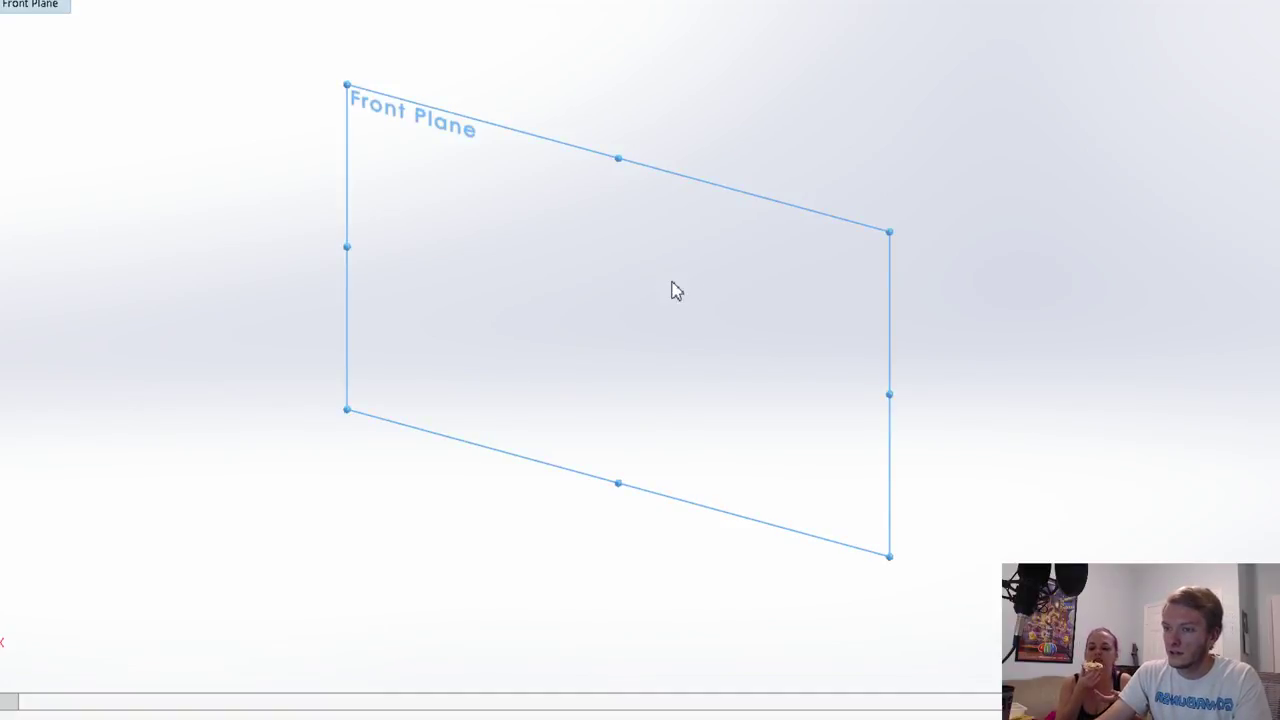
click(672, 282)
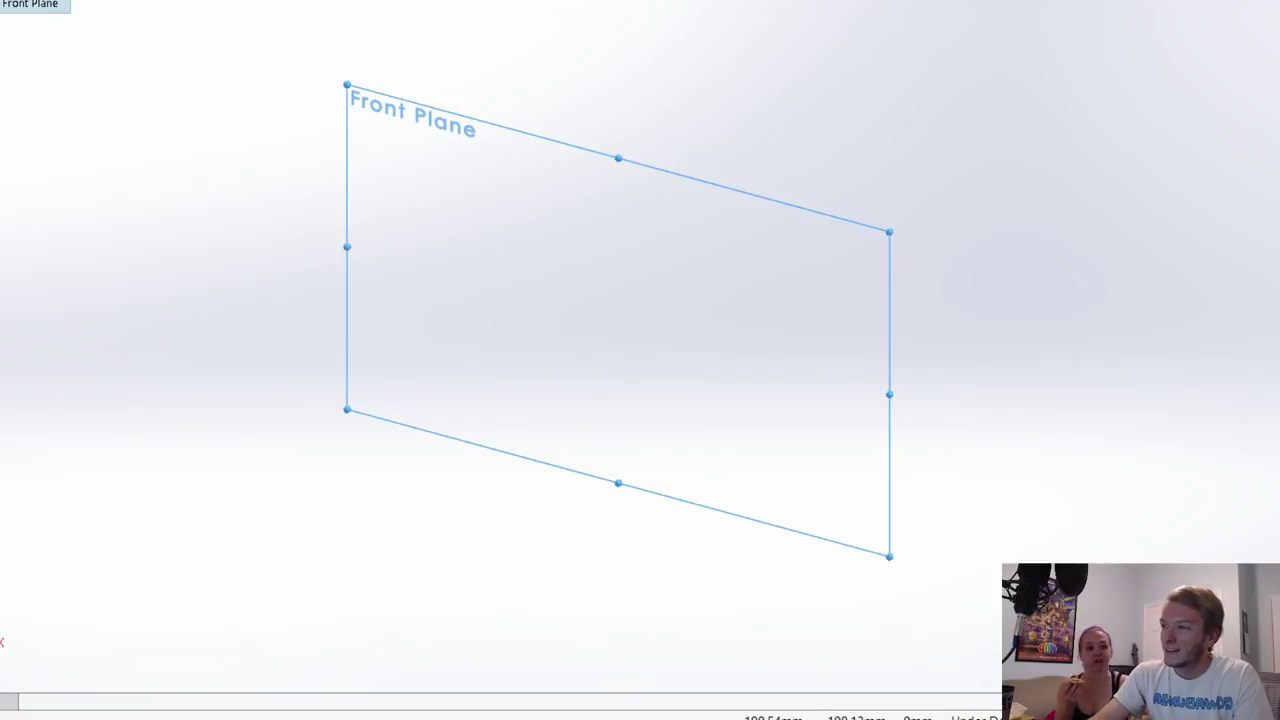
key(ctrl+8)
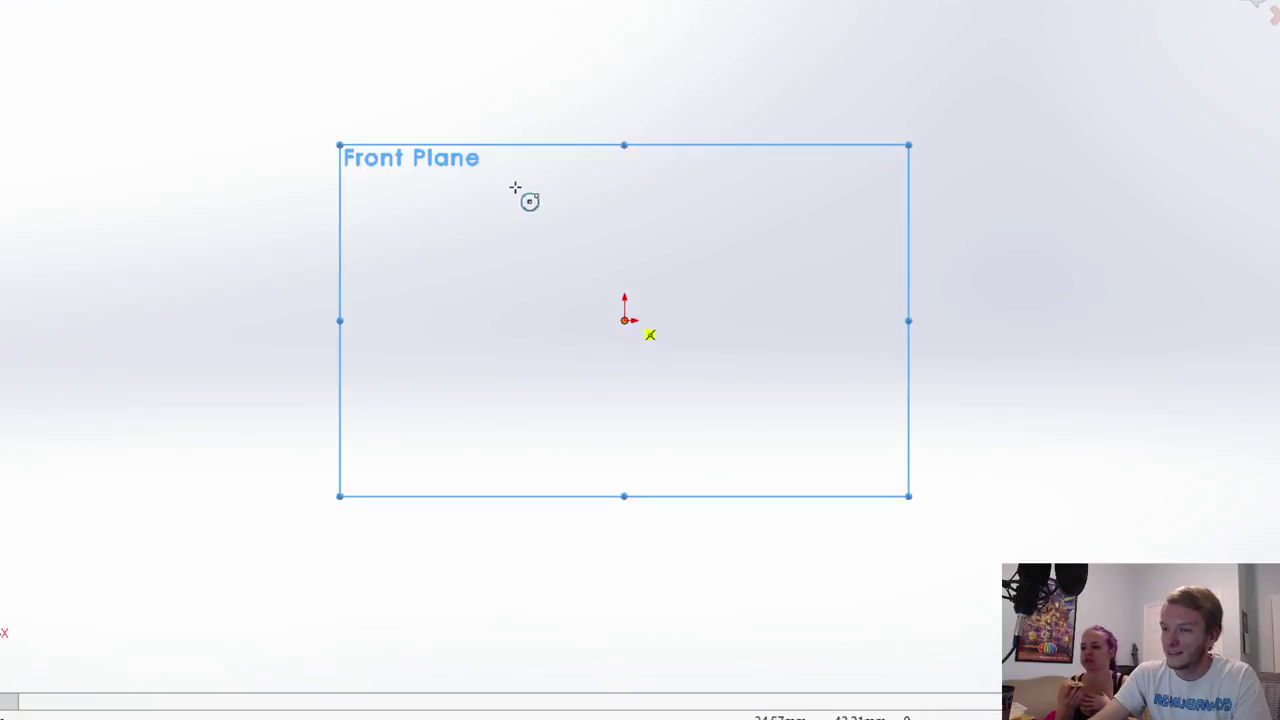
click(482, 156)
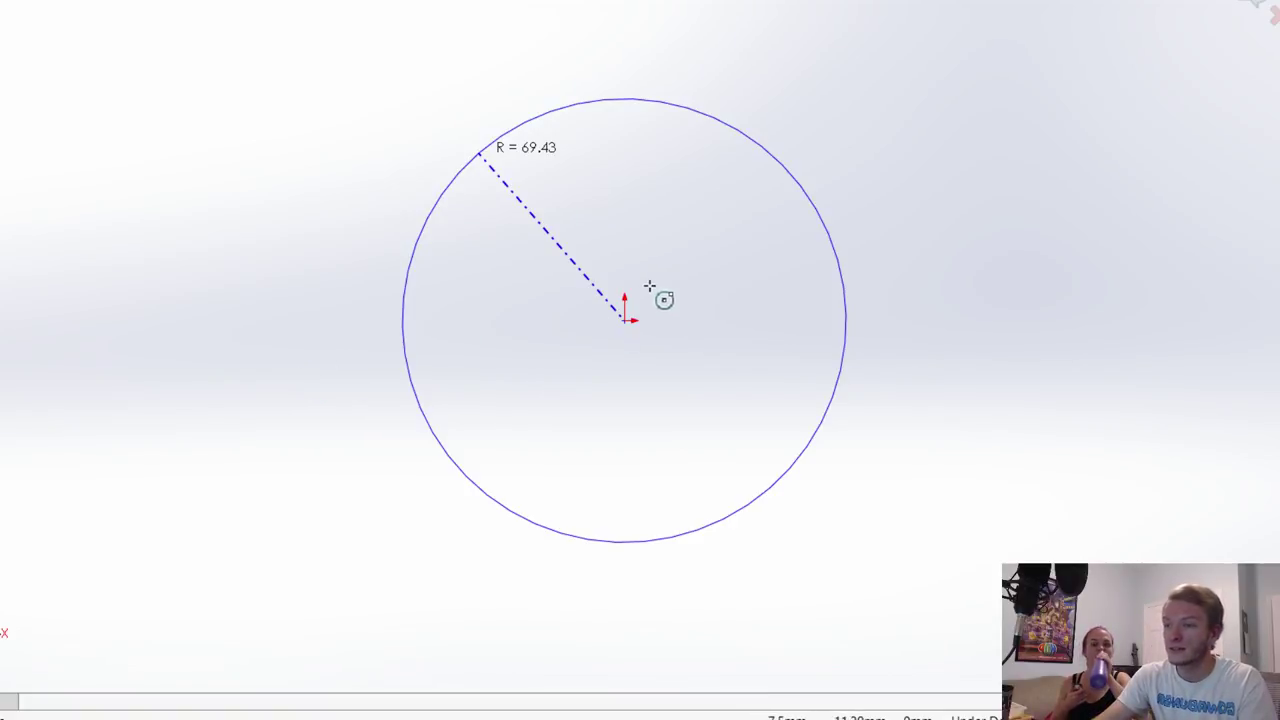
Step: Dimension the circle's diameter as 126 mm
key(Escape)
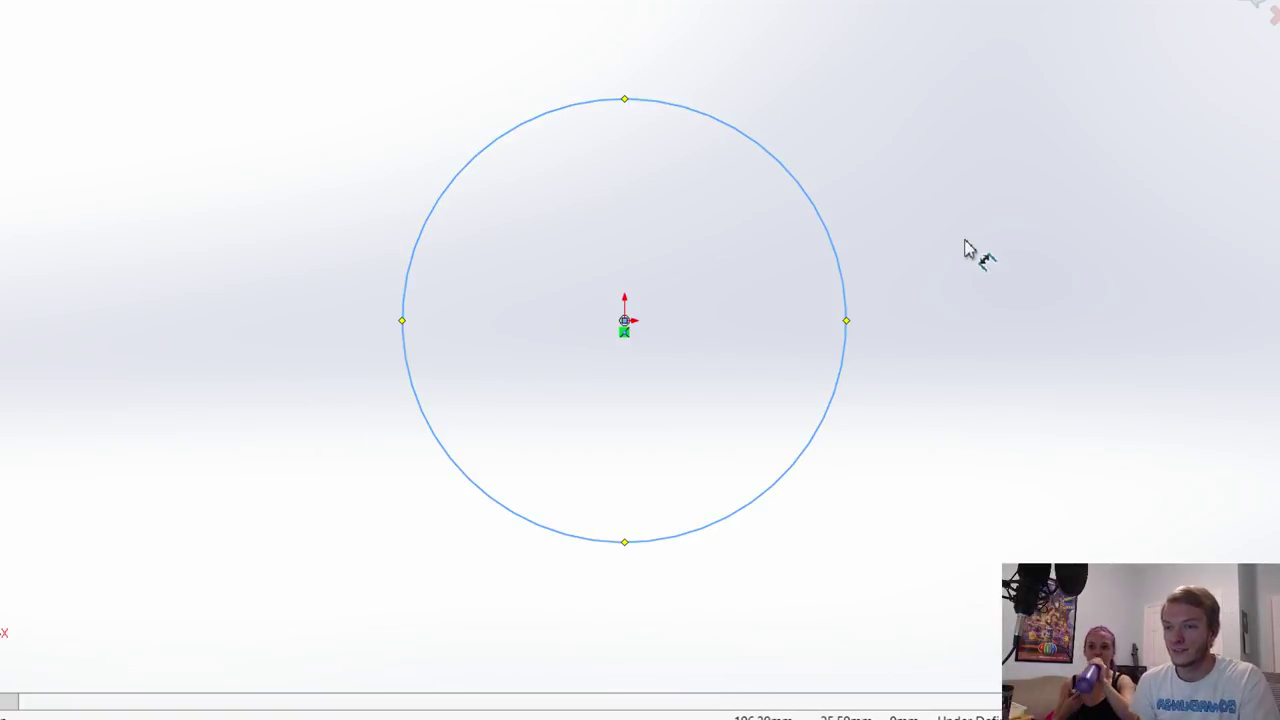
click(645, 103)
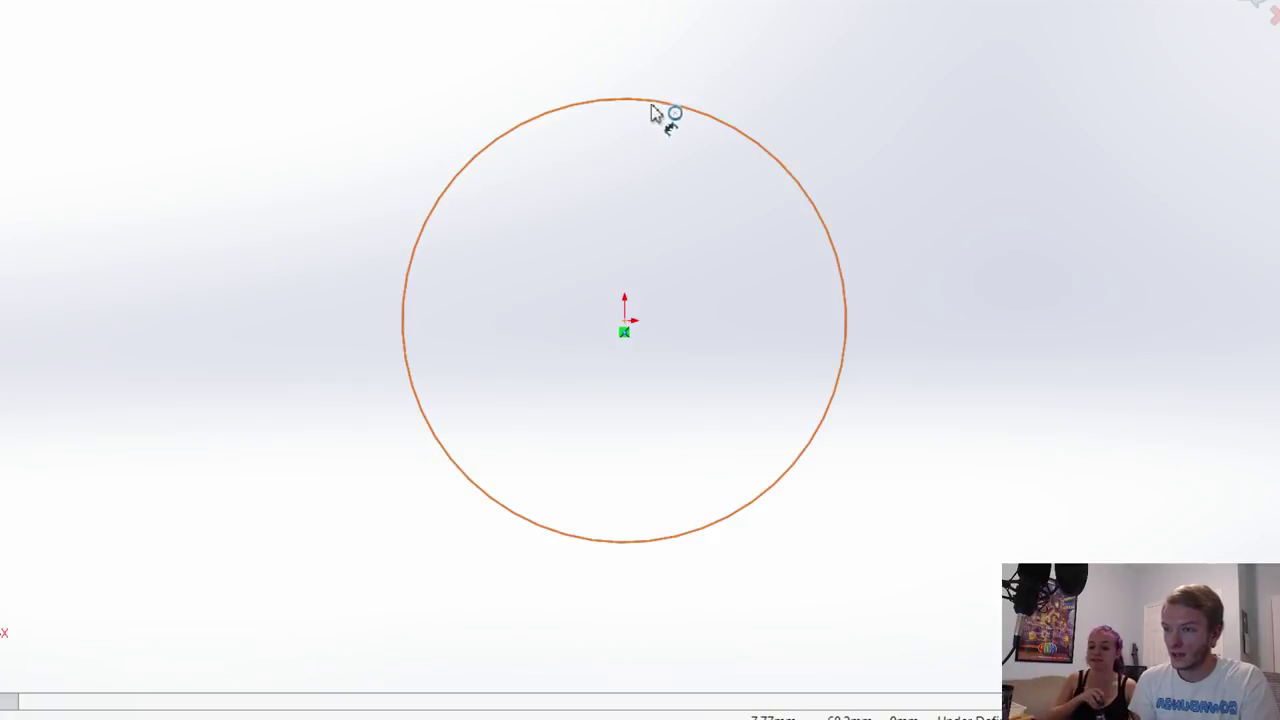
click(1110, 310)
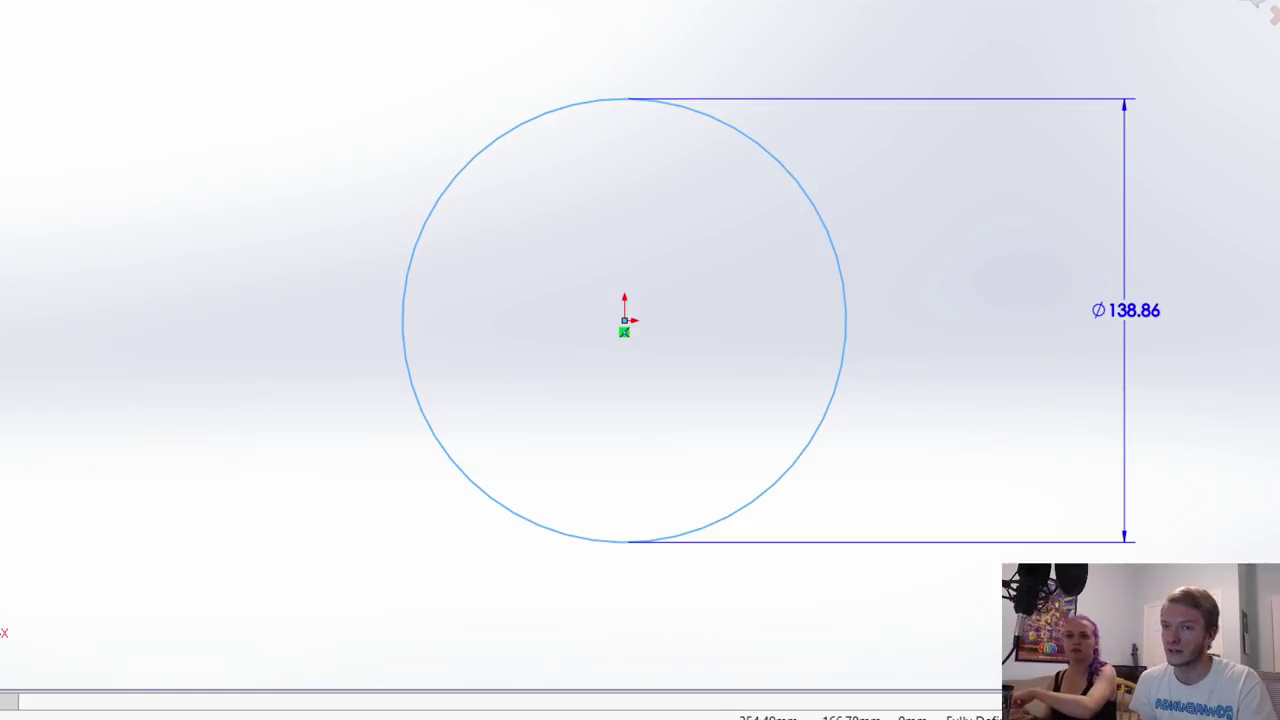
key(Return)
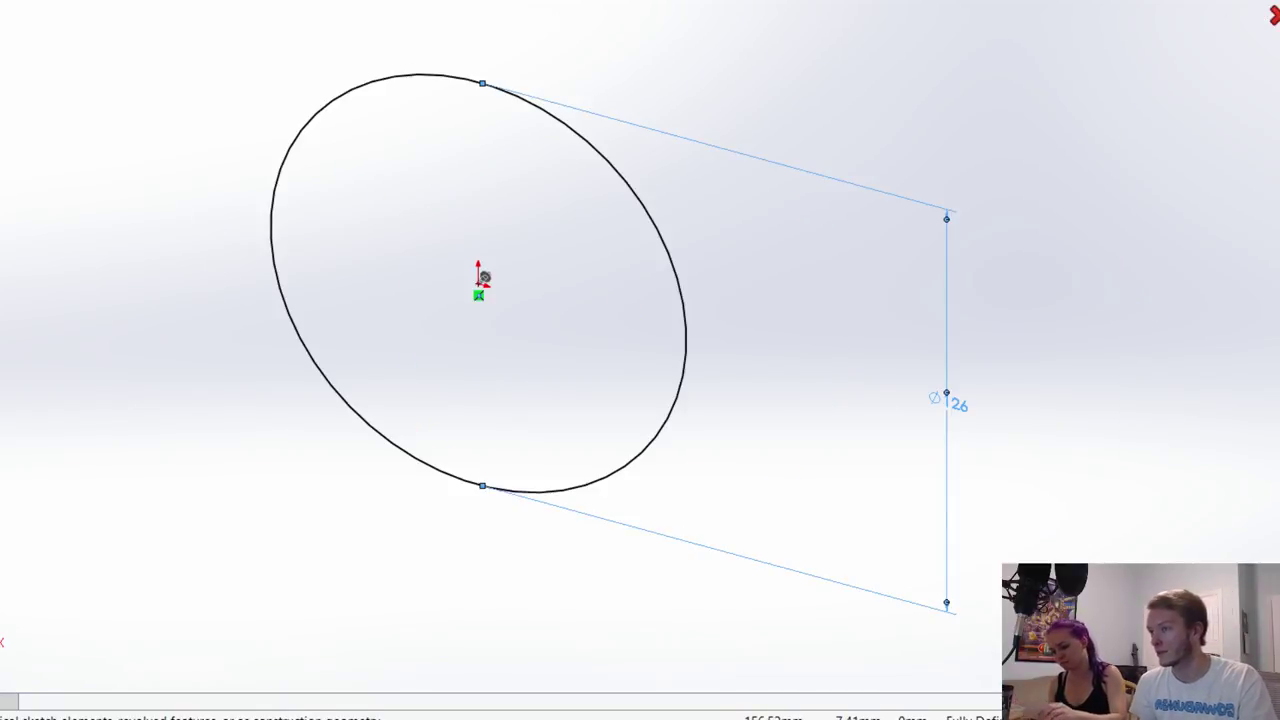
Step: Draw a vertical centreline about 82 mm long upward from the origin and dimension its length
click(480, 284)
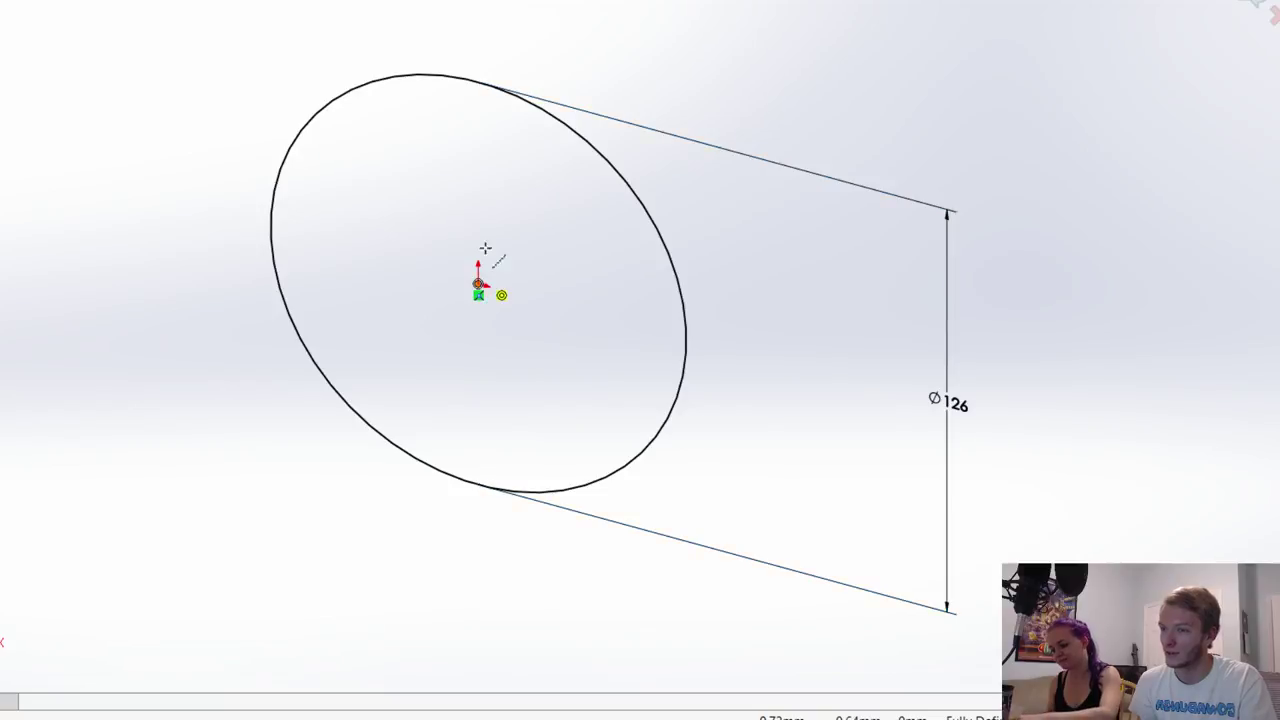
click(478, 22)
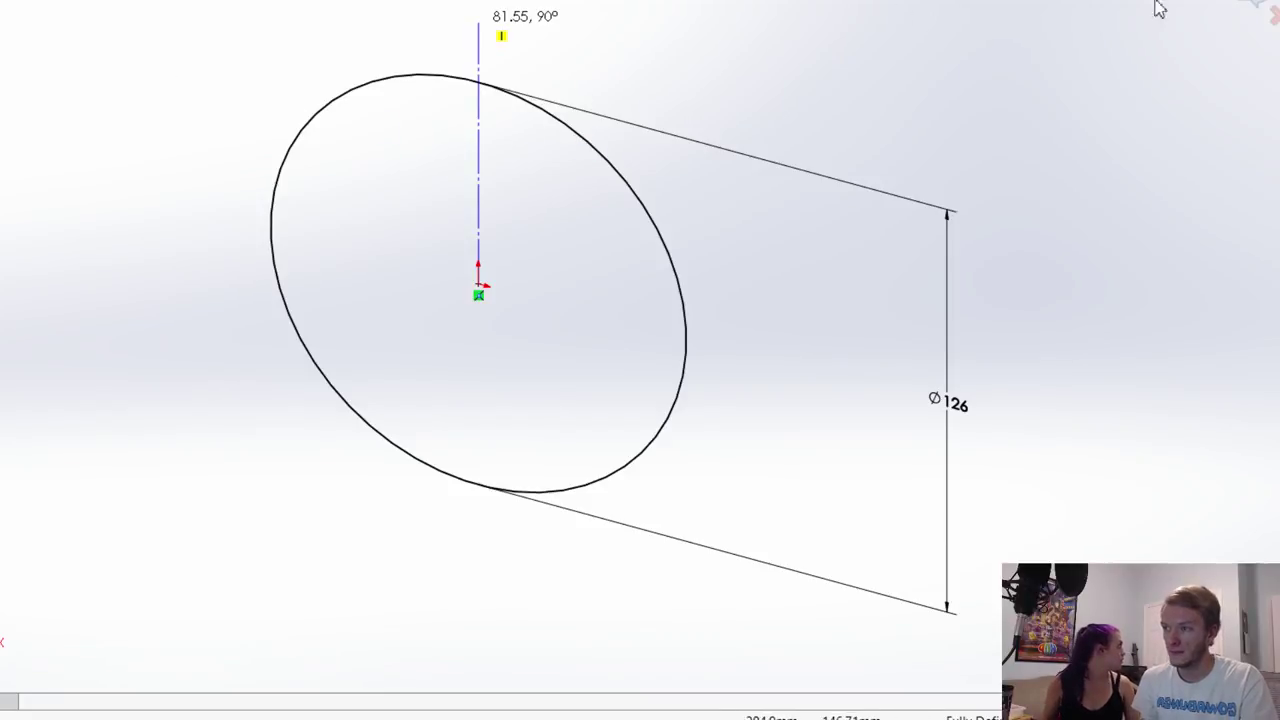
click(1237, 3)
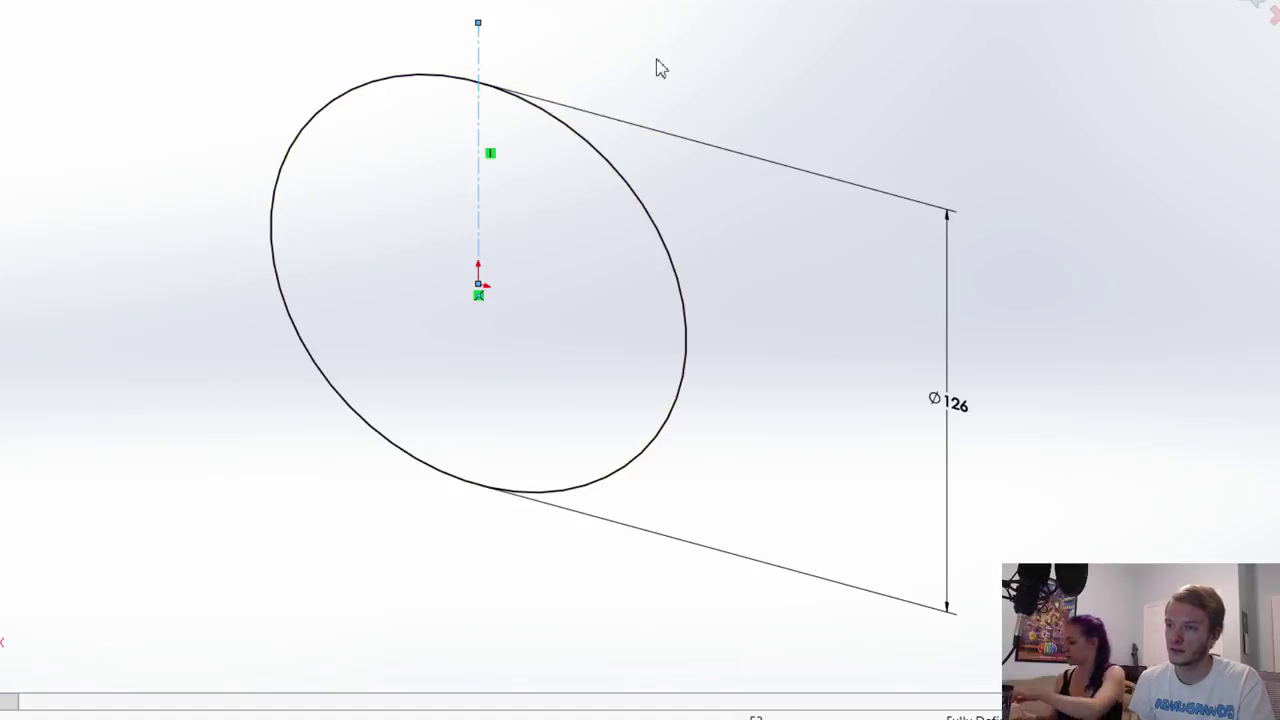
click(478, 42)
right_drag(764, 66, 759, 2)
click(477, 23)
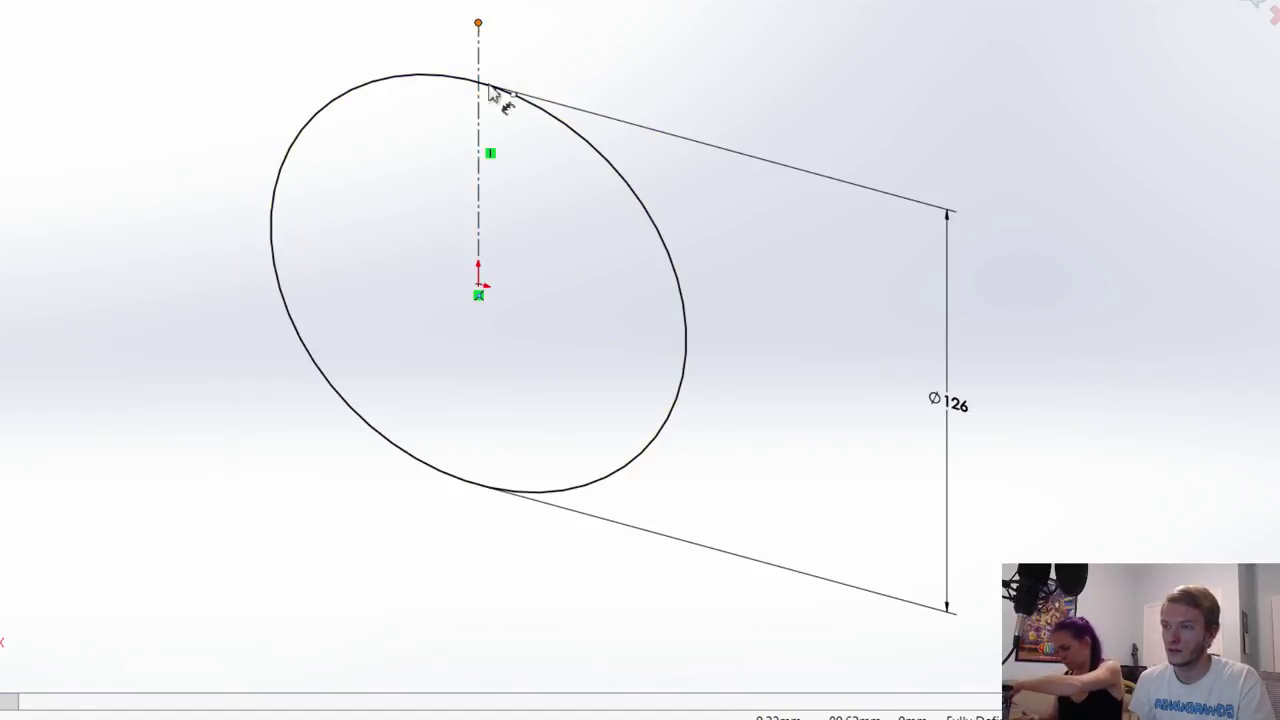
click(479, 294)
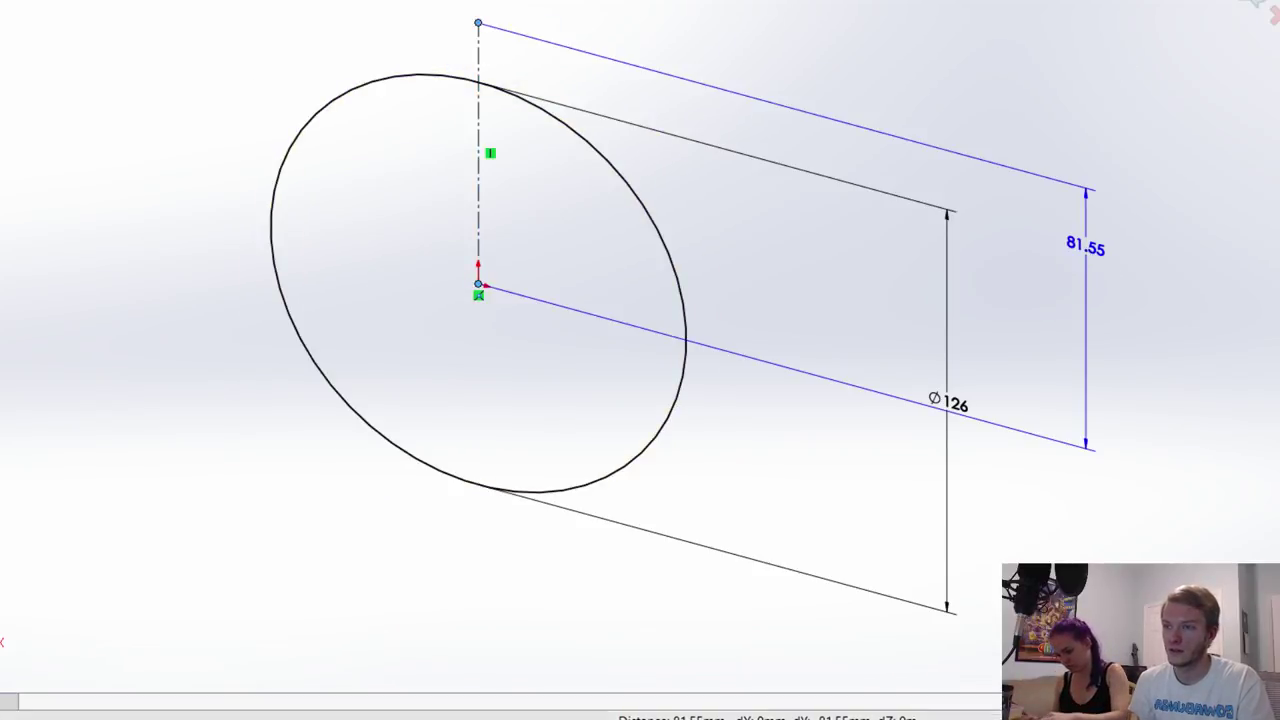
click(1085, 248)
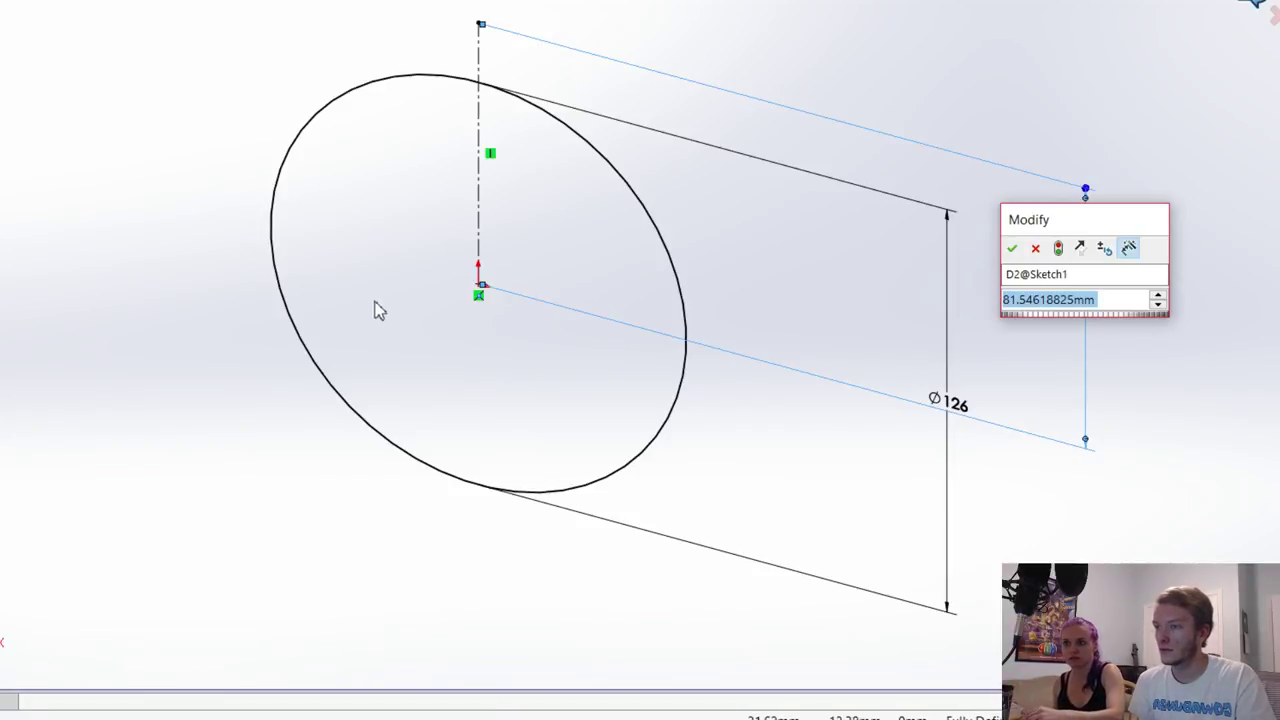
Step: Try to revolve the circle about the vertical centreline, and delete the centreline from the sketch
click(481, 181)
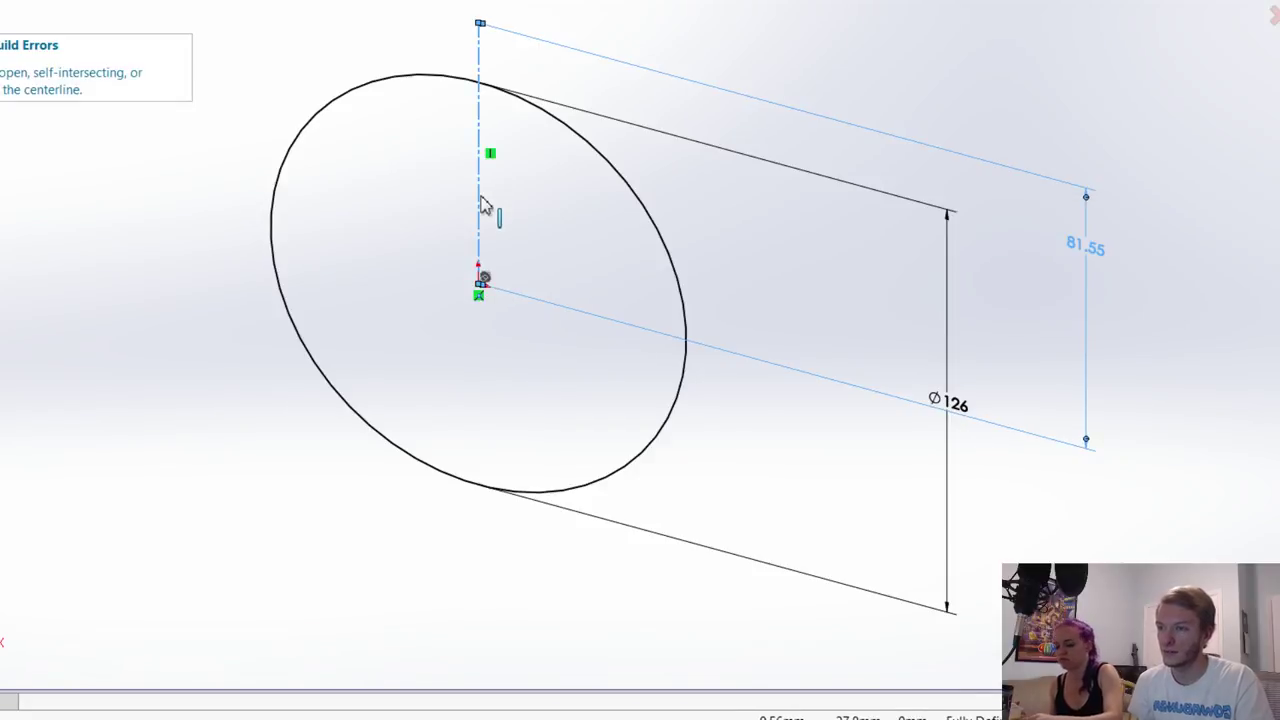
click(476, 50)
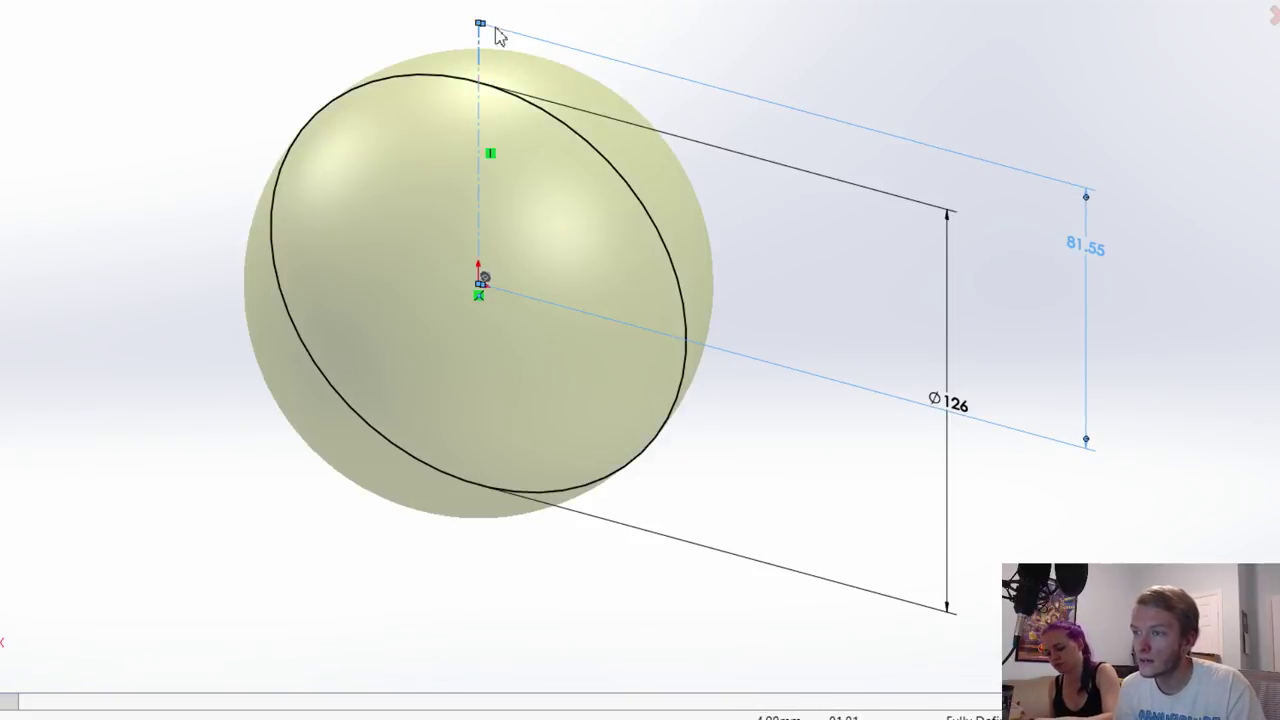
click(479, 52)
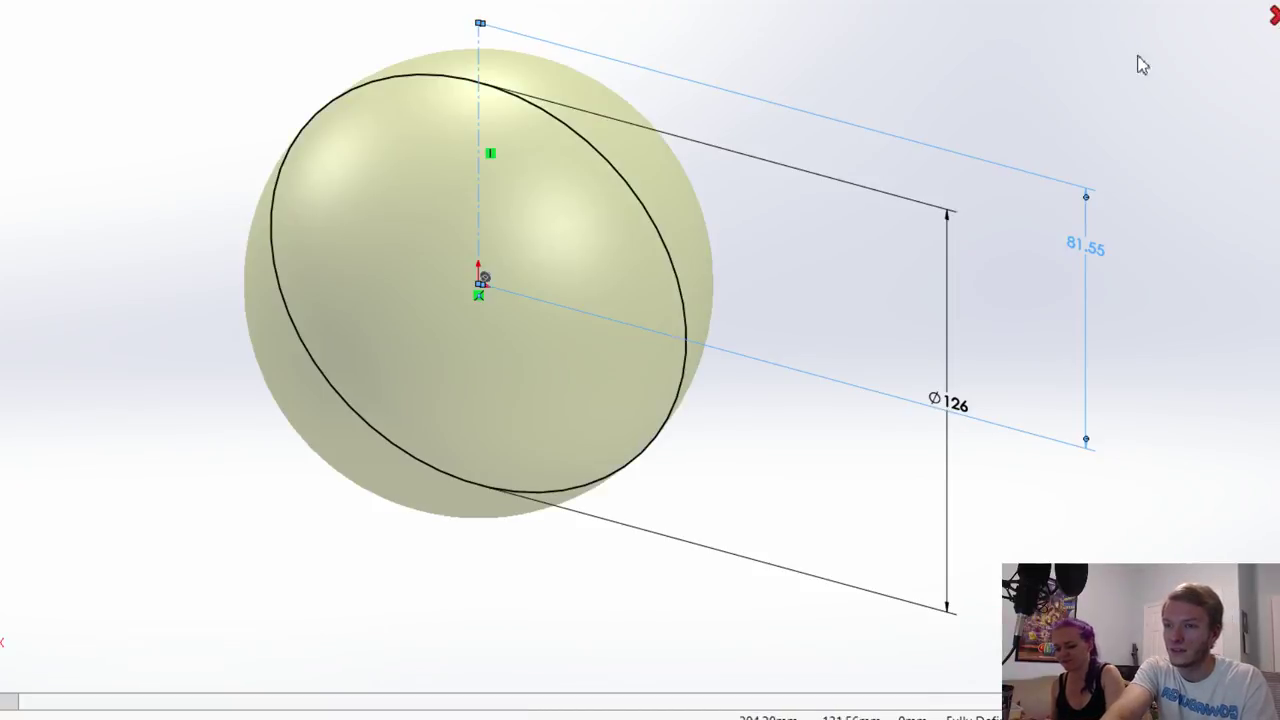
click(481, 45)
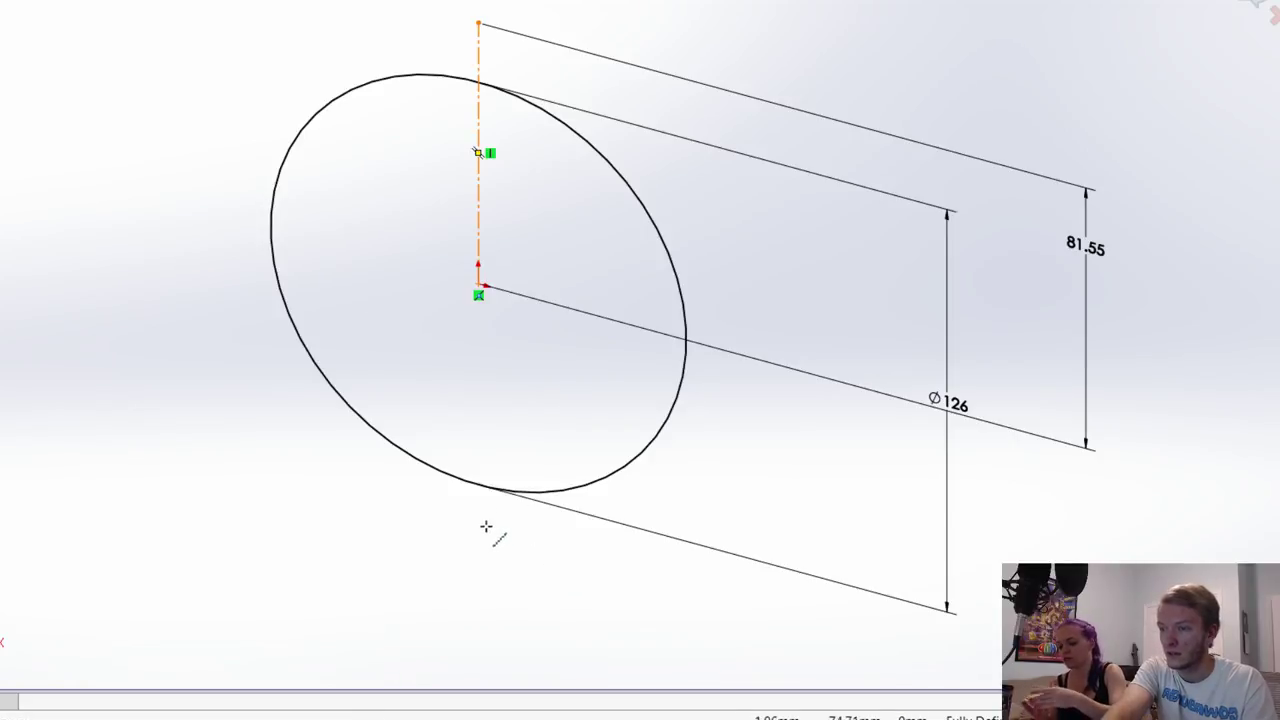
key(Delete)
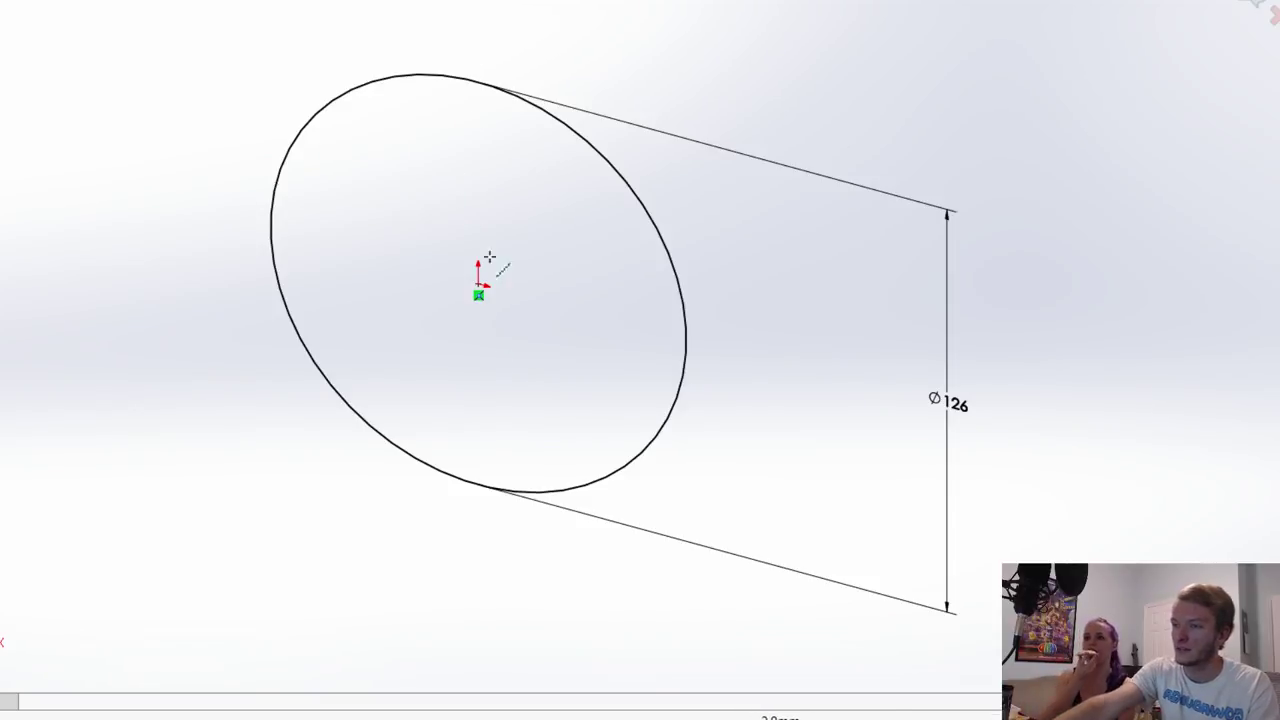
Step: Draw a vertical centreline about 186 mm long through the whole circle, with its midpoint constrained to the origin
click(466, 160)
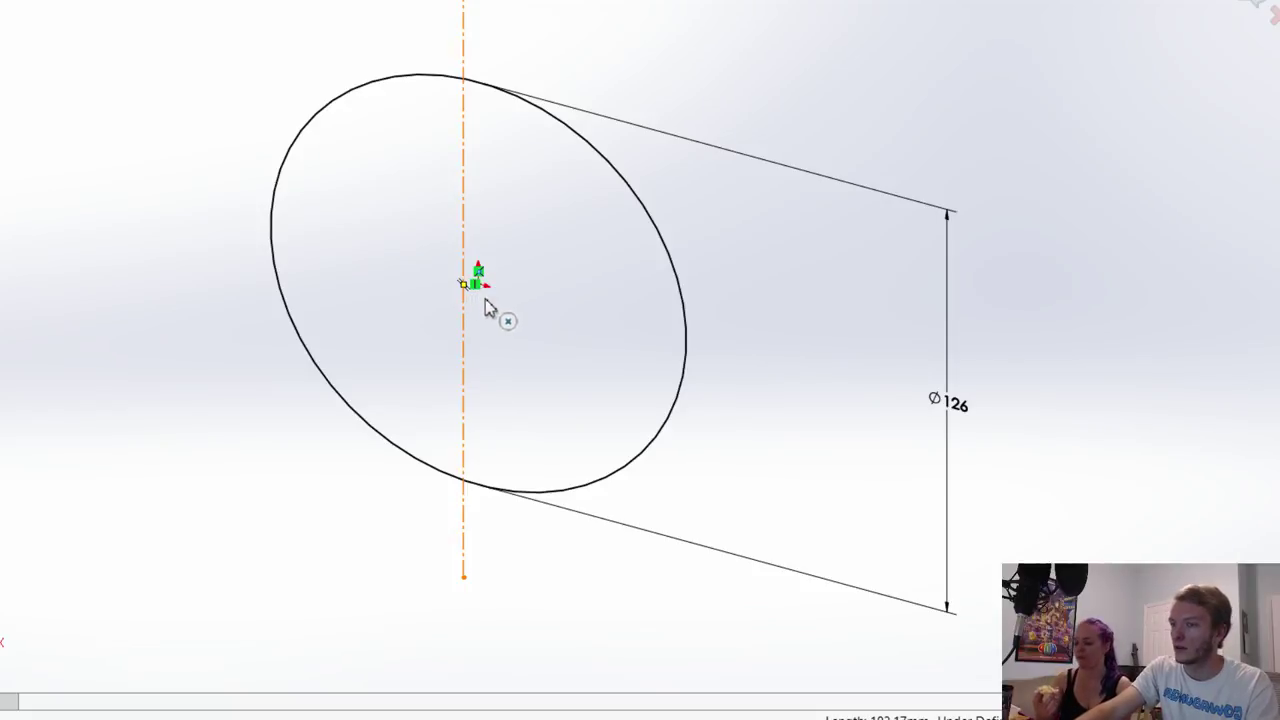
scroll(616, 279, down, 6)
ctrl+click(609, 273)
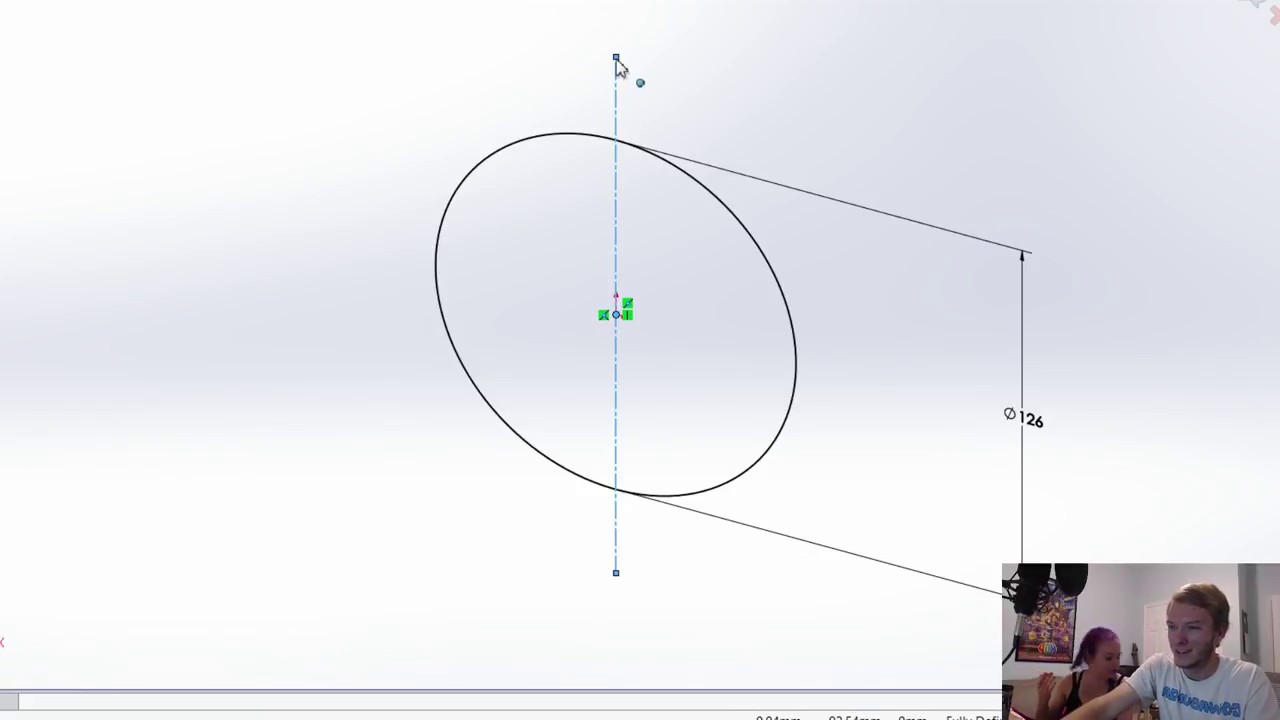
click(300, 2)
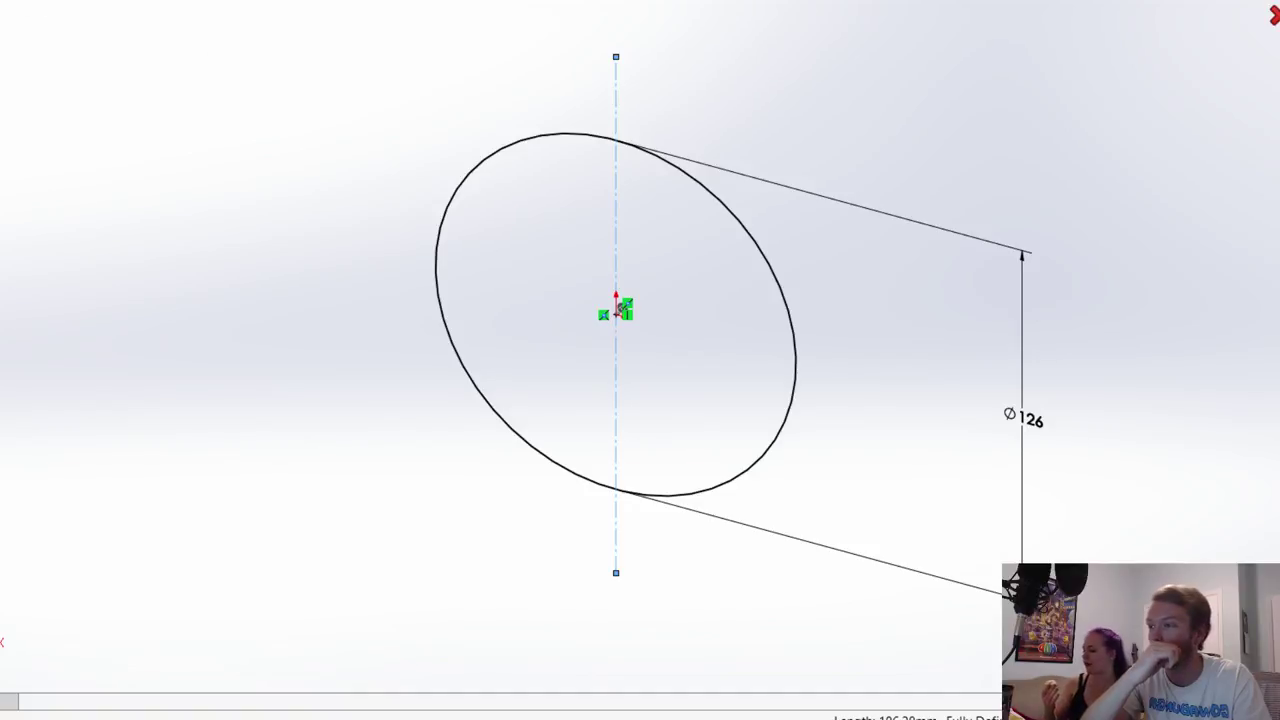
Step: Close the trimmed half-circle with a vertical line between its endpoints and revolve it about the centreline into a solid sphere
key(Escape)
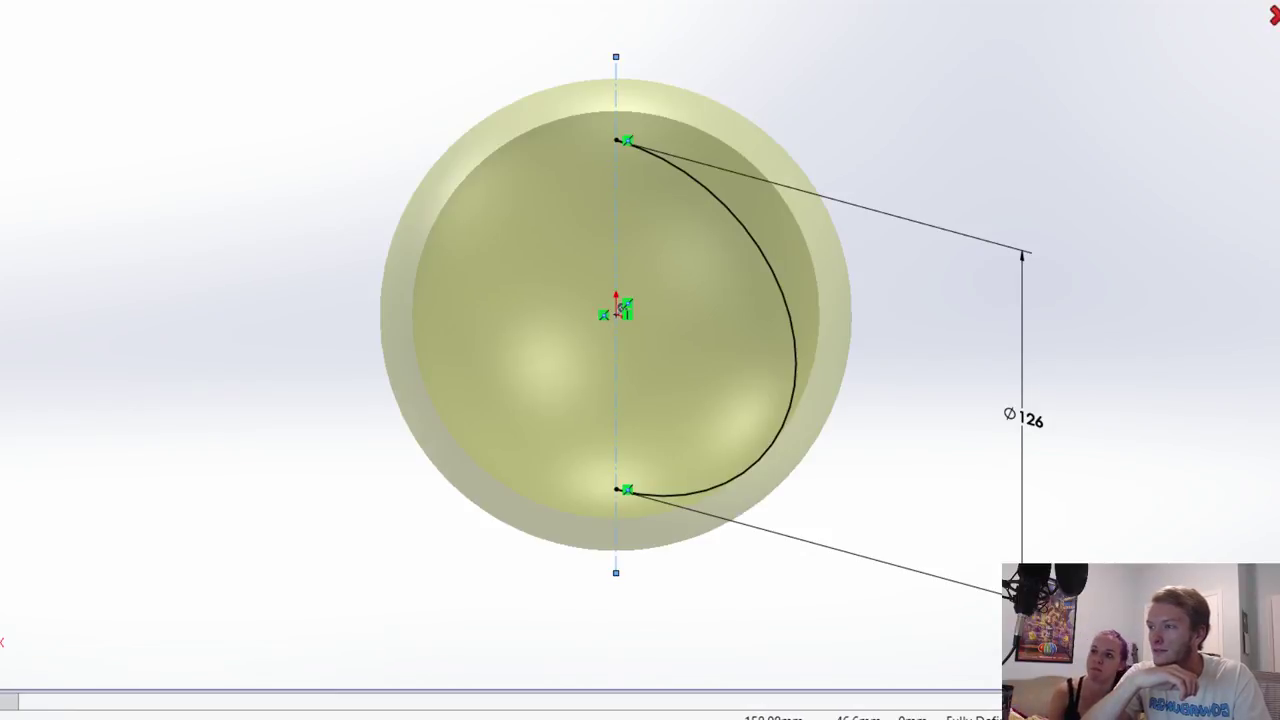
click(616, 140)
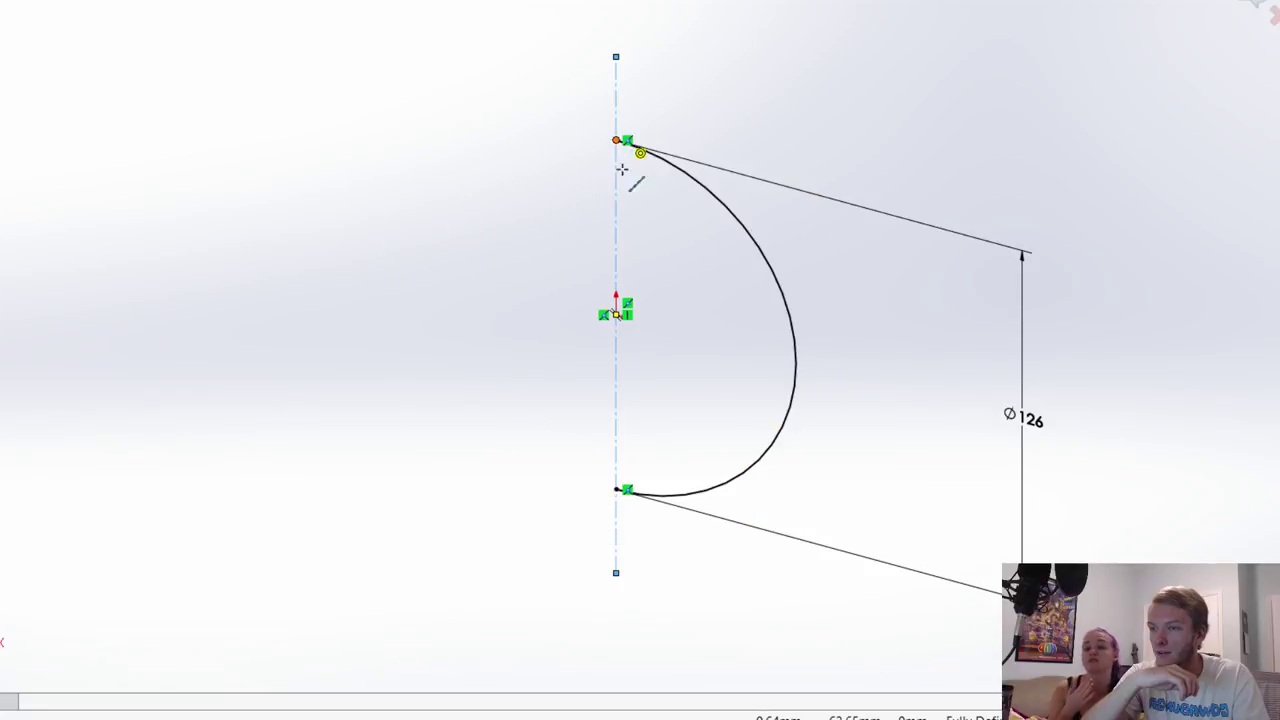
click(616, 489)
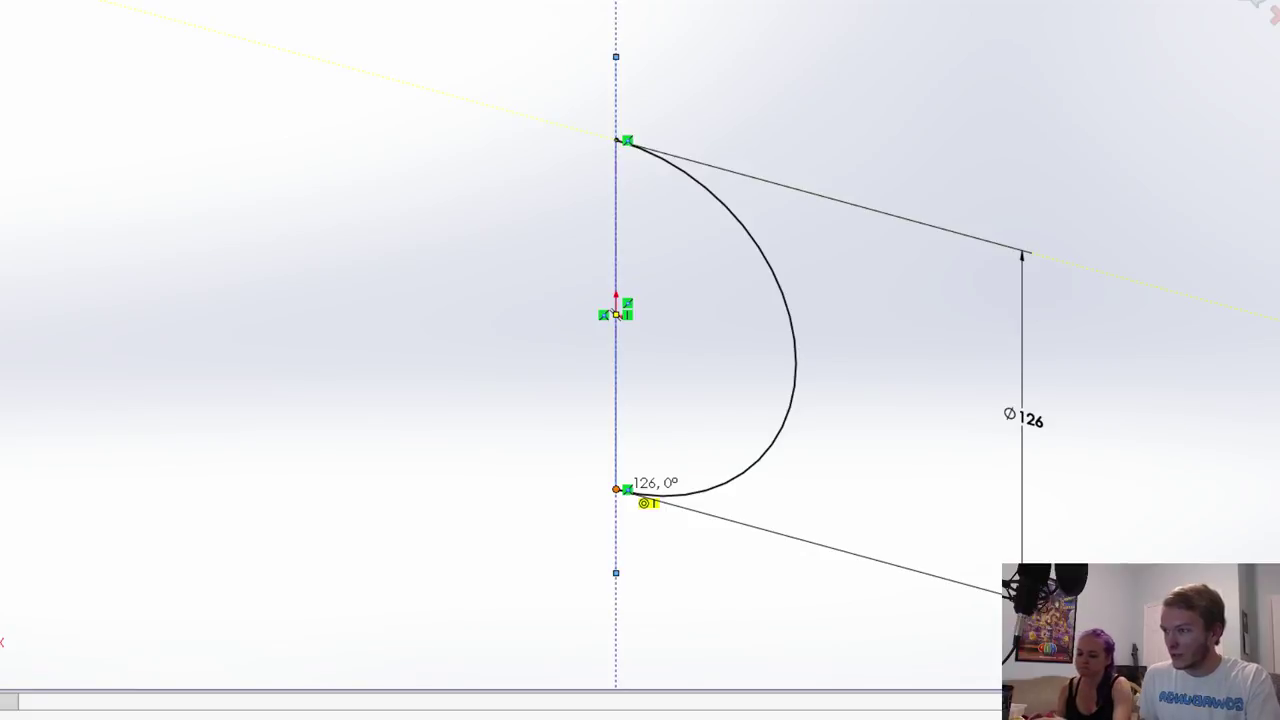
key(ctrl+b)
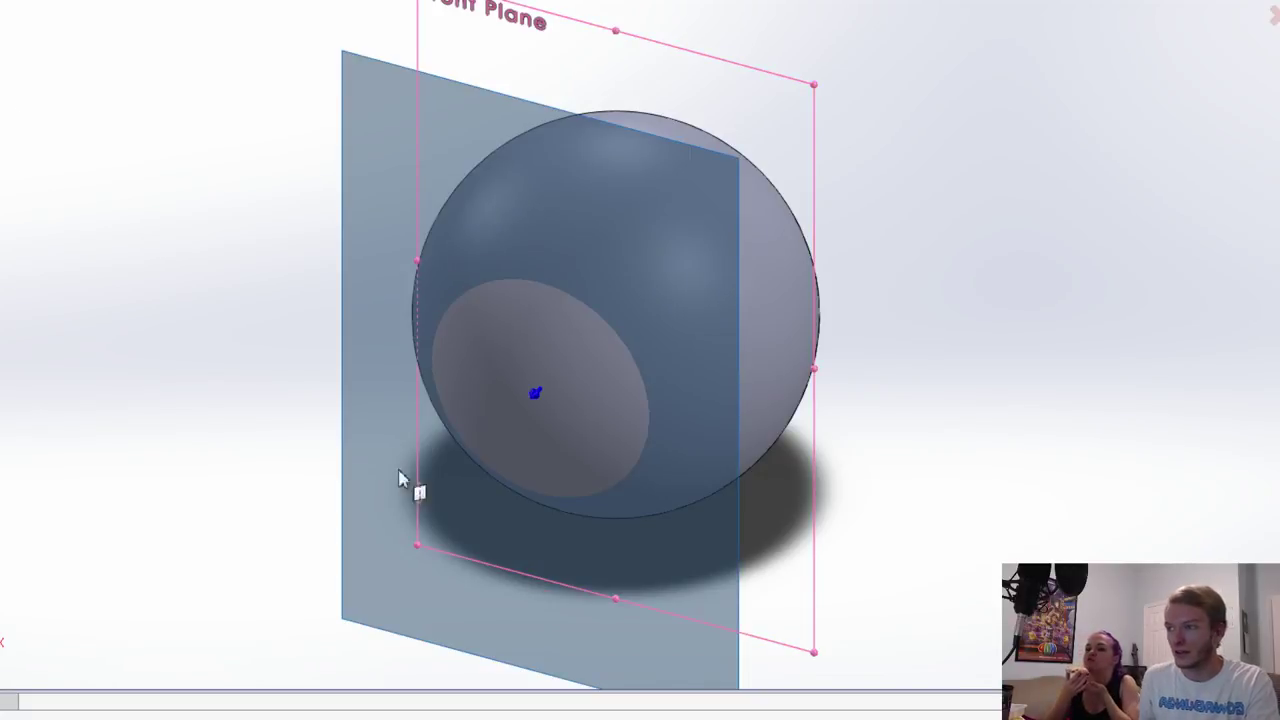
Step: Create a plane parallel to the Front Plane through the sphere's front and sketch a circle of about 39.5 mm radius centred on its origin
key(Return)
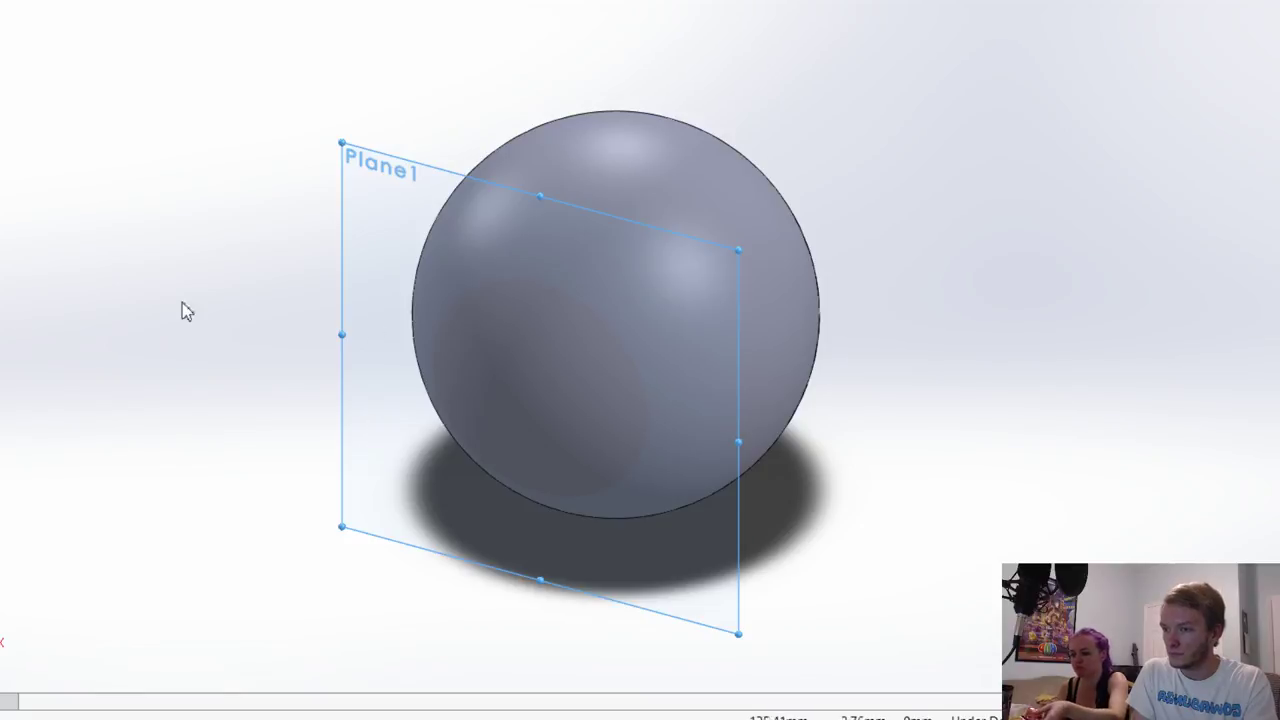
click(611, 366)
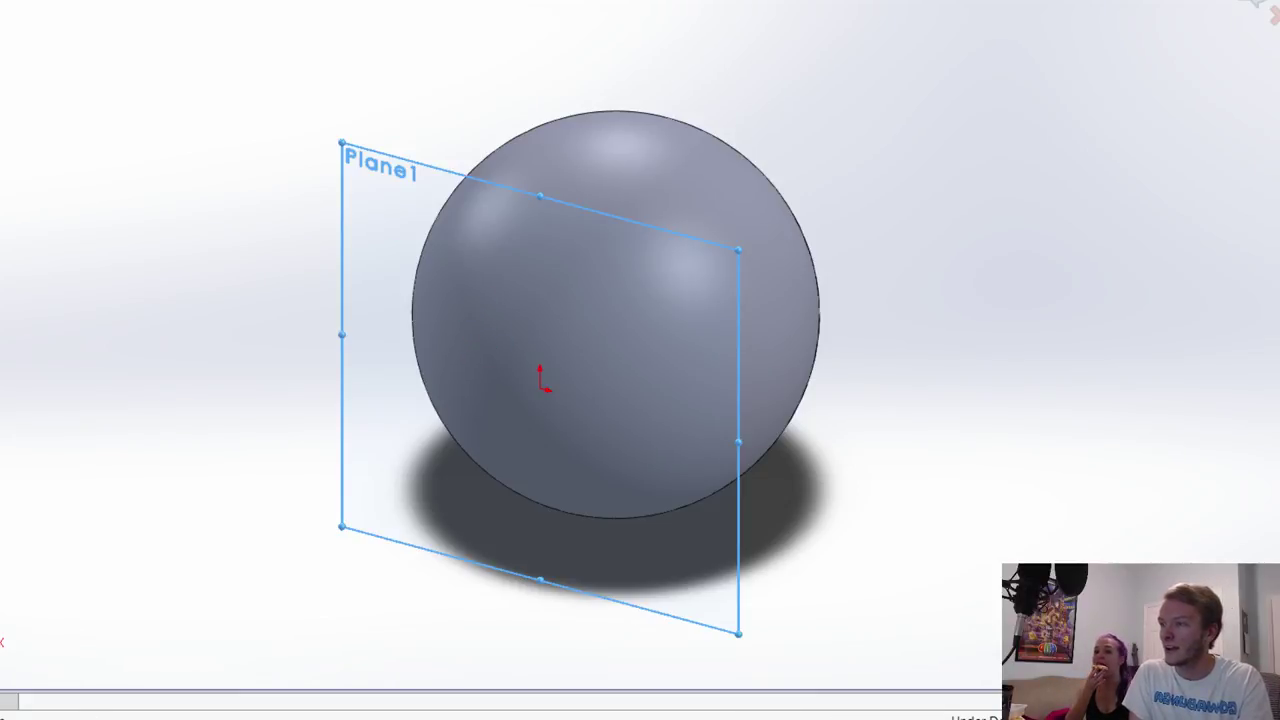
key(ctrl+8)
click(625, 320)
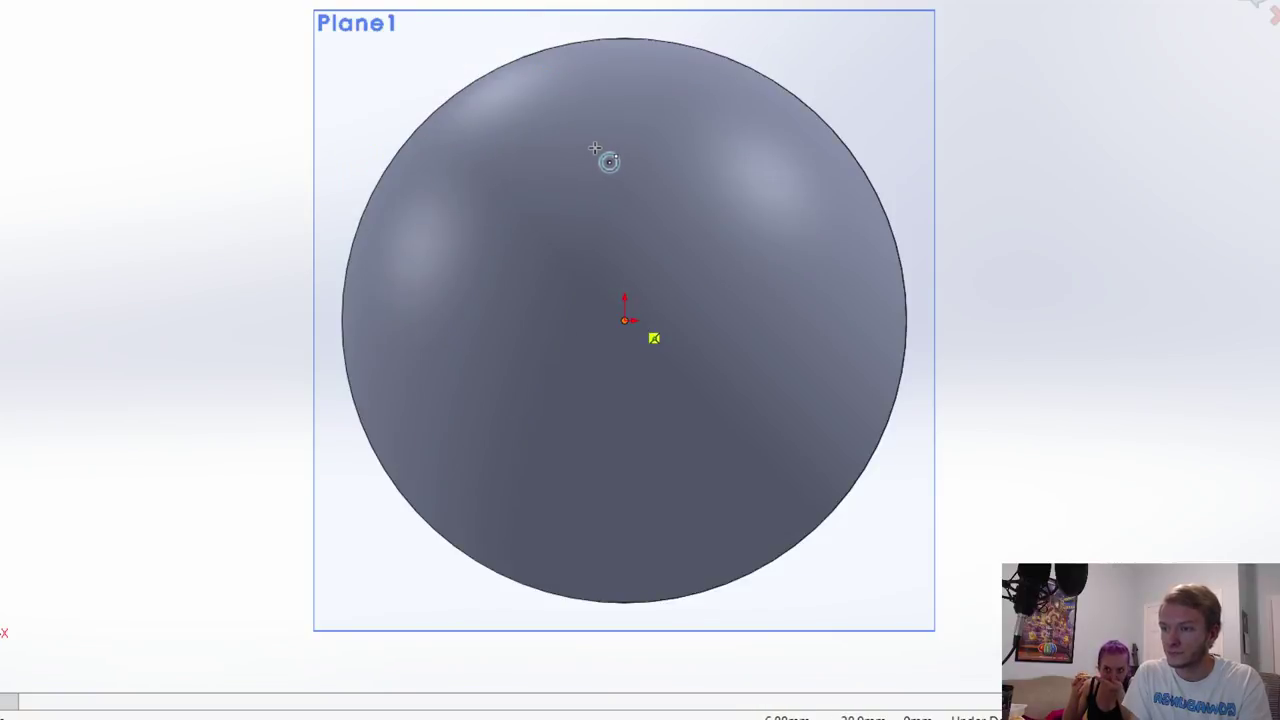
click(596, 147)
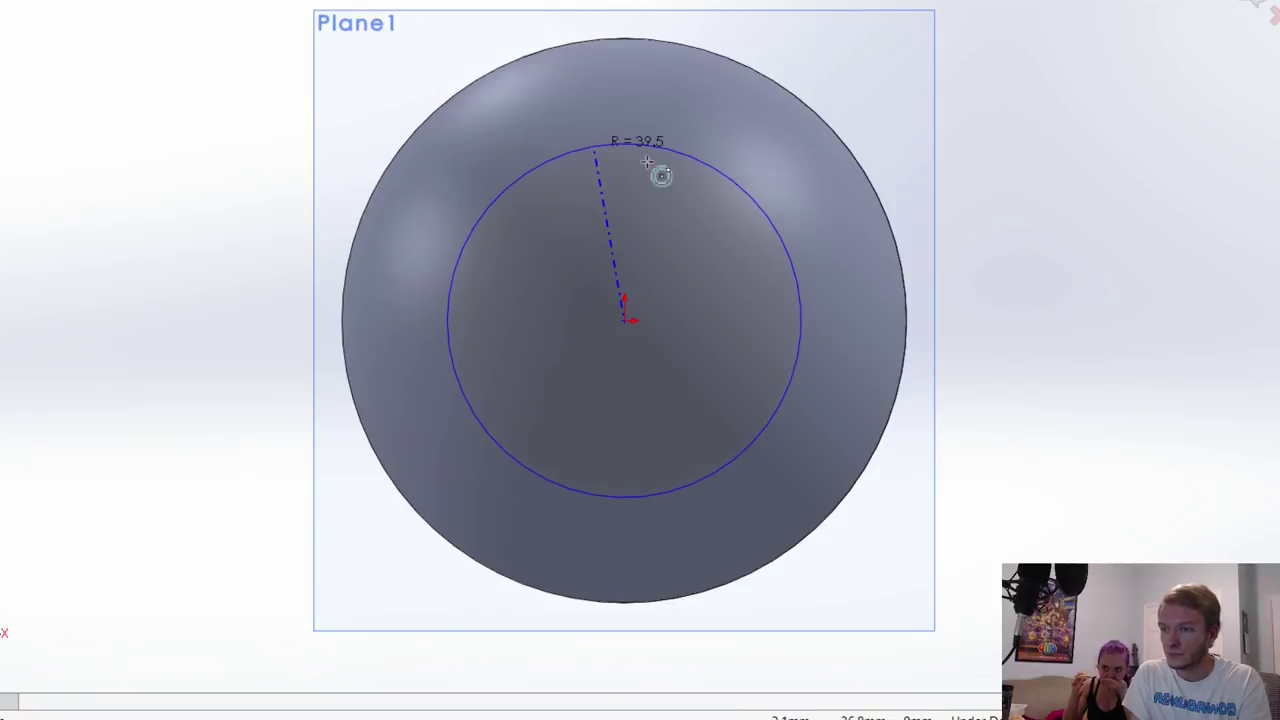
Step: Set the new circle's diameter to 105 mm and cut off the sphere's cap in front of the offset plane
click(763, 213)
click(1165, 300)
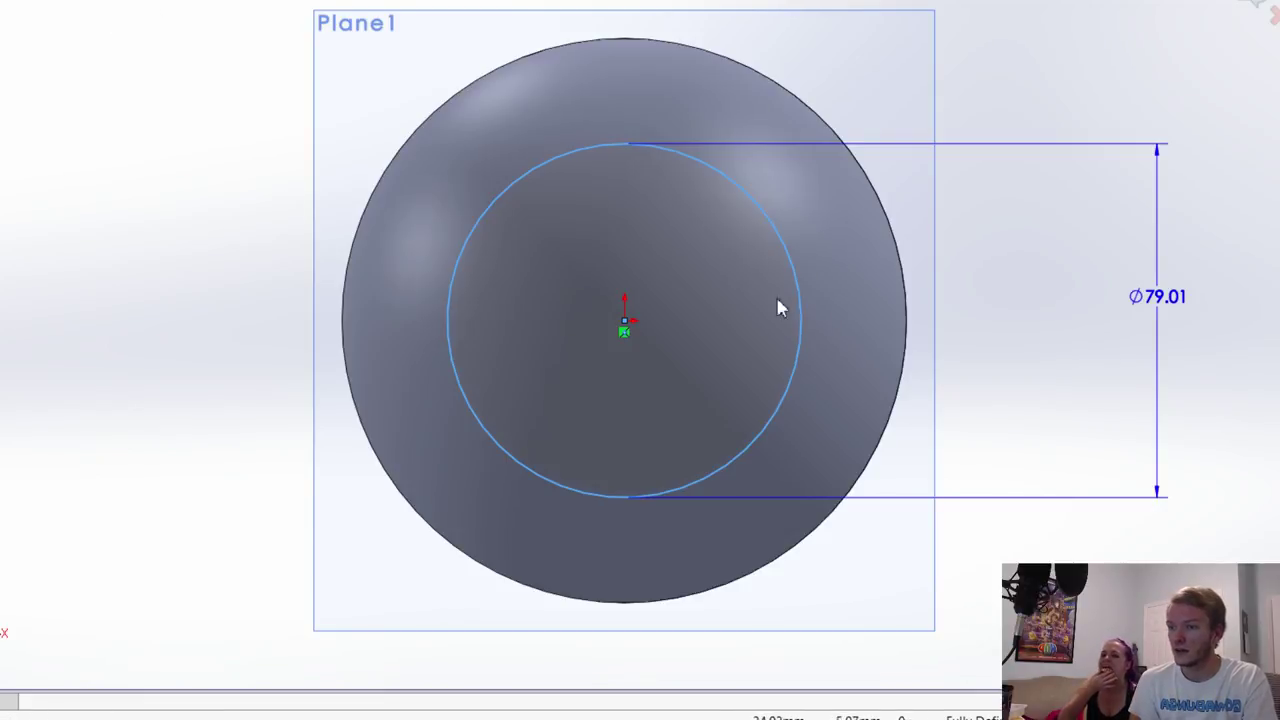
key(Return)
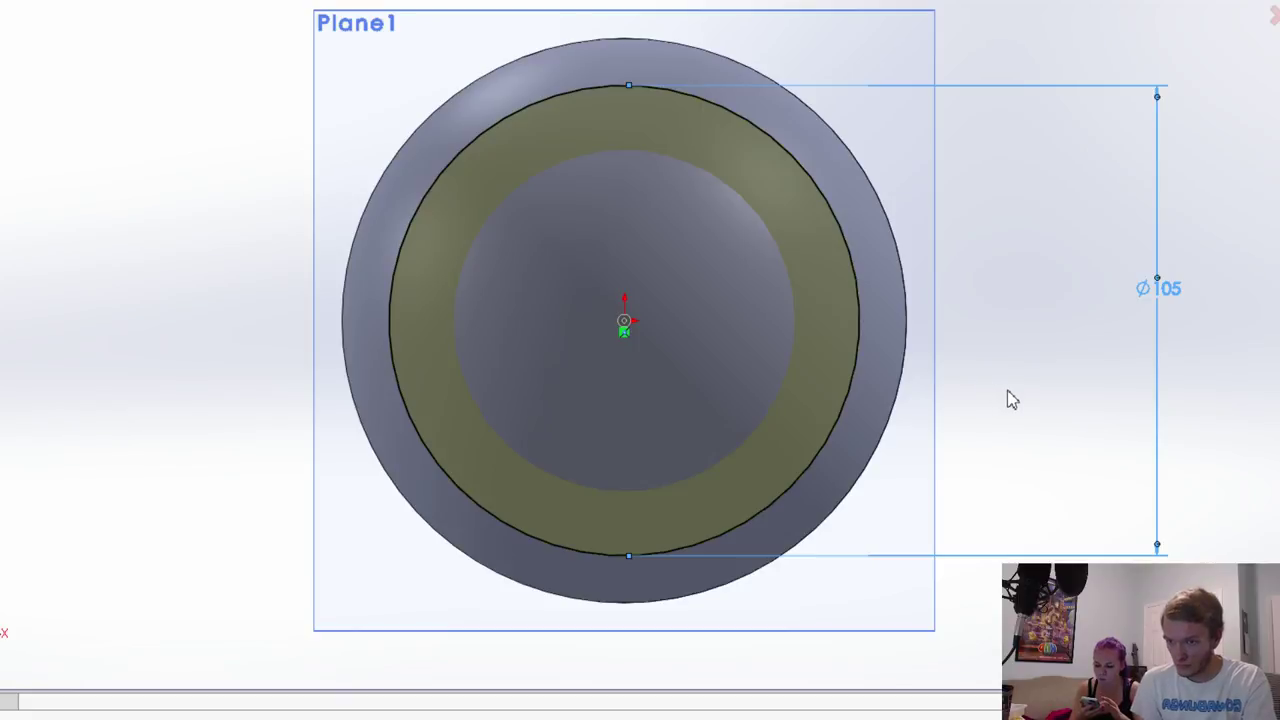
key(shift+Right)
middle_drag(978, 385, 810, 392)
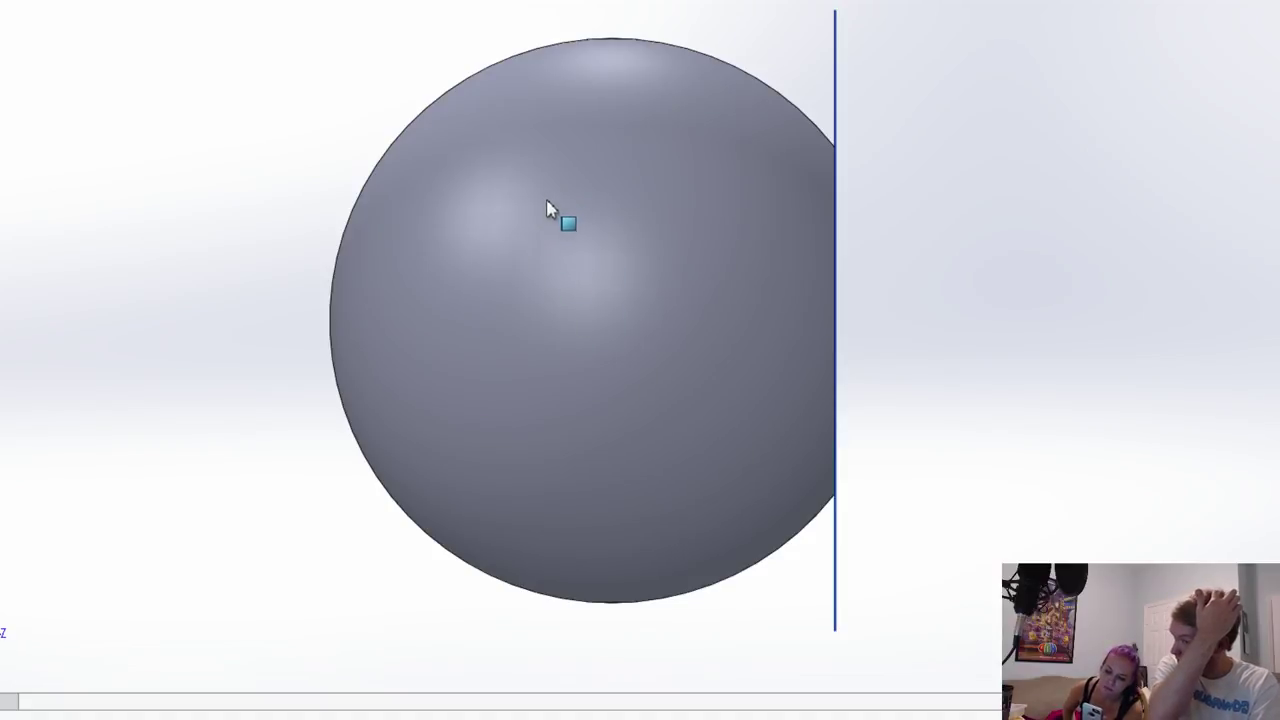
Step: Start a sketch on the sphere's flat front face, convert its circular edge and cut that circle inward as a shallow recess
key(ctrl+shift+z)
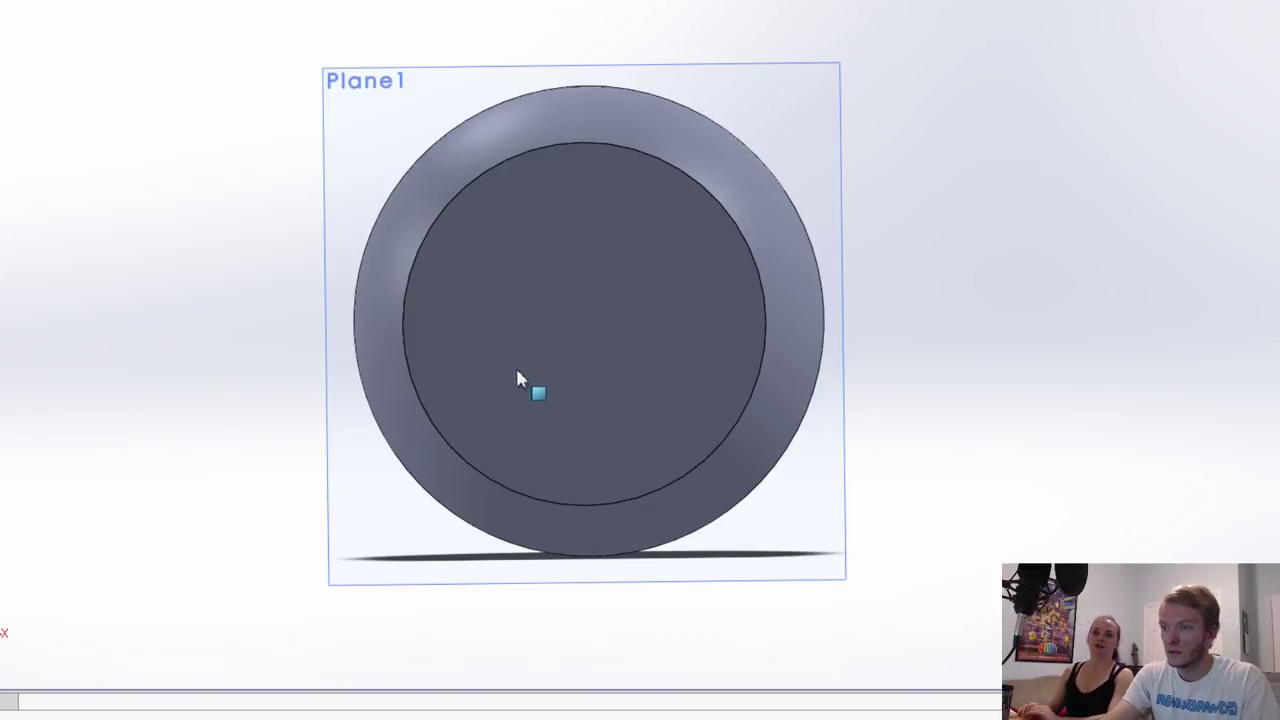
key(ctrl+7)
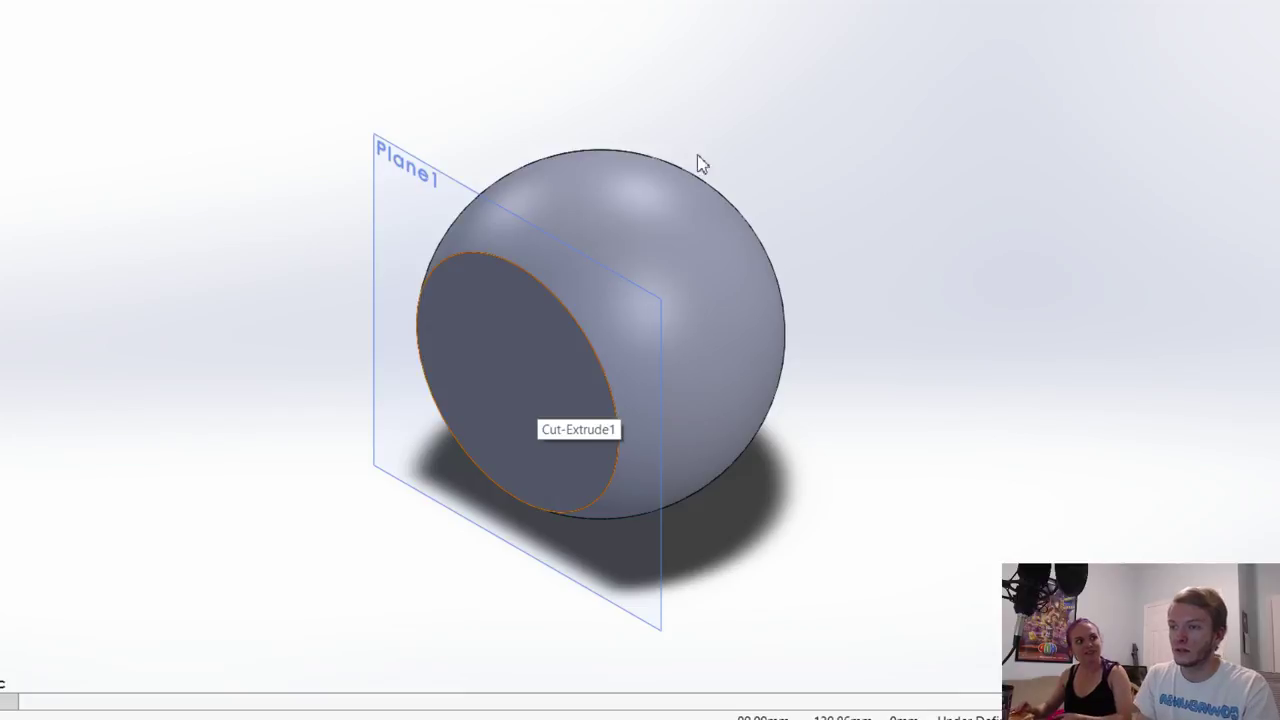
click(521, 340)
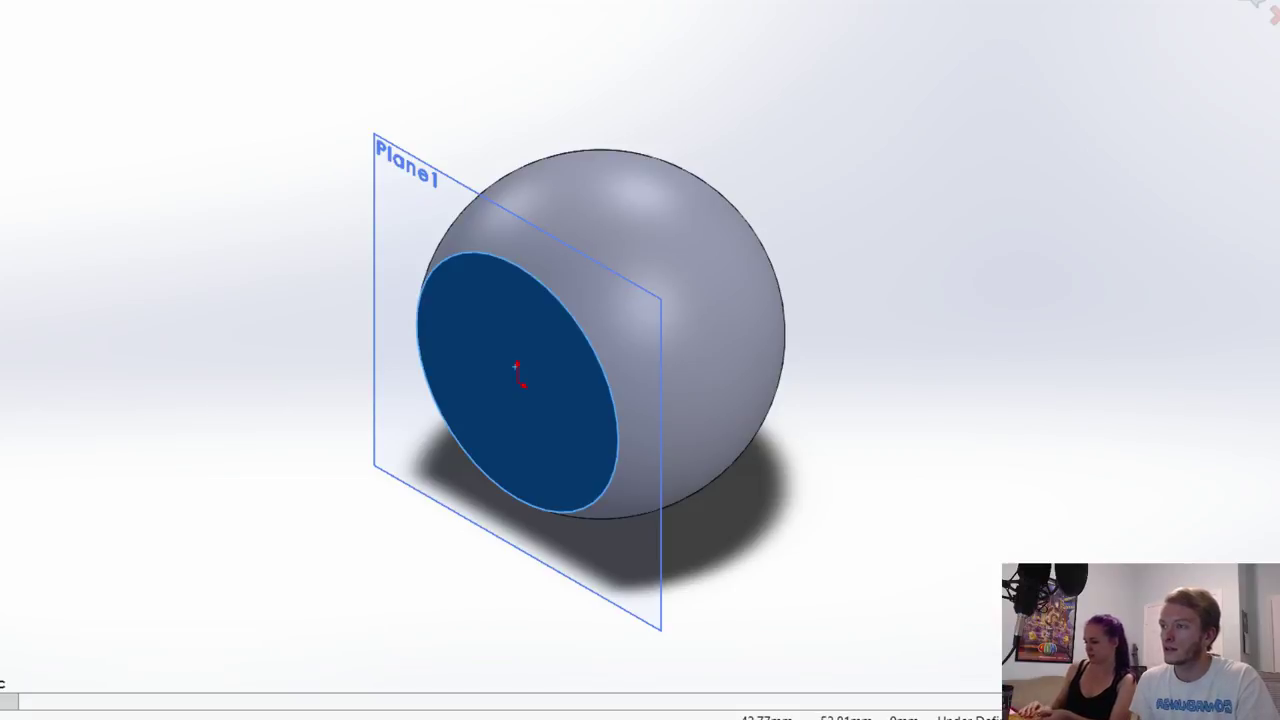
key(ctrl+8)
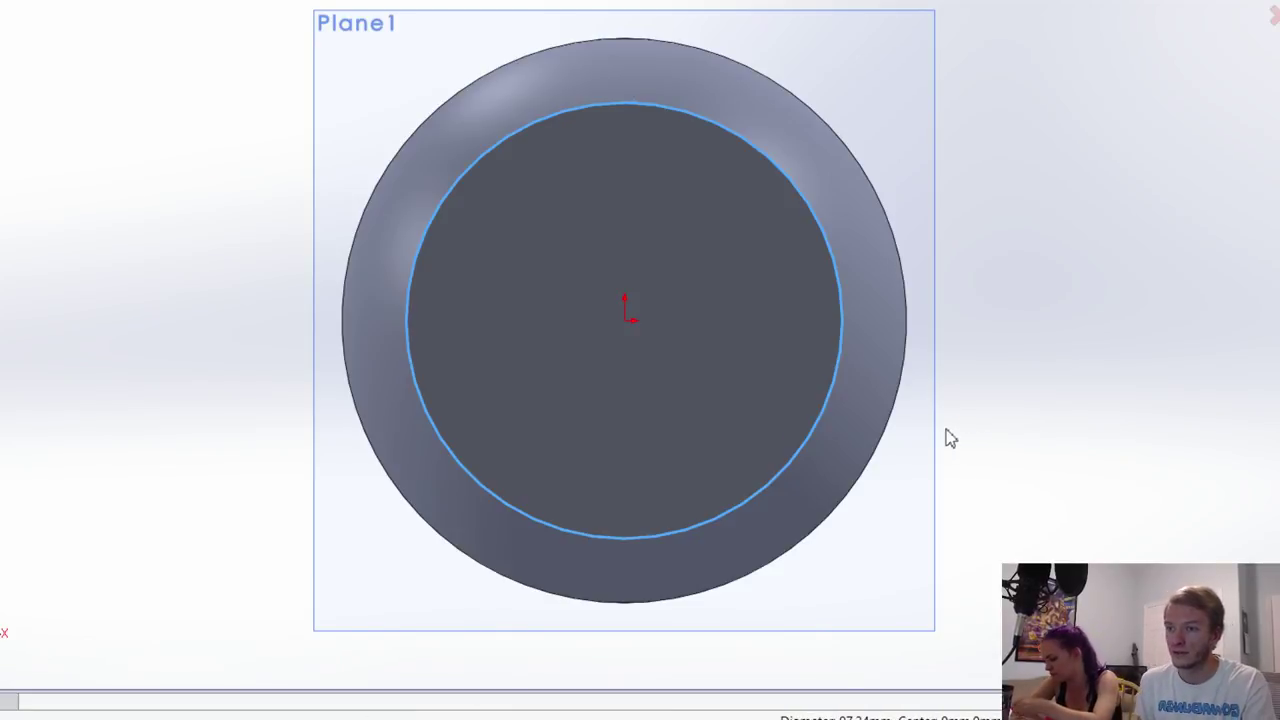
key(ctrl+b)
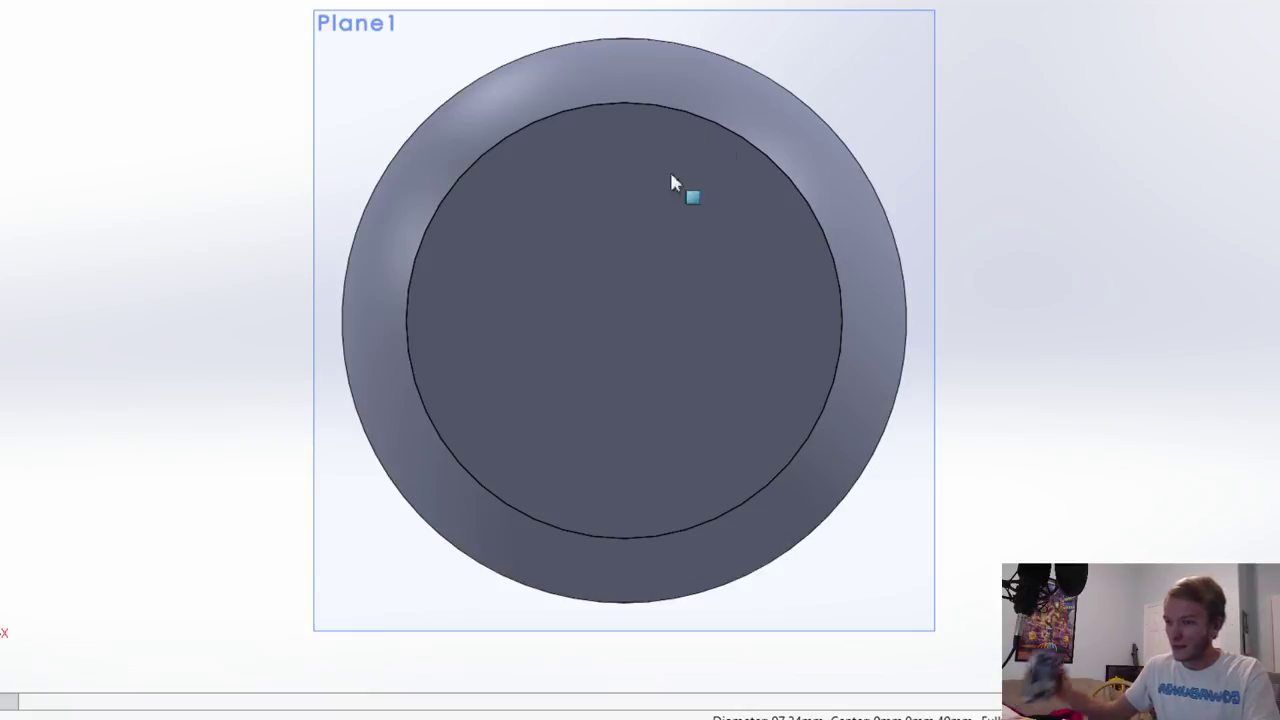
middle_drag(635, 295, 632, 297)
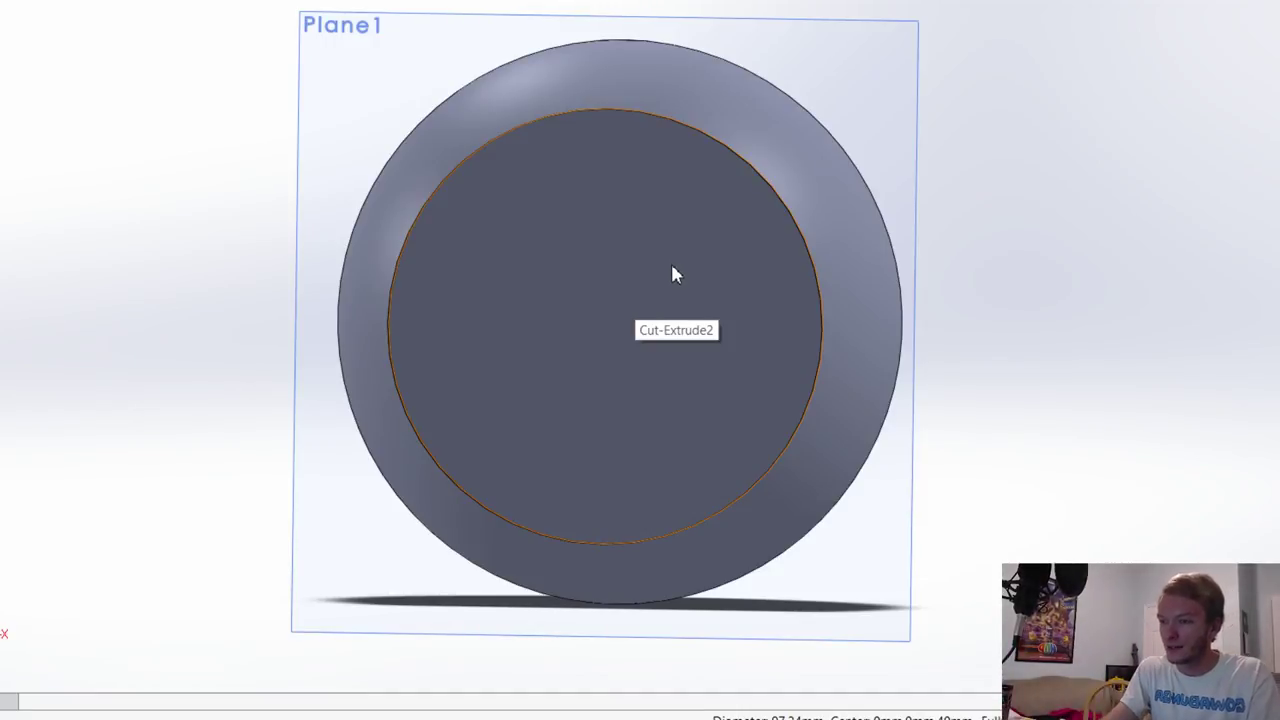
Step: Sketch a closed five-pointed star around the origin on the recessed face, with sides about 20 to 26 mm long
key(ctrl+z)
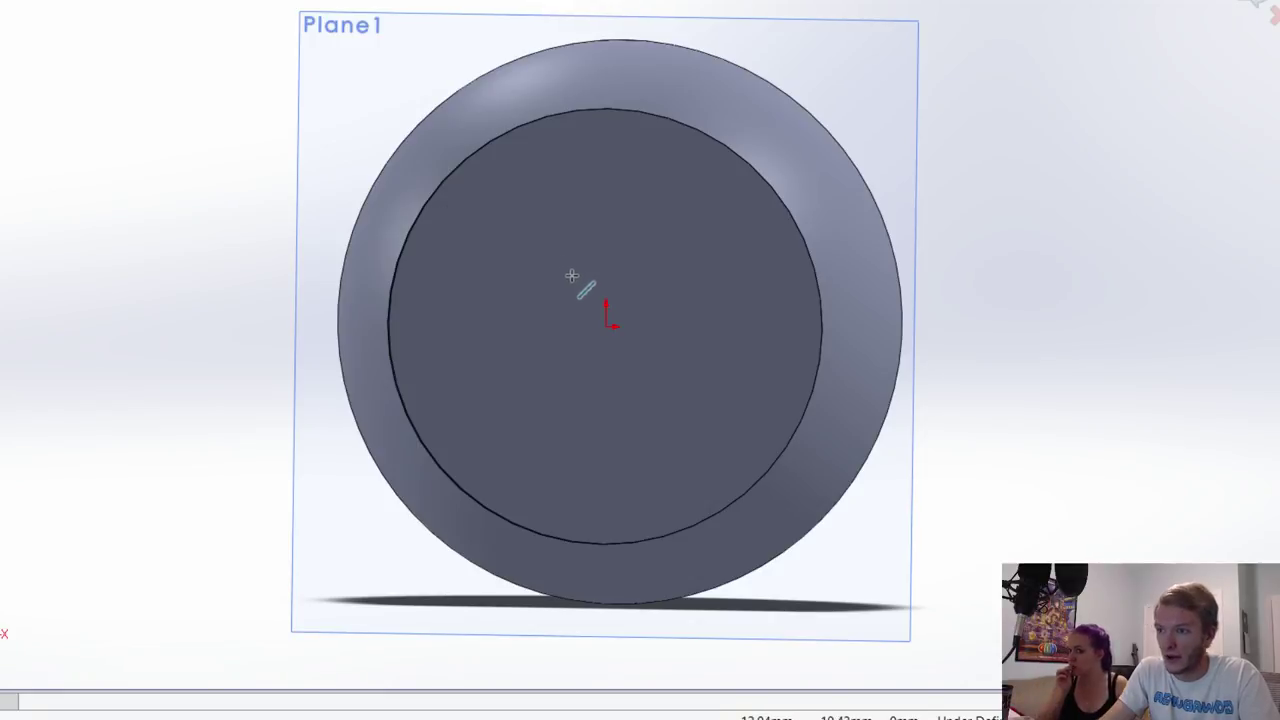
key(ctrl+8)
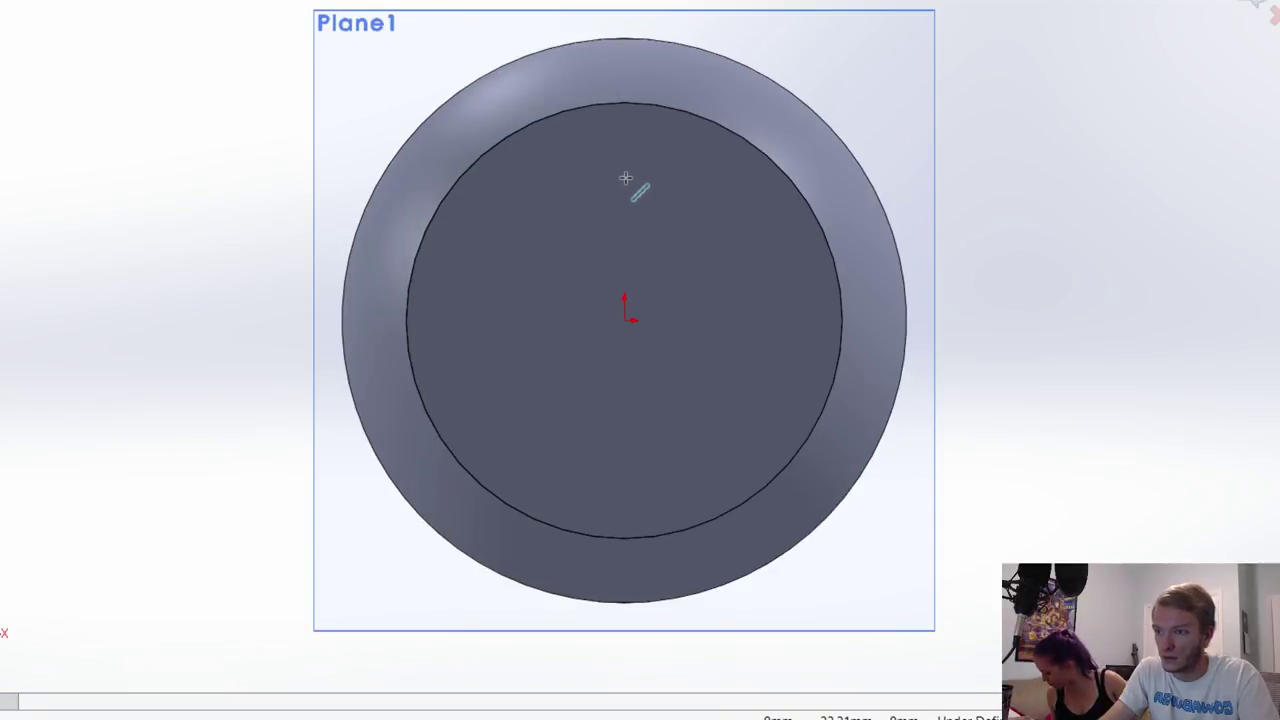
click(571, 273)
click(625, 176)
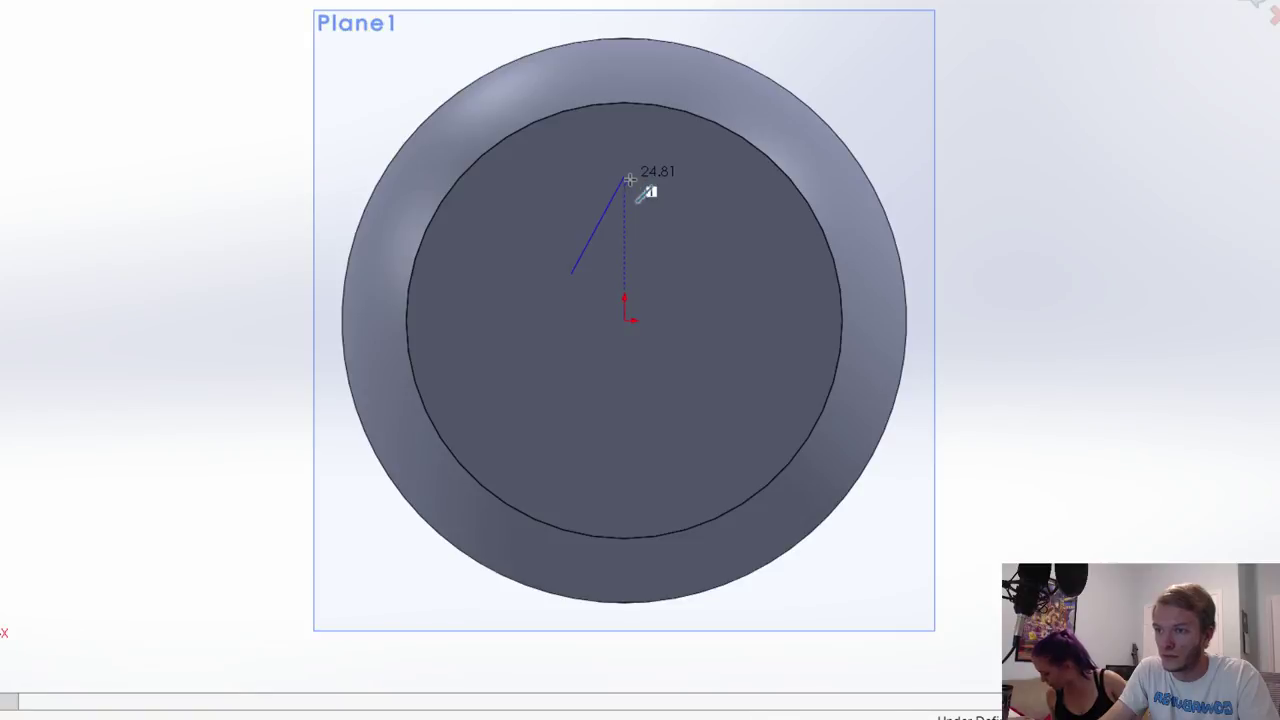
double_click(688, 273)
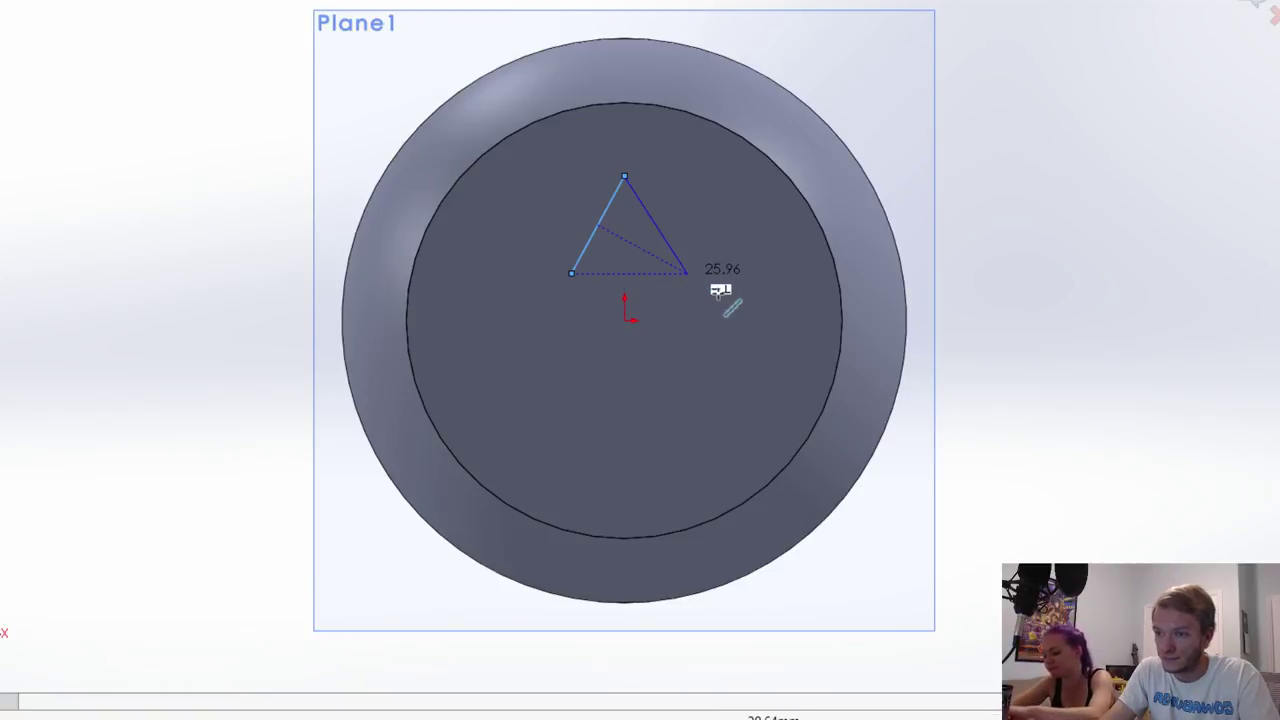
click(778, 293)
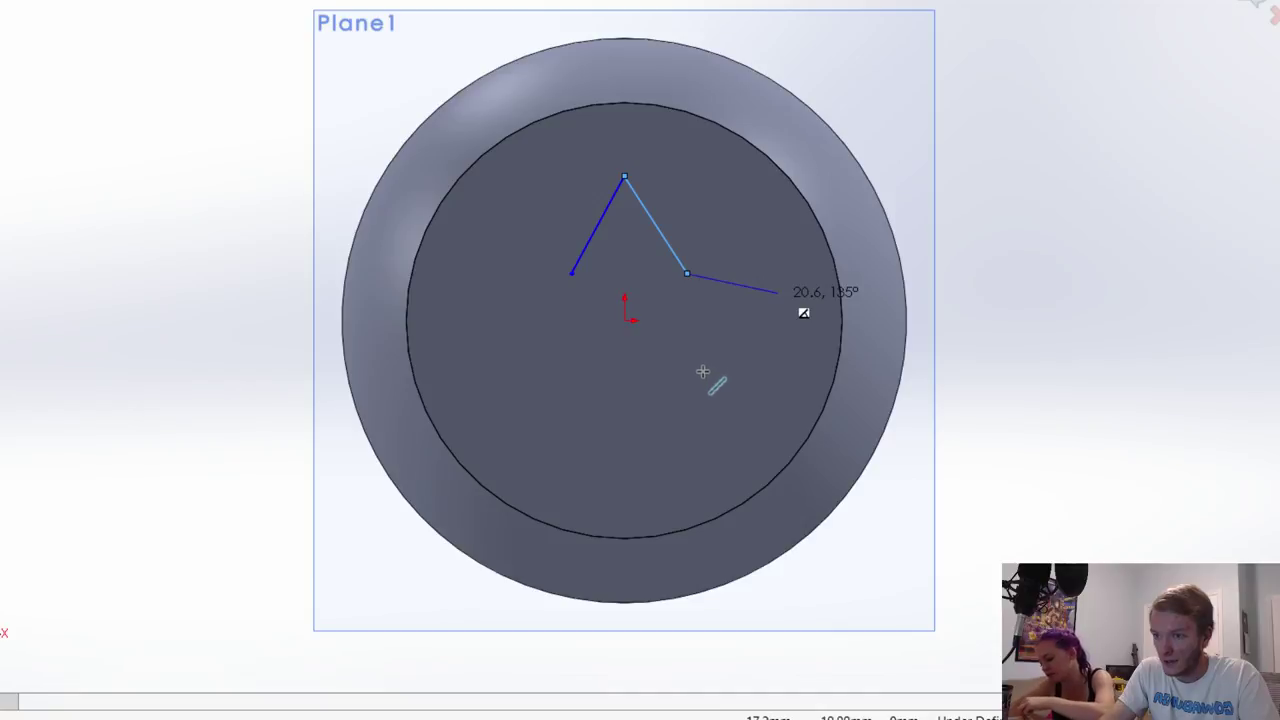
click(732, 457)
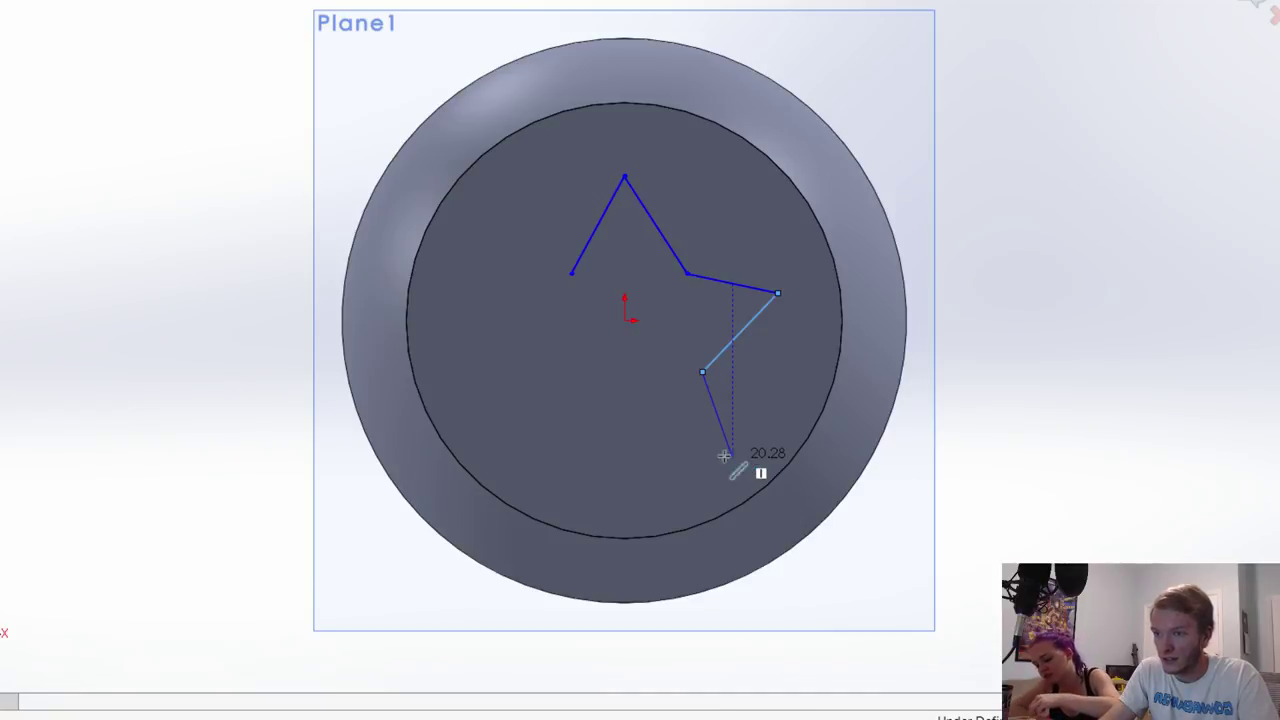
click(632, 407)
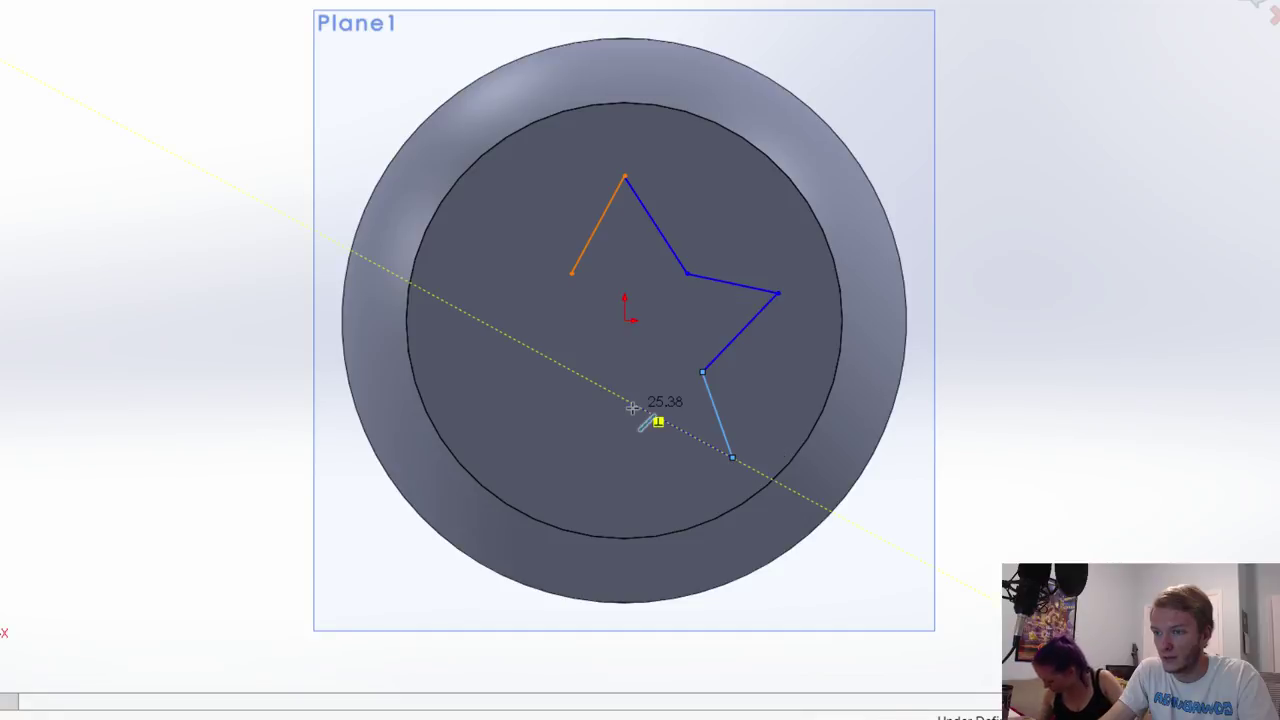
click(548, 466)
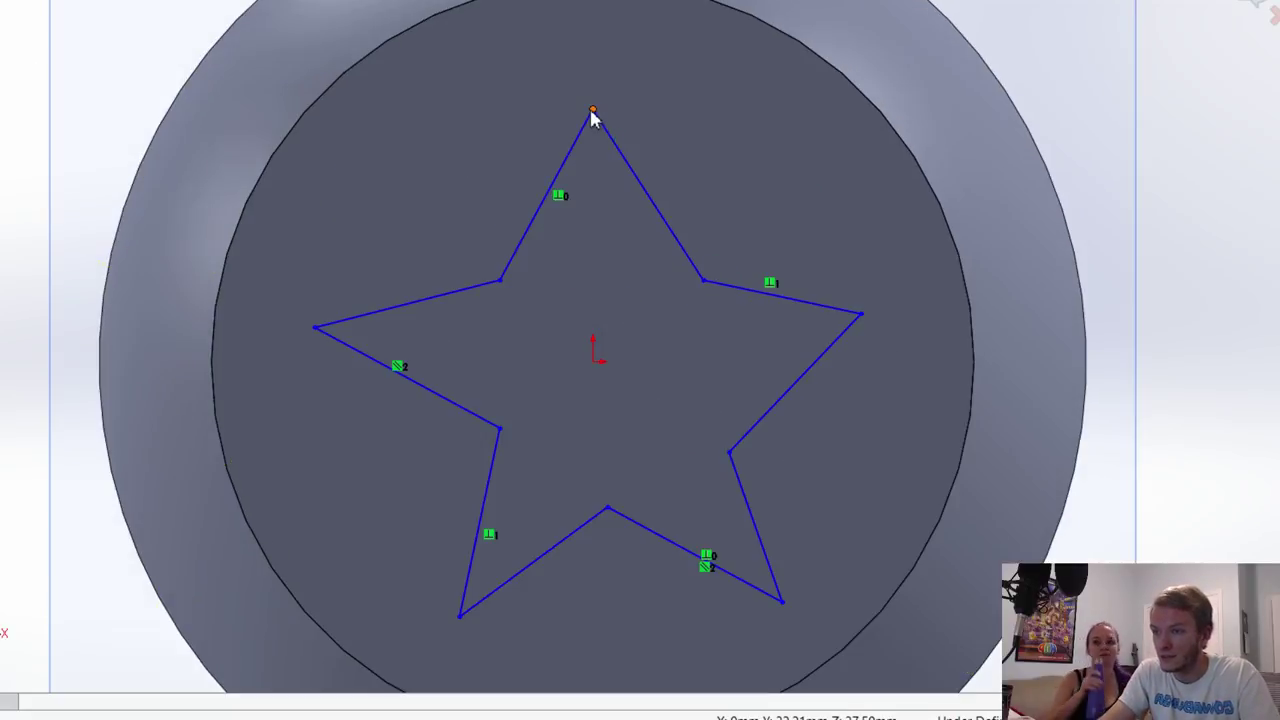
Step: Align the star's top tip, the origin and the bottom inner corner vertically, and make the two lower side inner corners horizontal
ctrl+click(593, 361)
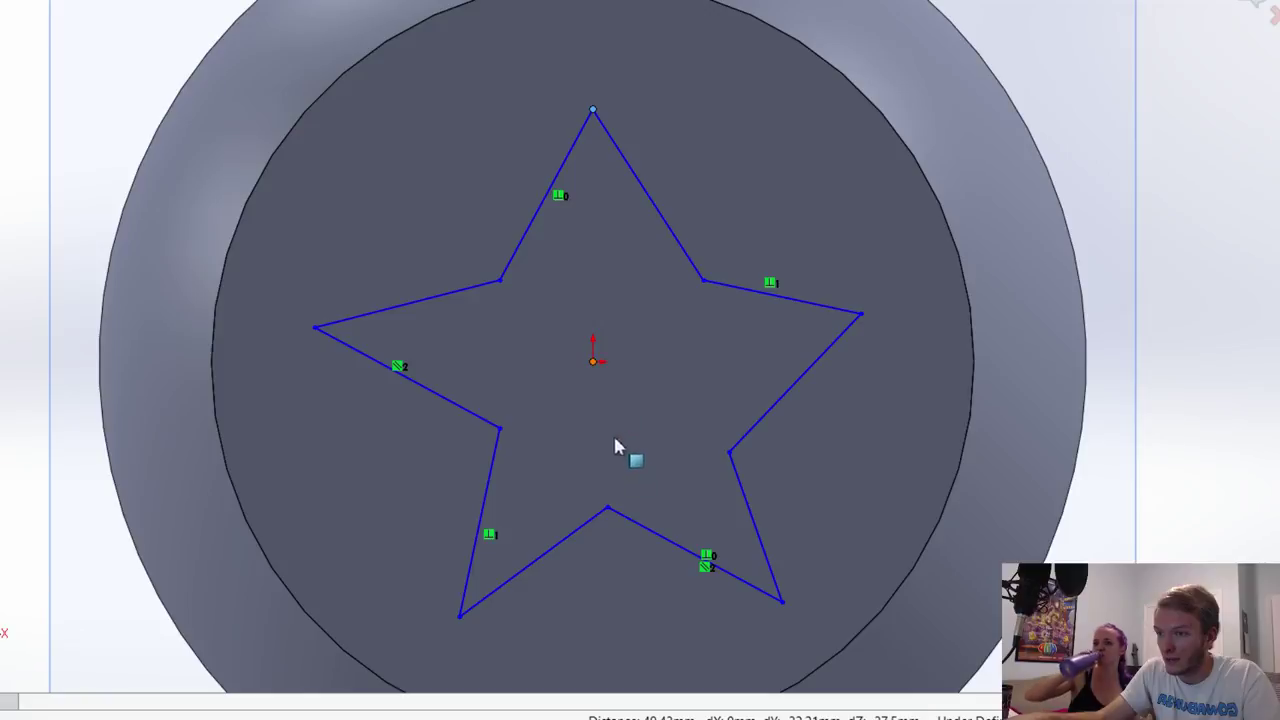
click(607, 507)
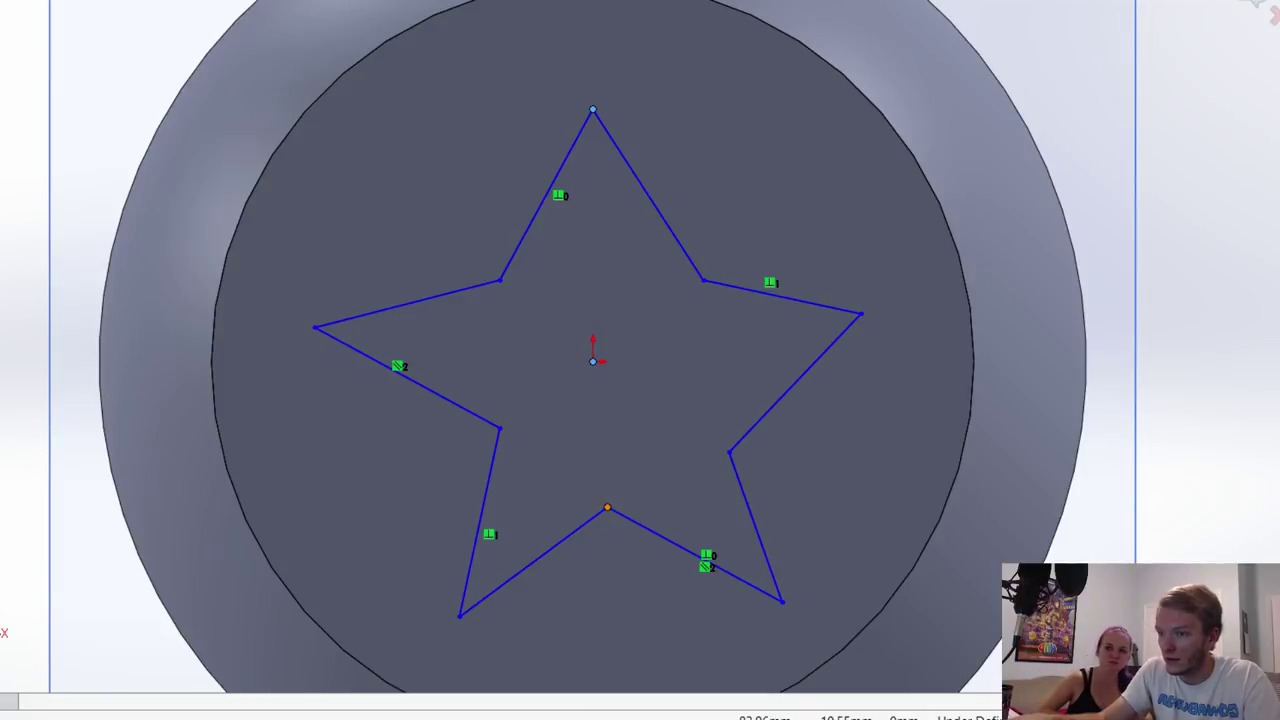
click(499, 428)
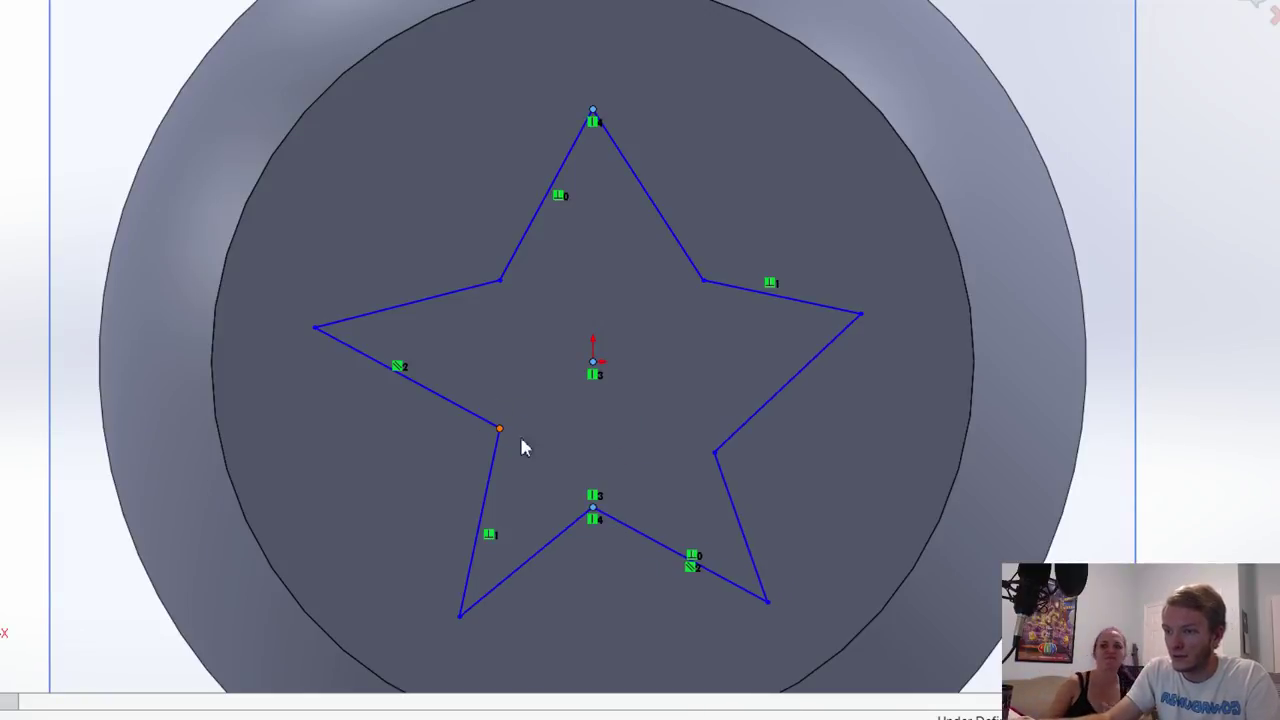
click(715, 452)
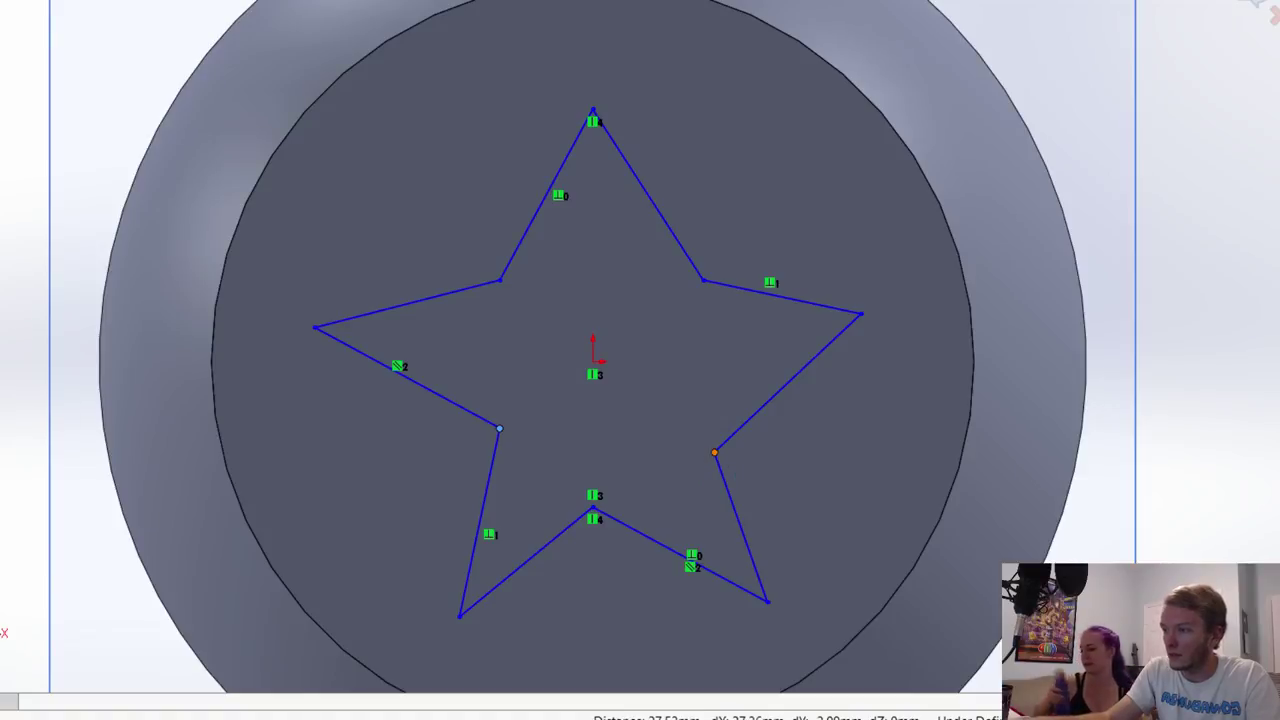
Step: Add horizontal relations between the star's upper inner corners, between its two side tips and between its two bottom tips
click(501, 284)
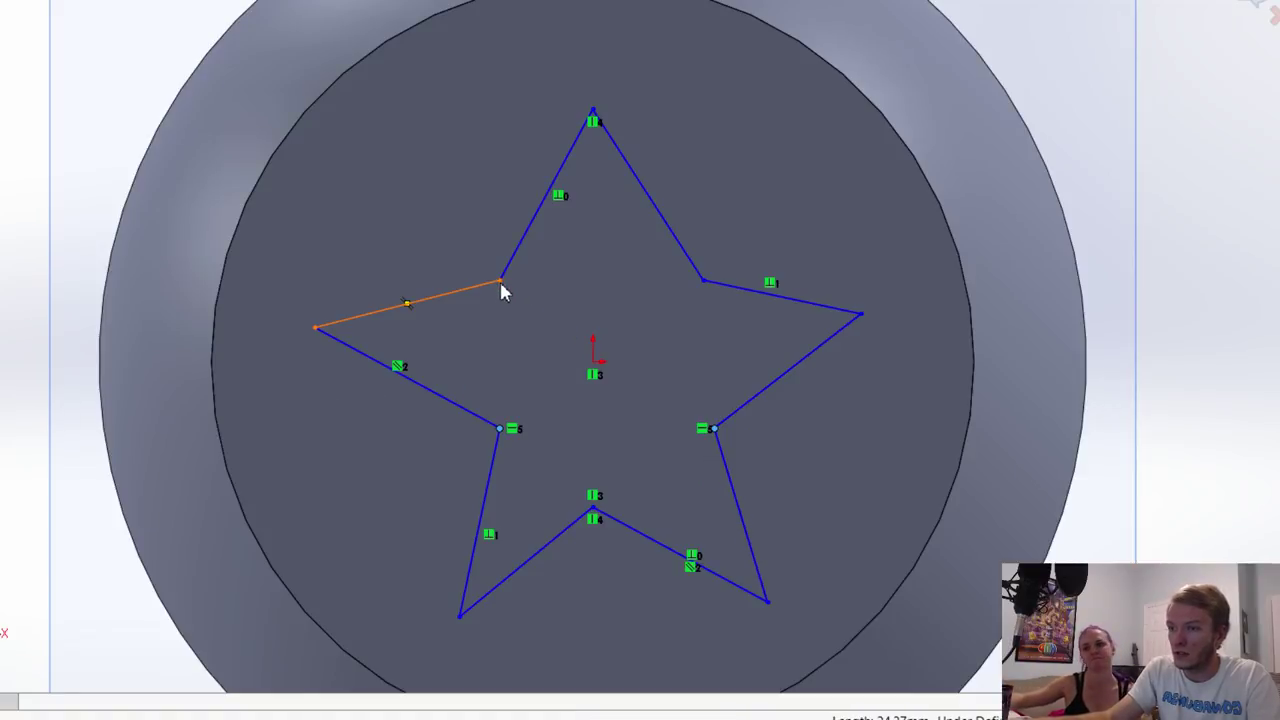
click(703, 280)
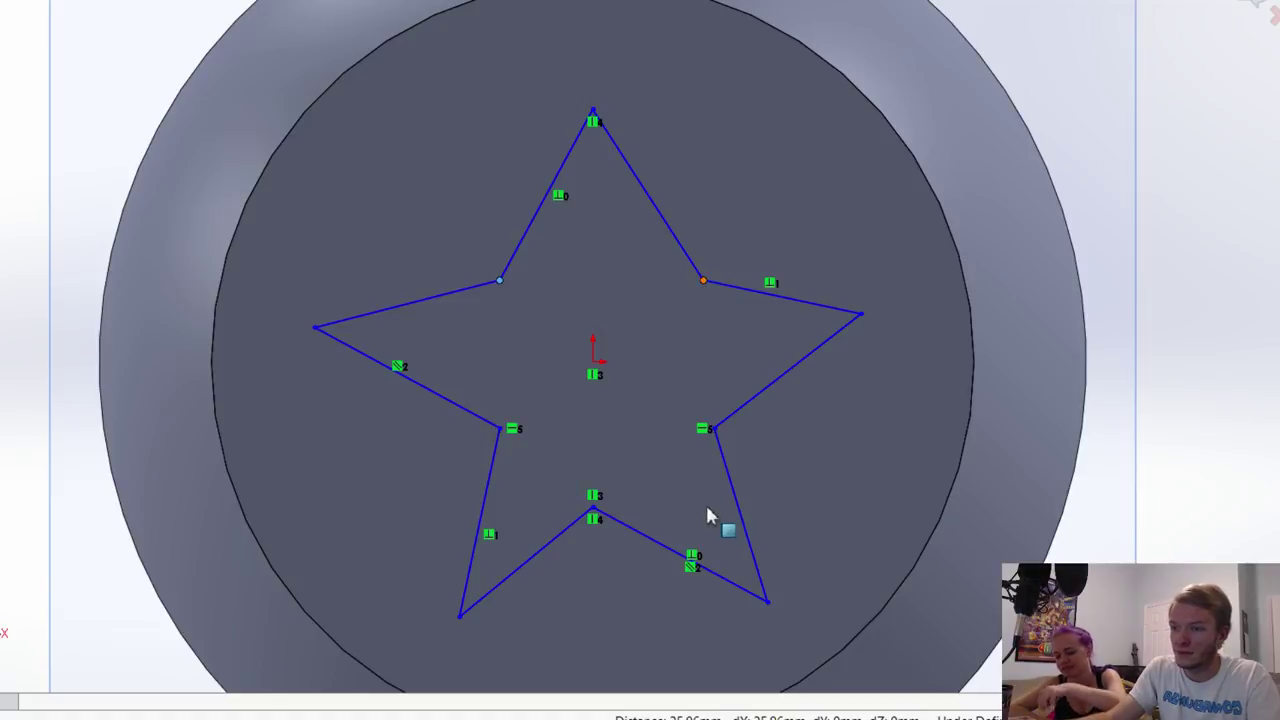
click(861, 315)
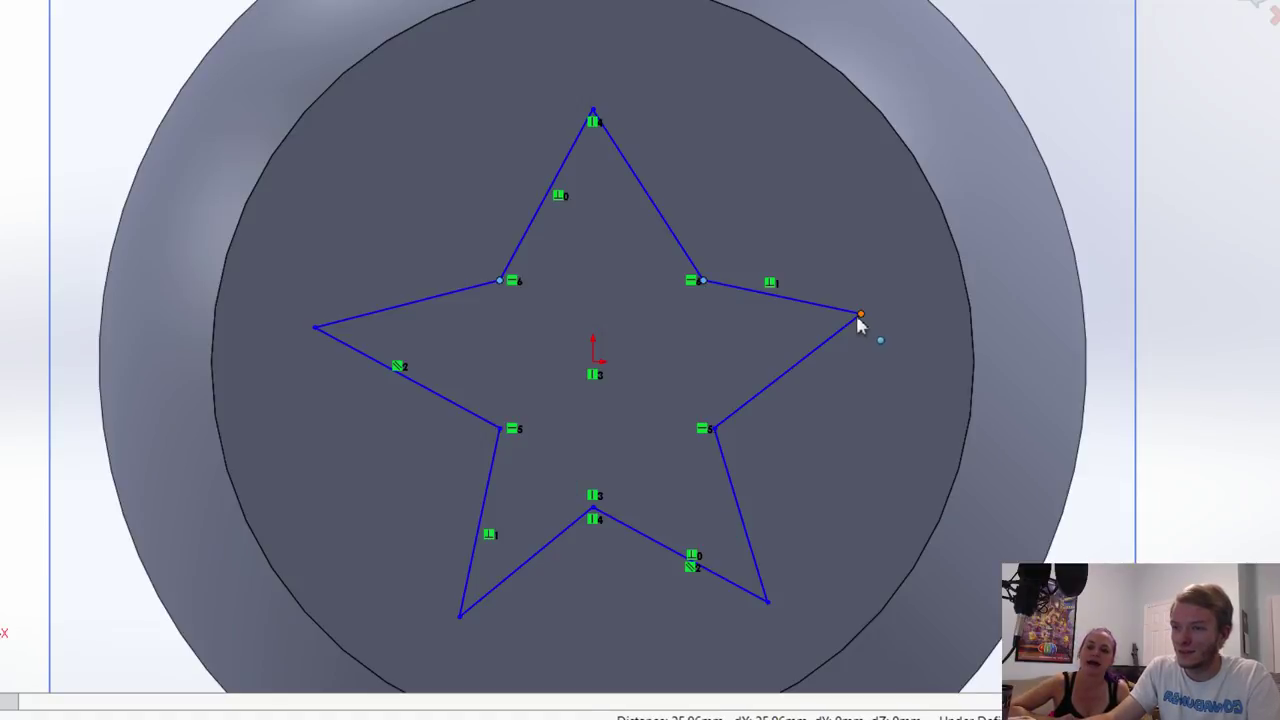
ctrl+click(314, 329)
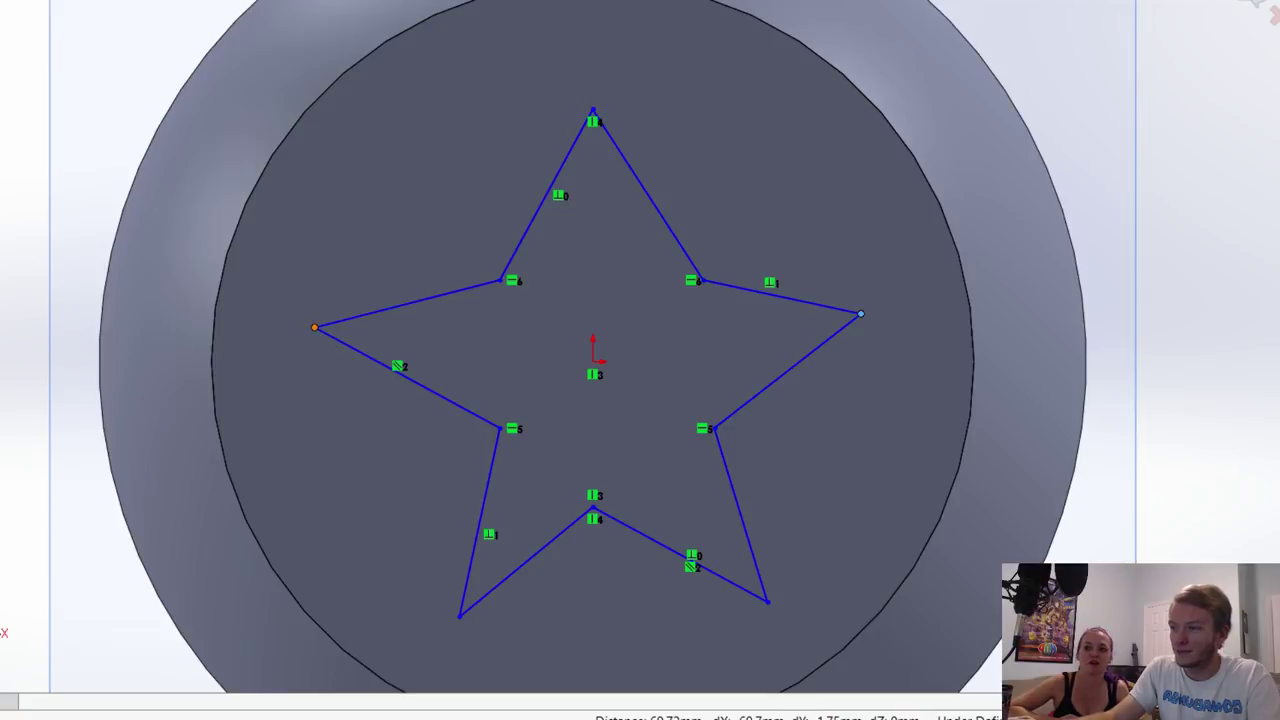
click(445, 613)
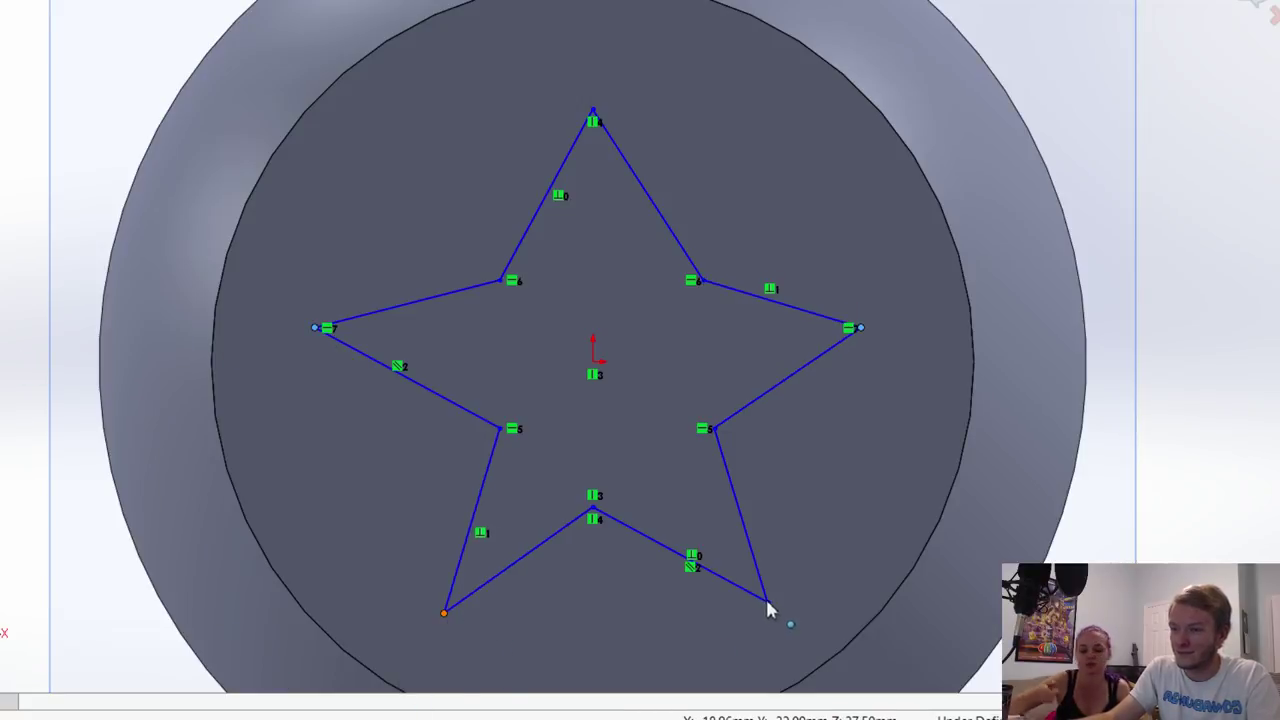
click(767, 603)
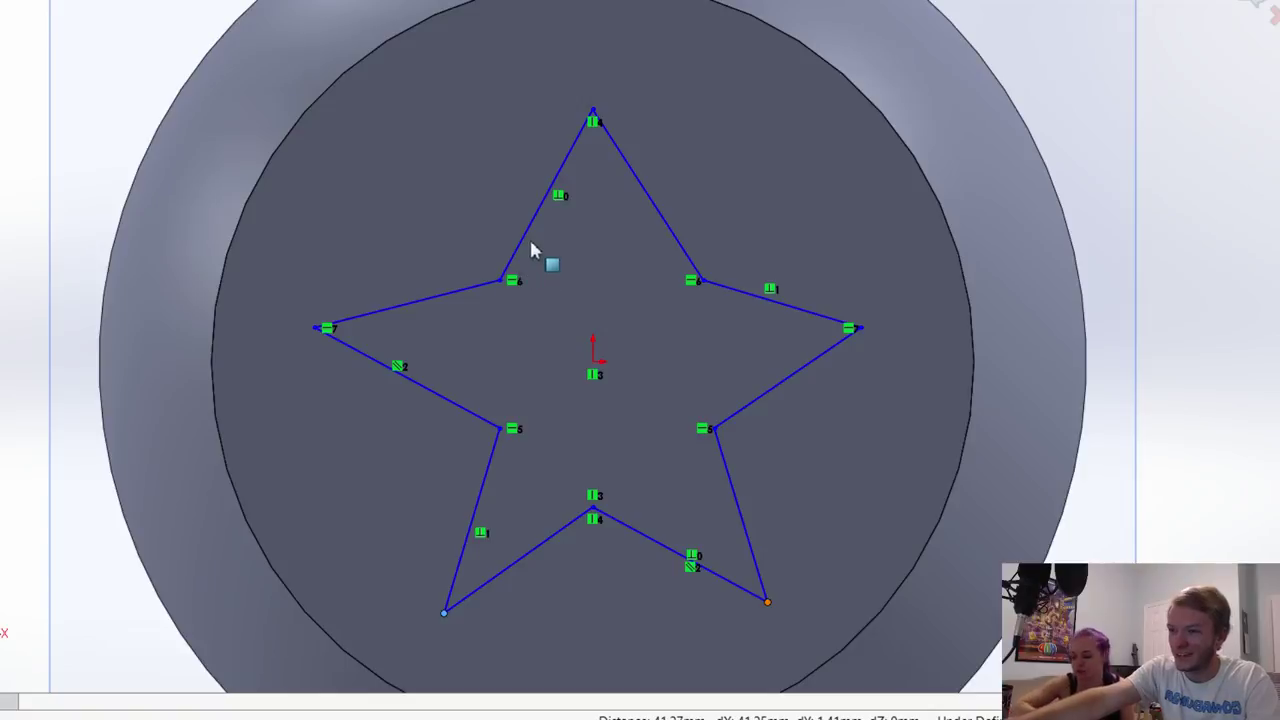
Step: Make all ten sides of the star equal in length
click(527, 250)
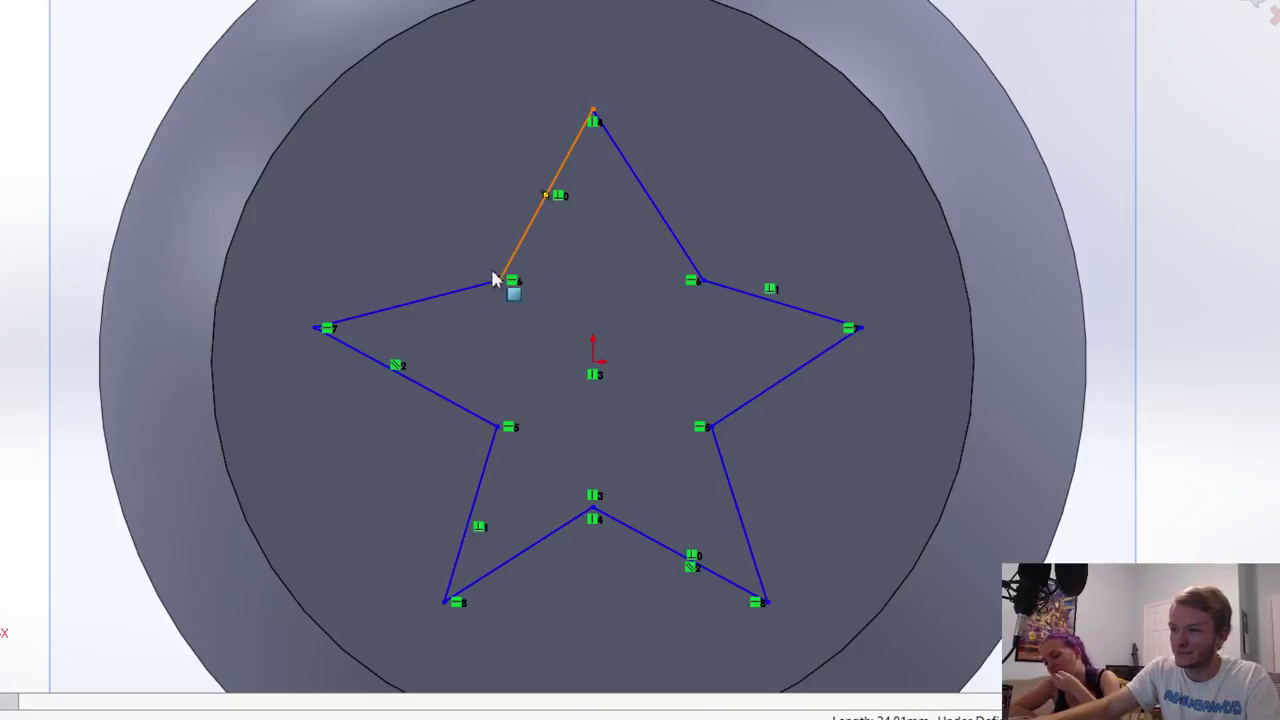
ctrl+click(451, 295)
ctrl+click(430, 396)
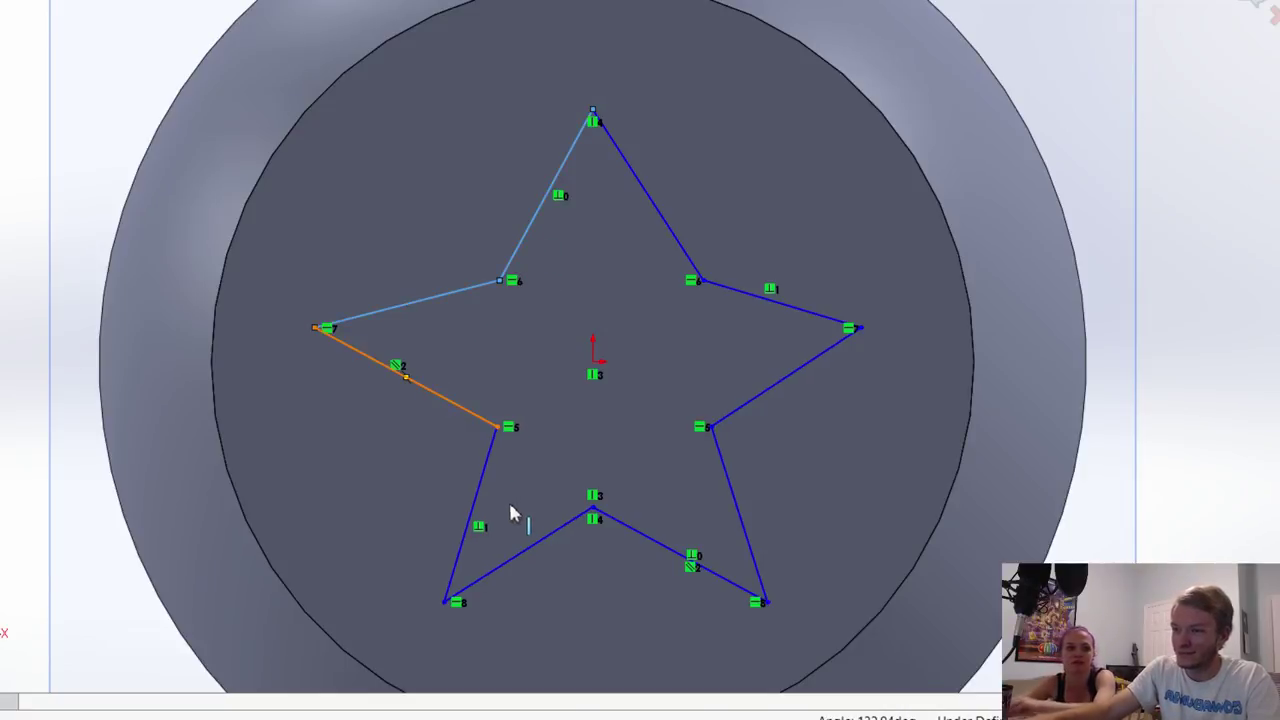
ctrl+click(488, 495)
ctrl+click(547, 541)
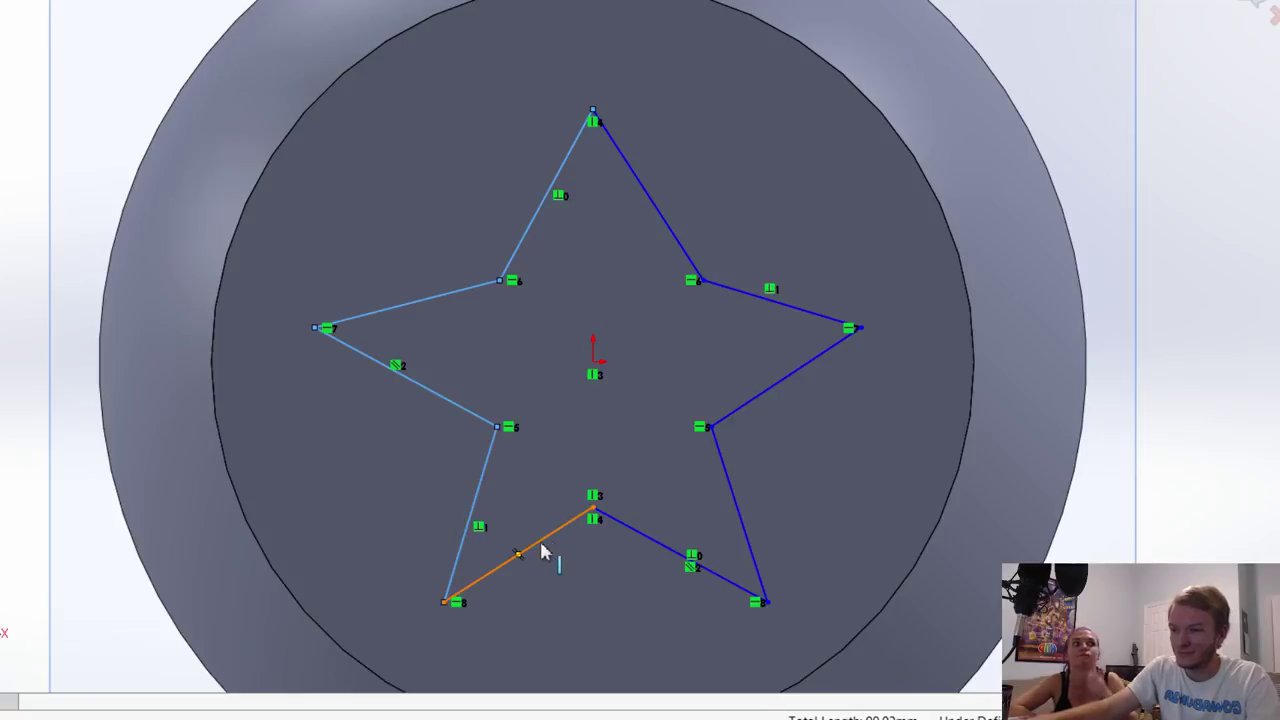
ctrl+click(662, 548)
ctrl+click(733, 492)
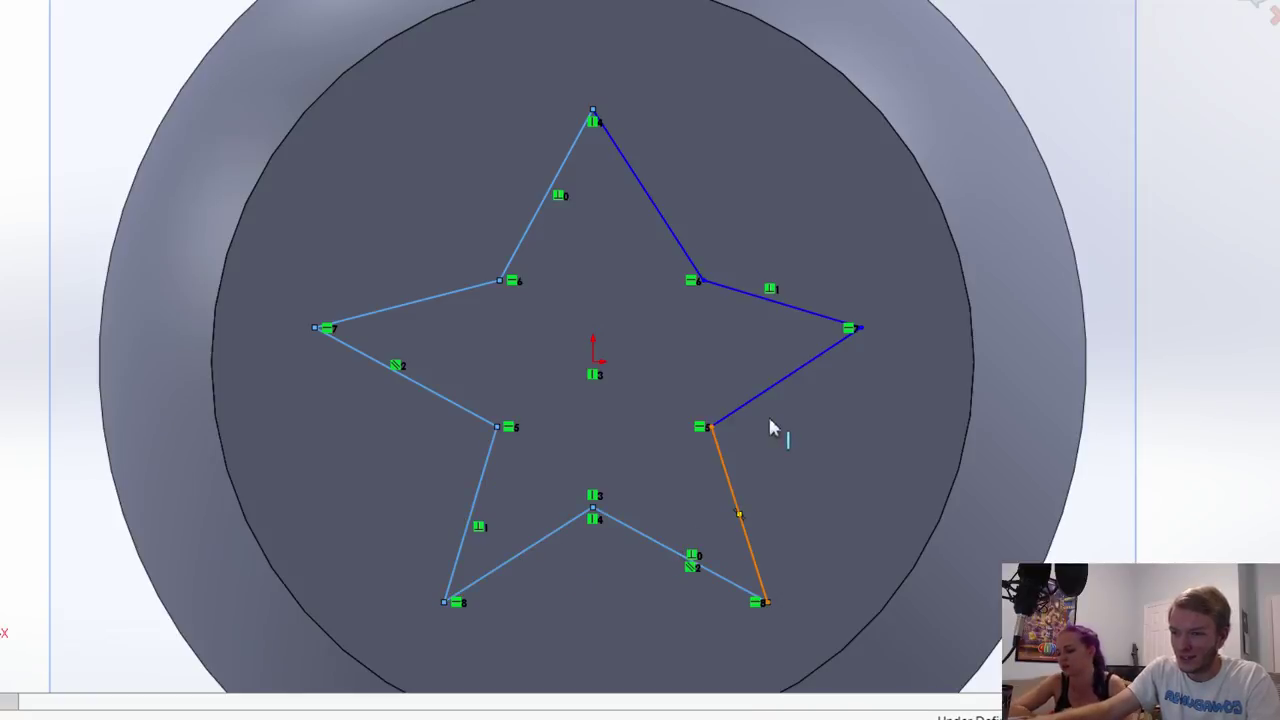
ctrl+click(776, 388)
ctrl+click(743, 293)
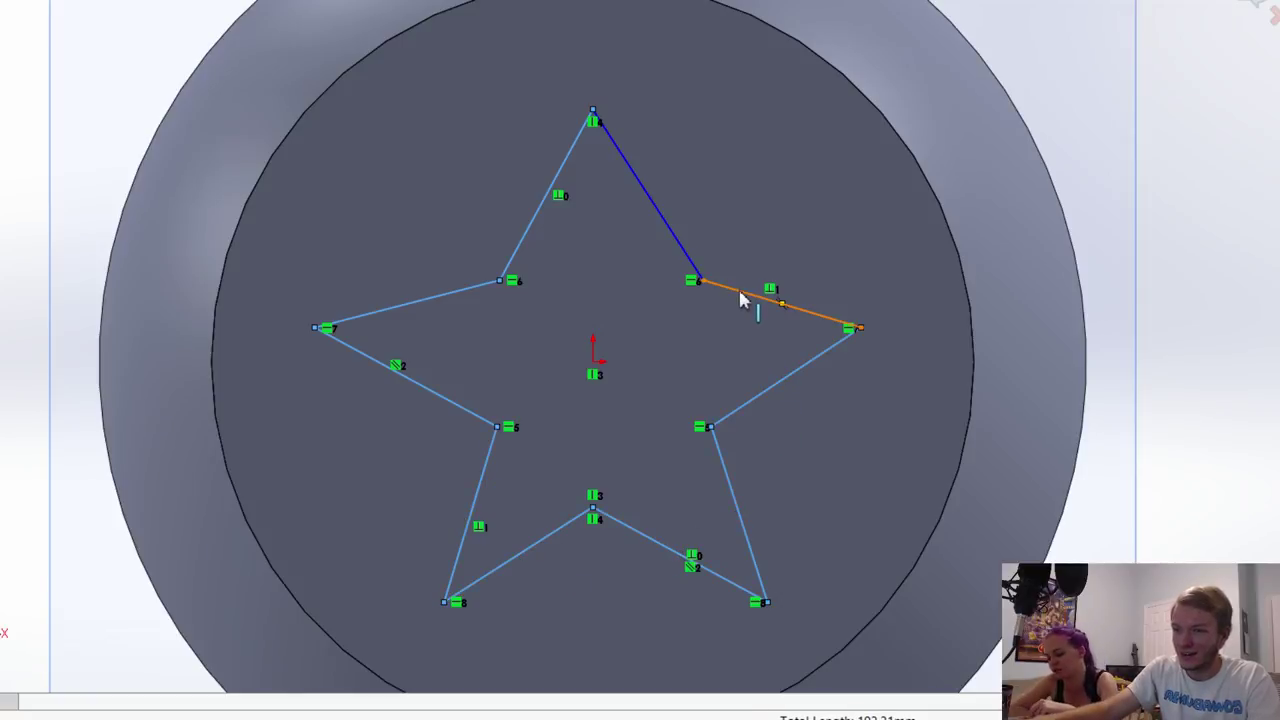
ctrl+click(677, 248)
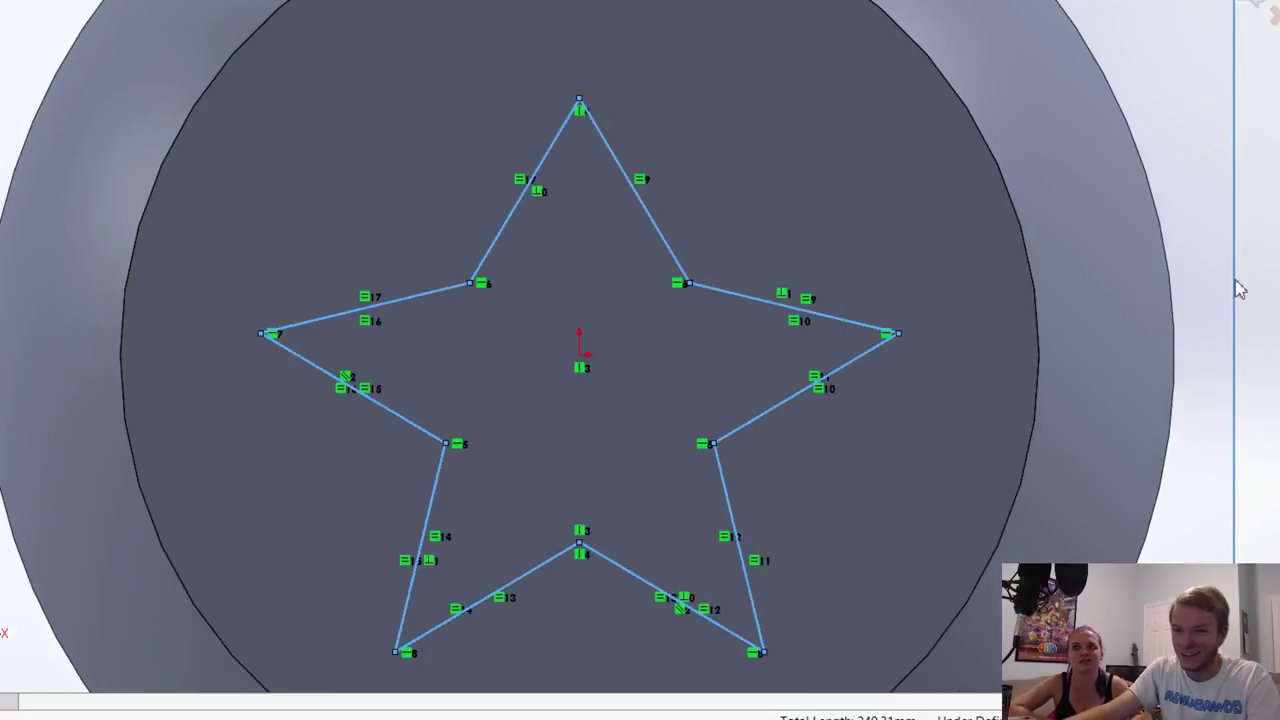
Step: Set the outside angle between the two sides meeting at the star's upper-right inner corner to 130°
click(666, 243)
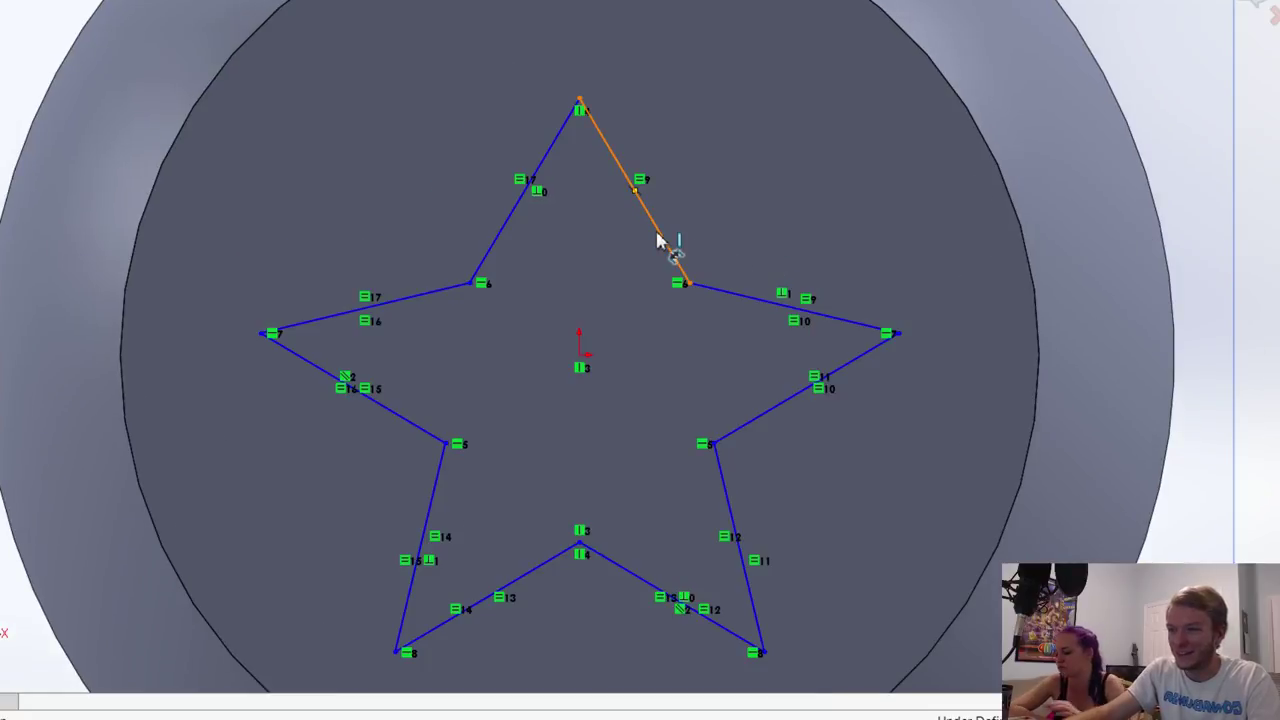
click(740, 297)
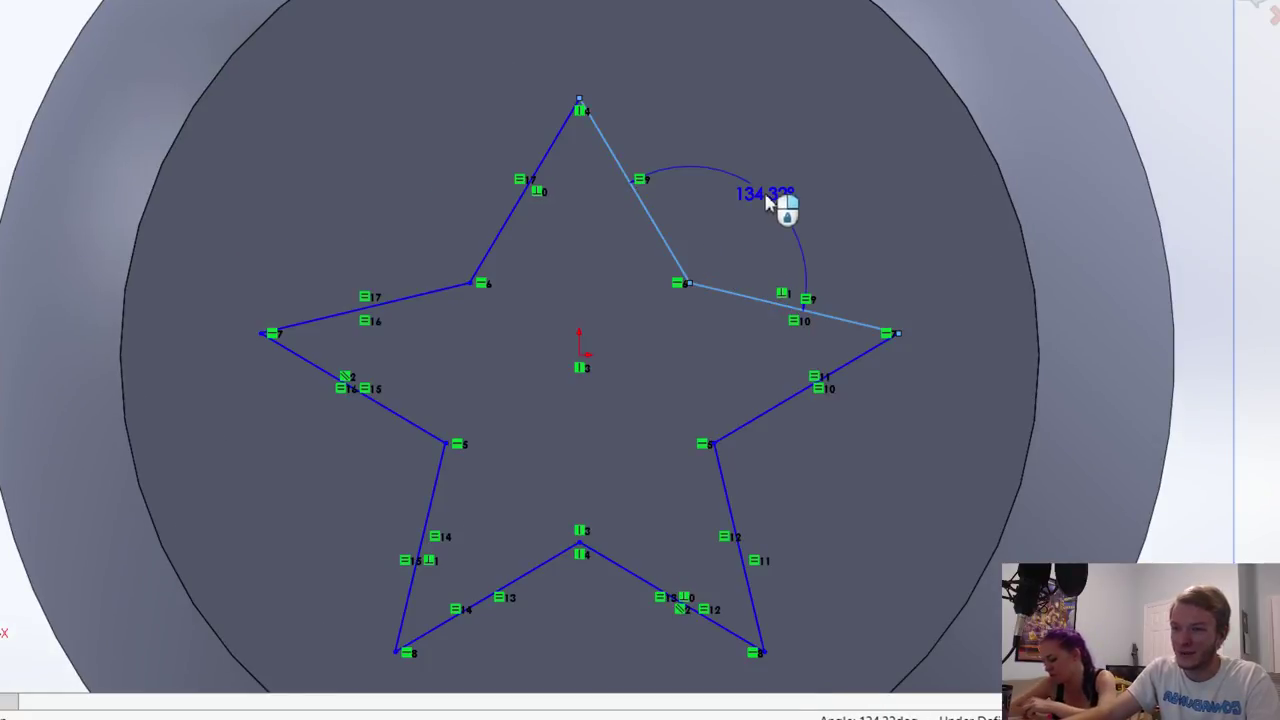
click(766, 198)
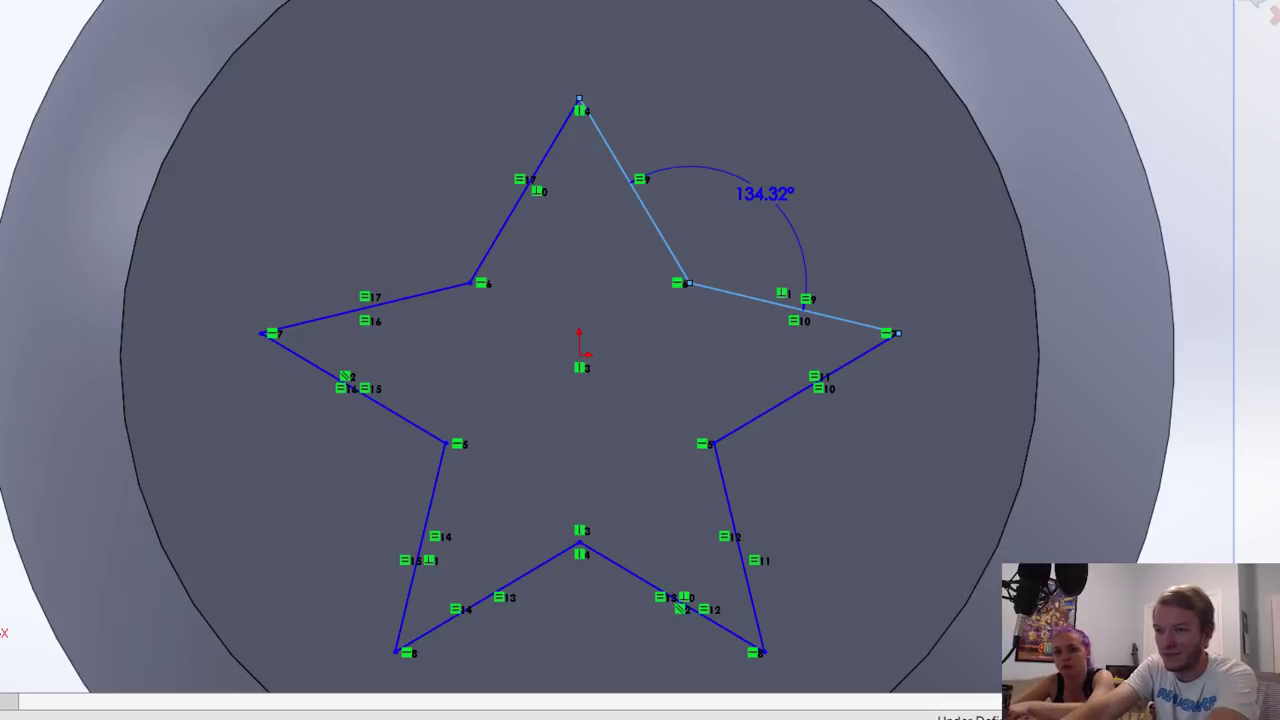
click(770, 203)
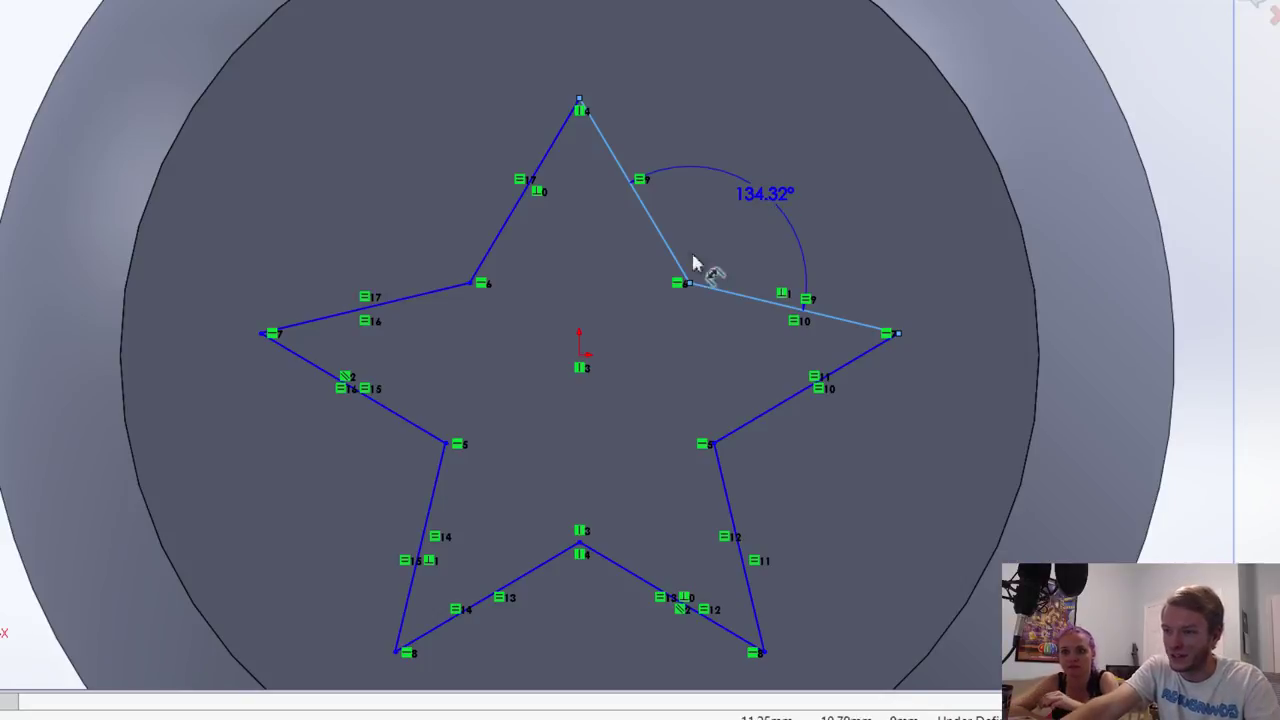
text(130)
key(Return)
Step: Try to dimension the outside angle at the star's upper-left inner corner, and undo that dimension
click(398, 299)
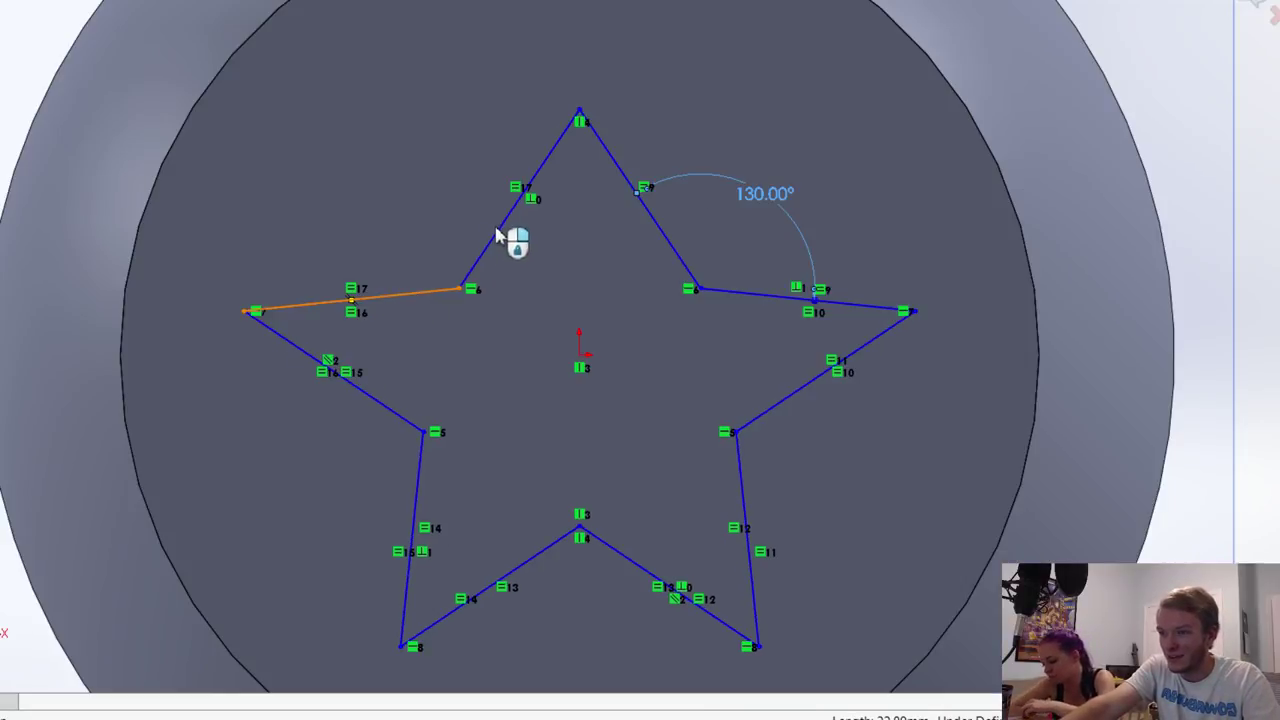
click(503, 233)
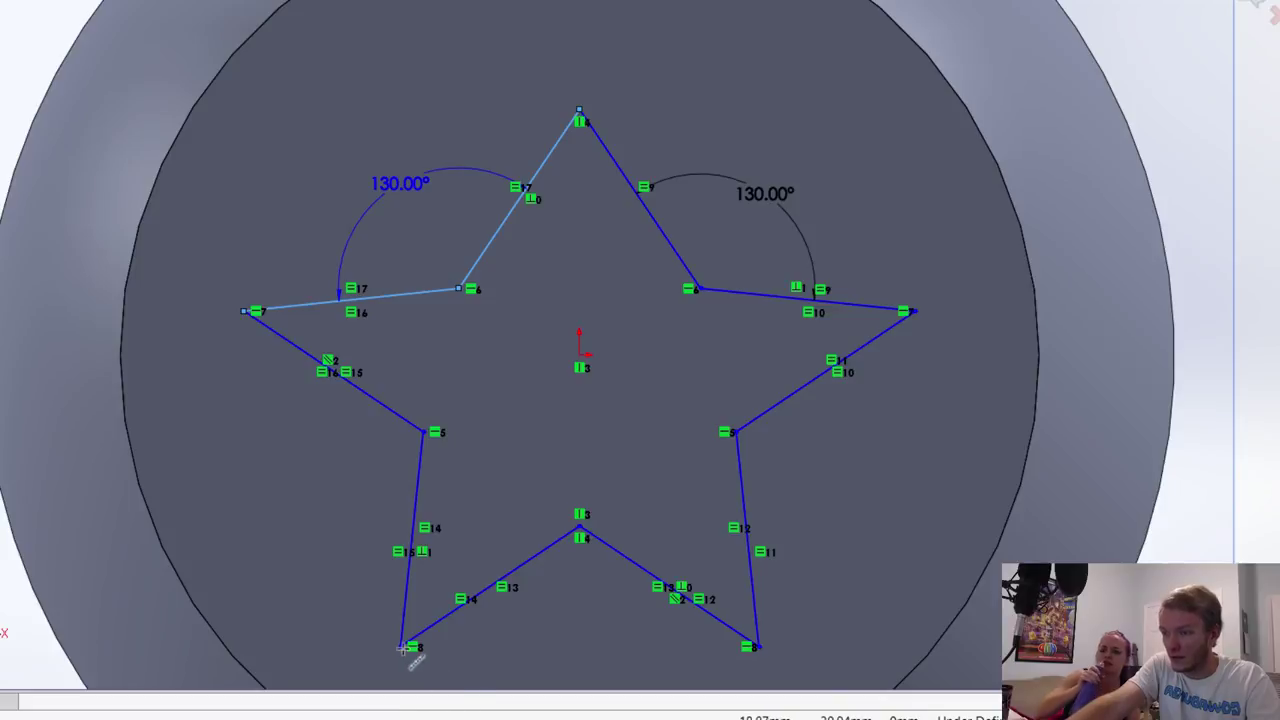
key(ctrl+z)
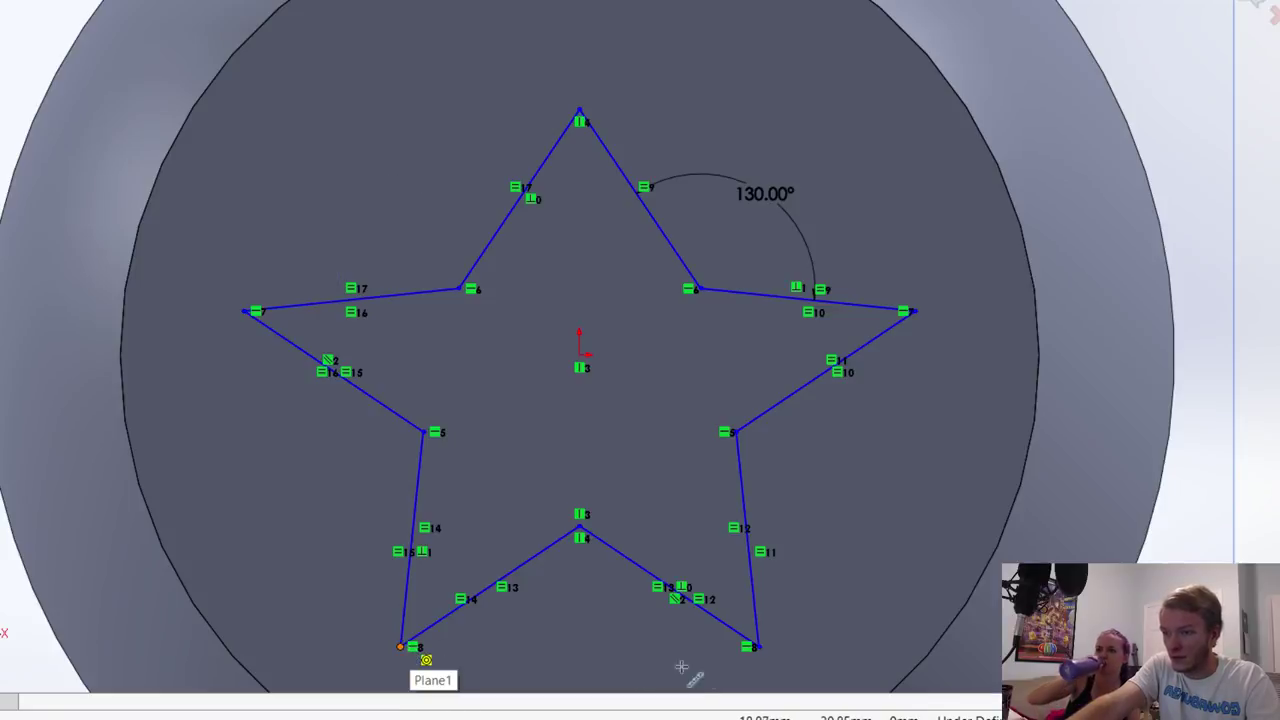
Step: Draw a centerline between the star's two bottom tips and another from its midpoint up to the top tip
click(760, 646)
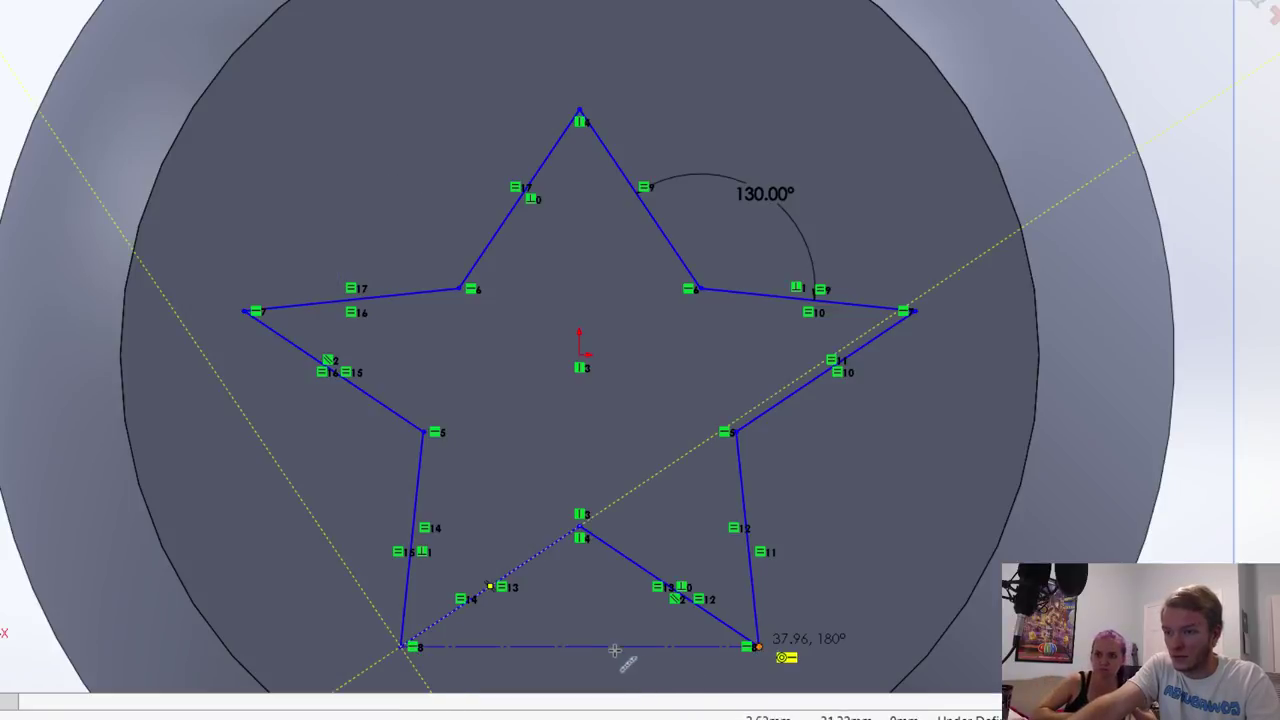
click(581, 646)
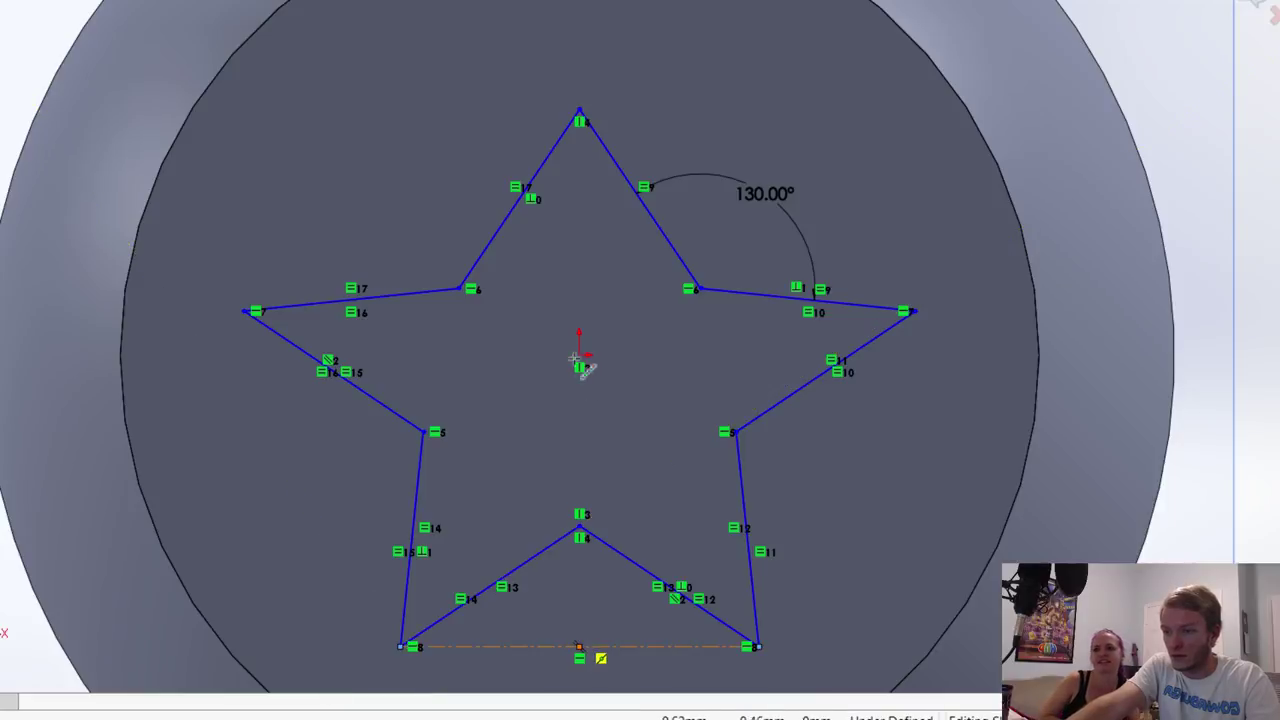
click(579, 110)
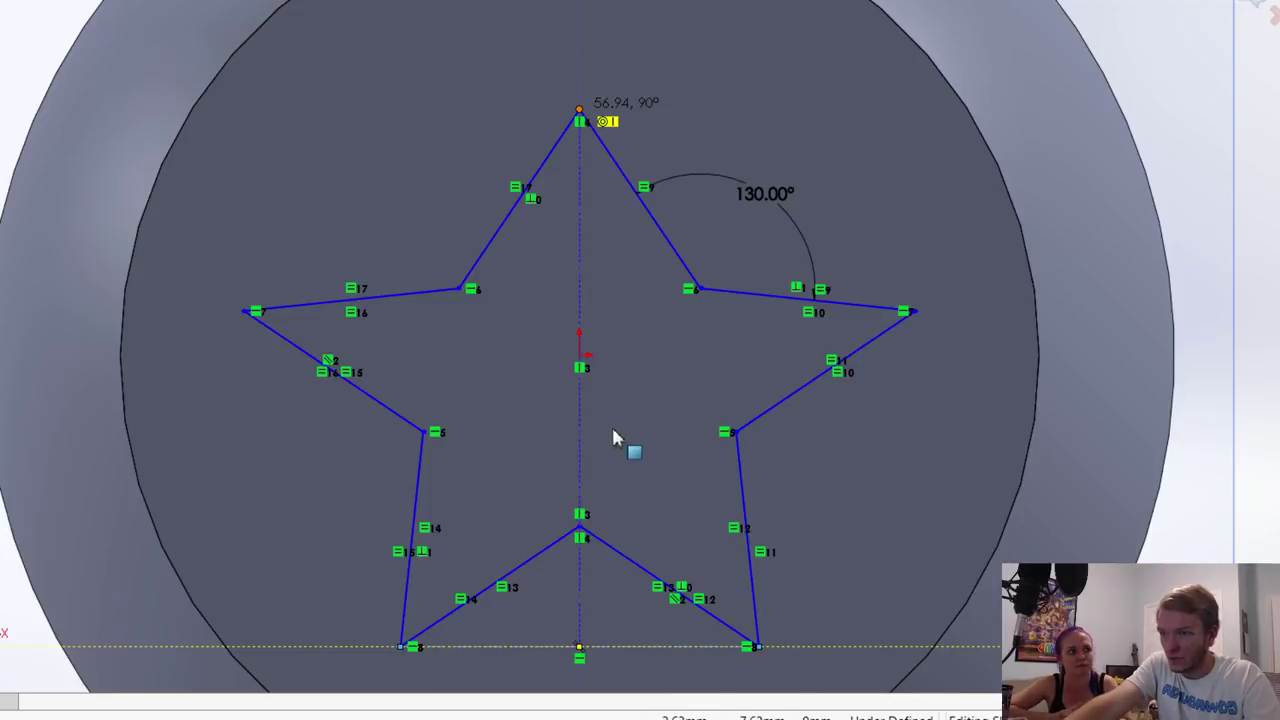
Step: Constrain the vertical centerline's midpoint to the origin and test resizing the star by moving a lower tip
click(577, 430)
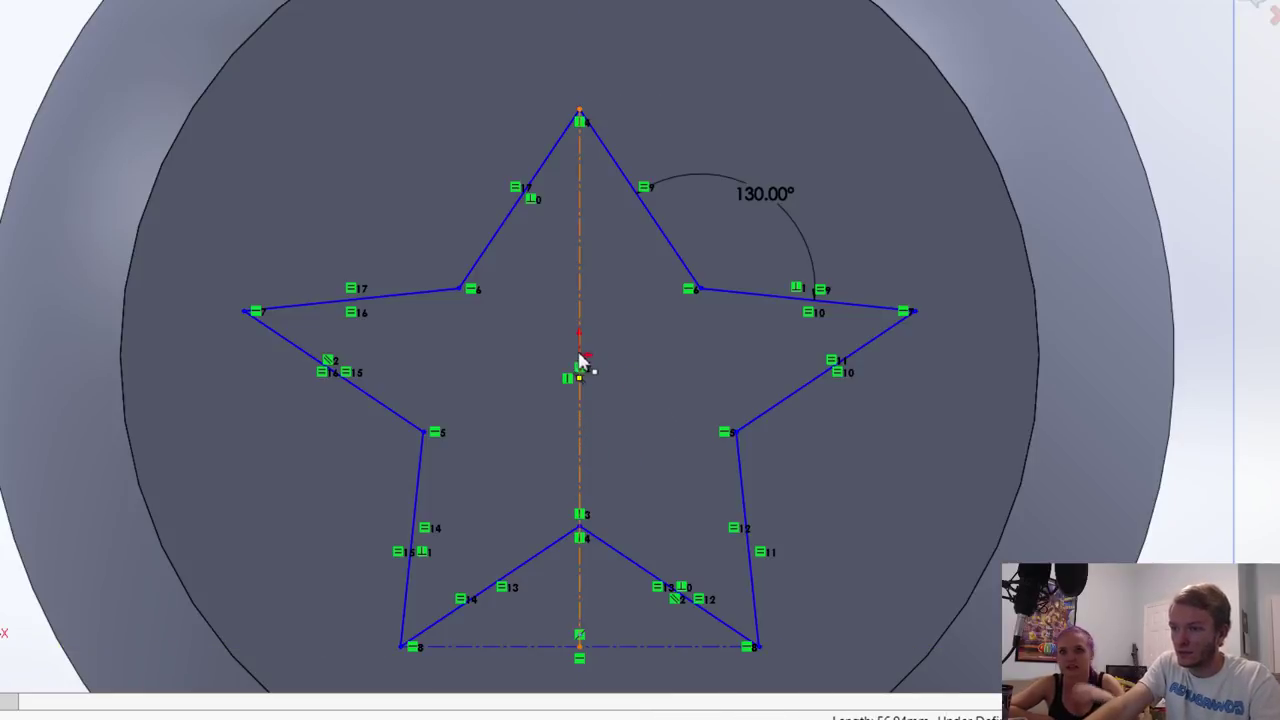
ctrl+click(578, 355)
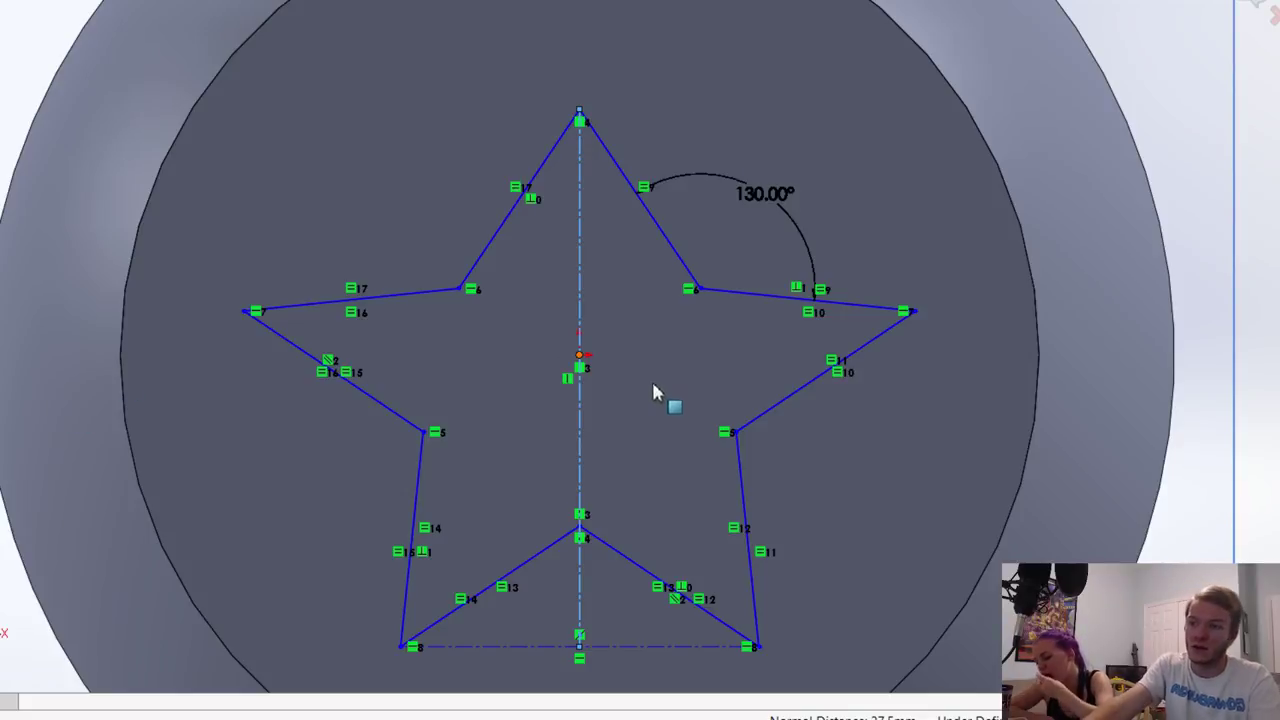
click(760, 627)
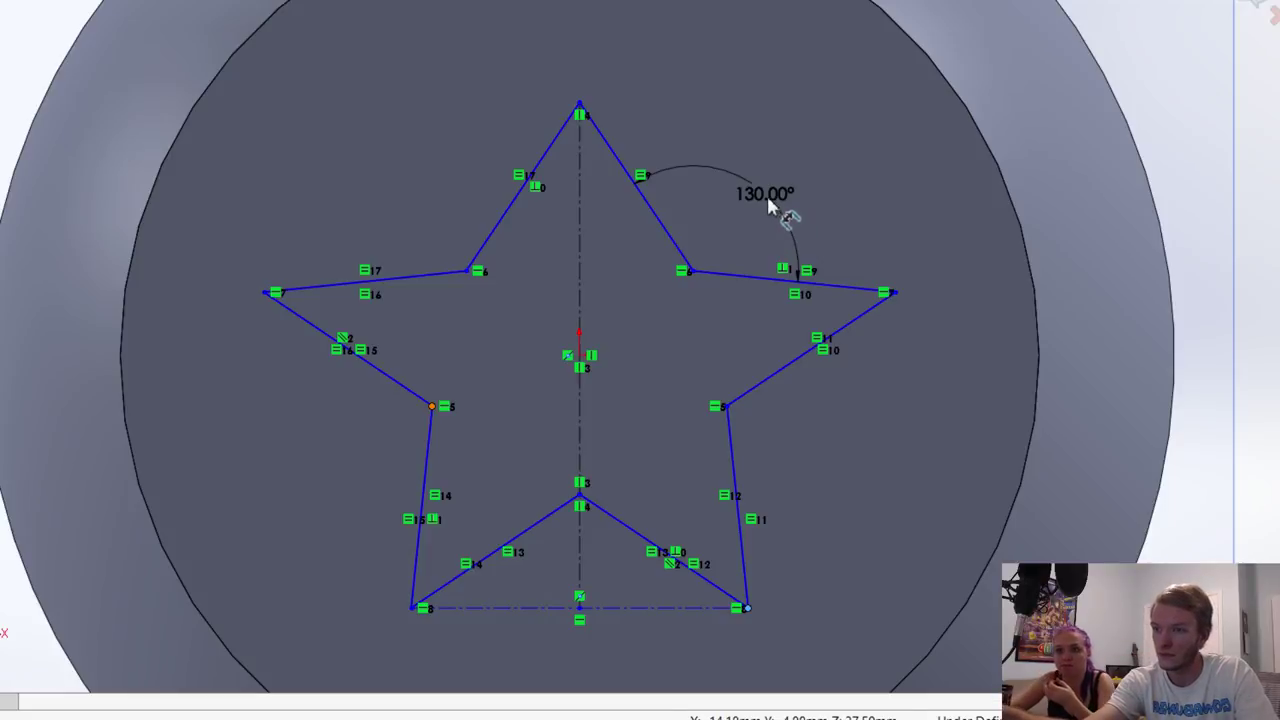
key(ctrl+z)
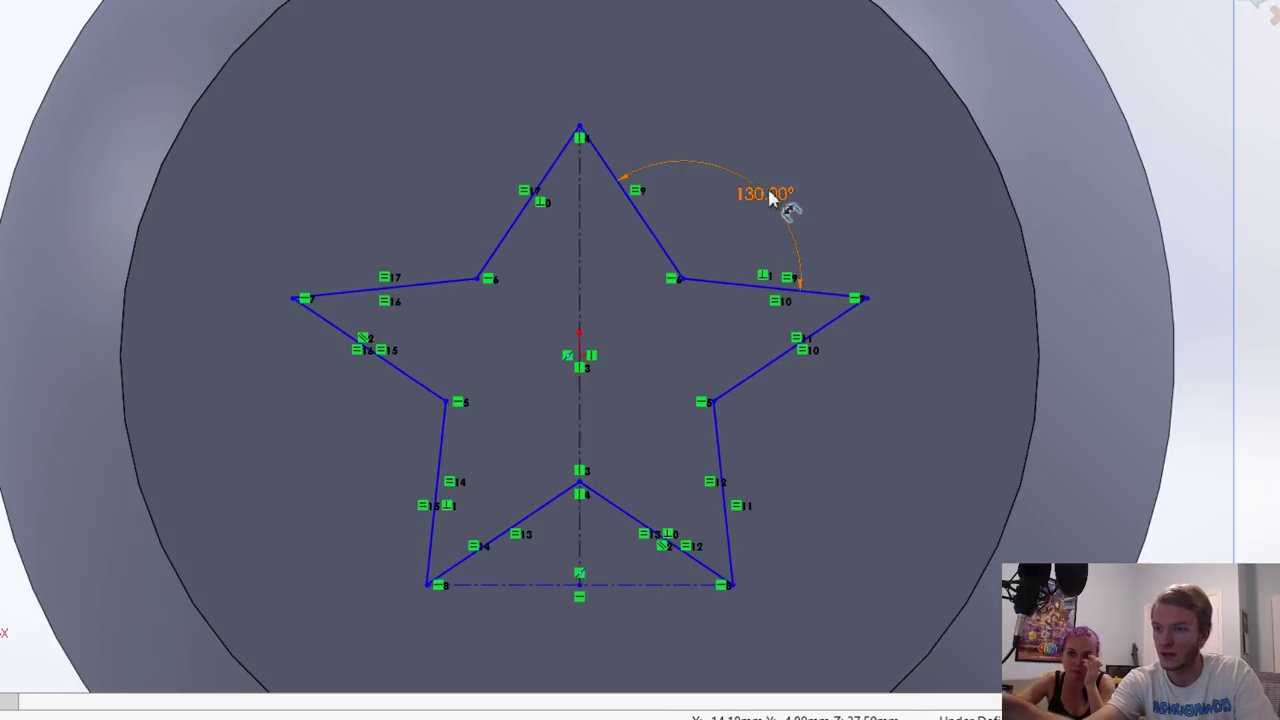
Step: Remove the 130° angle dimension from the star's upper-right inner corner
double_click(766, 192)
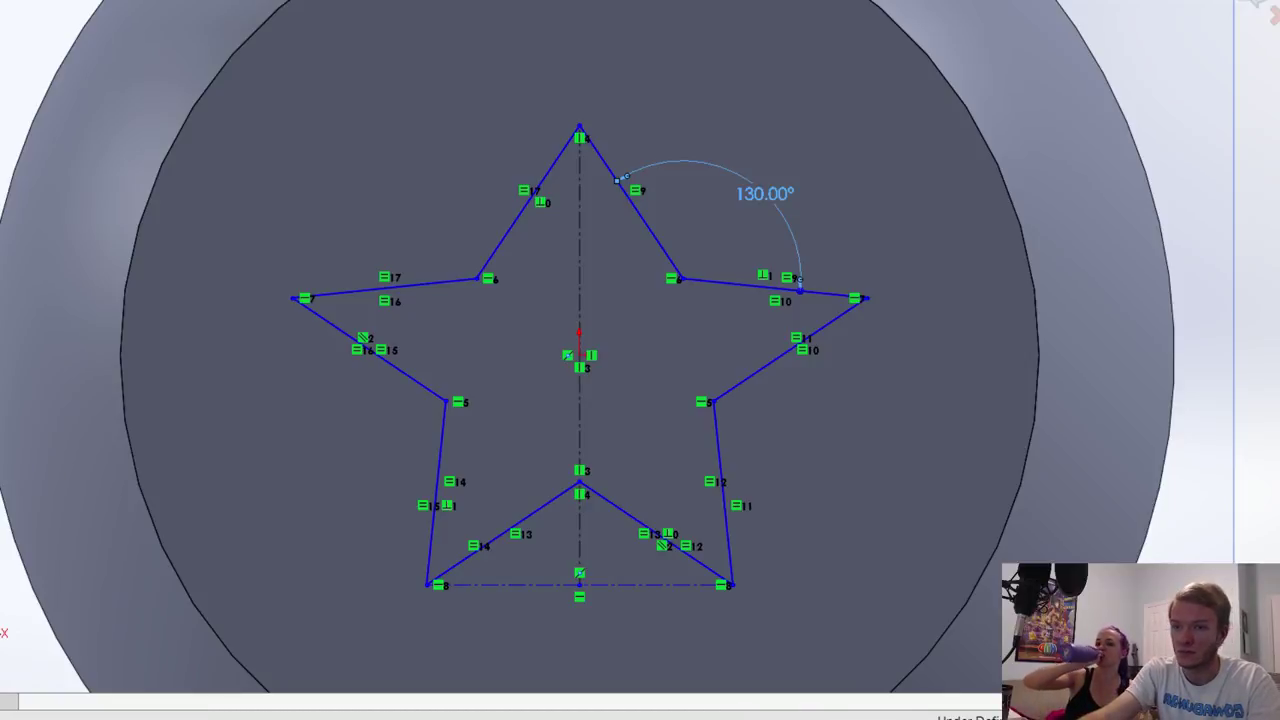
click(765, 193)
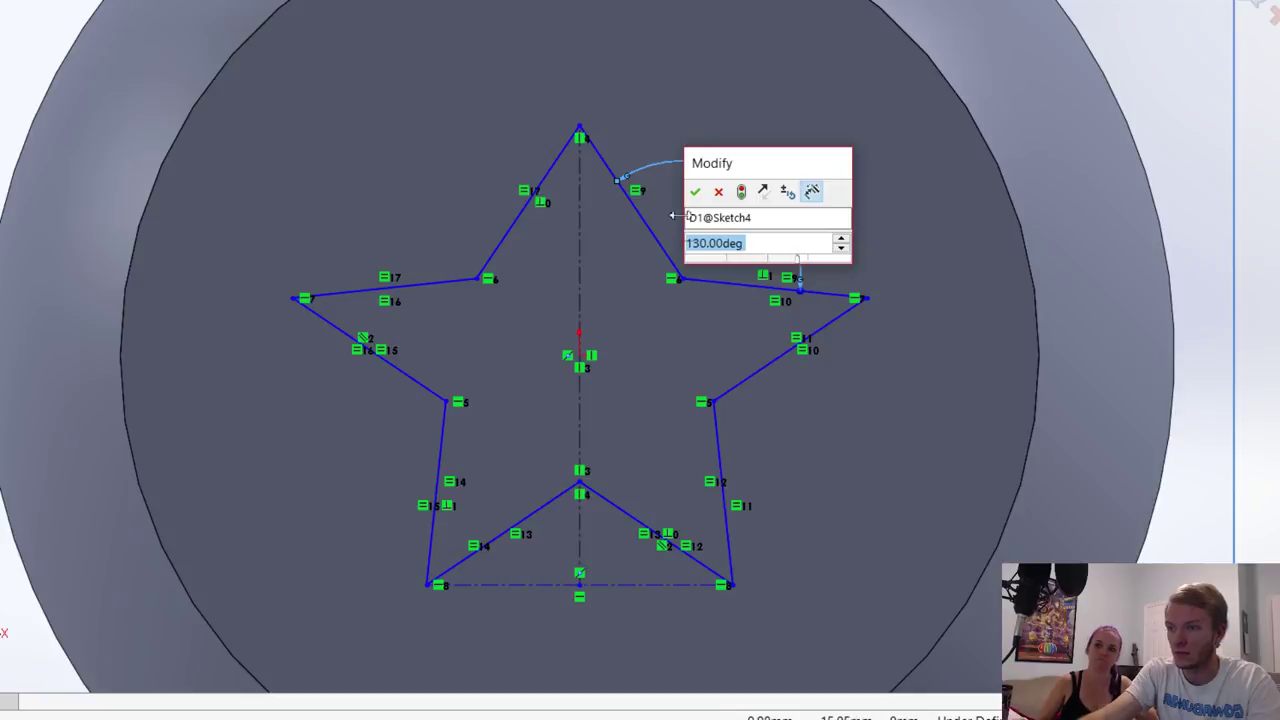
click(941, 229)
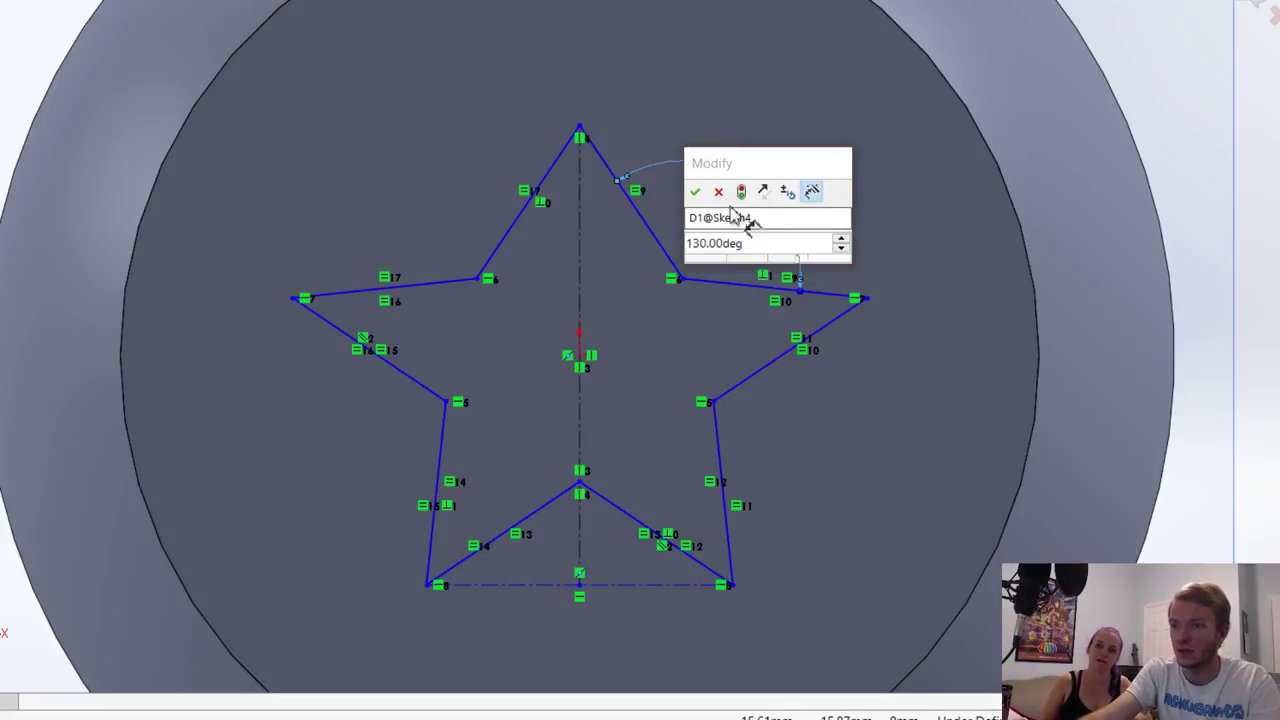
click(695, 191)
key(Escape)
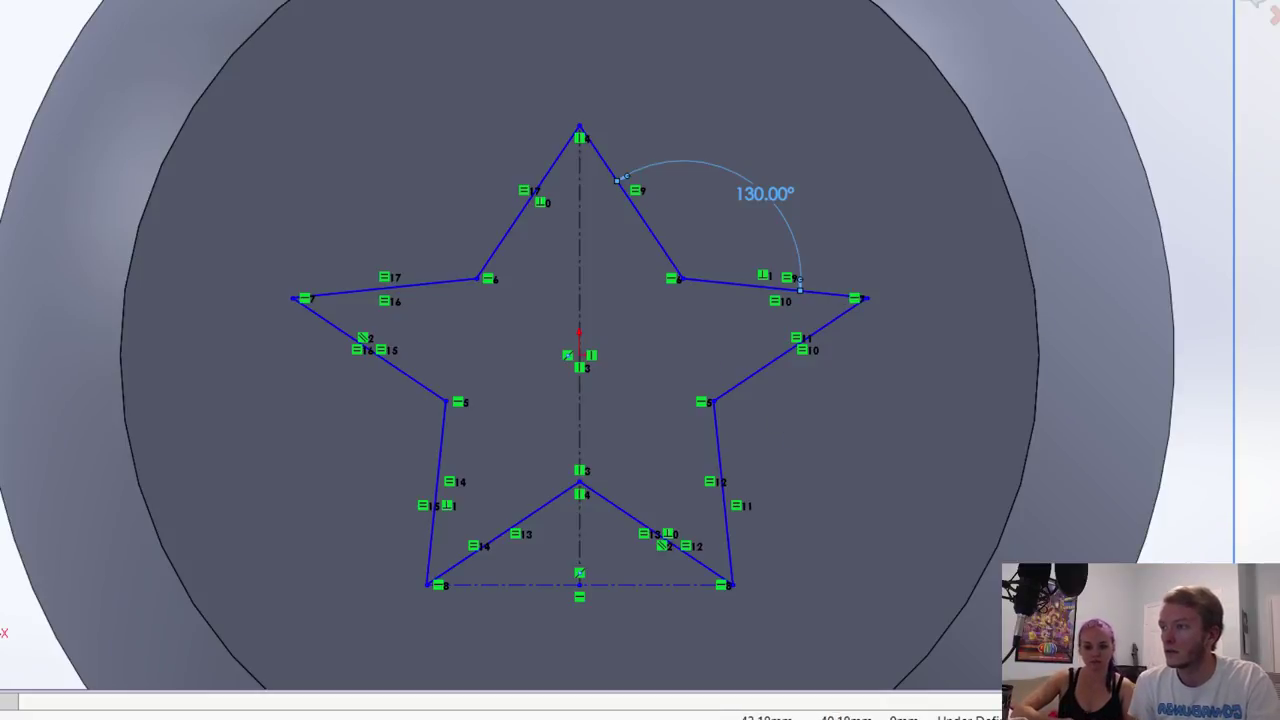
Step: Connect the star's five inner corners with centerlines to form a closed construction pentagon
click(480, 280)
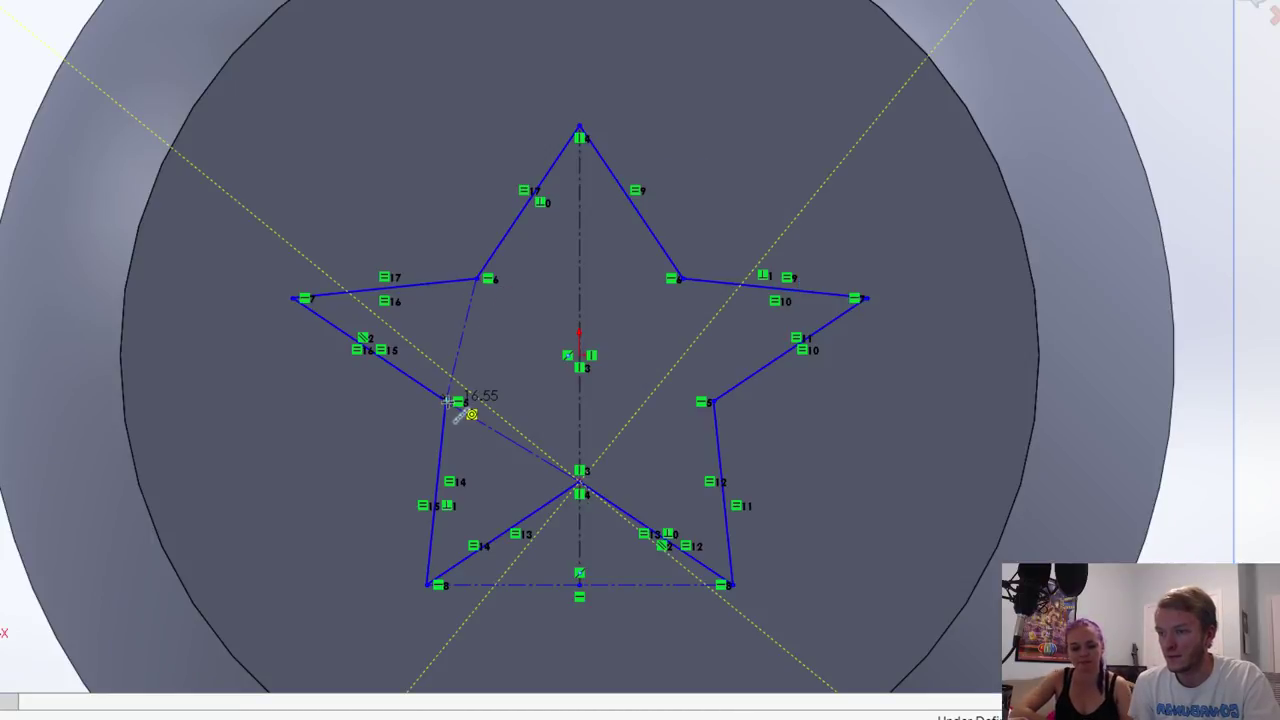
click(581, 483)
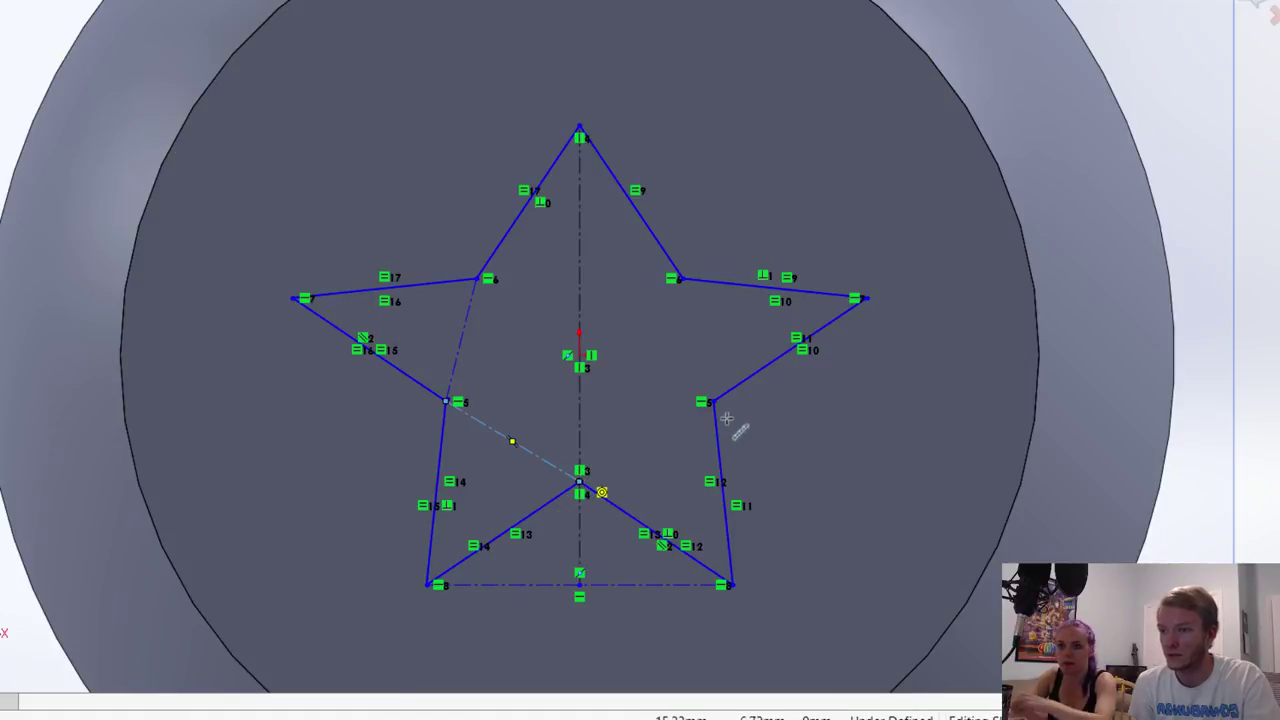
click(714, 402)
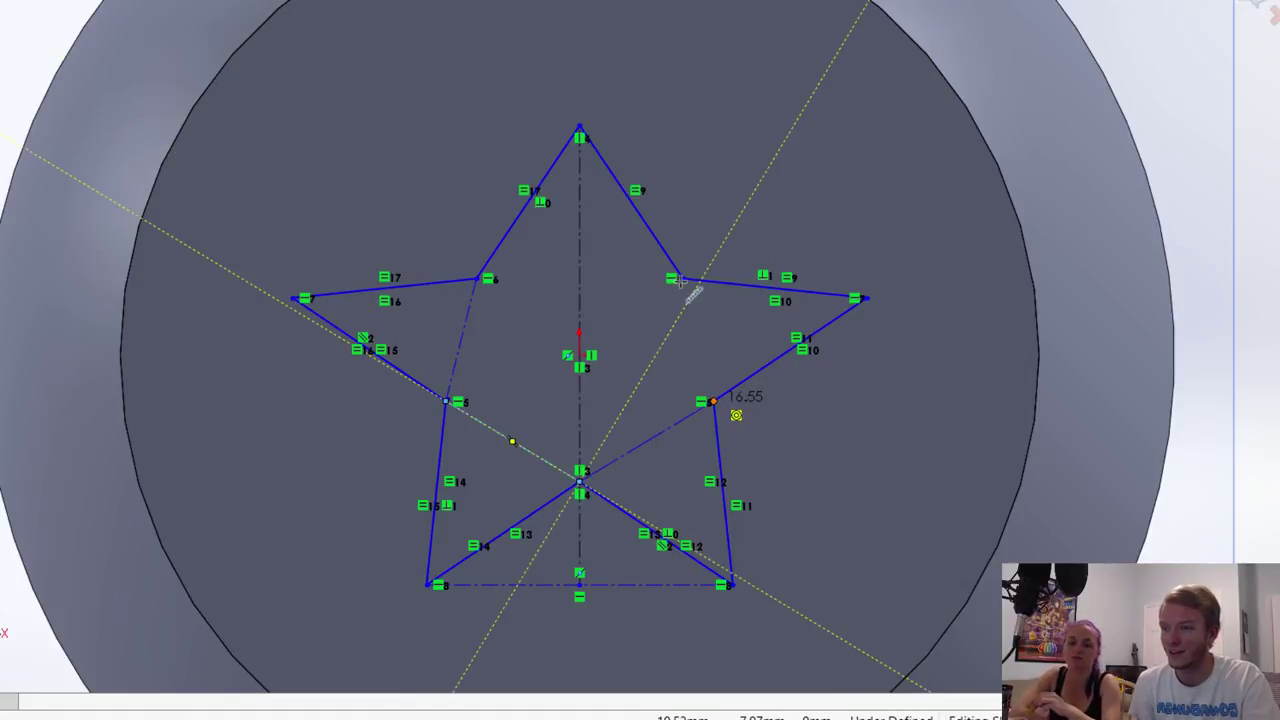
click(676, 279)
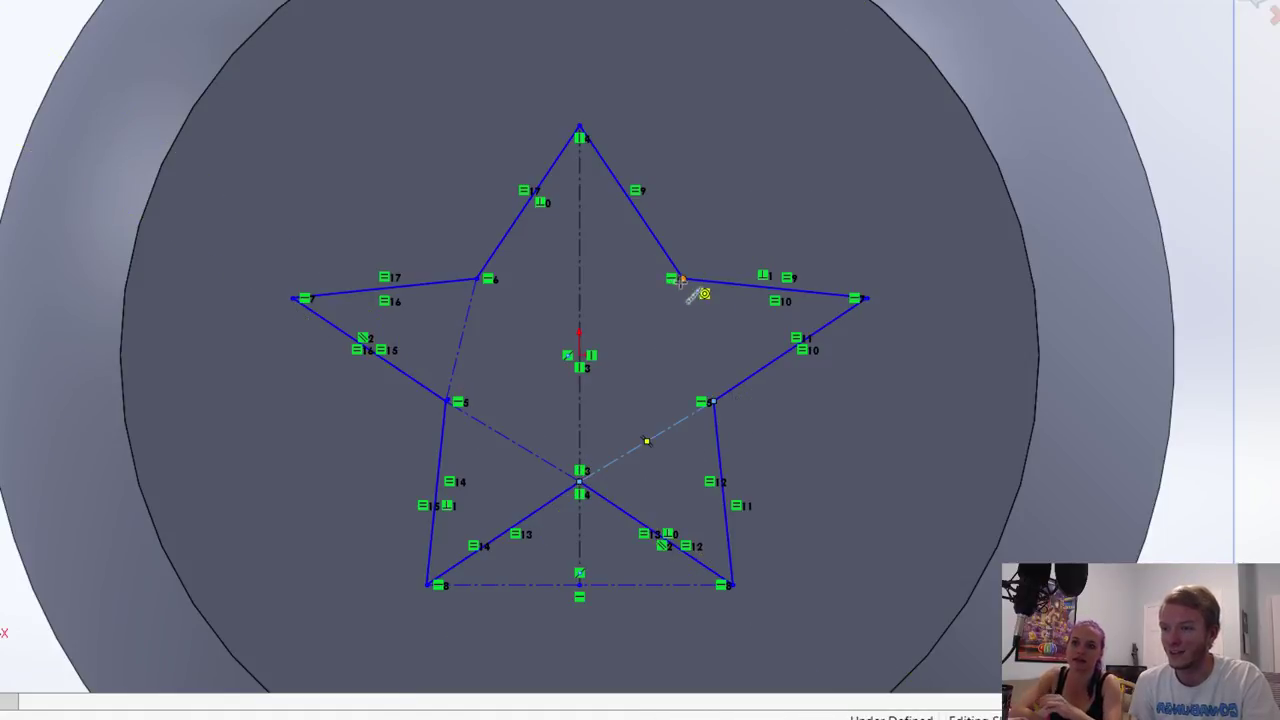
click(714, 400)
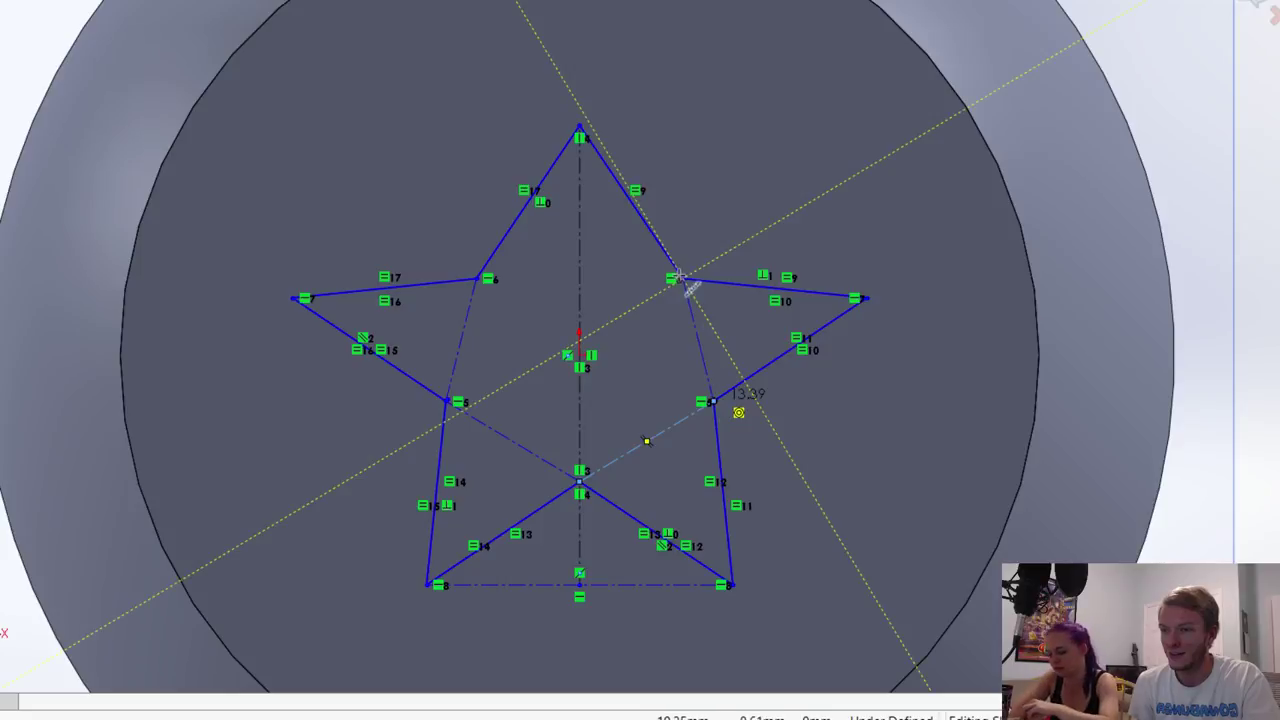
click(480, 280)
click(676, 279)
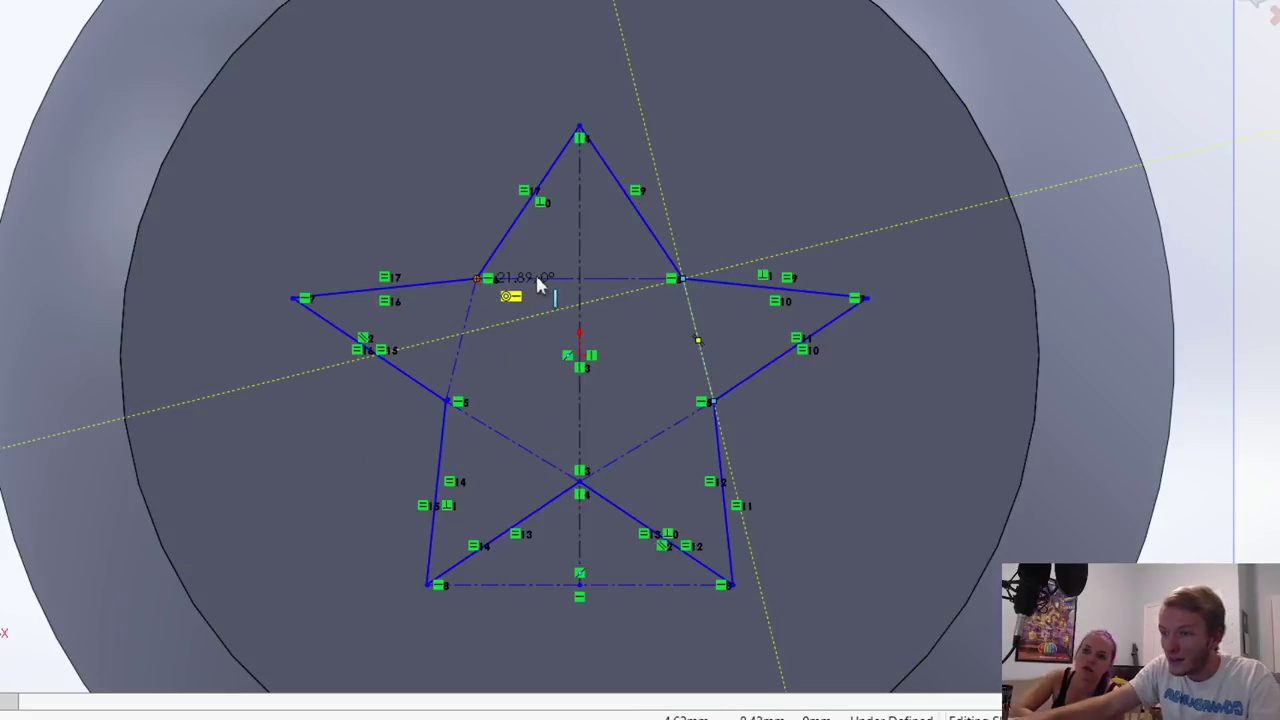
key(Escape)
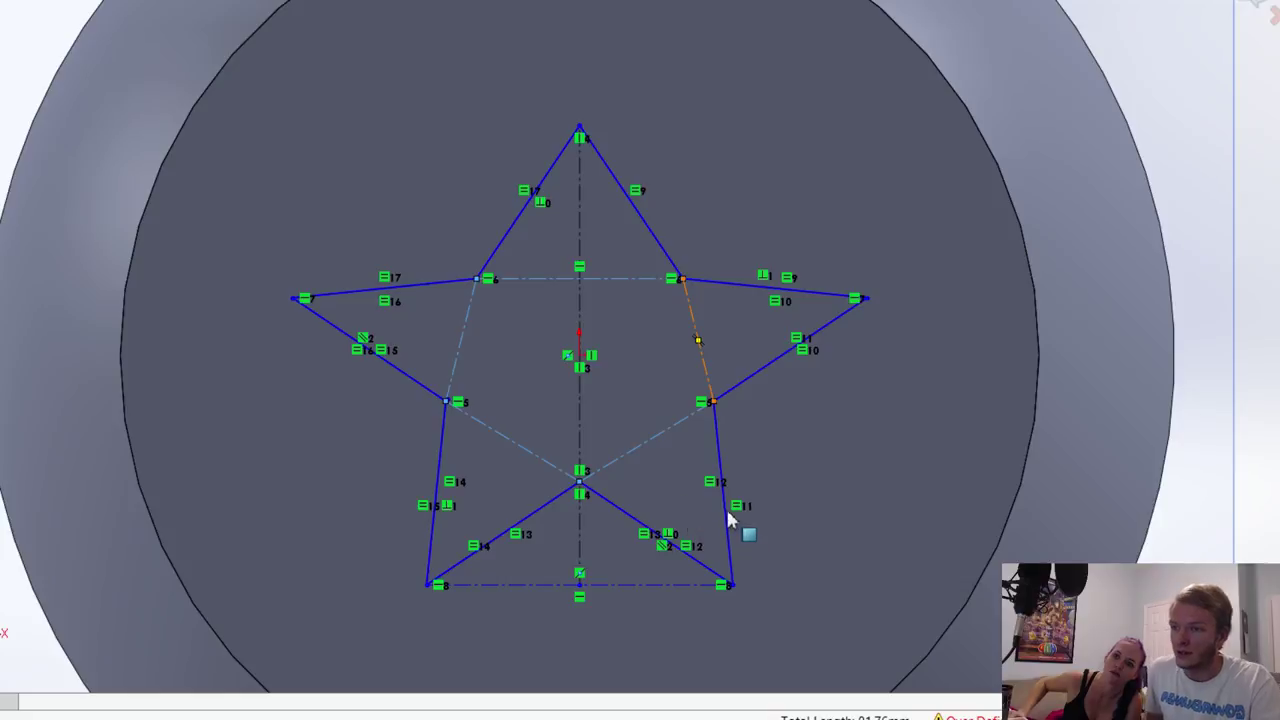
Step: Try to make all five construction pentagon sides equal in length, and undo the equal relation on the top side
click(575, 278)
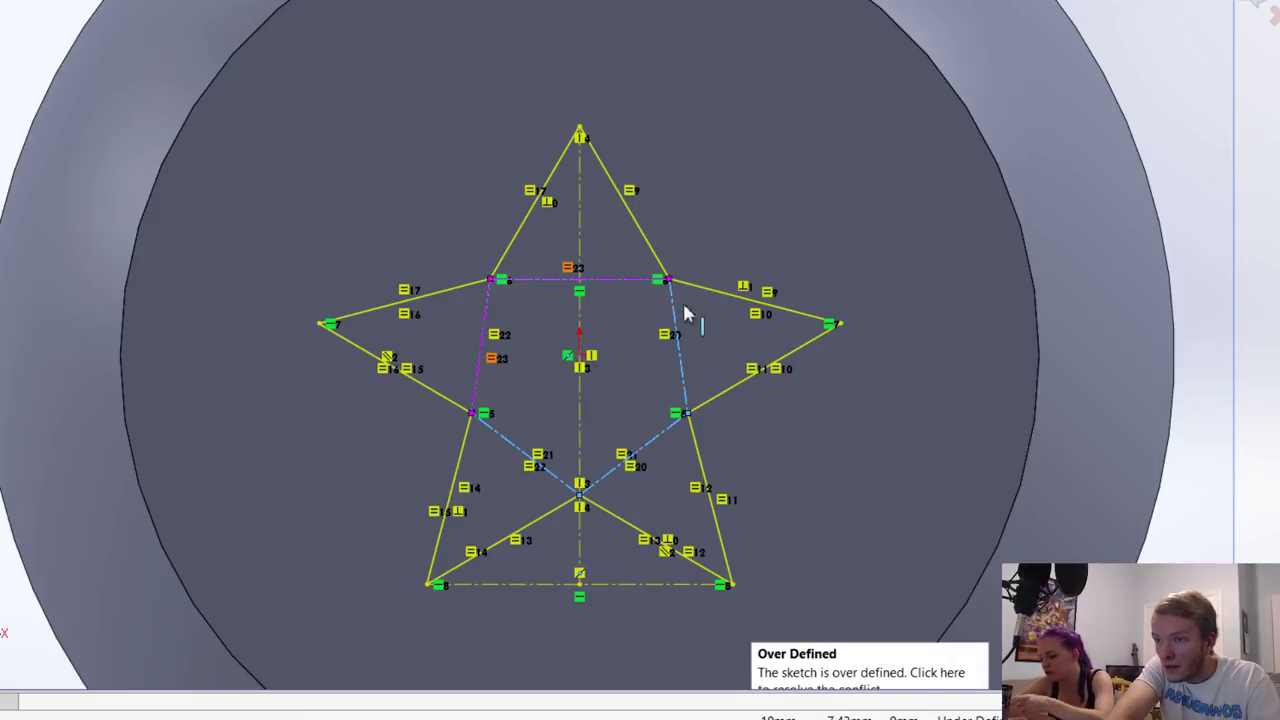
key(ctrl+z)
scroll(680, 300, up, 1)
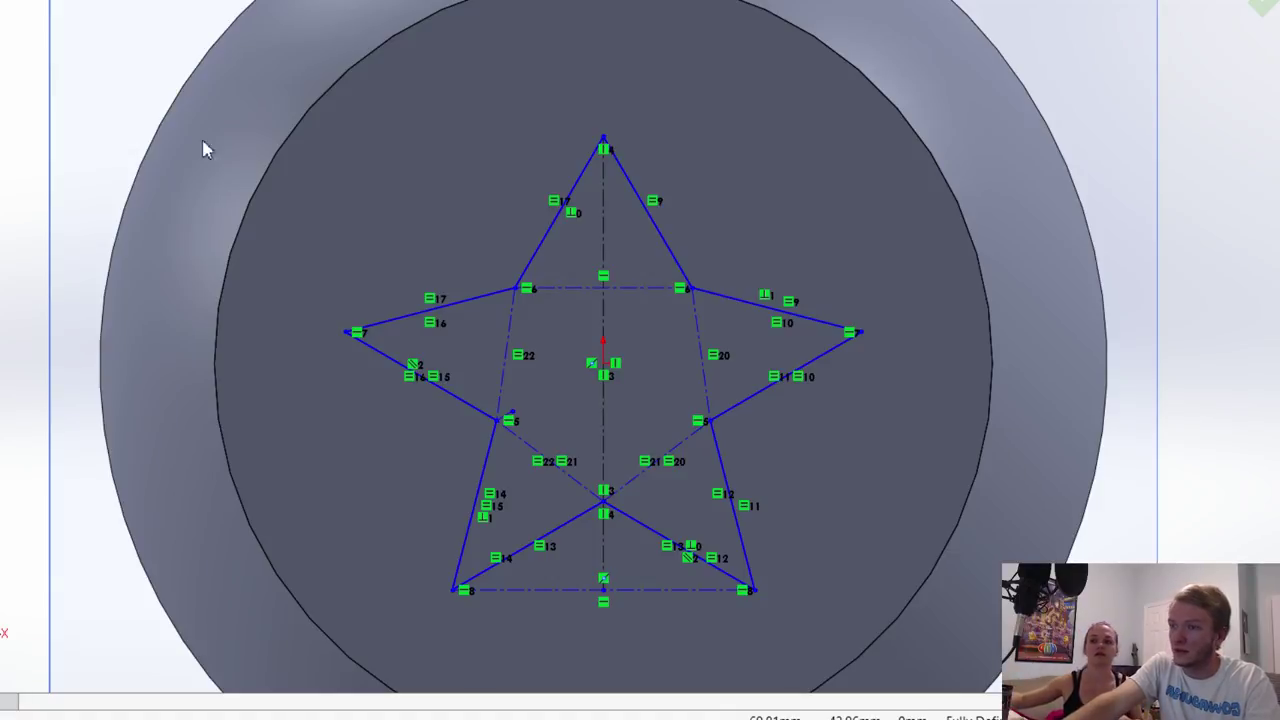
Step: Discard the star and sketch a closed five-sided outline around the origin with a horizontal base and slanted sides about 31 to 34 mm long
key(l)
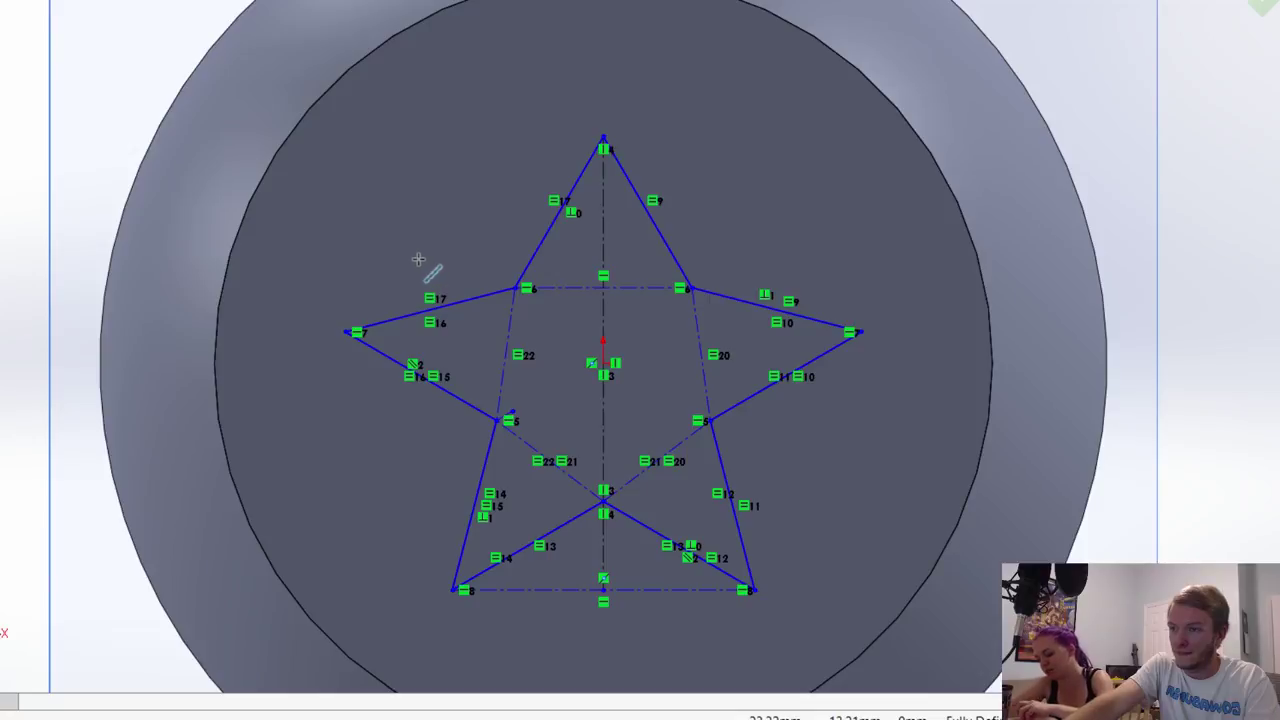
key(Escape)
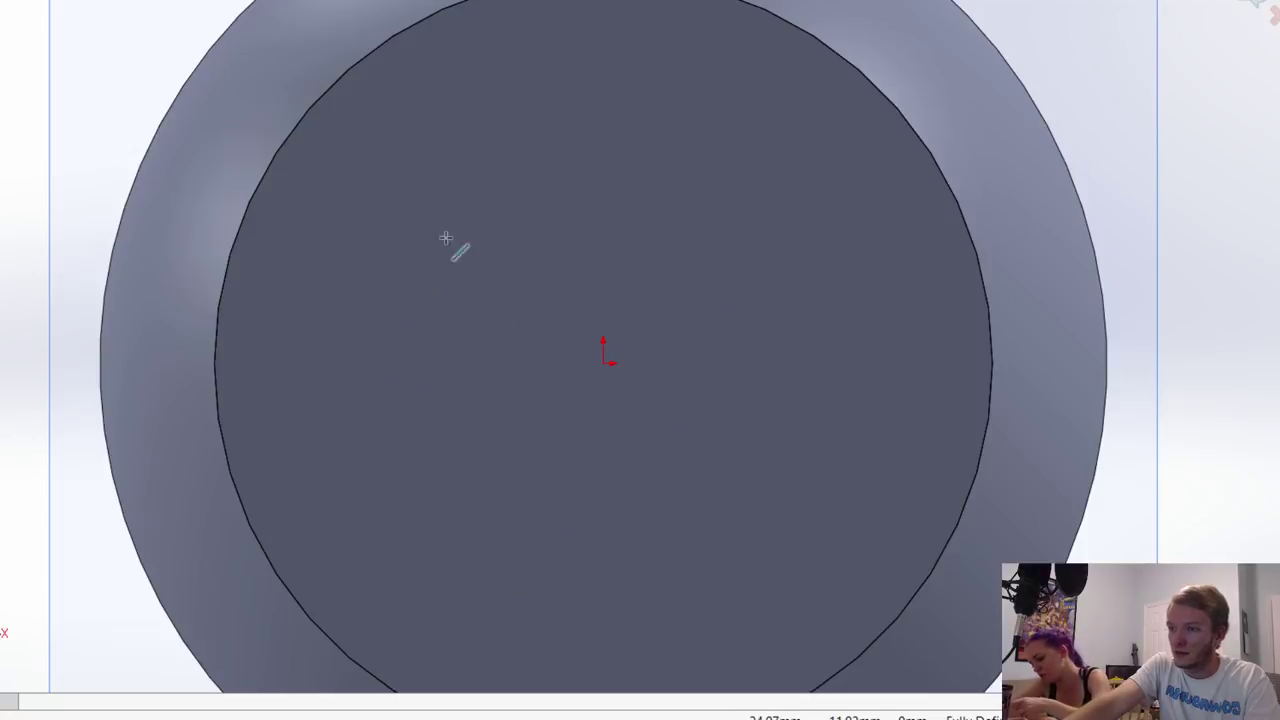
click(603, 116)
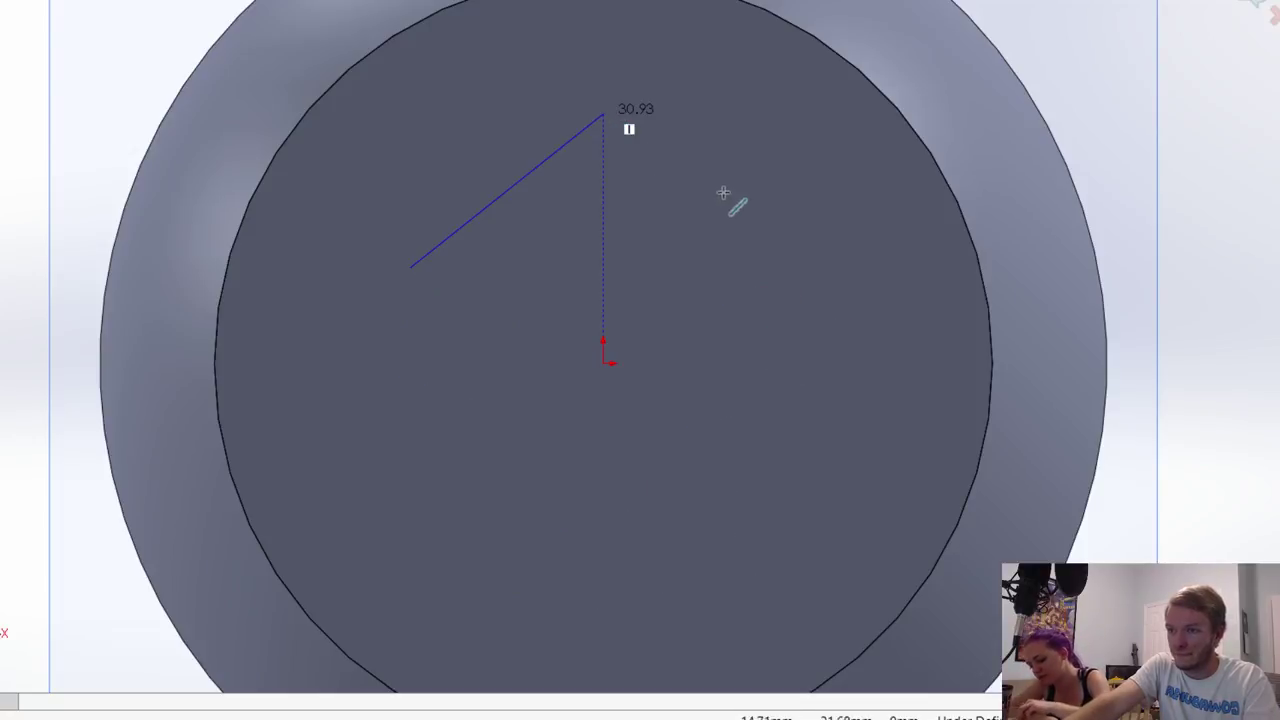
click(805, 268)
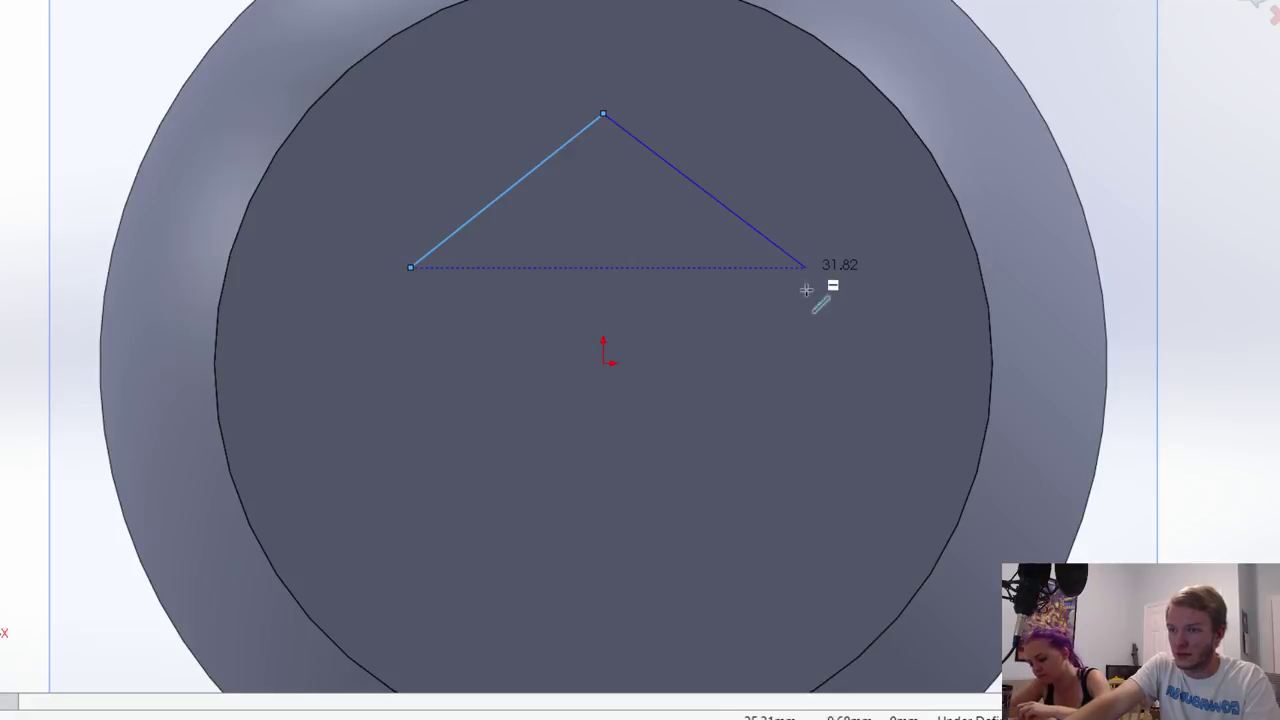
click(738, 519)
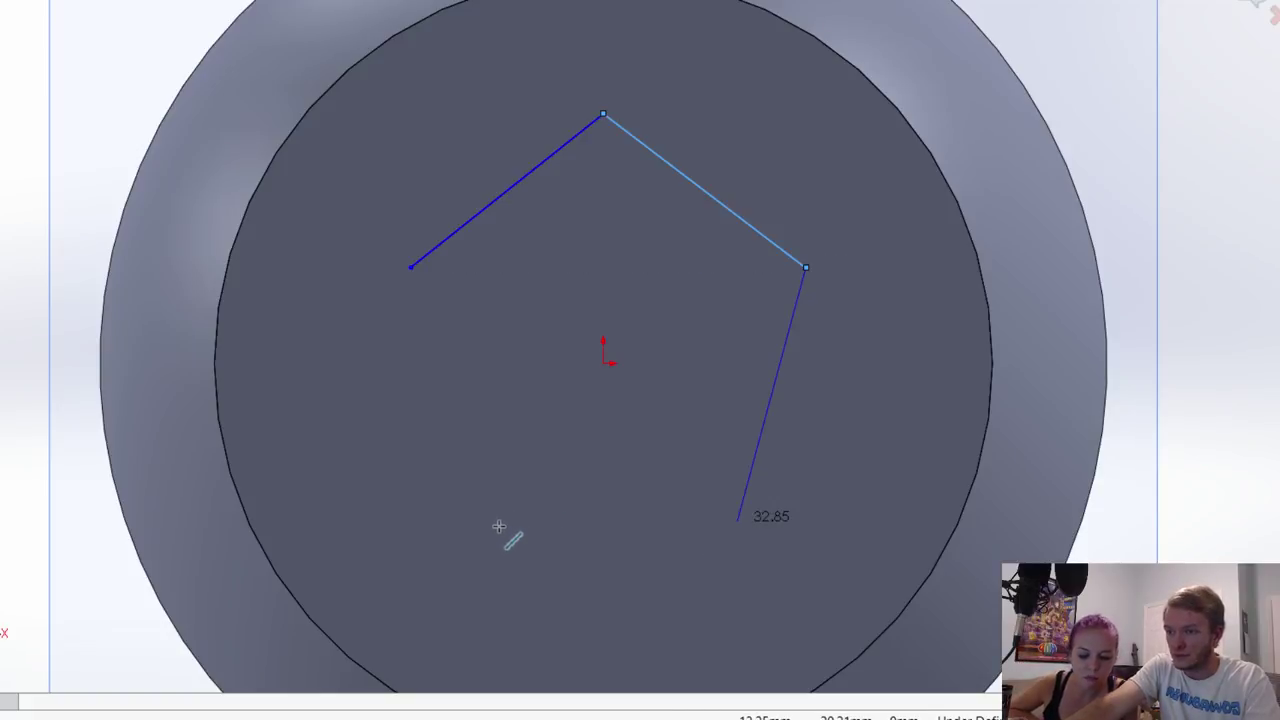
click(499, 521)
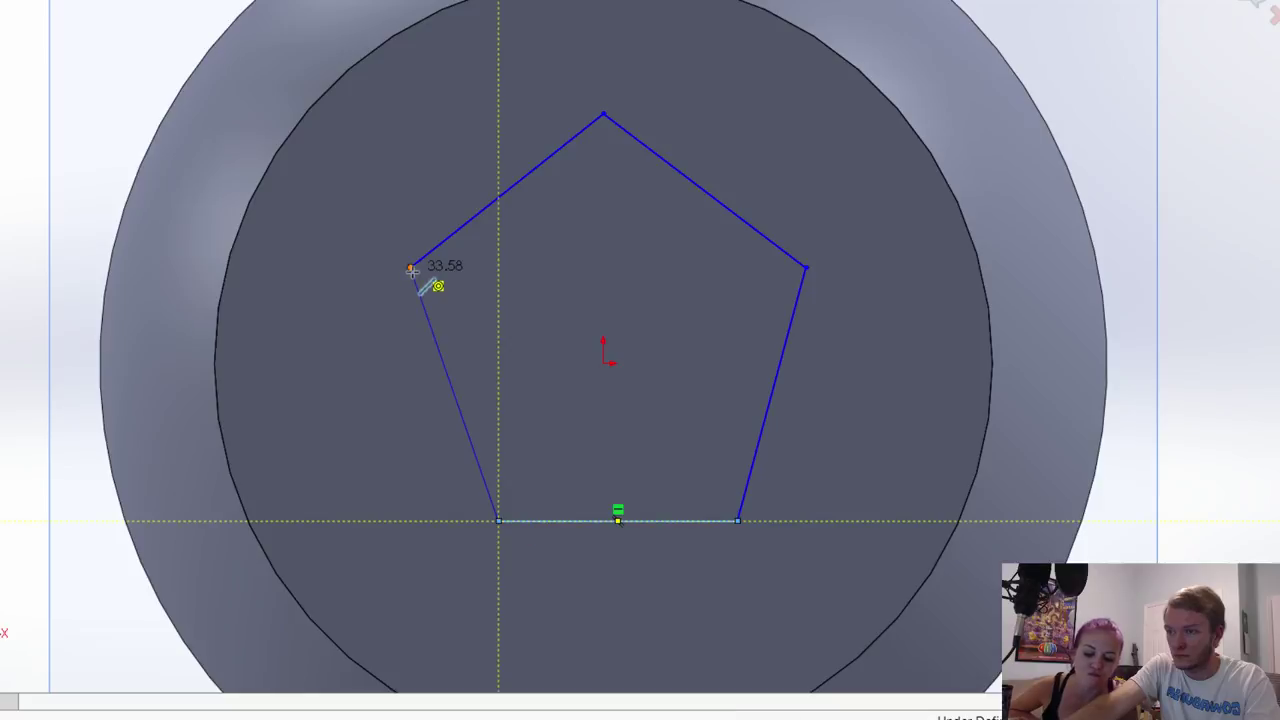
click(425, 268)
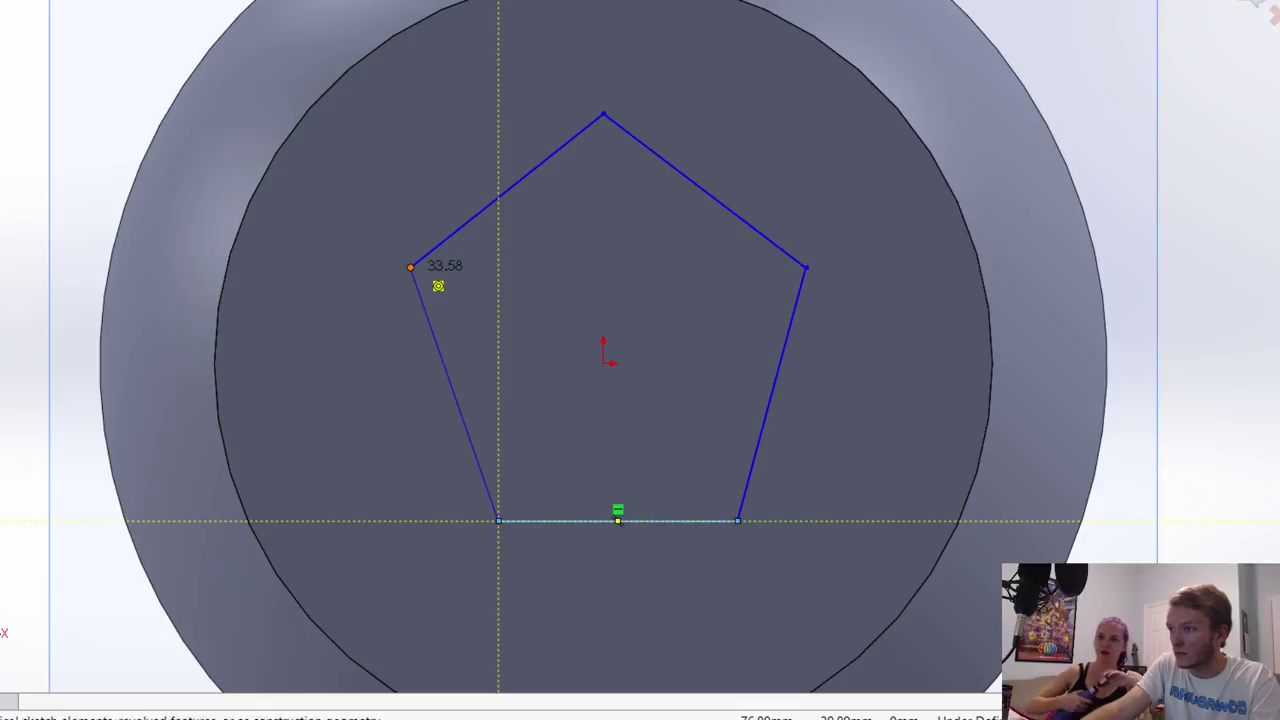
Step: Add a vertical centerline from the pentagon's base midpoint to its top vertex and constrain its midpoint to the origin
click(618, 521)
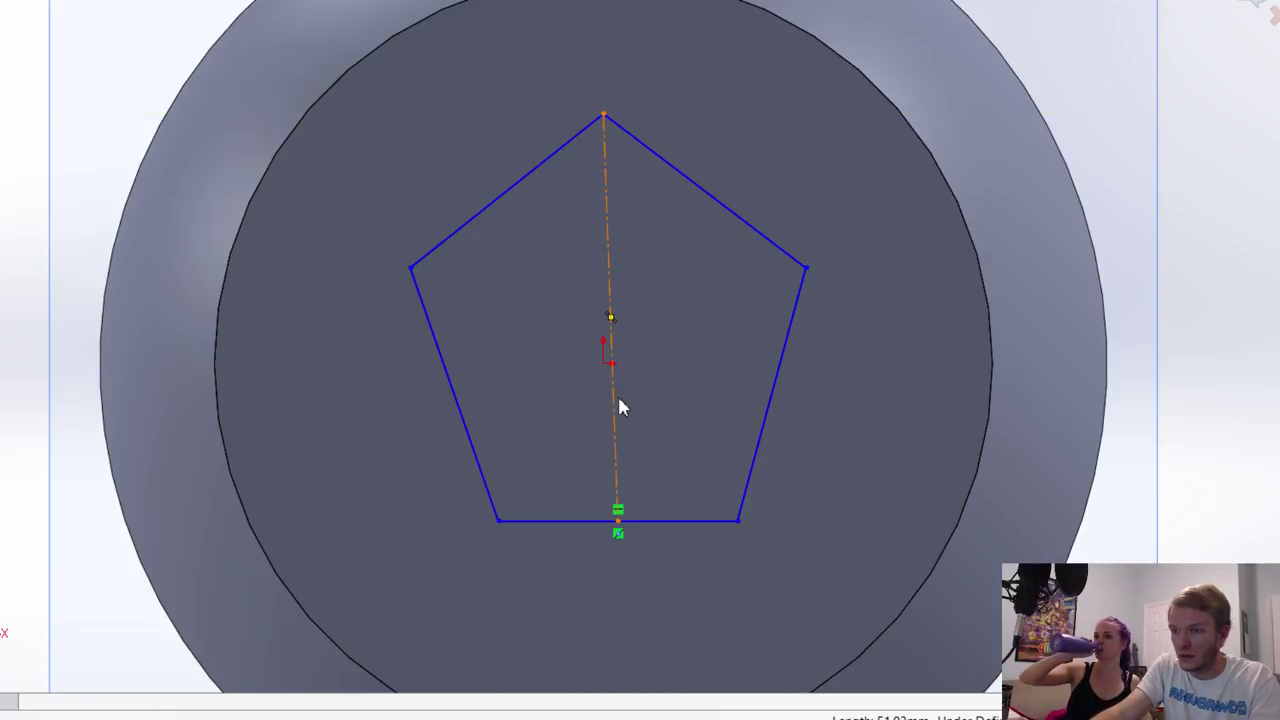
ctrl+click(603, 364)
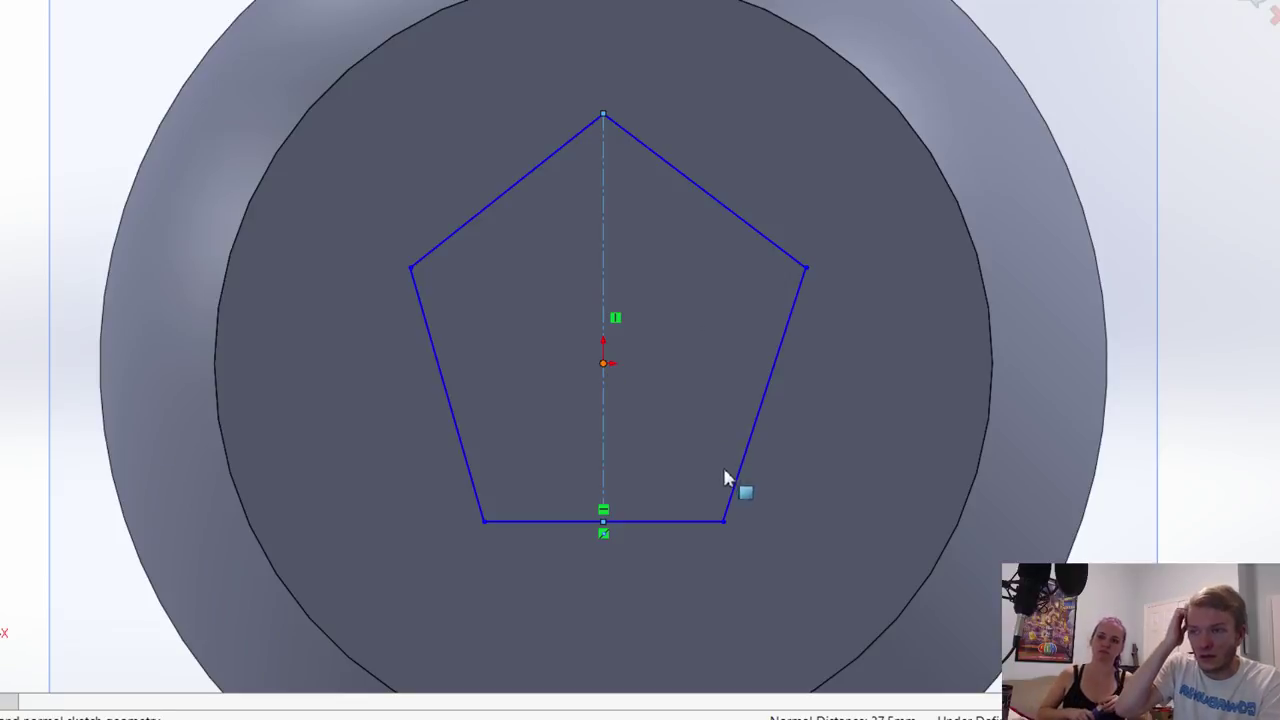
Step: Make all five sides of the pentagon equal in length with an equal relation
scroll(671, 285, up, 2)
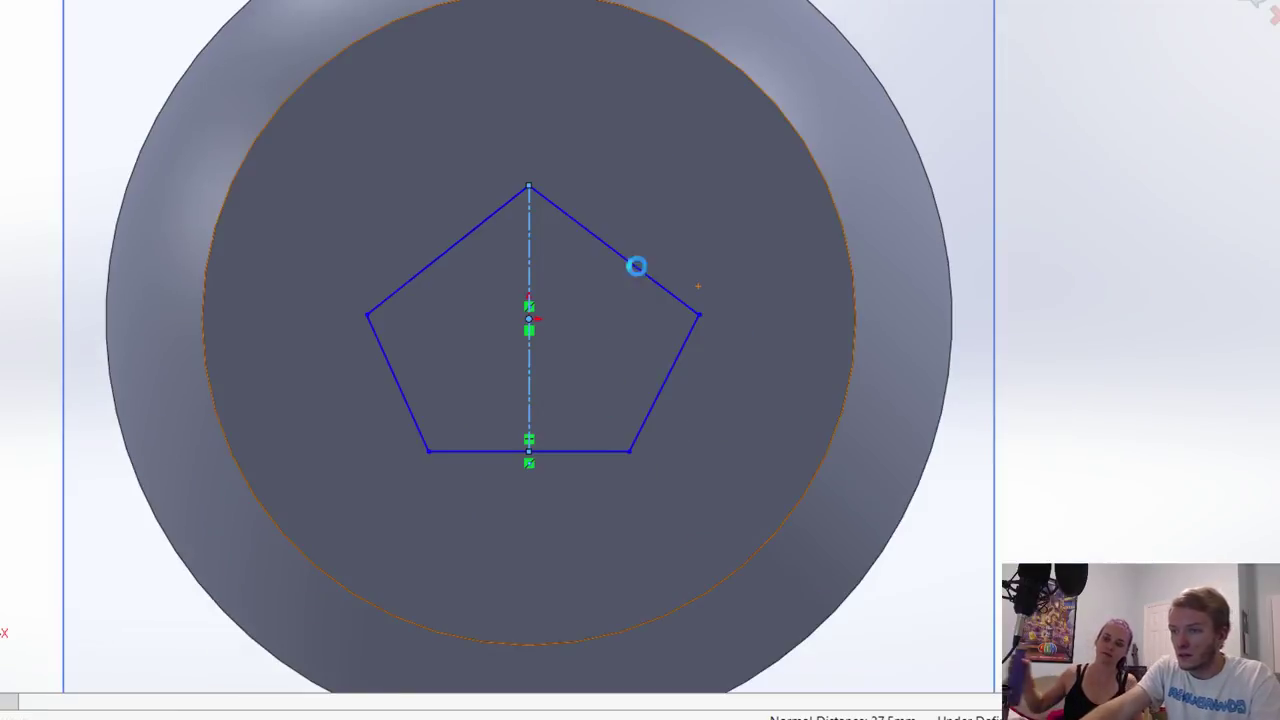
ctrl+click(668, 373)
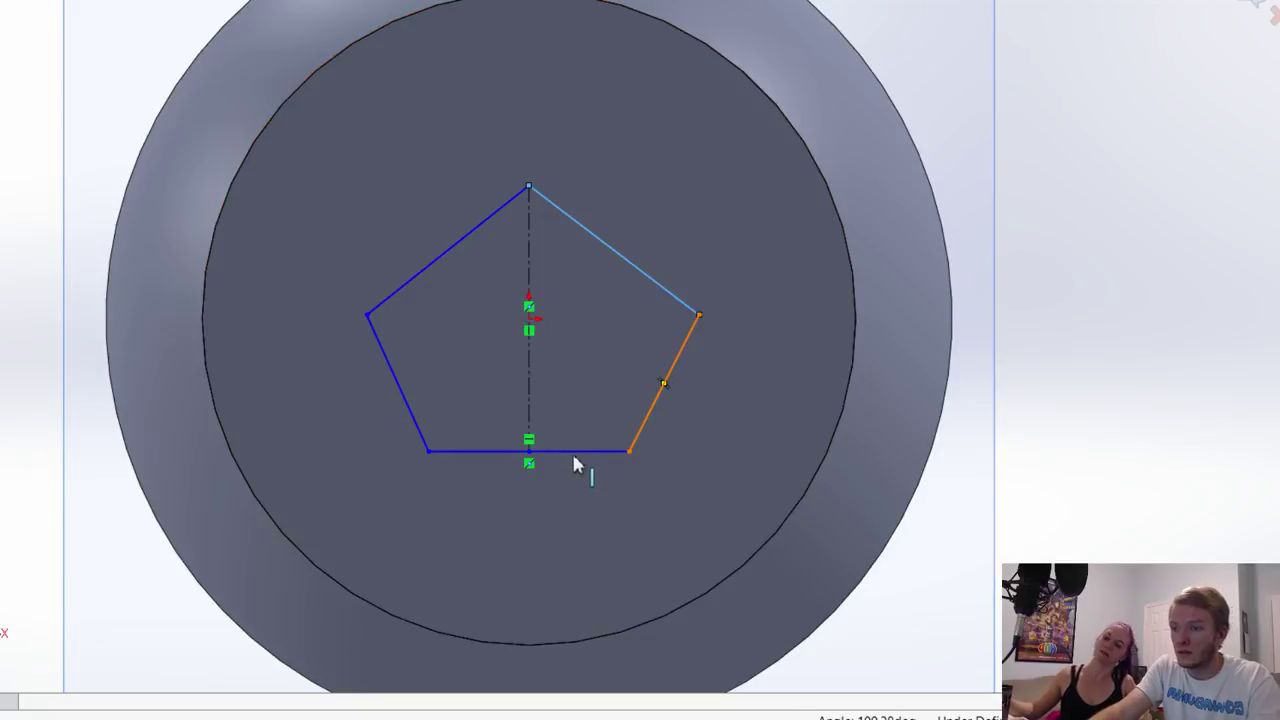
ctrl+click(571, 451)
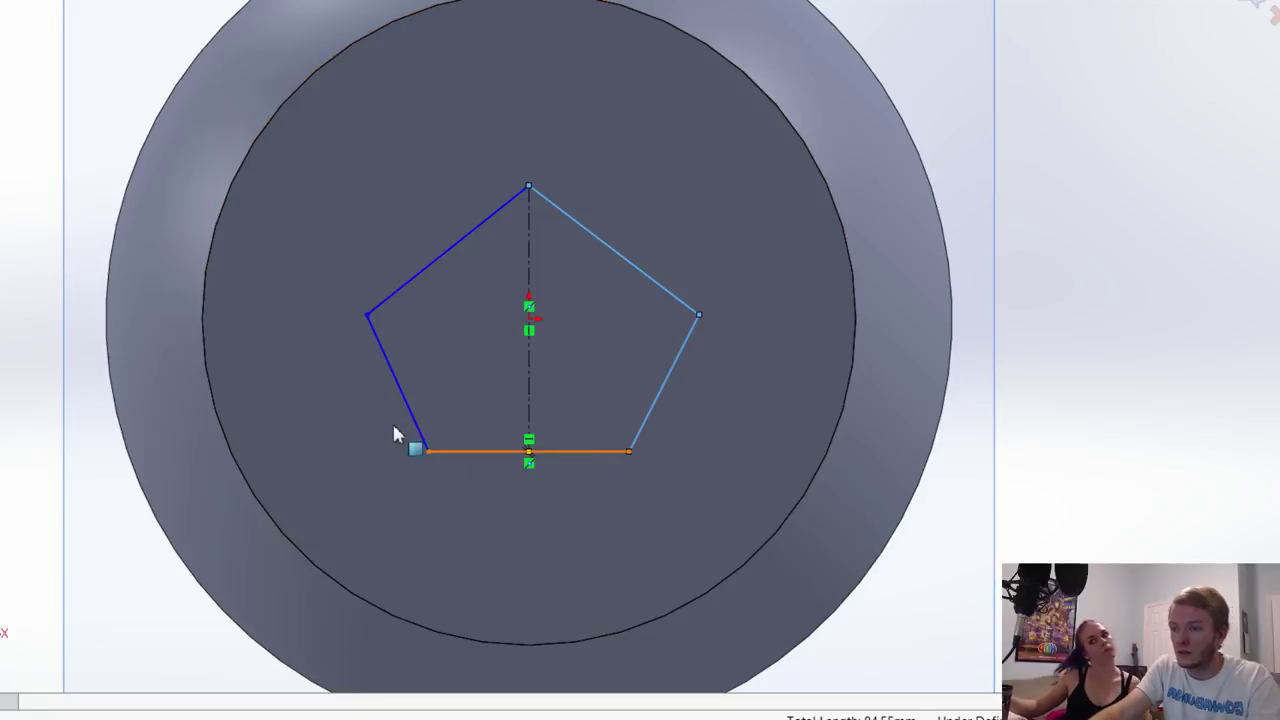
ctrl+click(443, 256)
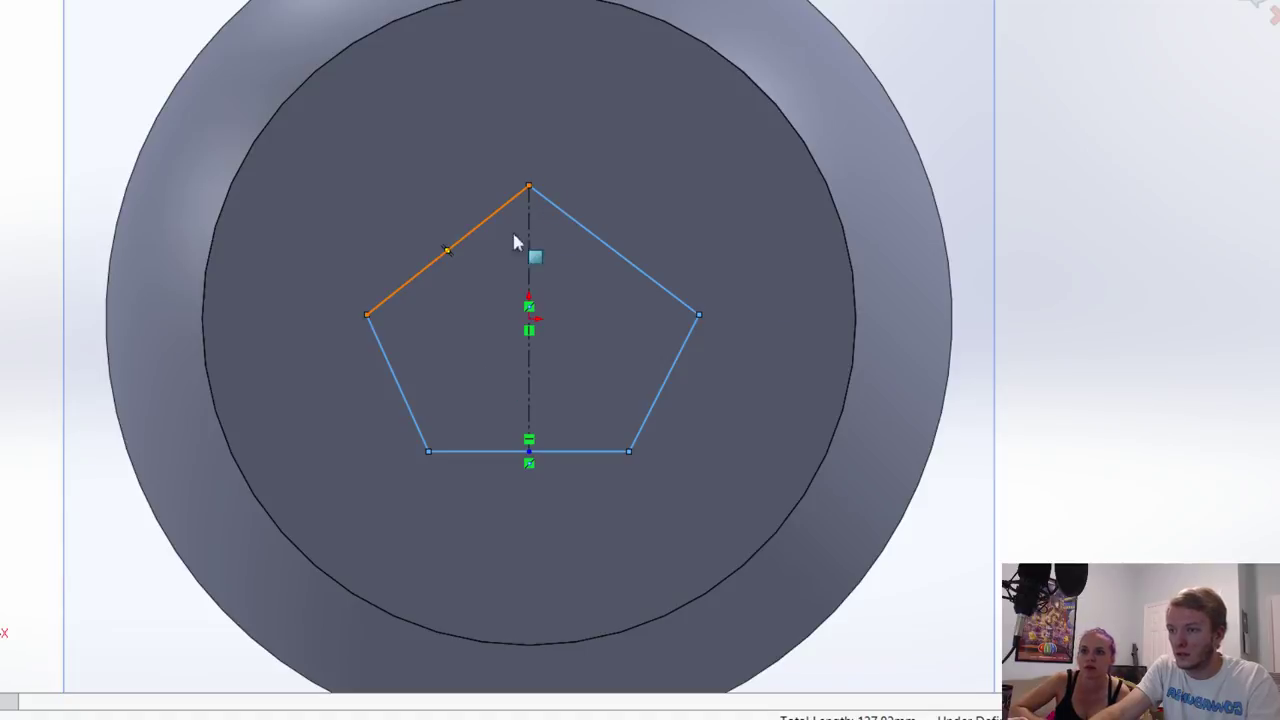
click(1168, 348)
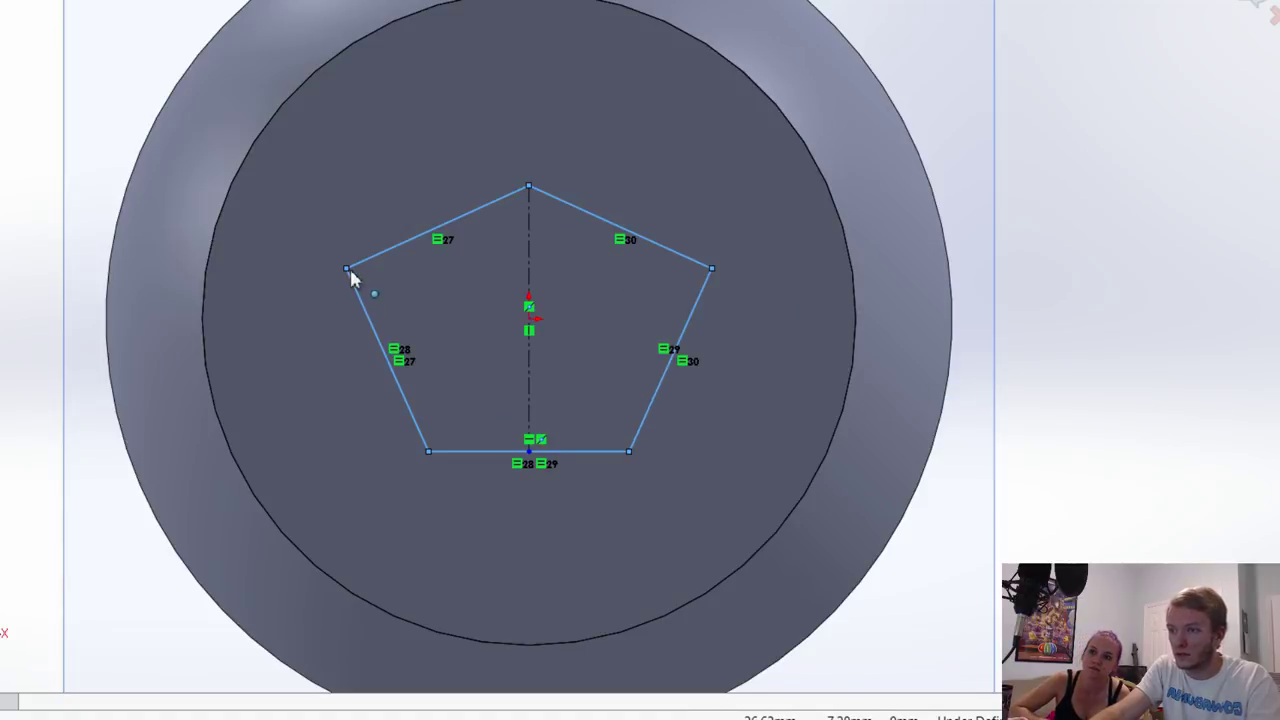
key(Escape)
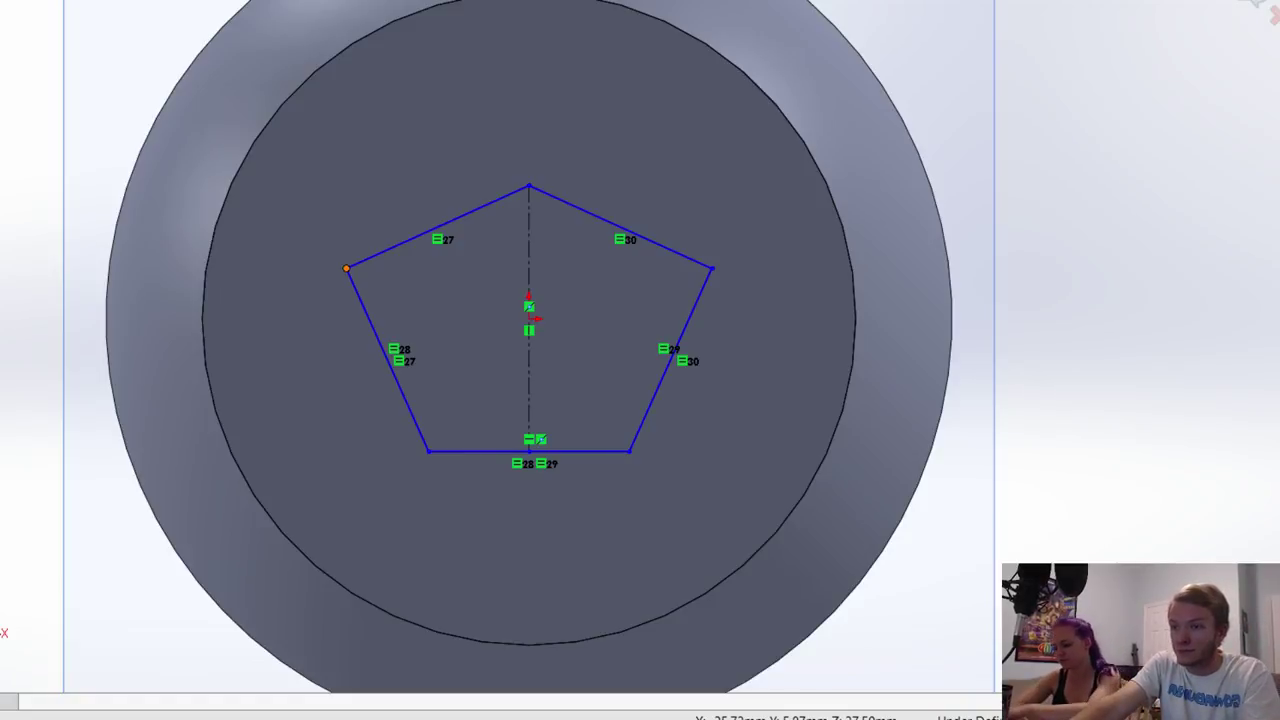
Step: Dimension the angle between the pentagon's two right sides as 108° and enlarge the pentagon by pulling its top vertex outward
drag(346, 268, 356, 278)
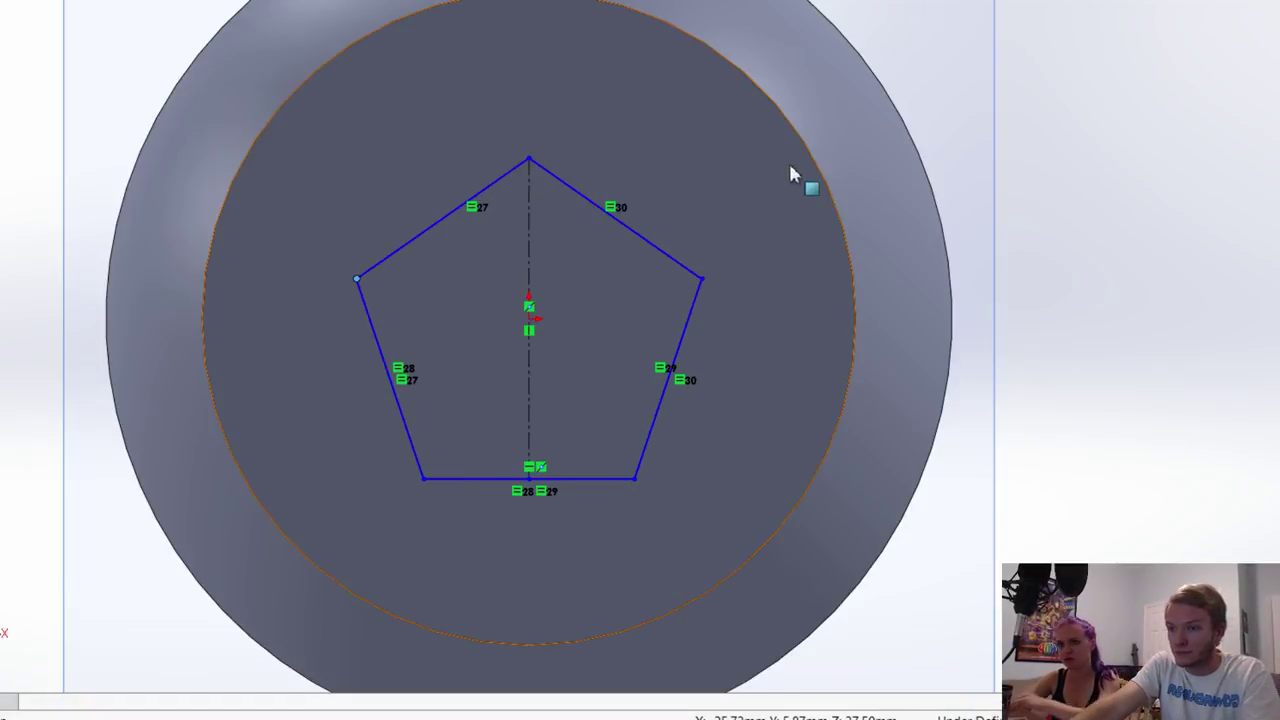
click(680, 265)
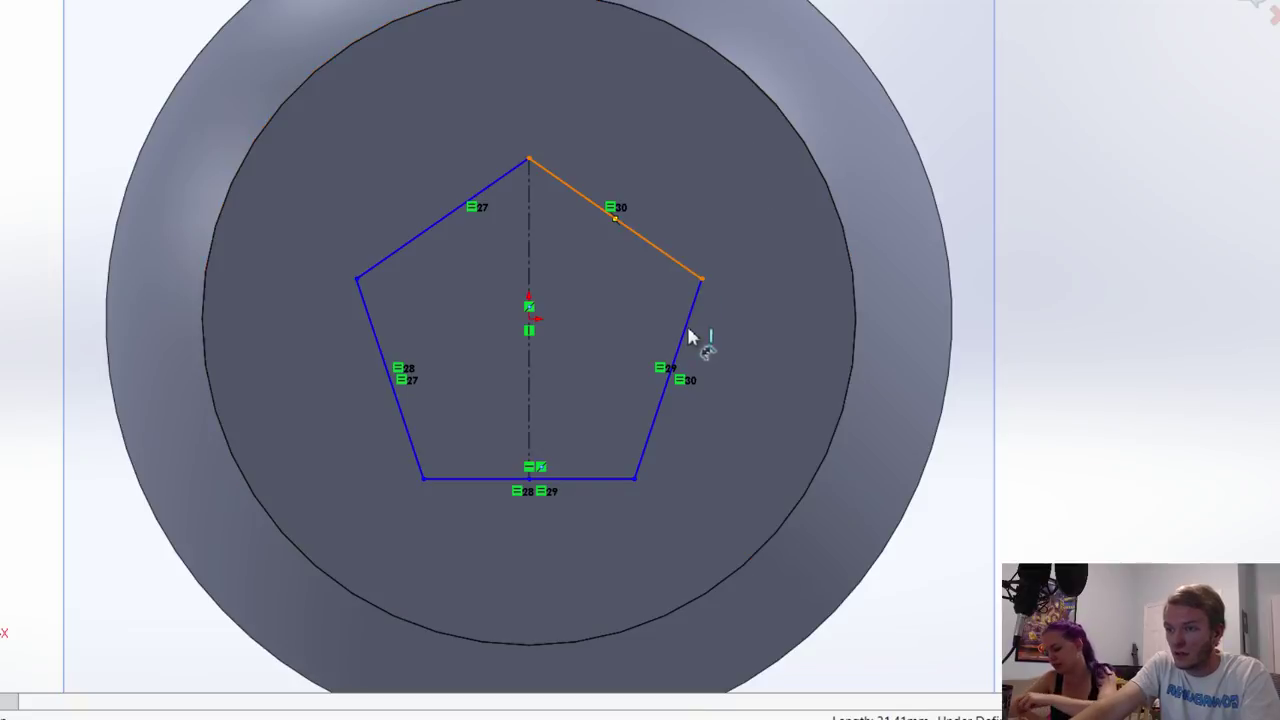
click(616, 316)
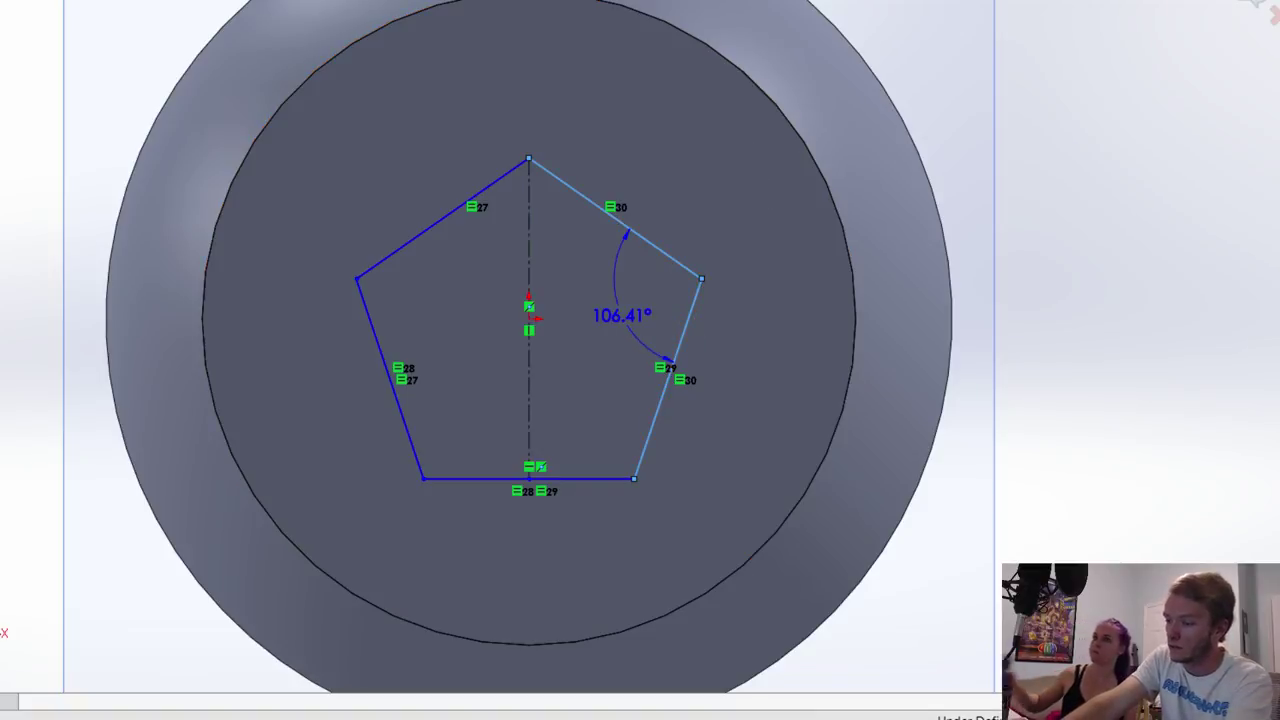
double_click(608, 298)
text(108)
key(Return)
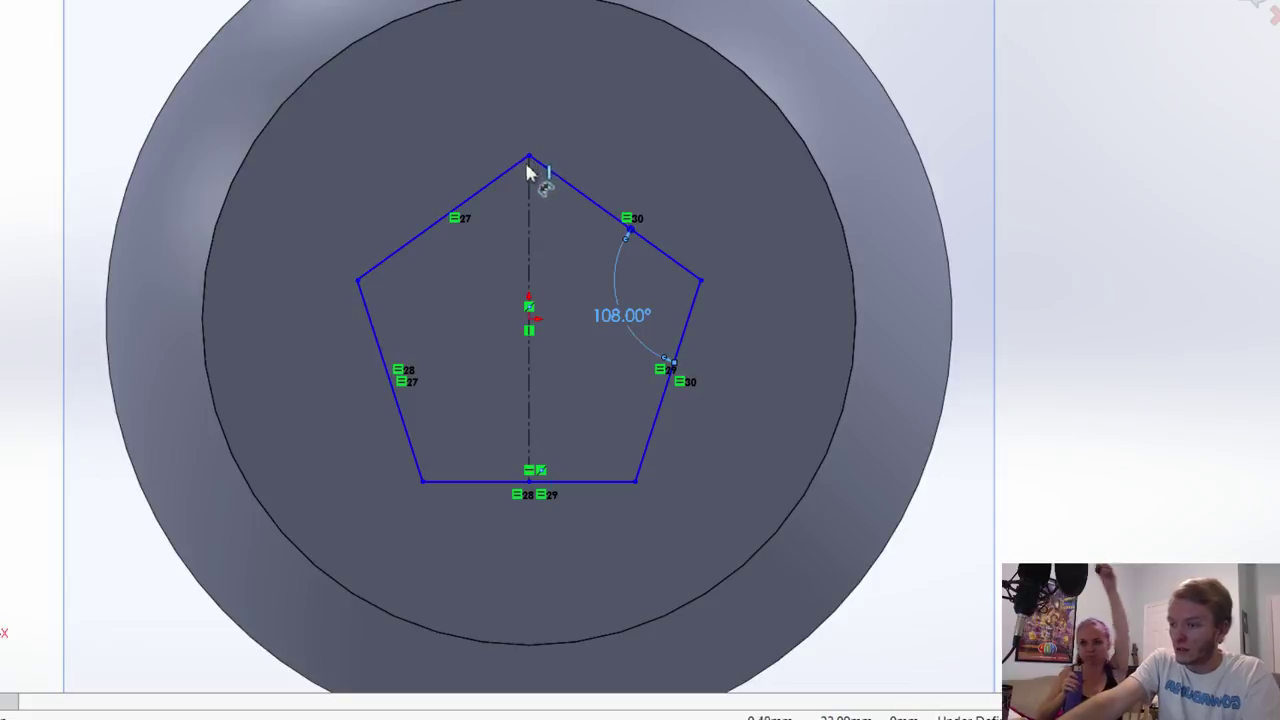
drag(530, 156, 516, 108)
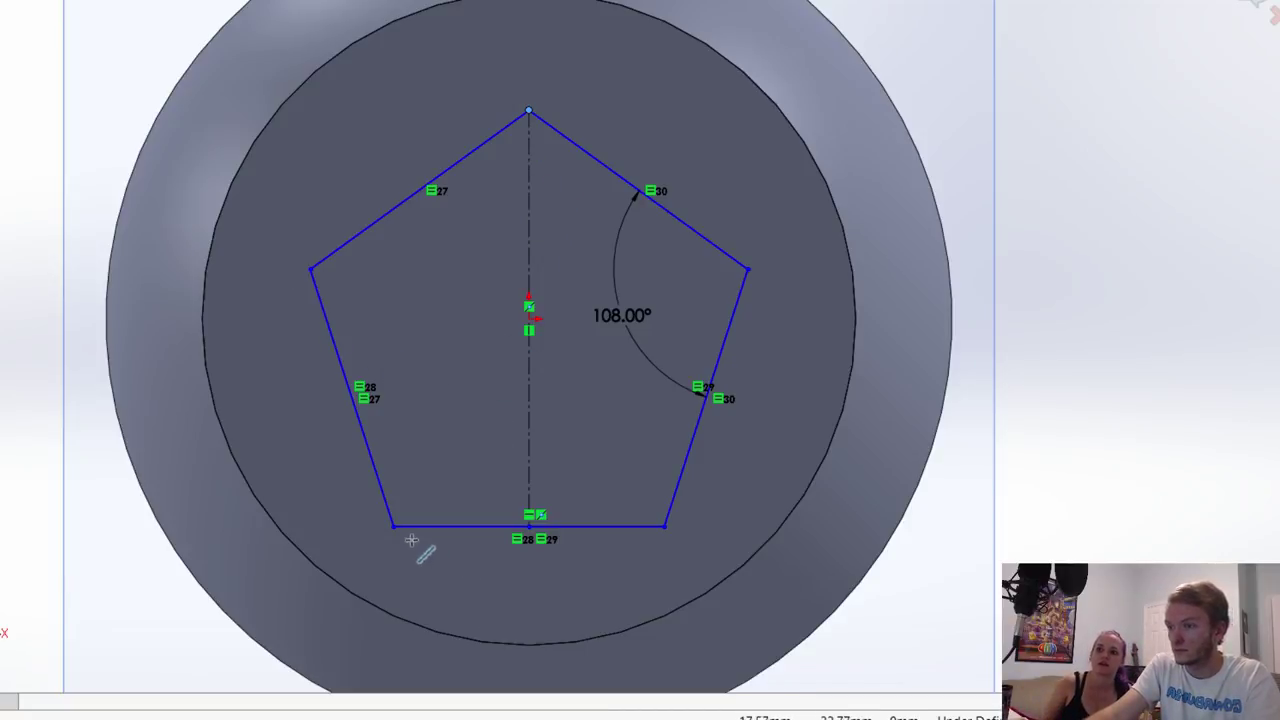
Step: Sketch five inward V-shaped notches between neighbouring pentagon corners with lines about 21 to 28 mm long, placing the bottom notch's inner corner on the centerline
click(431, 370)
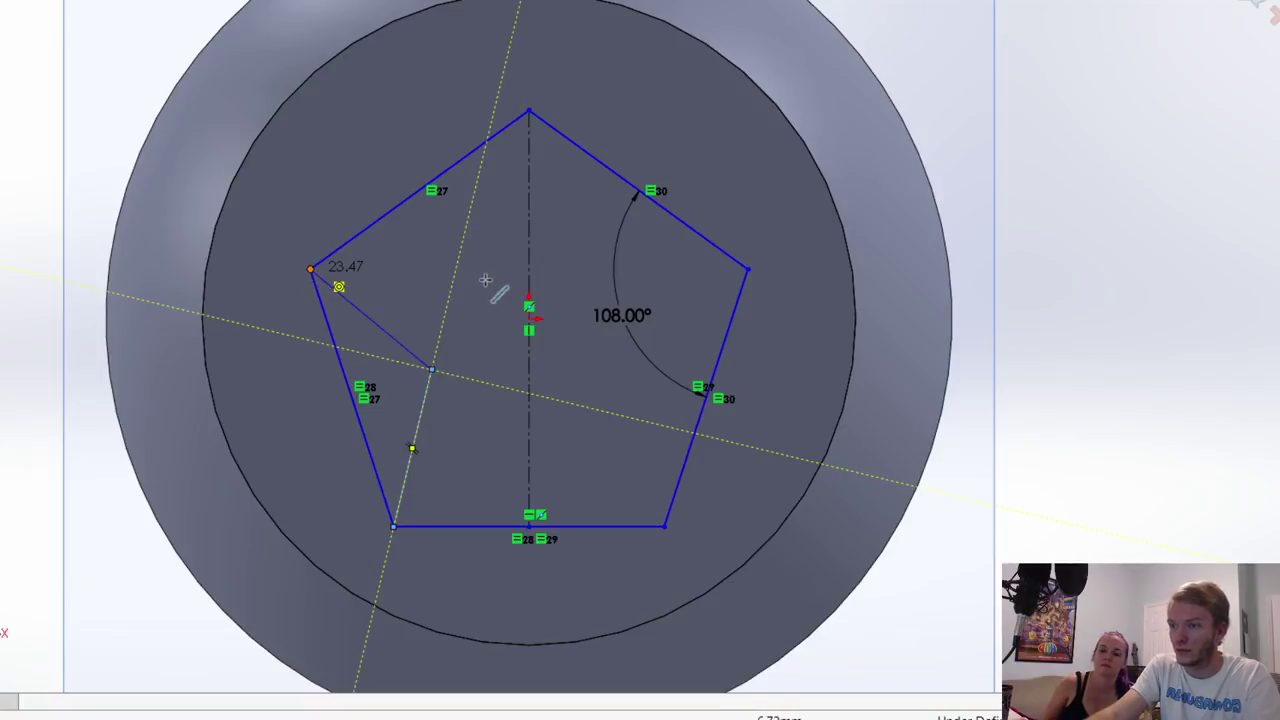
click(310, 268)
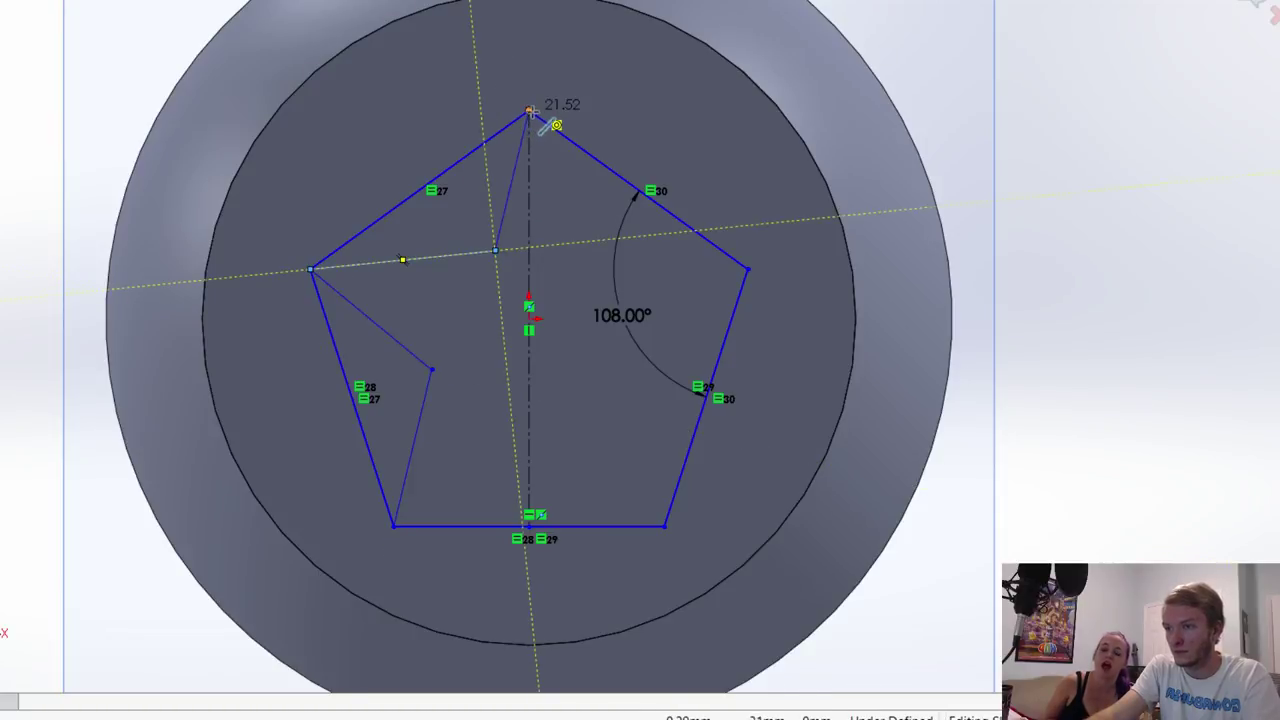
click(528, 111)
click(565, 250)
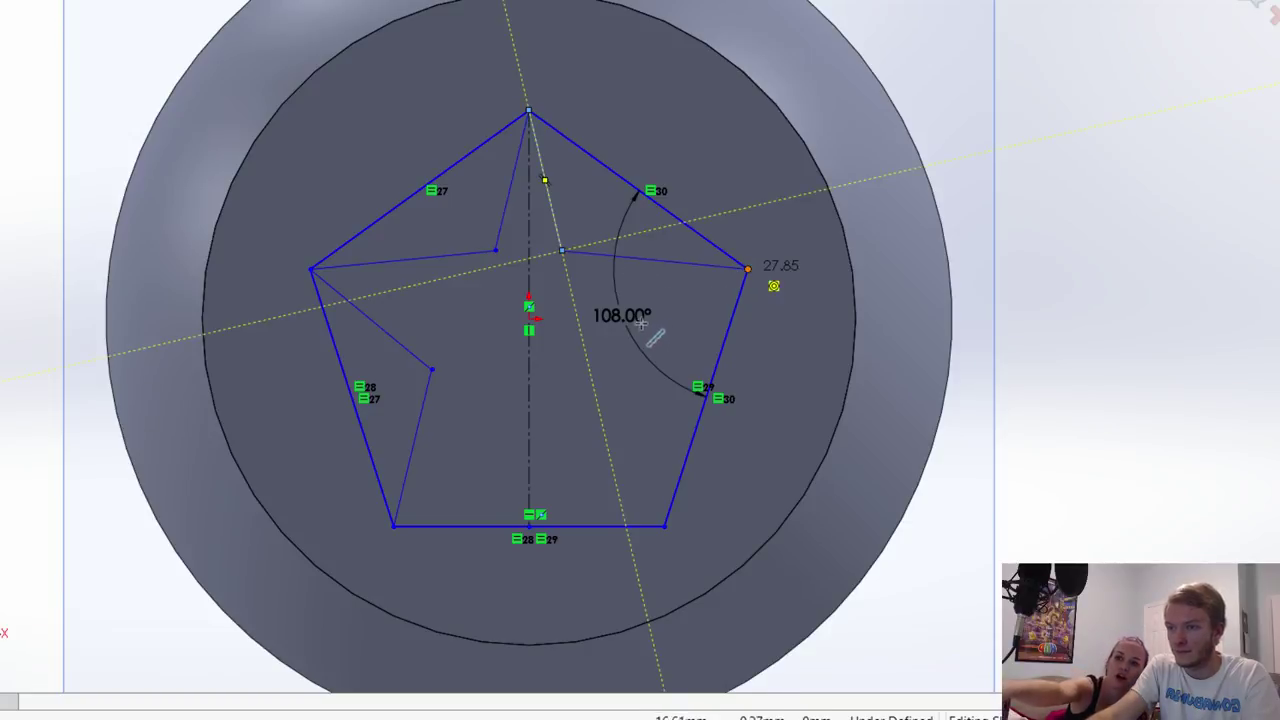
click(747, 269)
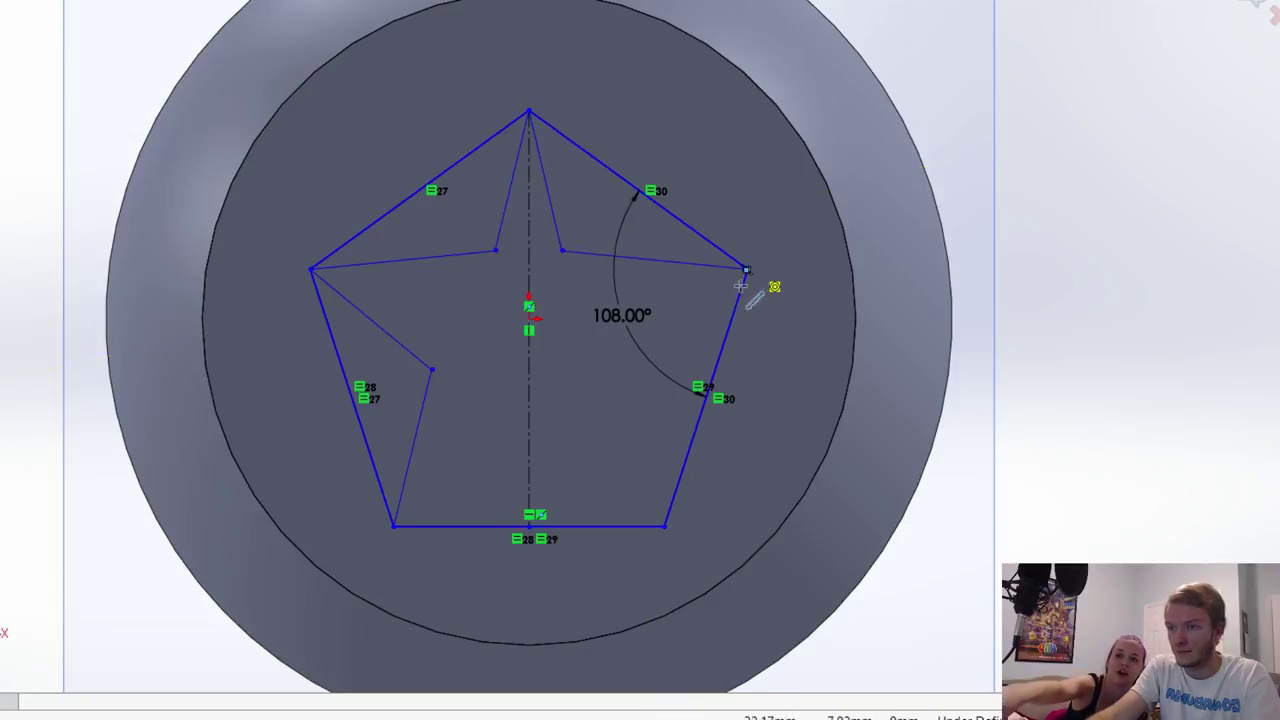
click(612, 370)
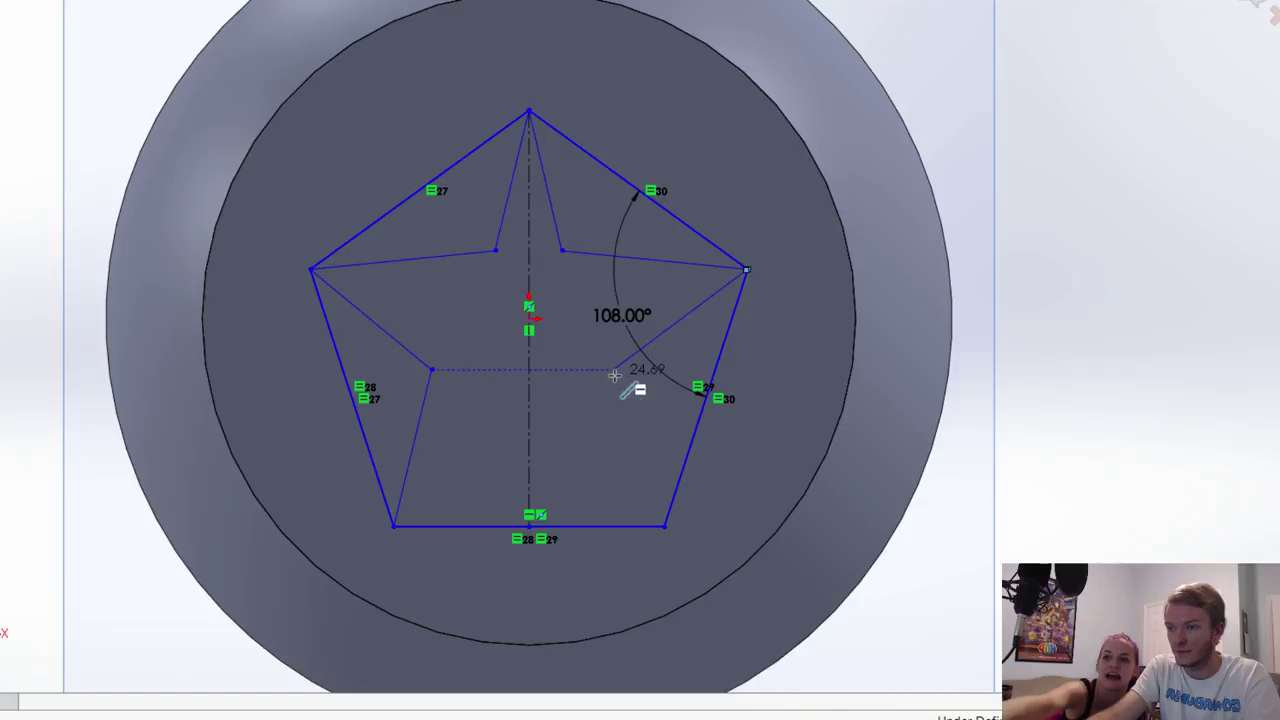
click(663, 525)
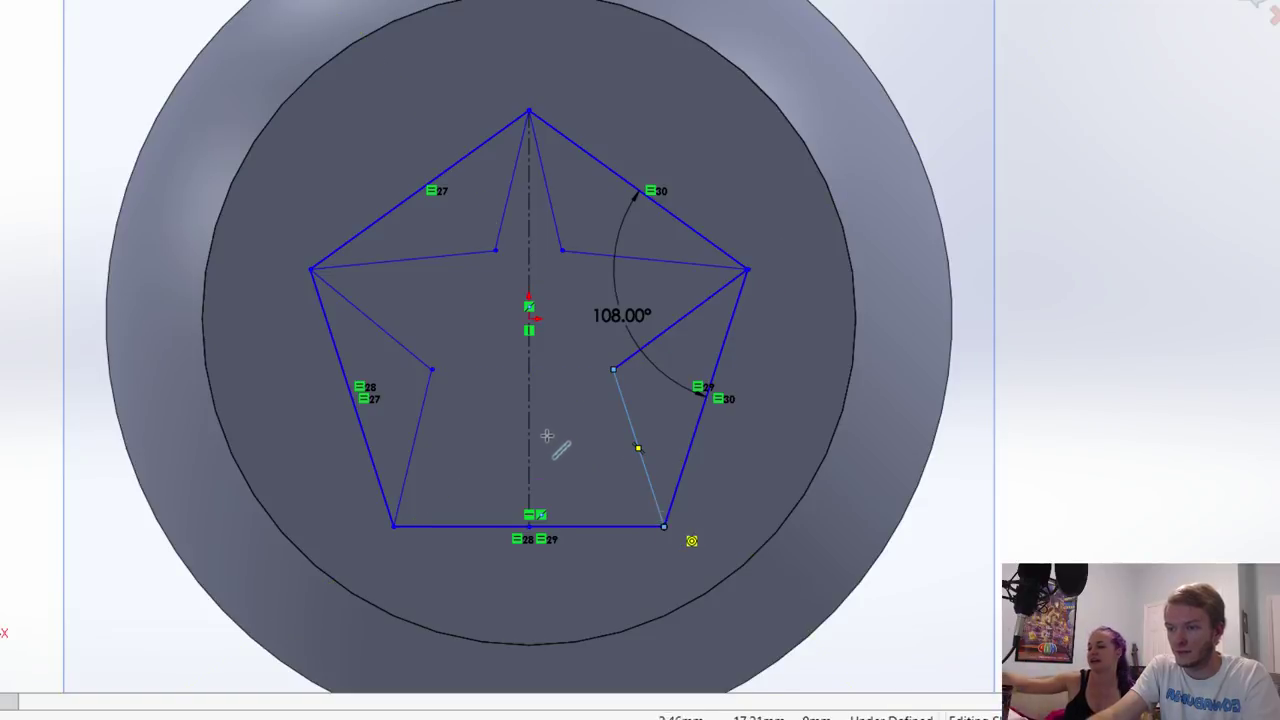
click(398, 527)
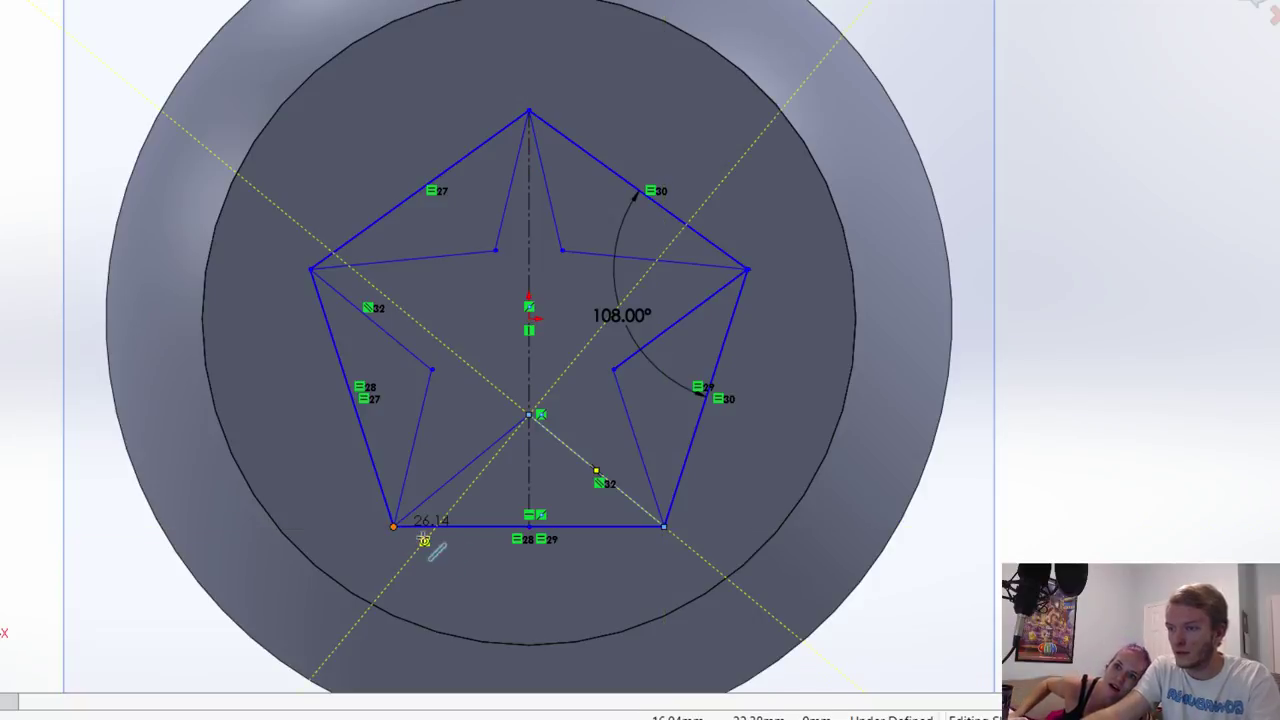
key(Escape)
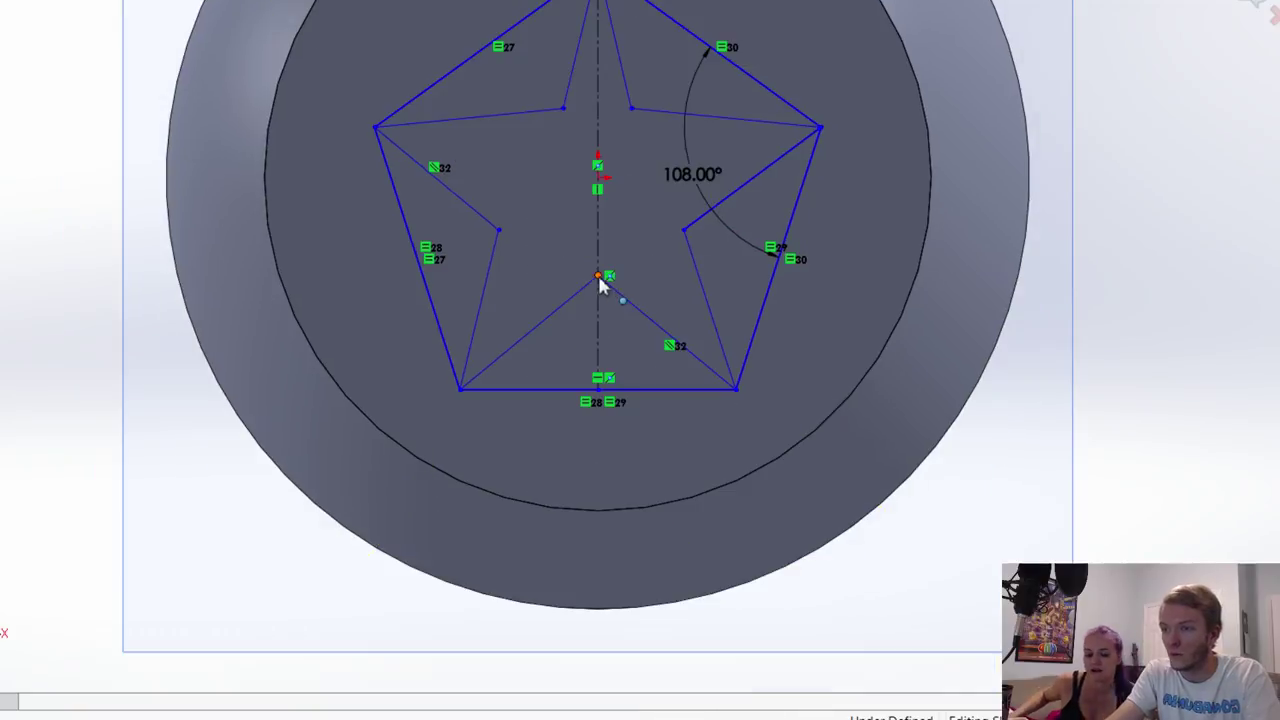
Step: Delete the parallel relation between the left and bottom notch lines and move the star's inner corners outward toward the pentagon sides
drag(498, 230, 505, 204)
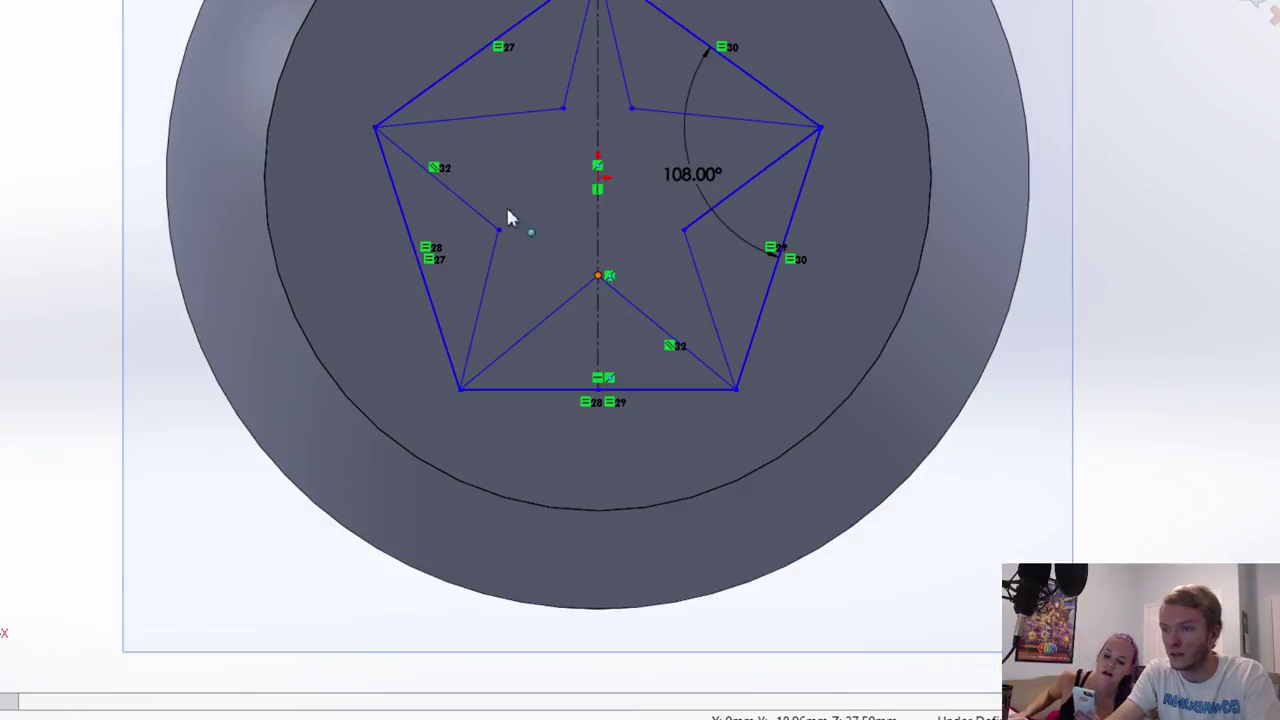
click(673, 360)
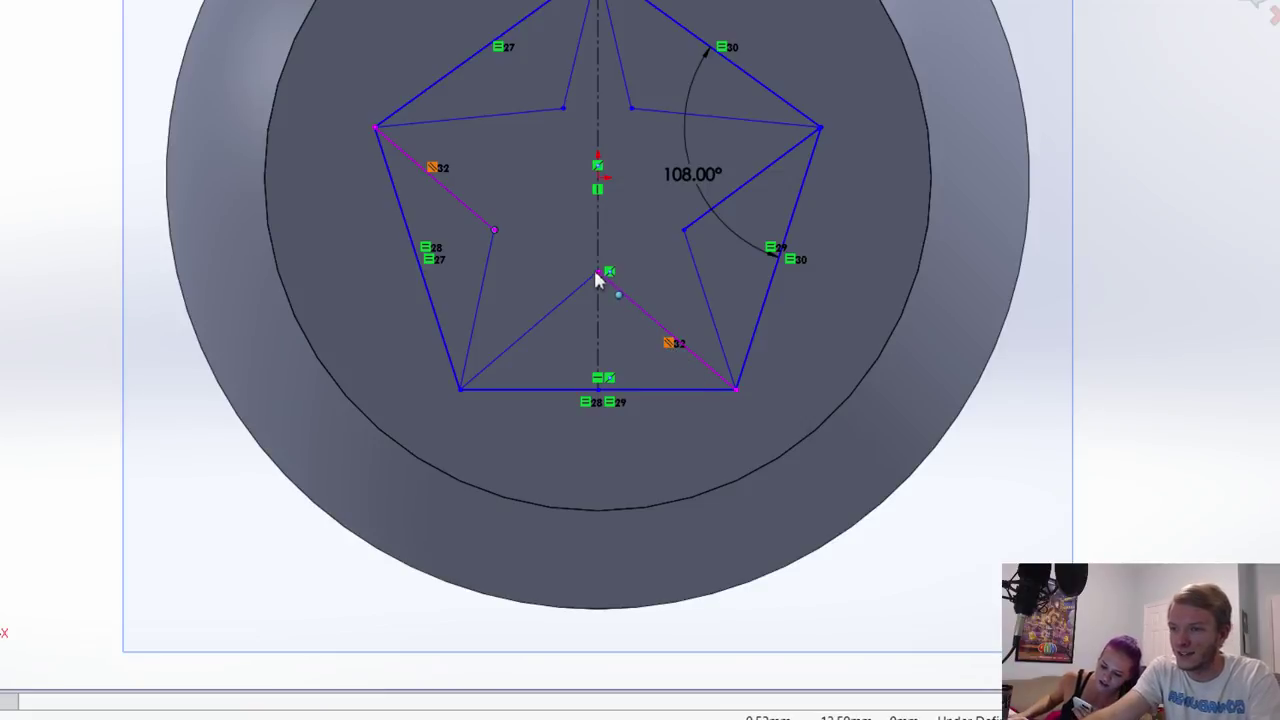
key(Delete)
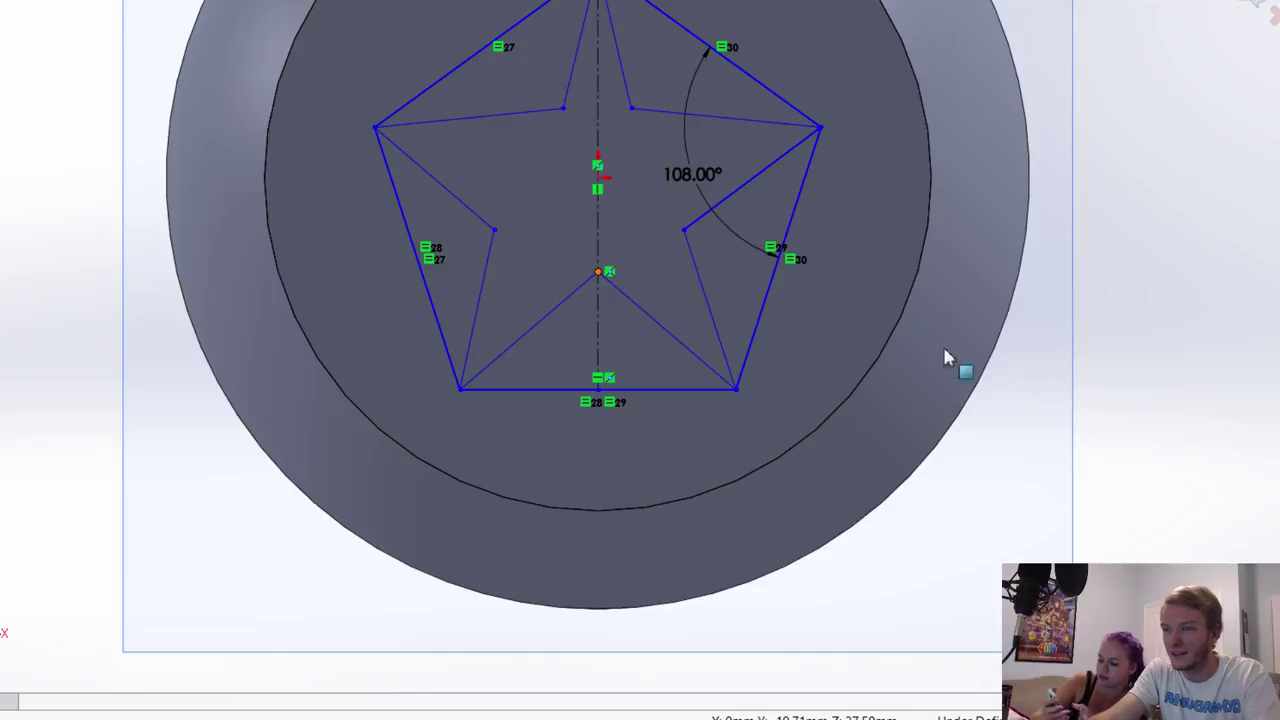
key(ctrl+z)
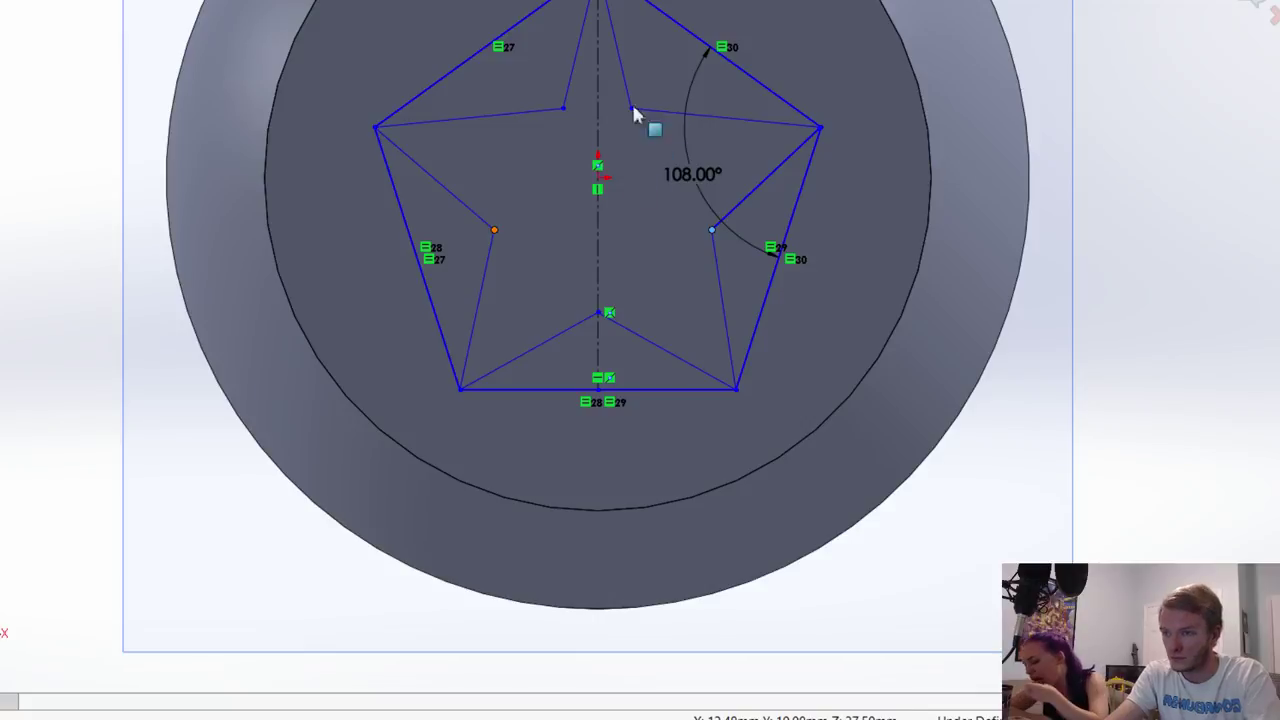
key(ctrl+z)
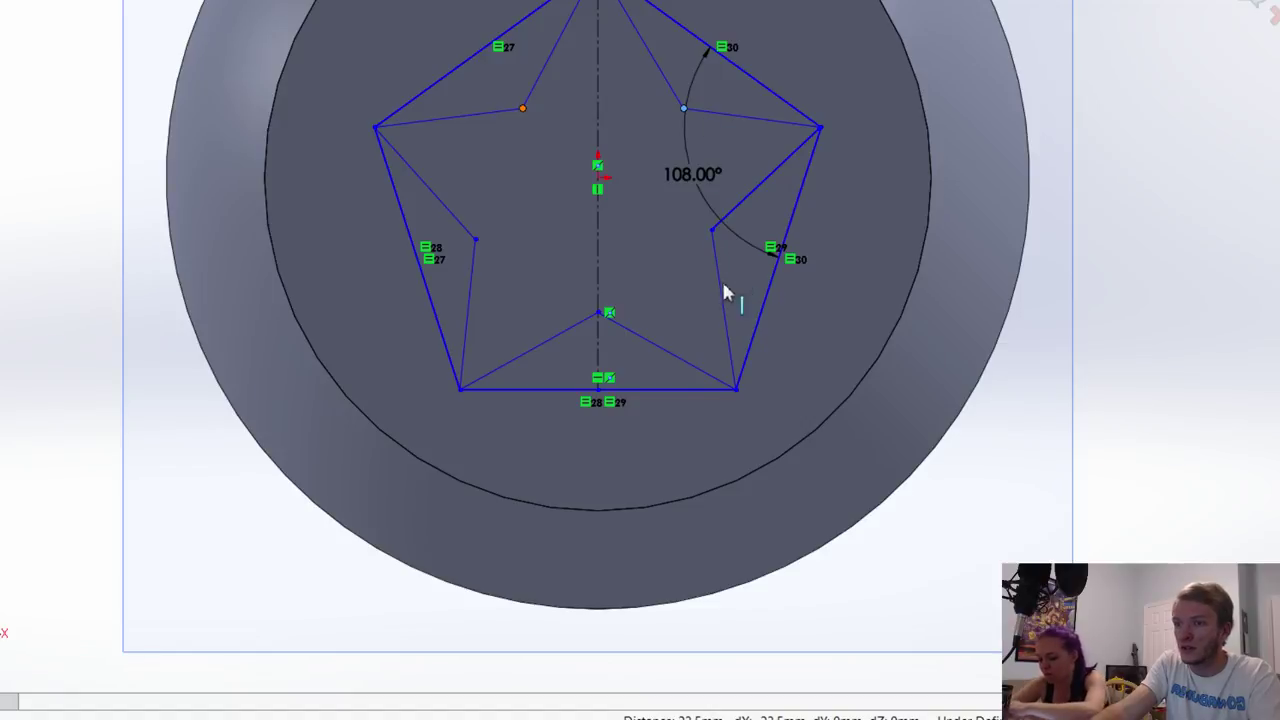
Step: Align the two upper inner corners horizontally with each other, and likewise the two lower side inner corners
click(711, 231)
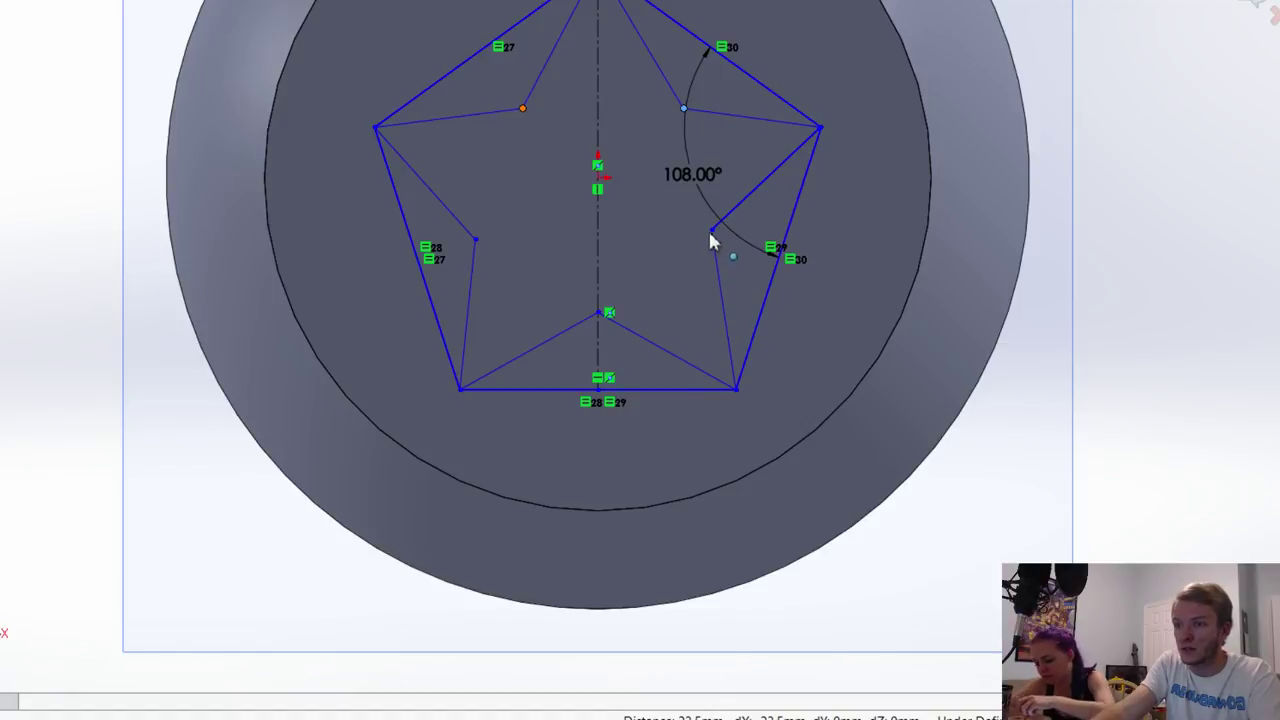
ctrl+click(476, 240)
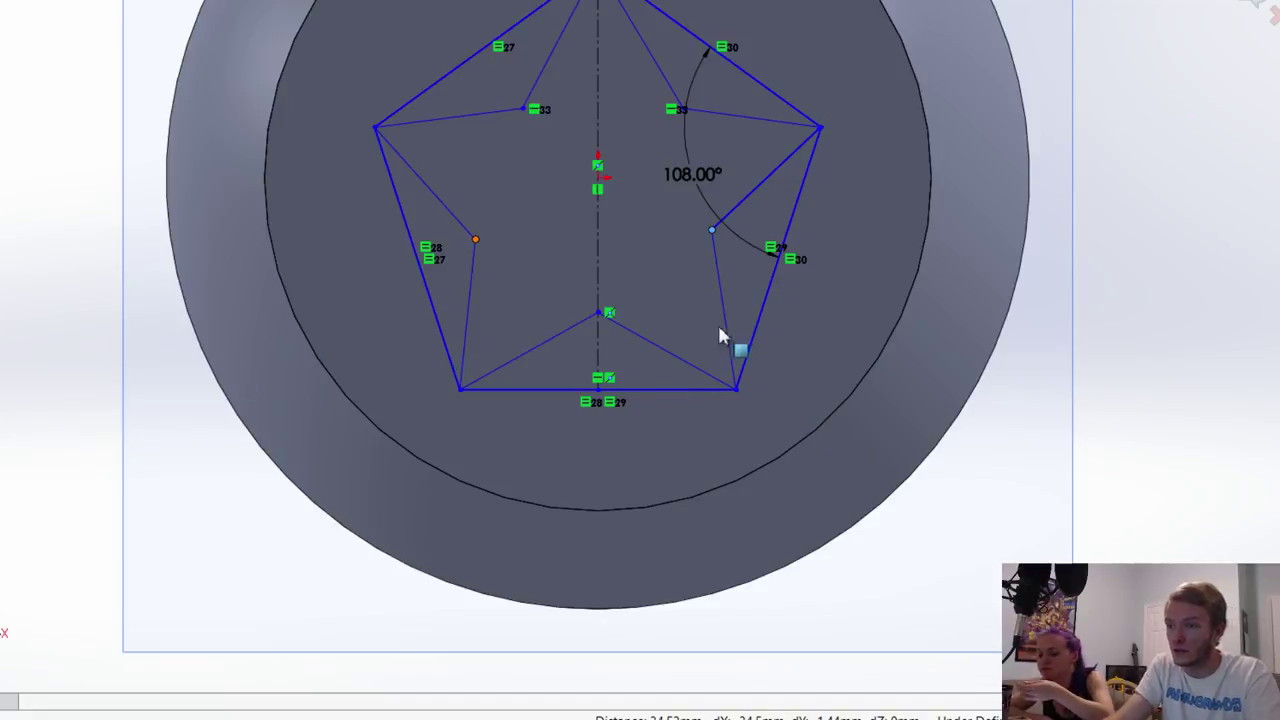
click(1120, 366)
Step: Dimension the angle between the upper-left notch's two lines as 130°
right_drag(1120, 366, 1098, 146)
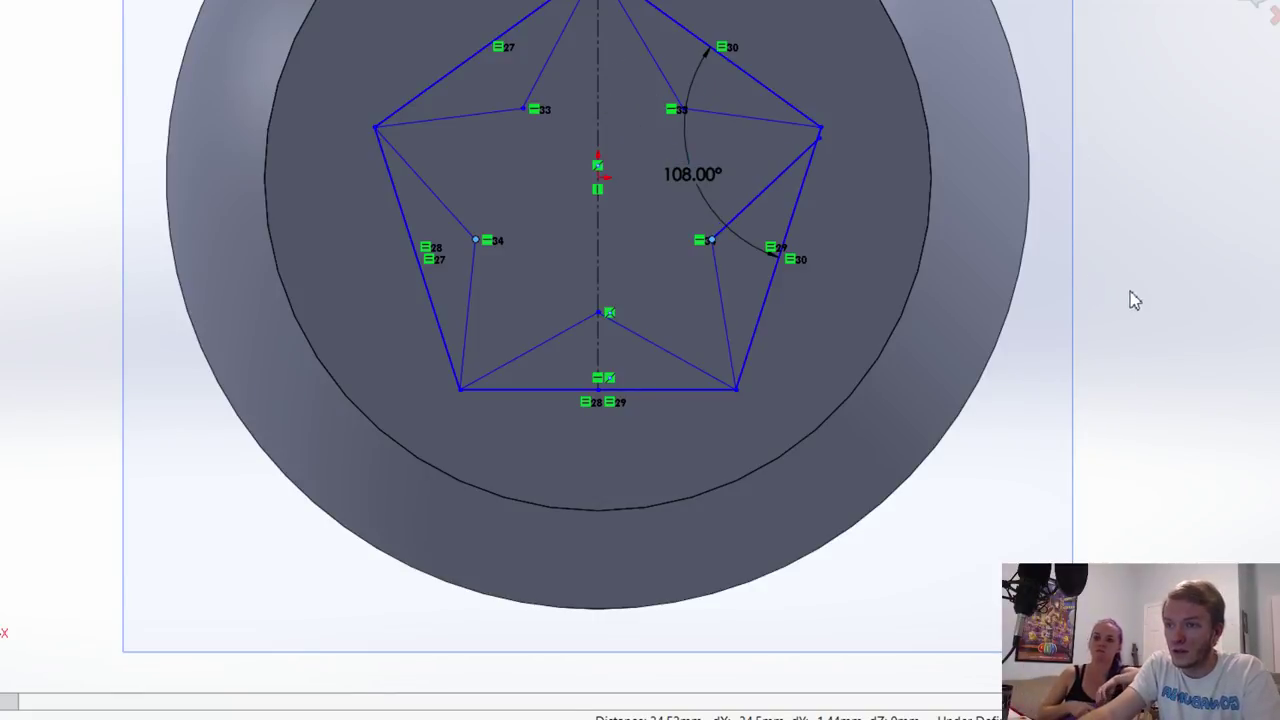
click(494, 112)
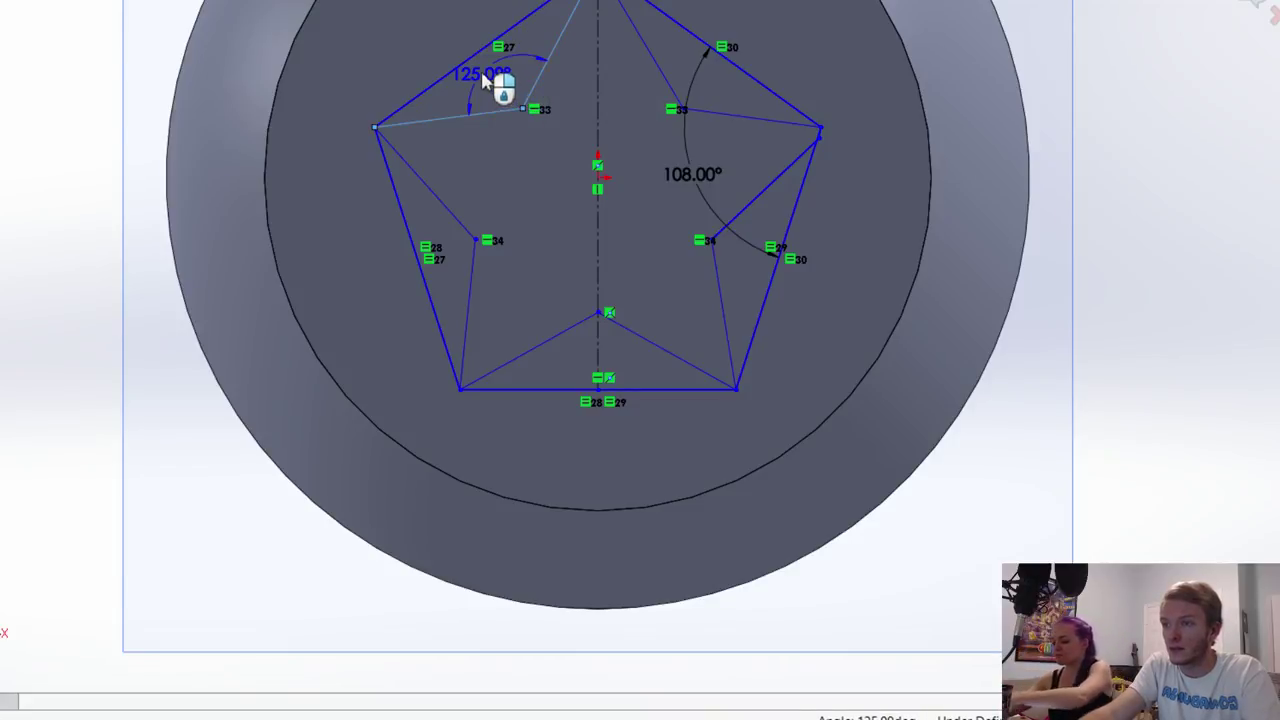
click(483, 82)
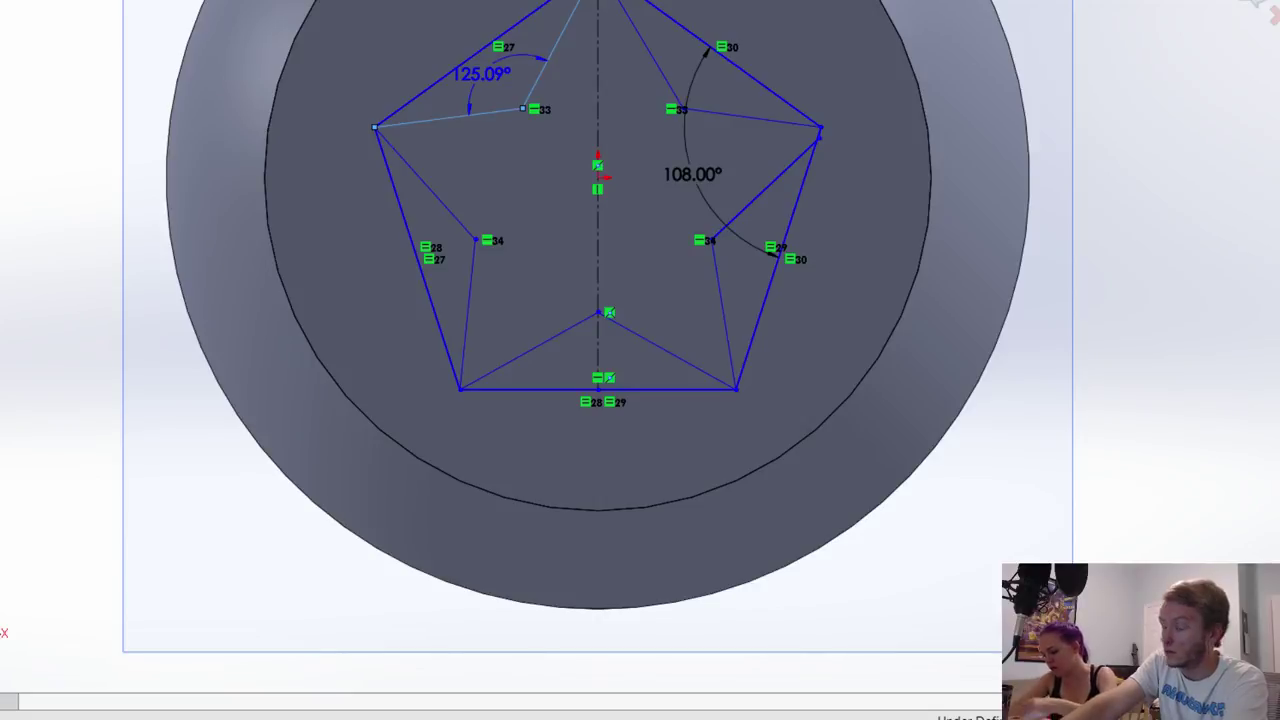
click(483, 74)
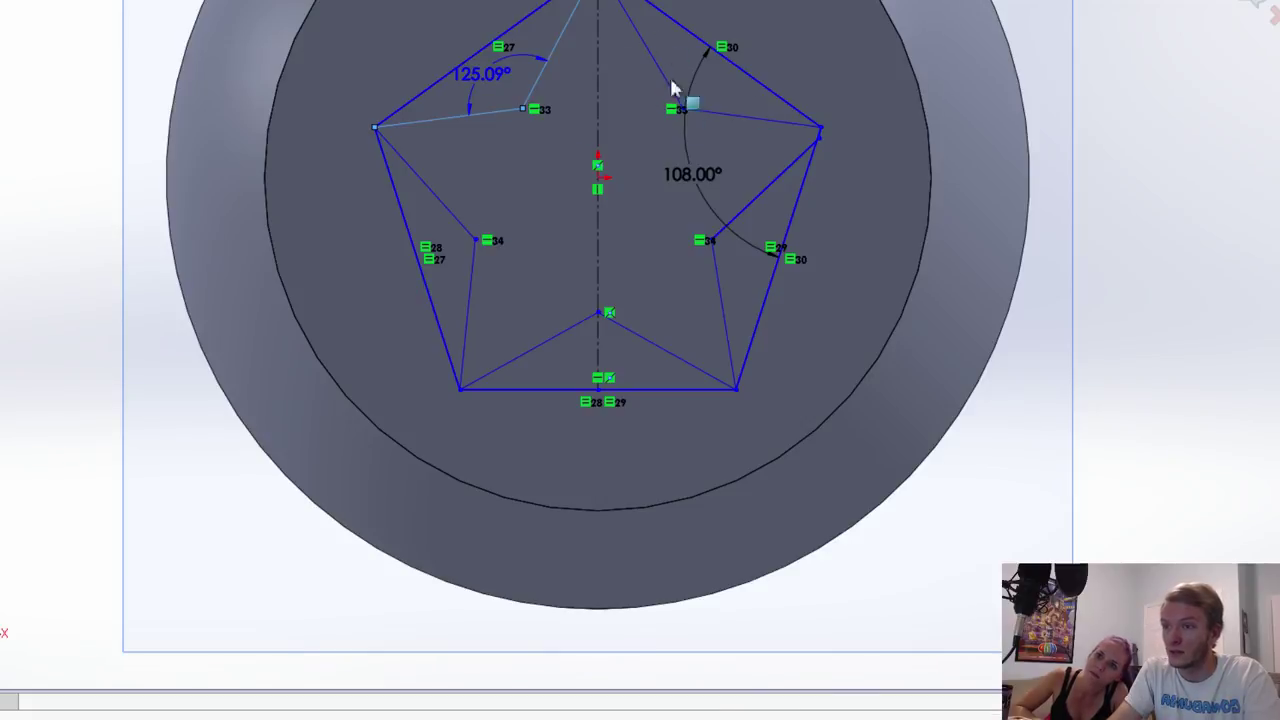
Step: Dimension the angle between the upper-right notch's two lines as 130°
drag(655, 80, 645, 78)
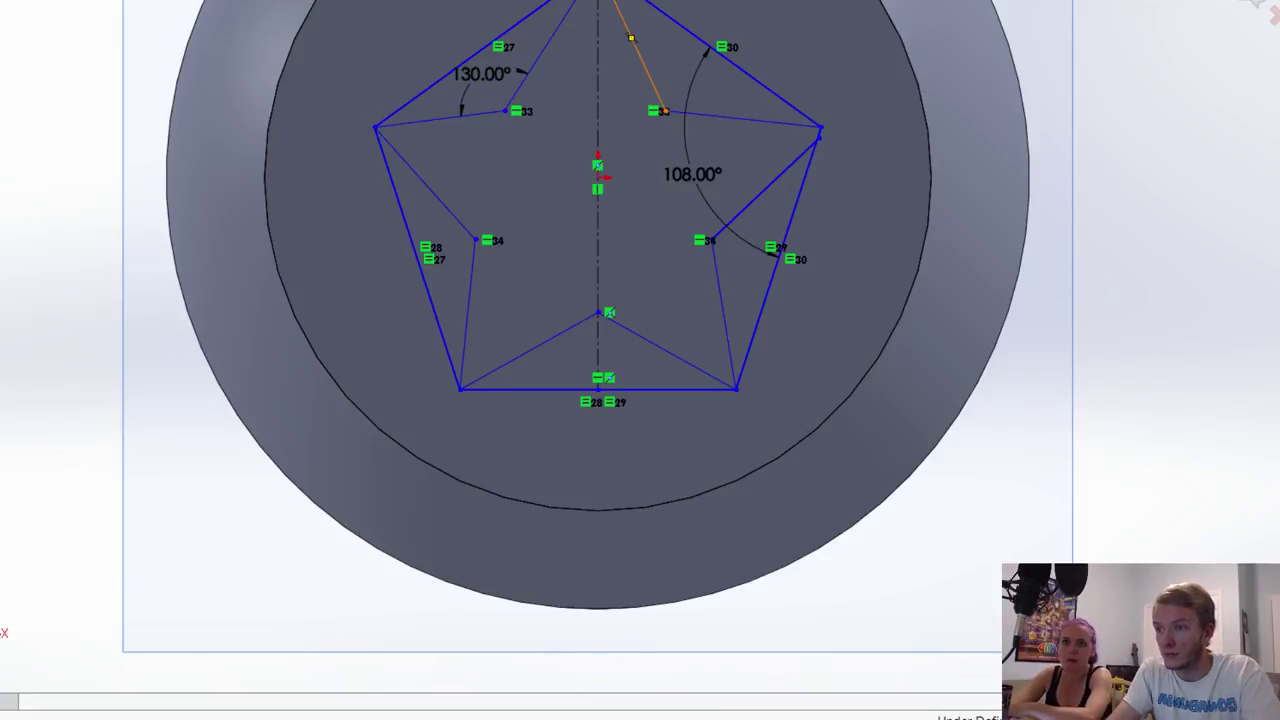
right_drag(1136, 283, 1134, 83)
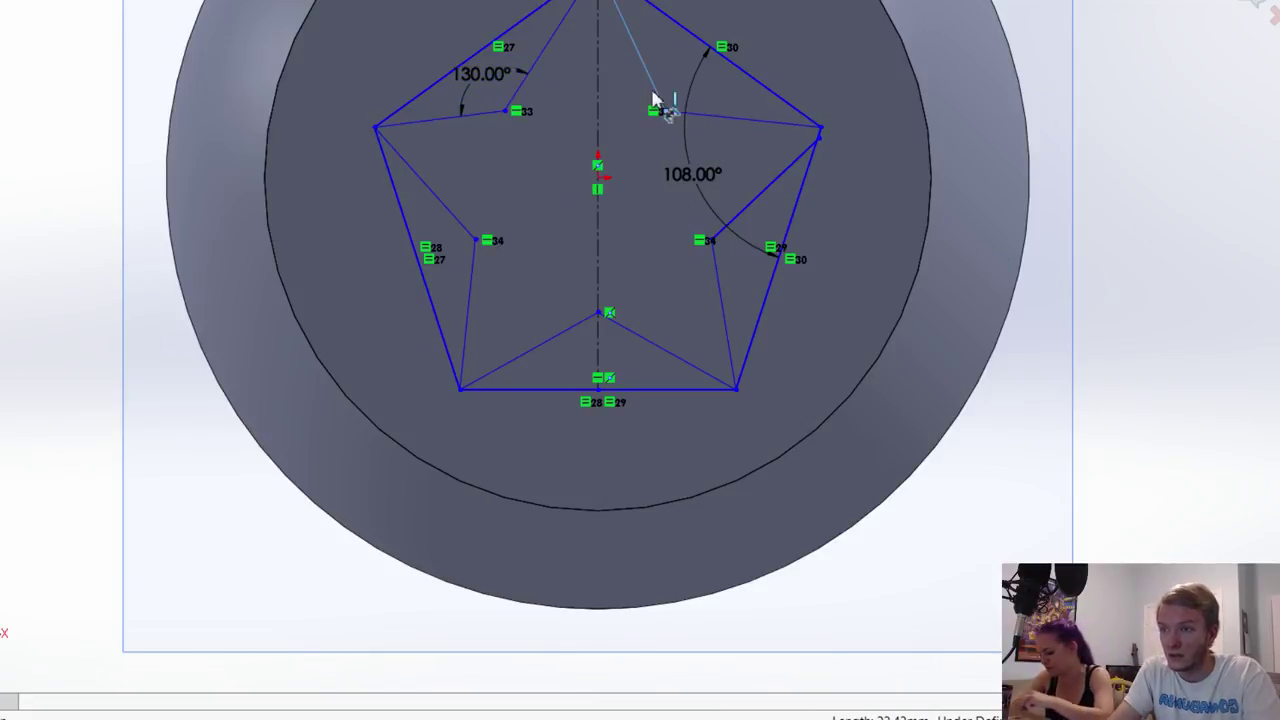
click(692, 114)
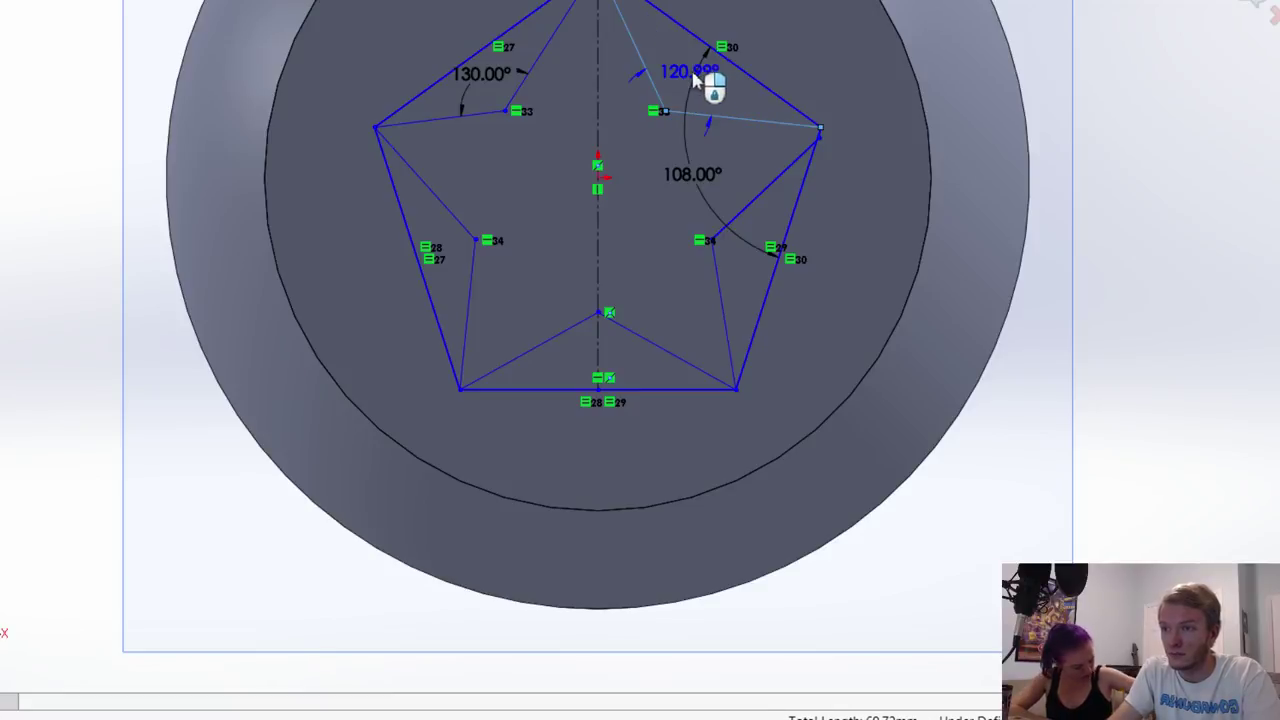
click(688, 73)
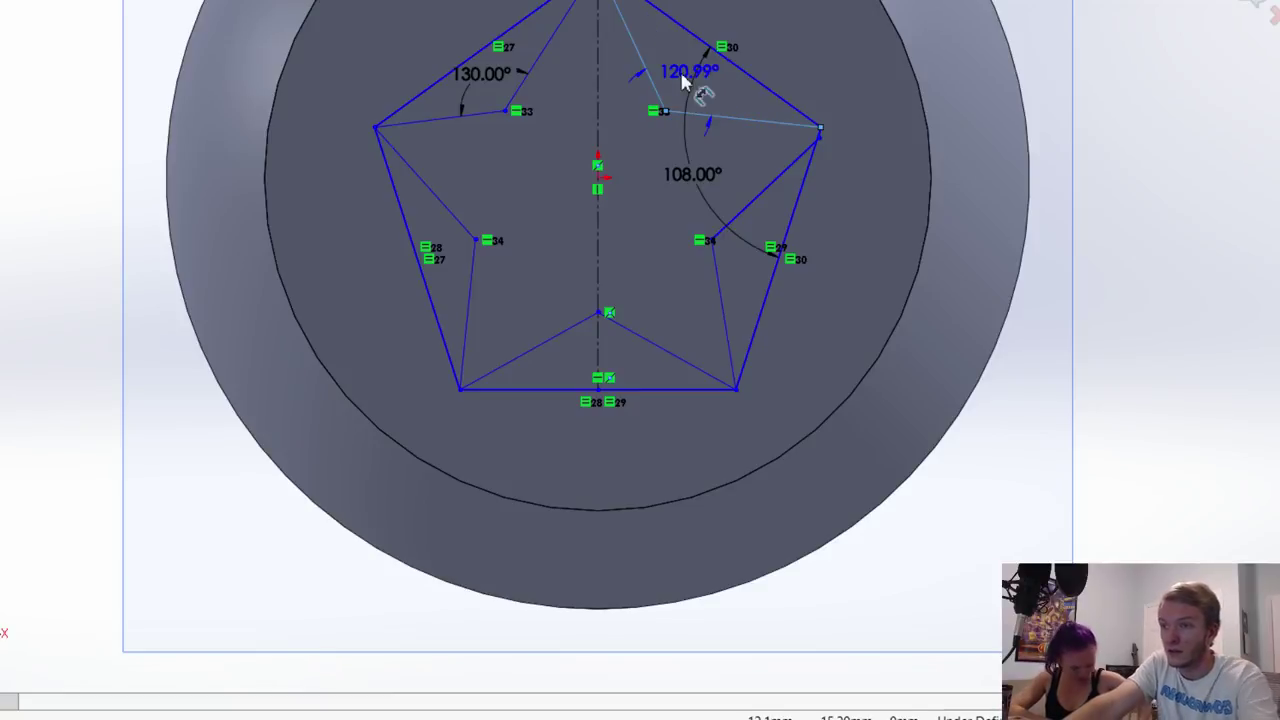
text(130)
key(Return)
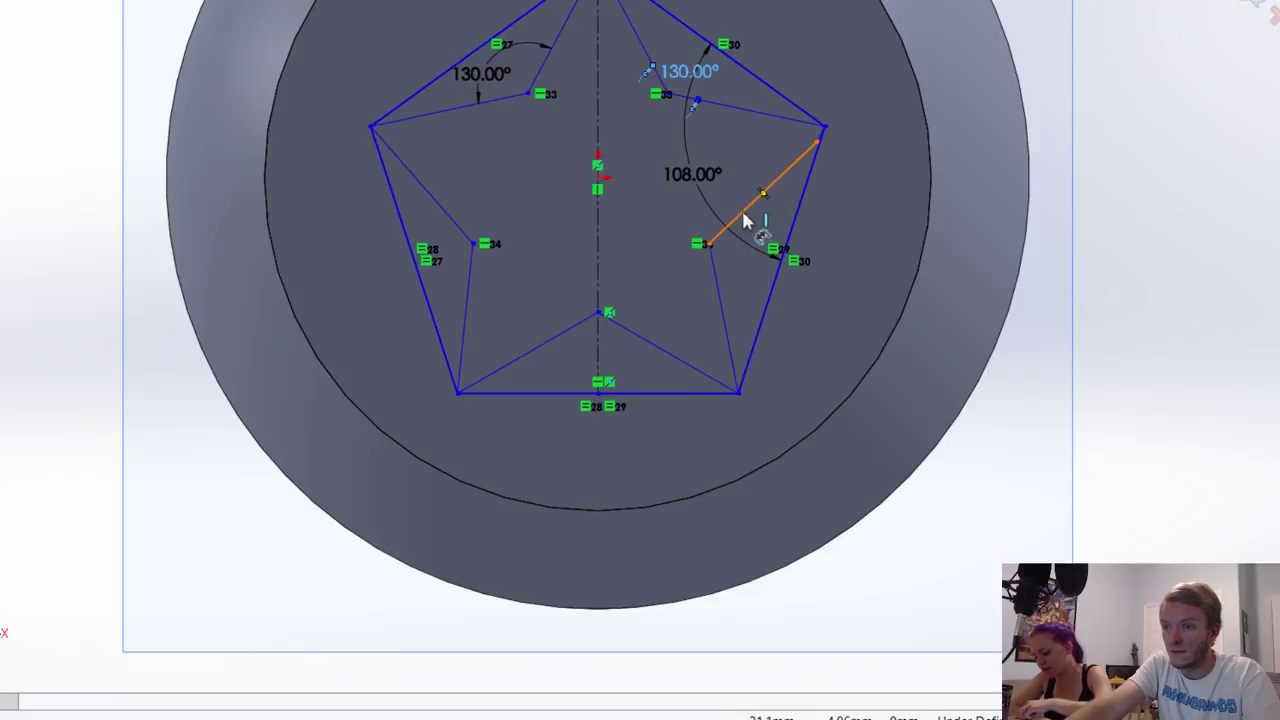
Step: Dimension the angle between the lower-right notch's two lines as 130°
click(743, 212)
click(718, 287)
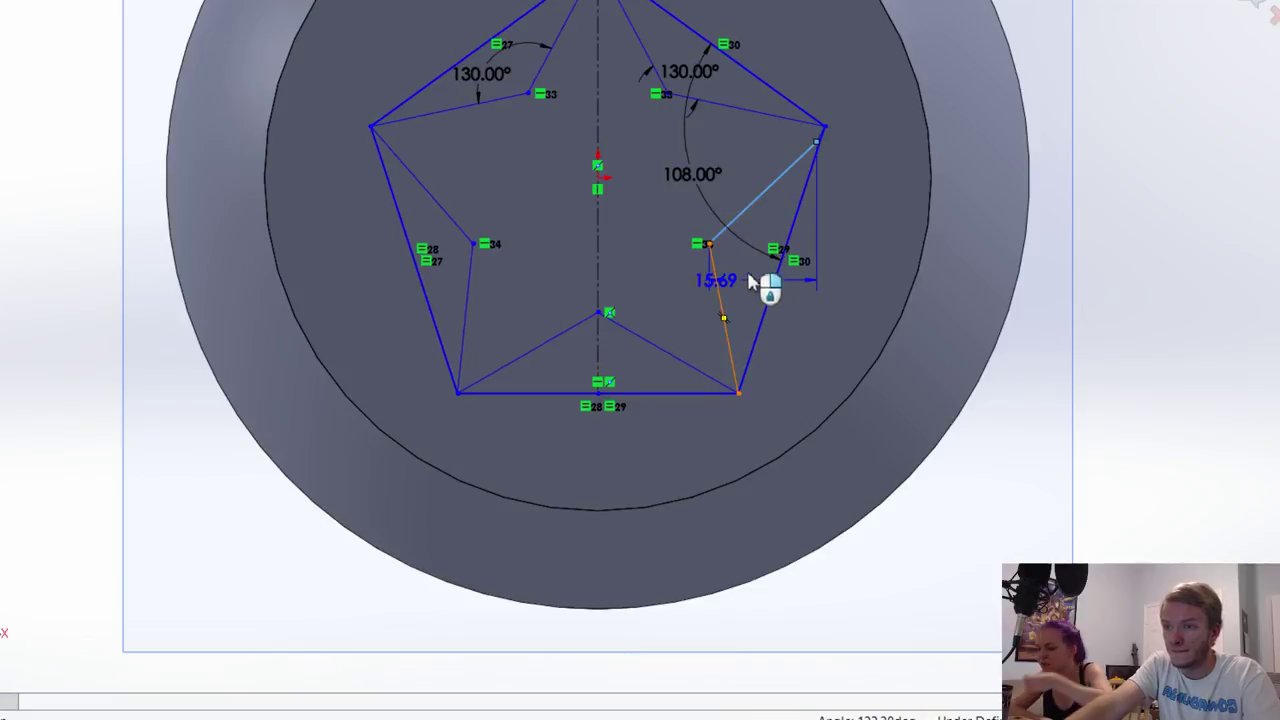
click(750, 282)
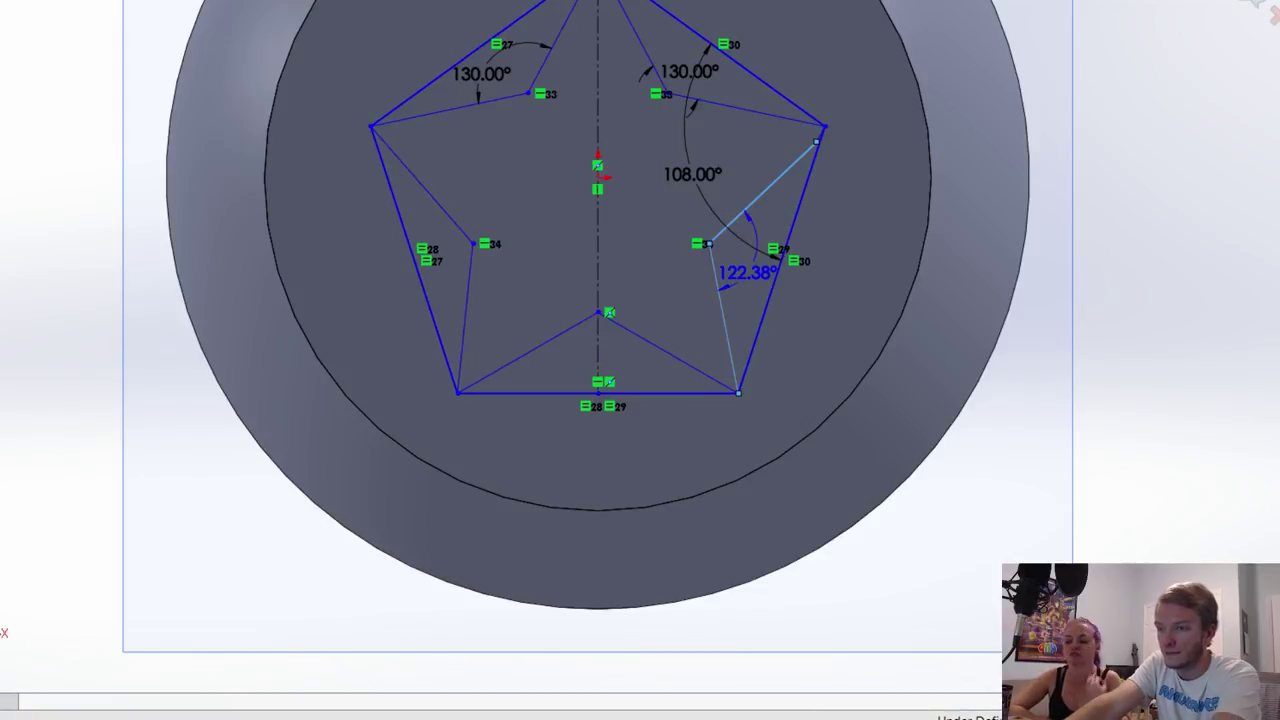
click(742, 265)
text(130)
key(Return)
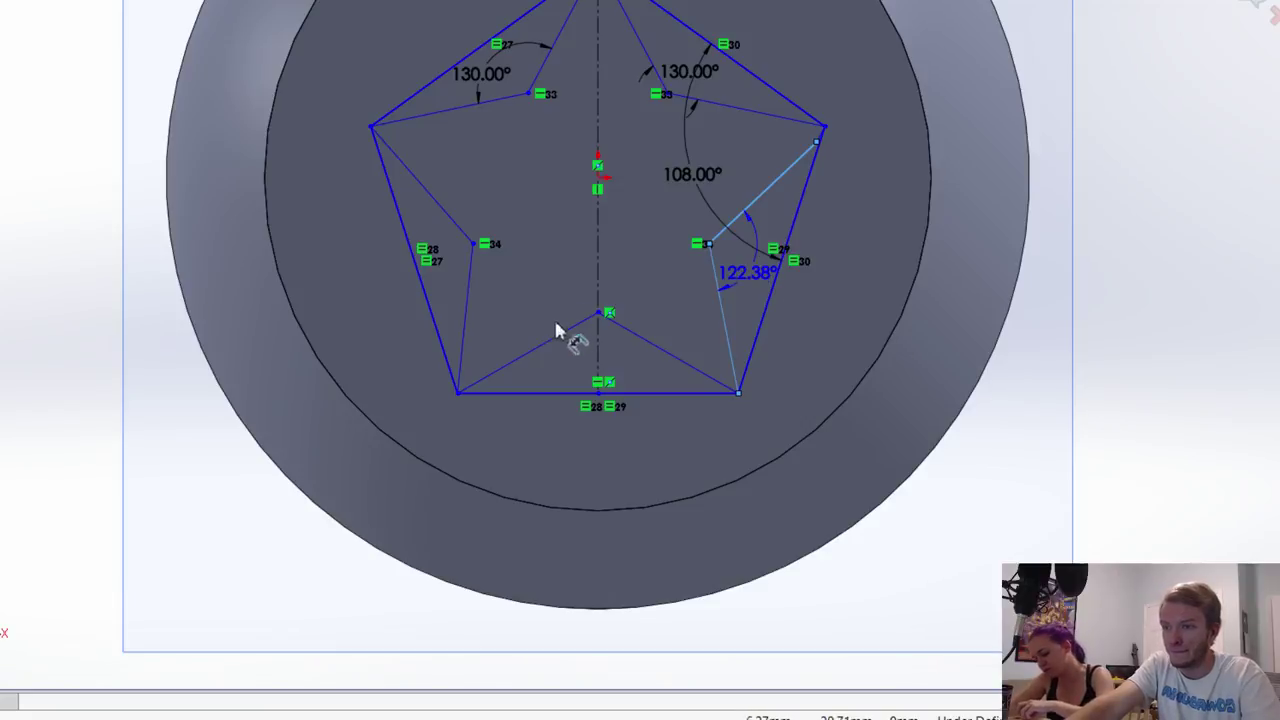
Step: Dimension the angle between the bottom notch's two lines as 130°
click(558, 347)
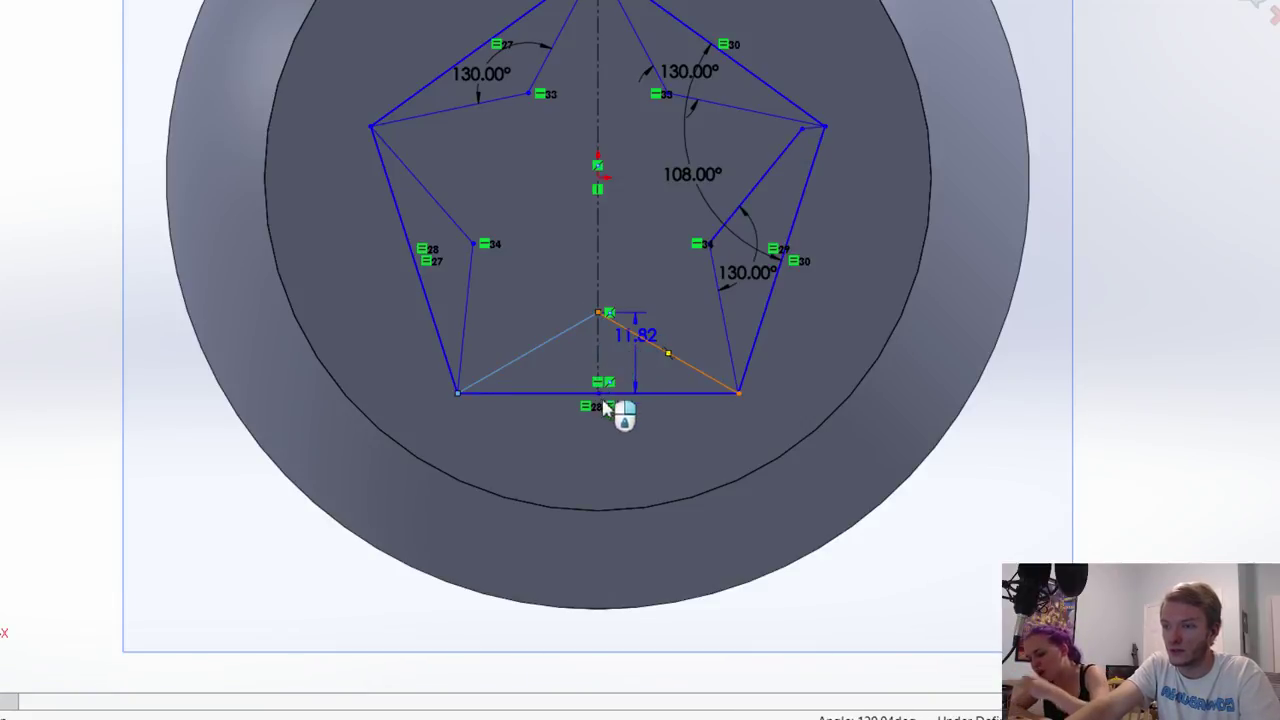
click(612, 445)
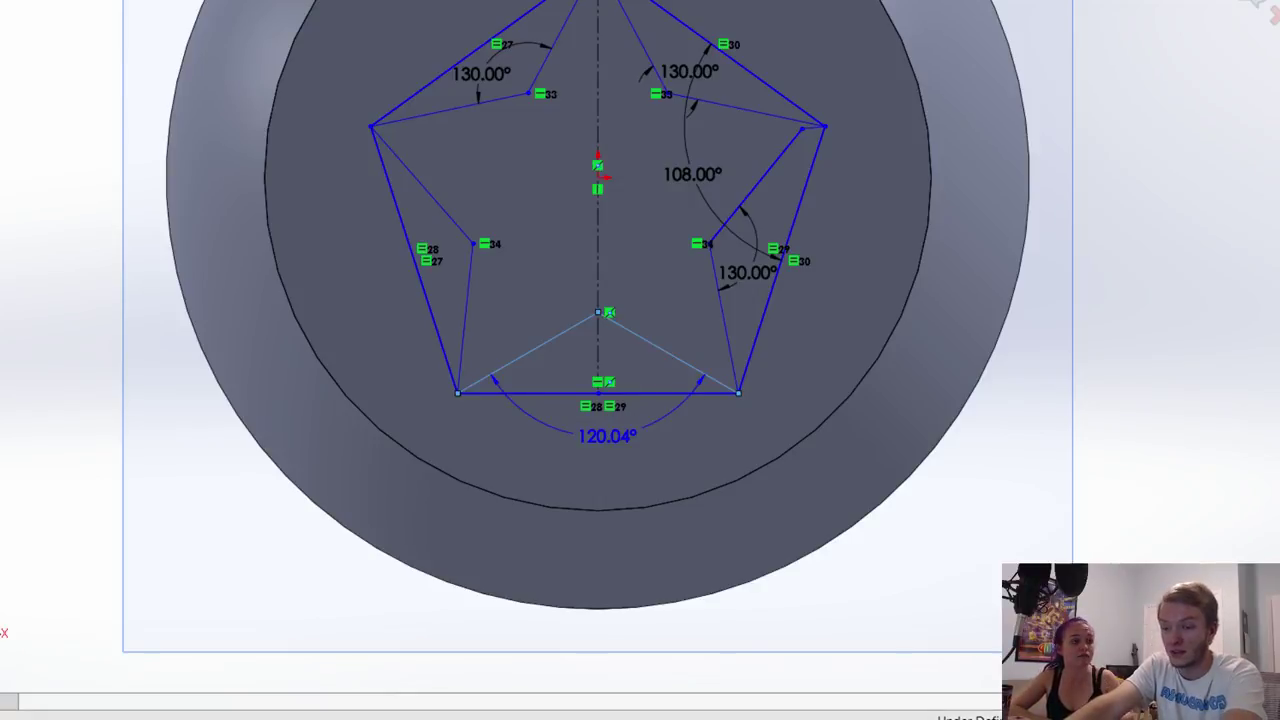
text(130)
key(Return)
Step: Dimension the angle between the lower-left notch's two lines as 130°
click(439, 208)
click(471, 276)
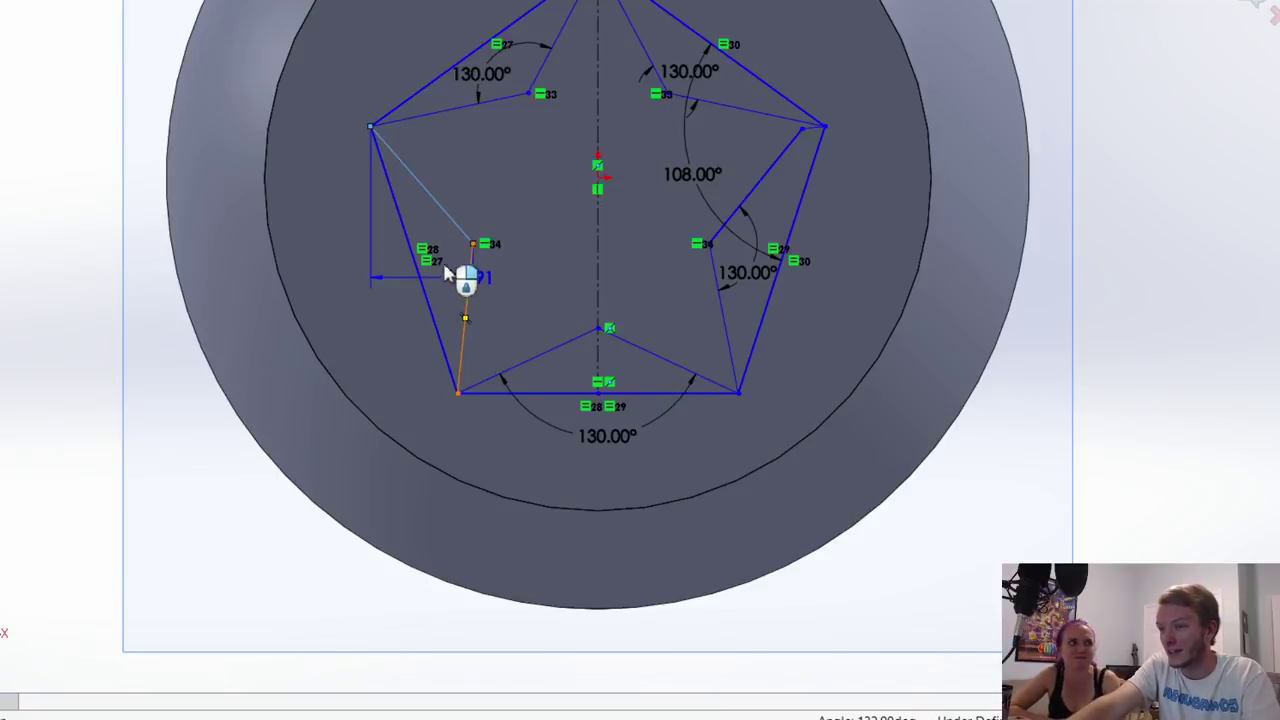
click(417, 278)
click(408, 280)
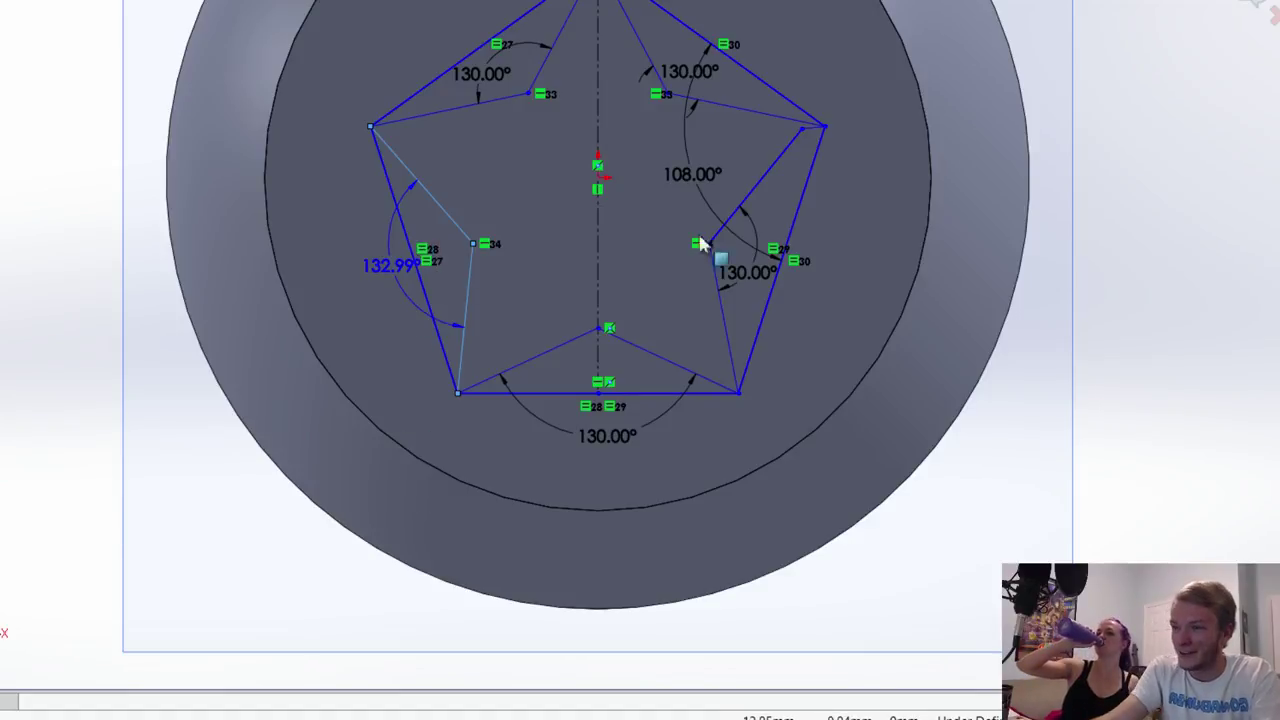
Step: Delete the short stray line near the pentagon's right corner and join the loose star line's end to that corner
drag(805, 124, 822, 128)
ctrl+click(825, 127)
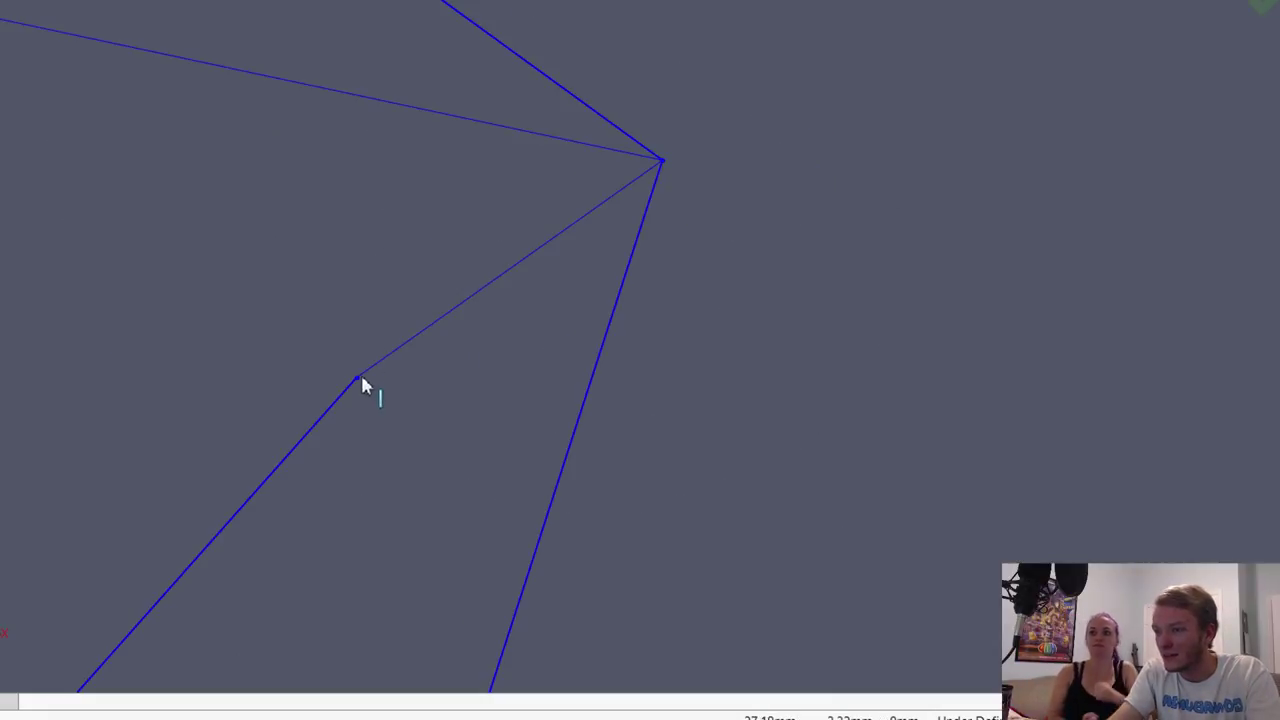
drag(358, 375, 422, 342)
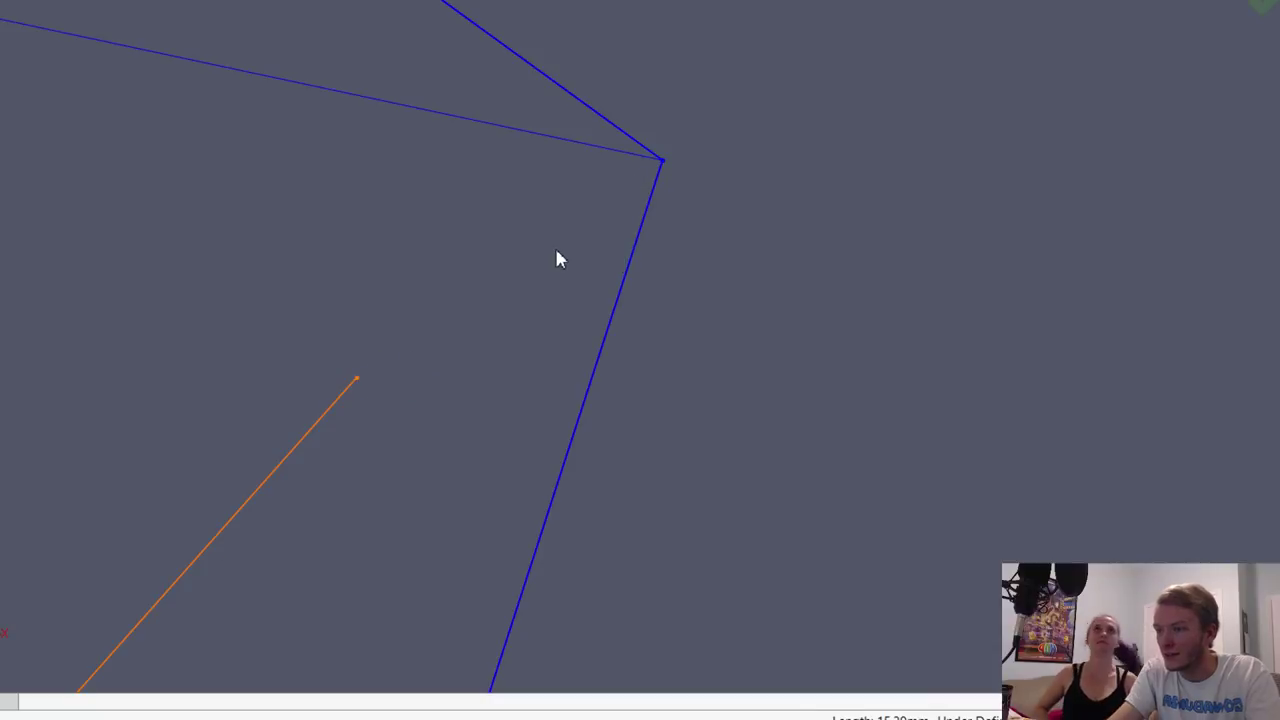
click(512, 212)
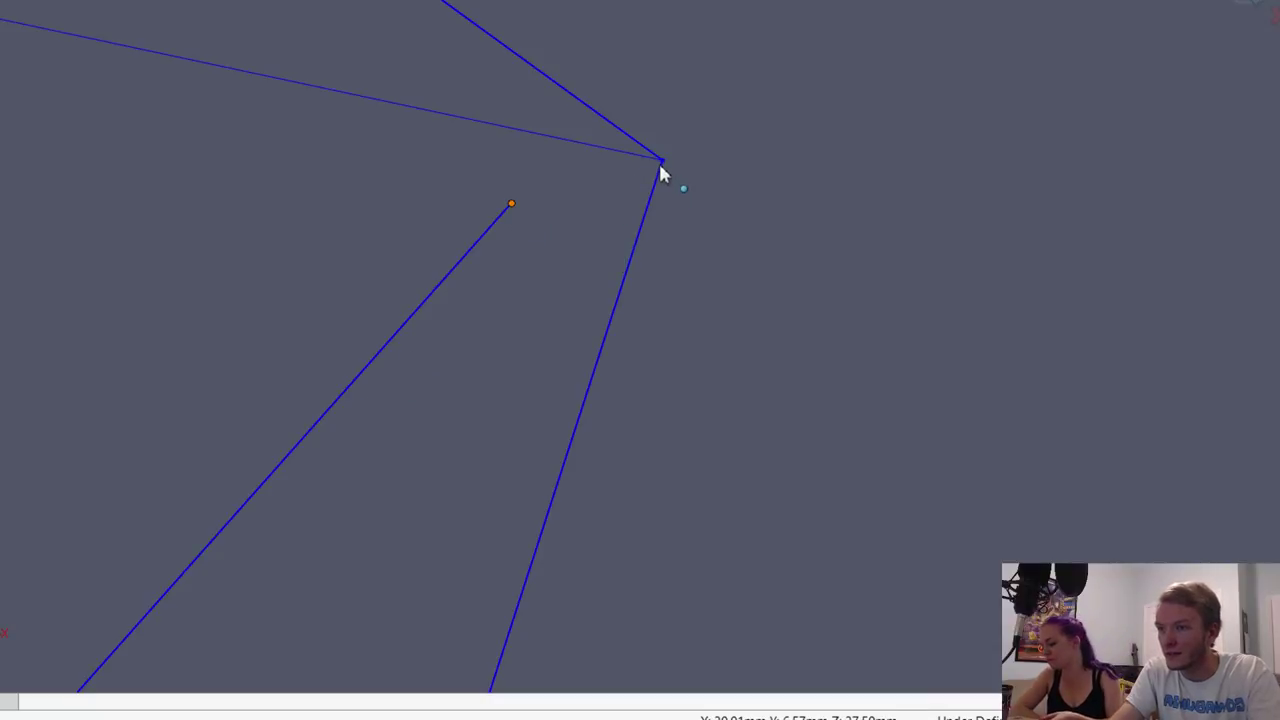
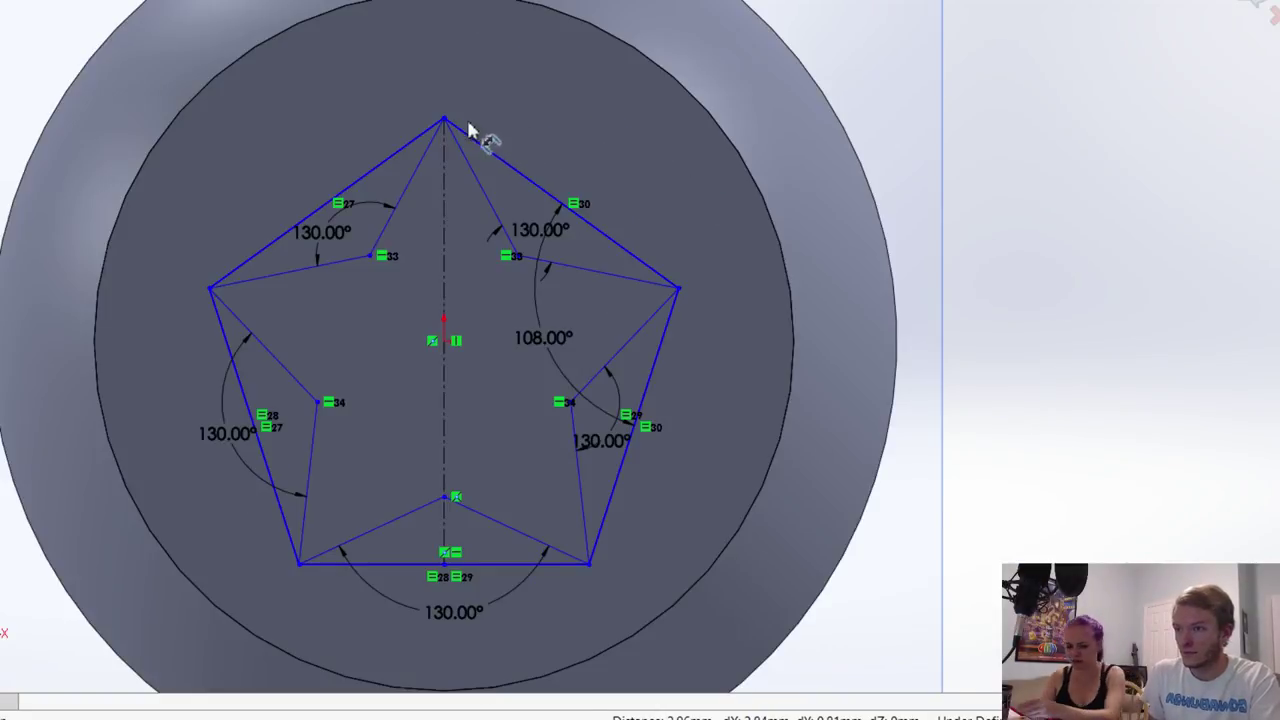
Step: Dimension the pentagon's height from its top corner to the midpoint of its bottom side as 84 mm
click(444, 121)
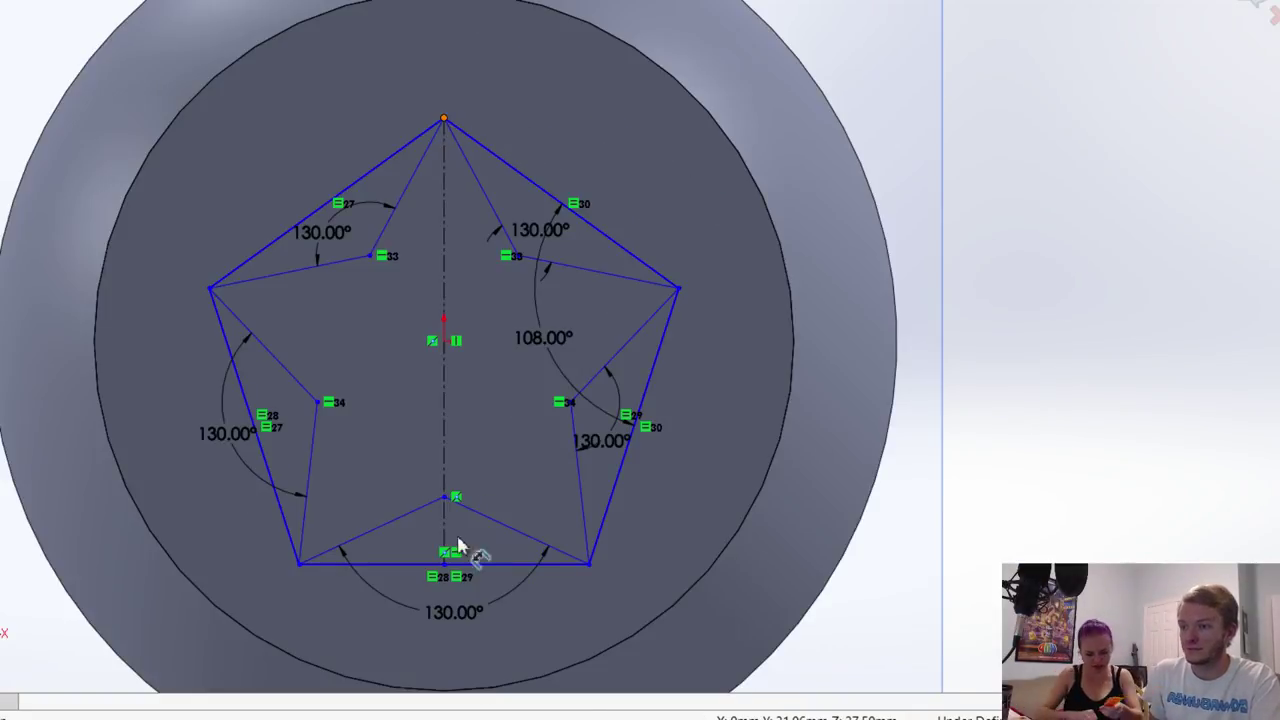
ctrl+click(446, 566)
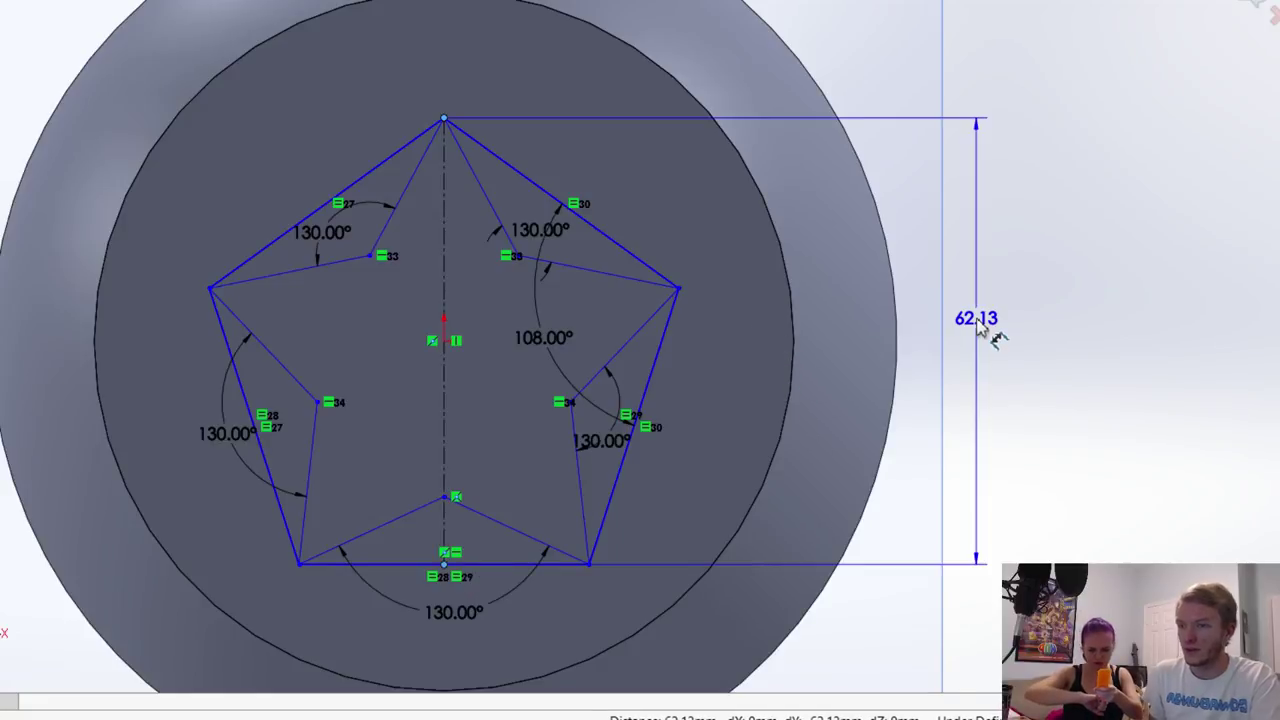
click(976, 318)
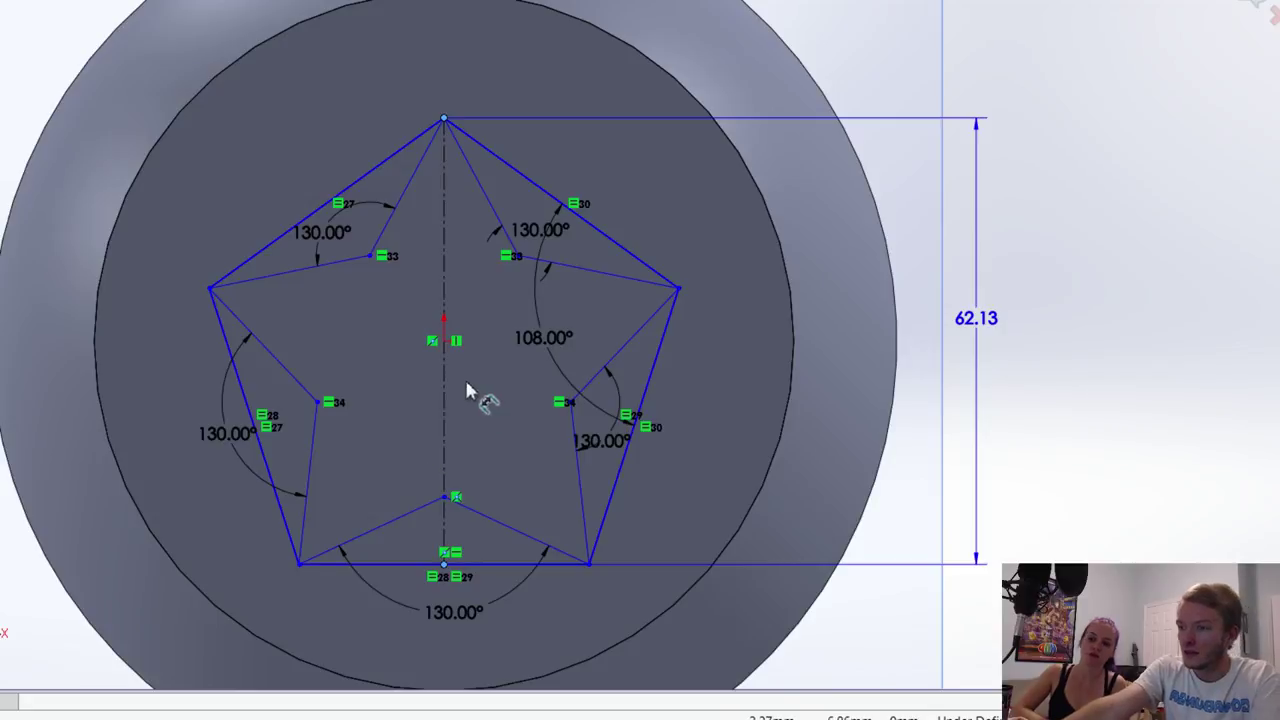
text(84)
key(Return)
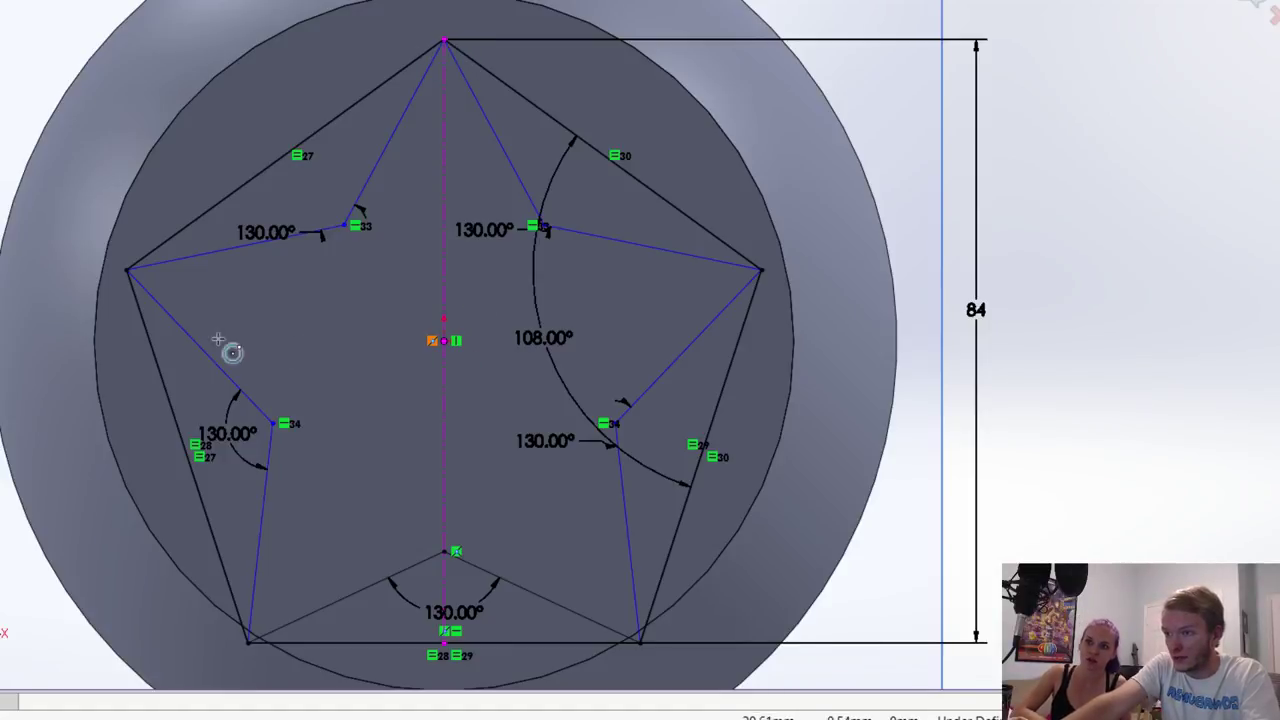
Step: Draw a circle centred on the centerline through the pentagon's left corner and make it coincident with the top corner
click(452, 409)
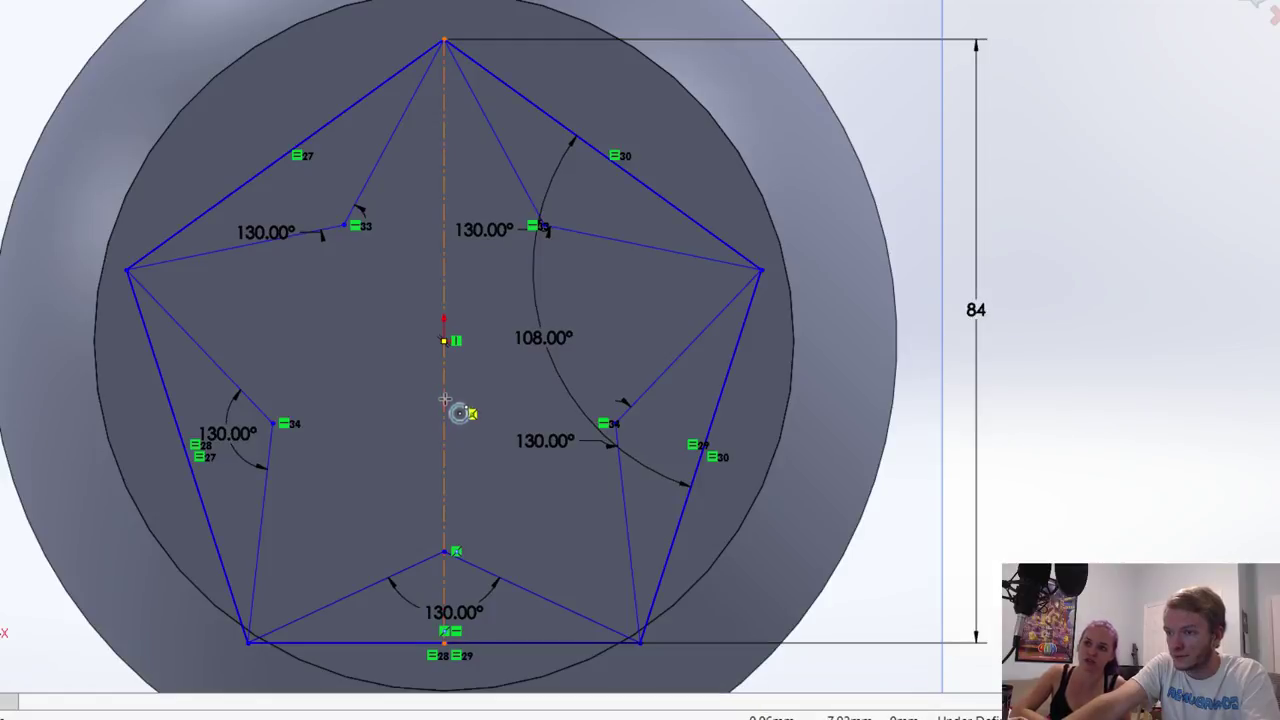
click(130, 270)
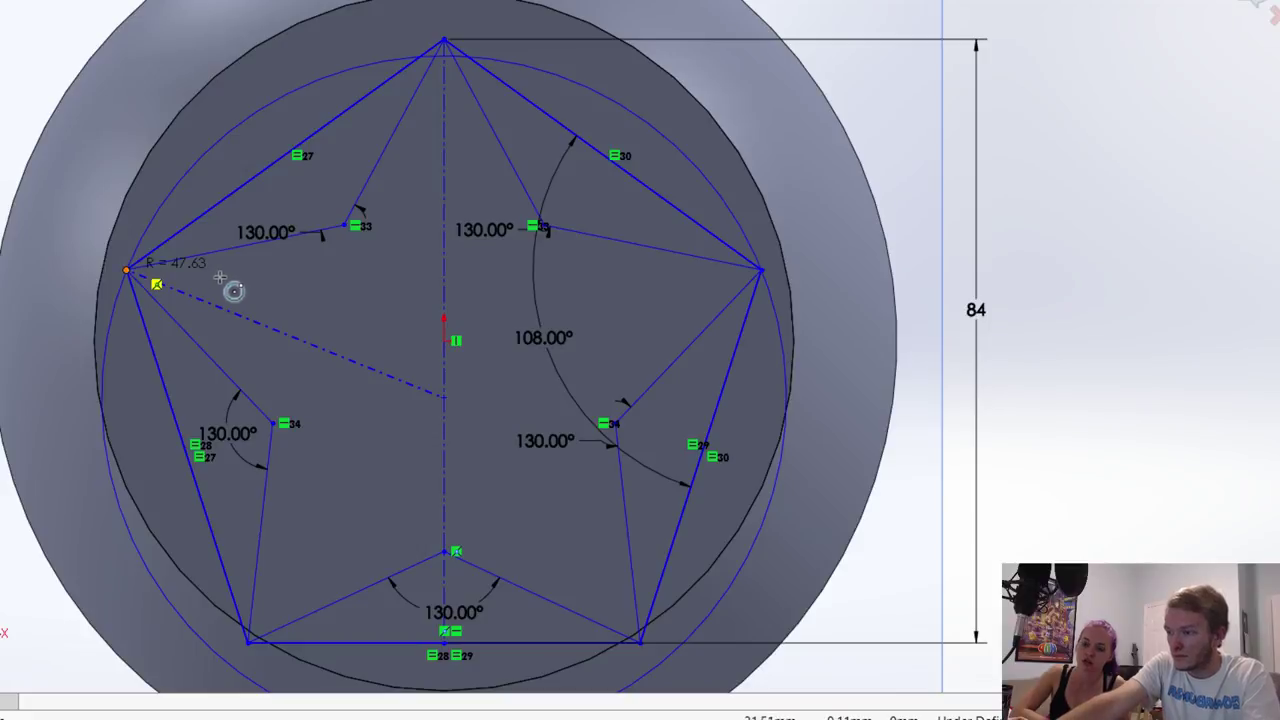
click(445, 37)
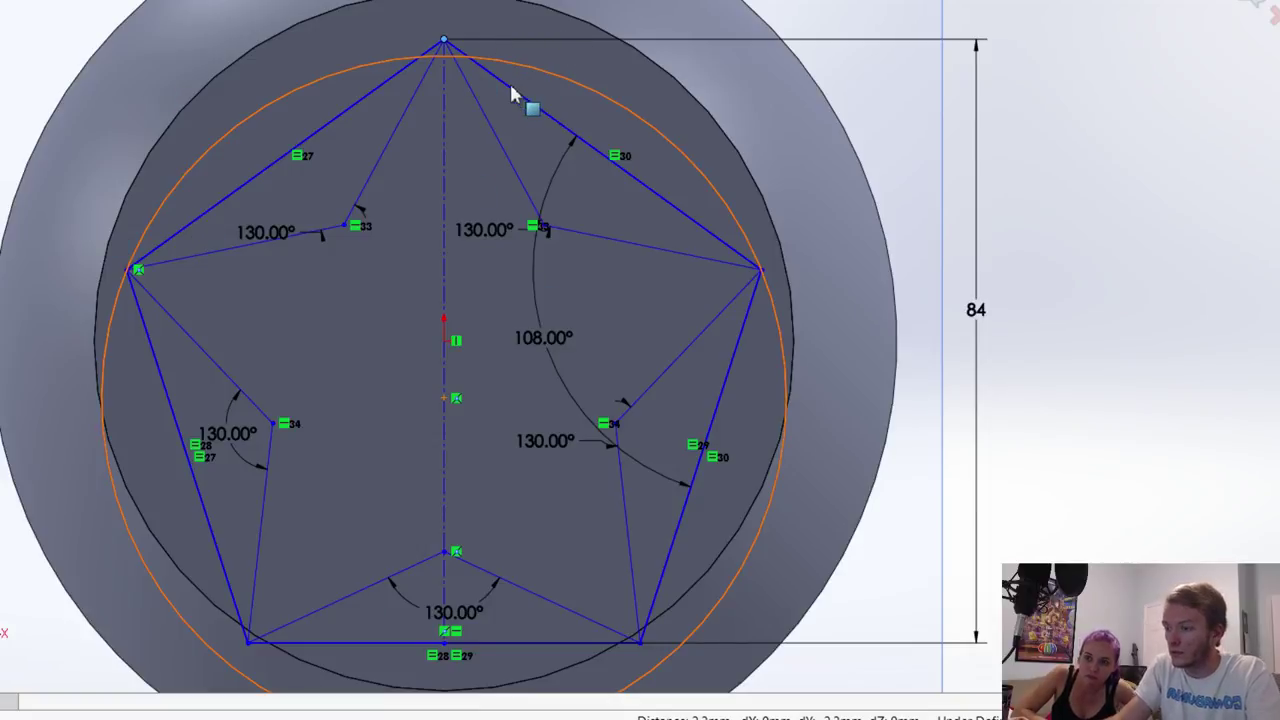
Step: Make the circle around the pentagon concentric with the circular edge of the flat face
click(621, 61)
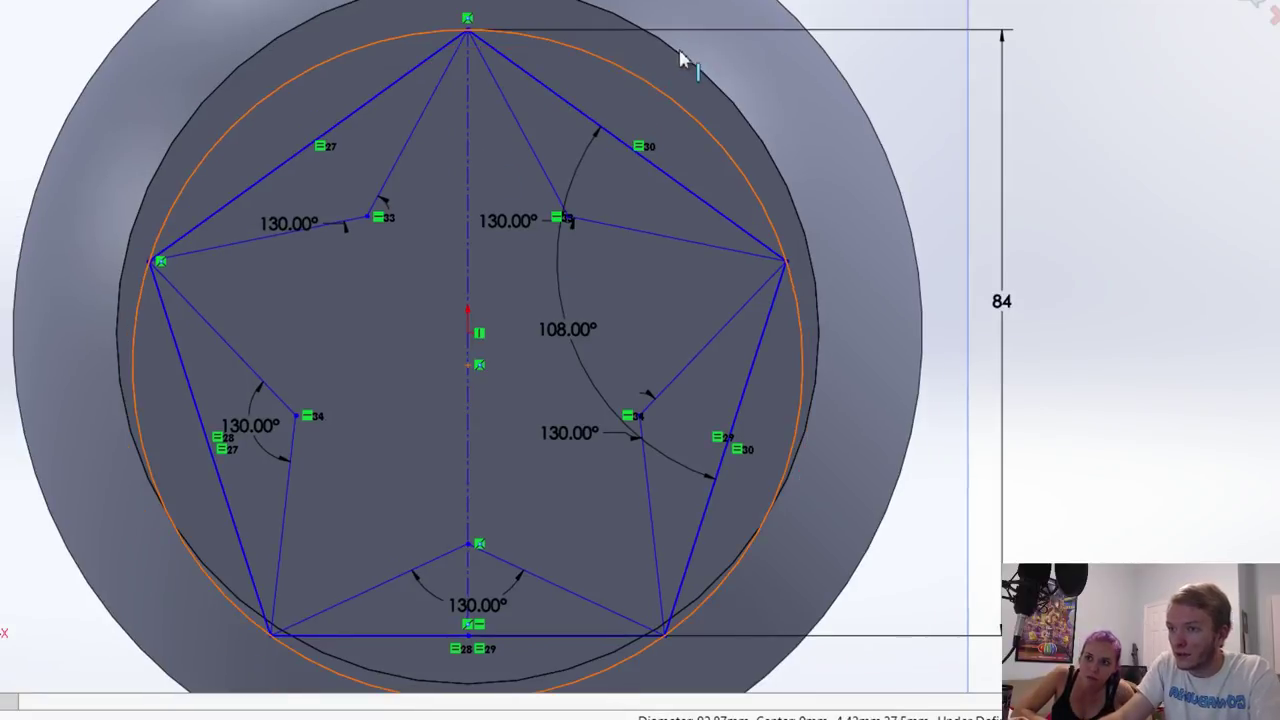
click(682, 58)
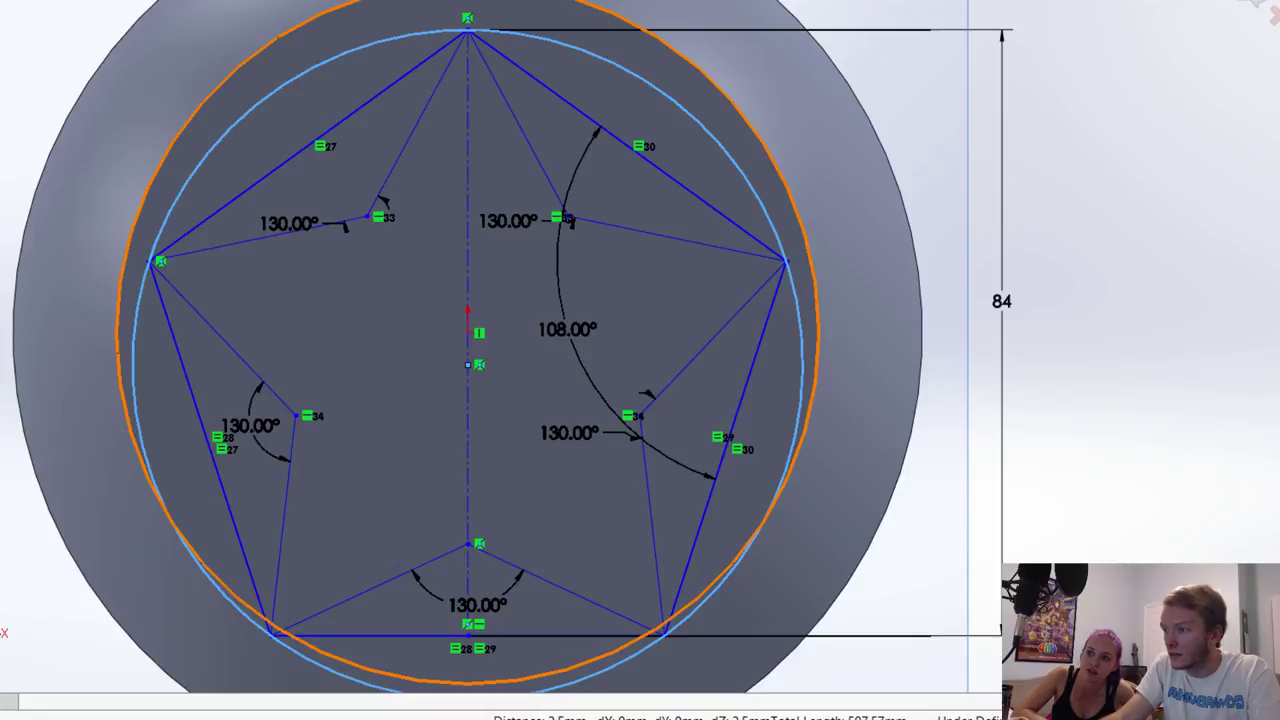
click(1166, 303)
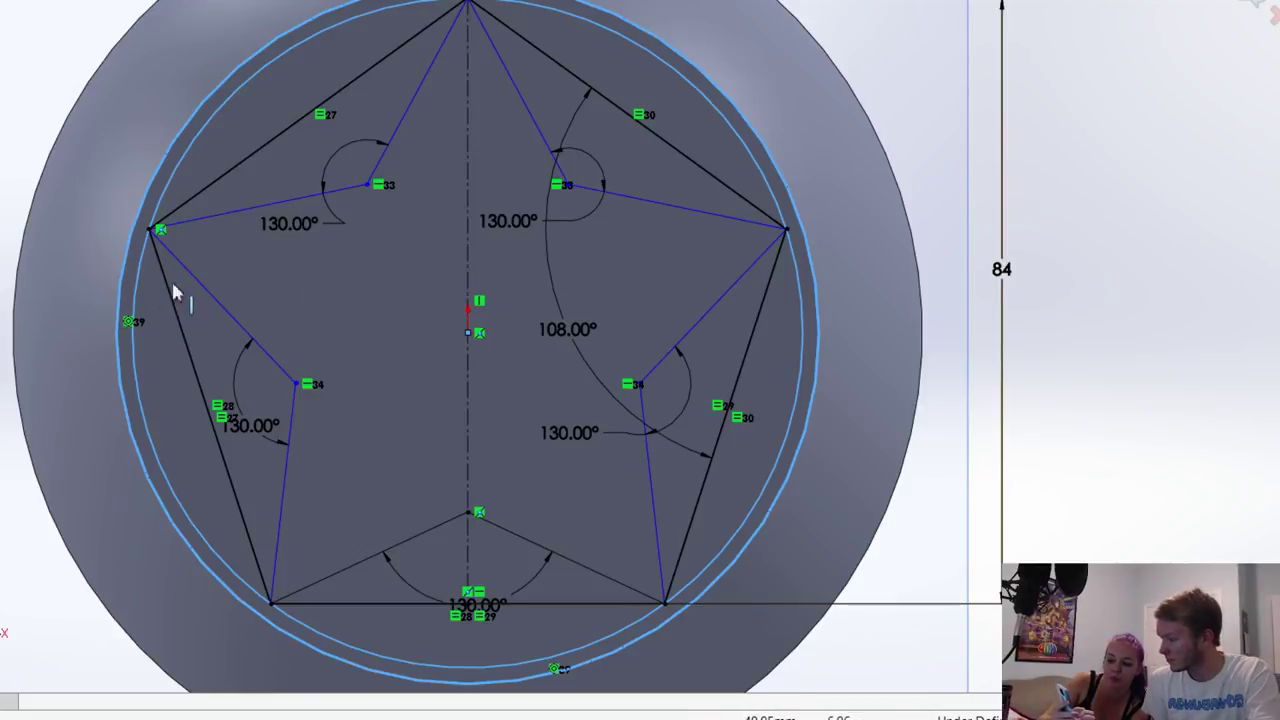
Step: Set the pentagon's height to 70 mm after trying 75 mm
click(1002, 274)
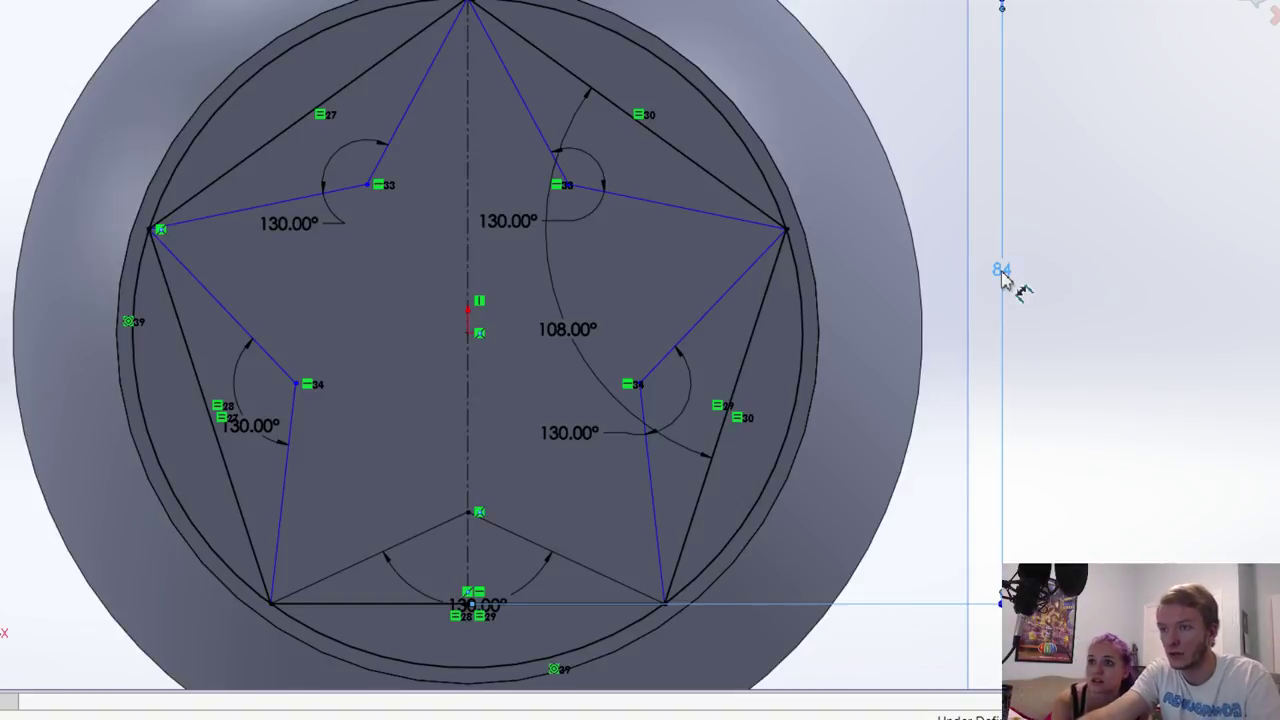
key(Return)
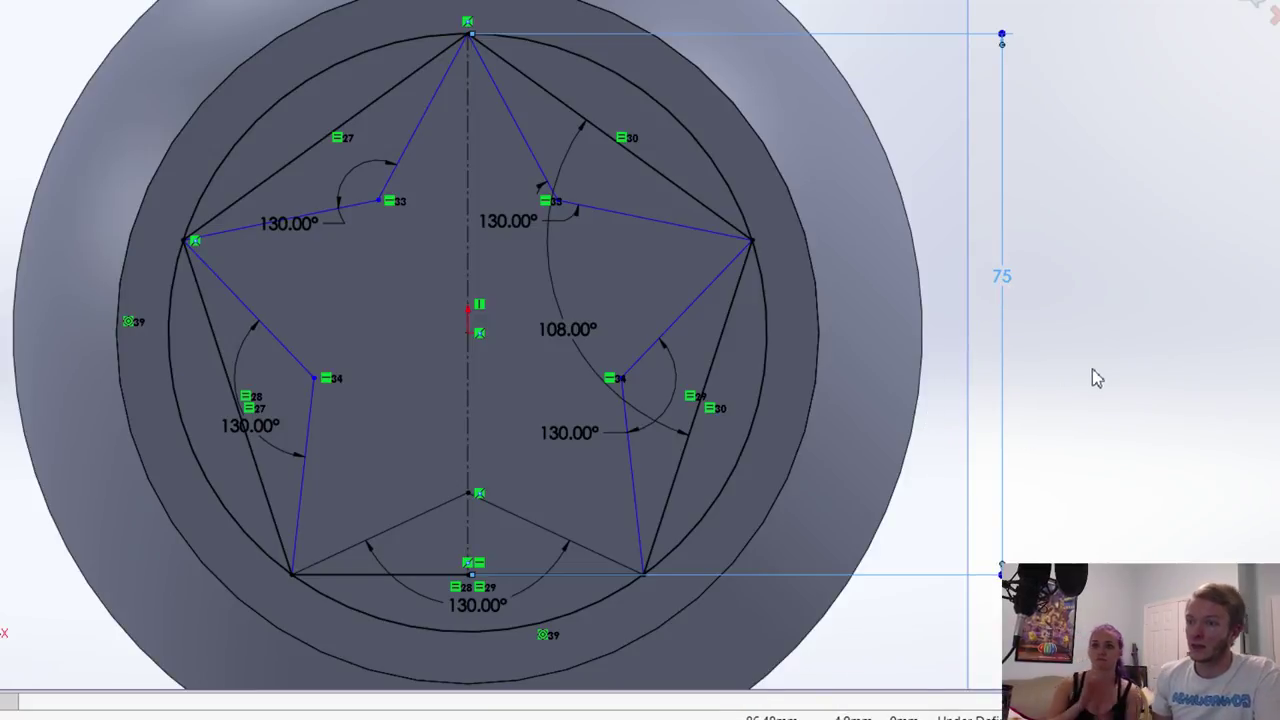
key(Return)
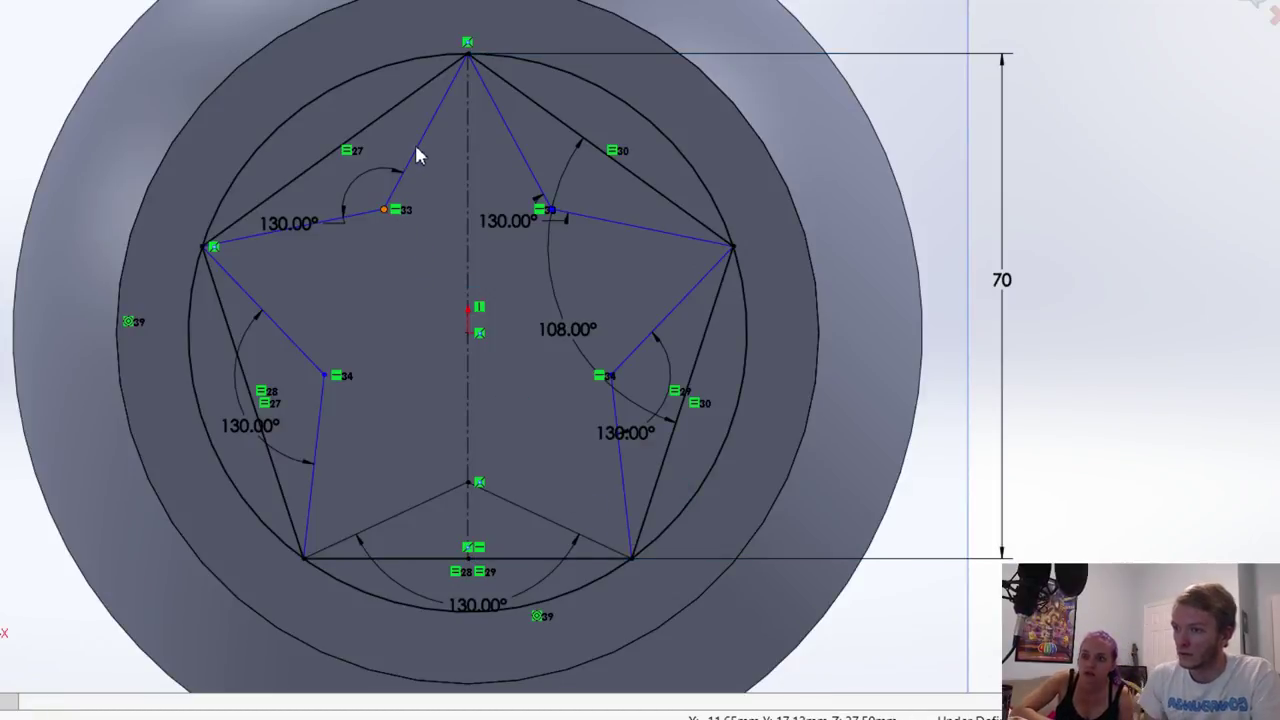
Step: Try to make all ten lines of the star equal in length
click(521, 148)
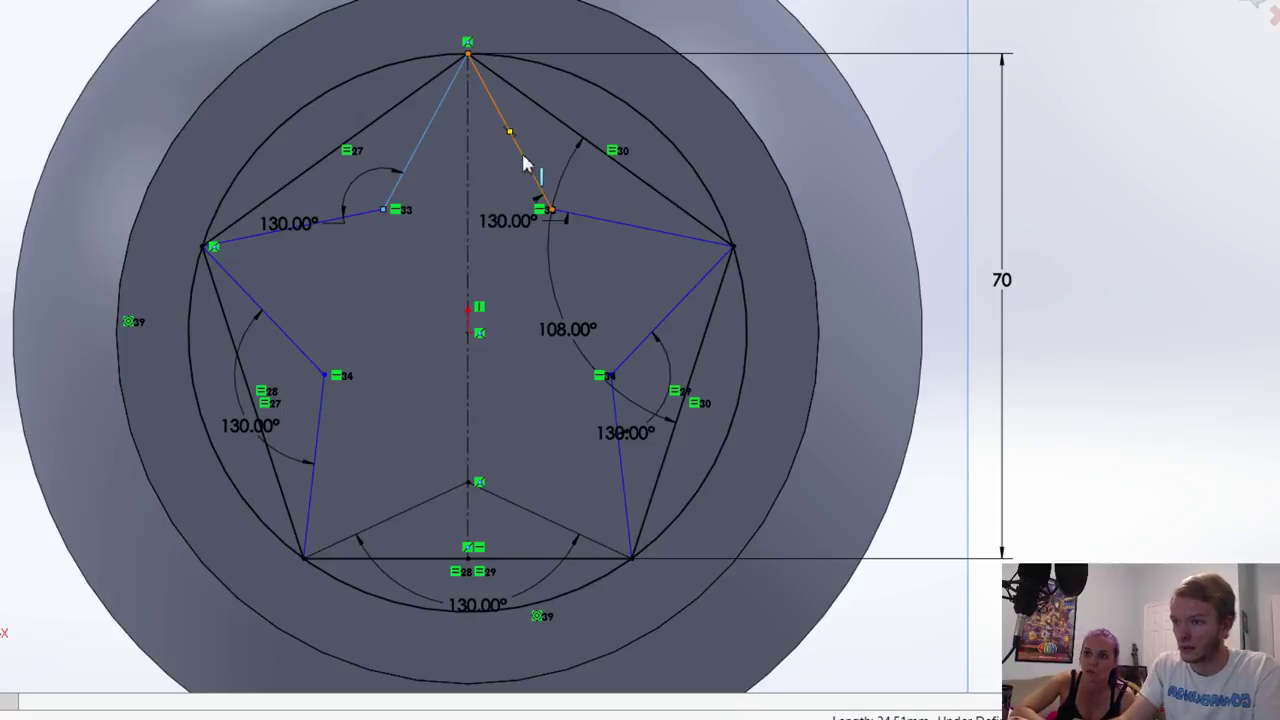
ctrl+click(651, 346)
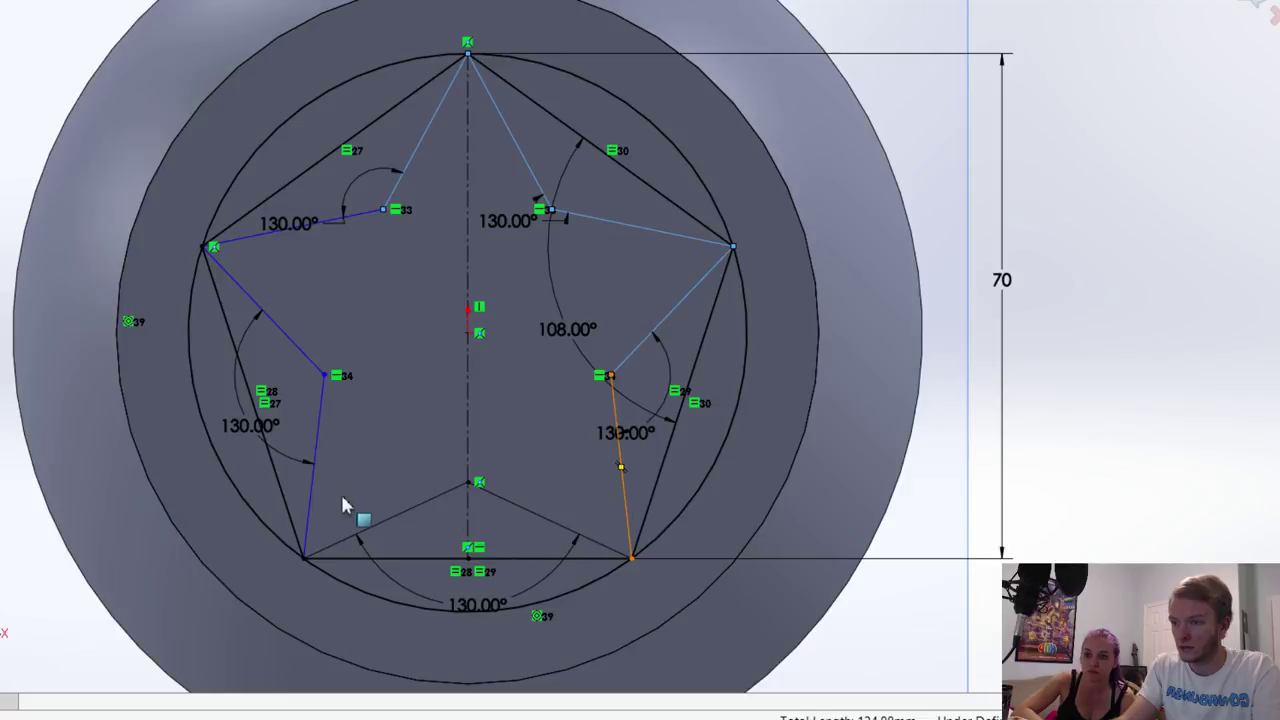
ctrl+click(527, 512)
ctrl+click(440, 497)
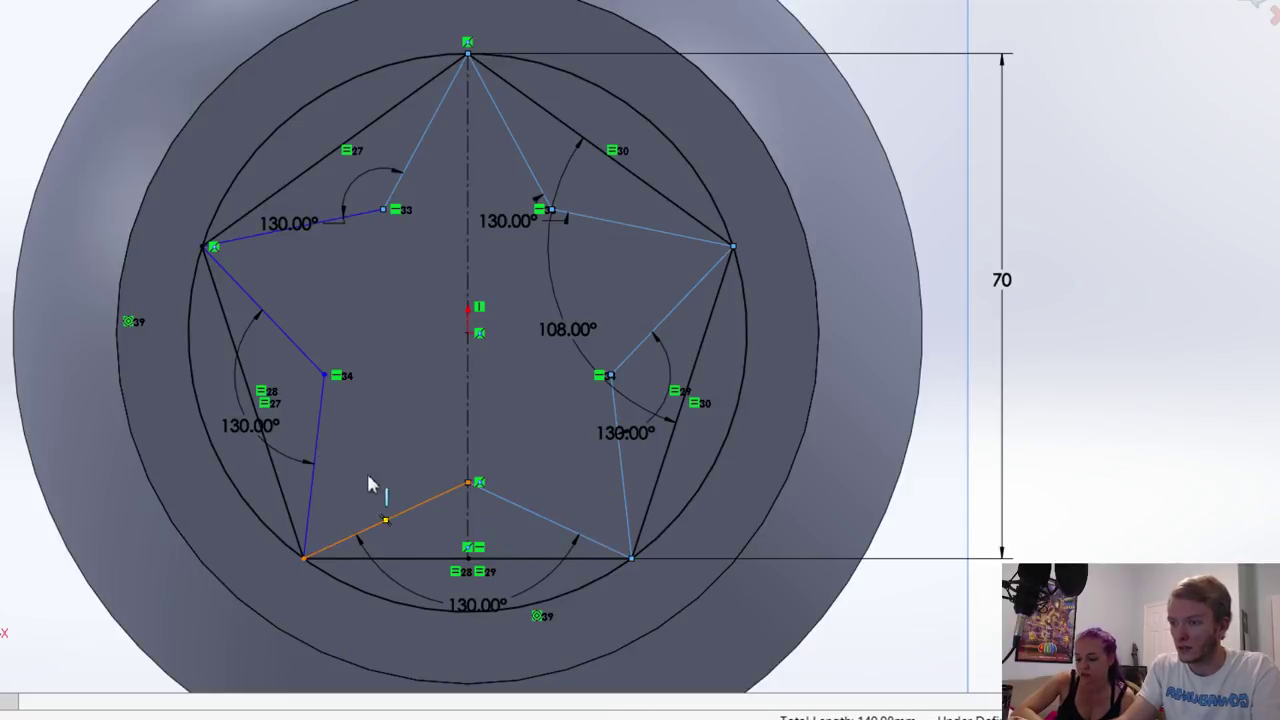
ctrl+click(317, 432)
ctrl+click(297, 343)
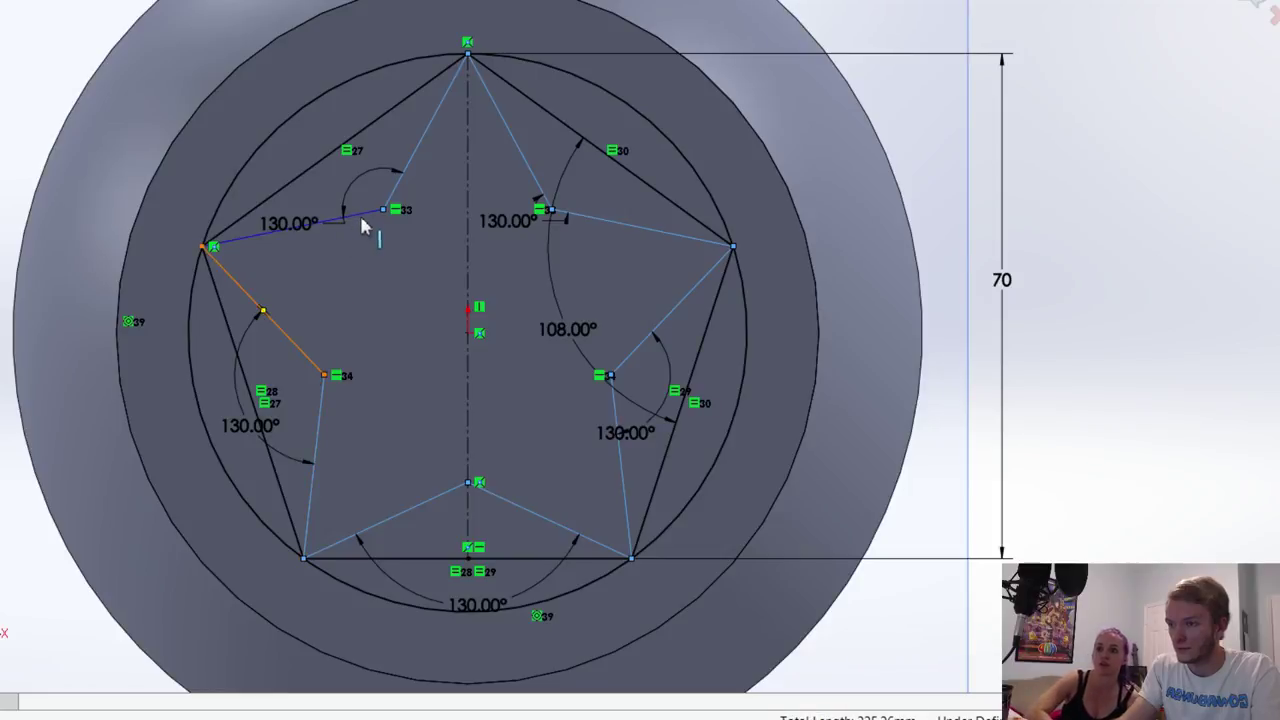
ctrl+click(365, 226)
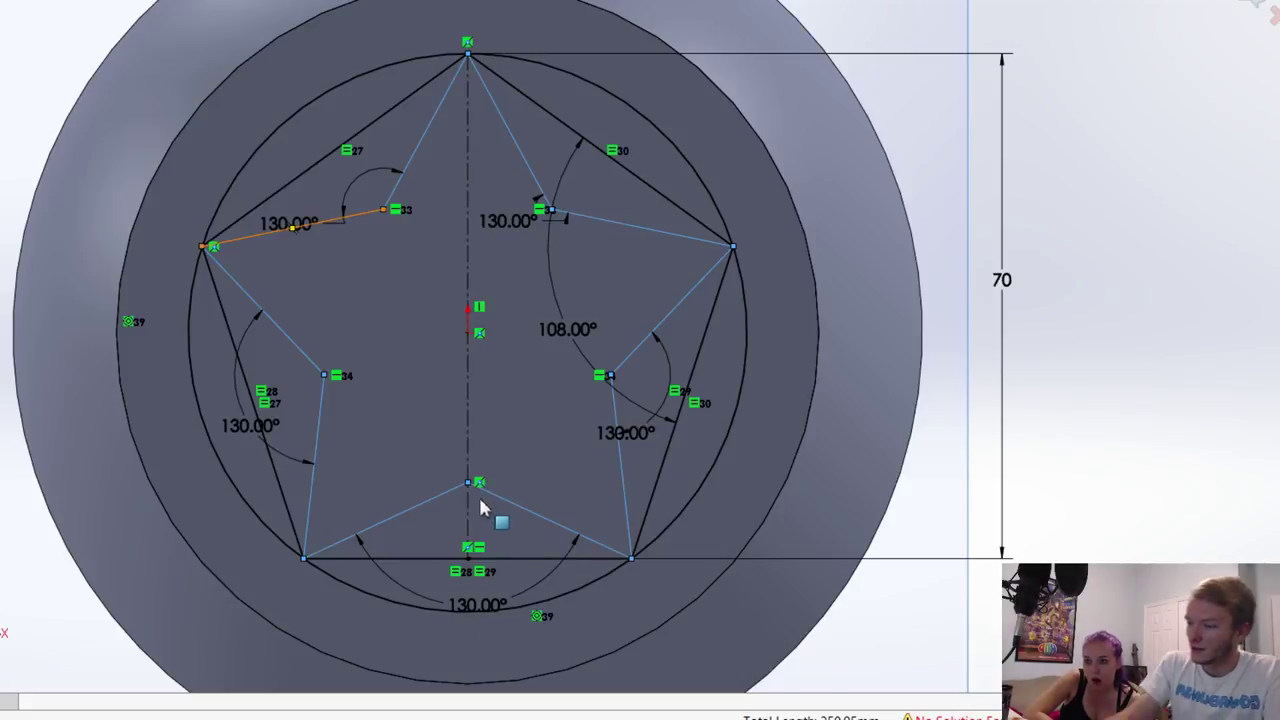
click(1121, 364)
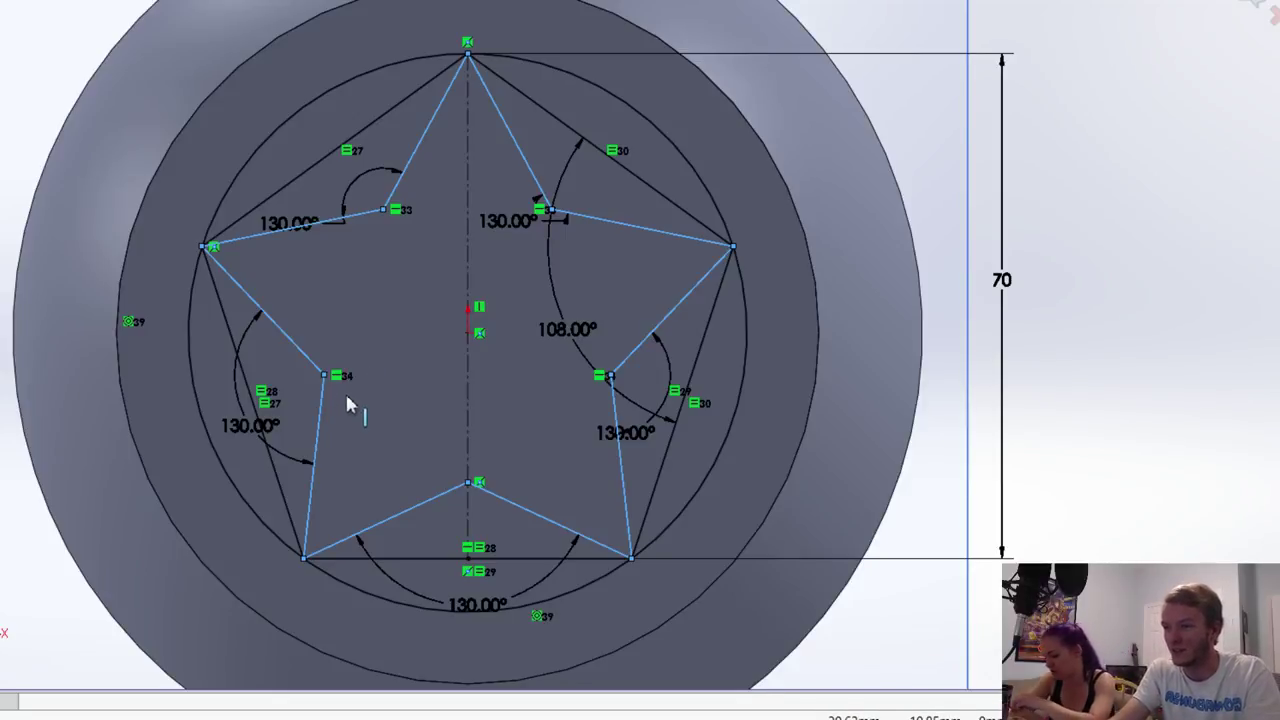
Step: Make the lower-left notch's two lines equal in length, and likewise the upper-right notch's two lines
scroll(349, 406, up, 3)
click(305, 307)
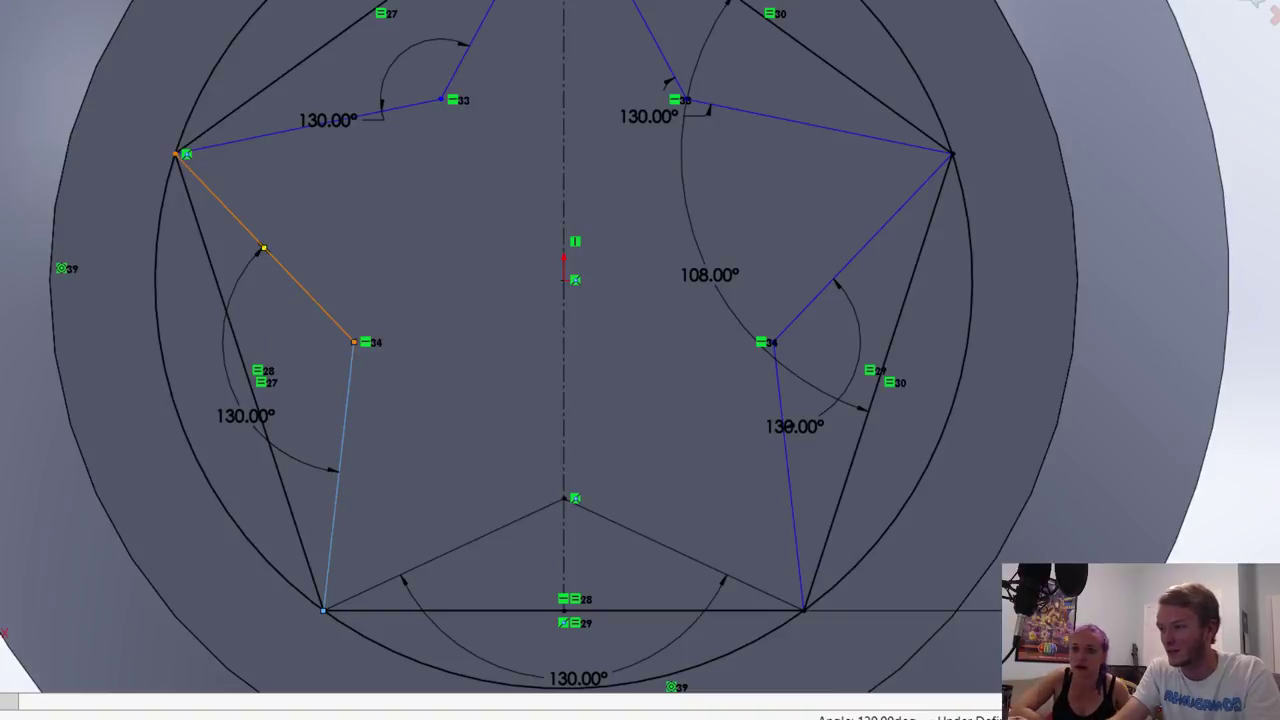
click(808, 133)
click(653, 46)
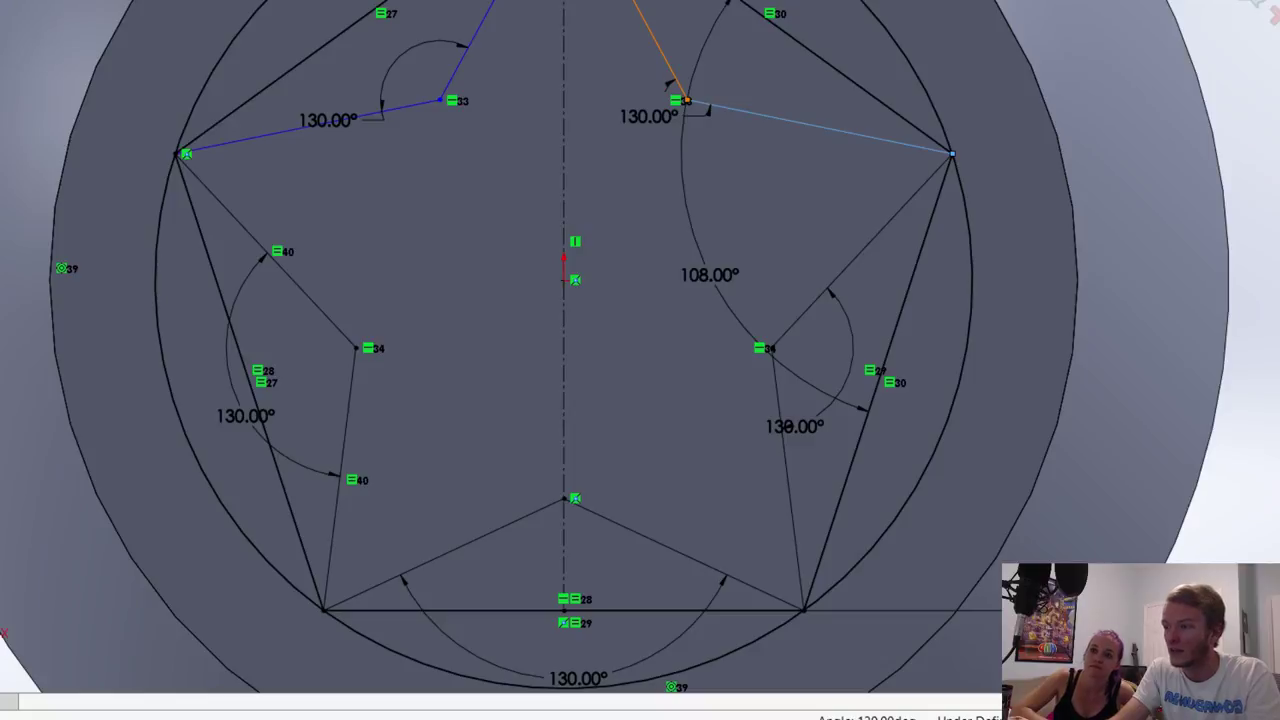
click(1266, 256)
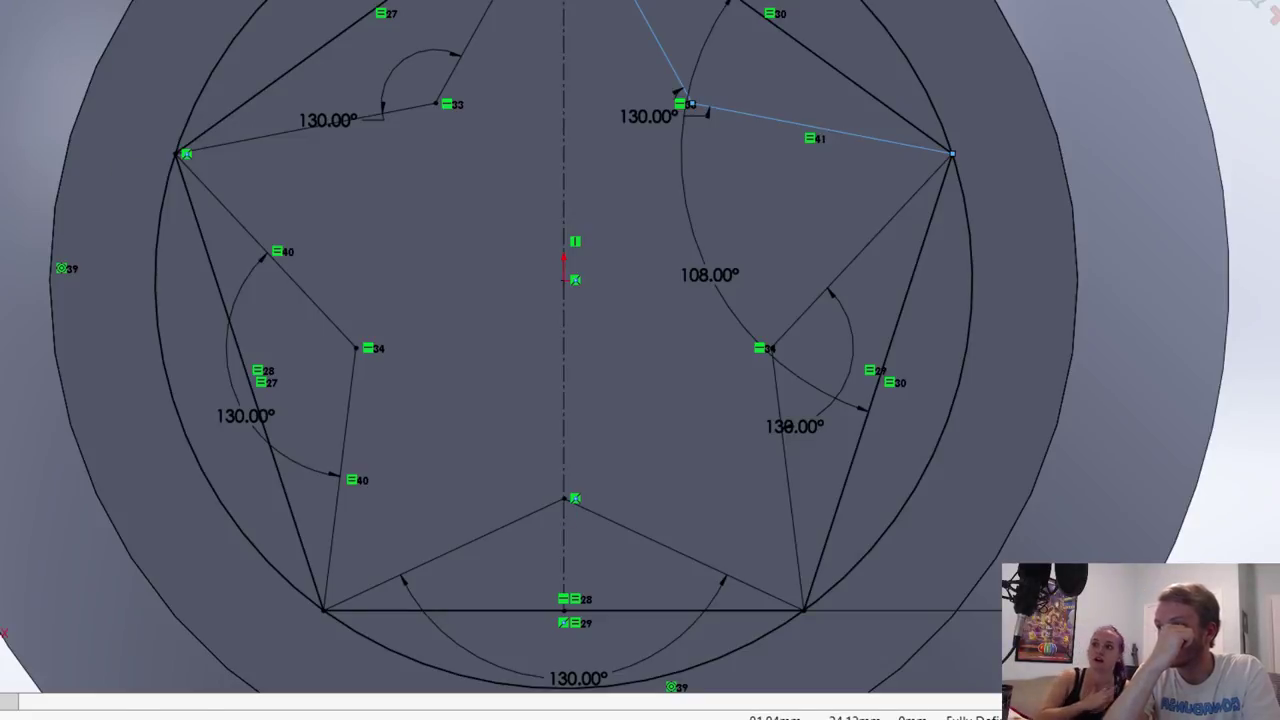
Step: Extrude both halves of the five-pointed star outward from the flat face as a boss with inward draft
scroll(524, 267, up, 2)
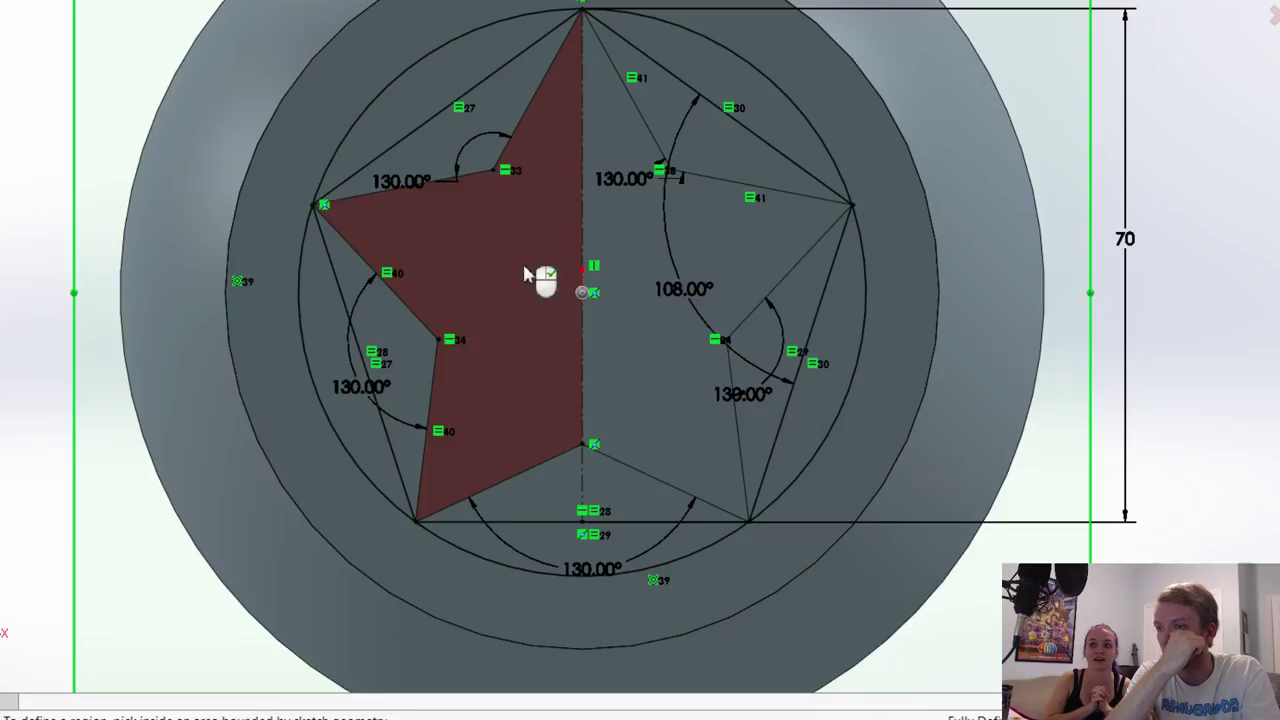
click(672, 330)
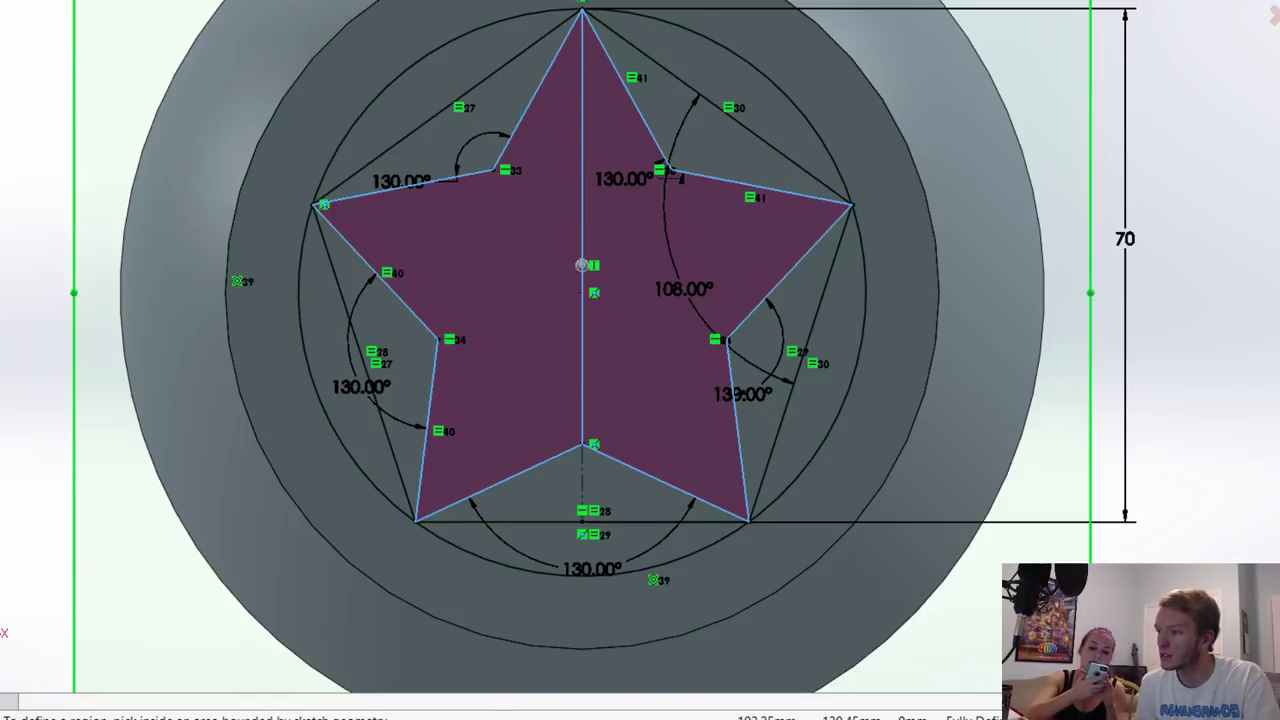
key(ctrl+shift+z)
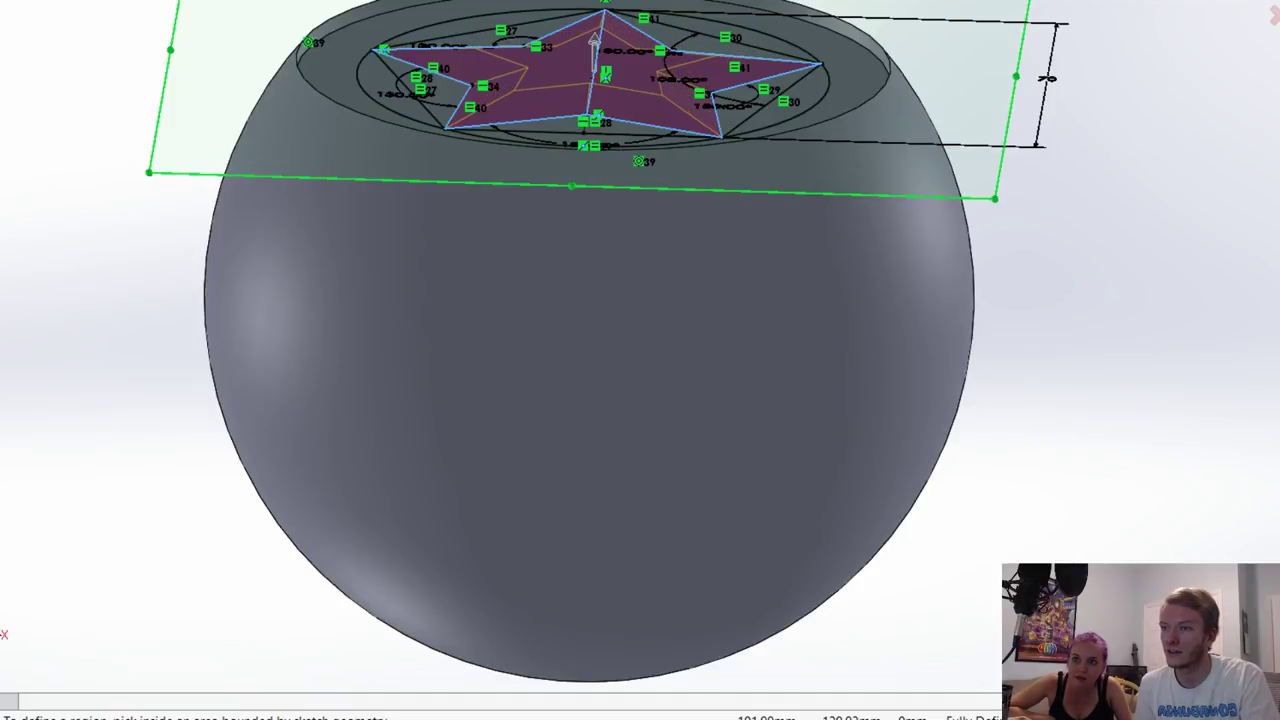
middle_drag(1056, 383, 1057, 448)
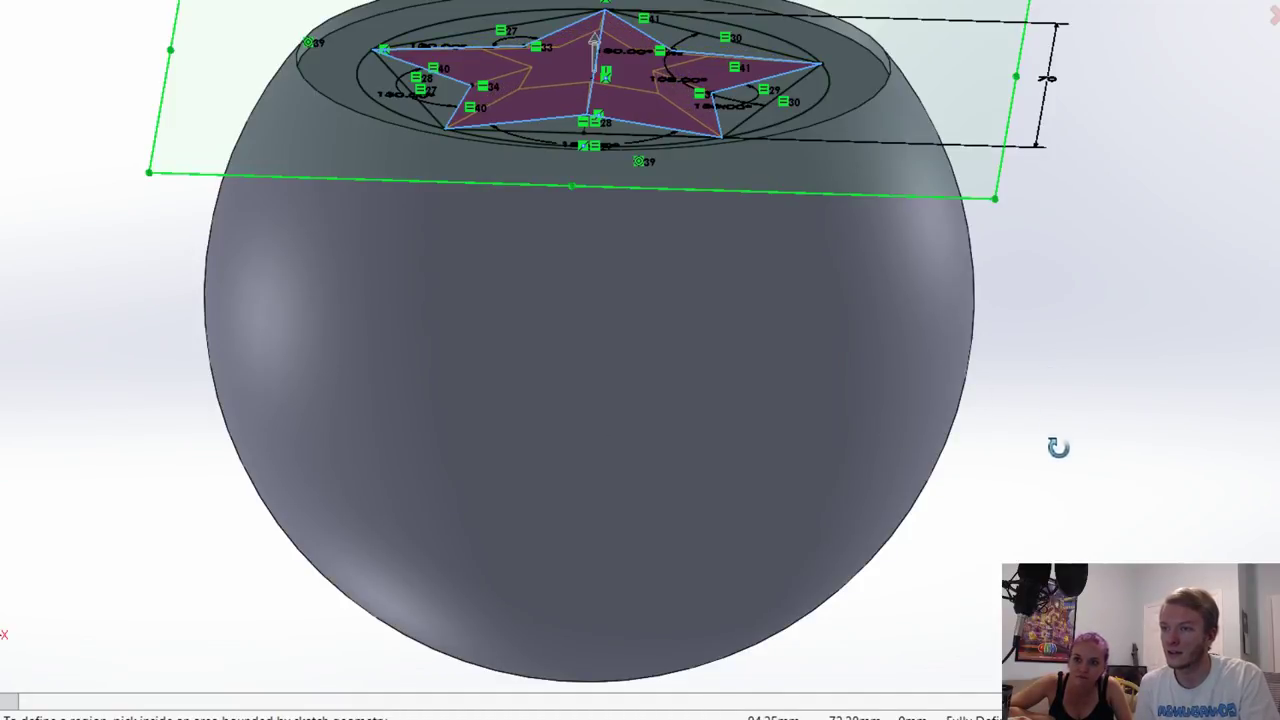
click(593, 95)
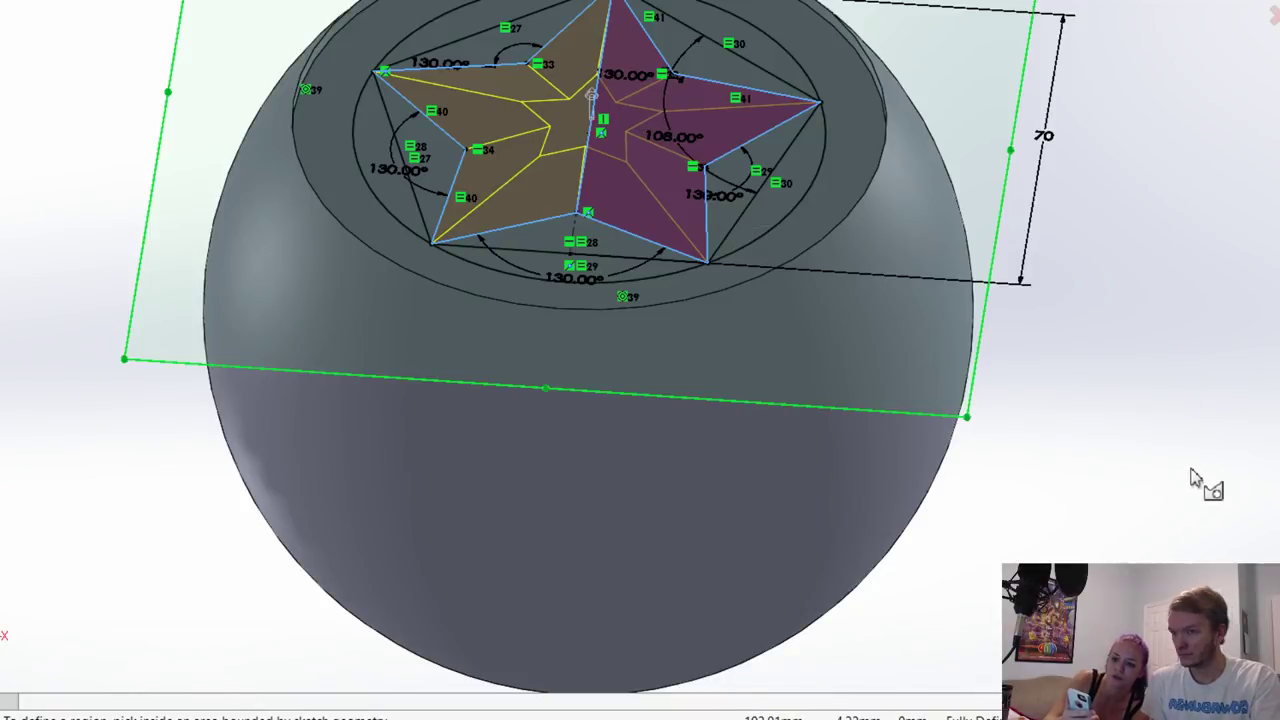
click(1243, 3)
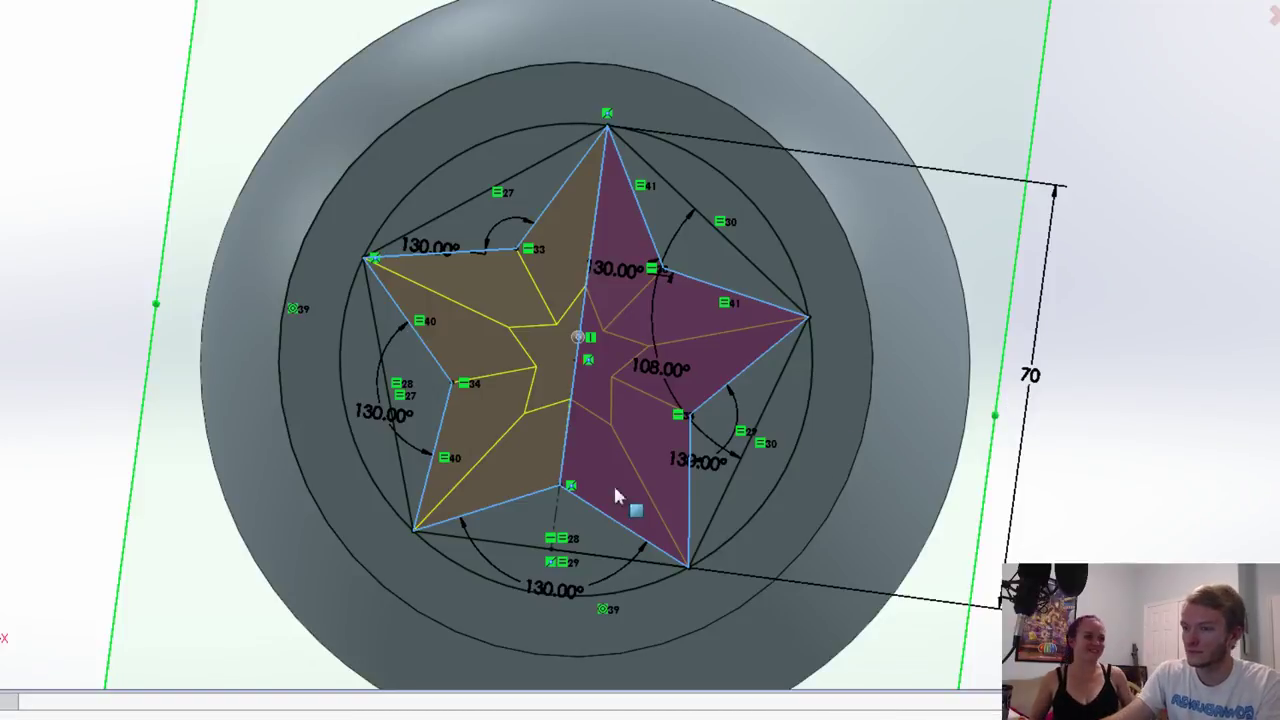
key(Return)
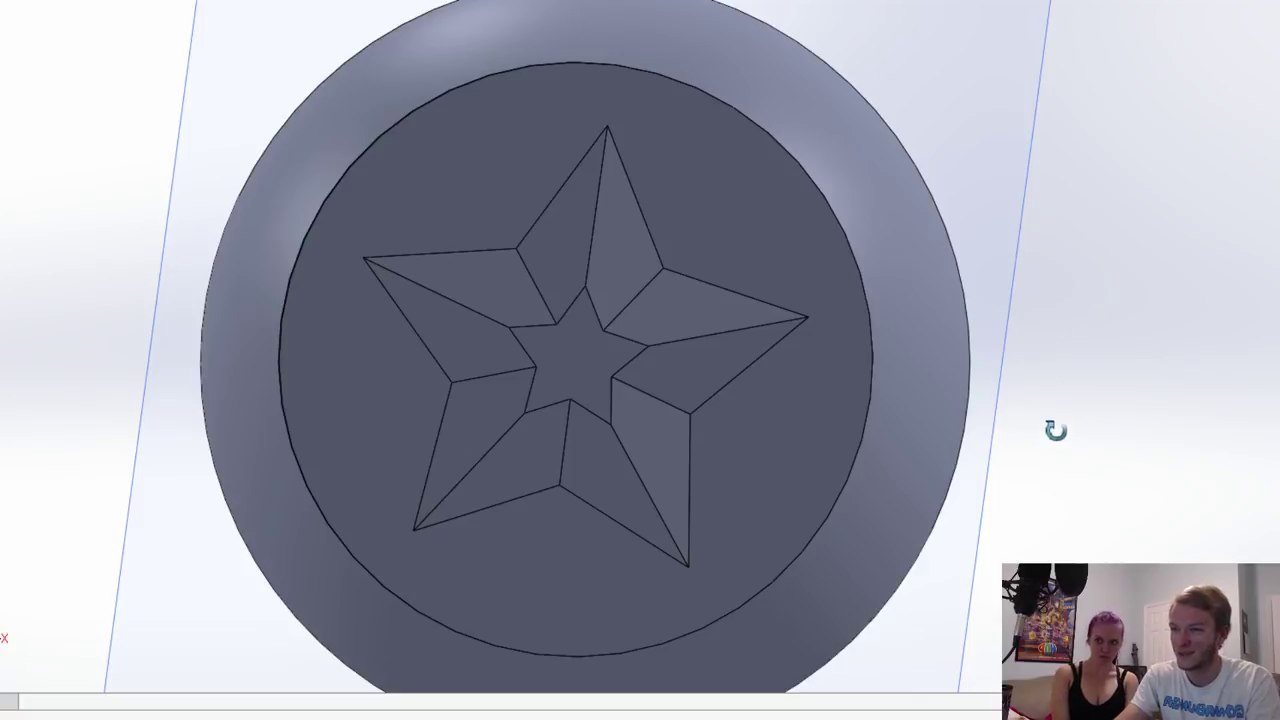
middle_drag(1125, 319, 1151, 366)
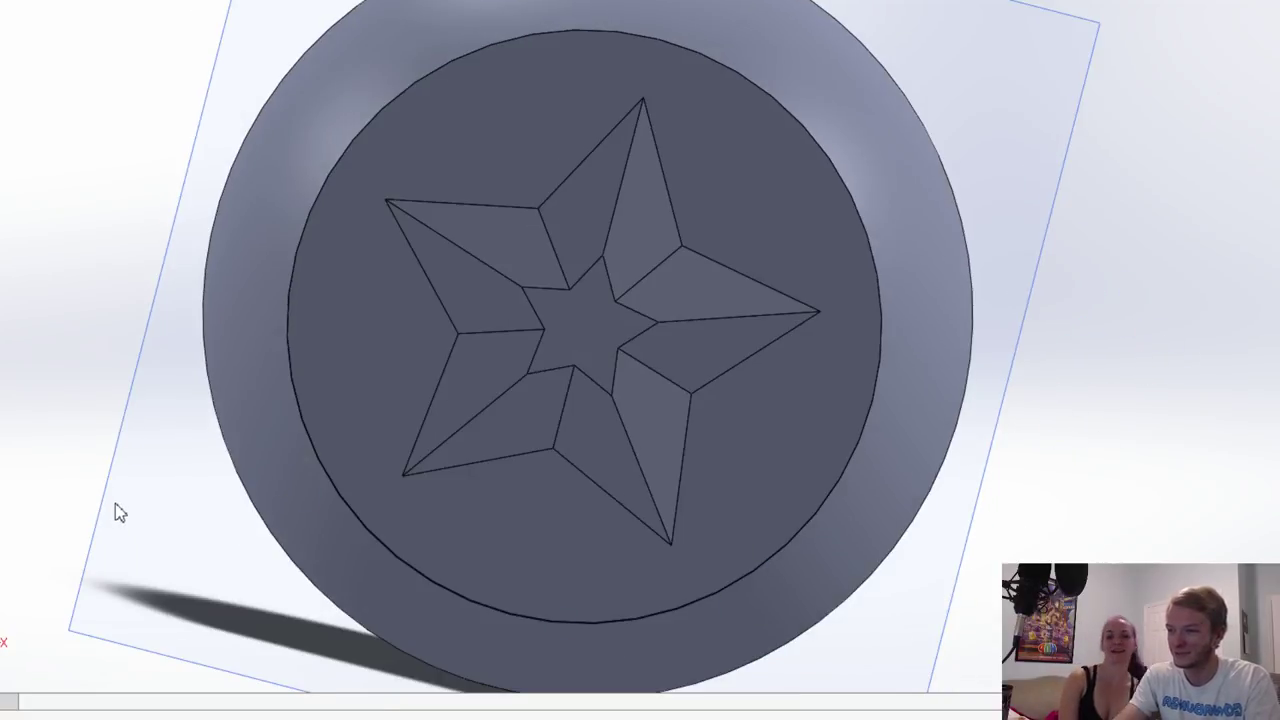
middle_drag(115, 512, 177, 594)
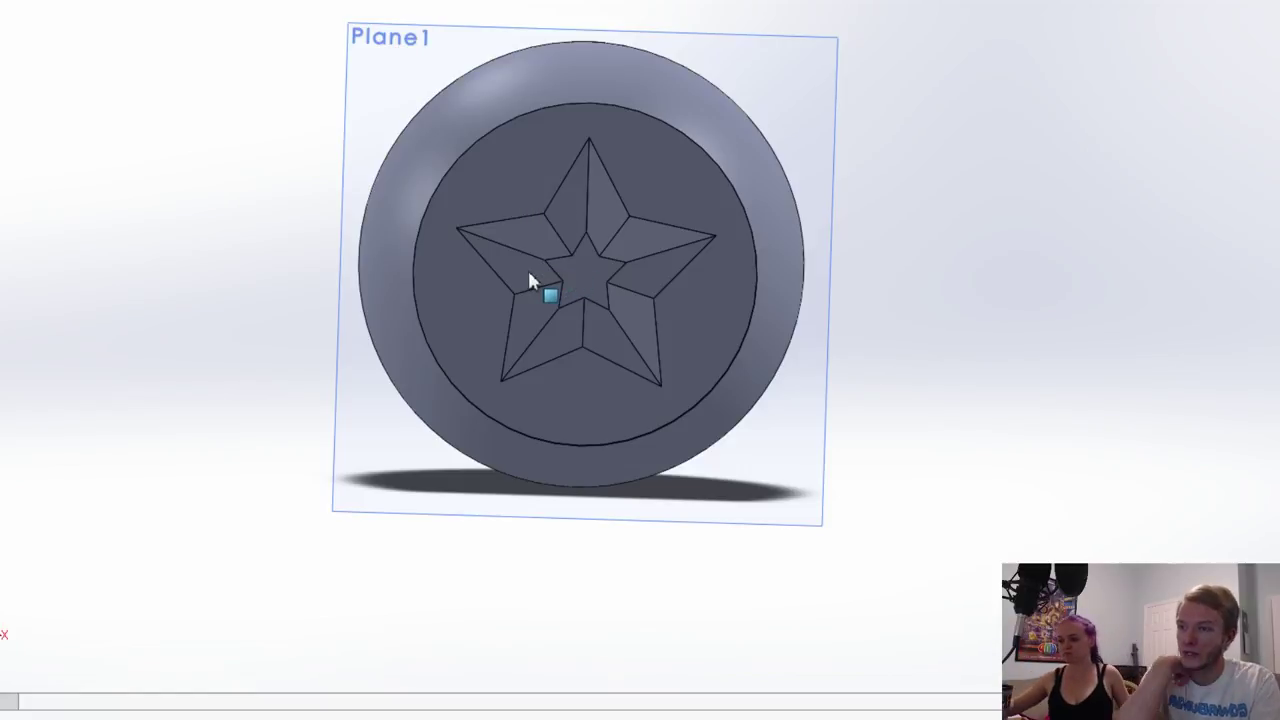
scroll(554, 223, down, 4)
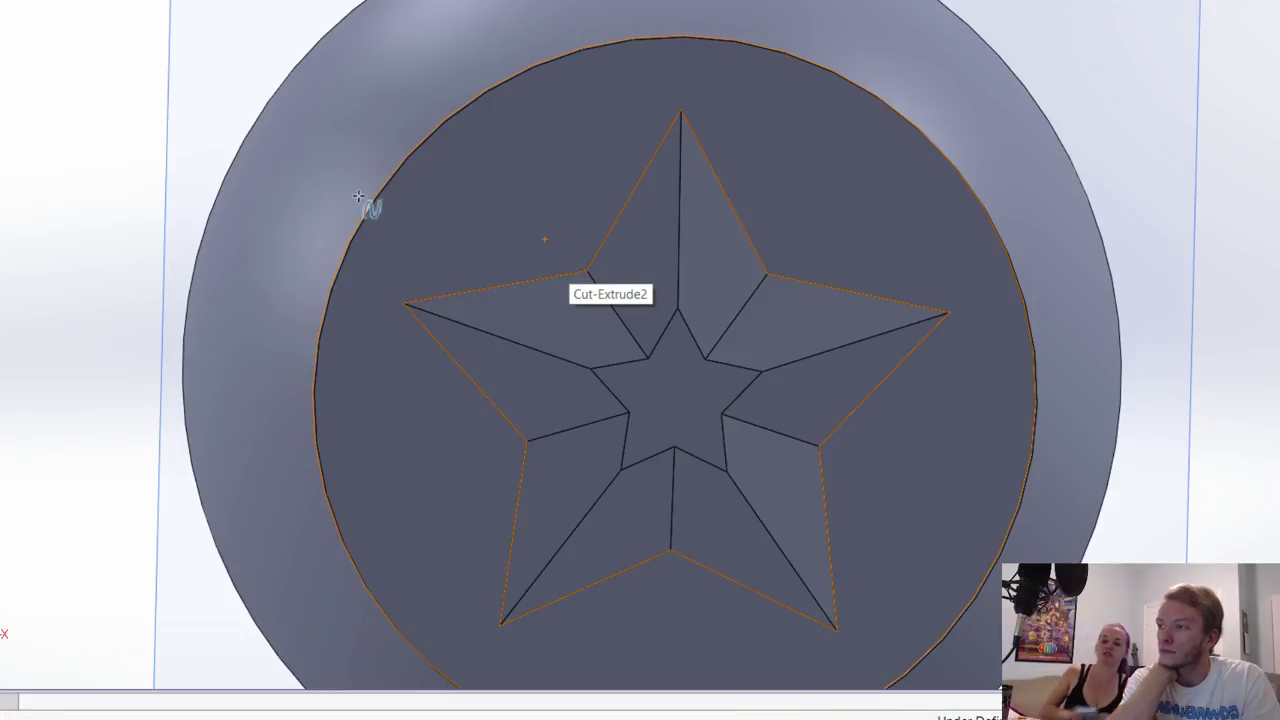
click(565, 252)
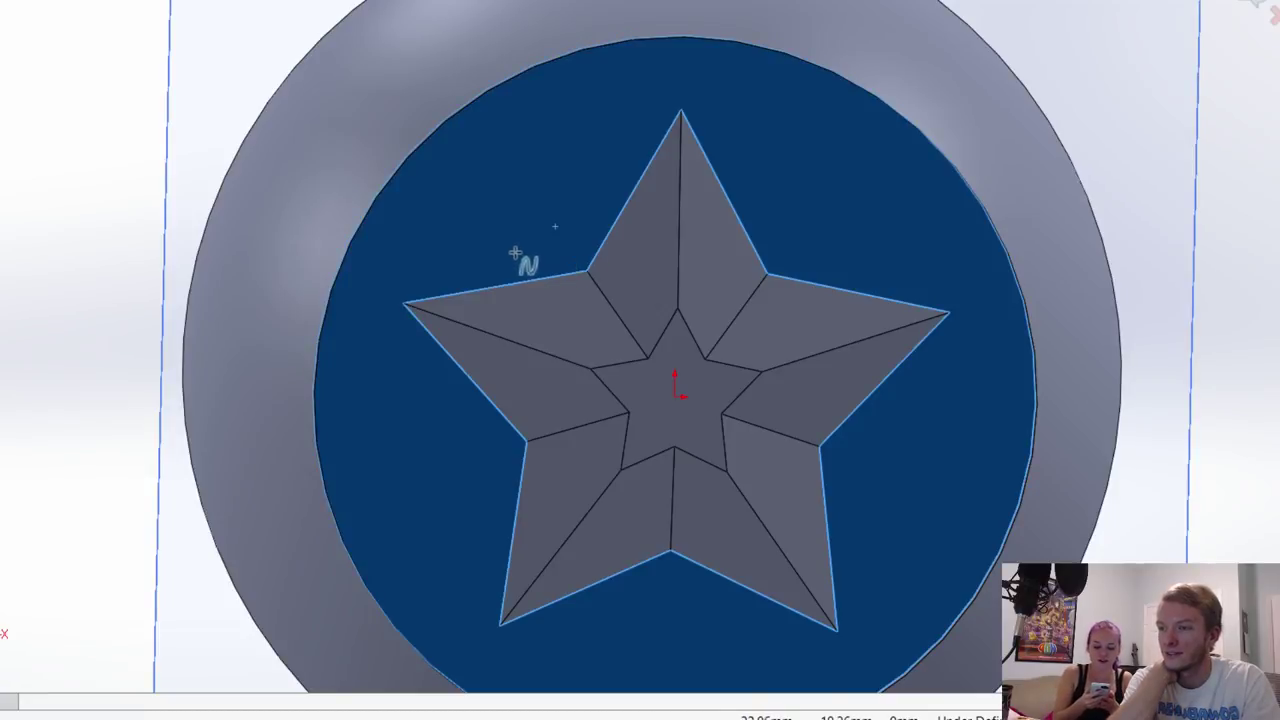
click(521, 254)
click(506, 238)
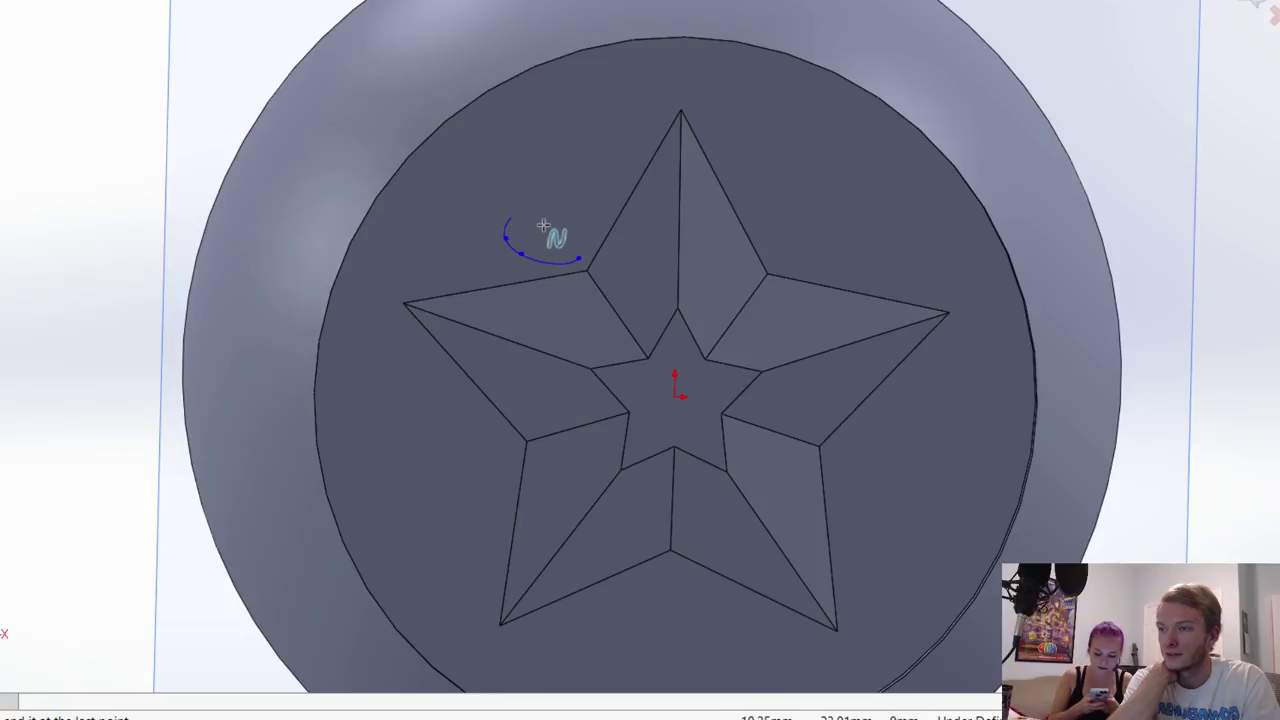
click(512, 215)
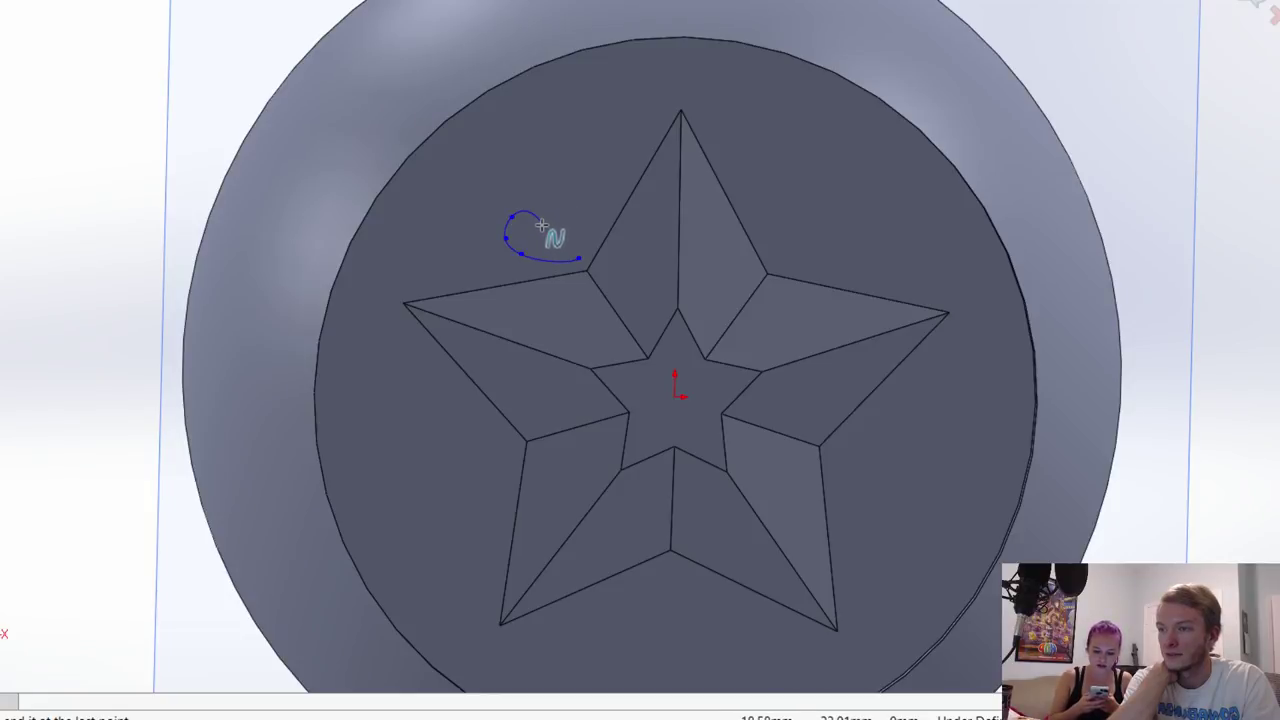
double_click(542, 224)
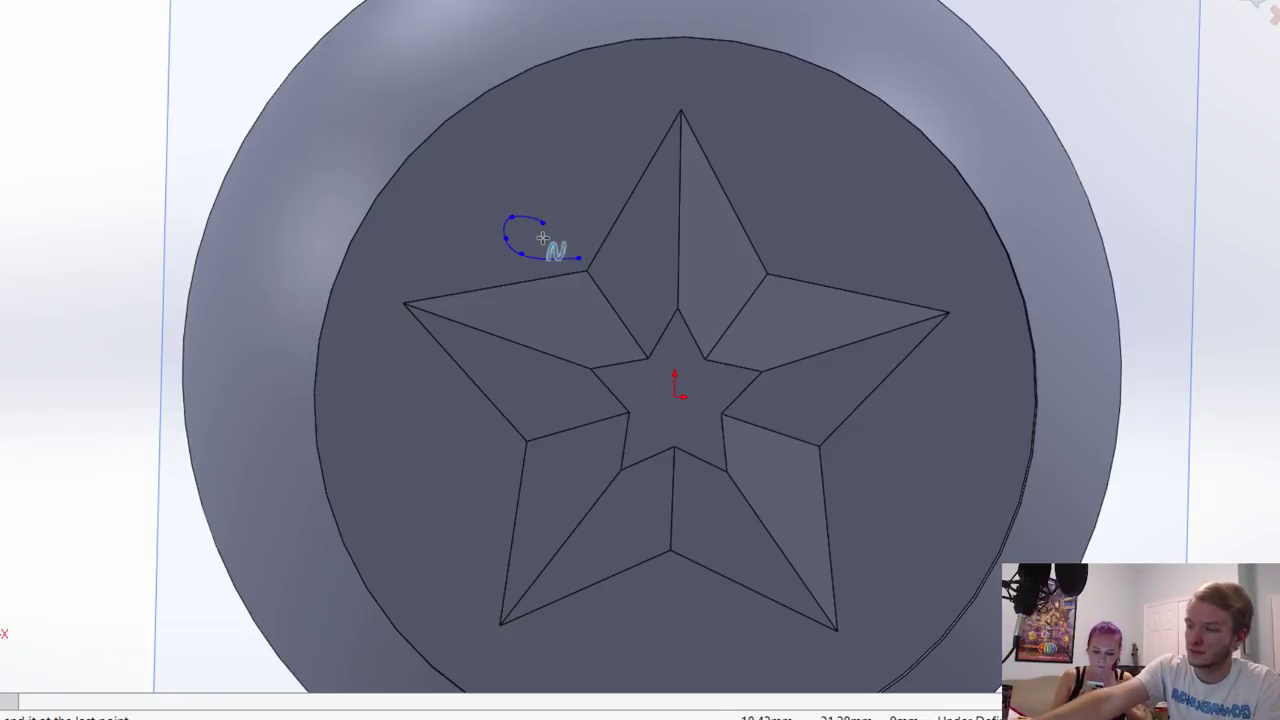
key(Escape)
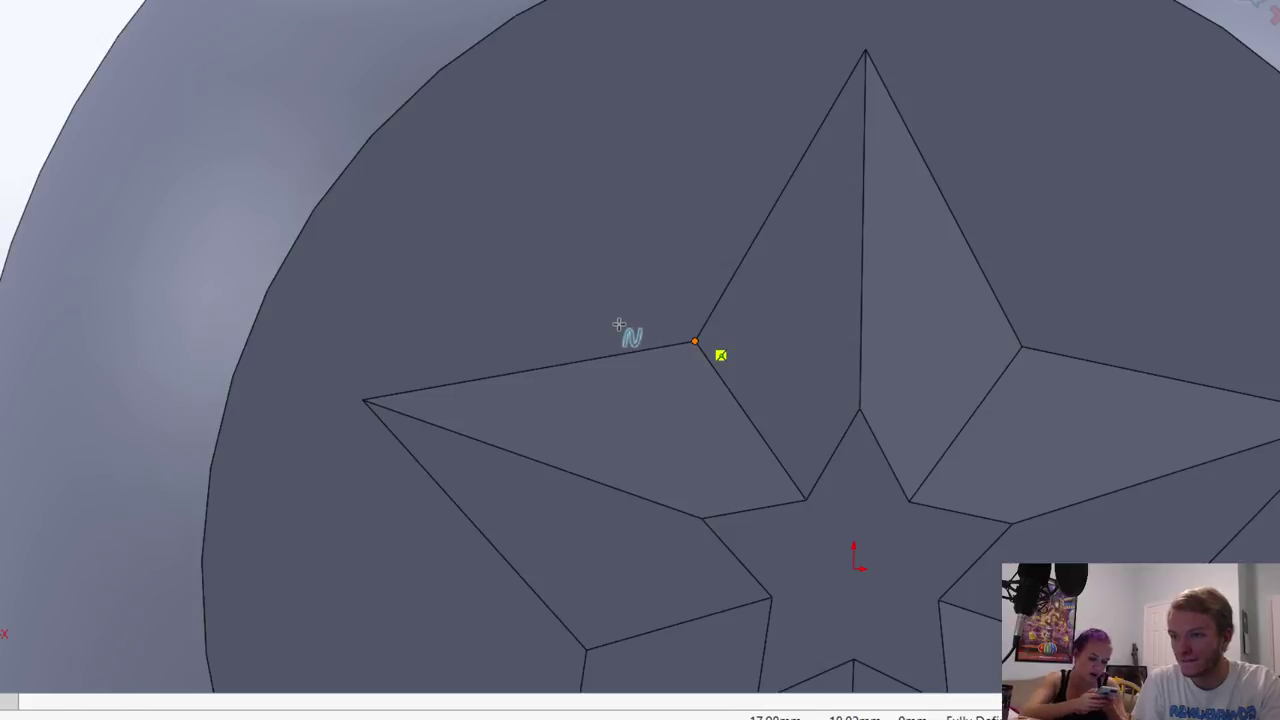
Step: On the flat face, sketch a curled half-heart spline starting at the star's upper-left notch corner
click(695, 341)
click(597, 300)
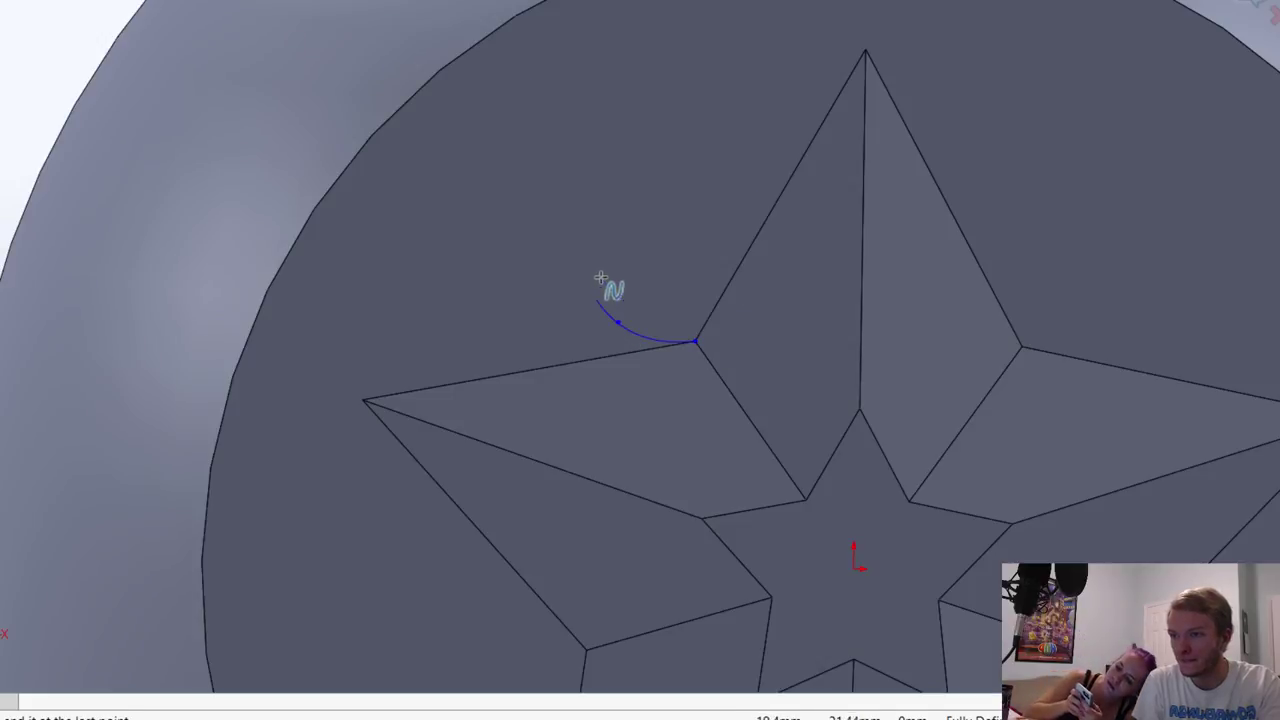
double_click(606, 272)
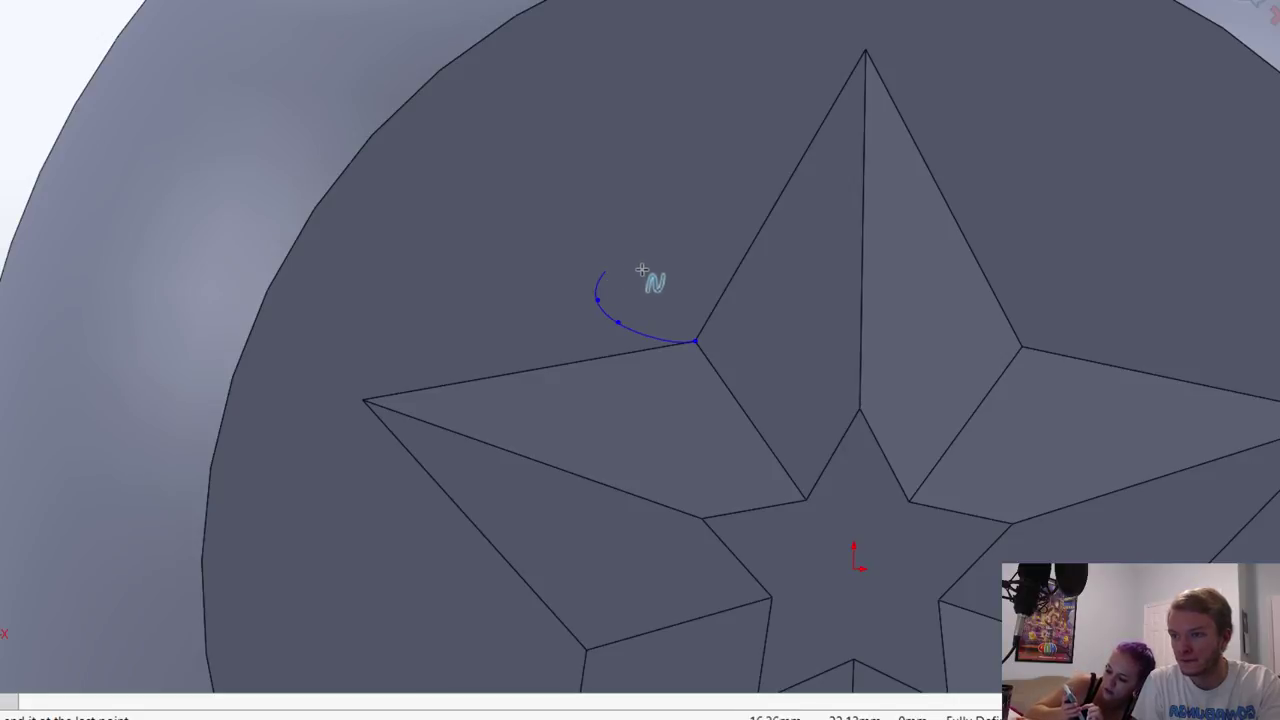
click(633, 264)
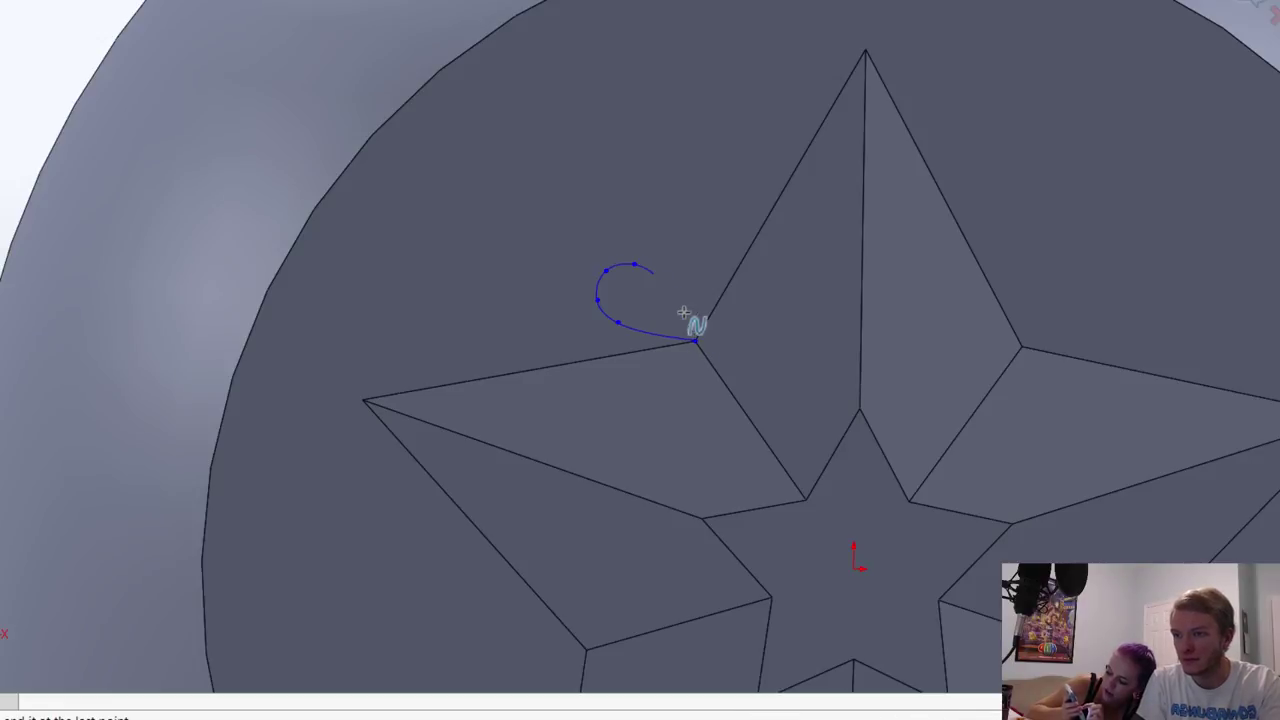
key(Escape)
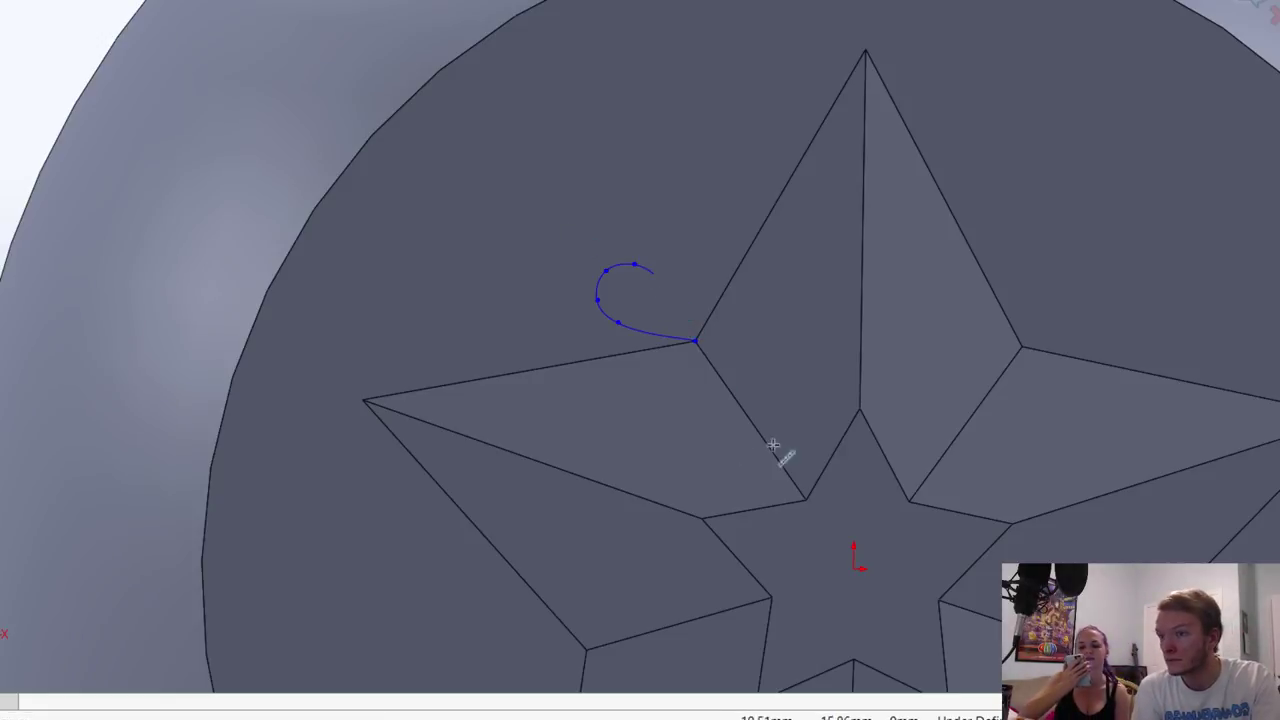
Step: Draw a centerline about 5.9 mm long between the spline's free end and the notch corner, collinear with the star edge running inward from that corner
scroll(683, 360, down, 4)
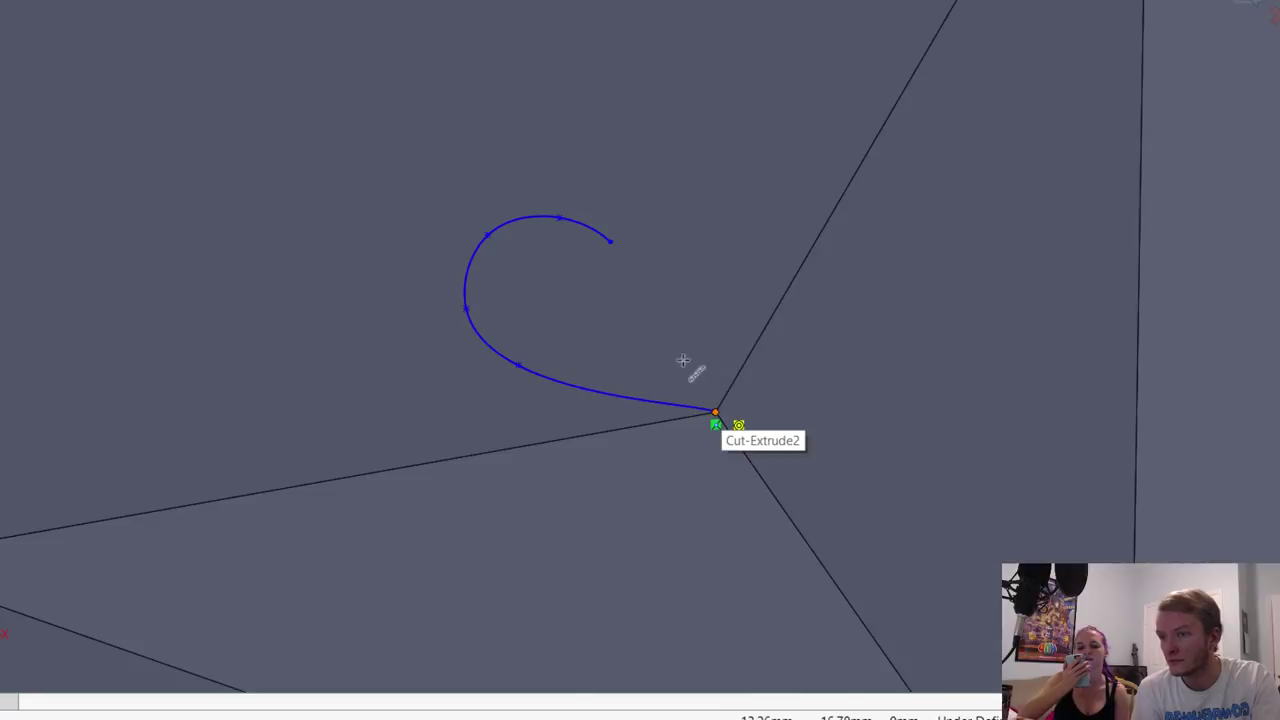
click(610, 242)
key(Escape)
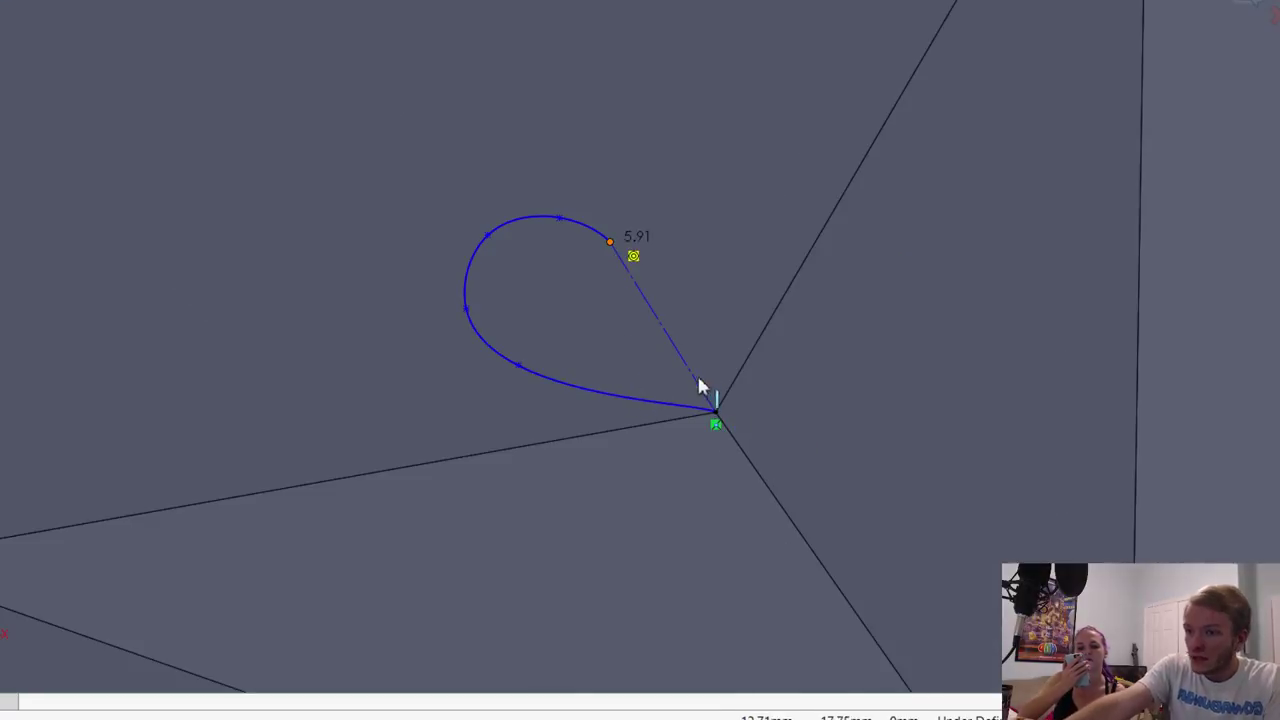
click(686, 363)
ctrl+click(740, 452)
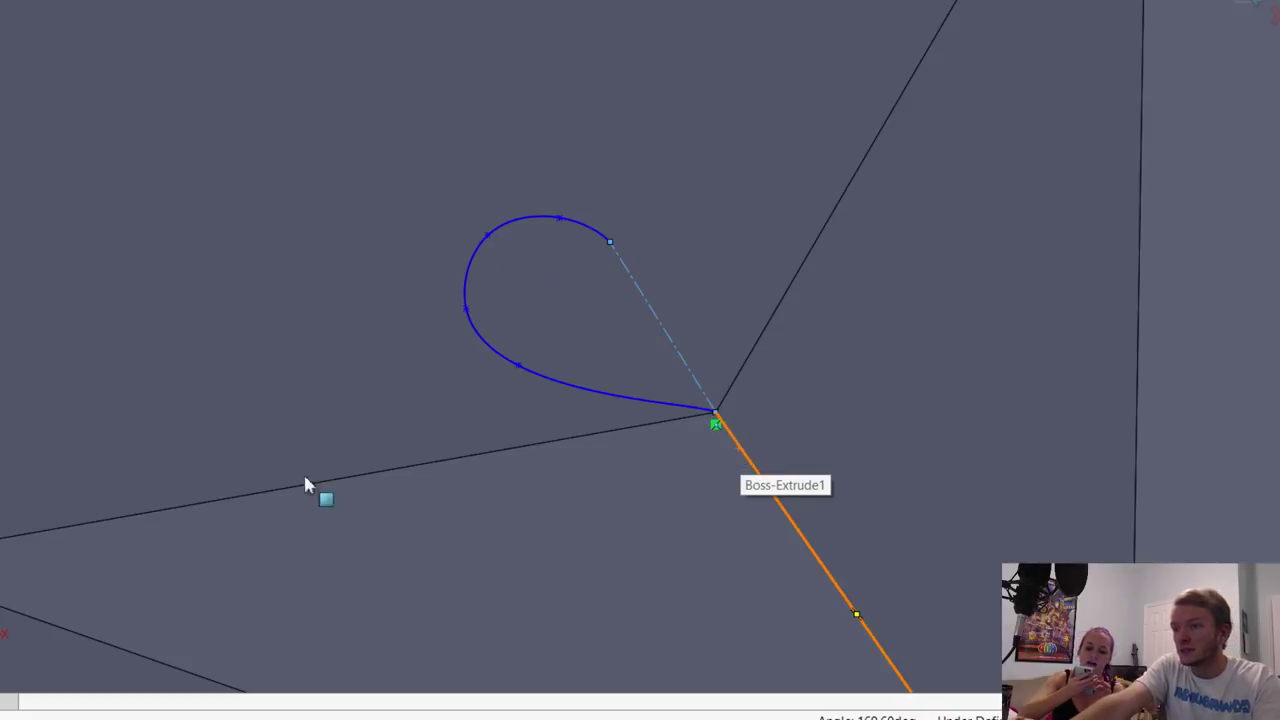
Step: Mirror the half-heart spline about the centerline, and reposition the upper-left lobe's spline points and the cleft point to refine the heart
click(548, 216)
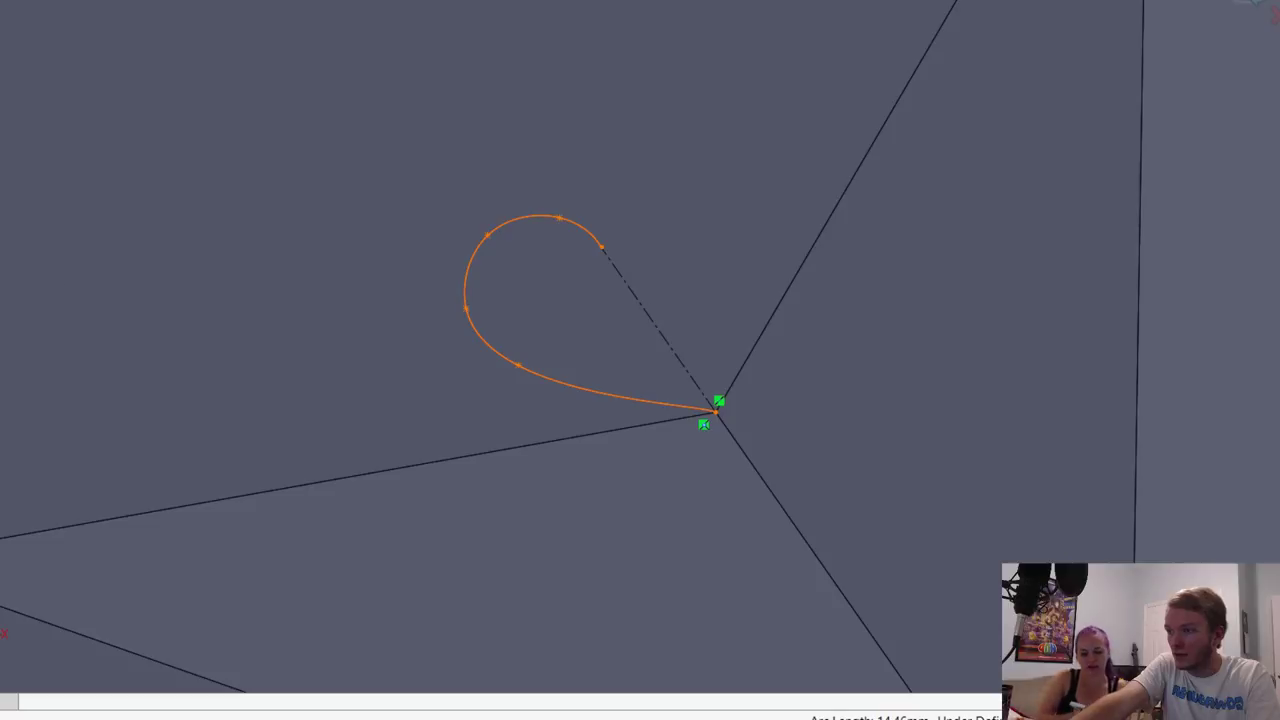
ctrl+click(623, 280)
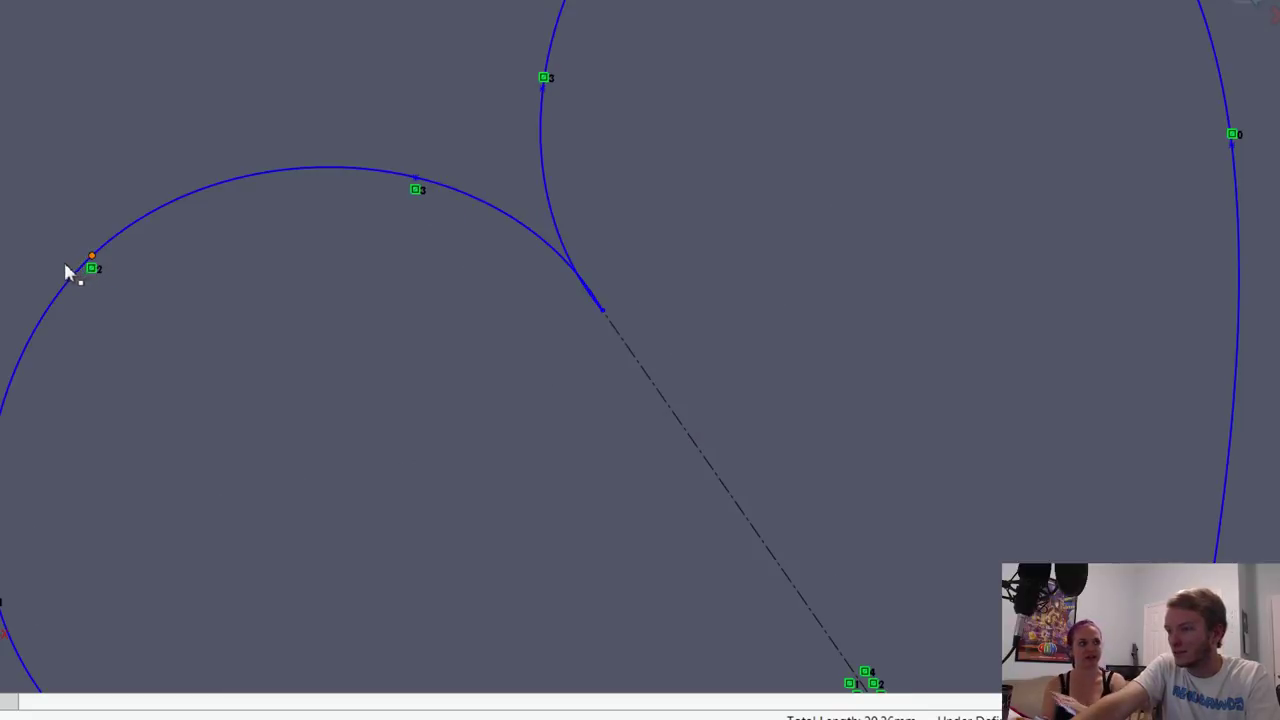
click(416, 180)
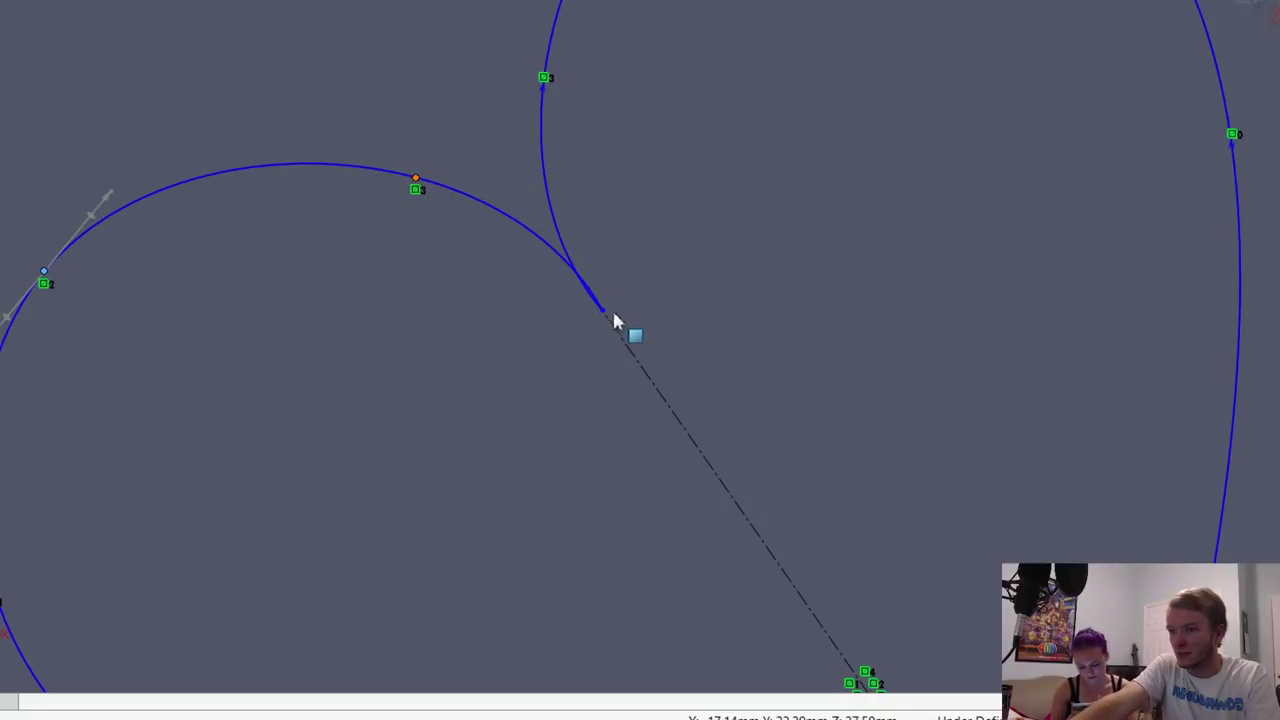
key(ctrl+z)
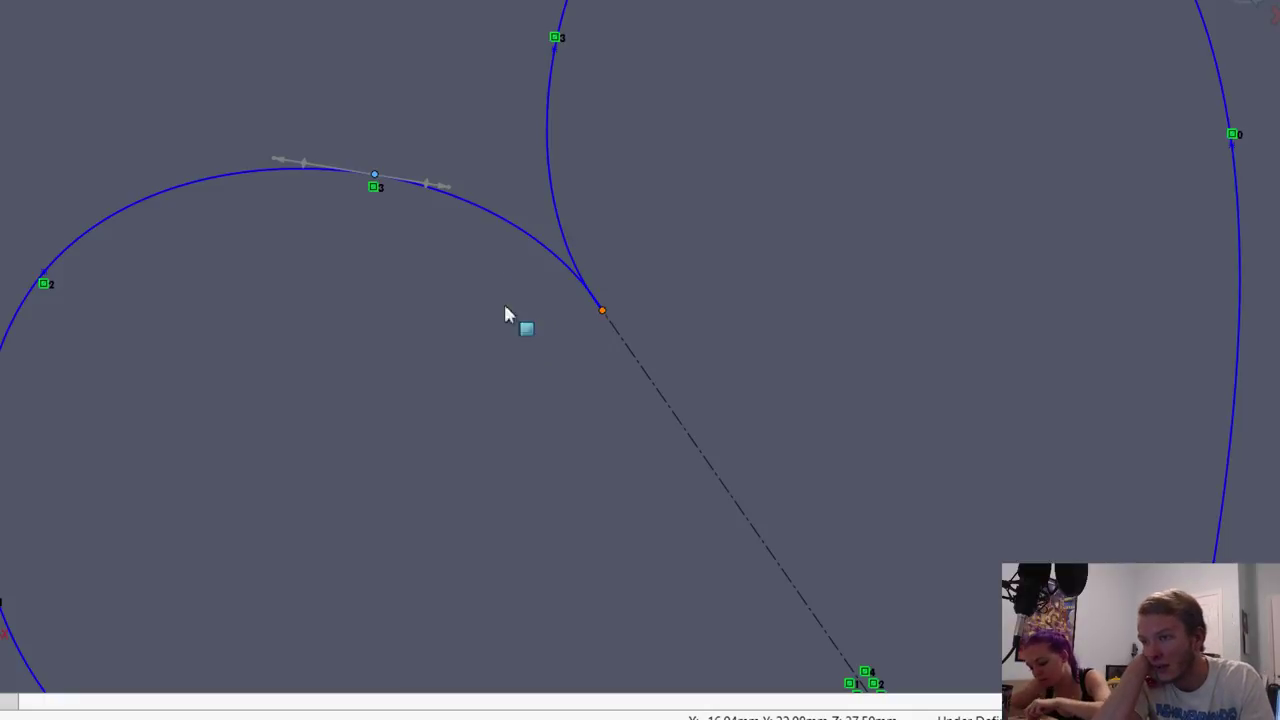
key(f)
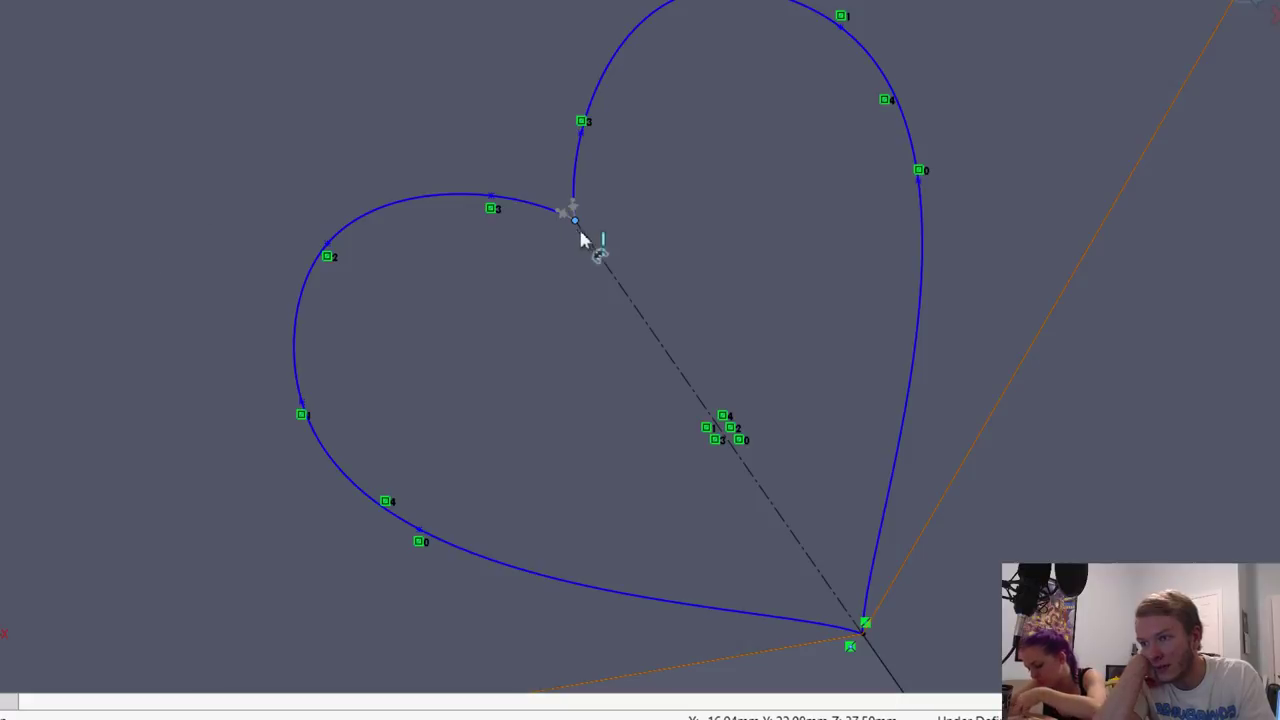
Step: Dimension the distance between the heart's cleft point and its tip at the notch corner as 7 mm
ctrl+click(863, 634)
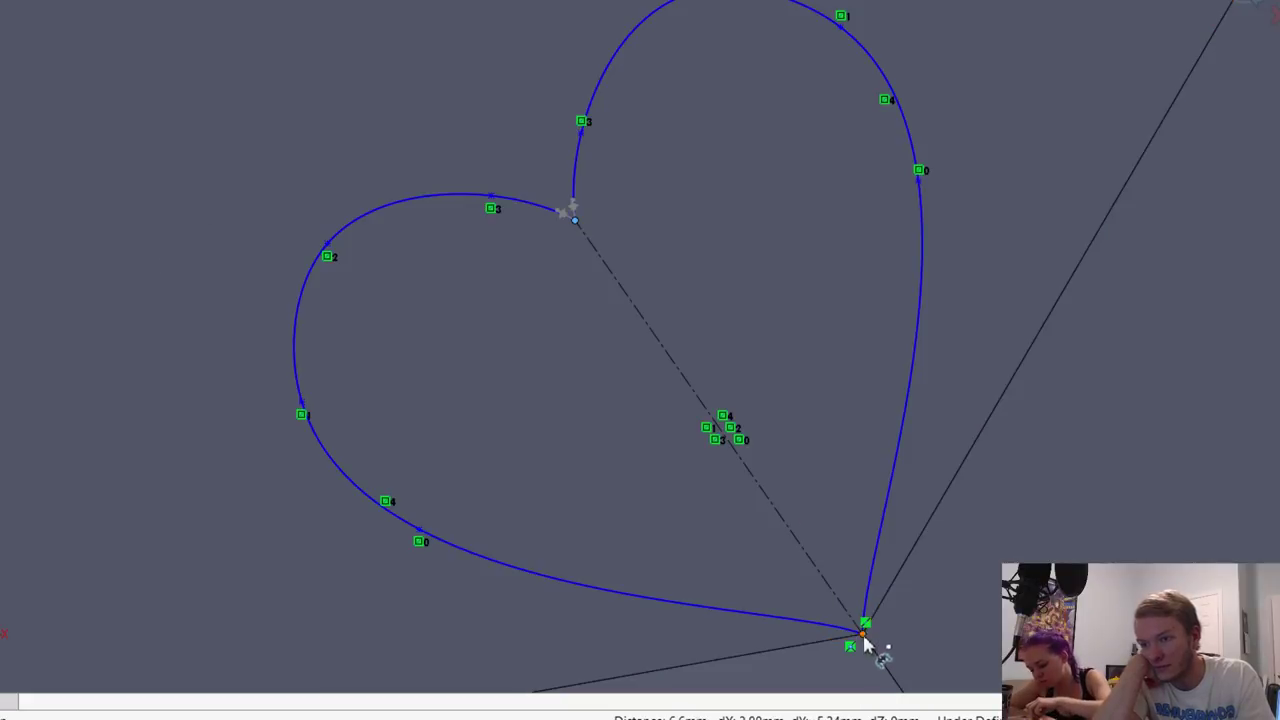
click(864, 636)
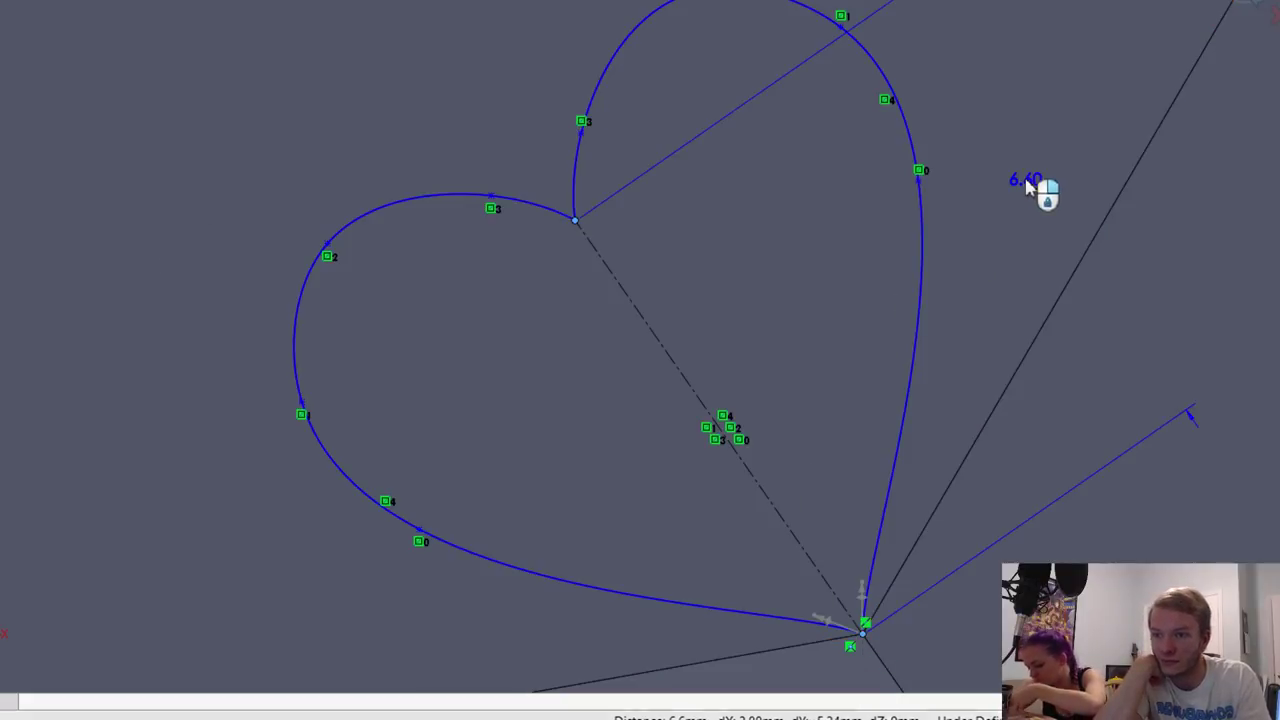
click(1030, 188)
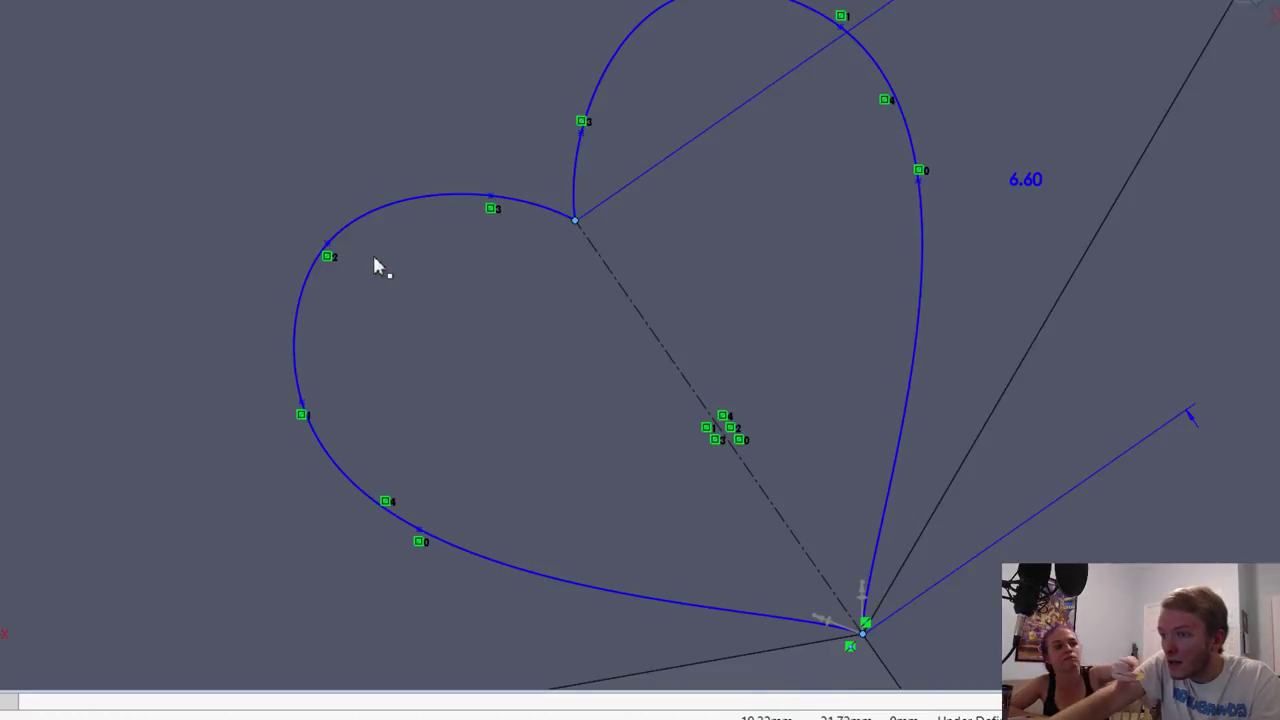
key(ctrl+z)
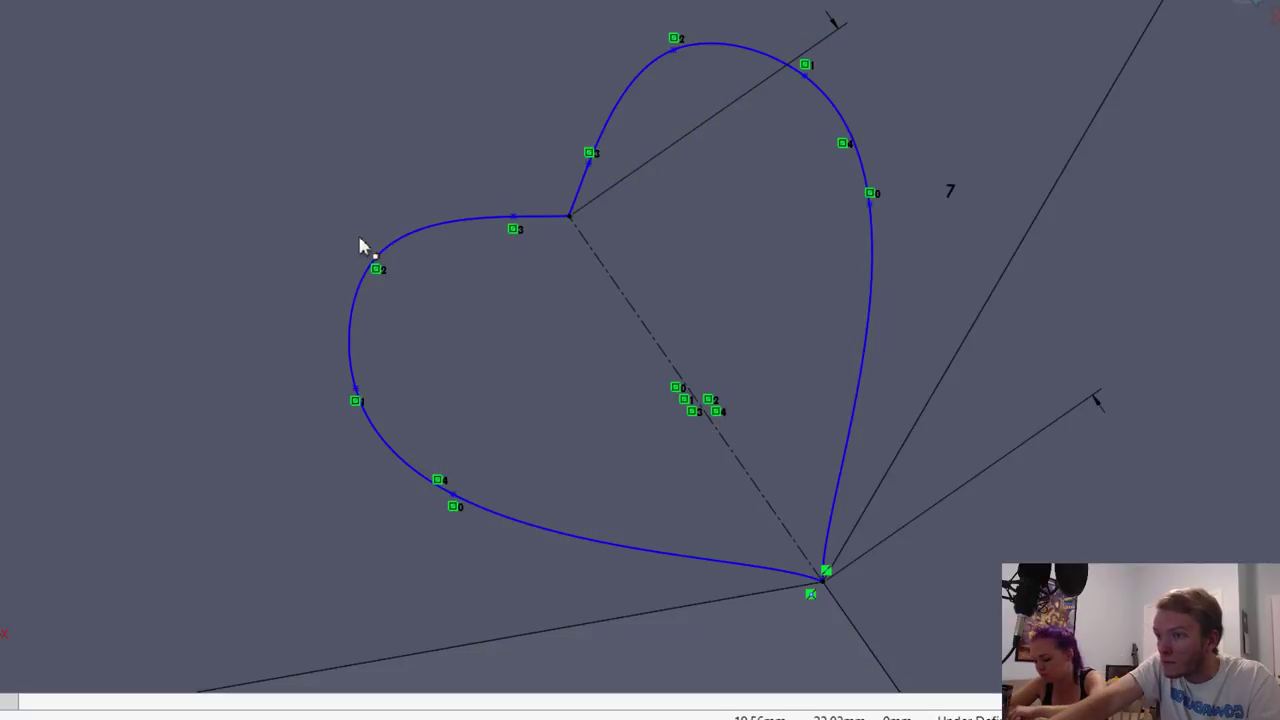
Step: Reposition the spline points along the heart's left half to round the lobe and smooth the outline down to the tip
click(364, 242)
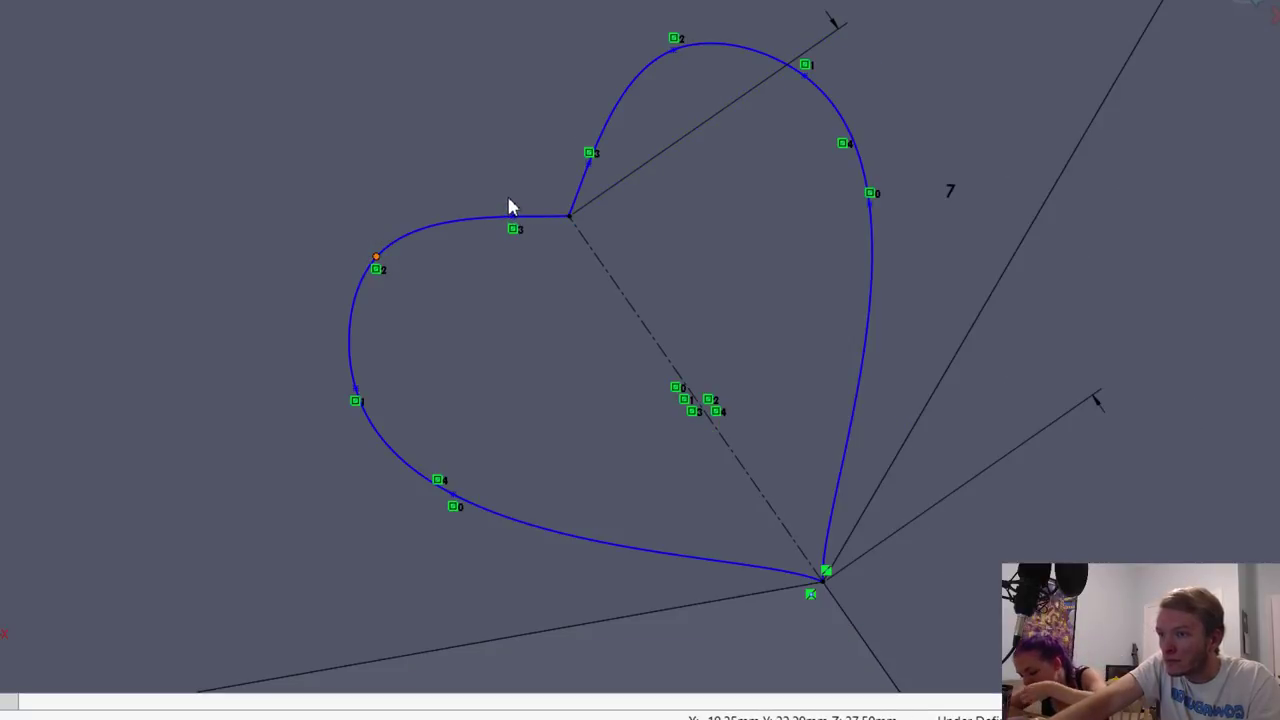
click(453, 497)
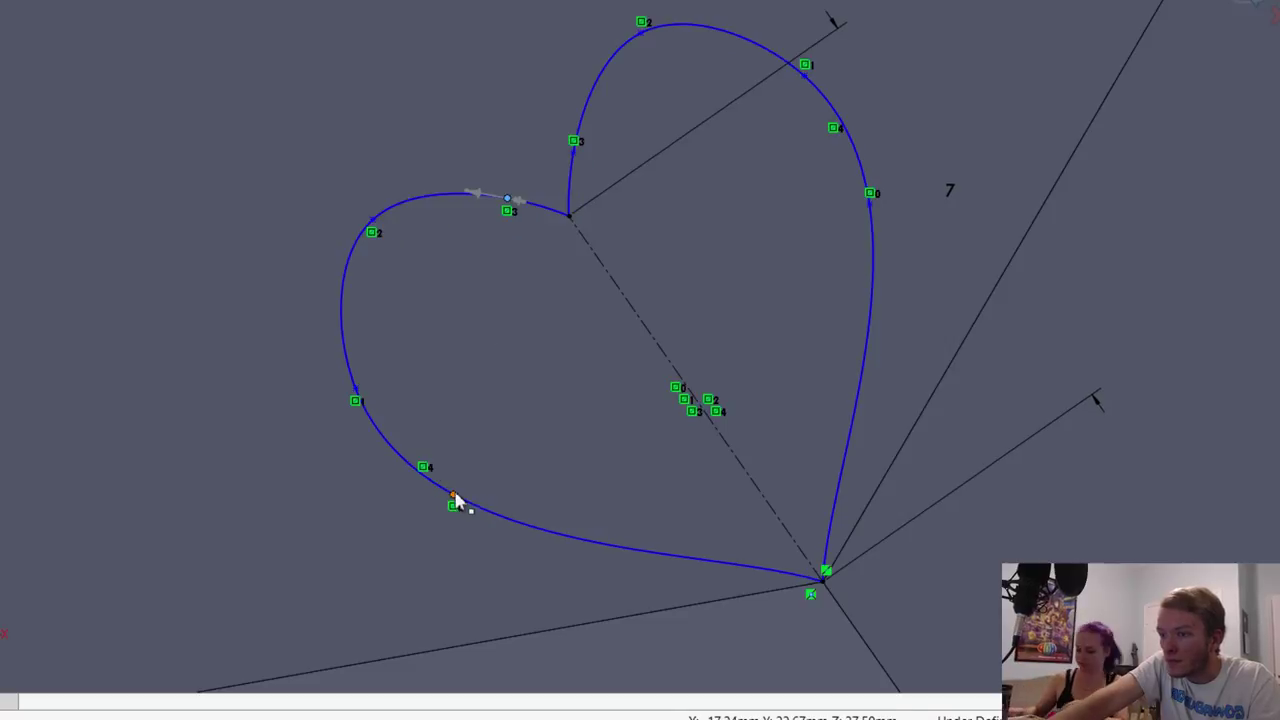
click(357, 385)
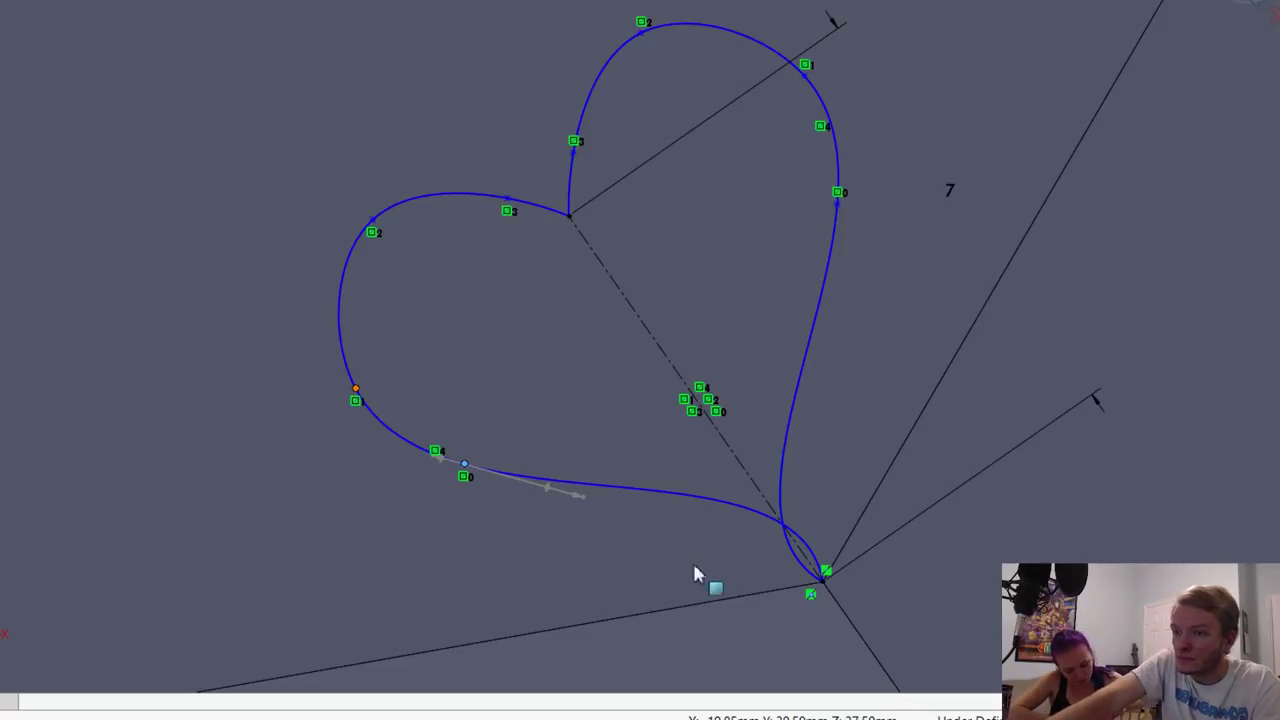
click(464, 465)
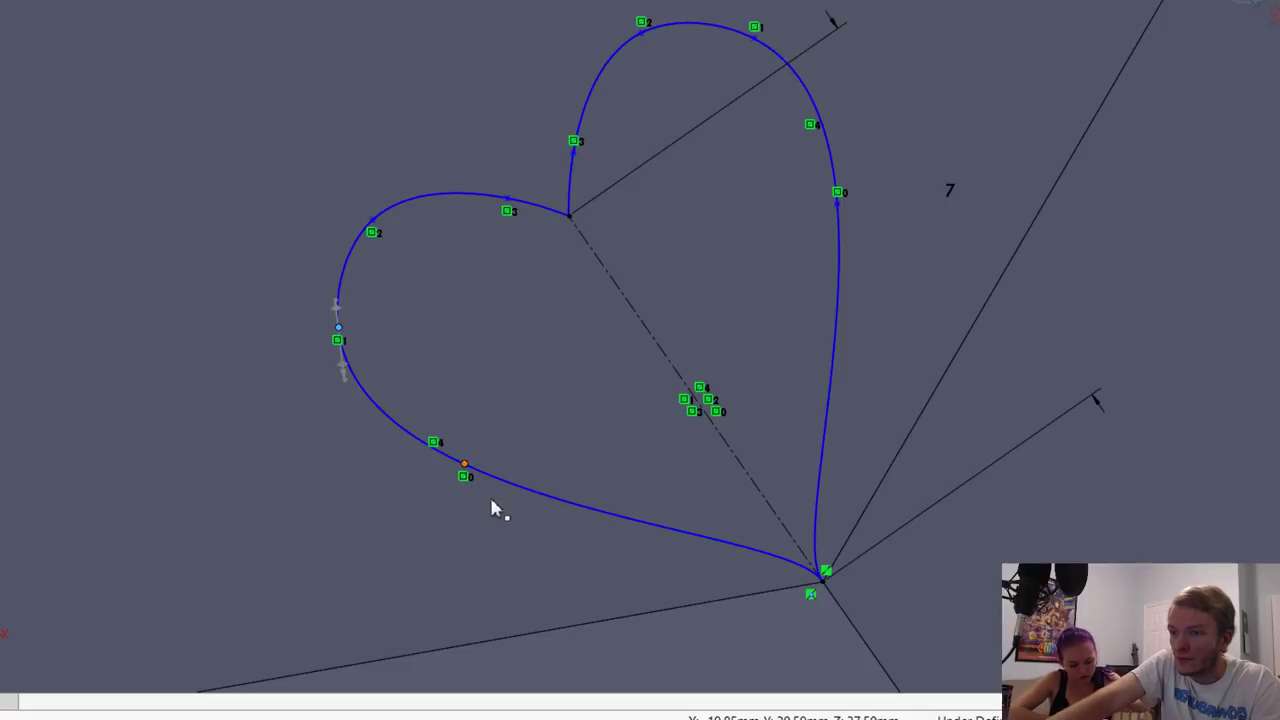
click(374, 219)
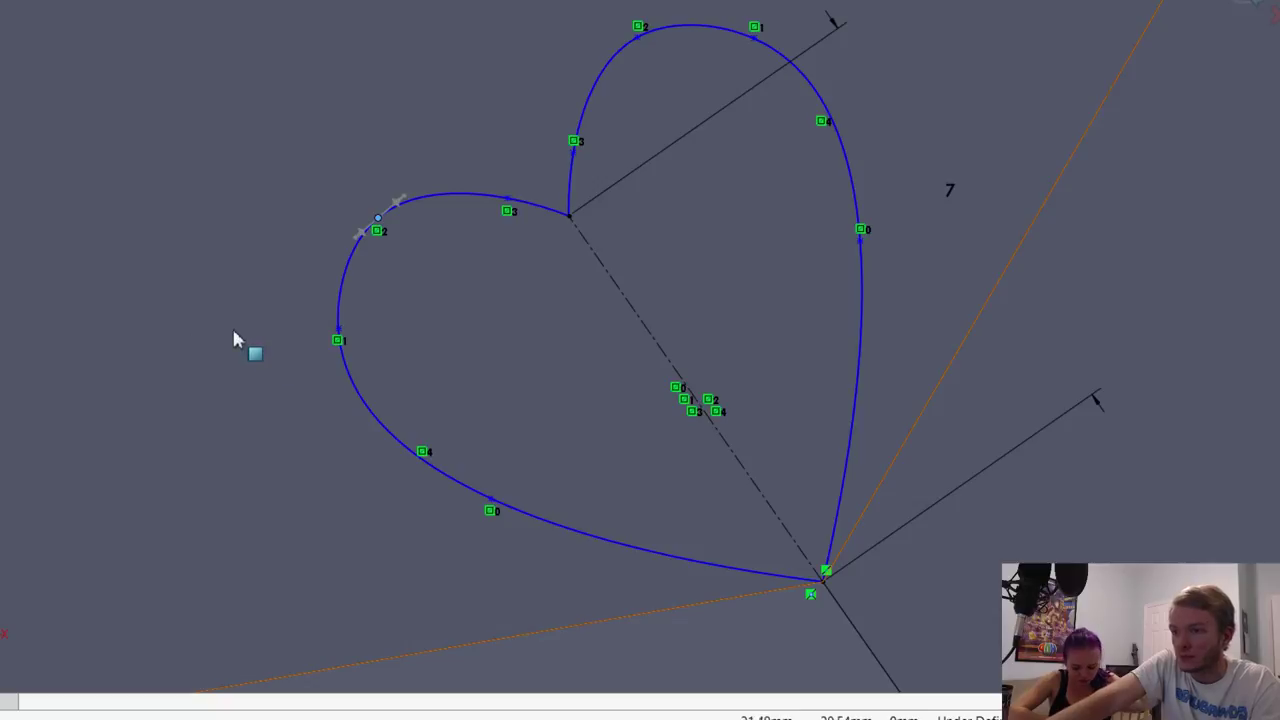
click(450, 365)
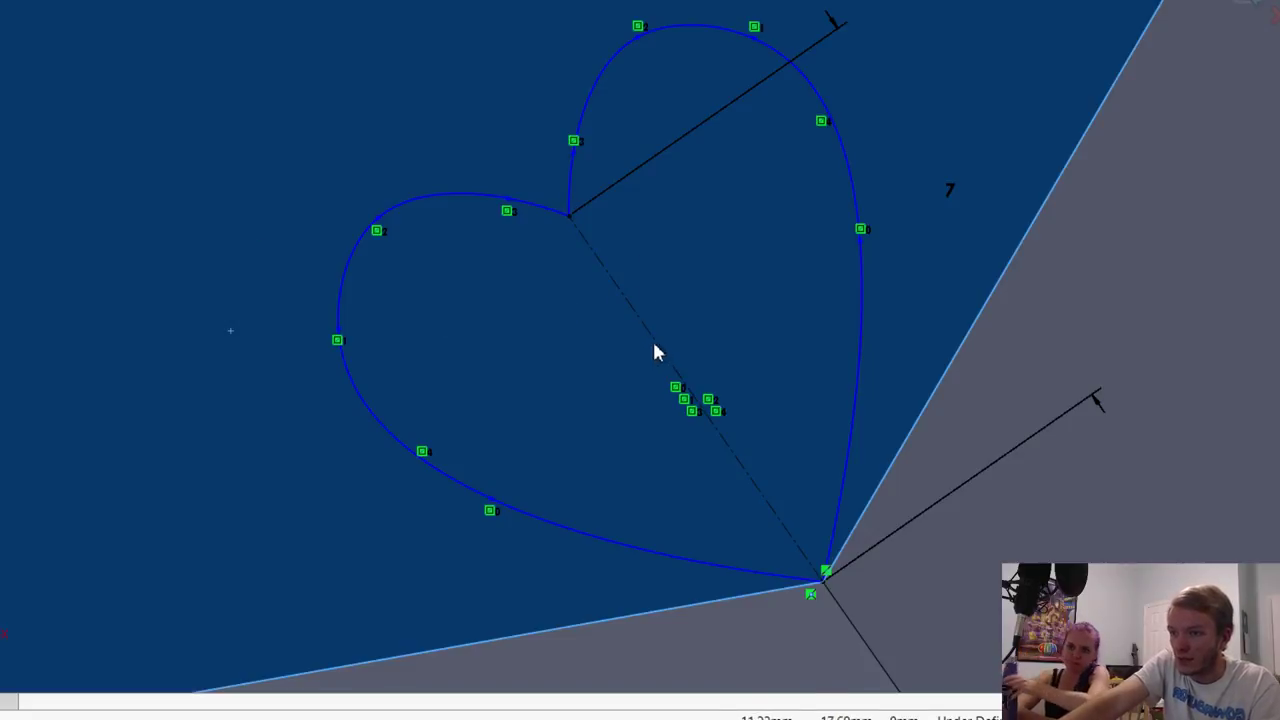
key(f)
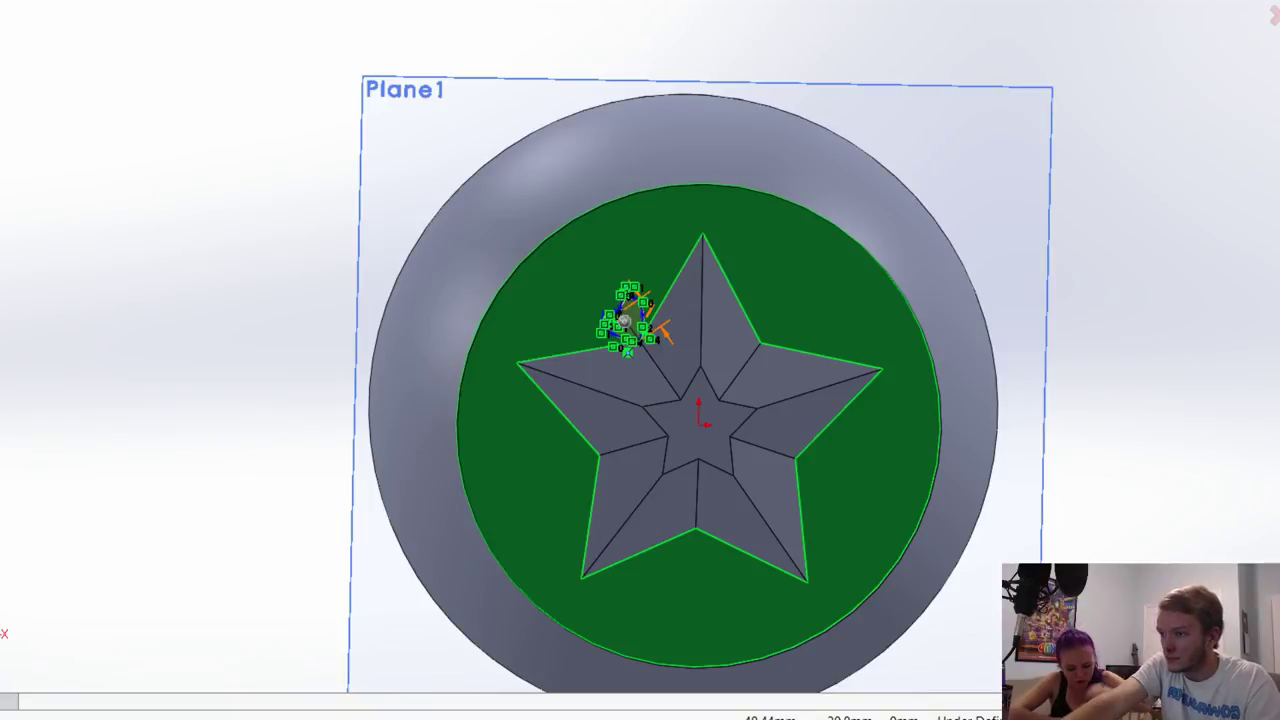
scroll(665, 333, down, 5)
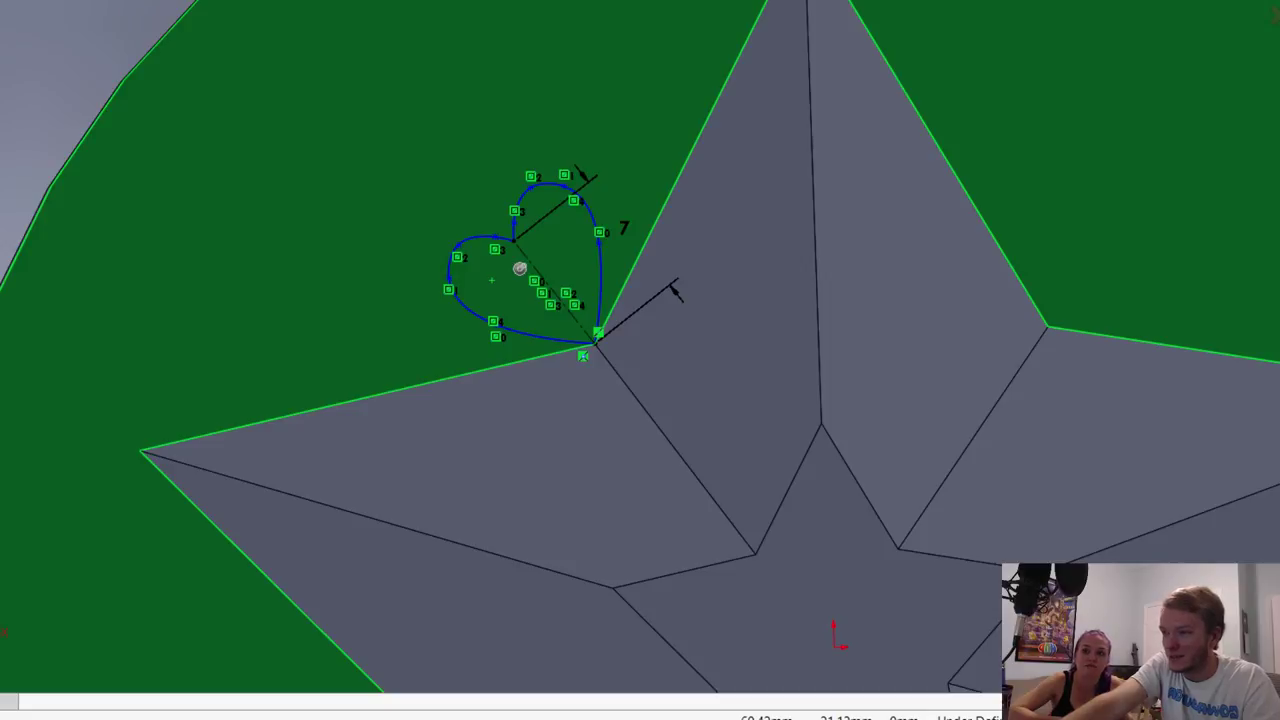
ctrl+middle_drag(520, 268, 780, 293)
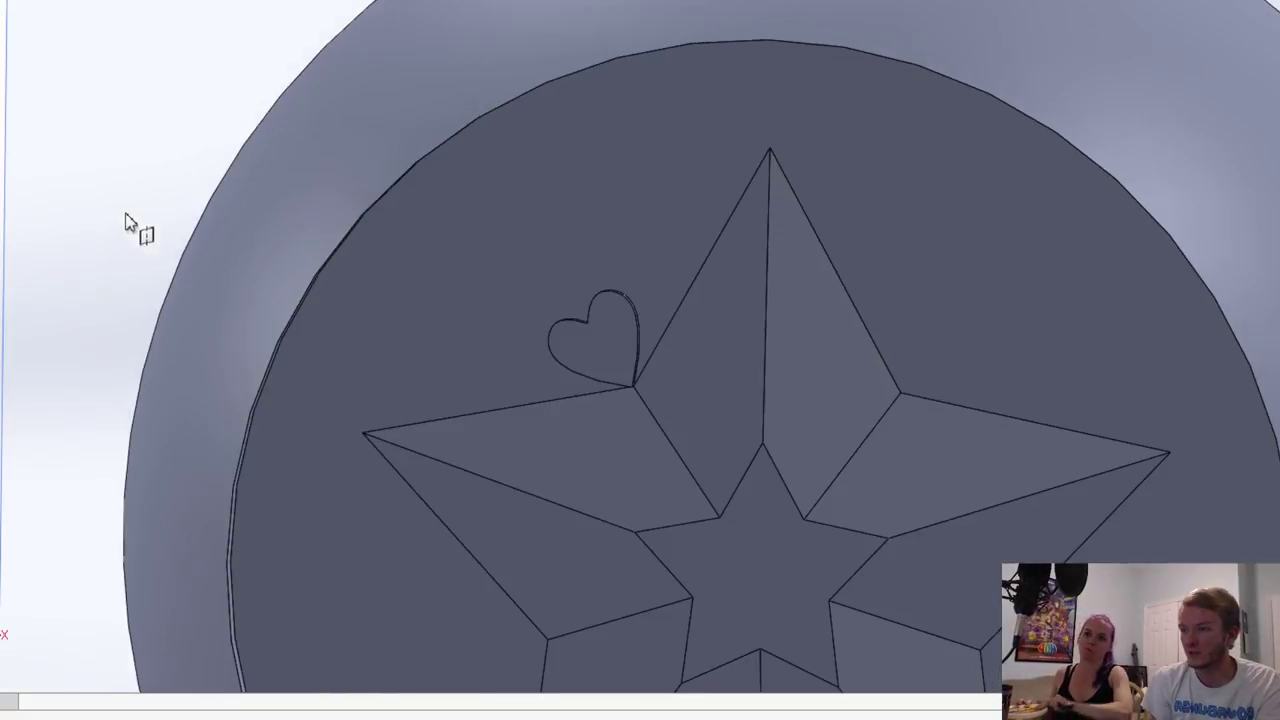
Step: Try a 0.5 mm fillet around the raised heart's outer face edges, and undo it
middle_drag(126, 214, 190, 180)
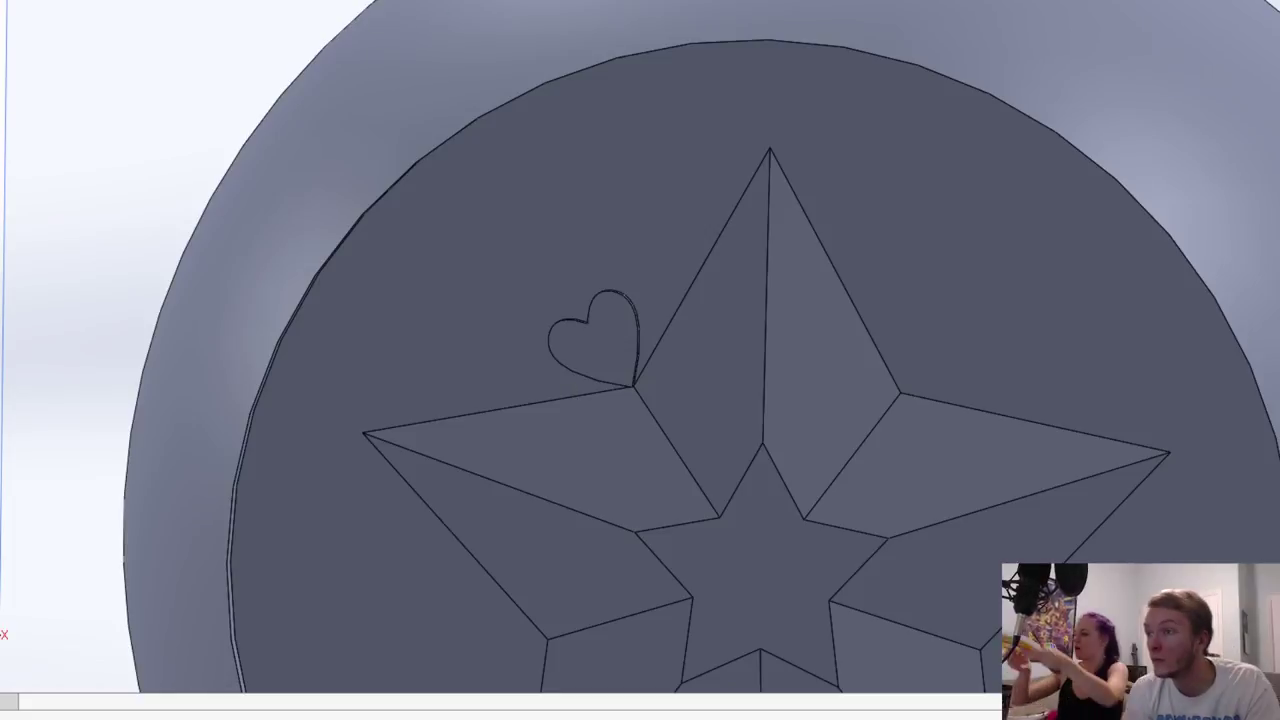
scroll(549, 340, down, 5)
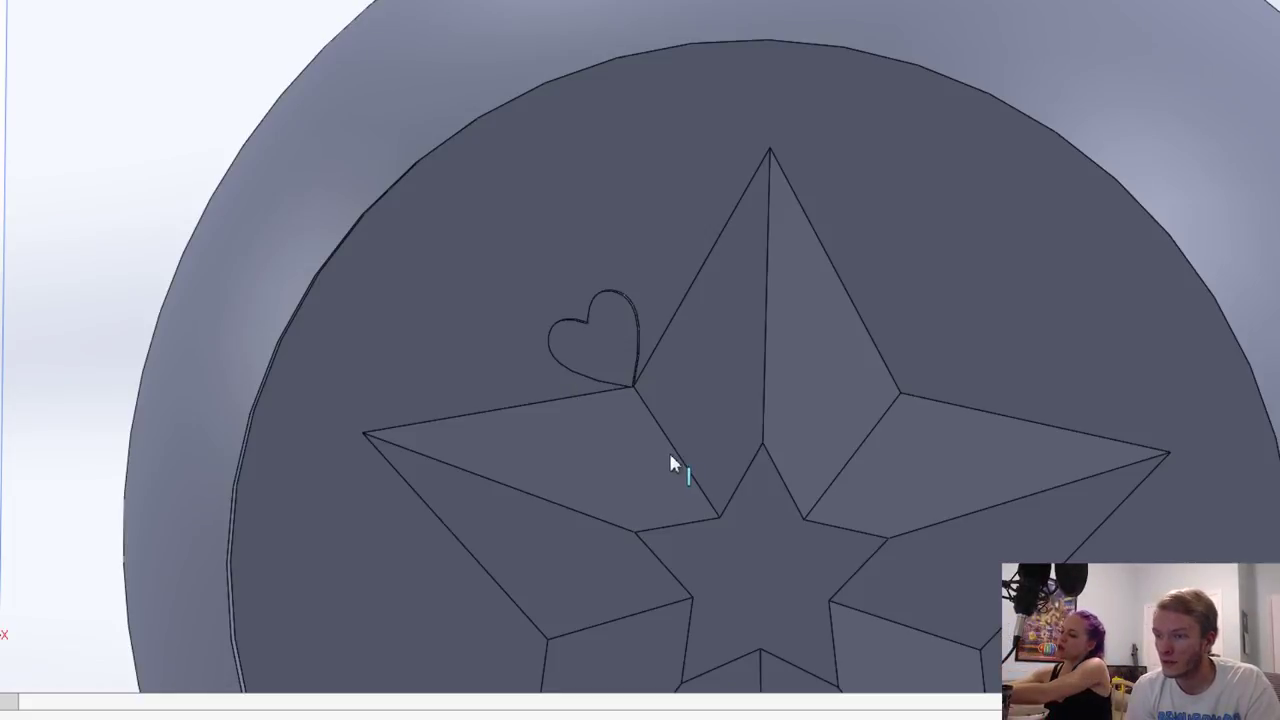
click(670, 455)
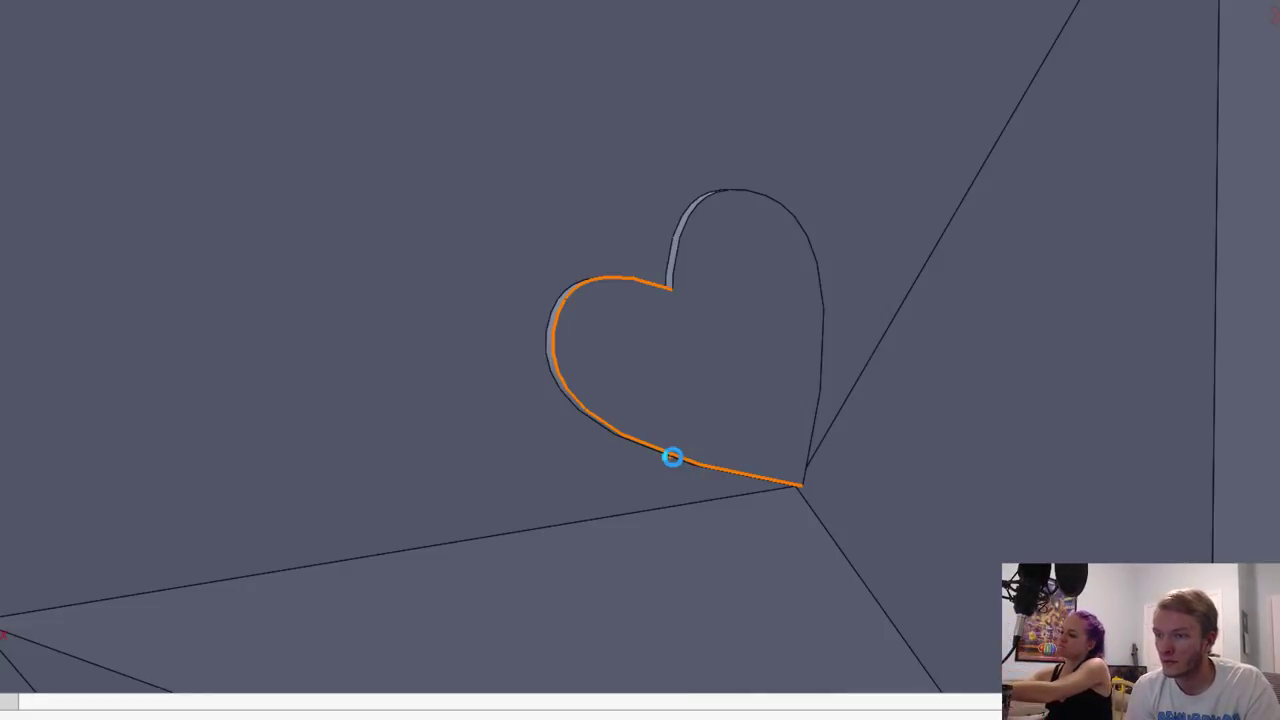
click(725, 190)
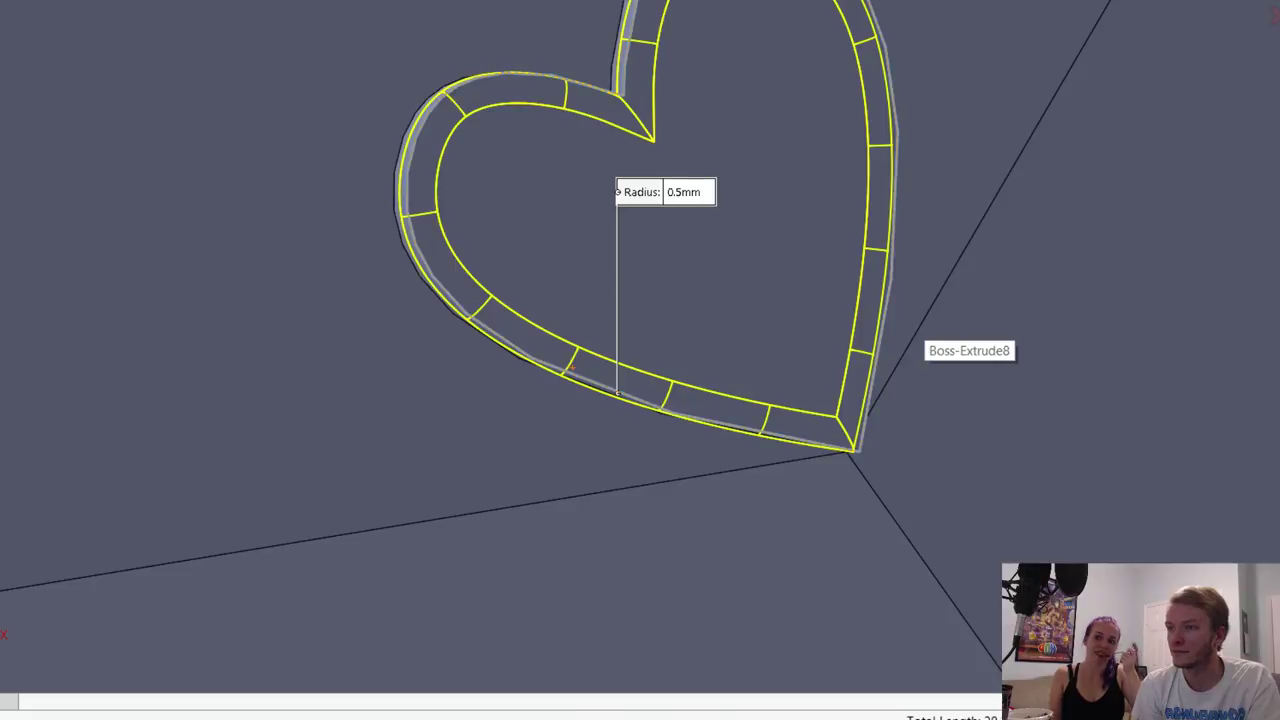
right_click(622, 182)
middle_drag(622, 182, 686, 184)
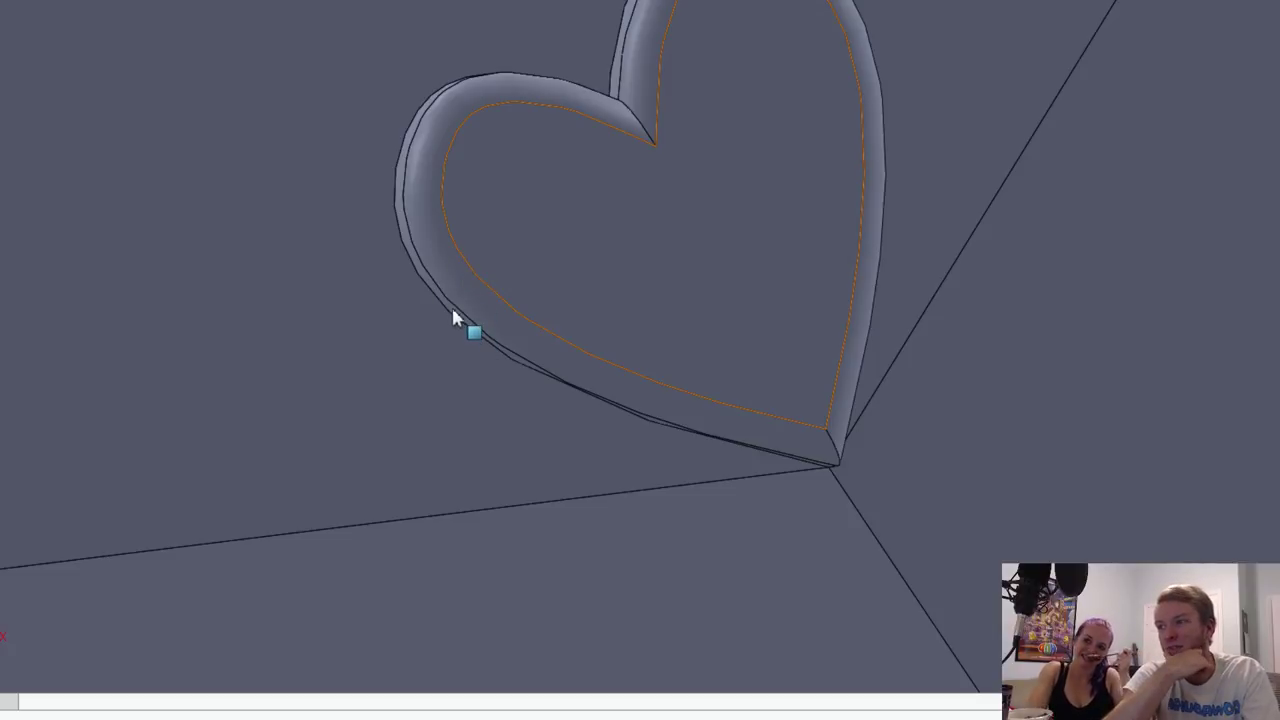
middle_drag(640, 300, 690, 300)
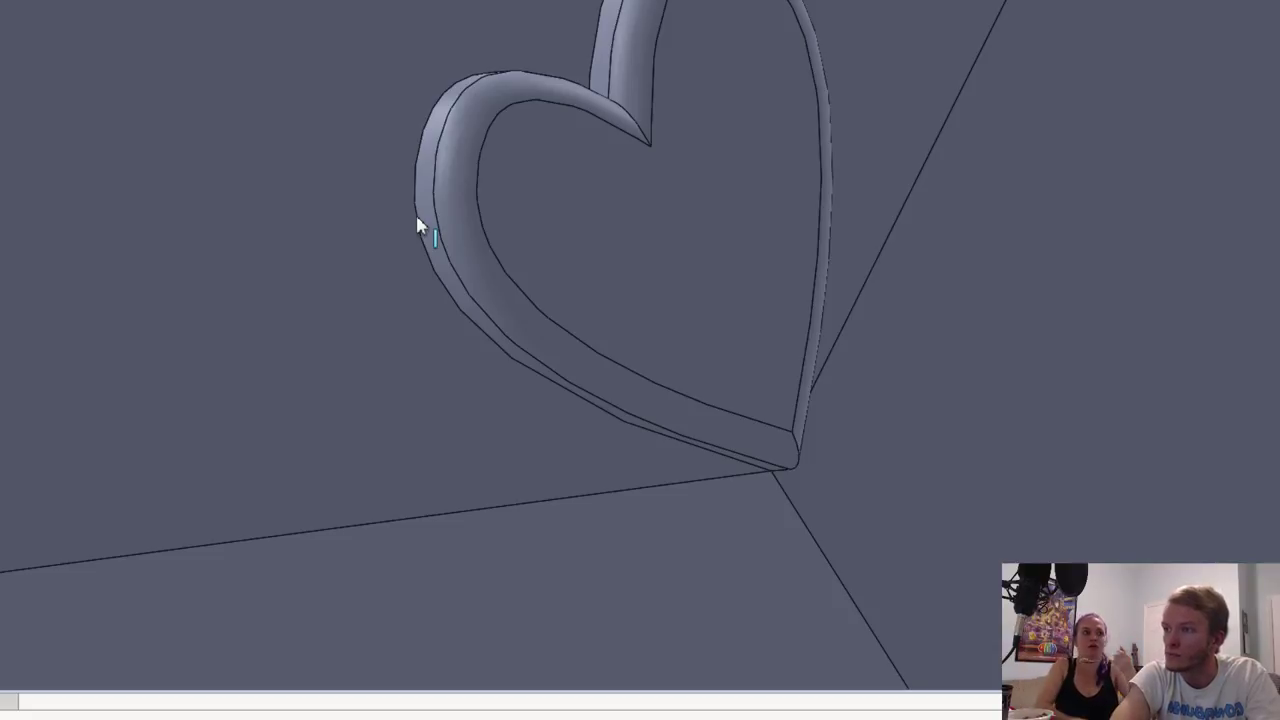
key(ctrl+z)
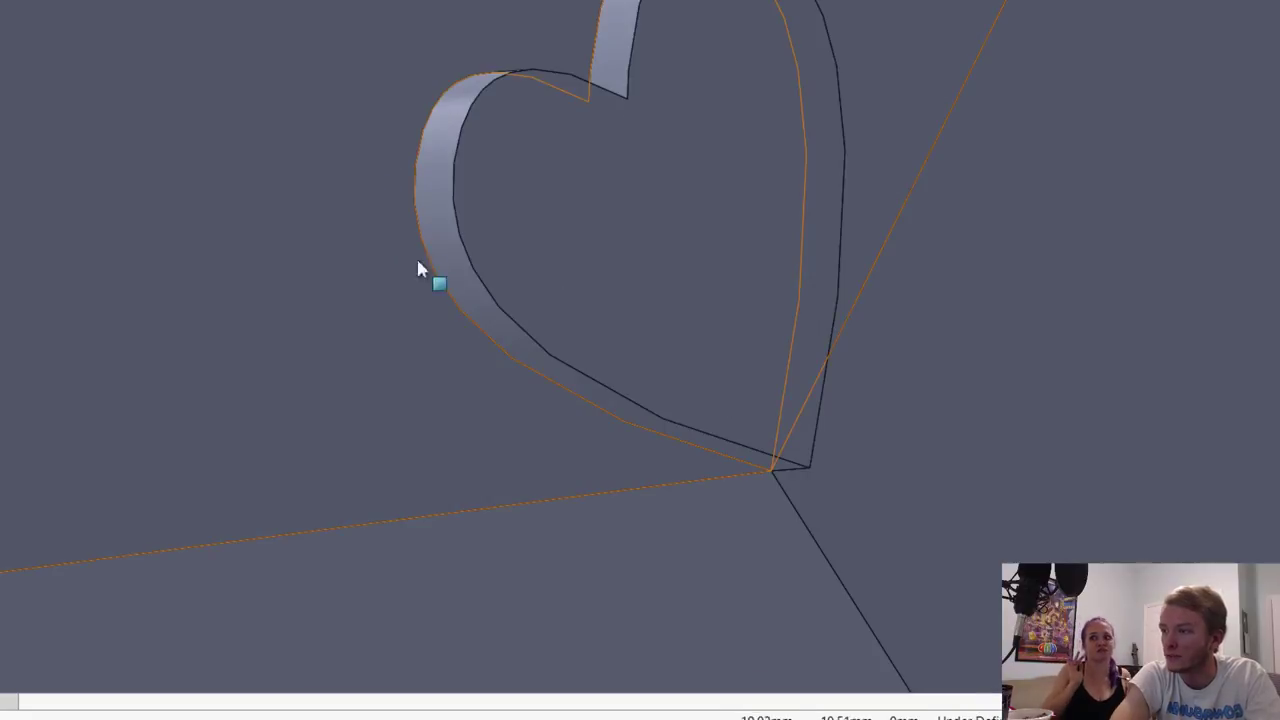
Step: Start a sketch on the recessed flat face and convert the heart's two curved edges into it
click(320, 187)
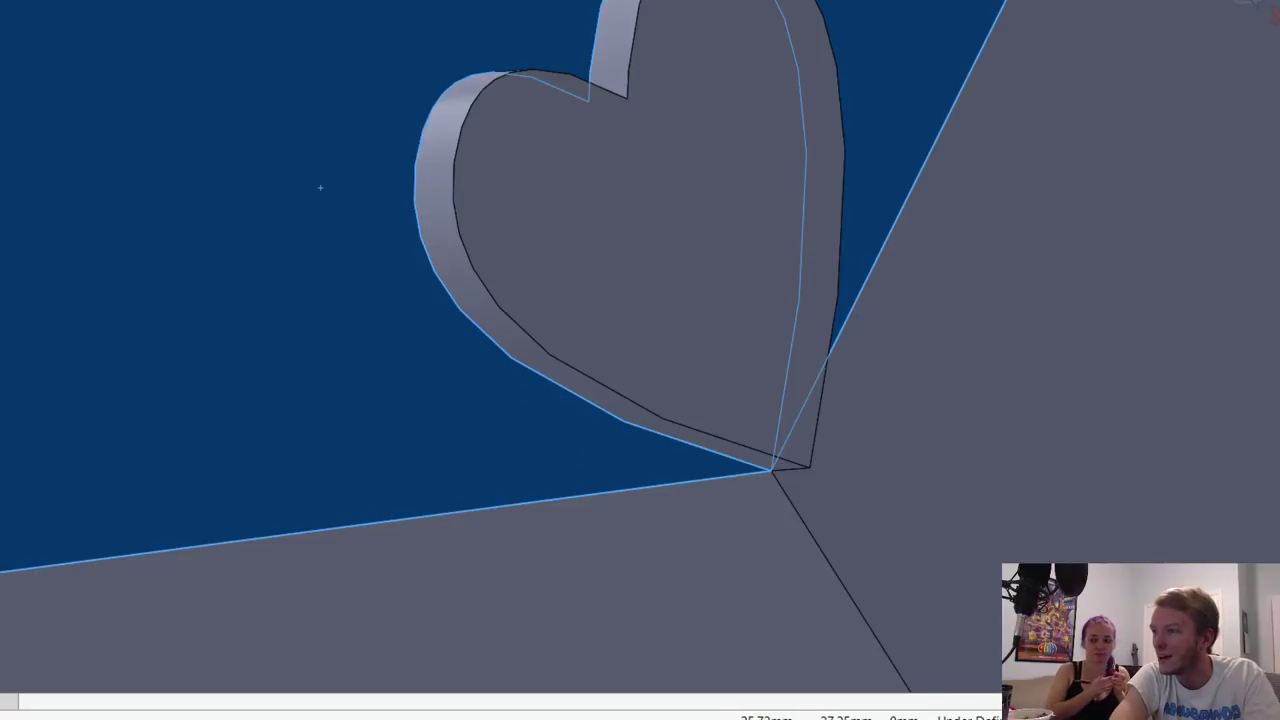
key(ctrl+8)
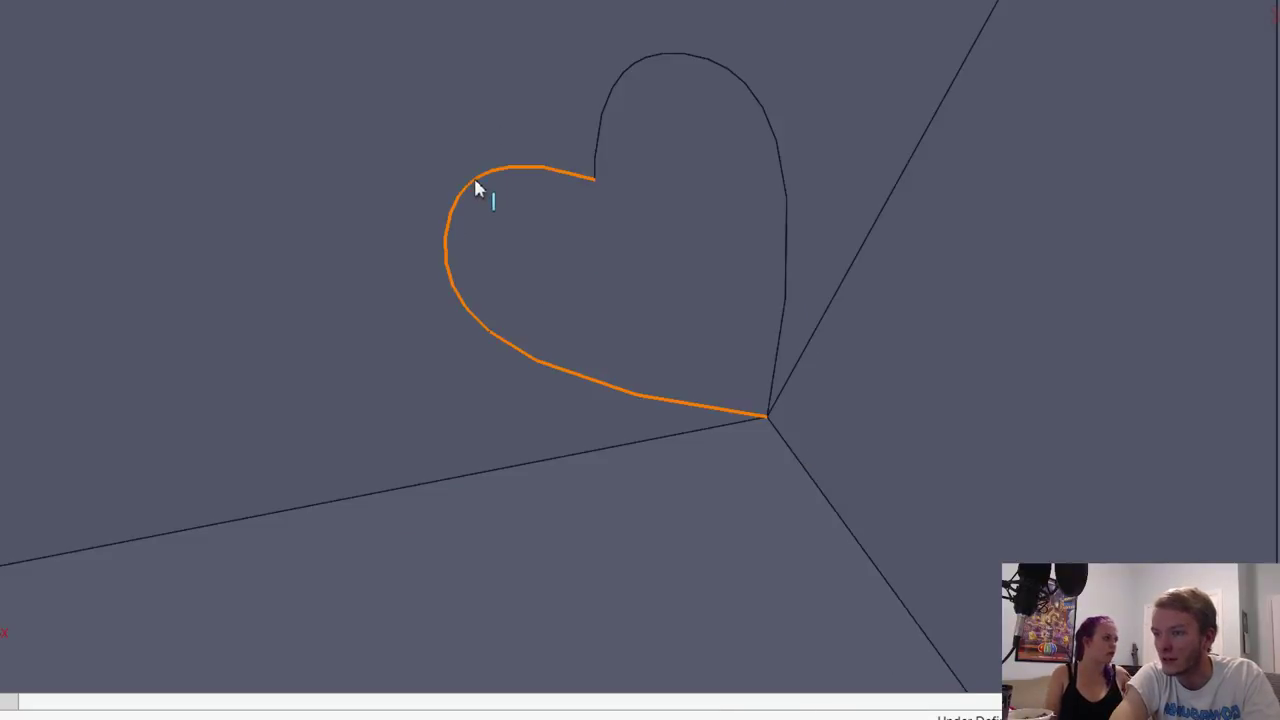
click(666, 51)
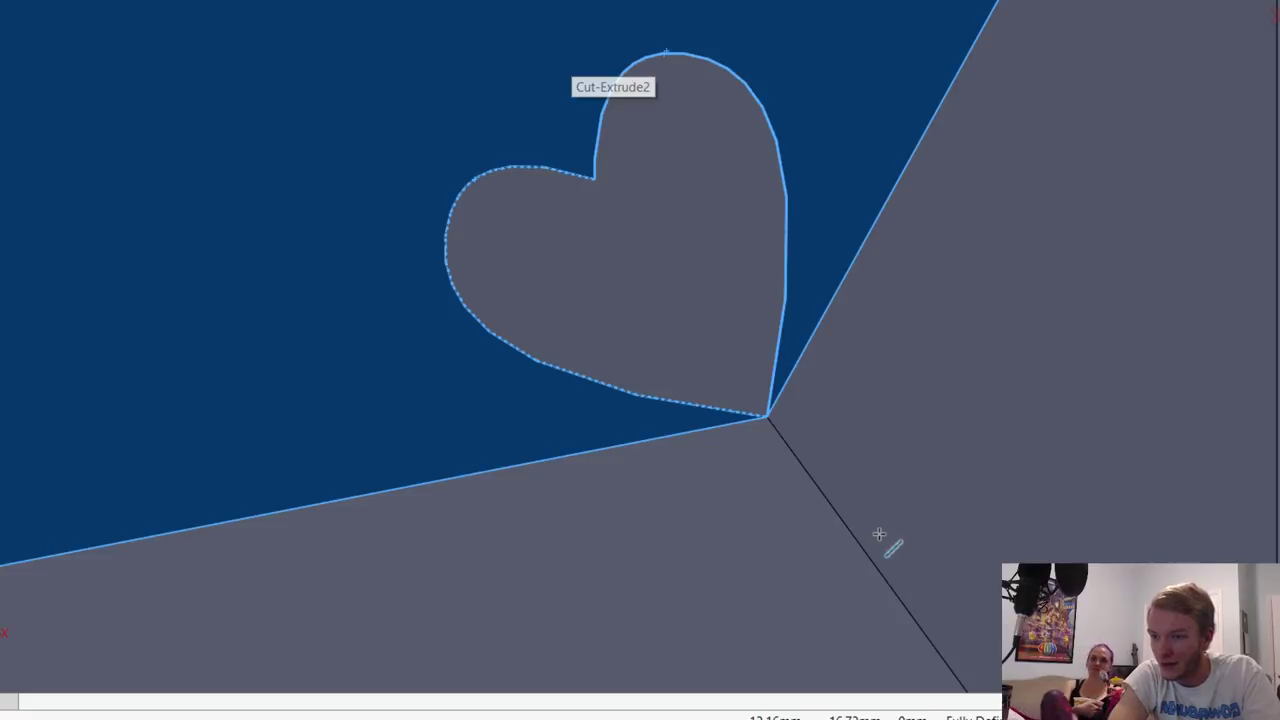
key(ctrl+z)
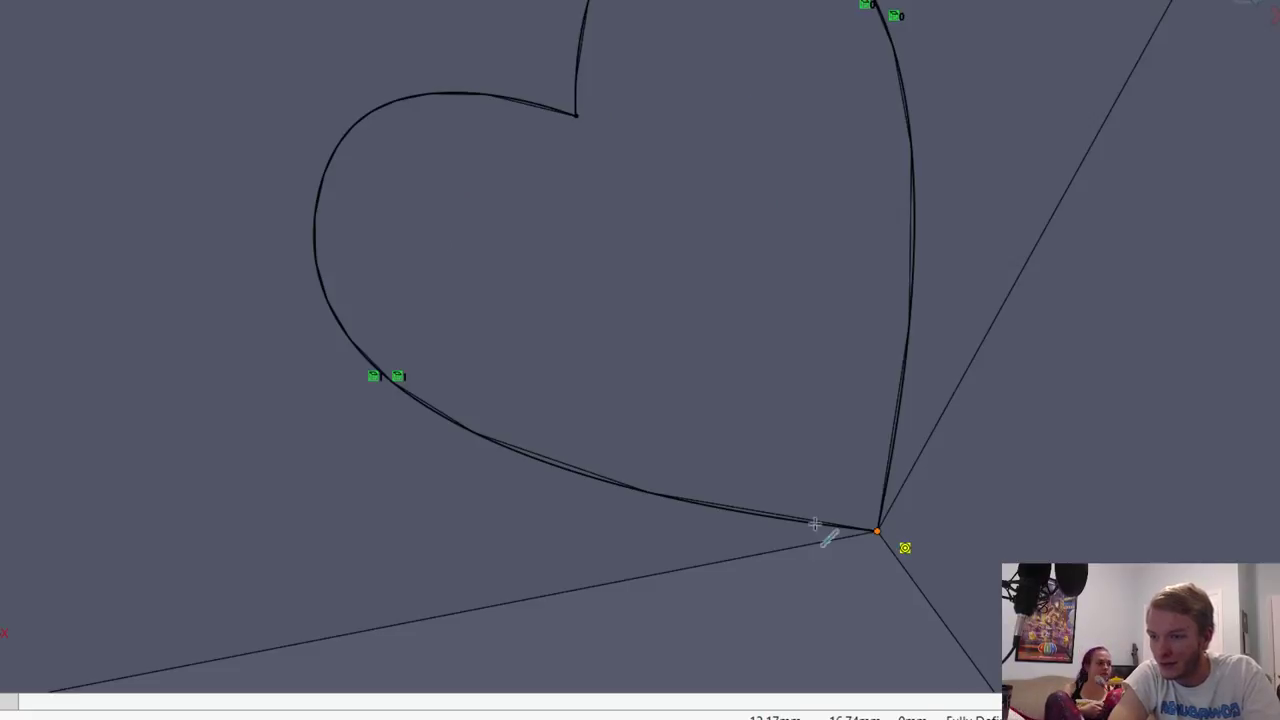
Step: Trace the heart's left half with a chain of seven straight lines along the curve, from the tip to the cleft
click(668, 500)
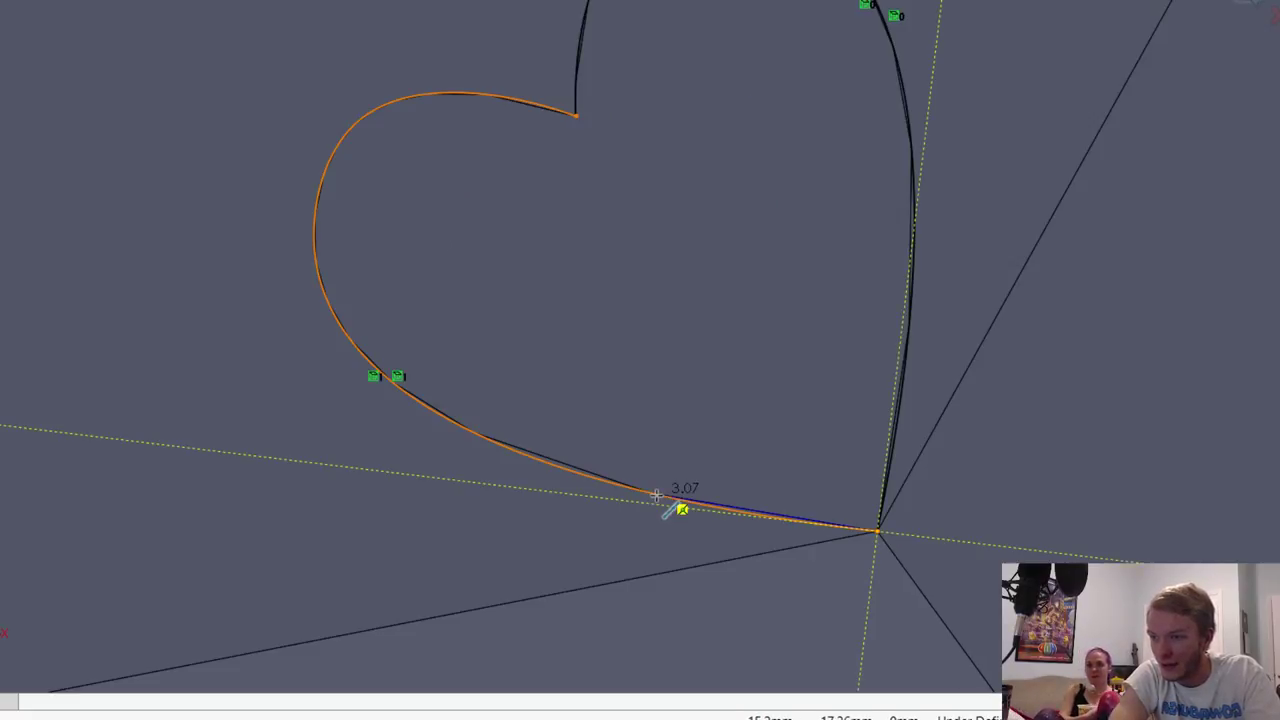
click(426, 405)
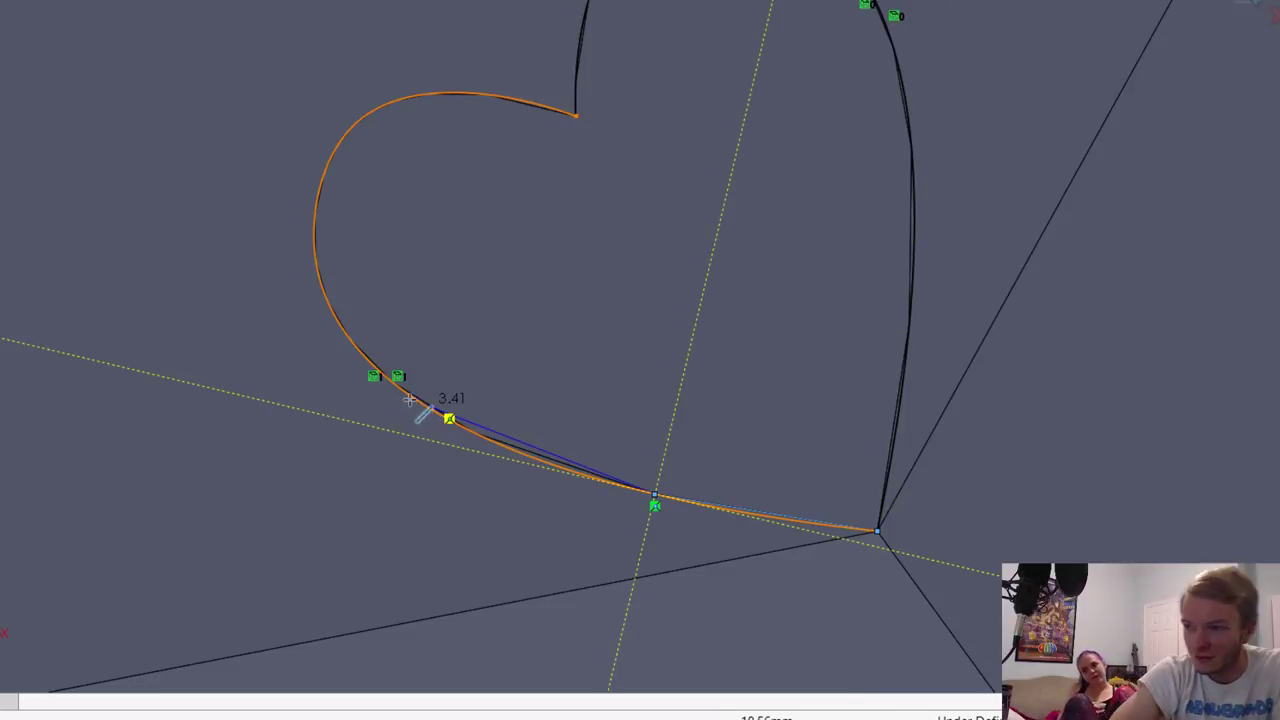
click(334, 288)
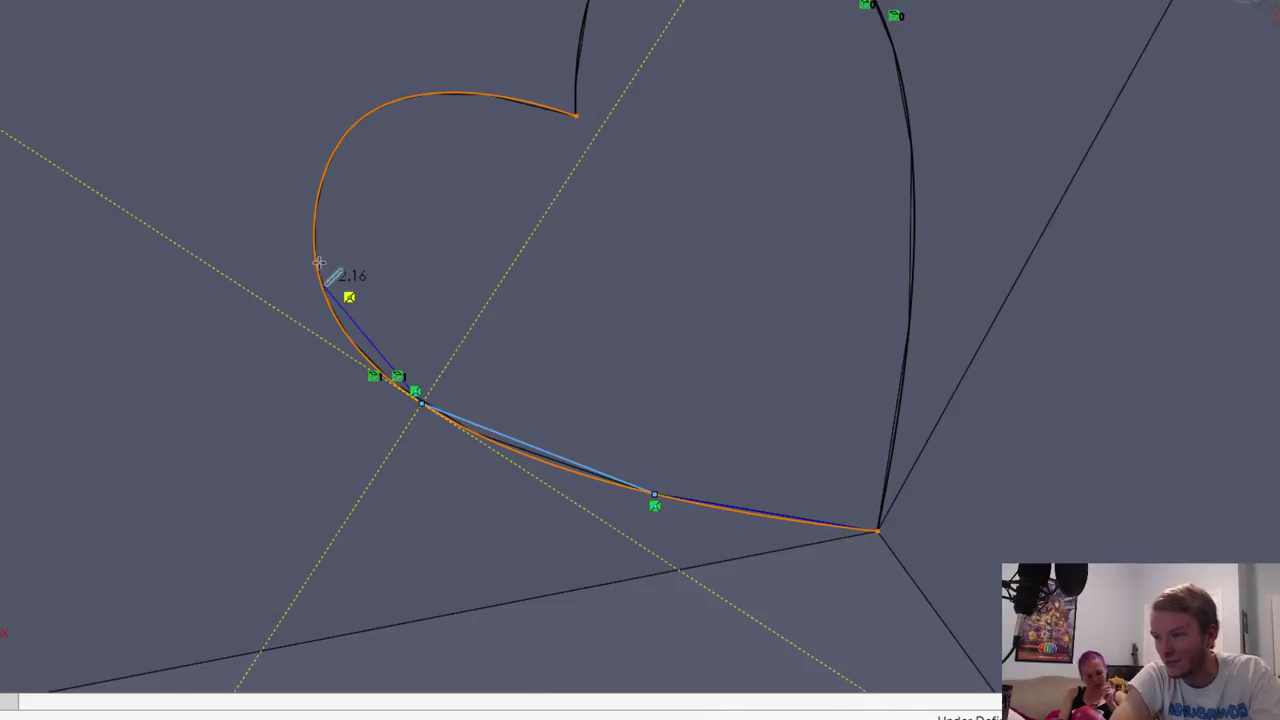
click(324, 181)
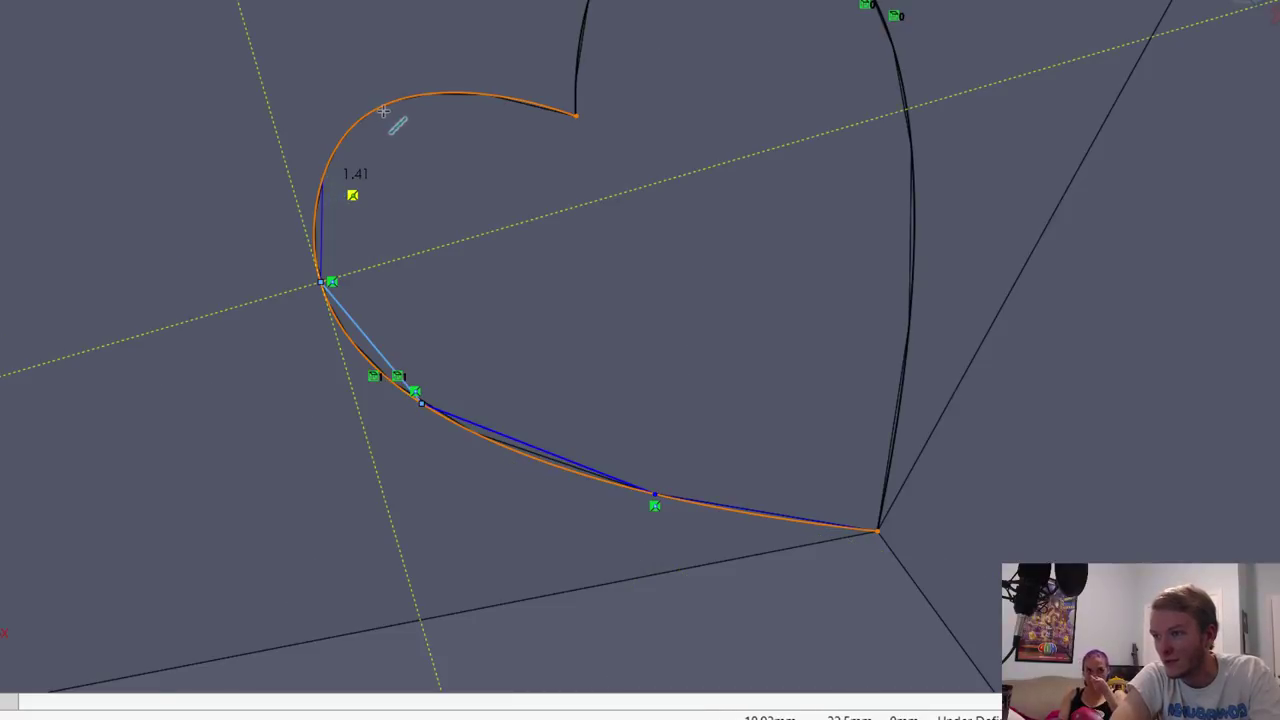
click(324, 178)
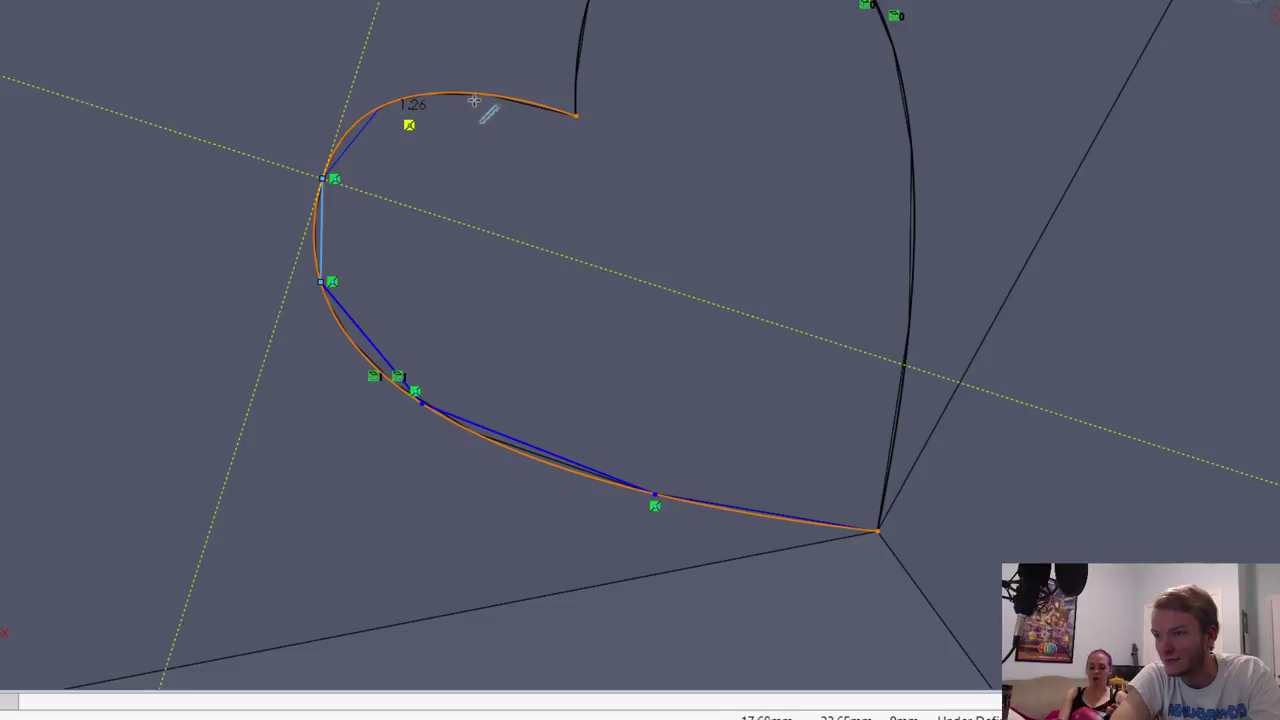
click(381, 106)
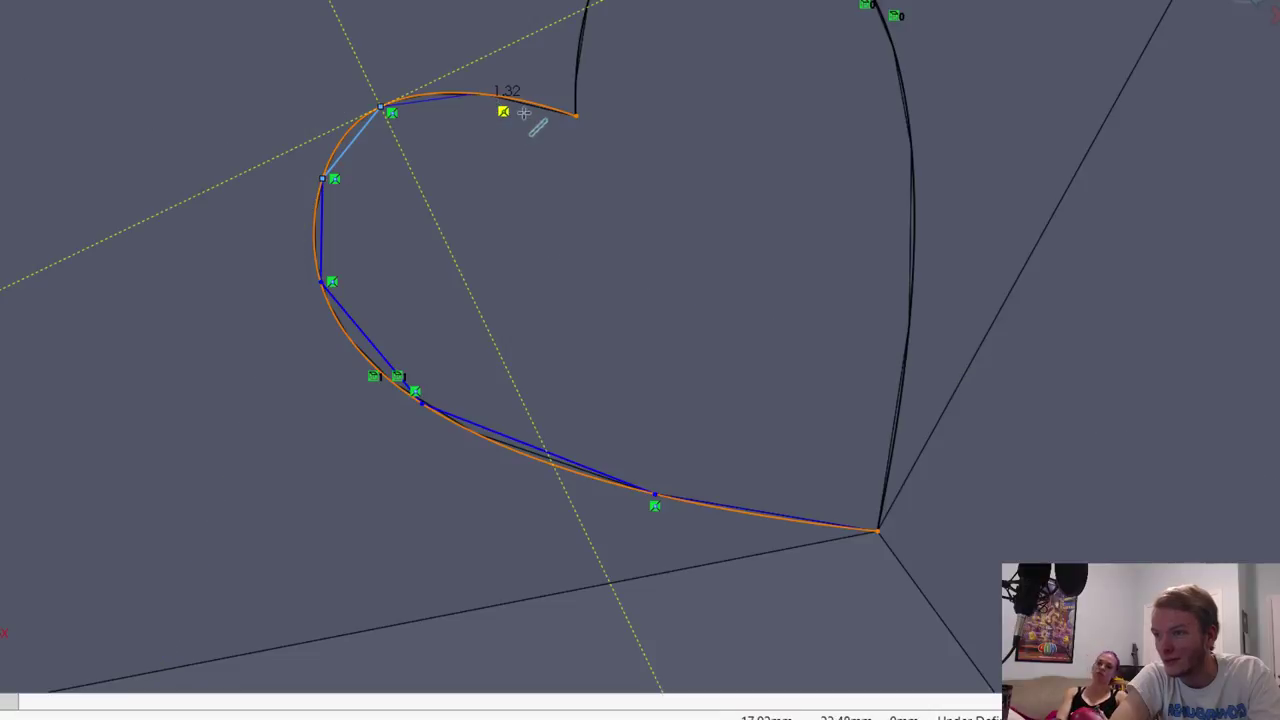
double_click(577, 115)
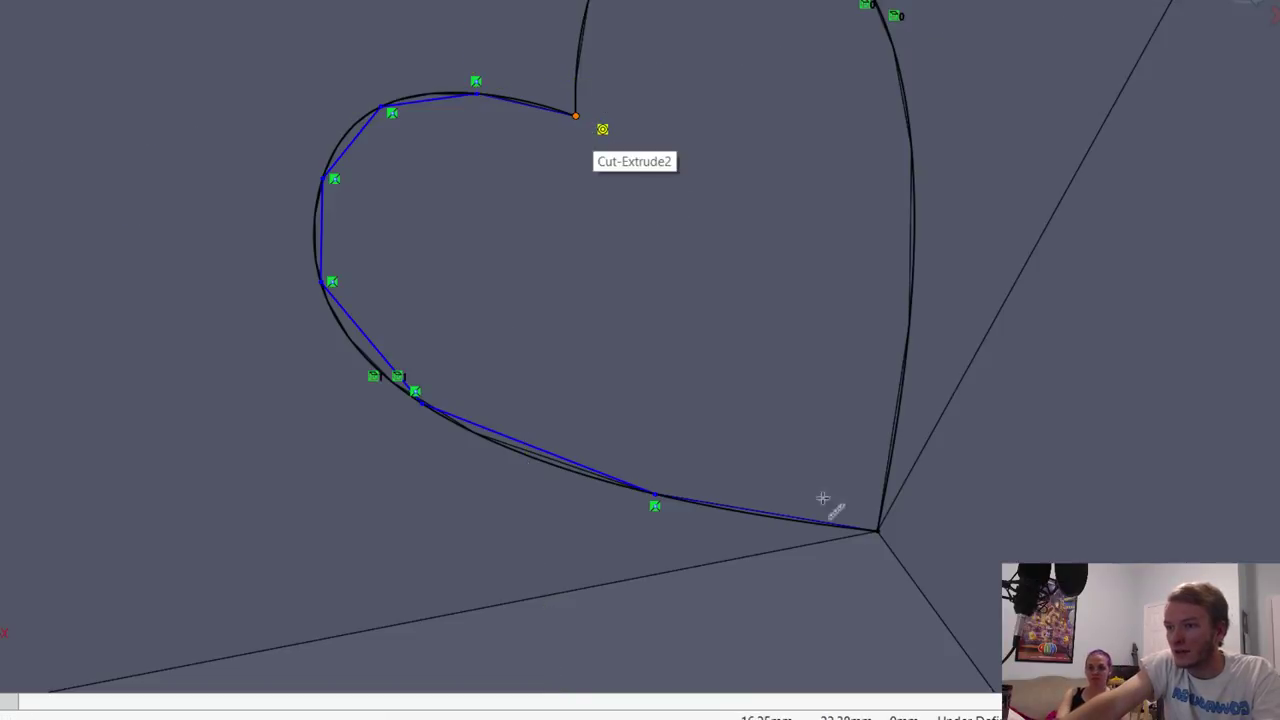
Step: Draw a centerline from the heart's cleft to its tip and mirror the seven straight segments about it
click(878, 531)
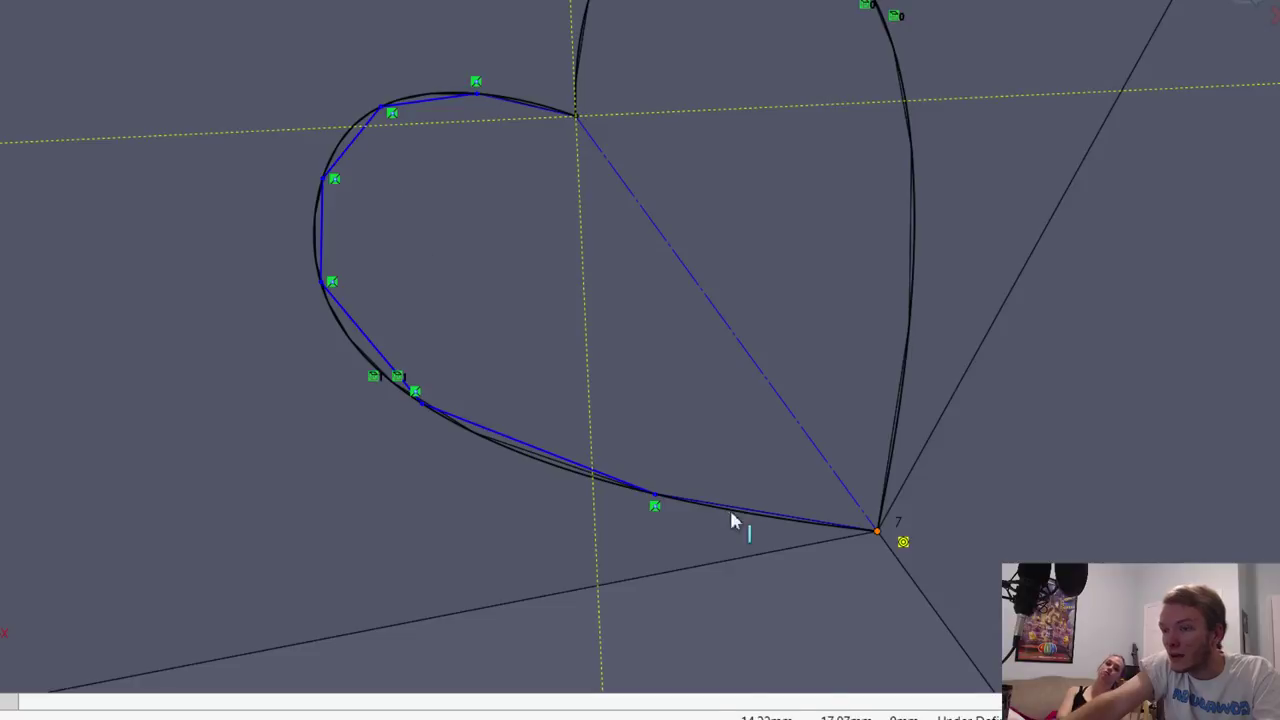
key(Escape)
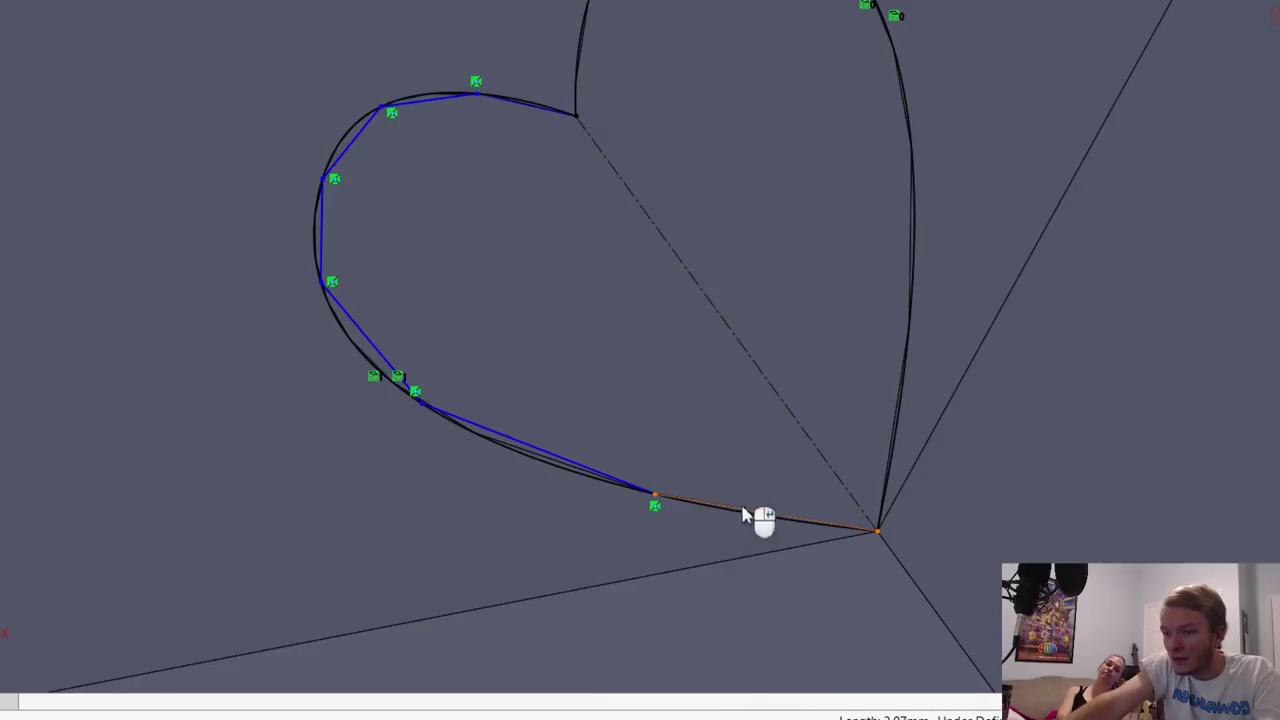
ctrl+click(555, 455)
ctrl+click(370, 340)
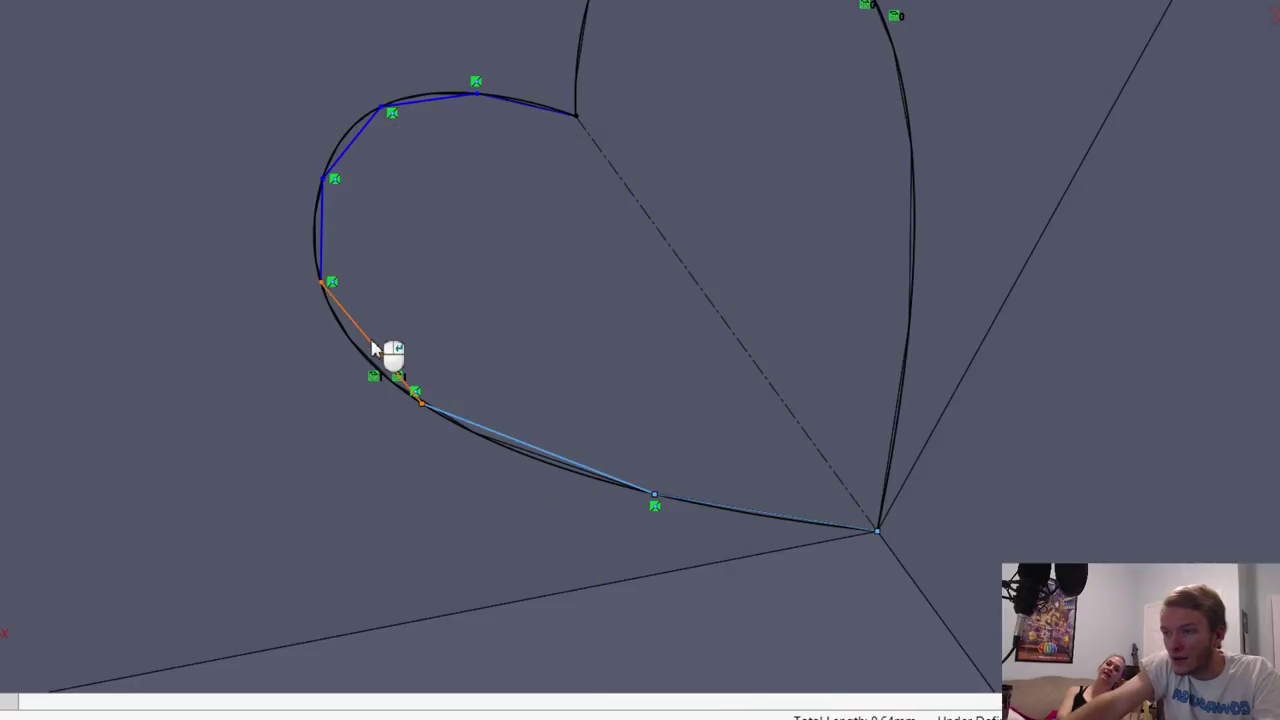
ctrl+click(322, 245)
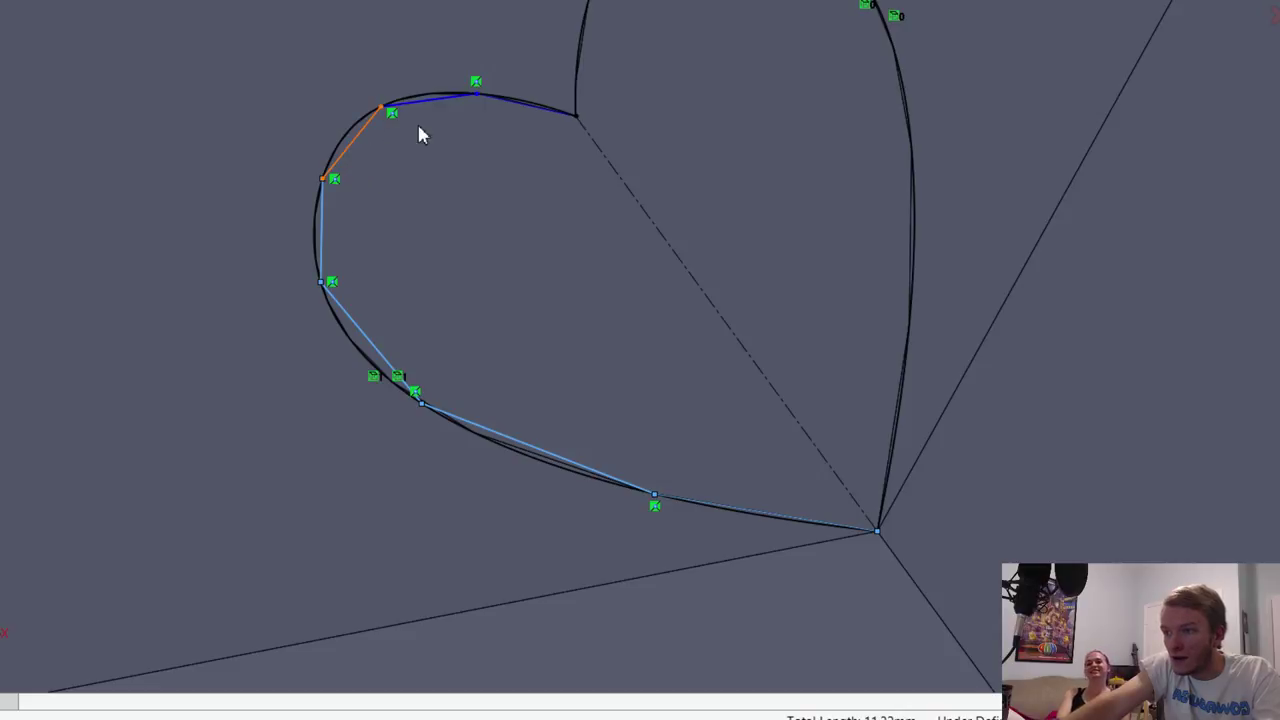
ctrl+click(422, 106)
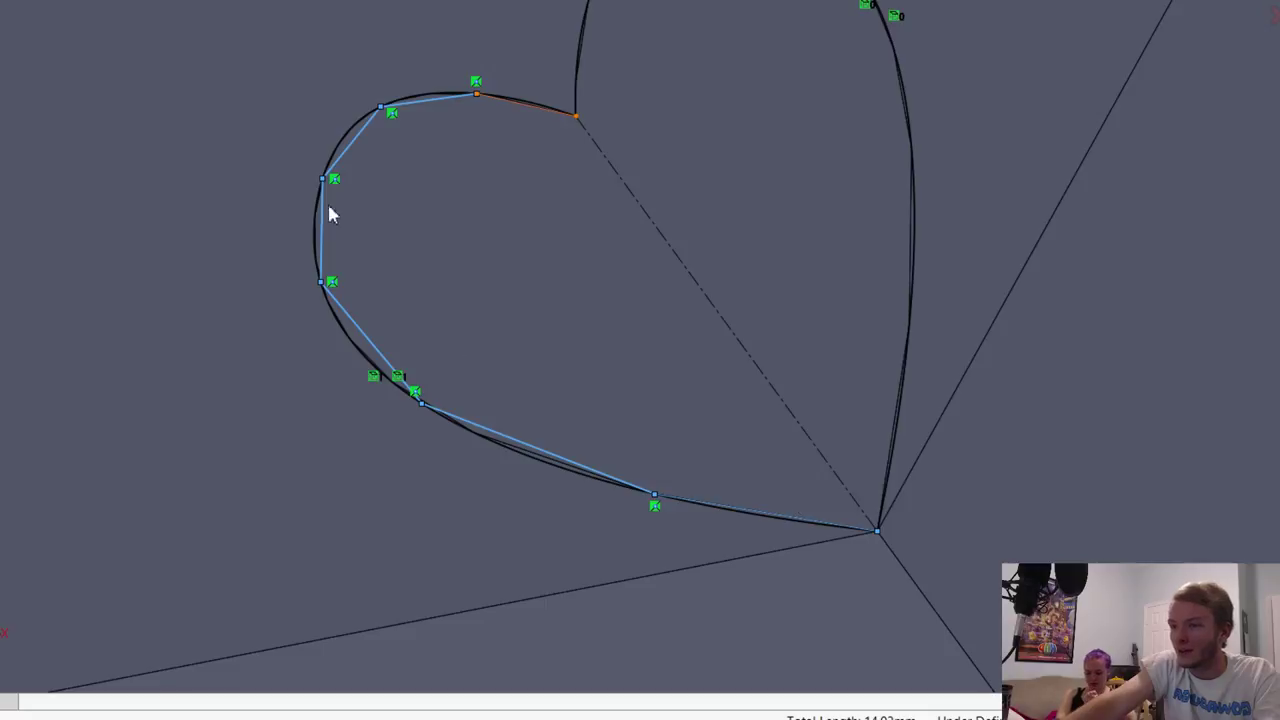
click(677, 254)
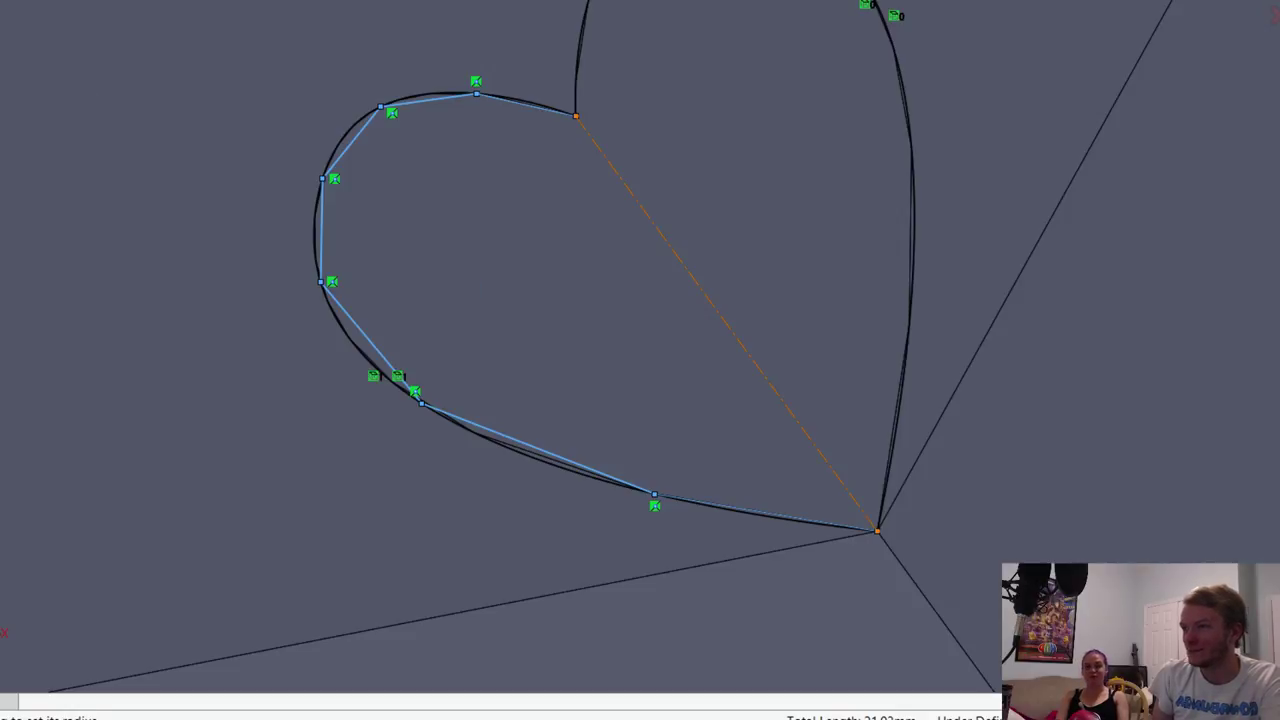
scroll(476, 85, up, 2)
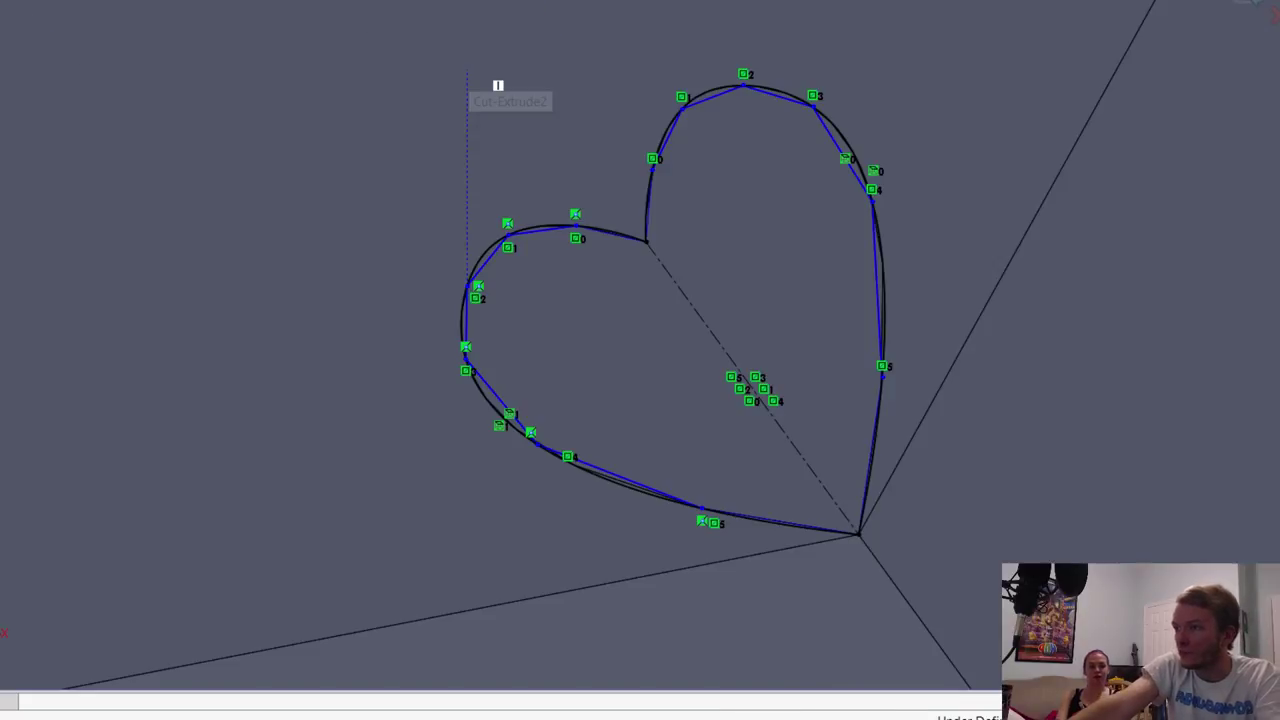
click(858, 534)
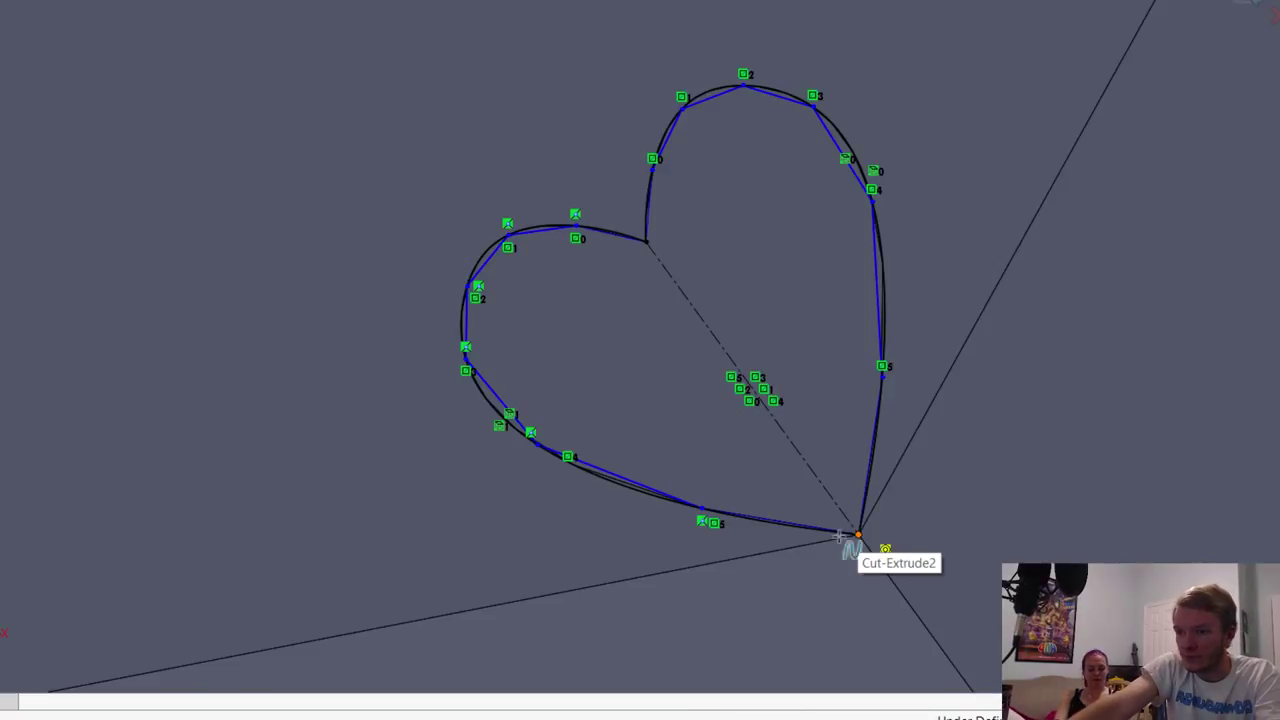
double_click(396, 551)
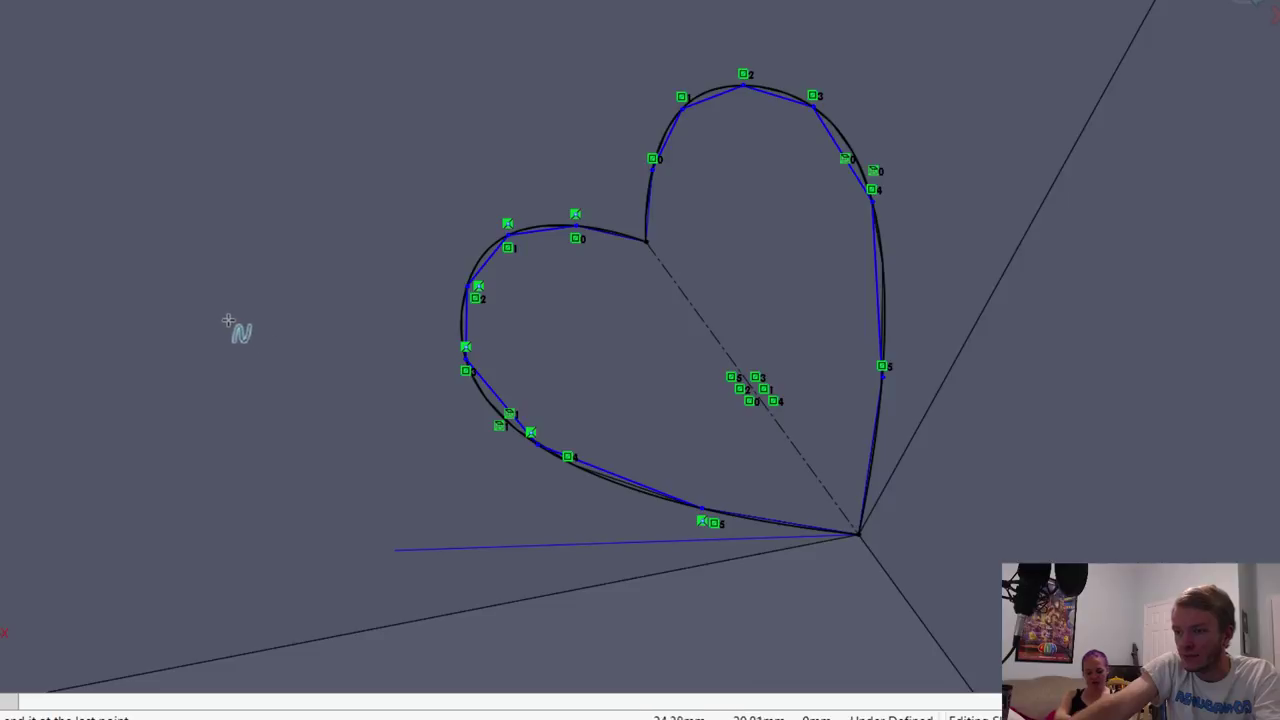
click(195, 307)
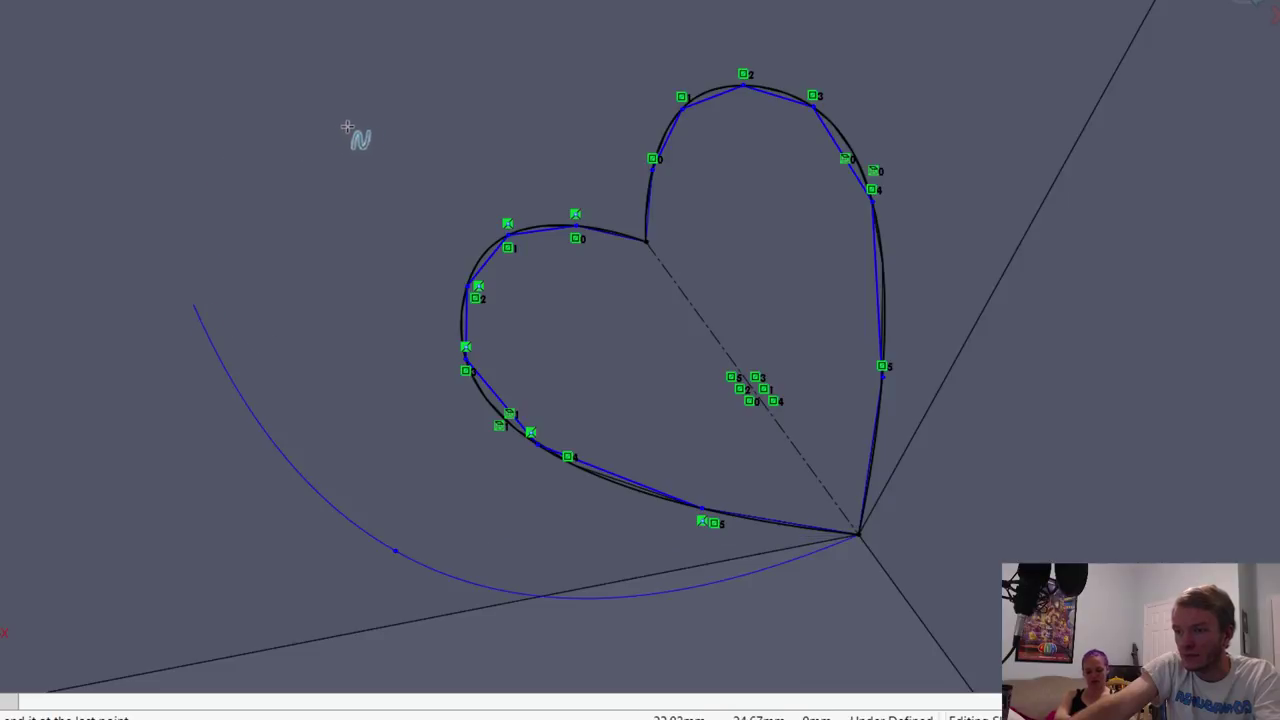
click(208, 108)
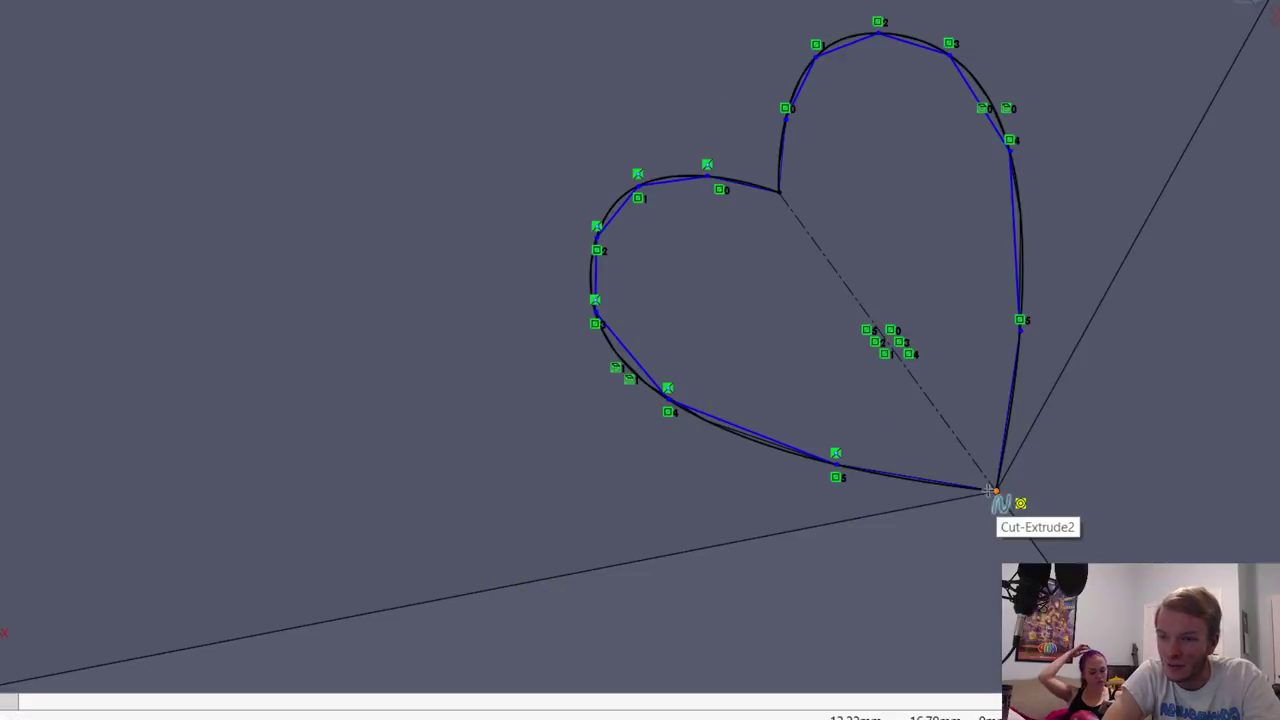
Step: Sketch a closed freeform spline loosely around the outside of the heart outline, starting and ending at the heart's tip
click(989, 491)
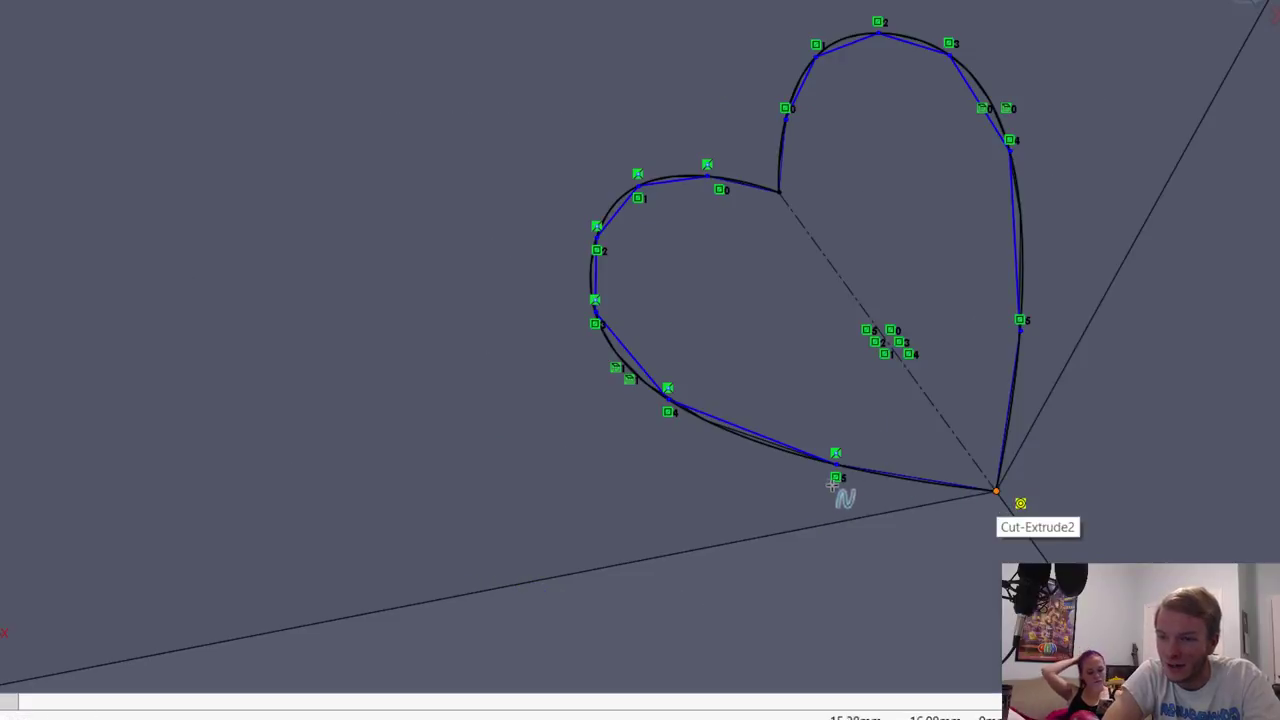
click(730, 471)
click(617, 455)
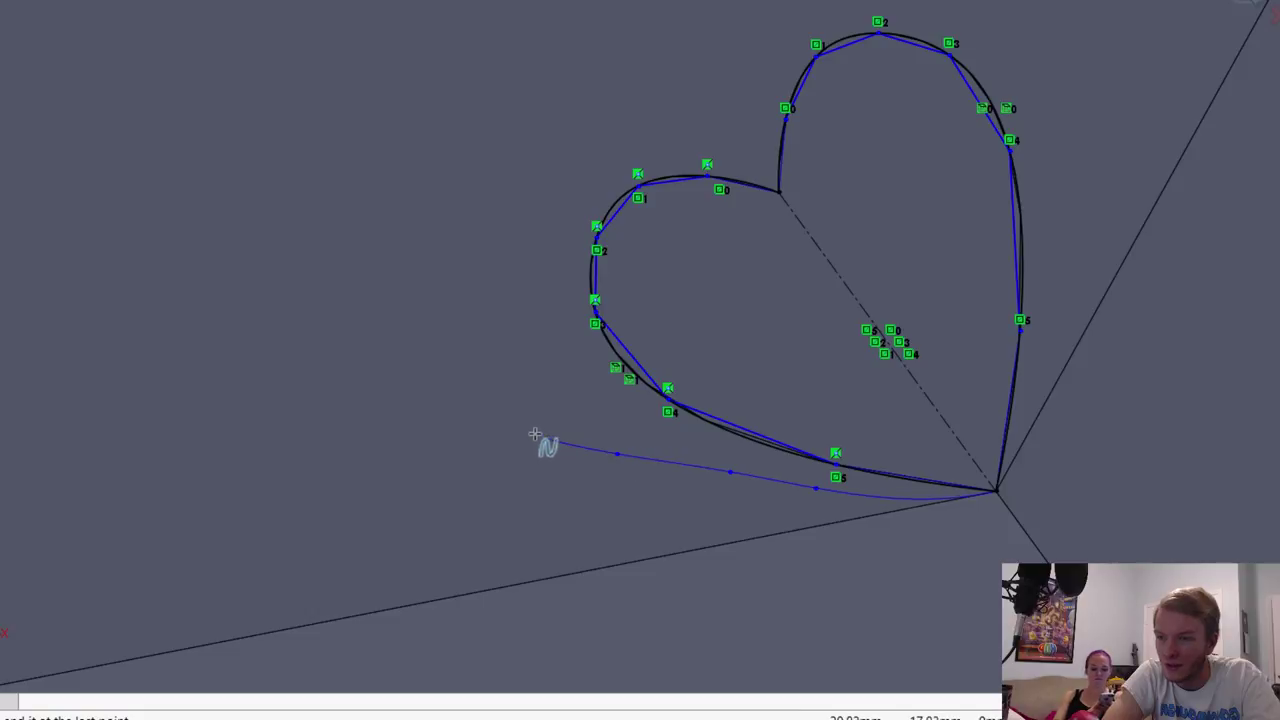
click(548, 439)
click(459, 399)
click(394, 312)
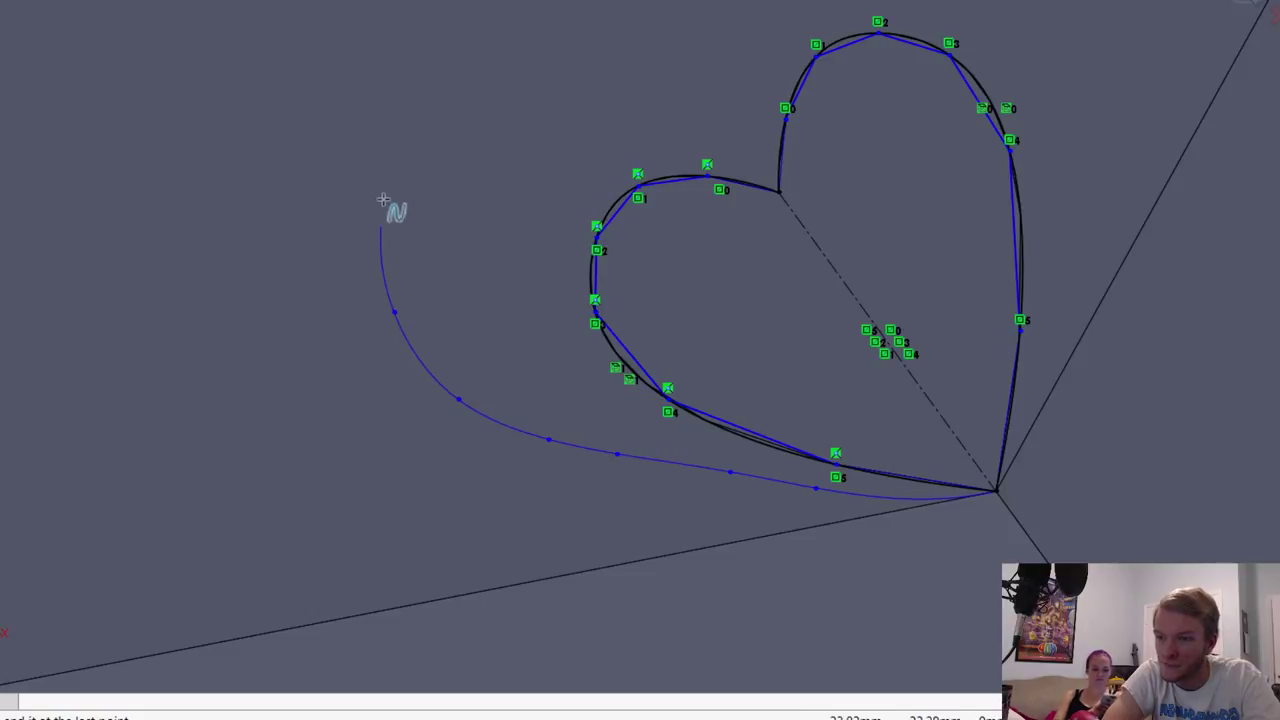
click(381, 228)
click(405, 142)
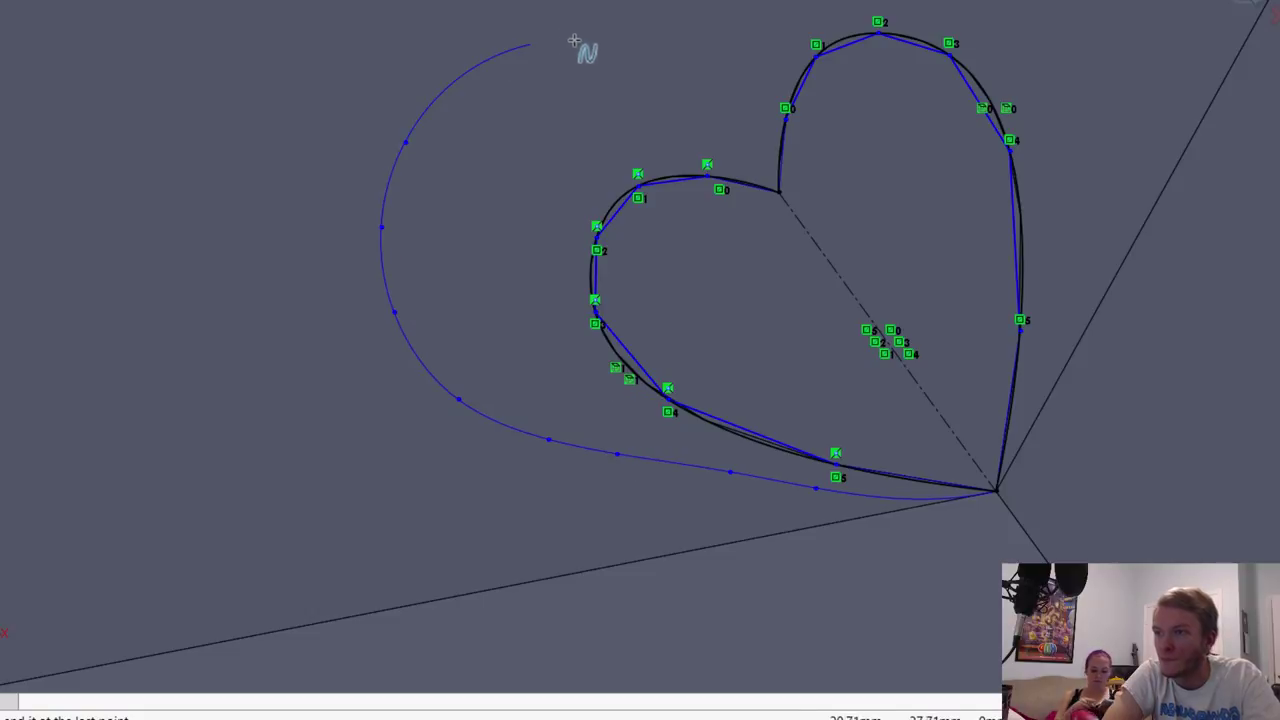
scroll(652, 70, up, 2)
click(655, 68)
click(757, 52)
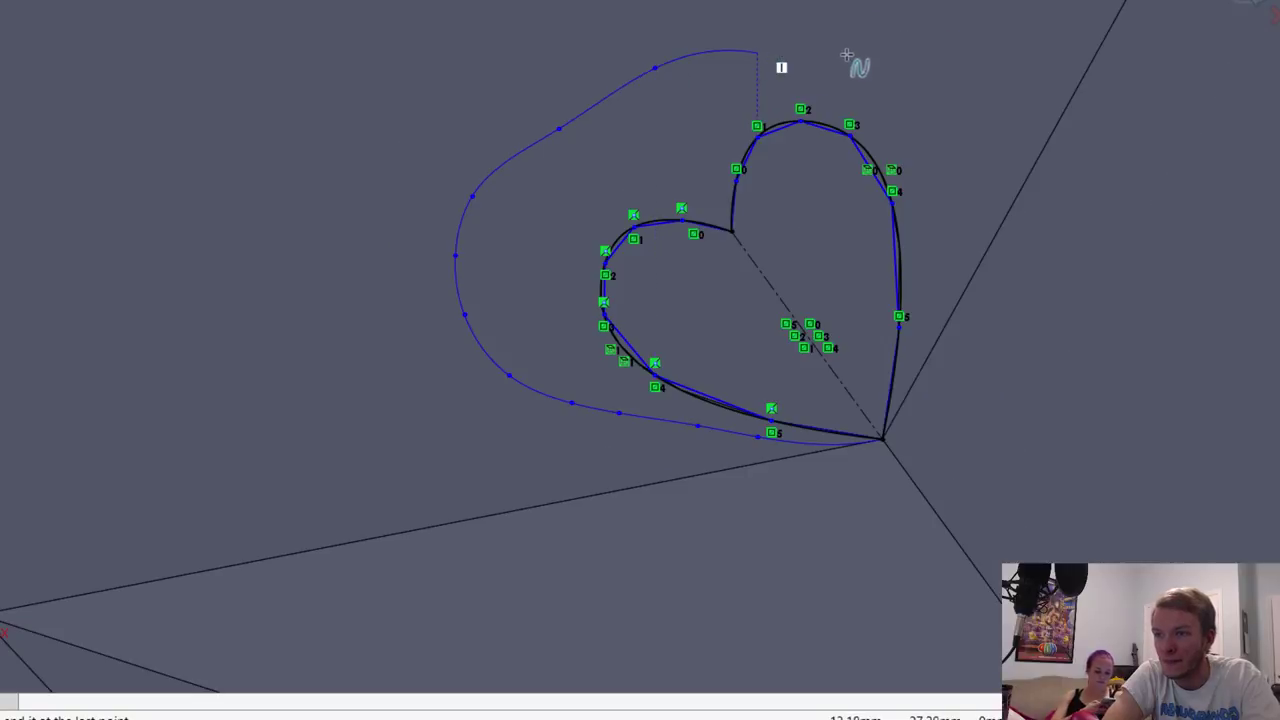
click(849, 54)
click(907, 101)
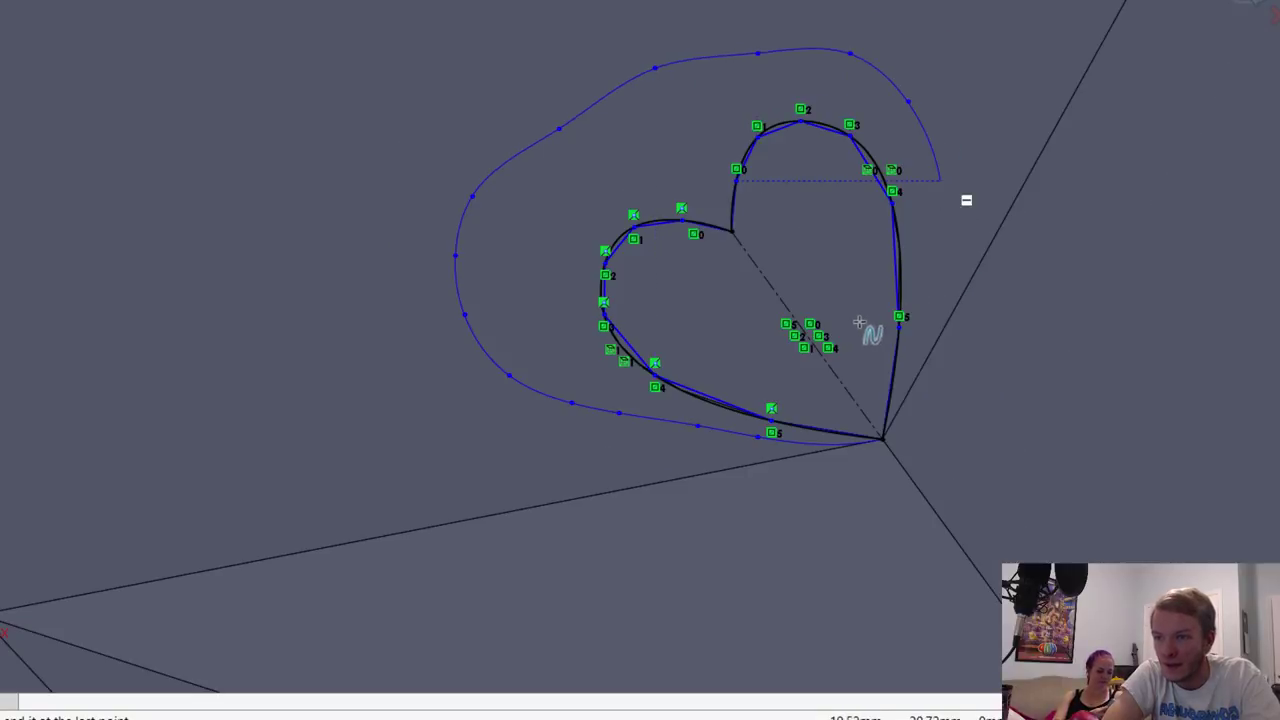
scroll(818, 326, down, 5)
click(817, 325)
click(794, 372)
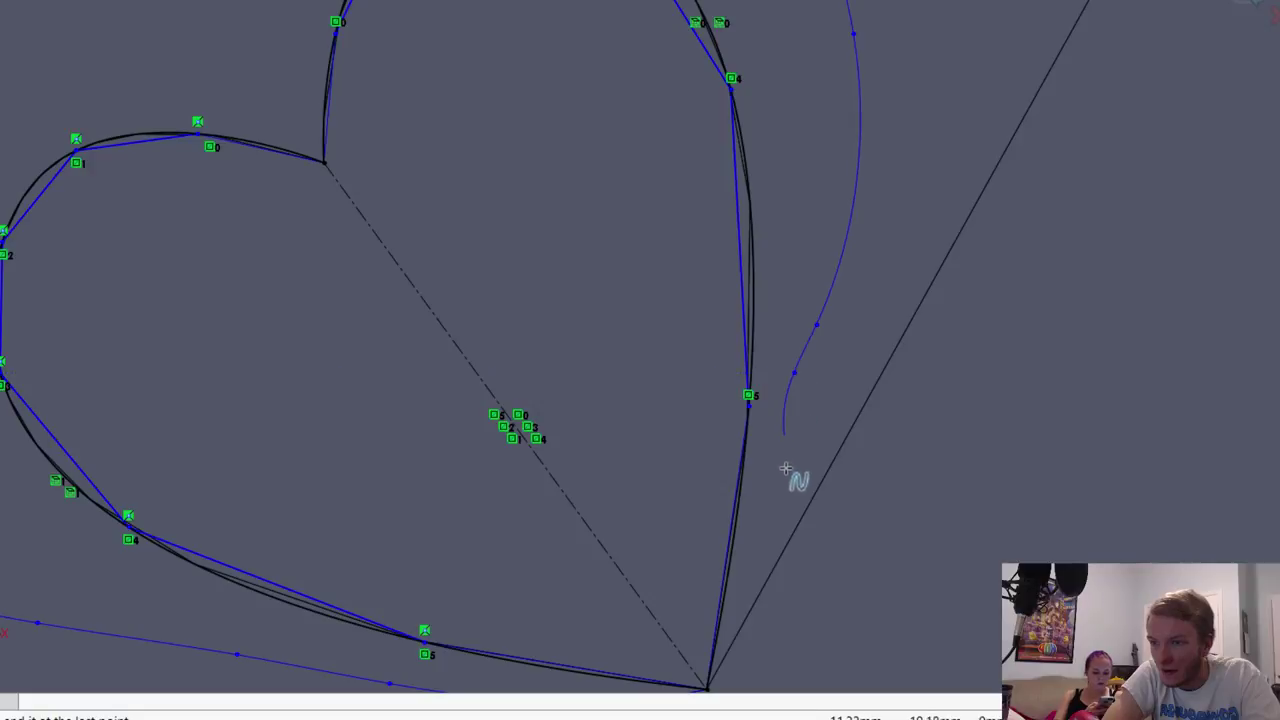
click(785, 435)
click(773, 498)
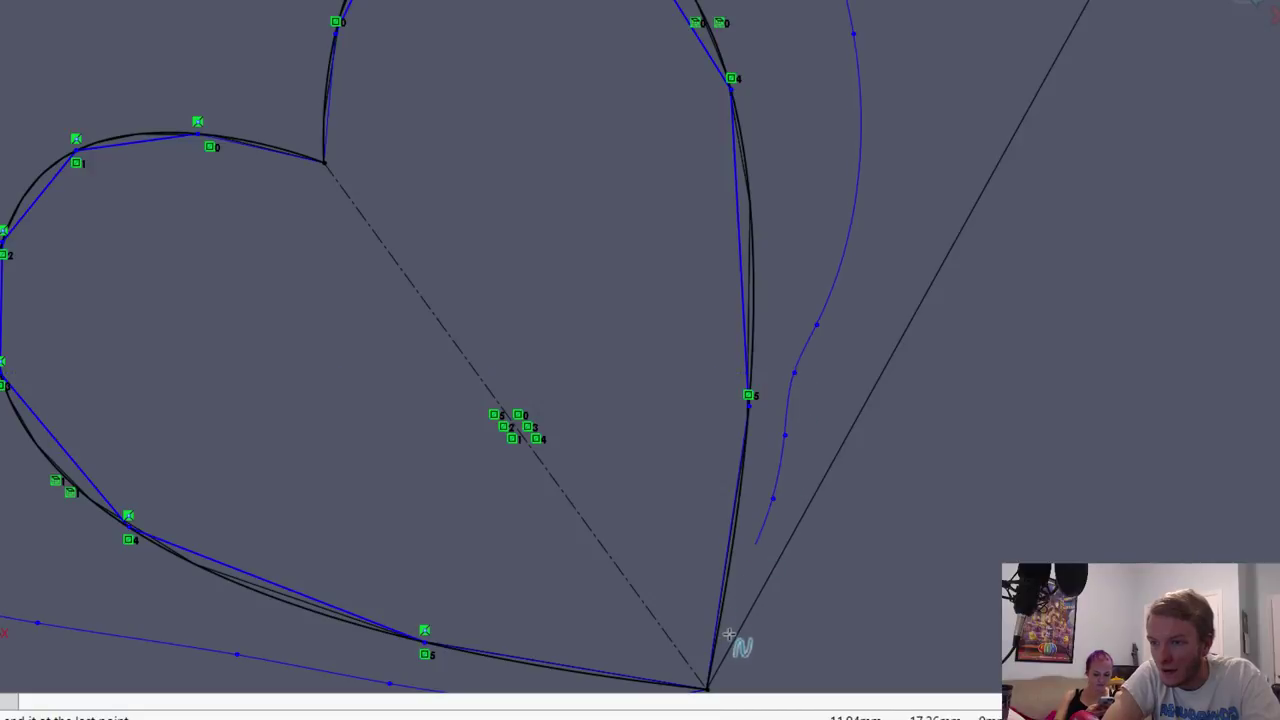
double_click(707, 688)
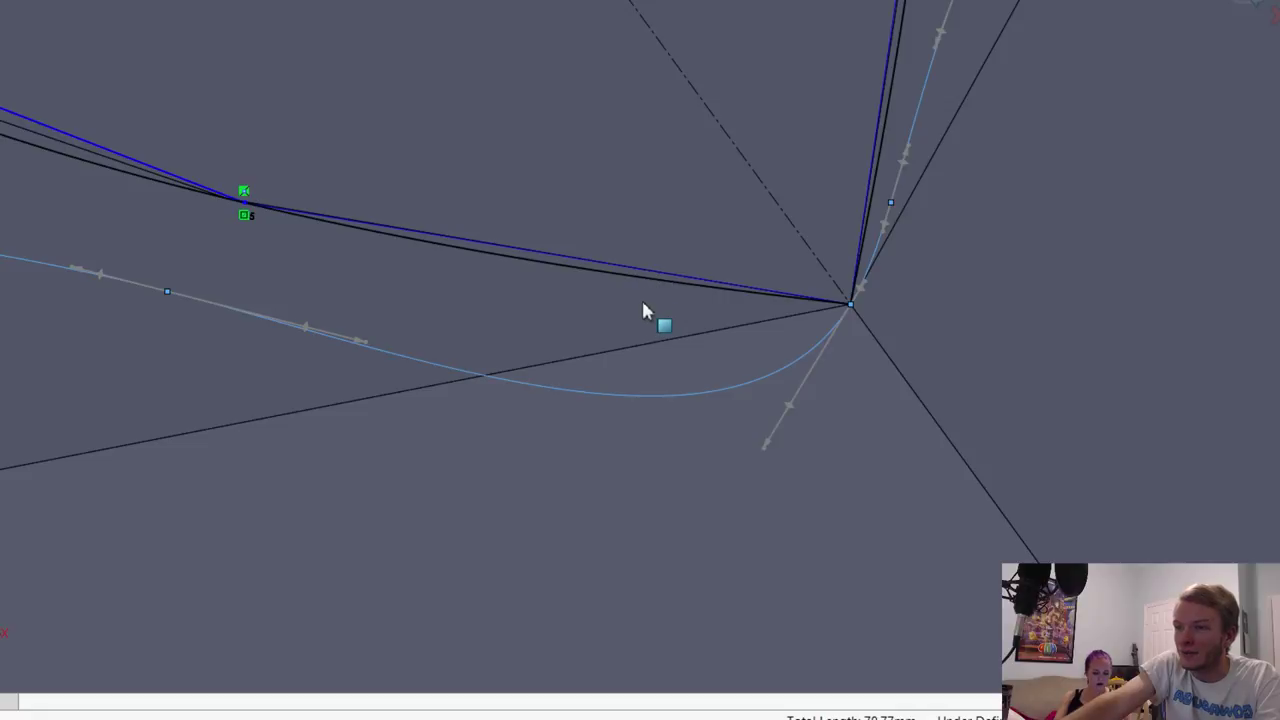
Step: Measure the distance between the spline's endpoint at the heart's tip and the nearby star notch vertex
click(731, 170)
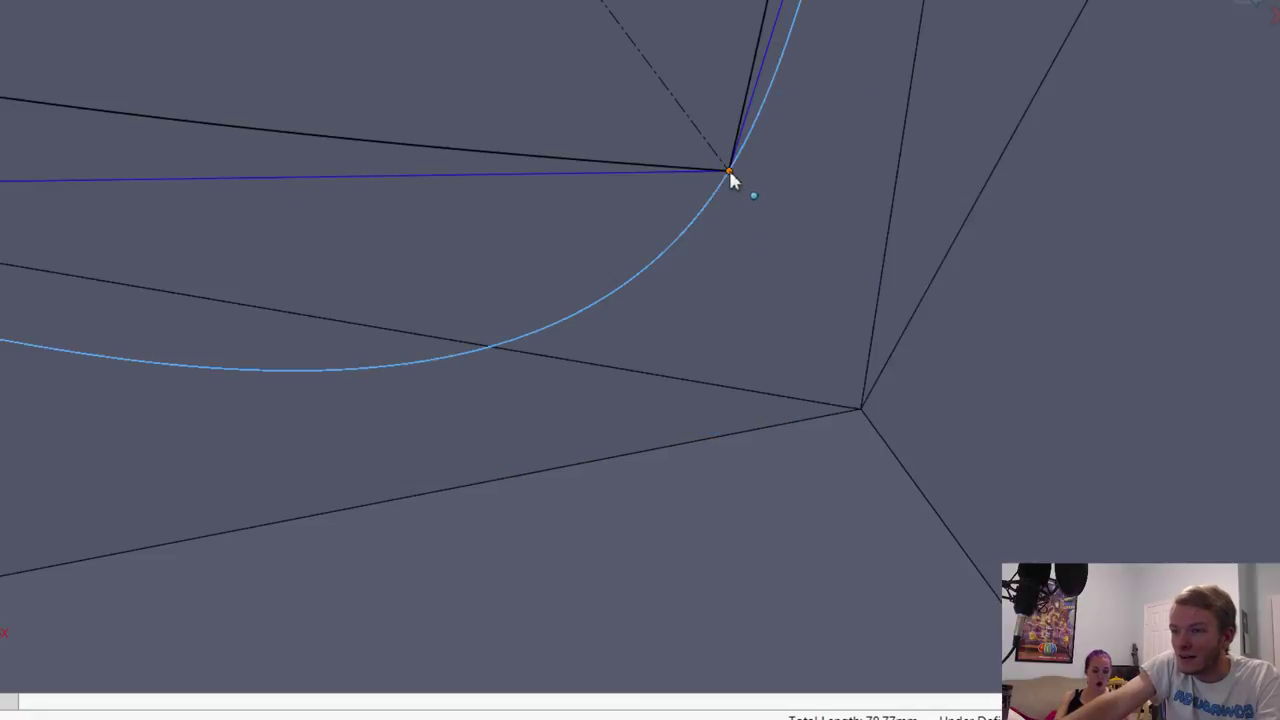
click(859, 410)
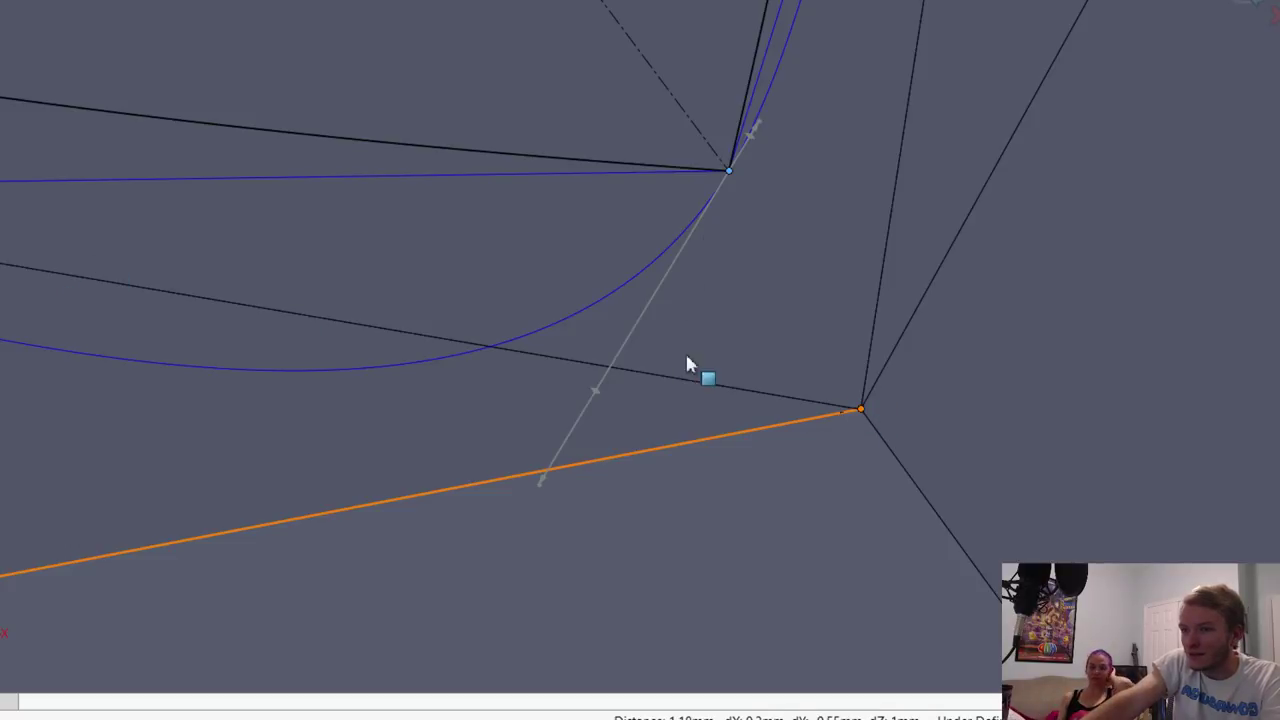
scroll(649, 279, up, 6)
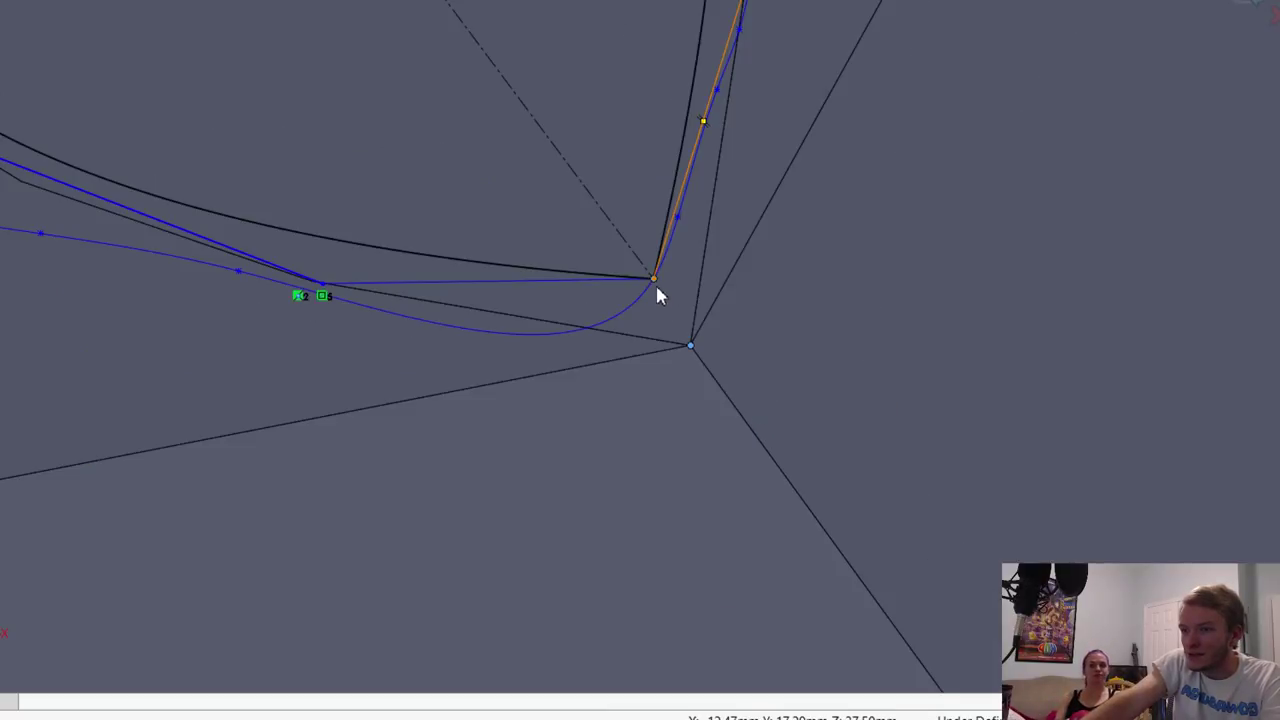
click(691, 347)
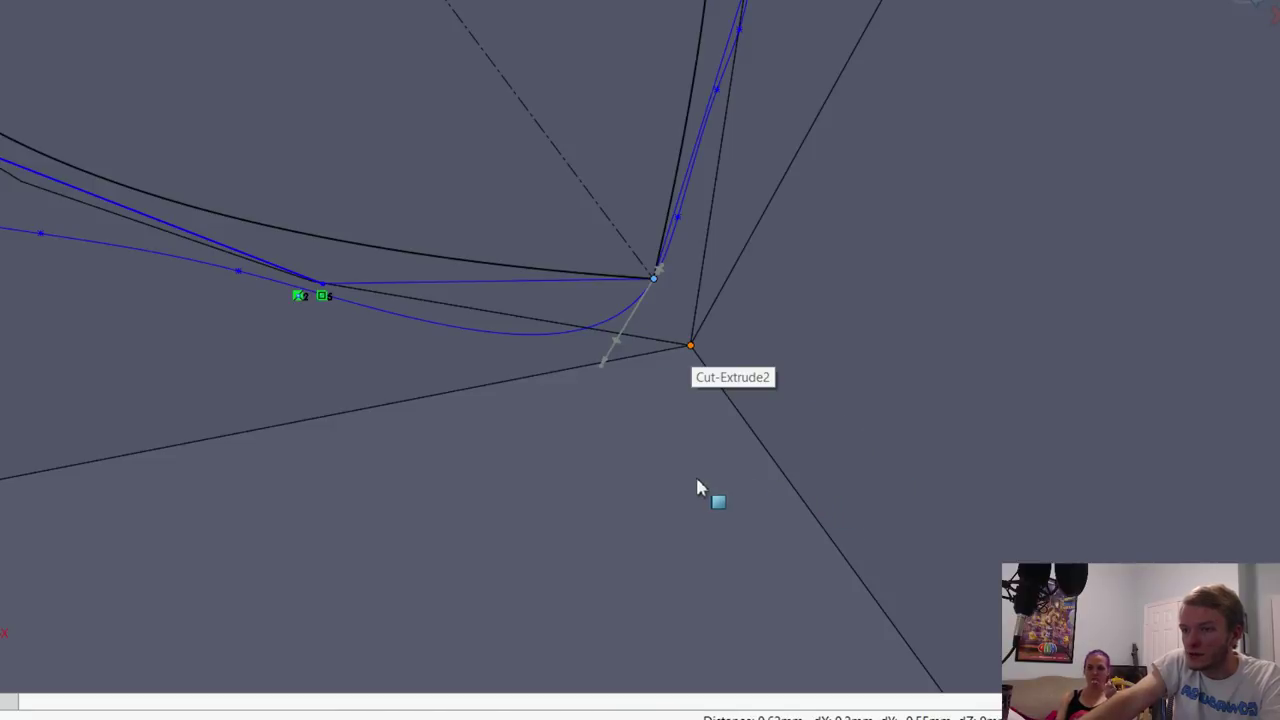
scroll(697, 487, up, 3)
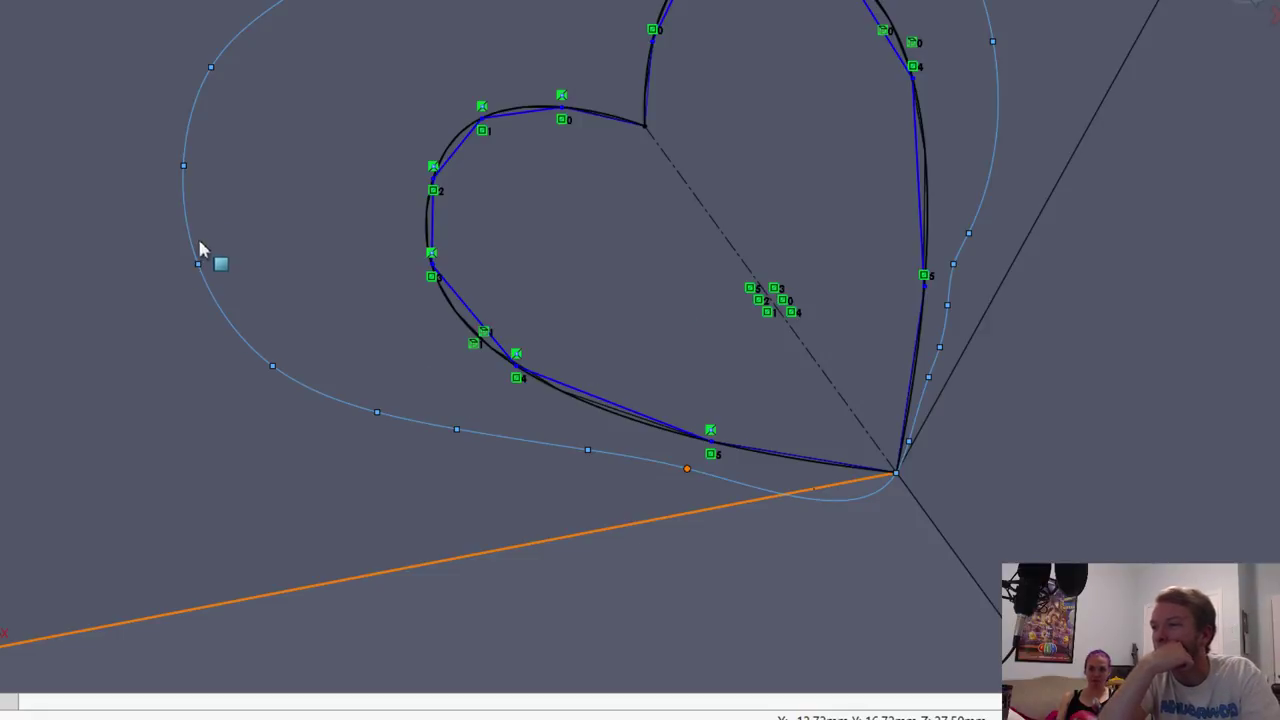
Step: Draw a straight line about 1.57 mm long from the heart's tip to a point on the lower part of the surrounding spline
scroll(700, 284, down, 4)
click(719, 276)
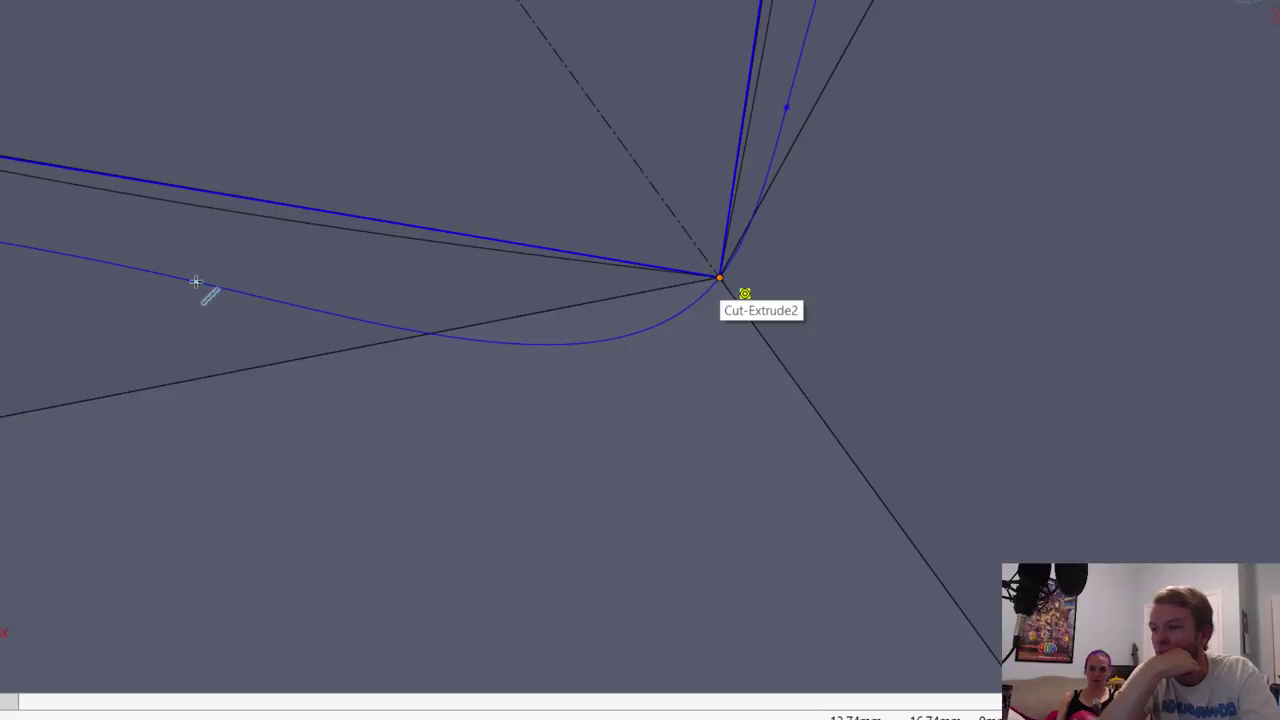
click(226, 289)
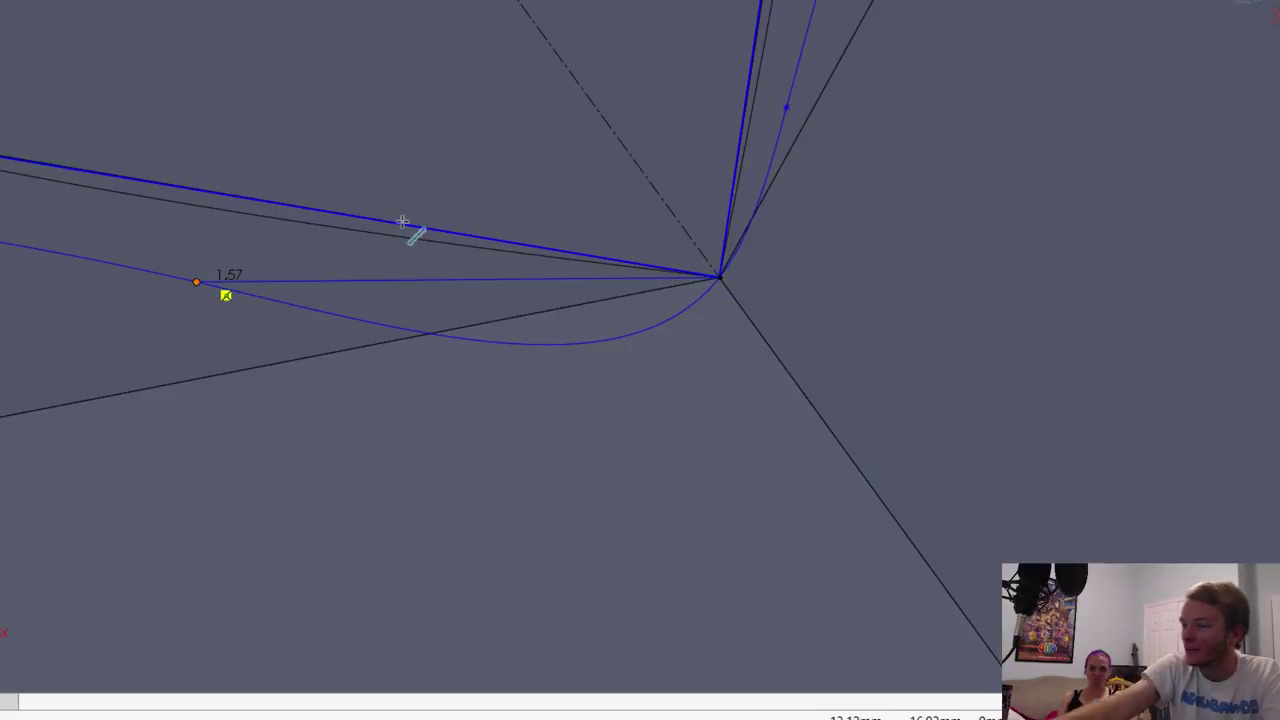
key(Escape)
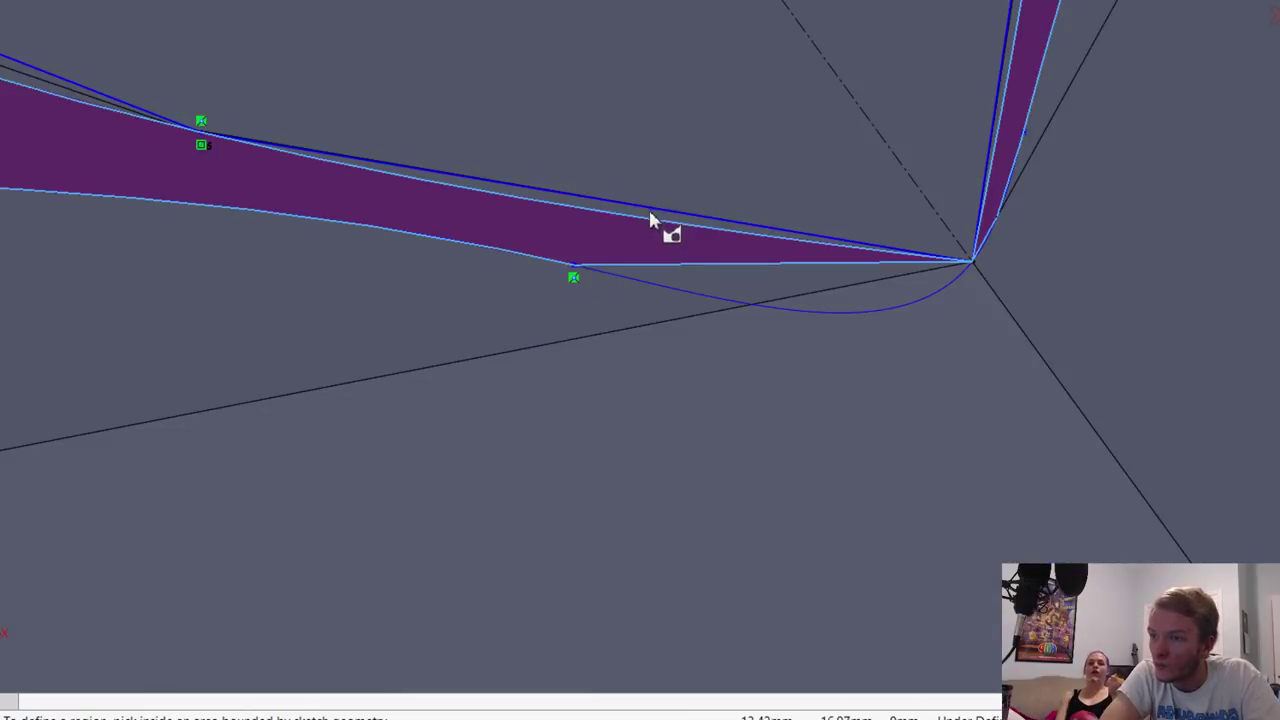
Step: Add the thin slivers between the heart's curved outline and its straight segments to the region selection, working around both lobes
scroll(650, 192, down, 8)
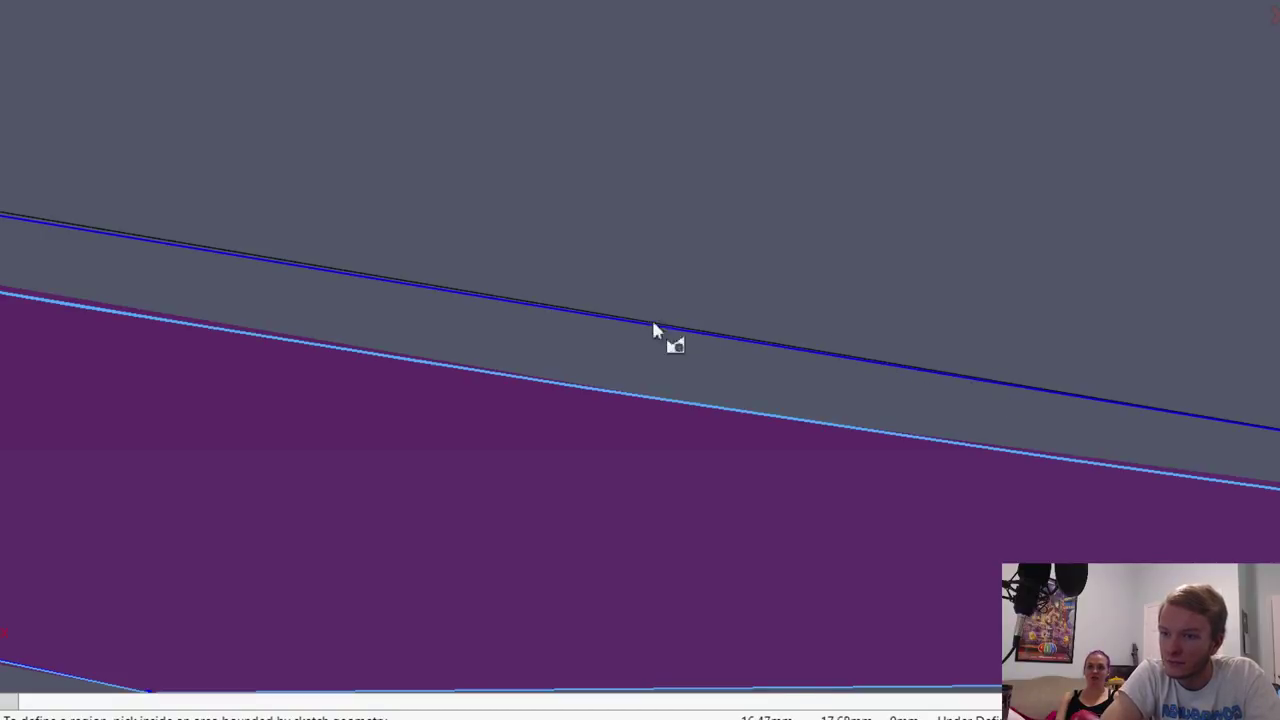
scroll(571, 194, up, 2)
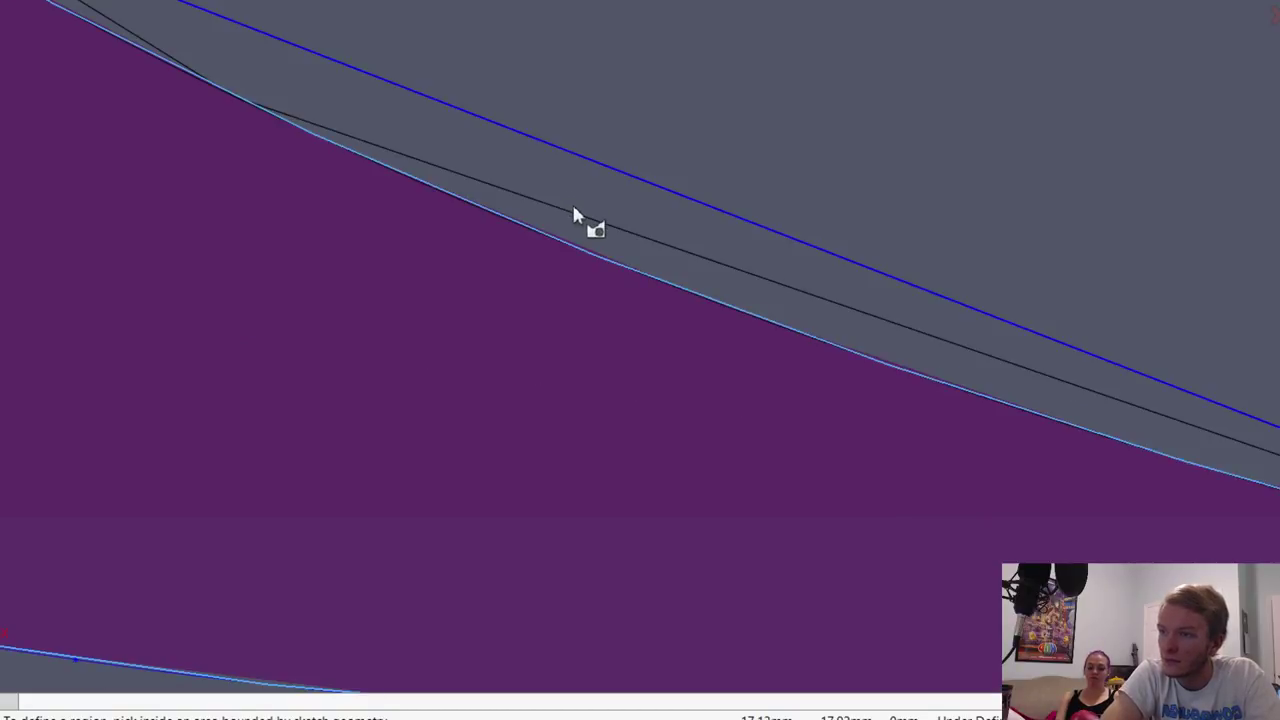
click(569, 178)
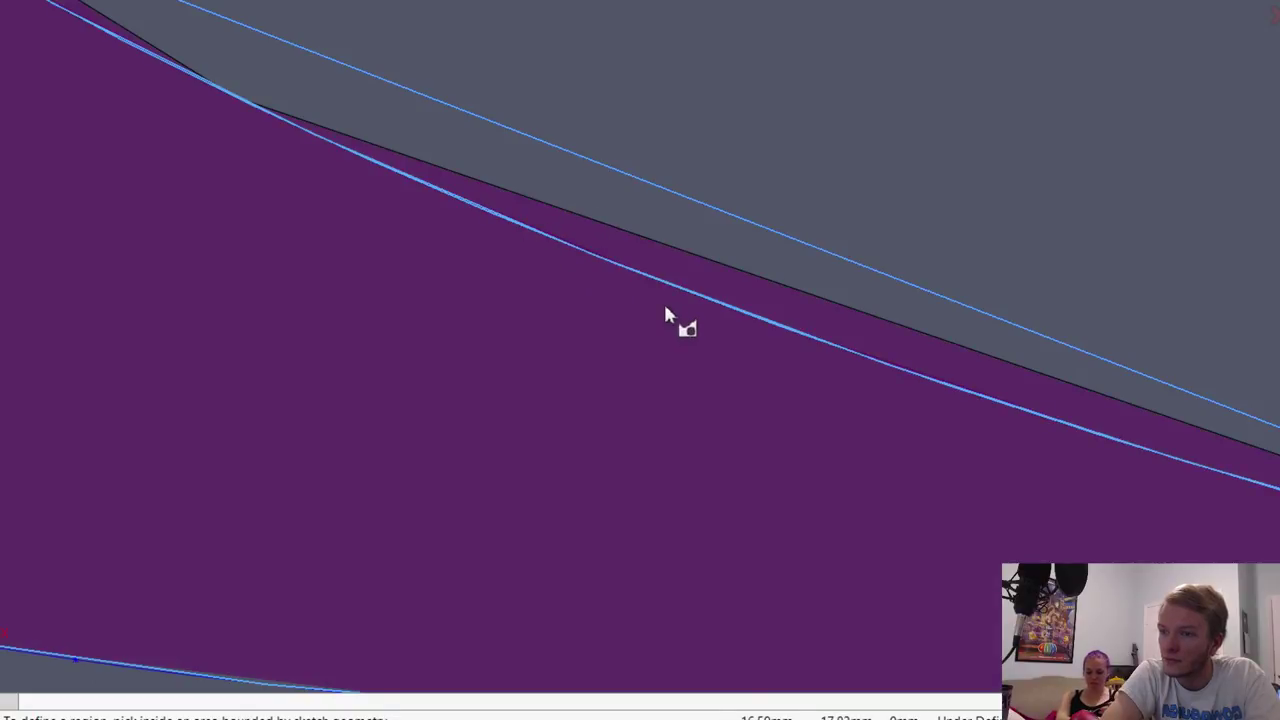
scroll(559, 301, up, 1)
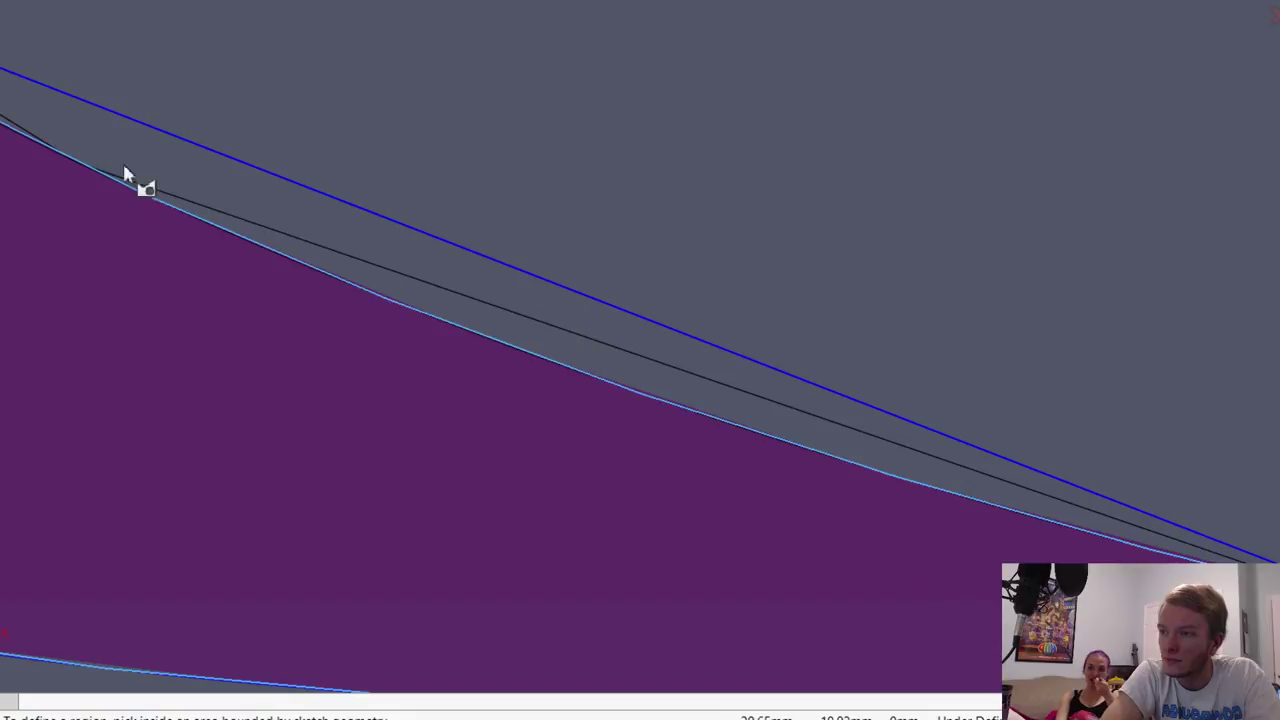
click(643, 357)
scroll(642, 355, up, 1)
click(629, 352)
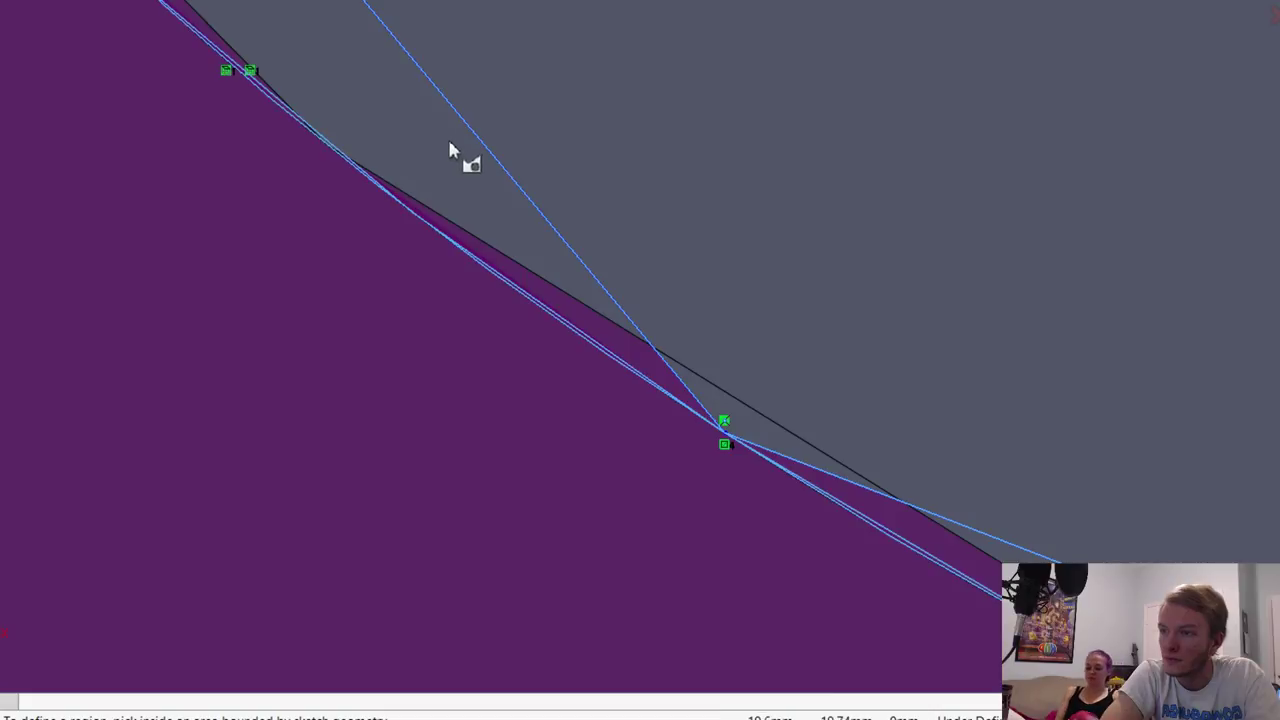
scroll(542, 189, up, 2)
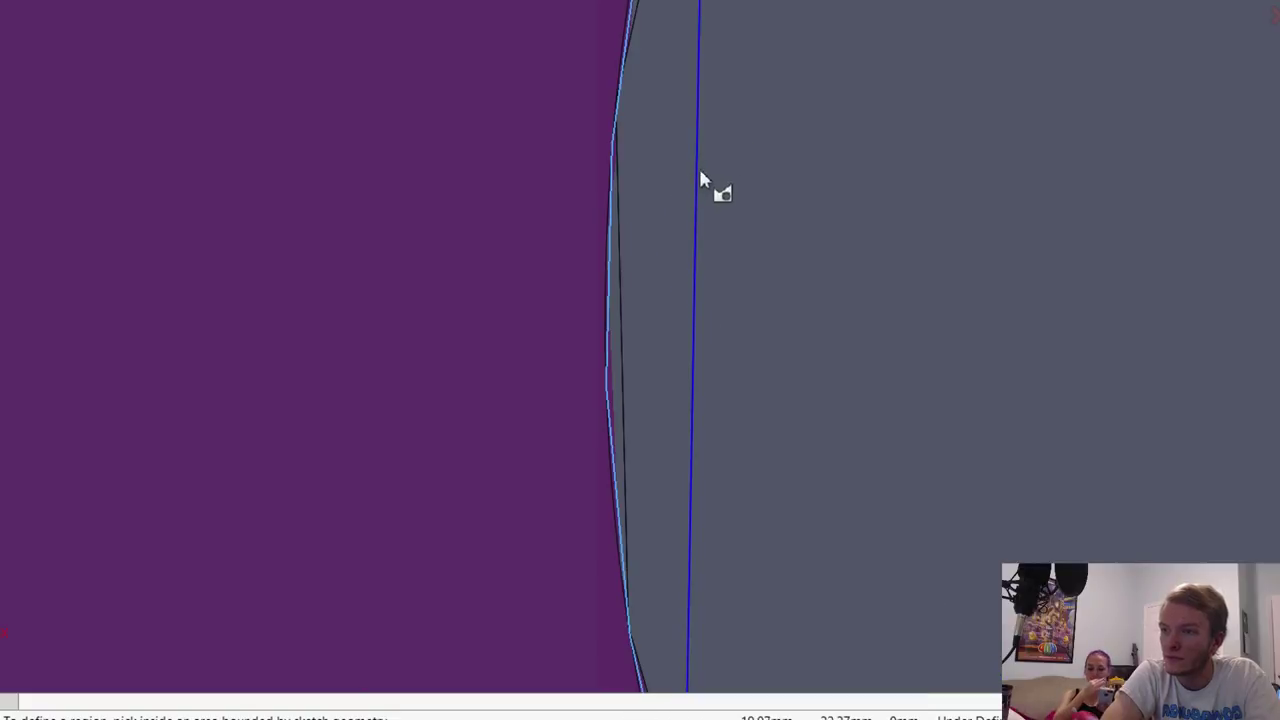
scroll(604, 191, up, 3)
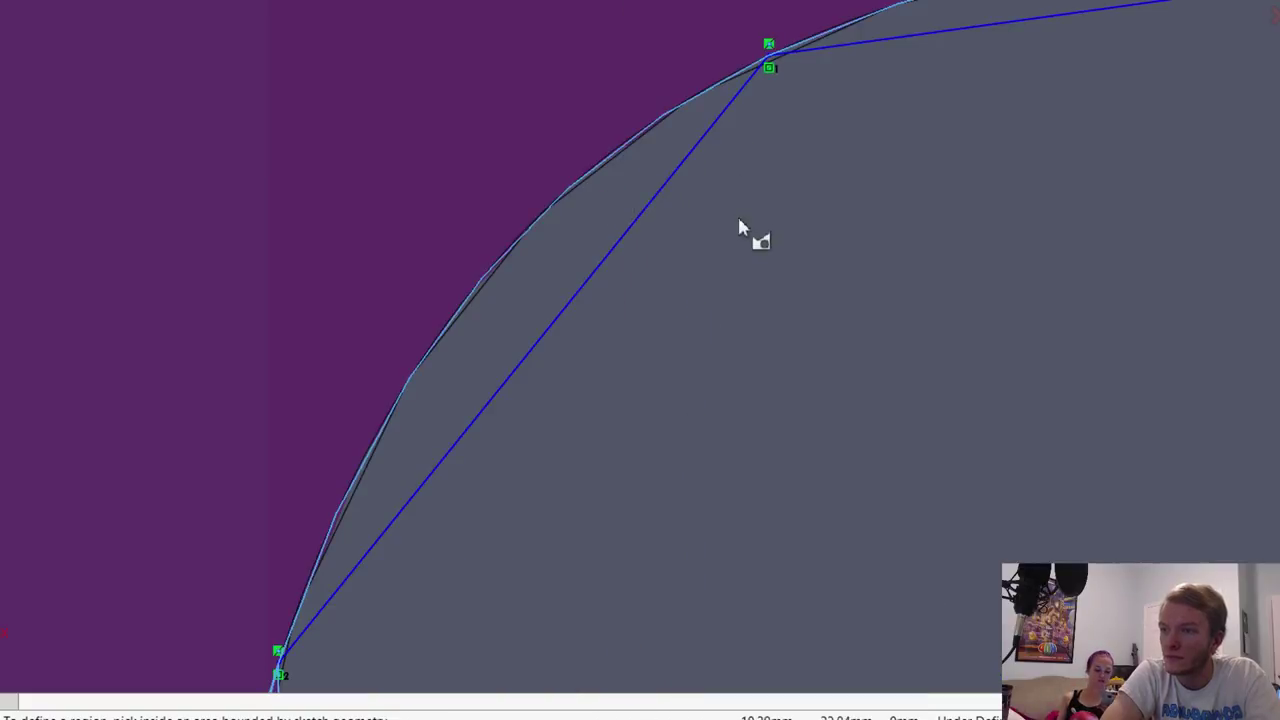
middle_drag(651, 480, 633, 425)
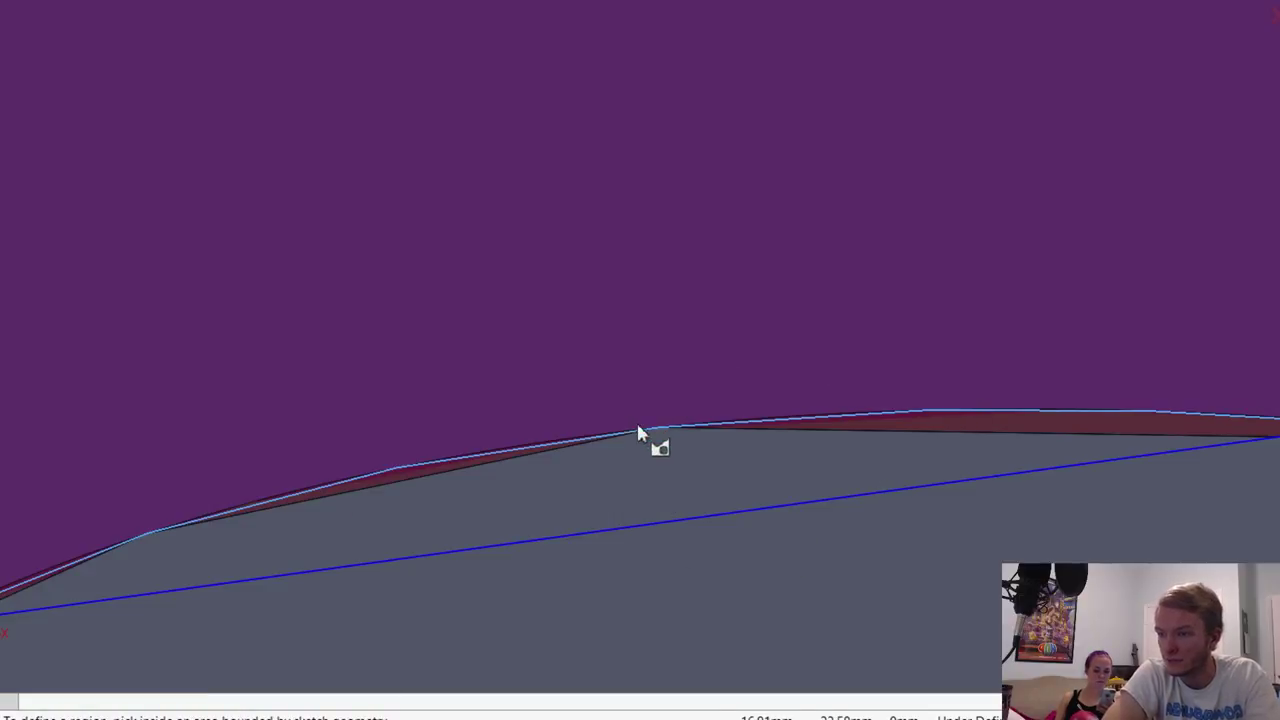
middle_drag(643, 429, 645, 430)
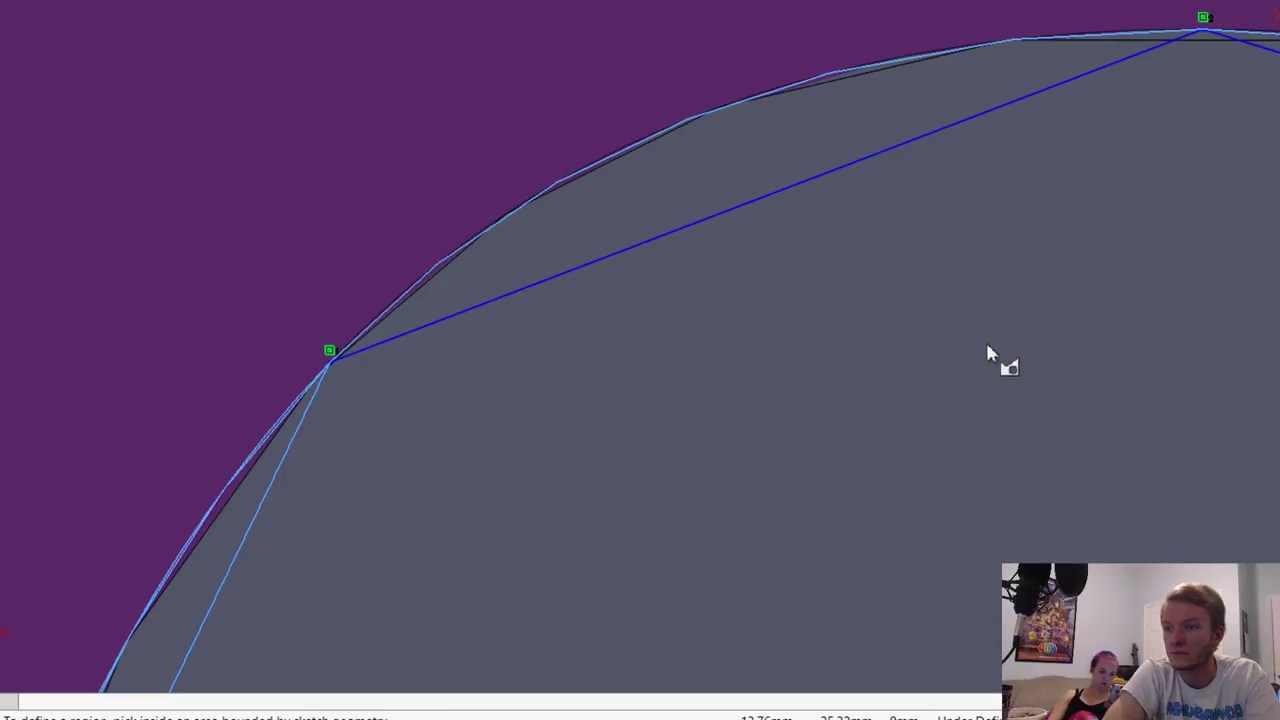
scroll(985, 385, up, 3)
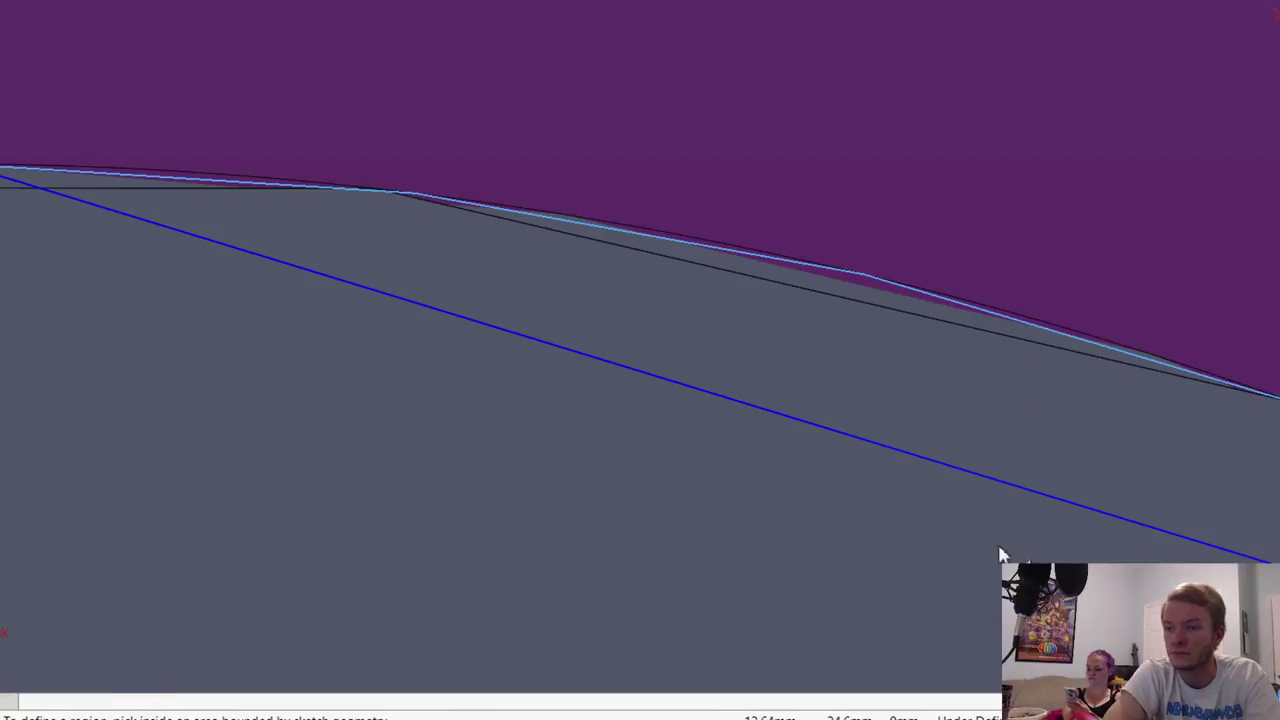
scroll(1003, 555, down, 2)
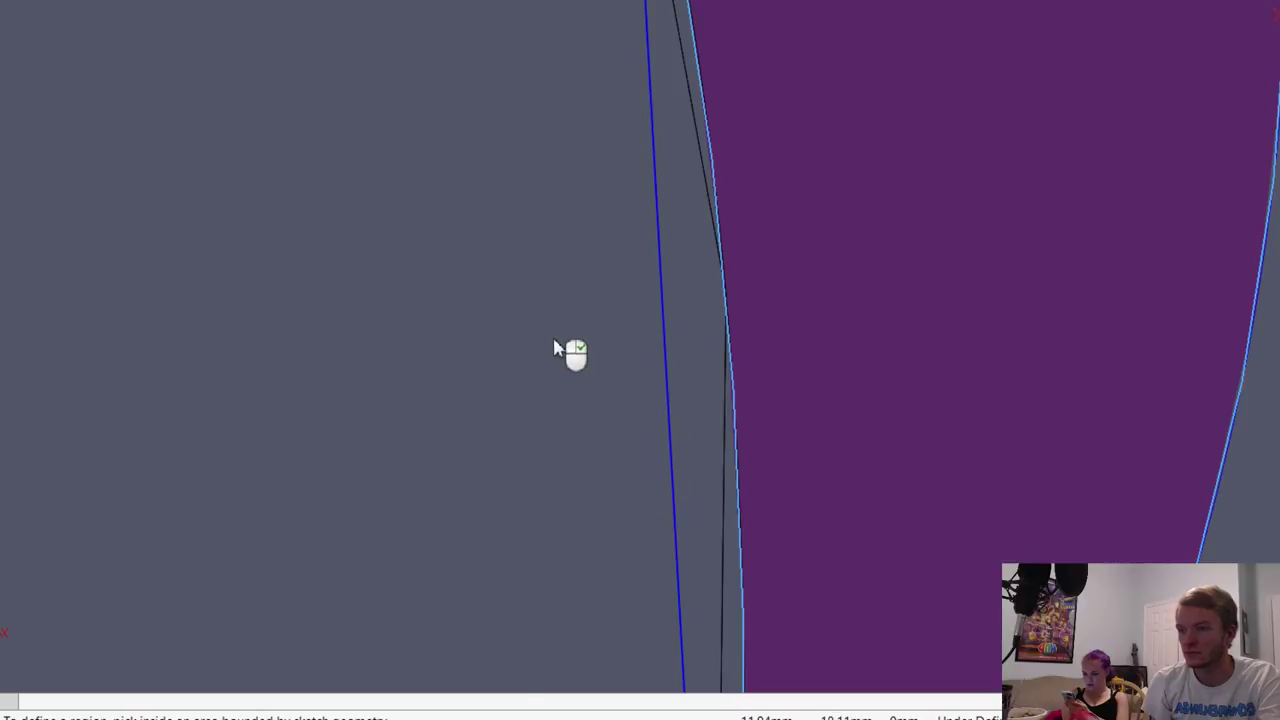
scroll(556, 341, down, 2)
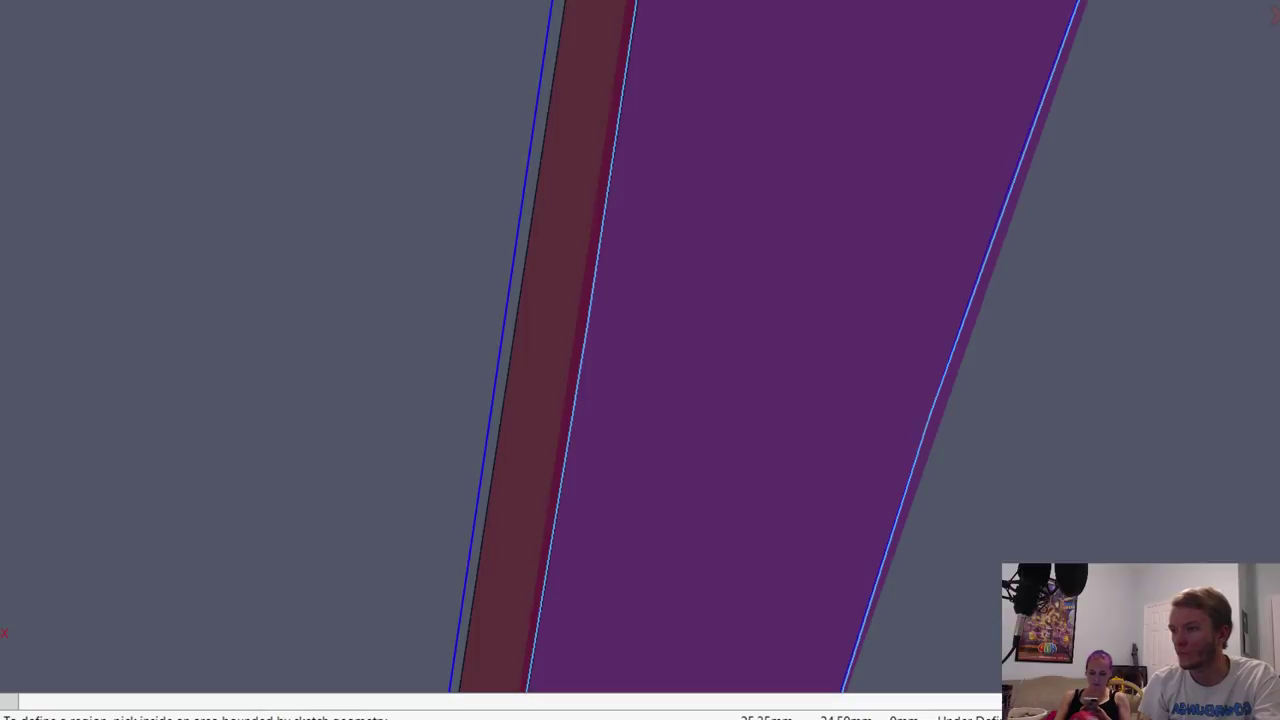
scroll(503, 239, down, 5)
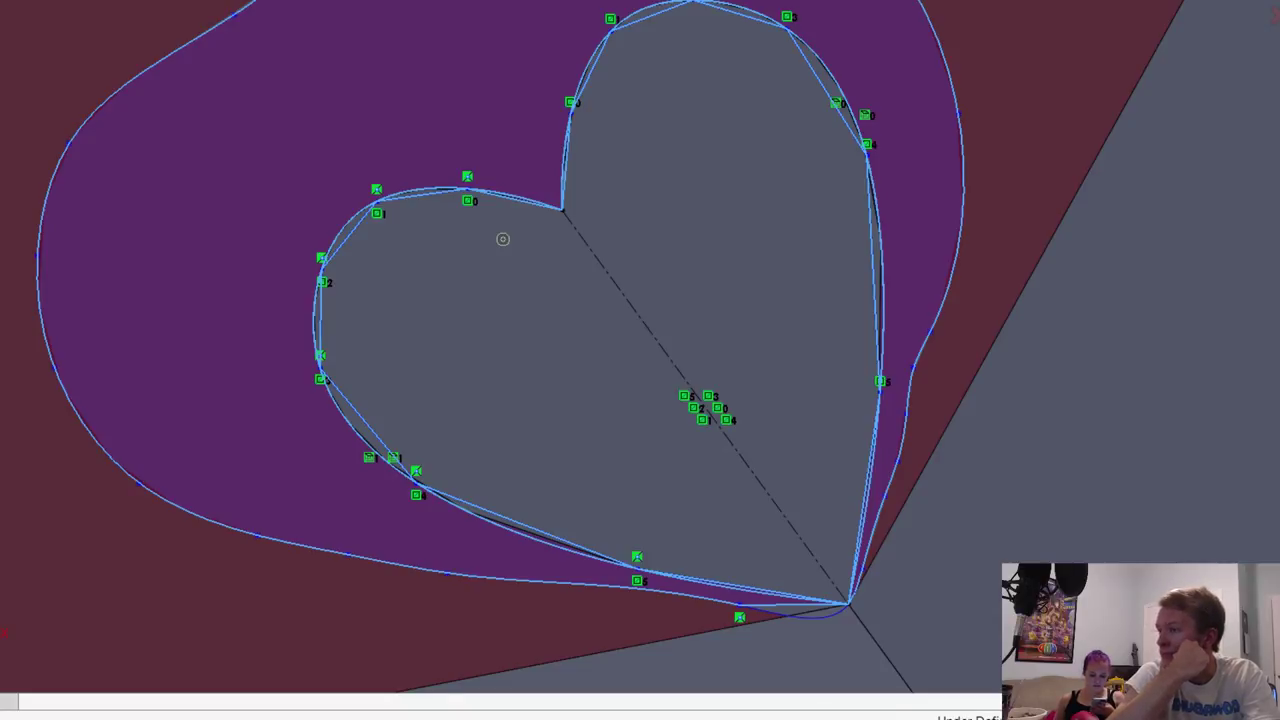
Step: Exit the sketch holding the heart's straight segments and the surrounding spline
scroll(503, 239, up, 2)
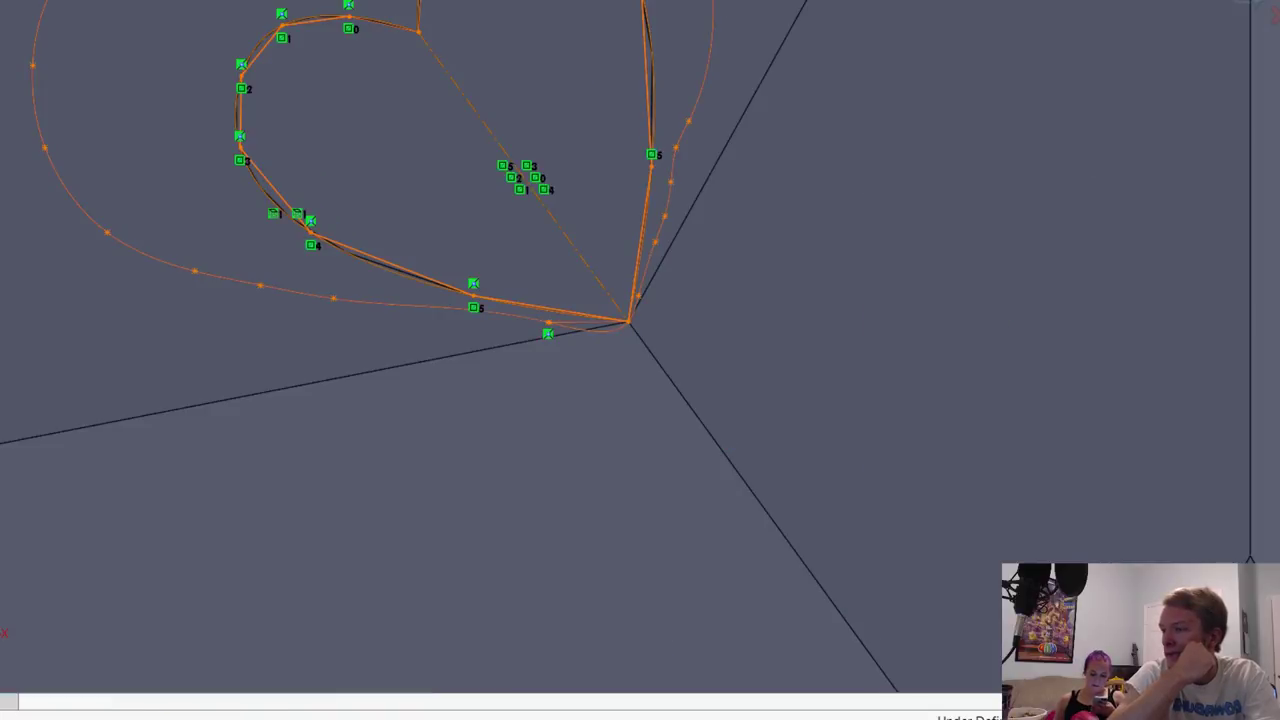
click(1254, 4)
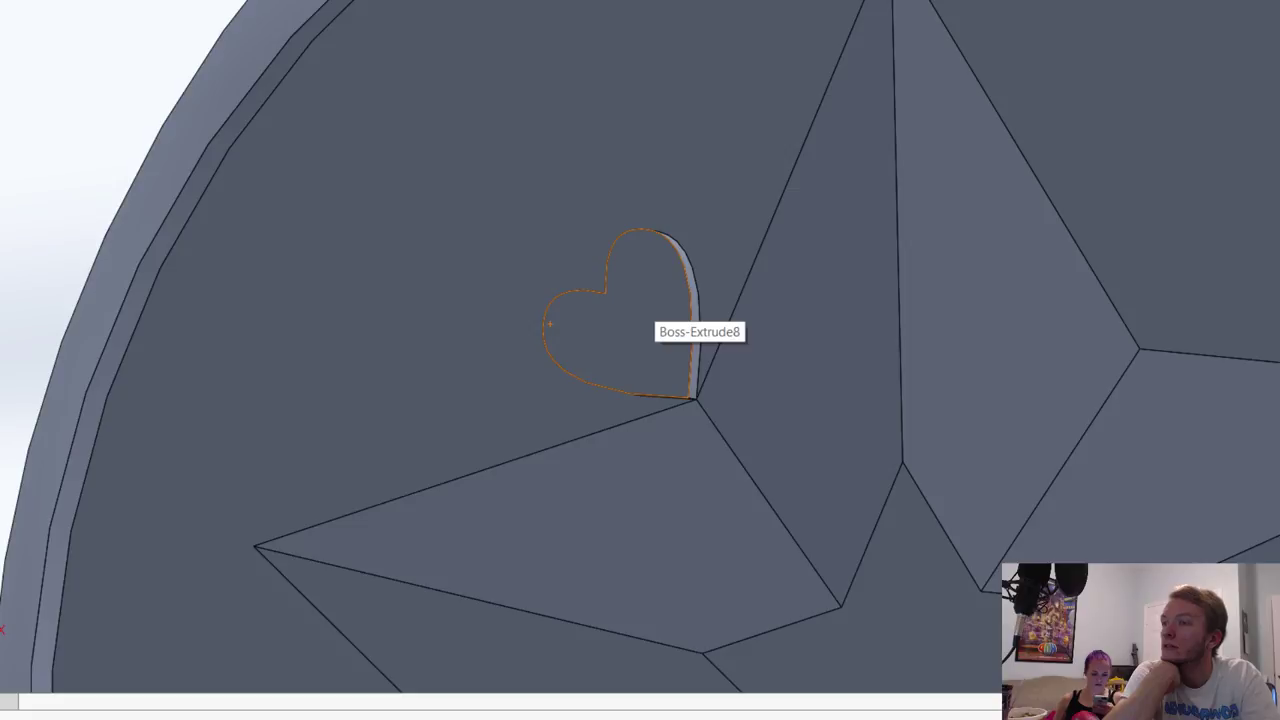
Step: Create a reference plane parallel to the raised heart's front face, offset slightly inward from it
click(648, 335)
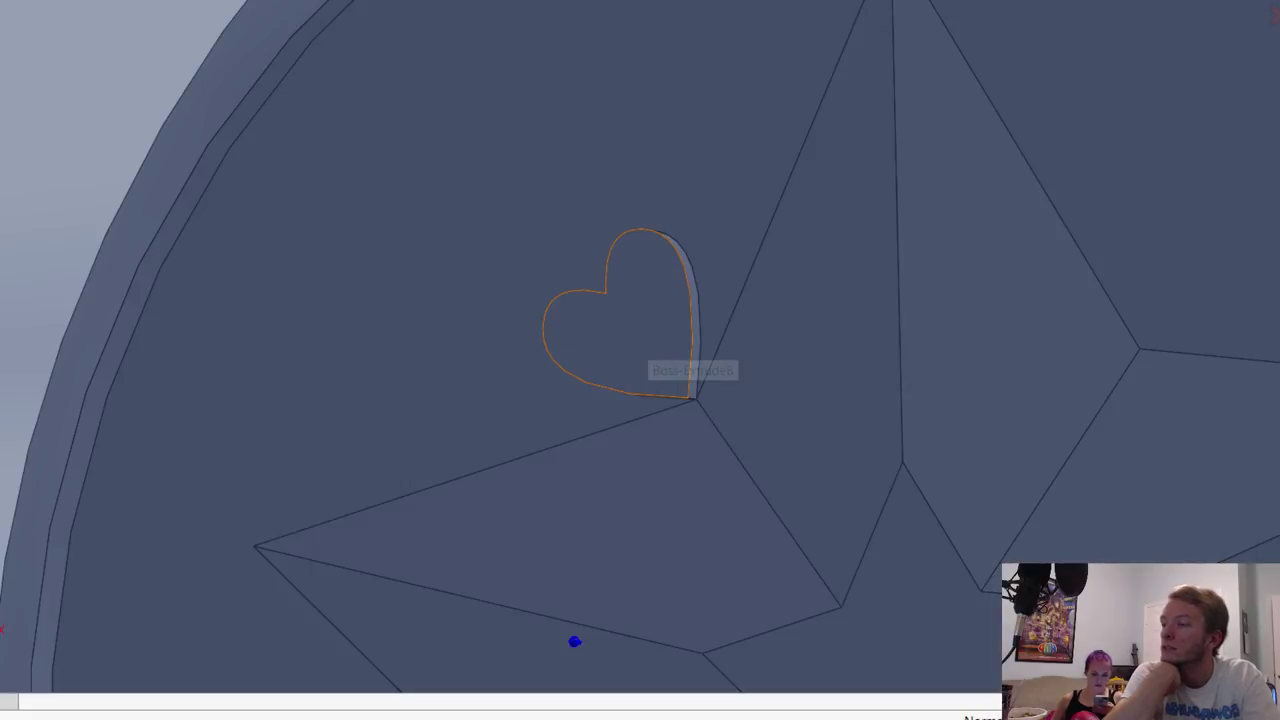
click(606, 316)
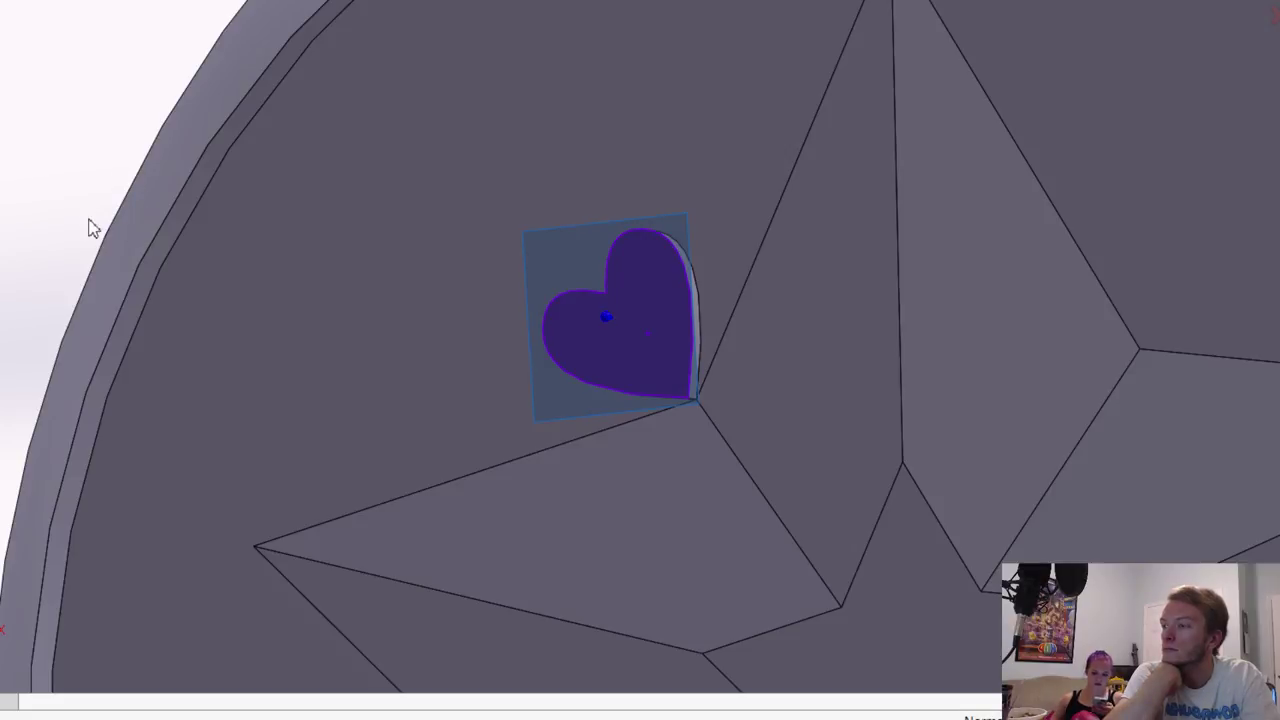
scroll(760, 361, up, 6)
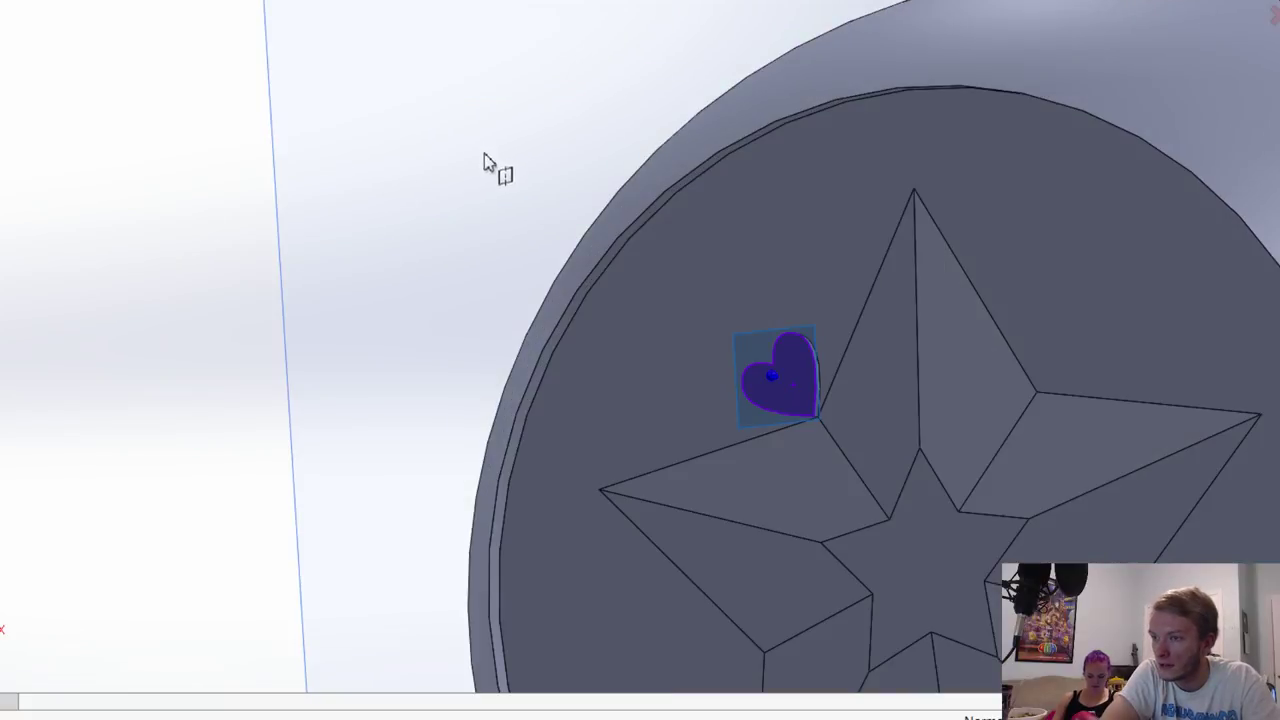
middle_drag(486, 157, 410, 176)
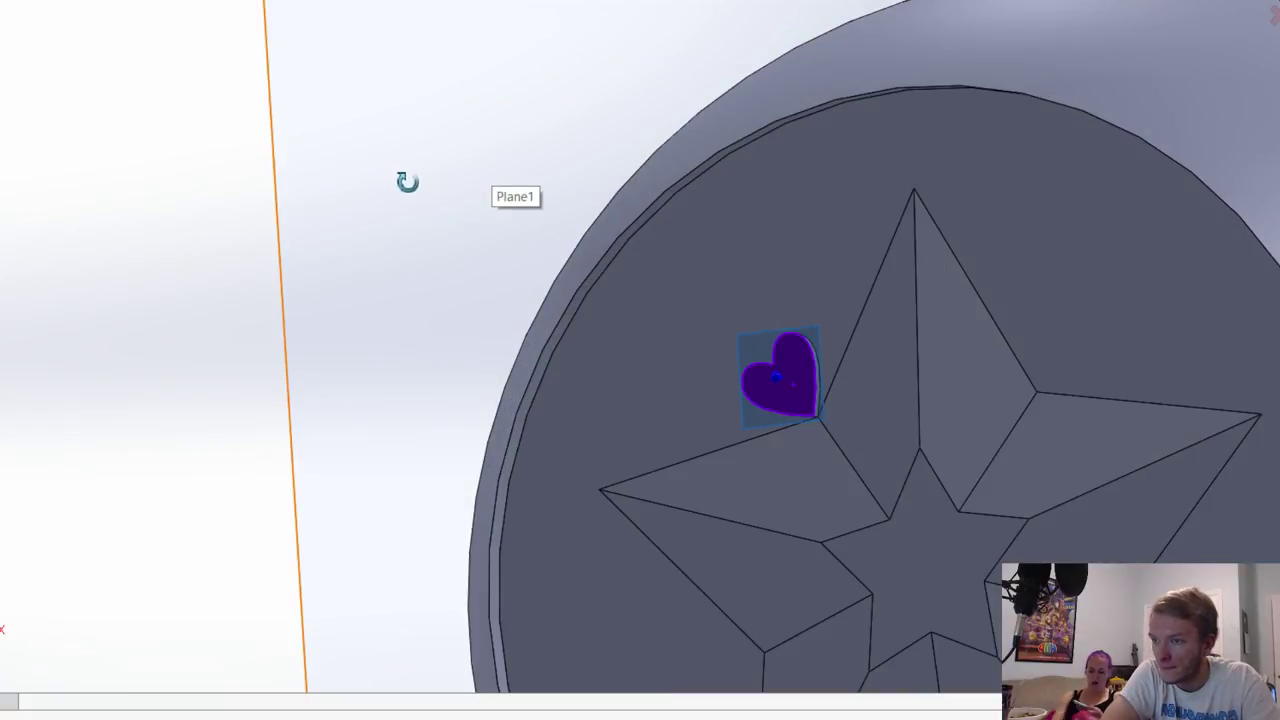
key(Left)
key(Left)
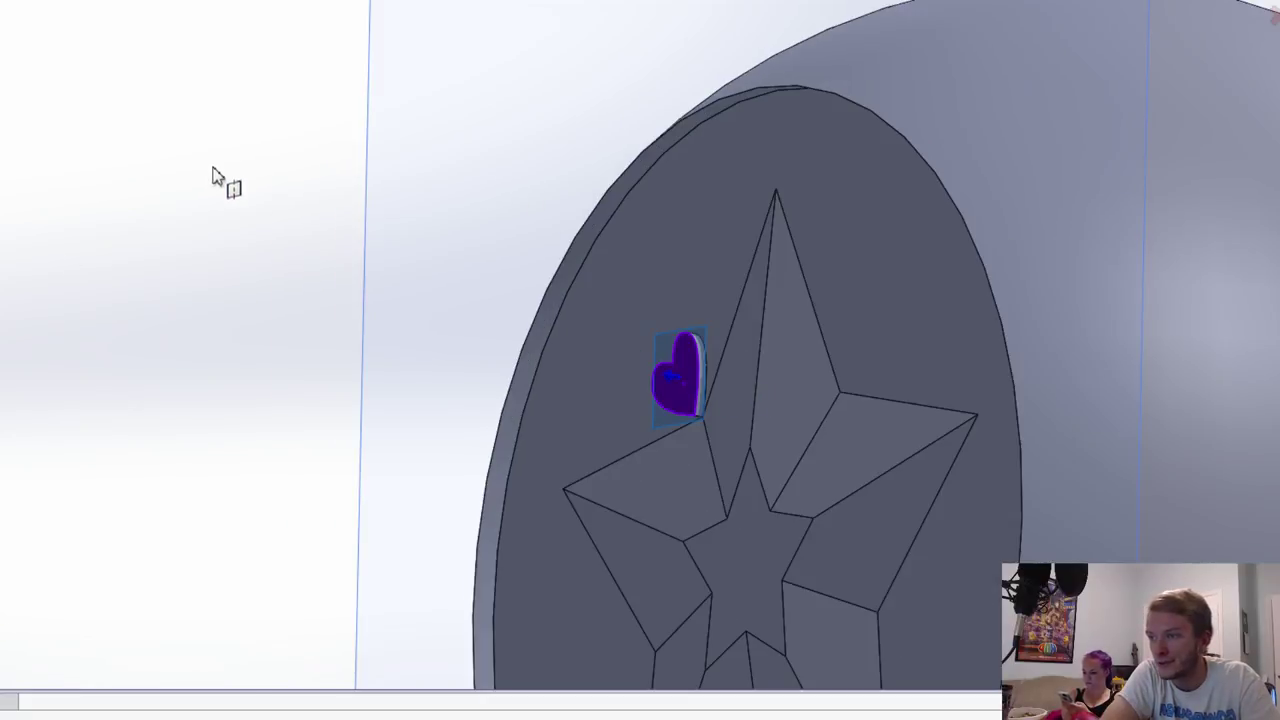
key(shift+z)
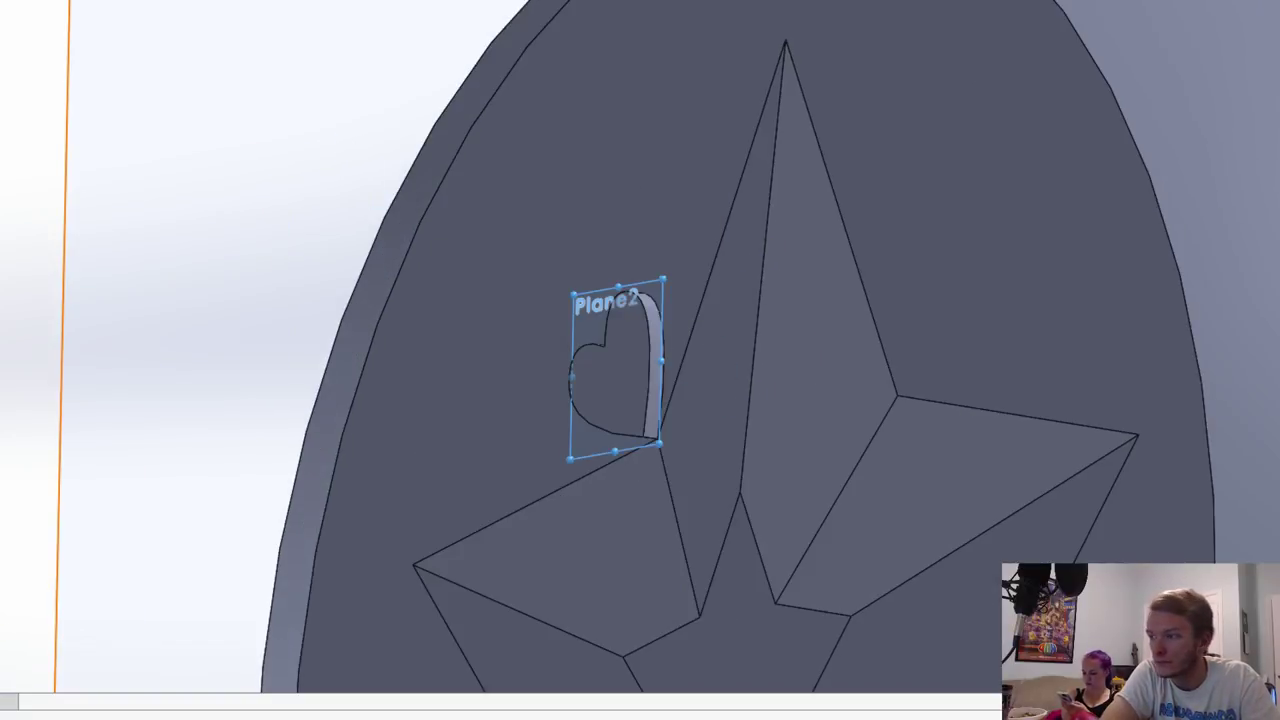
Step: Sketch on the new plane a chain of straight segments around the heart's left lobe, from the tip to the notch between the lobes
key(ctrl+8)
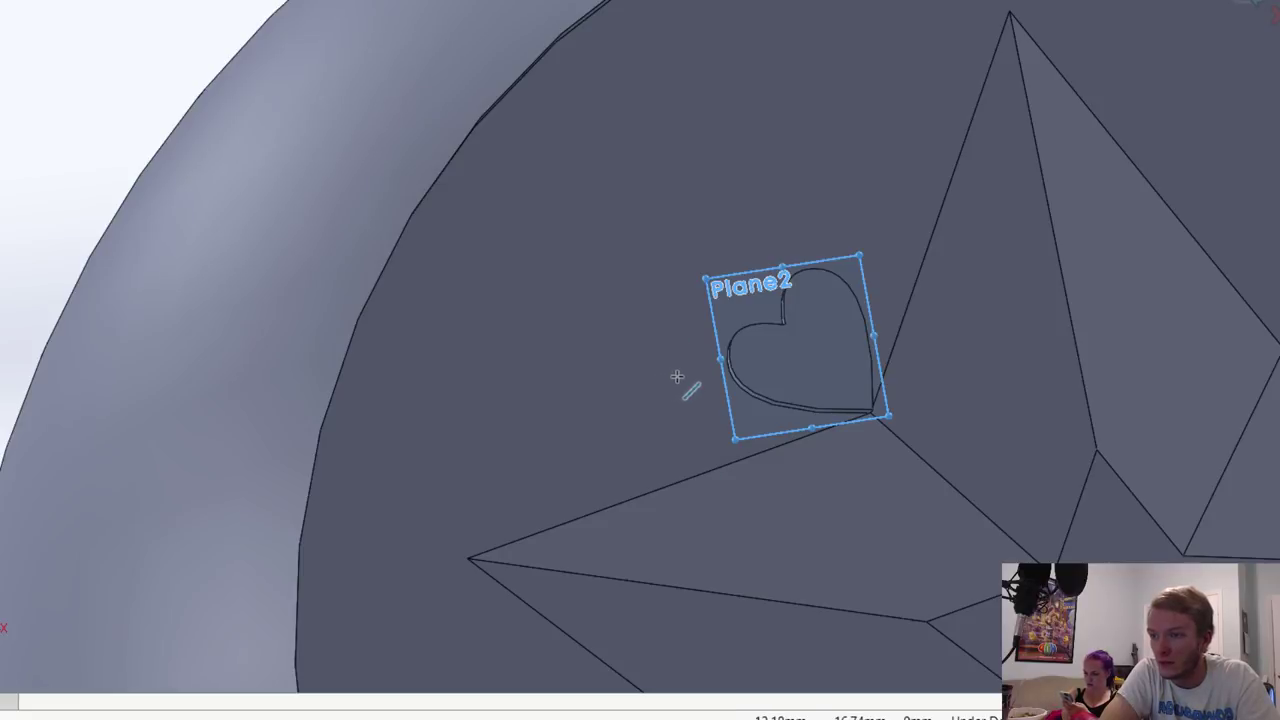
scroll(677, 376, down, 5)
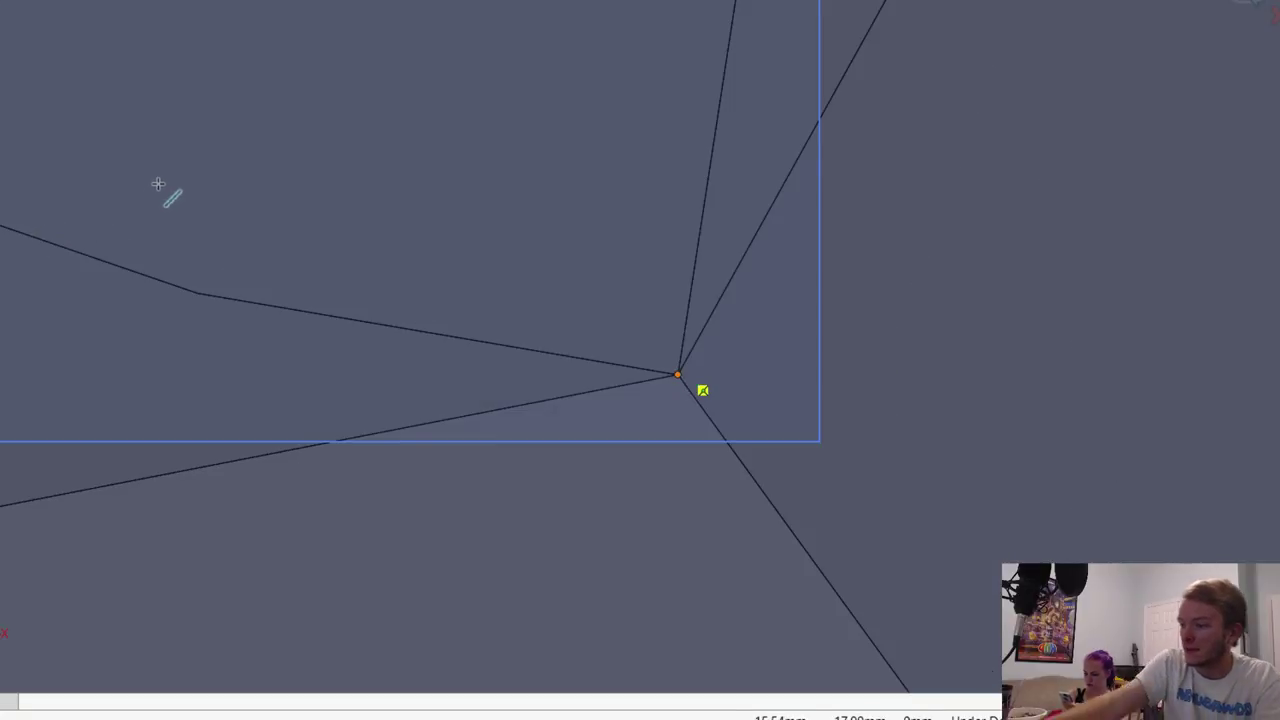
key(Escape)
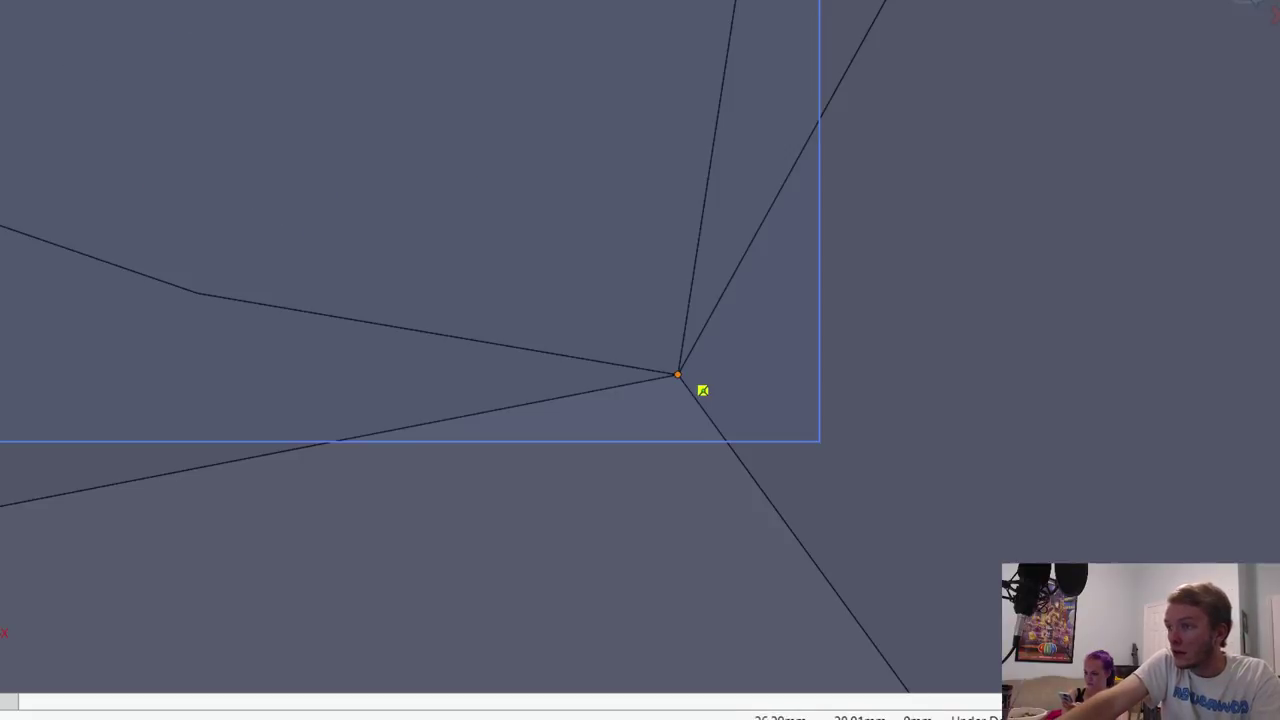
scroll(740, 392, up, 3)
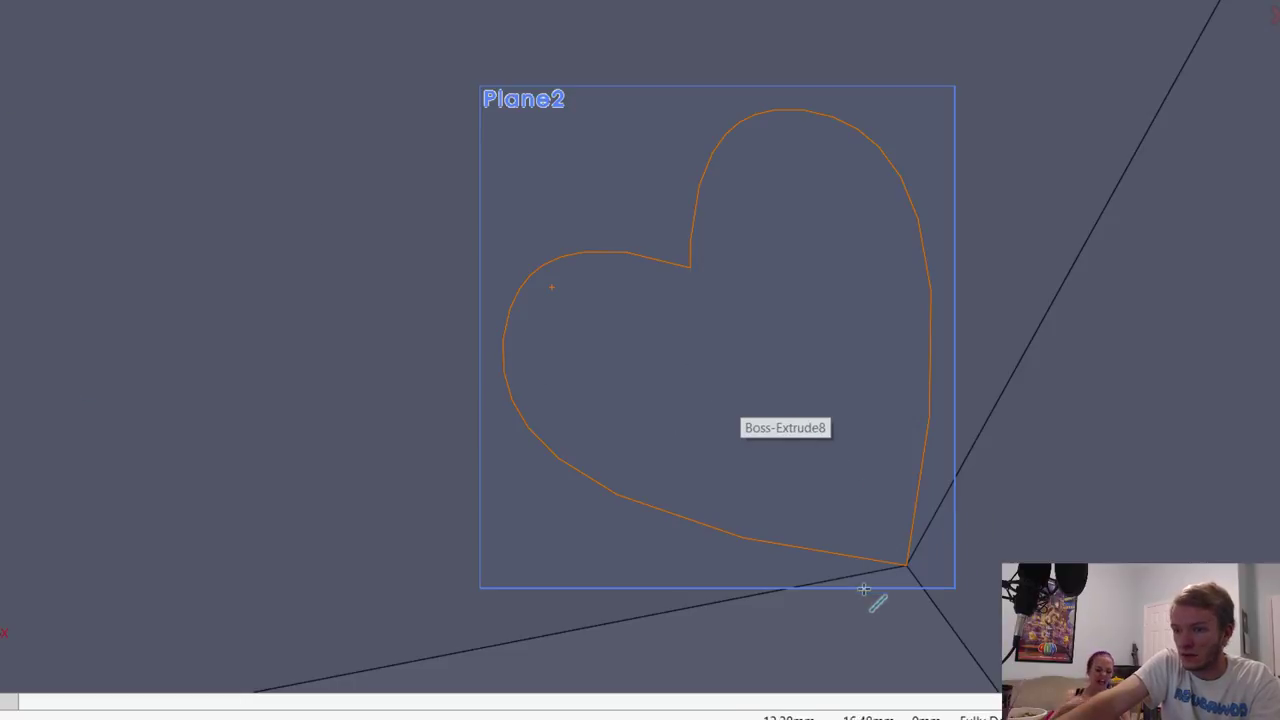
scroll(878, 549, down, 5)
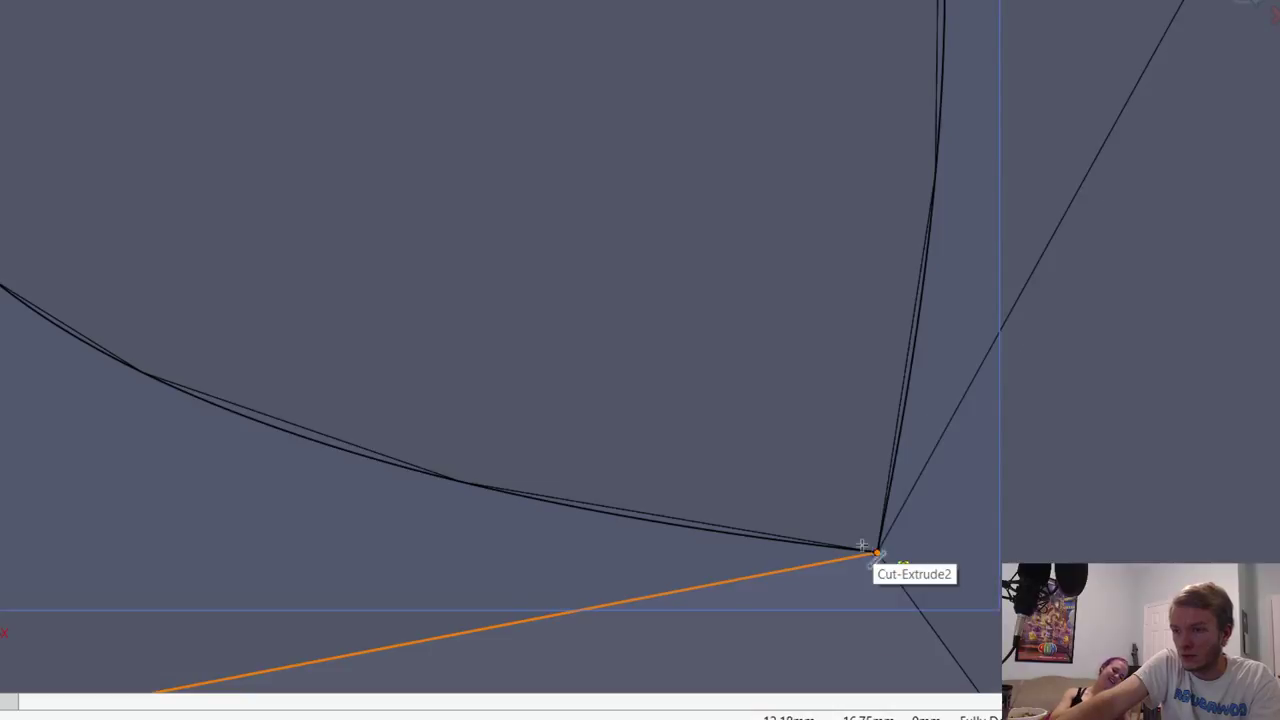
click(463, 483)
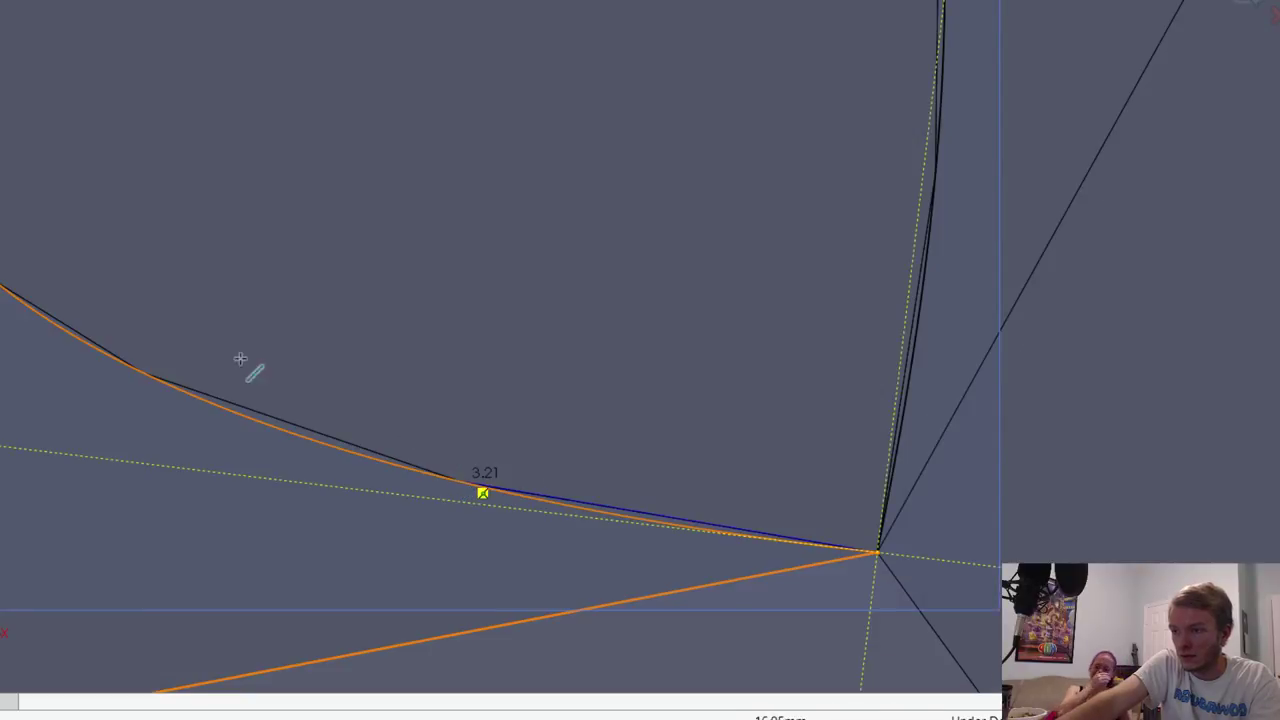
click(123, 366)
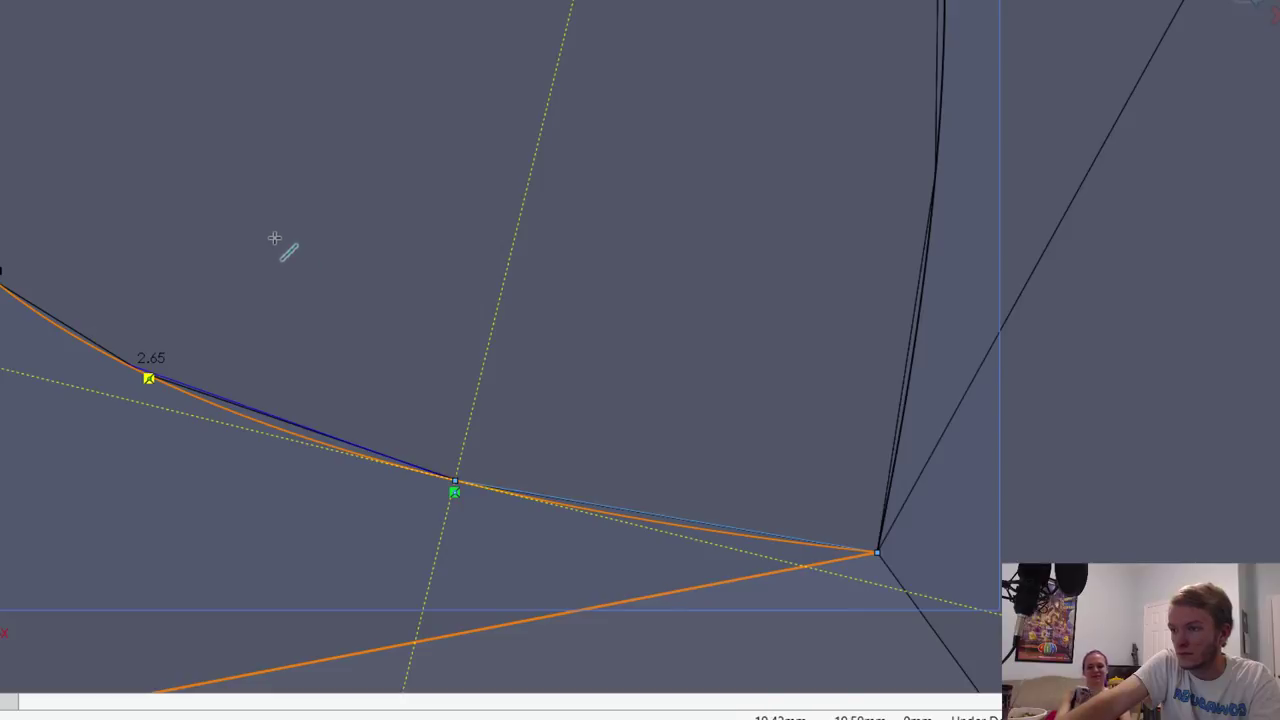
scroll(268, 236, up, 3)
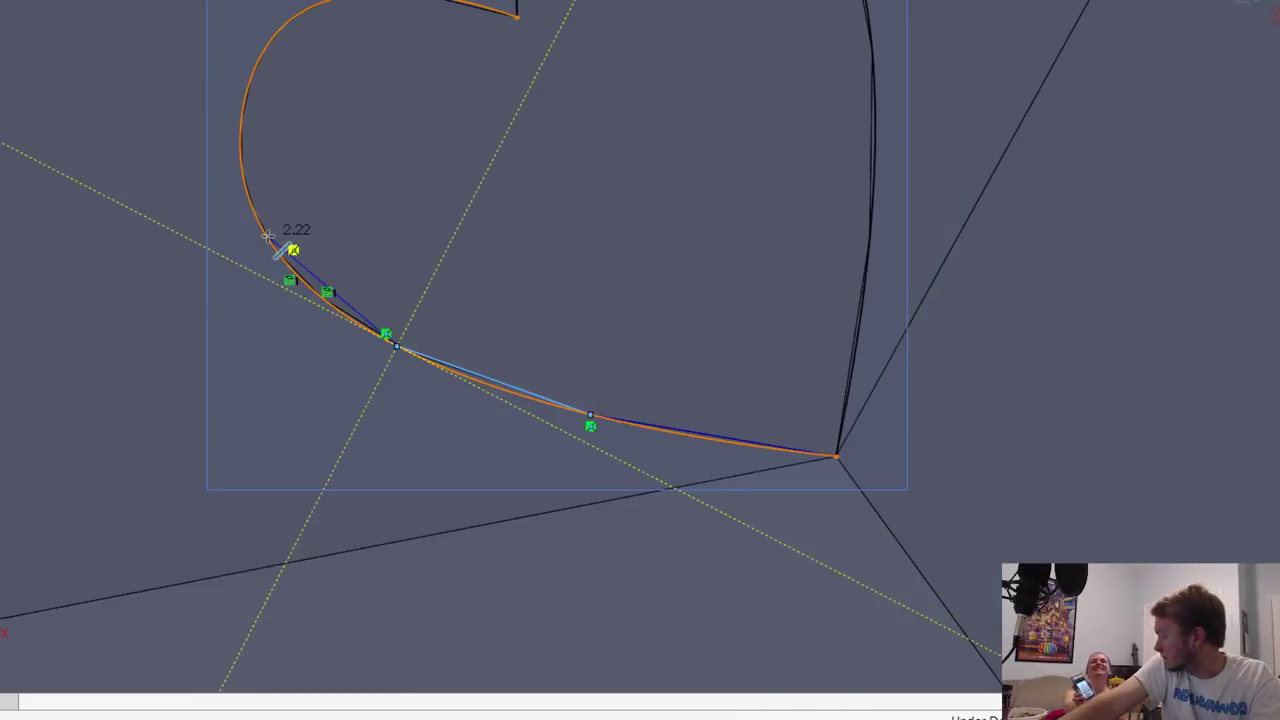
click(246, 103)
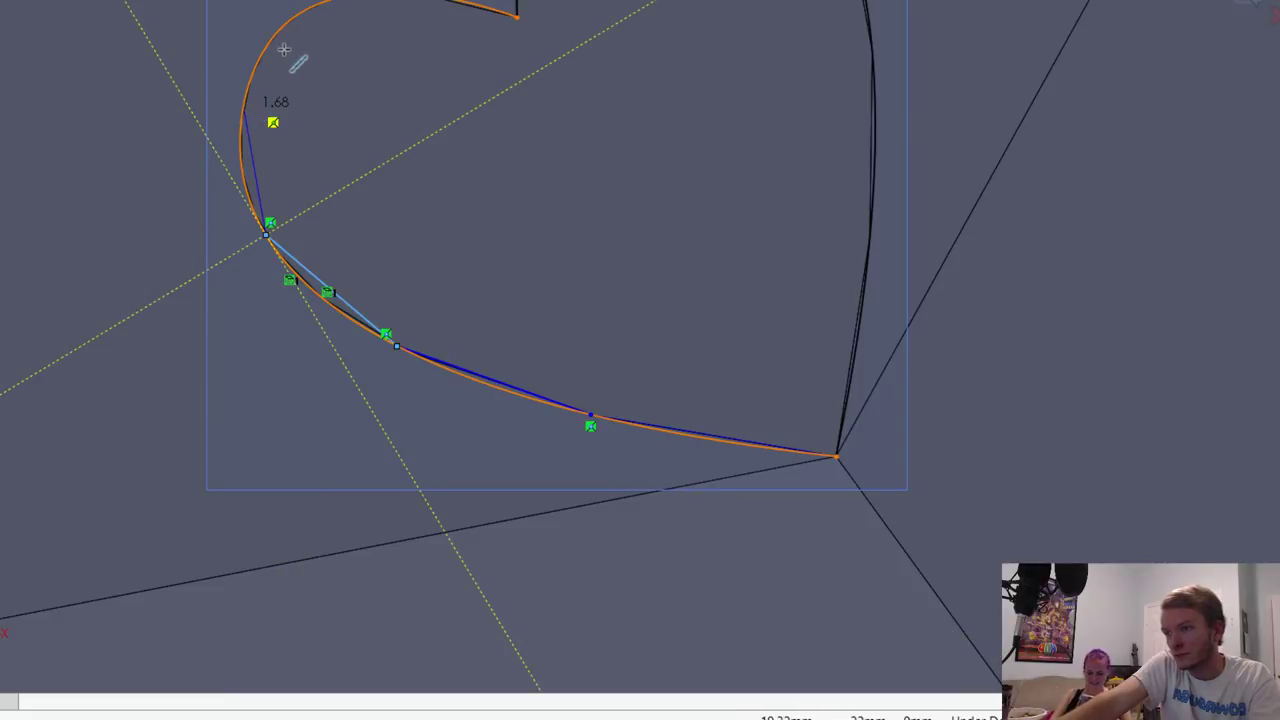
click(315, 8)
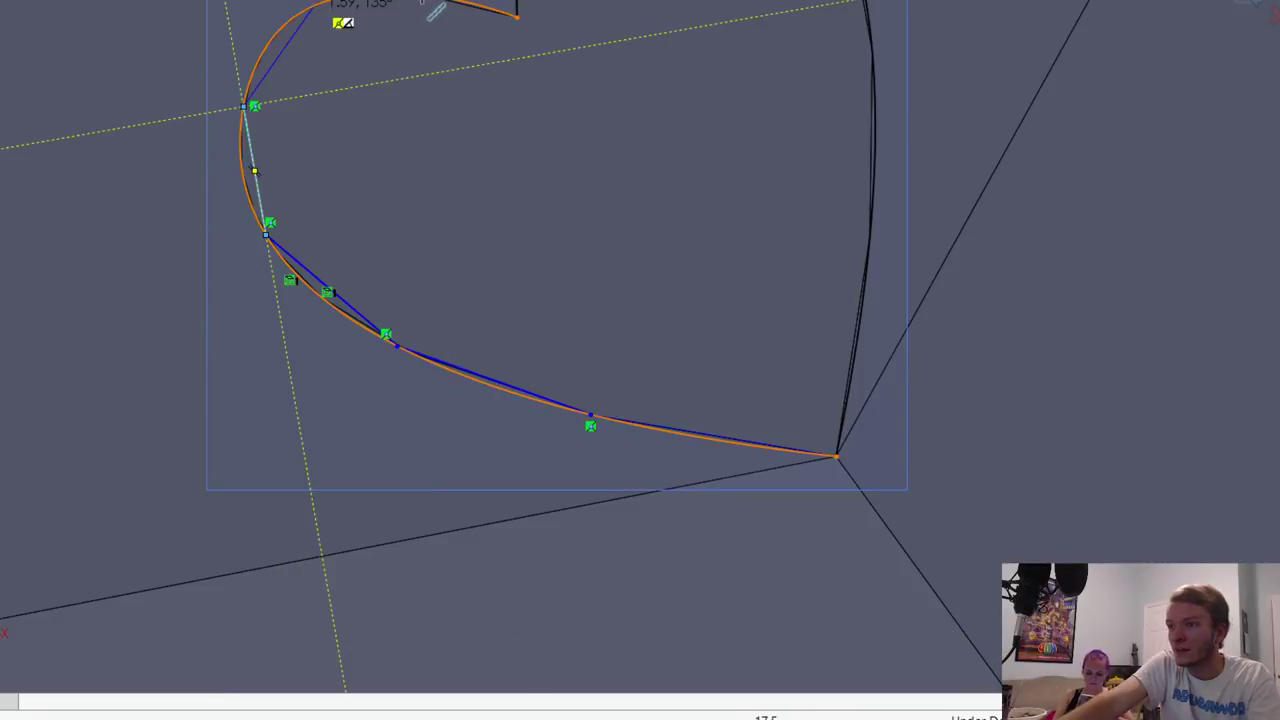
click(427, 2)
click(517, 17)
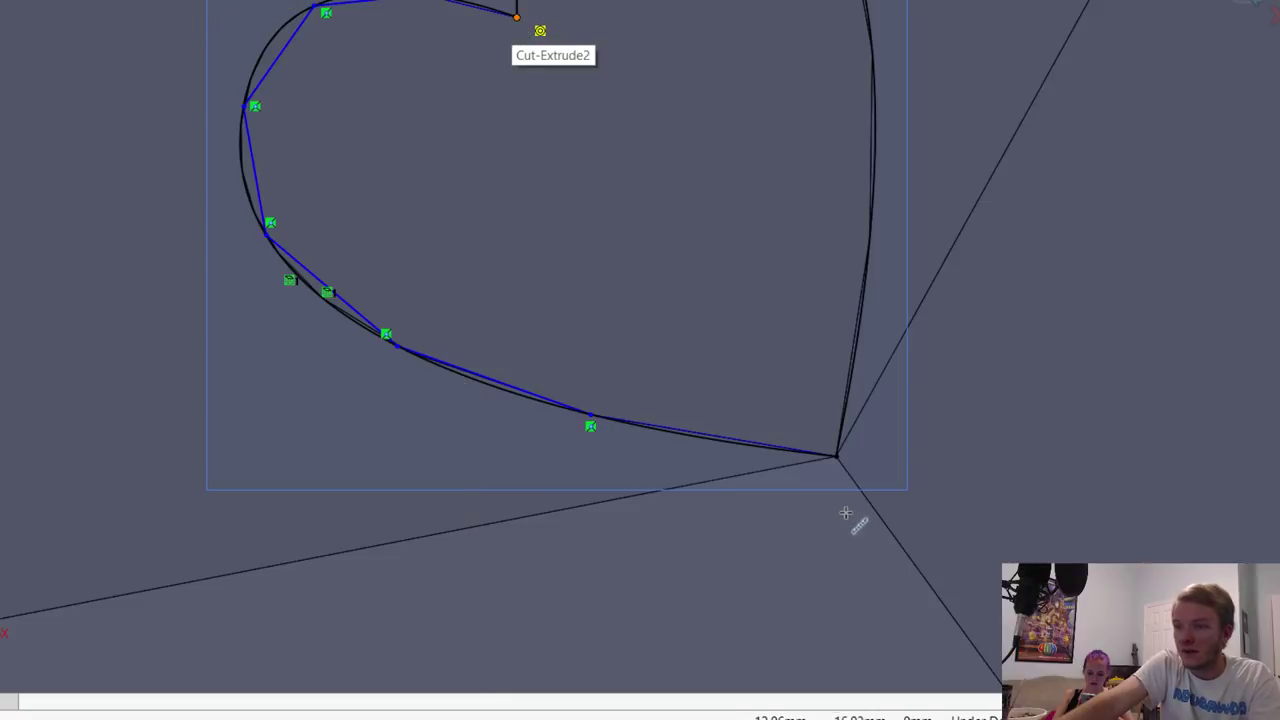
Step: Draw a centerline between the heart's notch and tip, and mirror the straight segments across it onto the other lobe
click(836, 455)
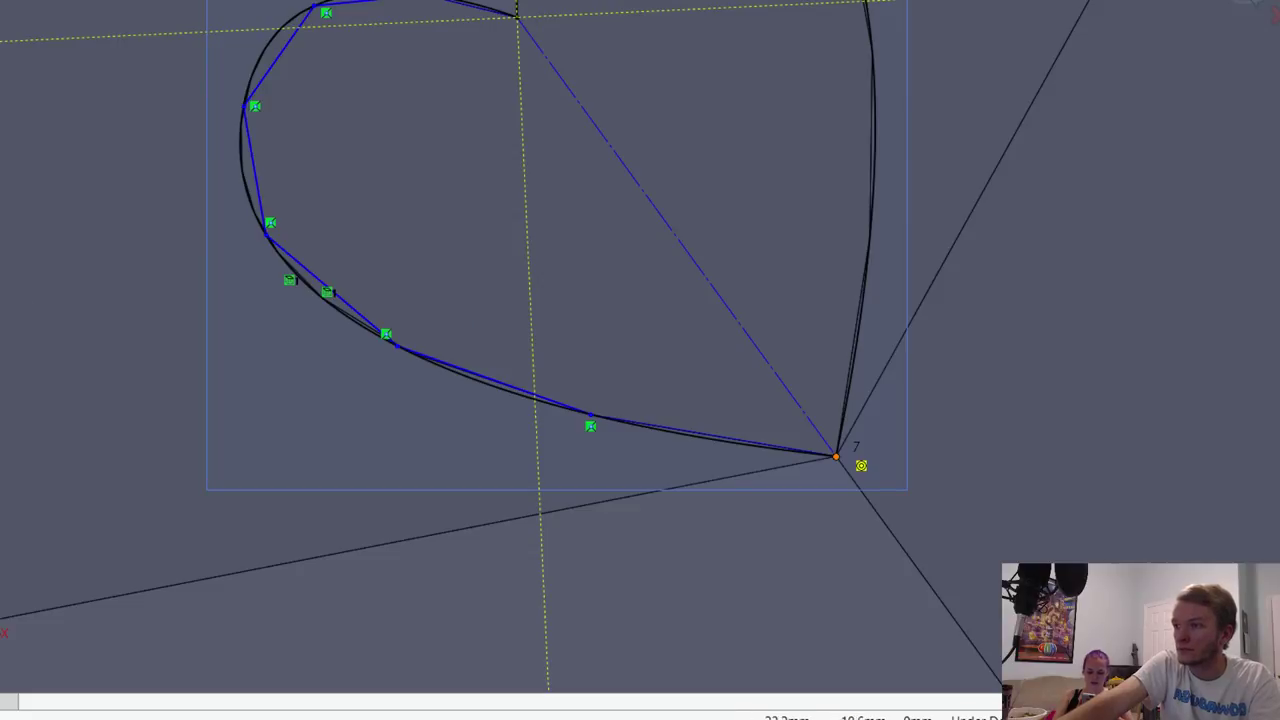
click(477, 8)
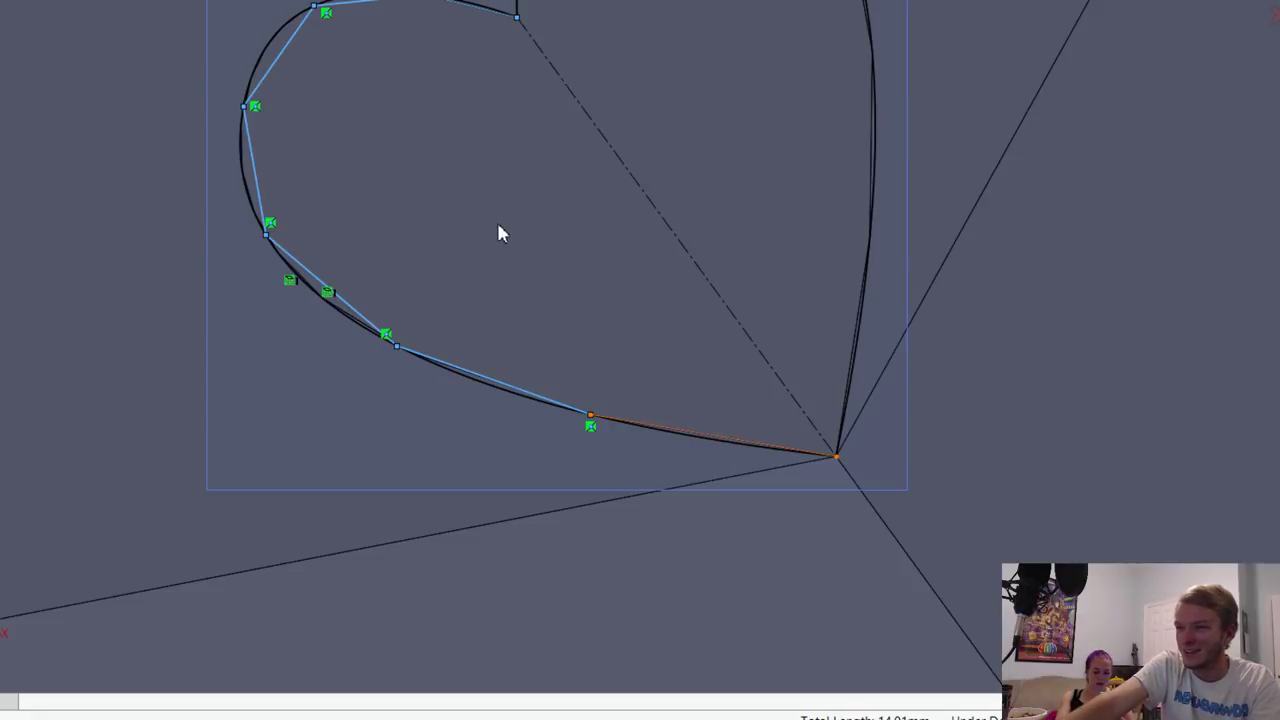
click(683, 199)
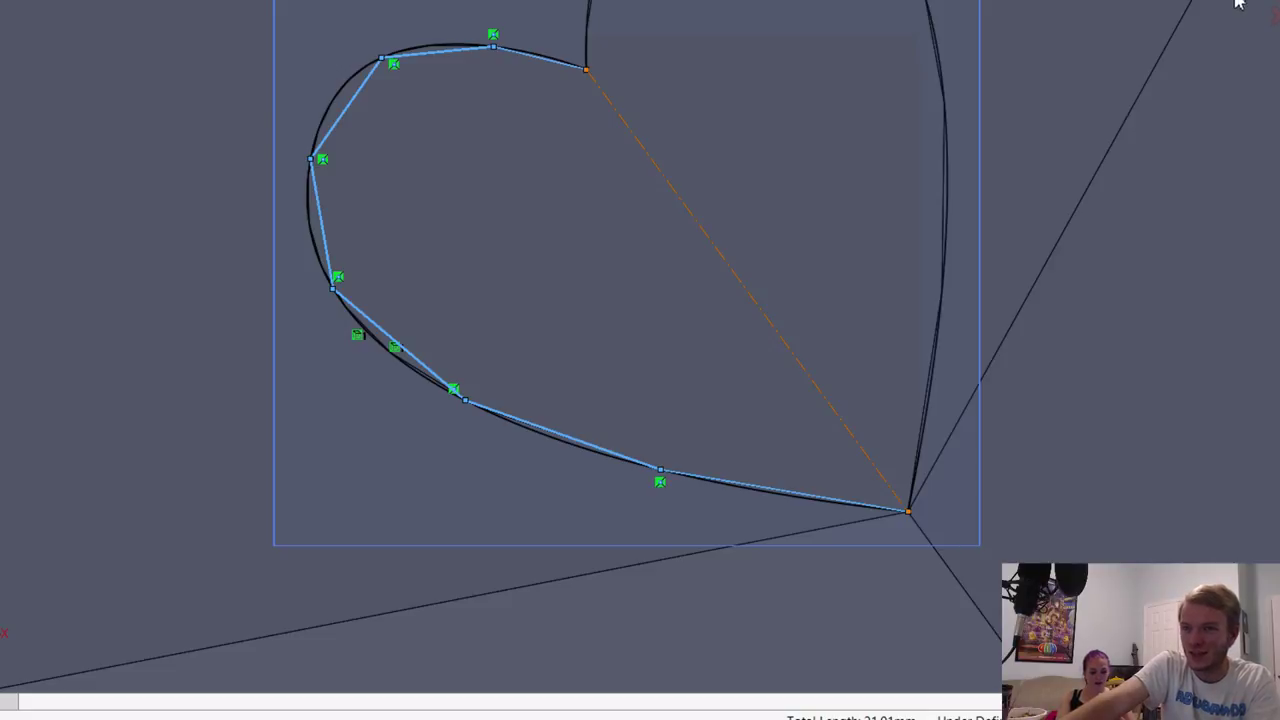
scroll(1238, 3, up, 3)
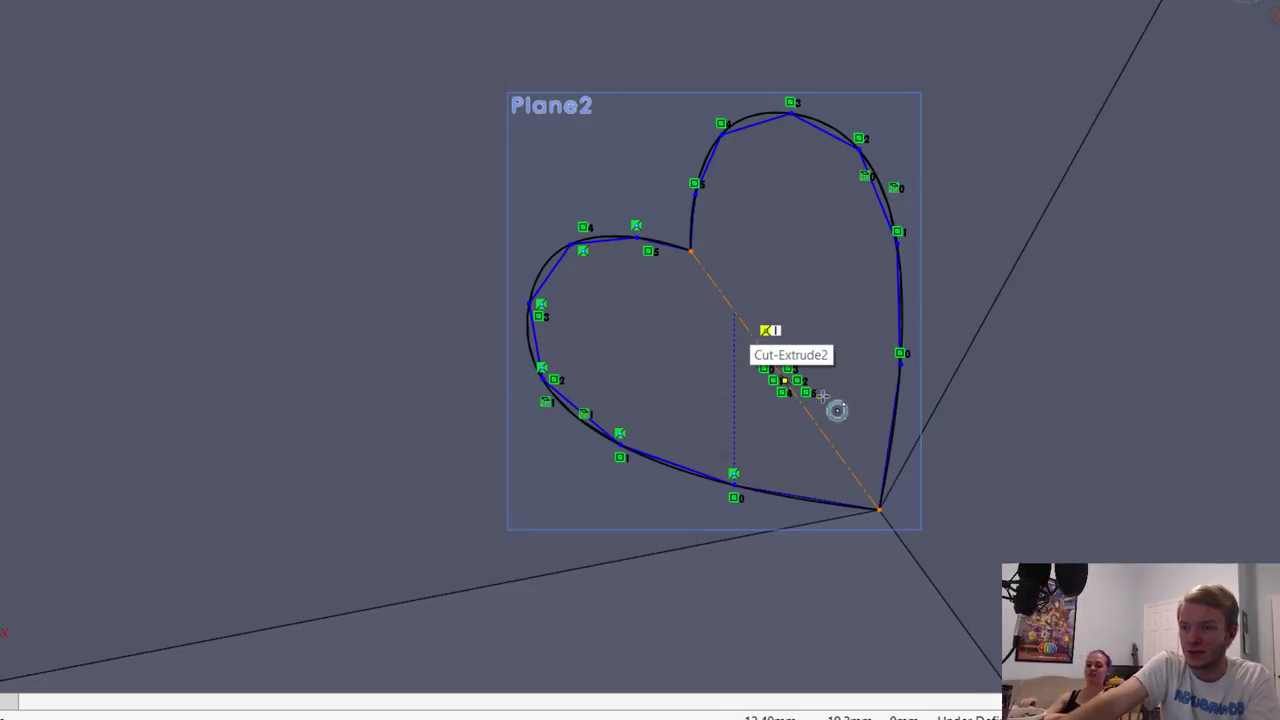
Step: Sketch a circle of about 5.64 mm radius around the whole heart, centred on the heart's centerline
click(907, 505)
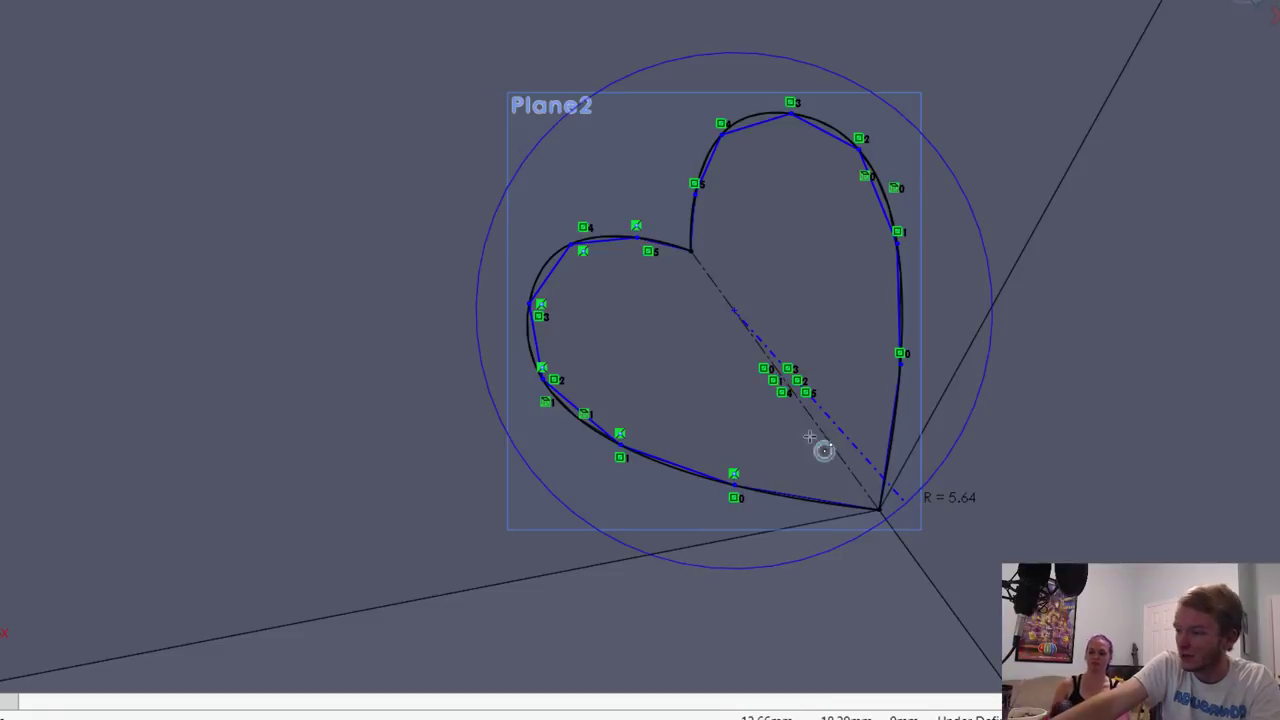
key(Escape)
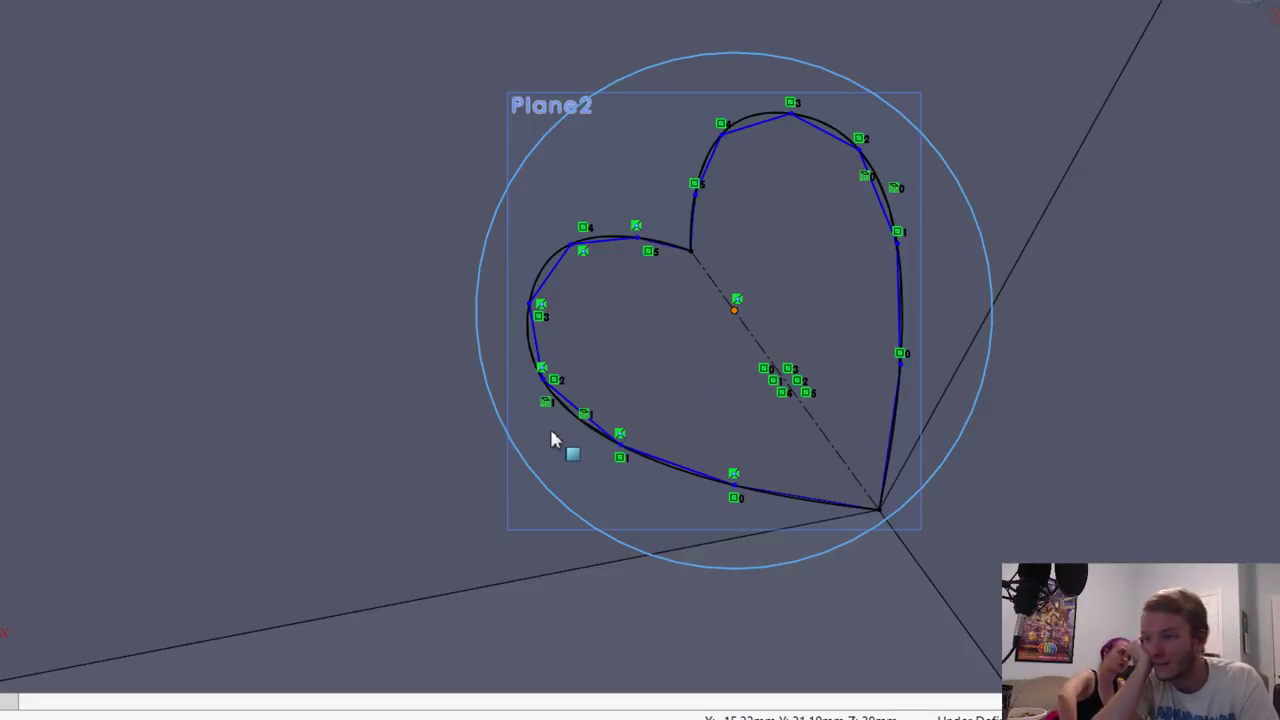
key(Escape)
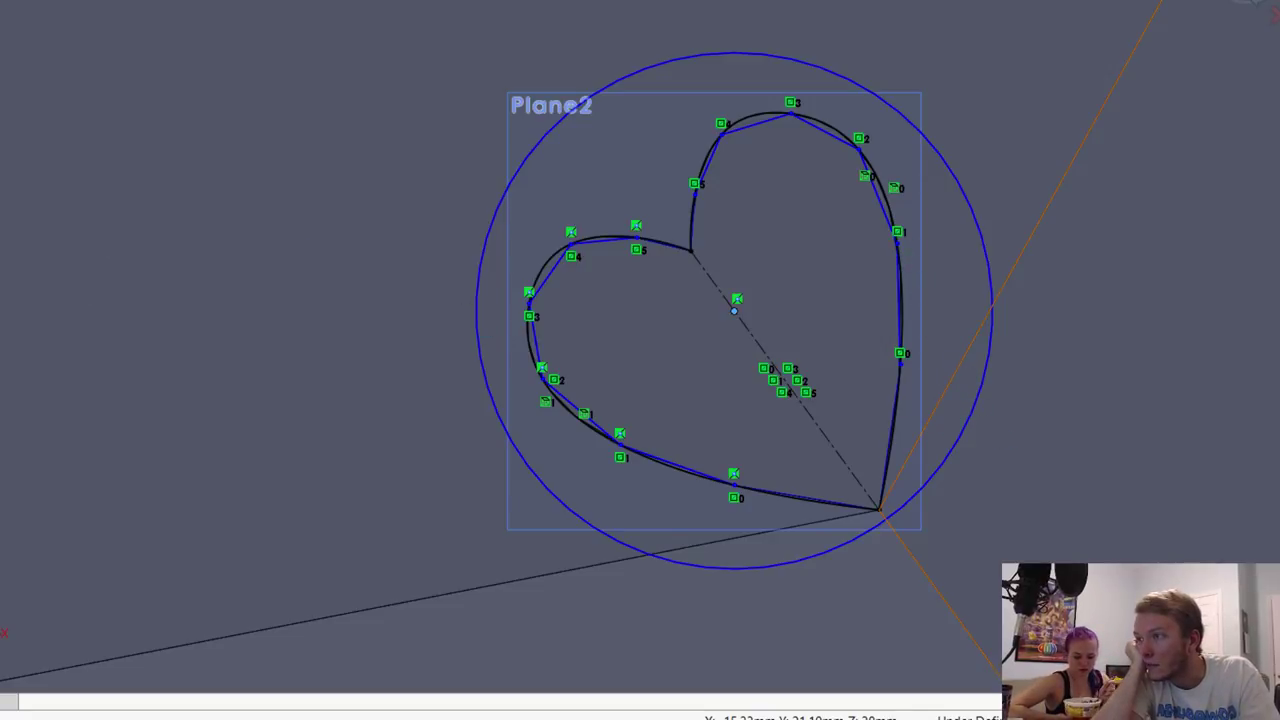
Step: Select the area between the circle and the heart outline as the extrusion region, and add the thin slivers along the left lobe
click(655, 208)
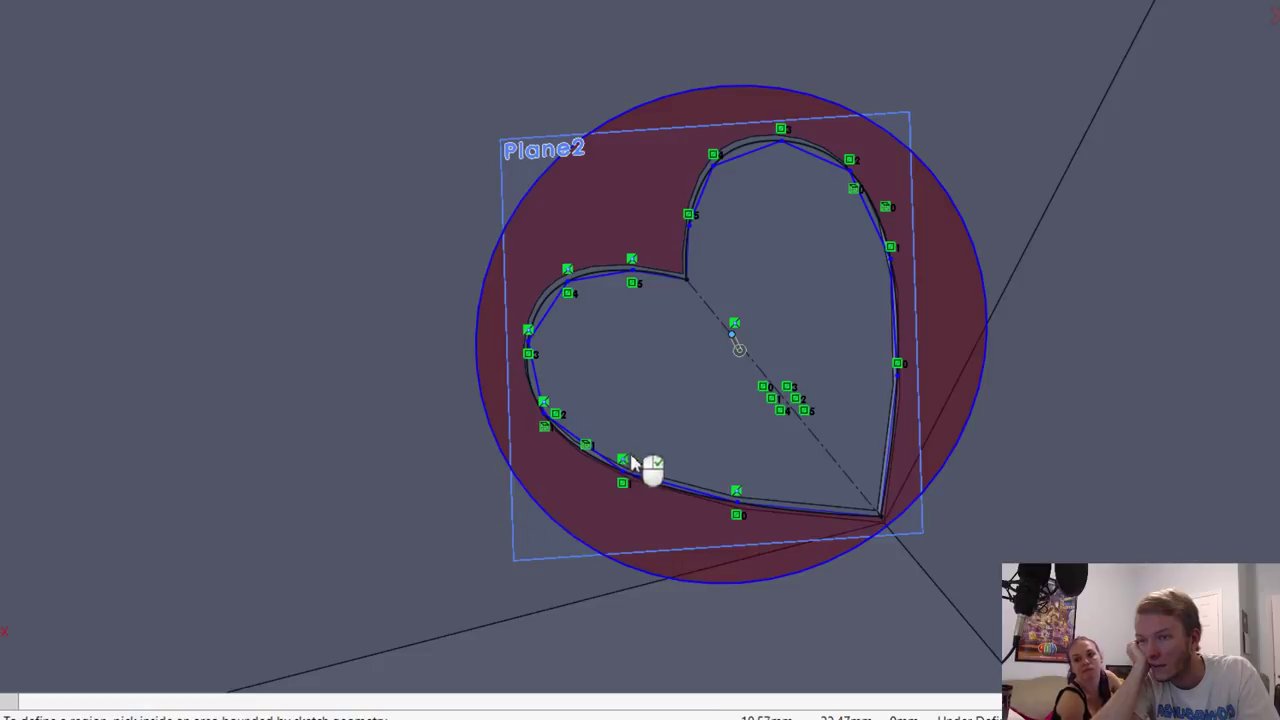
scroll(466, 533, down, 8)
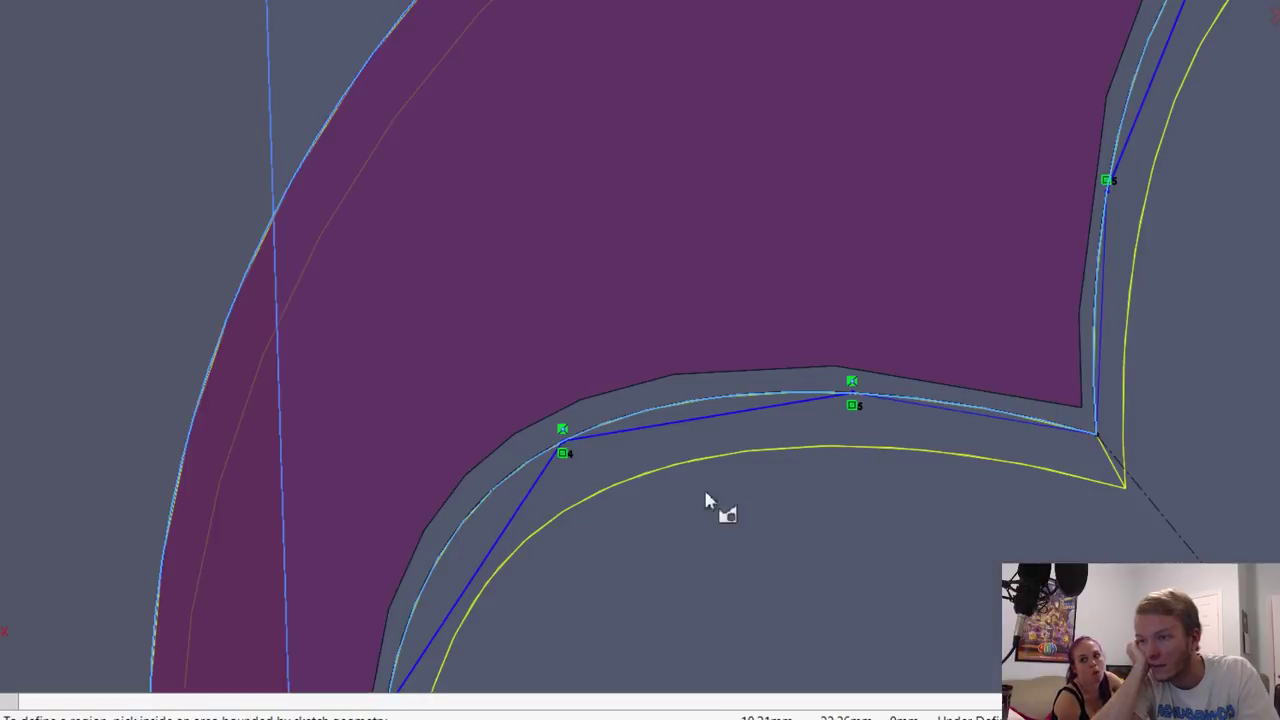
click(642, 414)
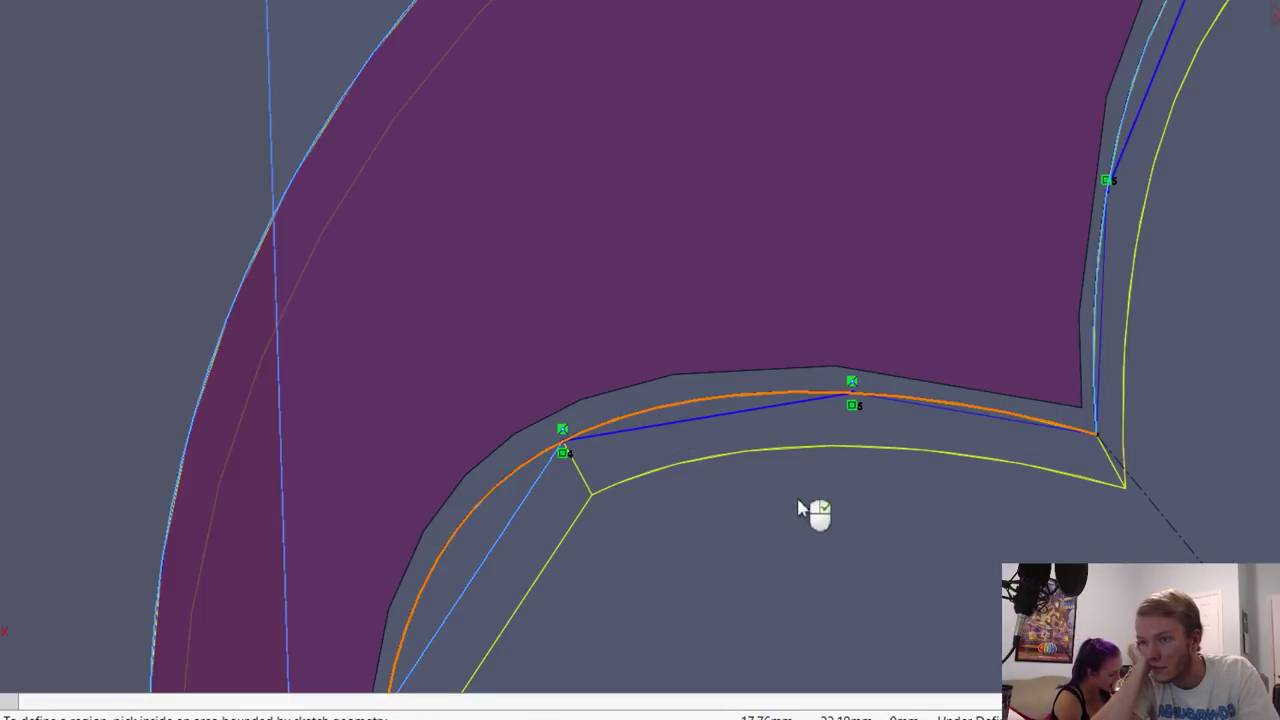
scroll(668, 393, up, 7)
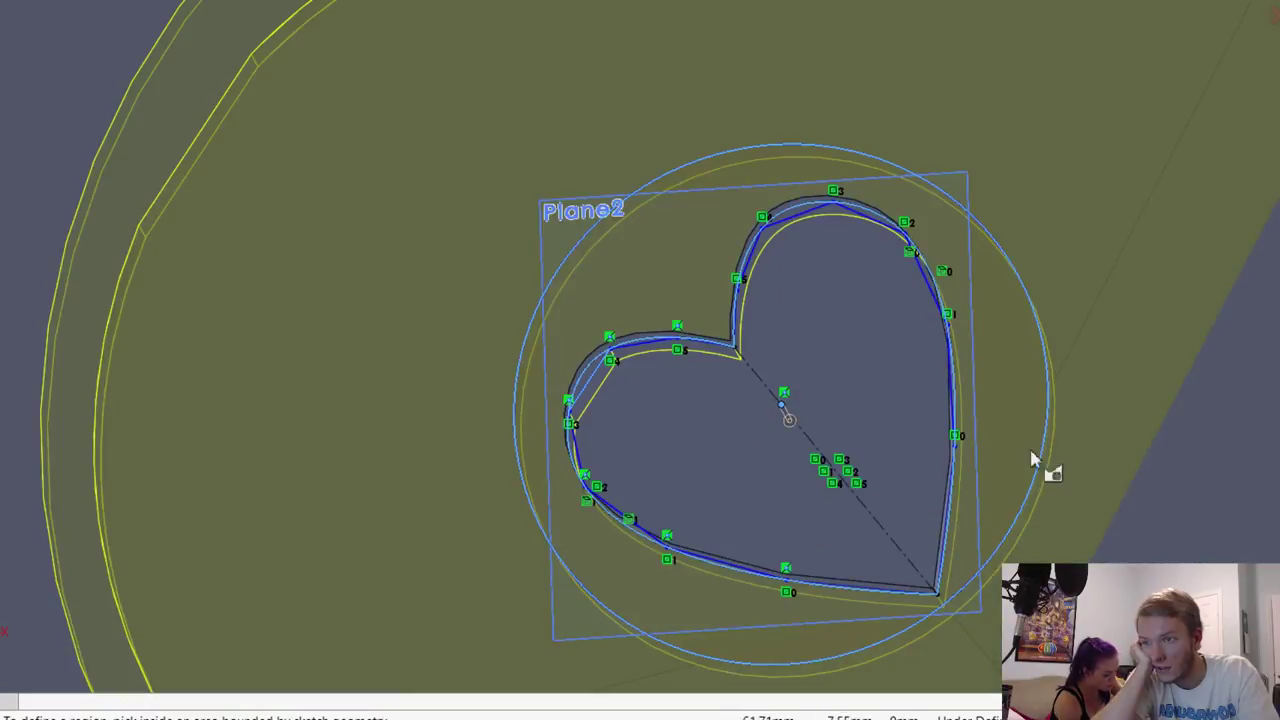
key(f)
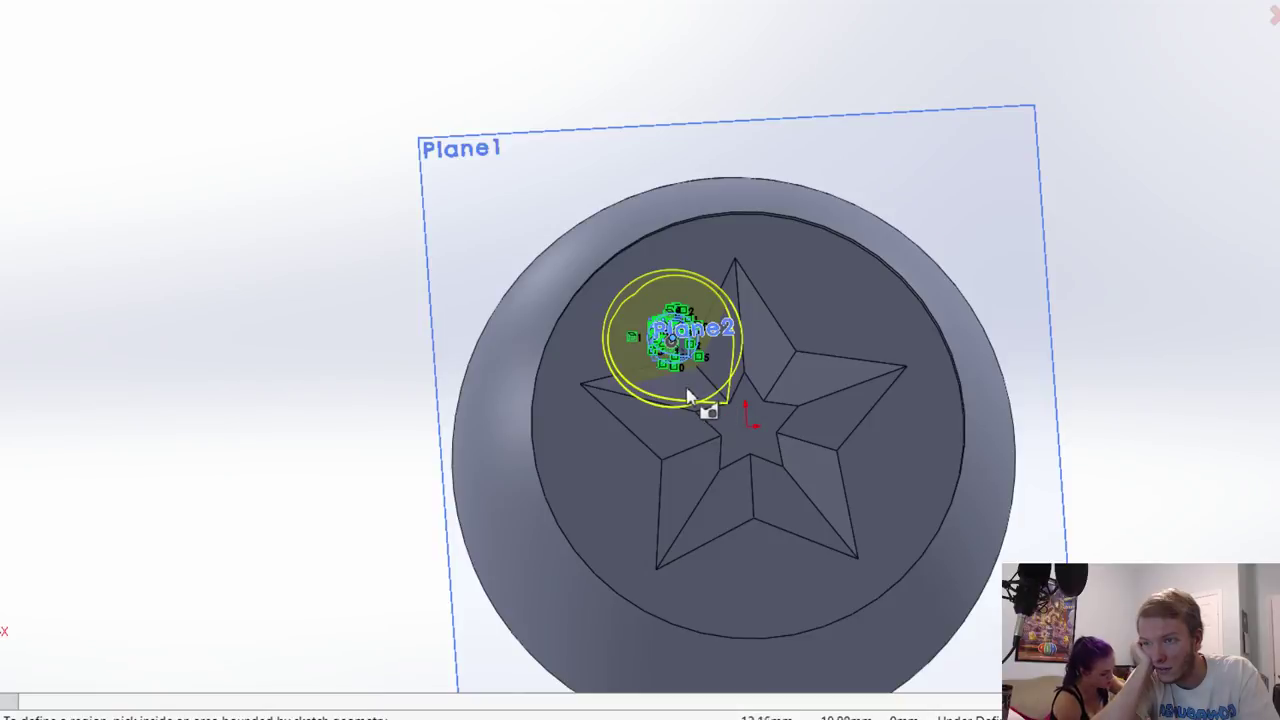
right_click(296, 245)
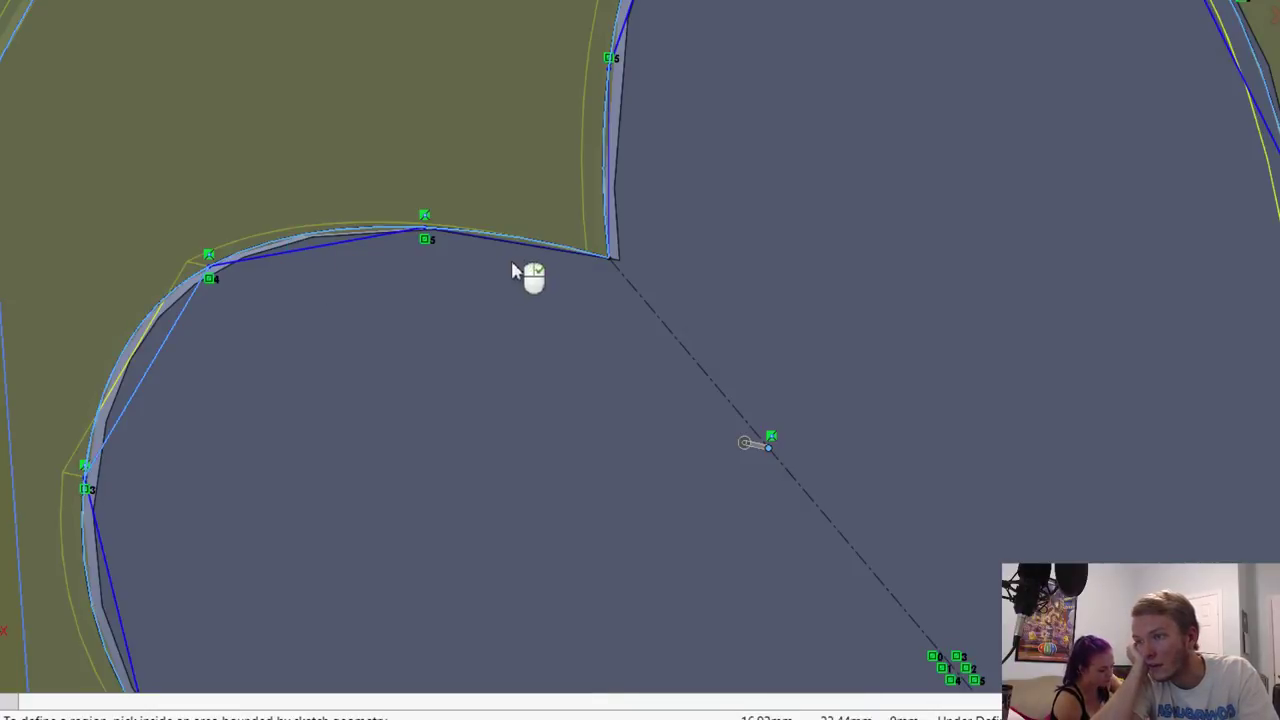
scroll(558, 277, down, 5)
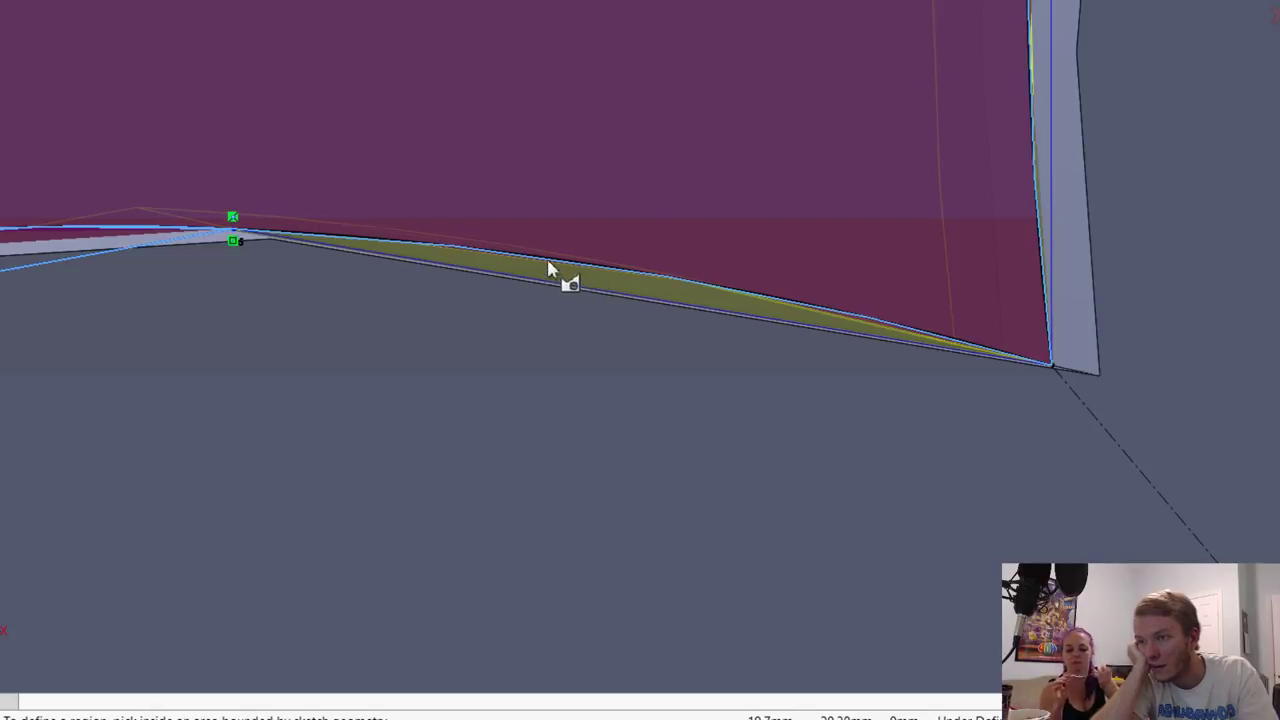
Step: Examine the narrow contour regions between the heart's spline curve and its straight segments in the feature preview
scroll(539, 247, up, 5)
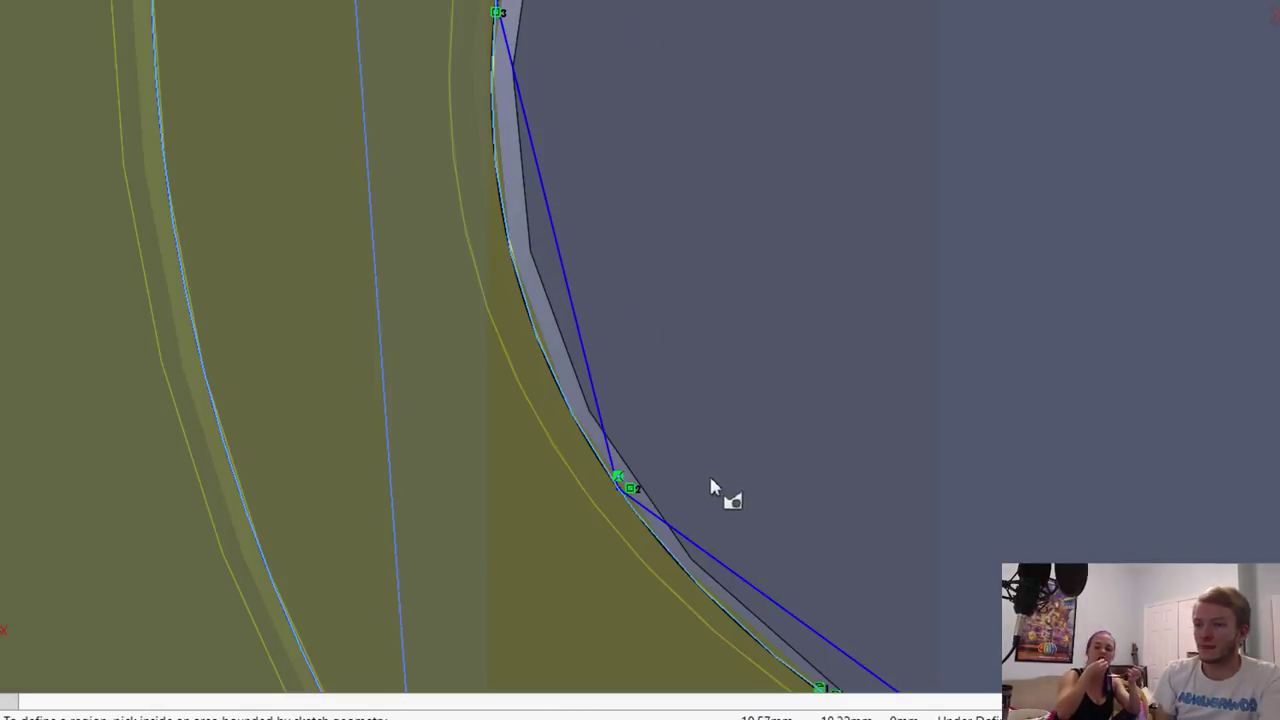
scroll(639, 265, up, 1)
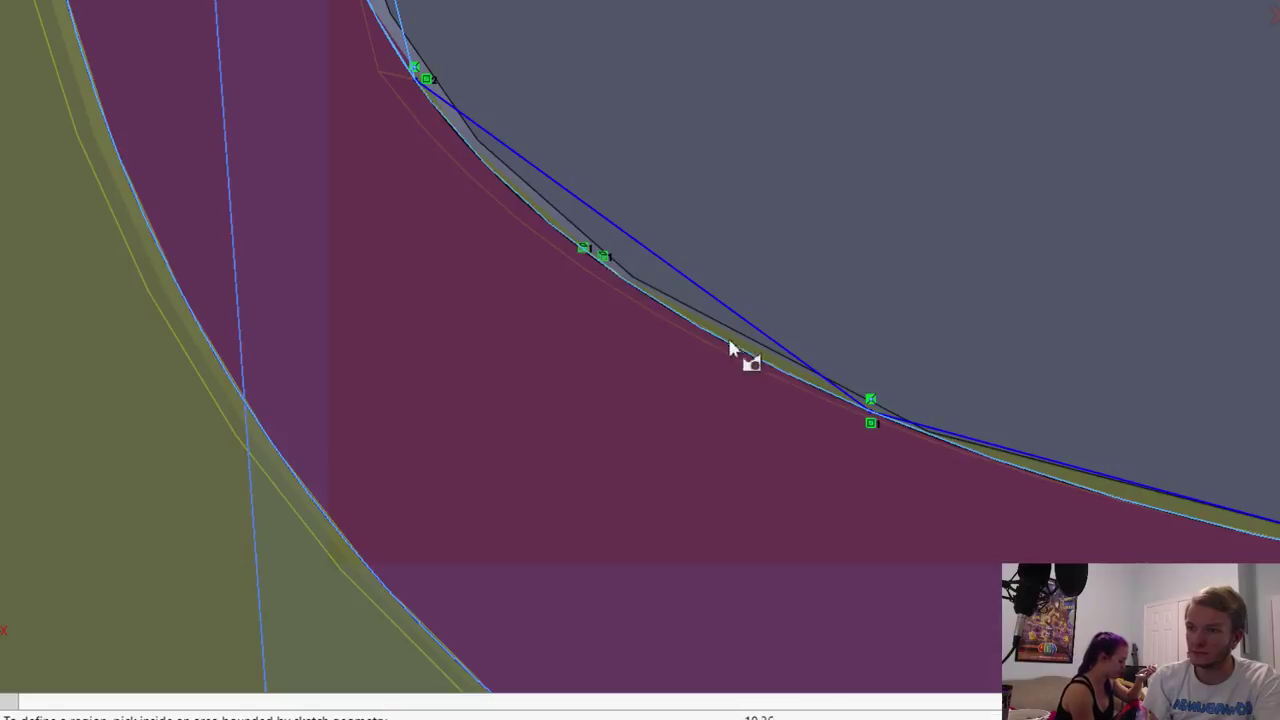
scroll(689, 339, up, 2)
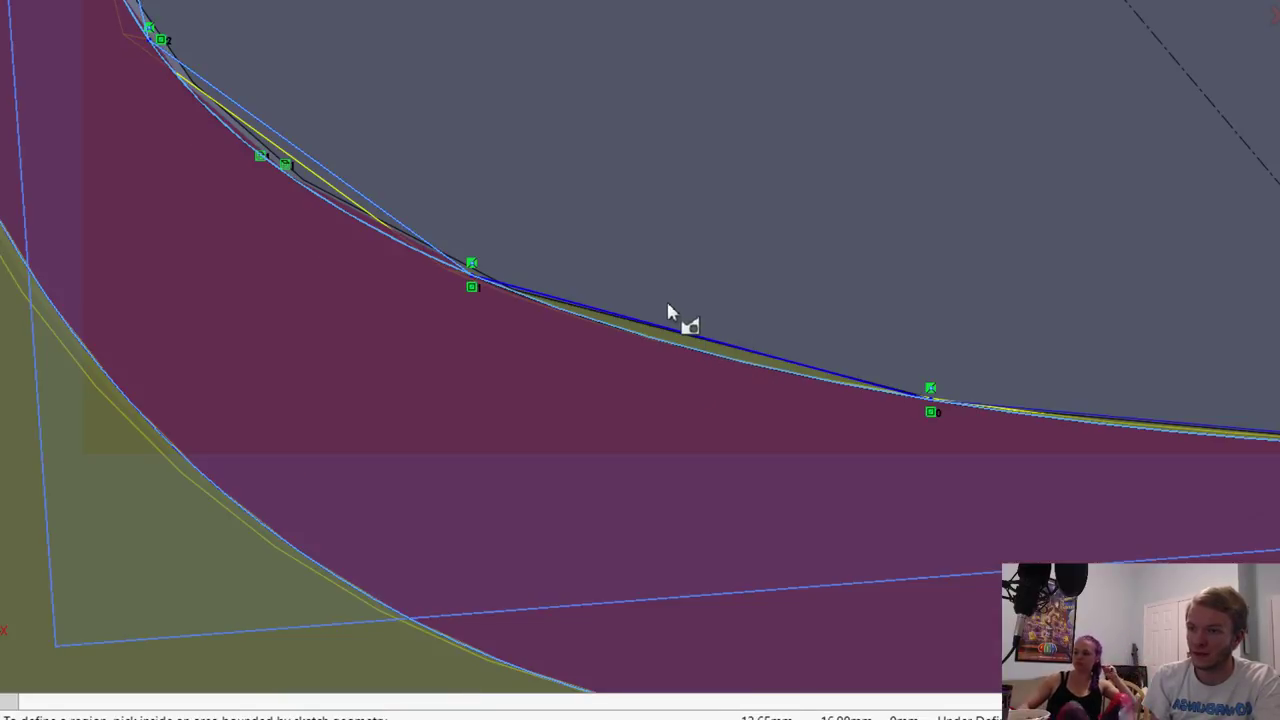
scroll(666, 298, up, 5)
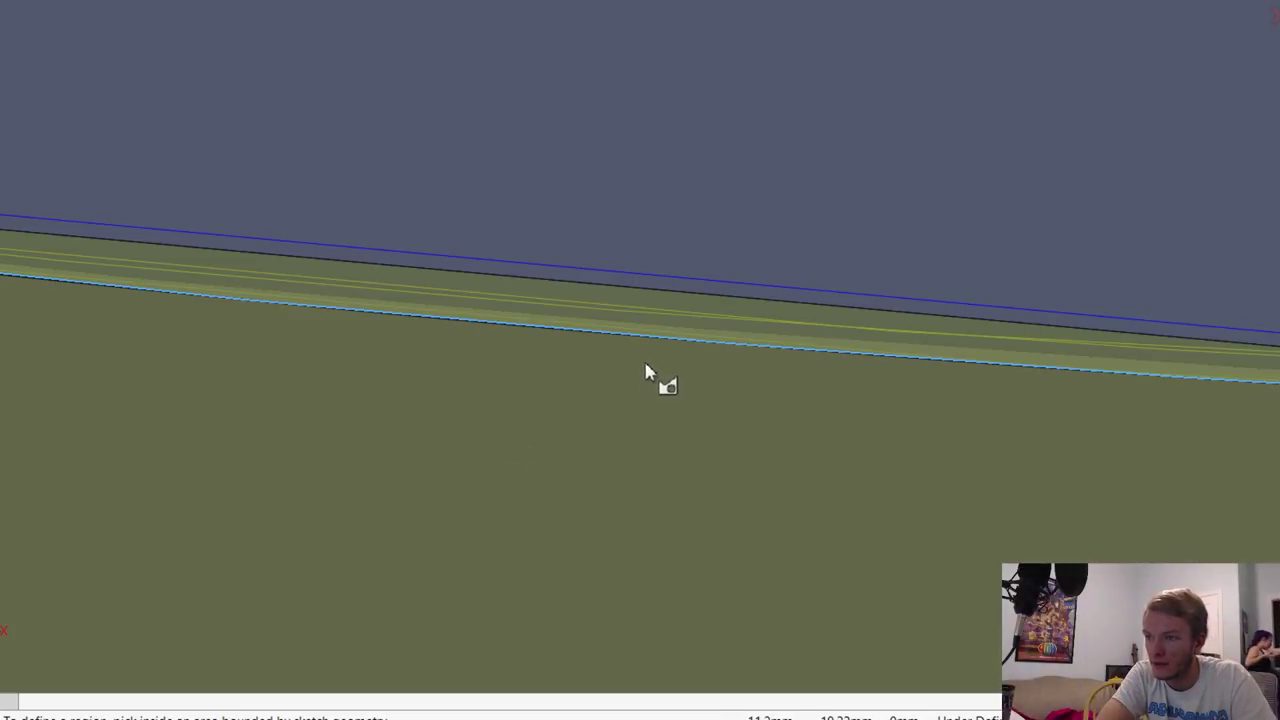
scroll(449, 231, up, 10)
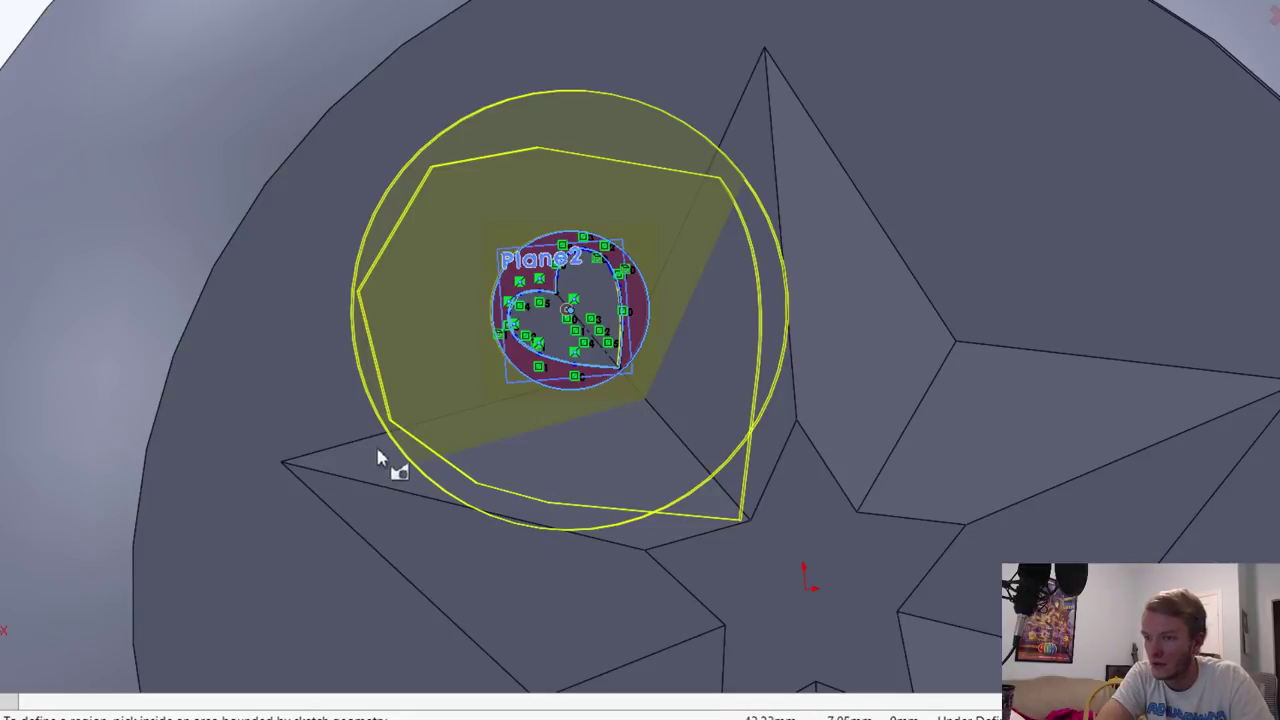
Step: Inspect the heart feature preview against the star face and sphere from several angles, including the edges of its selected regions
scroll(313, 436, up, 6)
middle_drag(313, 436, 433, 443)
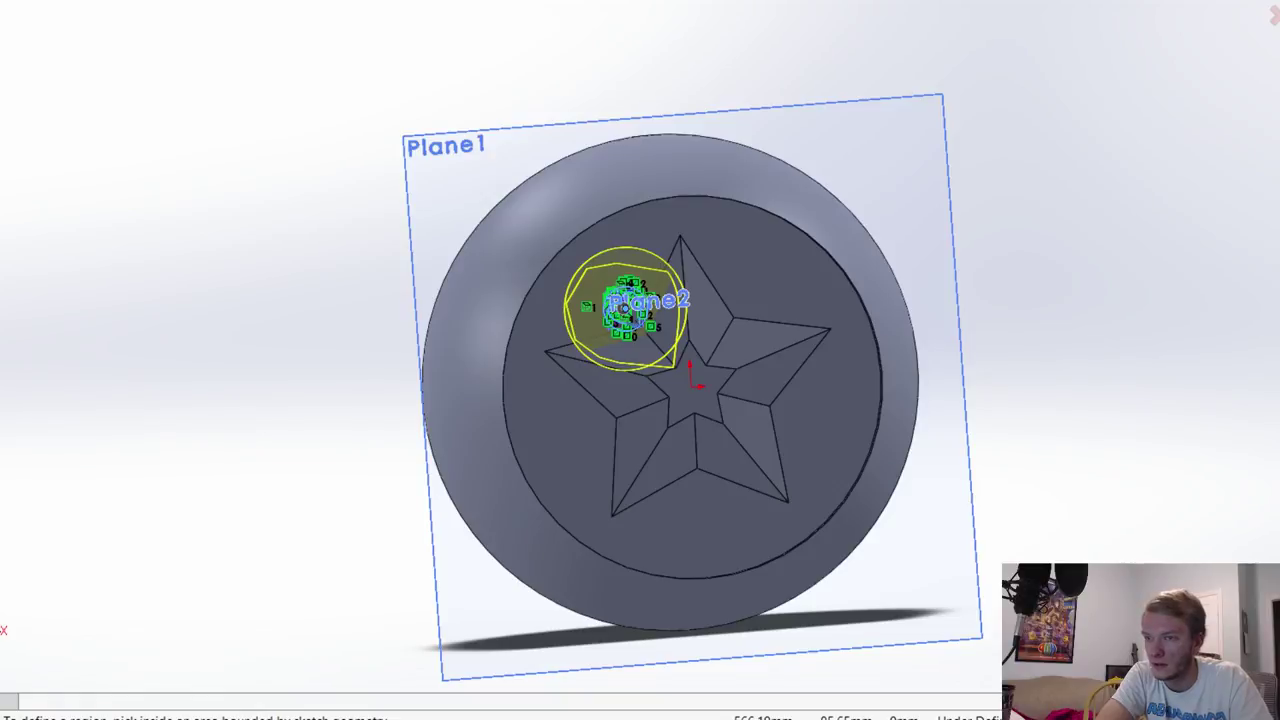
middle_drag(800, 375, 1117, 368)
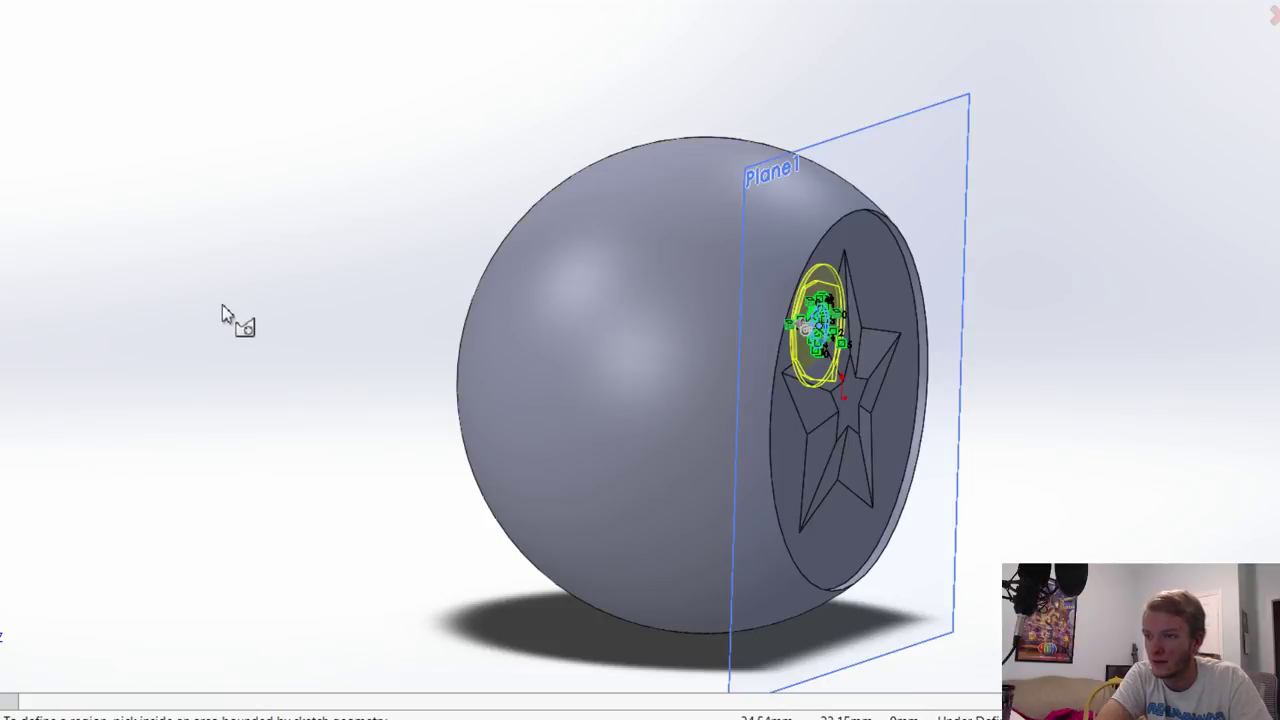
key(ctrl+8)
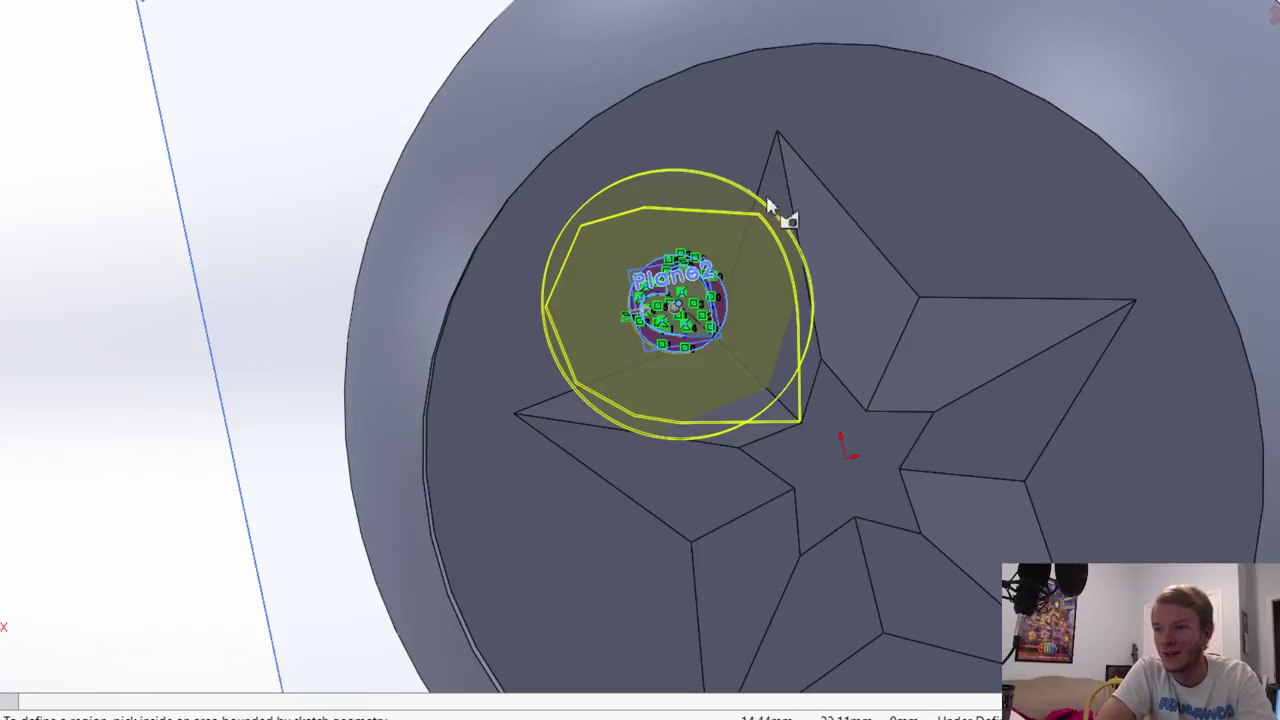
scroll(682, 188, down, 6)
middle_drag(682, 188, 687, 180)
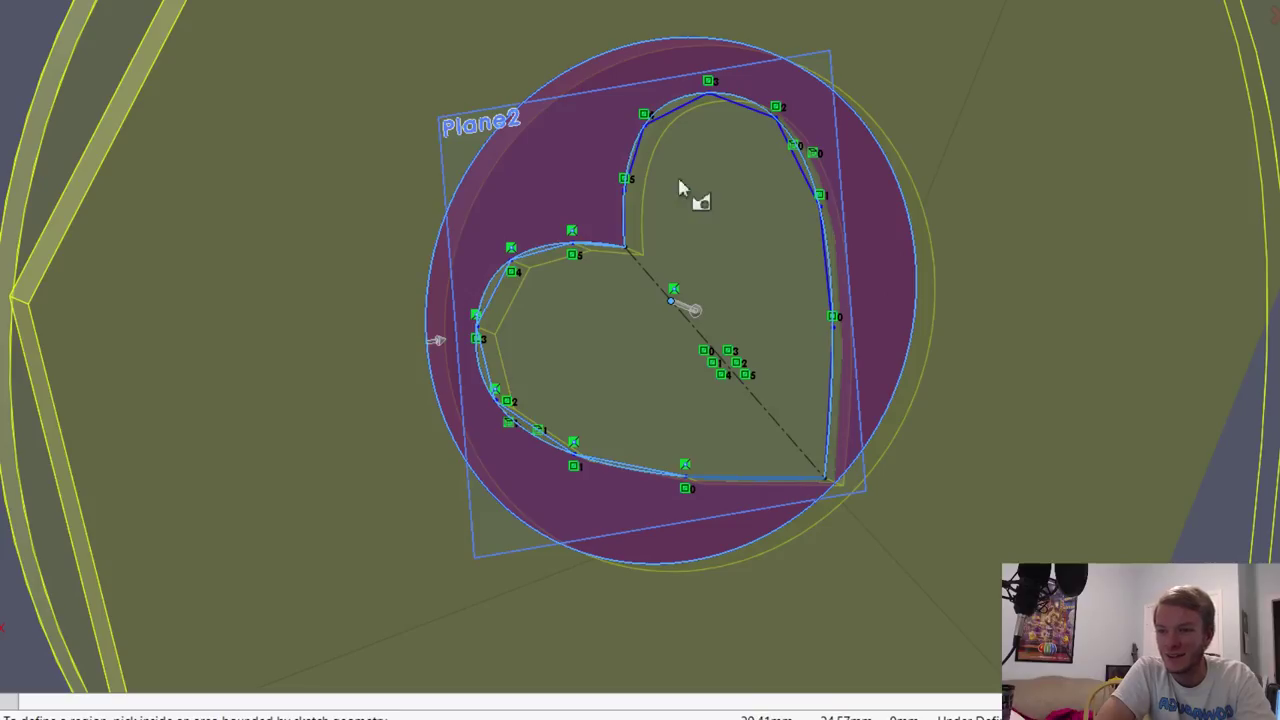
scroll(872, 194, down, 3)
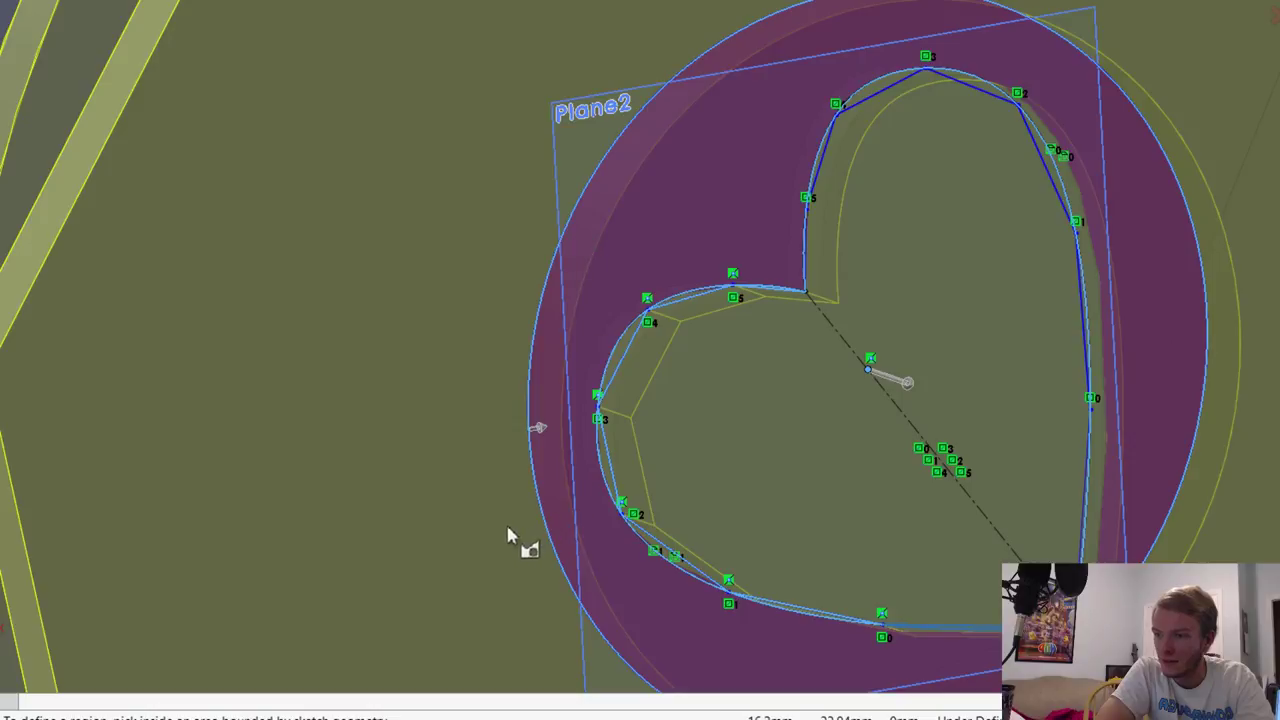
scroll(626, 451, down, 10)
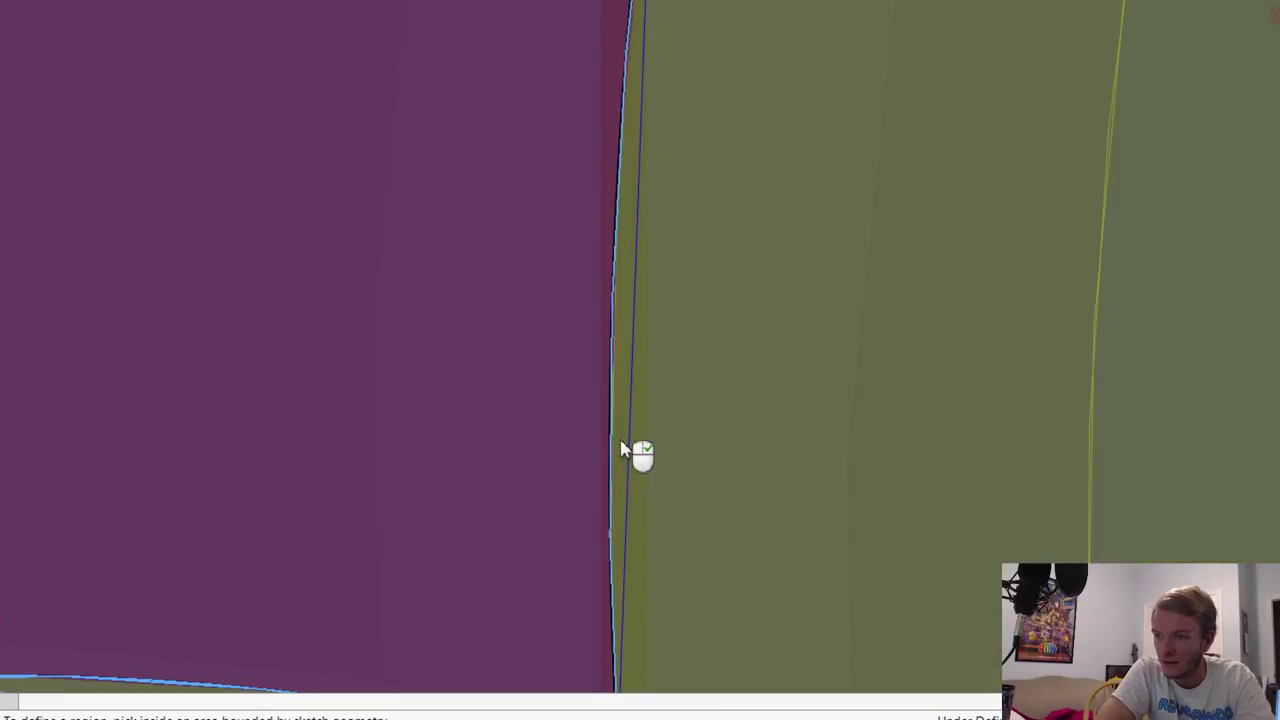
scroll(586, 318, up, 10)
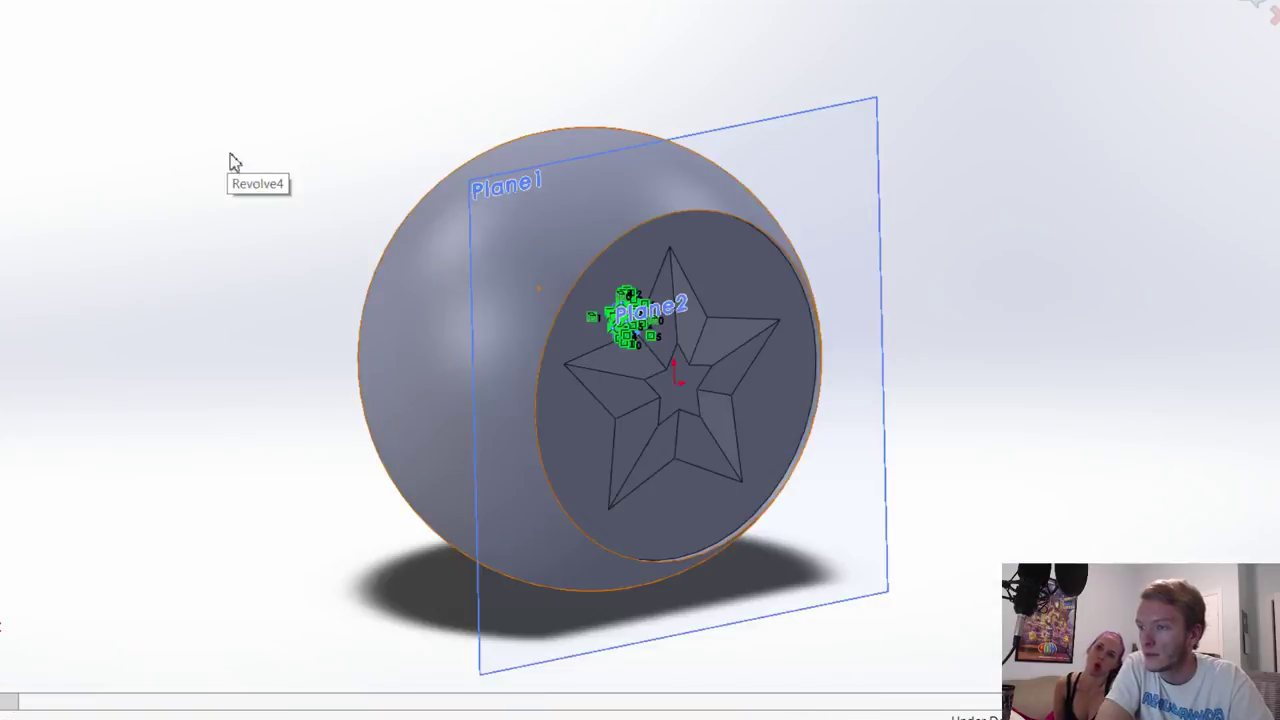
Step: Remove the spline curves from the heart sketch on Plane2, leaving its straight-segment outline inside the circle
key(ctrl+8)
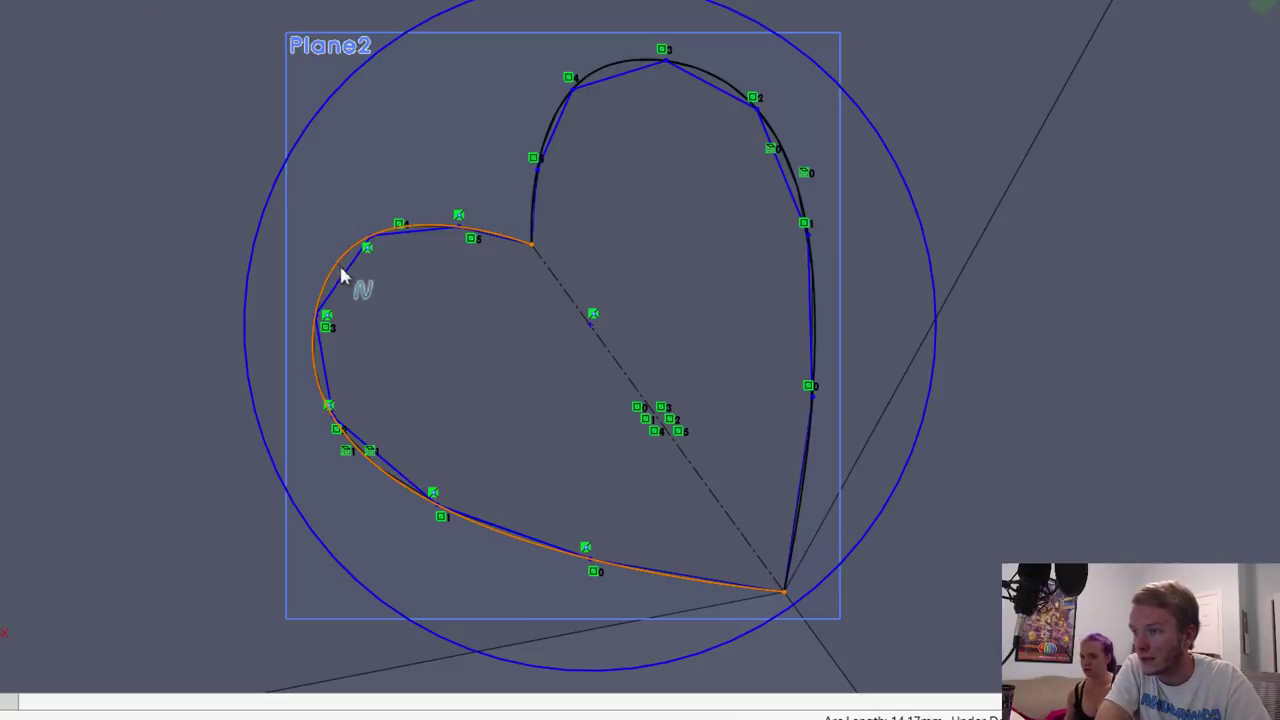
click(338, 262)
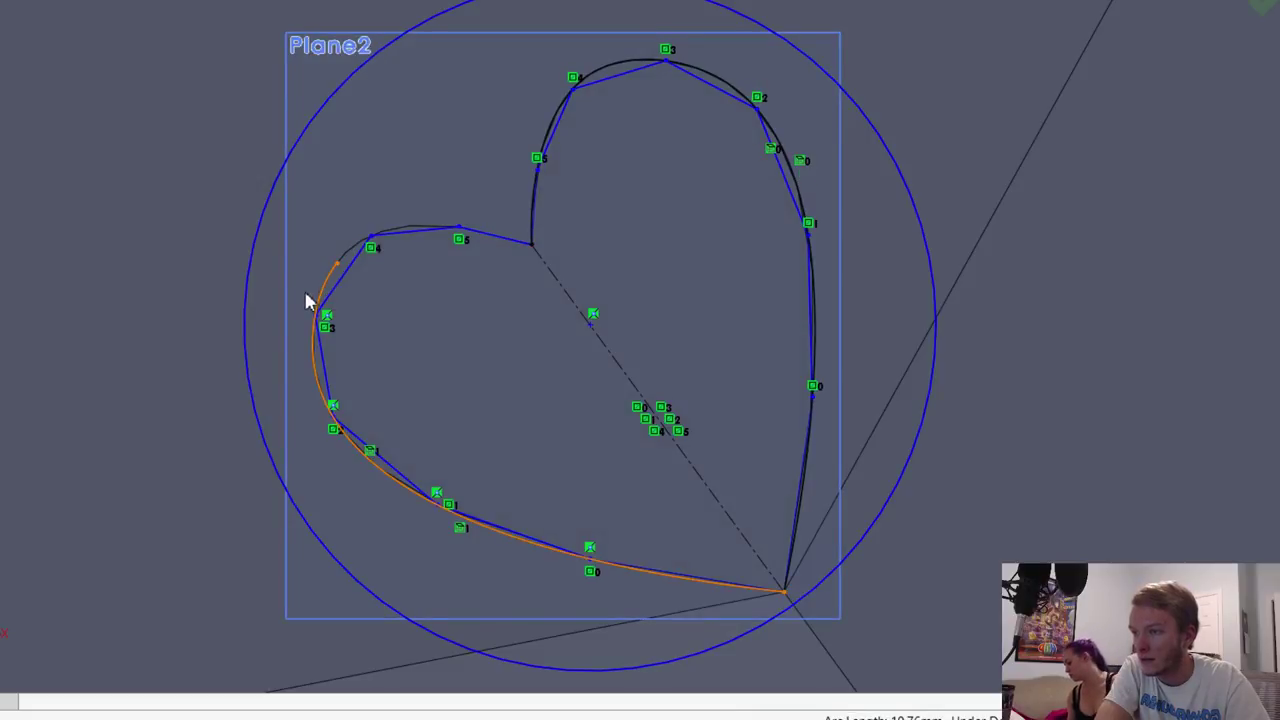
scroll(665, 285, down, 5)
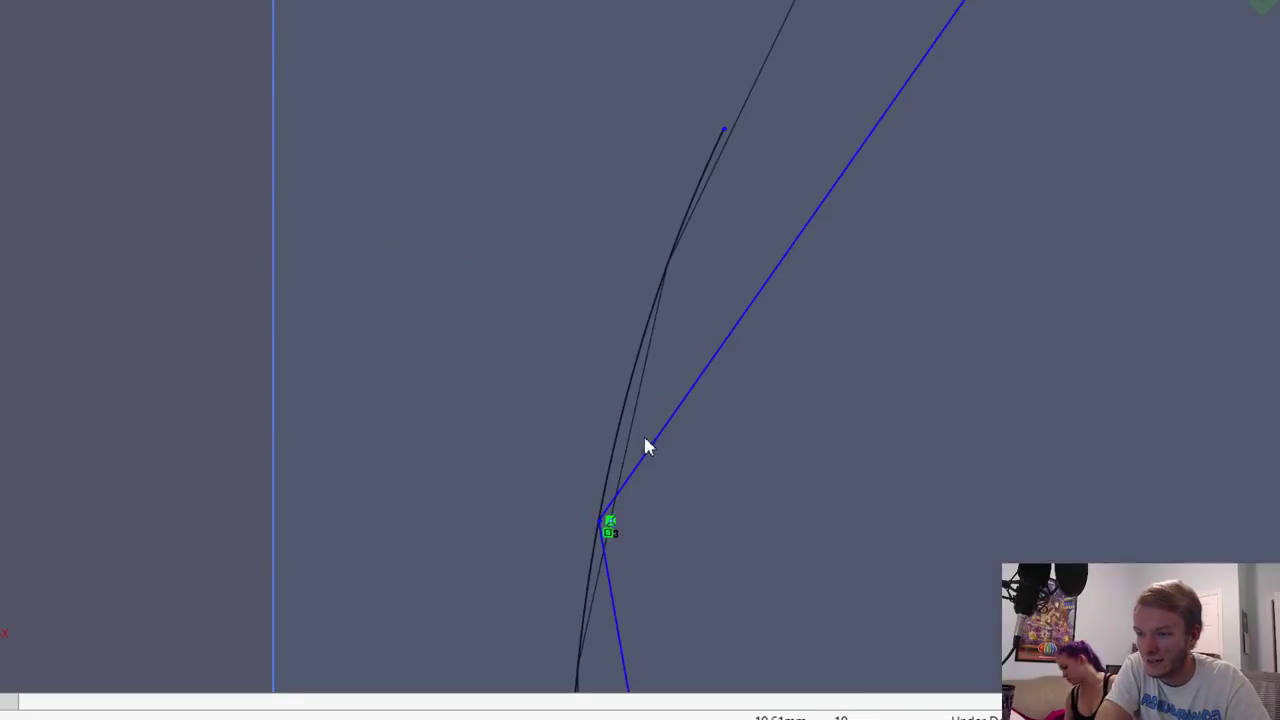
scroll(614, 346, up, 3)
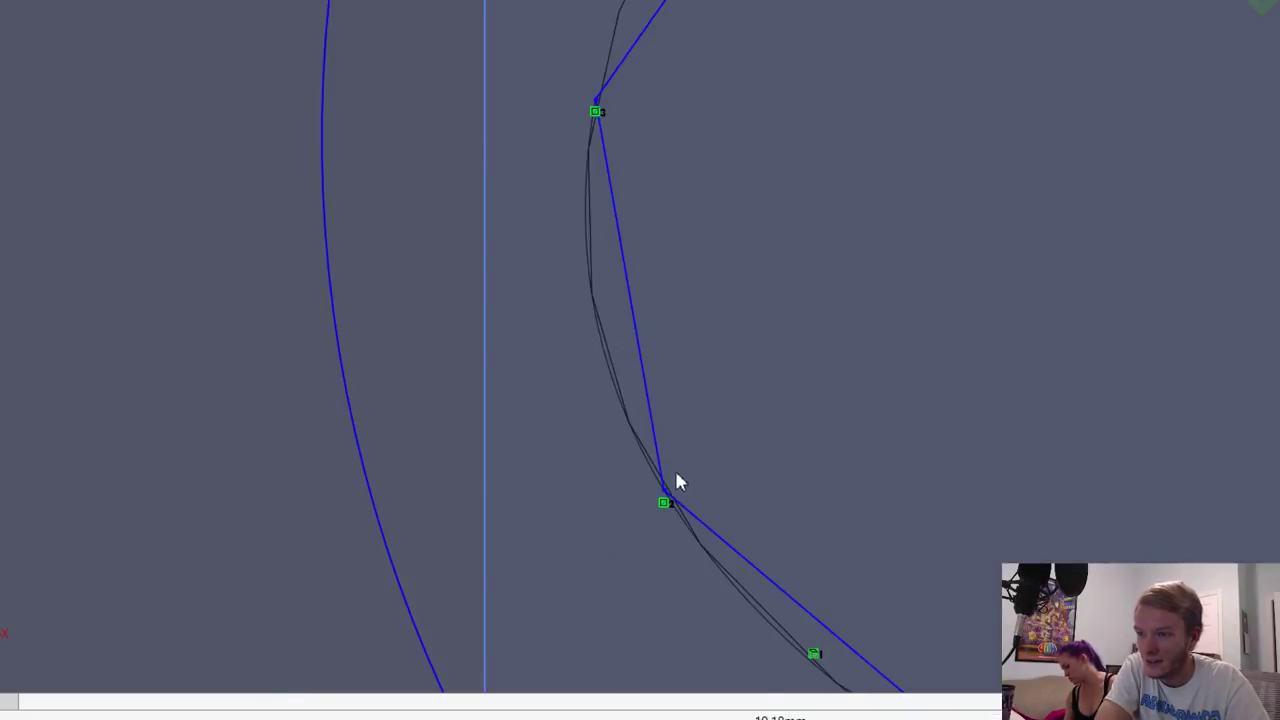
scroll(746, 389, down, 1)
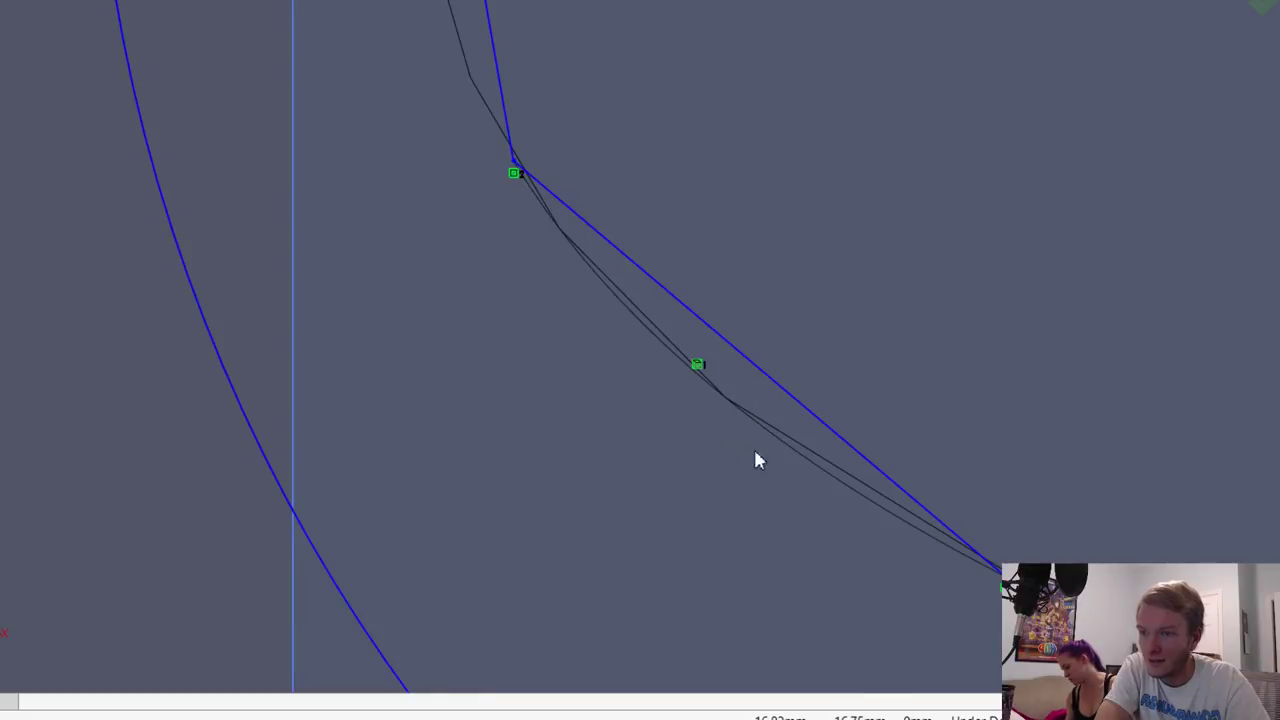
scroll(470, 235, down, 3)
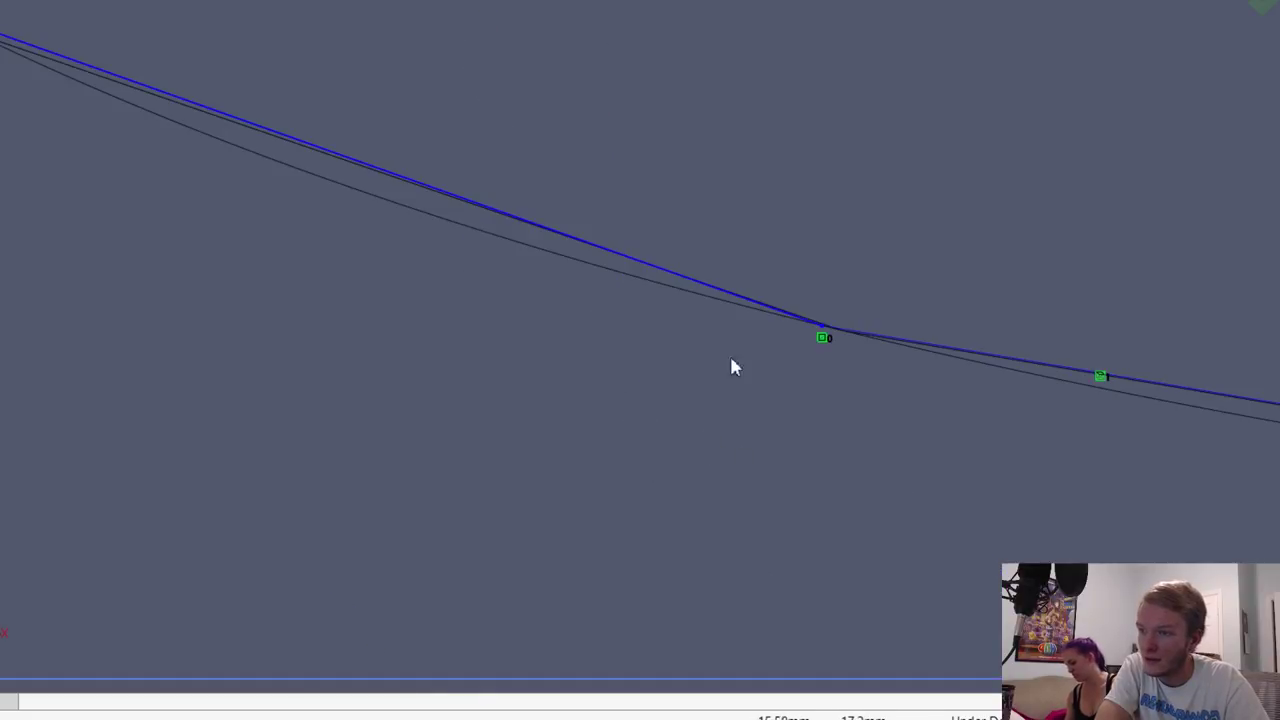
scroll(900, 362, down, 2)
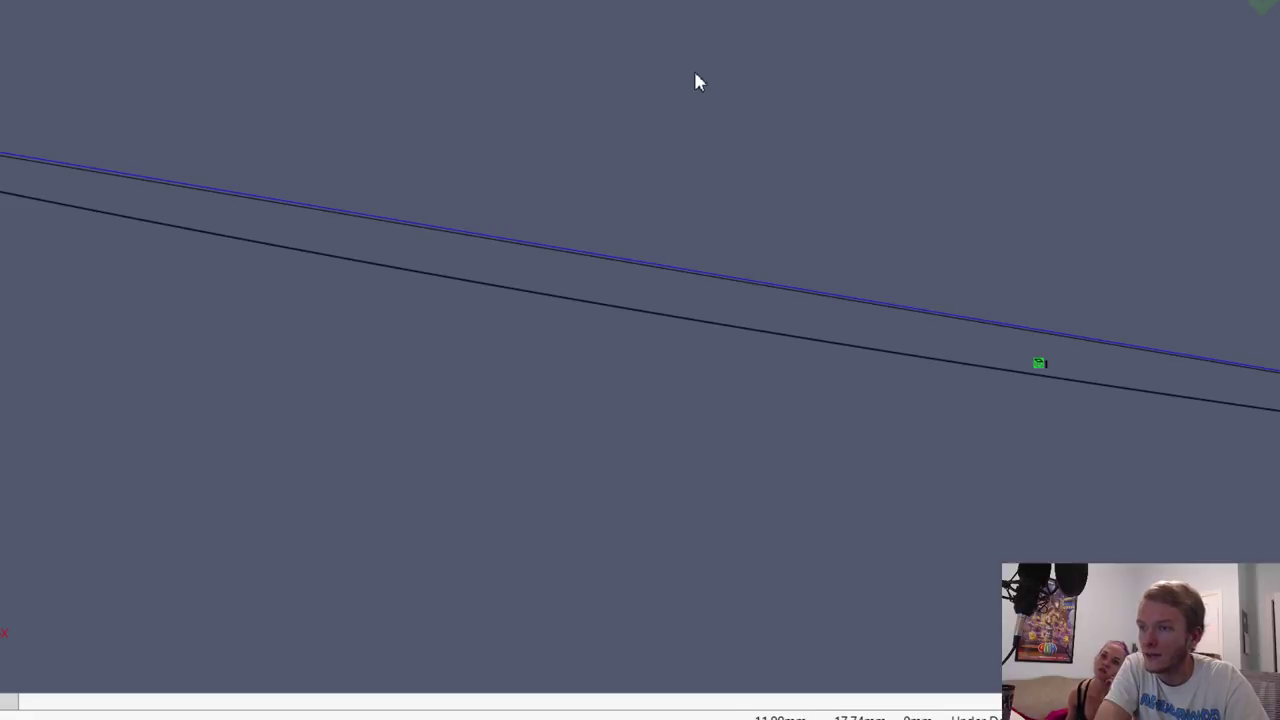
scroll(692, 72, up, 5)
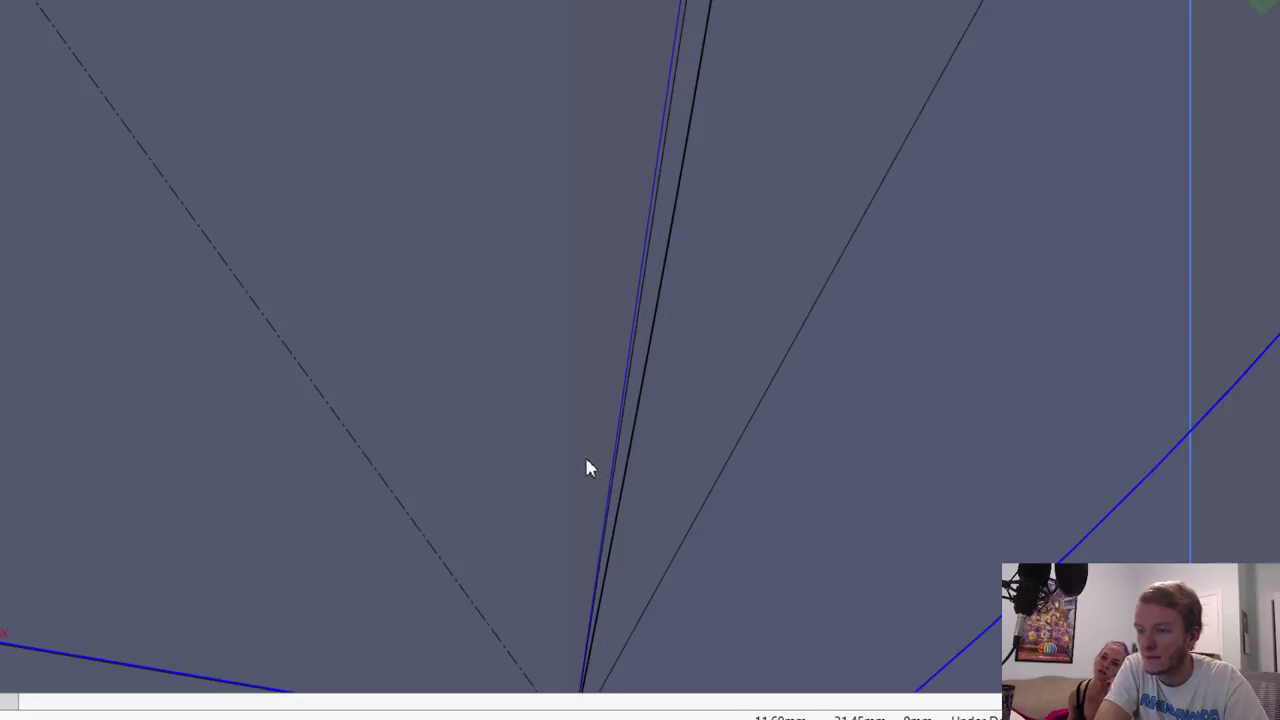
scroll(582, 458, up, 2)
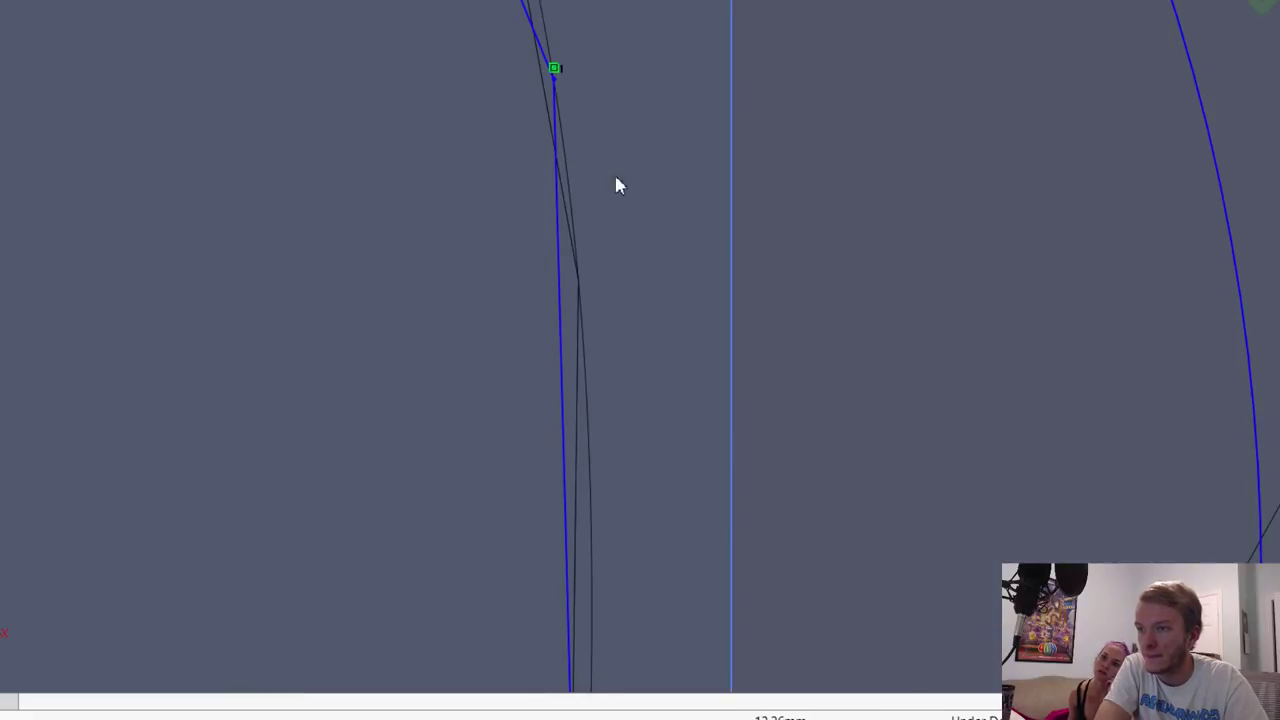
scroll(618, 187, up, 3)
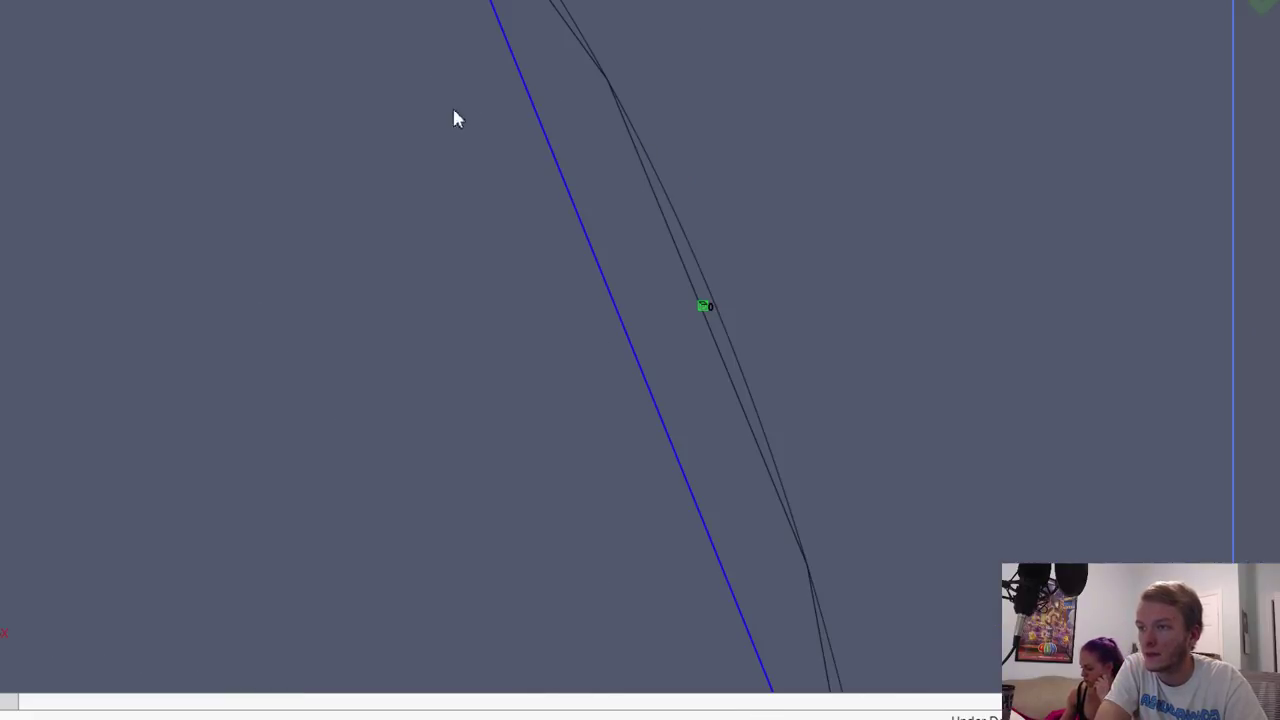
scroll(622, 332, up, 3)
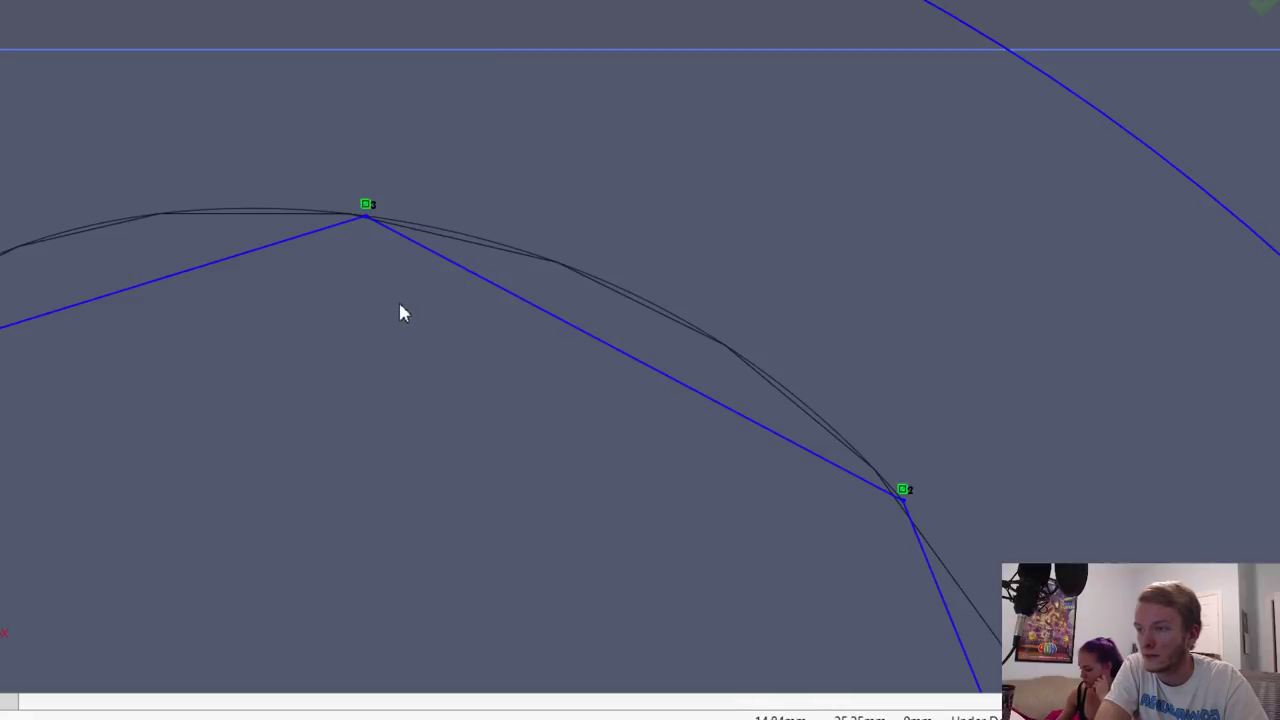
scroll(393, 298, down, 2)
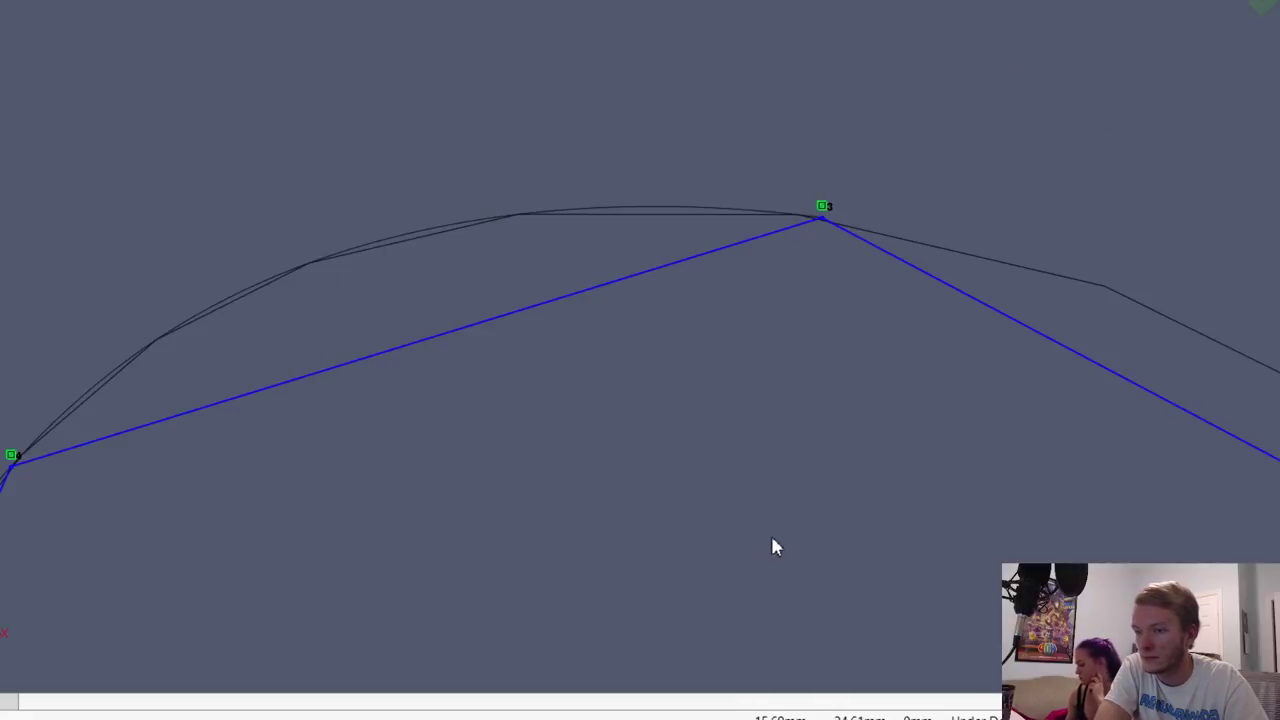
scroll(591, 471, up, 2)
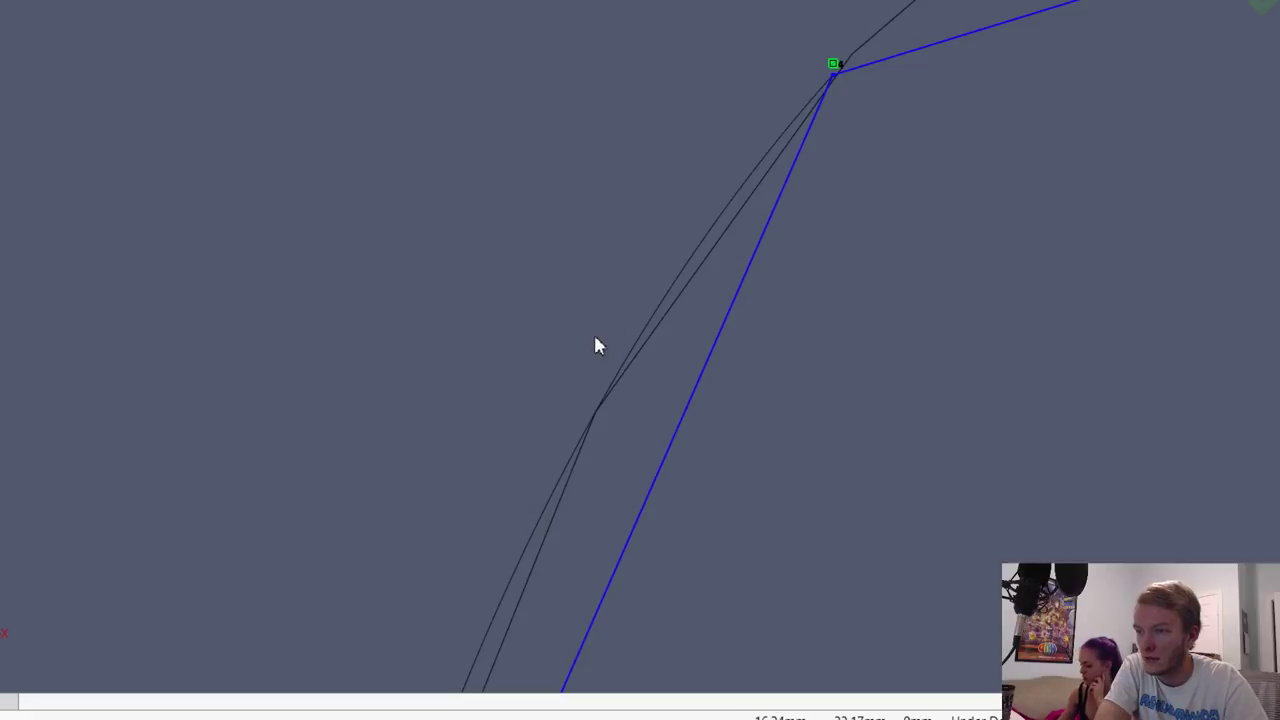
scroll(592, 340, up, 2)
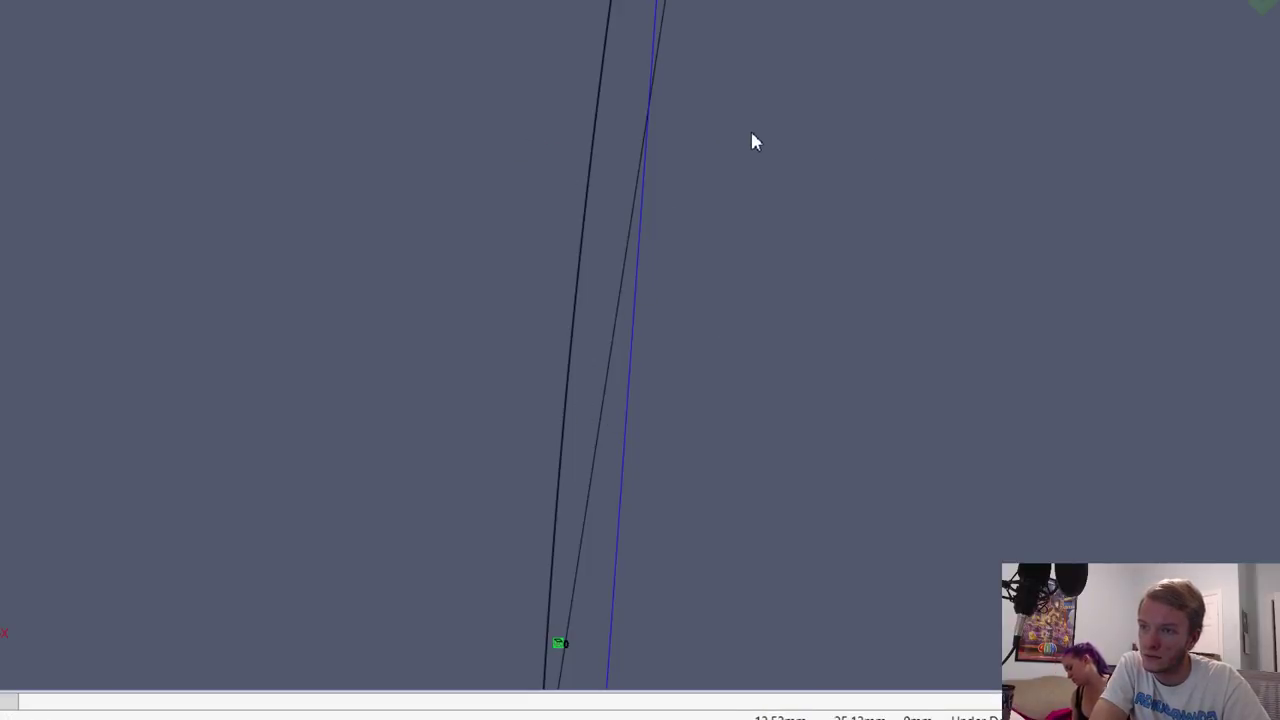
scroll(505, 193, down, 5)
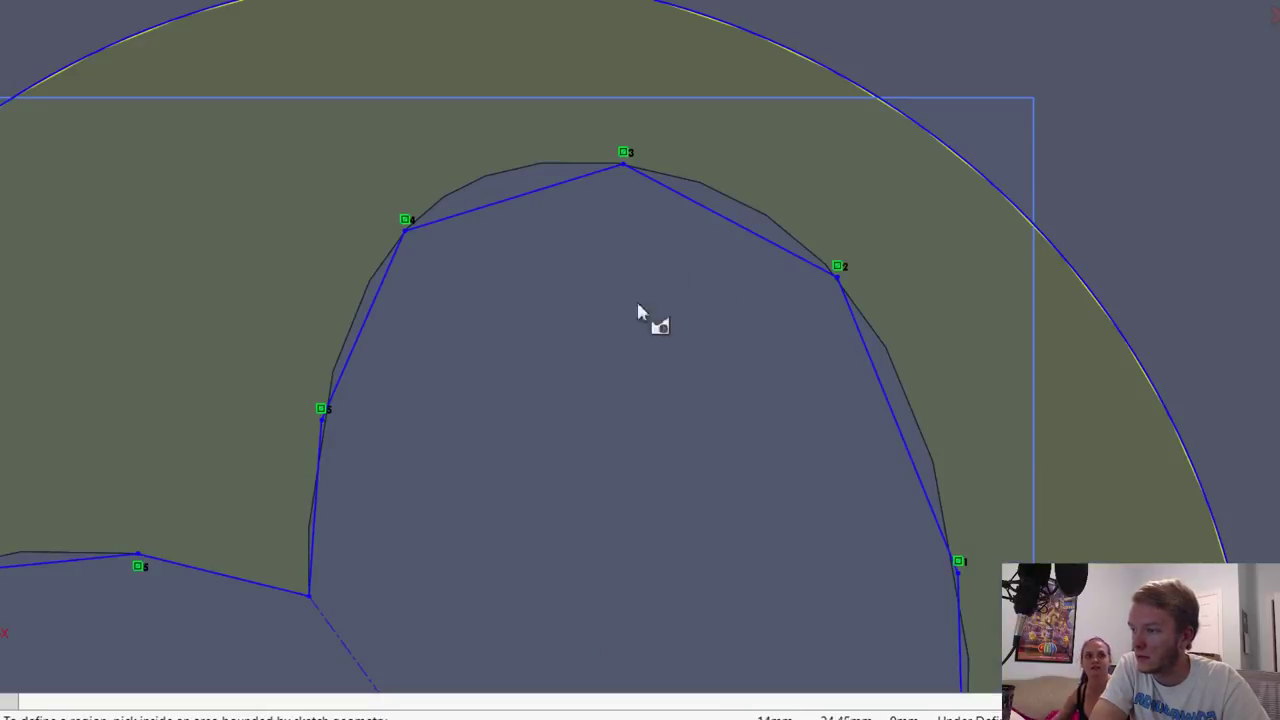
Step: Extrude the region between the straight-sided heart outline and the surrounding circle with a draft
click(527, 195)
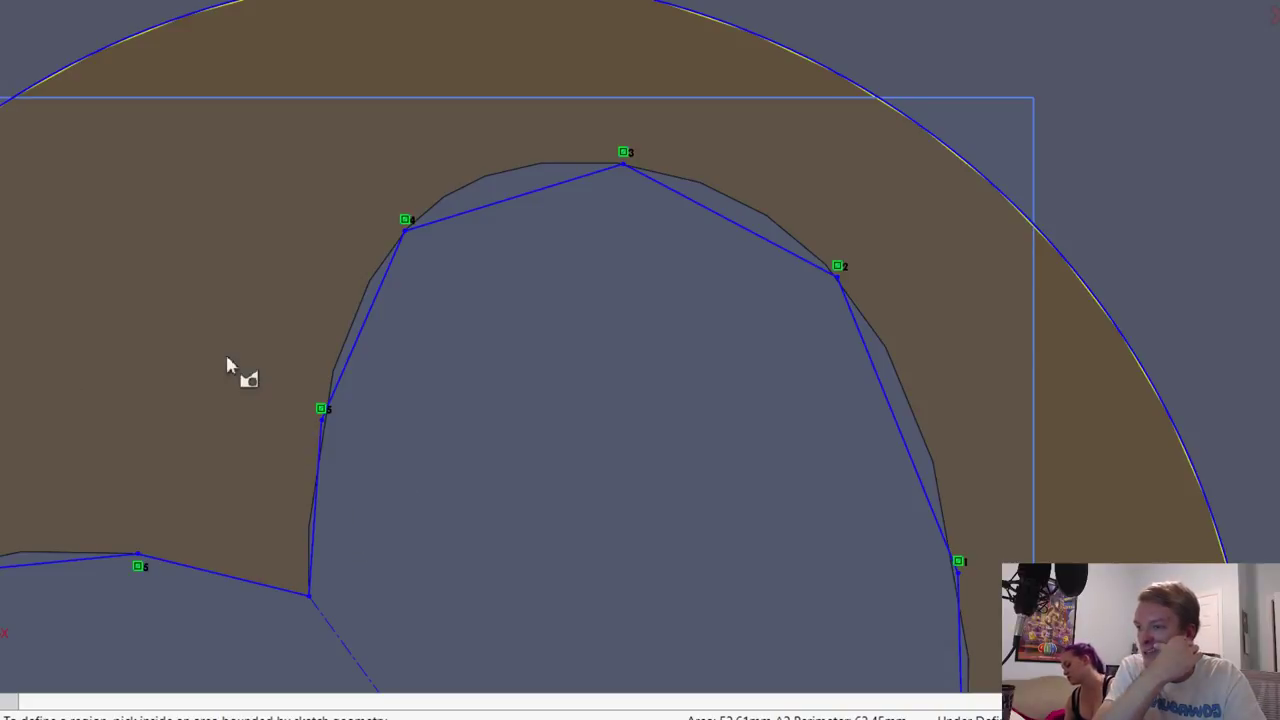
scroll(225, 351, up, 10)
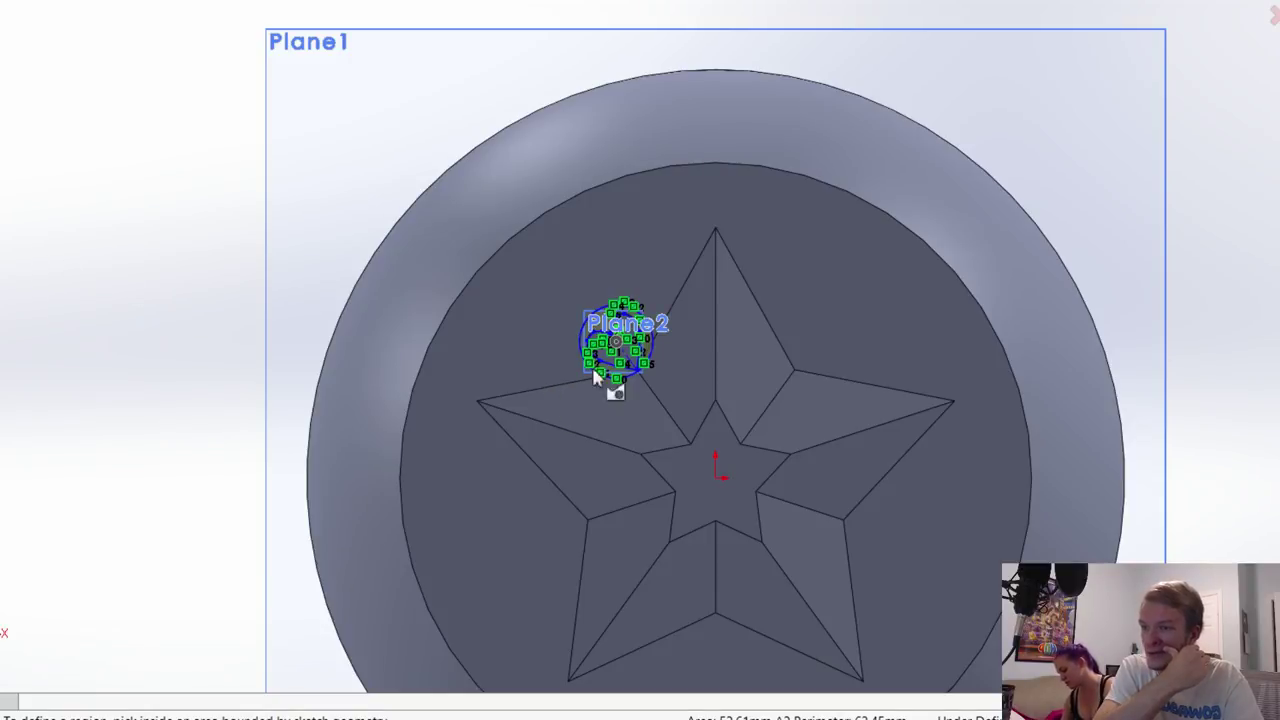
middle_drag(1000, 354, 894, 343)
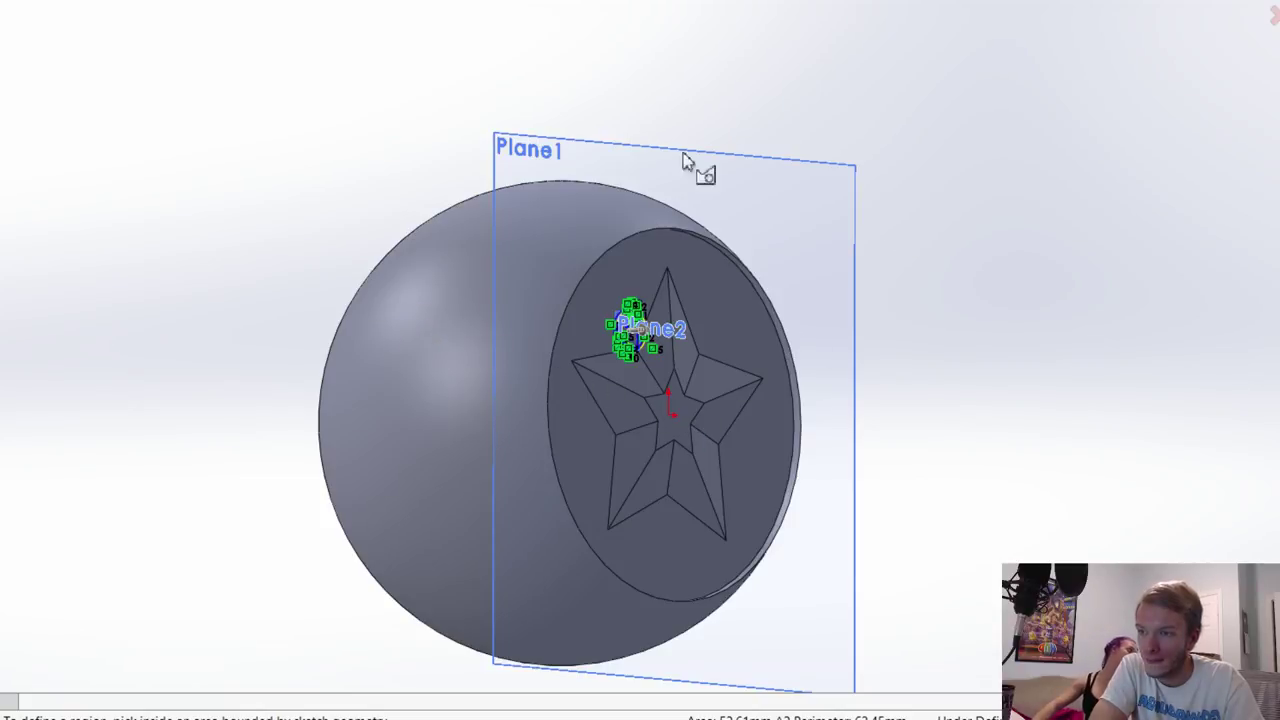
key(ctrl+shift+z)
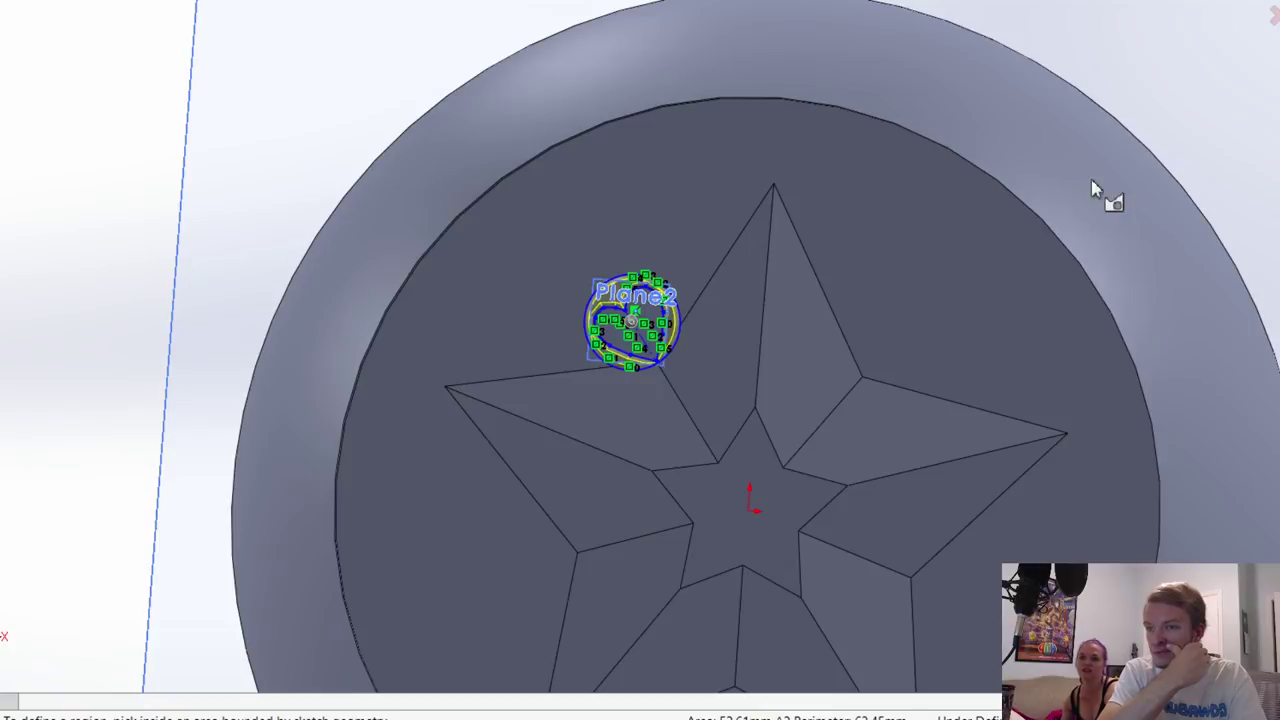
middle_drag(1094, 194, 1020, 203)
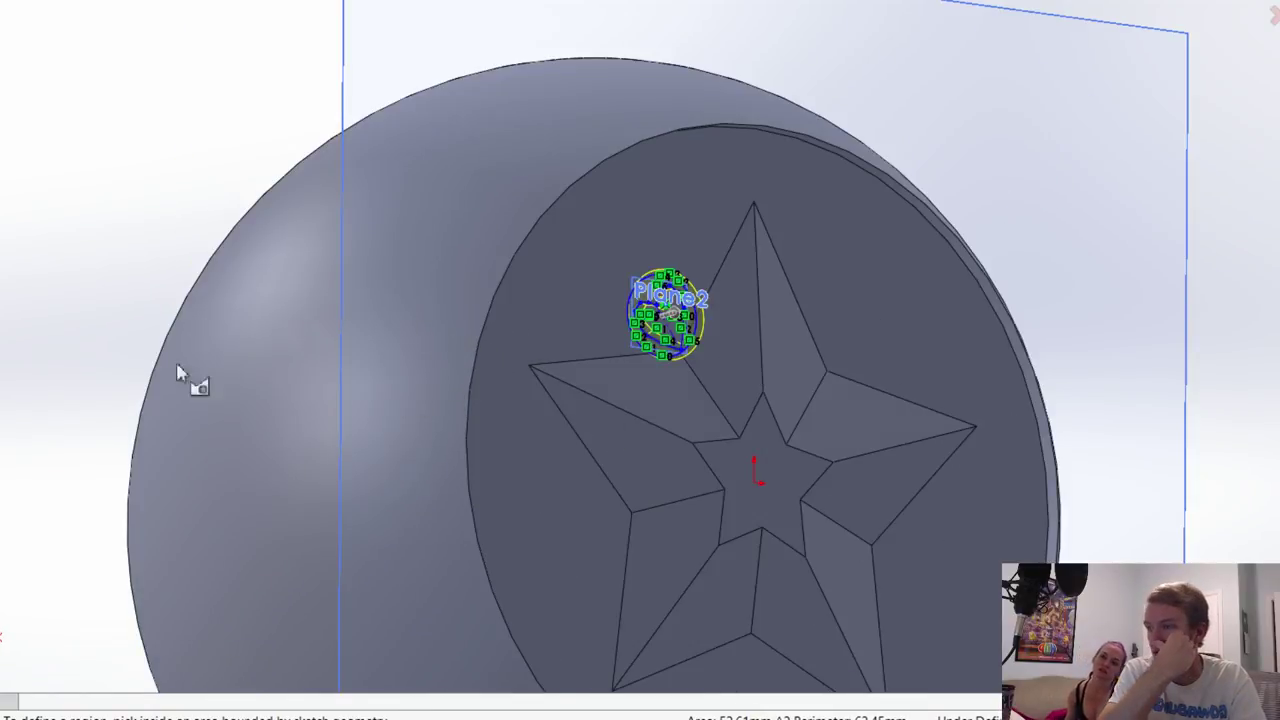
key(ctrl+8)
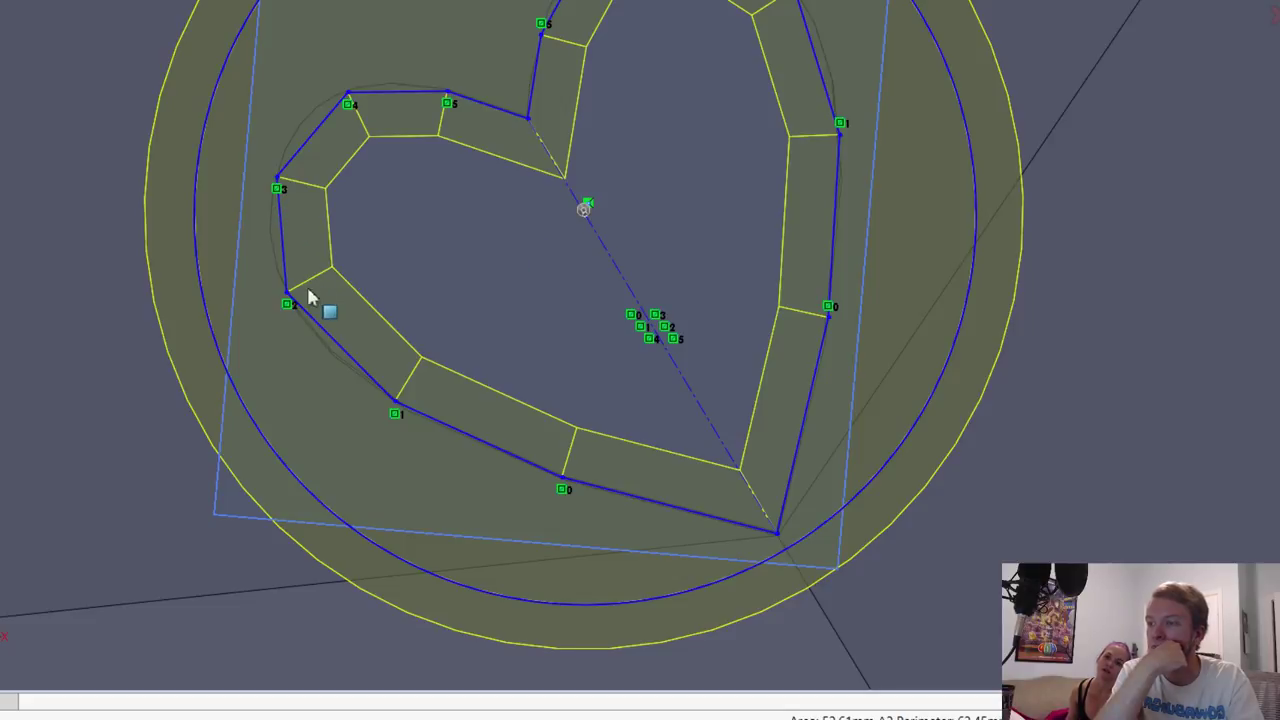
key(Escape)
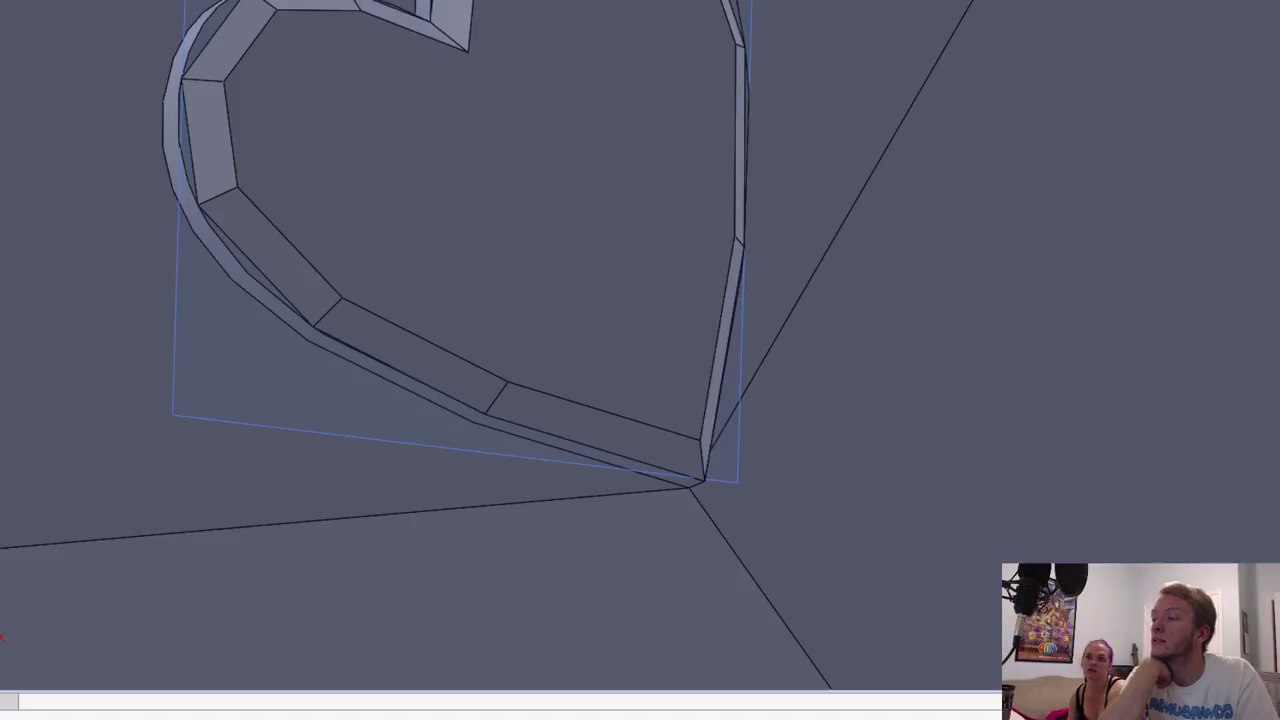
Step: Try the drafted extrusion around the straight-sided heart and inspect where its circular boundary meets the star and sphere
click(494, 114)
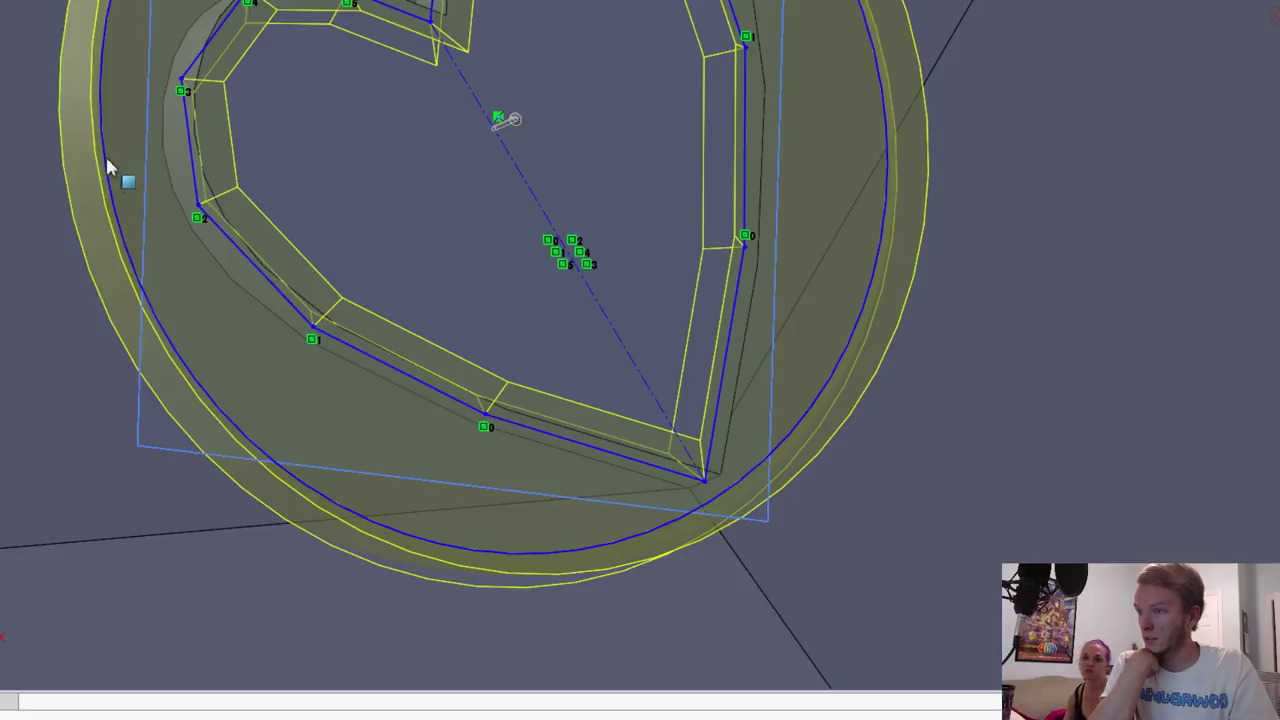
scroll(105, 163, up, 10)
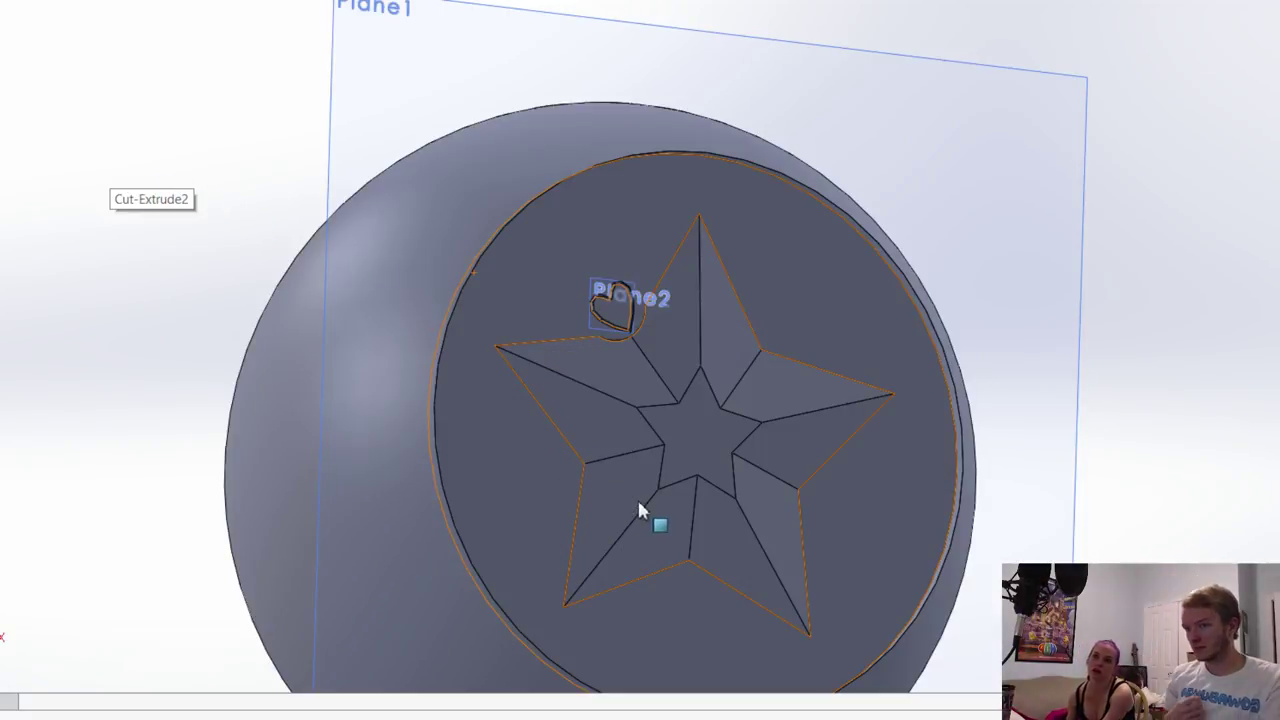
middle_drag(730, 440, 871, 423)
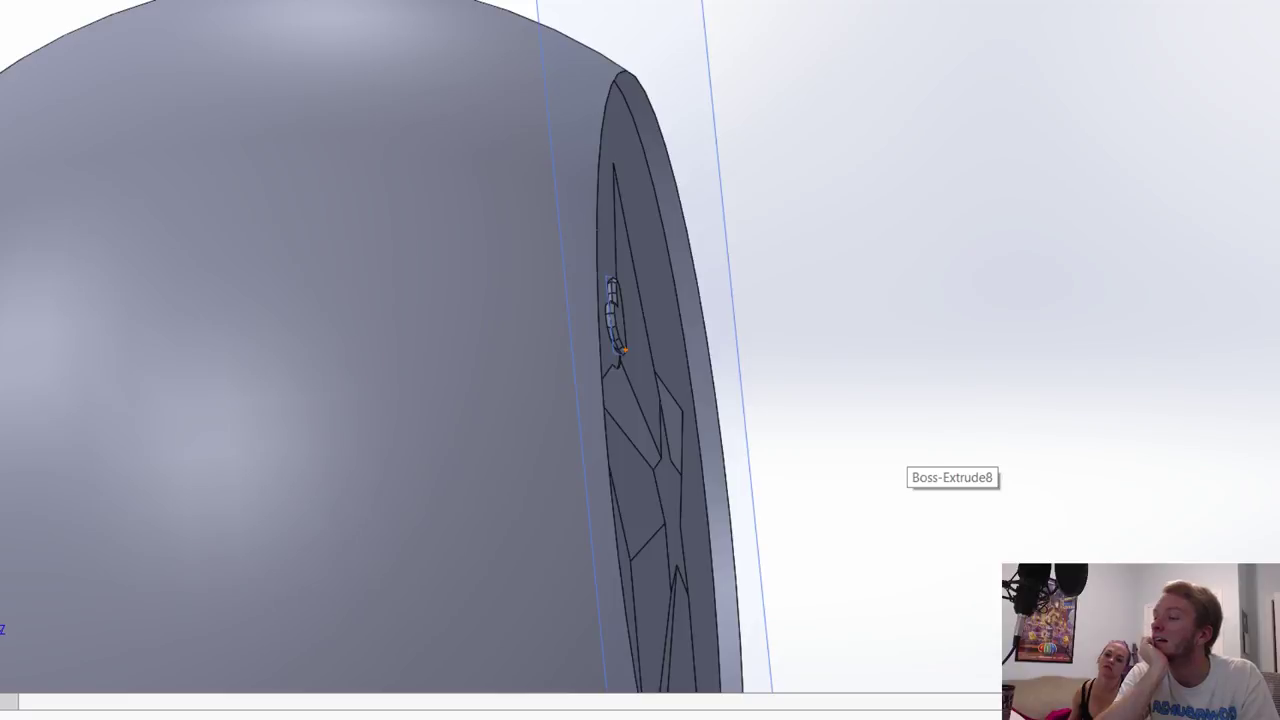
key(ctrl+shift+z)
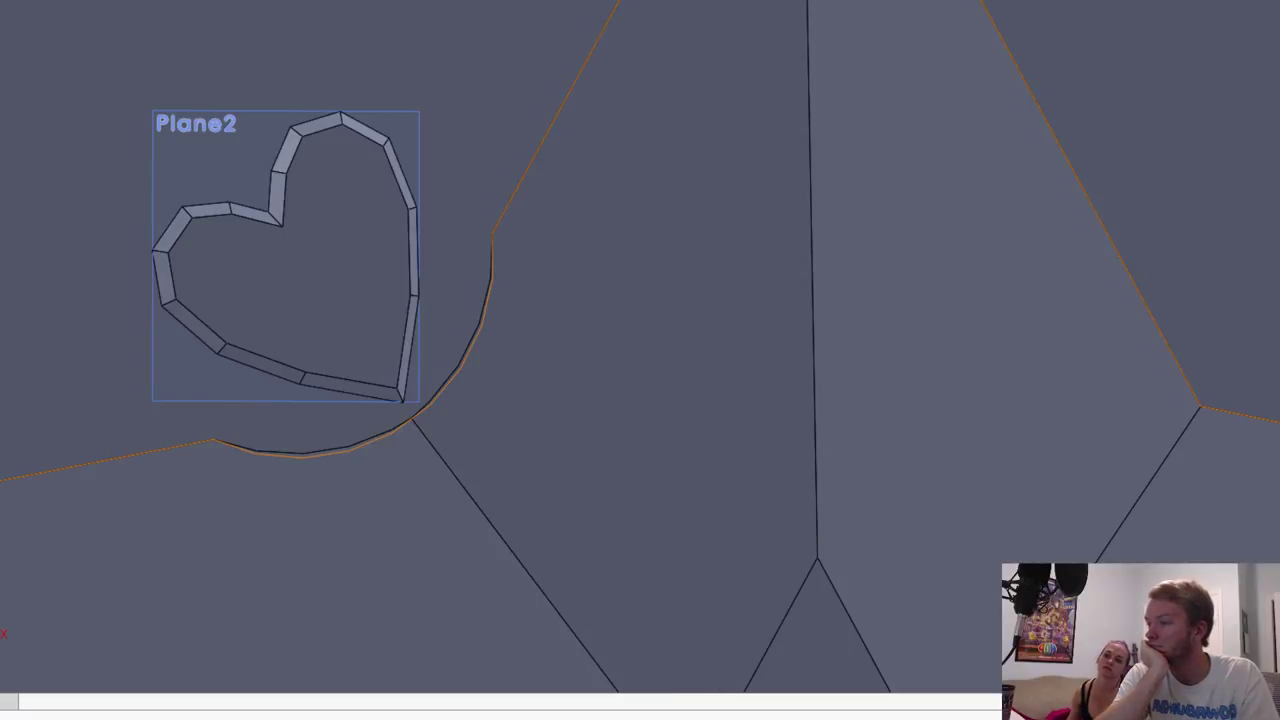
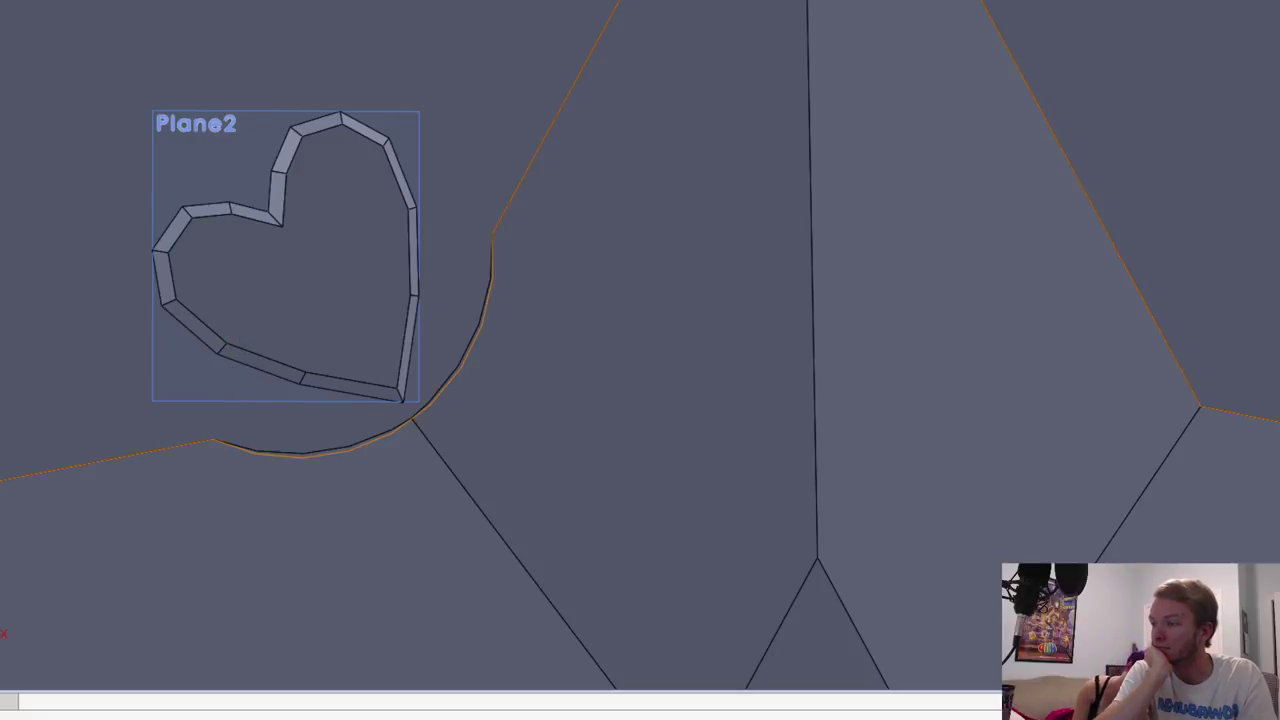
Step: In a new sketch on Plane2, select the narrow faces outside the heart's left and lower straight walls
scroll(207, 350, up, 5)
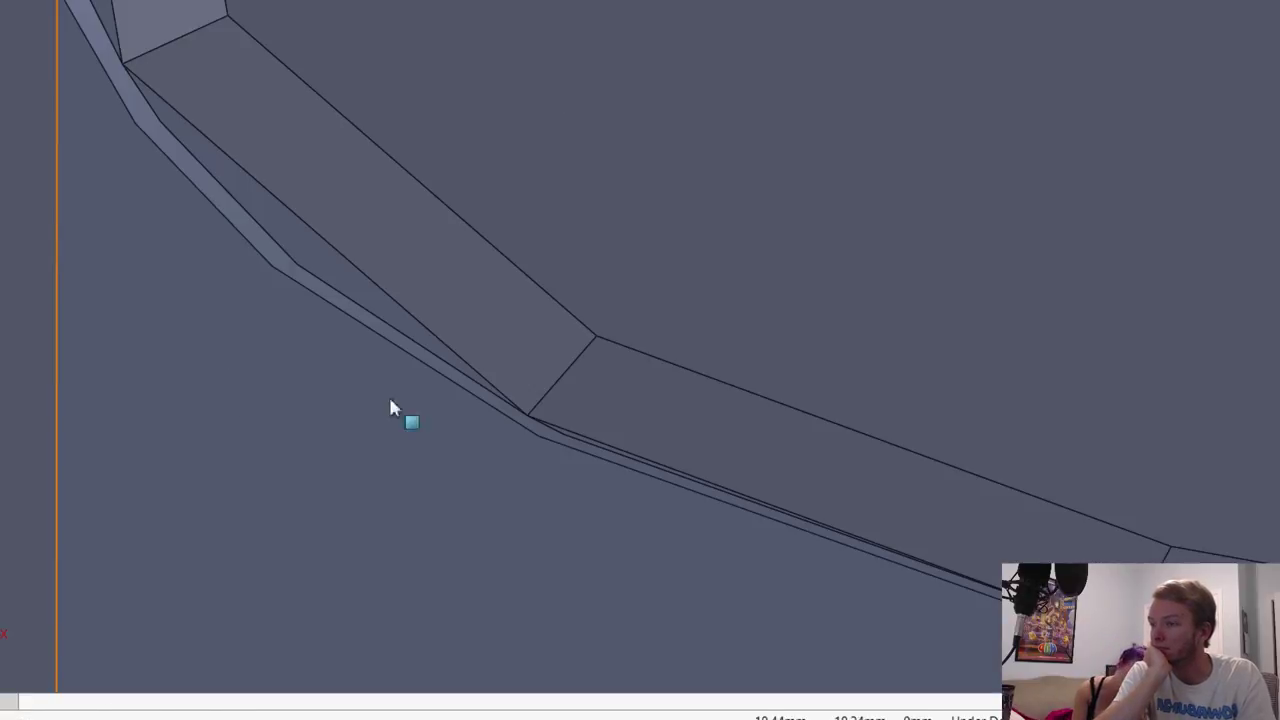
scroll(623, 321, down, 2)
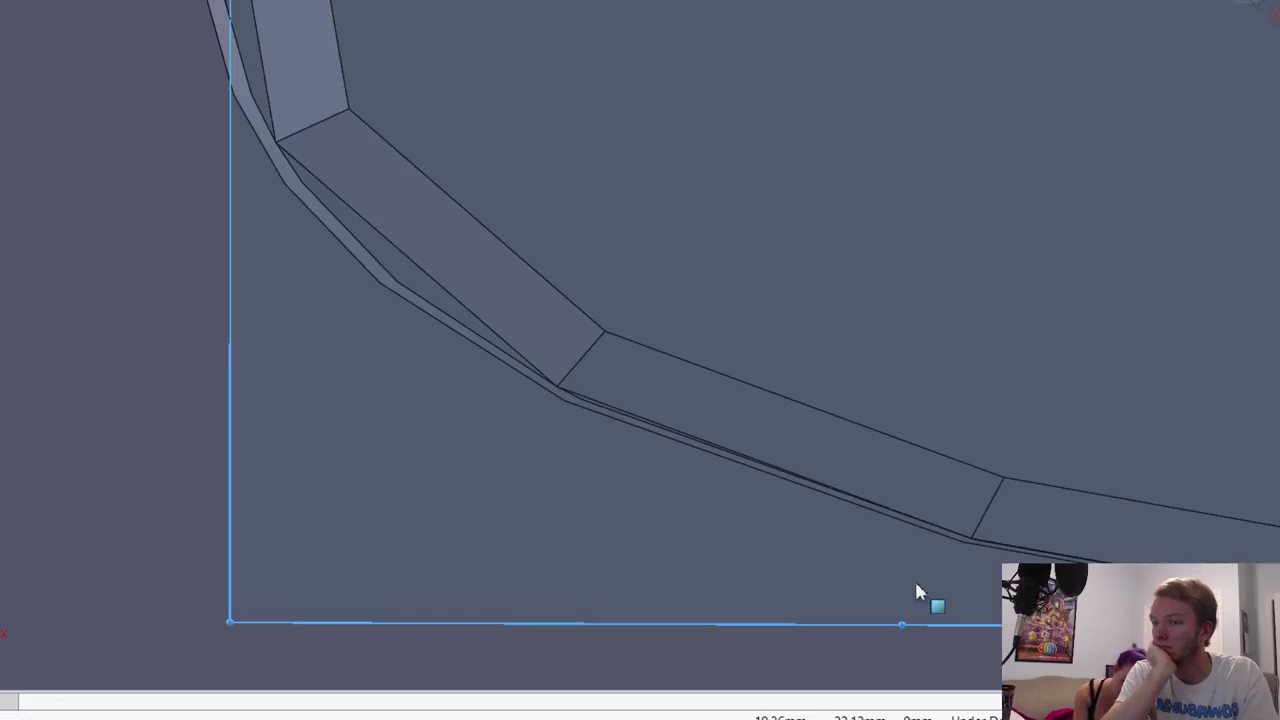
scroll(686, 385, down, 5)
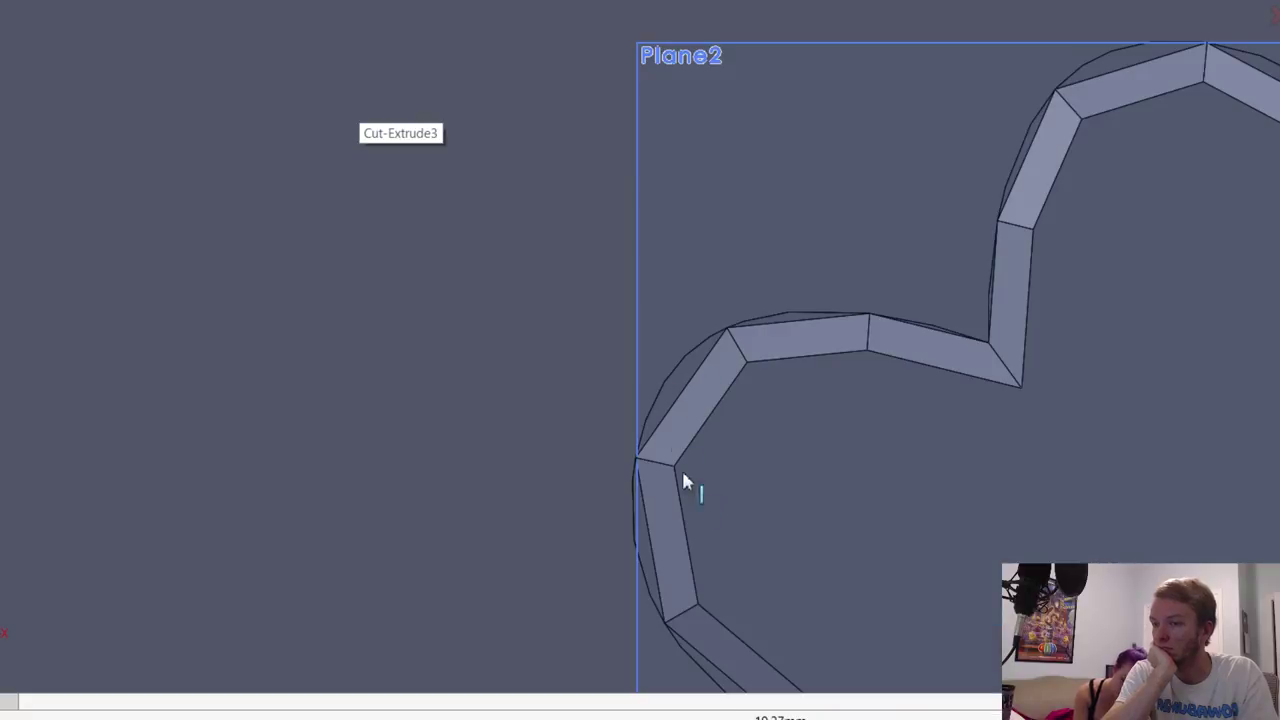
scroll(626, 415, up, 4)
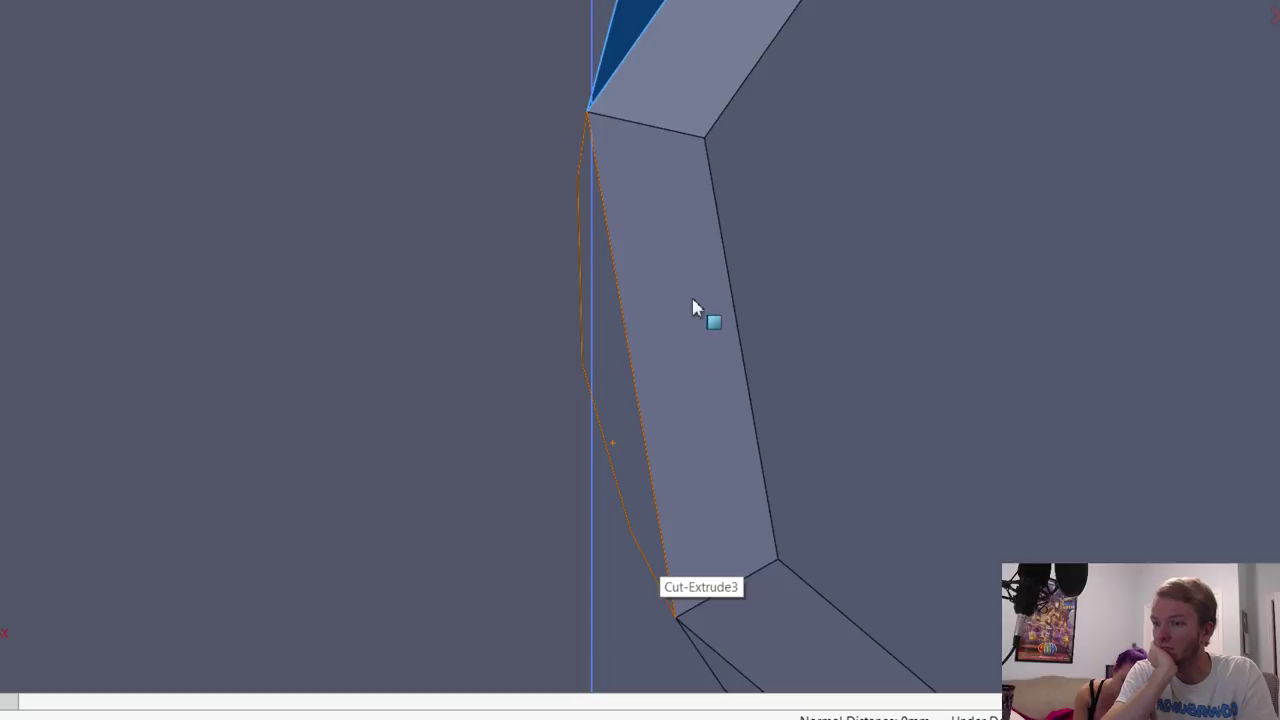
scroll(694, 306, up, 5)
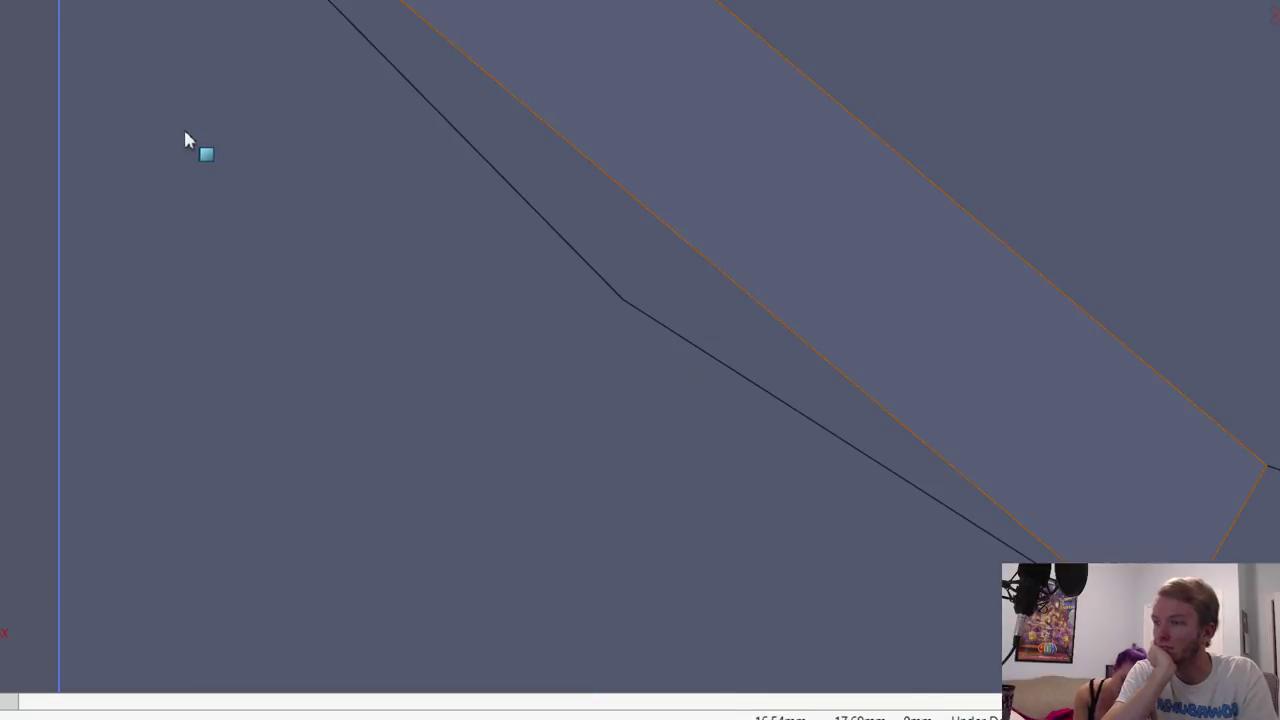
scroll(196, 155, up, 5)
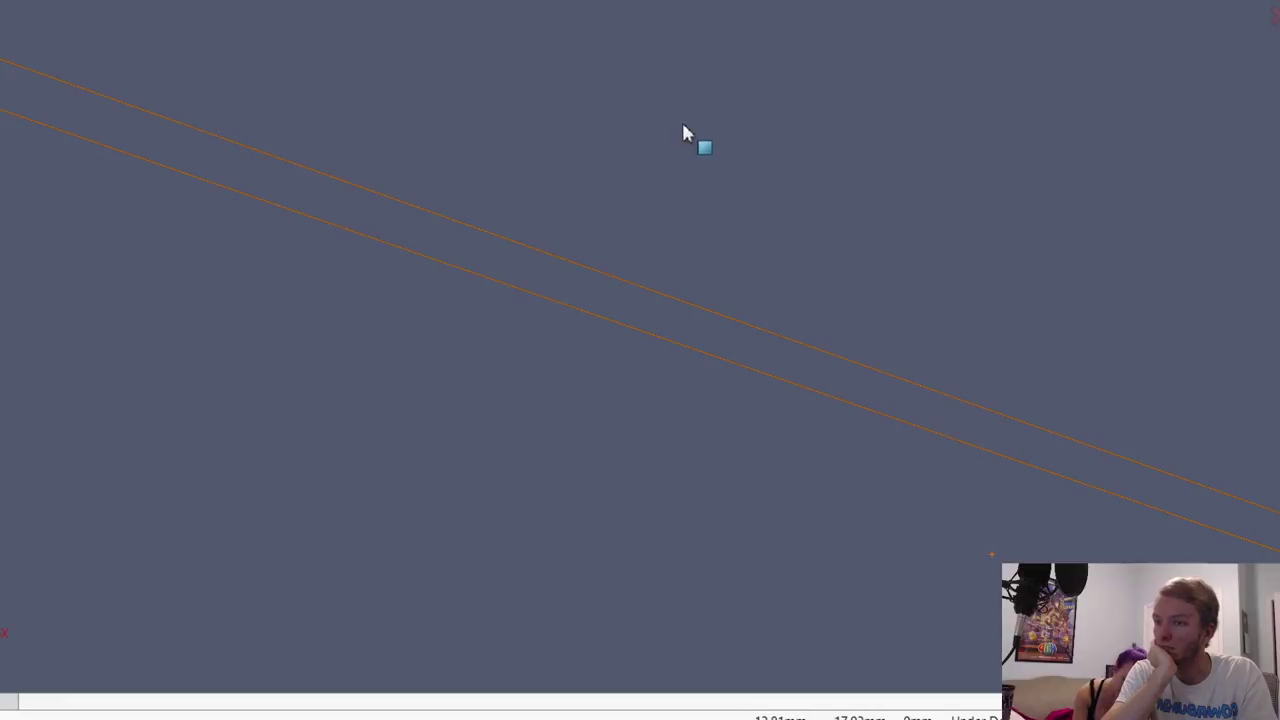
click(663, 250)
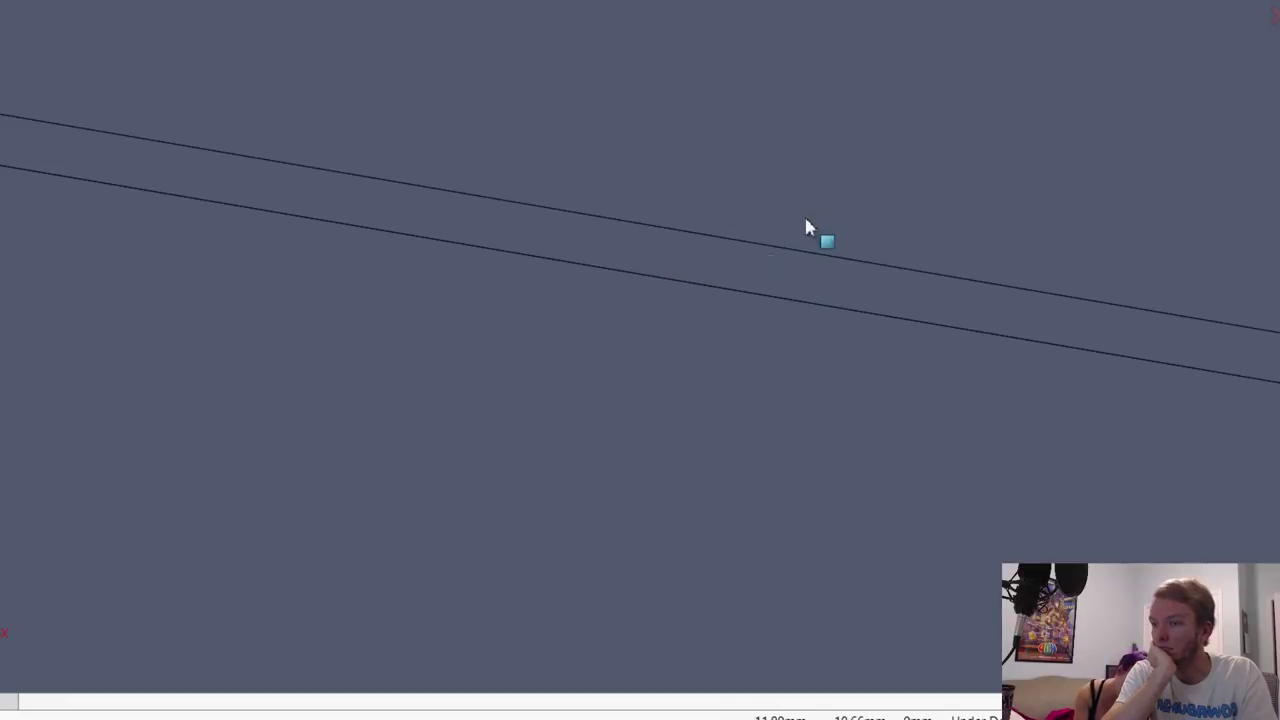
scroll(808, 226, up, 2)
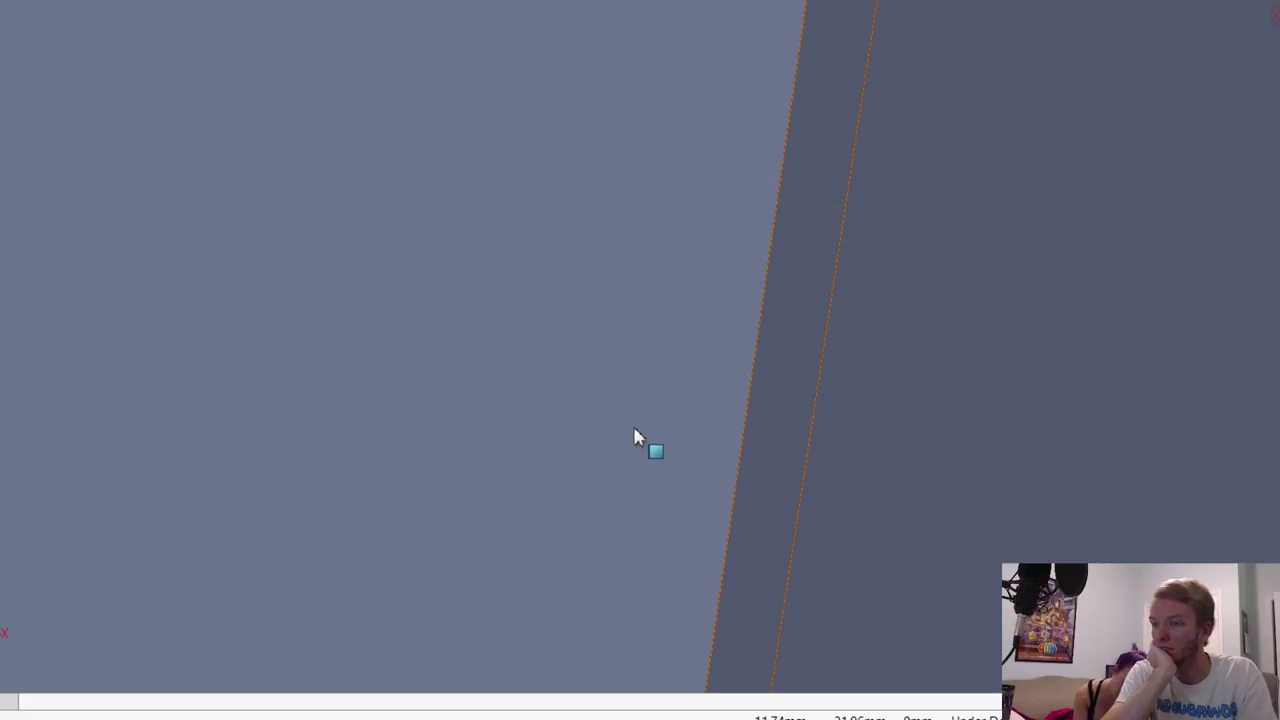
scroll(634, 428, up, 2)
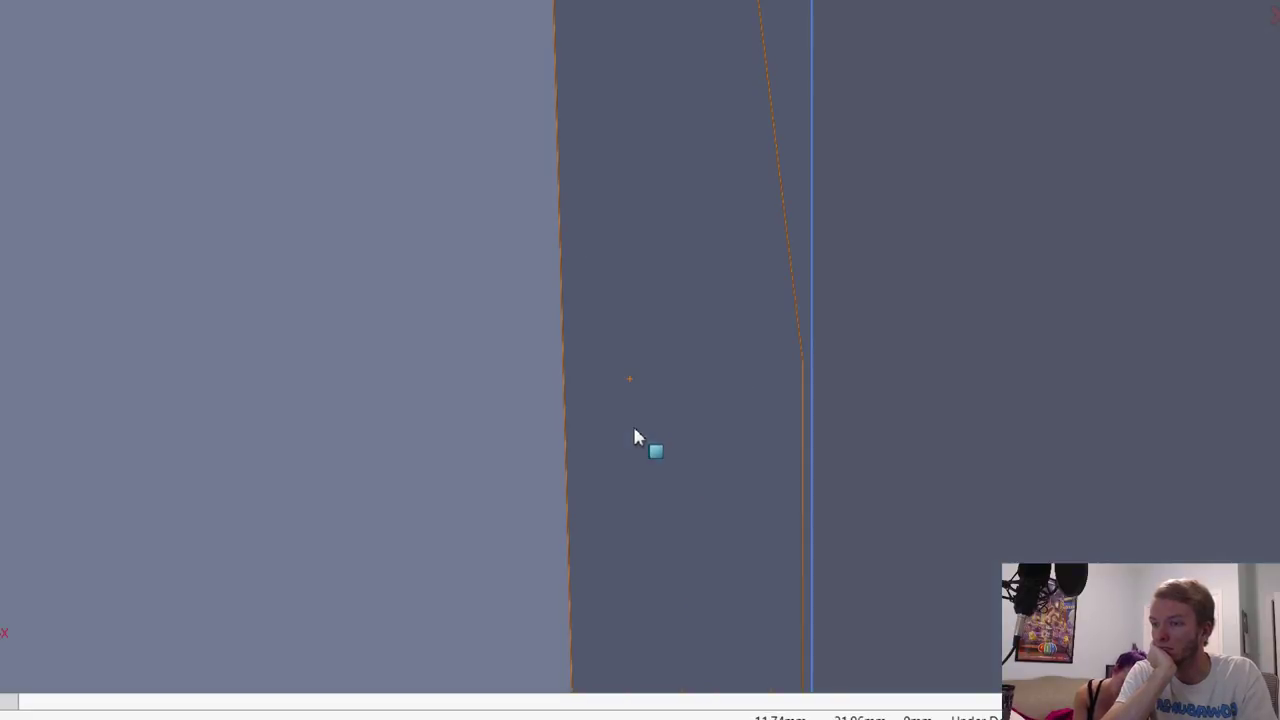
Step: Add the narrow faces along the heart's right side, lobes and notch, and convert their edges into the sketch
click(570, 114)
scroll(578, 130, up, 5)
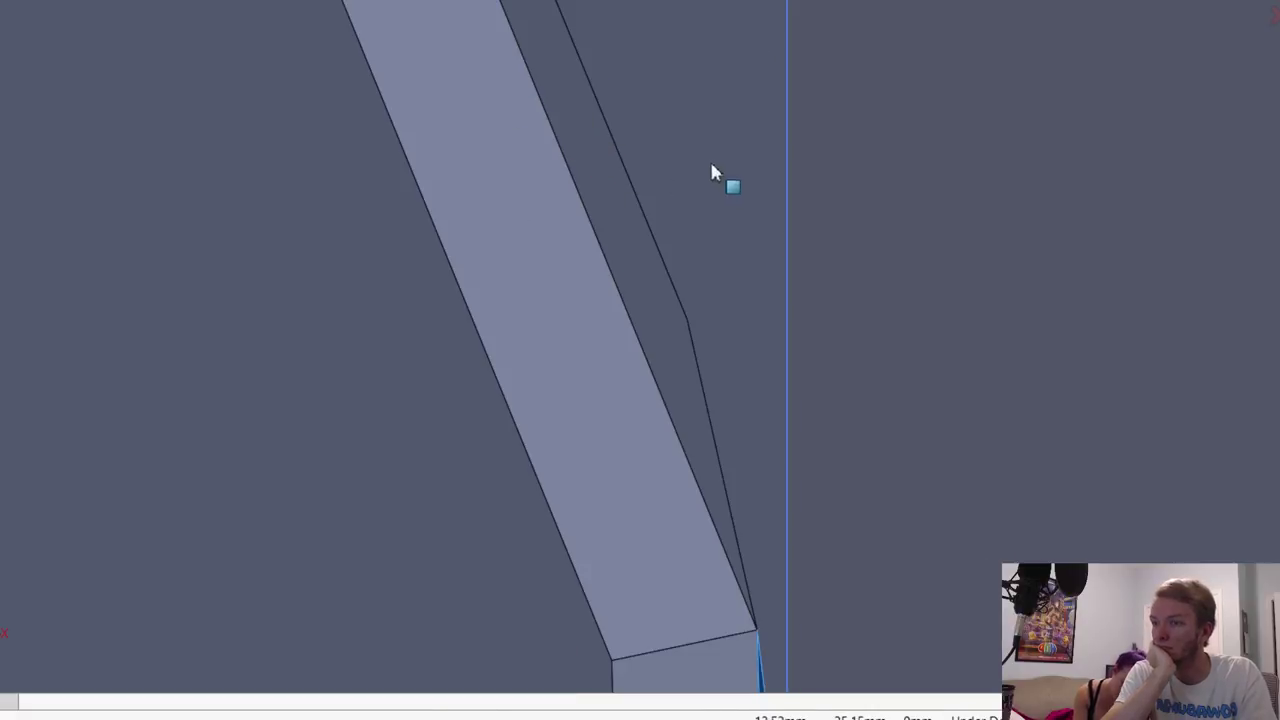
scroll(712, 172, down, 3)
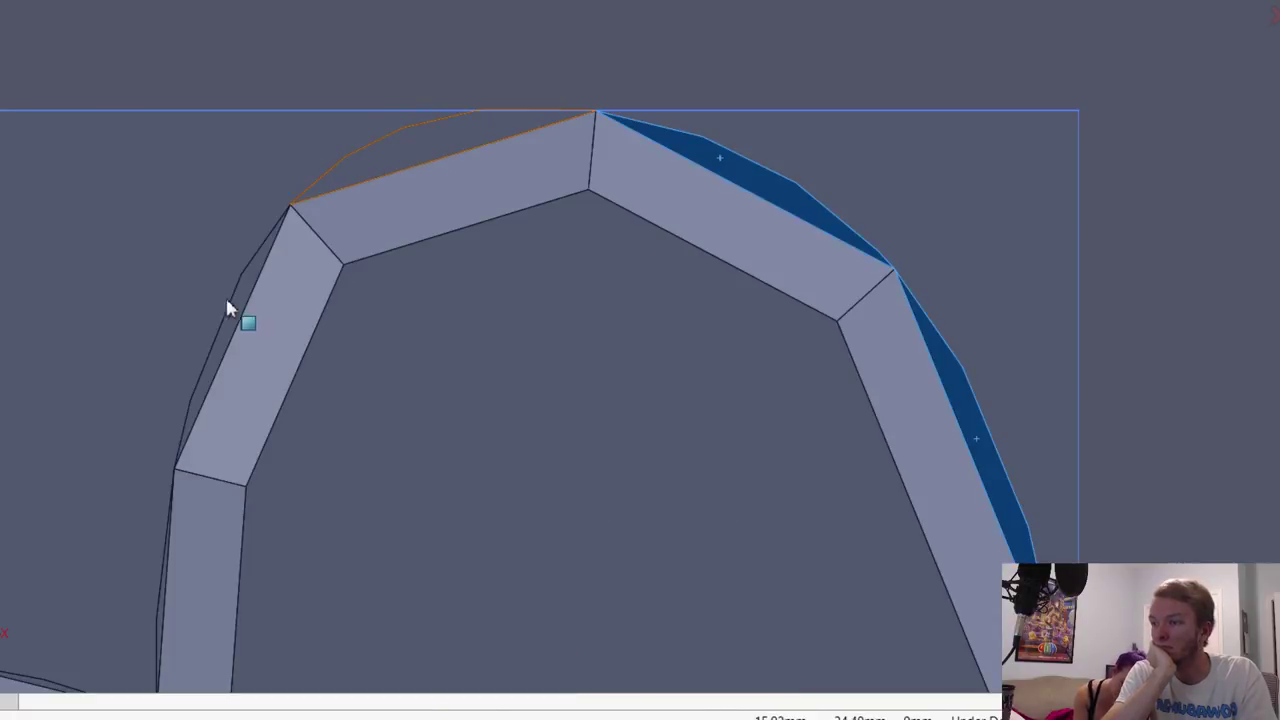
scroll(537, 309, up, 5)
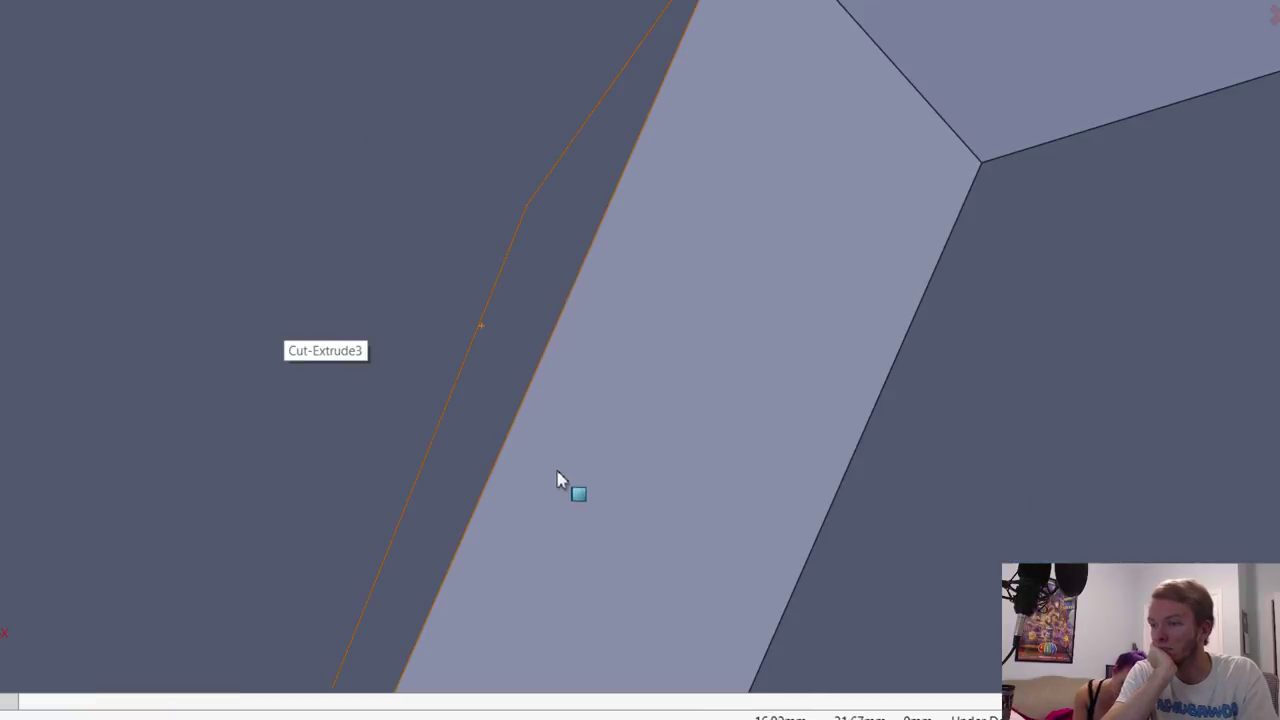
middle_drag(591, 422, 551, 428)
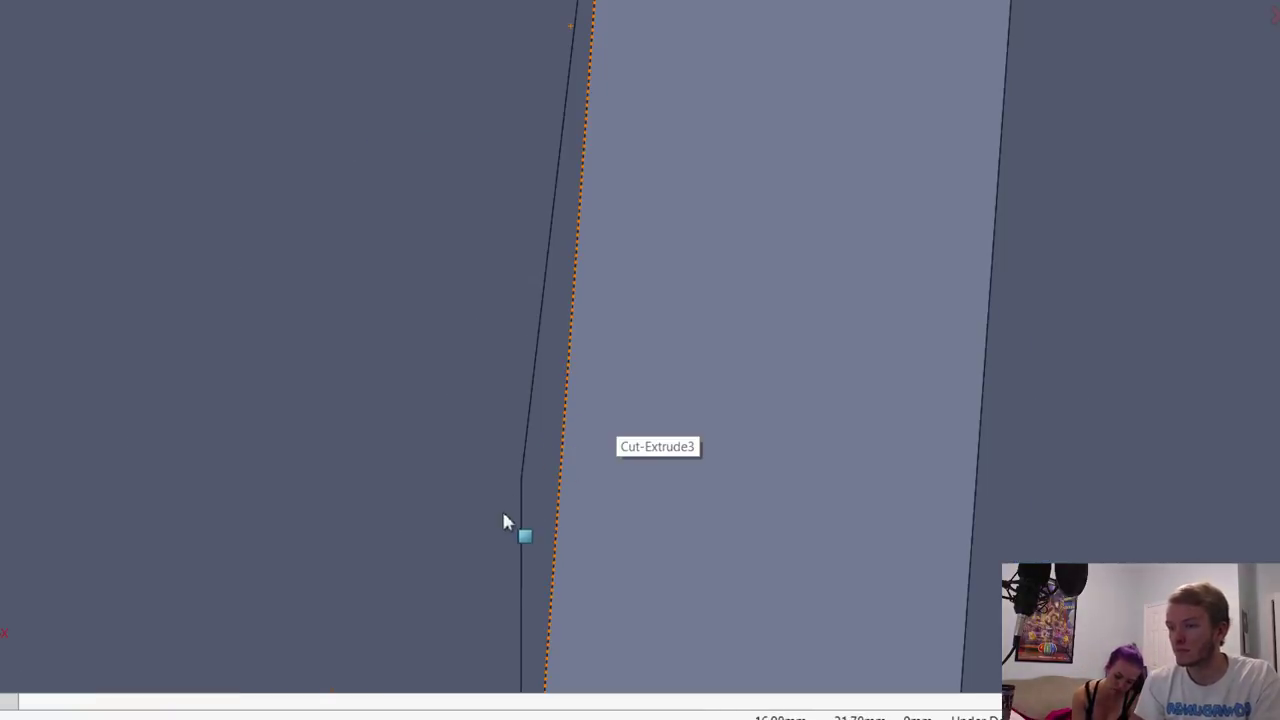
middle_drag(712, 88, 543, 116)
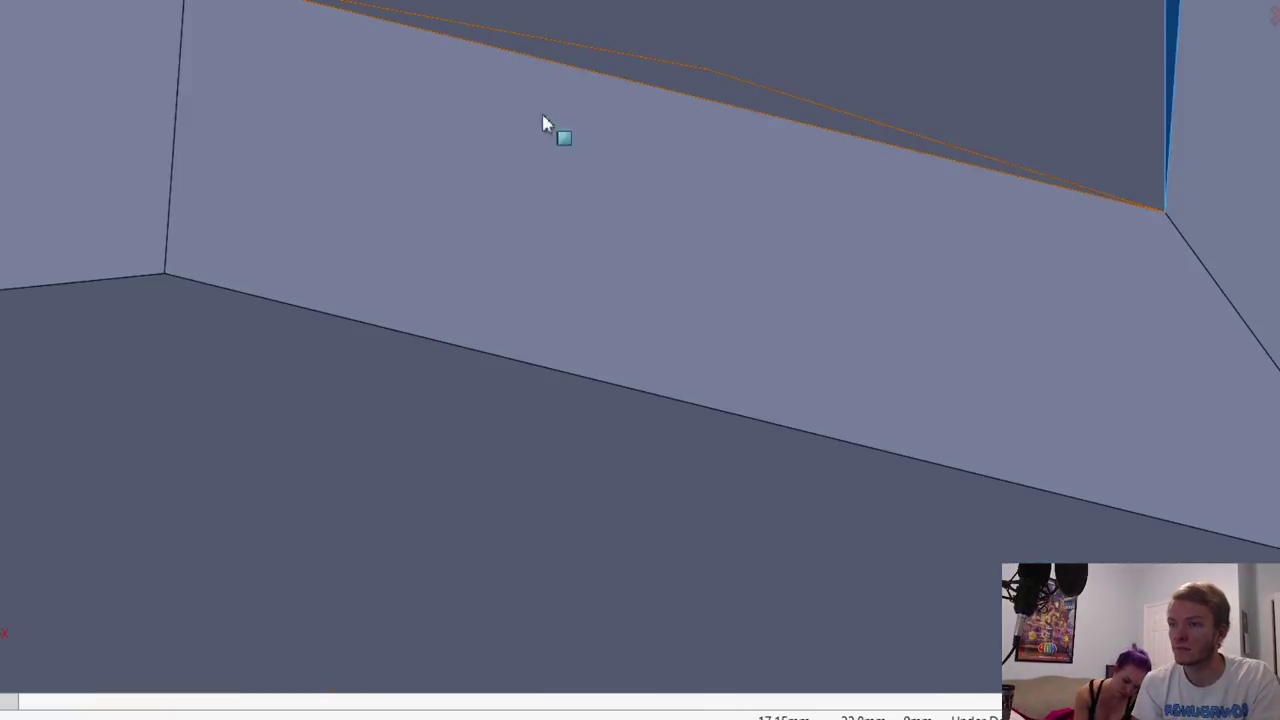
scroll(323, 234, down, 5)
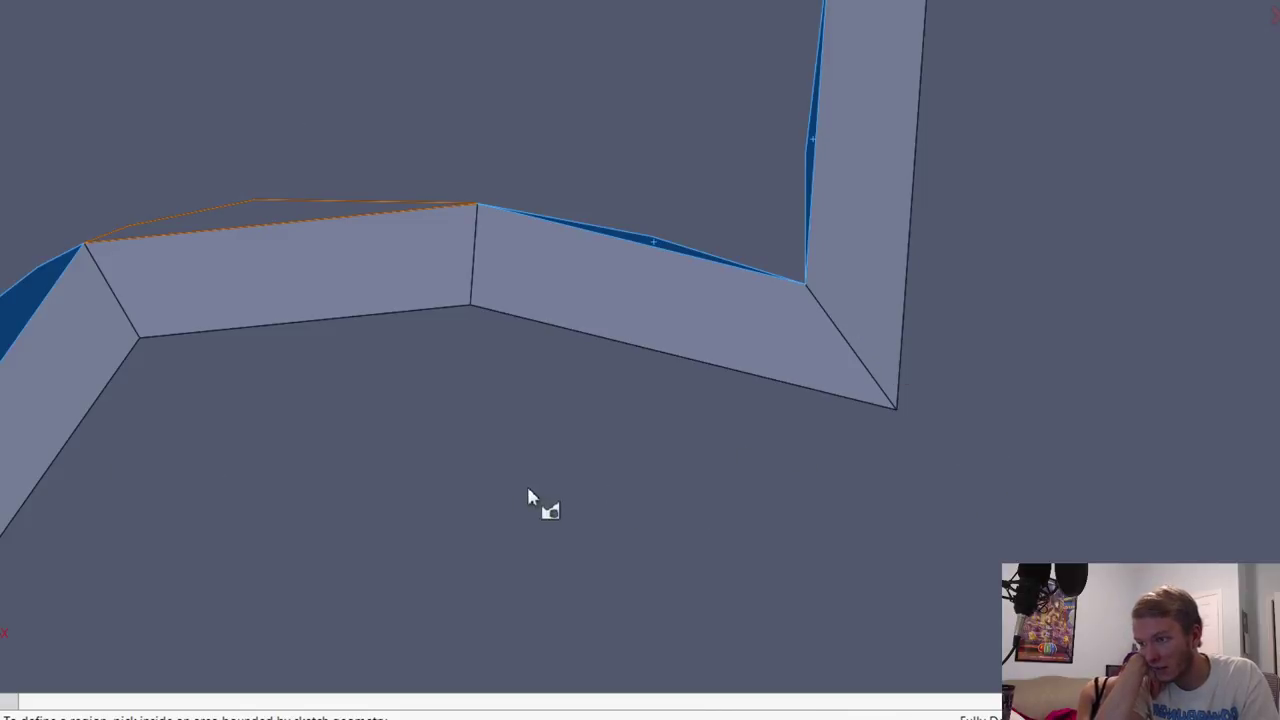
Step: Pick the narrow sketch regions along the heart's lower edge and left lobe as contours for the extrusion
scroll(531, 469, down, 5)
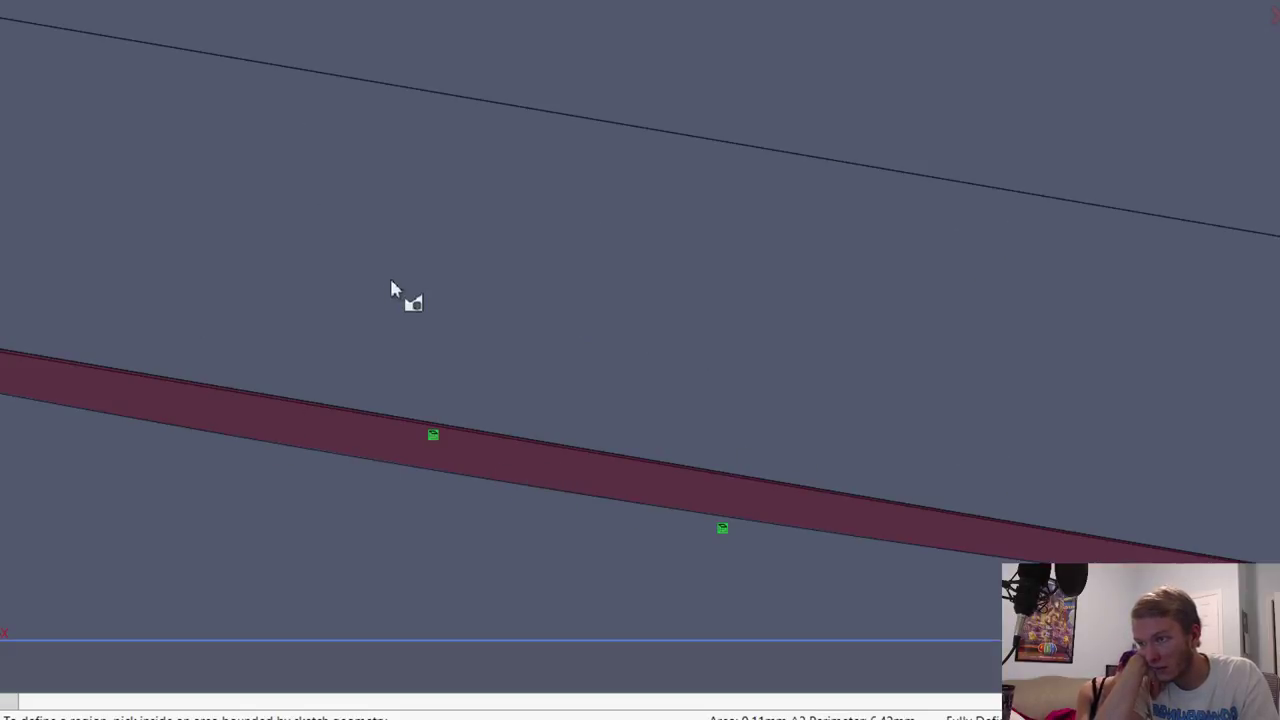
scroll(343, 257, up, 5)
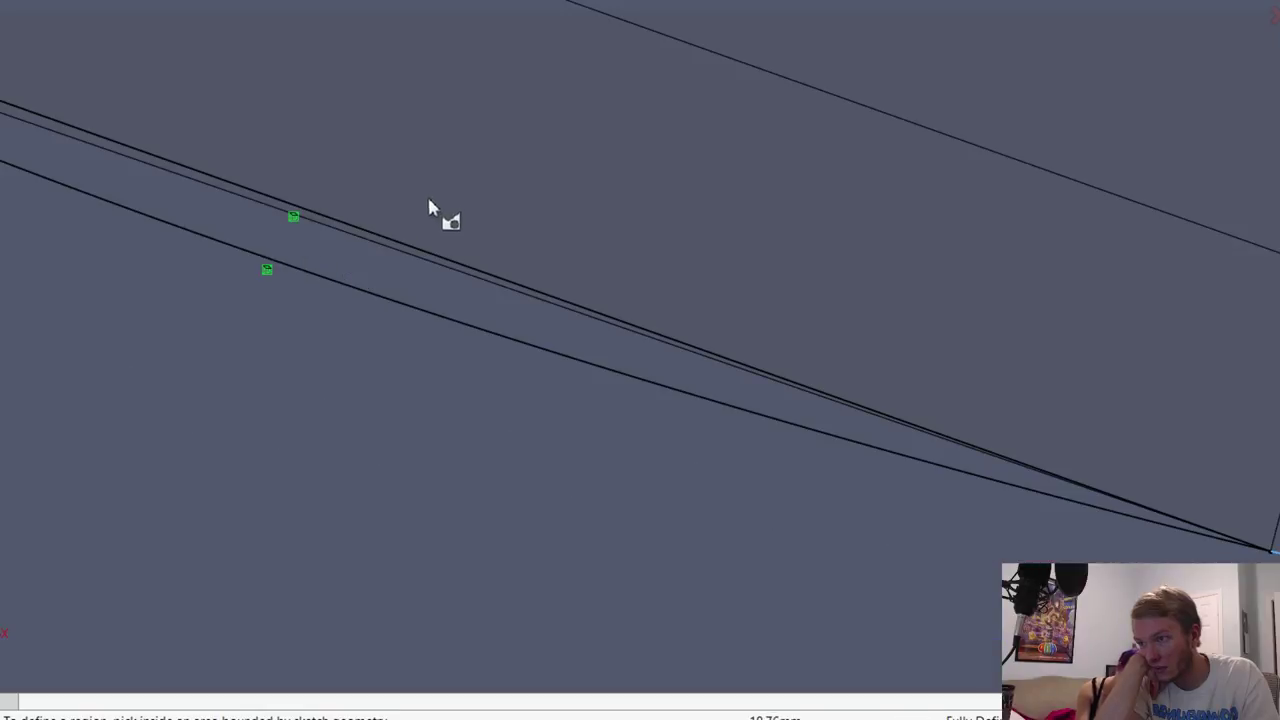
scroll(342, 277, up, 3)
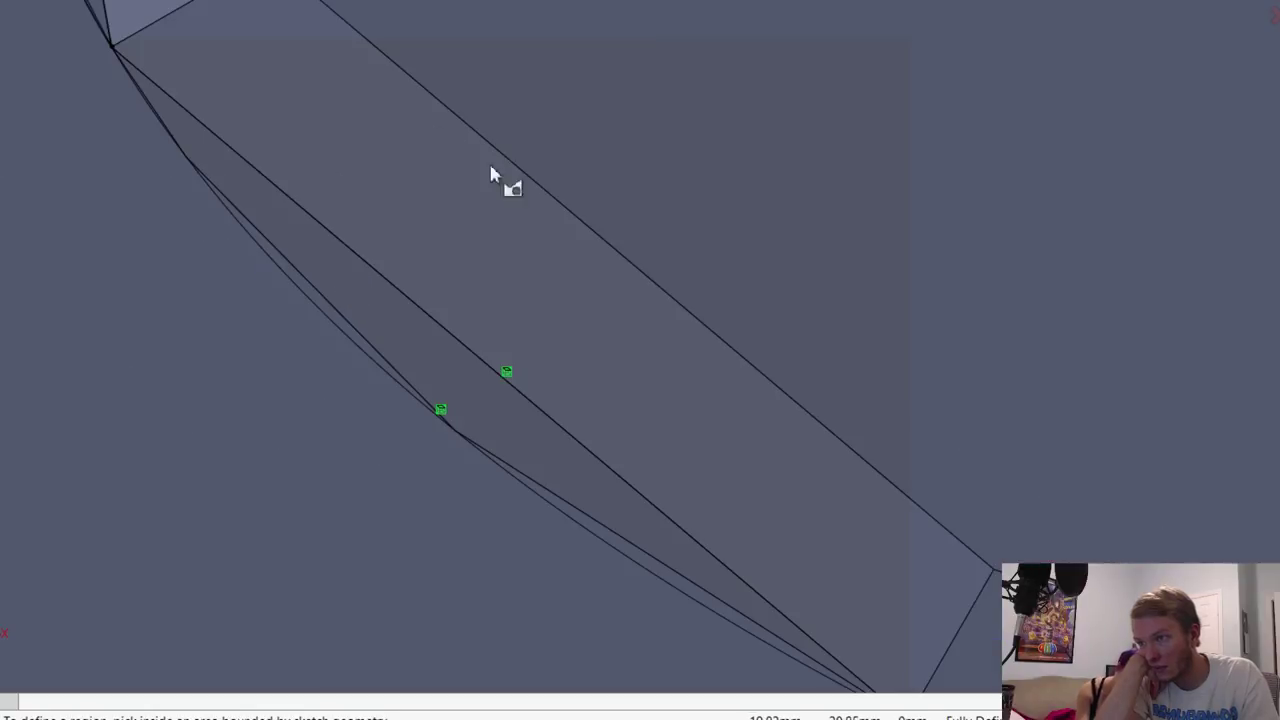
scroll(530, 278, up, 3)
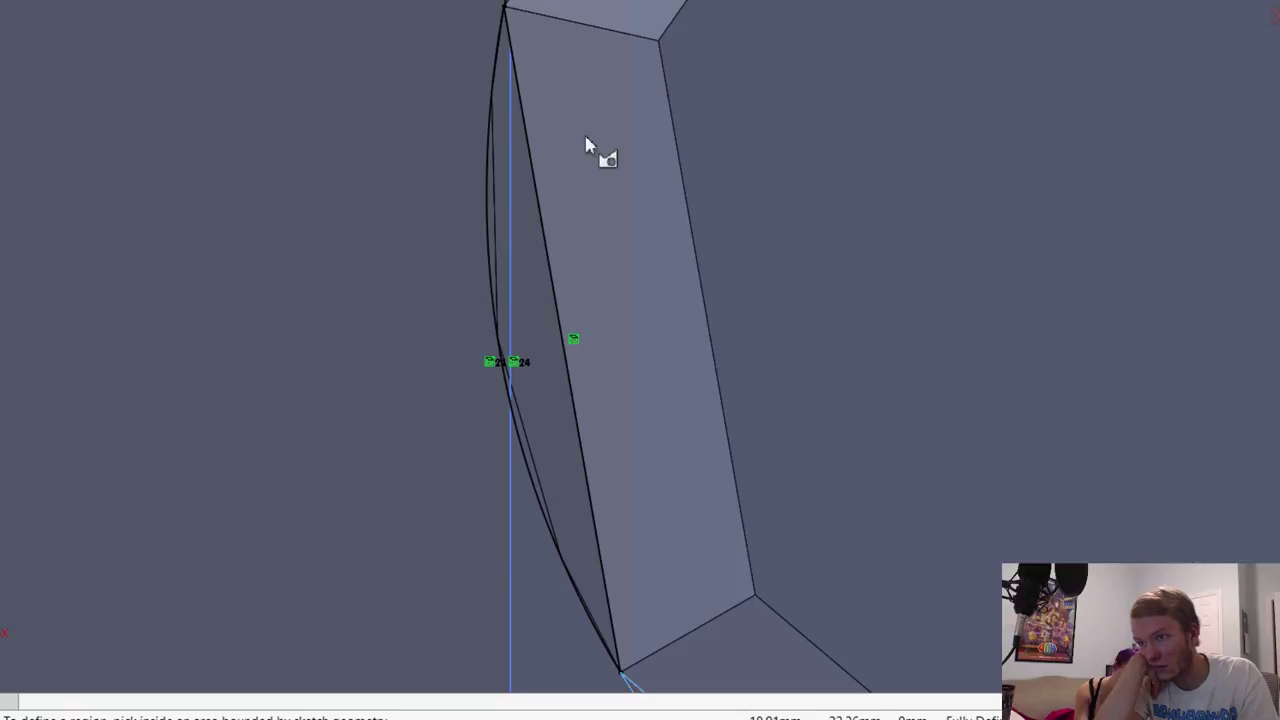
key(ctrl+8)
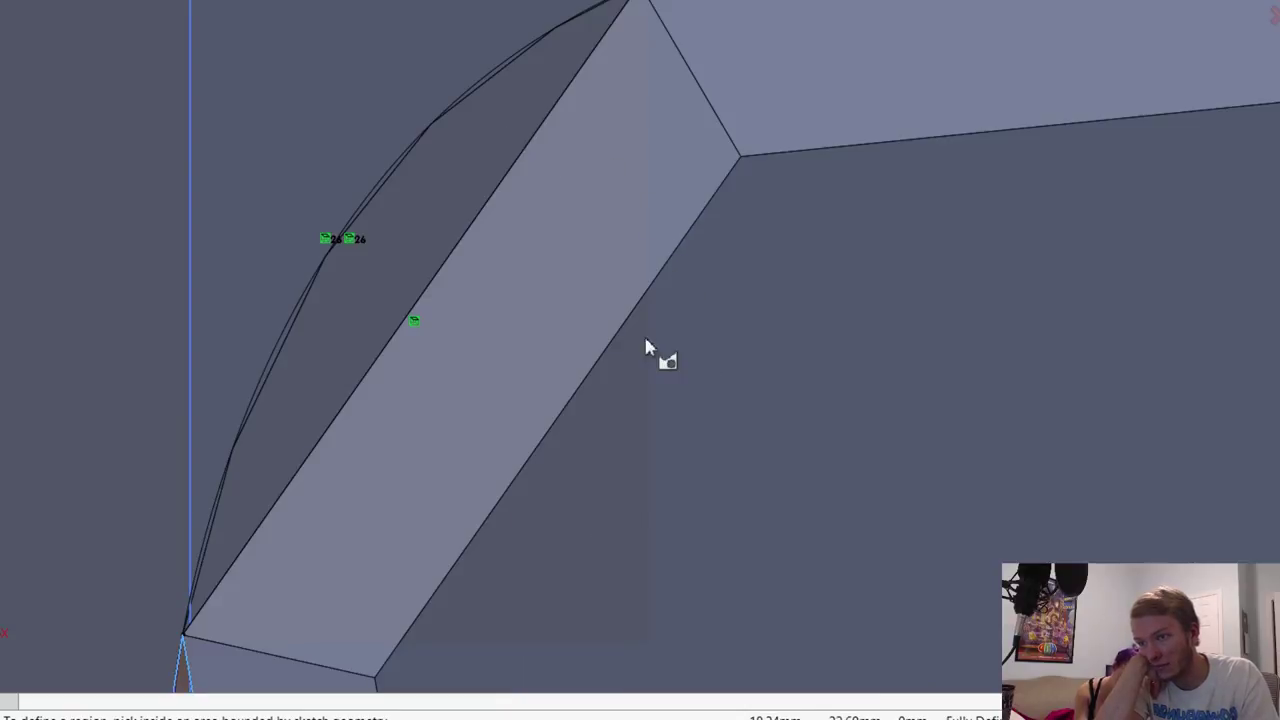
scroll(618, 342, up, 2)
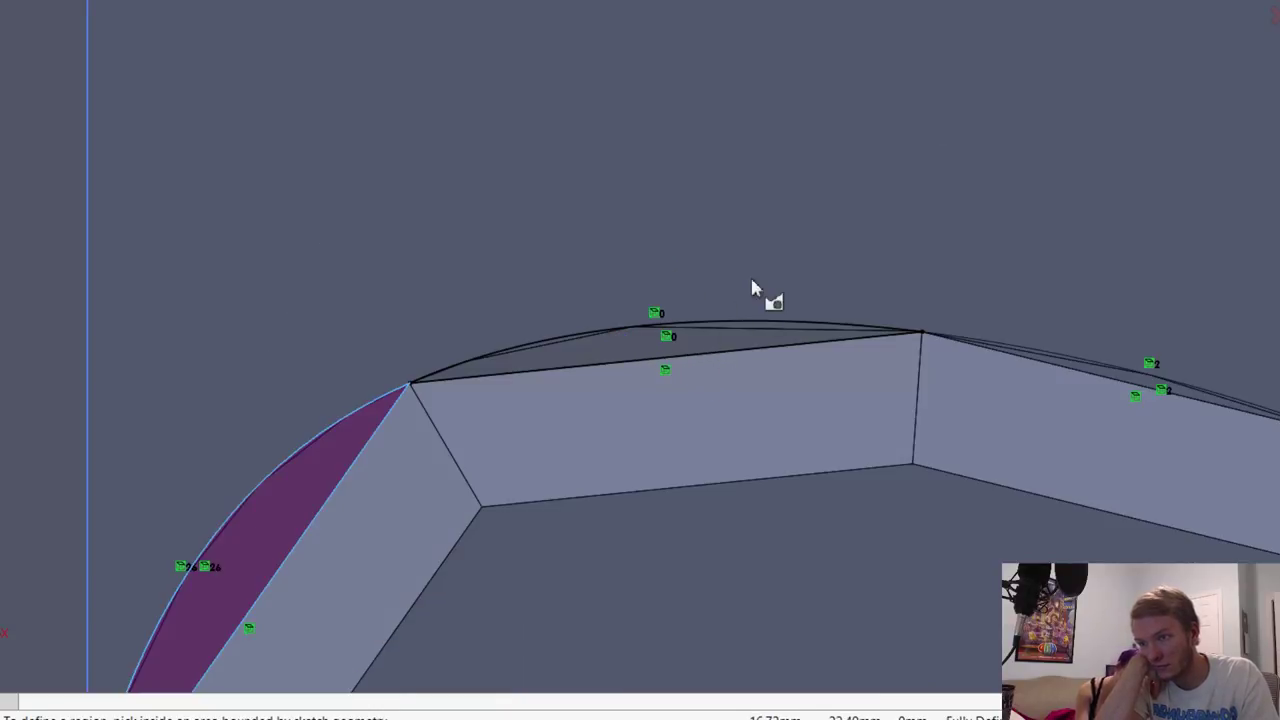
scroll(688, 268, down, 4)
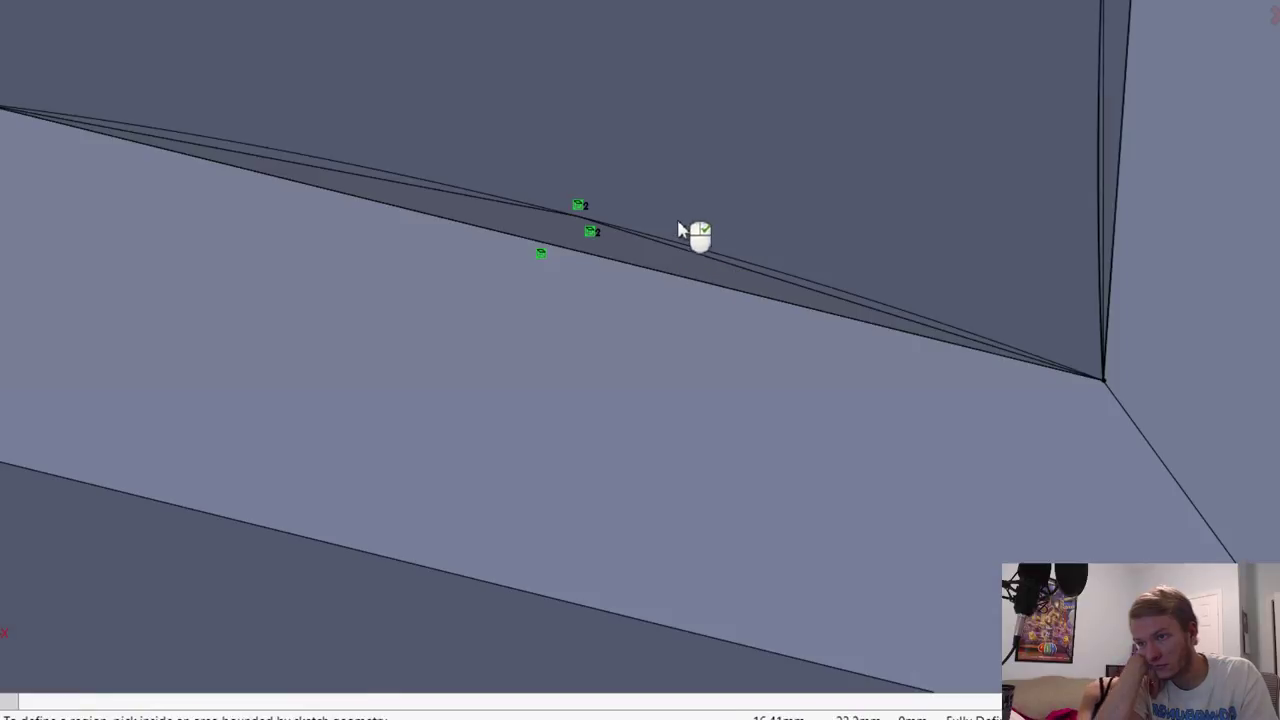
Step: Add the narrow sketch regions along the heart's notch, right lobe and right side to the extrusion's contours
scroll(773, 332, up, 2)
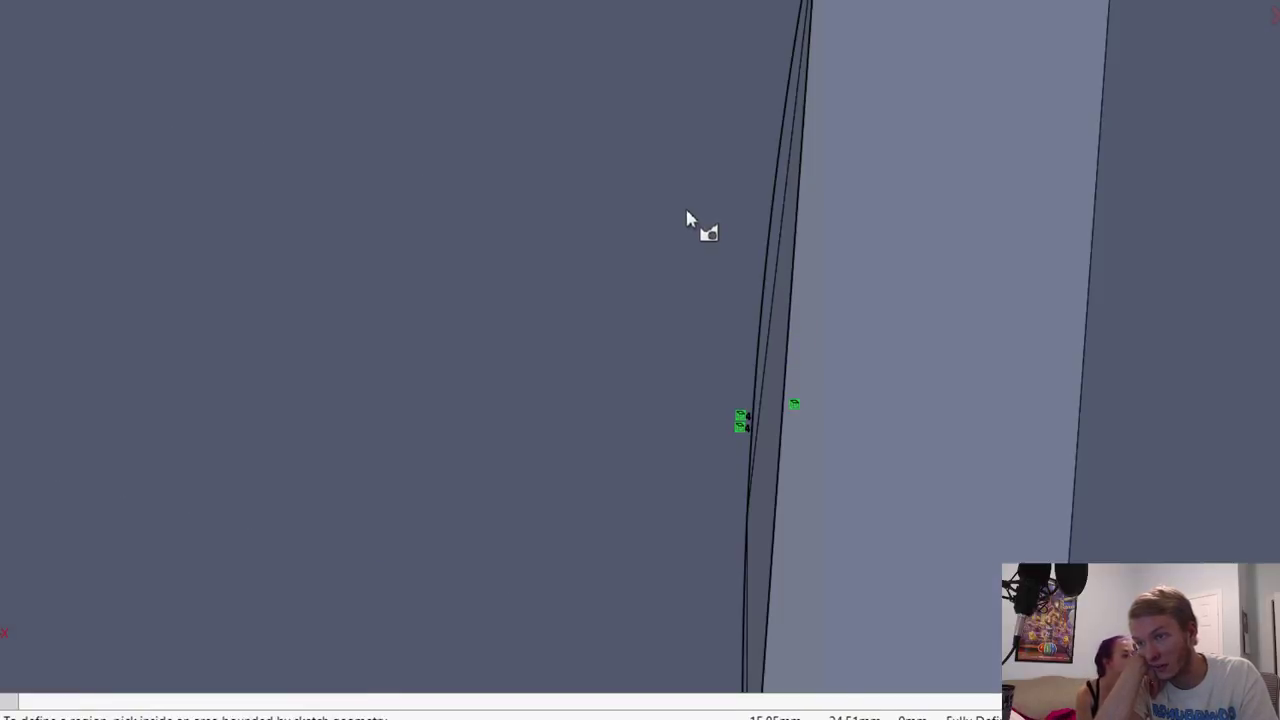
key(ctrl+8)
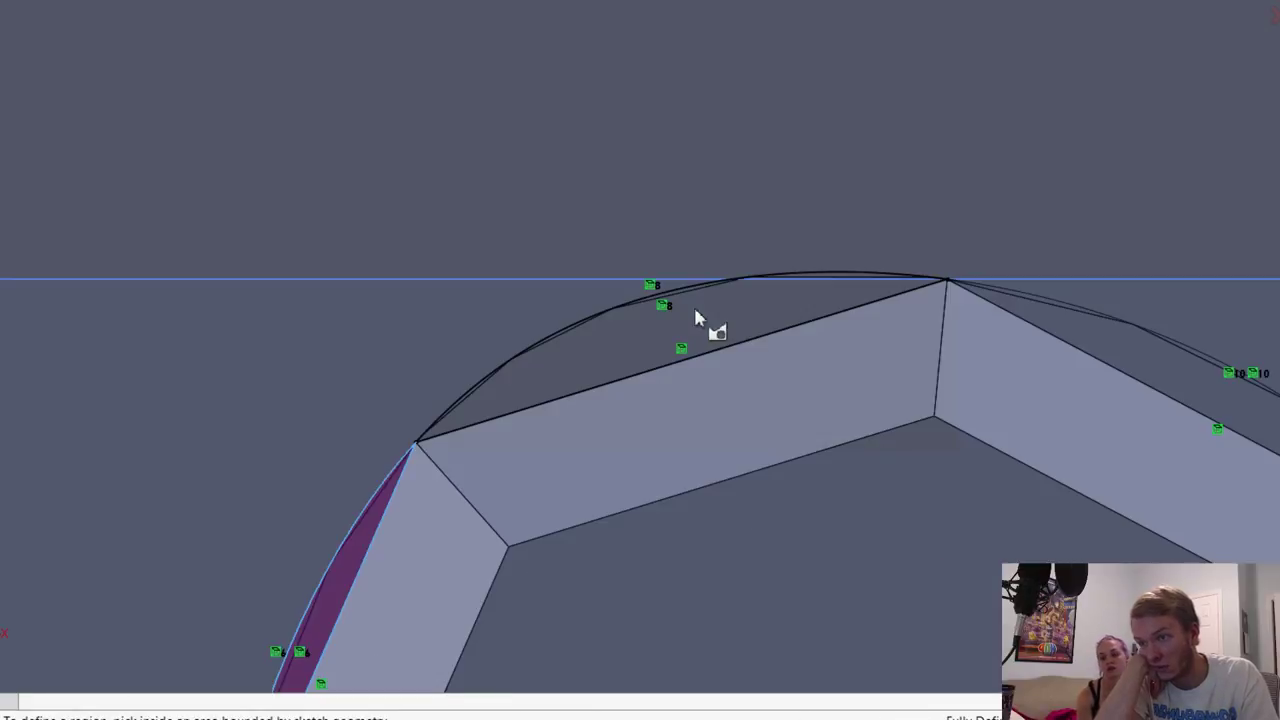
key(ctrl+8)
key(ctrl+8)
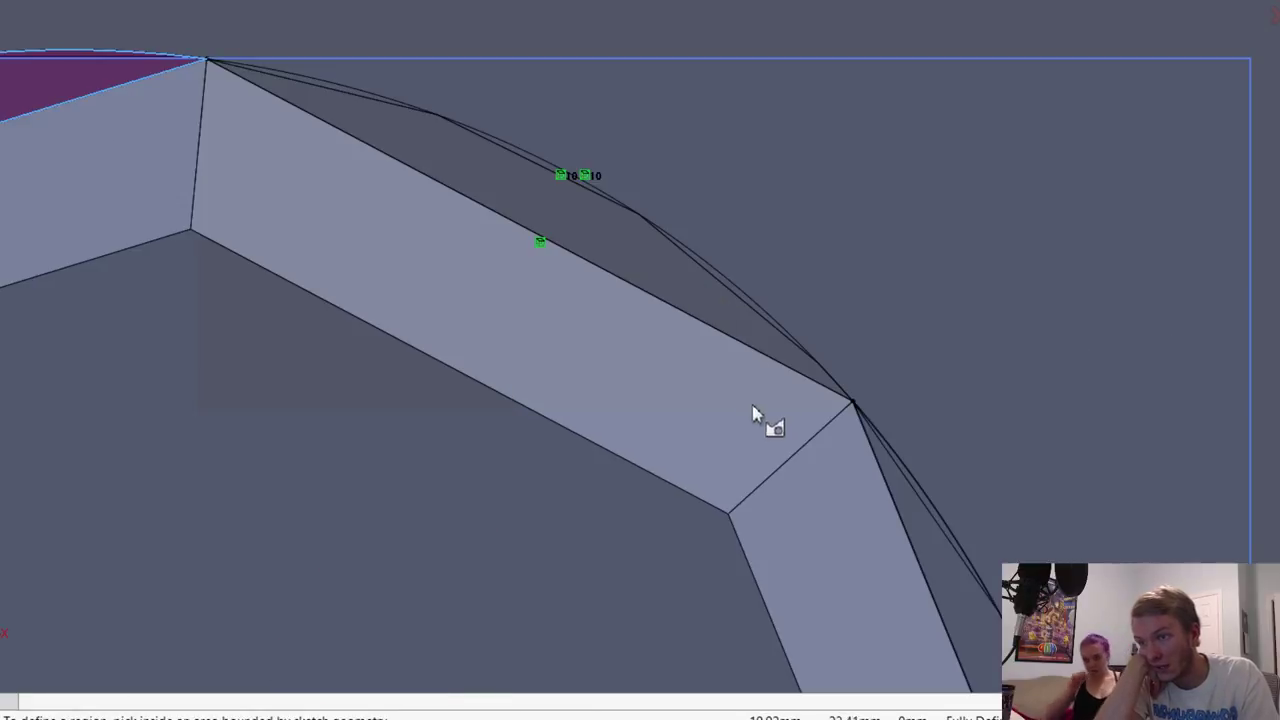
key(ctrl+8)
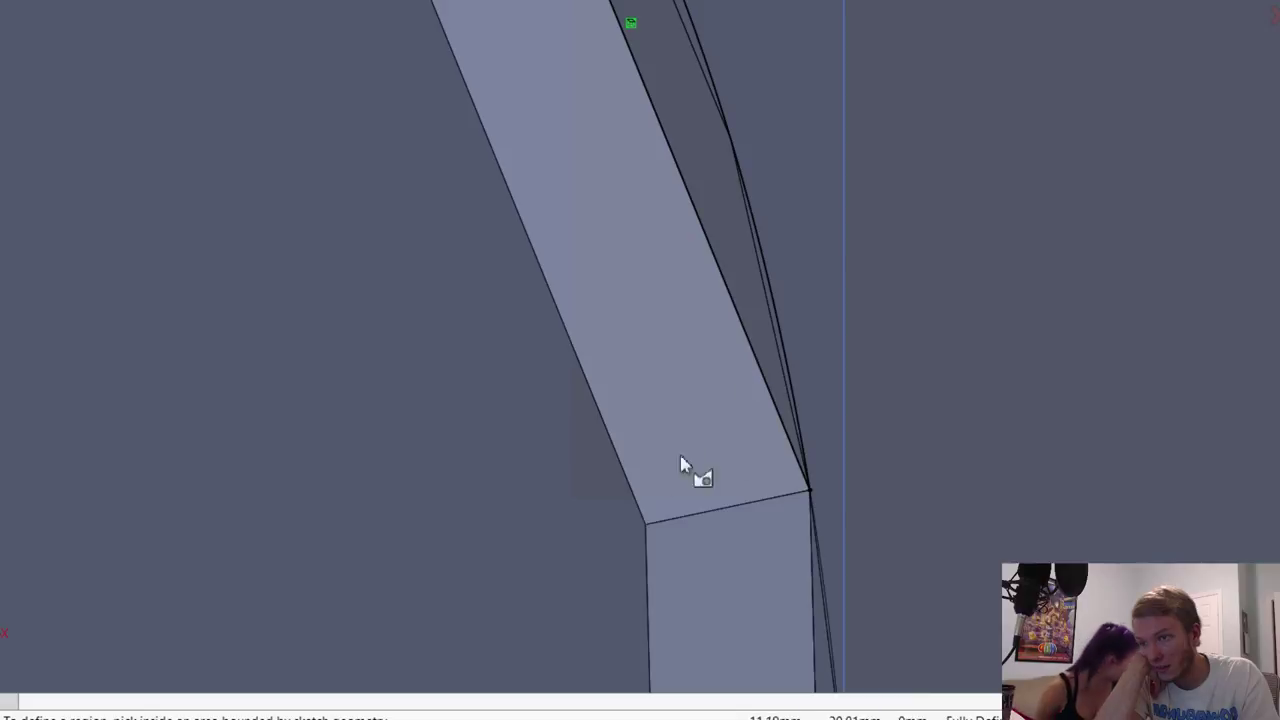
key(ctrl+8)
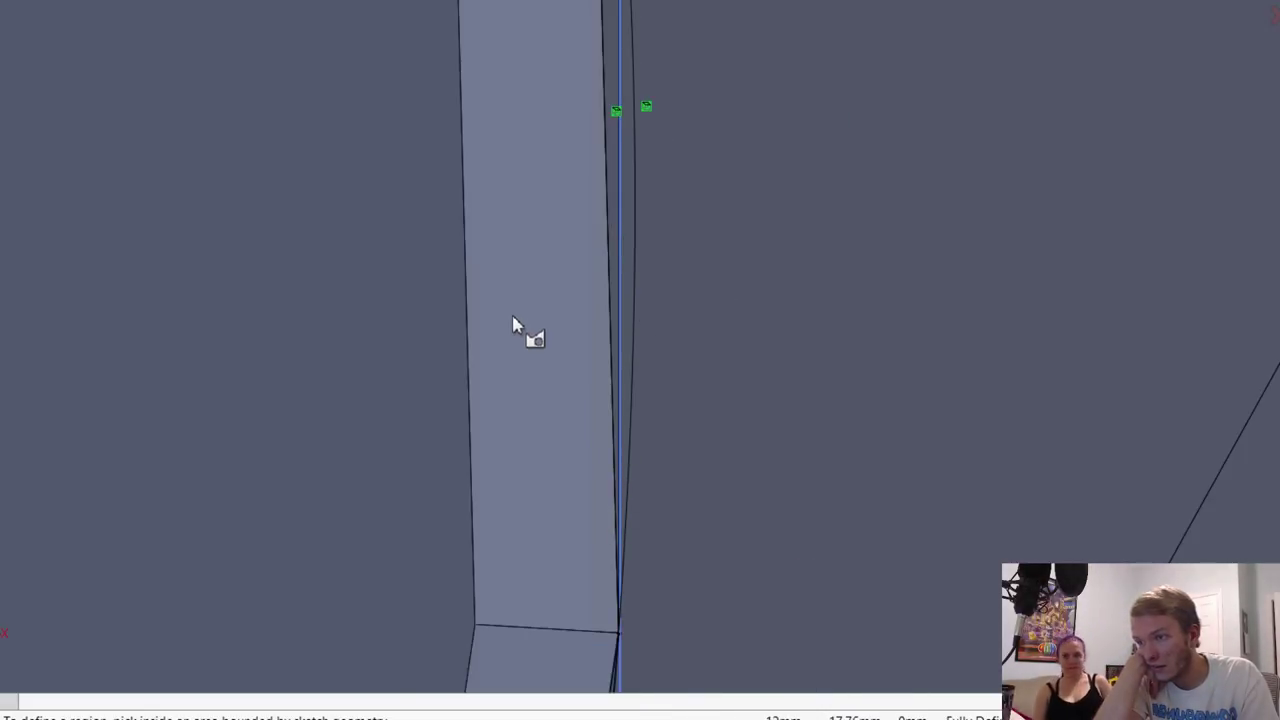
scroll(497, 287, down, 3)
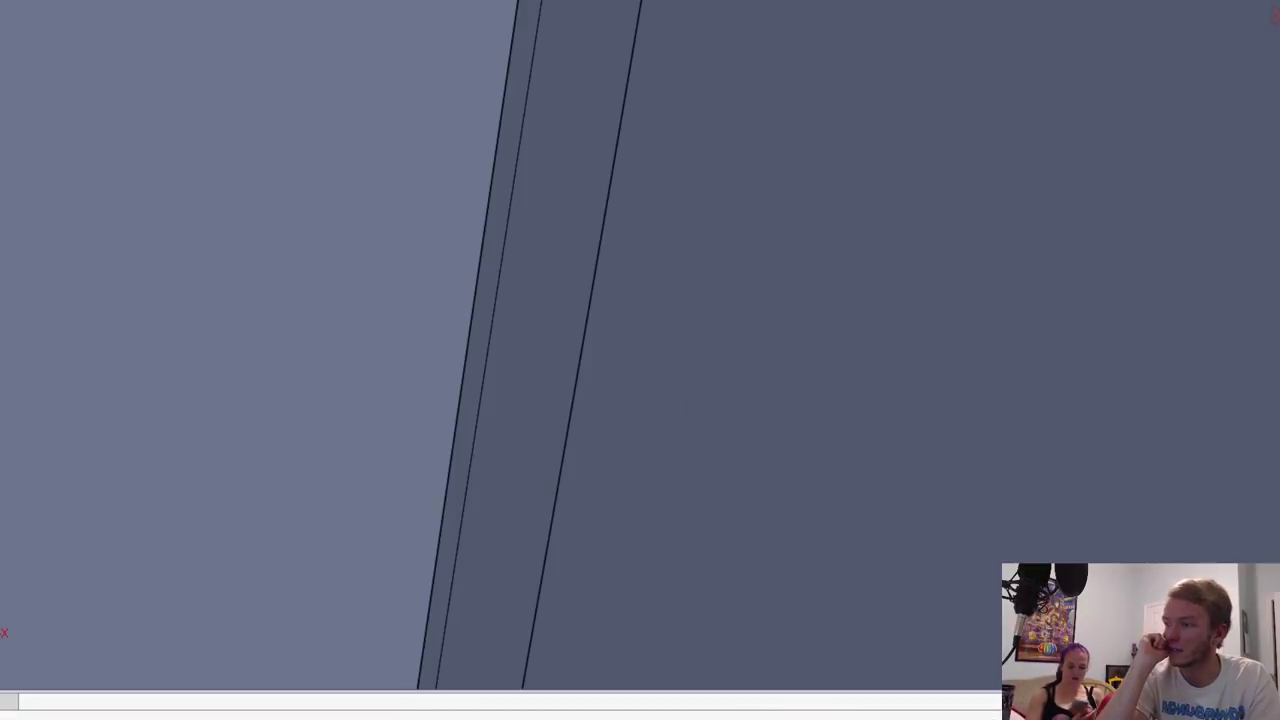
Step: Check the extrusion preview of the picked contours and examine the narrow regions along the heart's outline
scroll(640, 346, down, 5)
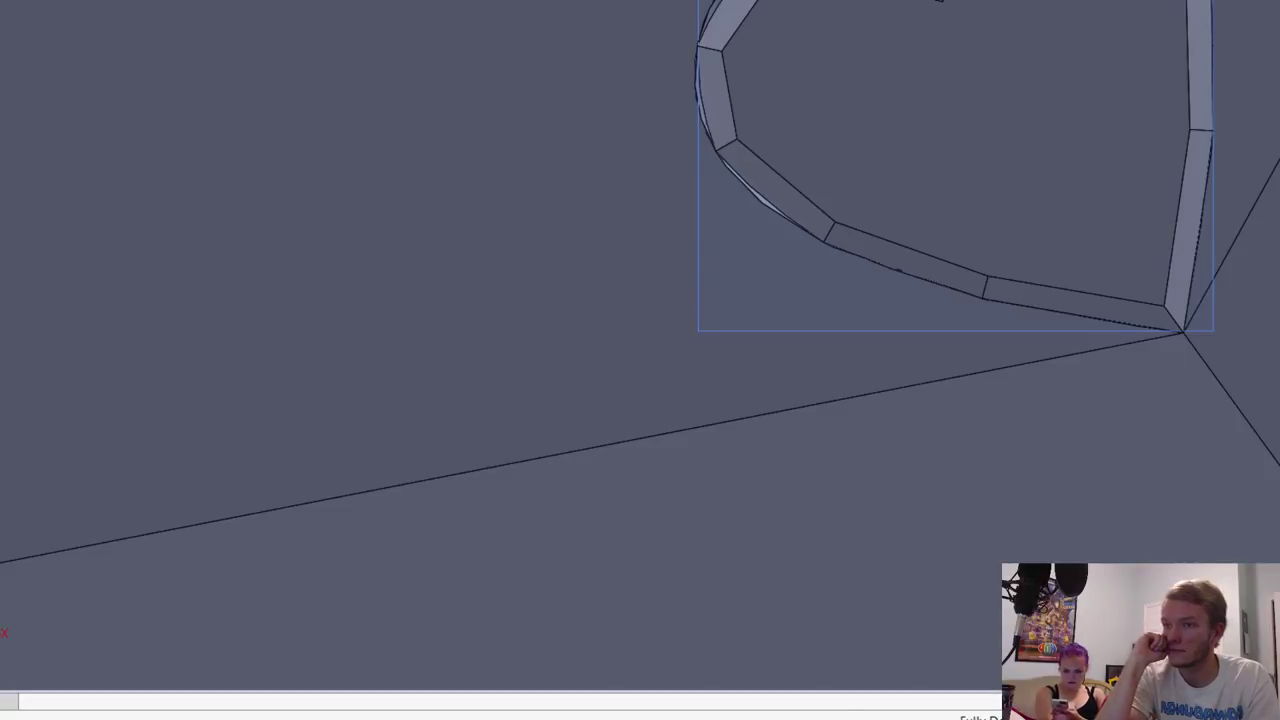
scroll(445, 277, up, 1)
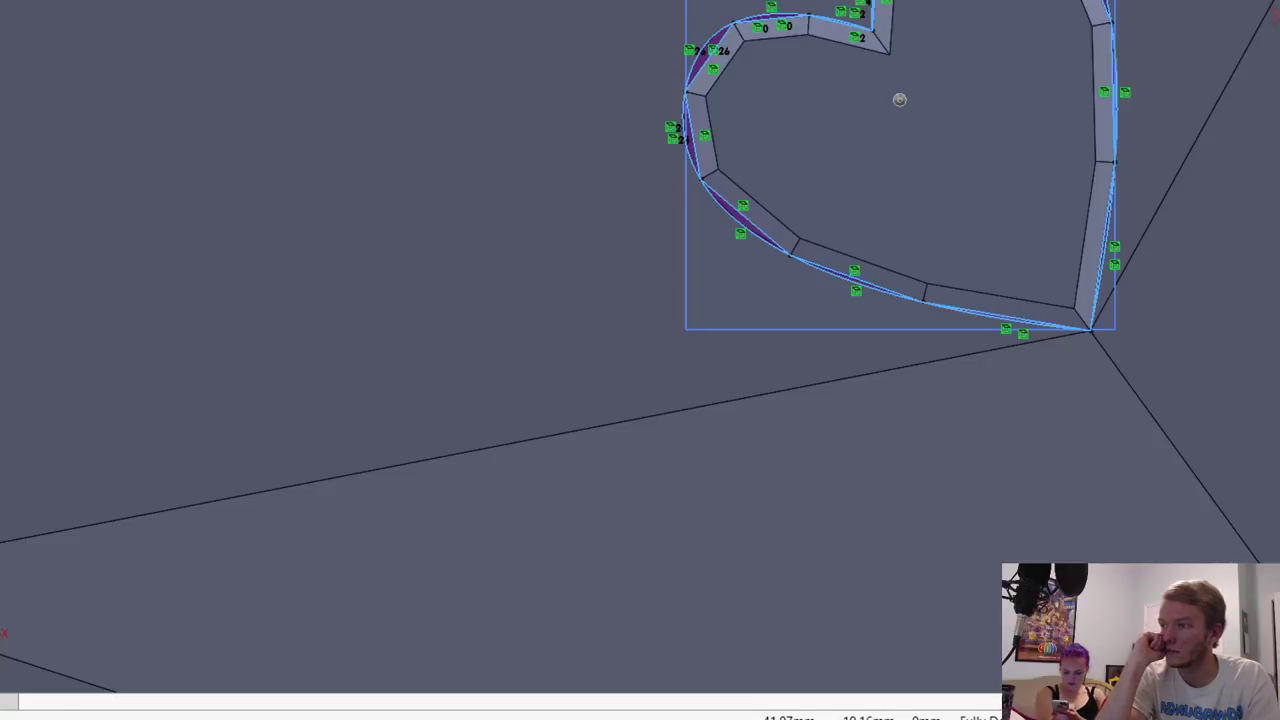
click(336, 250)
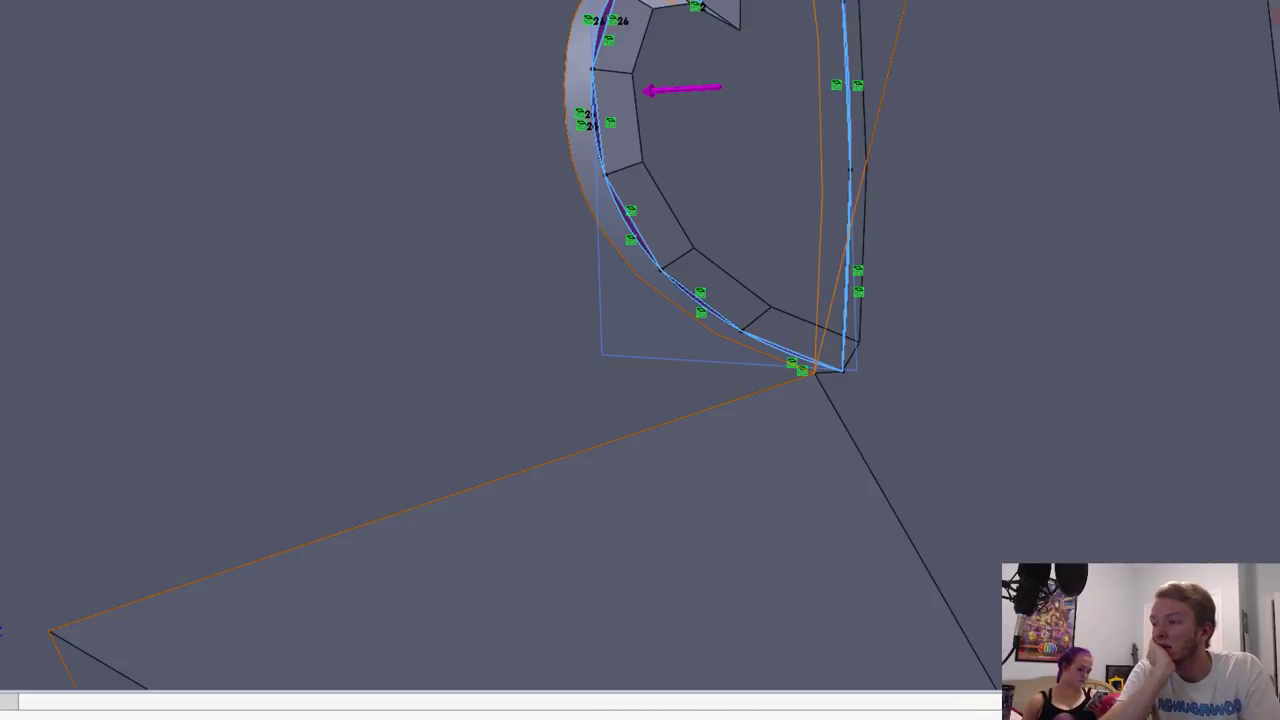
key(Escape)
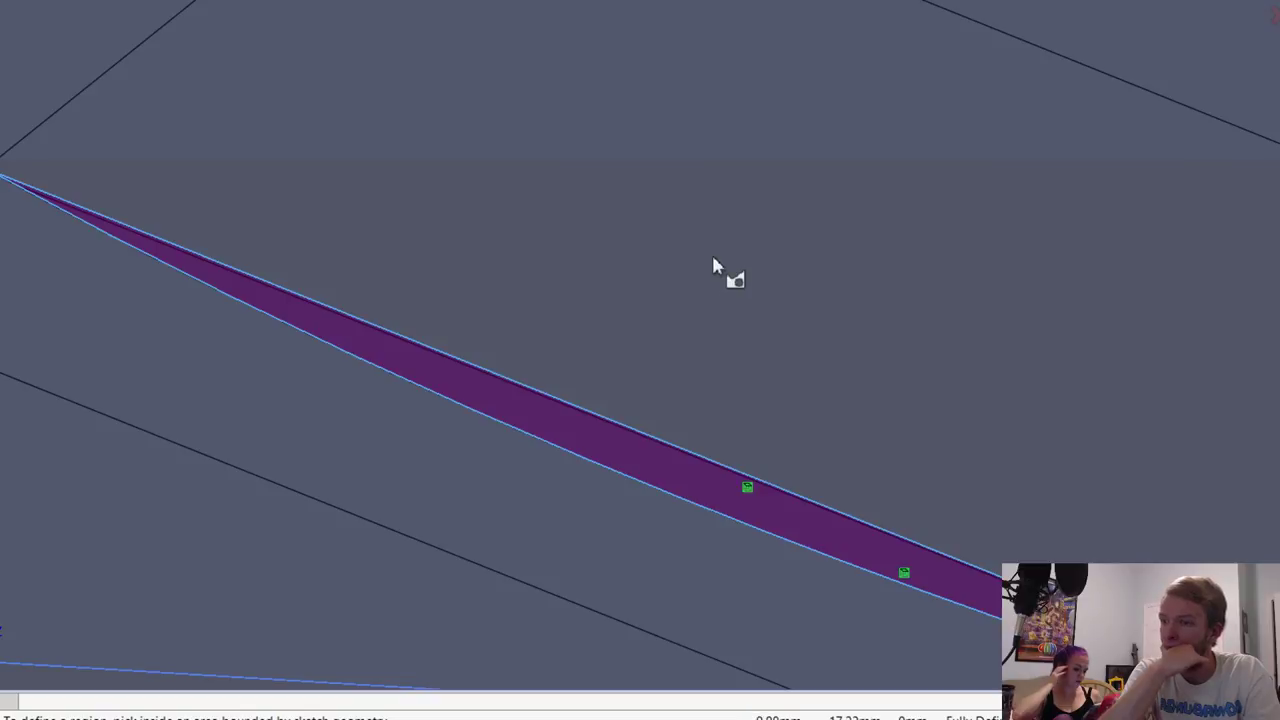
scroll(711, 254, up, 8)
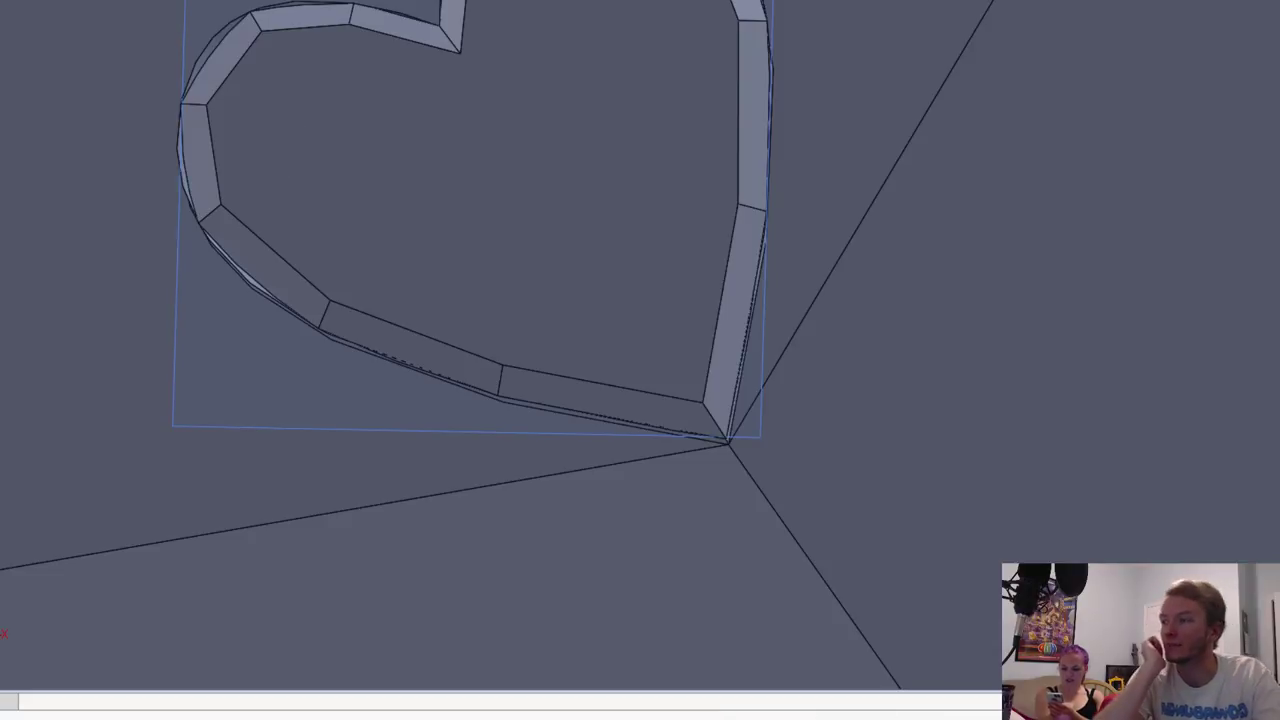
Step: Sketch short perpendicular lines across the narrow gap outside the heart's lower wall, one at a wall corner and one near the tip
scroll(309, 353, up, 5)
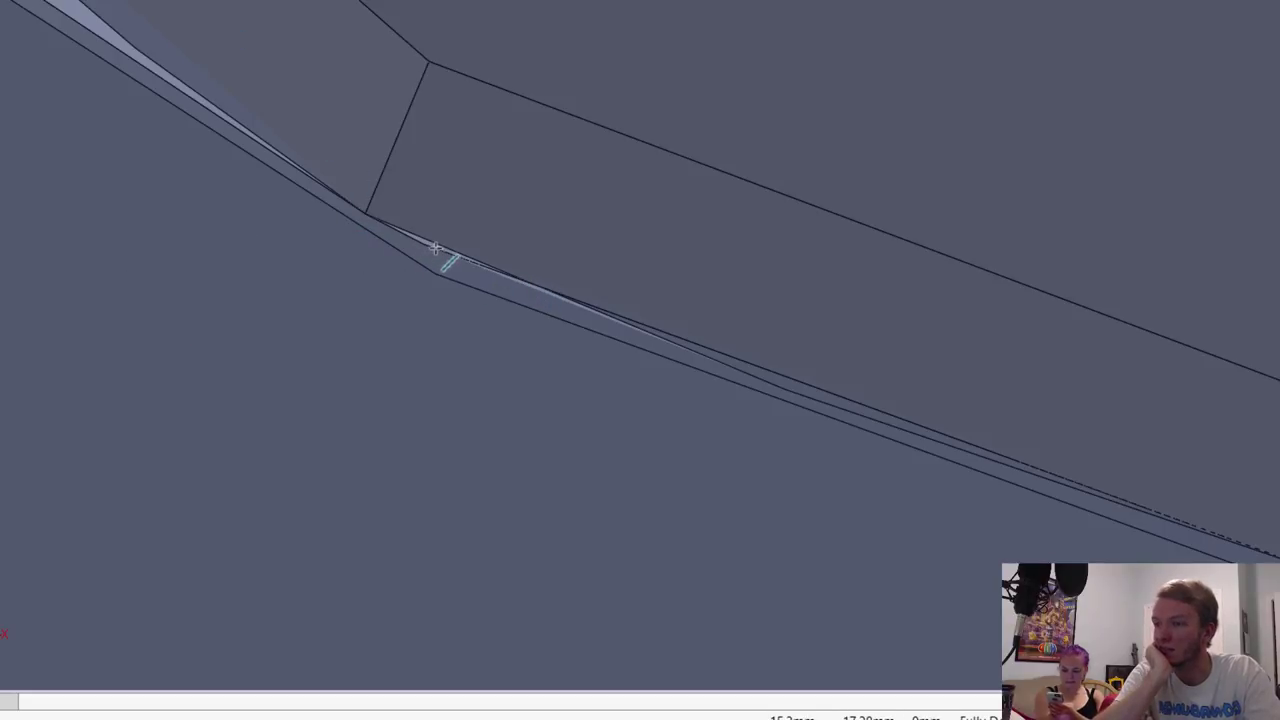
scroll(429, 254, down, 3)
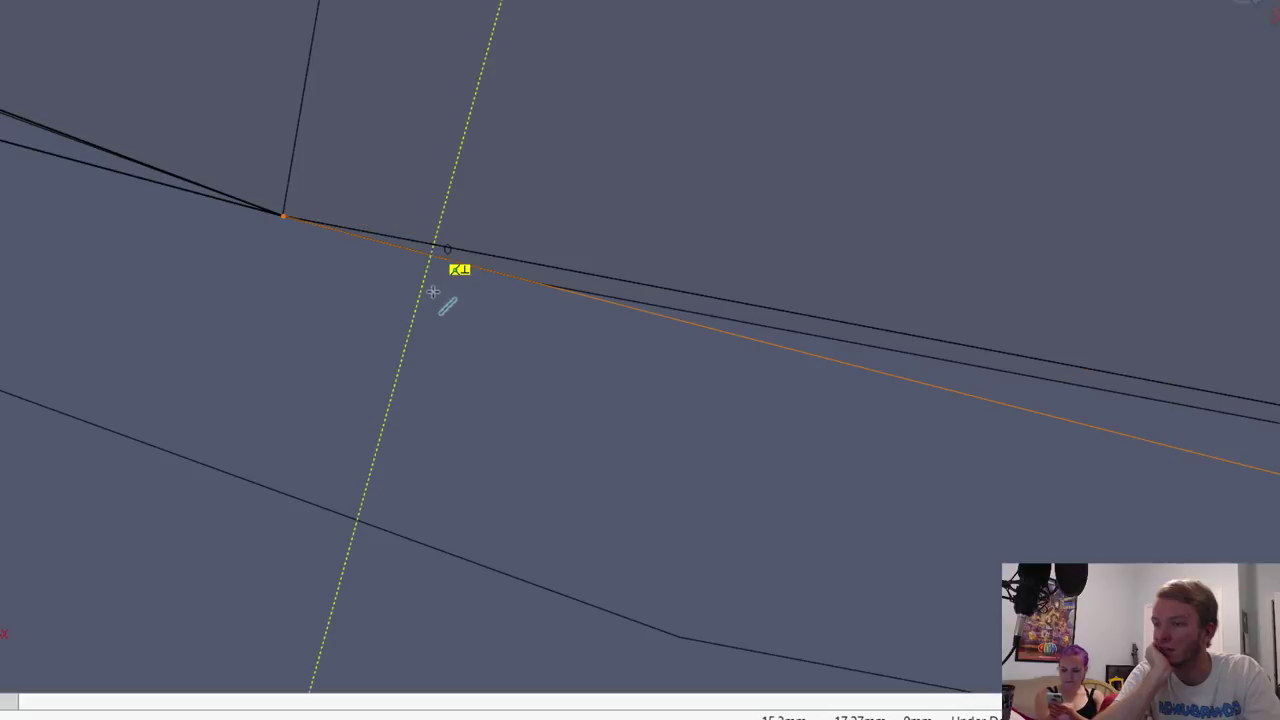
key(Escape)
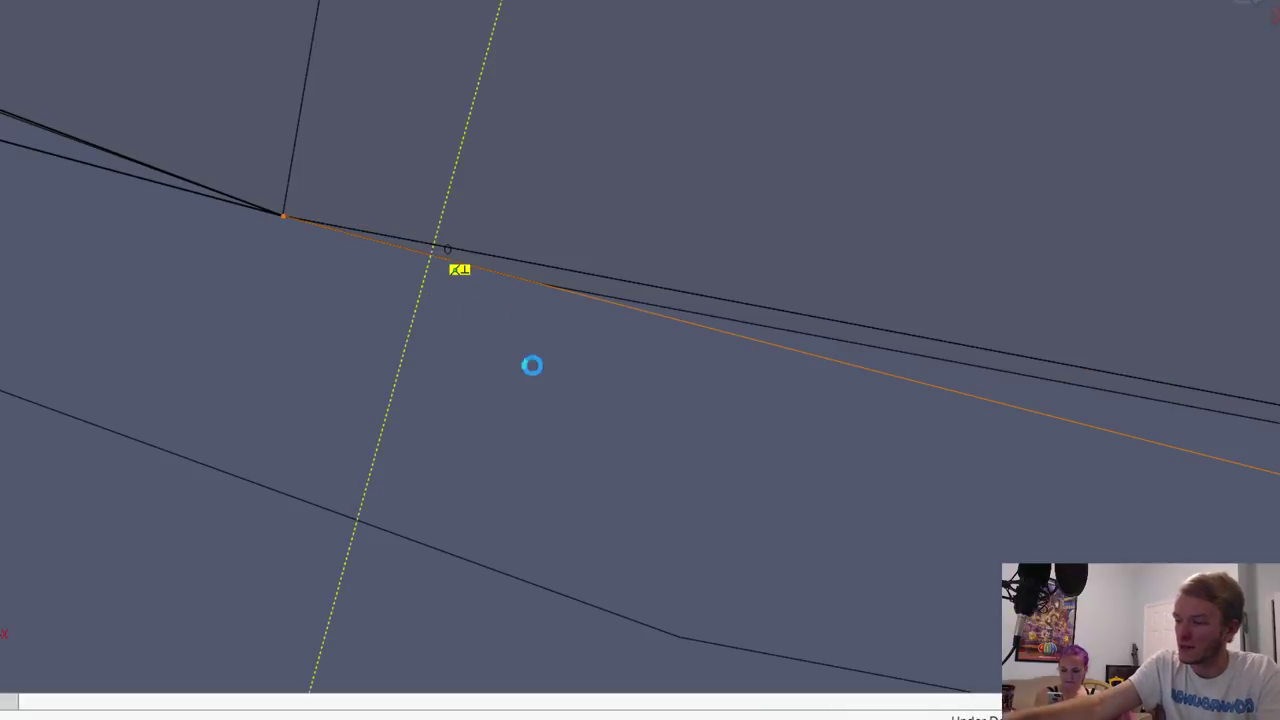
scroll(625, 321, up, 5)
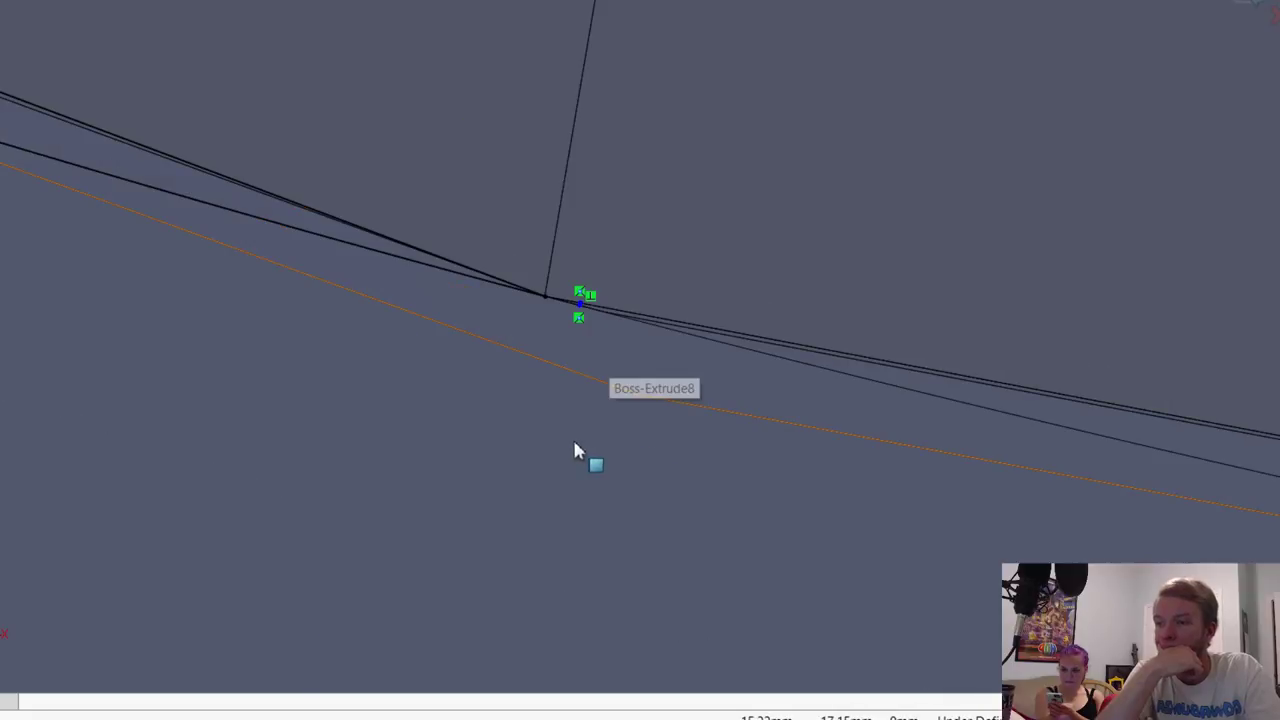
key(l)
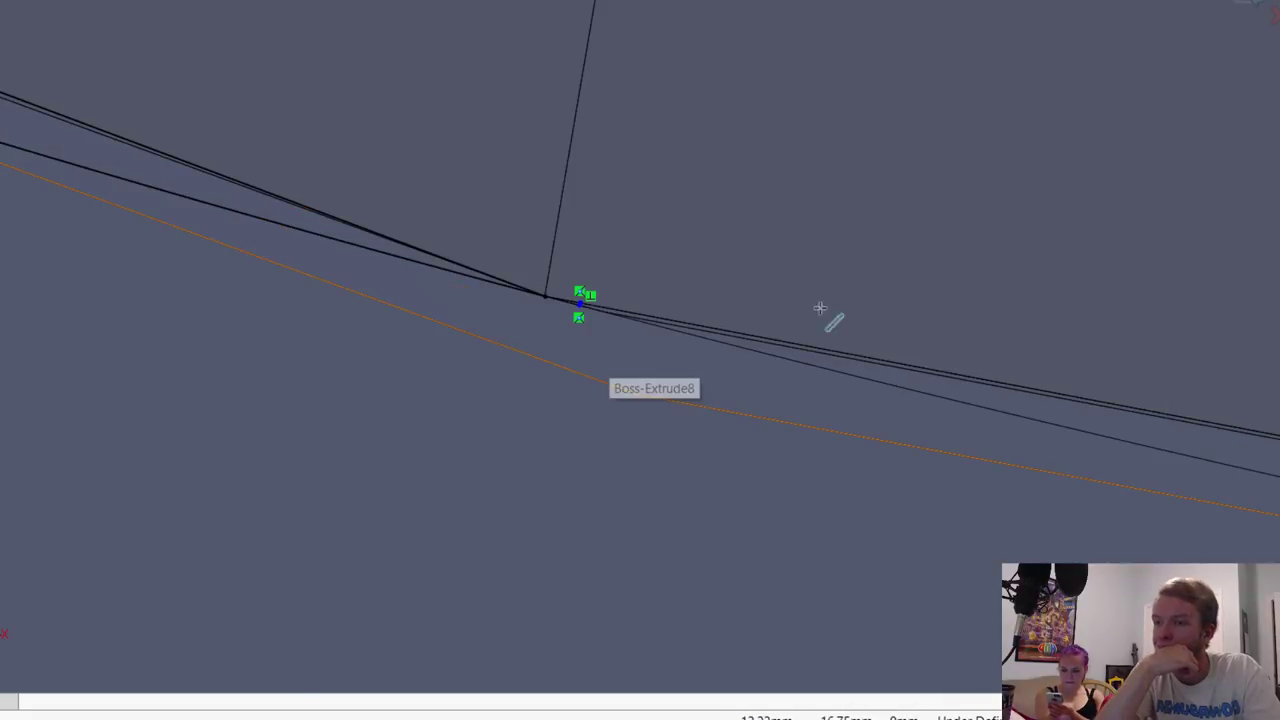
scroll(931, 293, up, 5)
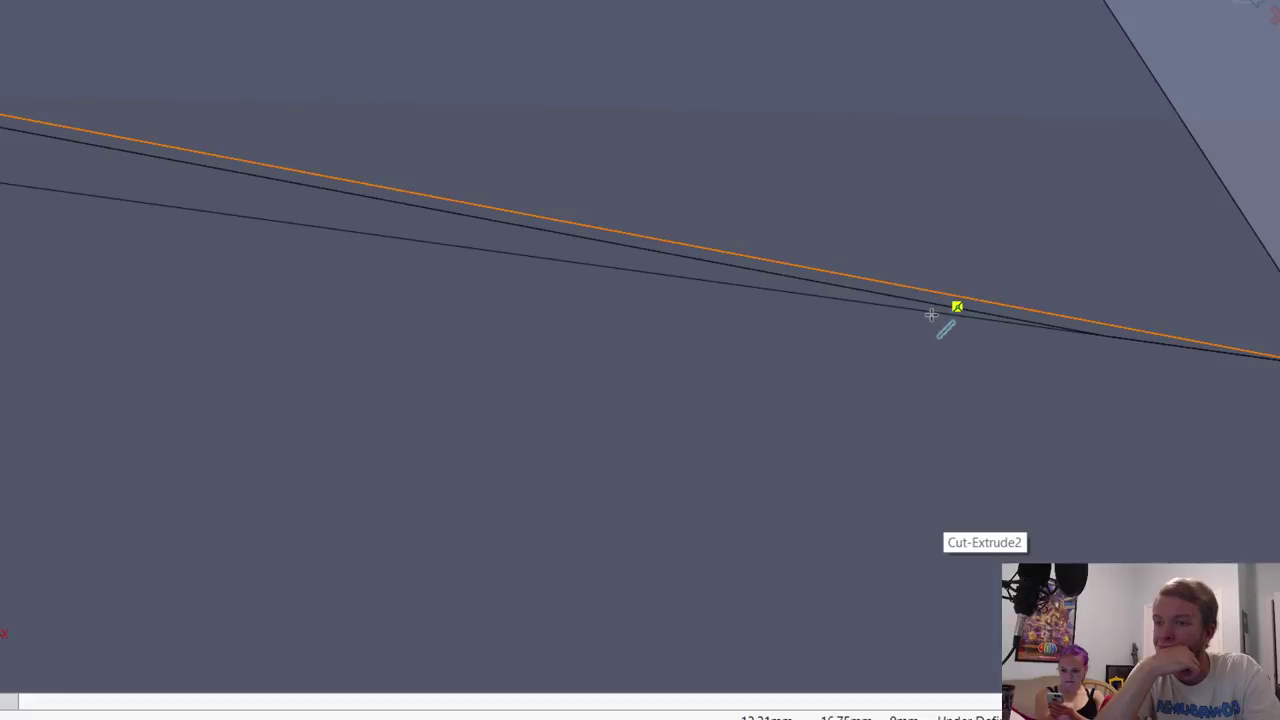
middle_drag(931, 315, 934, 320)
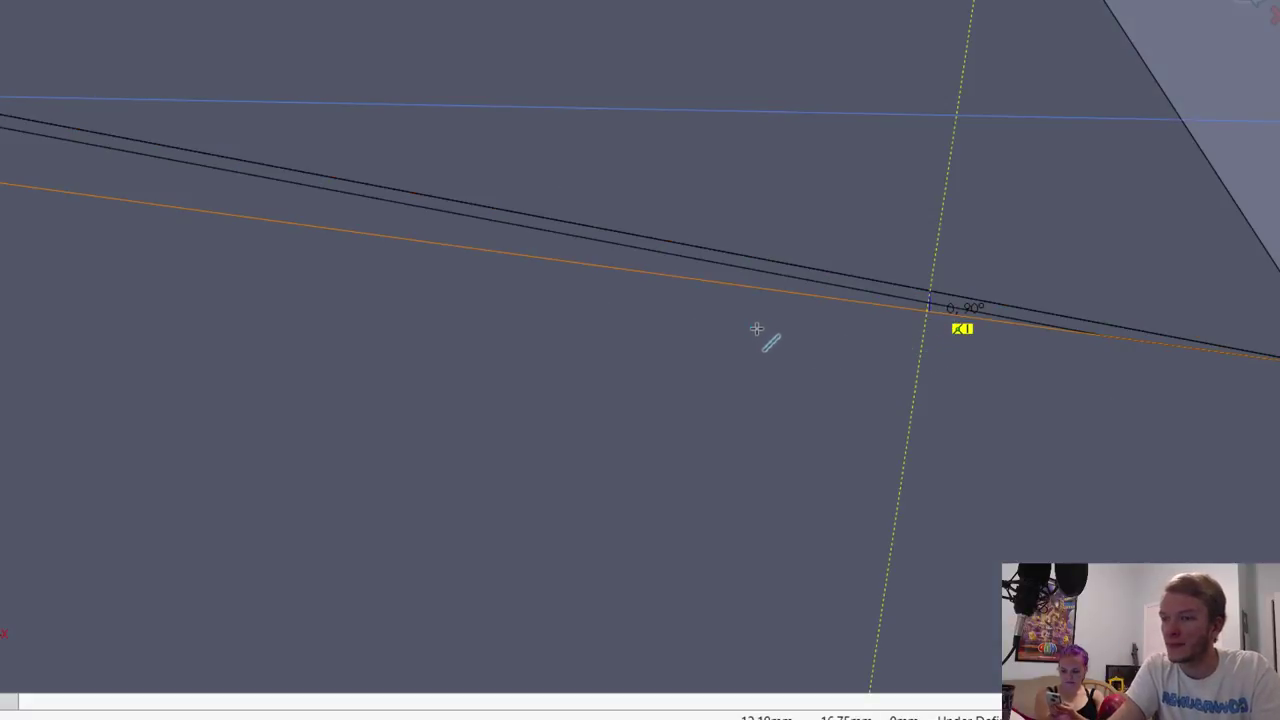
key(Escape)
Step: Sketch a short perpendicular line across the gap outside the heart's right wall near the tip and adjust its endpoint at the outer edge
scroll(923, 343, up, 5)
key(l)
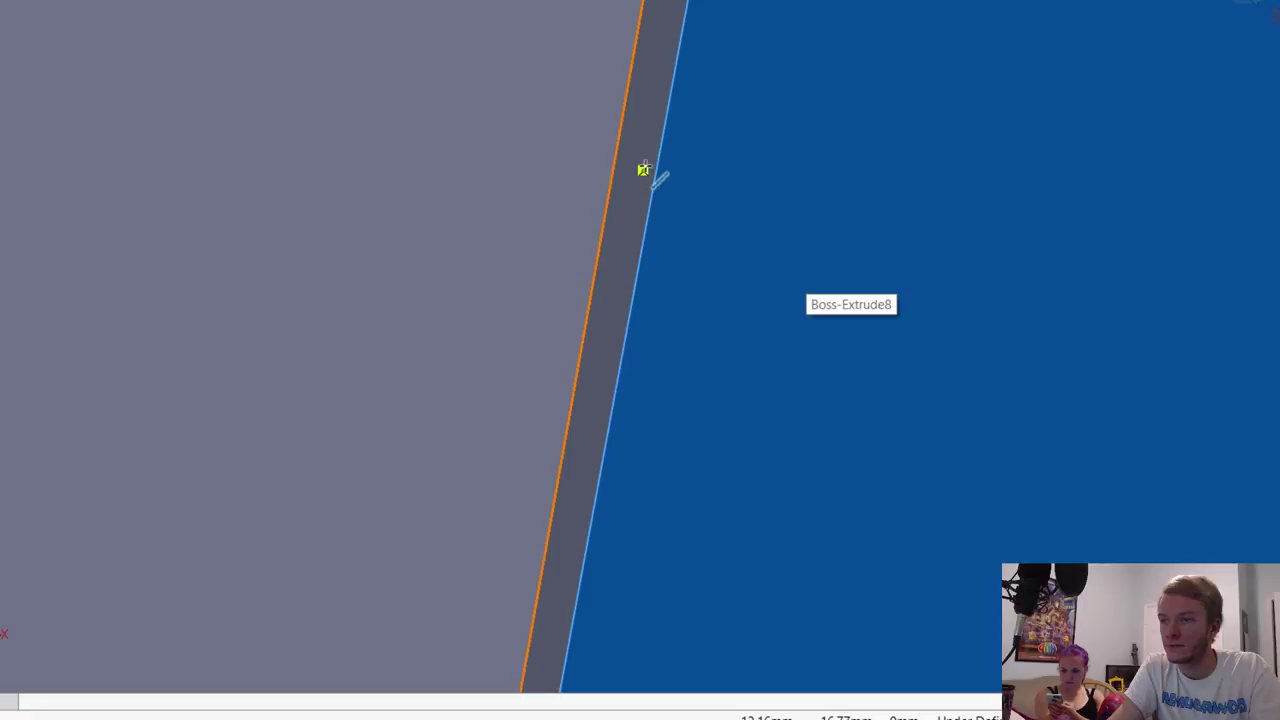
click(641, 170)
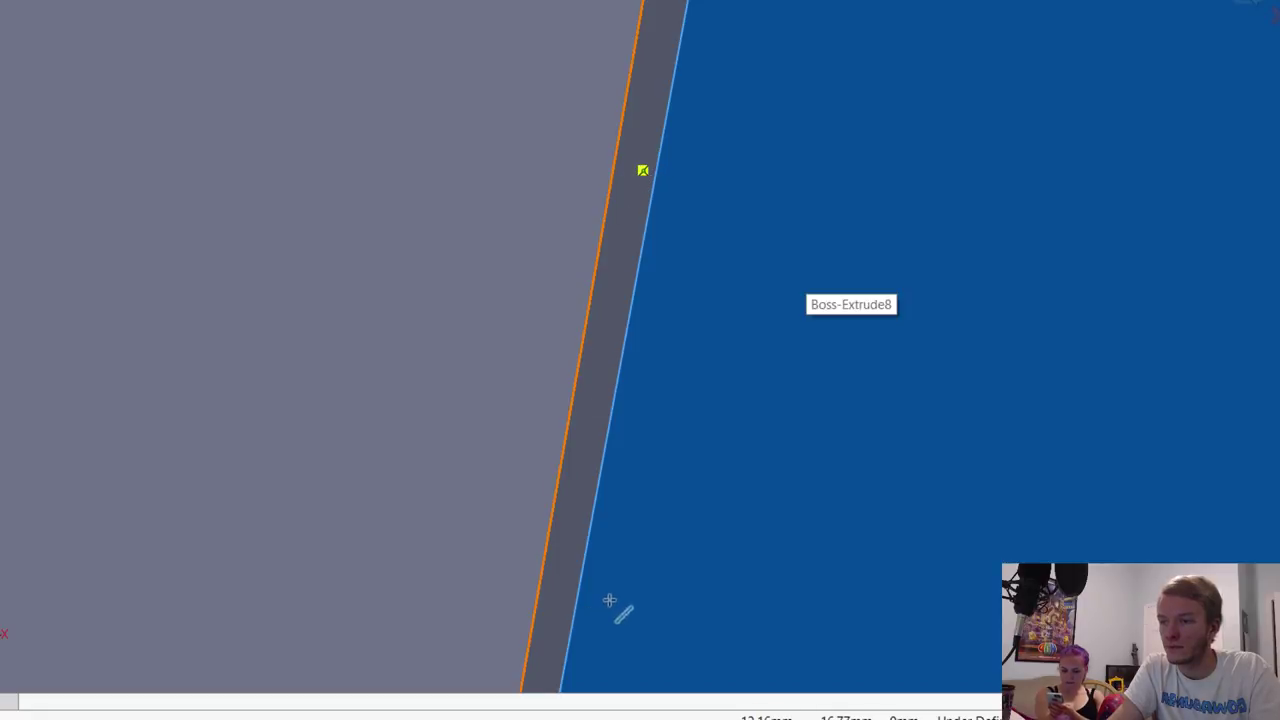
scroll(616, 594, down, 2)
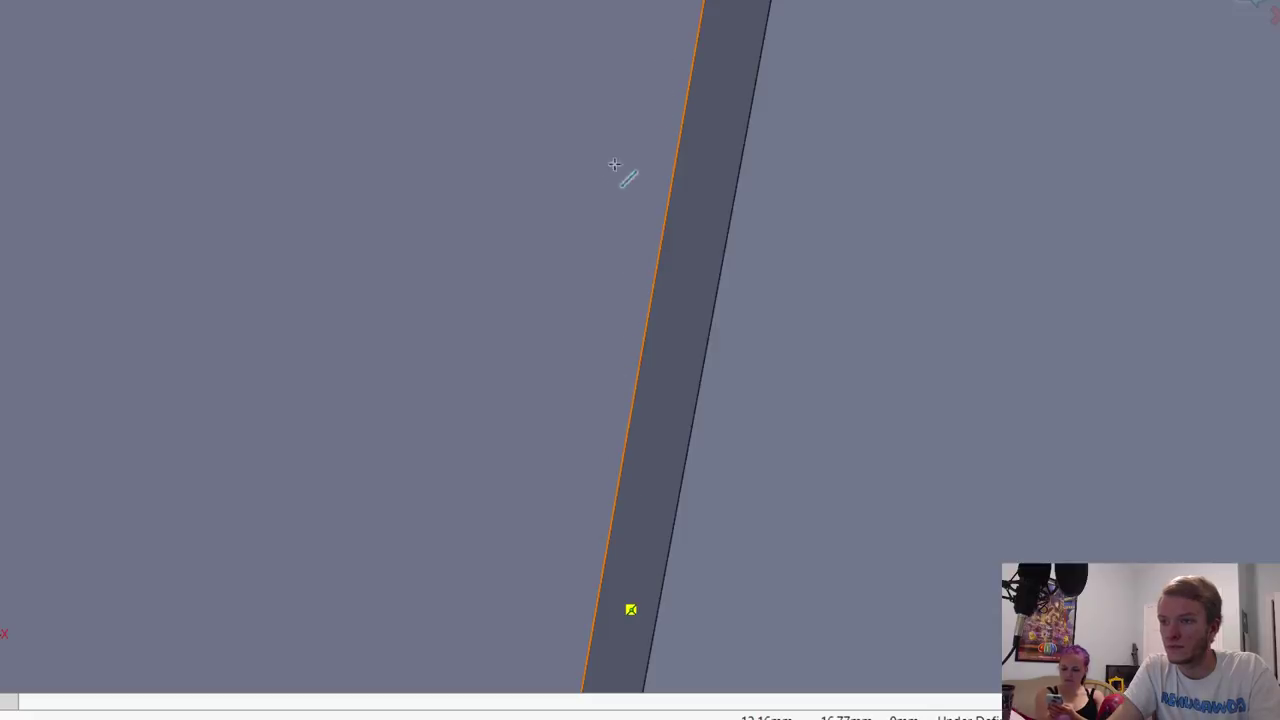
key(Escape)
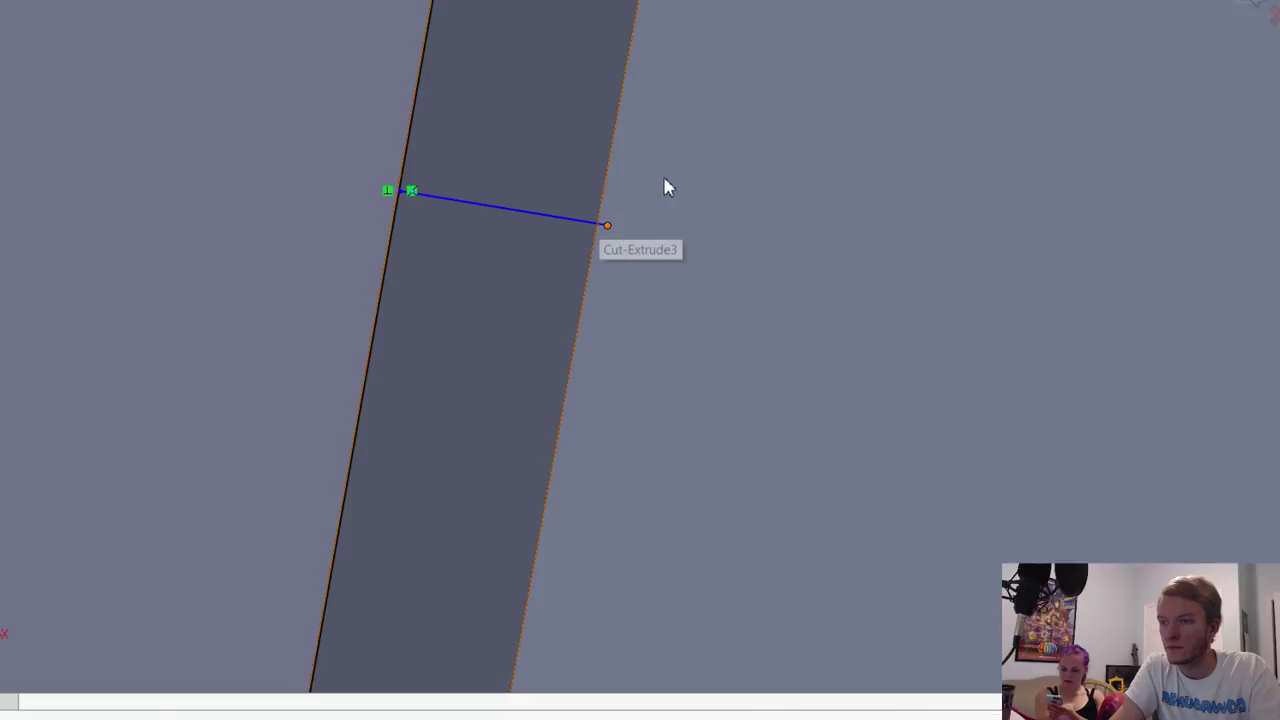
click(607, 233)
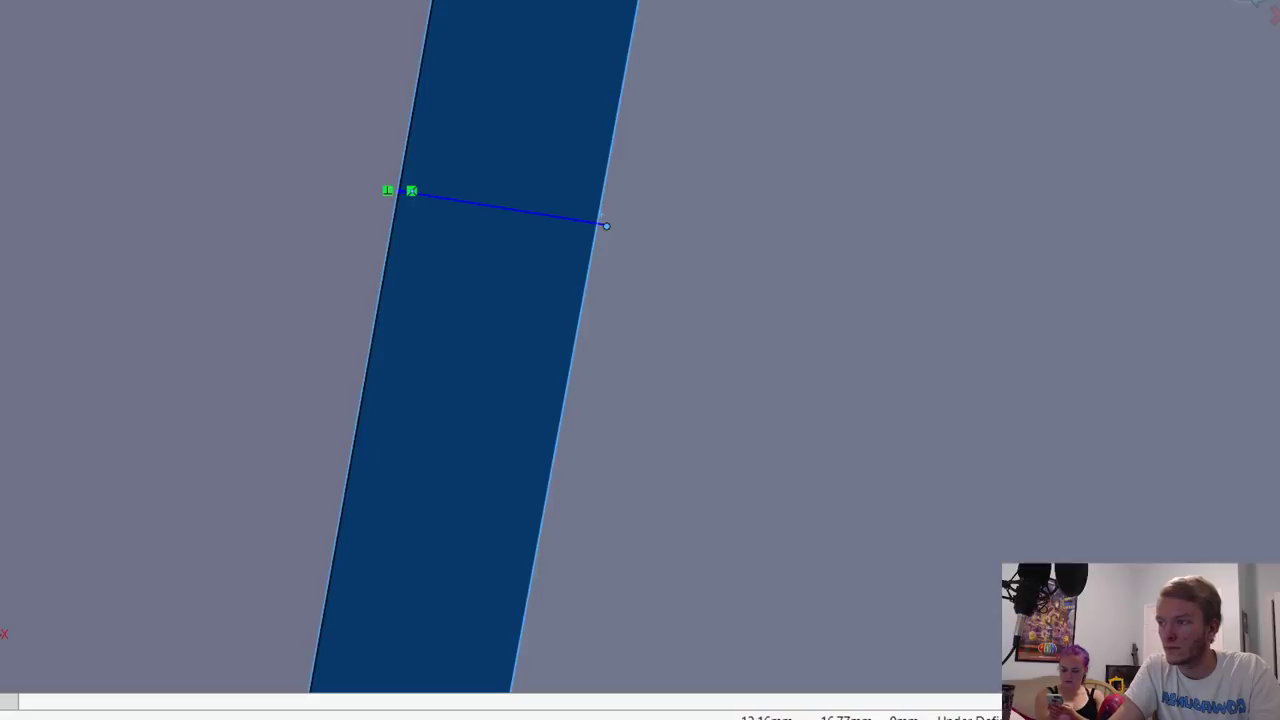
mouse_move(588, 216)
mouse_down()
mouse_move(600, 204)
mouse_move(606, 226)
mouse_up()
middle_drag(574, 506, 583, 470)
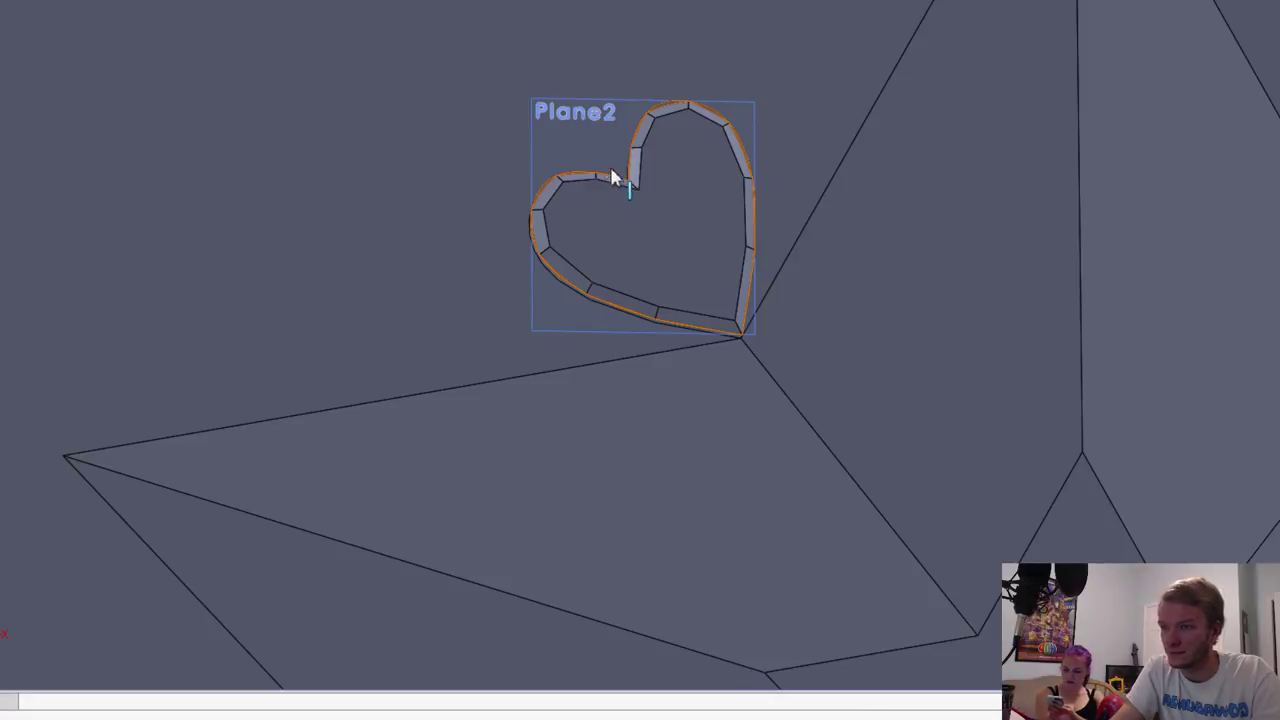
Step: Try the flat face around the star as a selection for the heart's circular pattern
key(f)
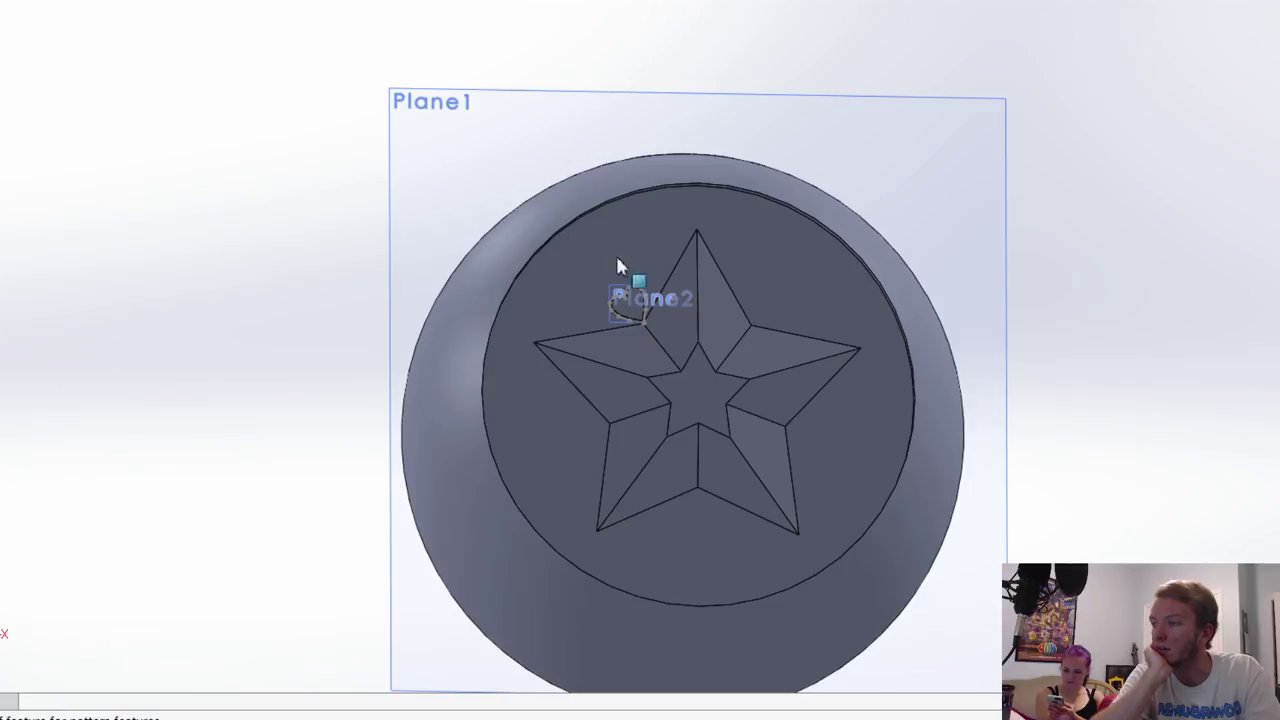
scroll(543, 251, up, 5)
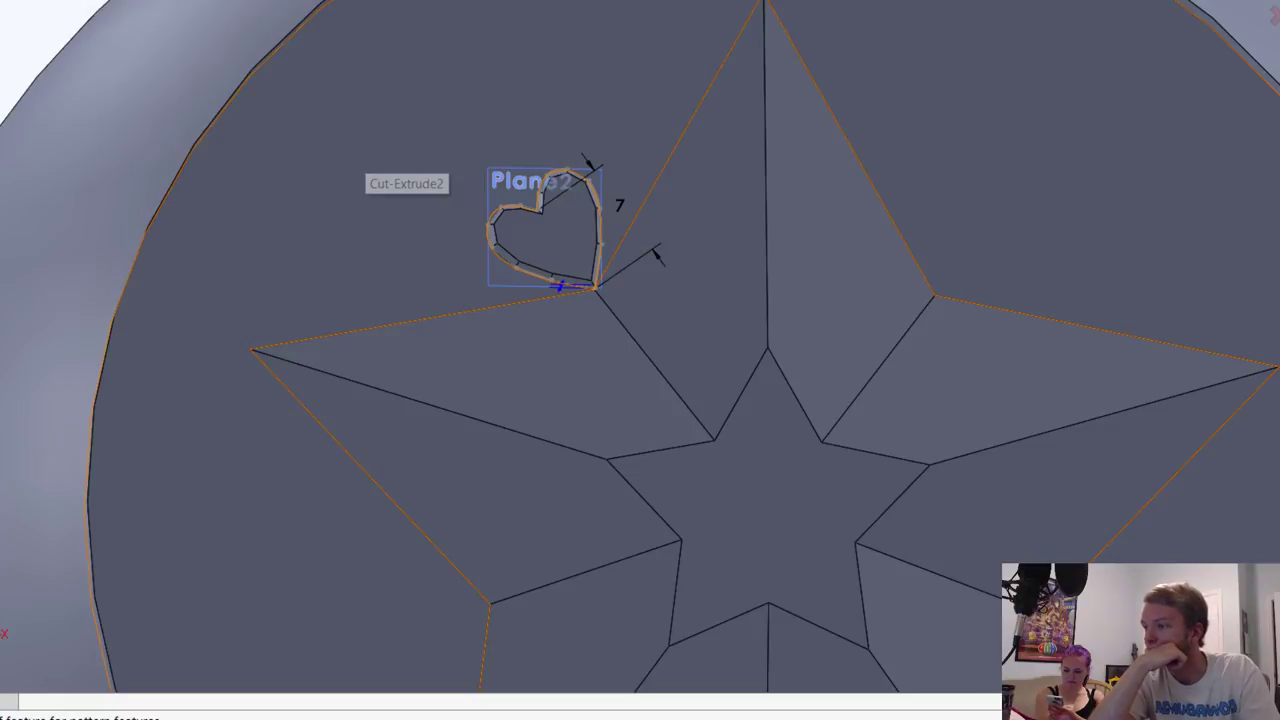
click(365, 147)
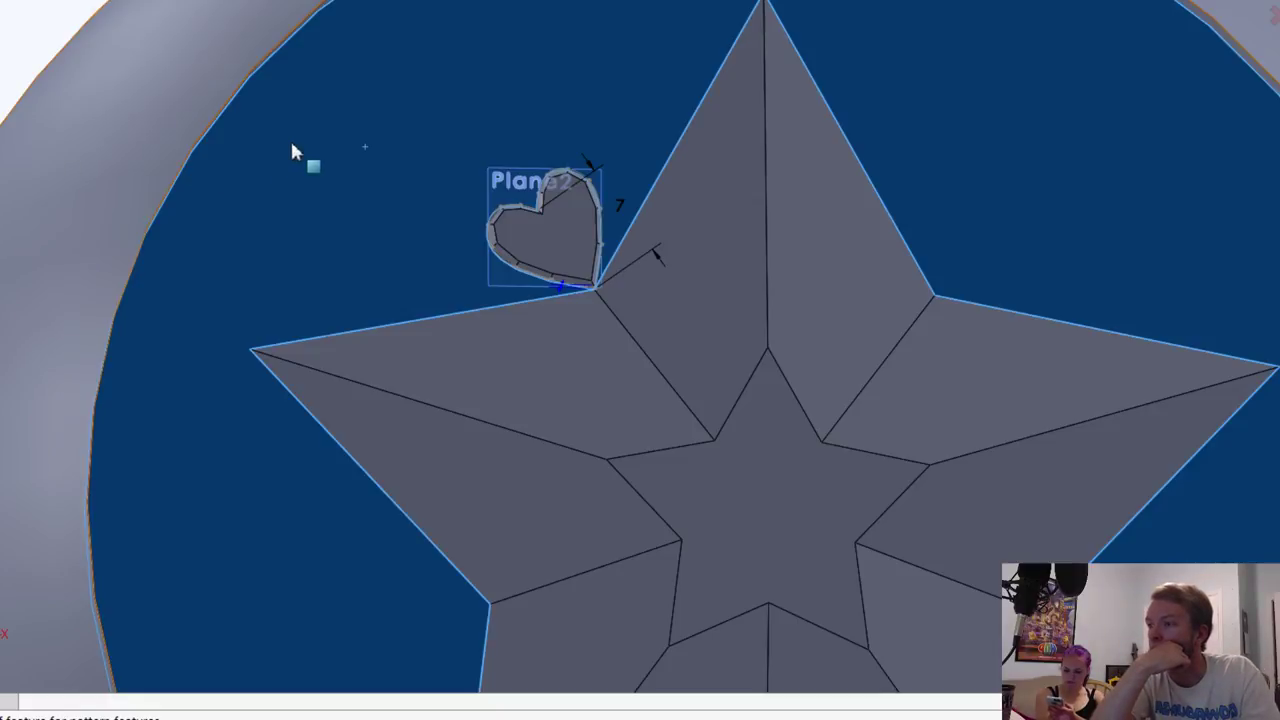
click(347, 142)
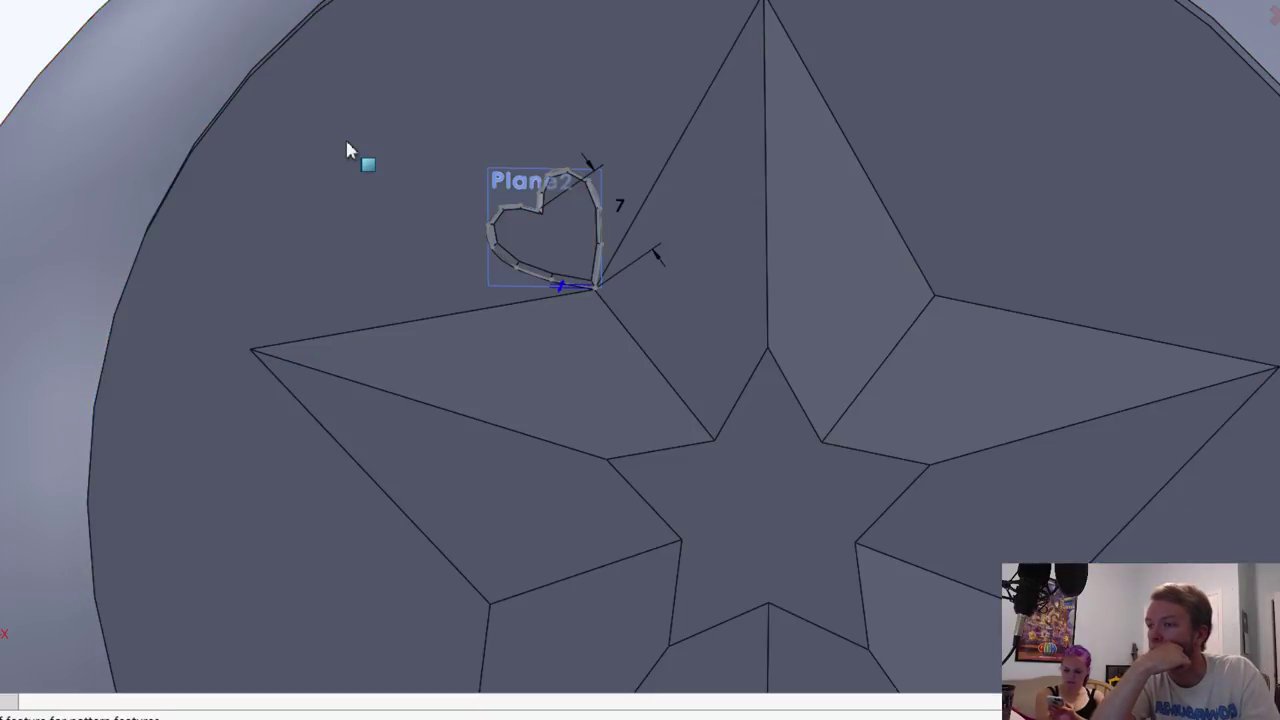
click(347, 146)
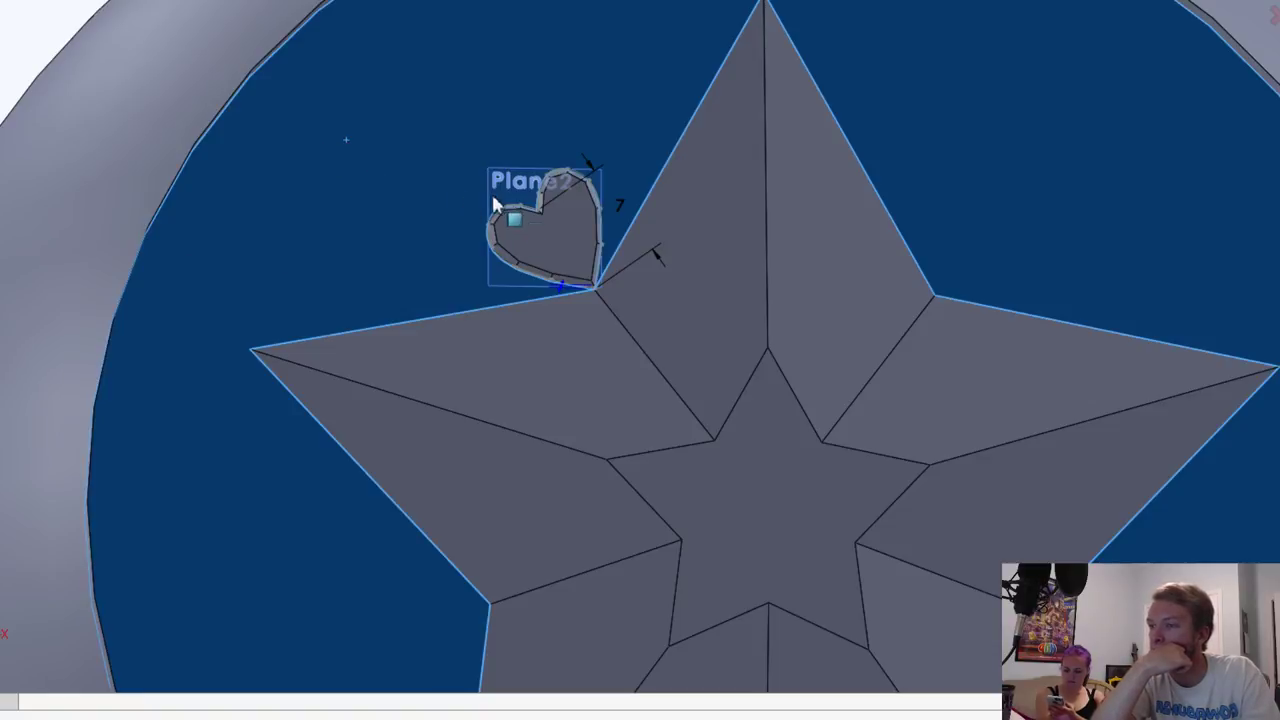
scroll(518, 170, down, 3)
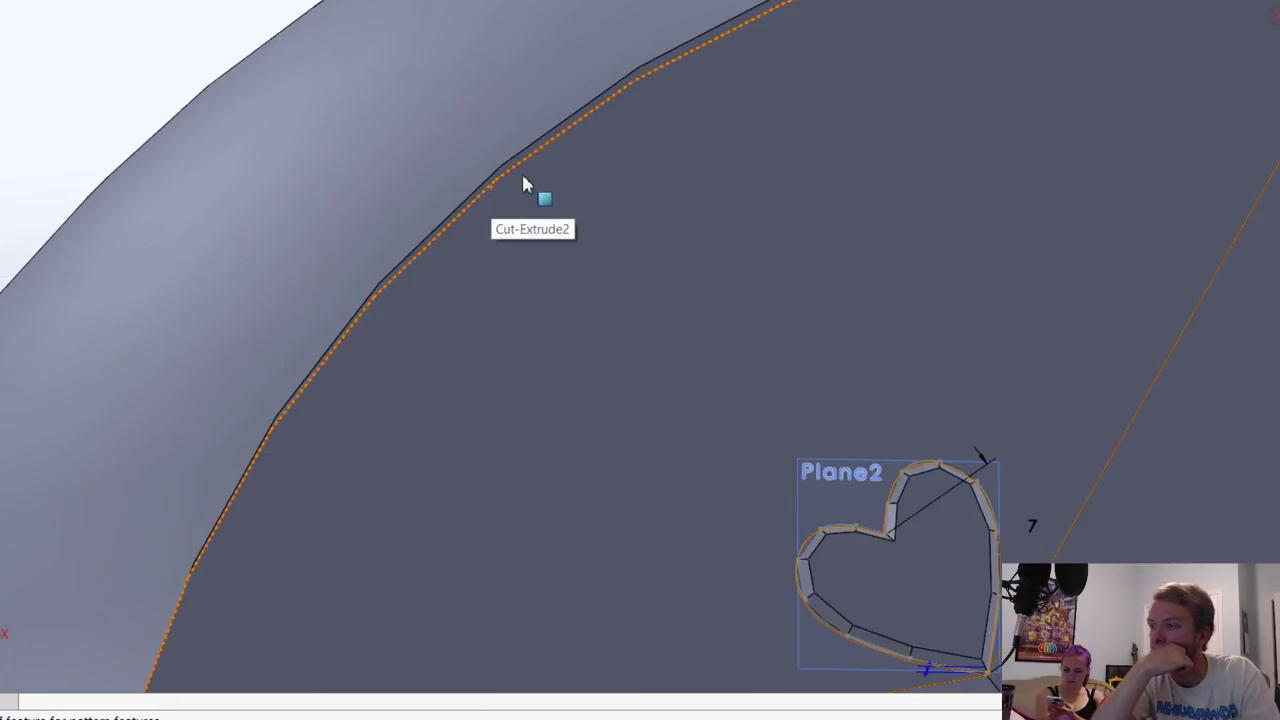
click(553, 217)
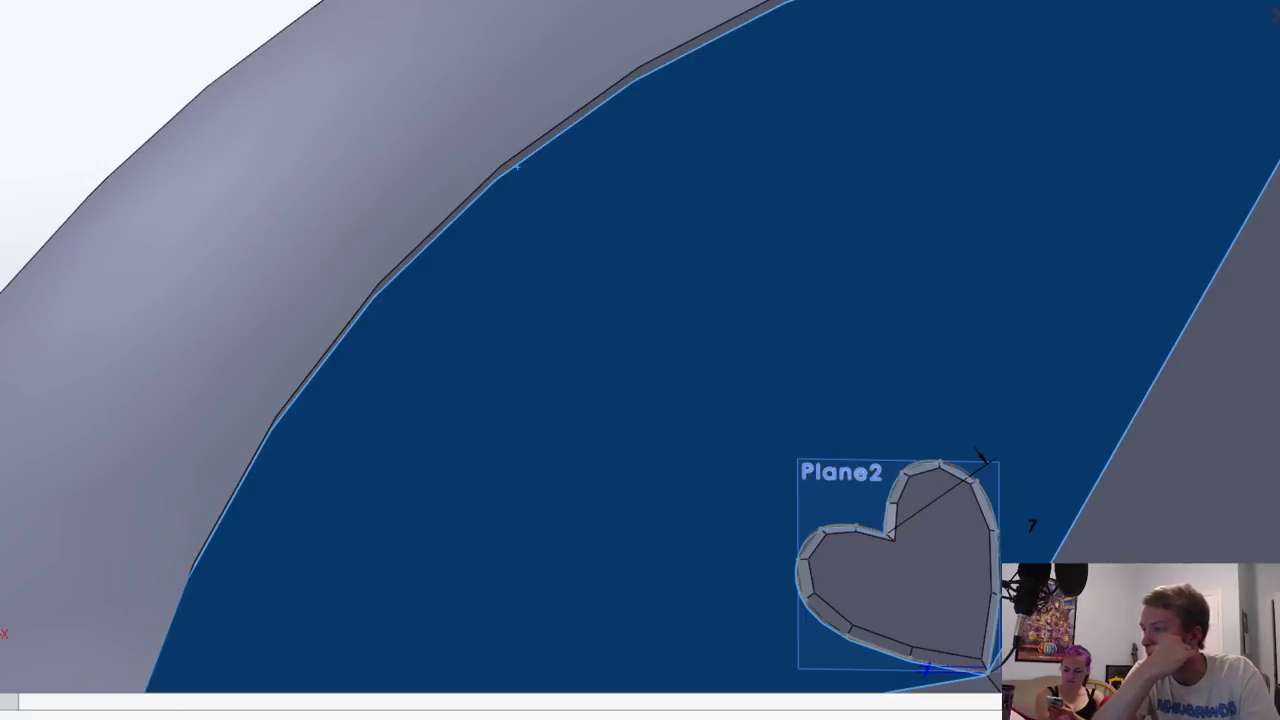
key(Escape)
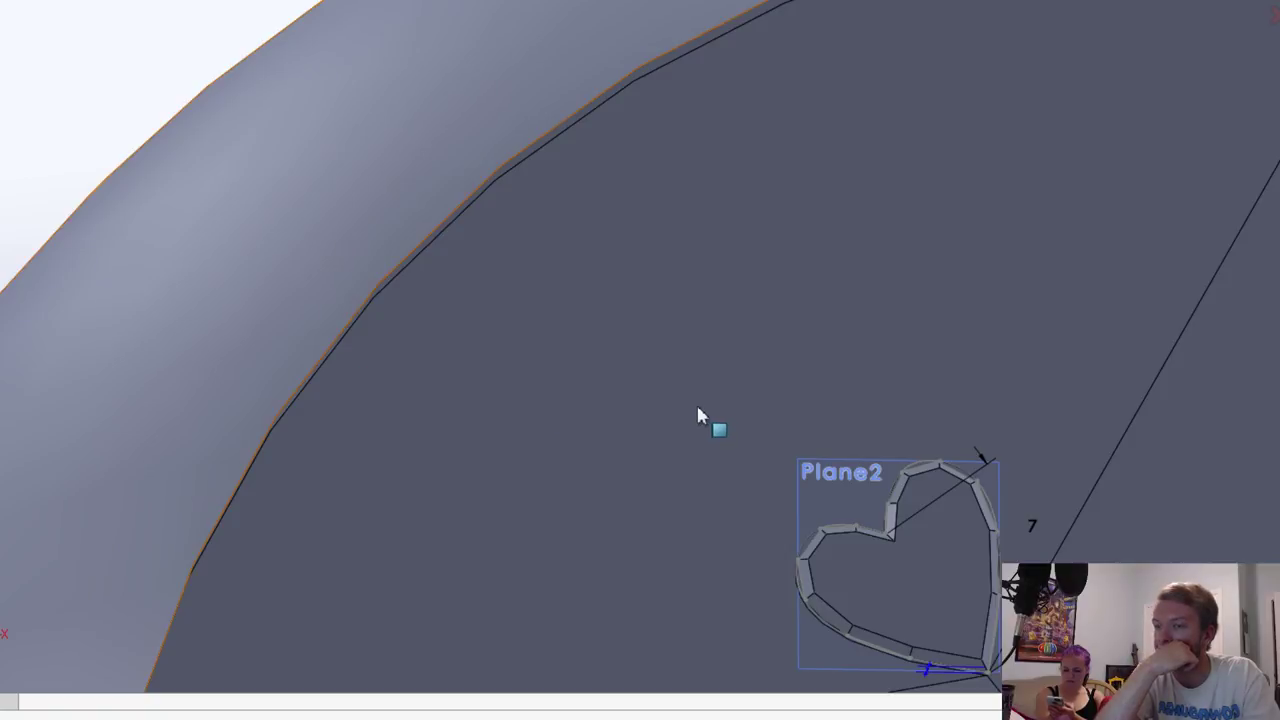
Step: Pattern the heart circularly around the star as five instances, using the circular boundary of the flat face as reference
click(505, 152)
scroll(505, 150, down, 5)
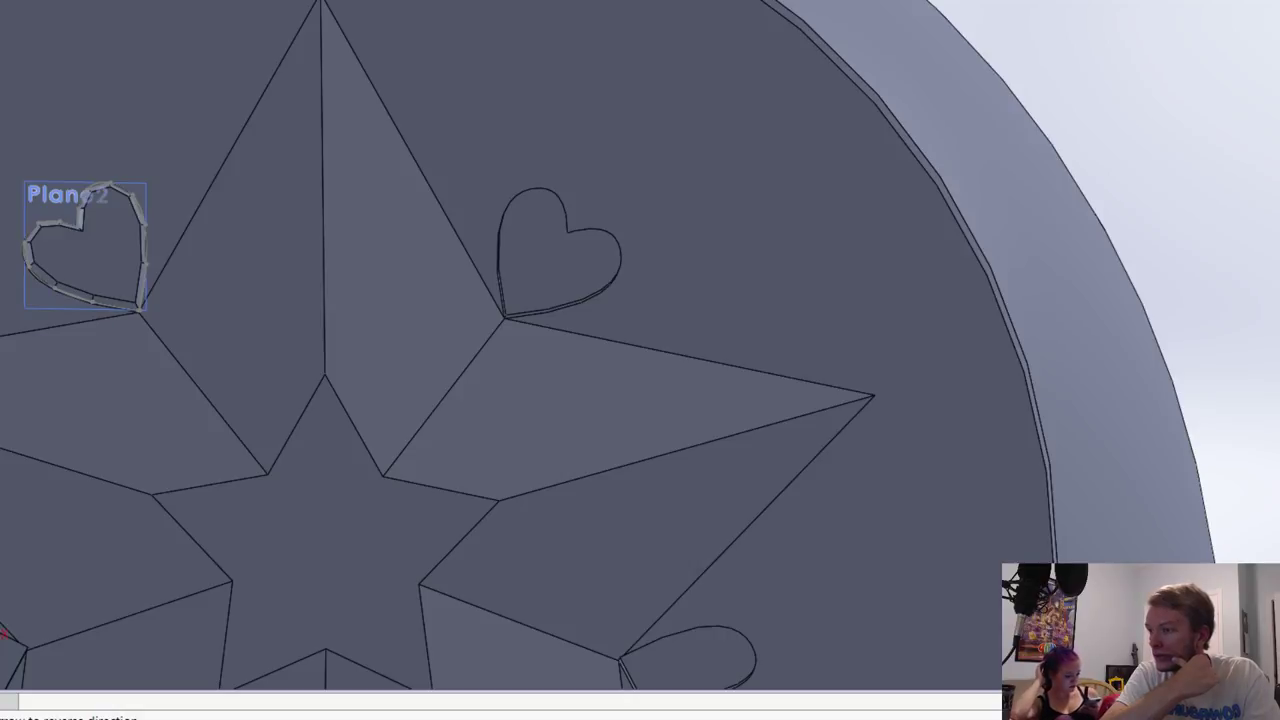
scroll(148, 185, down, 8)
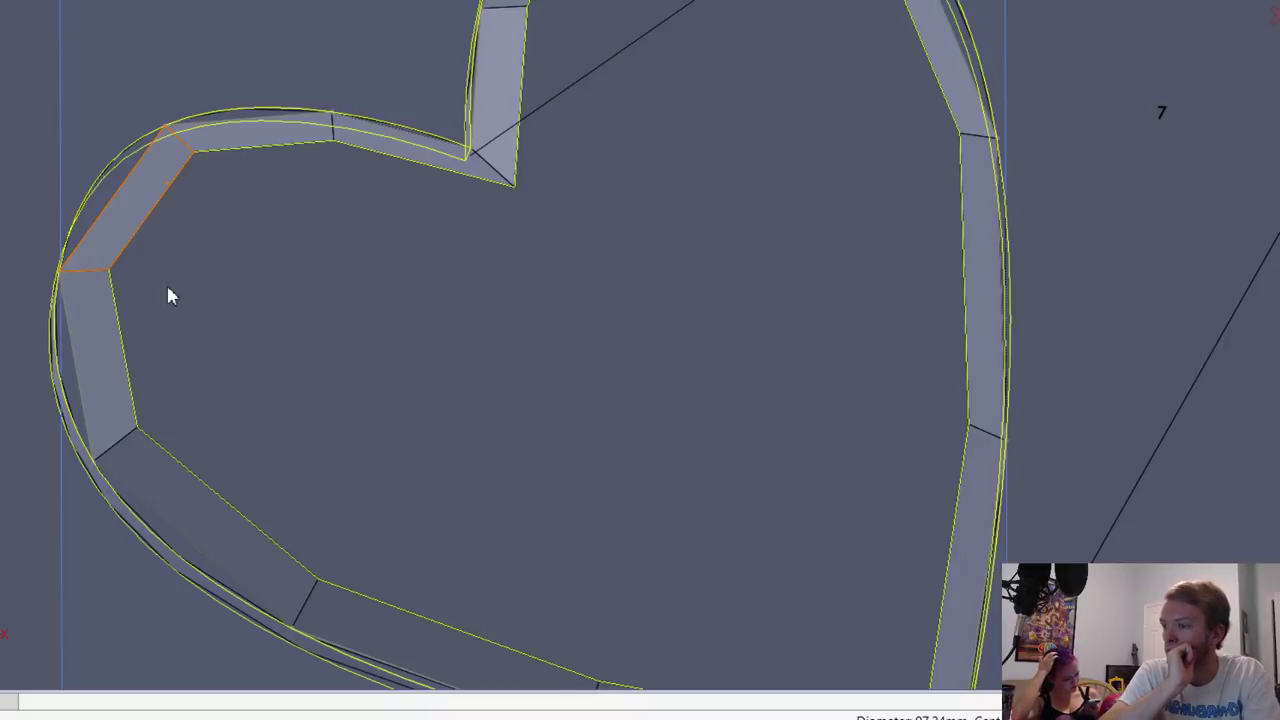
key(f)
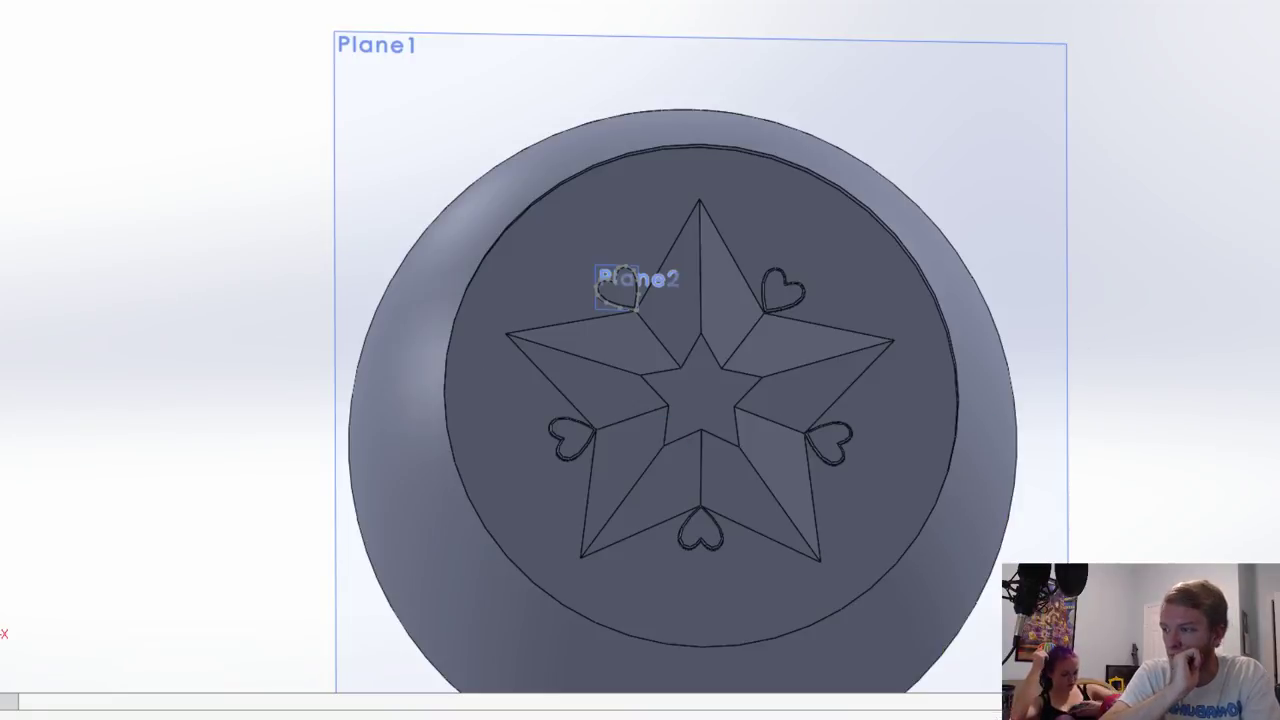
Step: Sketch a circle about 130 mm in diameter centred on the star, slightly outside the sphere's outline
key(ctrl+8)
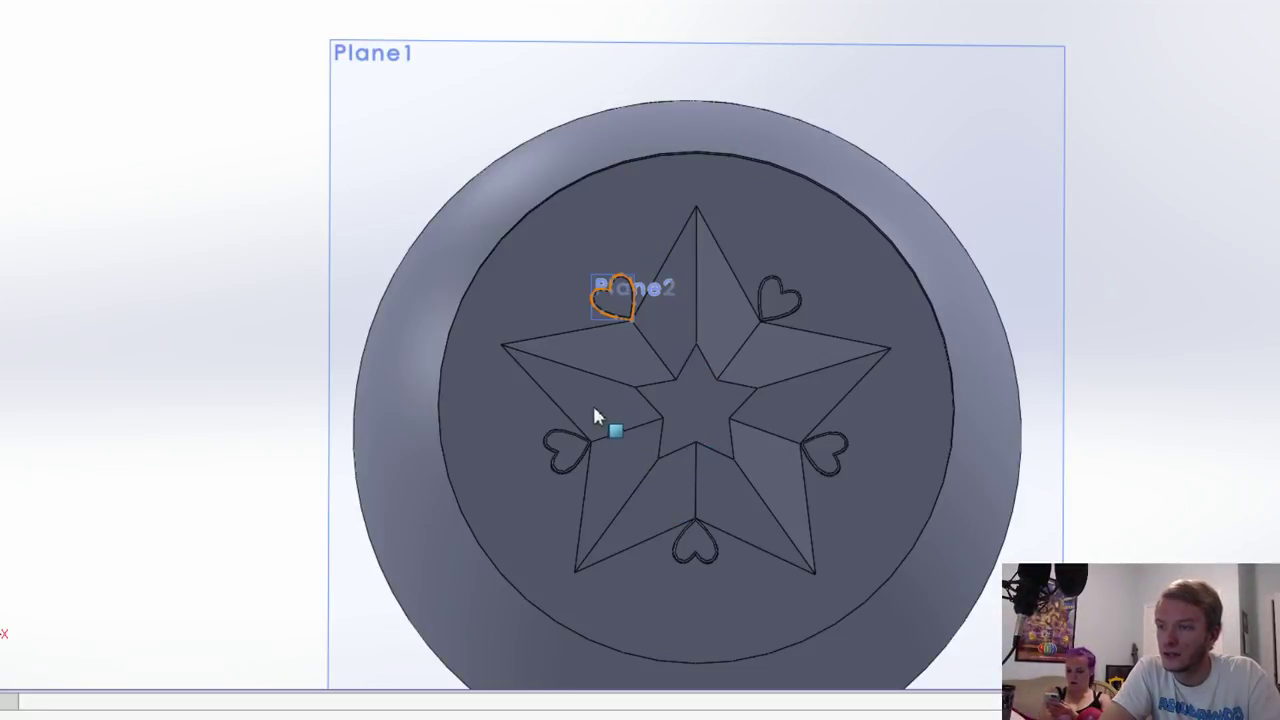
key(f)
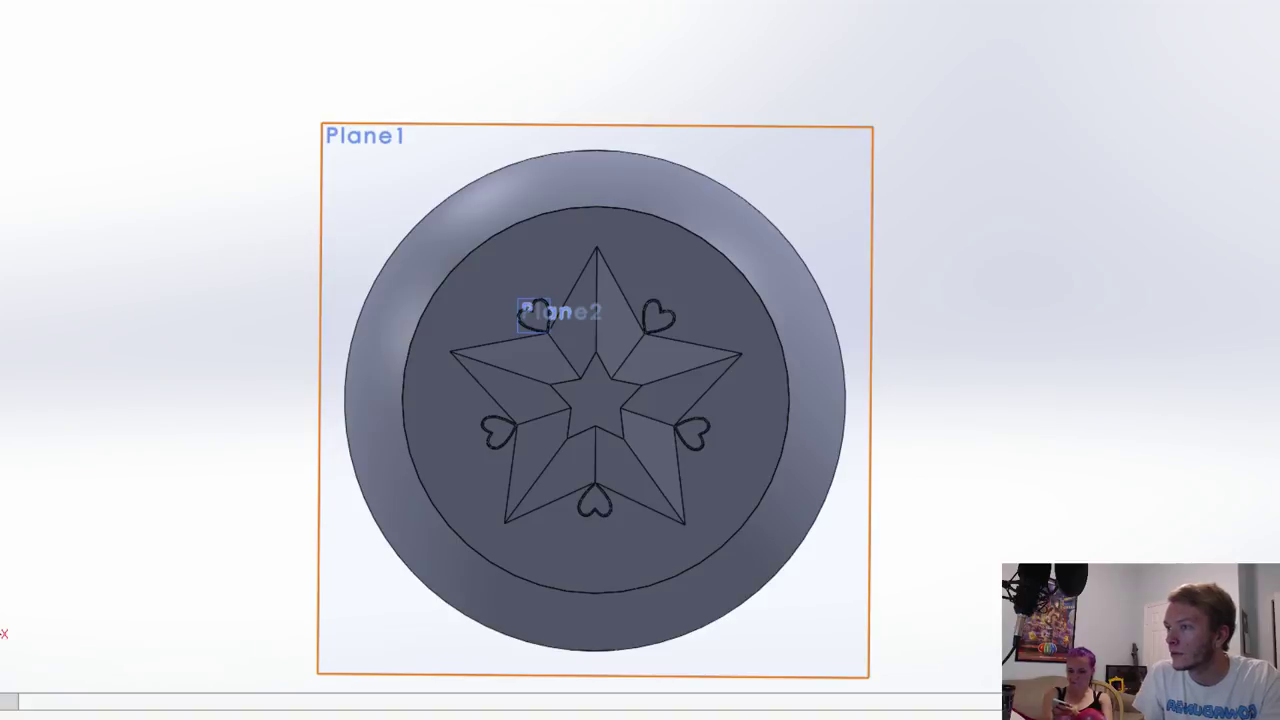
click(449, 215)
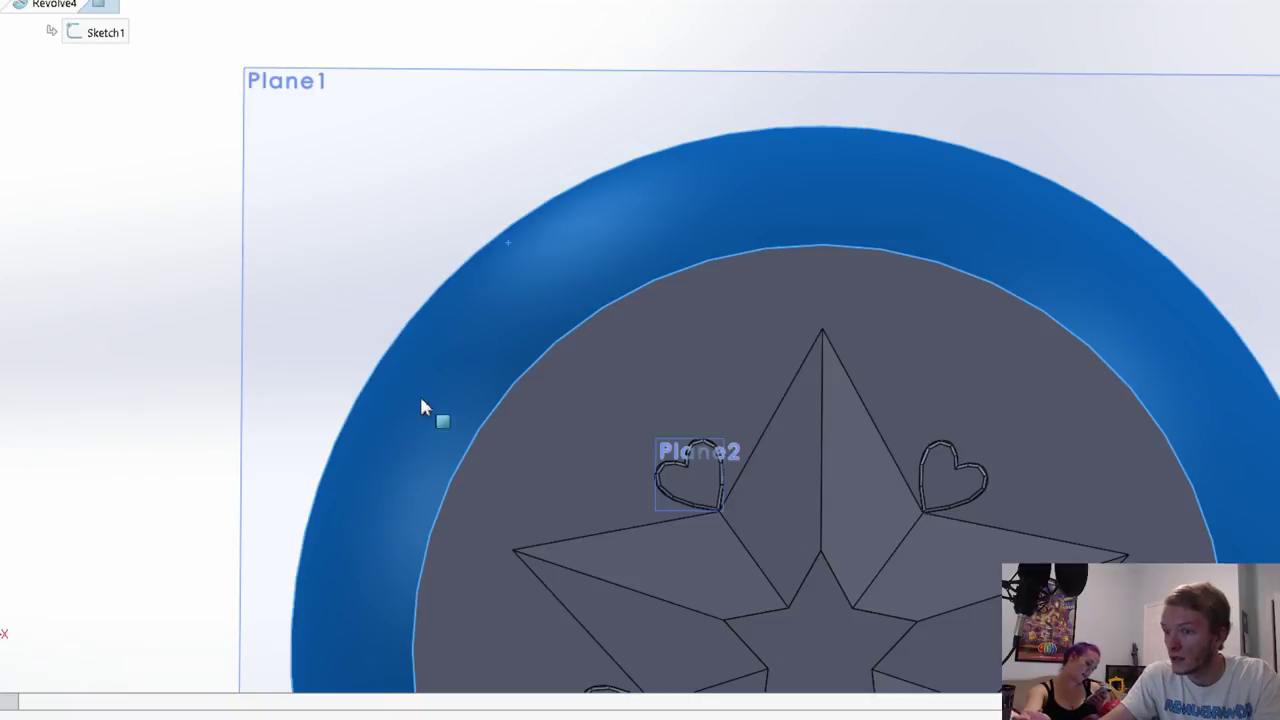
key(f)
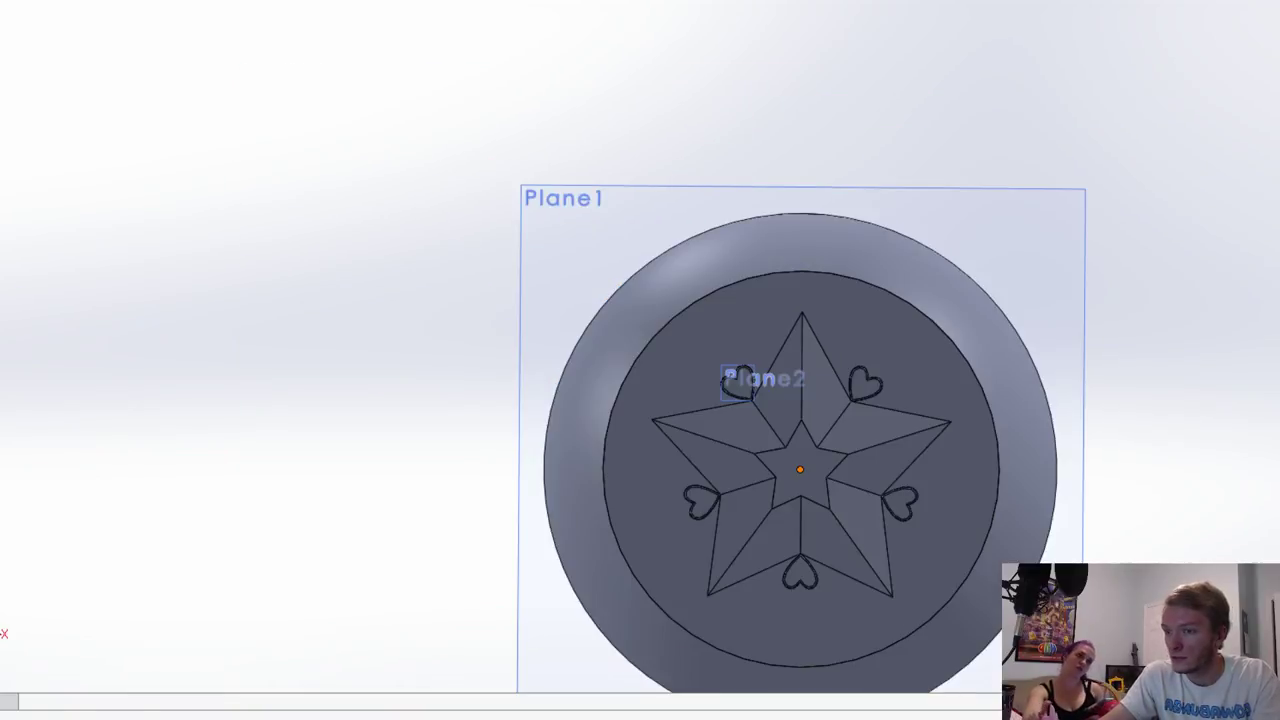
double_click(803, 480)
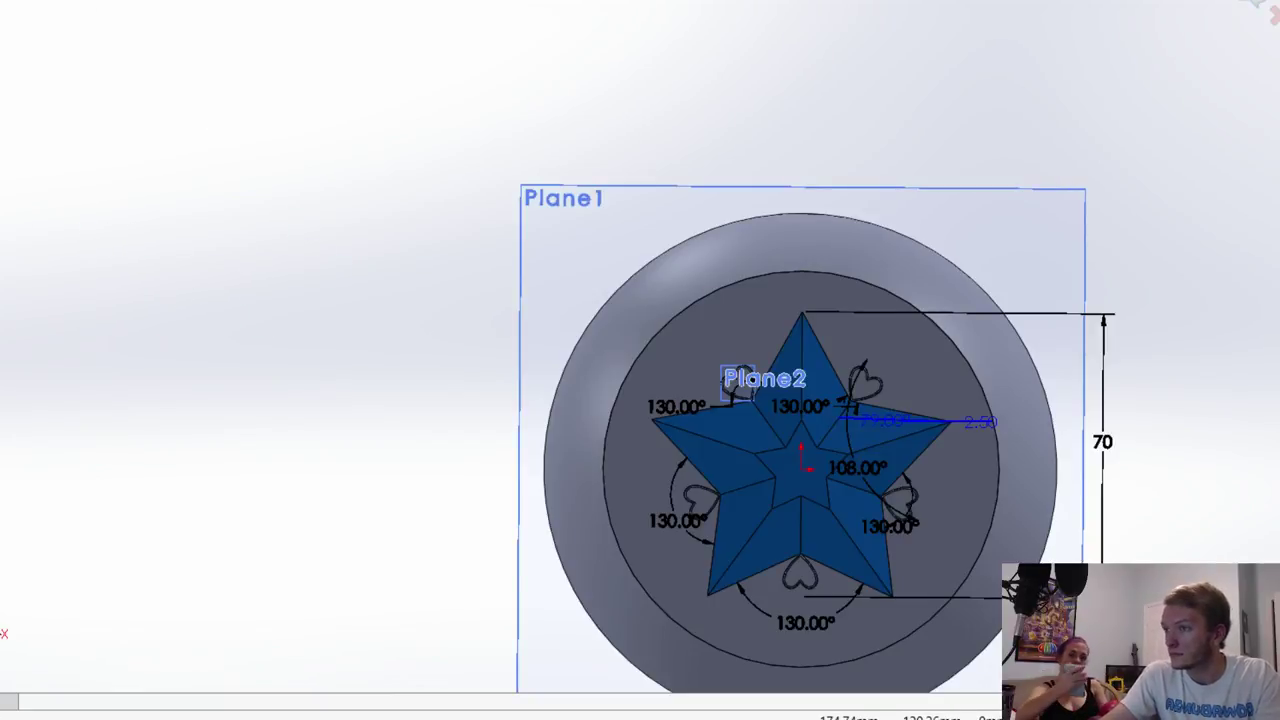
click(803, 466)
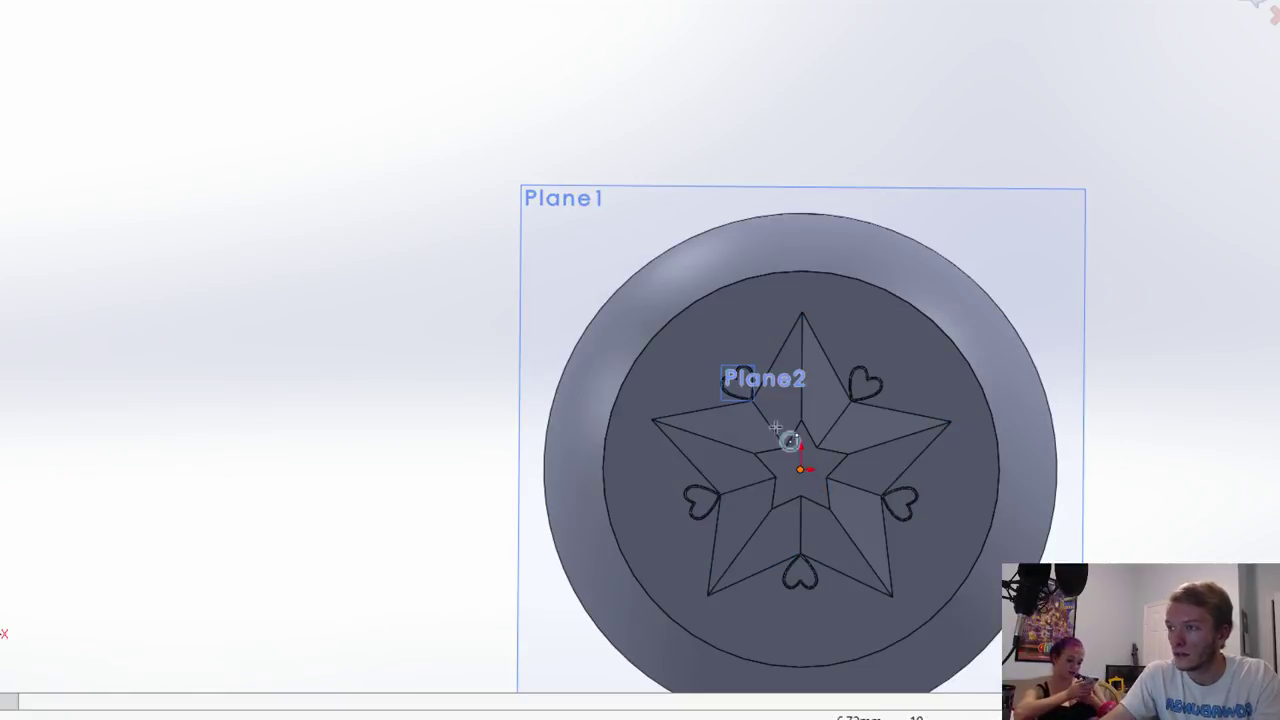
click(800, 469)
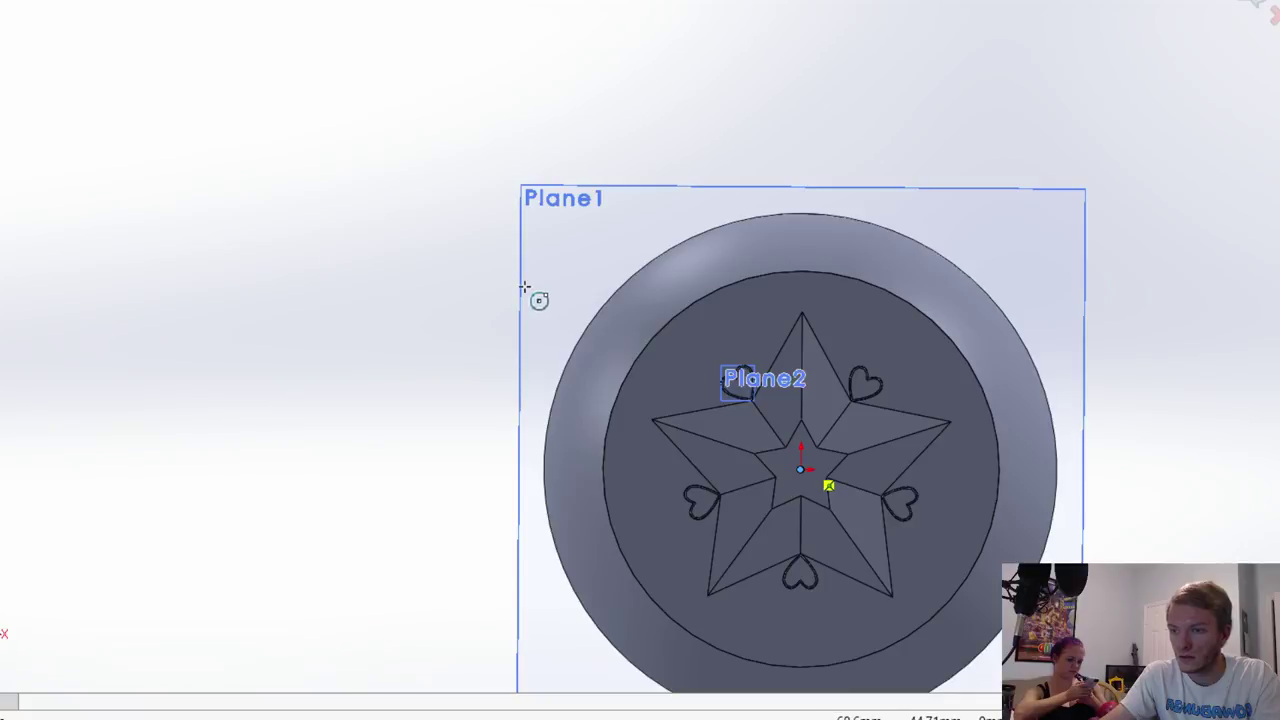
click(590, 320)
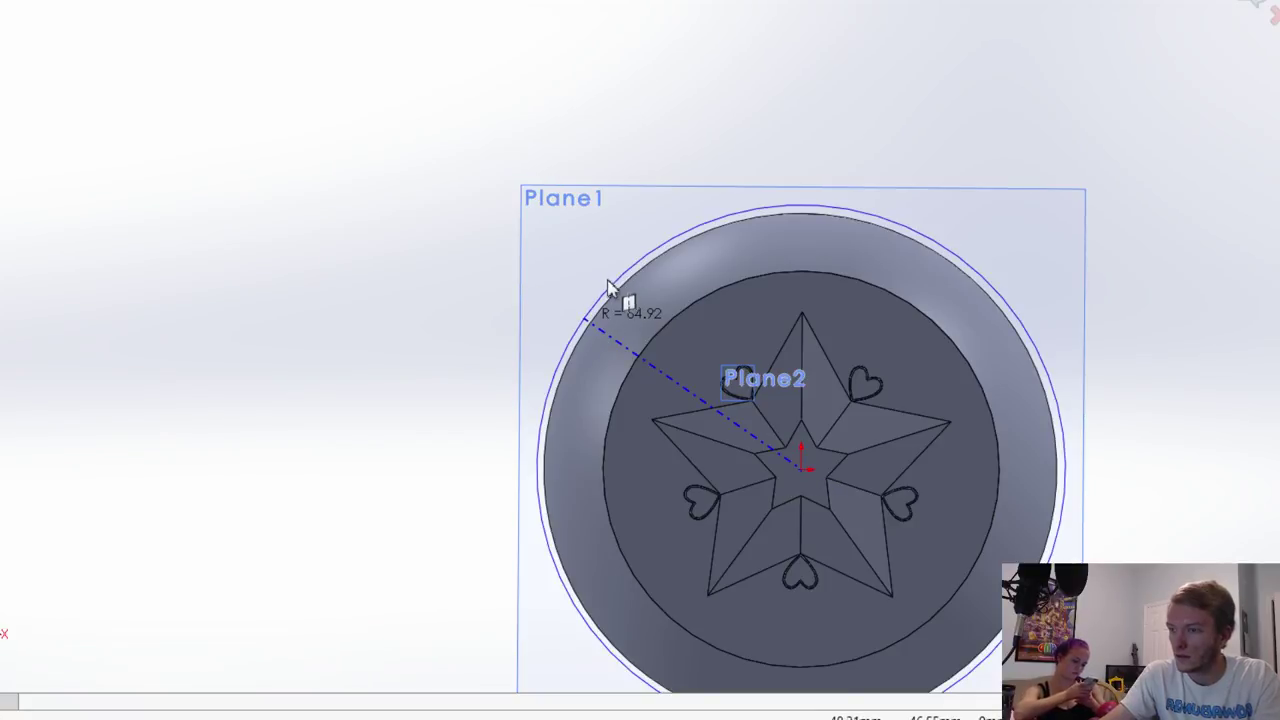
key(Escape)
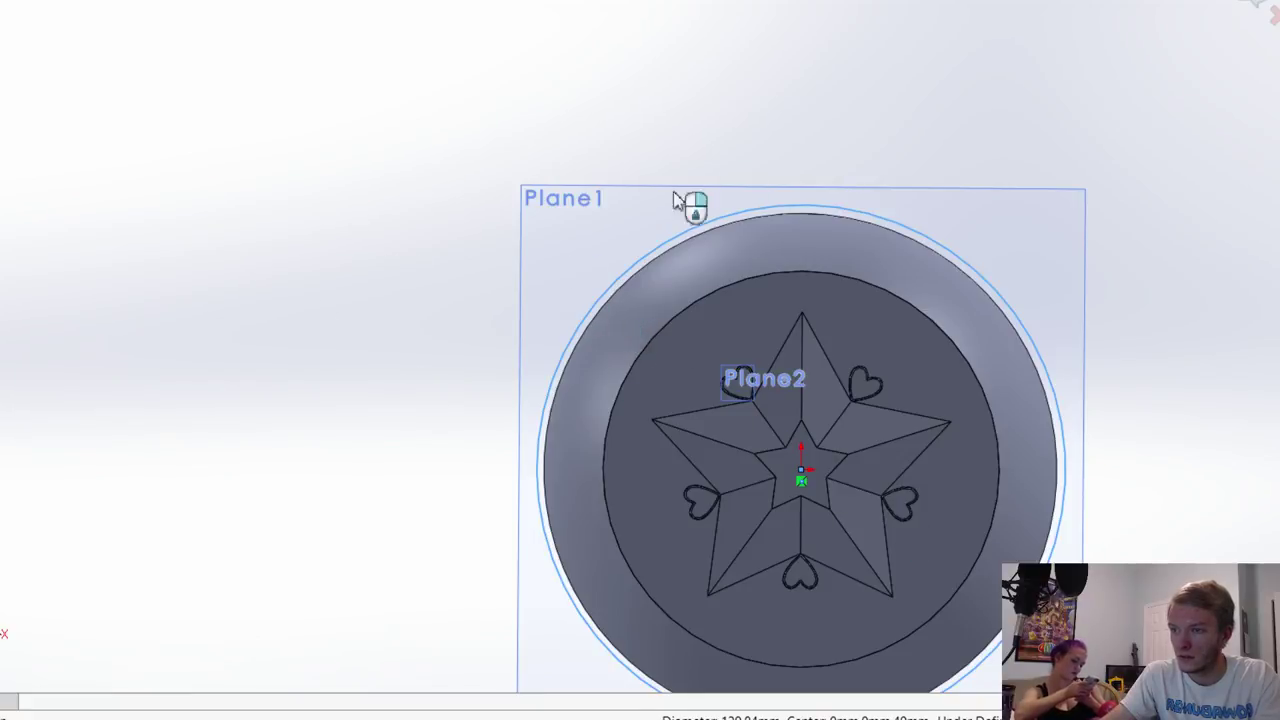
Step: Dimension the circle's diameter as 126 mm and move the dimension farther above the sphere
click(782, 107)
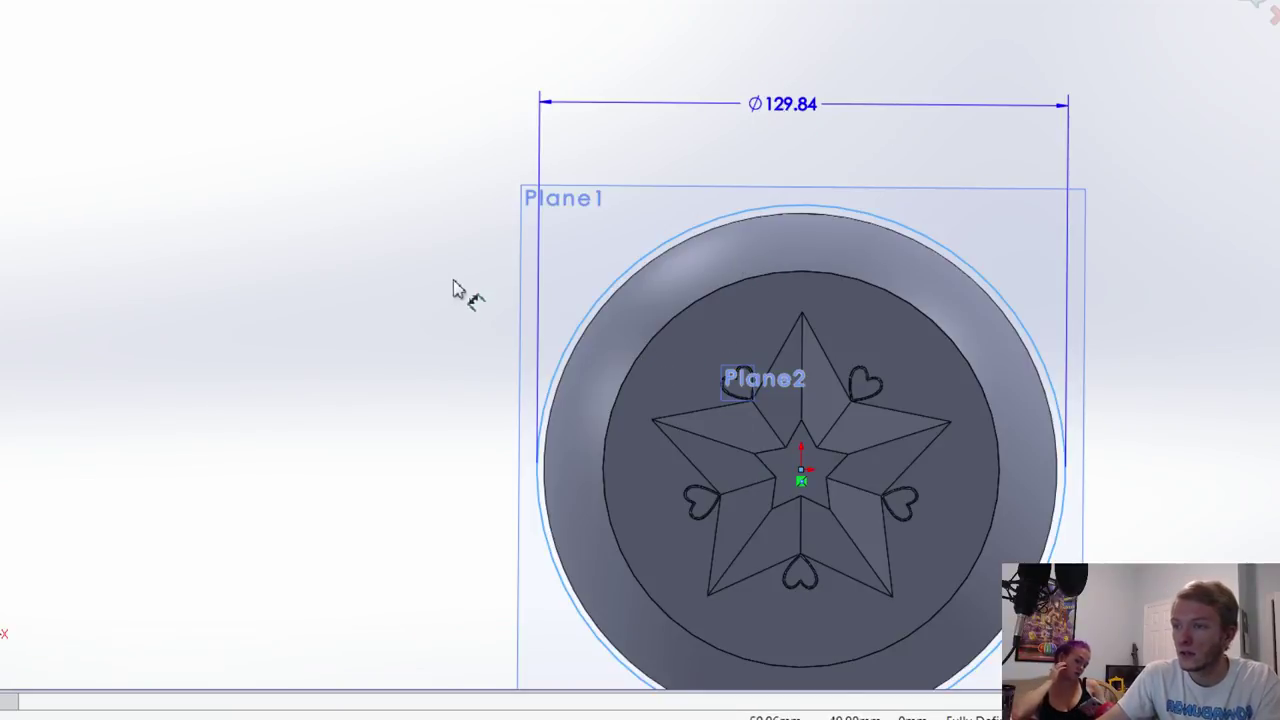
text(126)
key(Return)
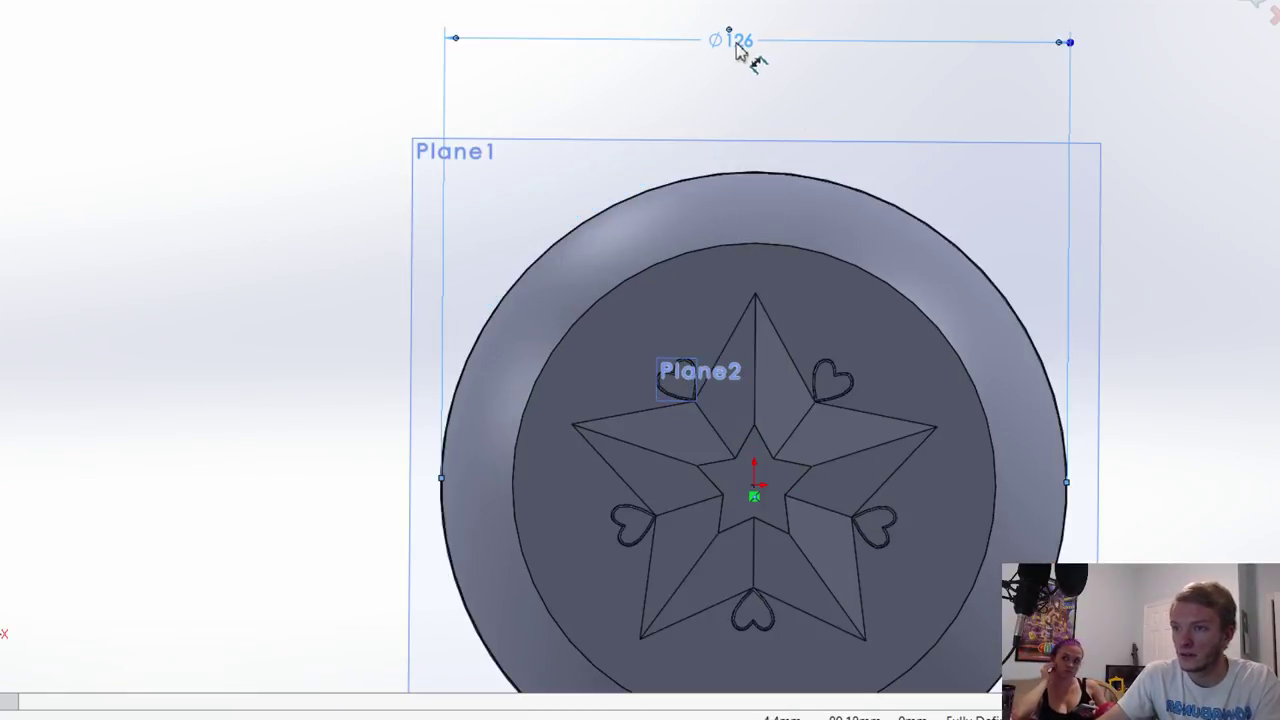
key(f)
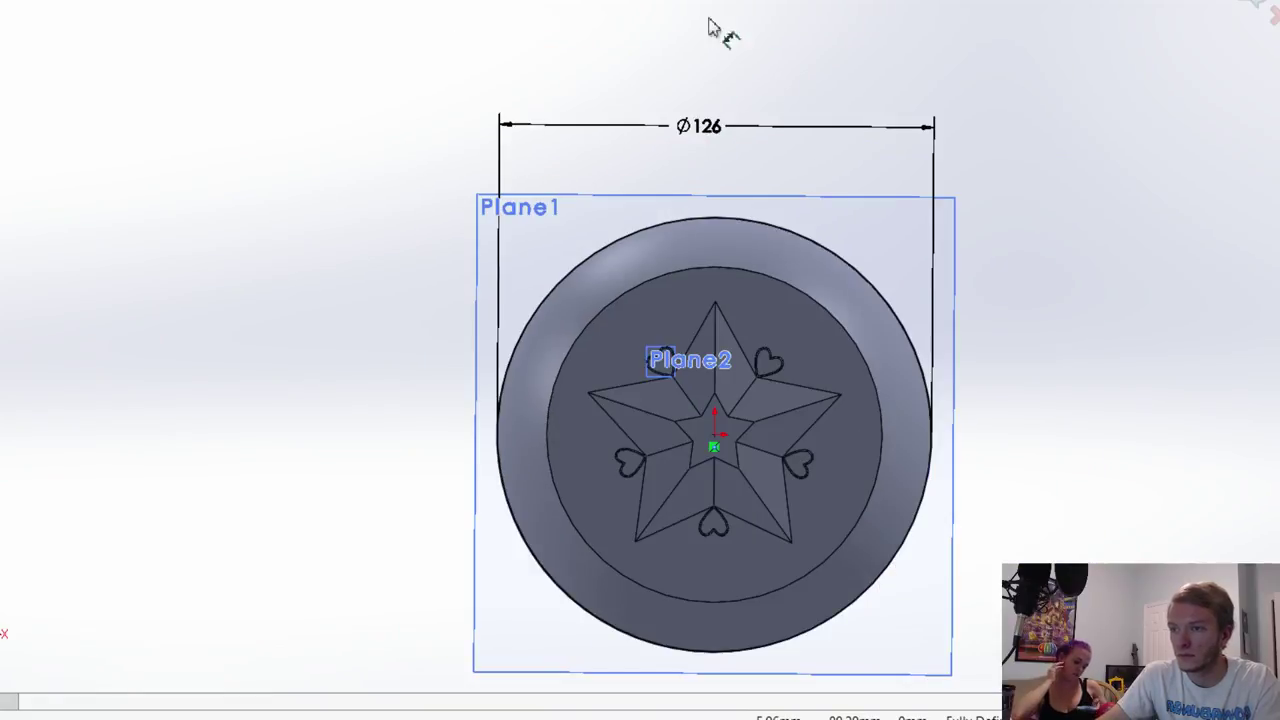
click(697, 125)
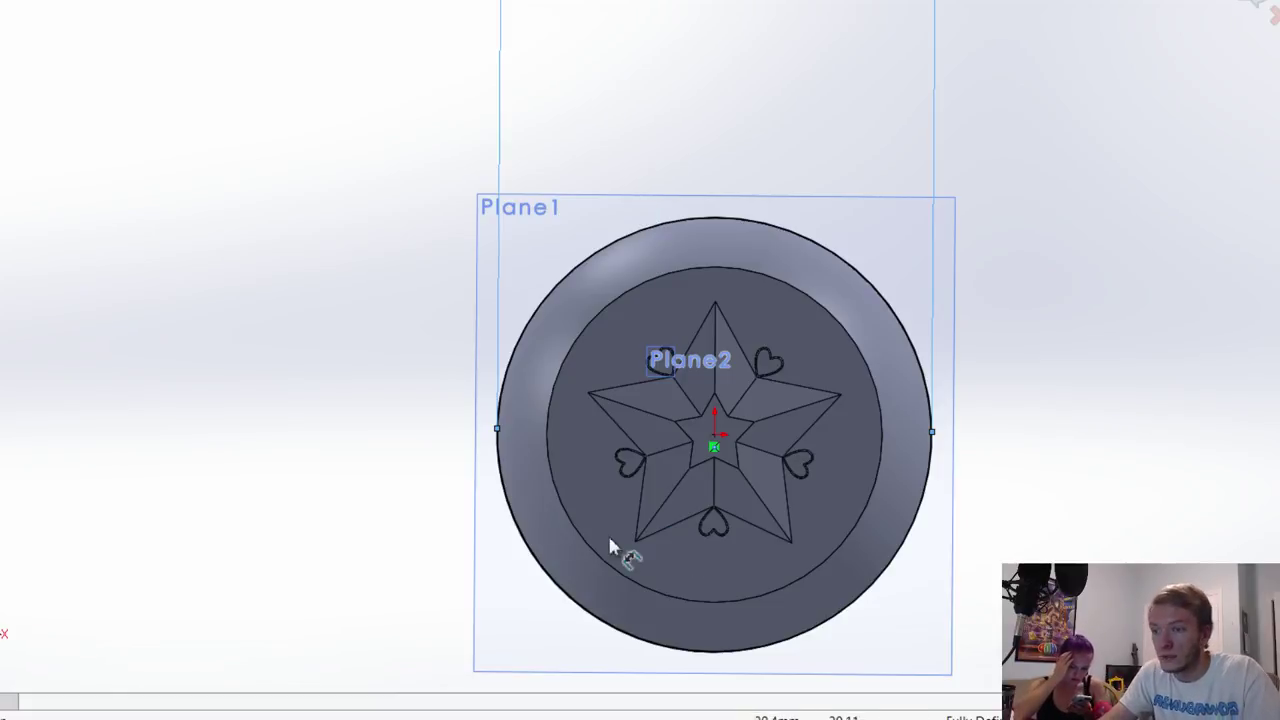
Step: Sketch an open wavy spline from the circle's lower left outward, dipping, rising and curling down to an endpoint
key(z)
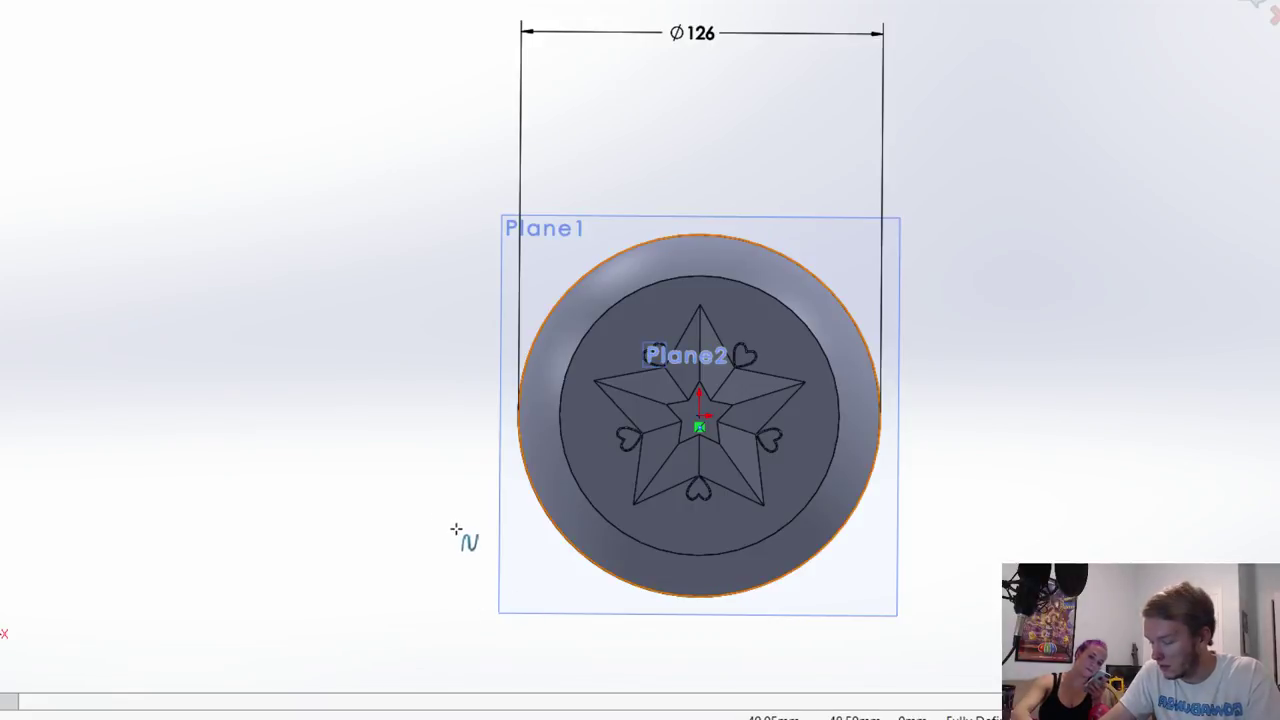
key(f)
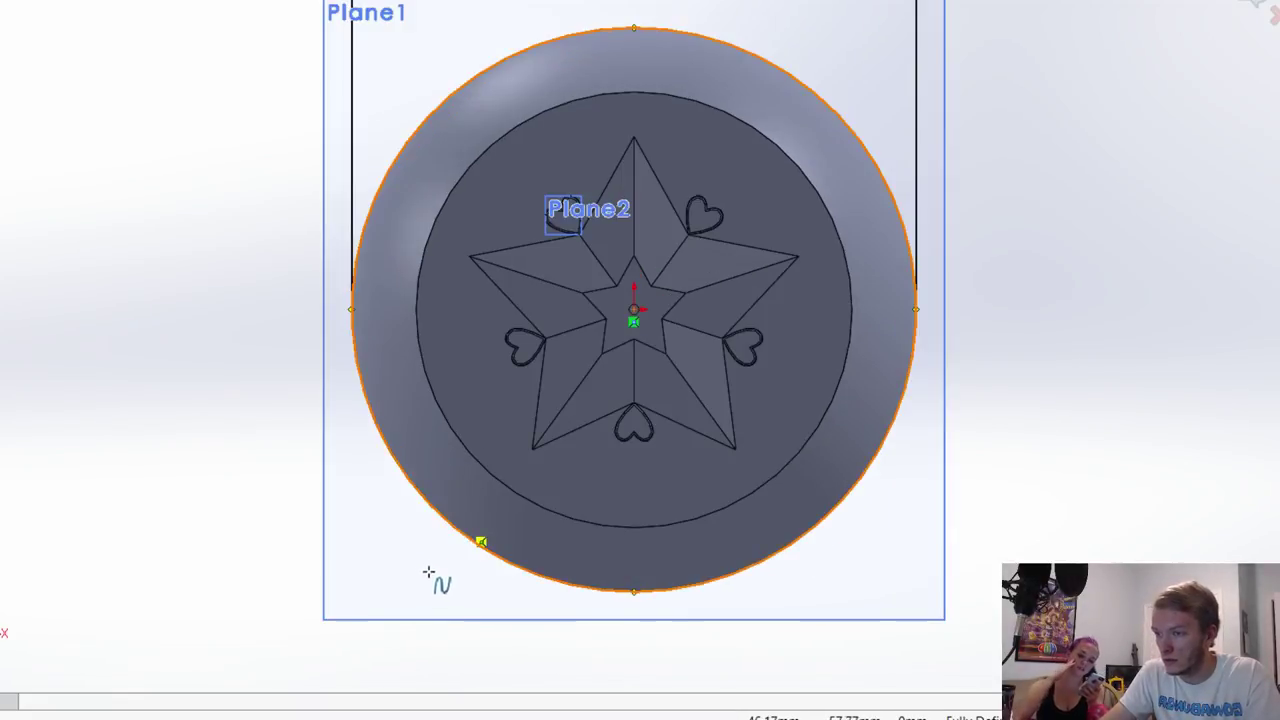
click(434, 580)
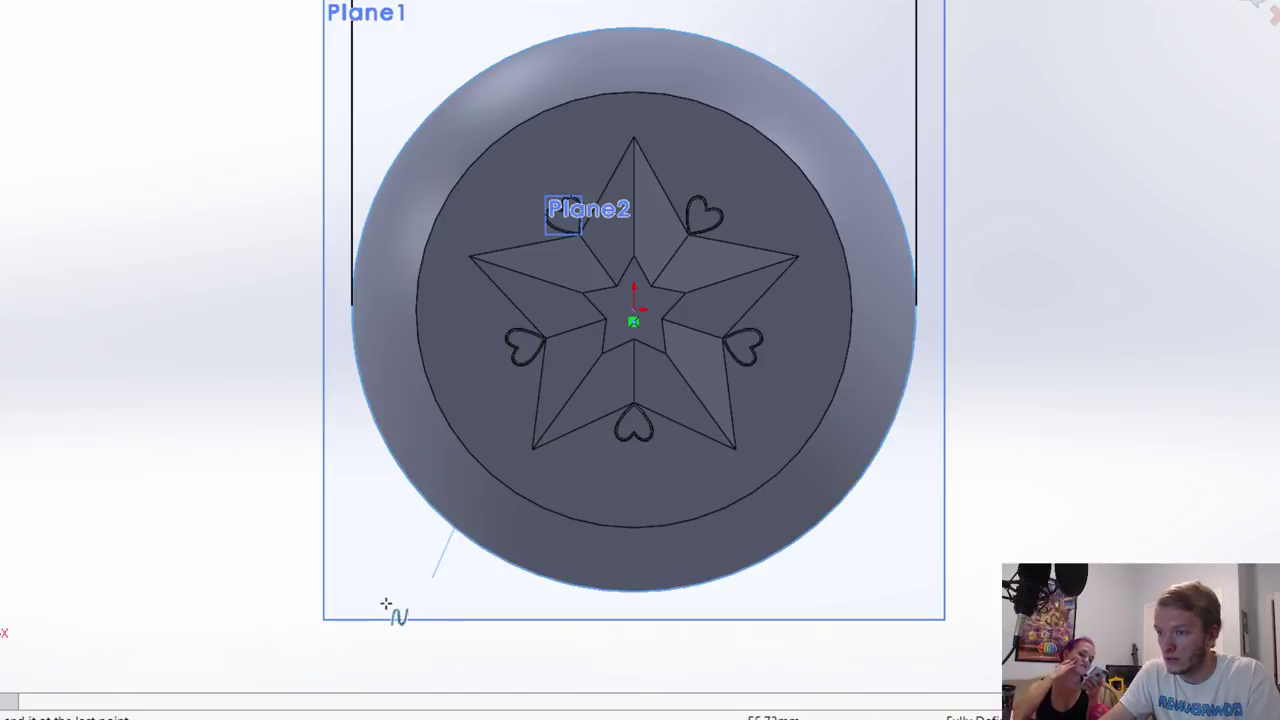
click(372, 580)
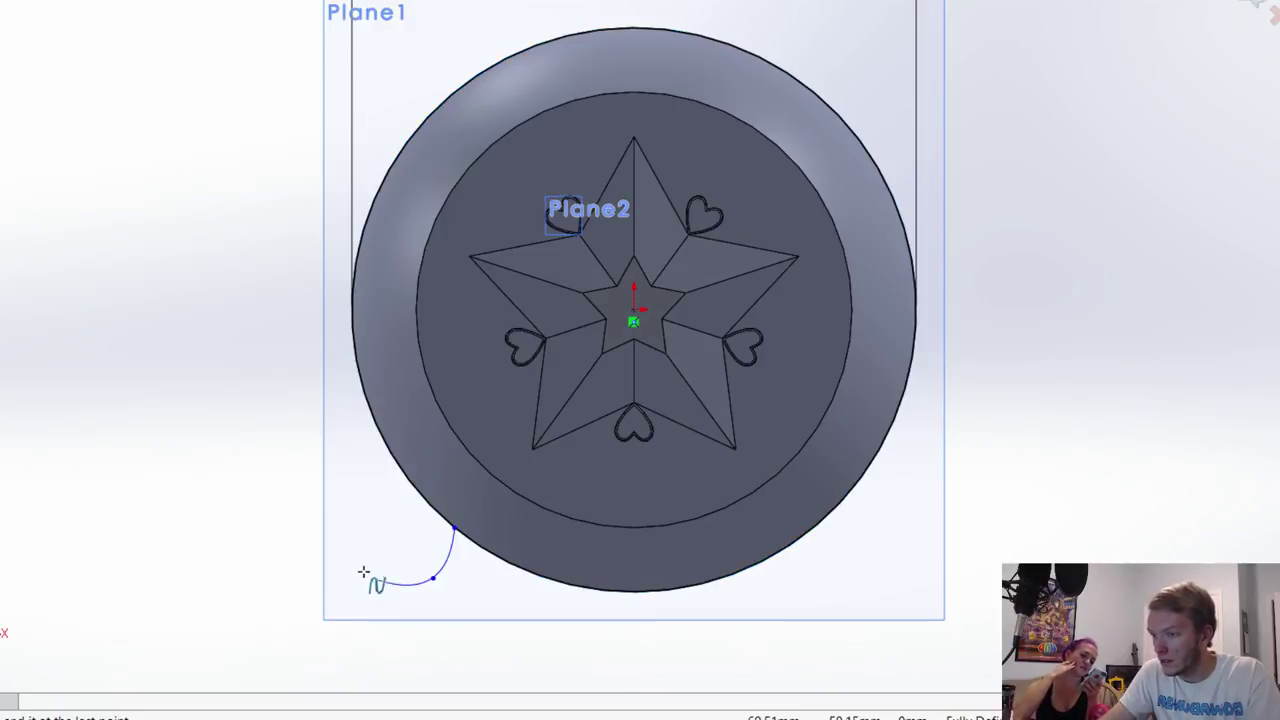
click(298, 560)
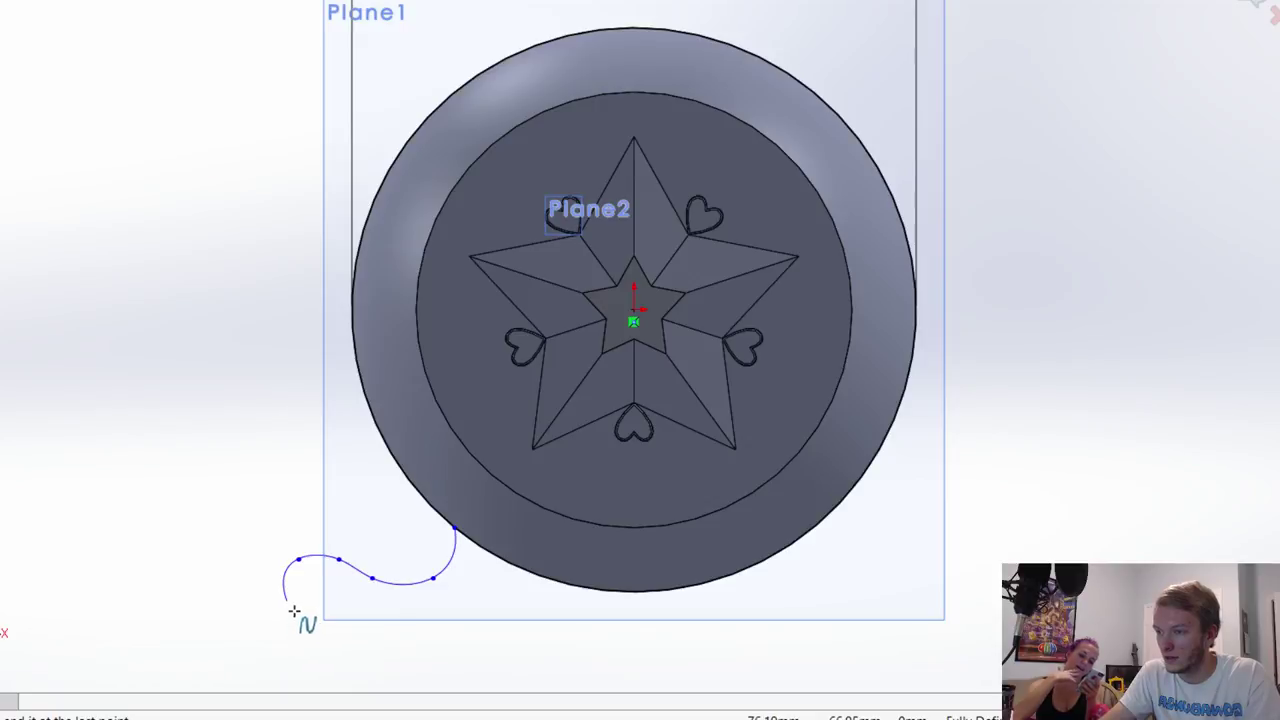
key(Escape)
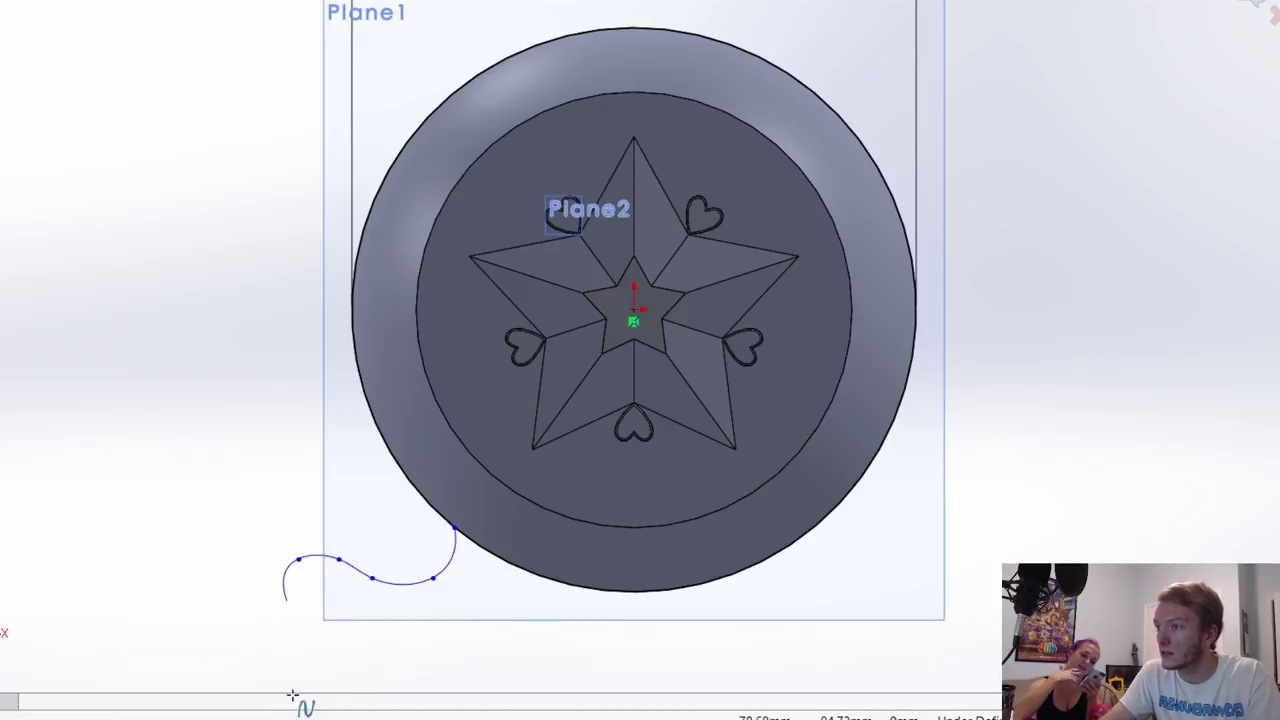
Step: Sketch a second spline from the first one's free end, looping down and around and rising to the outer left
click(297, 631)
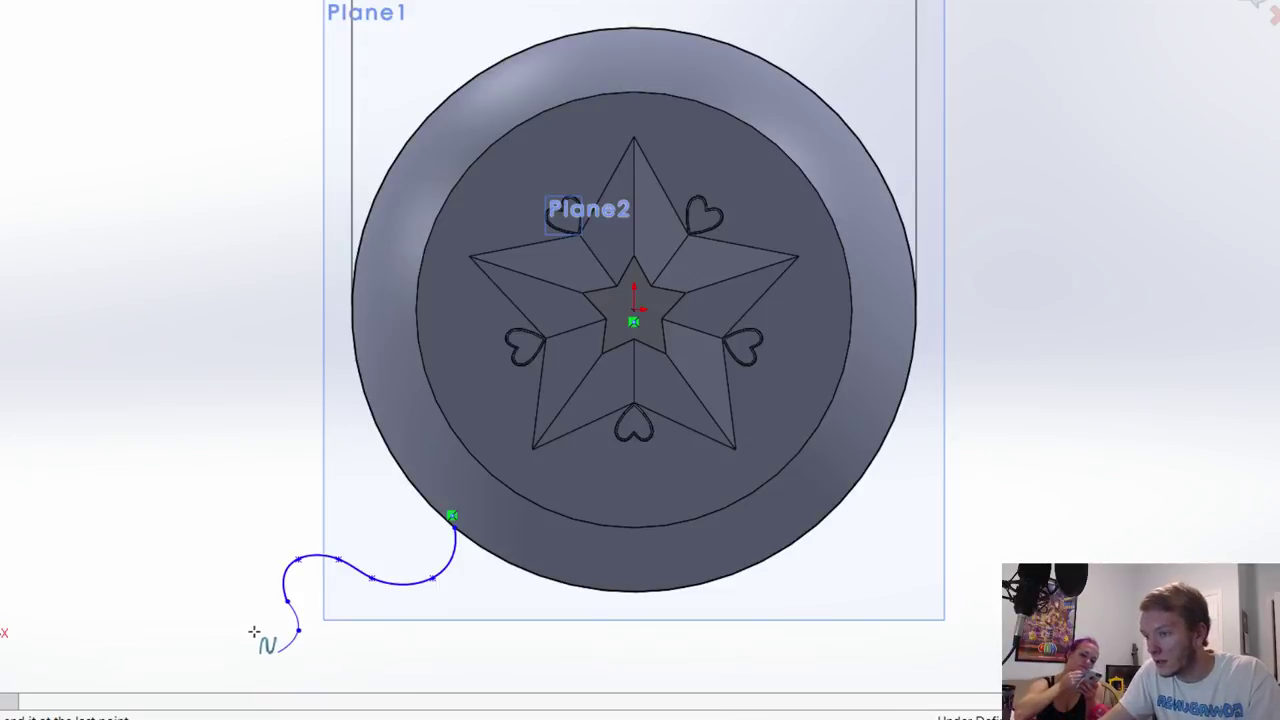
double_click(253, 631)
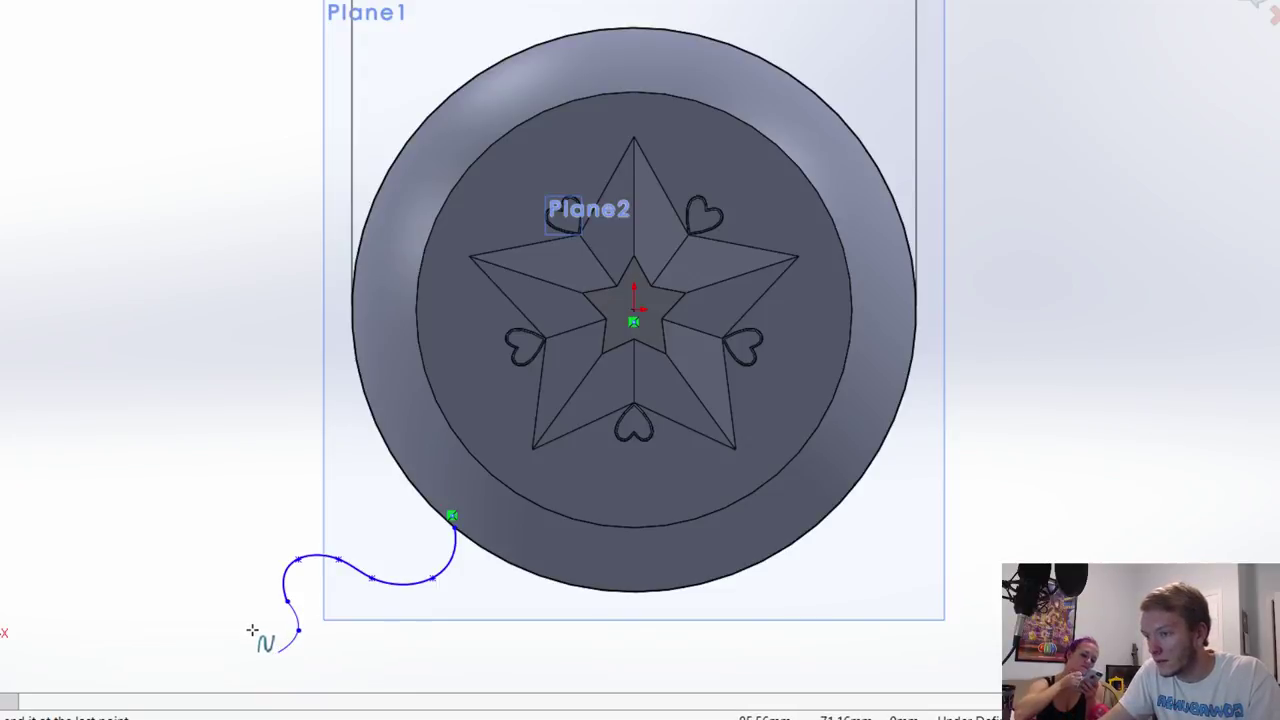
click(278, 503)
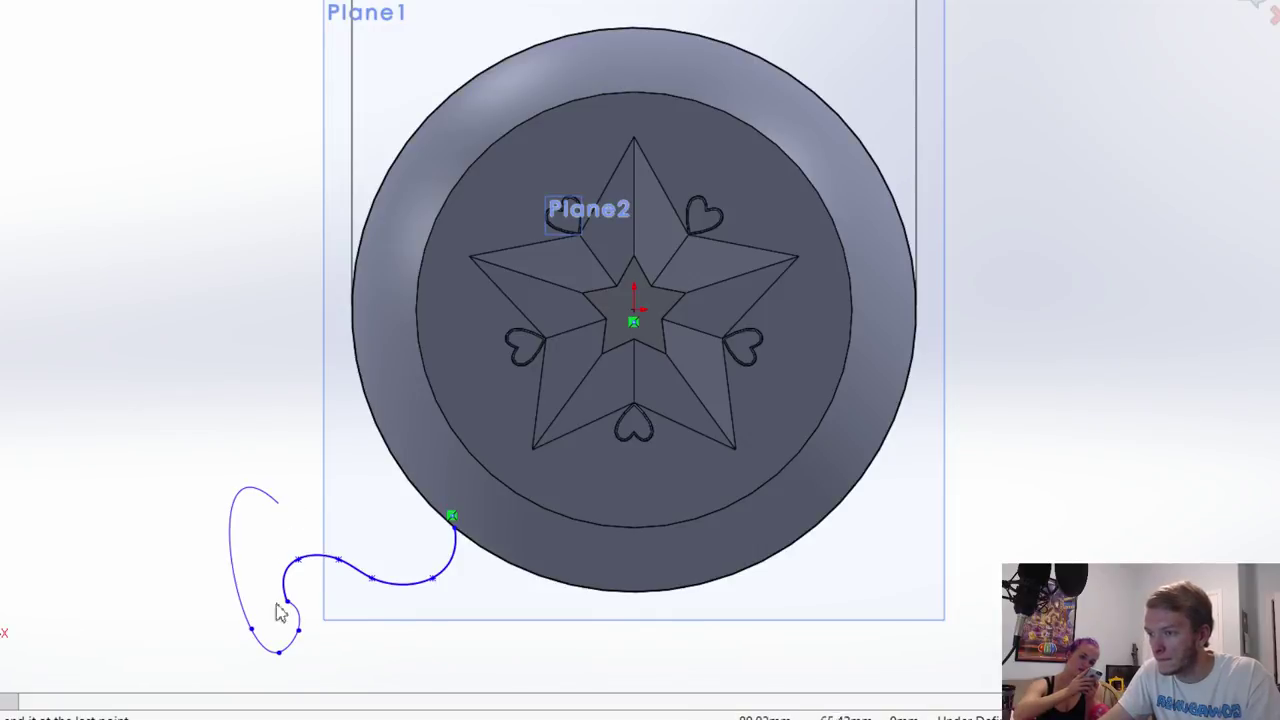
key(Escape)
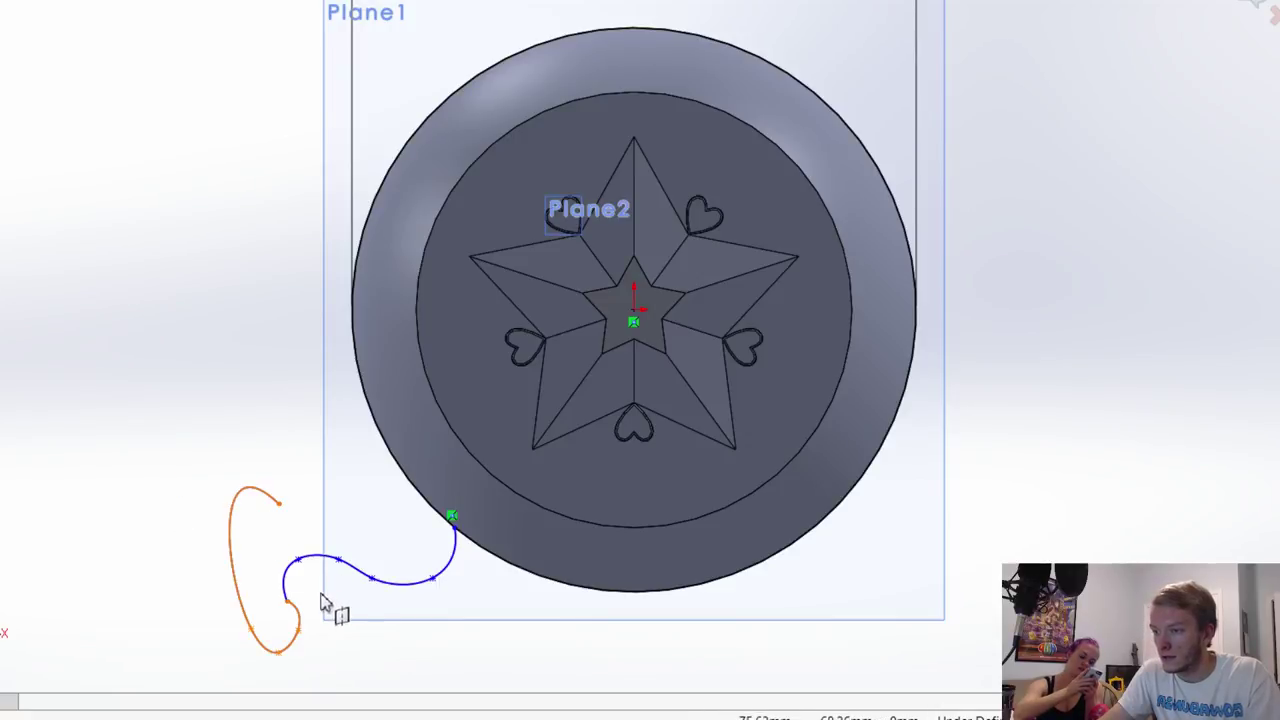
Step: Fix the first spline's points in place outside the circle and try to fix its endpoint on the circle too
scroll(343, 545, up, 3)
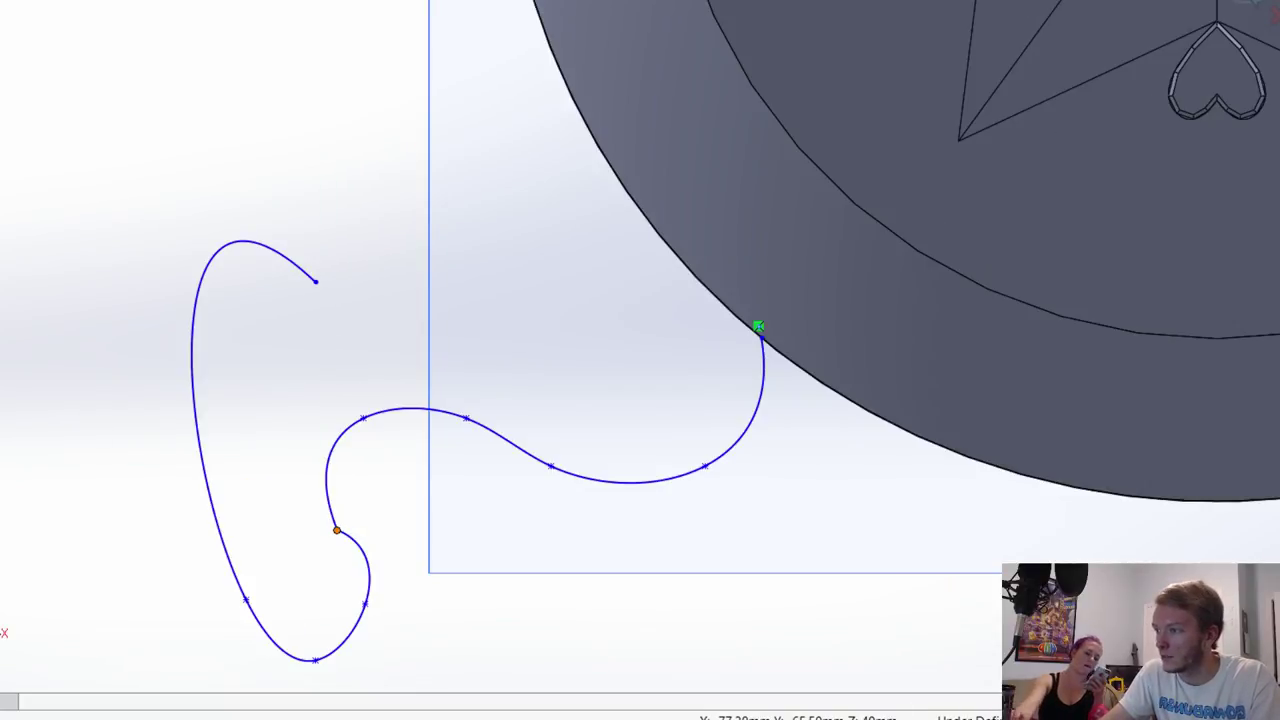
click(364, 419)
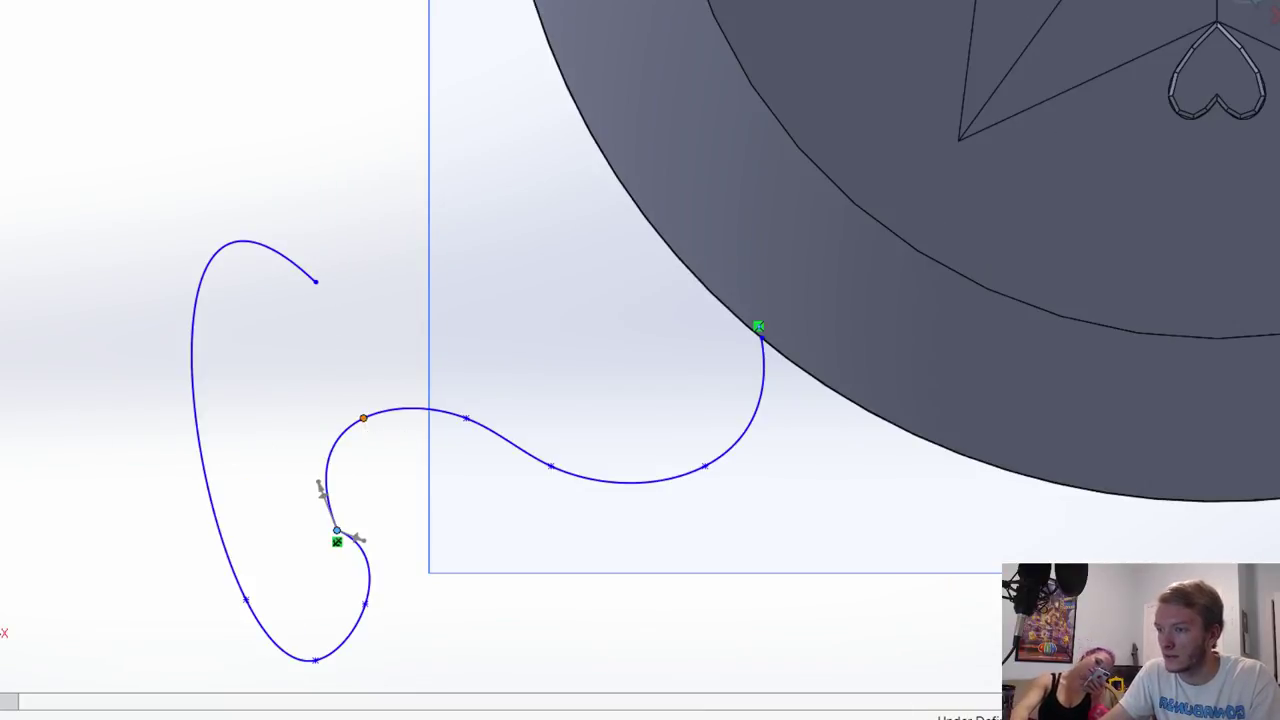
click(466, 418)
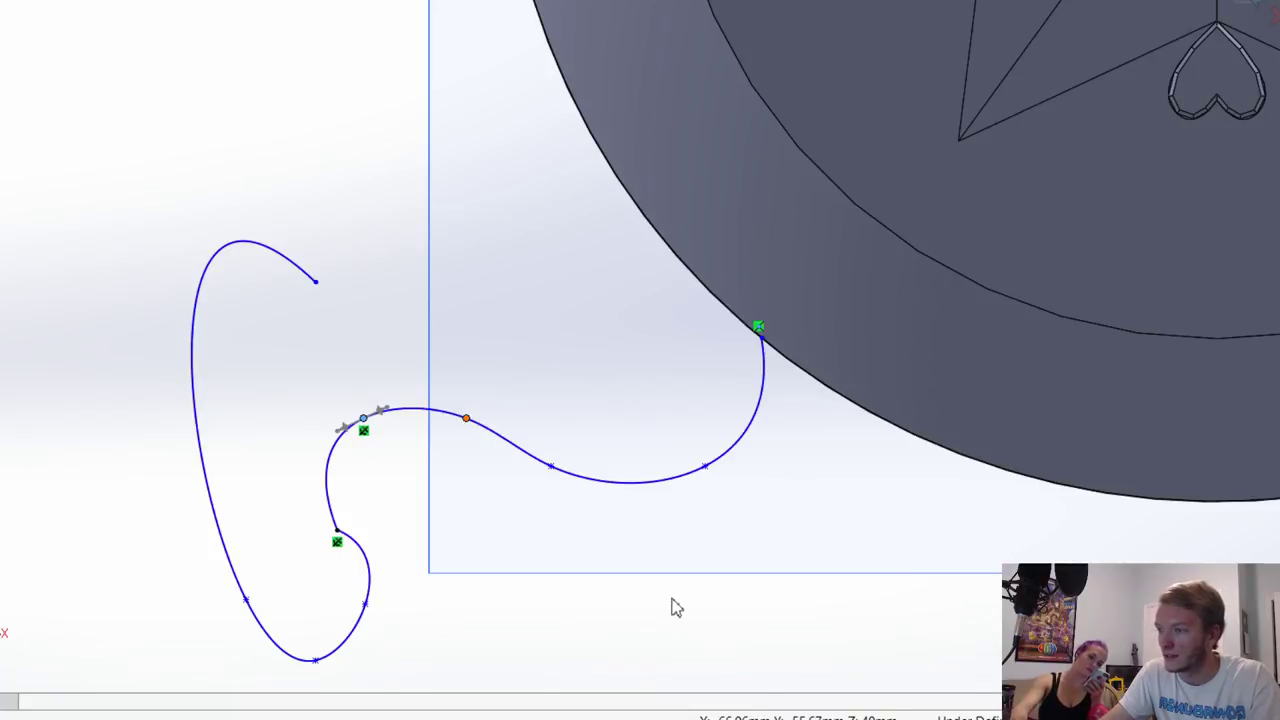
click(551, 466)
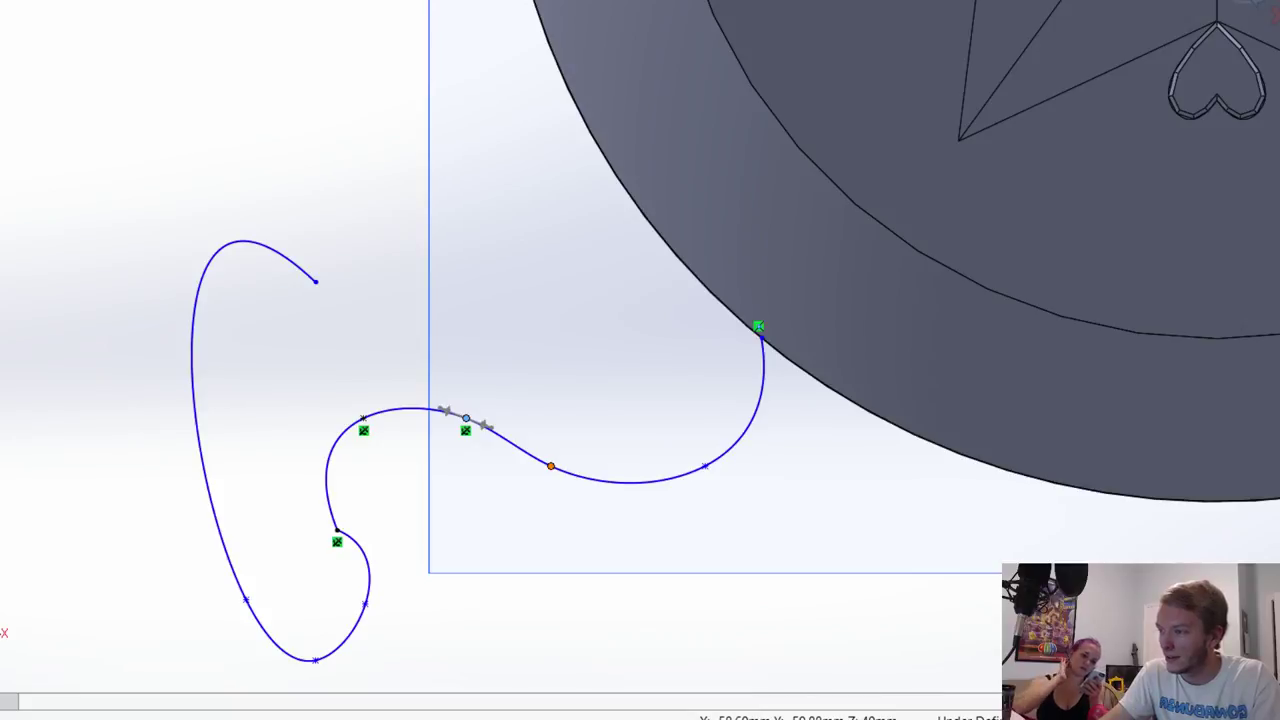
click(706, 467)
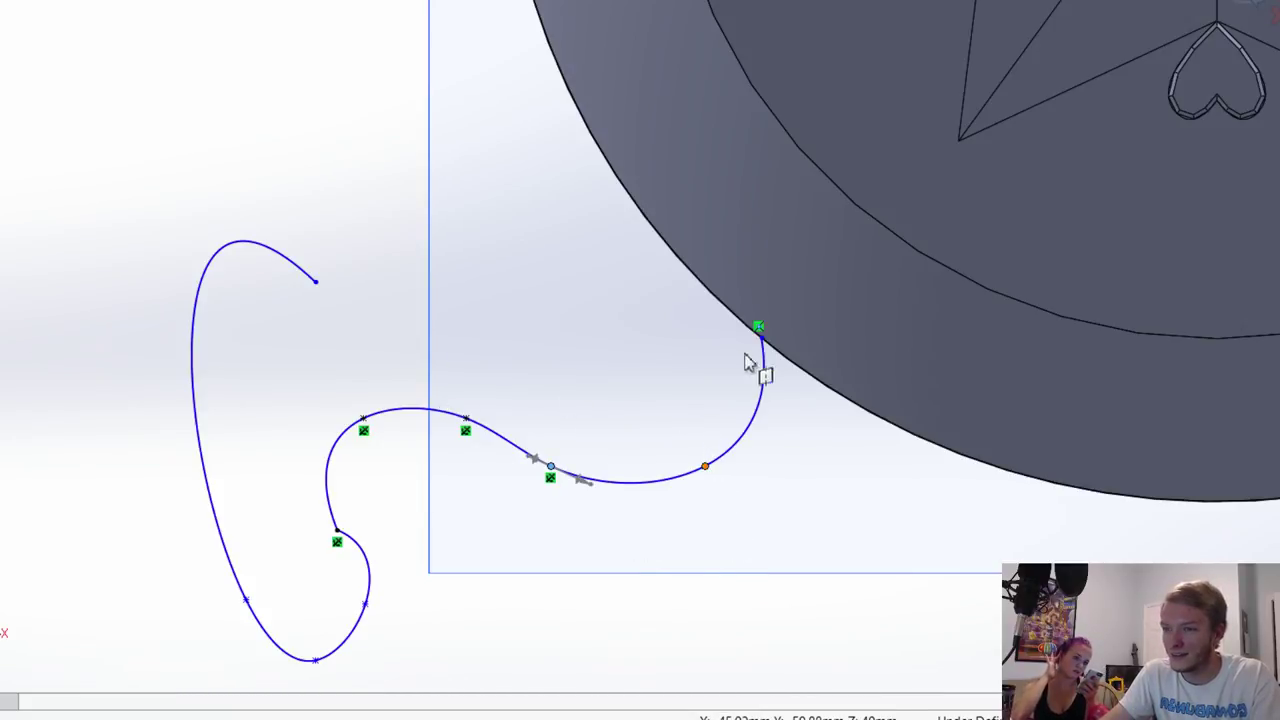
click(762, 338)
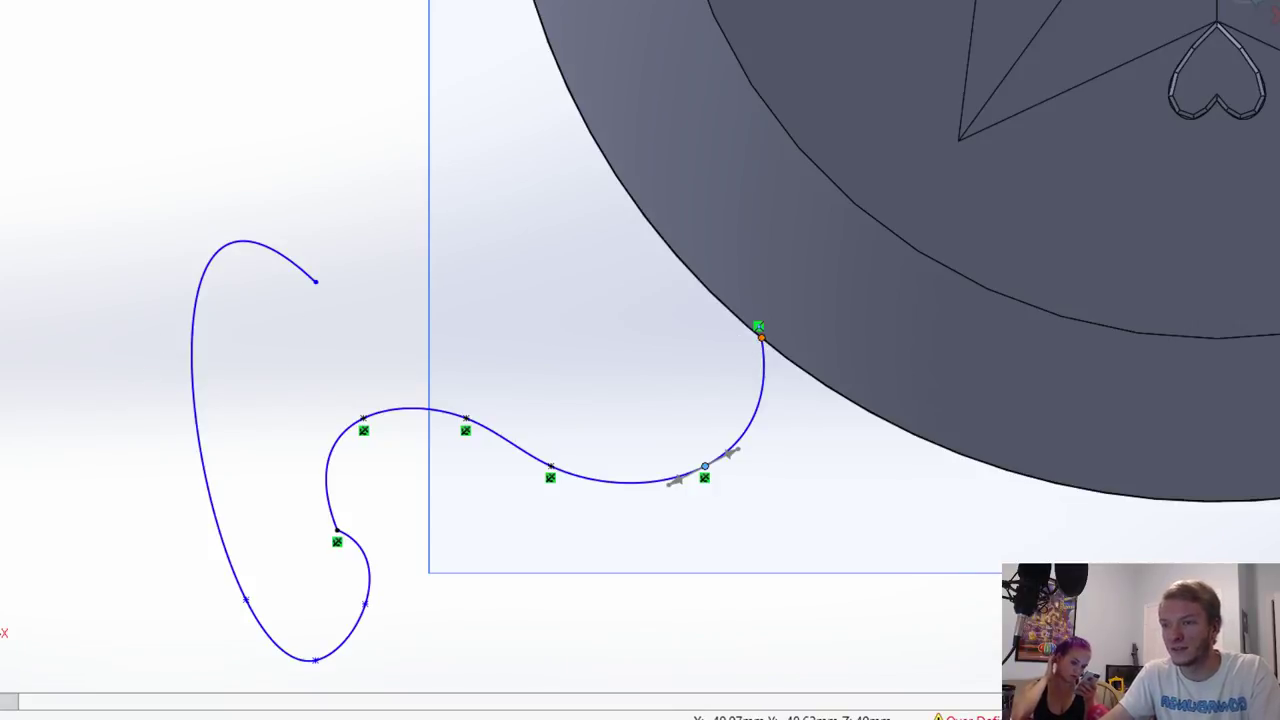
click(766, 378)
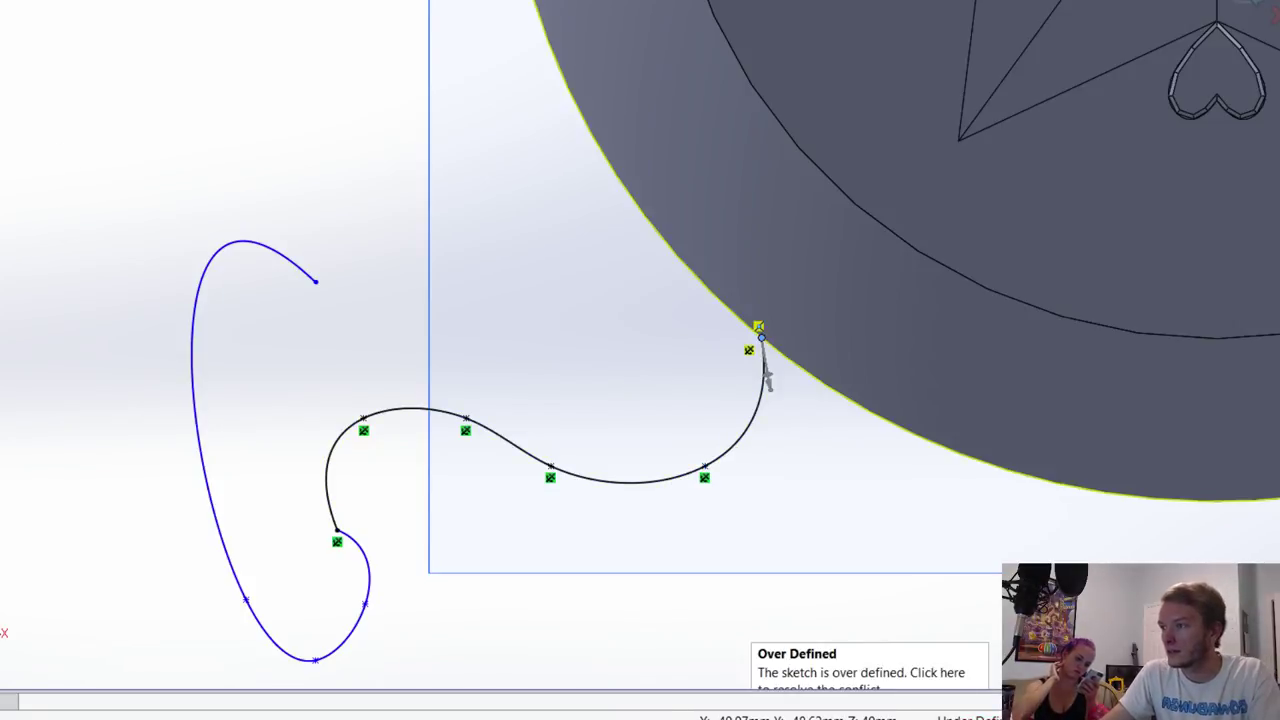
Step: Make the two splines tangent at their shared endpoint
click(359, 549)
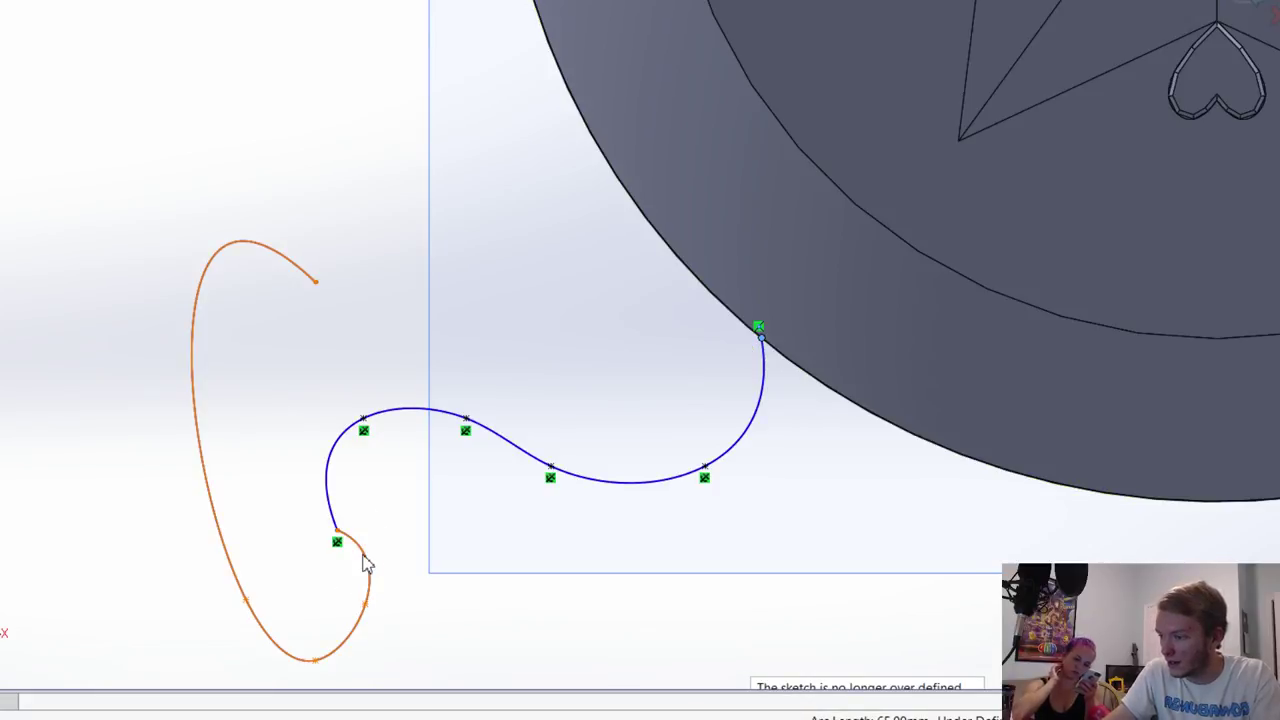
click(334, 505)
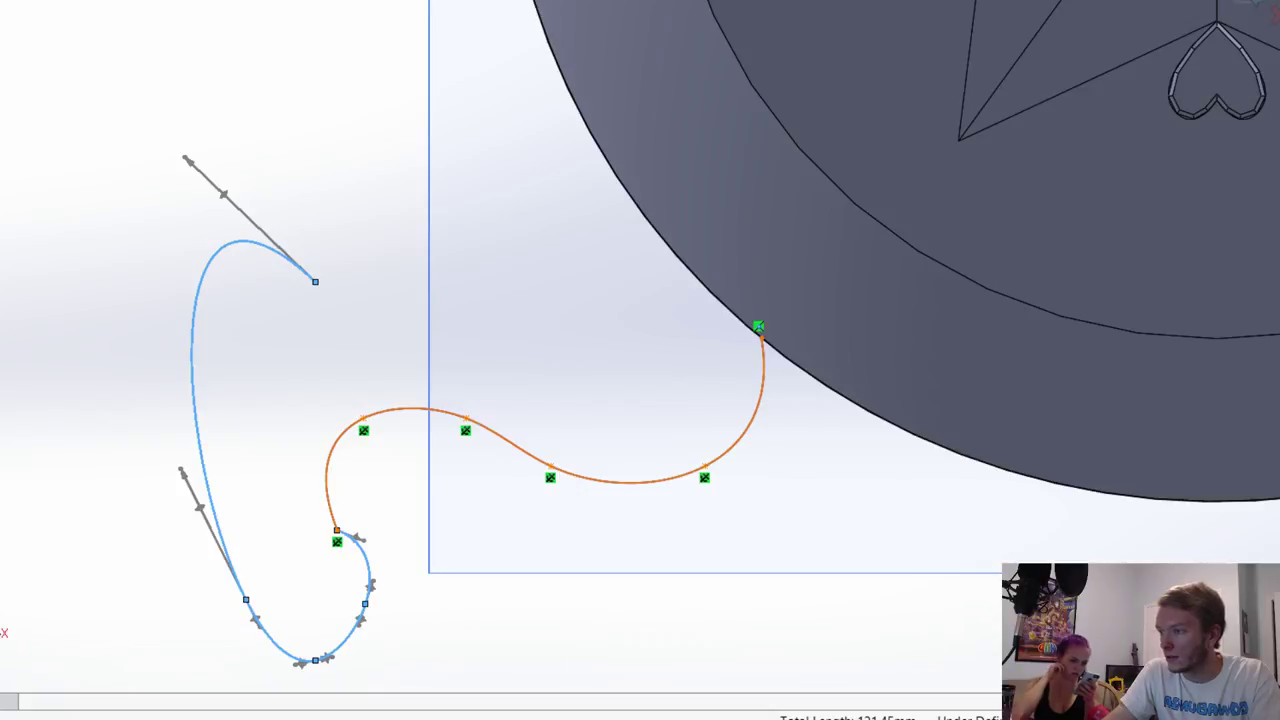
click(386, 558)
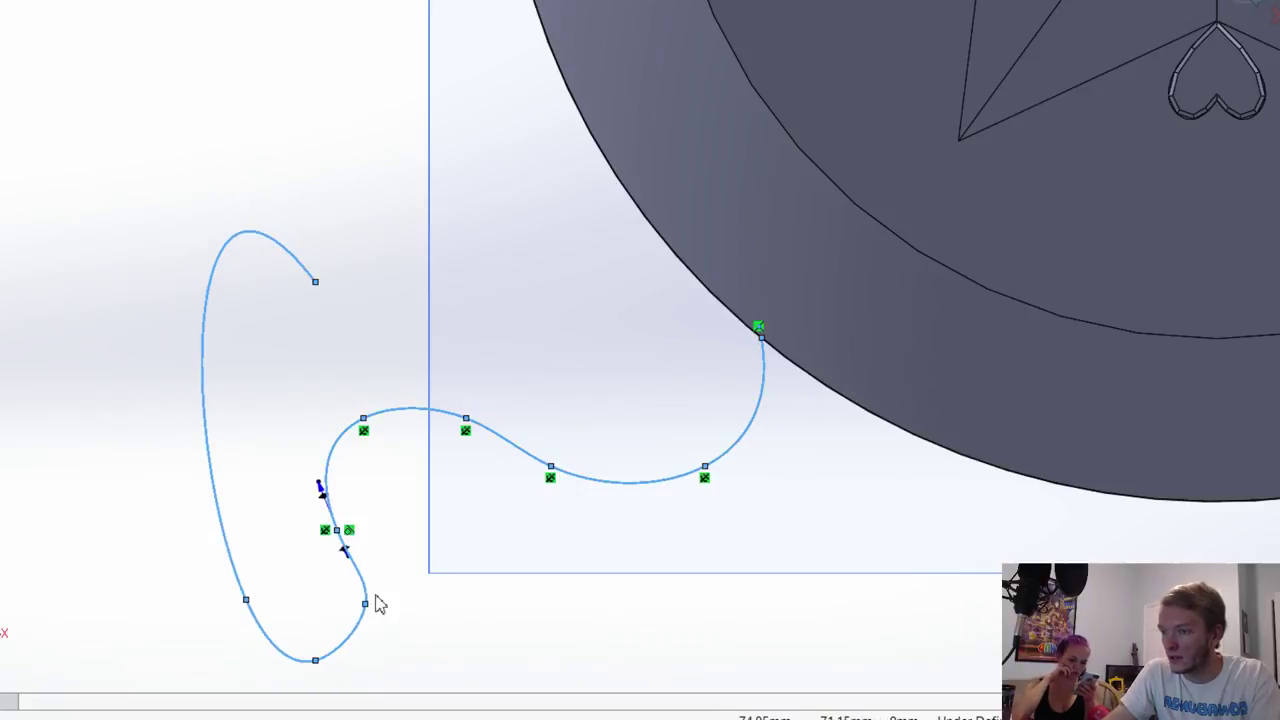
Step: Try to reshape the second spline by moving its lower loop points and its free end
click(318, 672)
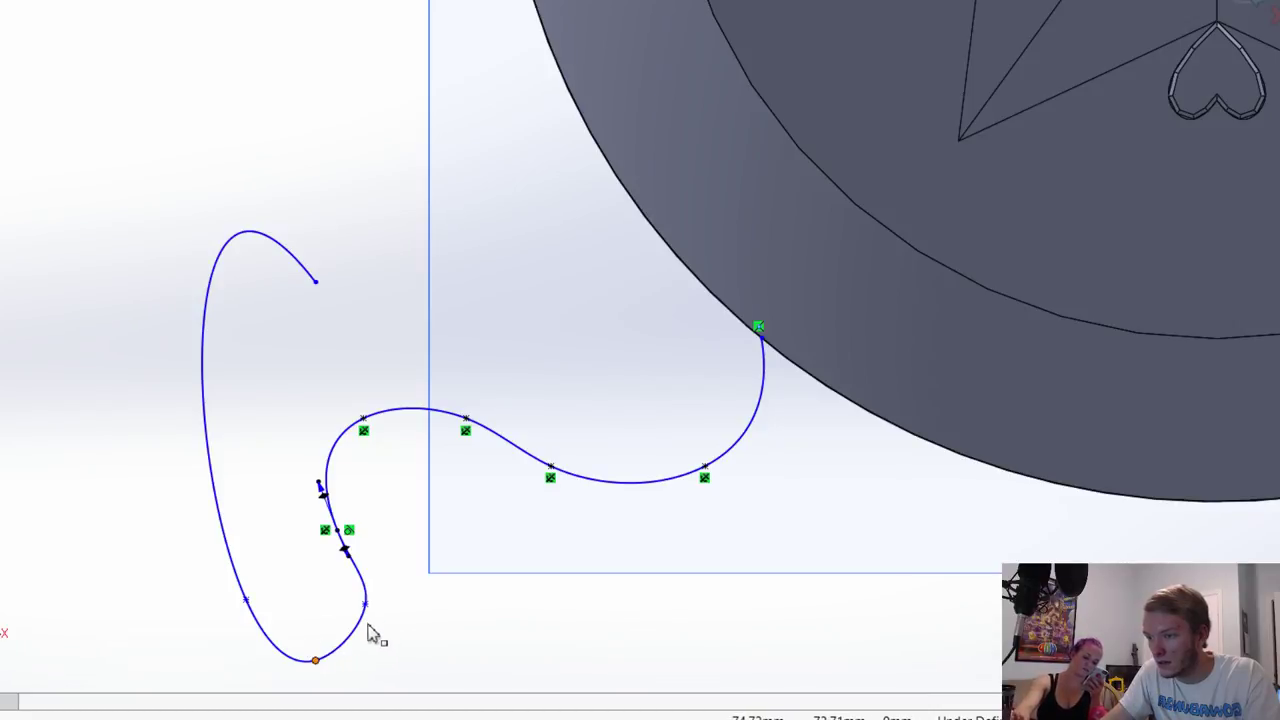
drag(366, 625, 366, 622)
drag(246, 599, 260, 525)
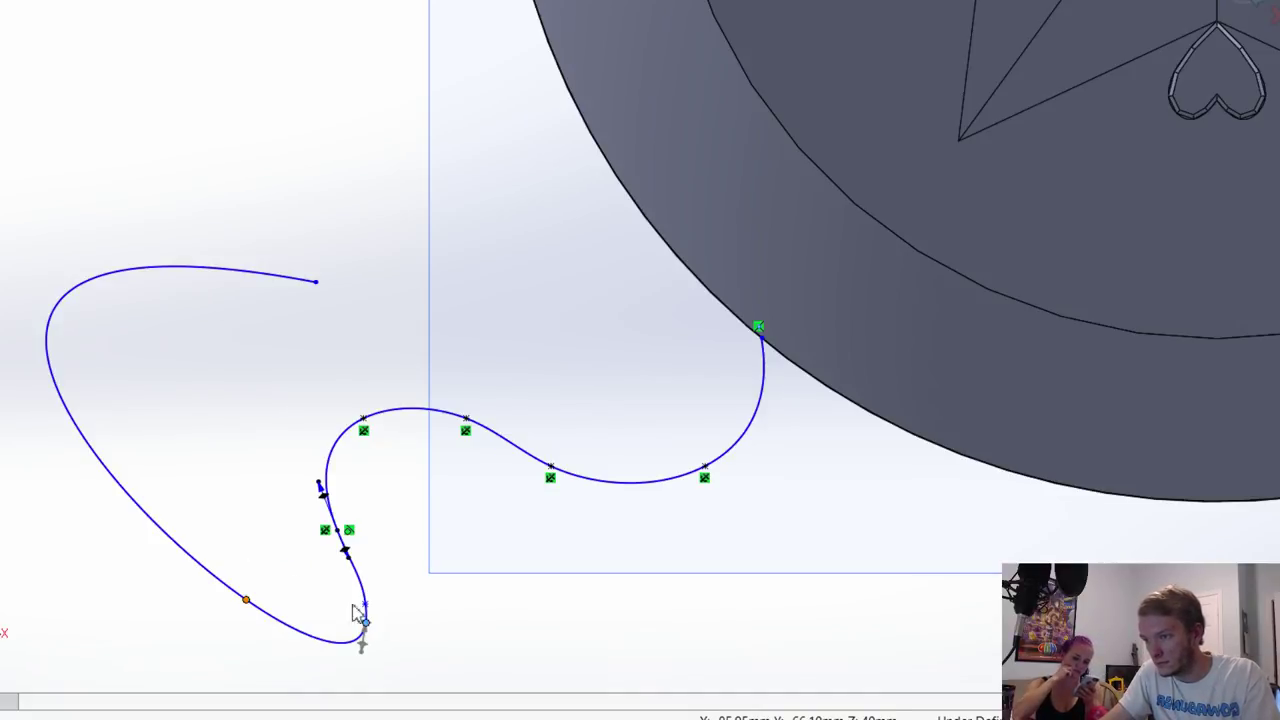
key(ctrl+z)
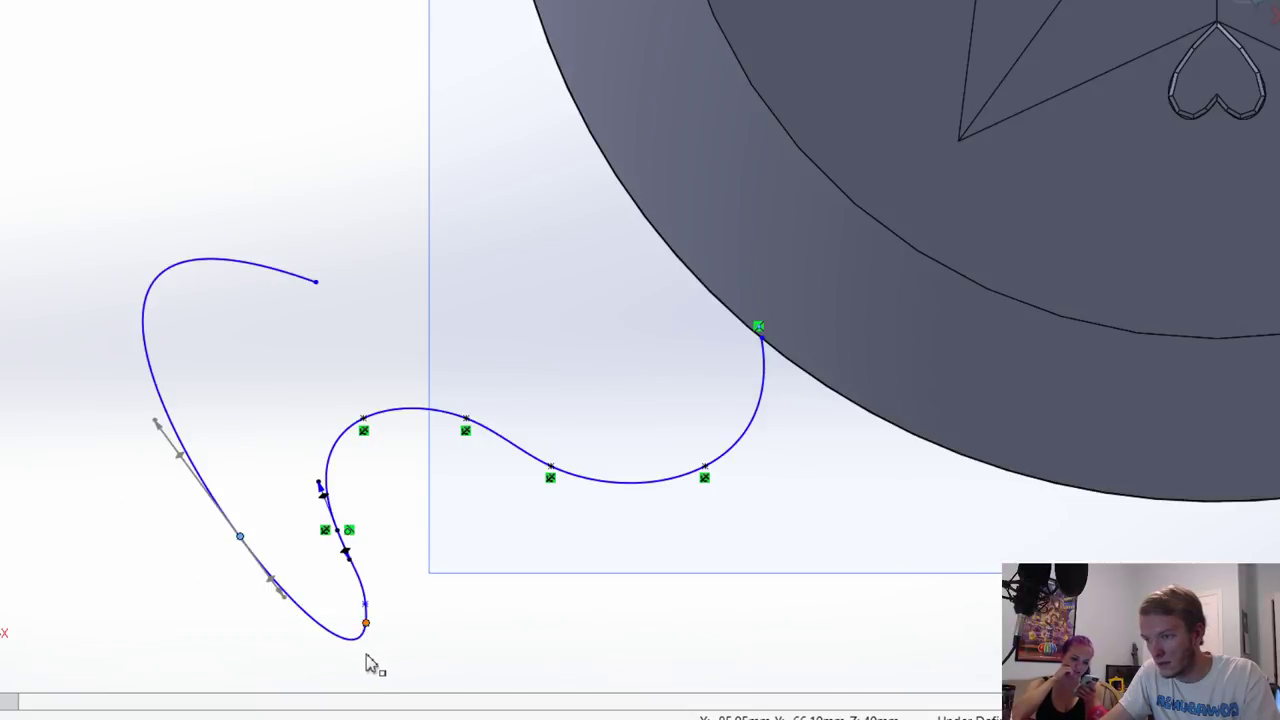
key(ctrl+z)
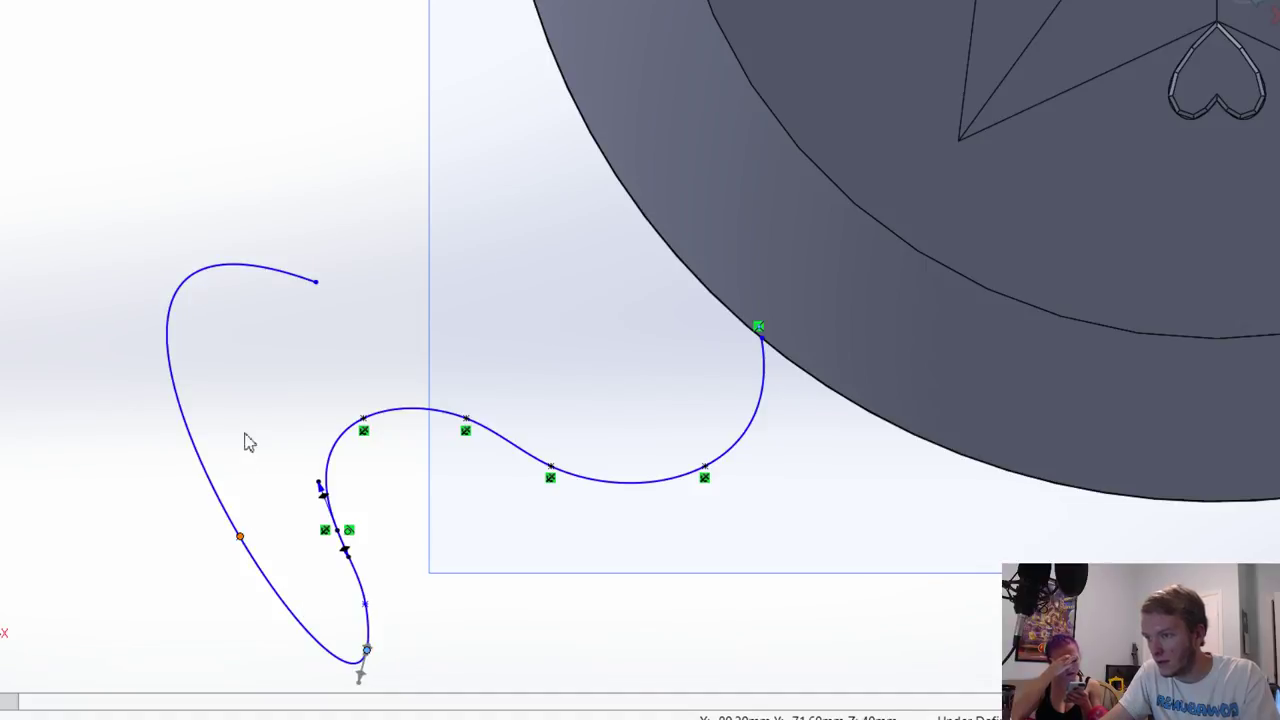
drag(316, 282, 177, 415)
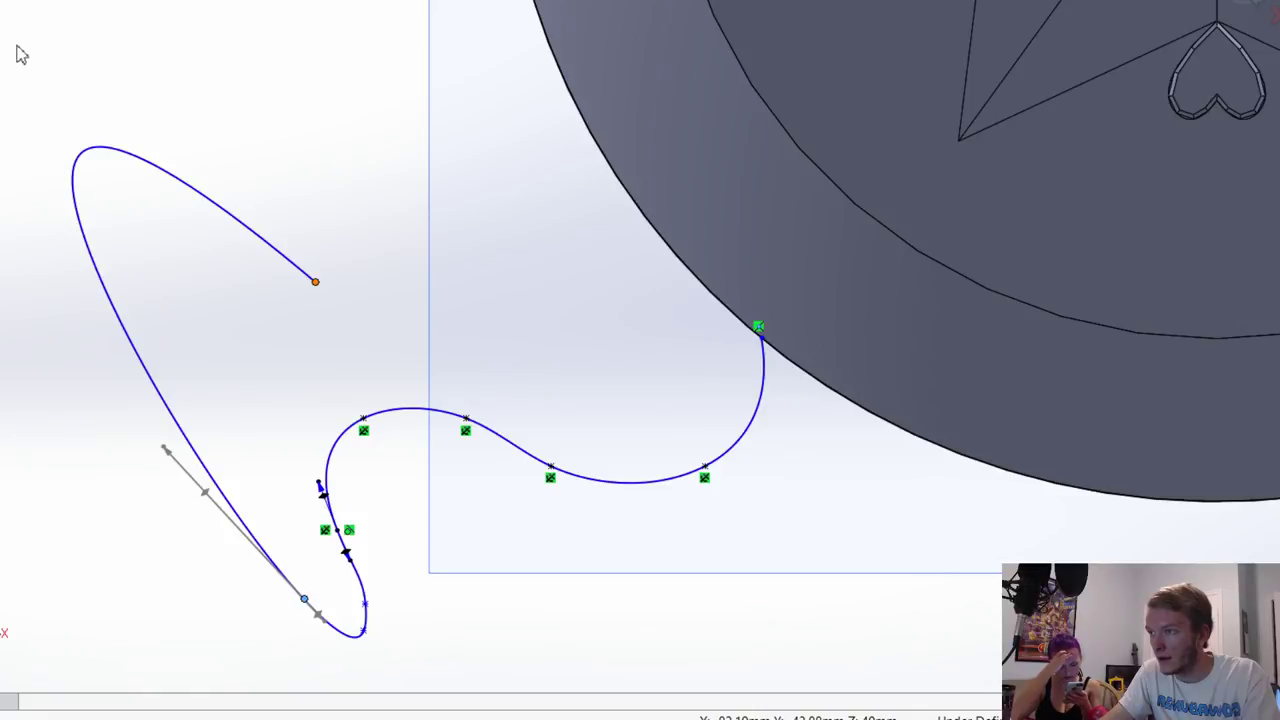
key(ctrl+z)
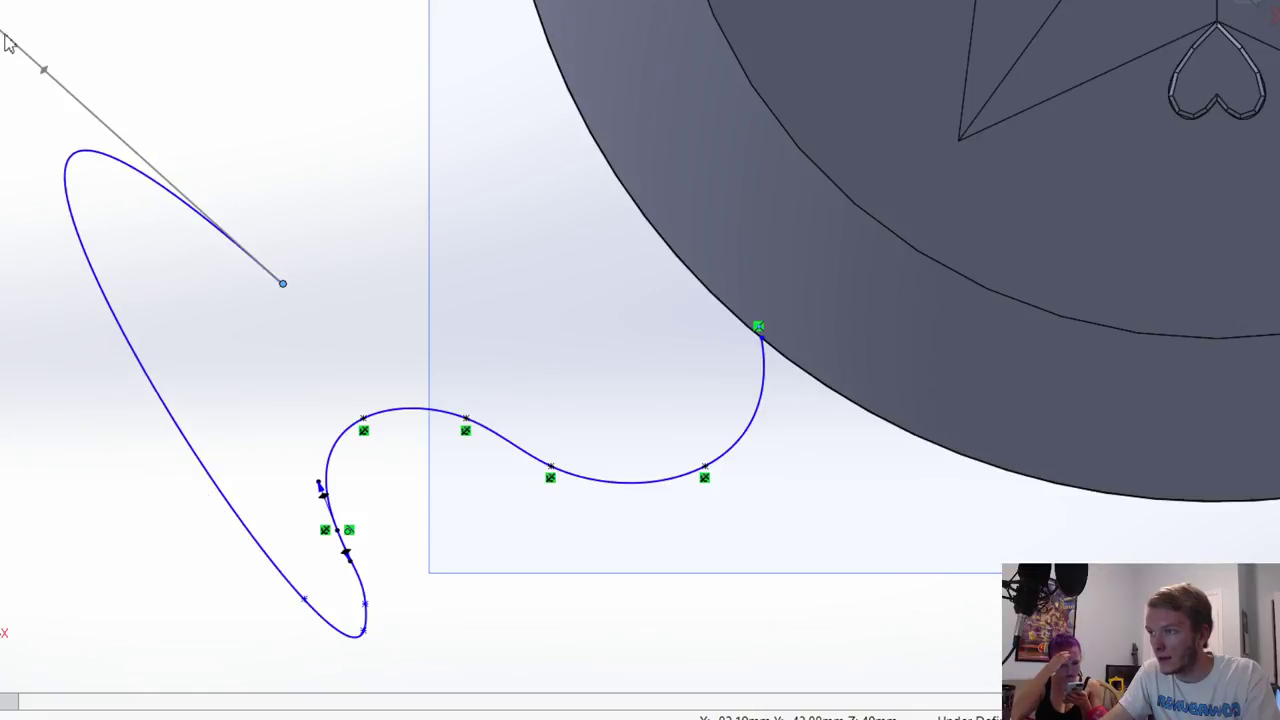
click(82, 160)
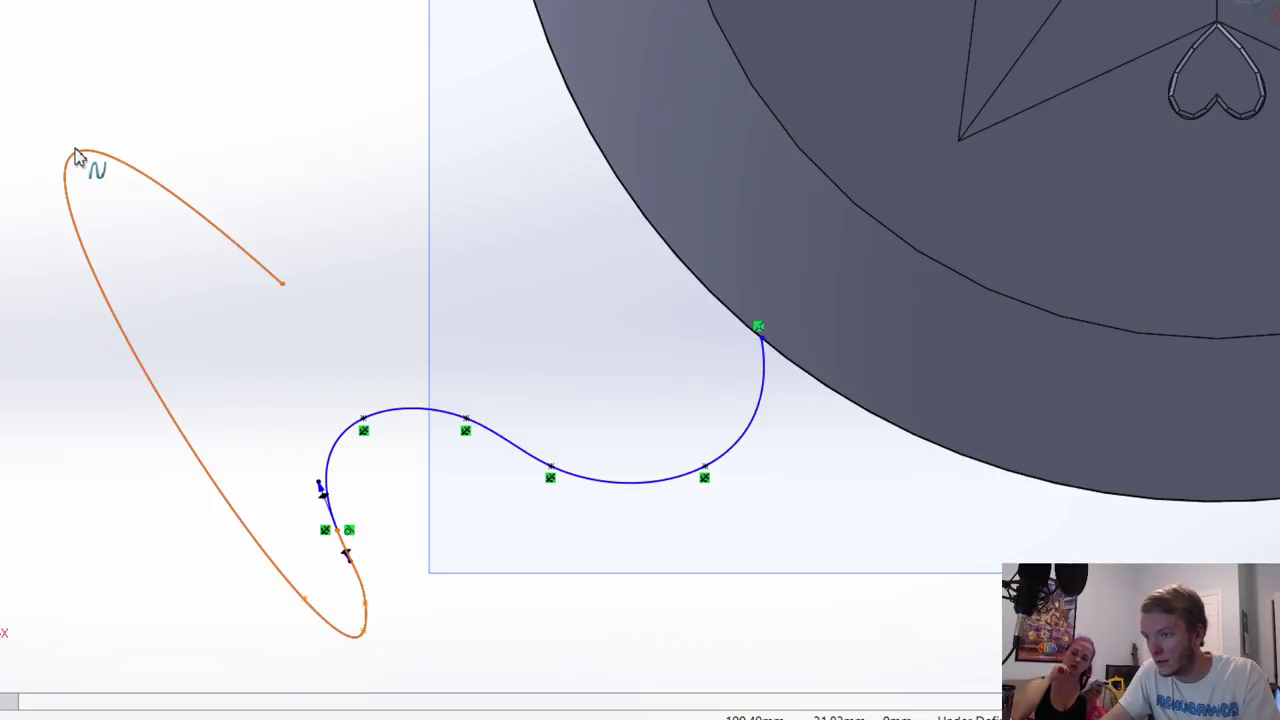
Step: Fix the second spline's lower loop points and its free end in place
click(366, 598)
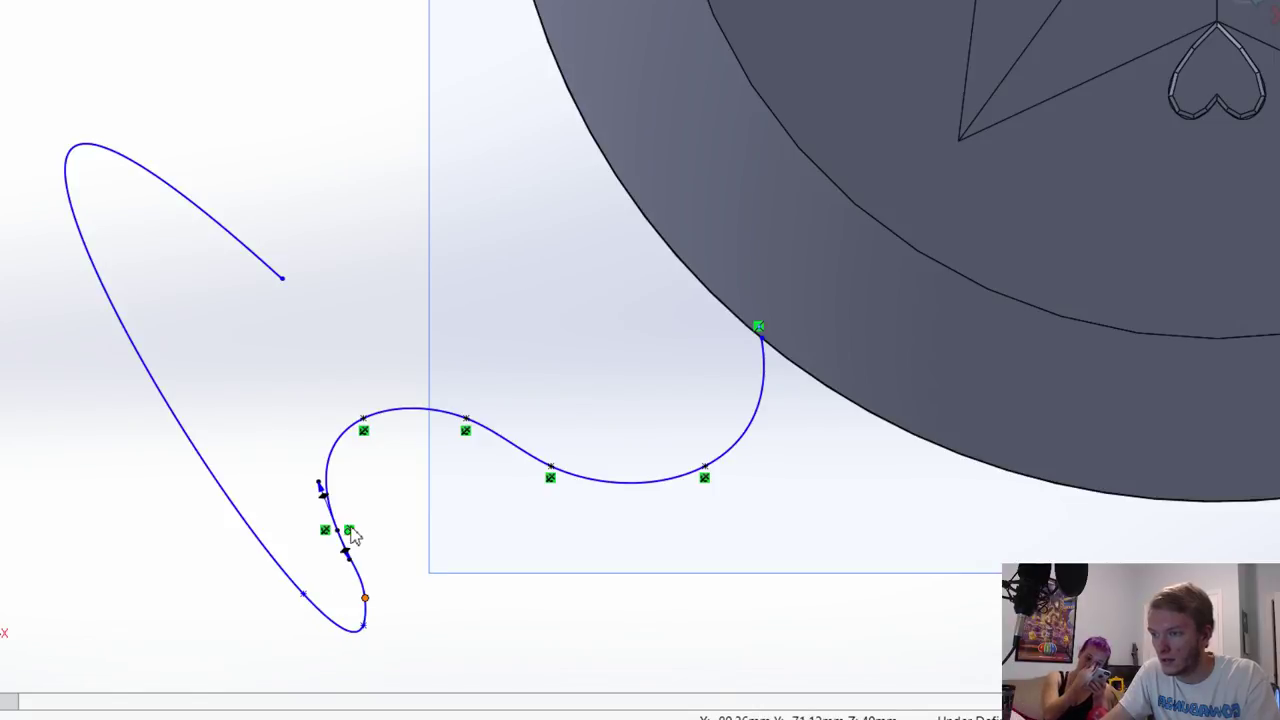
click(282, 281)
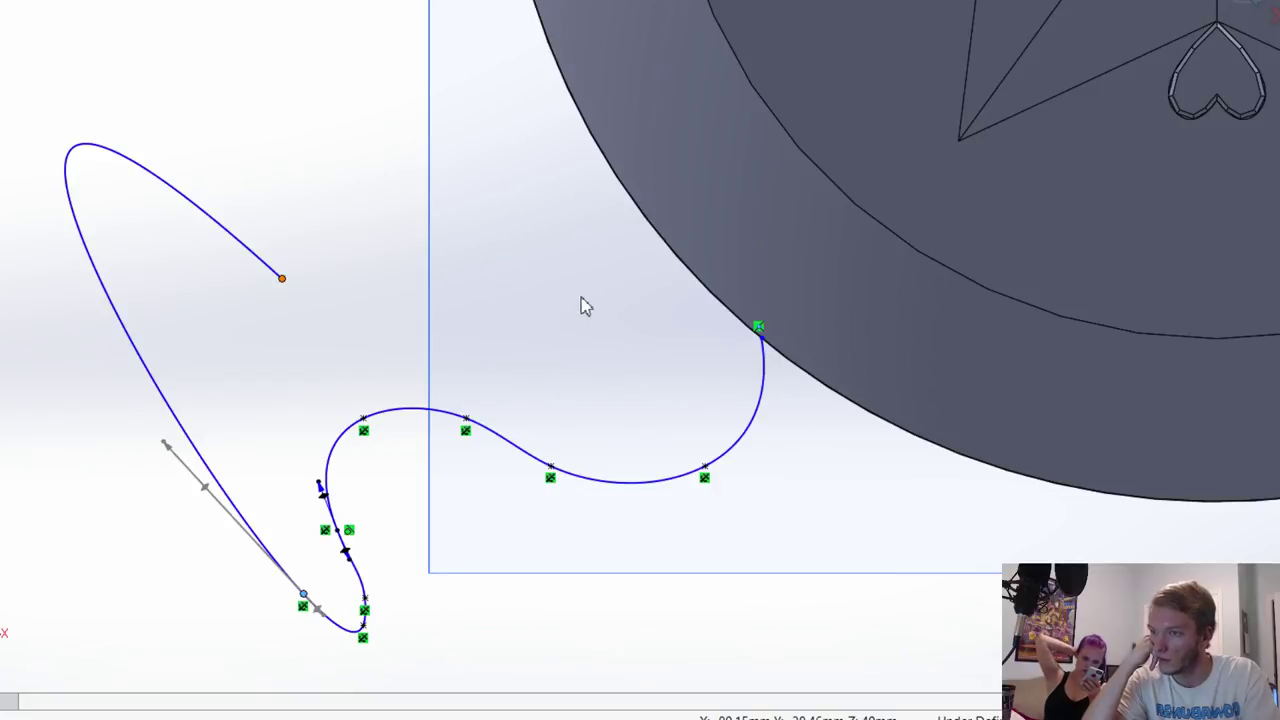
key(ctrl+z)
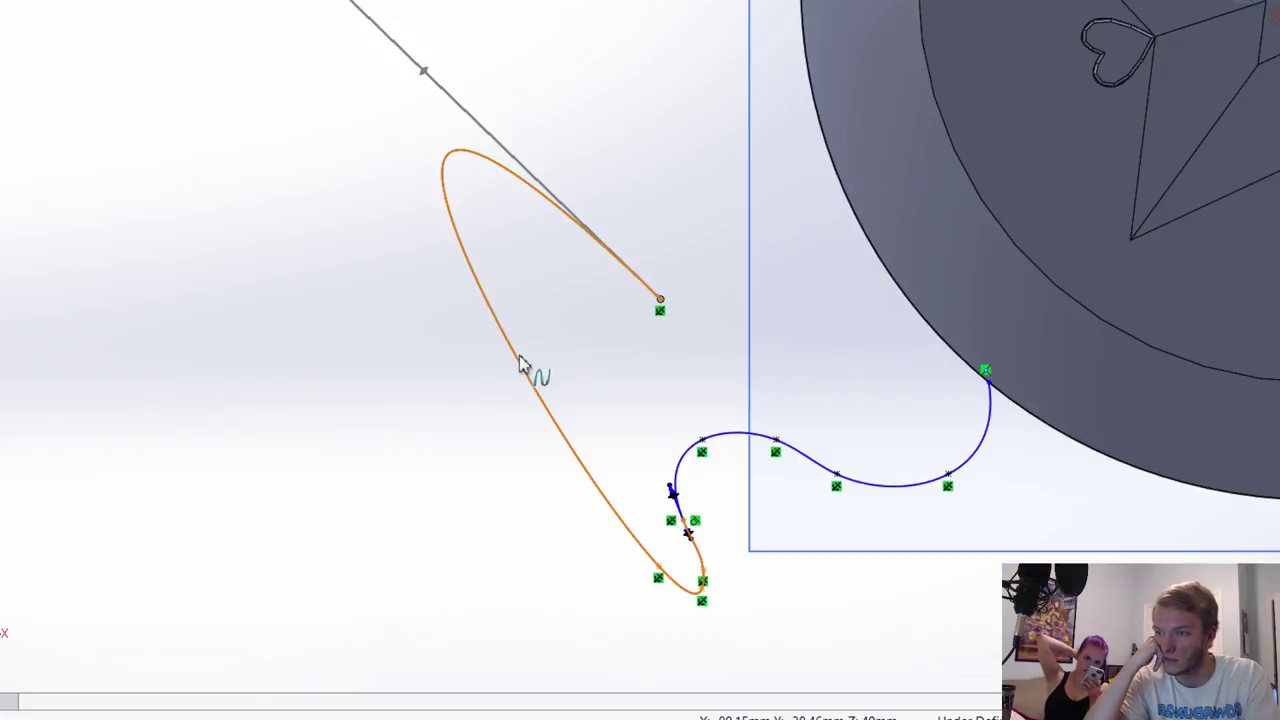
Step: Delete the second spline and redraw it with more points from the first one's free end, looping below and rising to directly above its start
click(612, 489)
key(Delete)
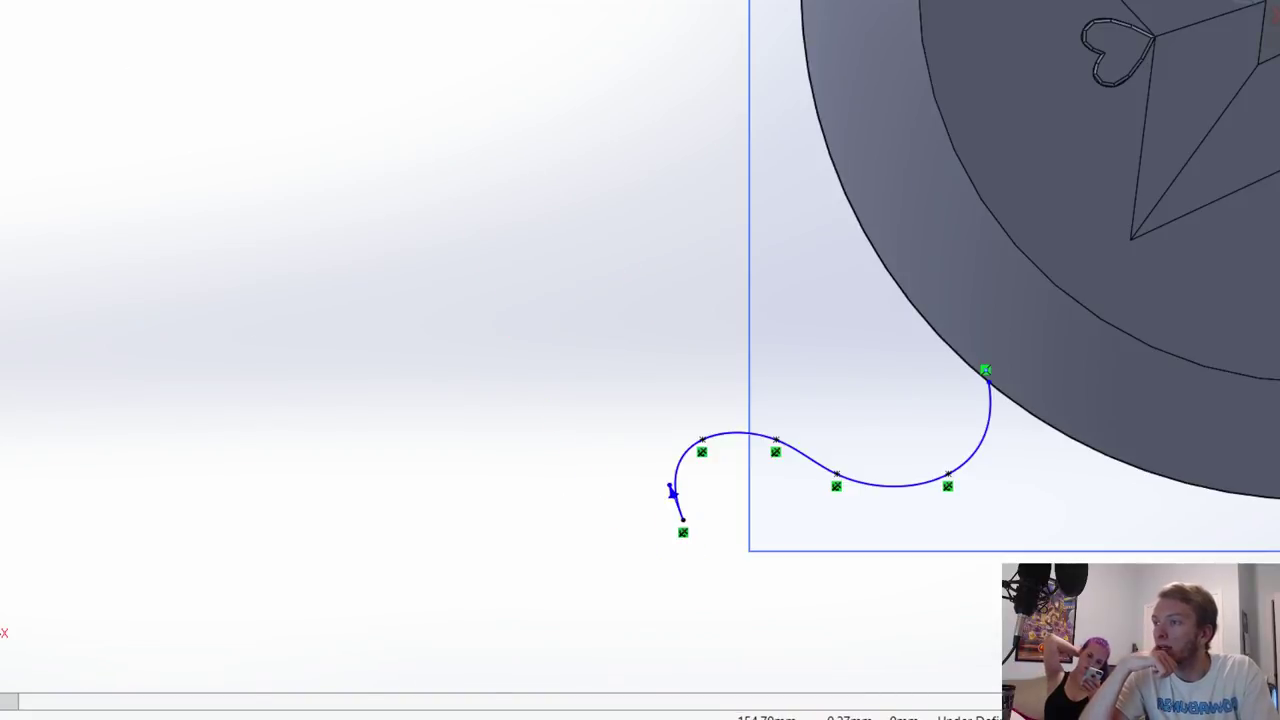
click(683, 520)
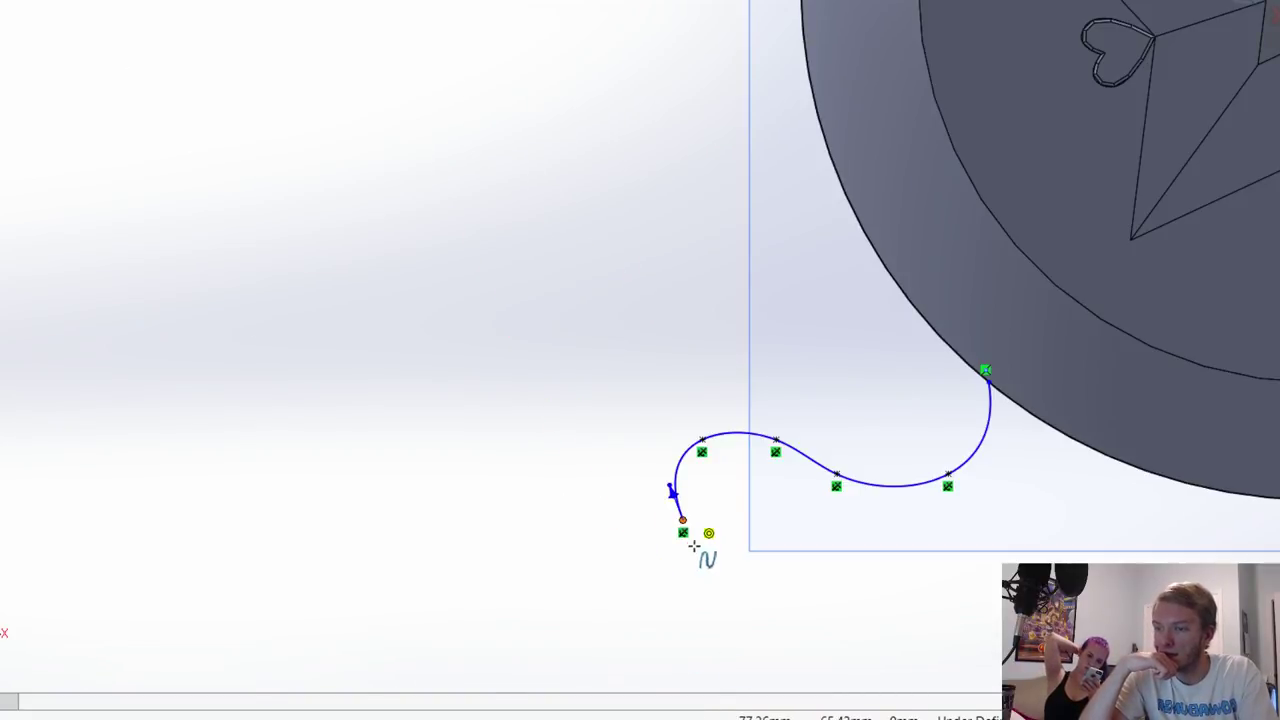
click(704, 572)
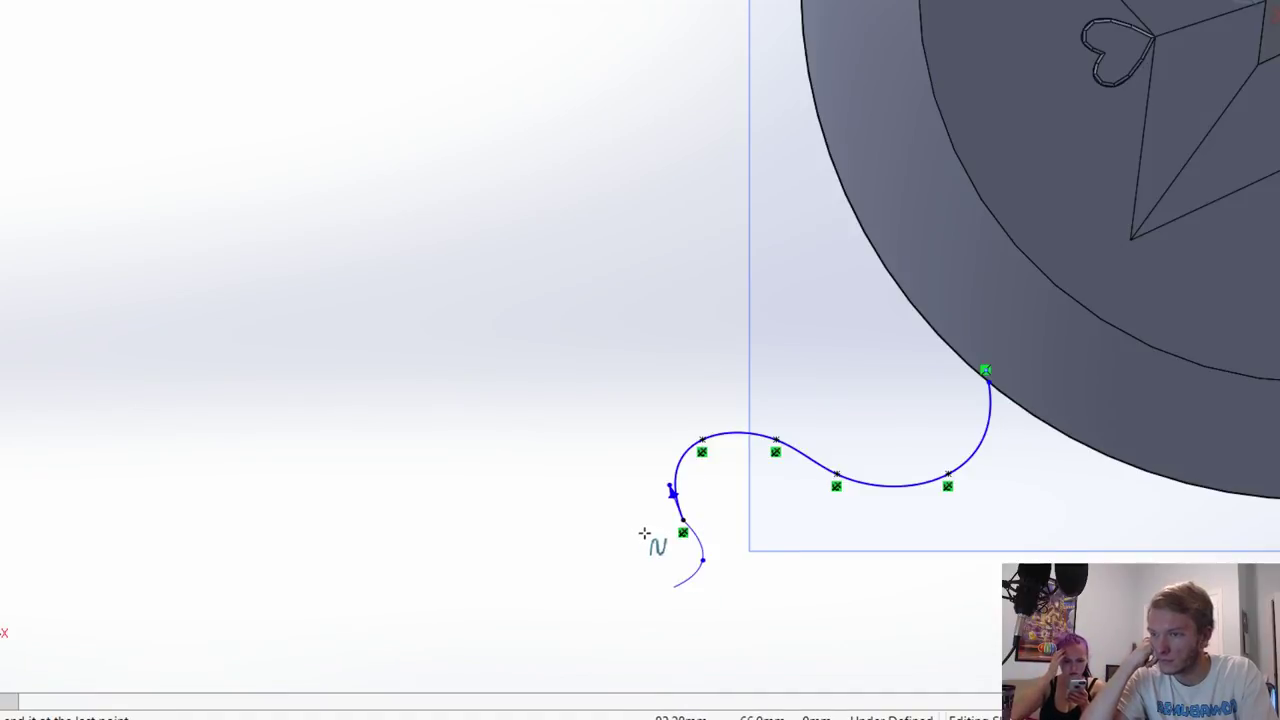
click(675, 587)
click(655, 582)
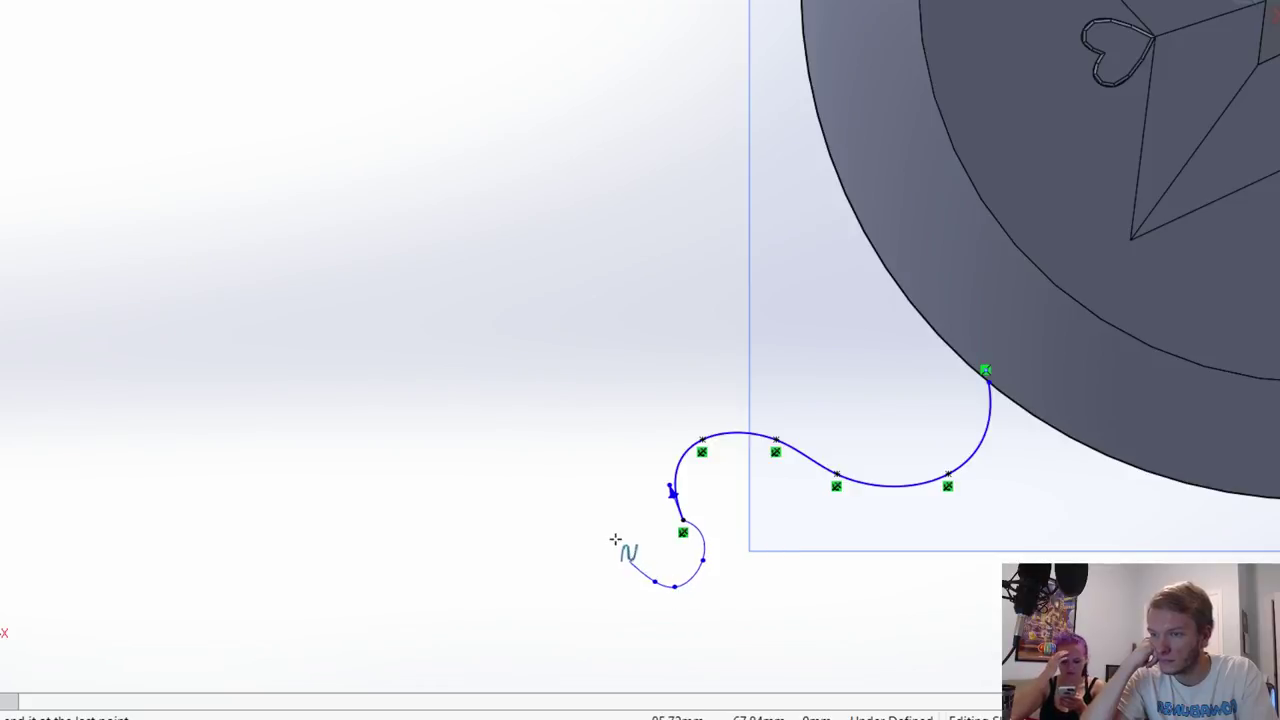
click(630, 562)
click(613, 530)
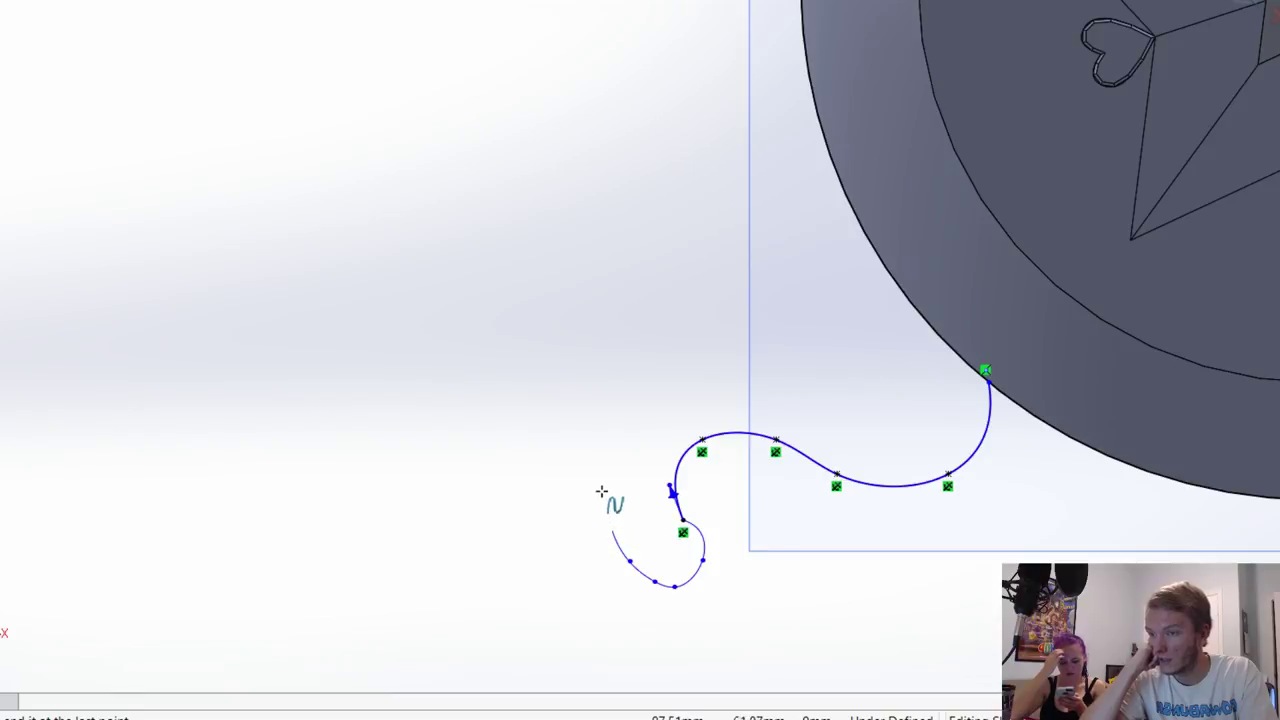
click(601, 489)
click(607, 429)
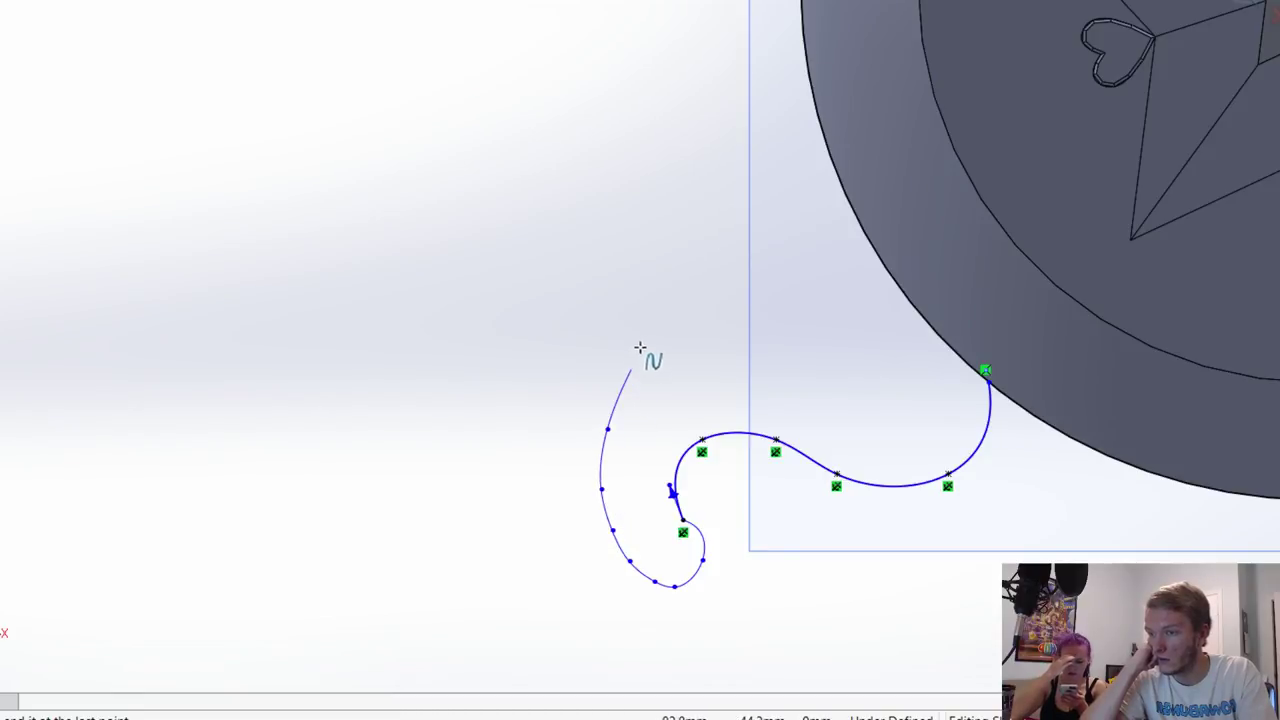
double_click(683, 298)
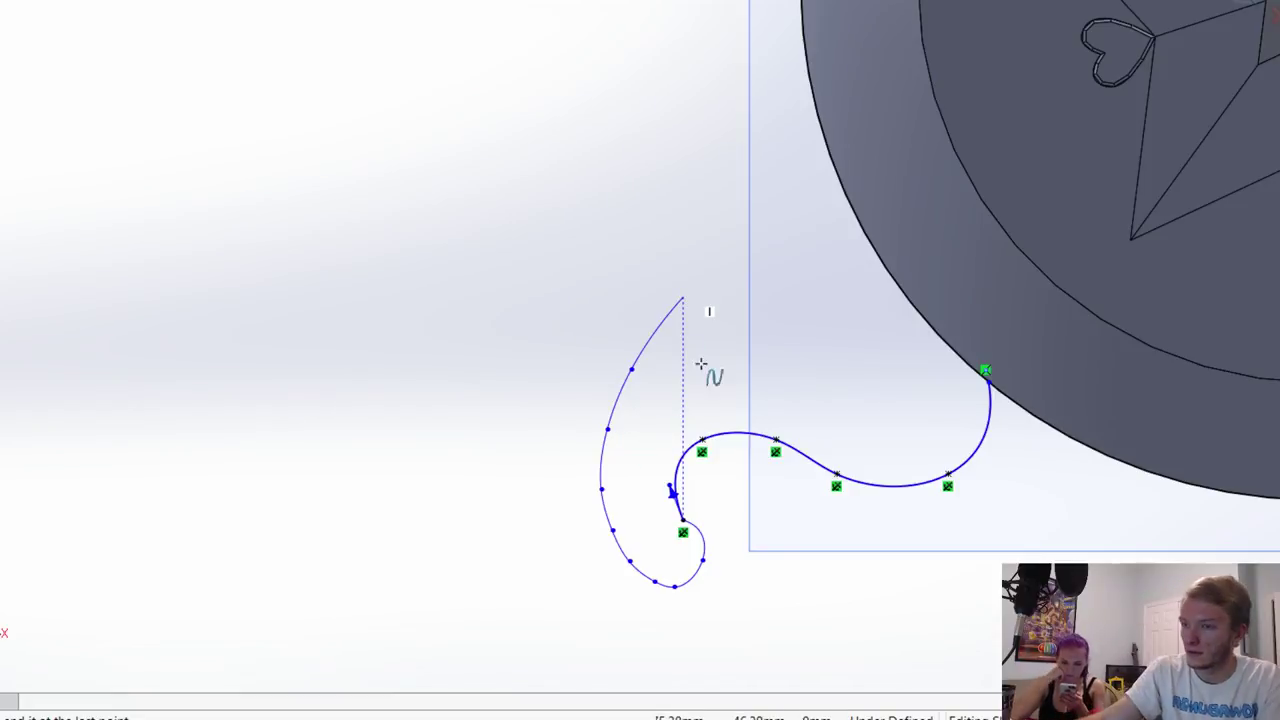
key(Escape)
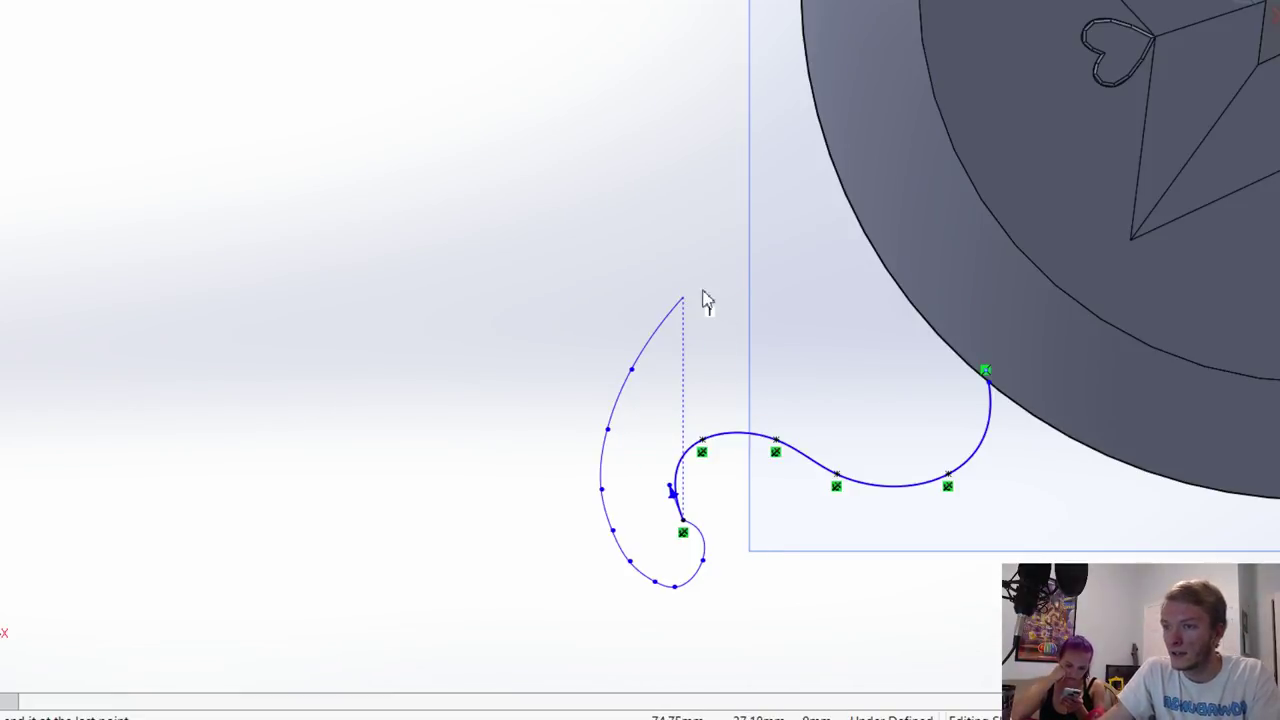
Step: Make the redrawn spline tangent to the first spline at their shared endpoint
click(699, 541)
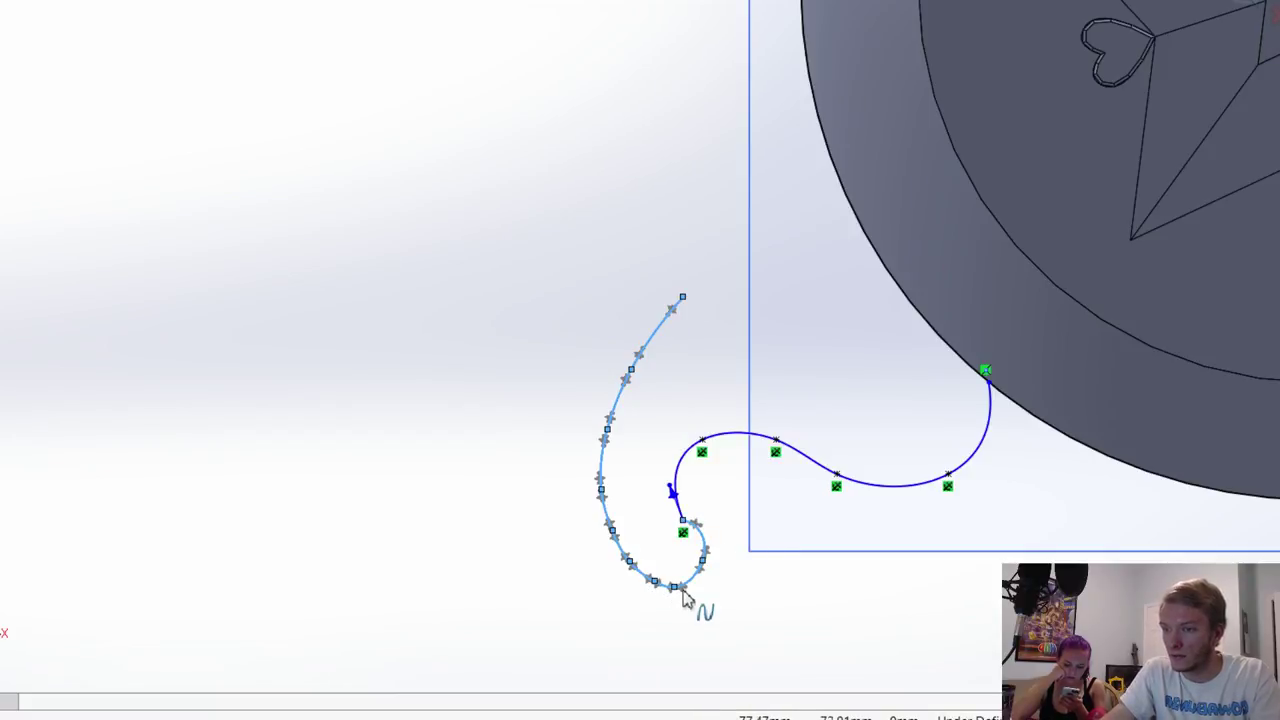
key(Escape)
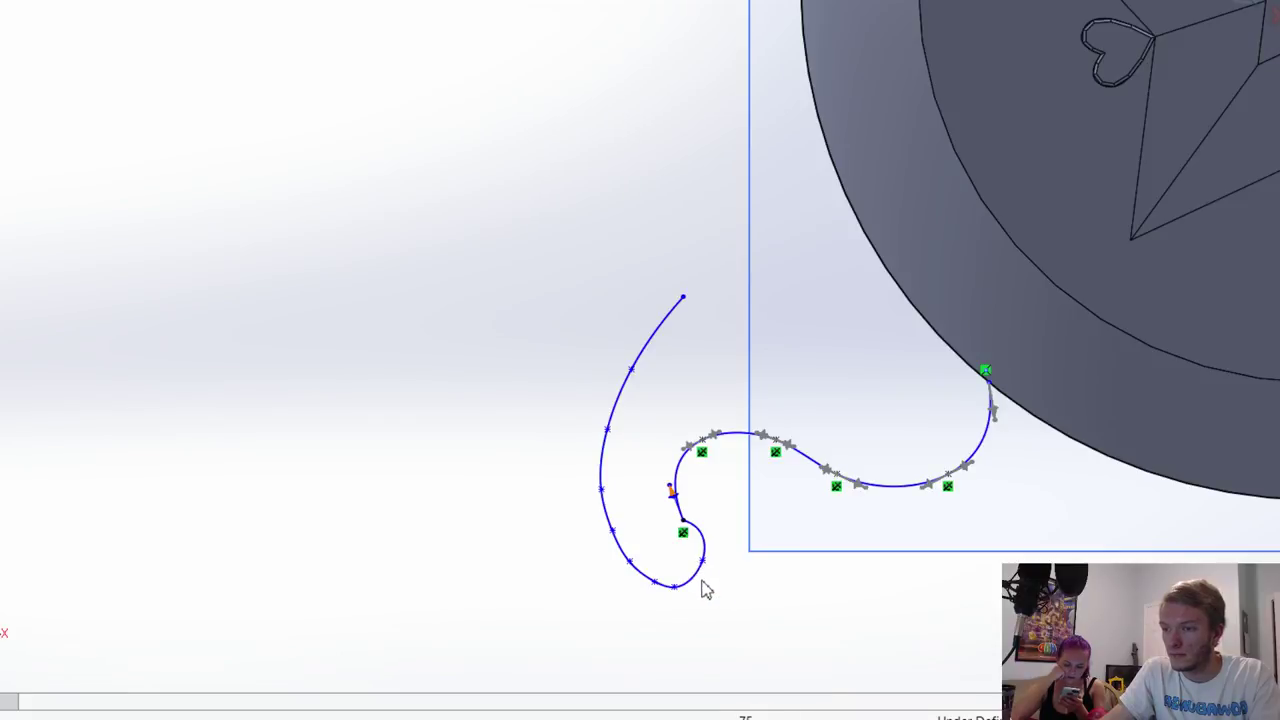
scroll(617, 206, down, 5)
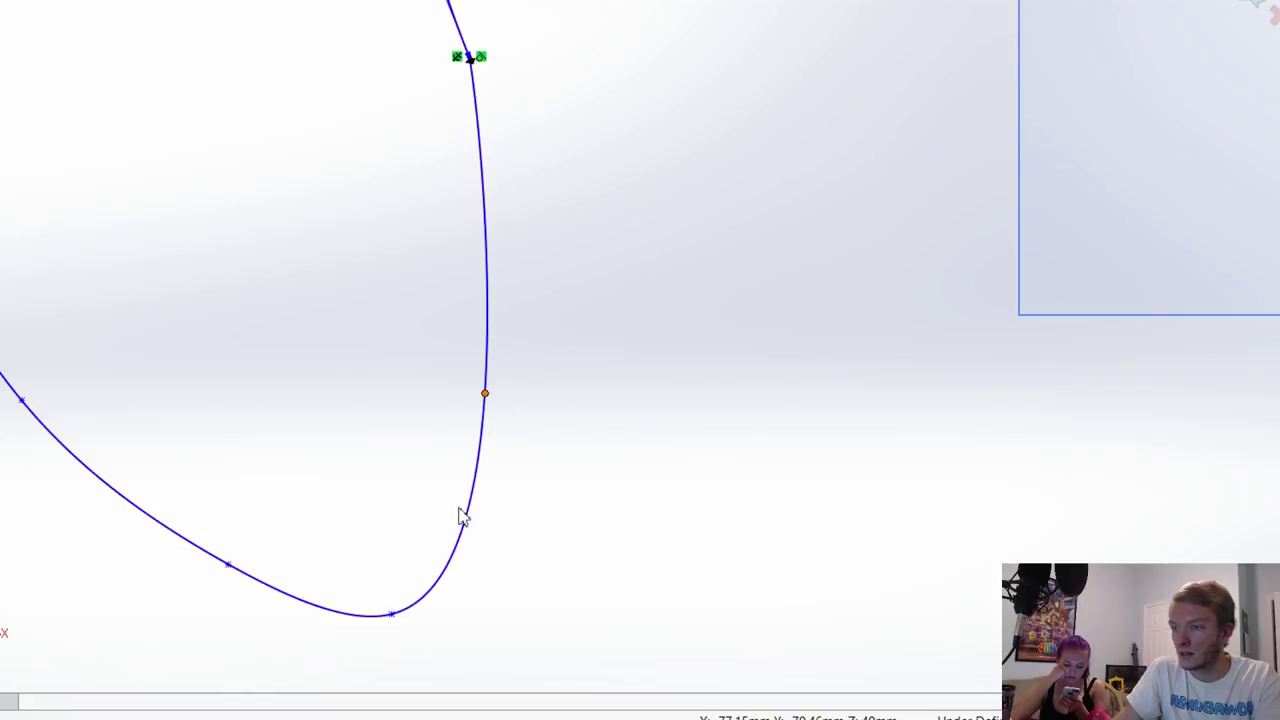
Step: Fix every point of the redrawn spline in place, from its lower loop up to its free end
scroll(489, 496, up, 3)
click(543, 362)
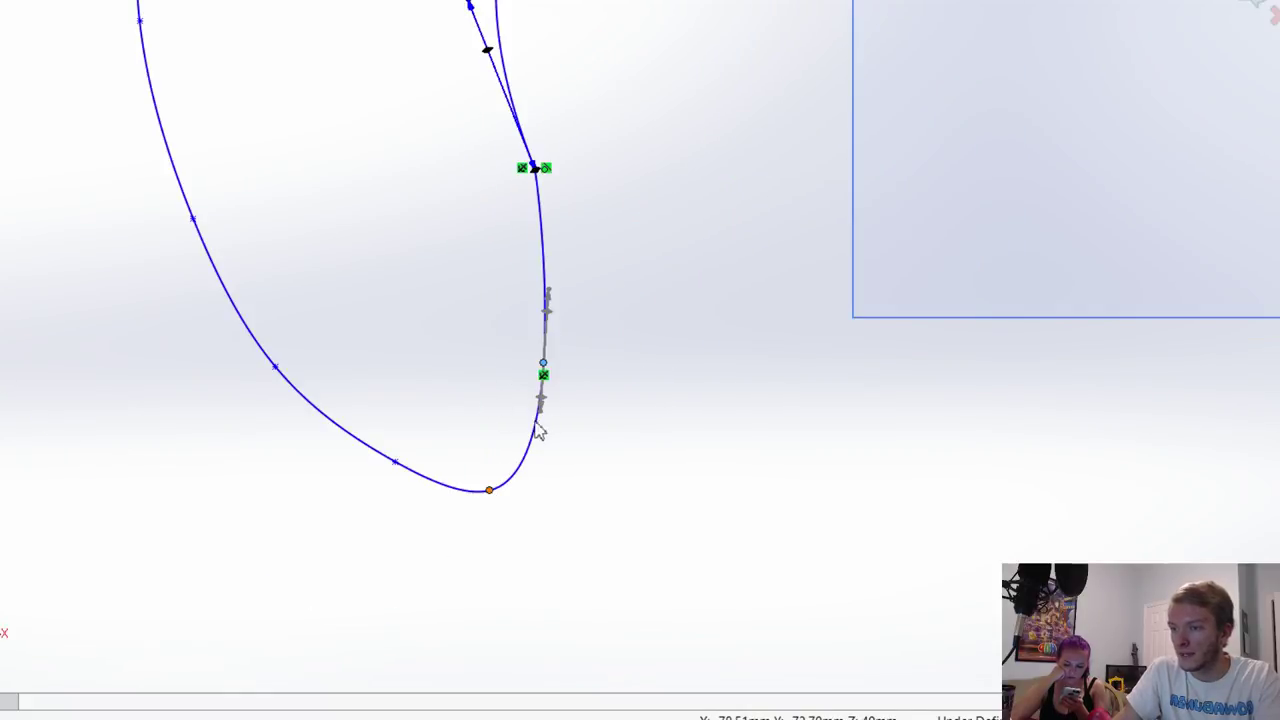
click(412, 474)
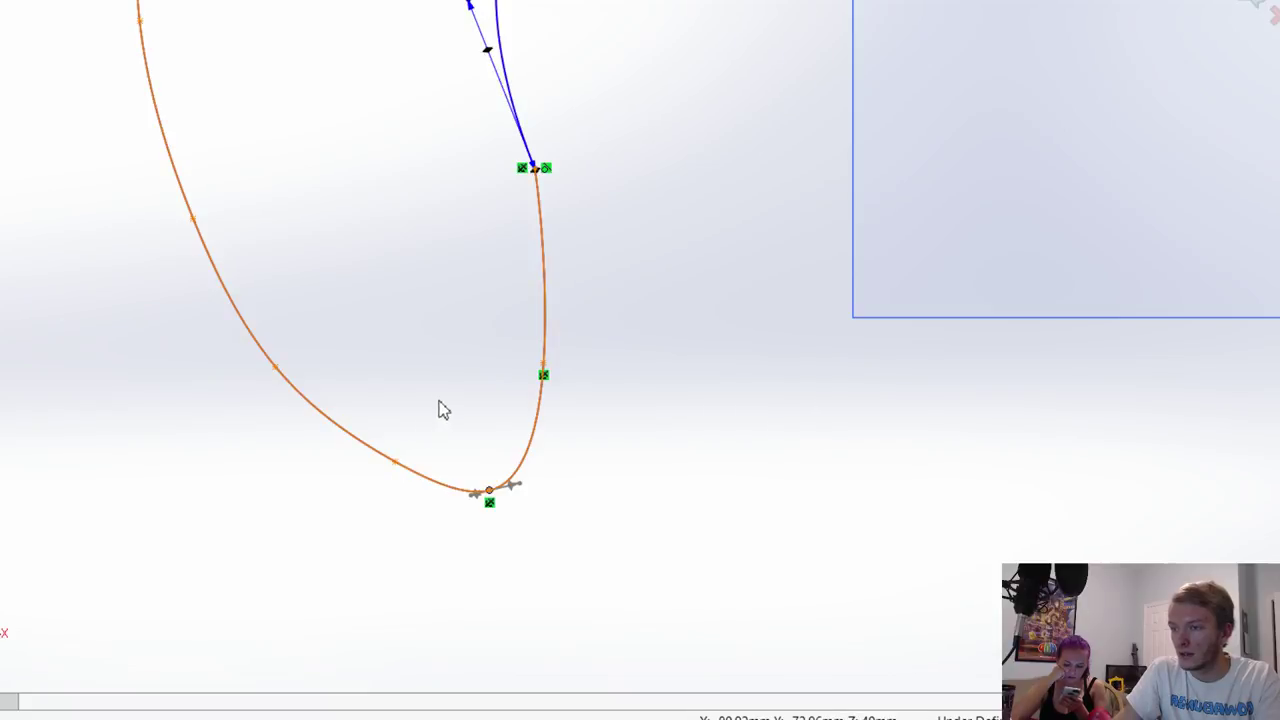
click(277, 370)
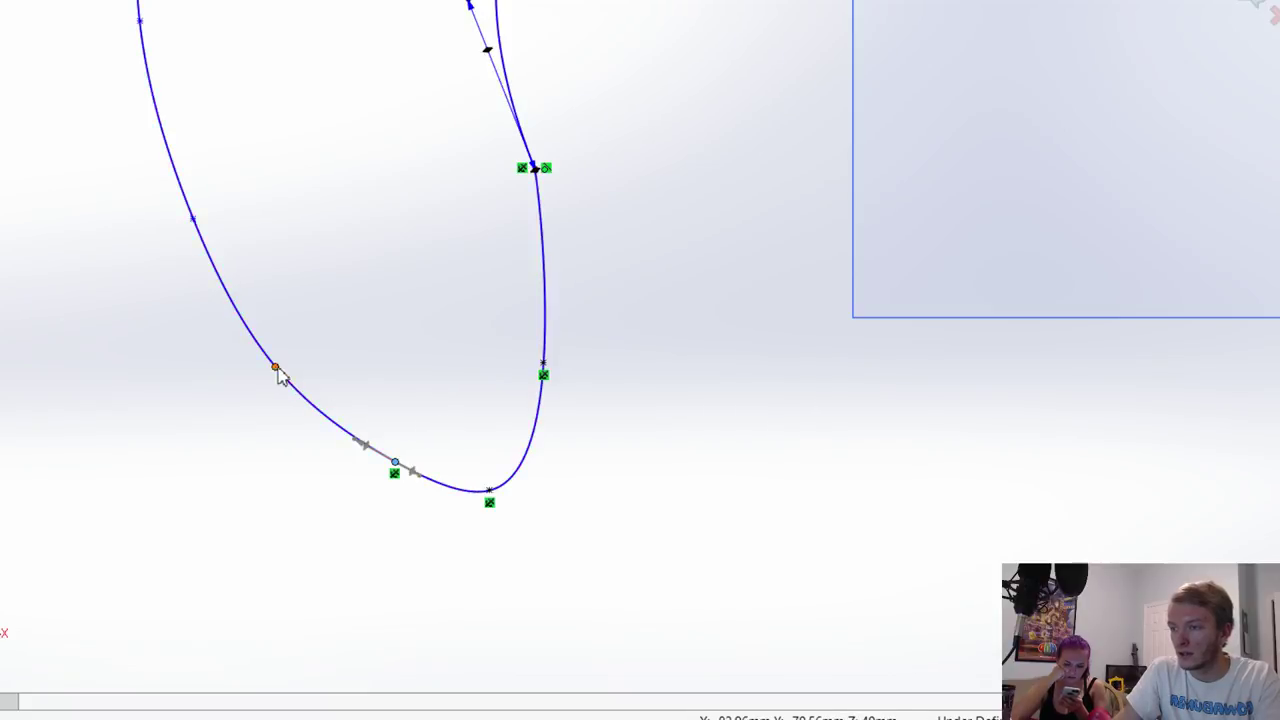
click(195, 220)
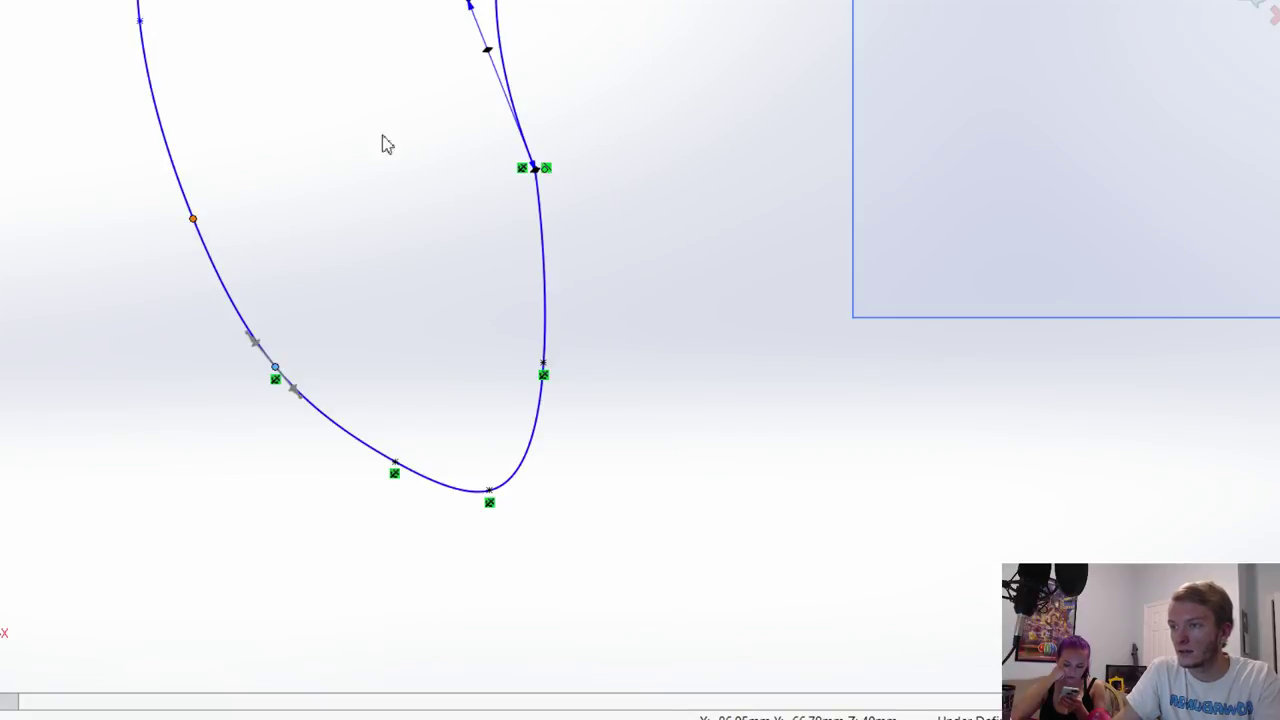
scroll(420, 175, up, 2)
click(420, 178)
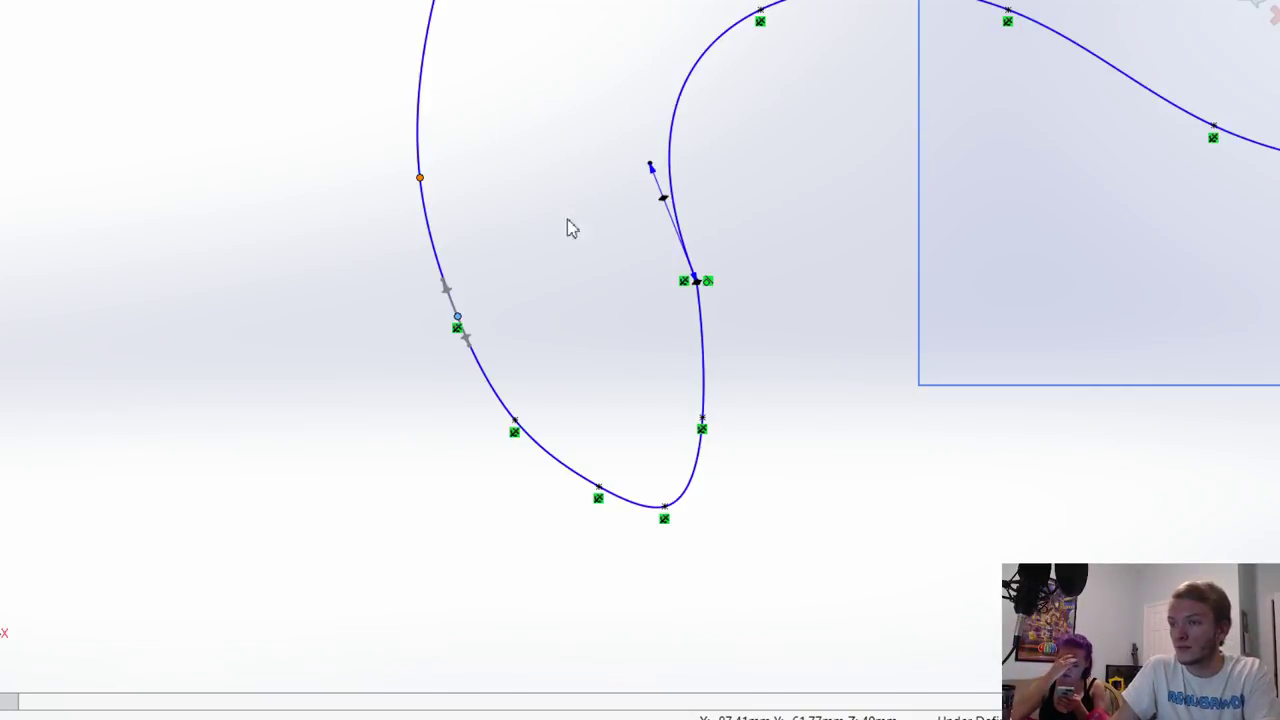
click(547, 298)
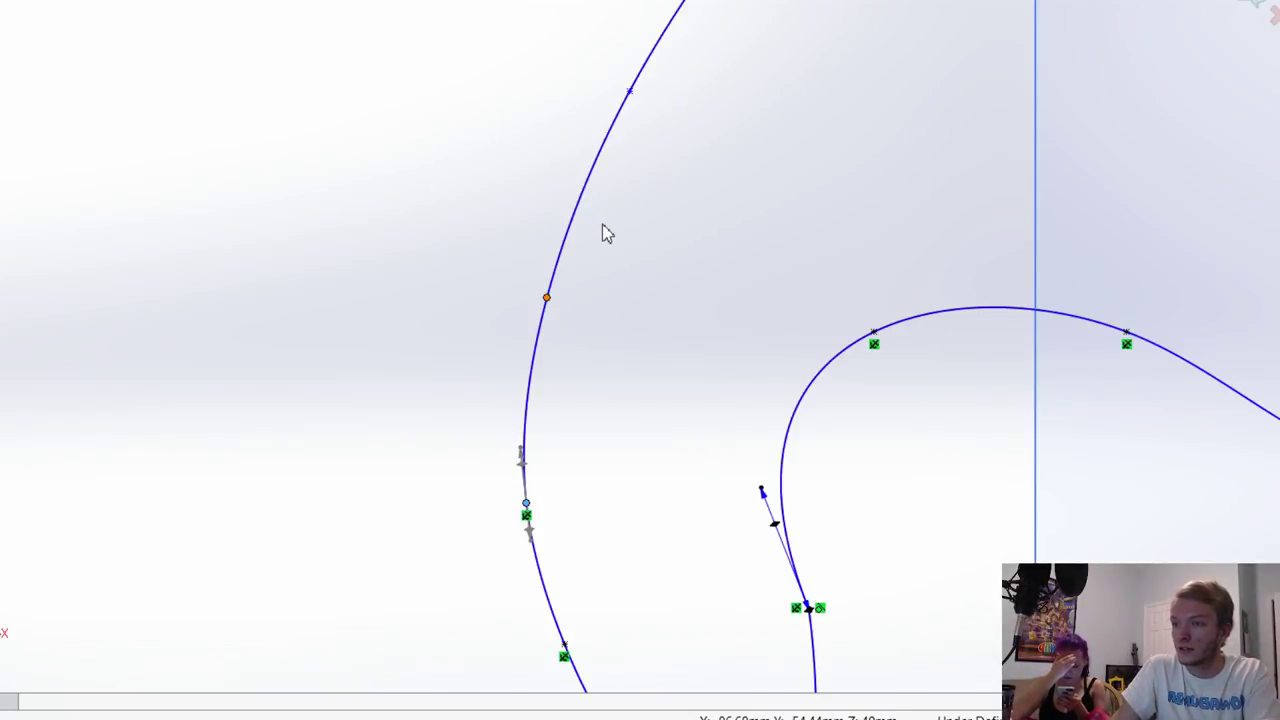
scroll(620, 227, down, 2)
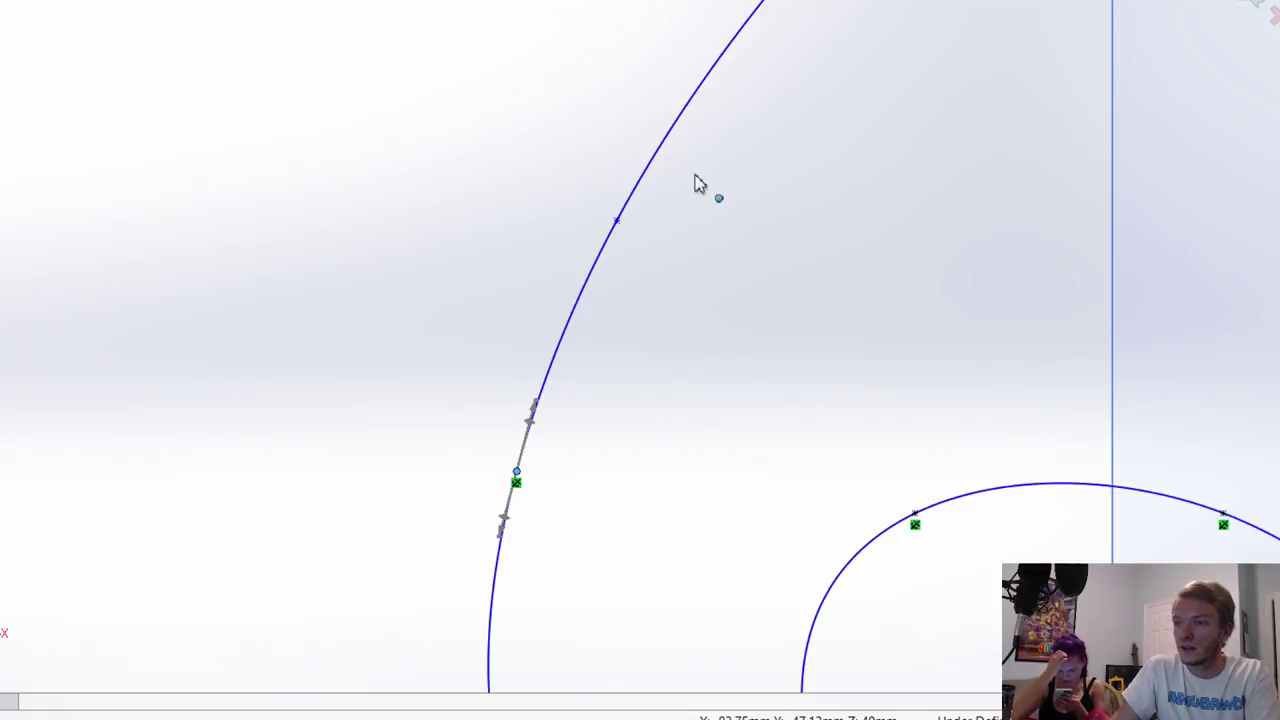
scroll(696, 176, up, 4)
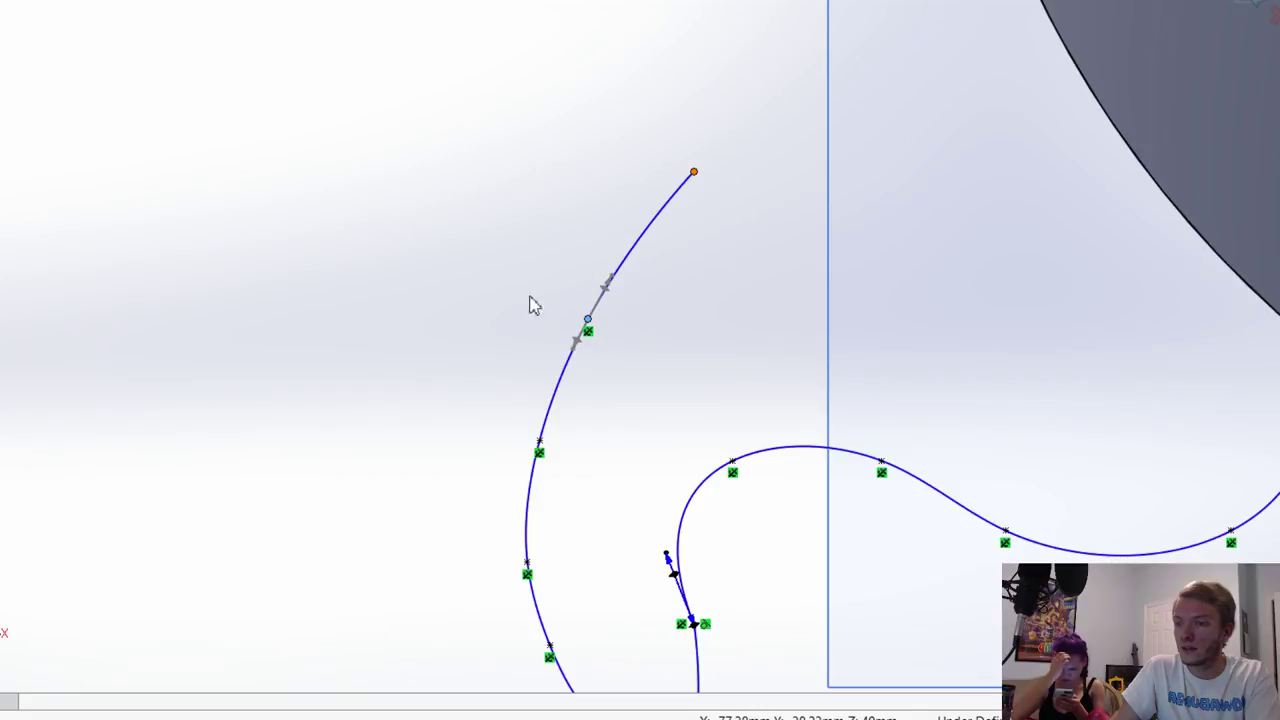
key(ctrl+8)
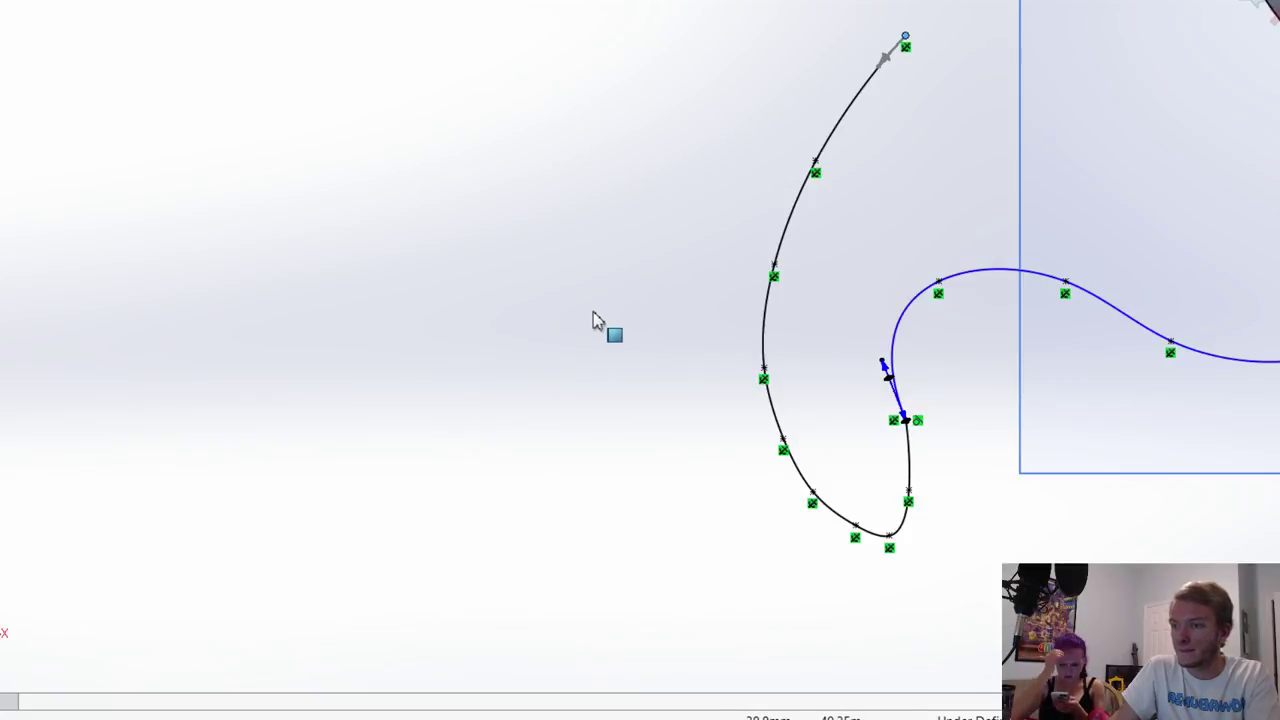
Step: Fix the first spline's endpoint on the circle and remove its conflicting relation to the circle's edge
key(ctrl+shift+z)
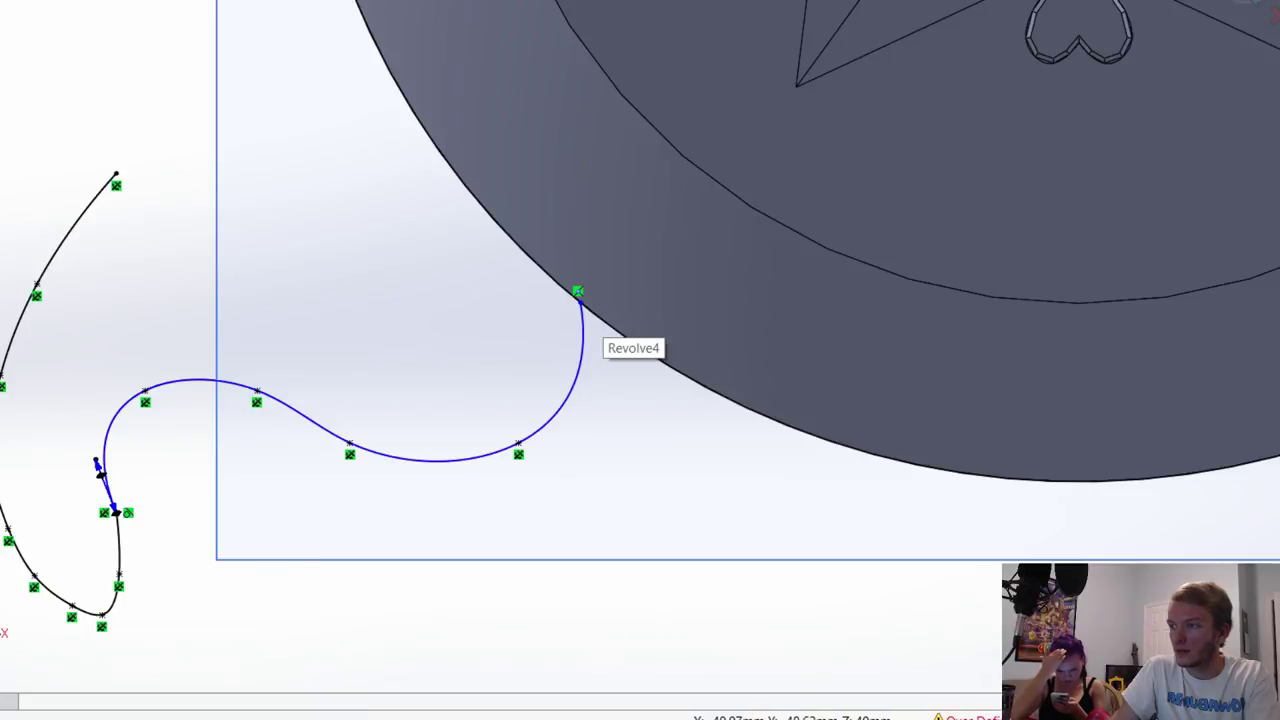
click(592, 332)
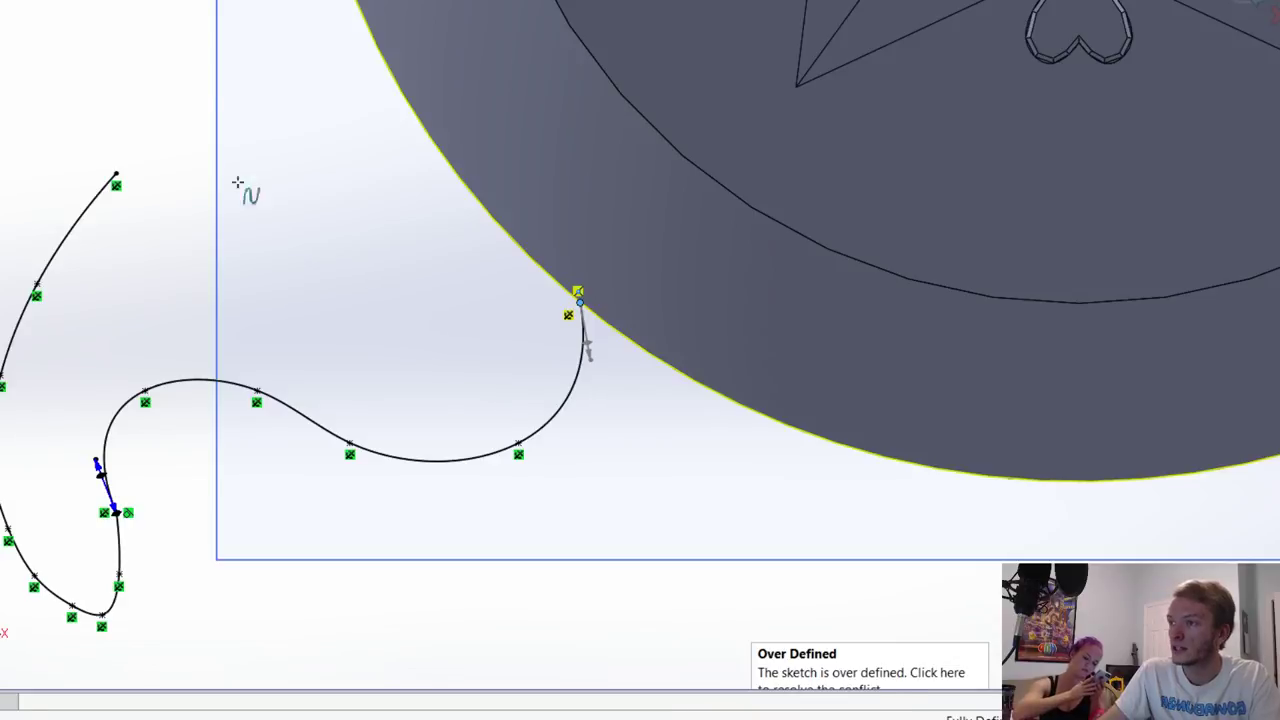
Step: Draw a third spline from the second spline's free end, sweeping outward from the circle and curling up and back at its tip
scroll(567, 398, up, 3)
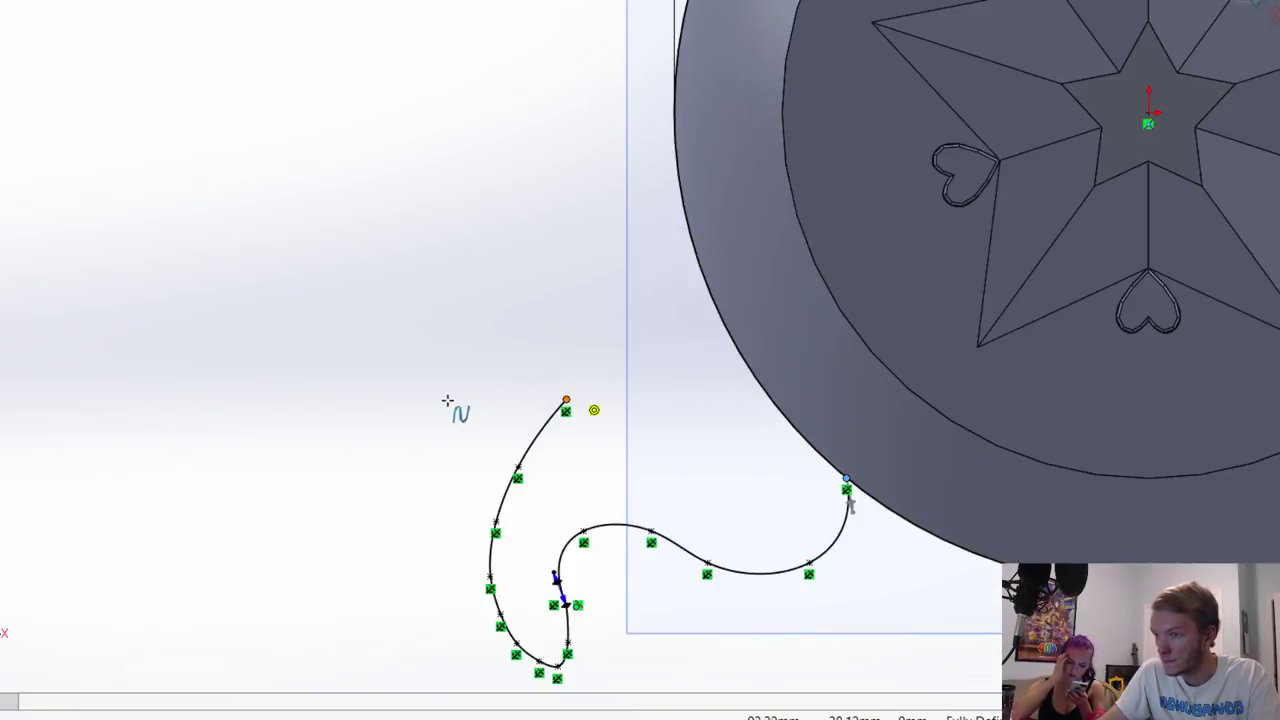
click(371, 380)
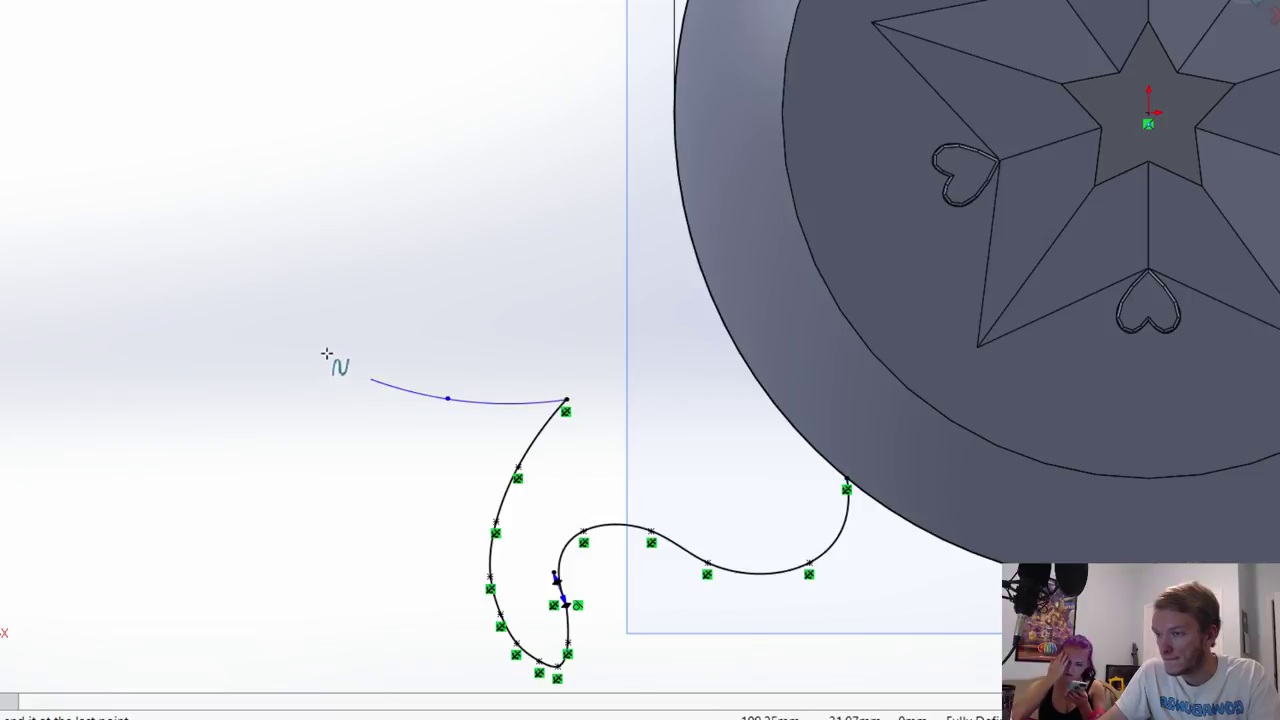
click(280, 291)
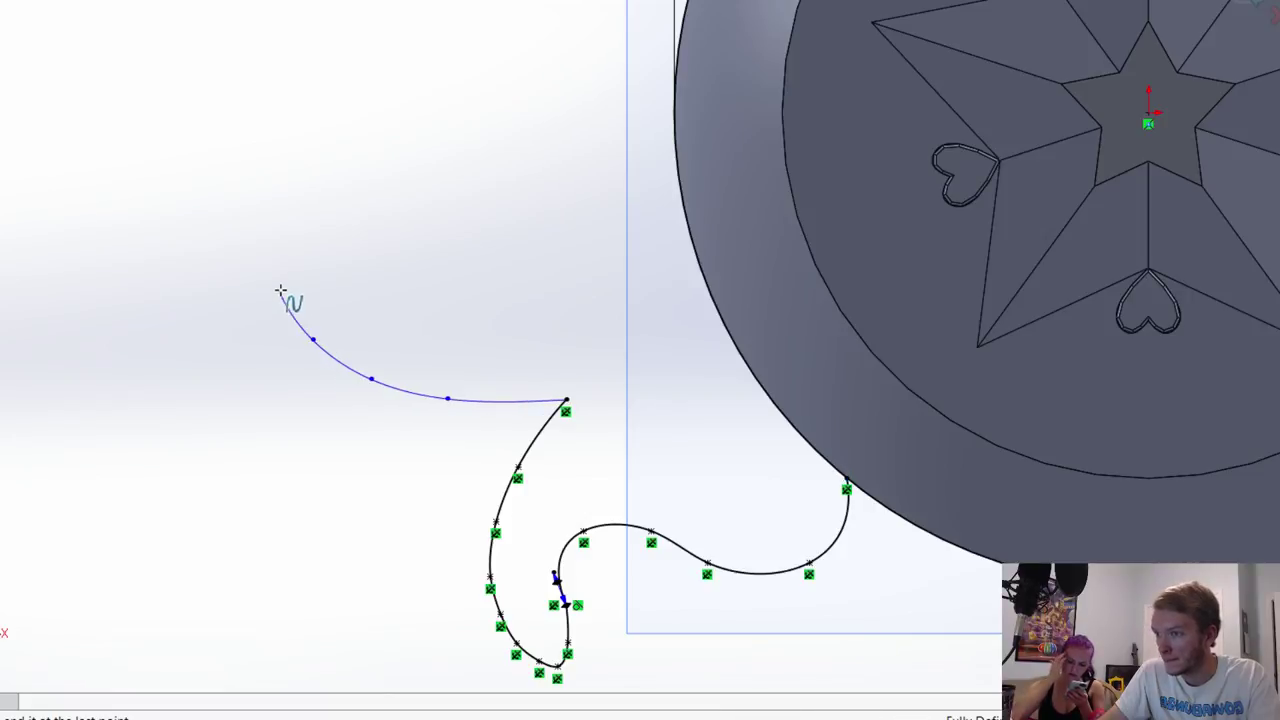
click(347, 193)
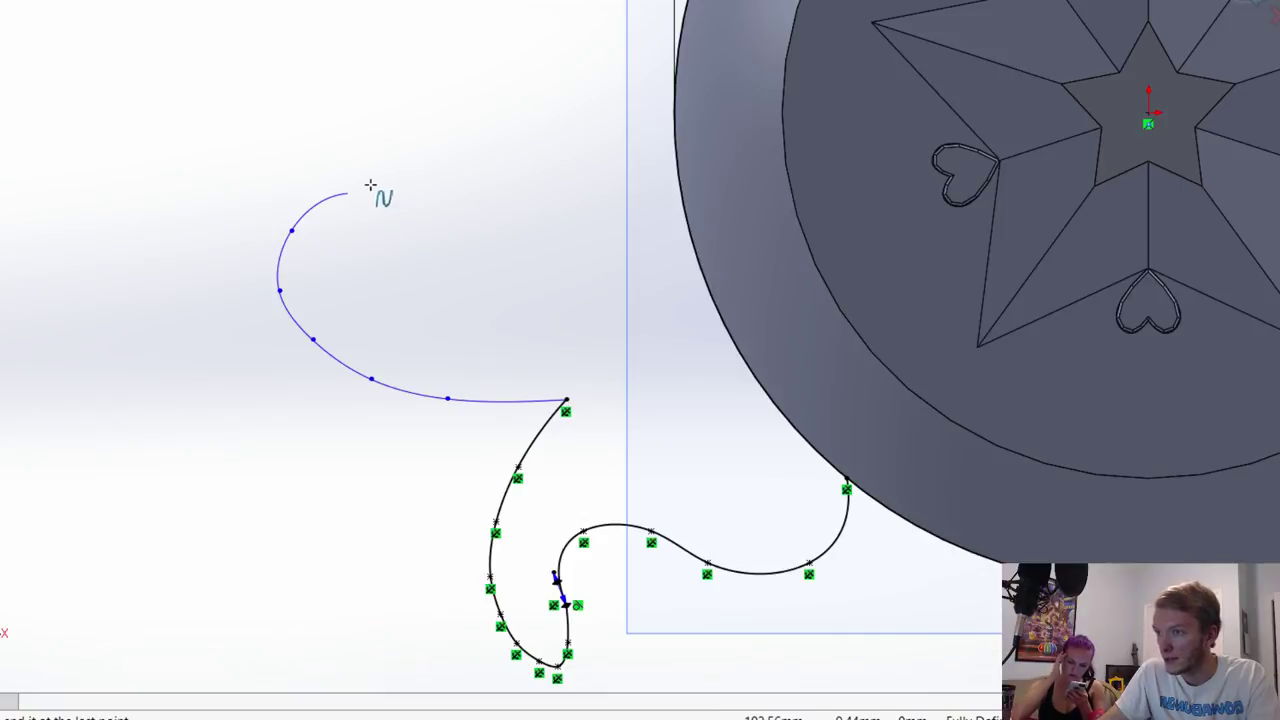
key(Escape)
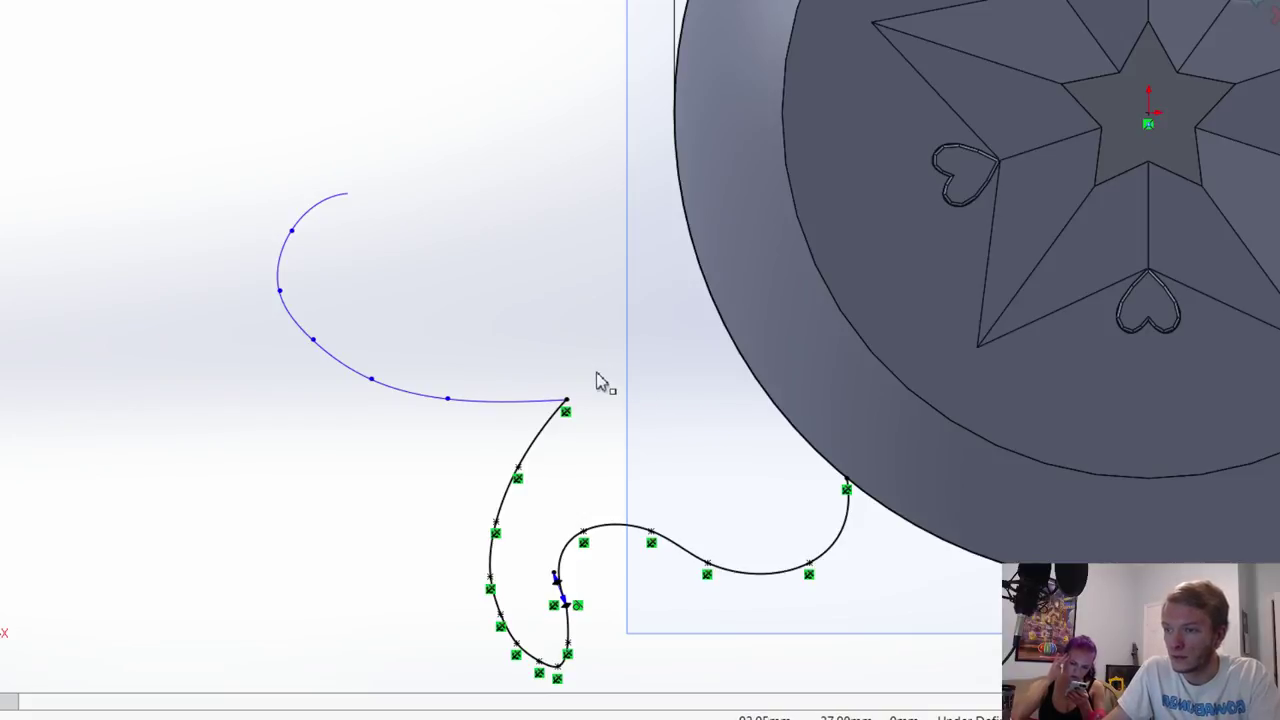
Step: Fix every point of the third spline in place, from its joint with the second spline to its free end
scroll(596, 378, down, 2)
click(501, 352)
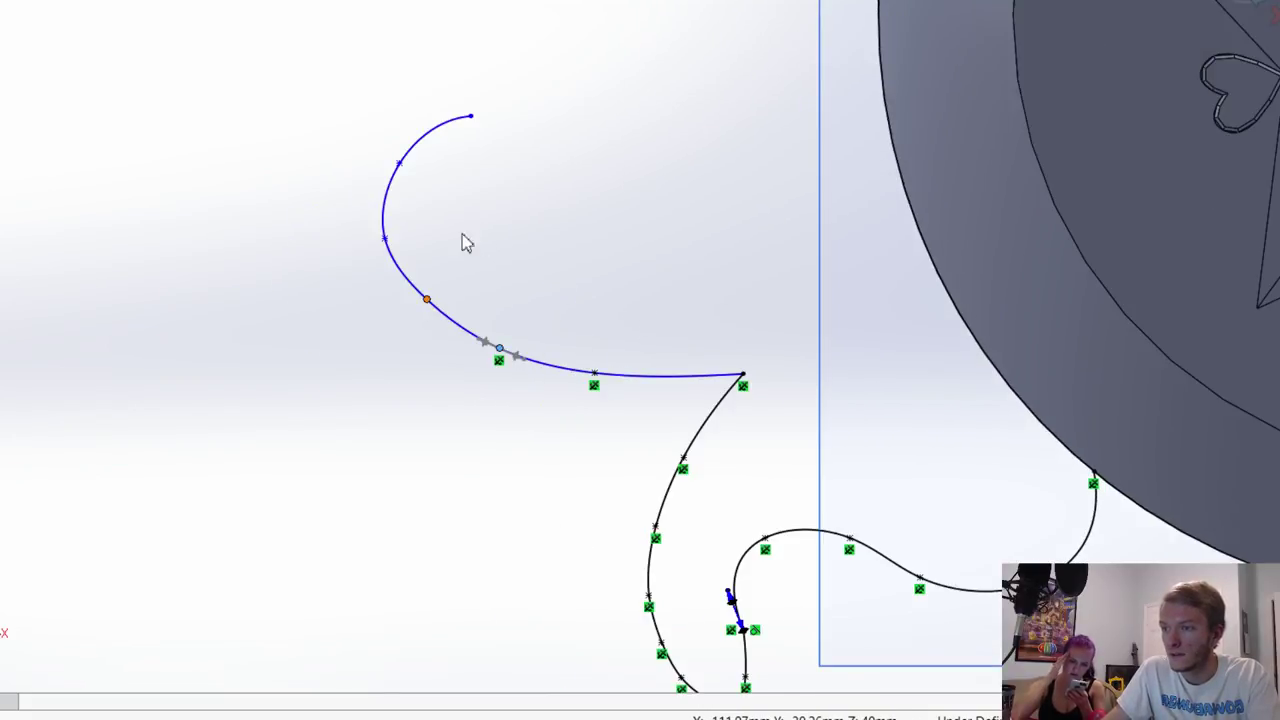
click(471, 118)
click(602, 222)
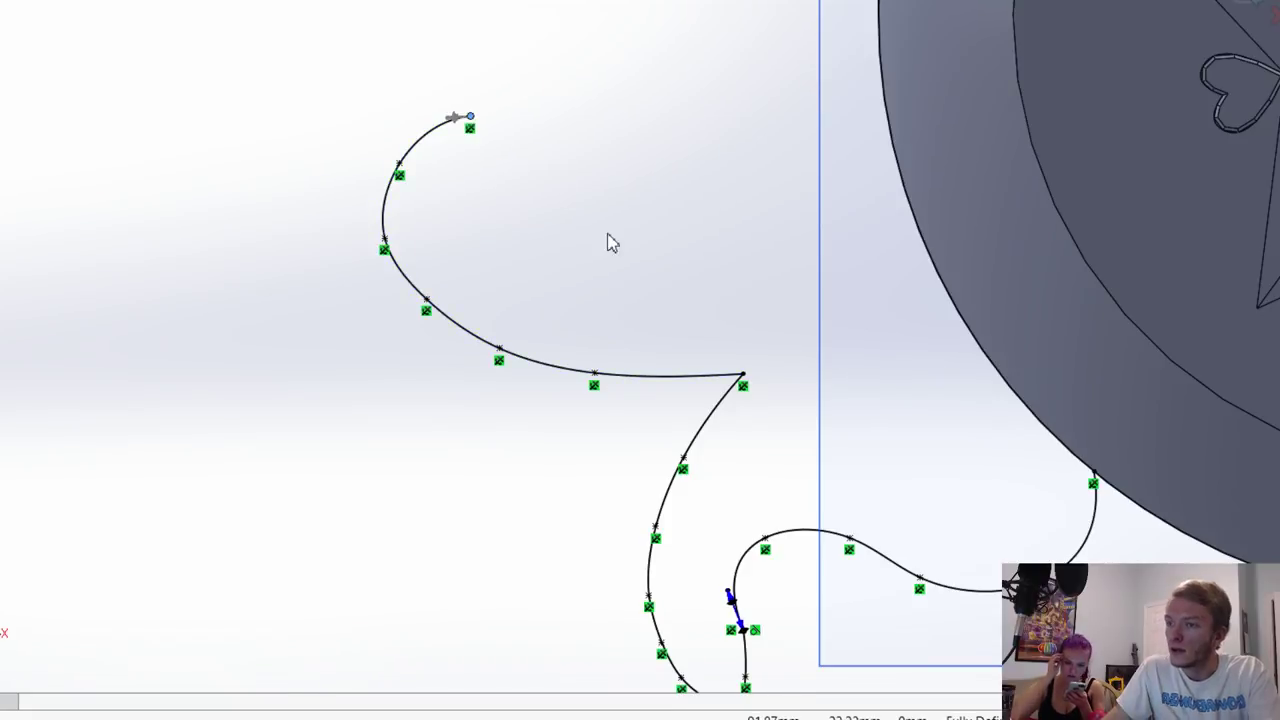
Step: Draw a fourth, larger spline from the third spline's free end, rising to a high rounded peak and descending to end on the circle's edge
scroll(702, 336, up, 3)
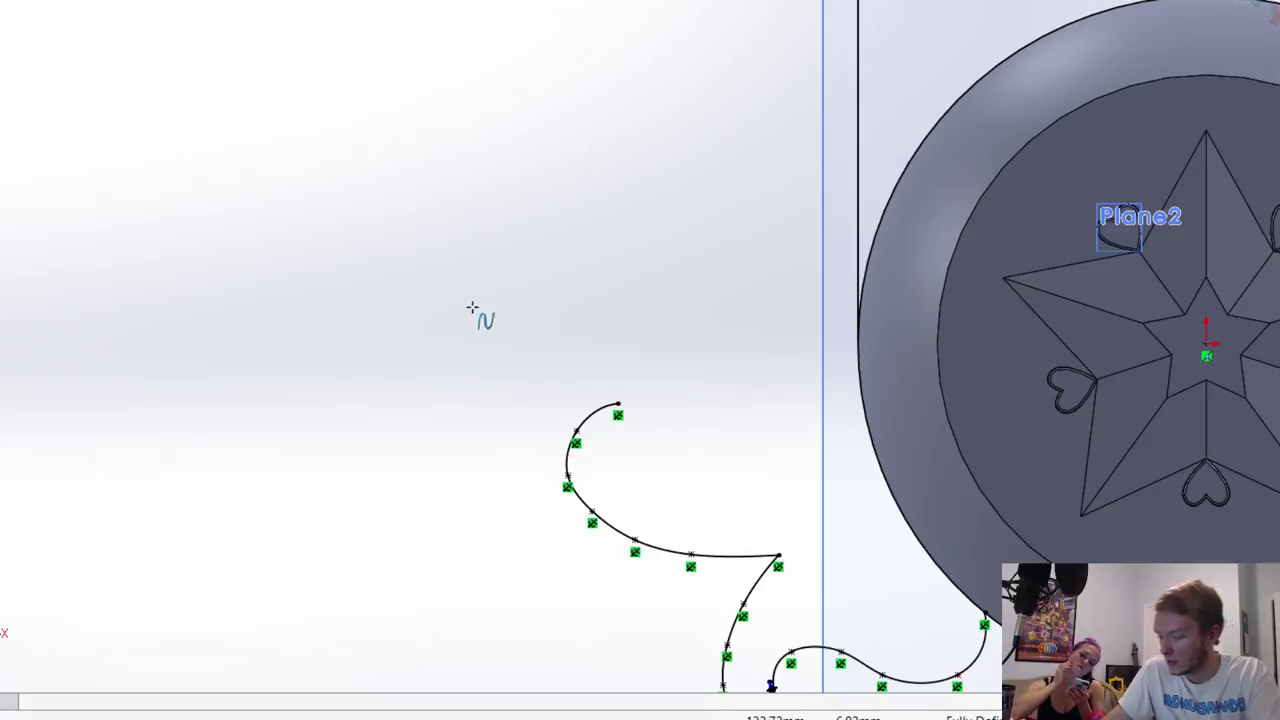
click(619, 404)
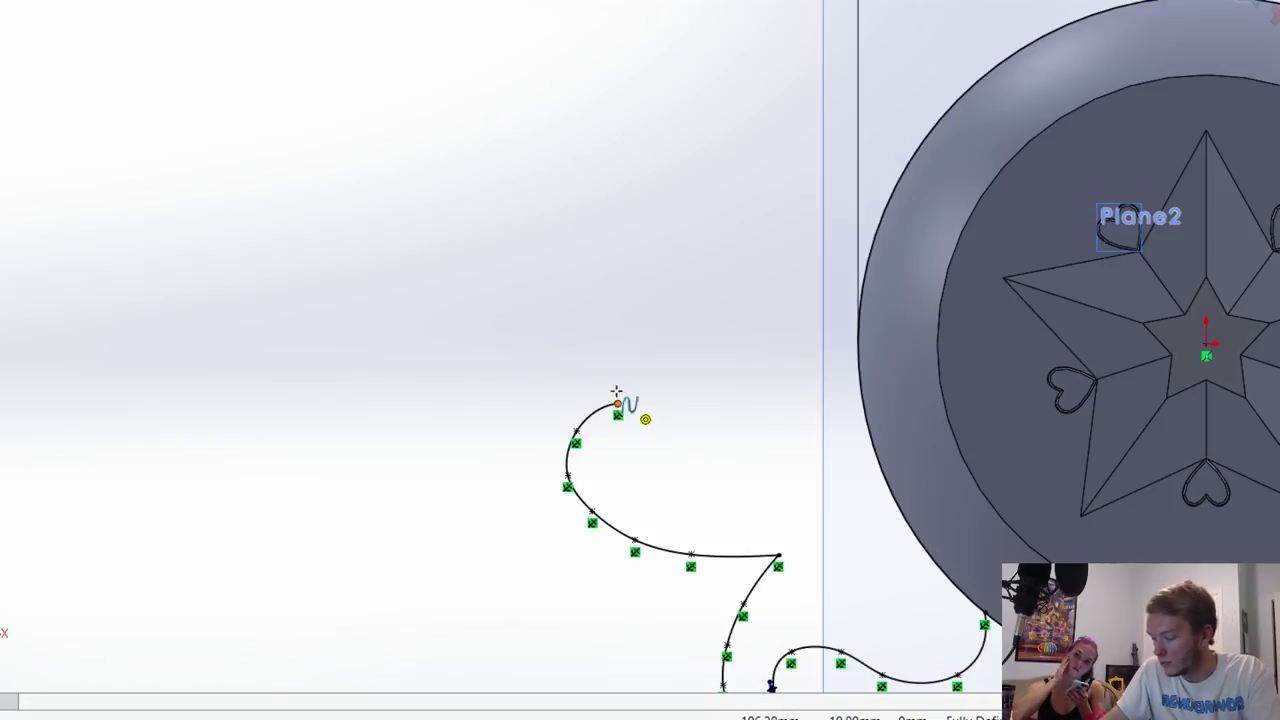
click(531, 337)
double_click(463, 229)
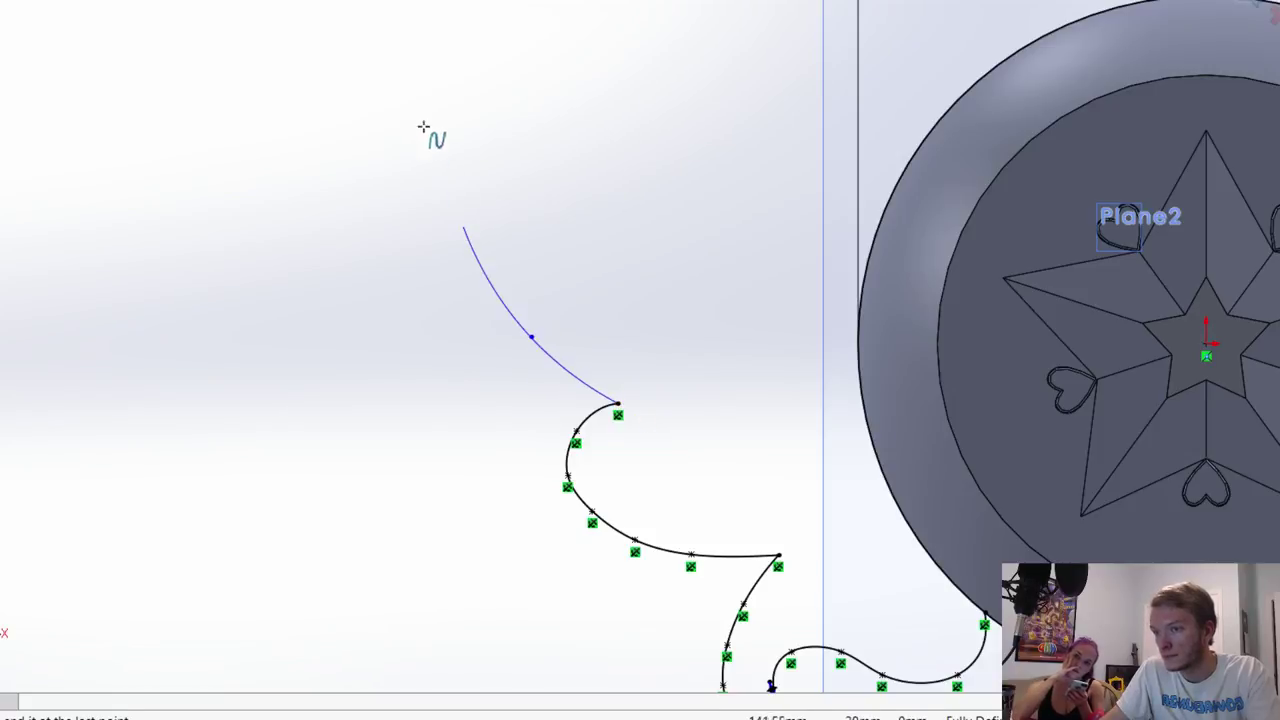
click(484, 128)
scroll(484, 128, up, 2)
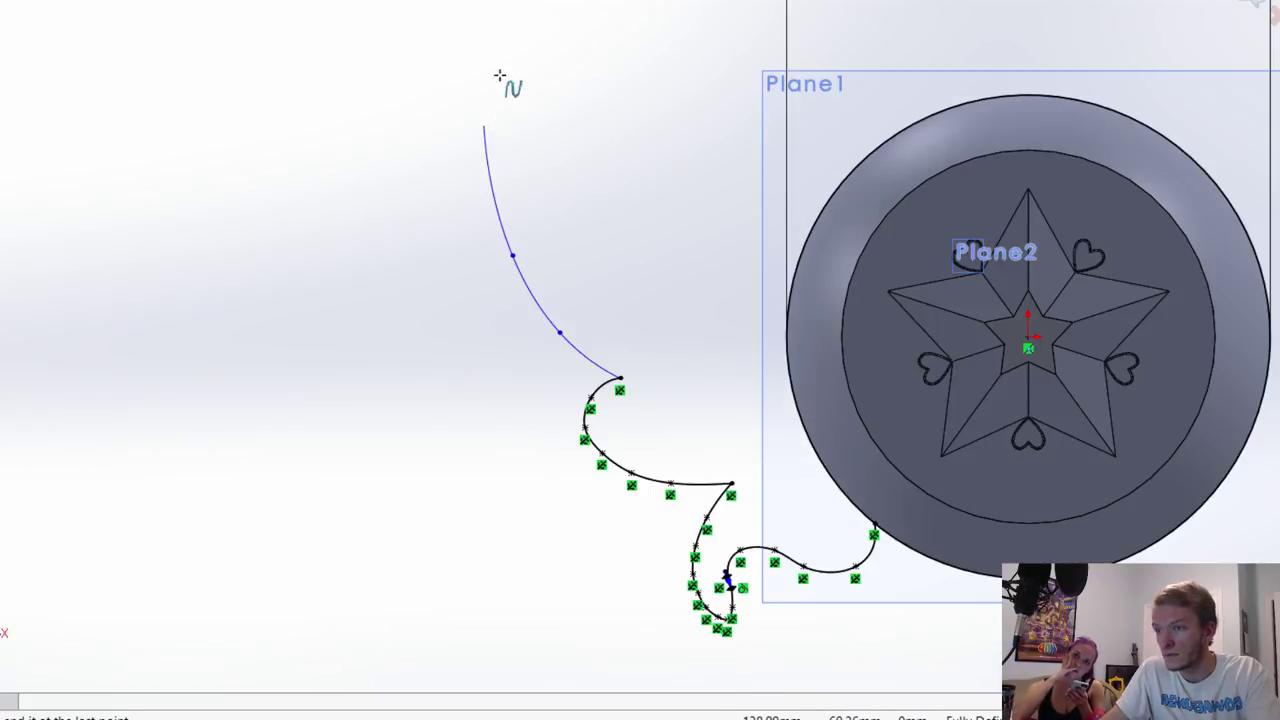
double_click(527, 12)
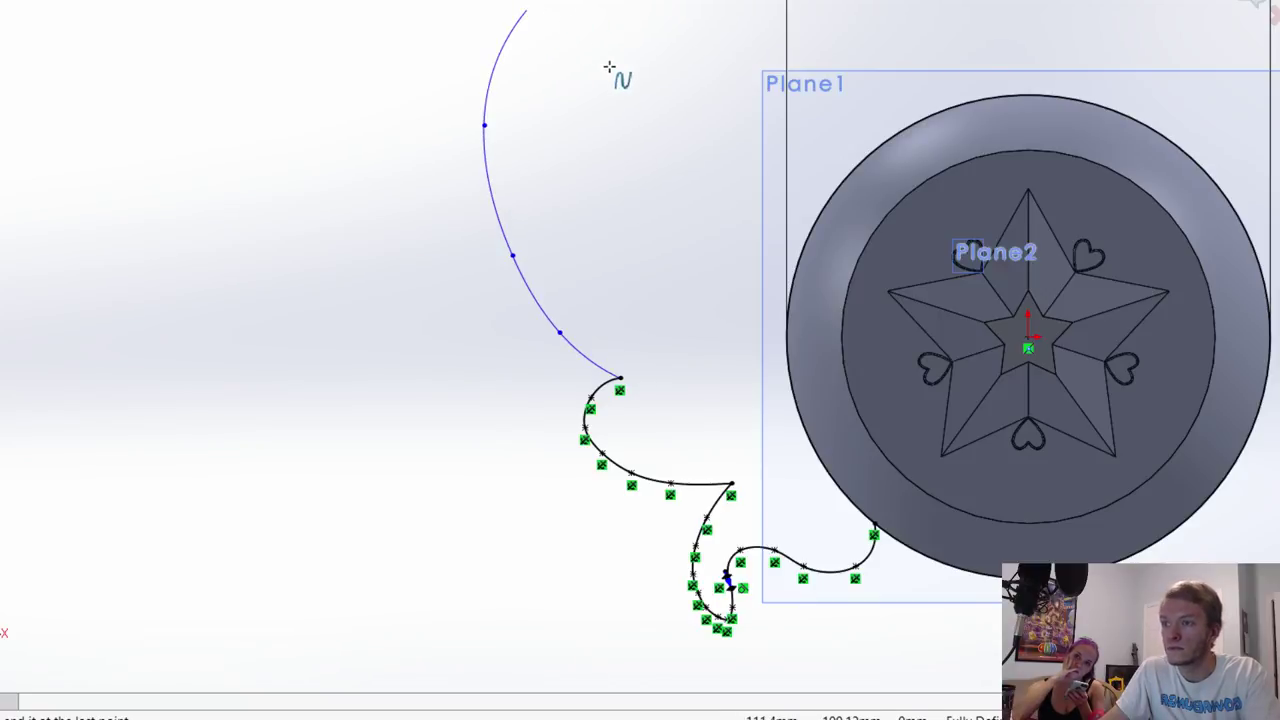
scroll(610, 72, up, 2)
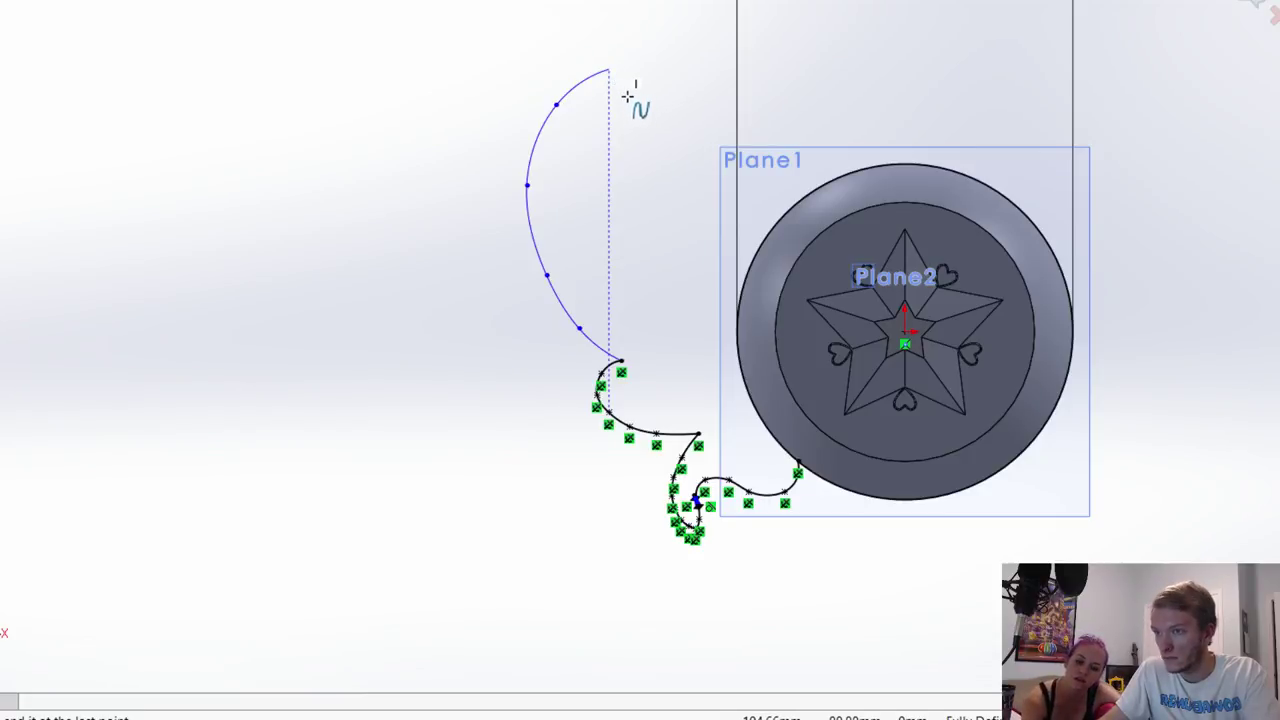
click(628, 96)
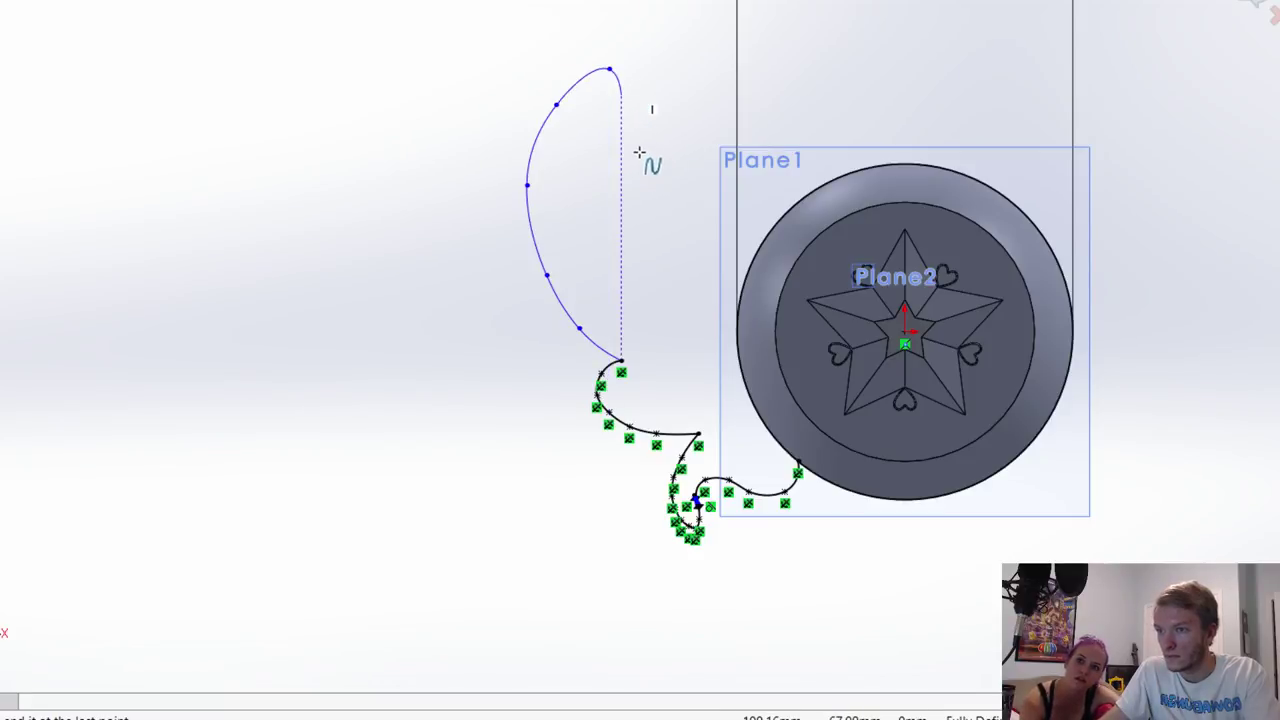
click(675, 219)
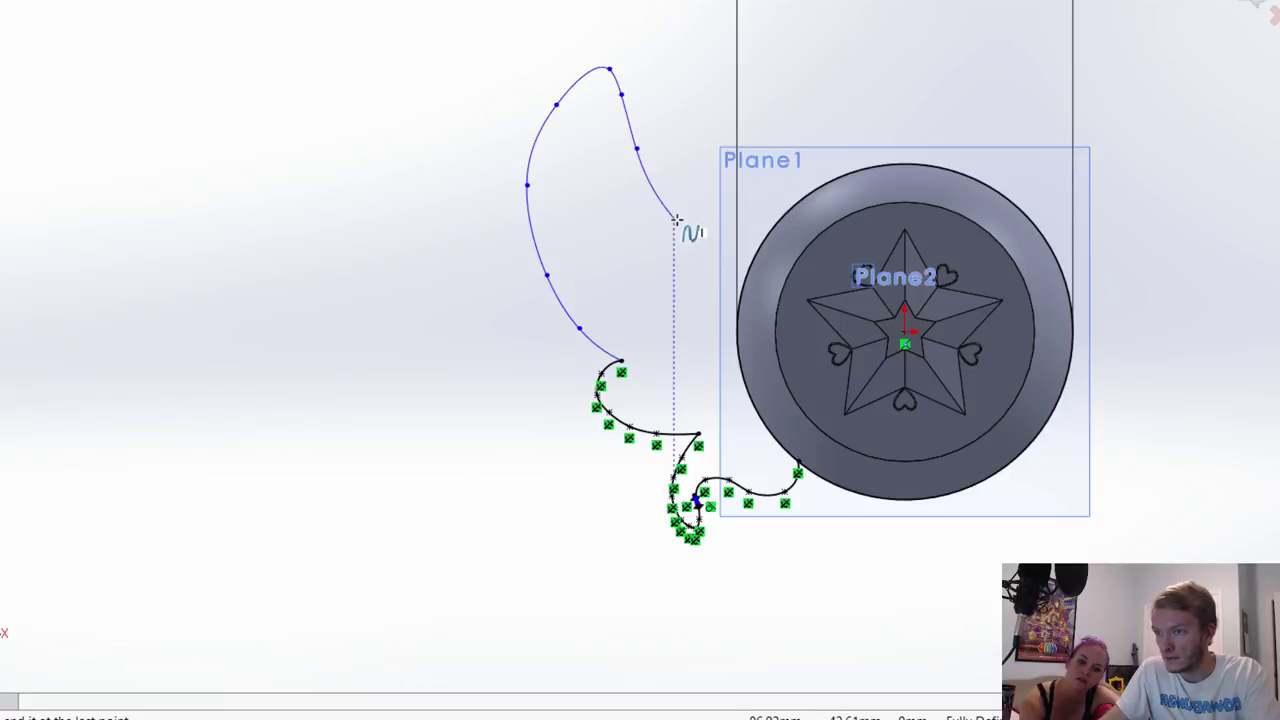
click(720, 259)
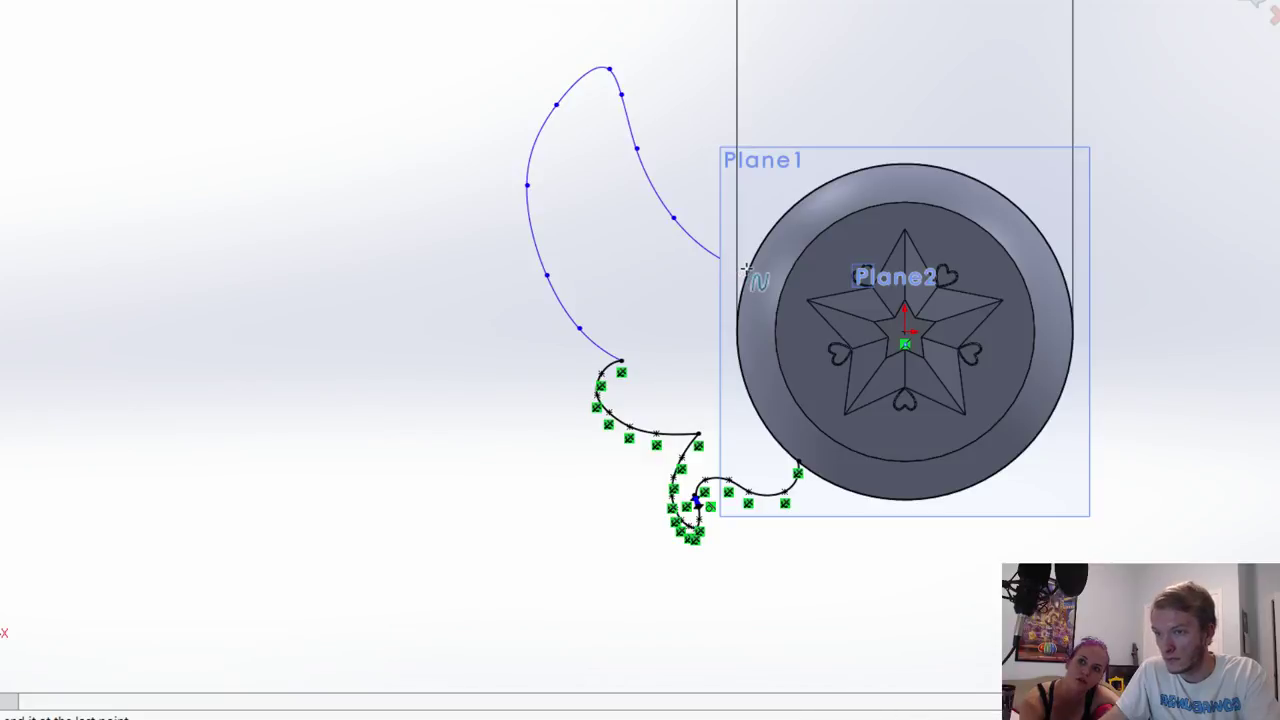
click(748, 270)
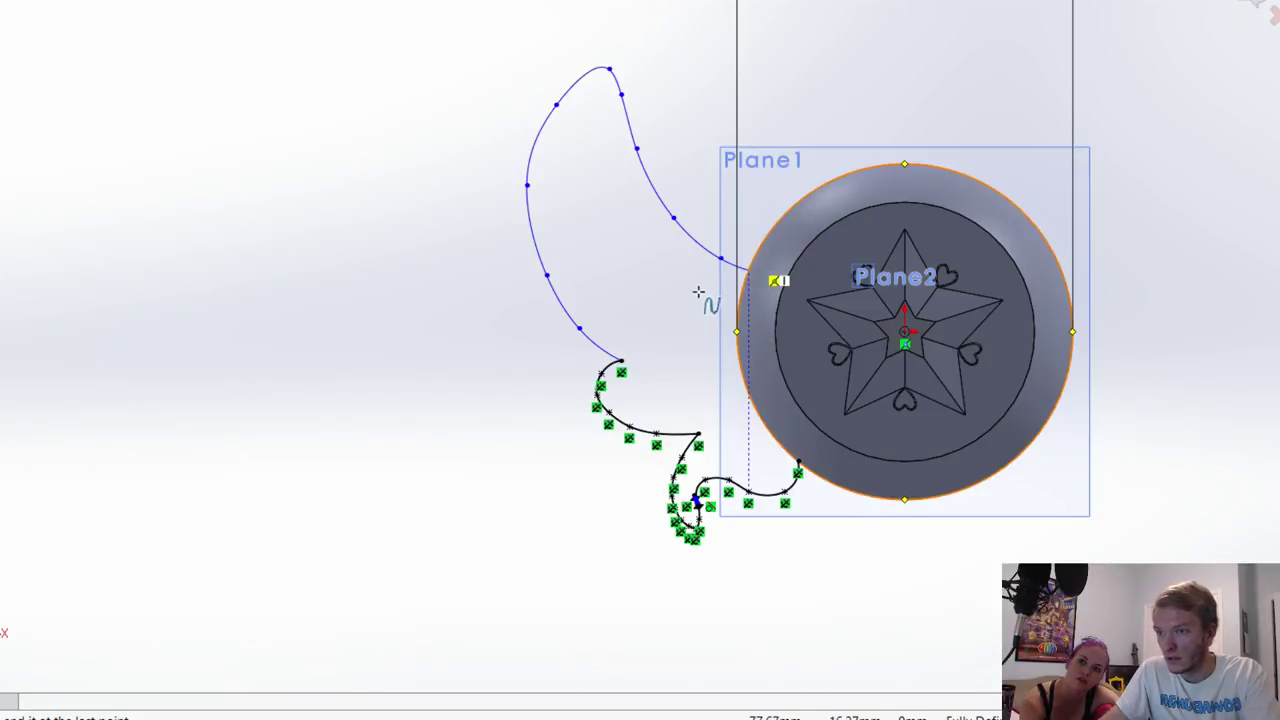
key(Escape)
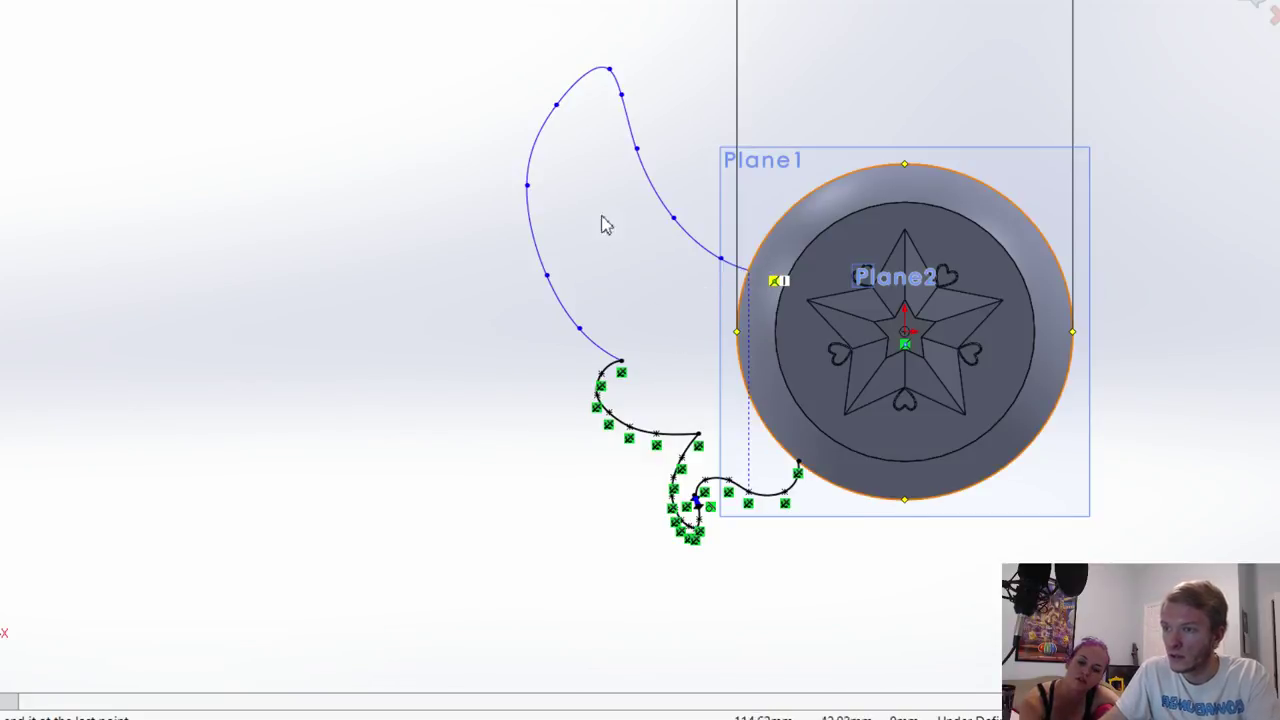
Step: Move the fourth spline's upper outer point and the points around its peak to widen and round the top of the curve
click(557, 108)
drag(537, 98, 530, 119)
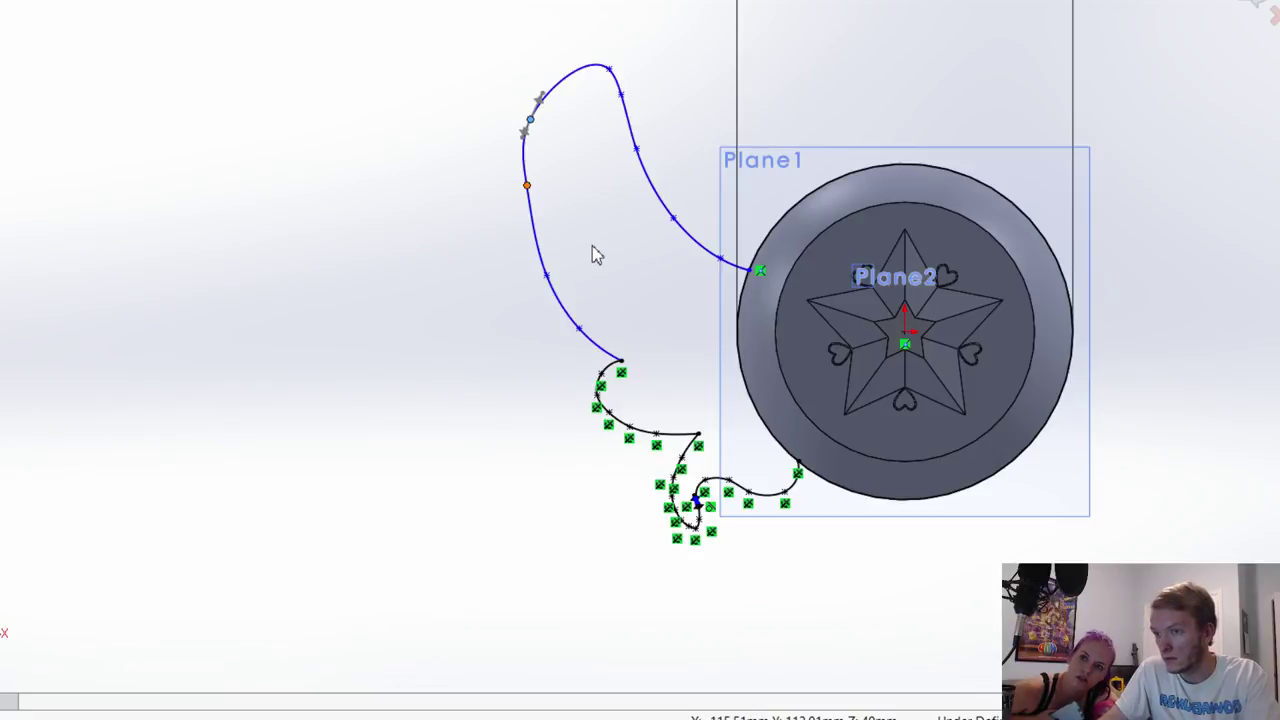
key(ctrl+z)
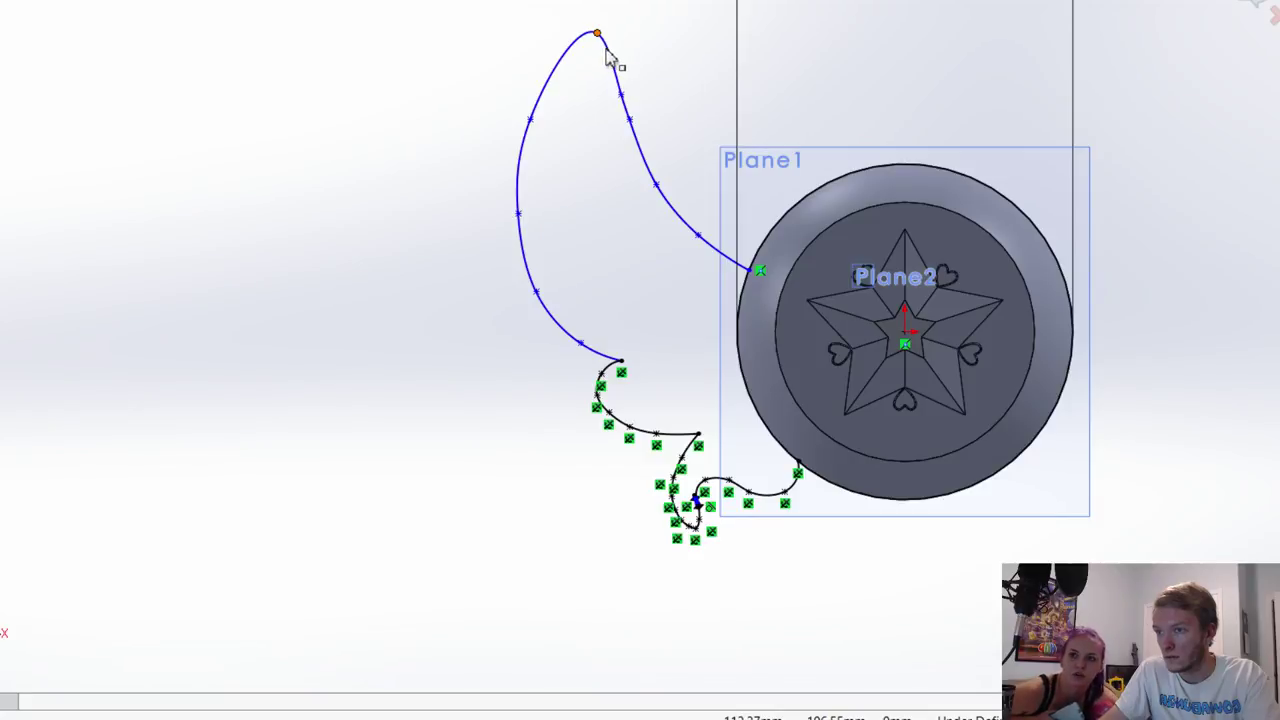
drag(606, 49, 601, 47)
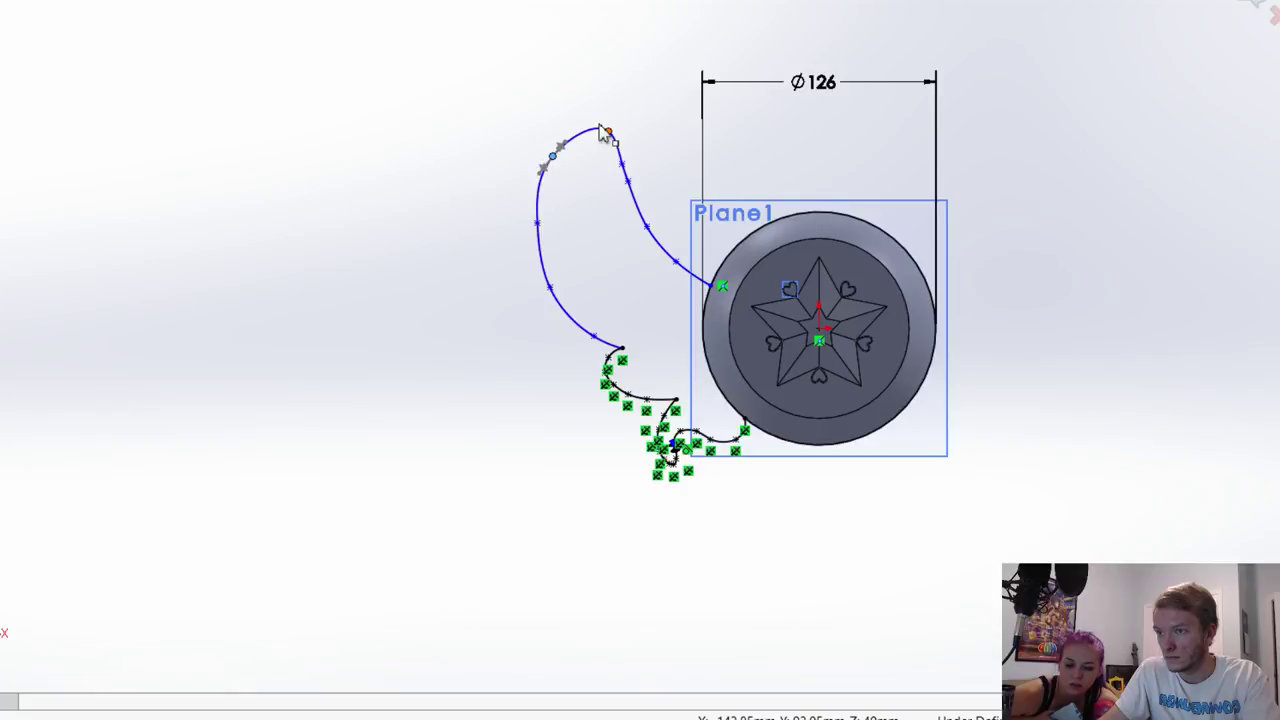
key(ctrl+z)
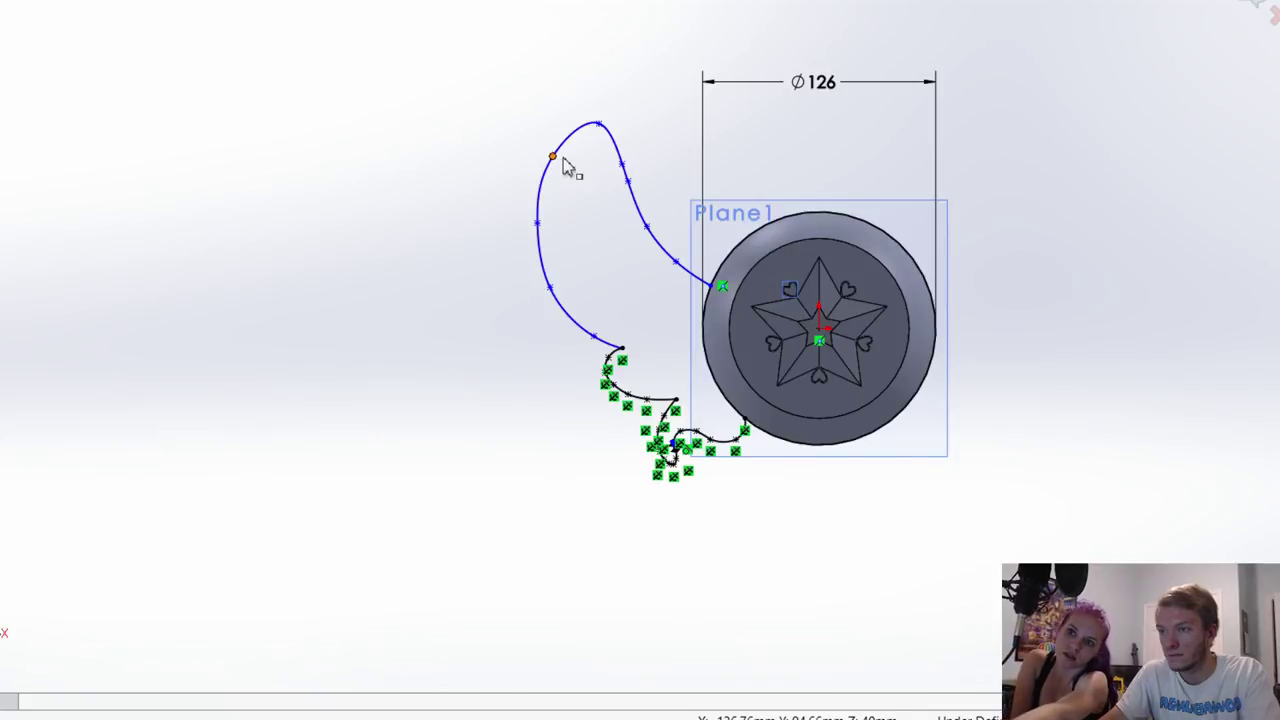
Step: Adjust the fourth spline's points from its lower joint up to the peak to smooth its long outer side
scroll(589, 217, down, 3)
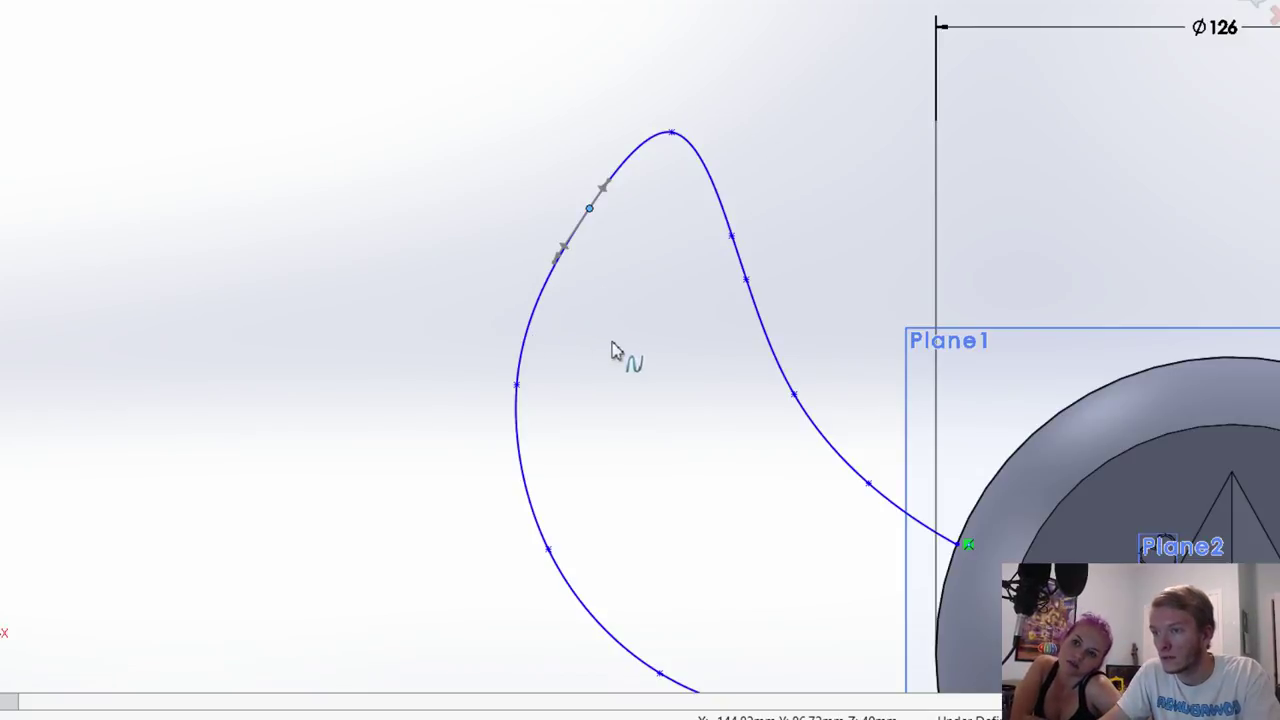
scroll(542, 256, up, 1)
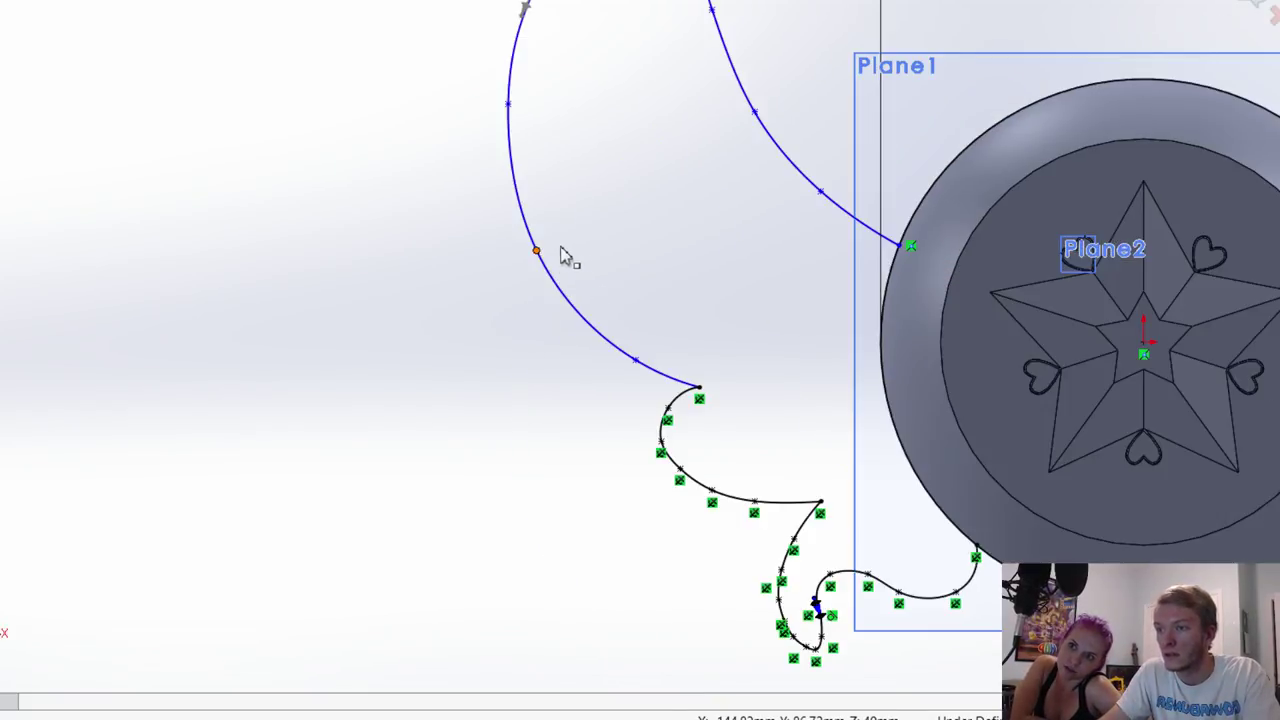
click(644, 365)
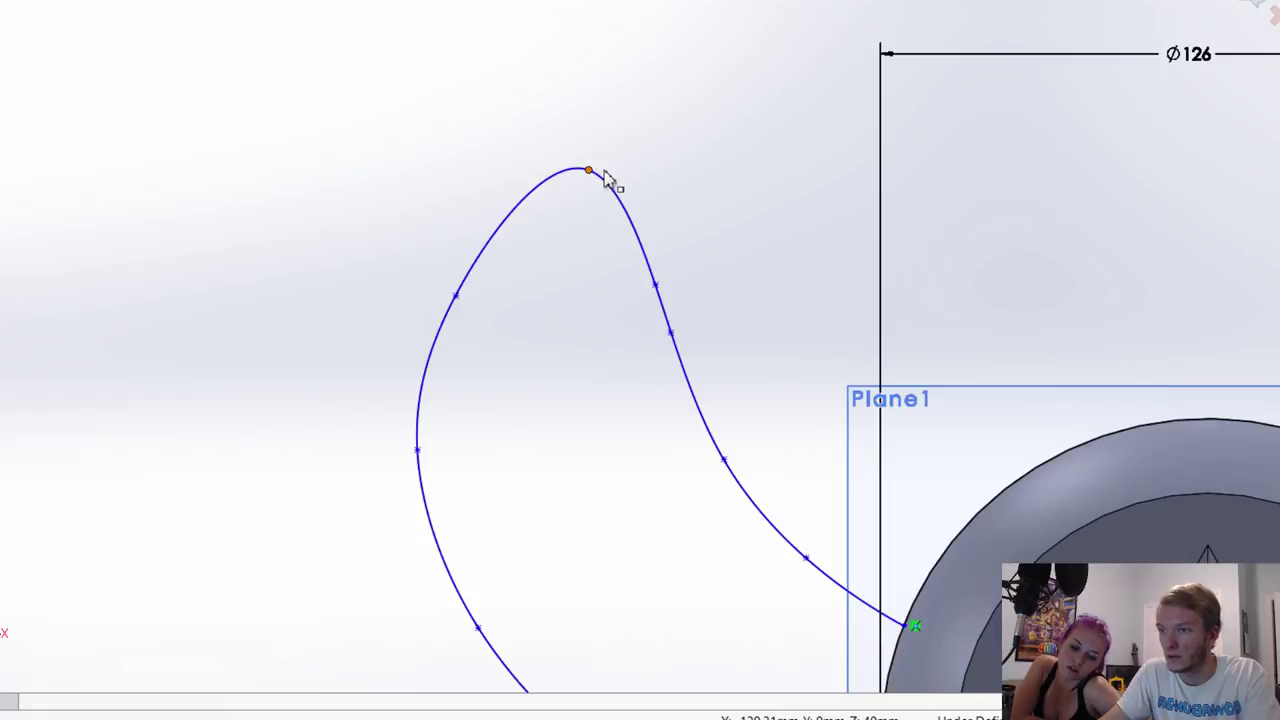
click(590, 170)
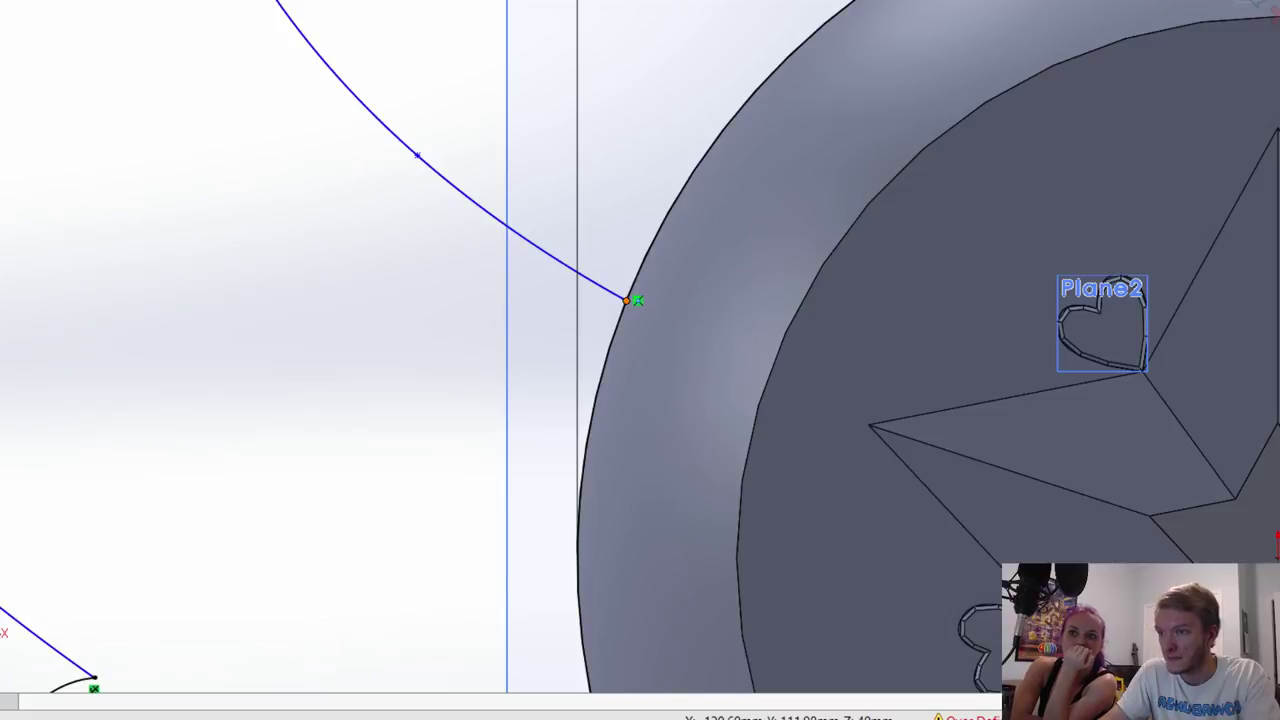
Step: Try to make the fourth spline tangent to the circle's edge at the endpoint where they meet
key(ctrl+z)
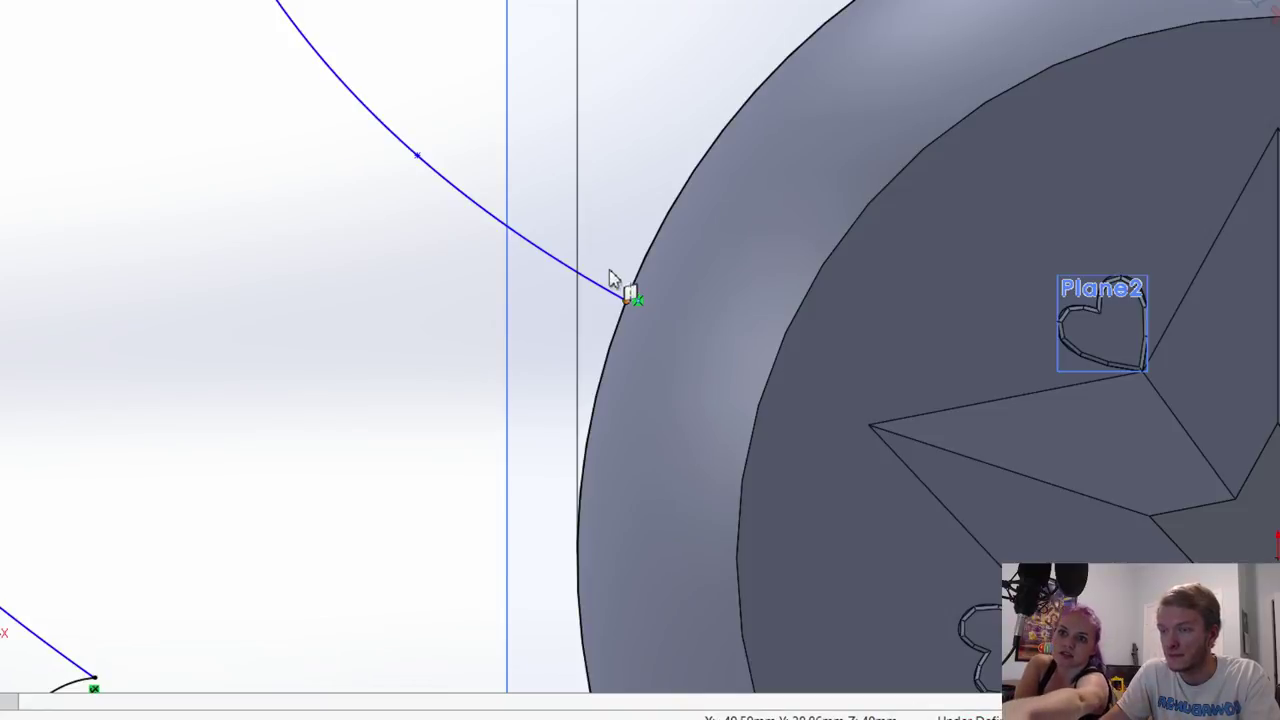
scroll(686, 214, up, 3)
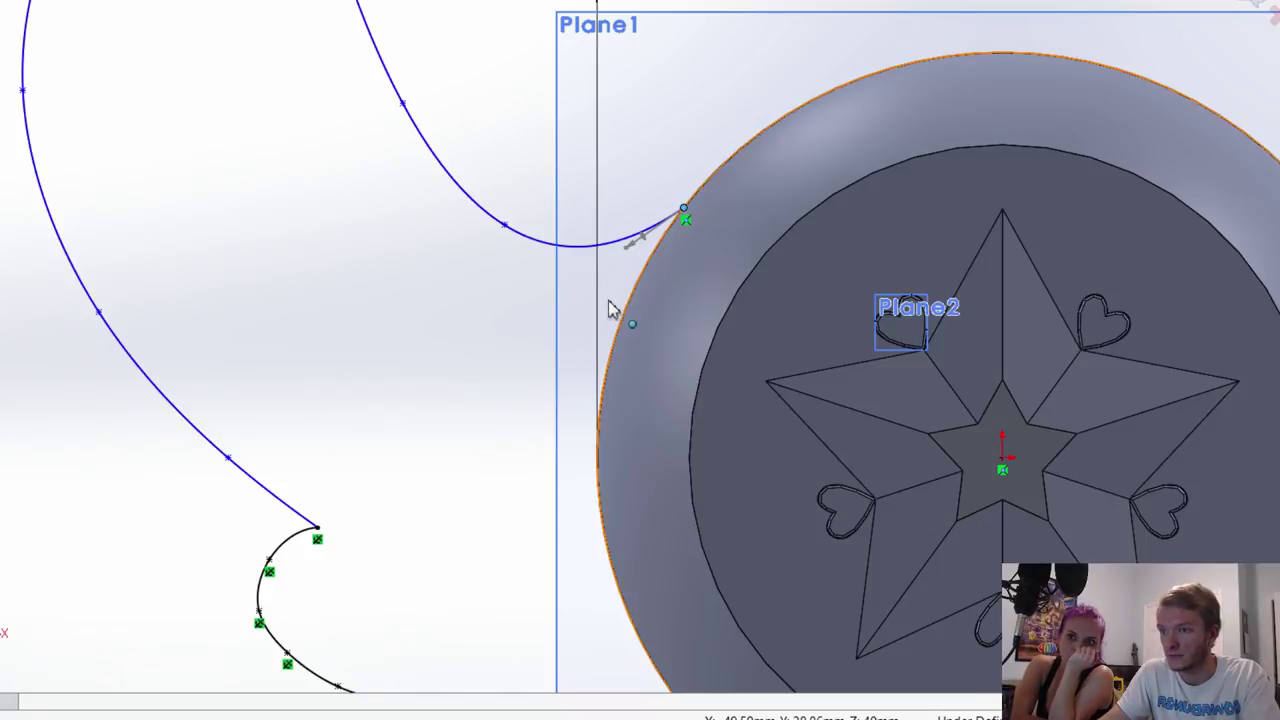
key(ctrl+y)
key(ctrl+z)
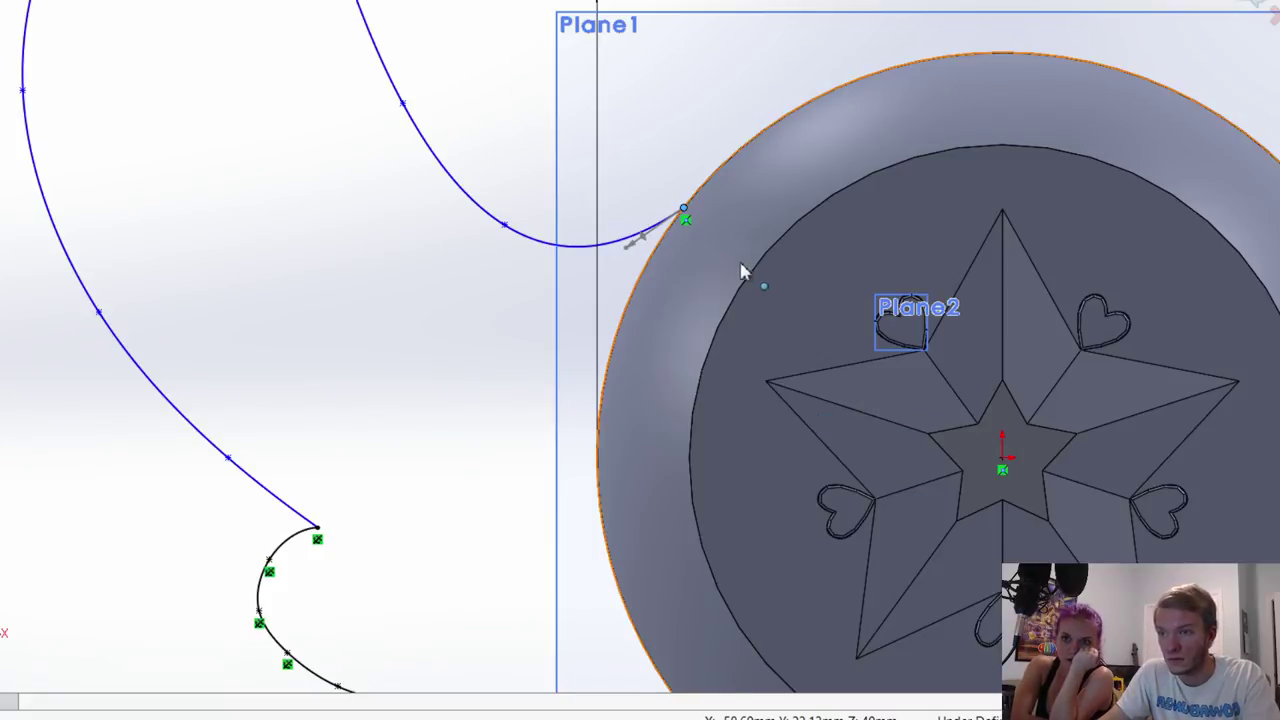
scroll(742, 268, down, 1)
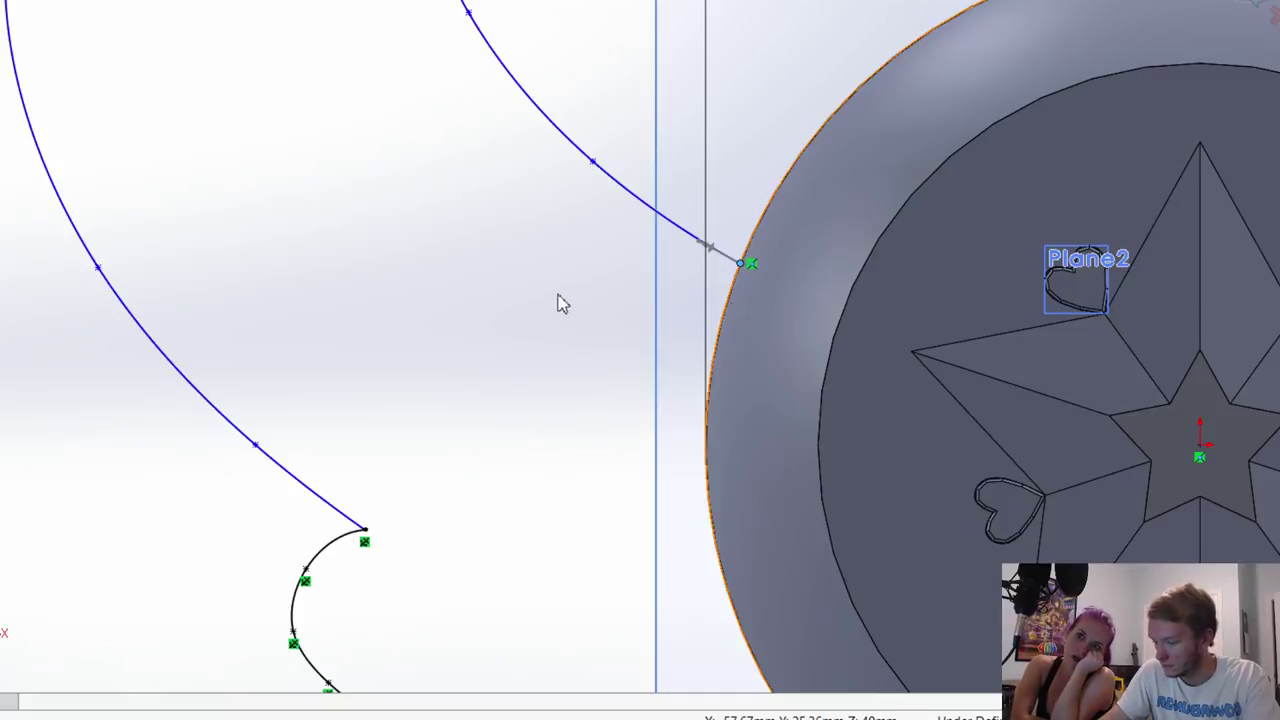
Step: Reposition the fourth spline's points on both sides of its peak to even out the curve down to the circle
scroll(600, 266, up, 2)
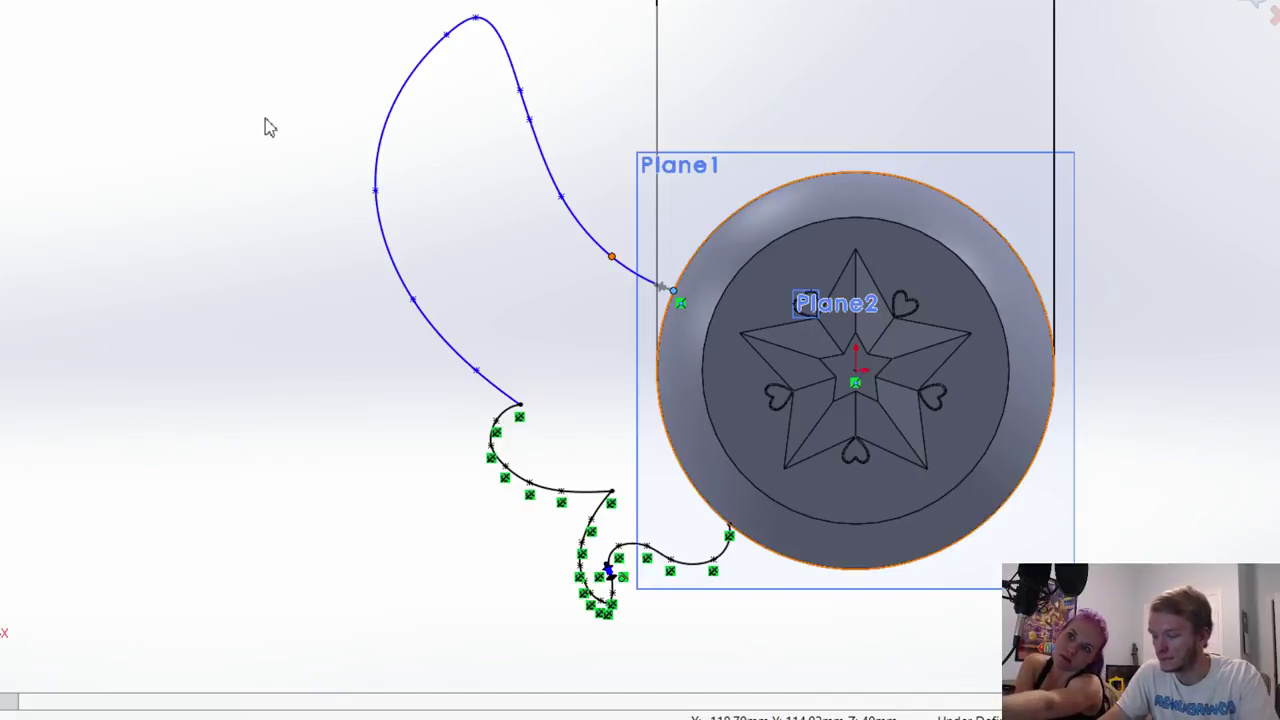
click(445, 36)
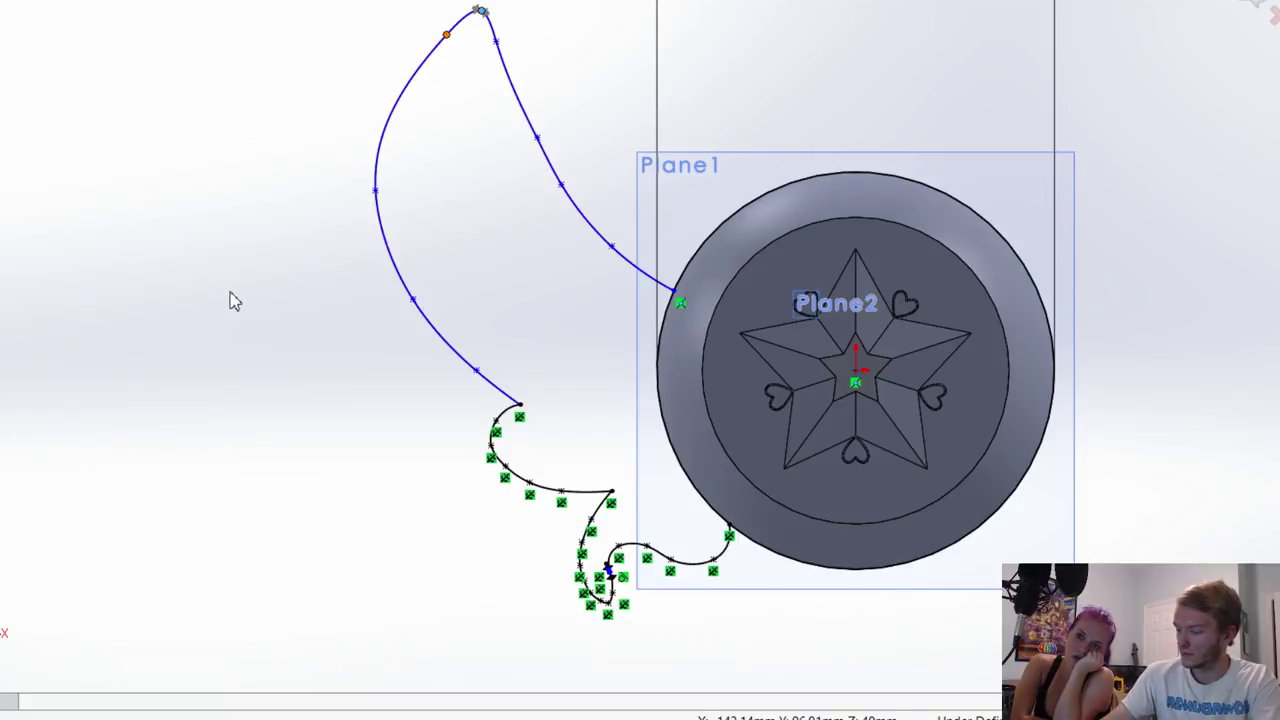
key(ctrl+z)
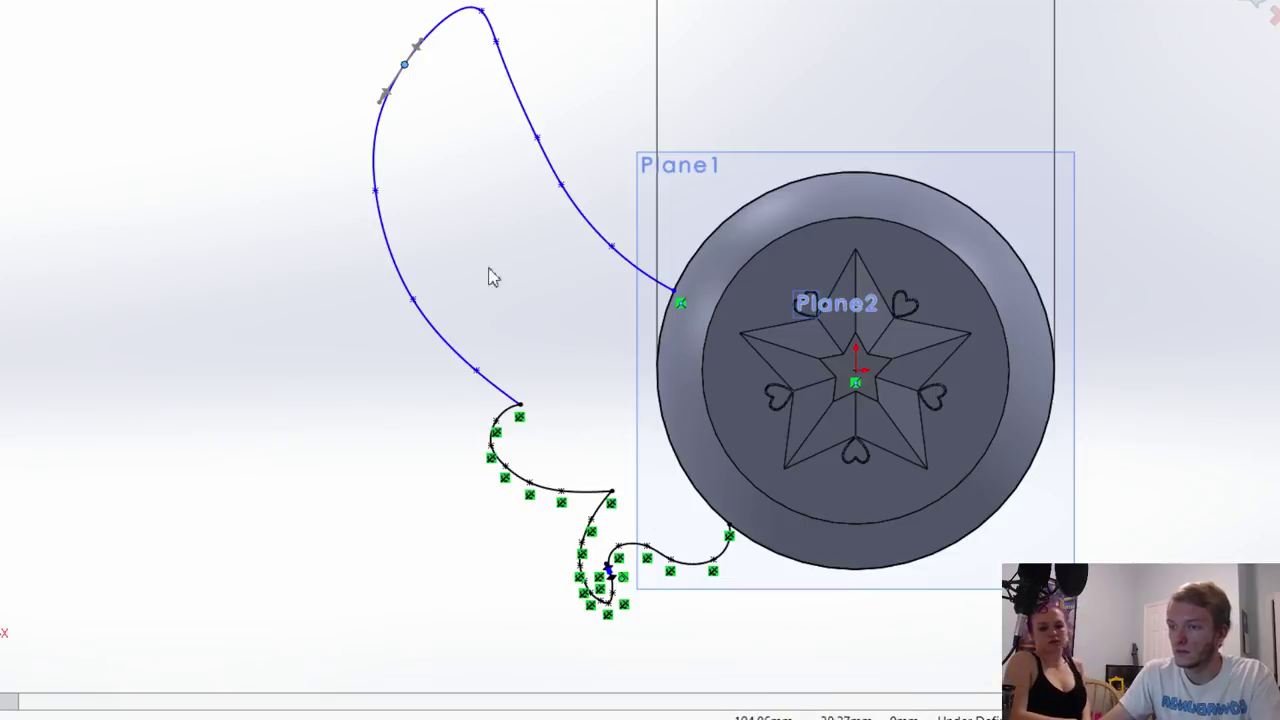
Step: Fix the fourth spline's remaining points, from its lower joint around the peak to its endpoint on the circle
click(477, 374)
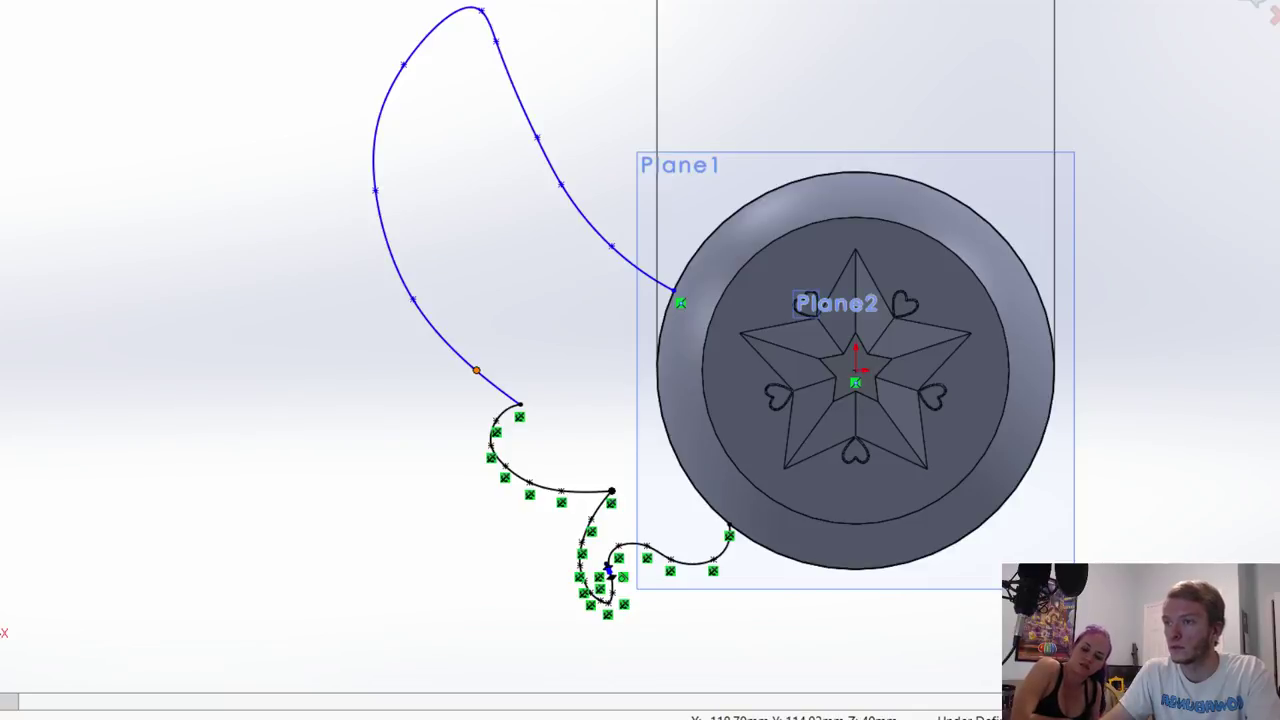
click(541, 140)
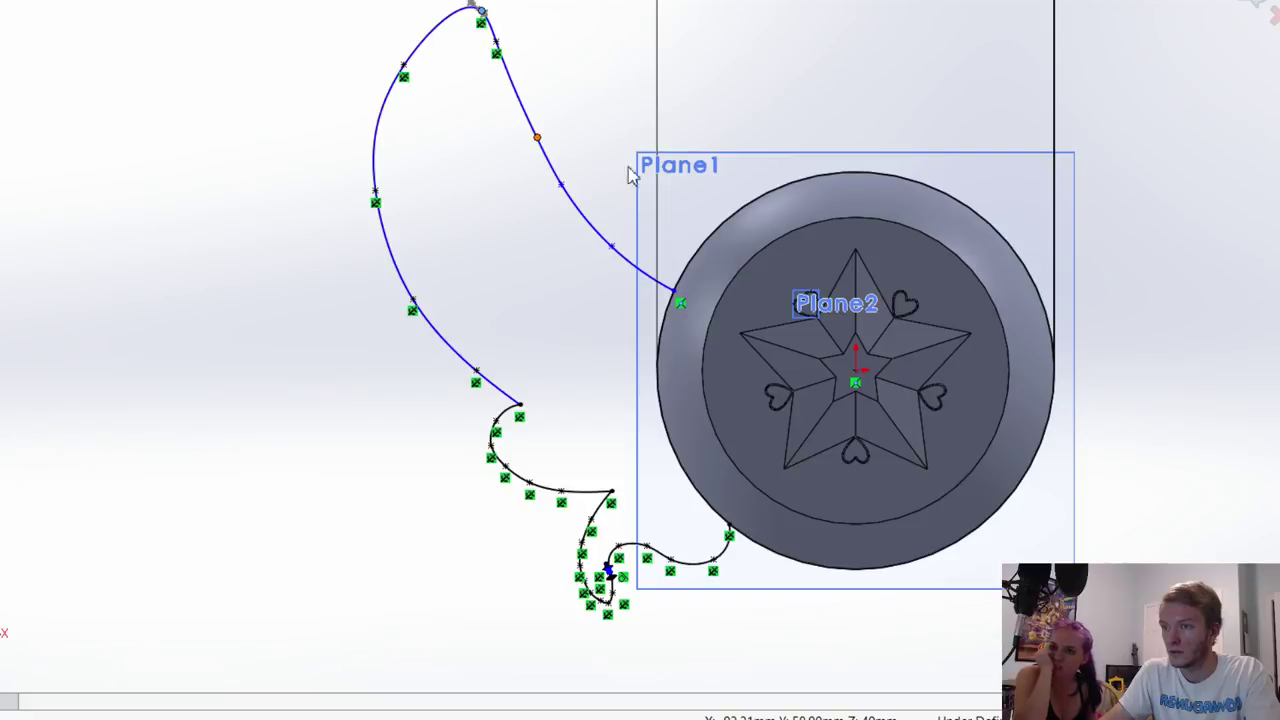
click(611, 247)
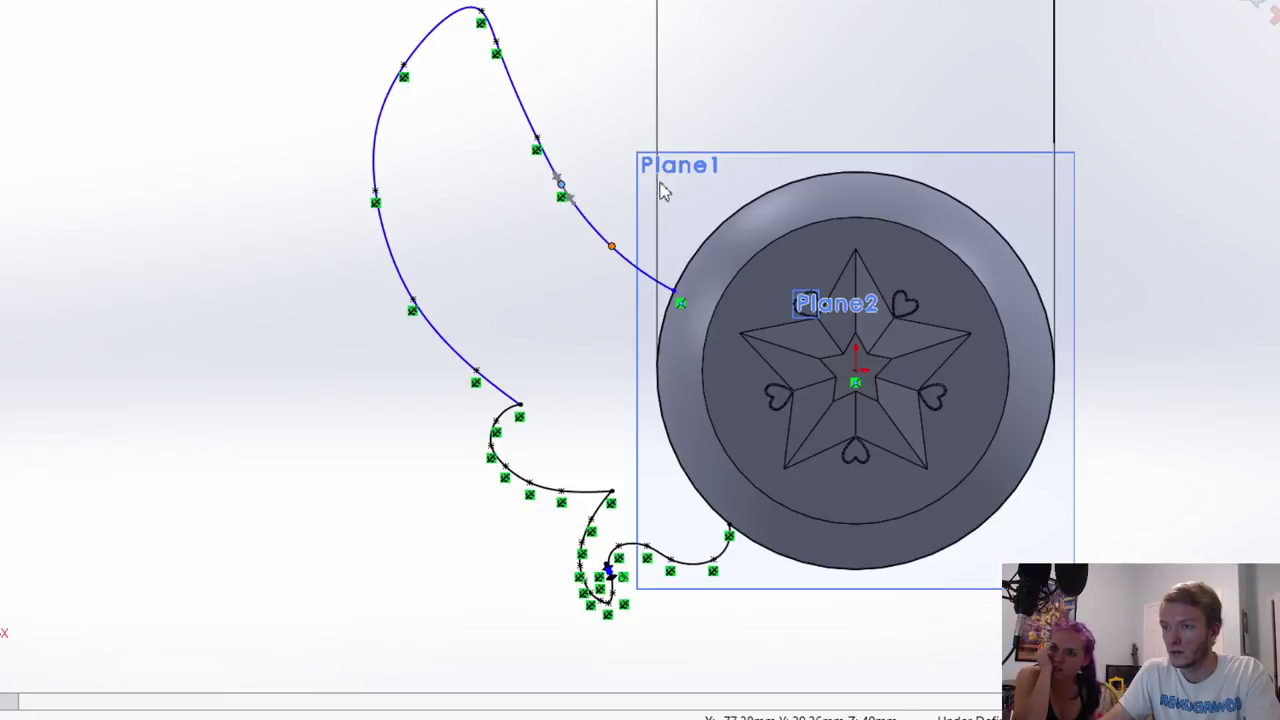
click(678, 300)
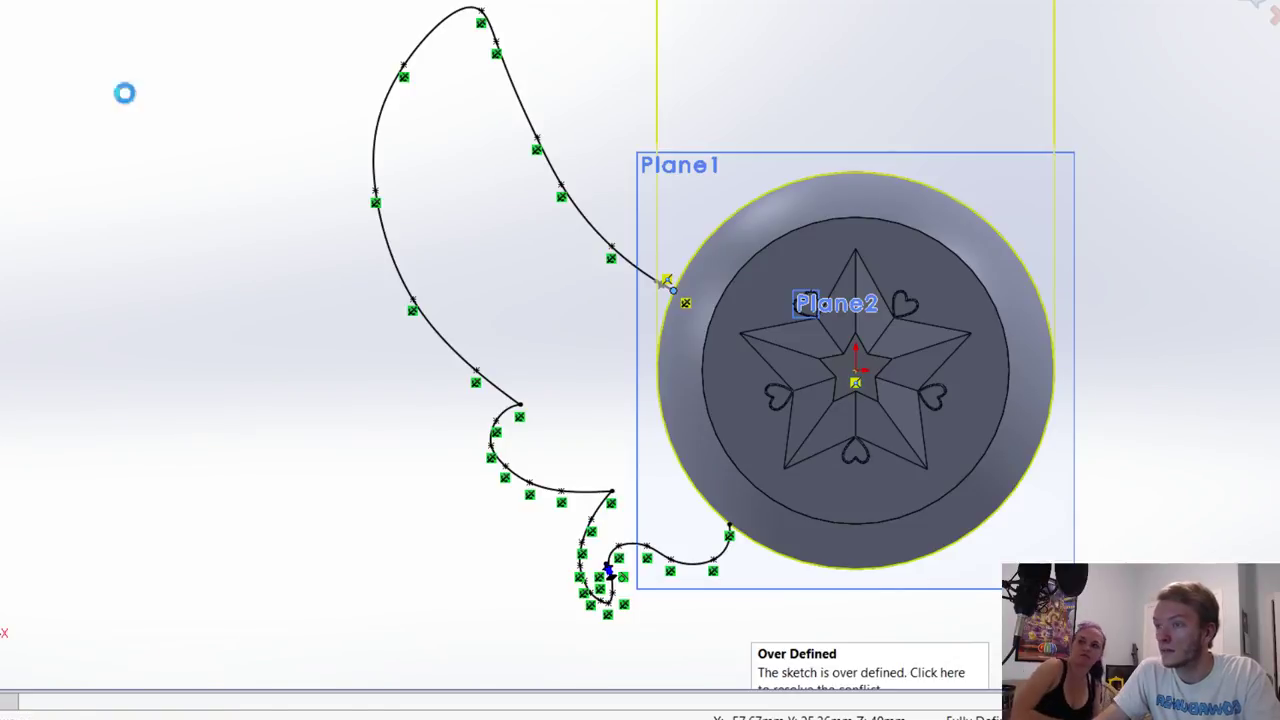
Step: Close the wing outline with a straight line about 76 mm long between its two ends on the circle
click(509, 330)
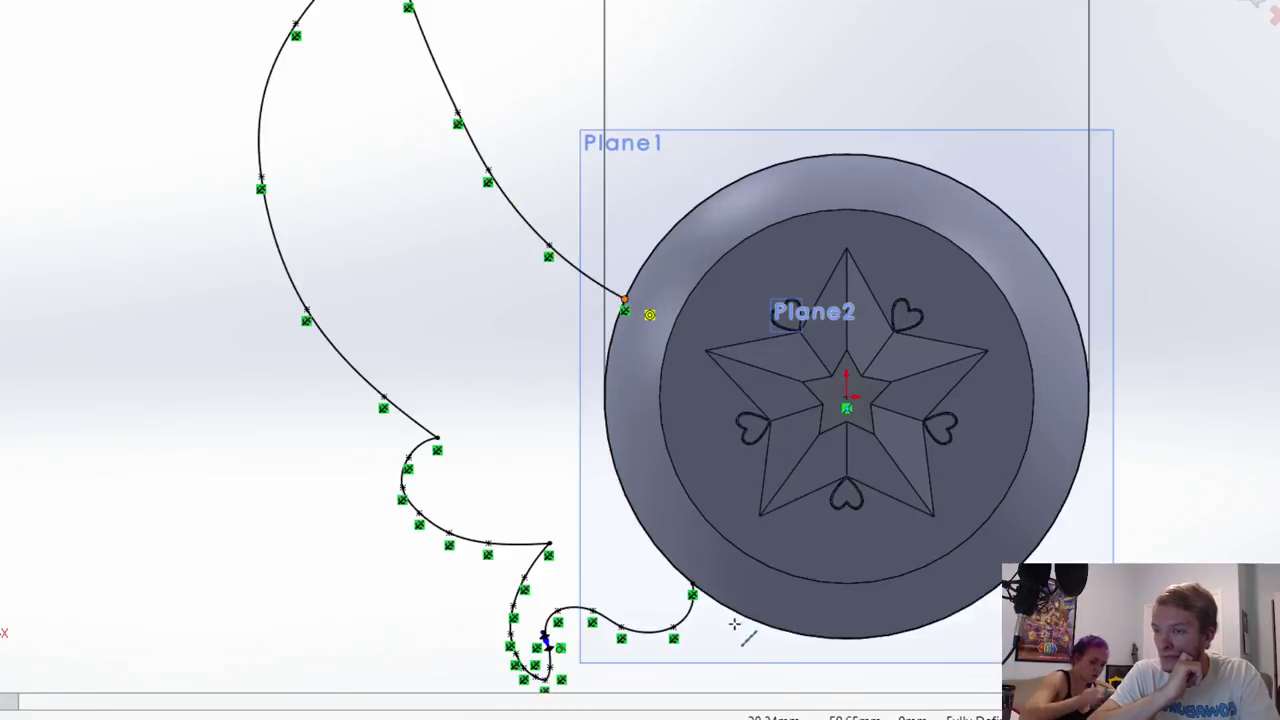
click(692, 583)
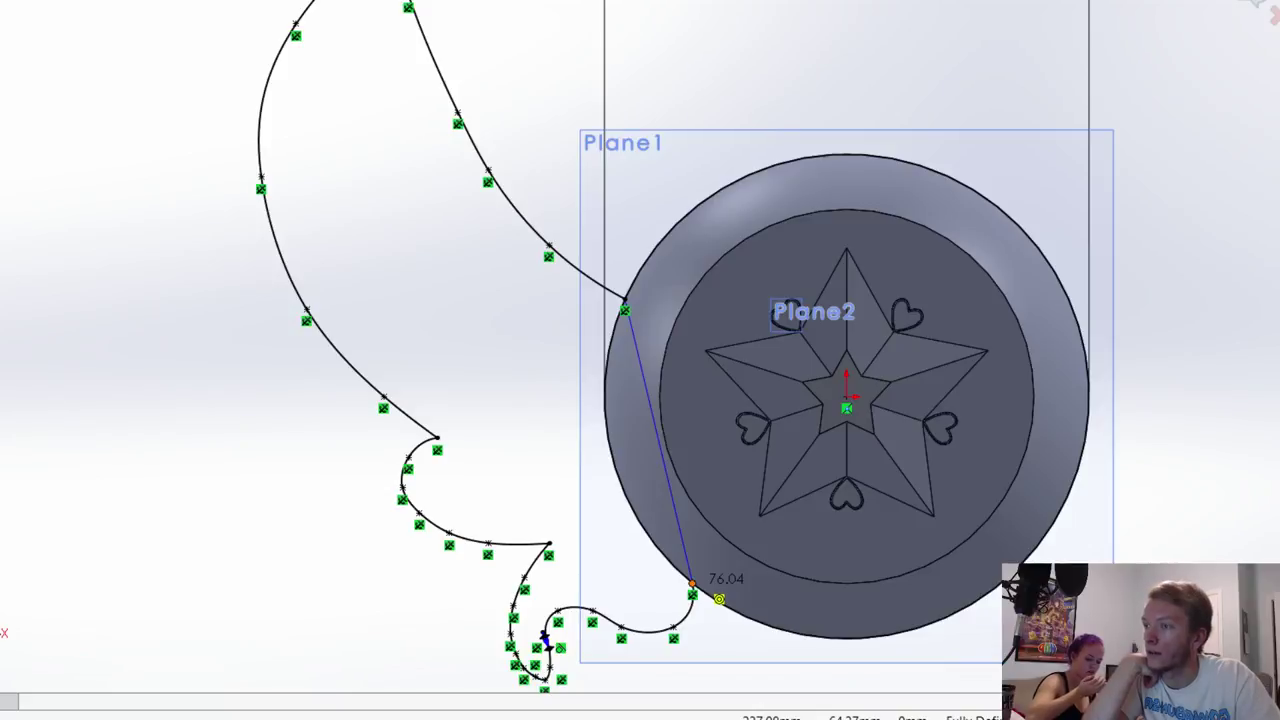
click(530, 385)
click(634, 425)
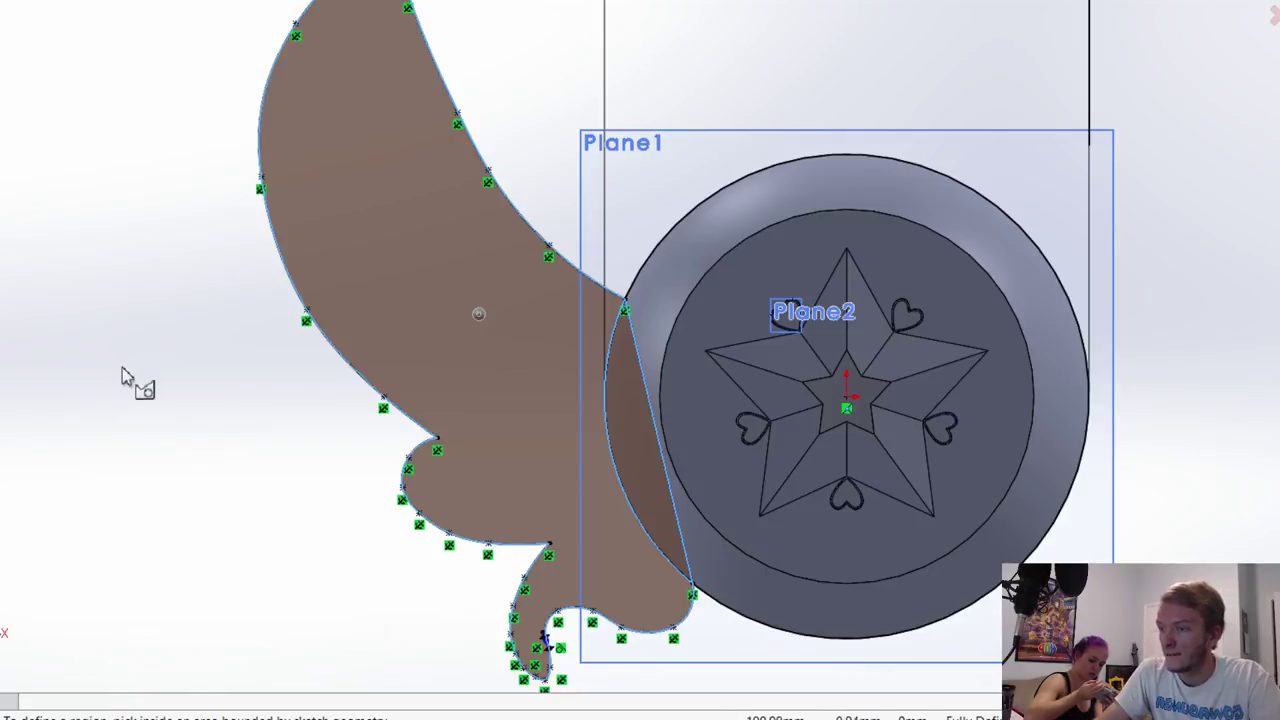
mouse_move(140, 378)
middle_down()
mouse_move(200, 386)
mouse_move(283, 369)
middle_up()
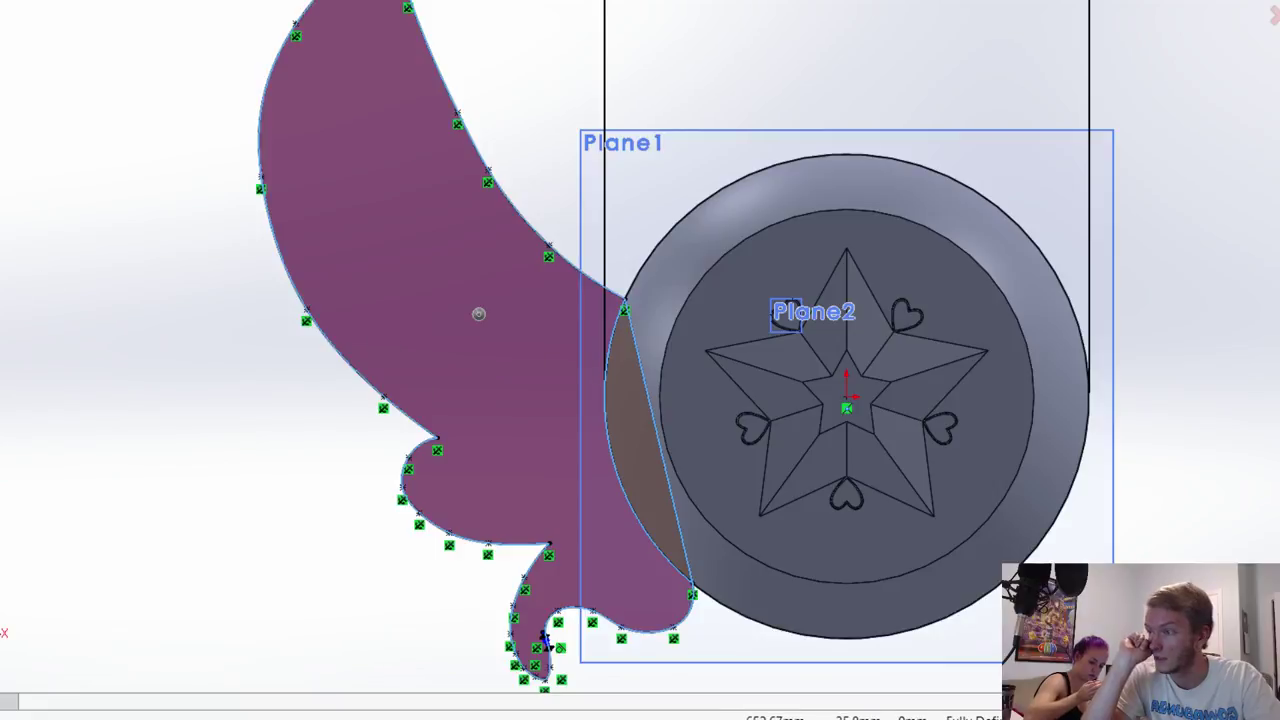
Step: Convert the wing's splines and closing line into a new sketch on the sphere's centre plane and extrude the outline symmetrically
click(1251, 3)
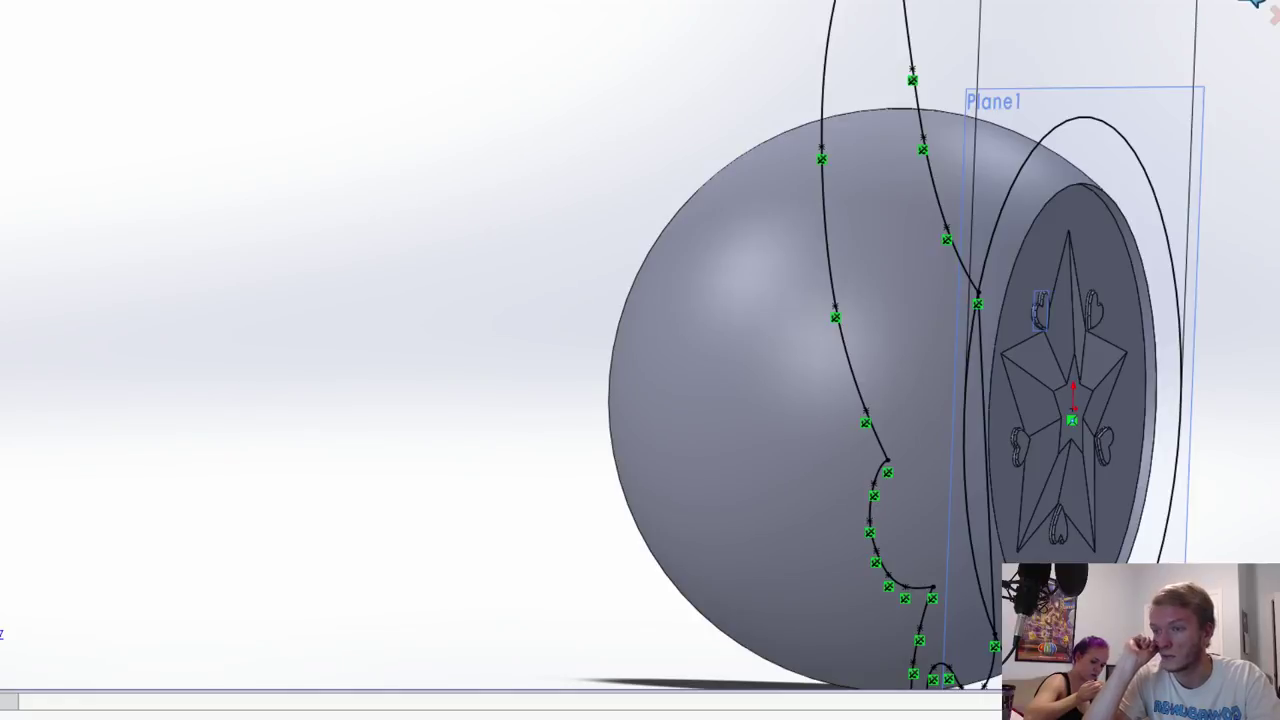
key(ctrl+b)
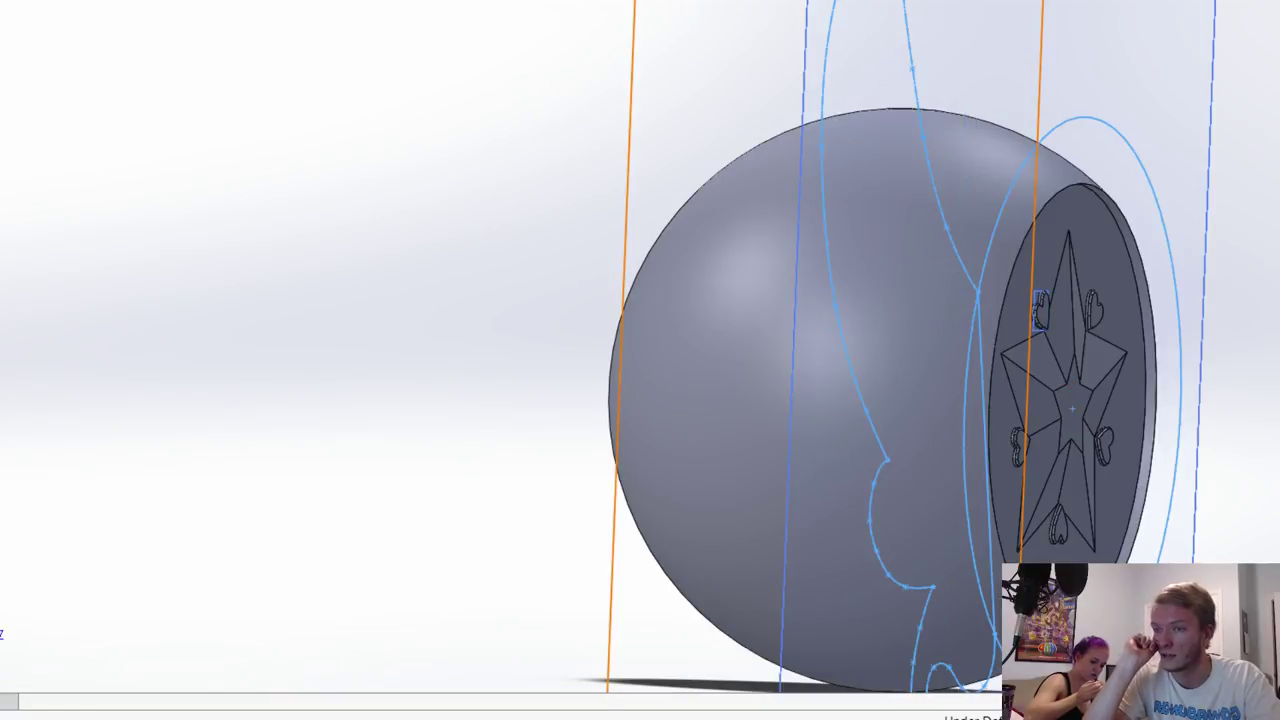
click(823, 206)
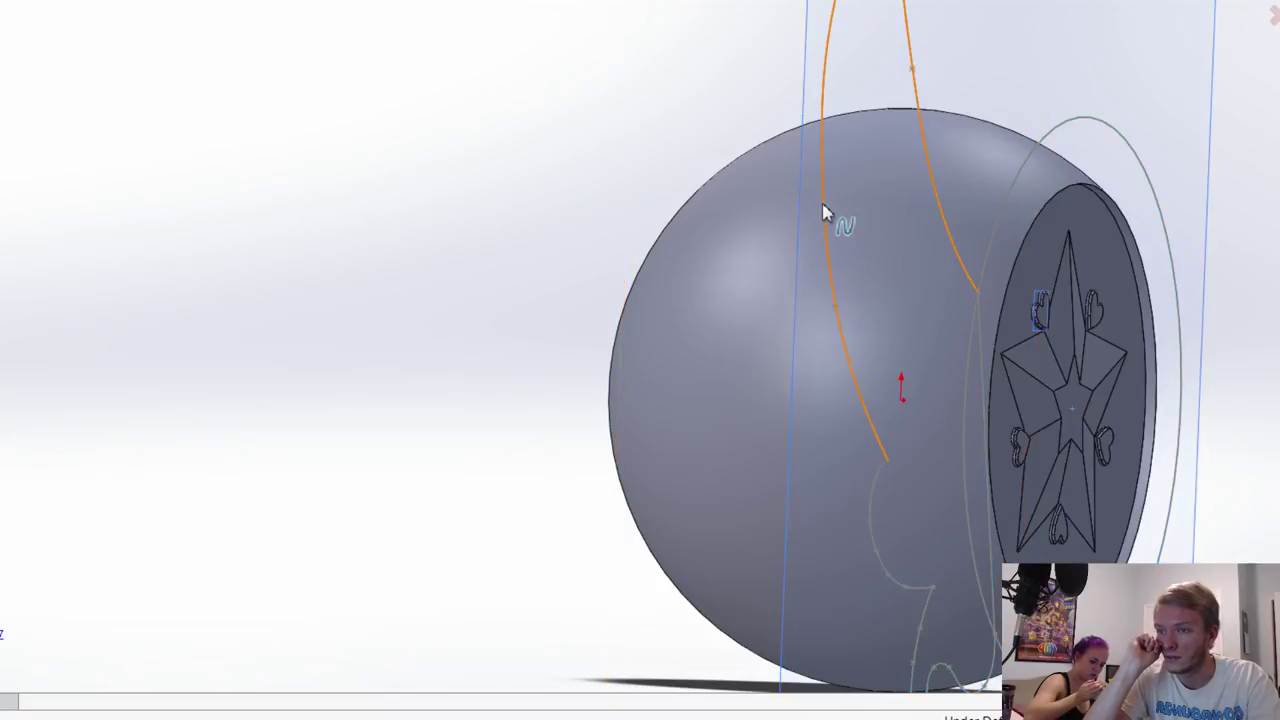
click(993, 388)
click(873, 505)
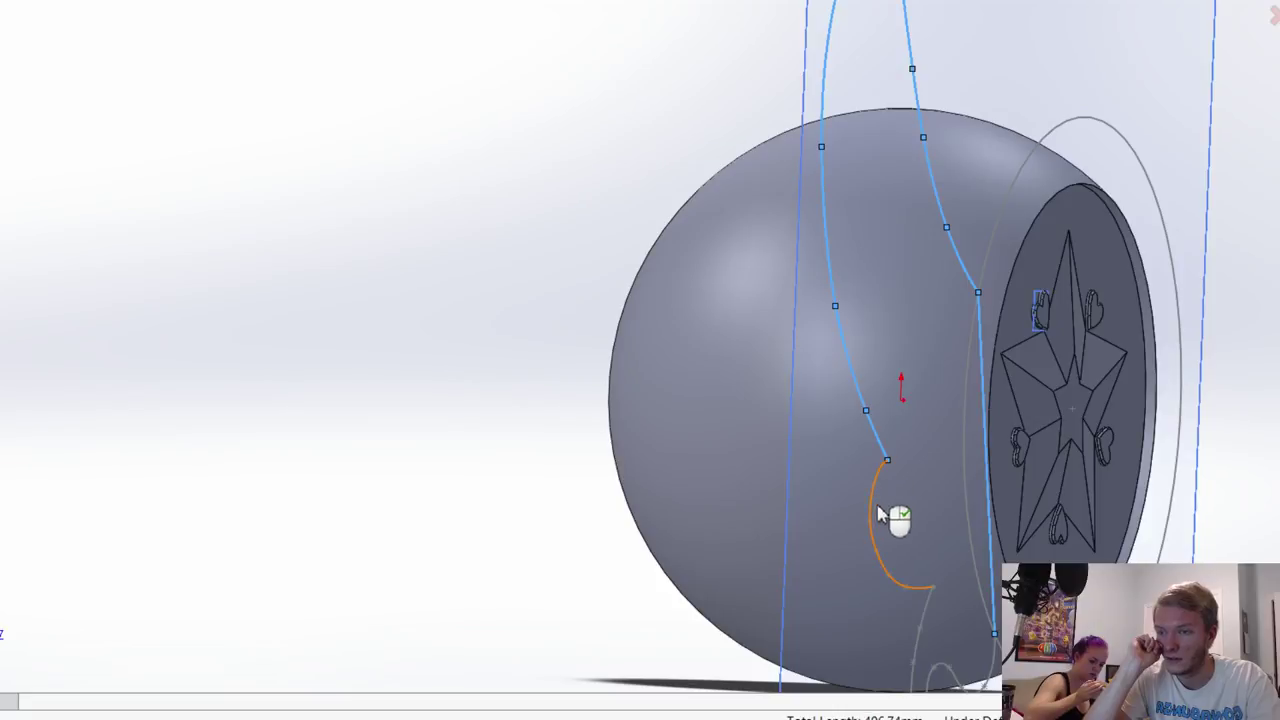
click(925, 613)
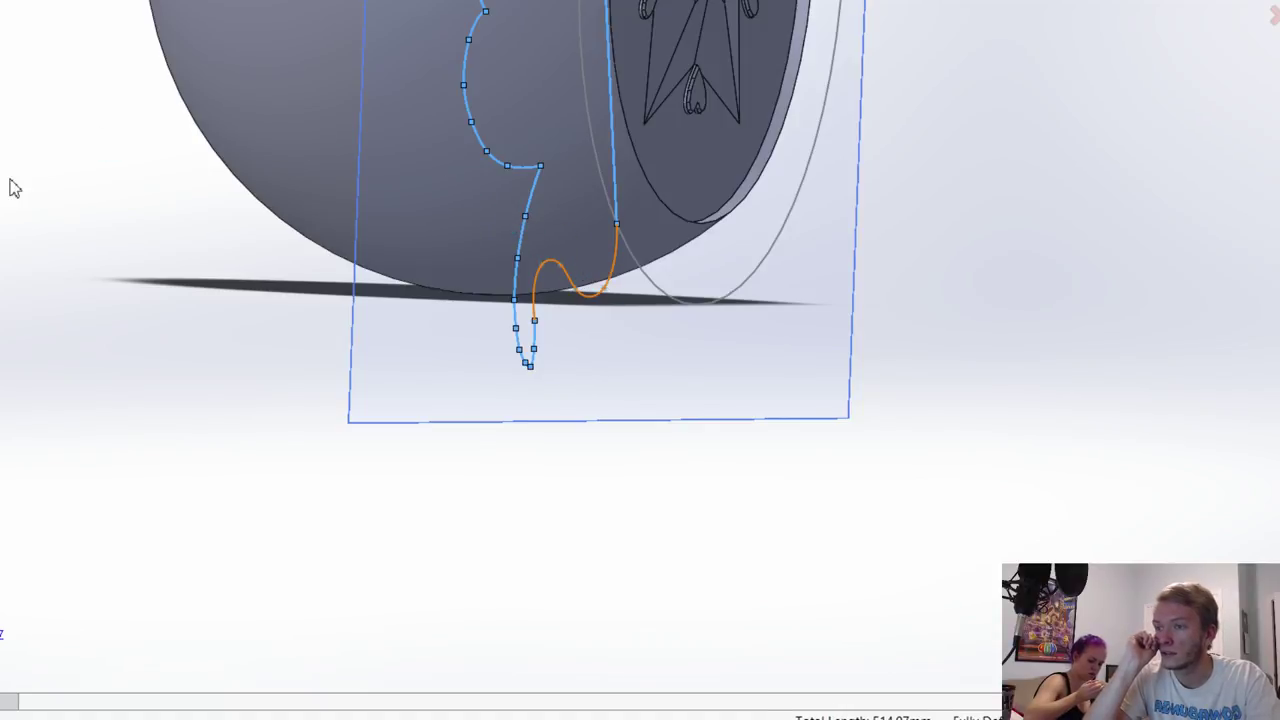
middle_drag(751, 223, 1007, 264)
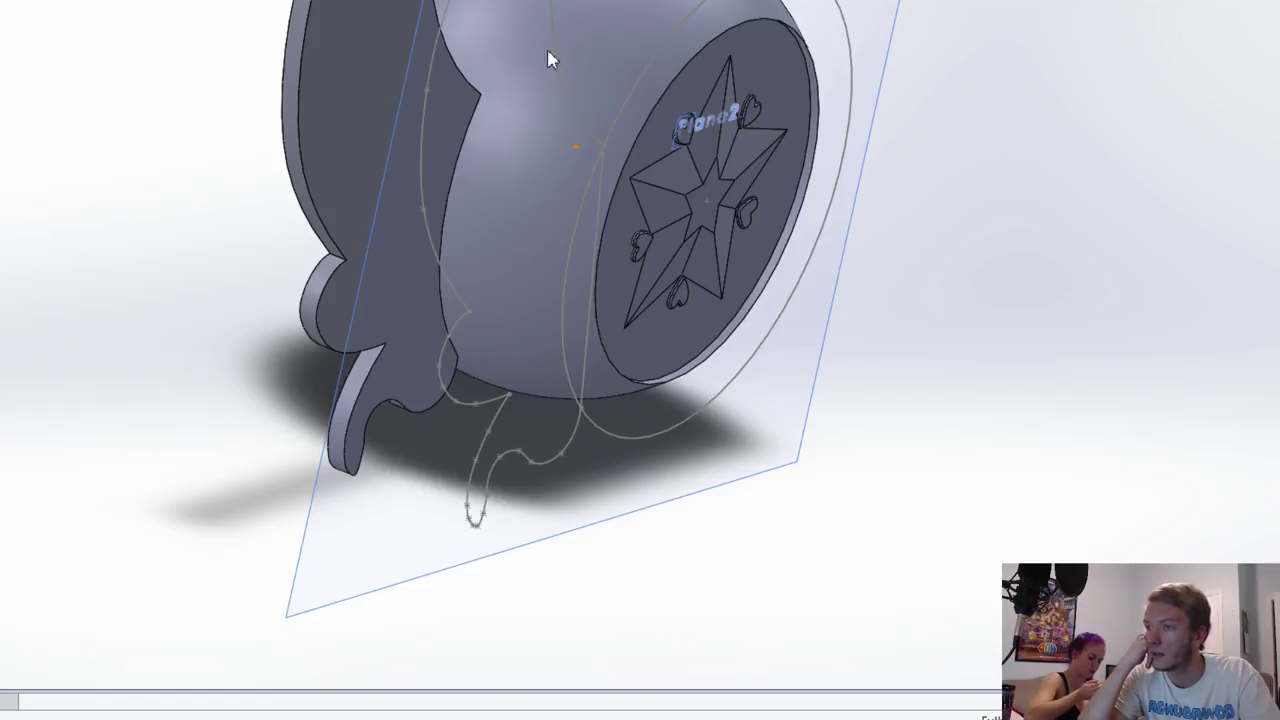
Step: Try to mirror the extruded wing to the opposite side of the sphere
key(ctrl+7)
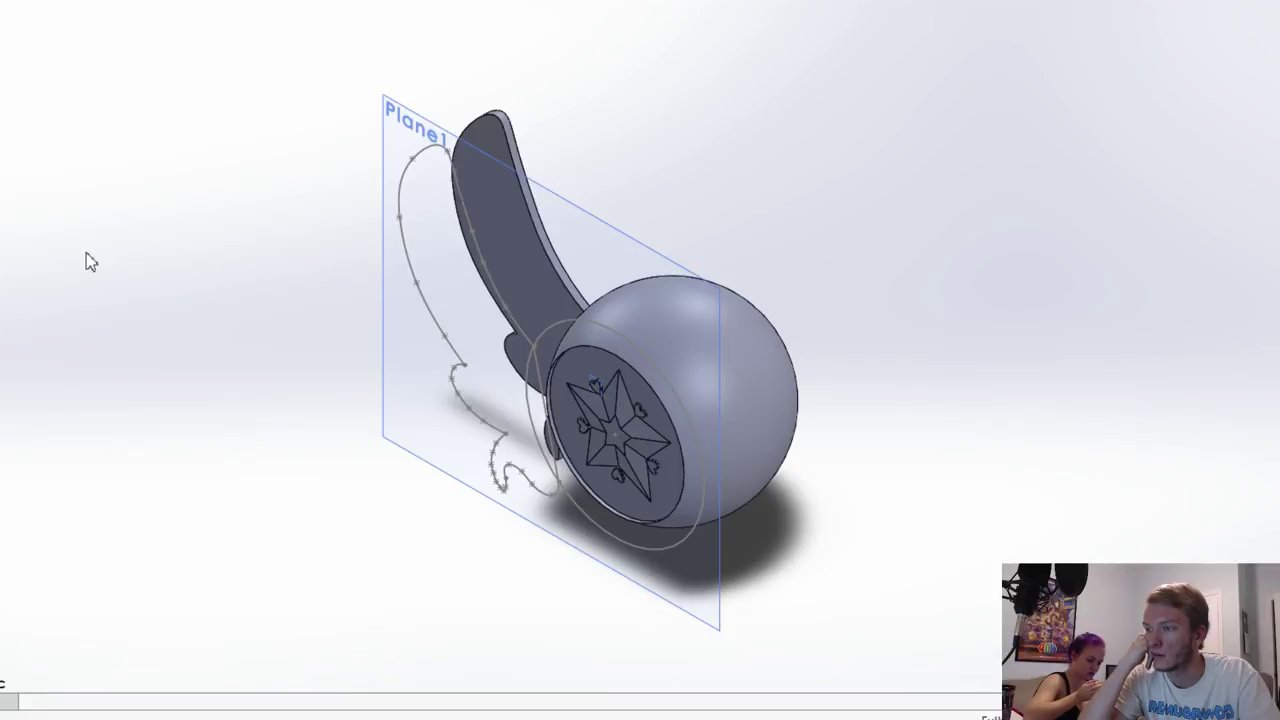
key(ctrl+3)
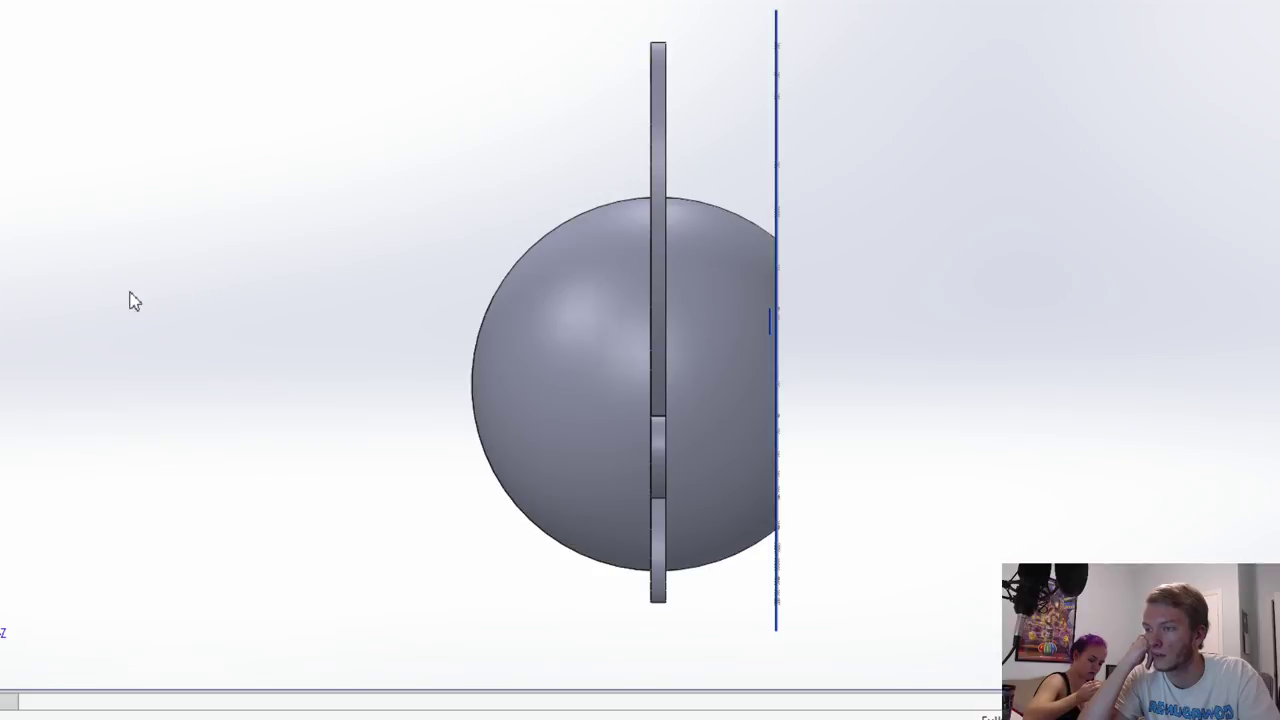
key(ctrl+4)
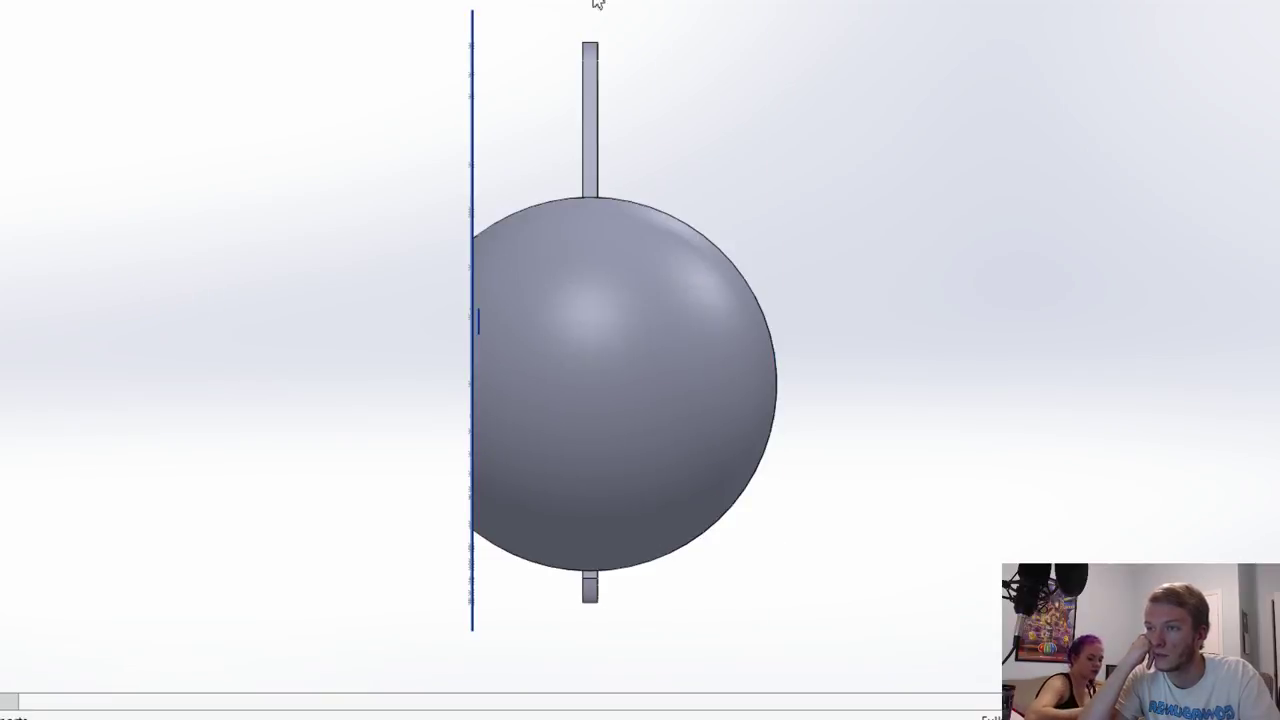
key(space)
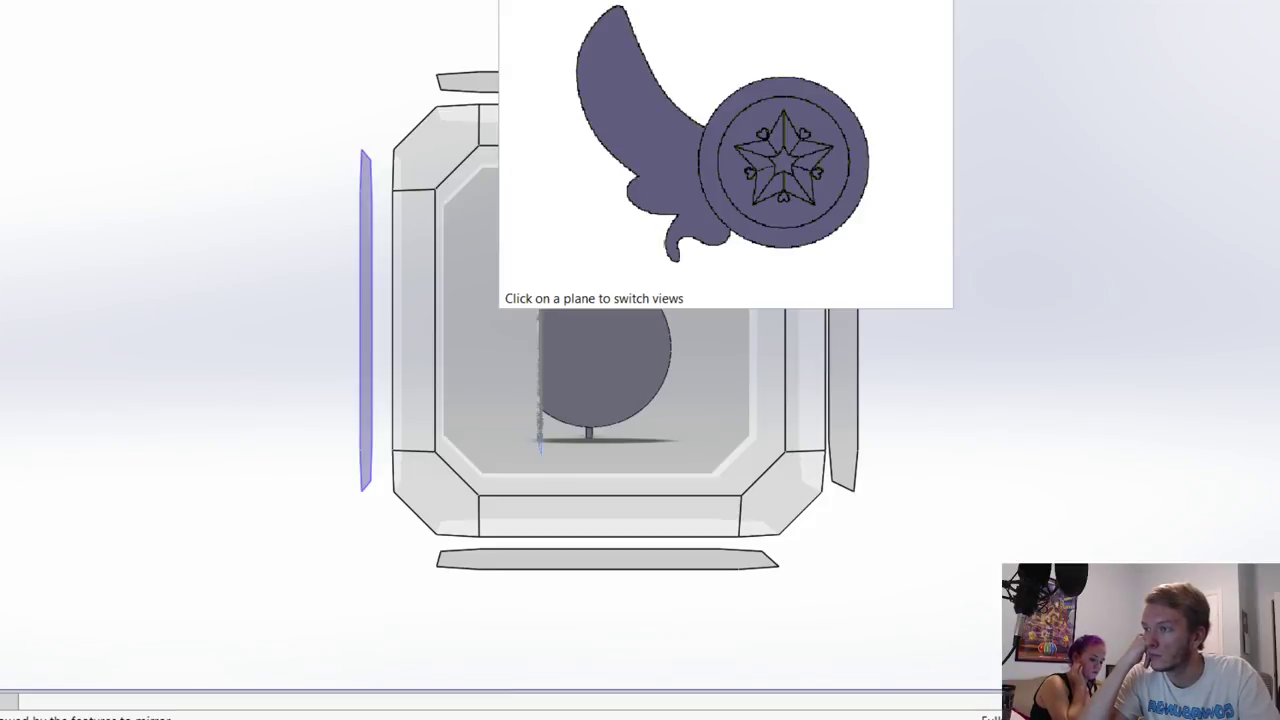
click(366, 320)
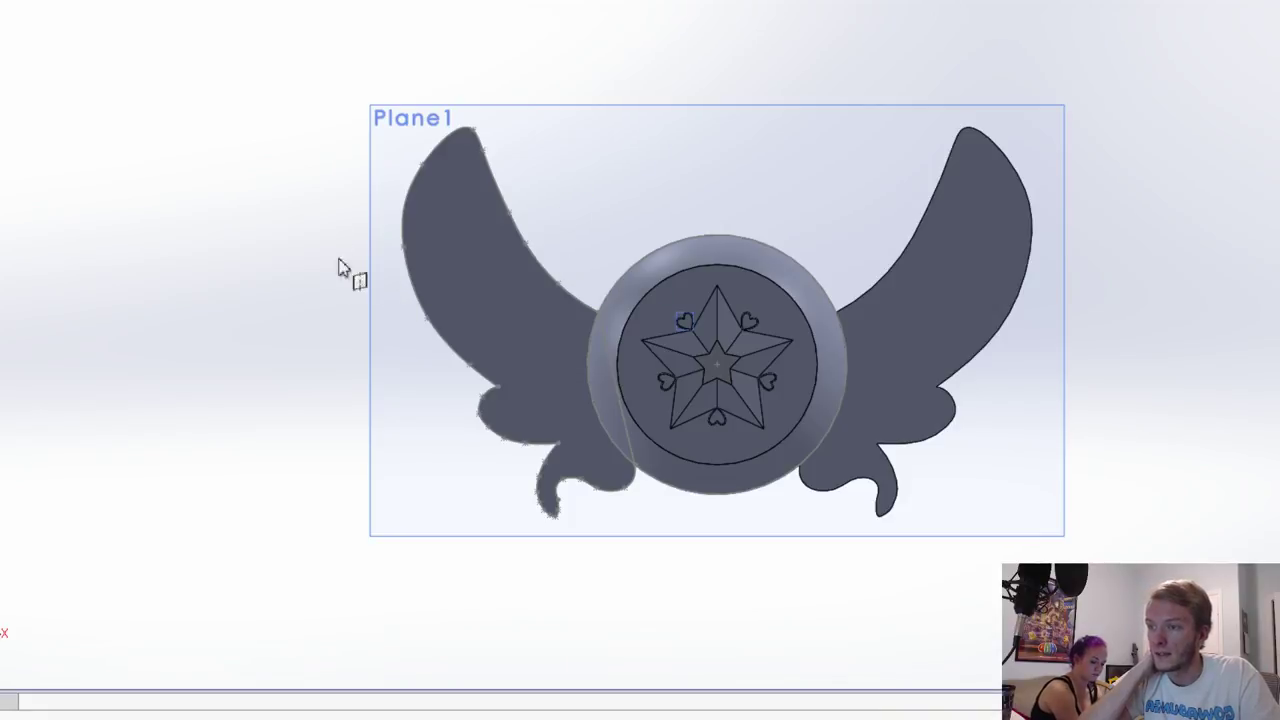
key(ctrl+z)
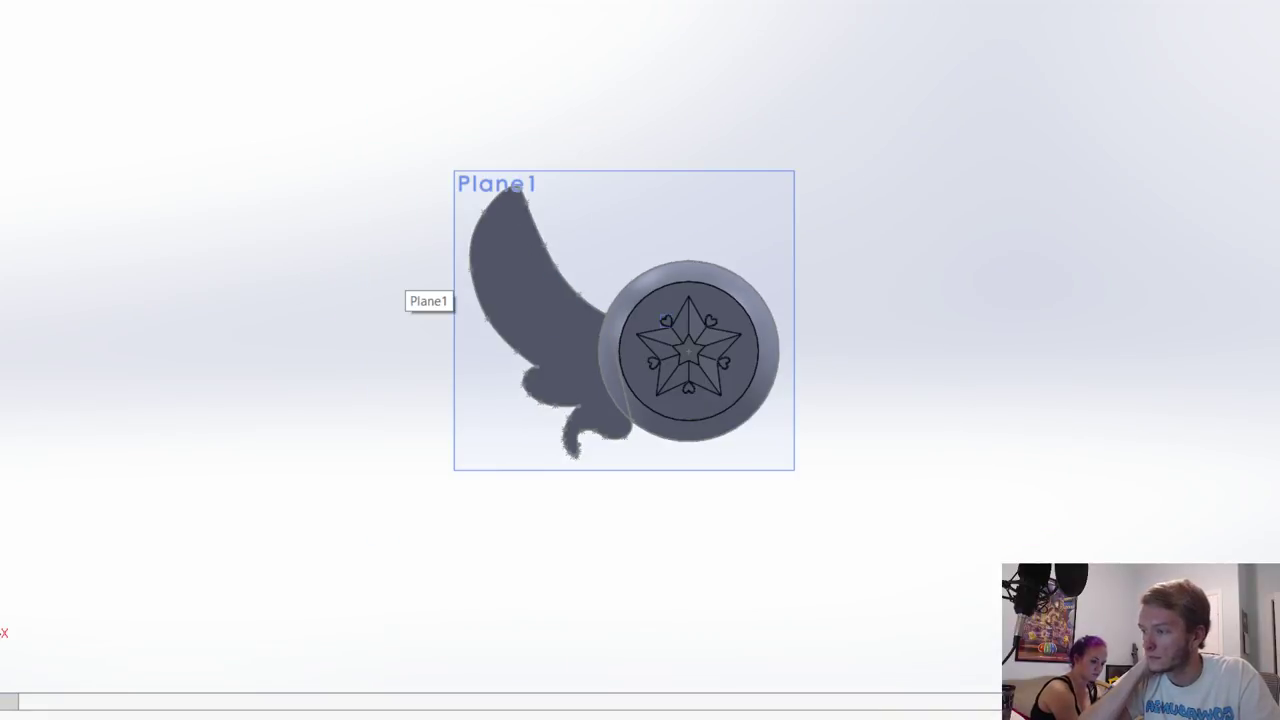
Step: Hide the wing's source sketch and the visible reference planes
scroll(504, 228, down, 4)
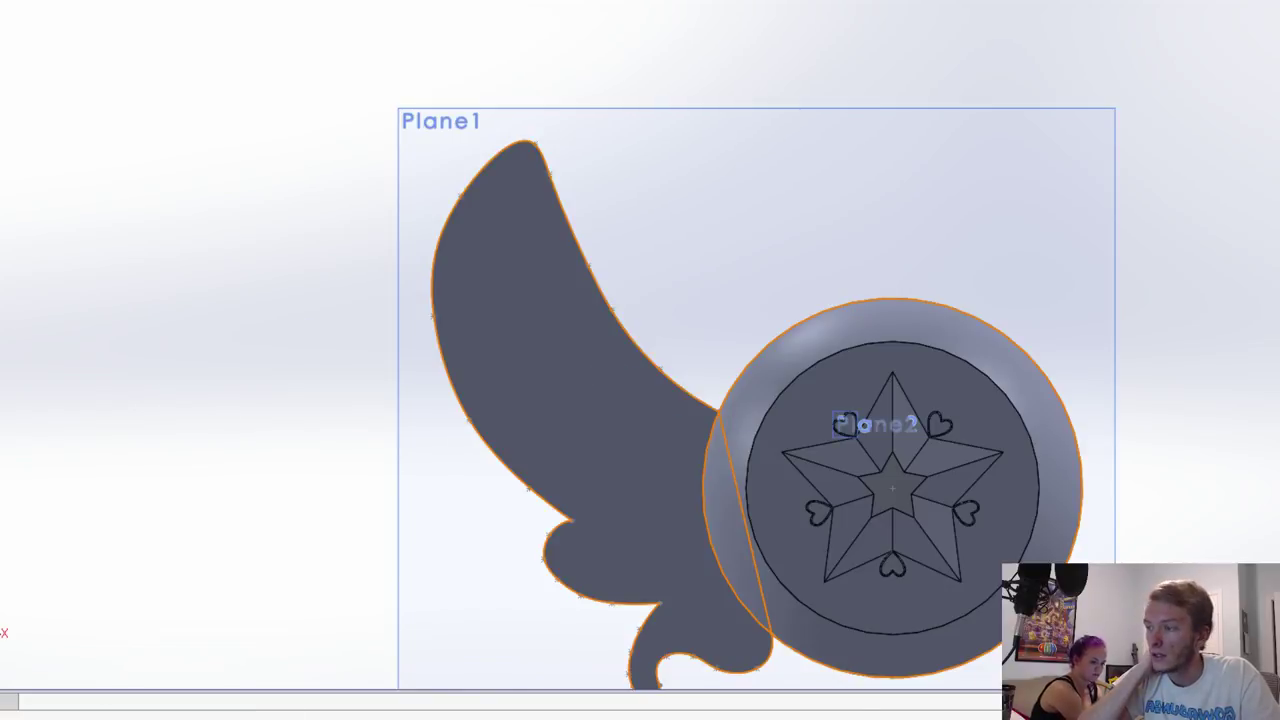
key(f)
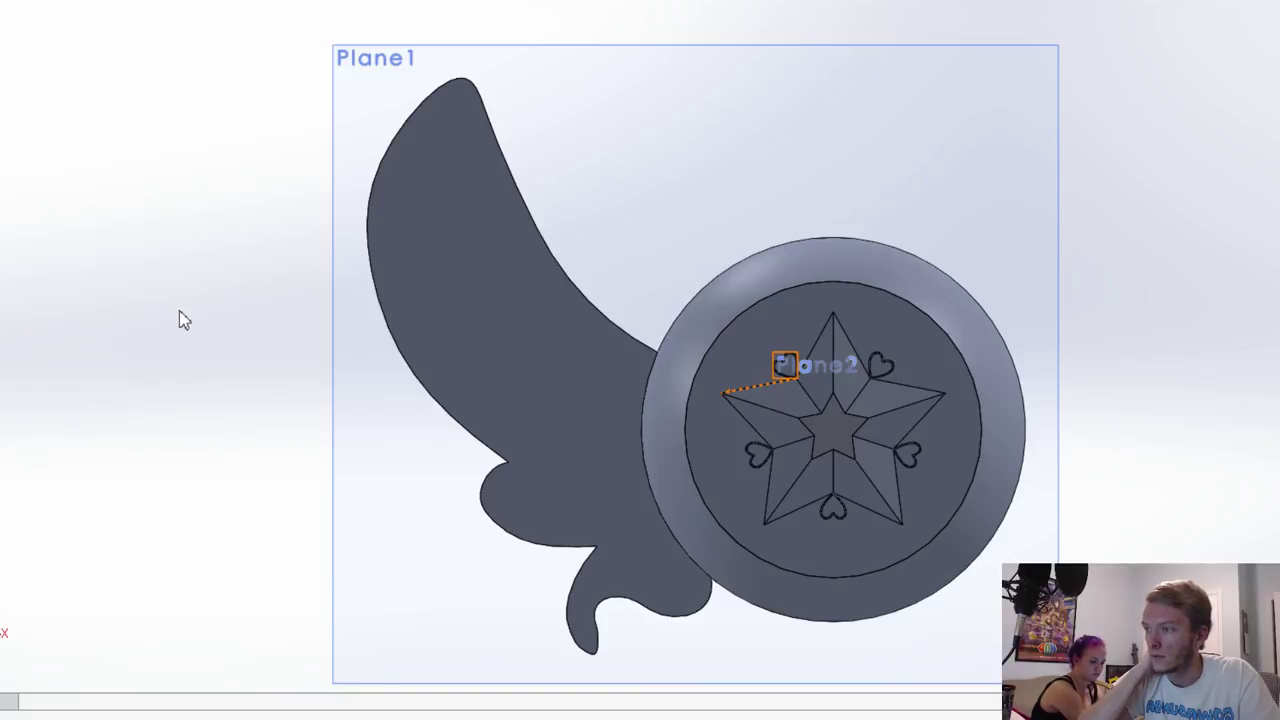
key(f)
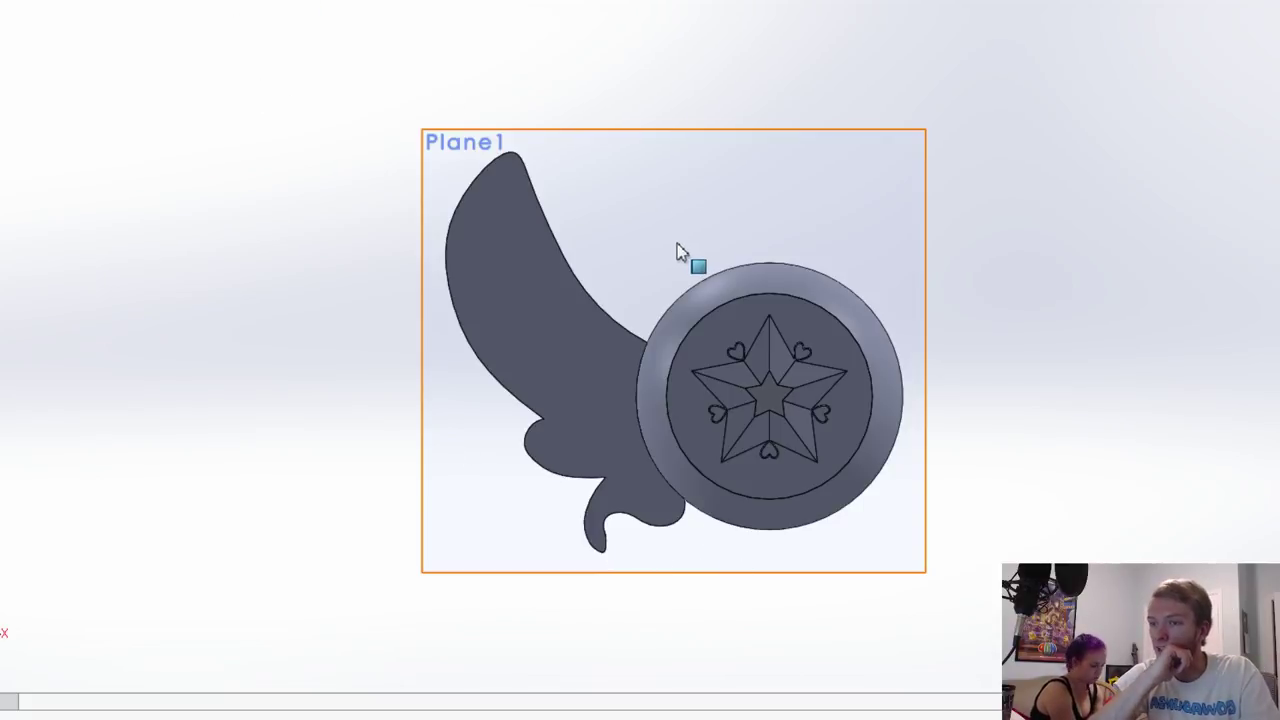
Step: Fillet all outline edges of the wing on both its front and rear faces
scroll(668, 255, down, 3)
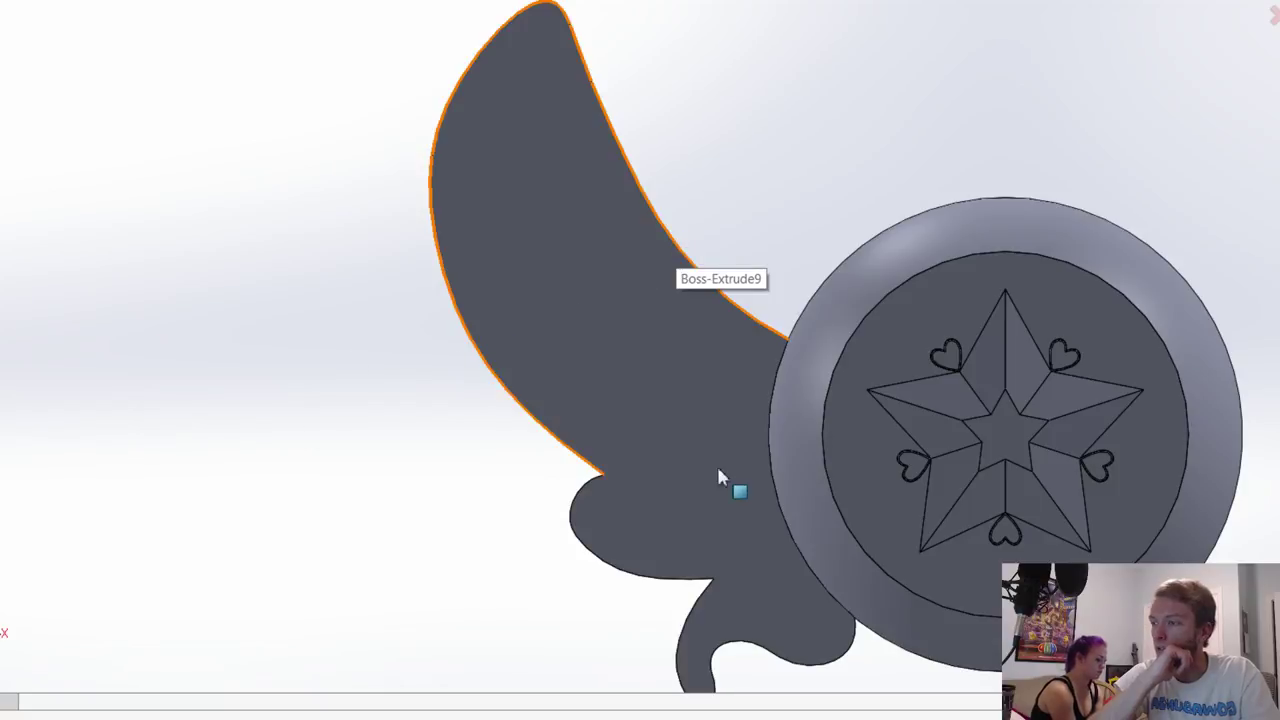
click(583, 497)
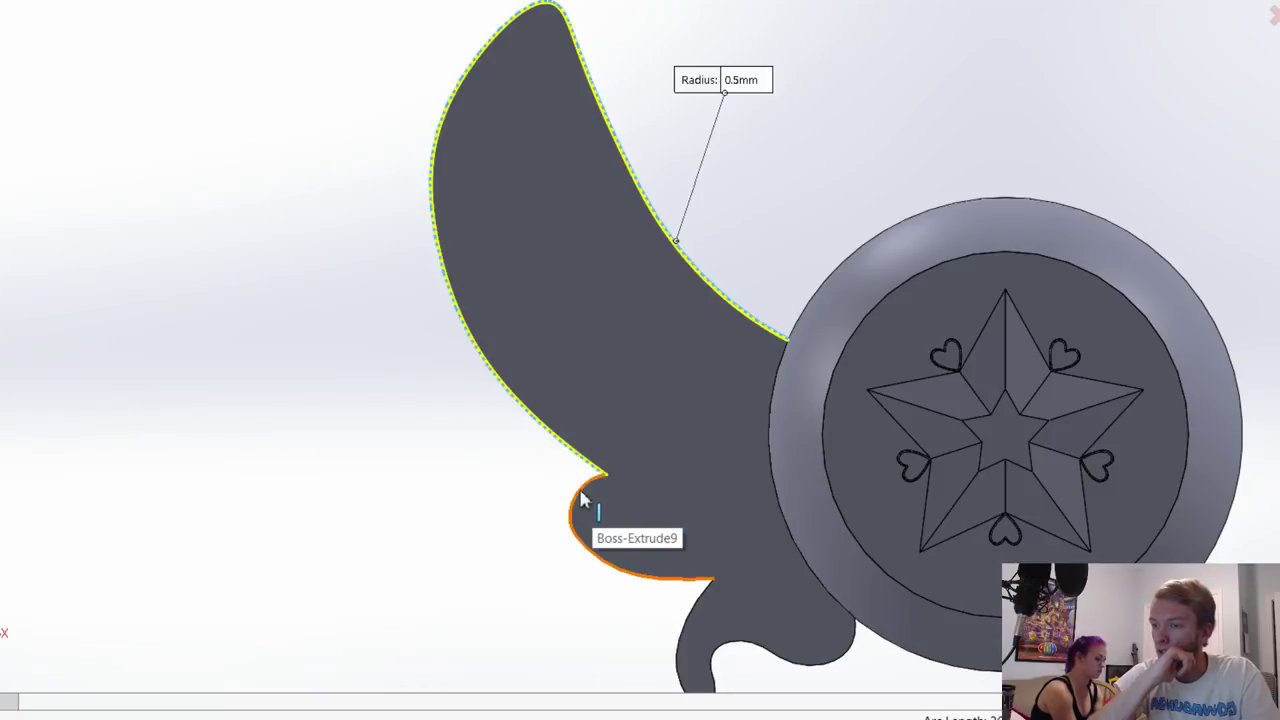
click(698, 612)
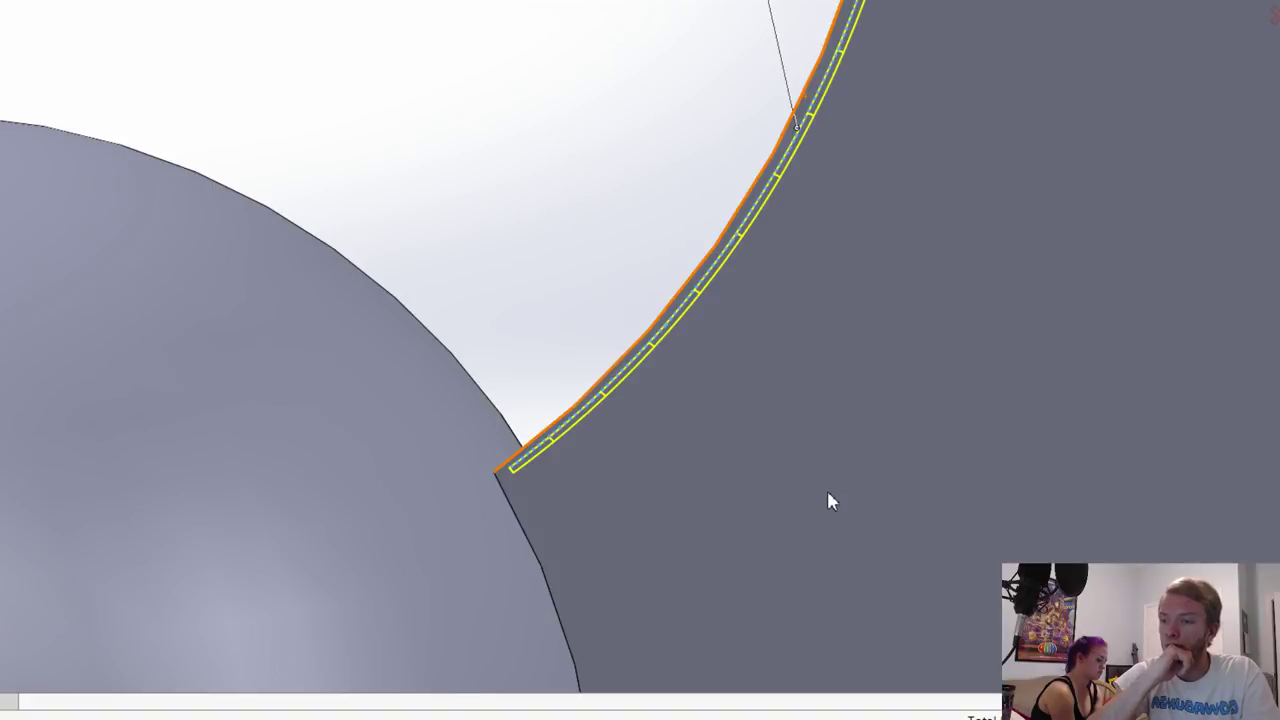
scroll(827, 497, up, 3)
middle_drag(682, 474, 600, 474)
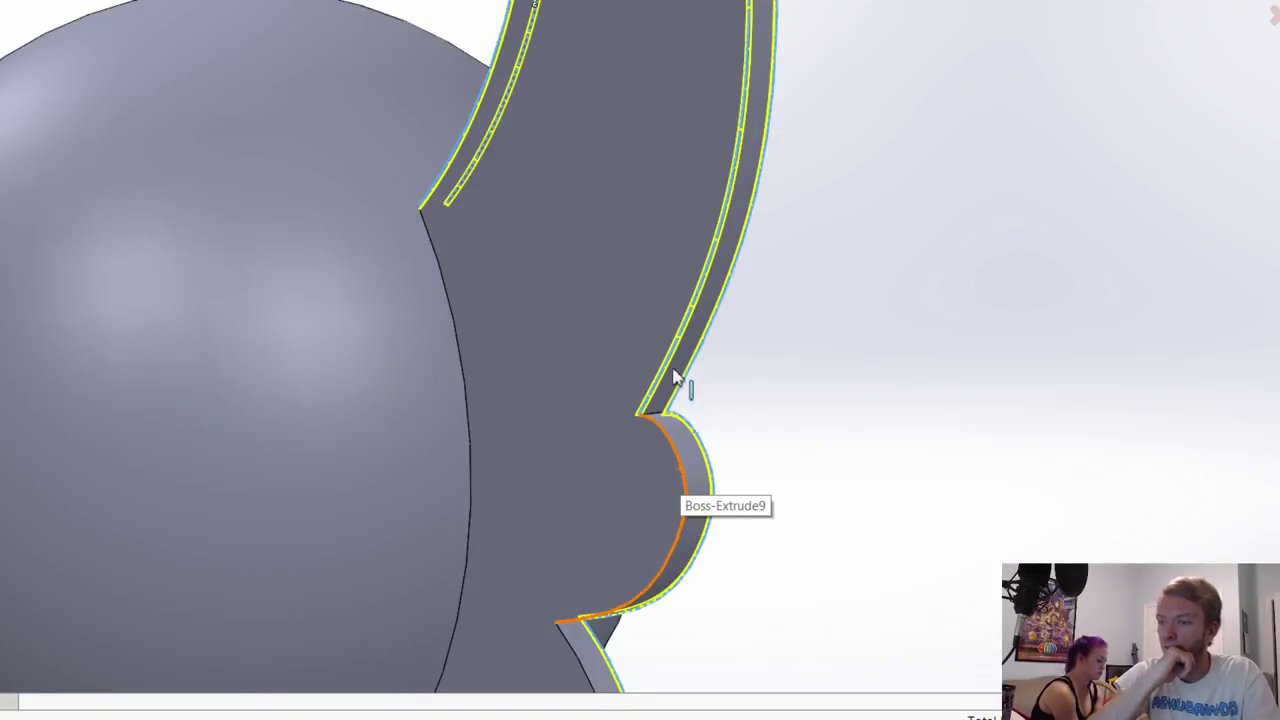
middle_drag(914, 363, 865, 355)
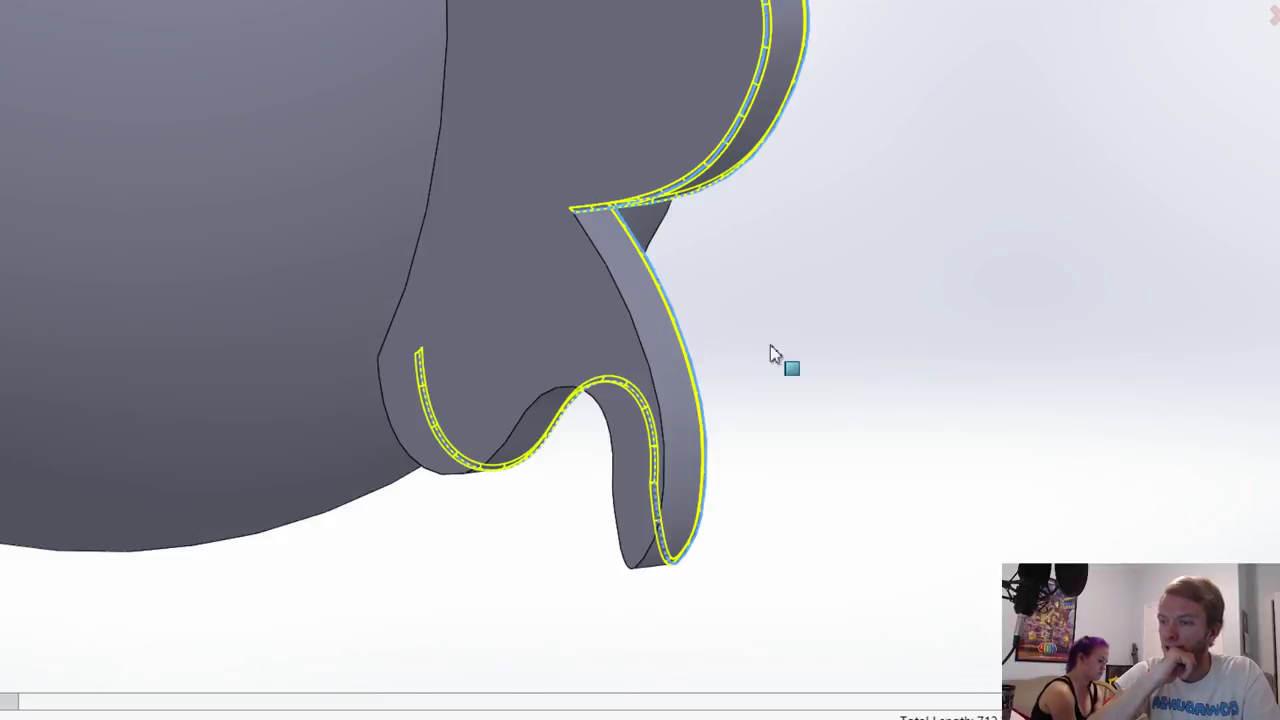
middle_drag(637, 323, 640, 323)
click(637, 323)
scroll(634, 322, up, 1)
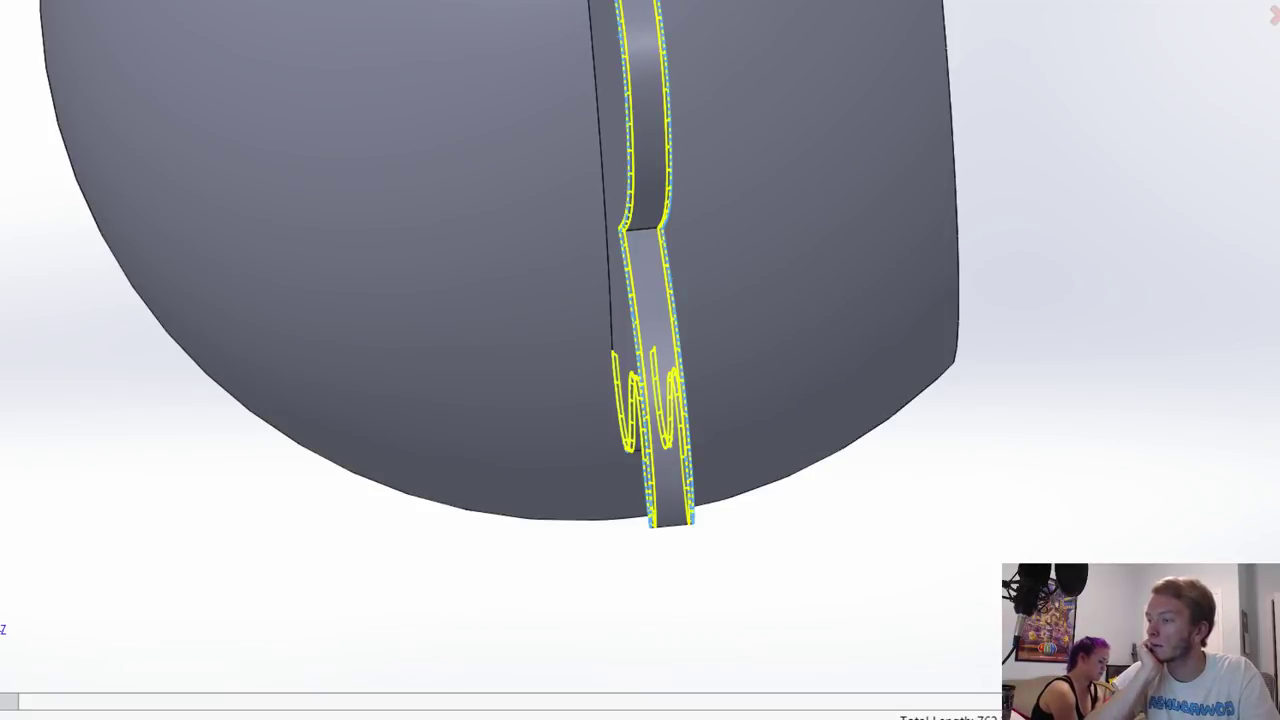
scroll(519, 350, up, 7)
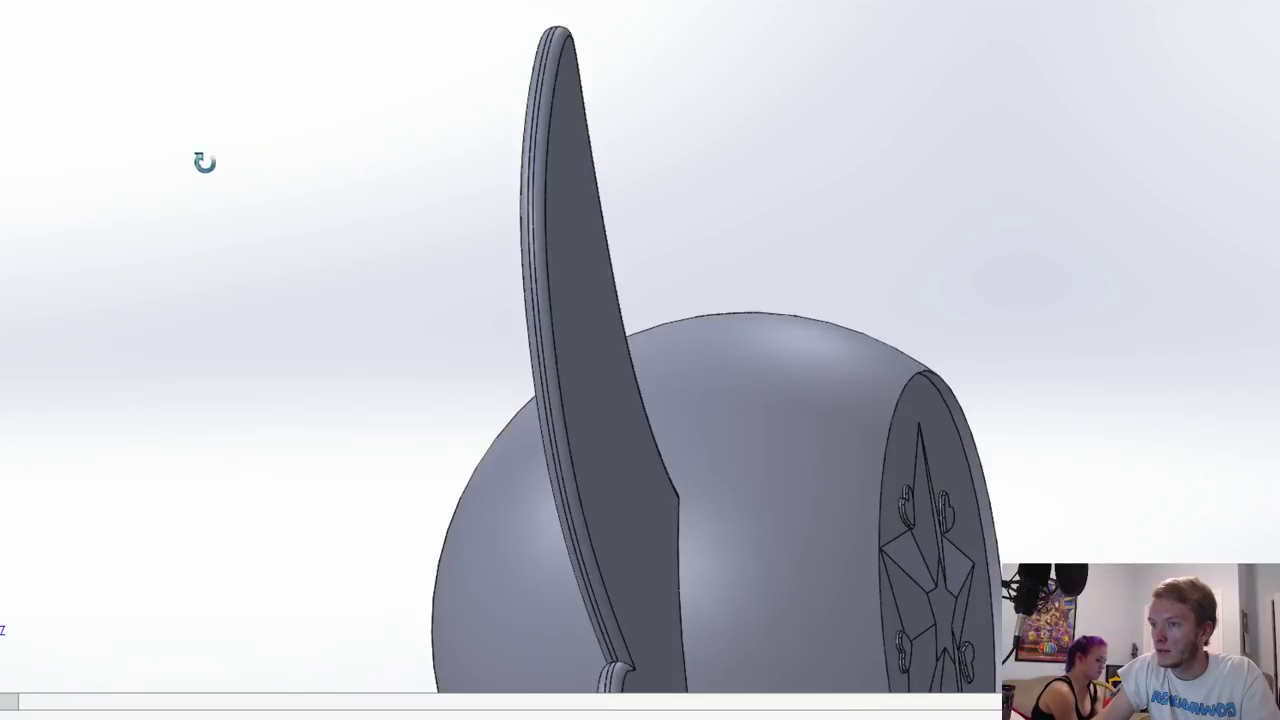
Step: Mirror the wing extrusion and its edge fillet about the Right Plane to the other side of the sphere
scroll(1069, 379, up, 5)
middle_drag(1069, 379, 1026, 394)
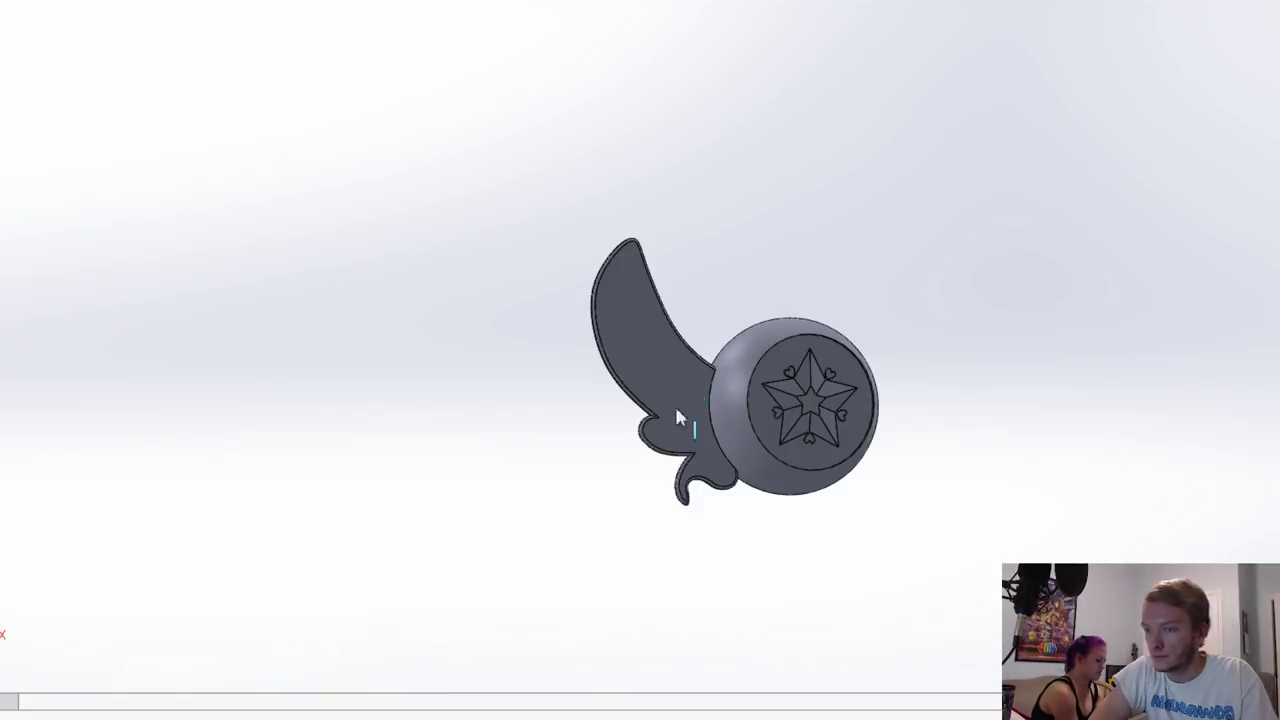
scroll(594, 510, down, 3)
middle_drag(594, 510, 722, 518)
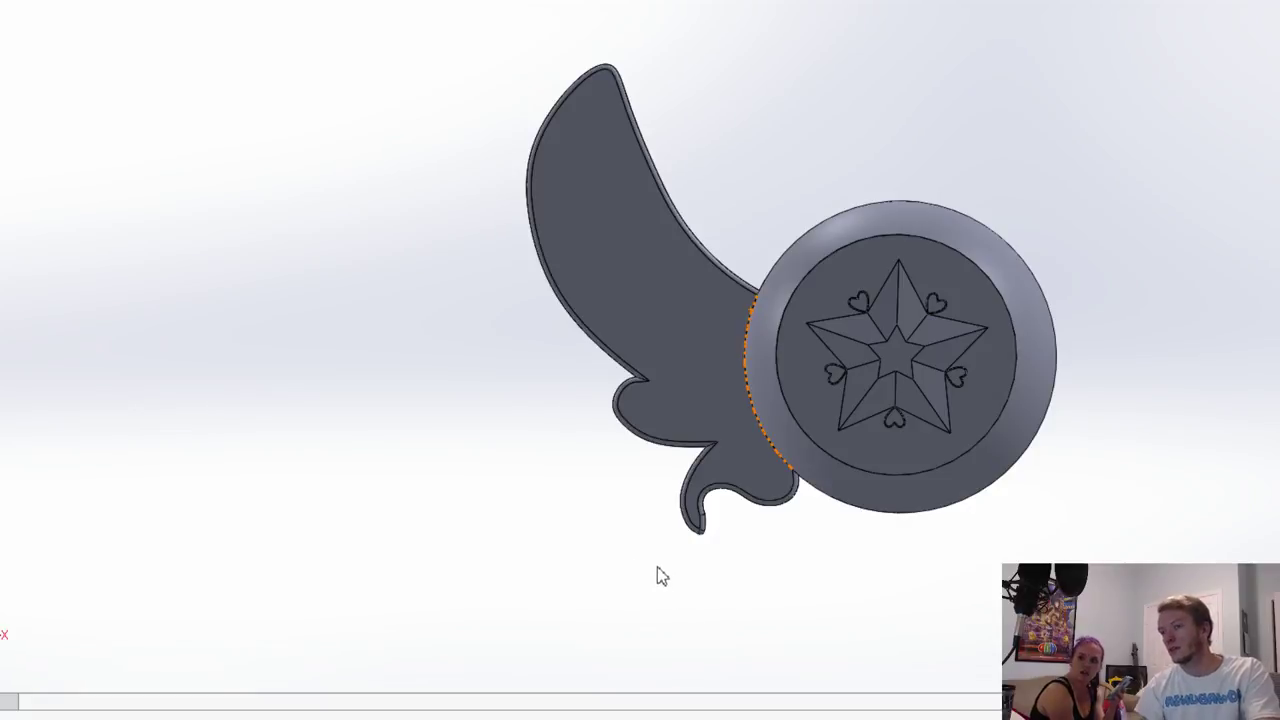
middle_drag(597, 566, 626, 531)
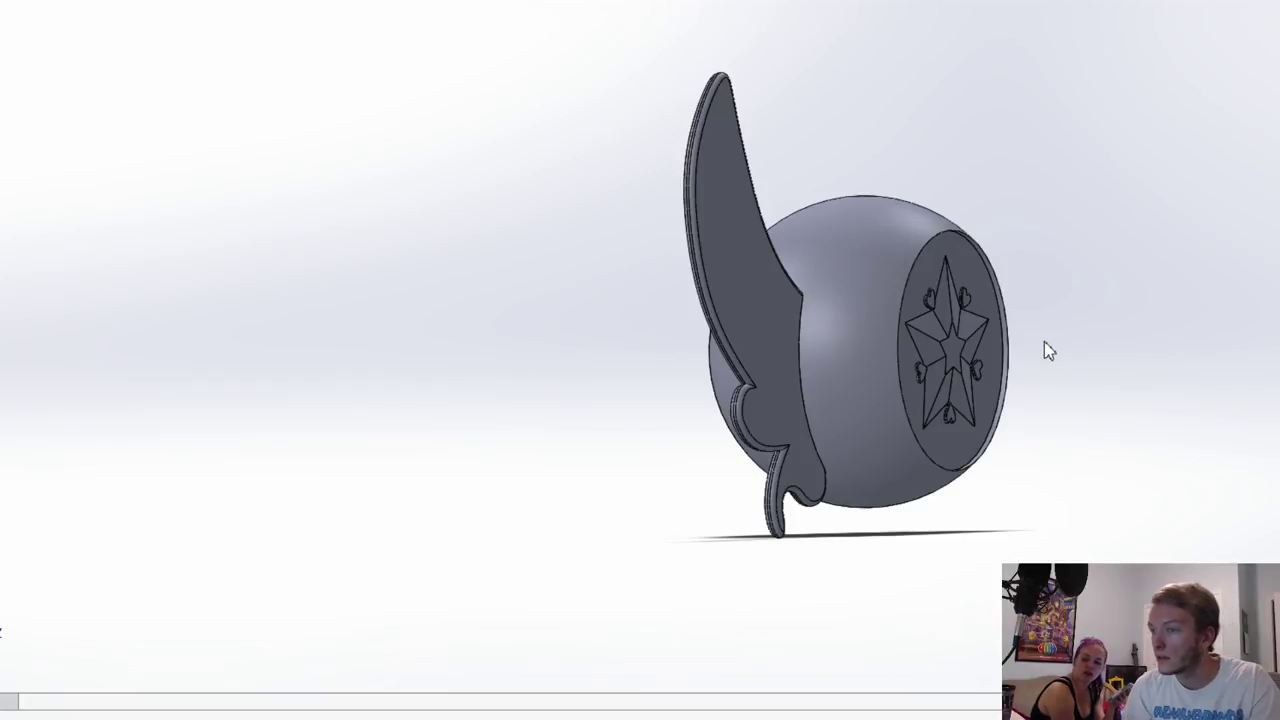
middle_drag(1057, 380, 1017, 380)
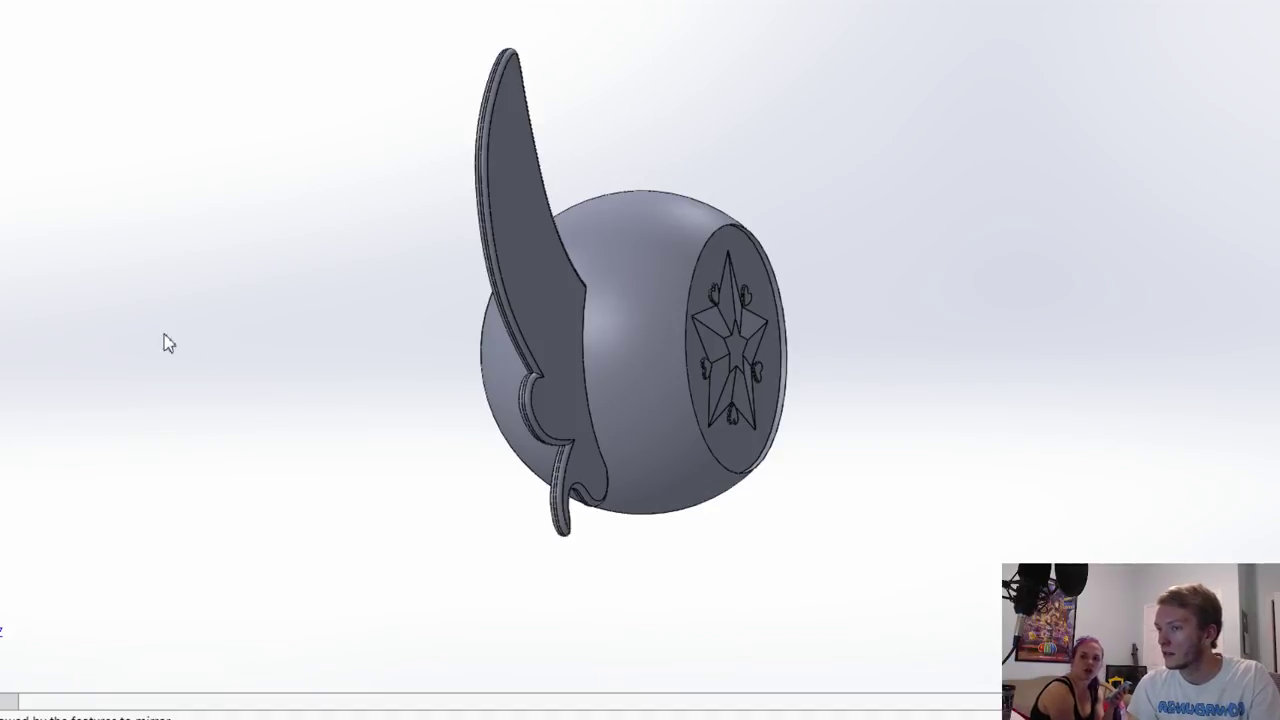
key(ctrl+shift+z)
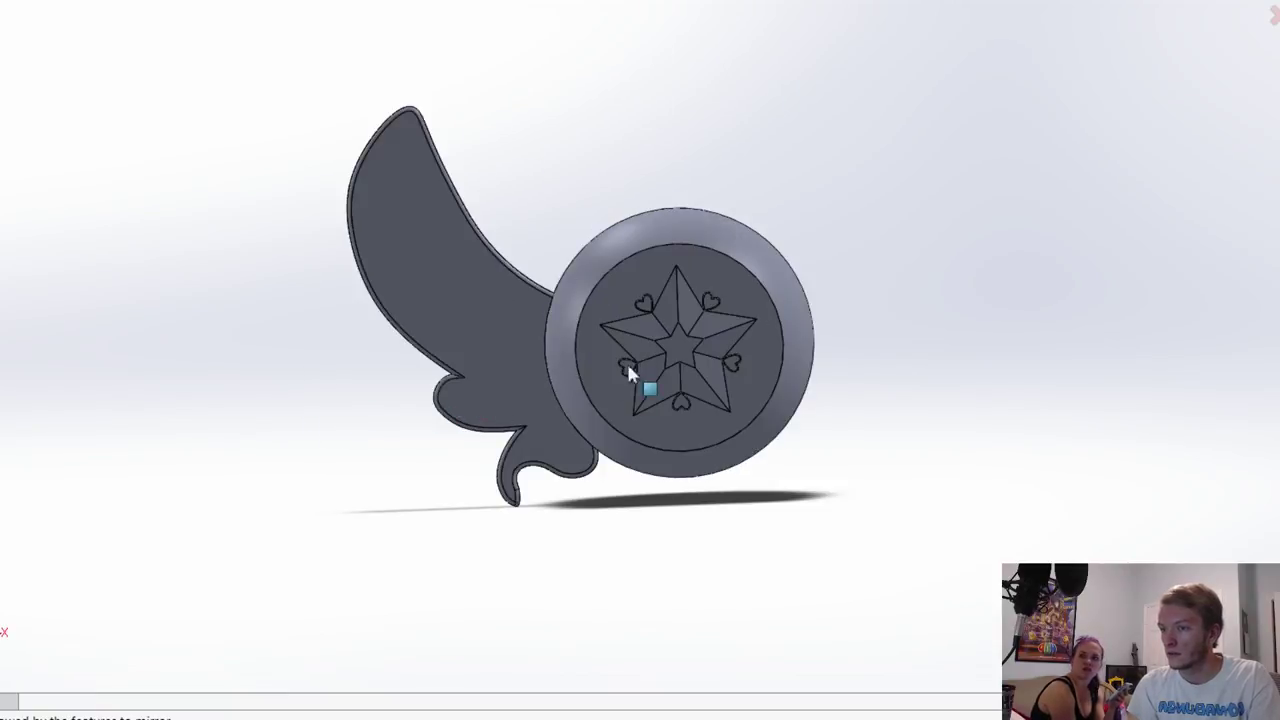
middle_drag(480, 557, 871, 435)
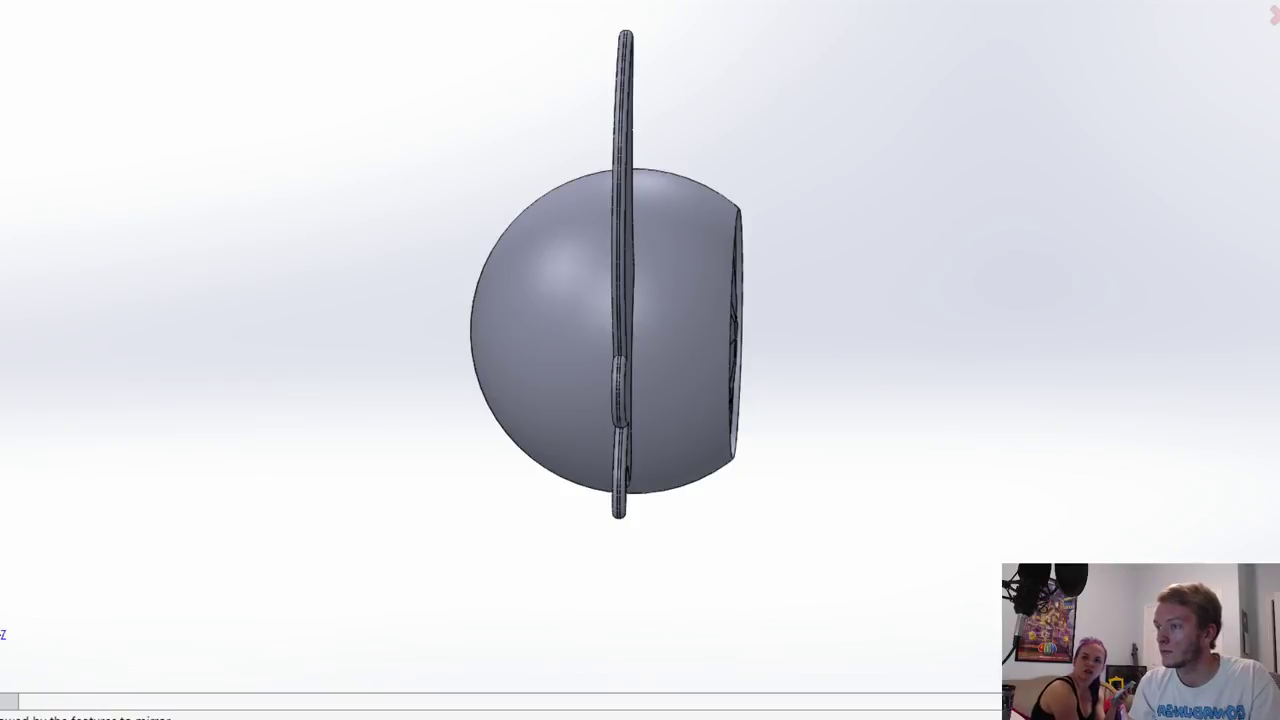
click(573, 310)
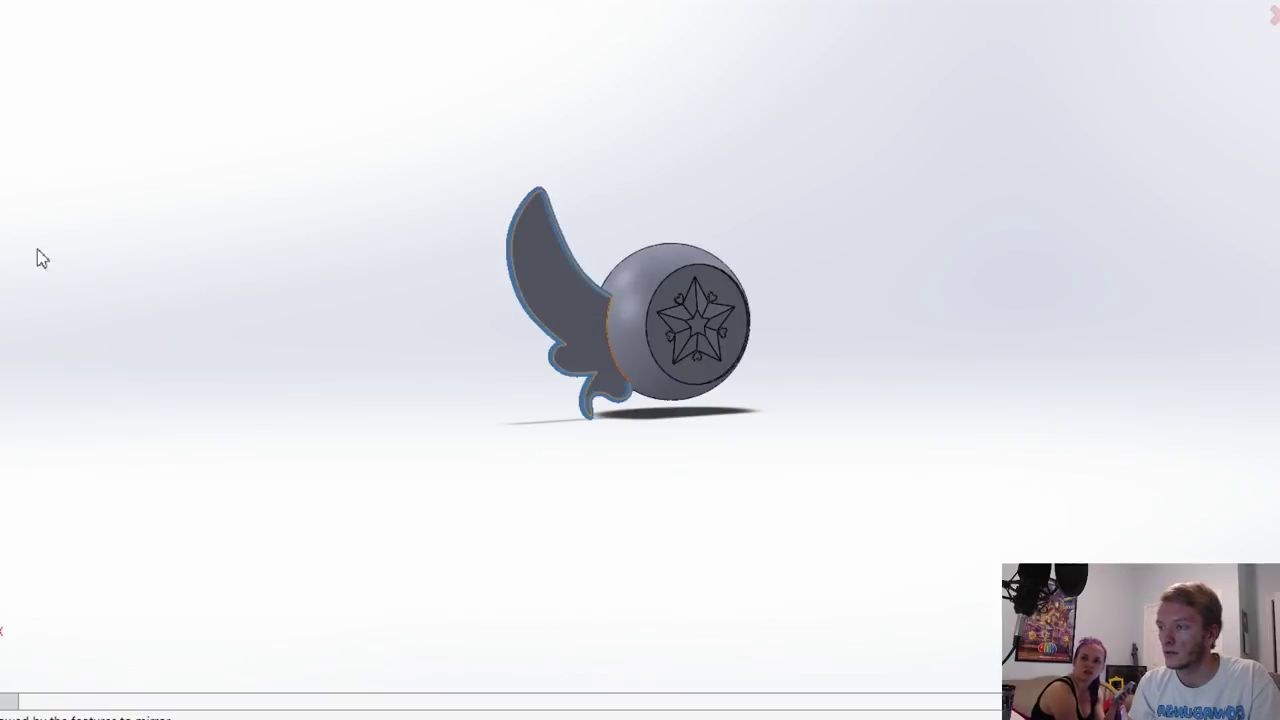
click(575, 315)
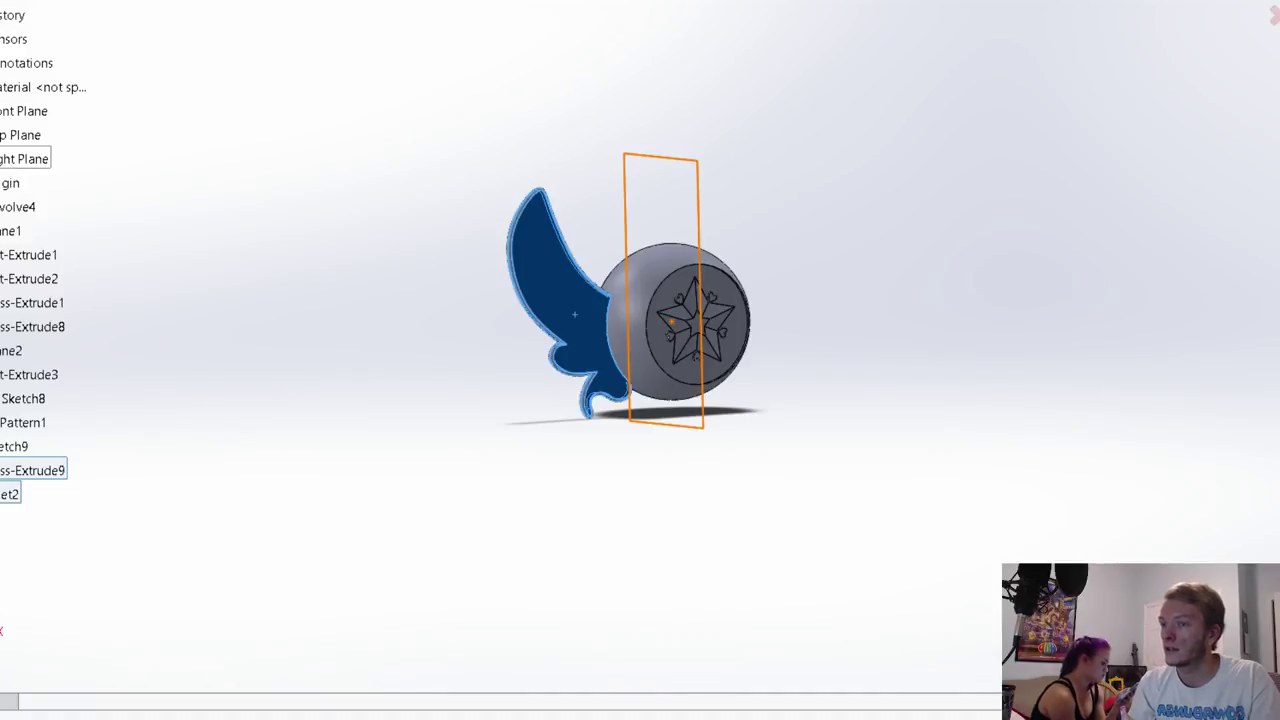
key(Return)
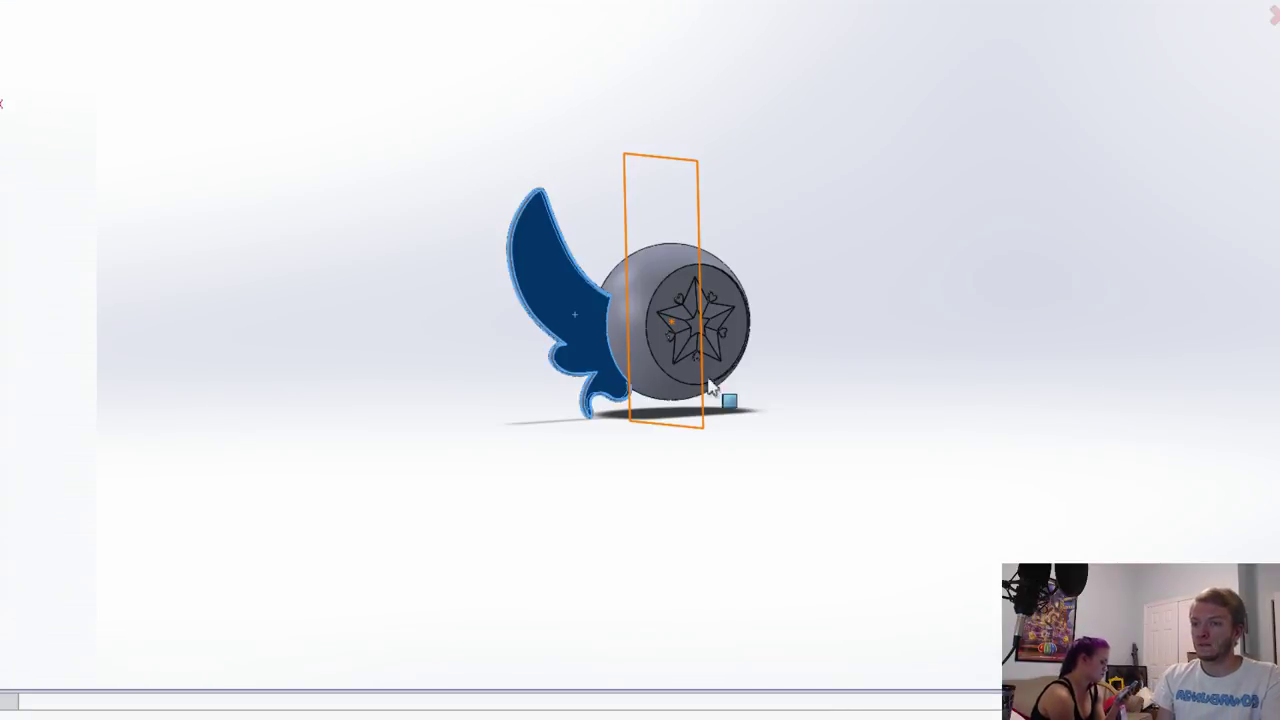
middle_drag(860, 391, 897, 418)
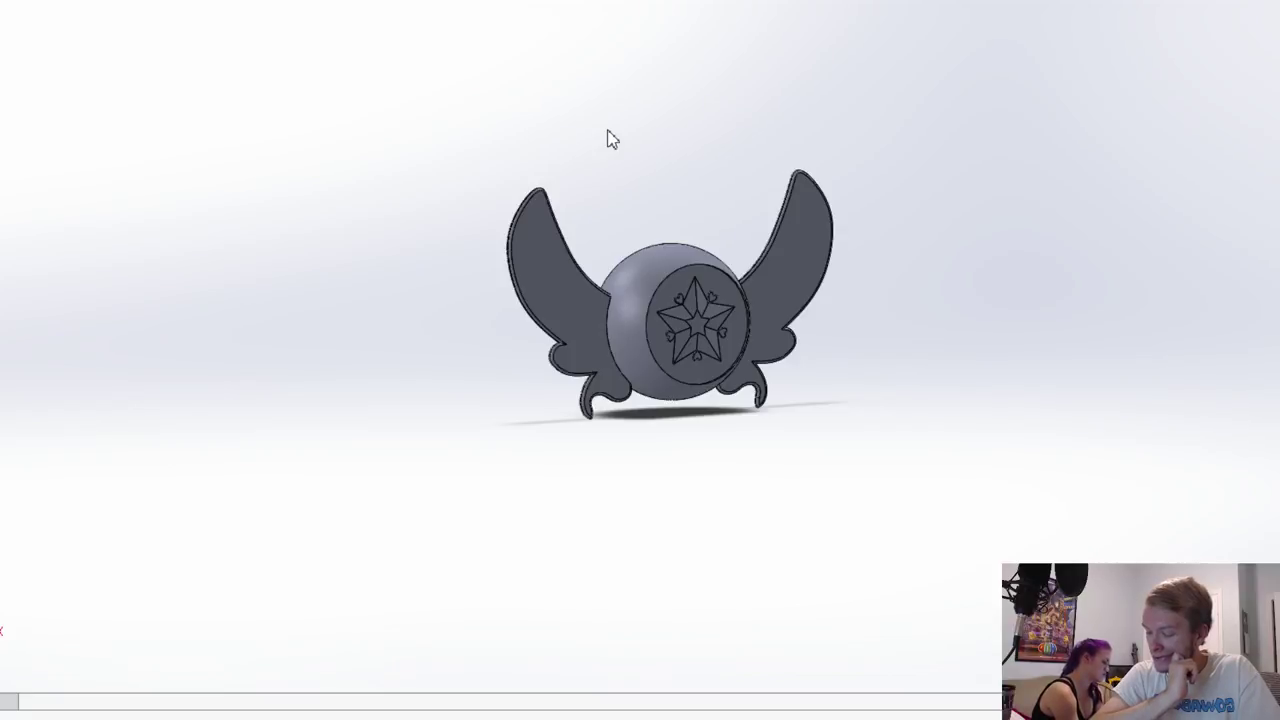
Step: Sketch a short curved four-point spline on the Front Plane, rising outward from the sphere's upper-left rim between the wings
middle_drag(608, 131, 609, 100)
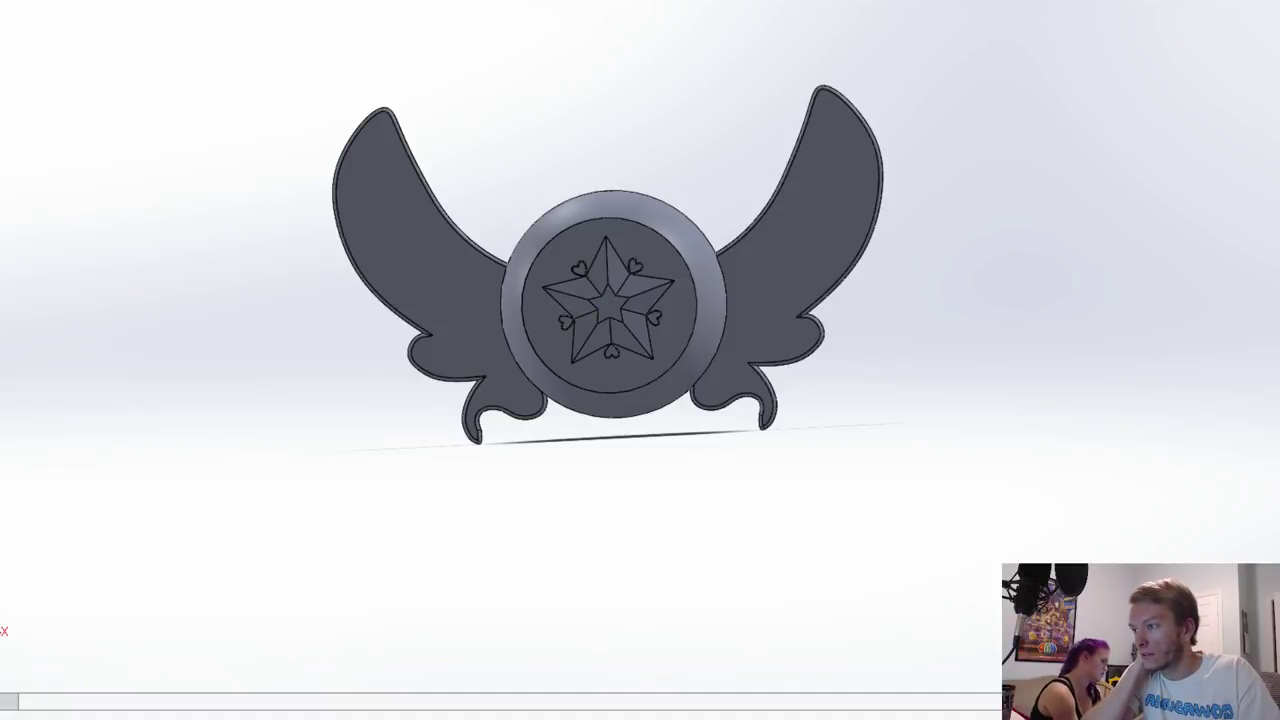
scroll(603, 54, down, 1)
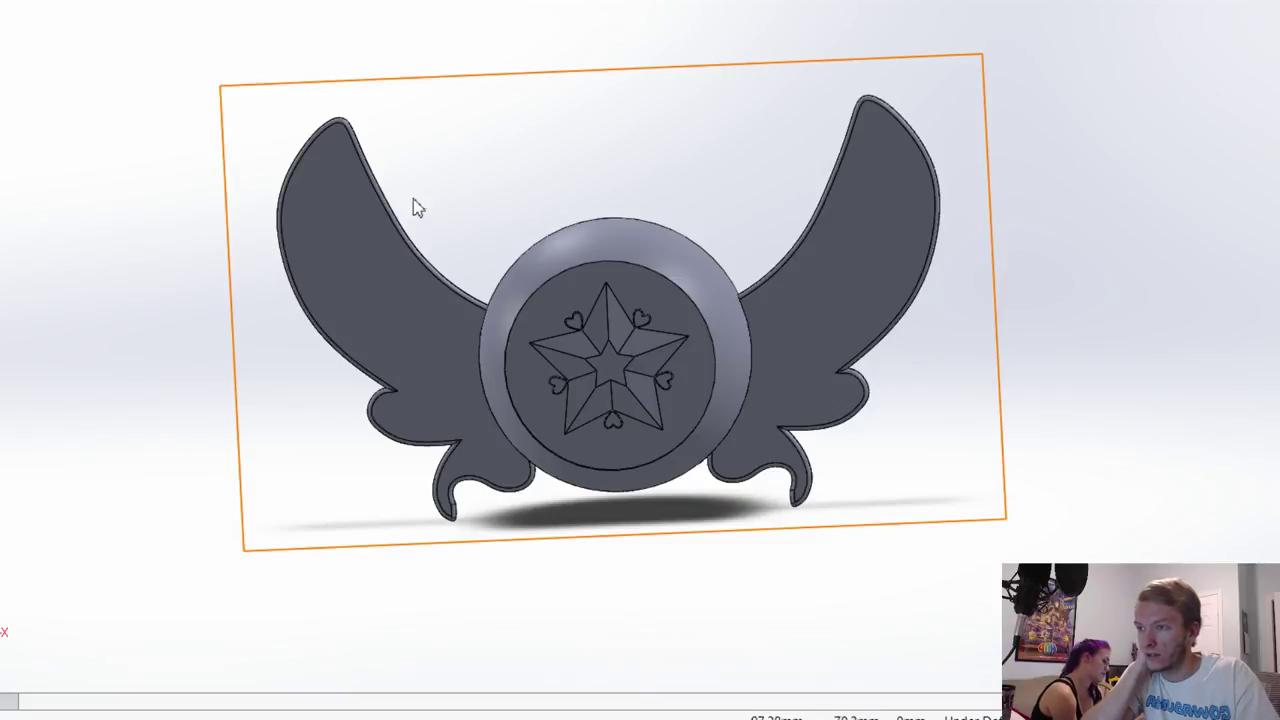
click(3, 258)
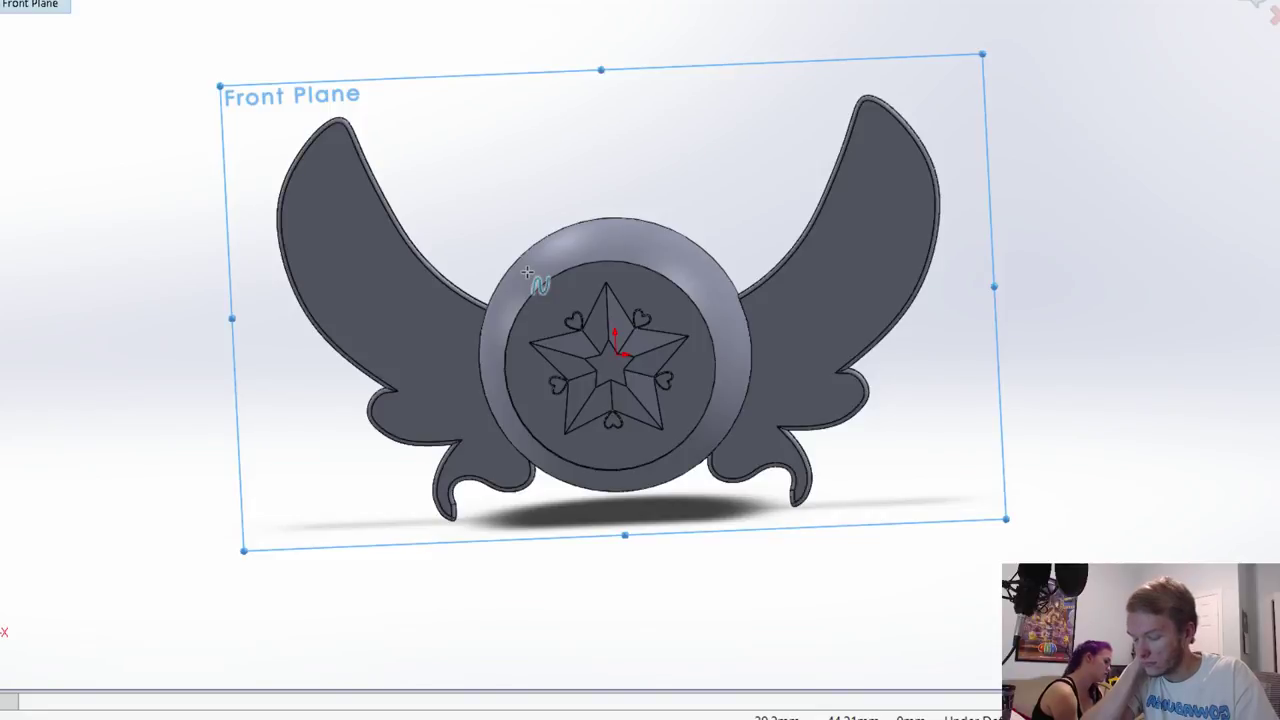
key(ctrl+8)
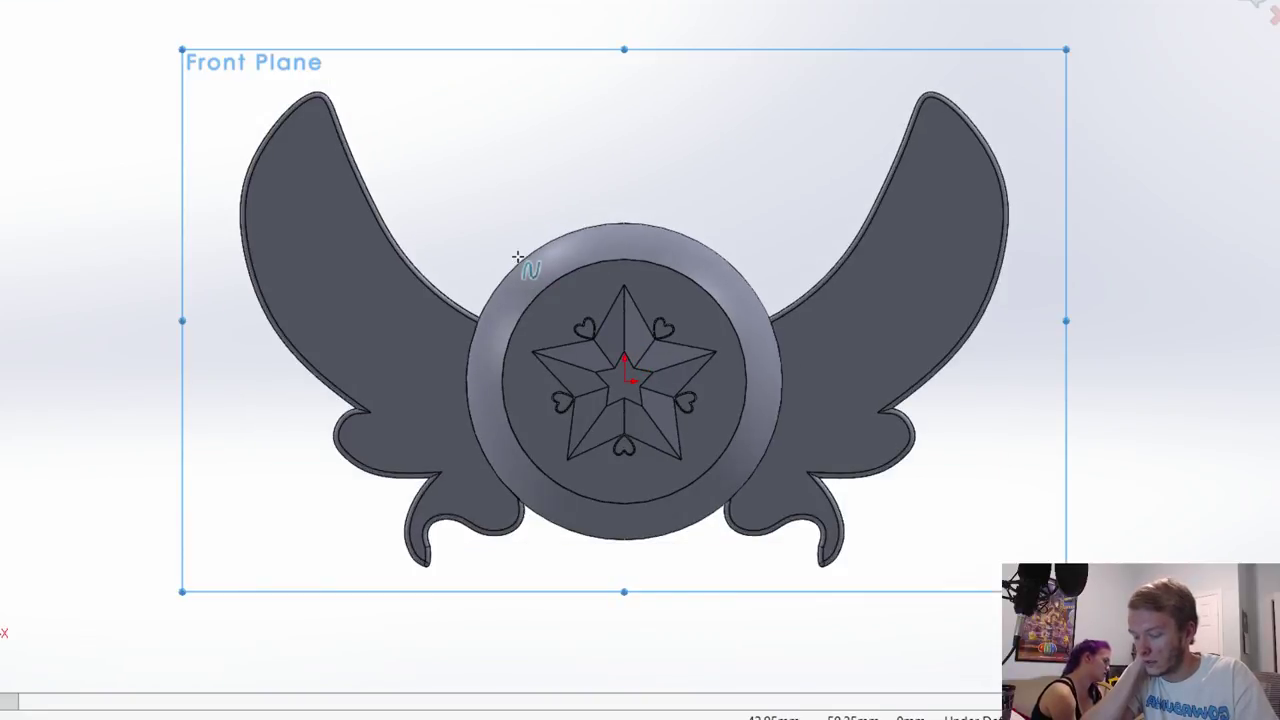
click(517, 257)
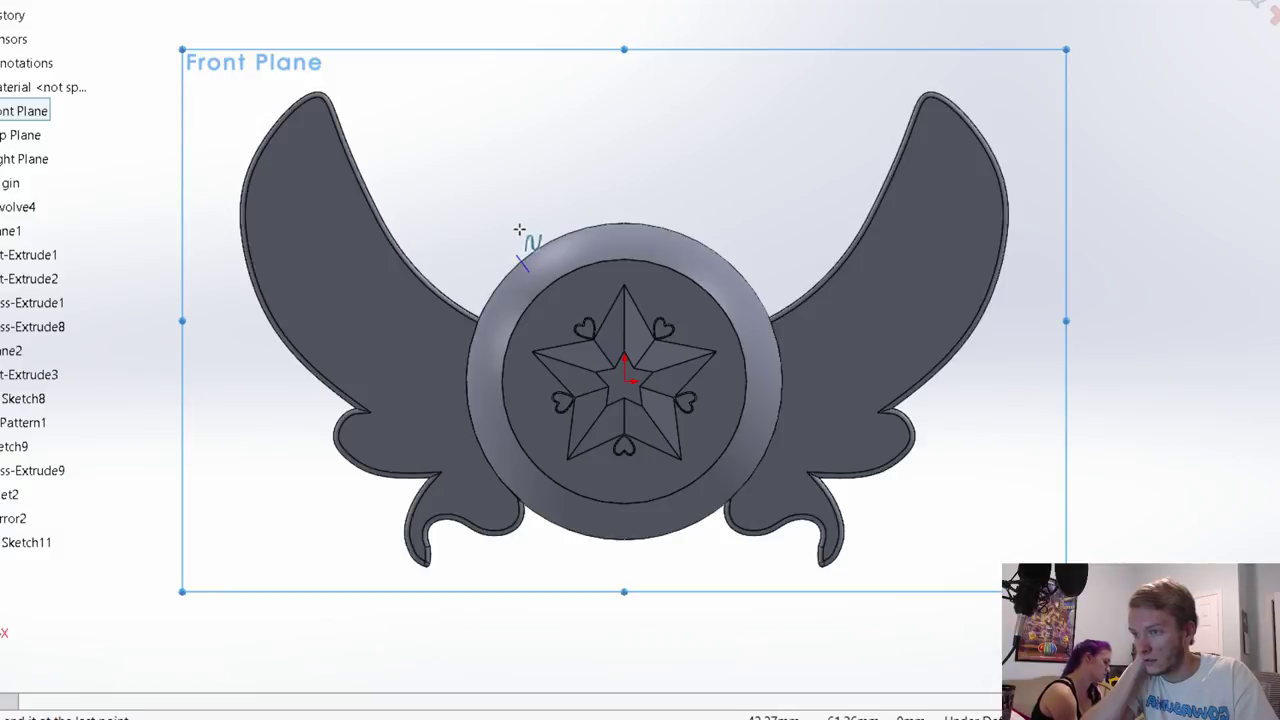
click(518, 227)
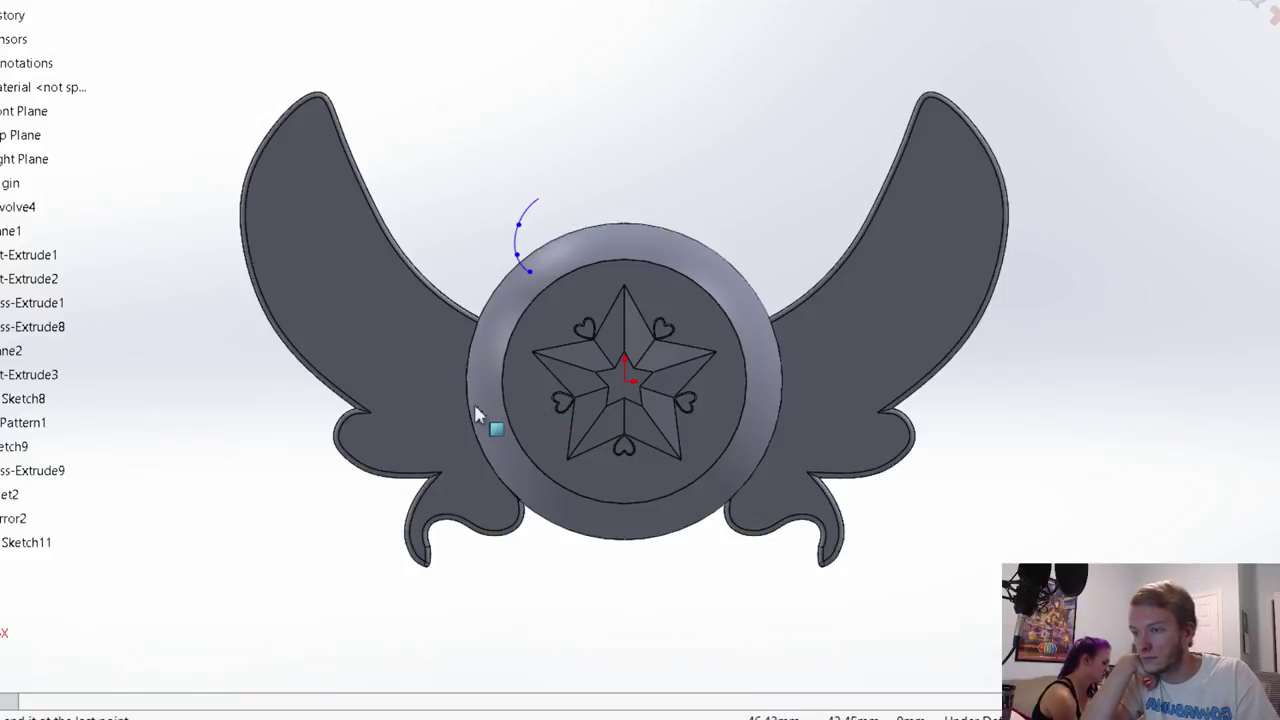
Step: Fix all four points of the spline in place and finish the sketch
scroll(530, 191, down, 5)
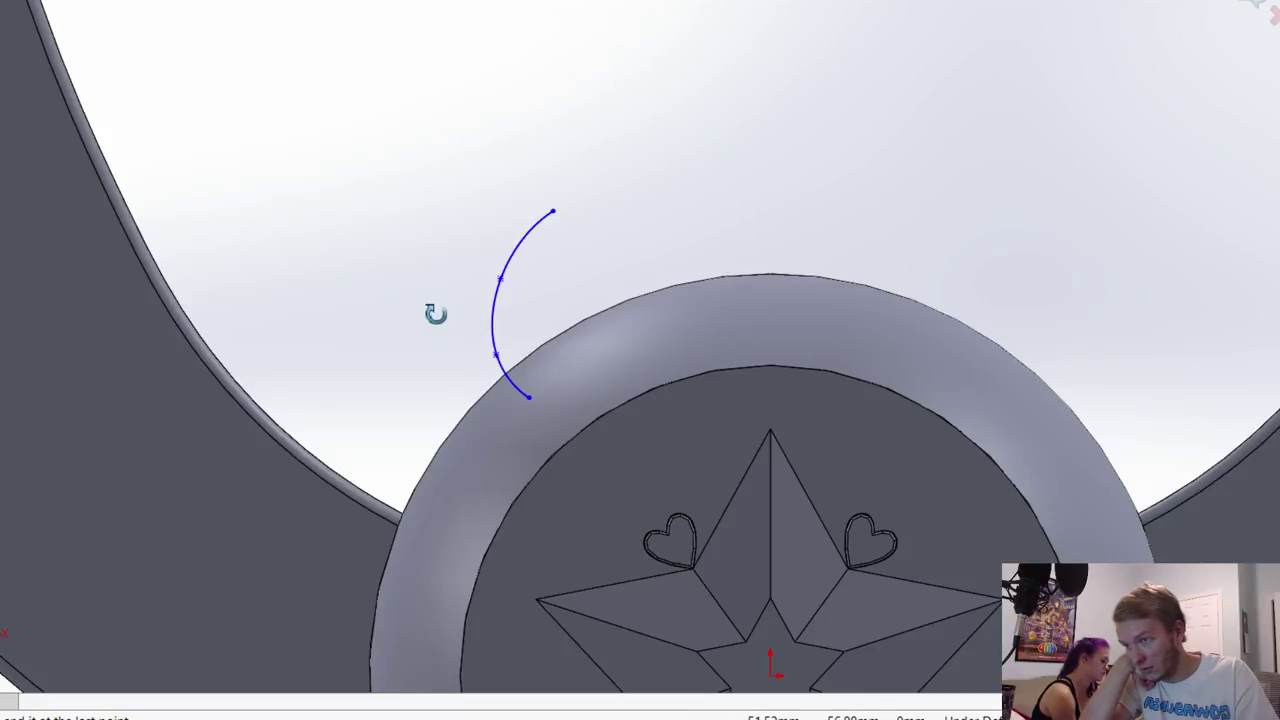
middle_drag(529, 397, 530, 391)
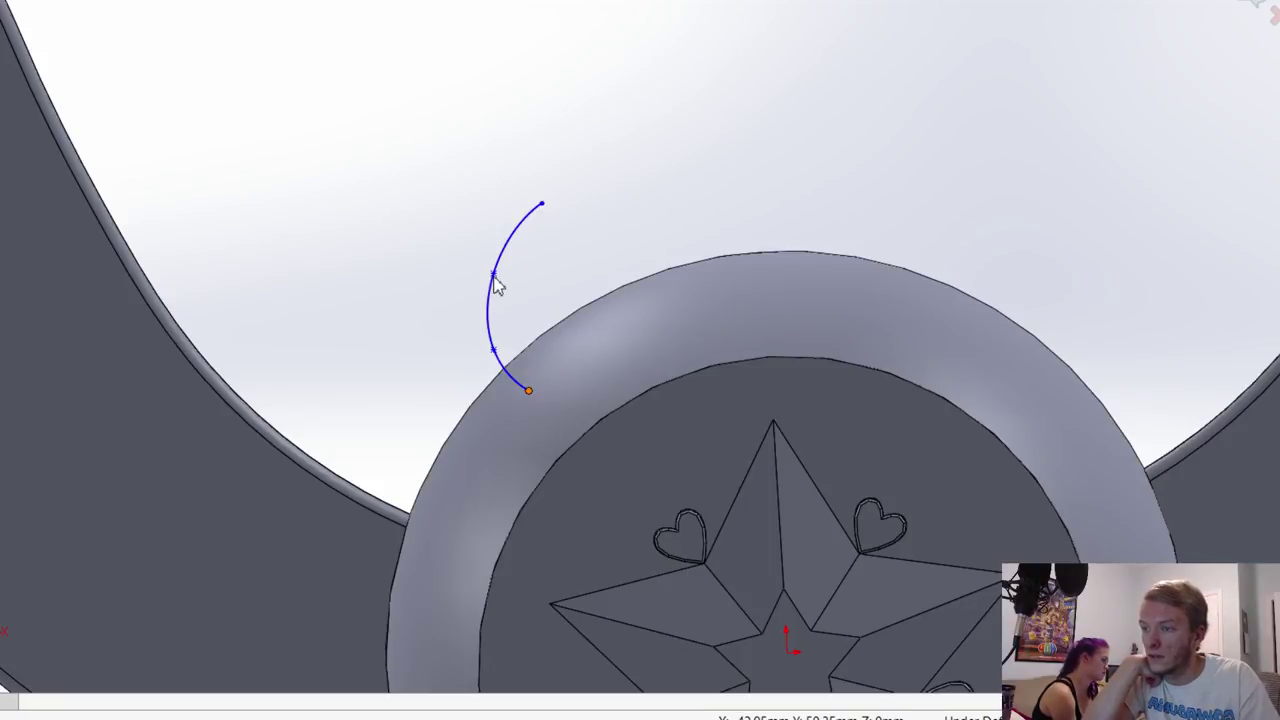
click(541, 203)
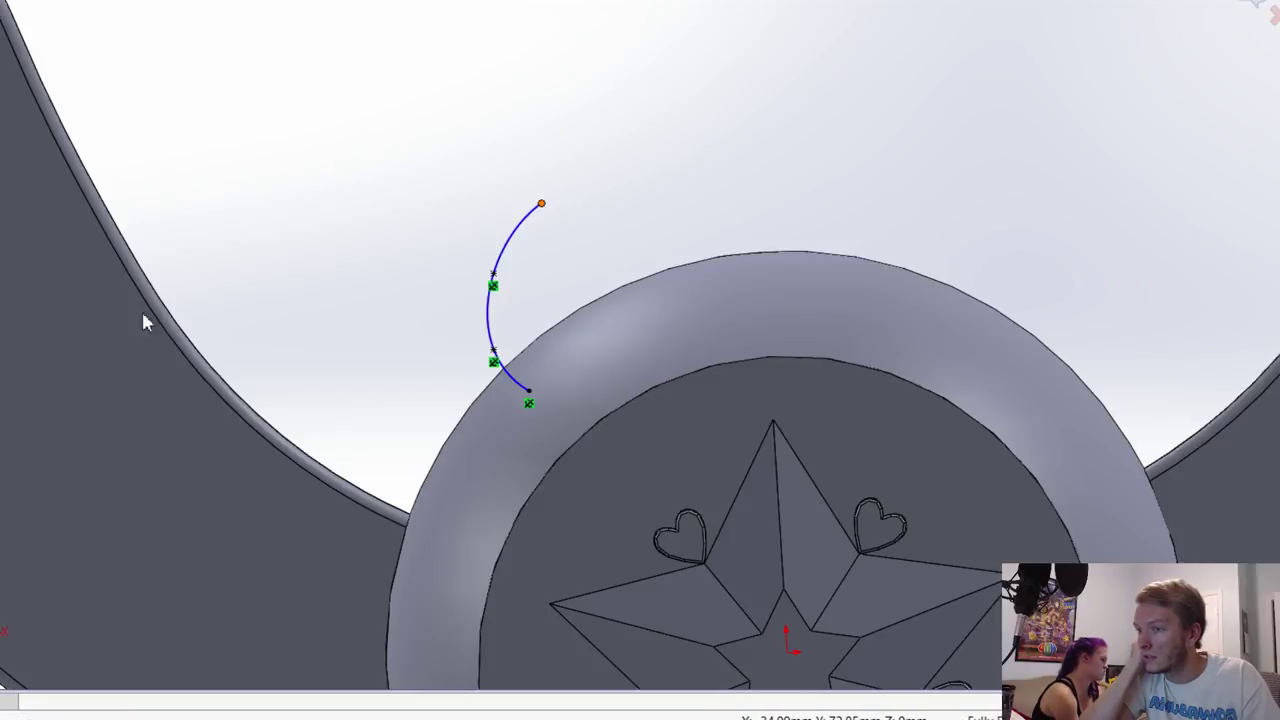
double_click(385, 300)
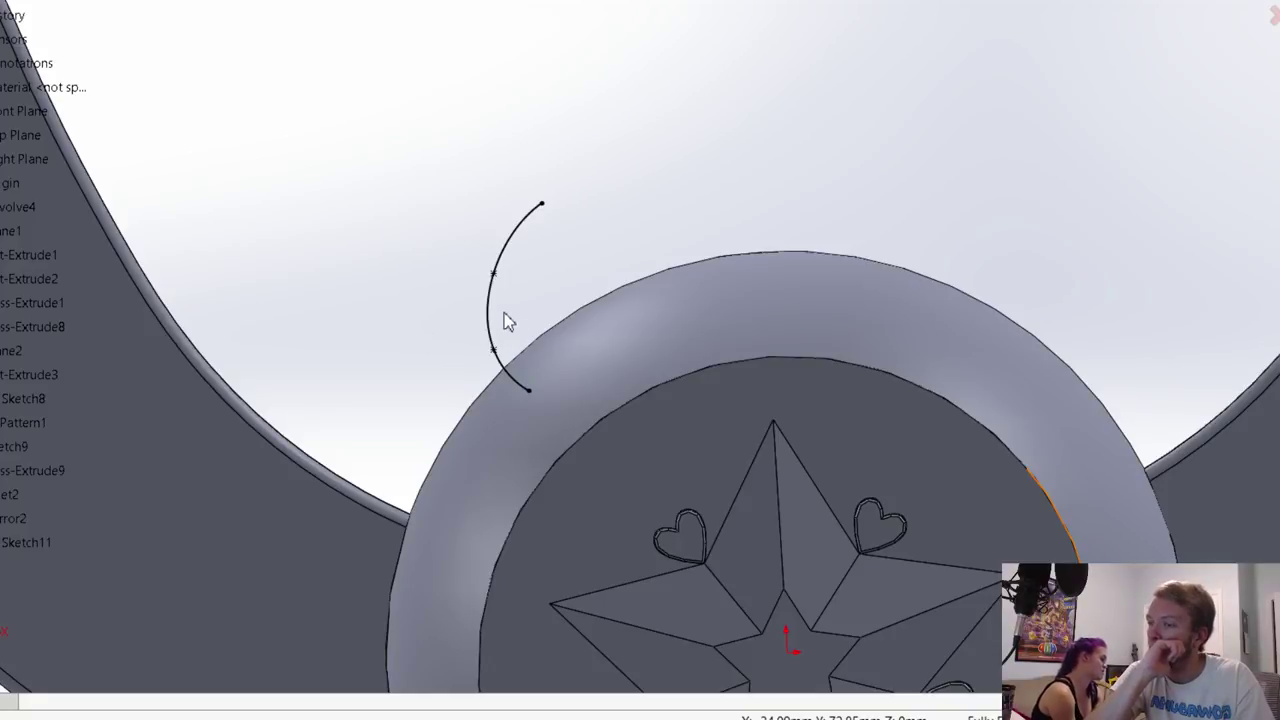
Step: Sweep a circular profile along the spline to form a curved horn on the sphere
middle_drag(457, 291, 452, 285)
click(452, 283)
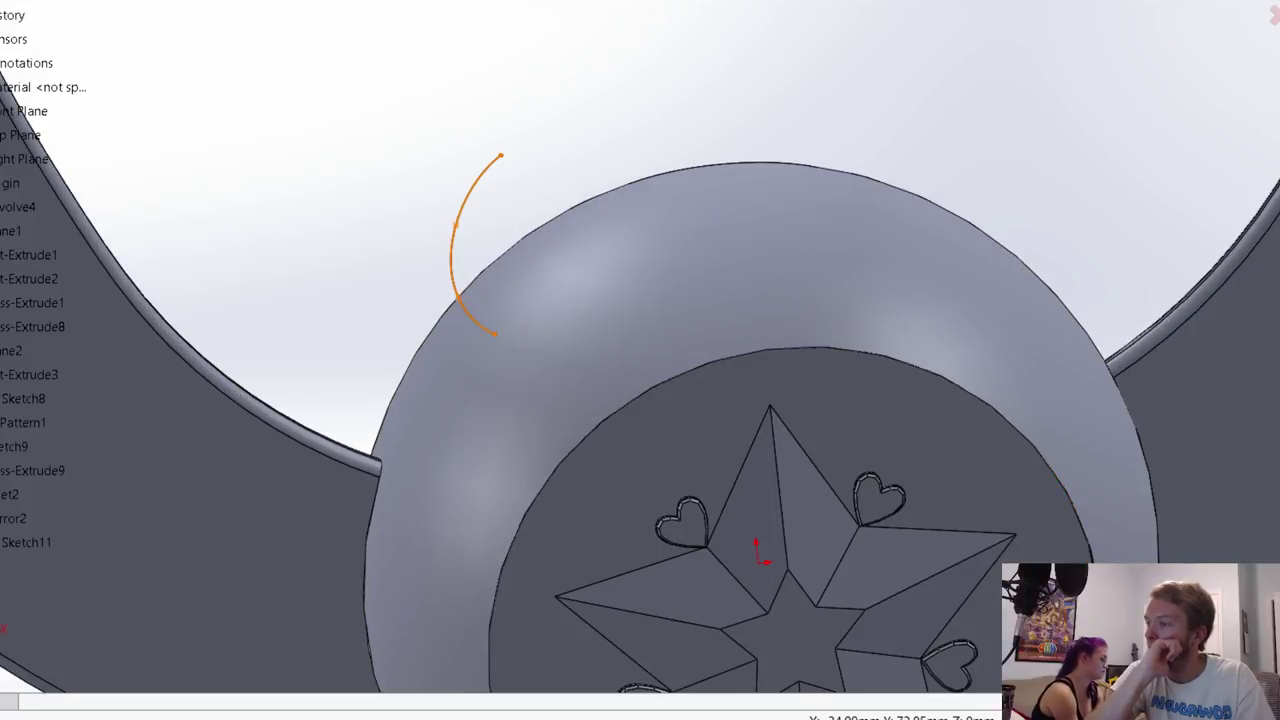
click(26, 542)
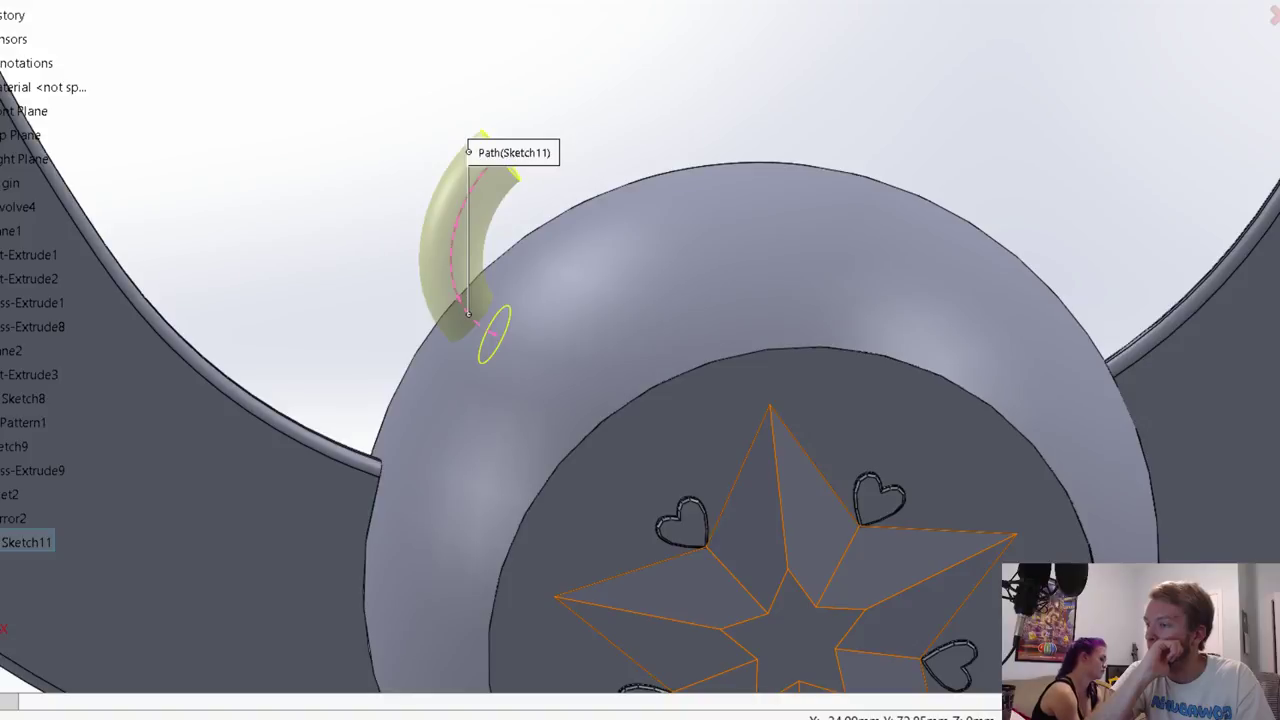
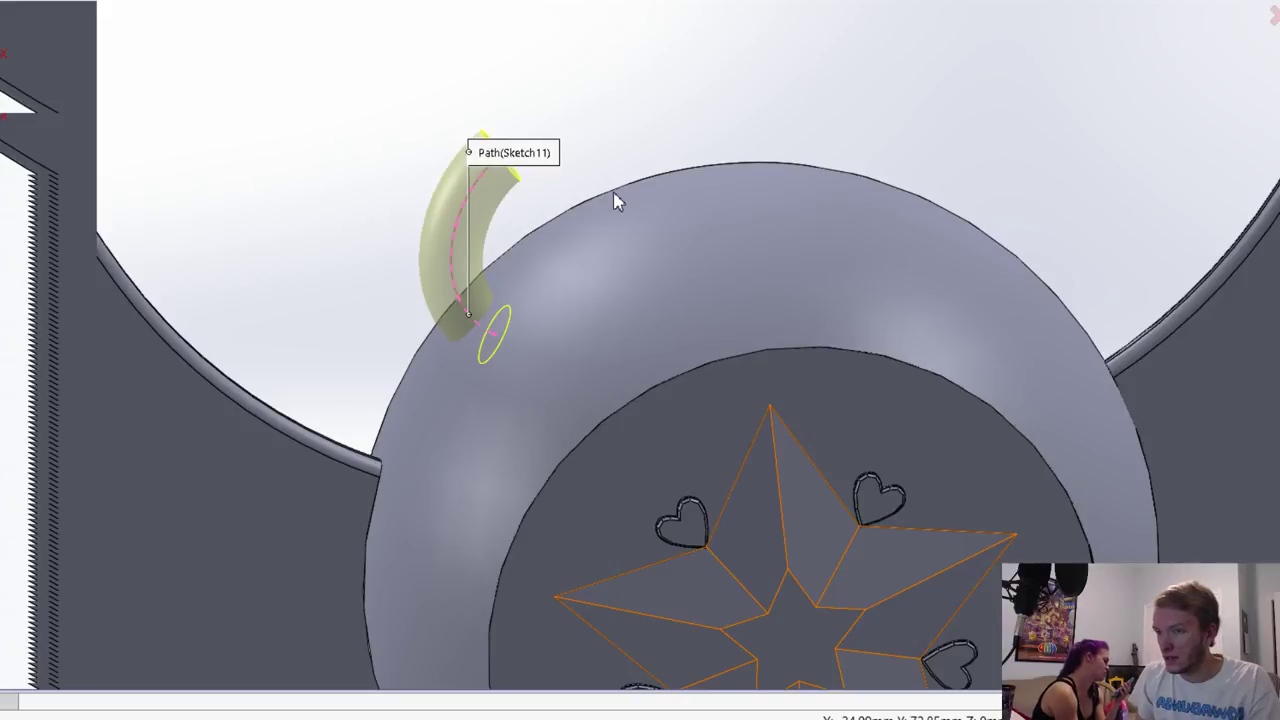
key(Return)
scroll(337, 572, up, 2)
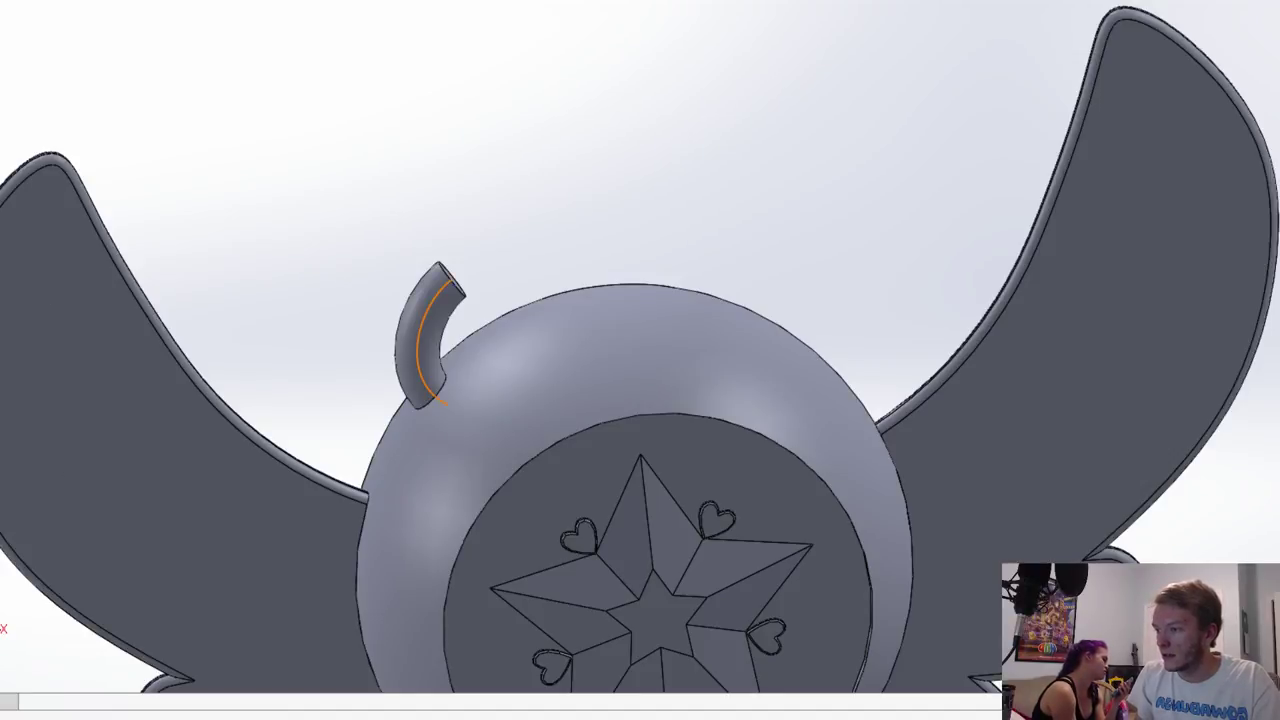
Step: Remove the fixed relations from all but the spline's base point, reshape its middle and tip outward, and rebuild the horn
click(455, 290)
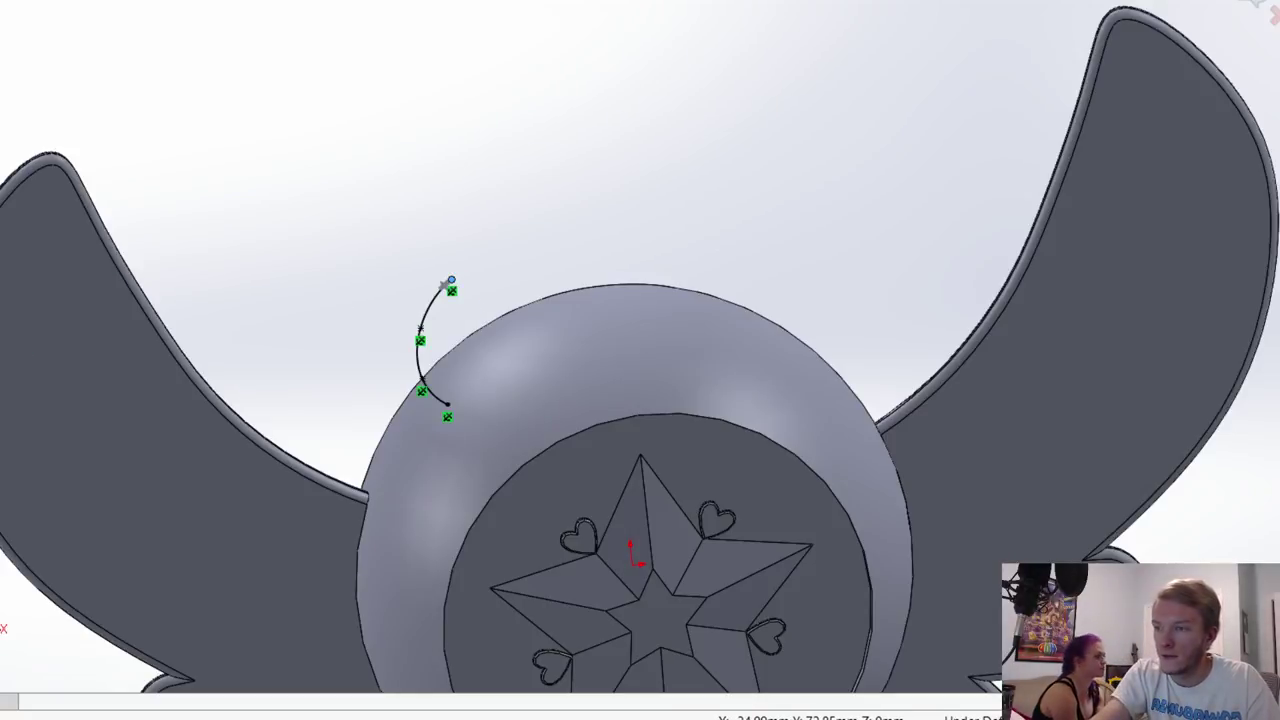
click(422, 341)
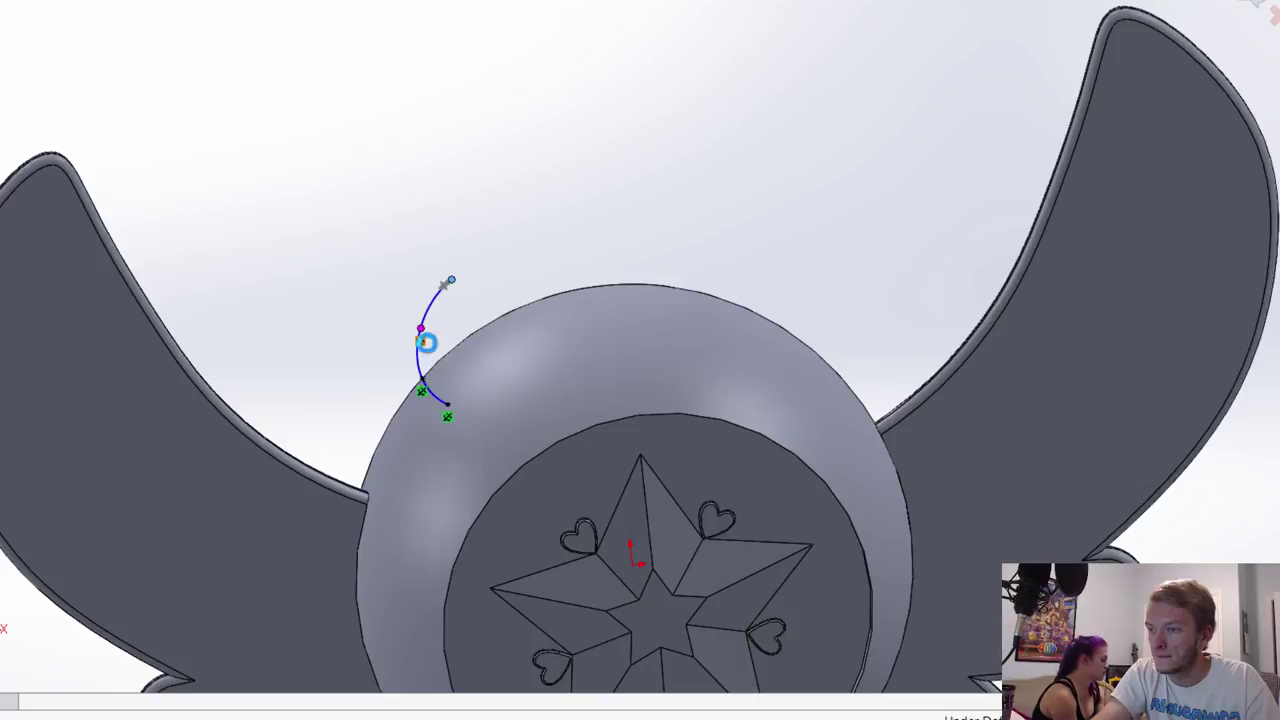
key(Delete)
click(423, 393)
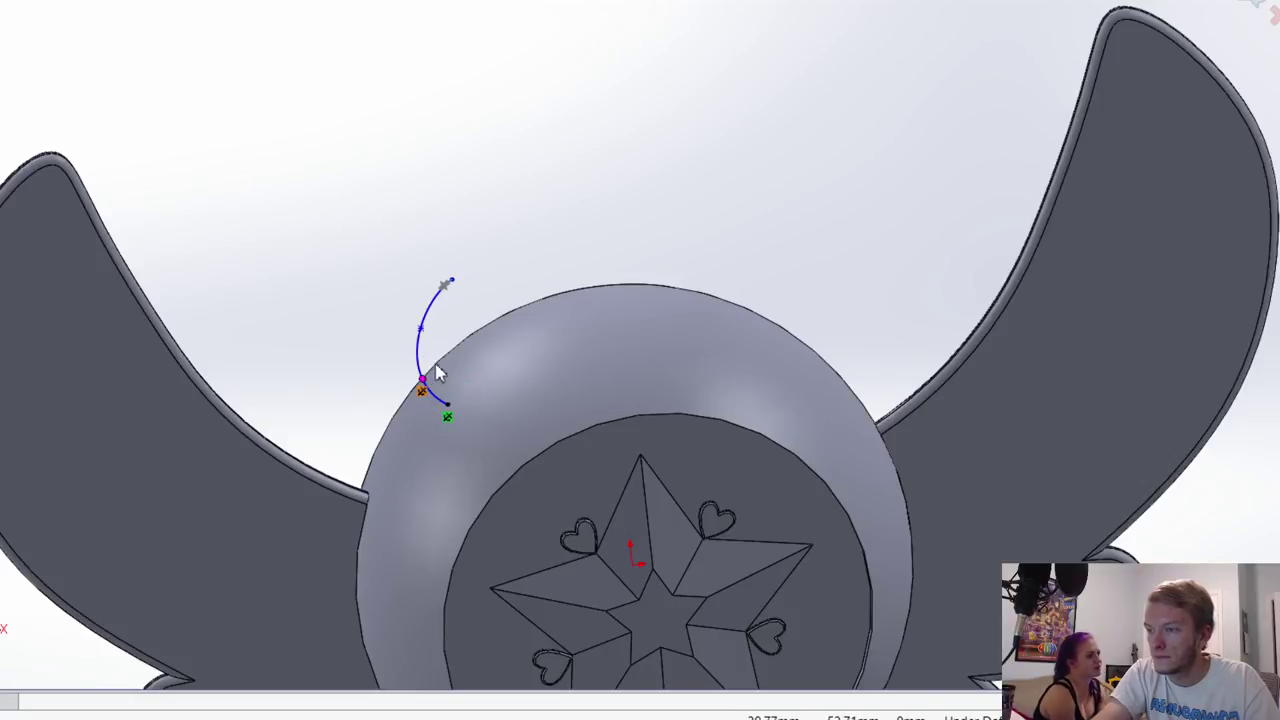
drag(422, 389, 419, 334)
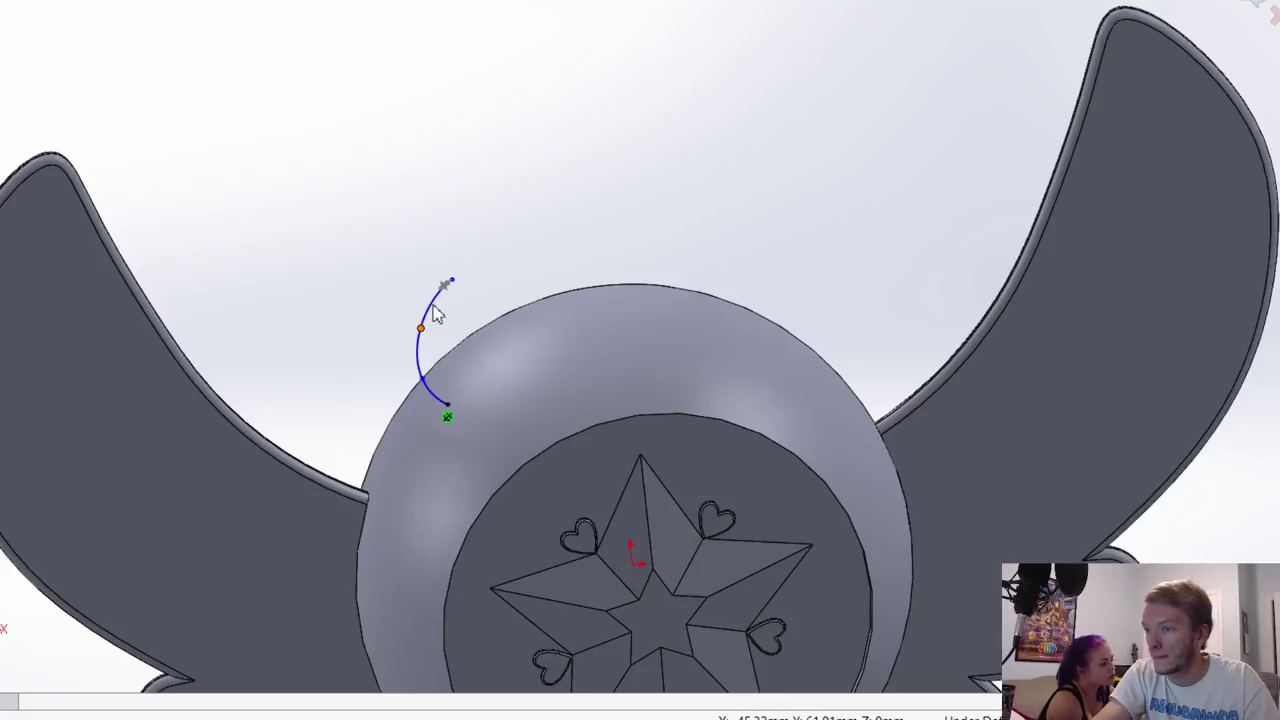
key(ctrl+z)
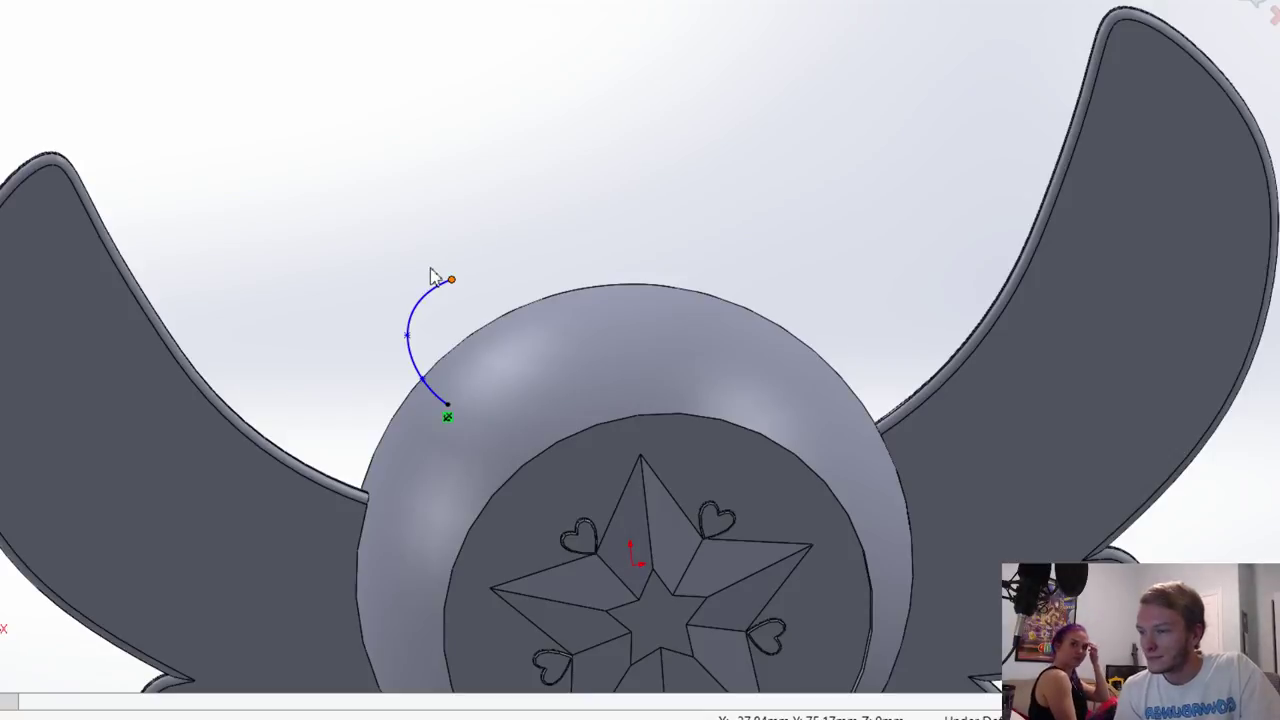
drag(432, 276, 432, 272)
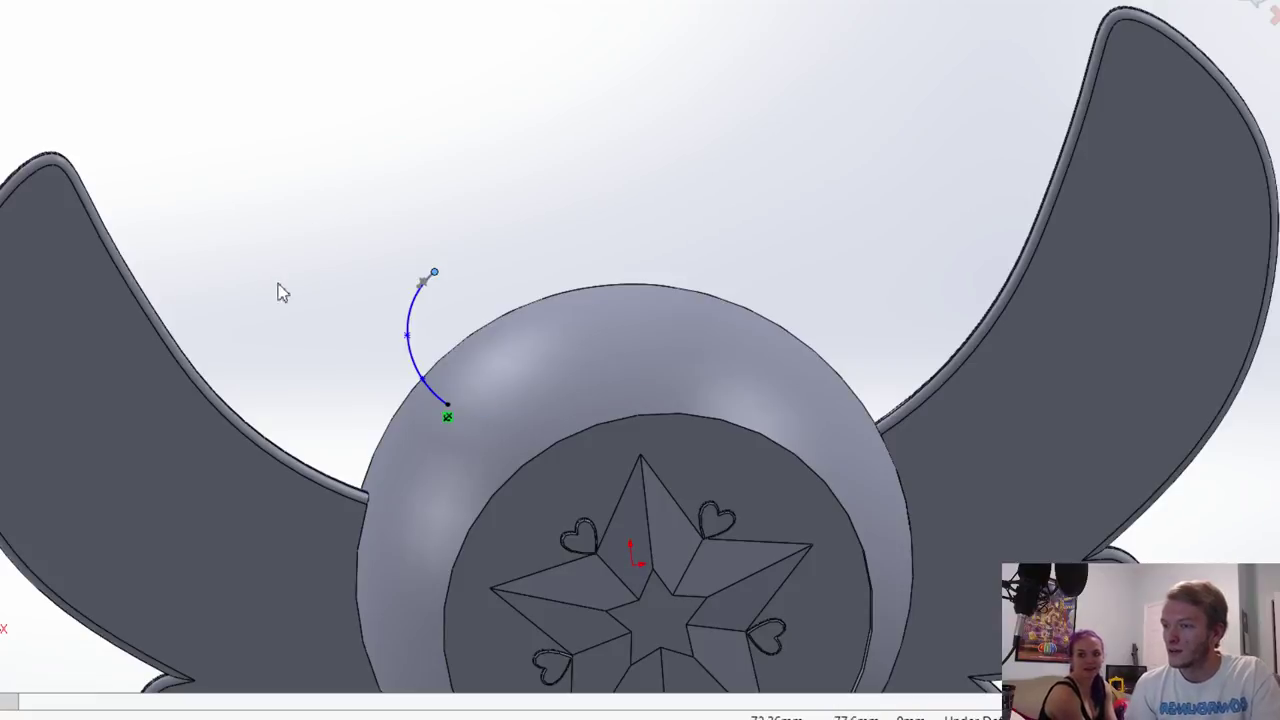
click(1256, 4)
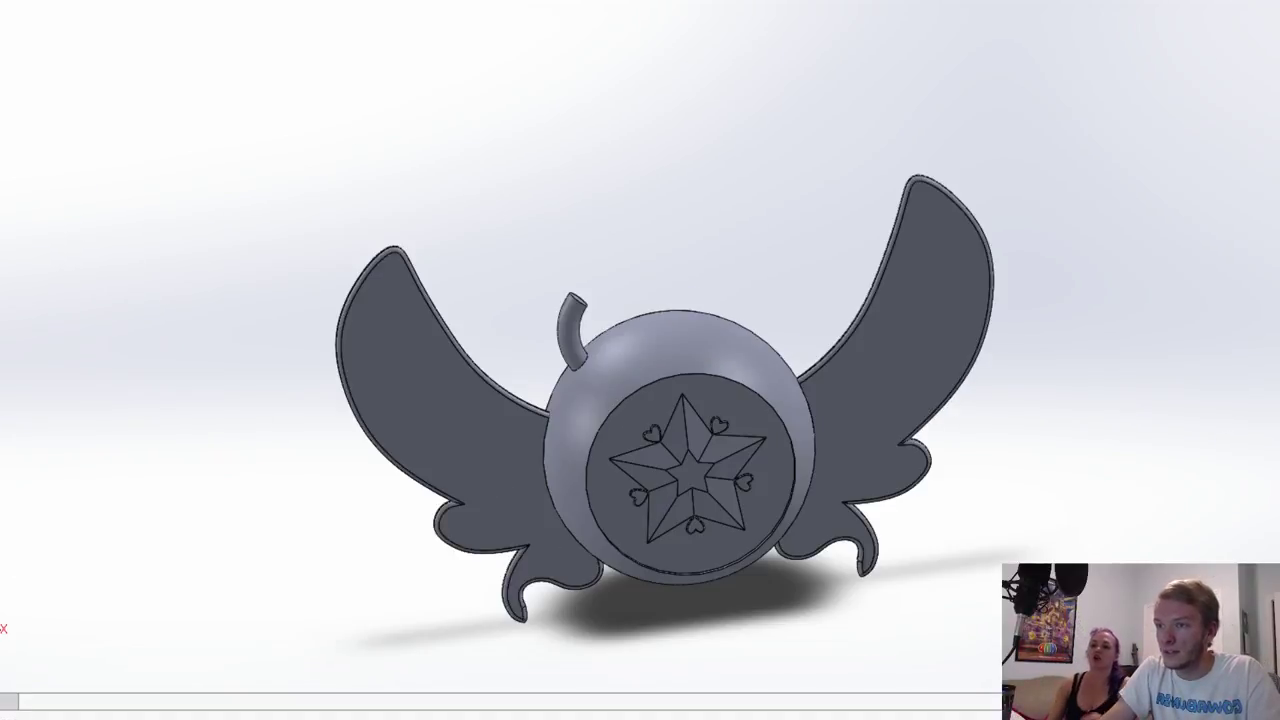
Step: Remove the fixed relation from the horn spline's base point, shift the base and tip, and rebuild the horn
key(space)
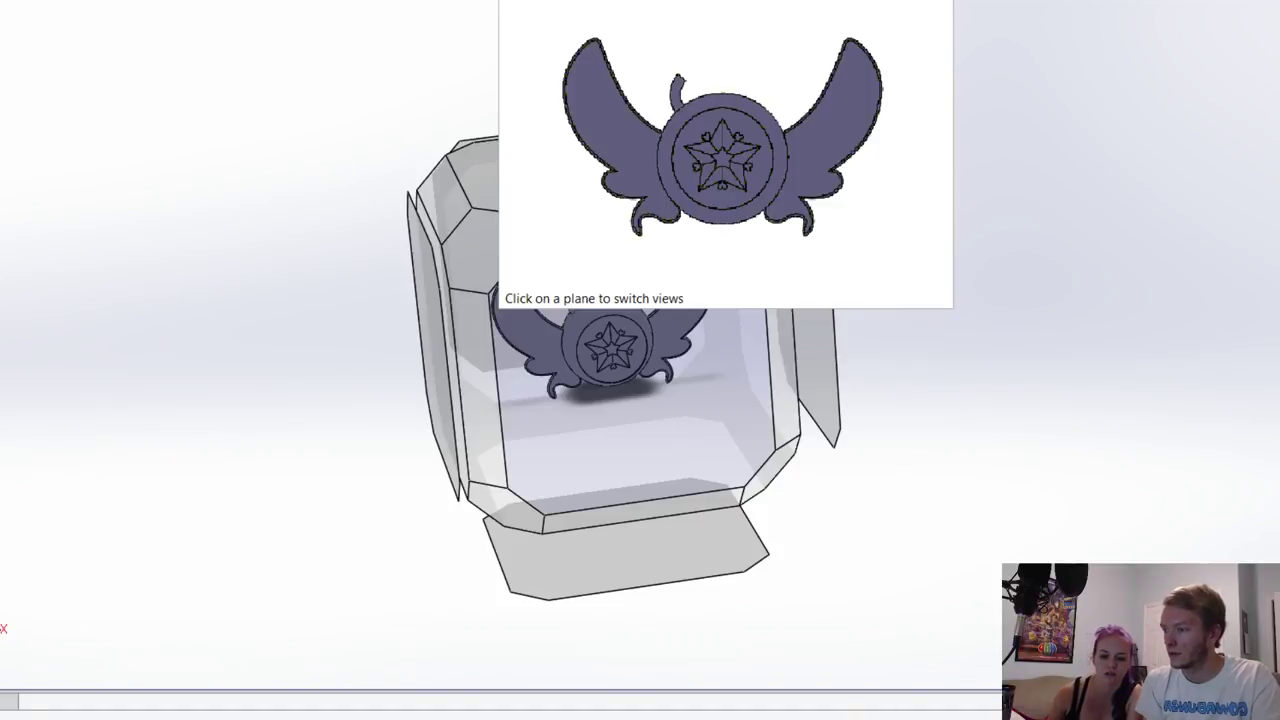
key(ctrl+1)
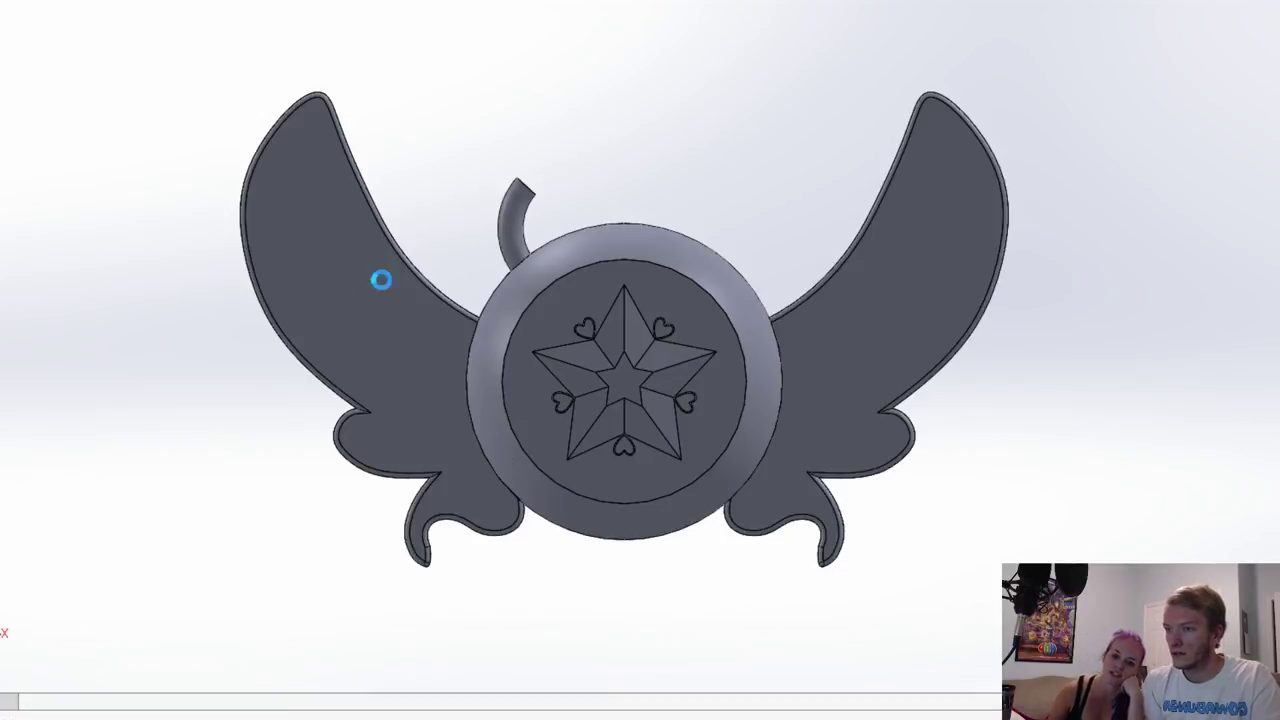
click(521, 200)
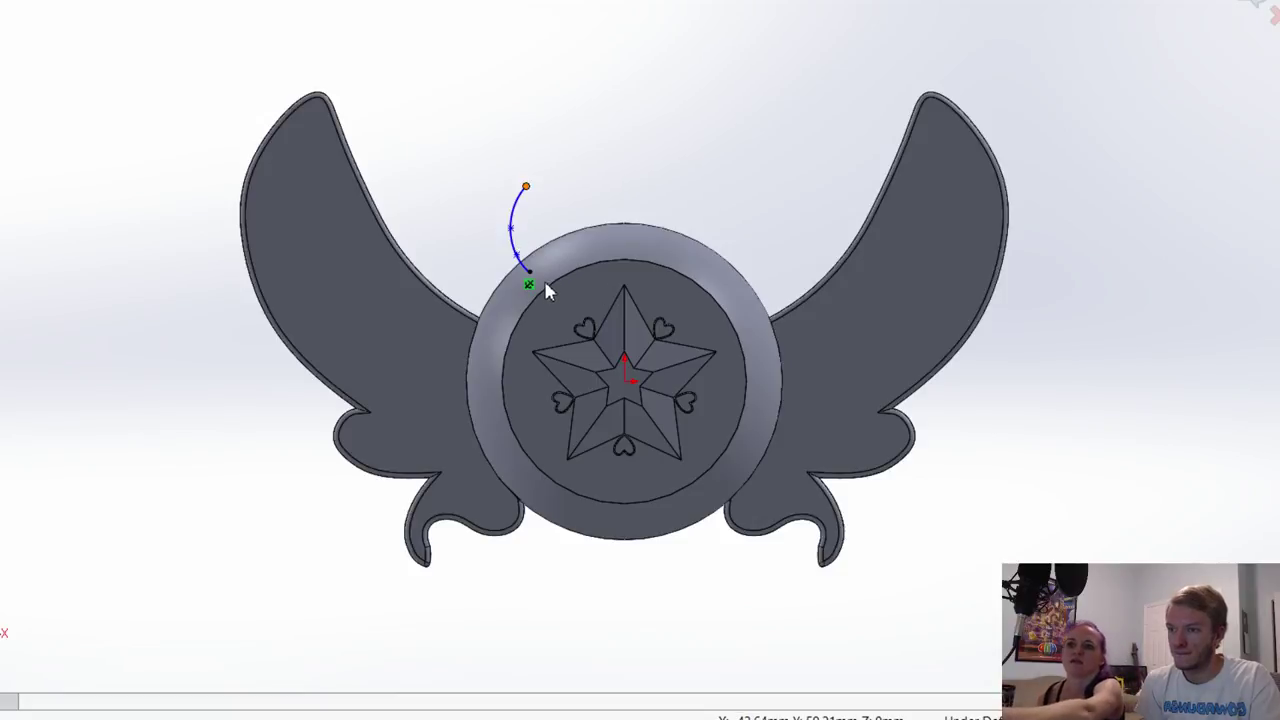
scroll(588, 315, down, 3)
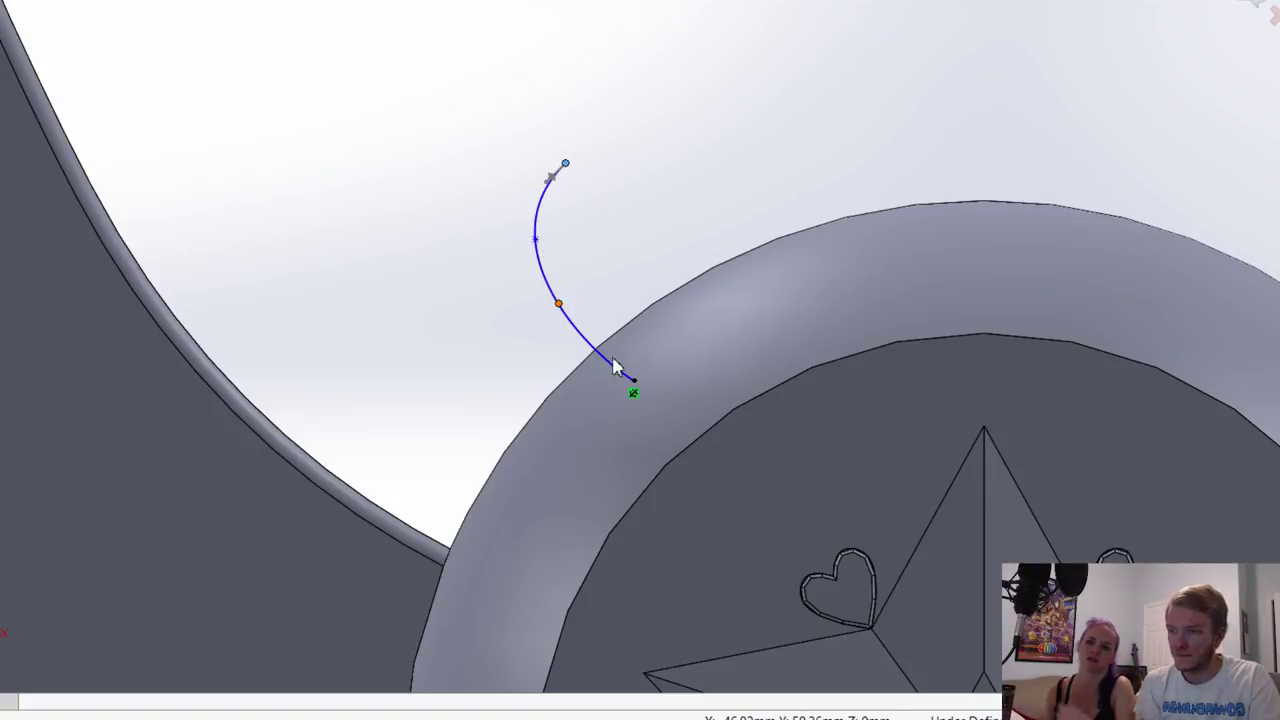
key(ctrl+z)
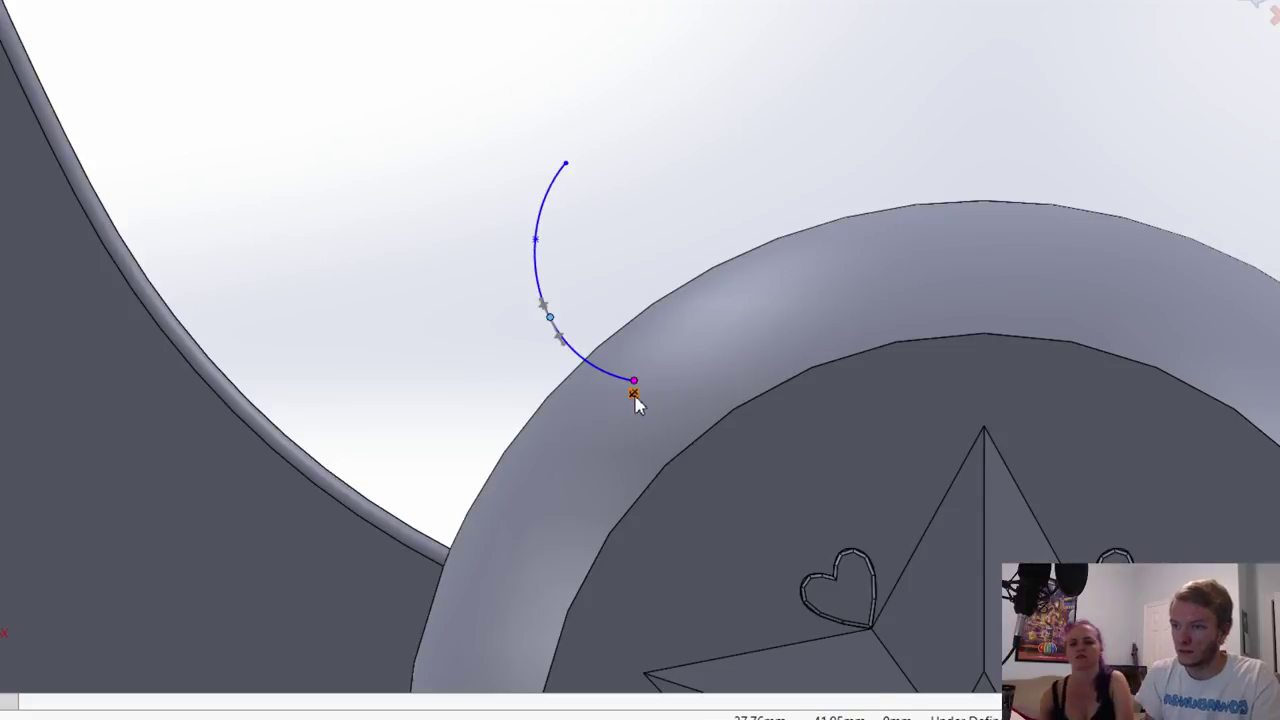
click(634, 396)
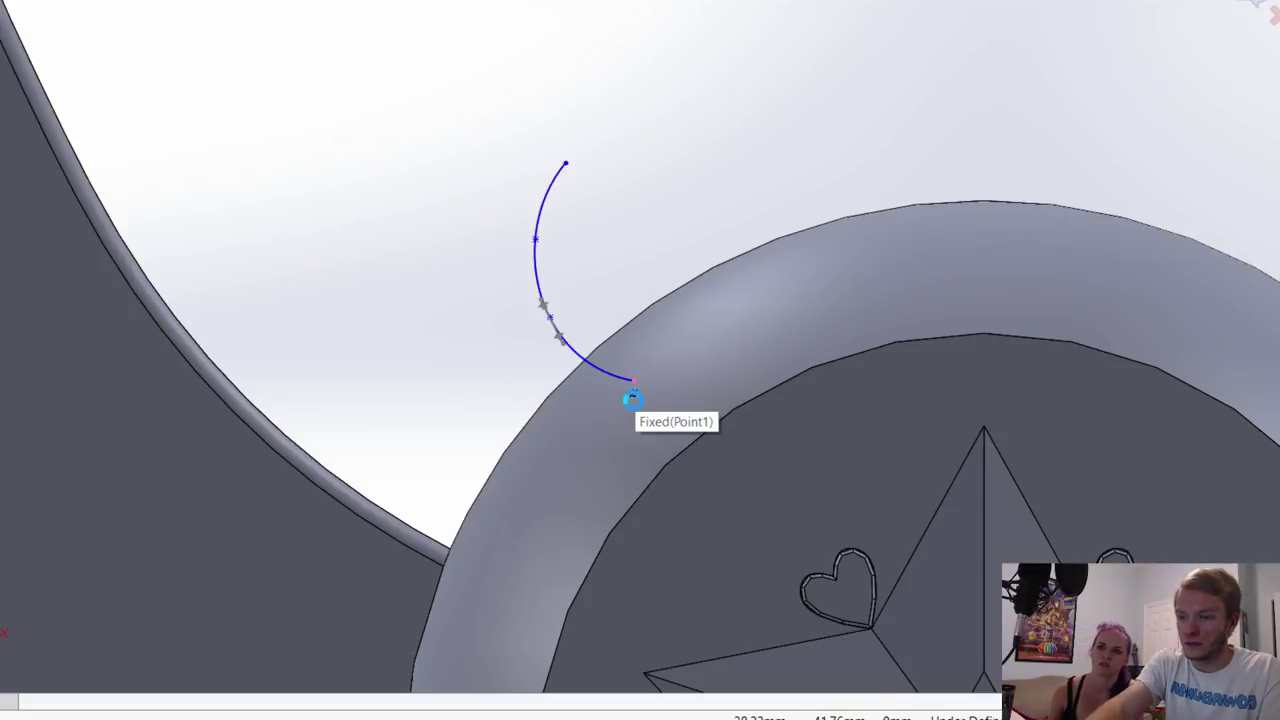
key(Delete)
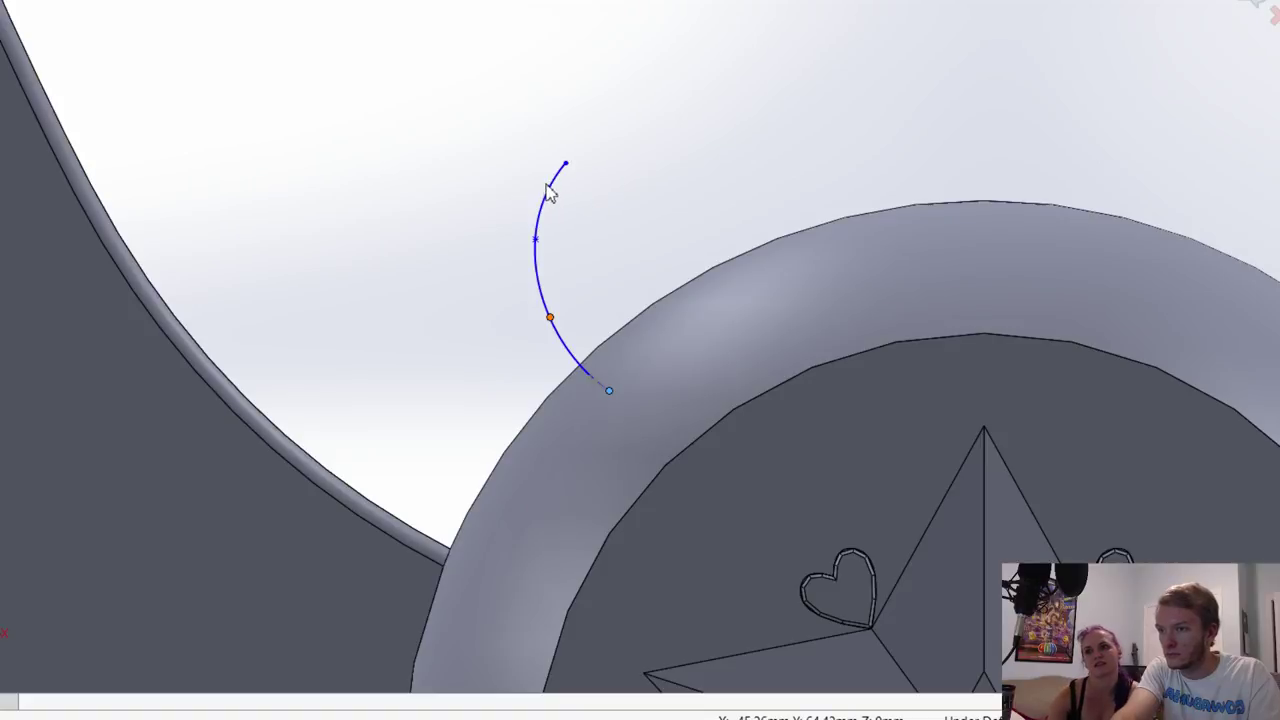
drag(567, 166, 221, 392)
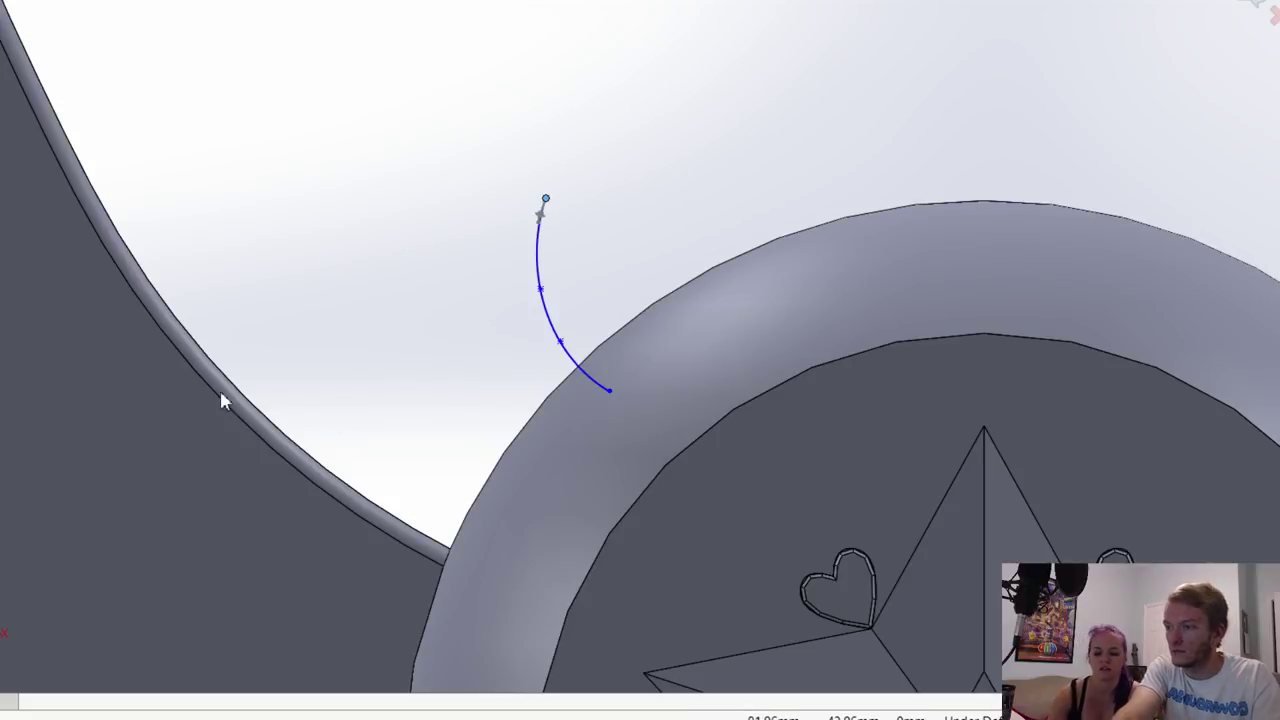
click(1246, 3)
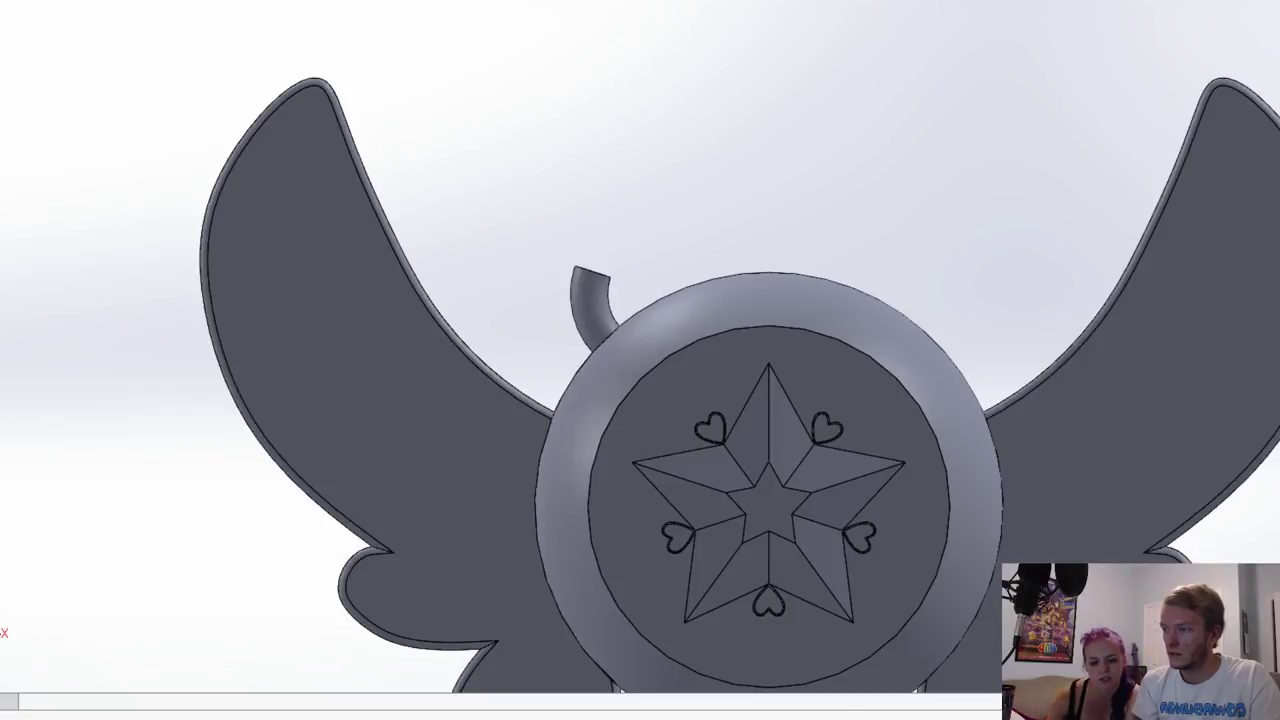
Step: Reopen the horn's spline sketch, raise its tip, adjust its middle points, and fix the curve and points in place
key(ctrl+z)
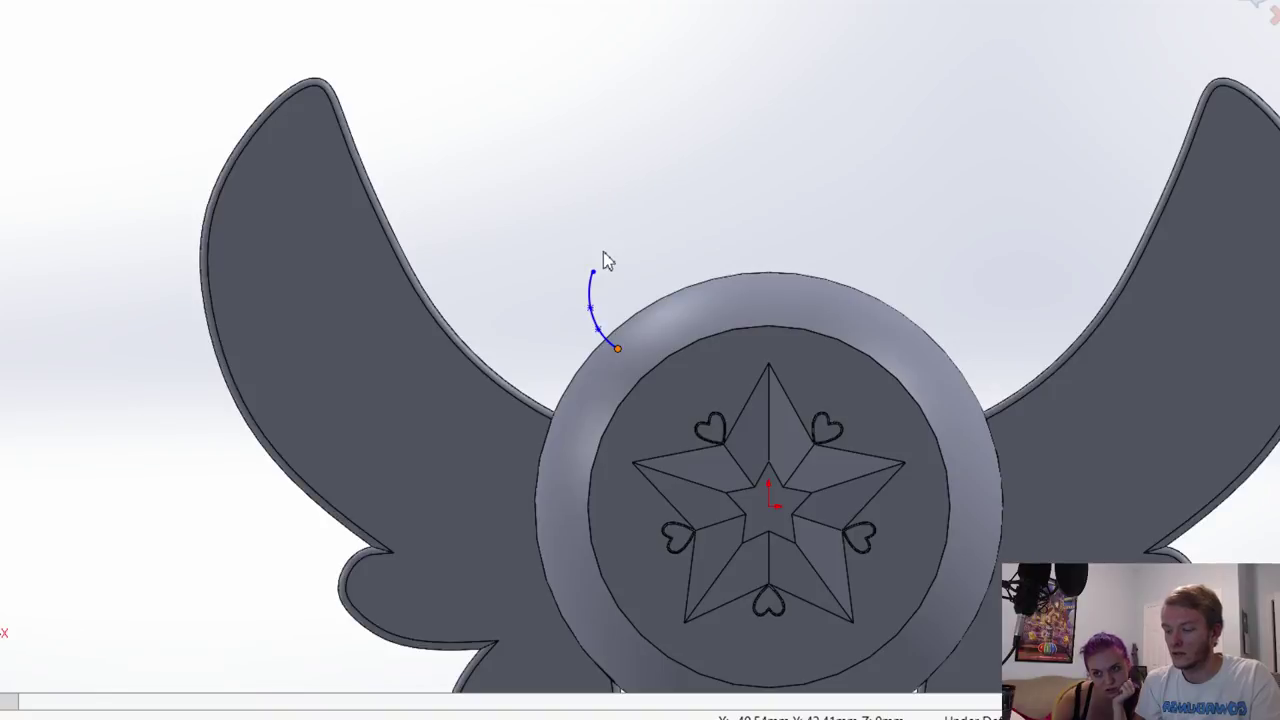
key(ctrl+z)
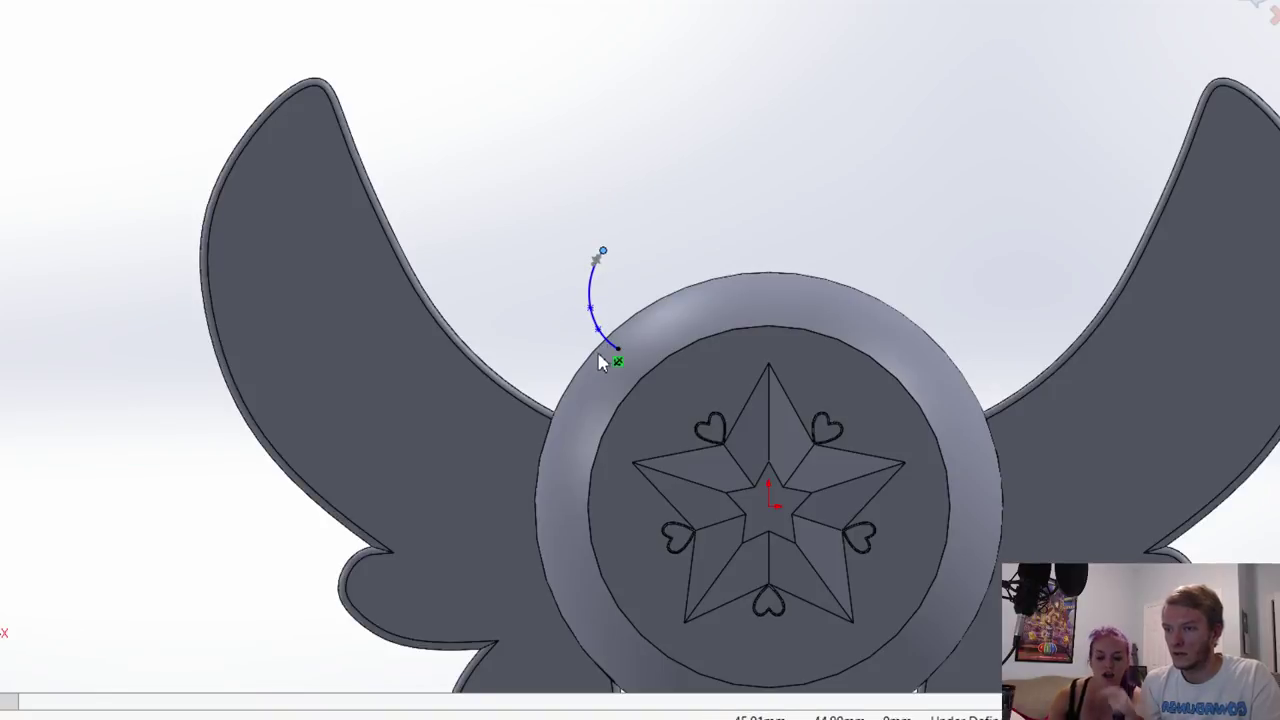
scroll(596, 345, down, 3)
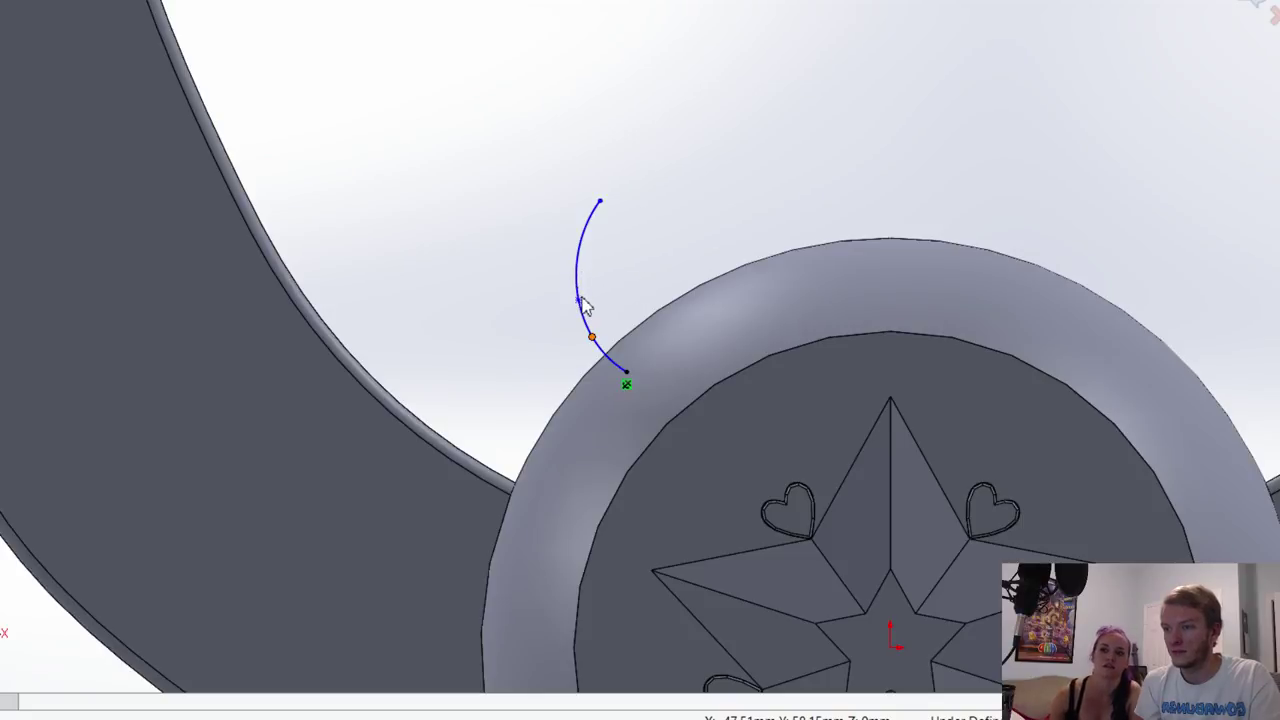
click(594, 206)
click(514, 200)
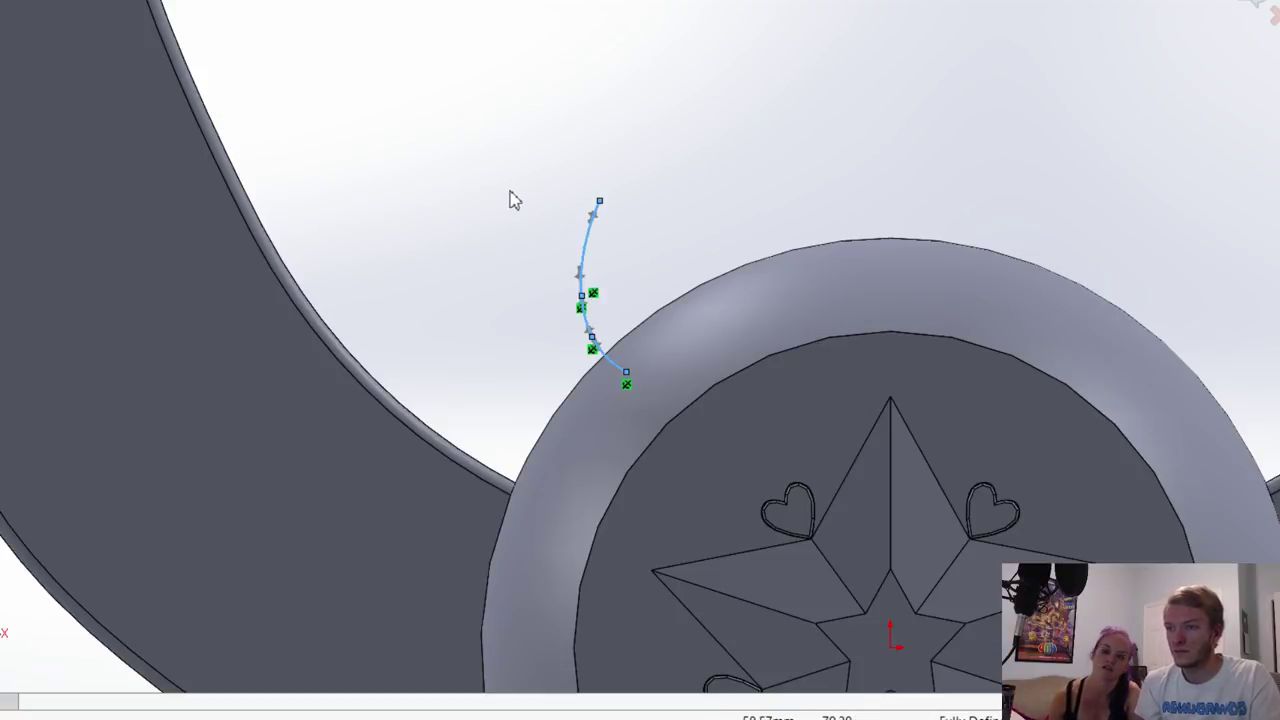
Step: Delete the fixed relation on the whole spline curve and finish the sketch to rebuild the horn
click(594, 294)
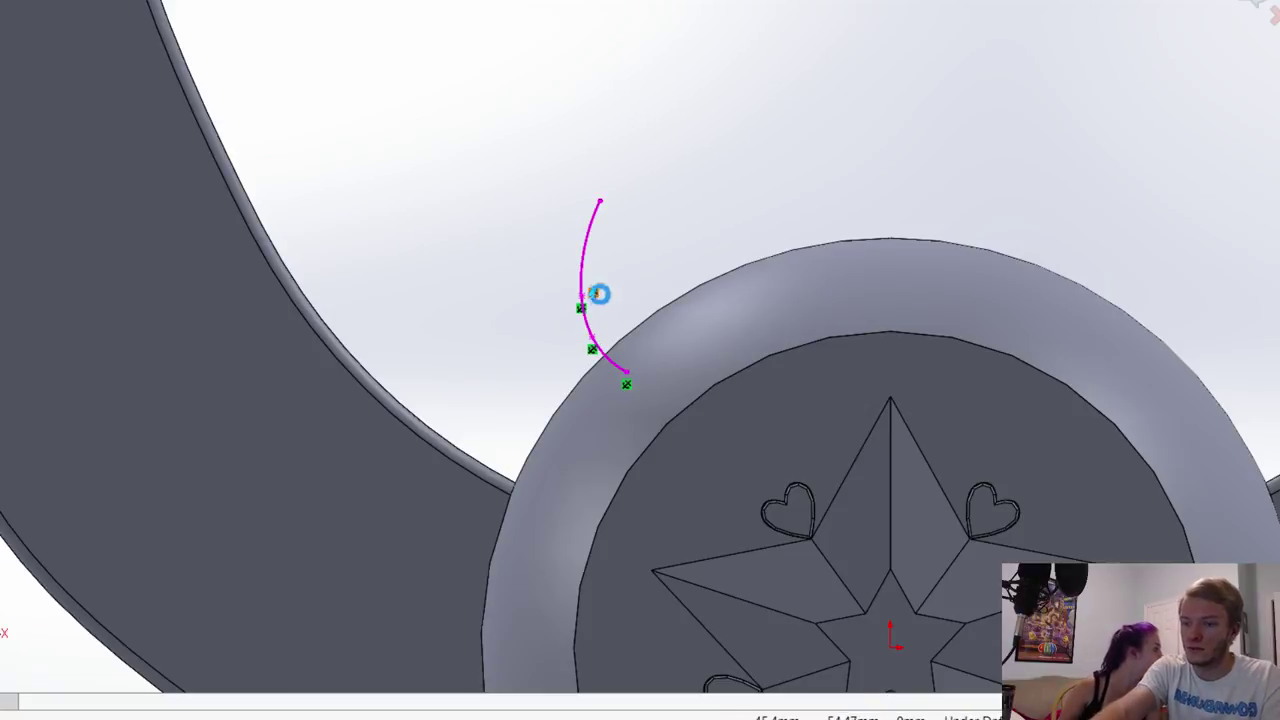
key(Delete)
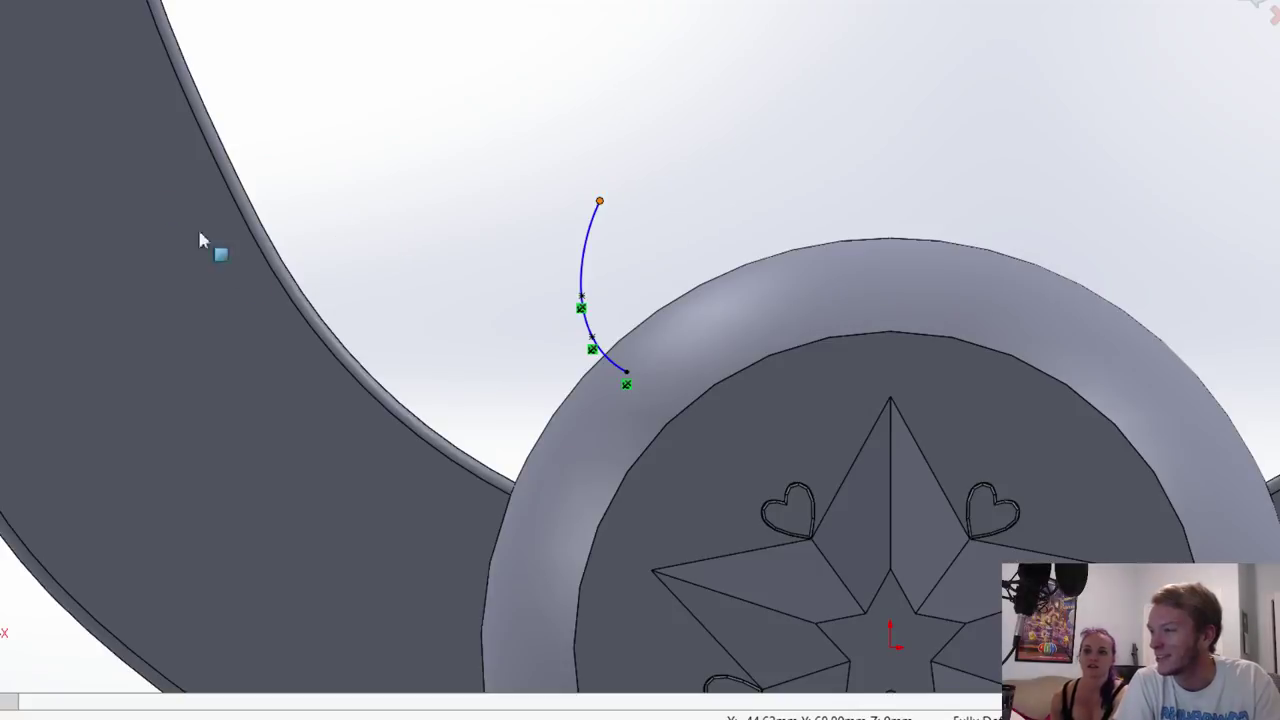
click(1246, 3)
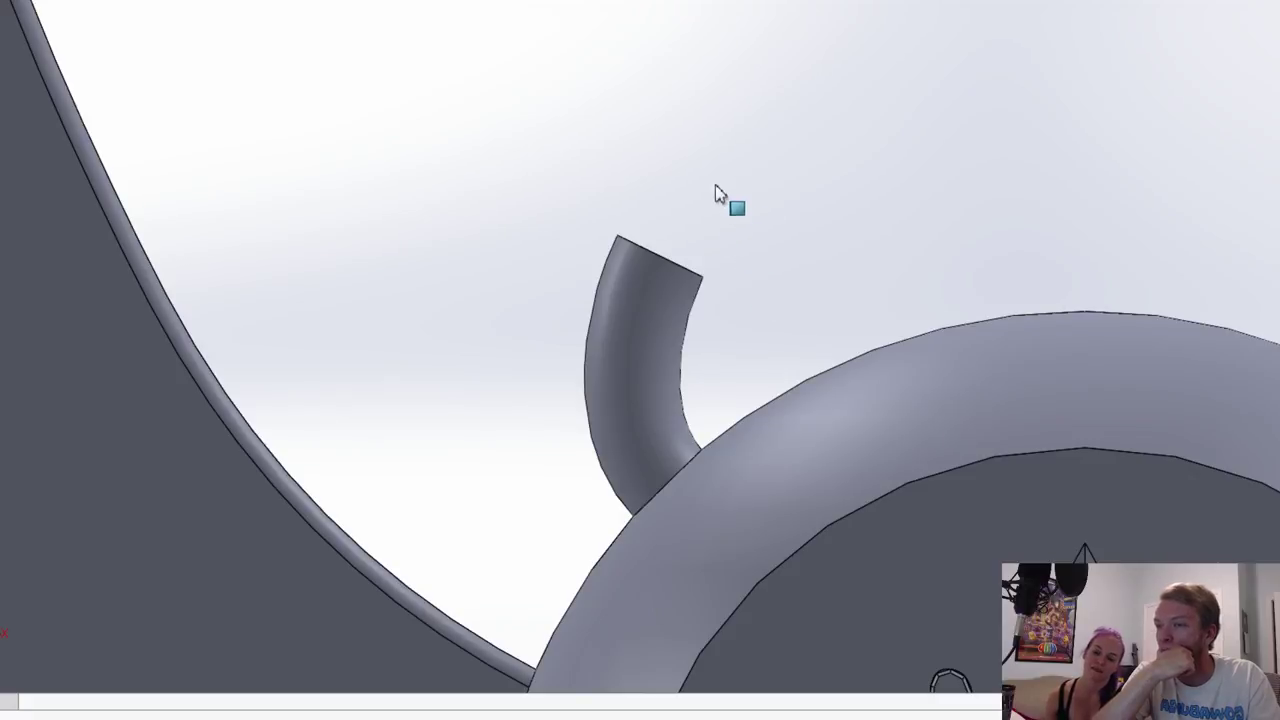
Step: Set up a drafted extruded cut into the horn from its end face, using the face's circular edge as the profile
middle_drag(716, 184, 738, 190)
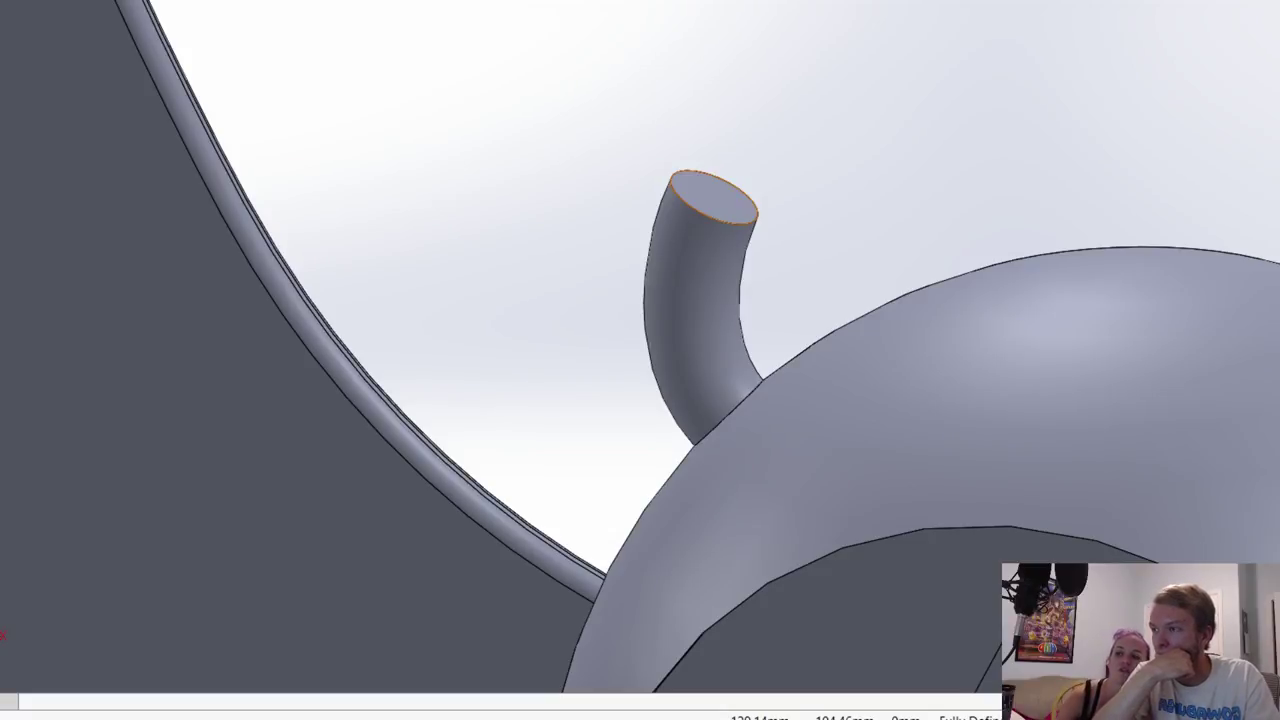
click(716, 206)
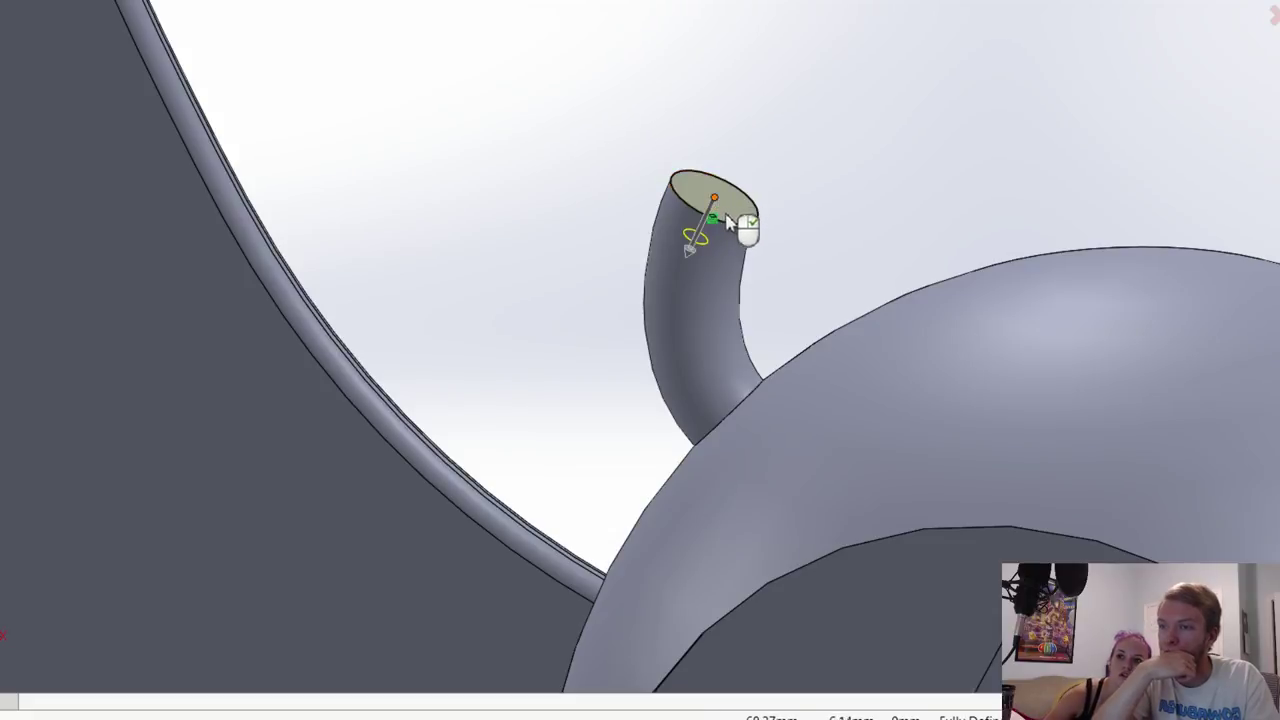
scroll(755, 182, down, 7)
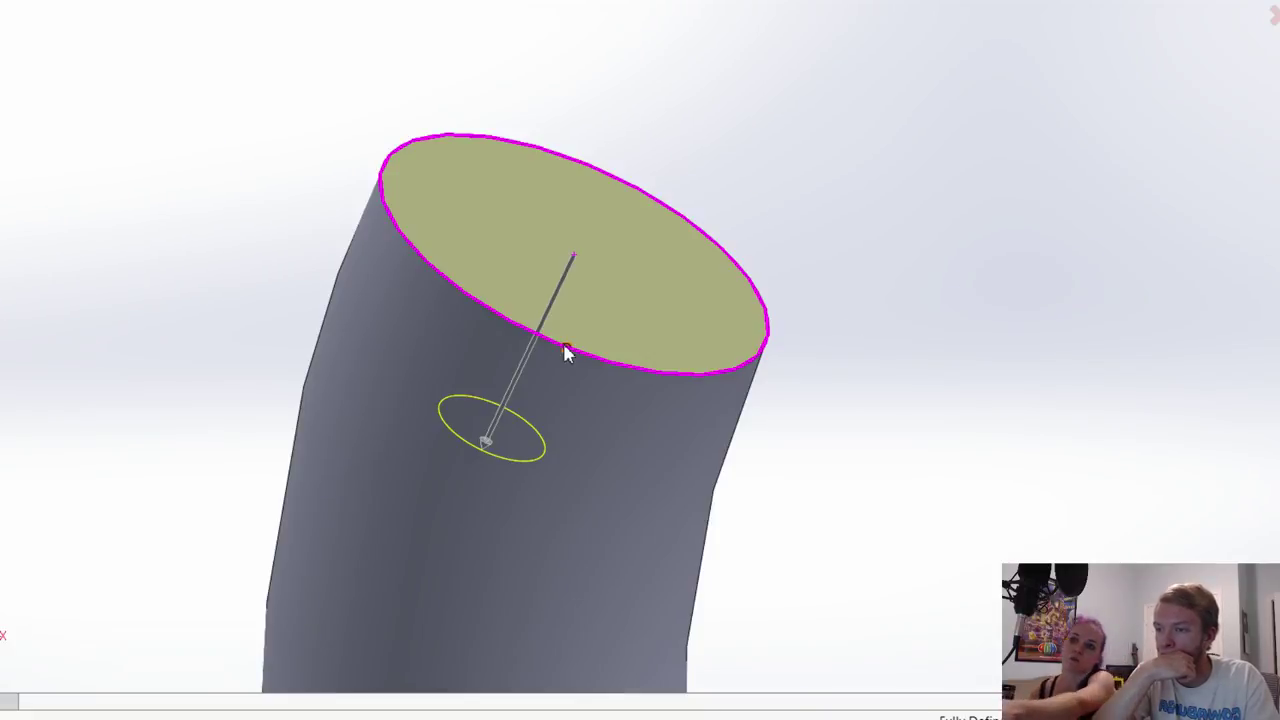
scroll(570, 348, down, 2)
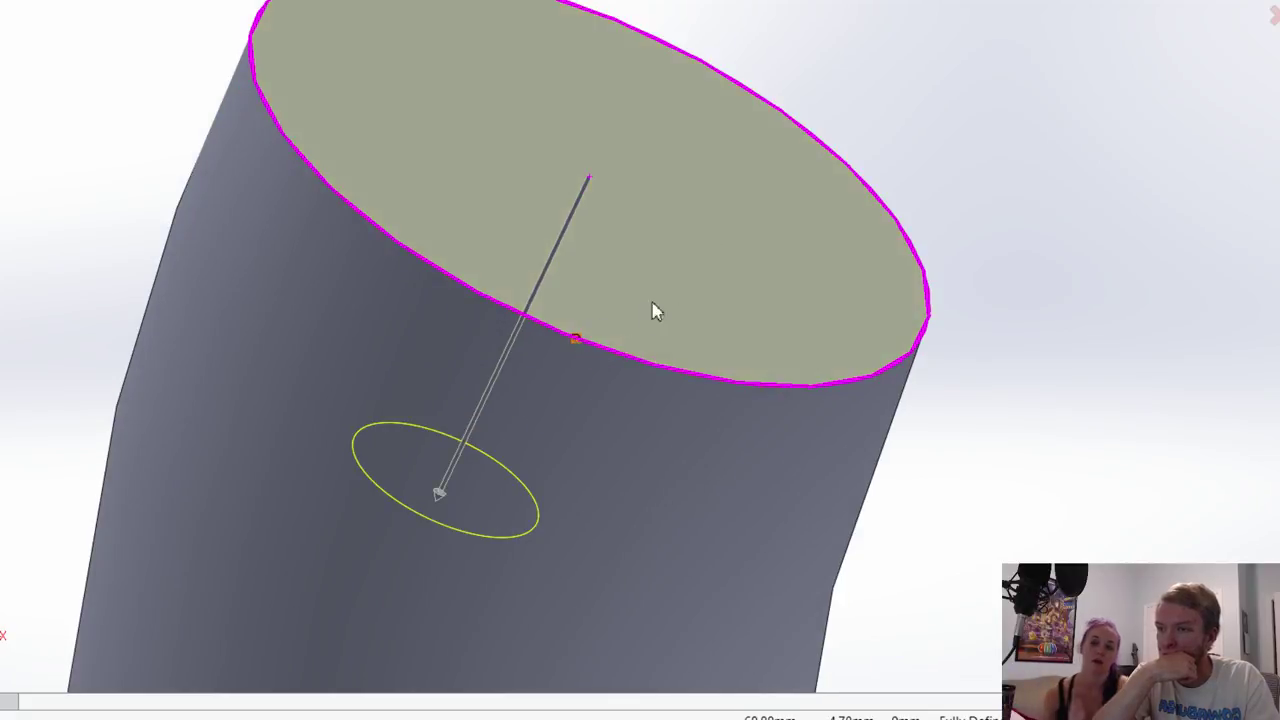
scroll(624, 300, down, 5)
click(624, 298)
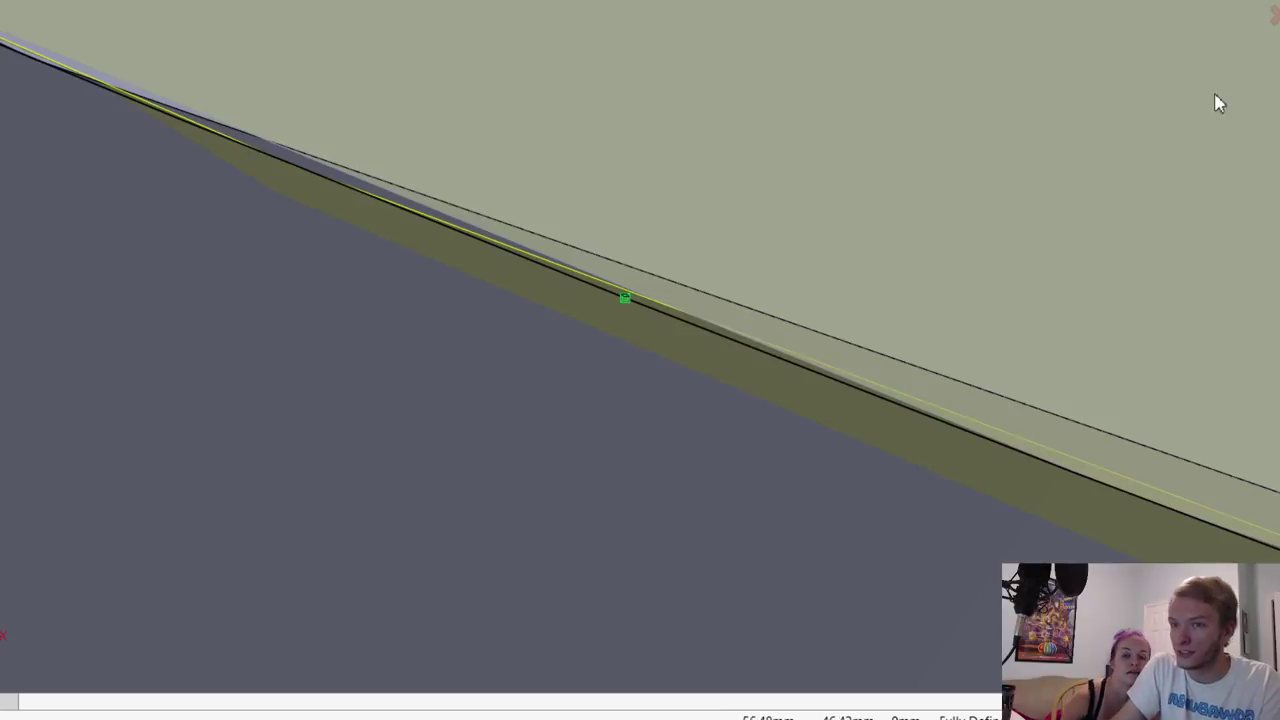
key(ctrl+shift+z)
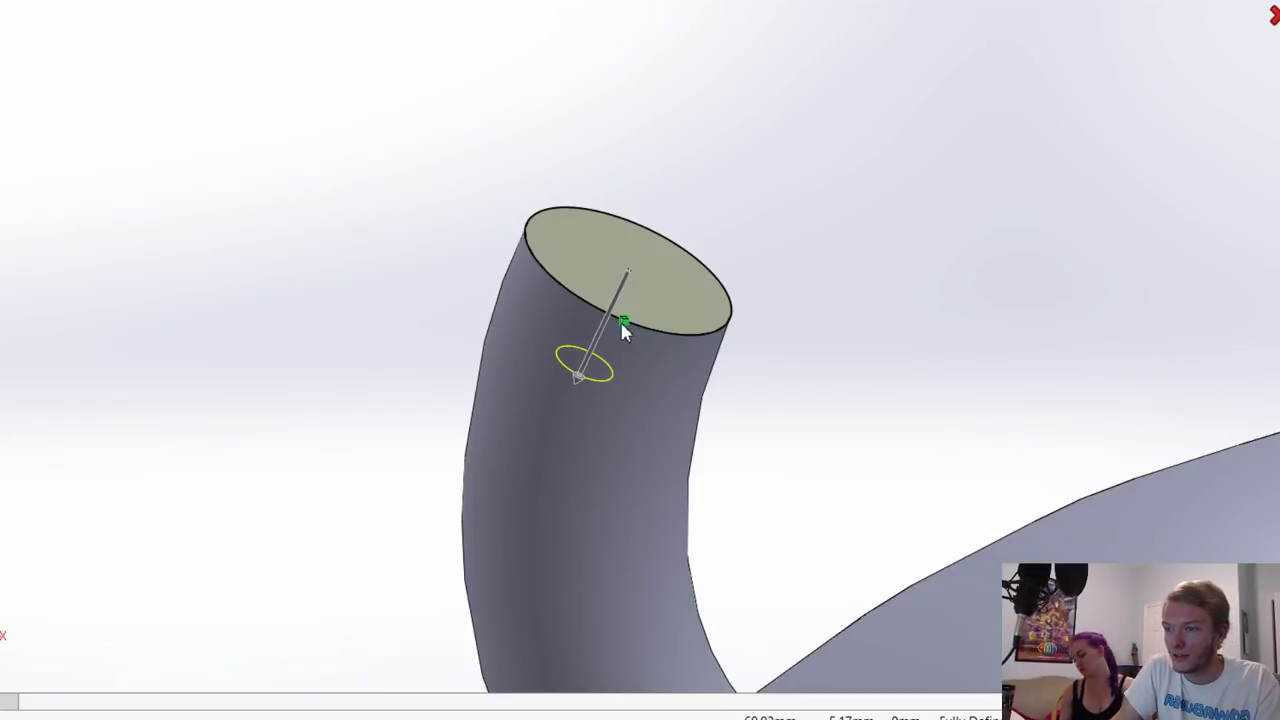
Step: Rework the cut sketch into two concentric circles centred on the horn's end rim, the outer one larger than the end face
click(621, 324)
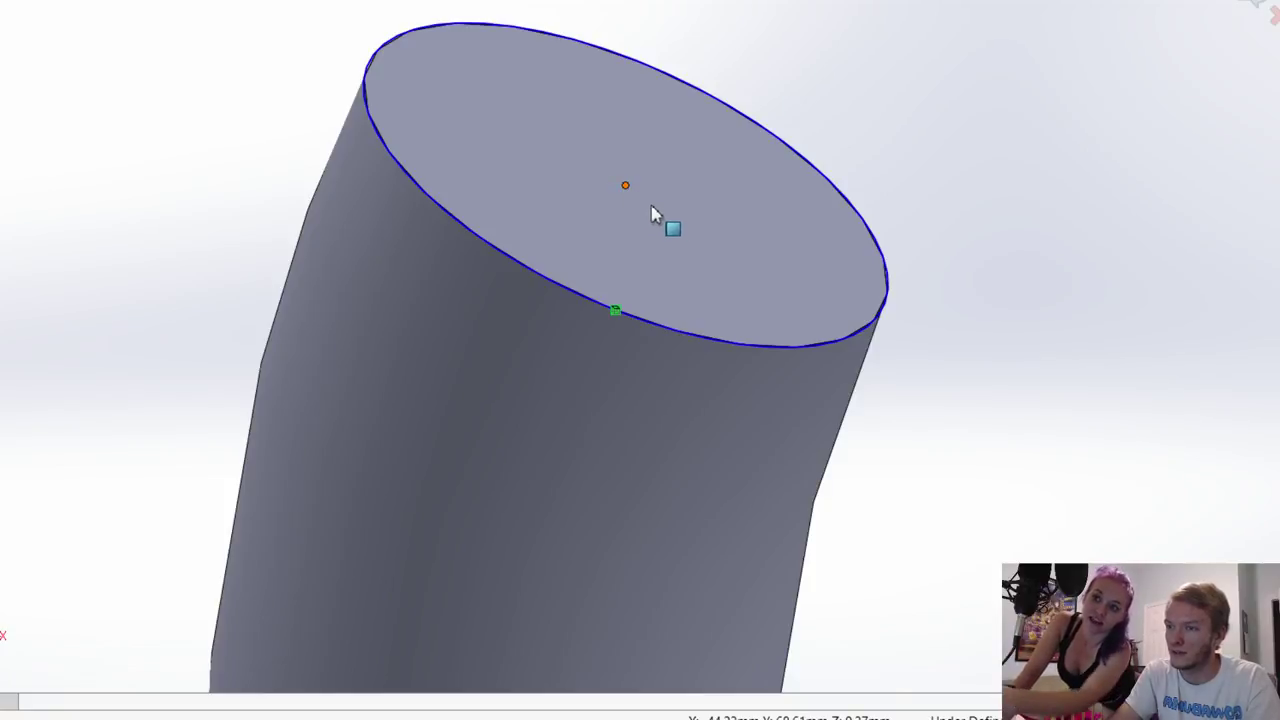
drag(625, 186, 644, 205)
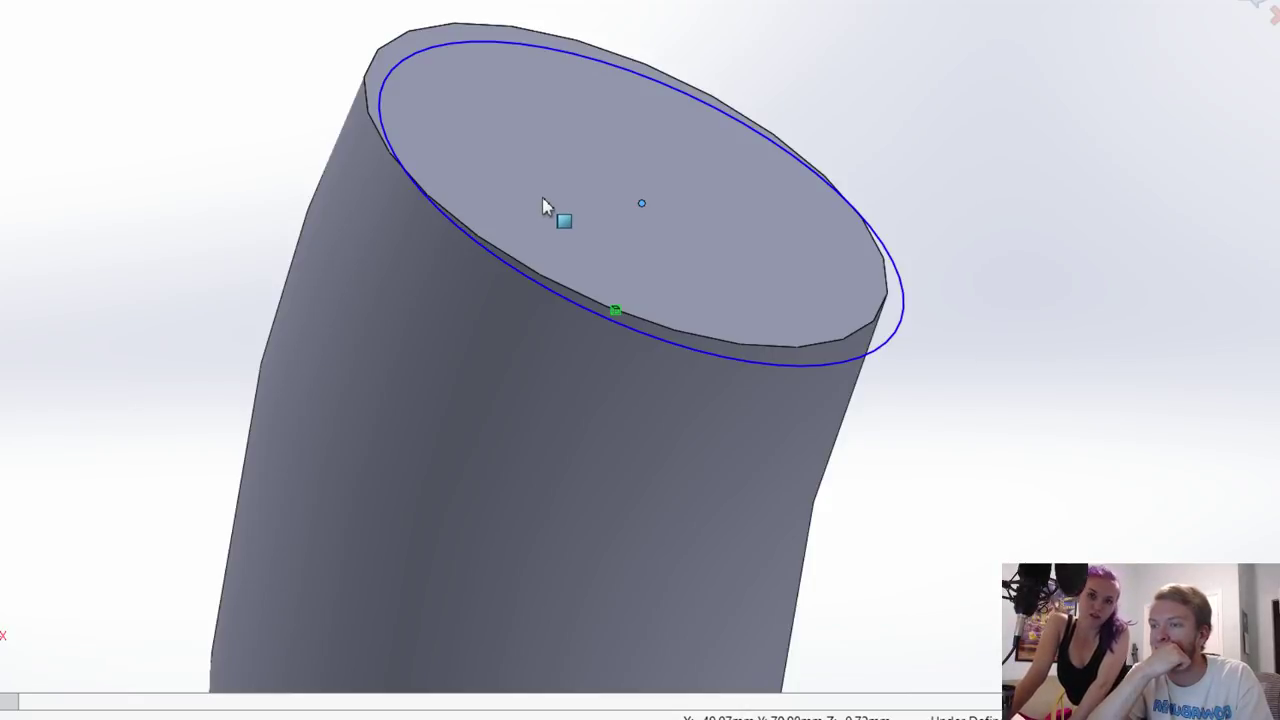
key(ctrl+z)
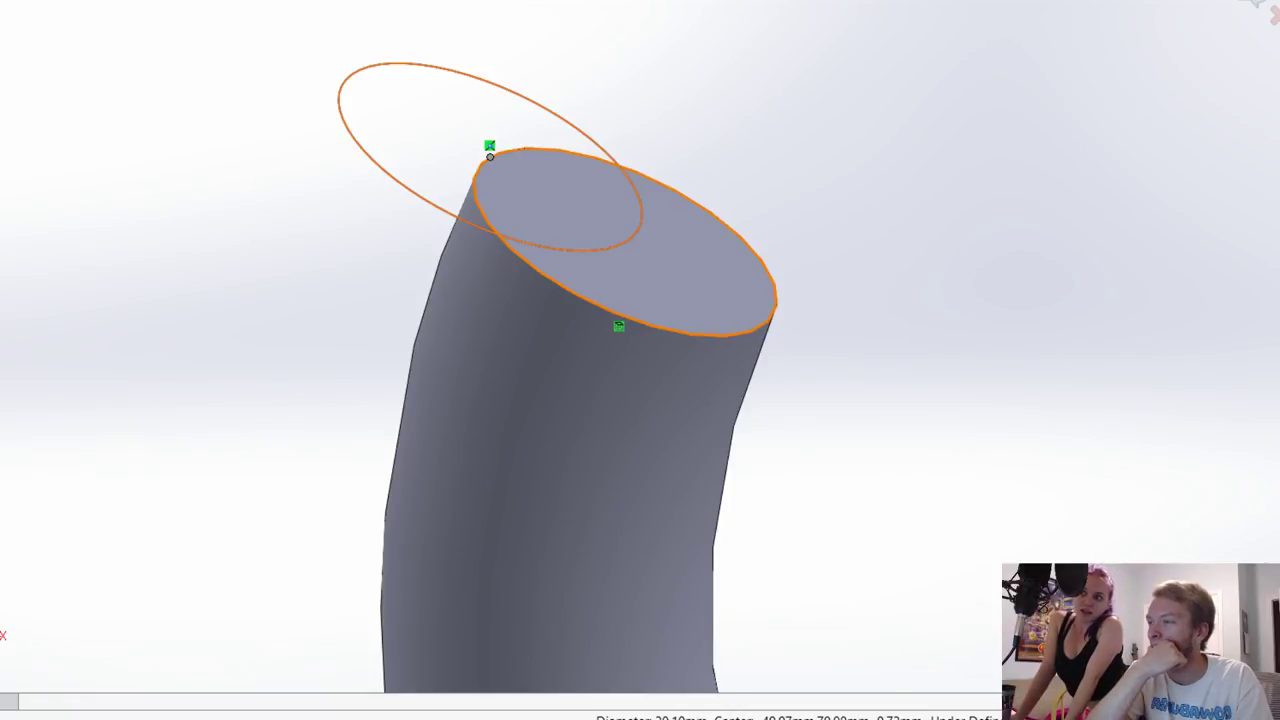
key(ctrl+z)
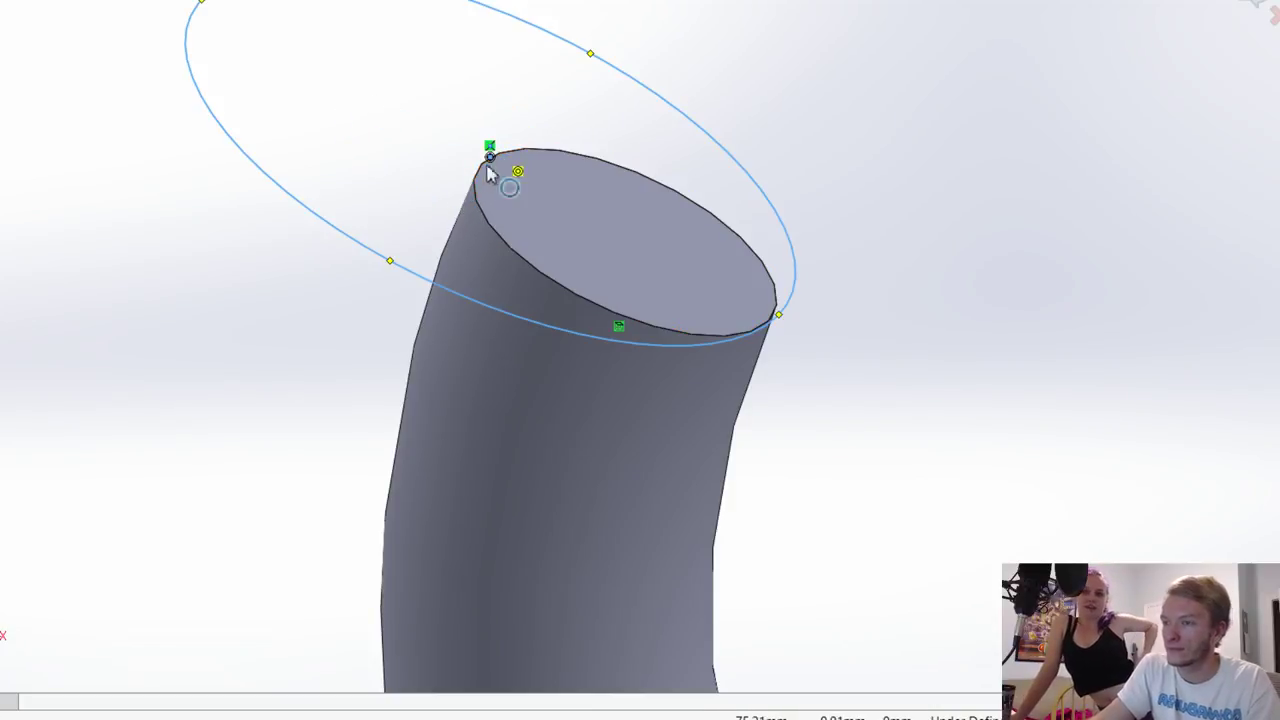
click(489, 160)
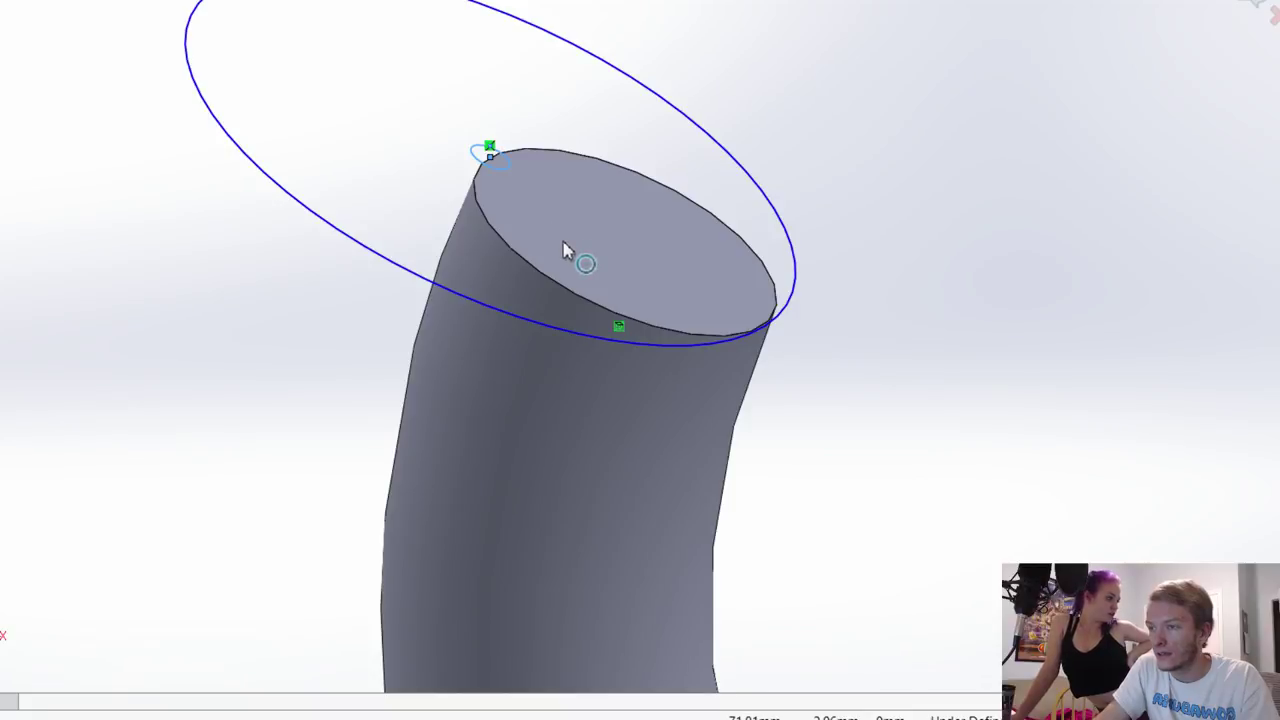
key(ctrl+z)
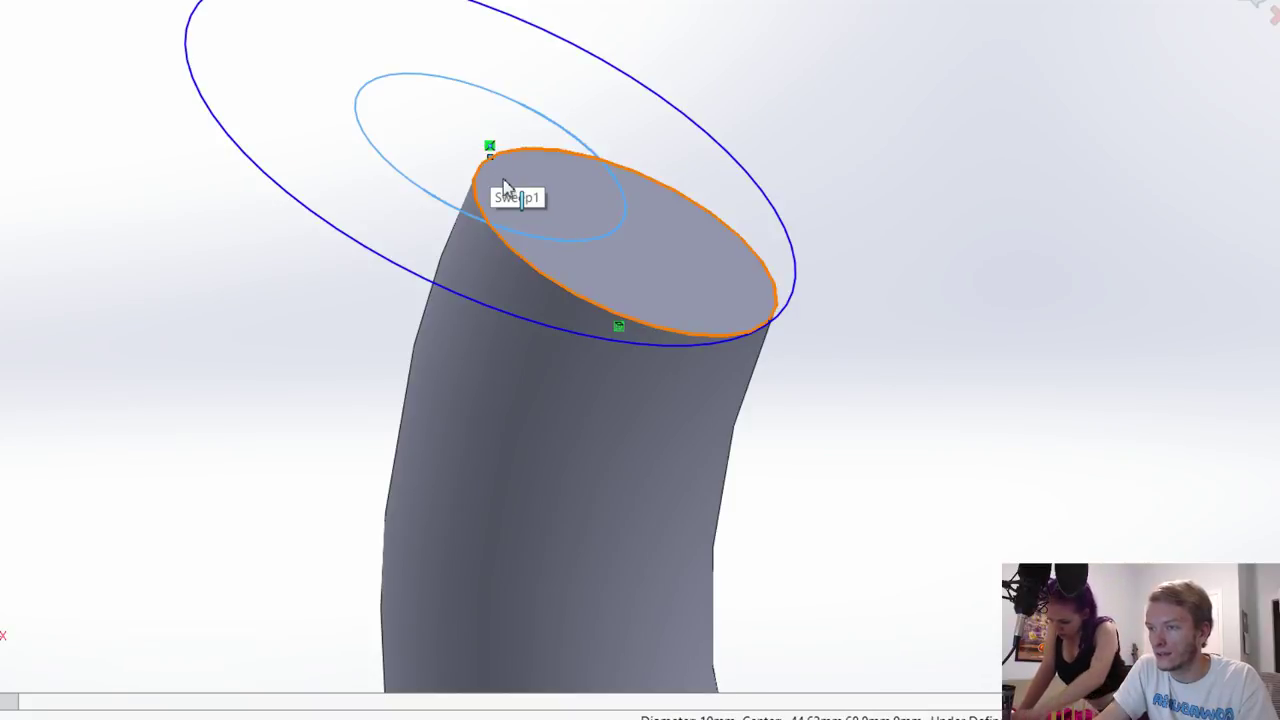
Step: Remove the relation tying the circles' centre to the rim and move both circles inward over the horn's end face
click(491, 148)
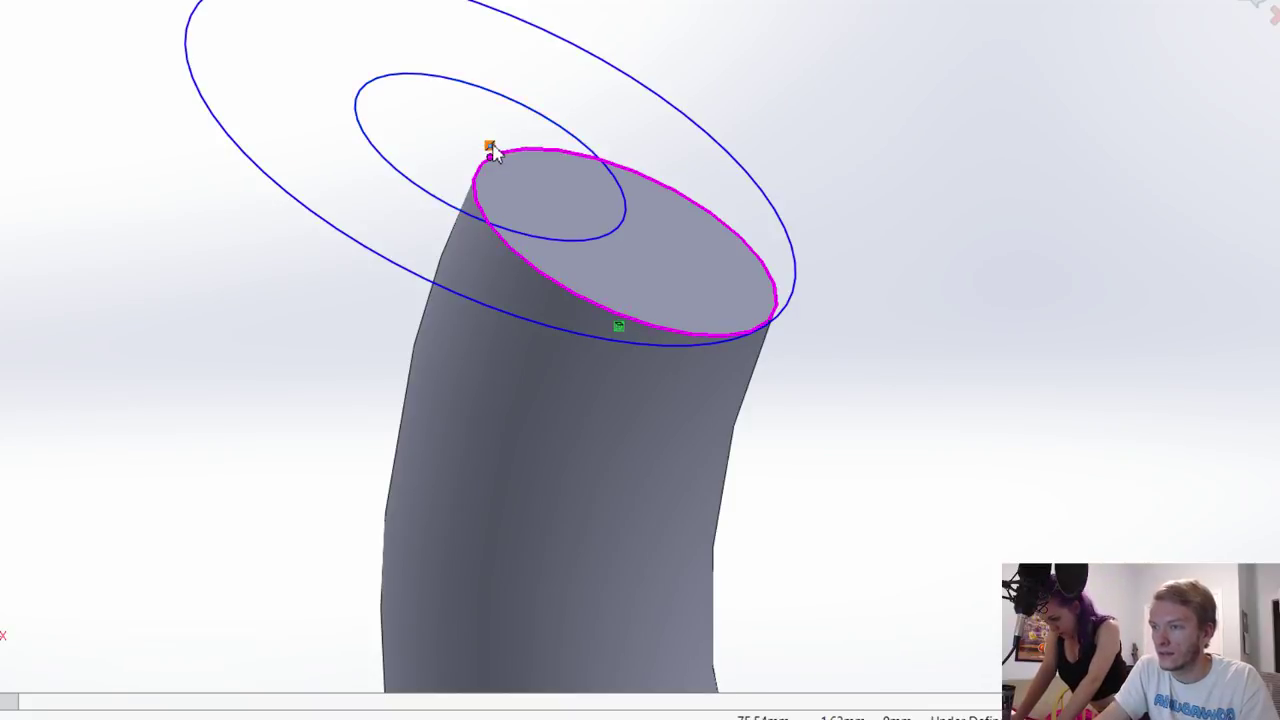
scroll(529, 223, down, 3)
click(516, 224)
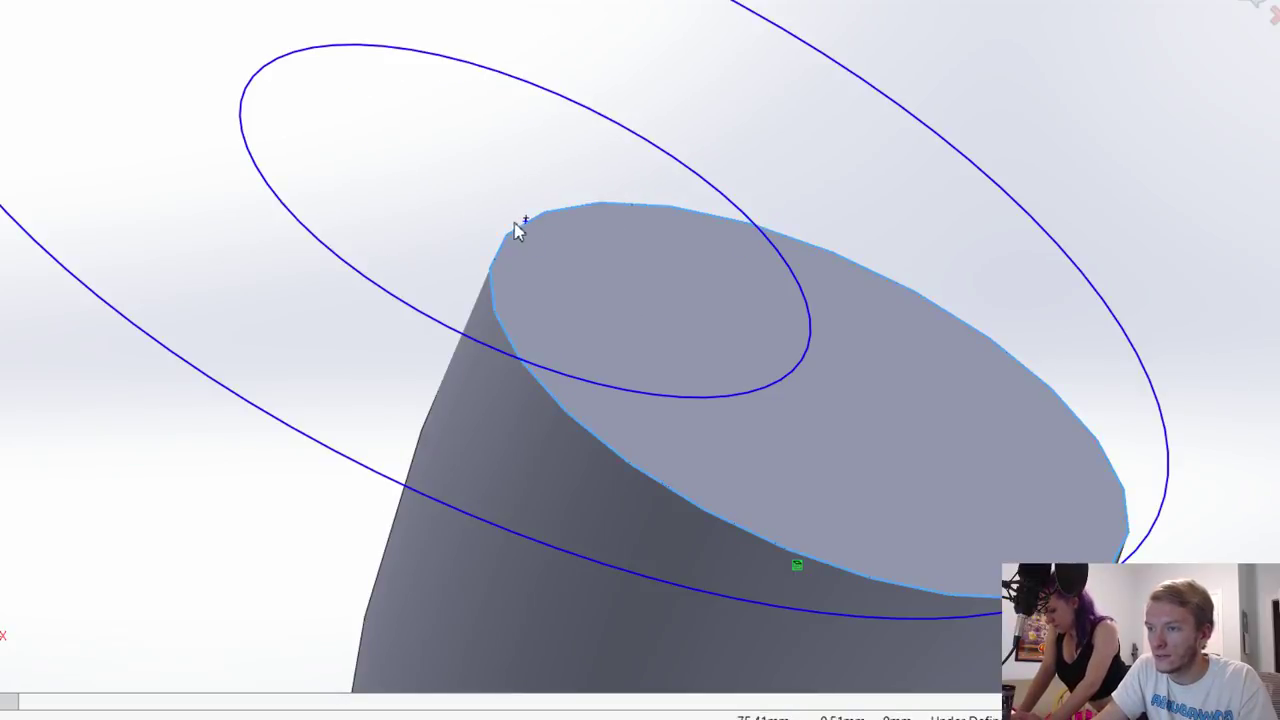
click(526, 221)
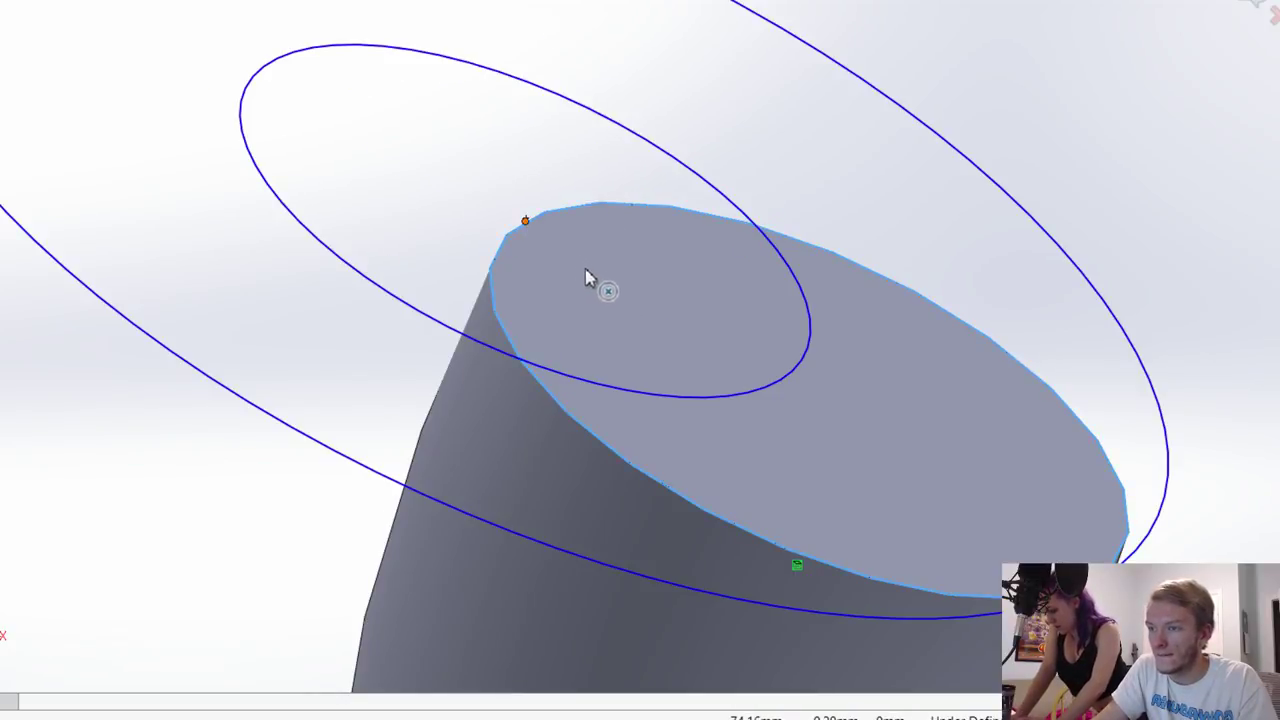
key(ctrl+z)
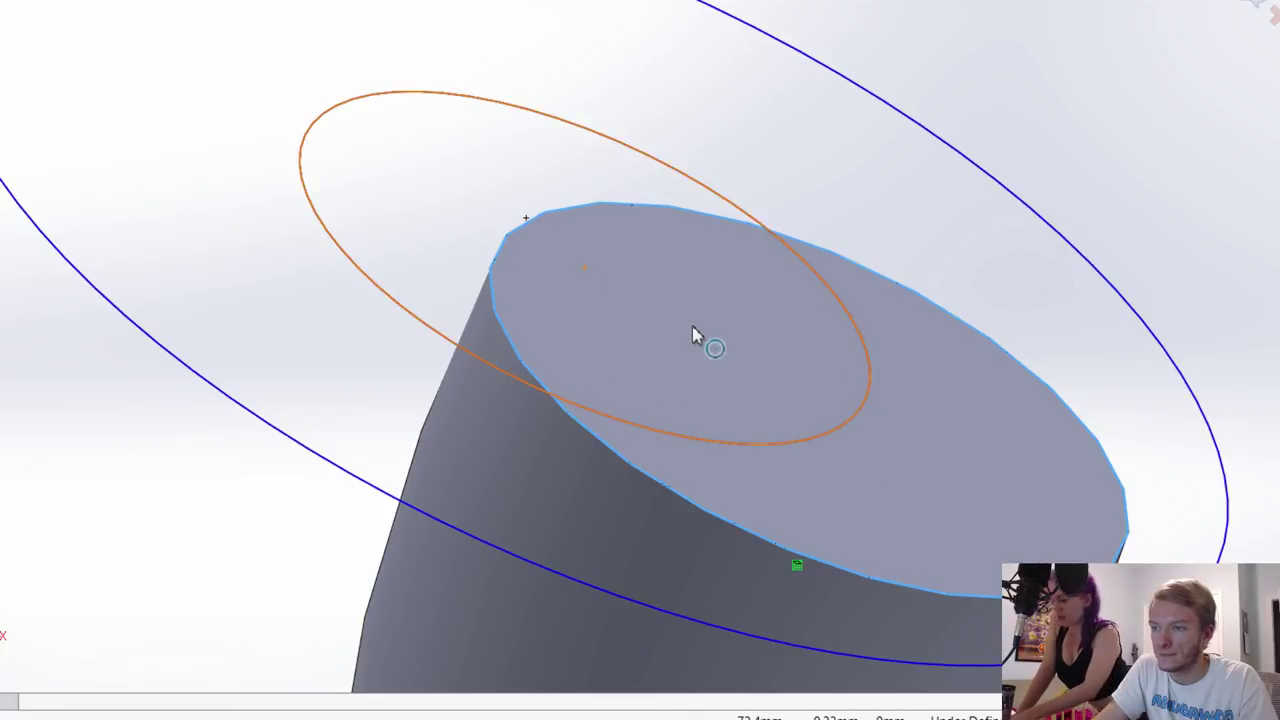
Step: Shift the concentric circles on the end face and cut the ring between them with draft to taper the horn's tip
key(ctrl+z)
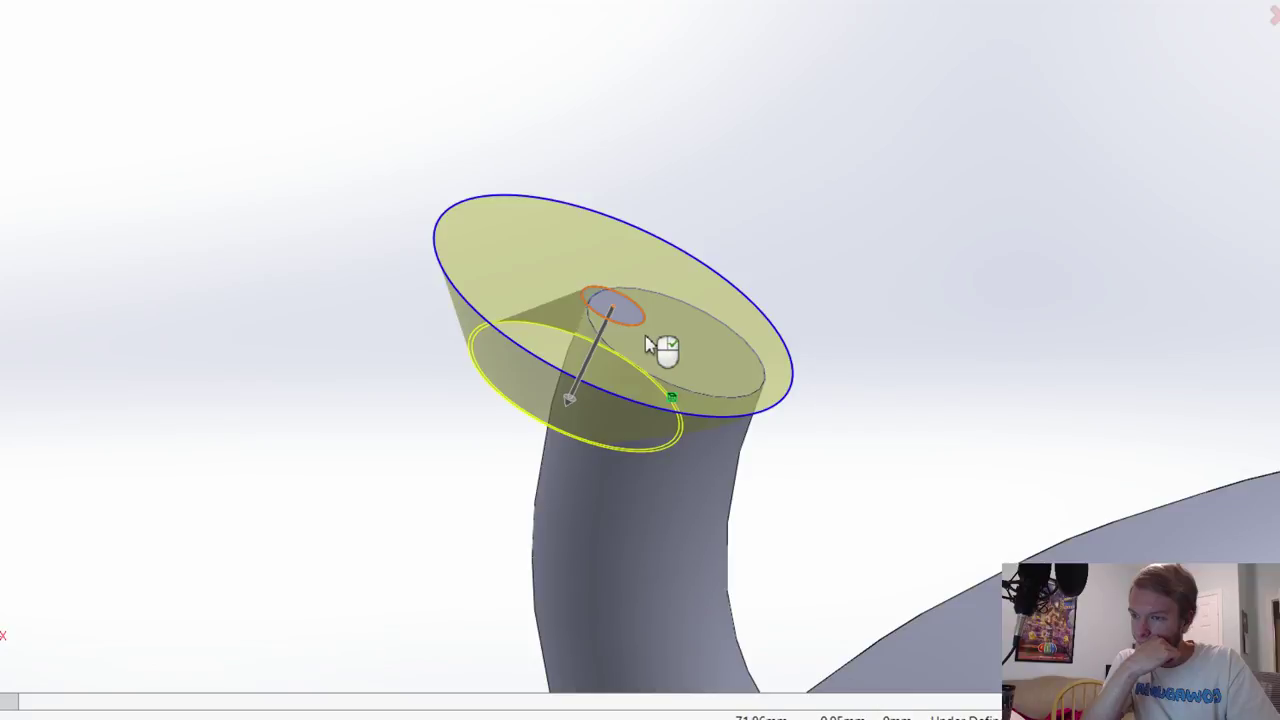
click(621, 309)
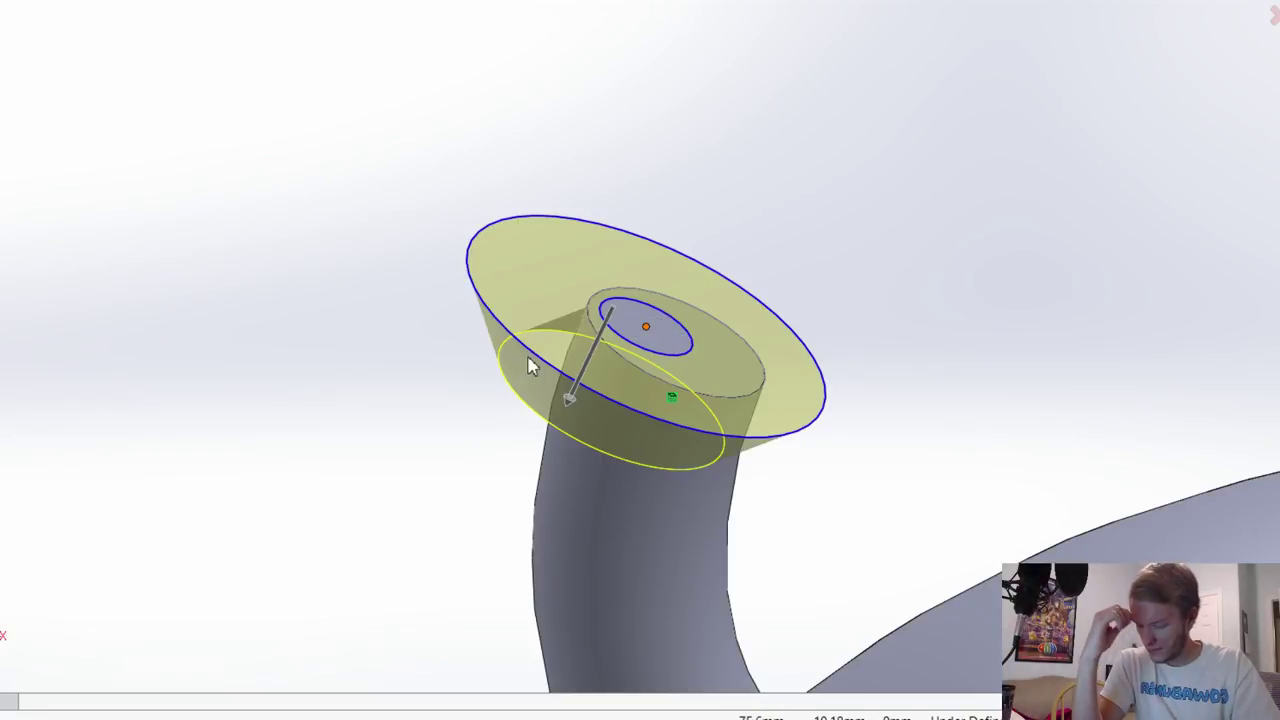
key(ctrl+z)
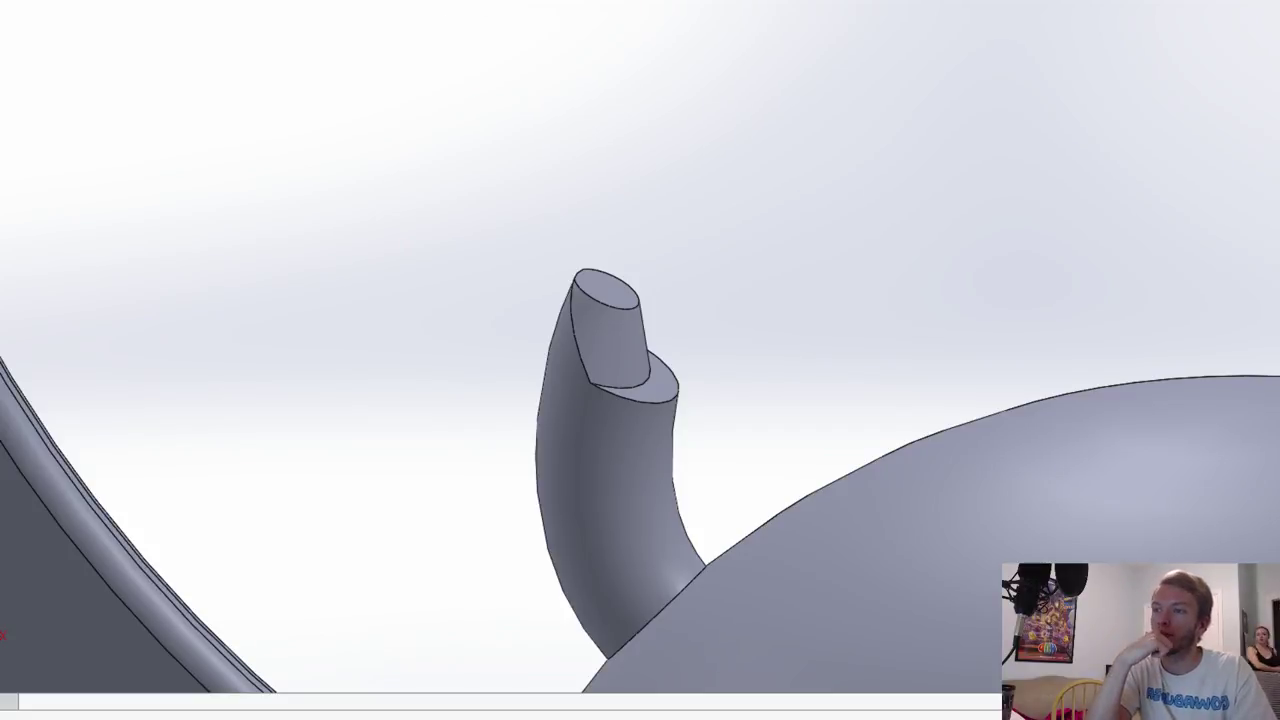
Step: Edit the drafted ring cut at the horn's tip so that it extends deeper along the horn toward its base
click(676, 405)
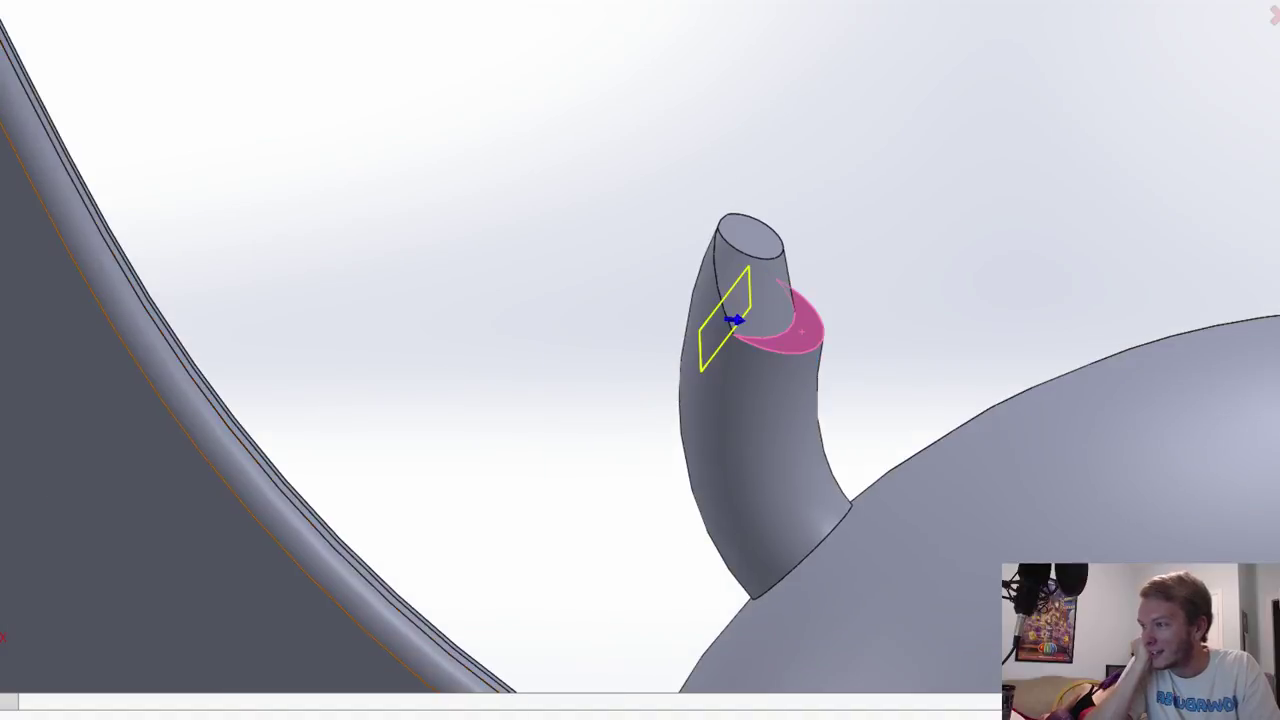
key(Escape)
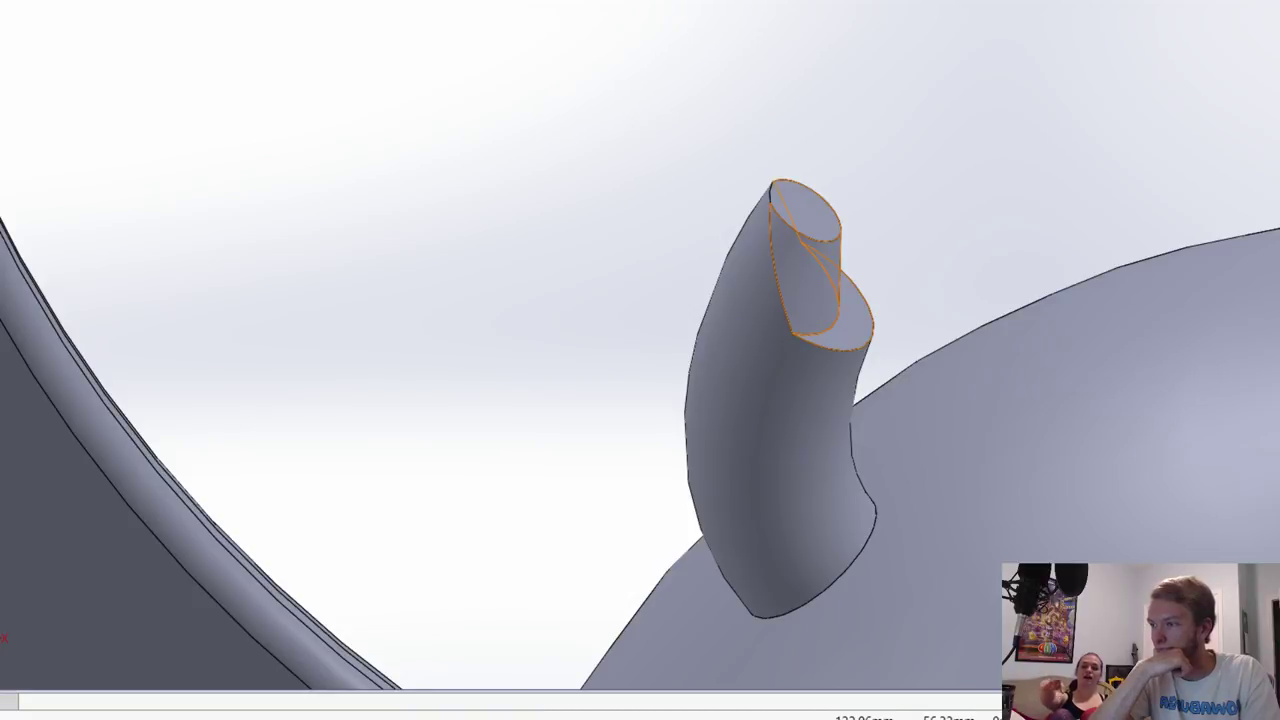
drag(575, 507, 488, 621)
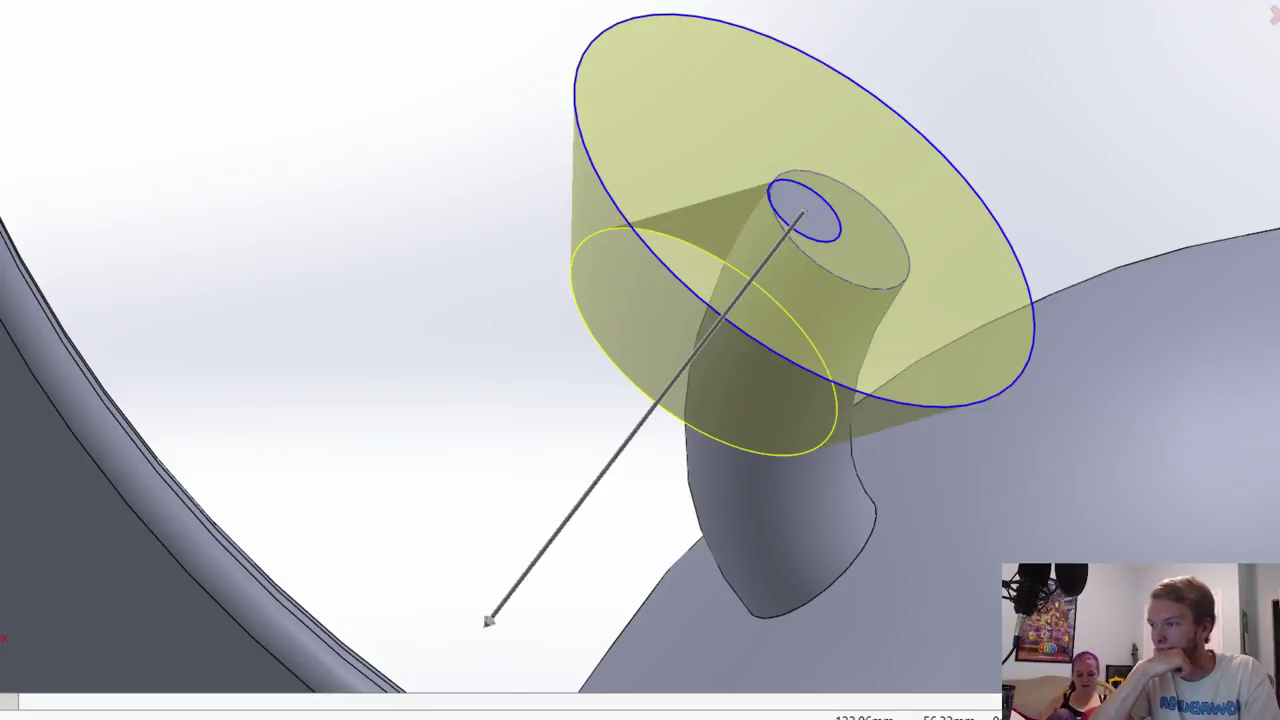
key(Down)
key(Down)
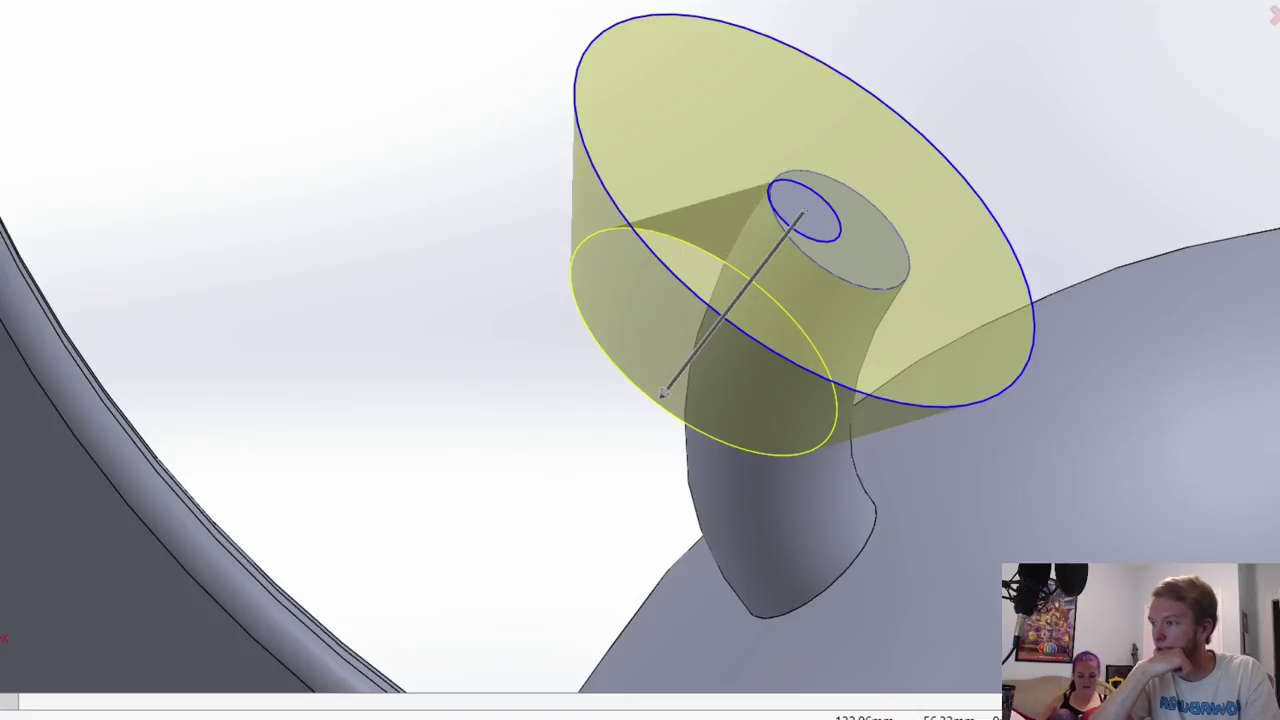
click(761, 454)
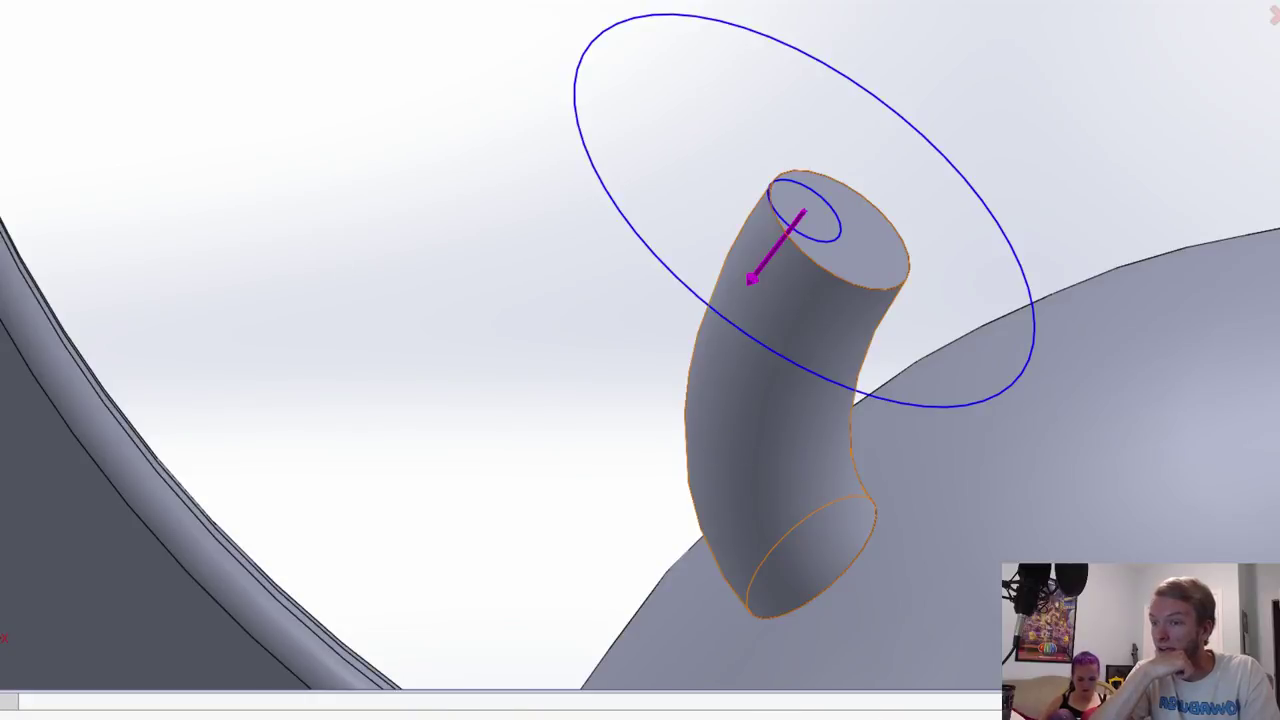
key(Return)
middle_drag(968, 213, 904, 235)
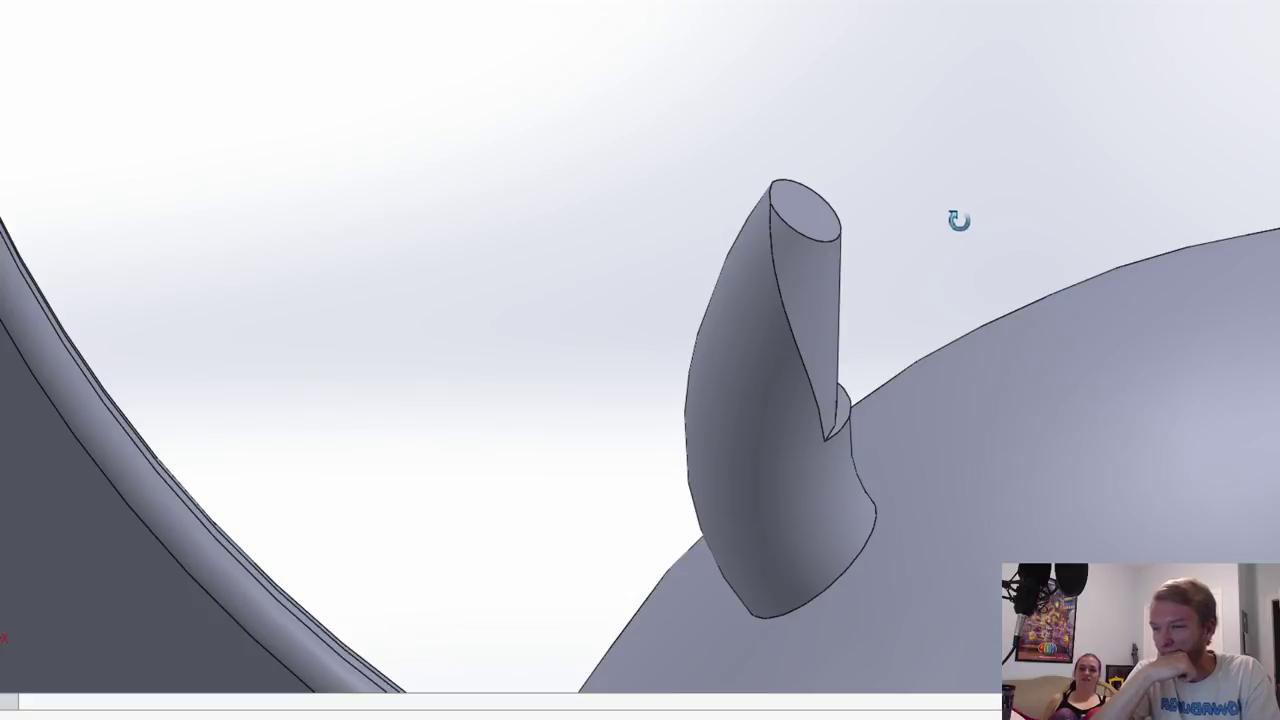
key(Escape)
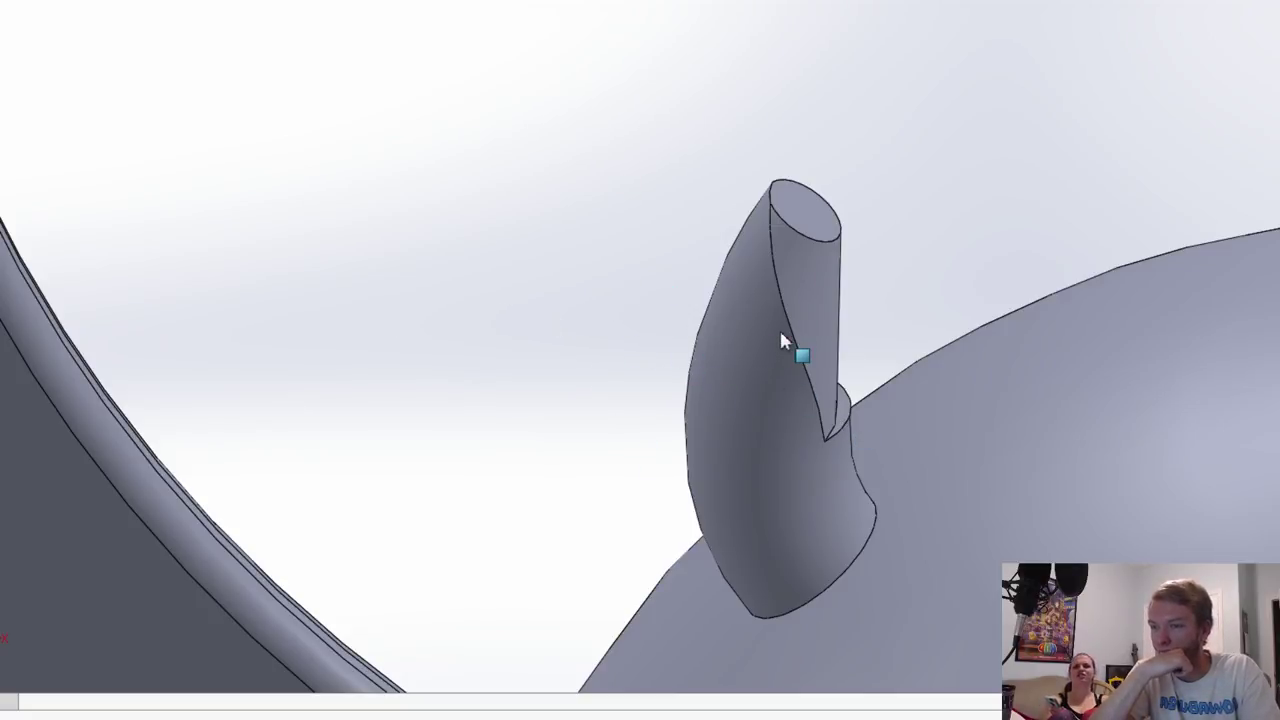
Step: Open the ring cut's concentric-circle sketch on the horn's end face for editing and rebuild the model
middle_drag(781, 332, 781, 332)
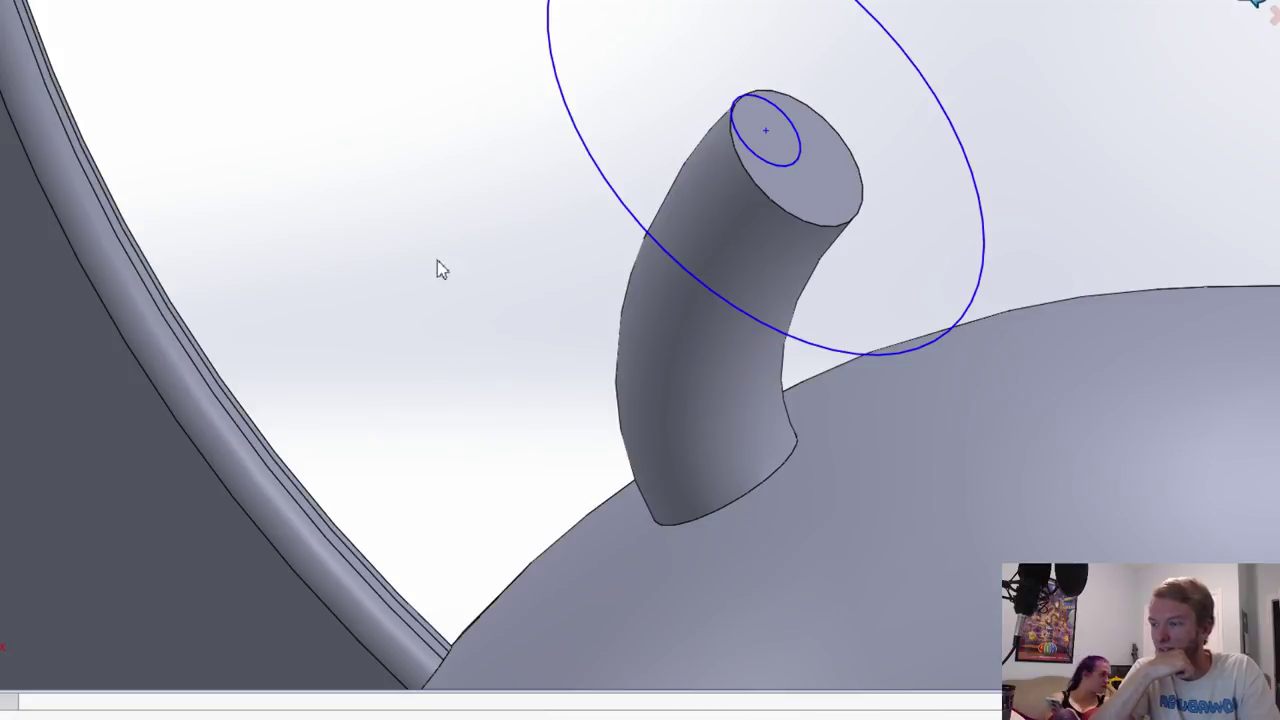
key(ctrl+b)
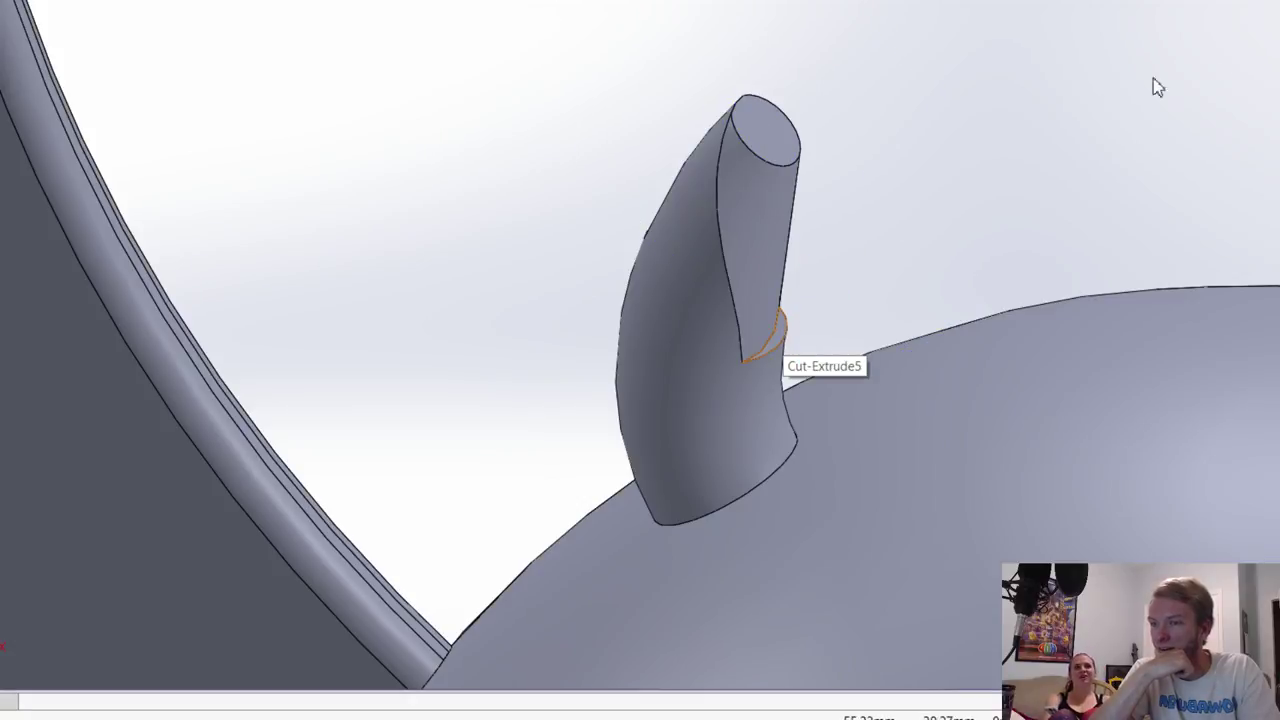
key(ctrl+z)
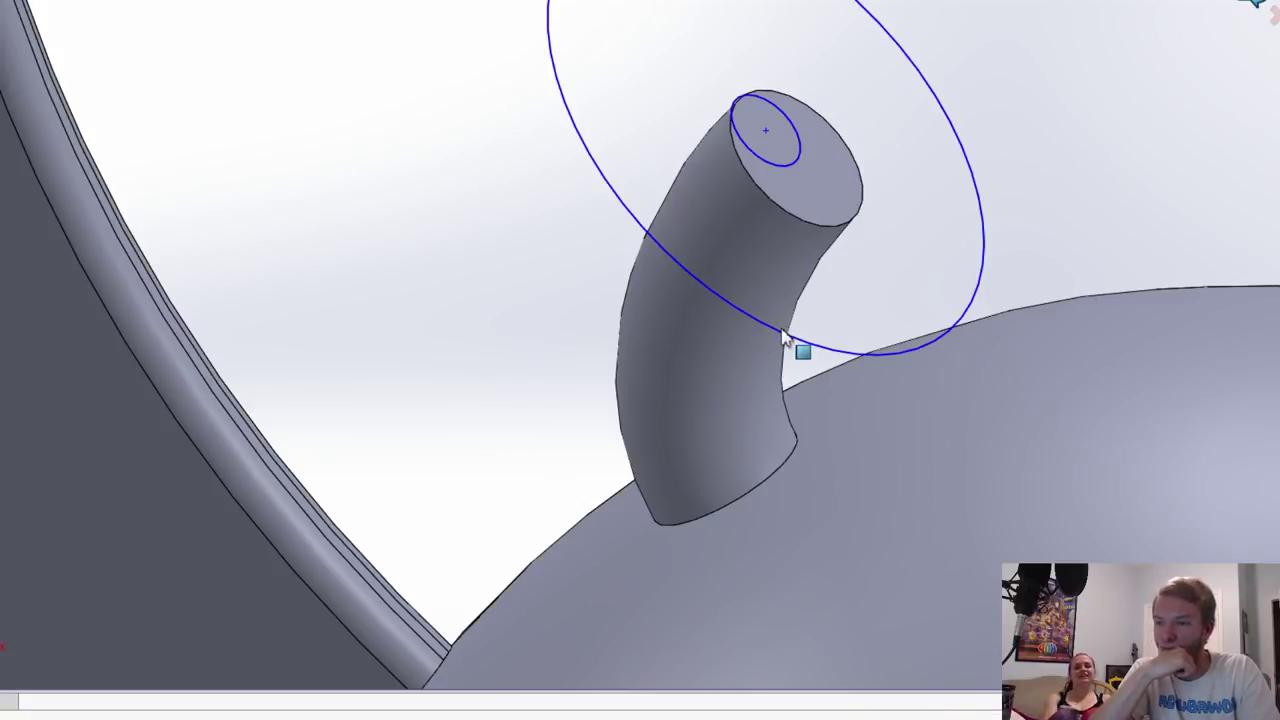
key(ctrl+b)
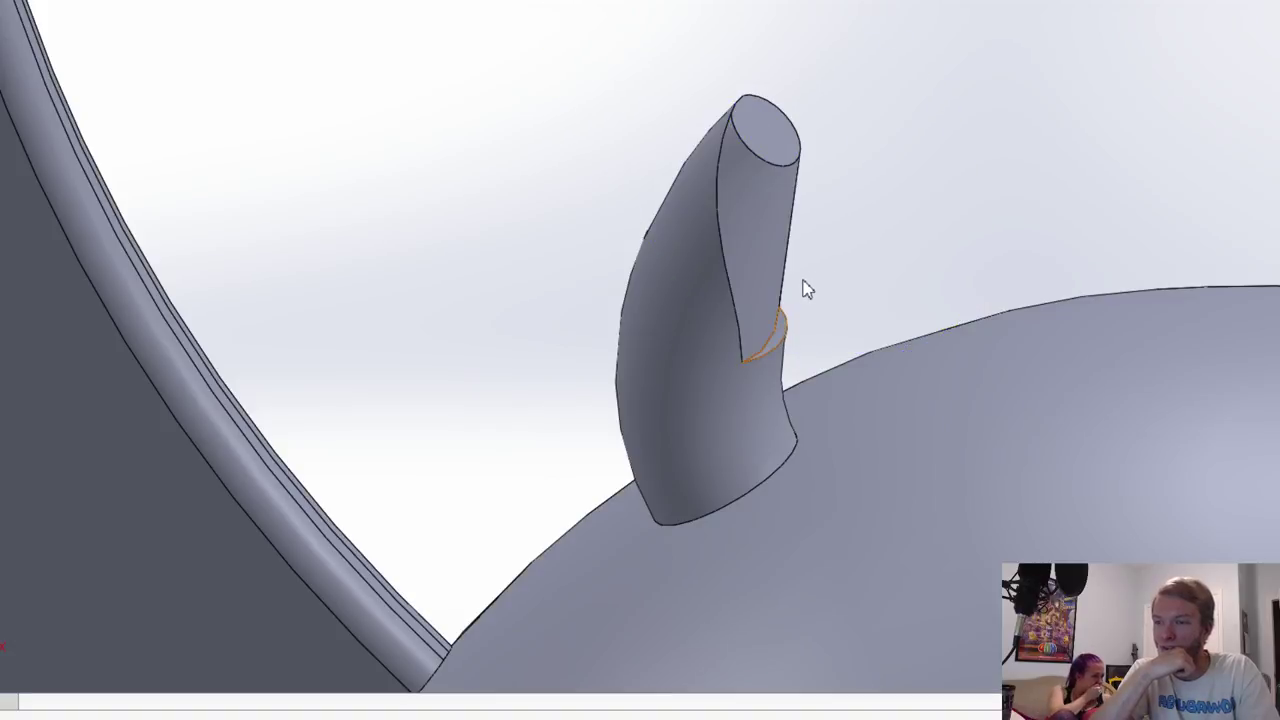
Step: Examine the curved stem on the rounded body, including its flat cut, small ledge and base edge, from several angles
scroll(805, 287, down, 5)
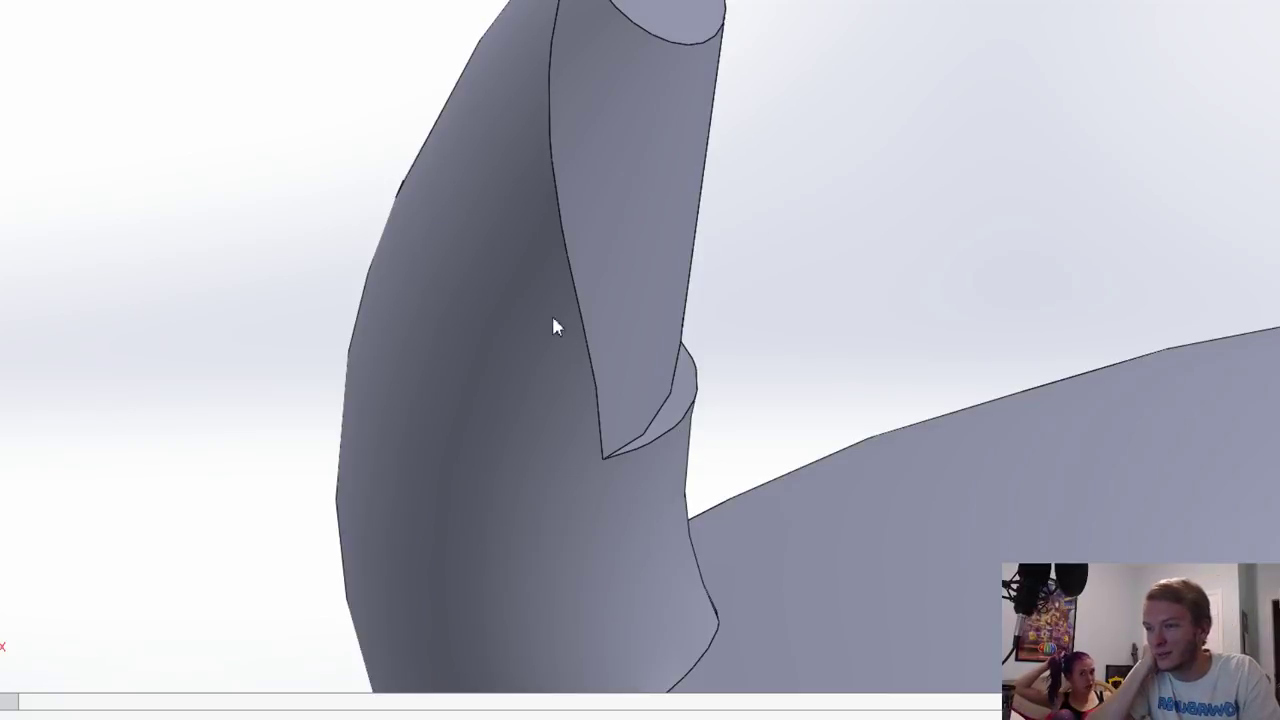
scroll(512, 350, up, 5)
middle_drag(515, 340, 529, 308)
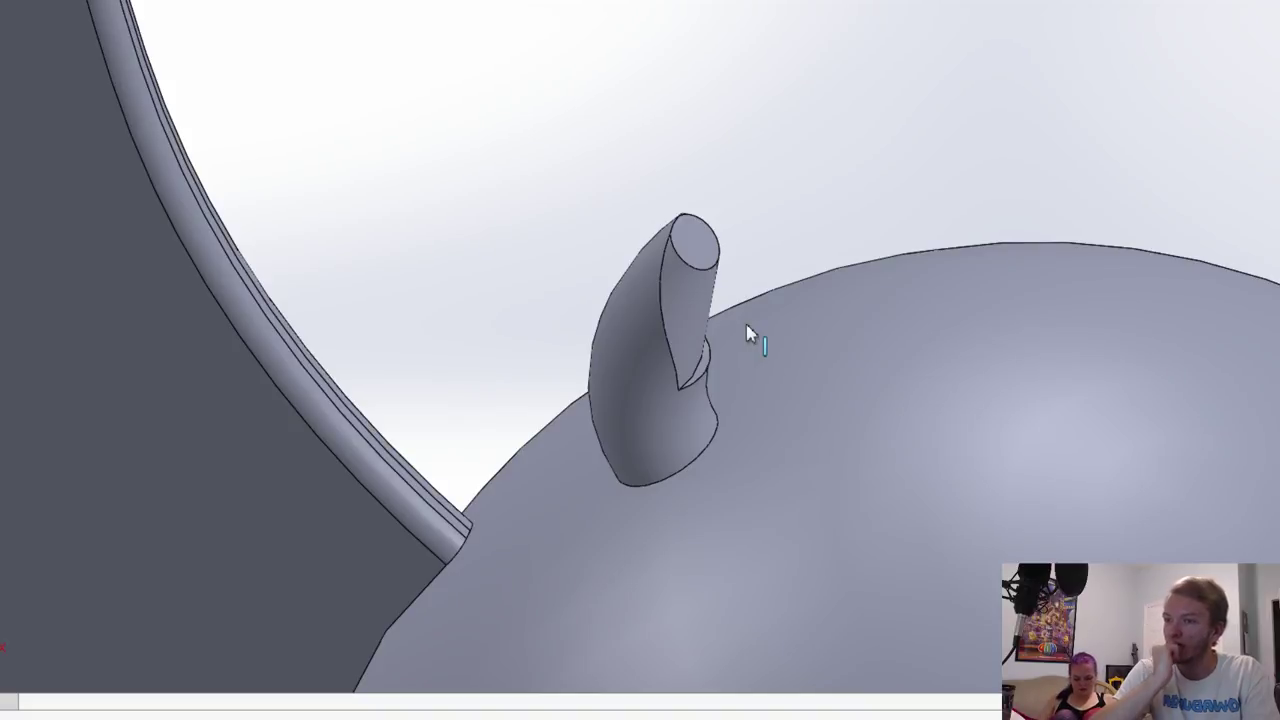
middle_drag(623, 240, 402, 352)
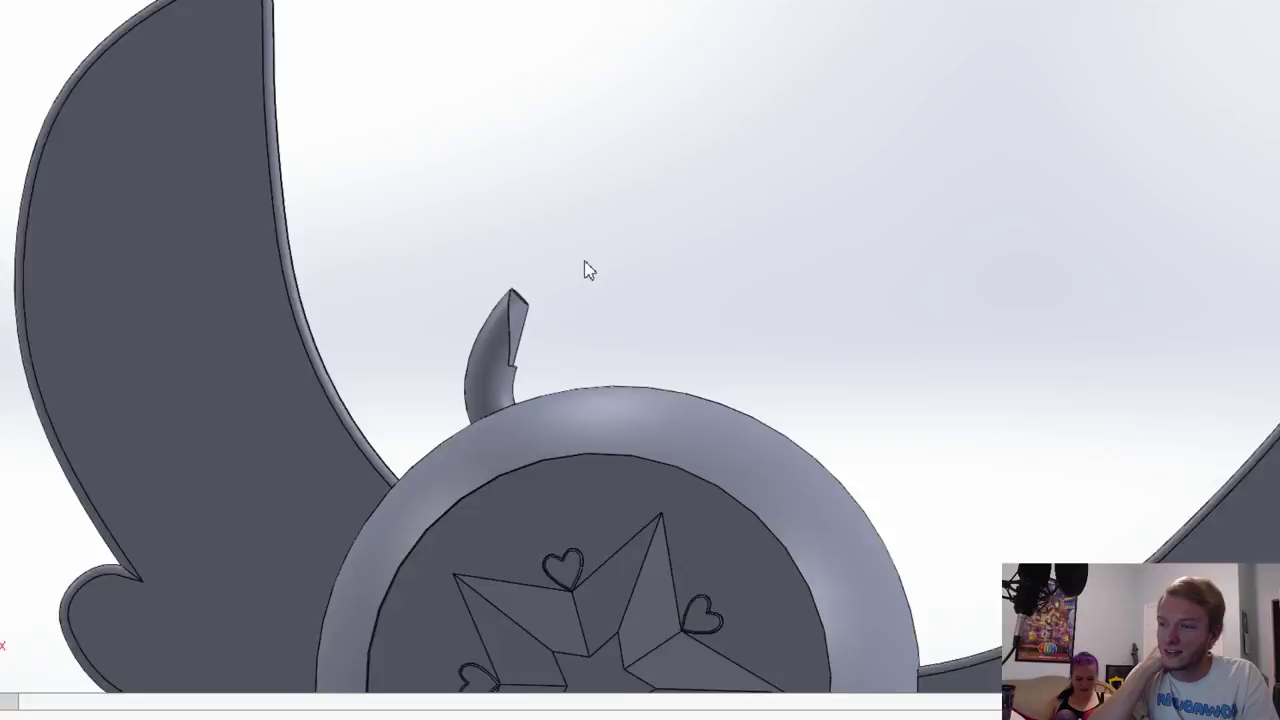
scroll(586, 271, down, 1)
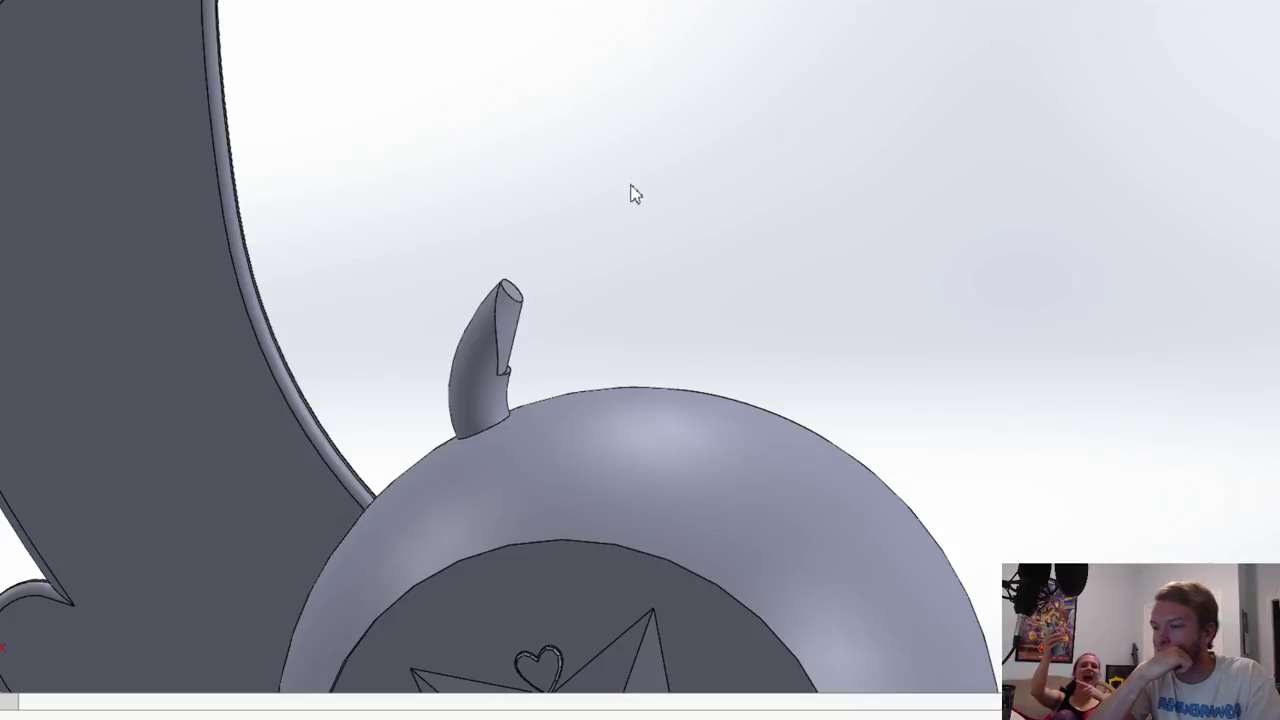
middle_drag(634, 196, 697, 230)
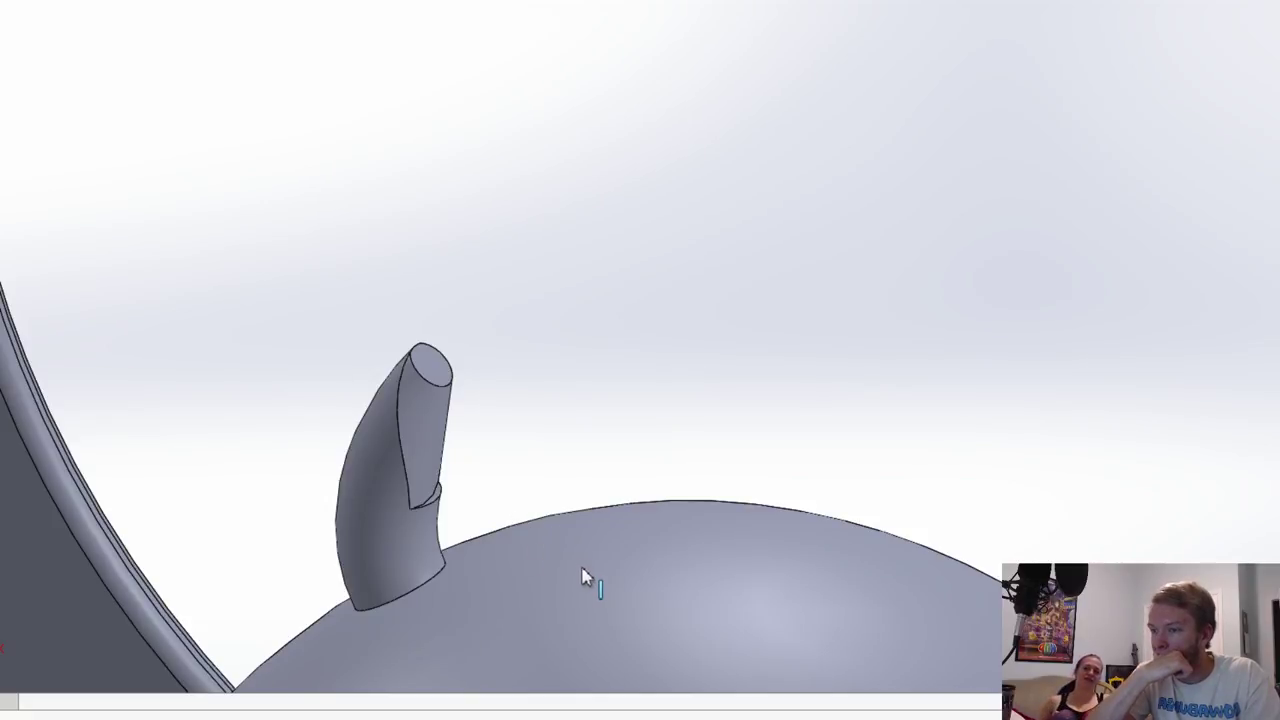
key(Right)
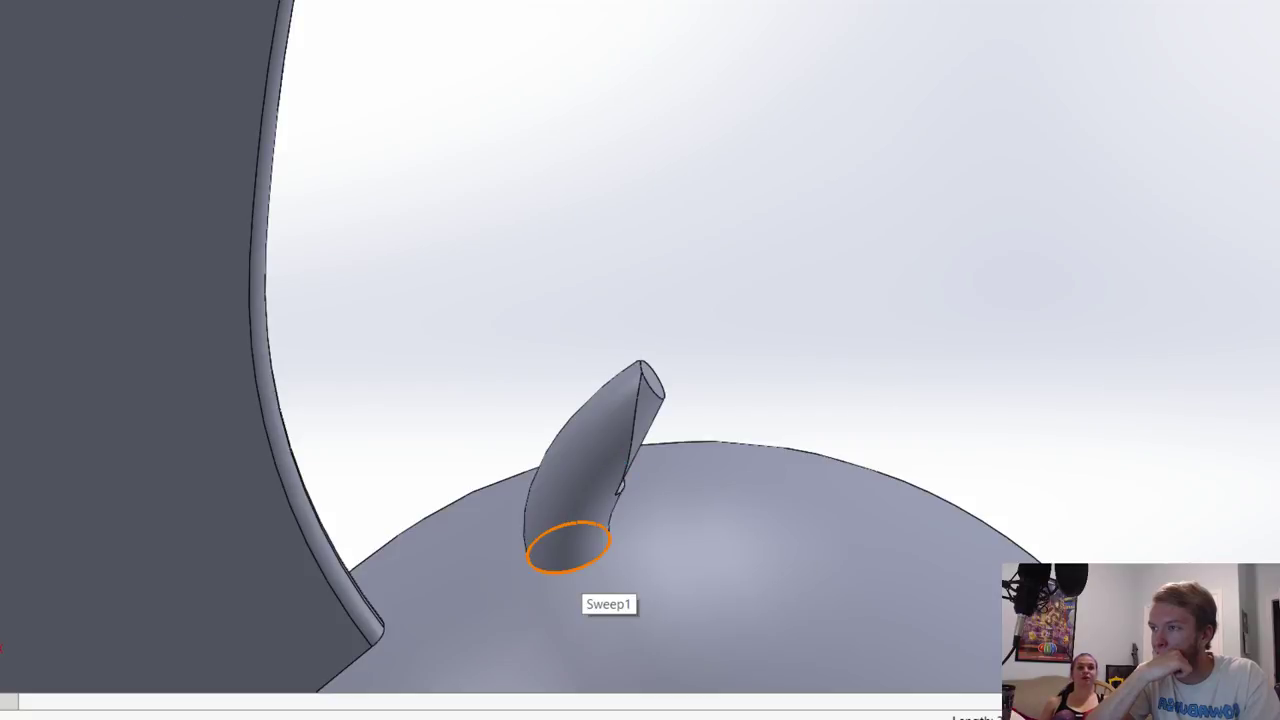
click(590, 566)
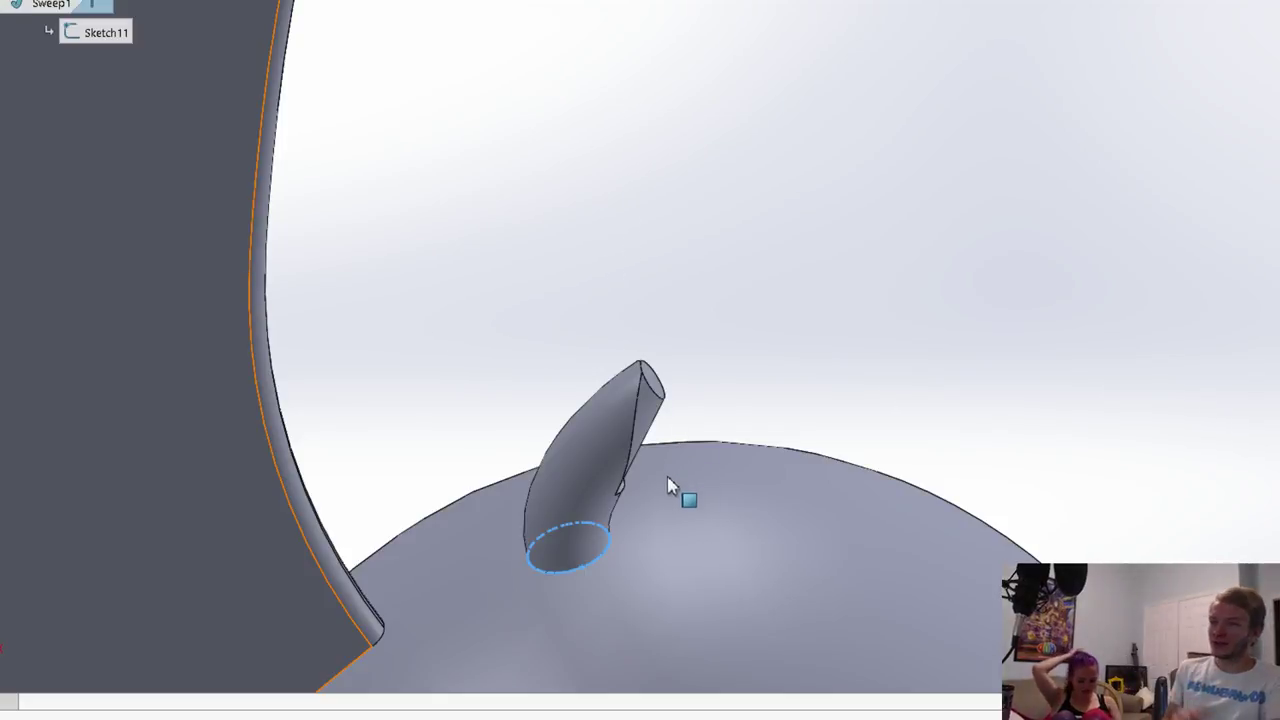
mouse_move(858, 172)
middle_down()
mouse_move(874, 160)
mouse_move(850, 158)
middle_up()
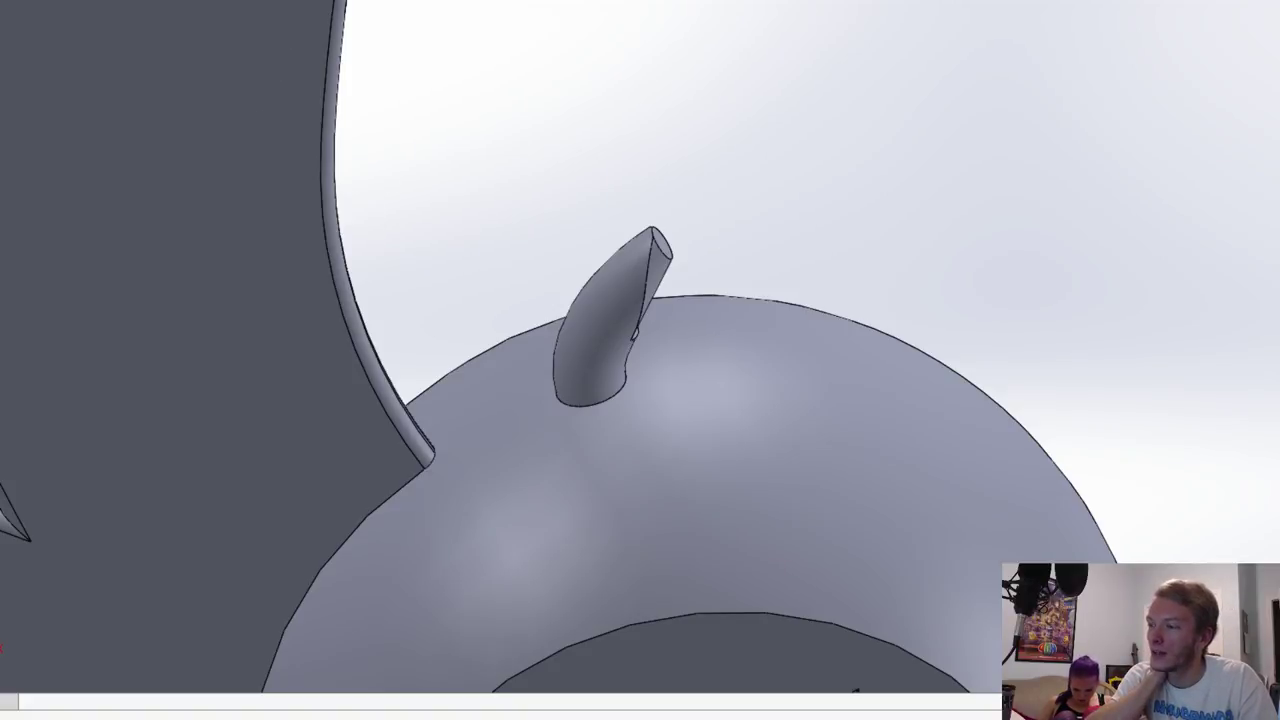
key(Left)
key(Left)
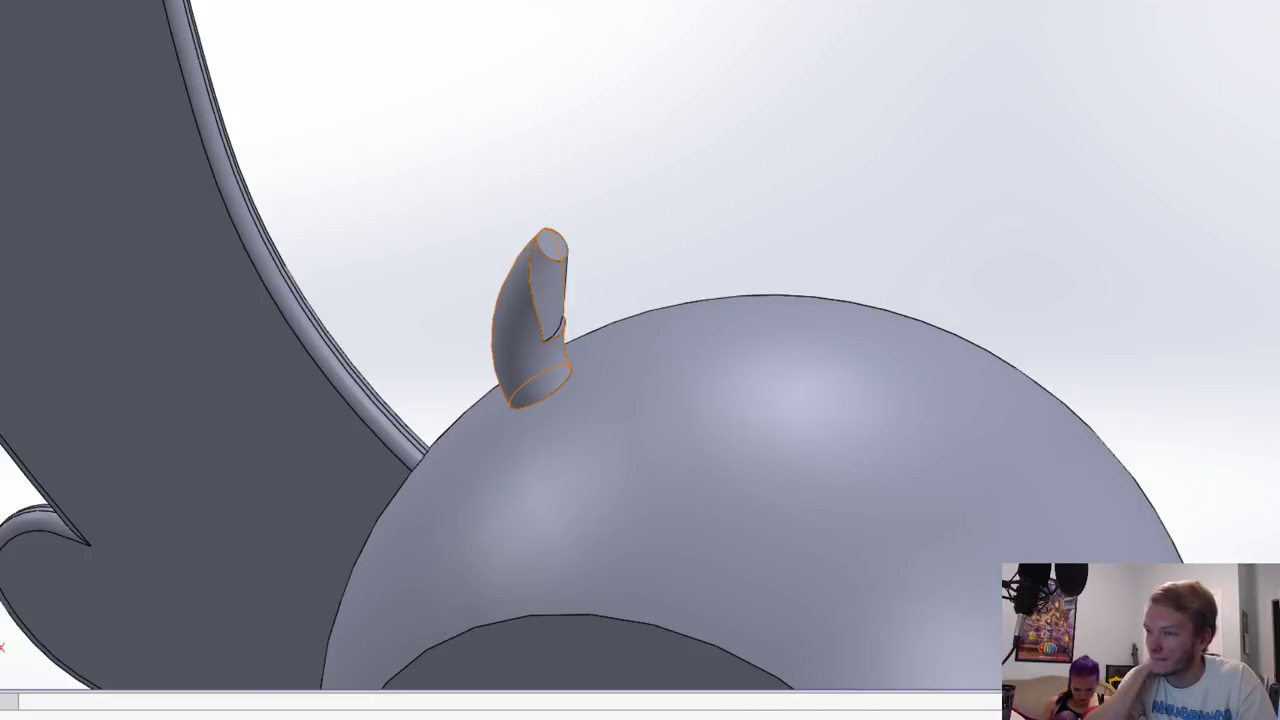
Step: Fillet the long side edge of the flat cut along the upper part of the curved stem
click(530, 315)
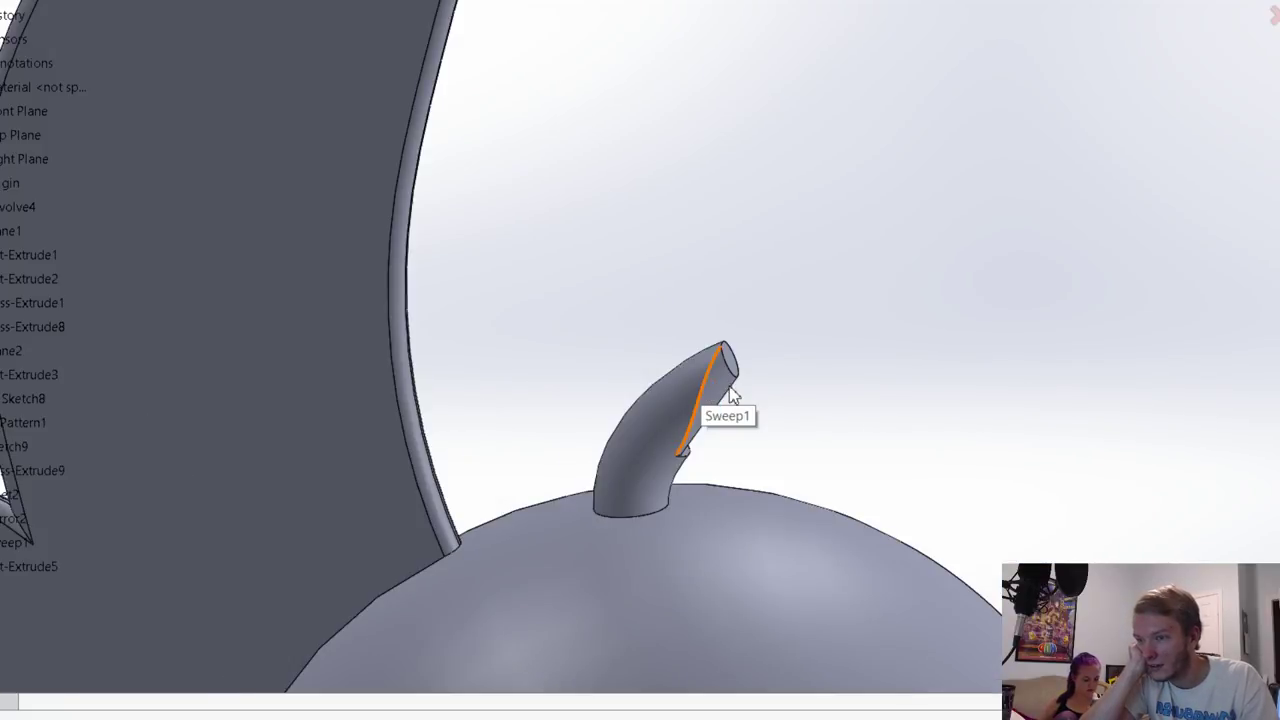
click(710, 347)
click(707, 338)
scroll(707, 338, down, 4)
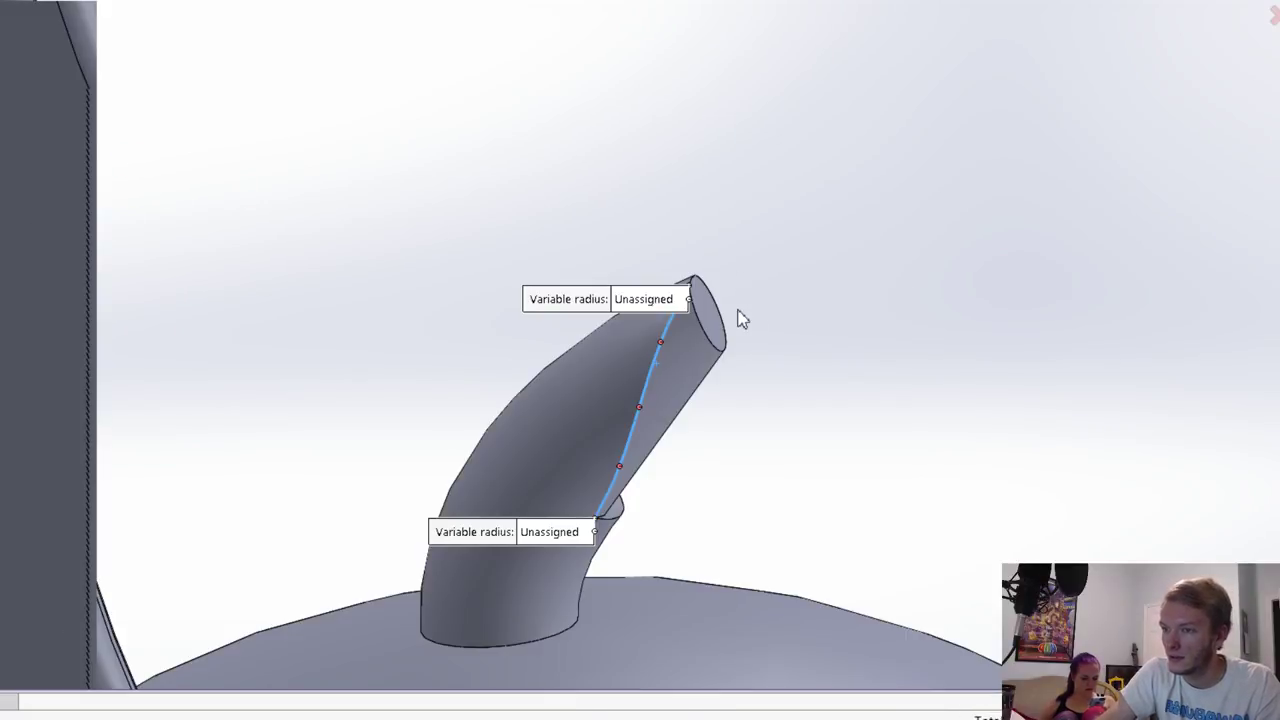
key(Escape)
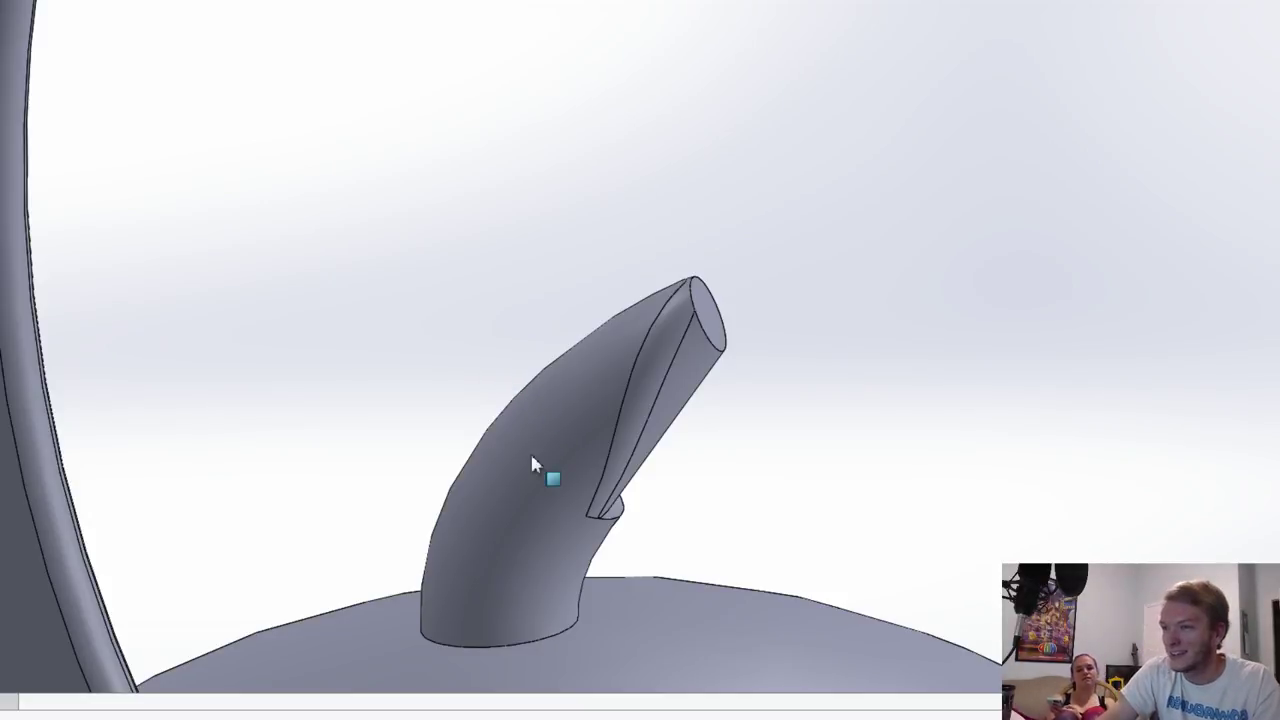
Step: Create a reference plane through three vertices of the small ledge at the lower end of the stem's flat cut
middle_drag(646, 429, 703, 493)
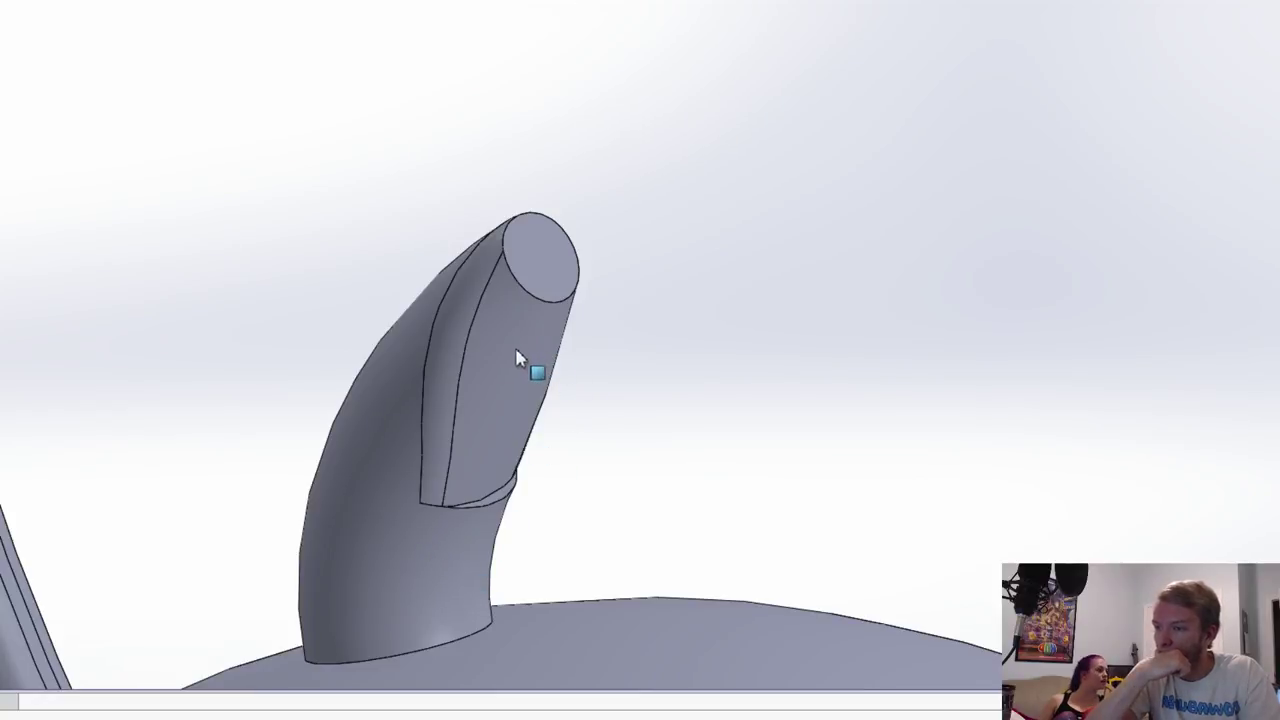
scroll(503, 360, down, 6)
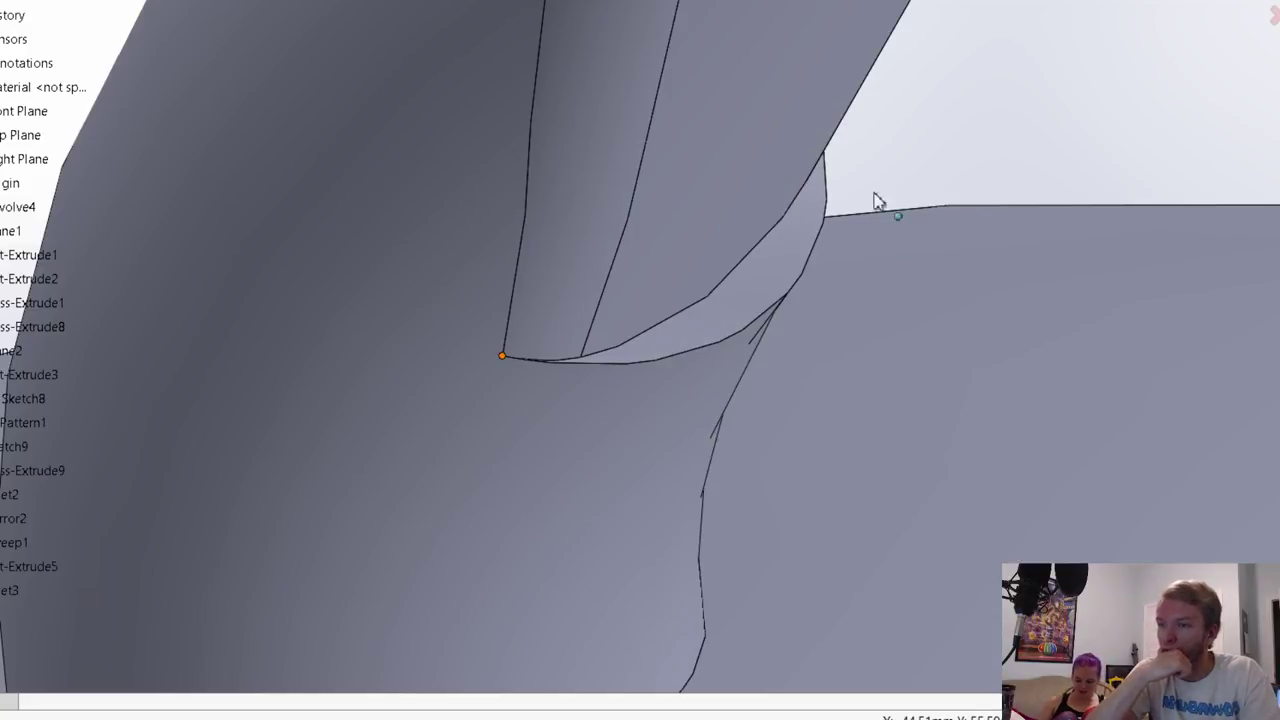
scroll(873, 200, up, 5)
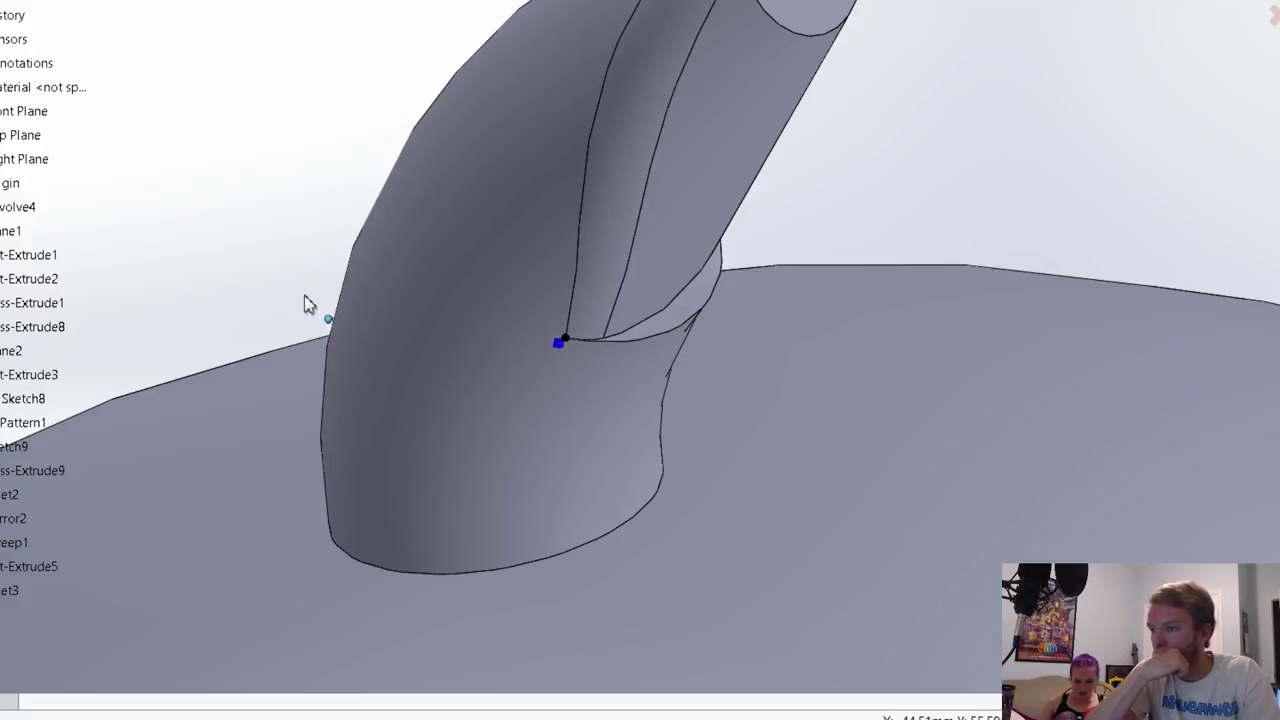
scroll(304, 303, down, 4)
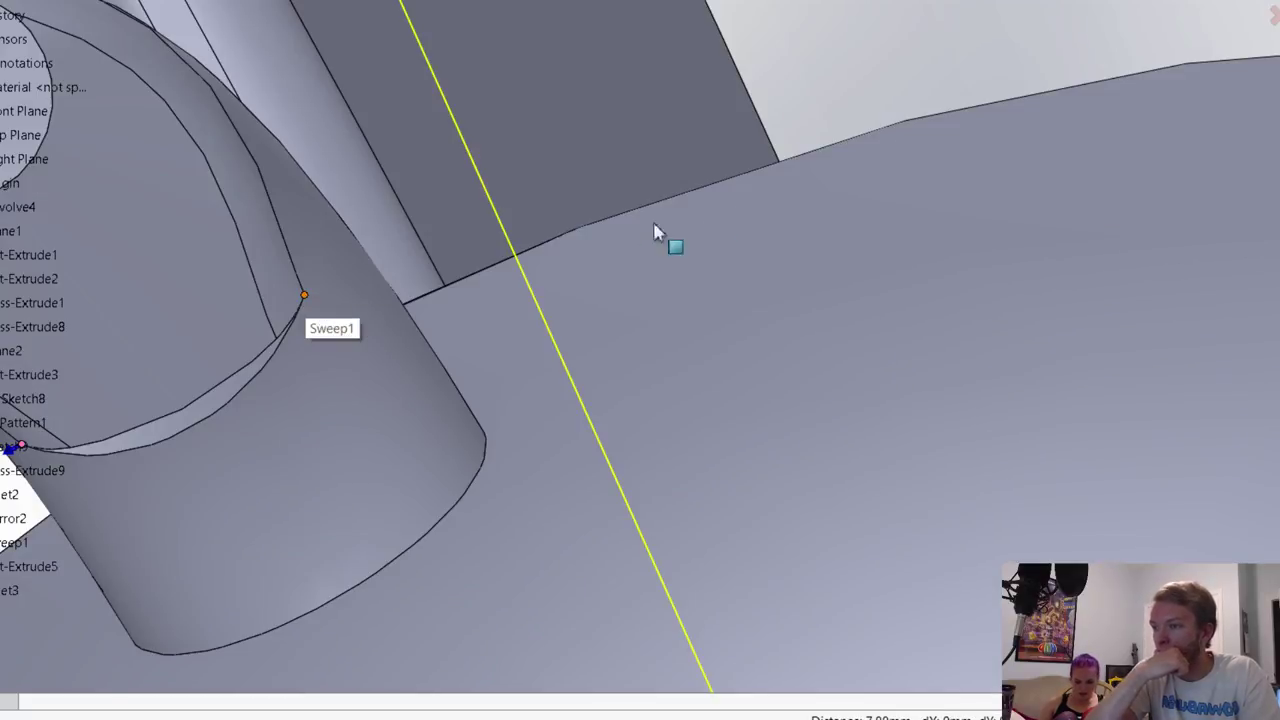
scroll(704, 210, up, 5)
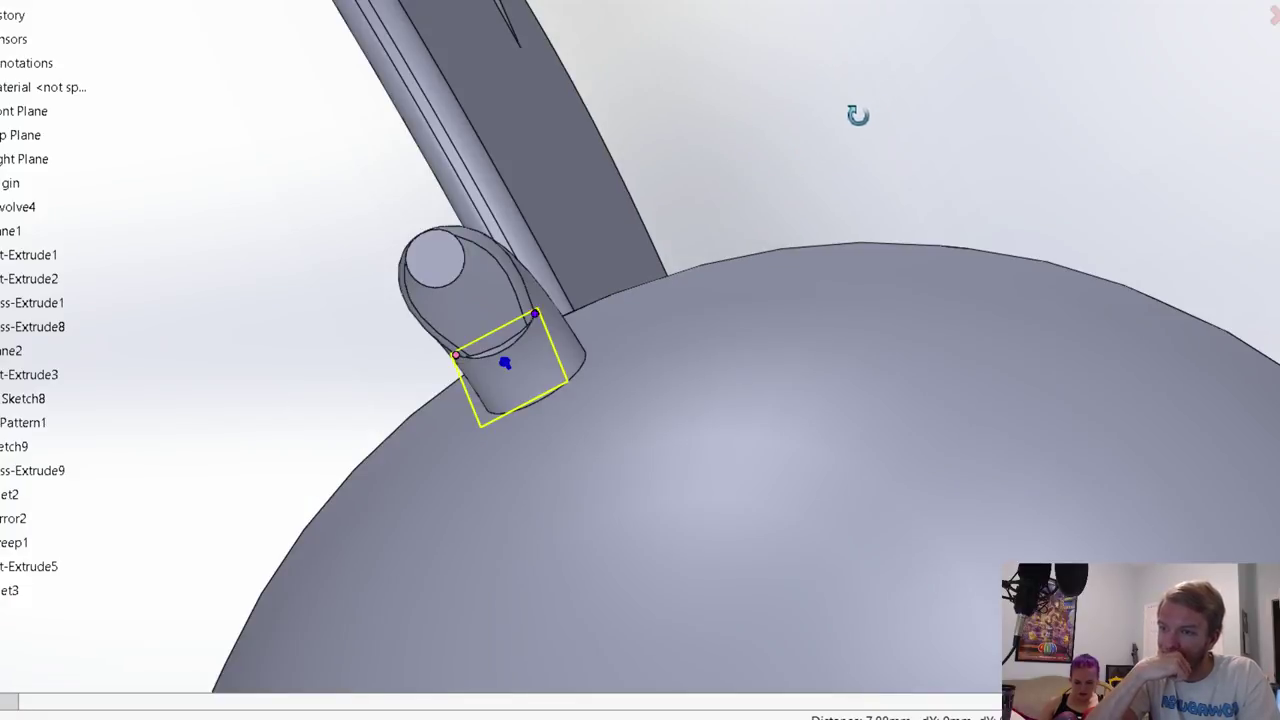
middle_drag(794, 321, 806, 286)
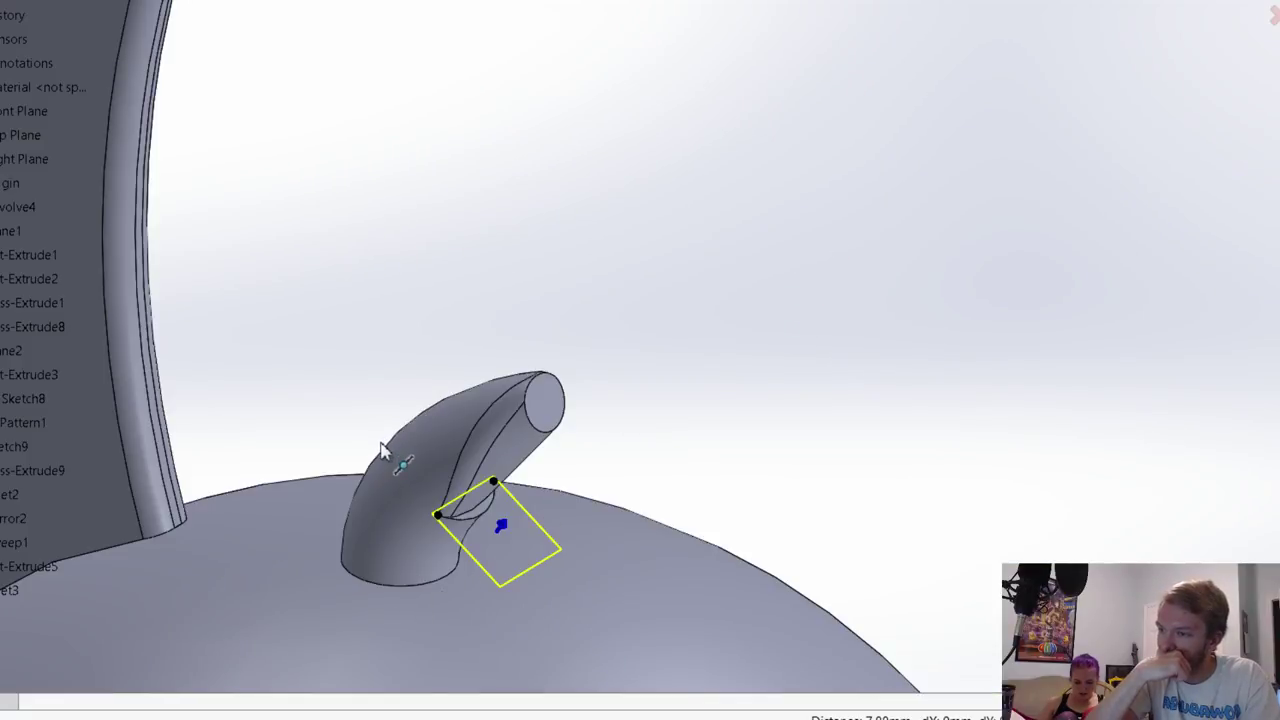
scroll(395, 455, up, 5)
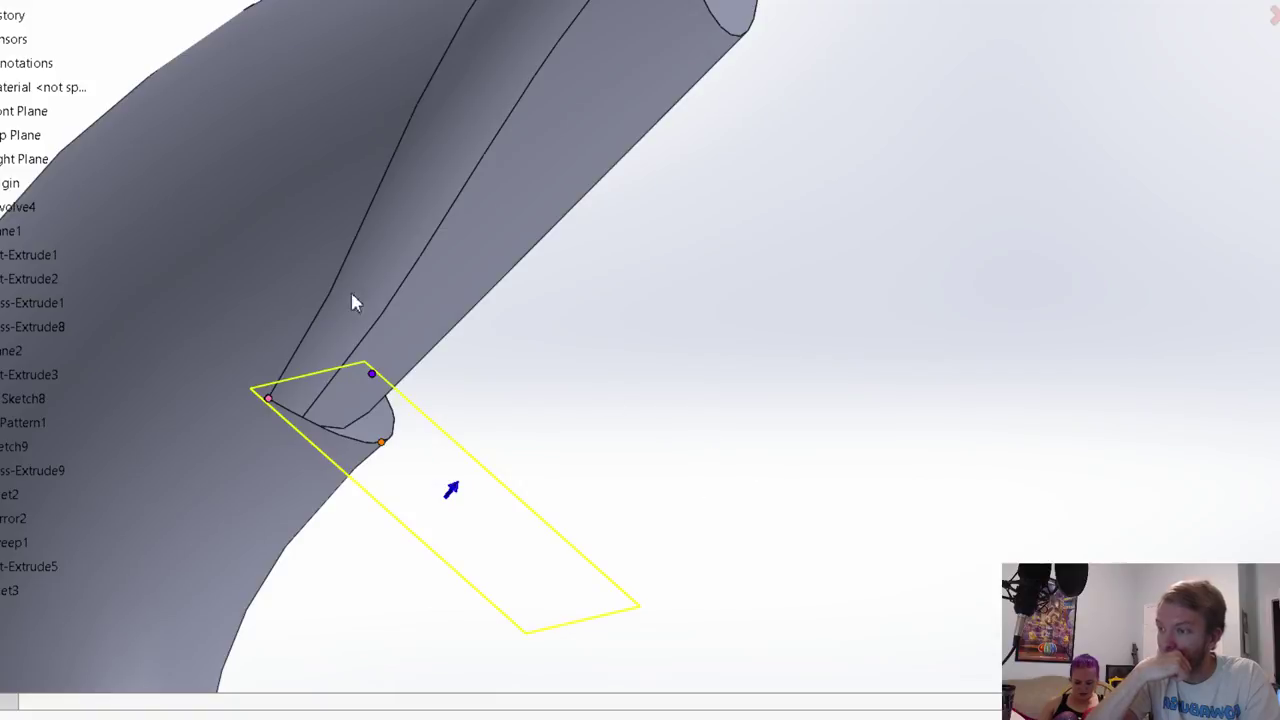
click(381, 442)
right_click(410, 448)
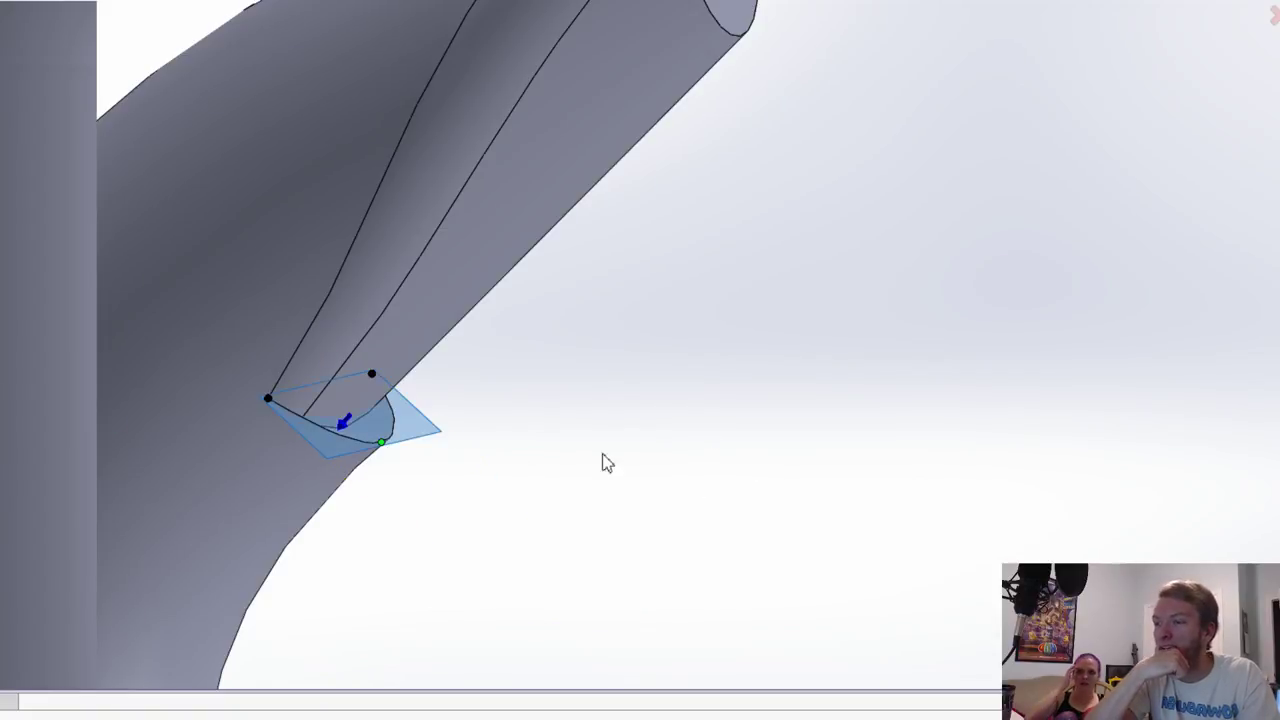
middle_drag(602, 453, 617, 459)
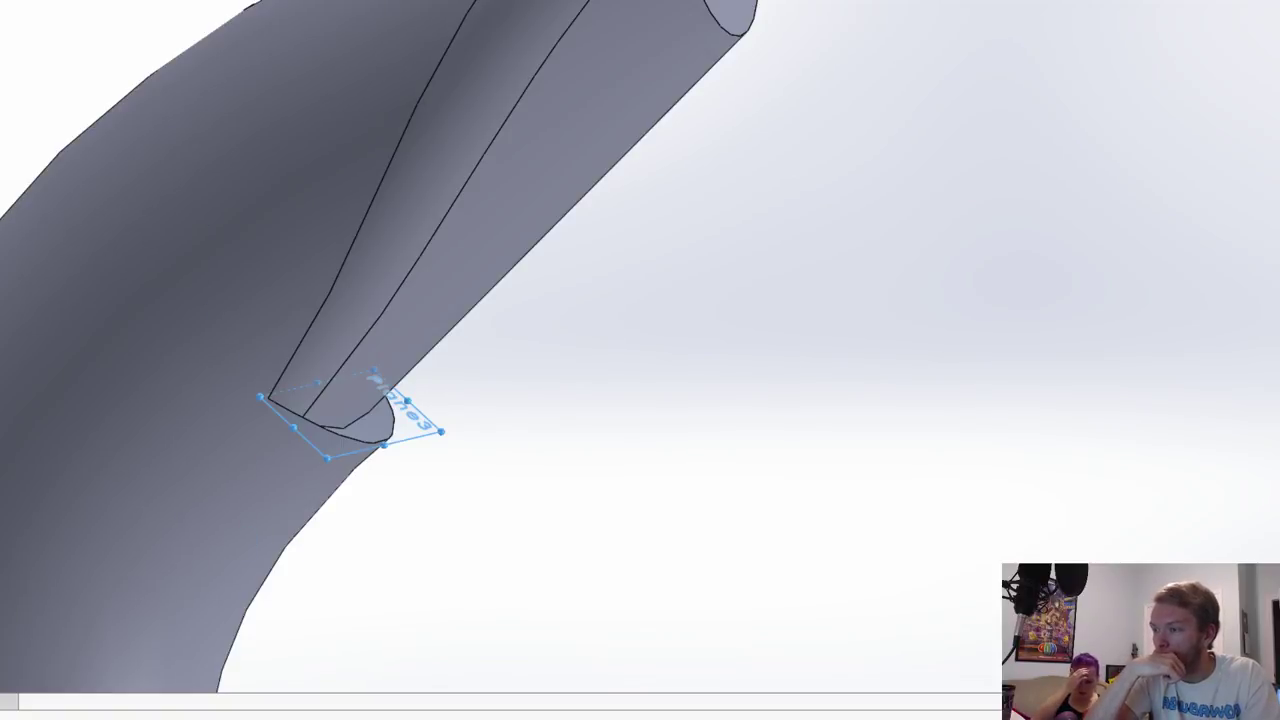
Step: Sketch the ledge's outline on the new plane and cut-extrude it down into the stem
middle_drag(640, 360, 590, 440)
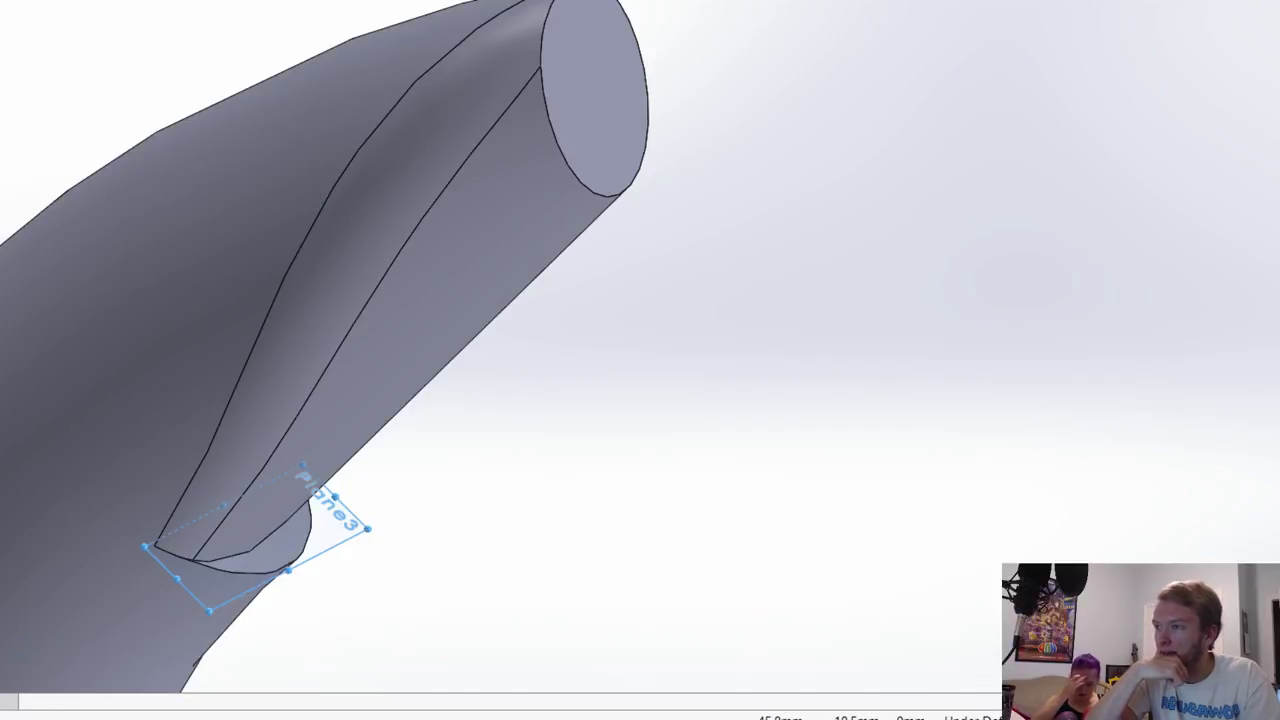
click(285, 549)
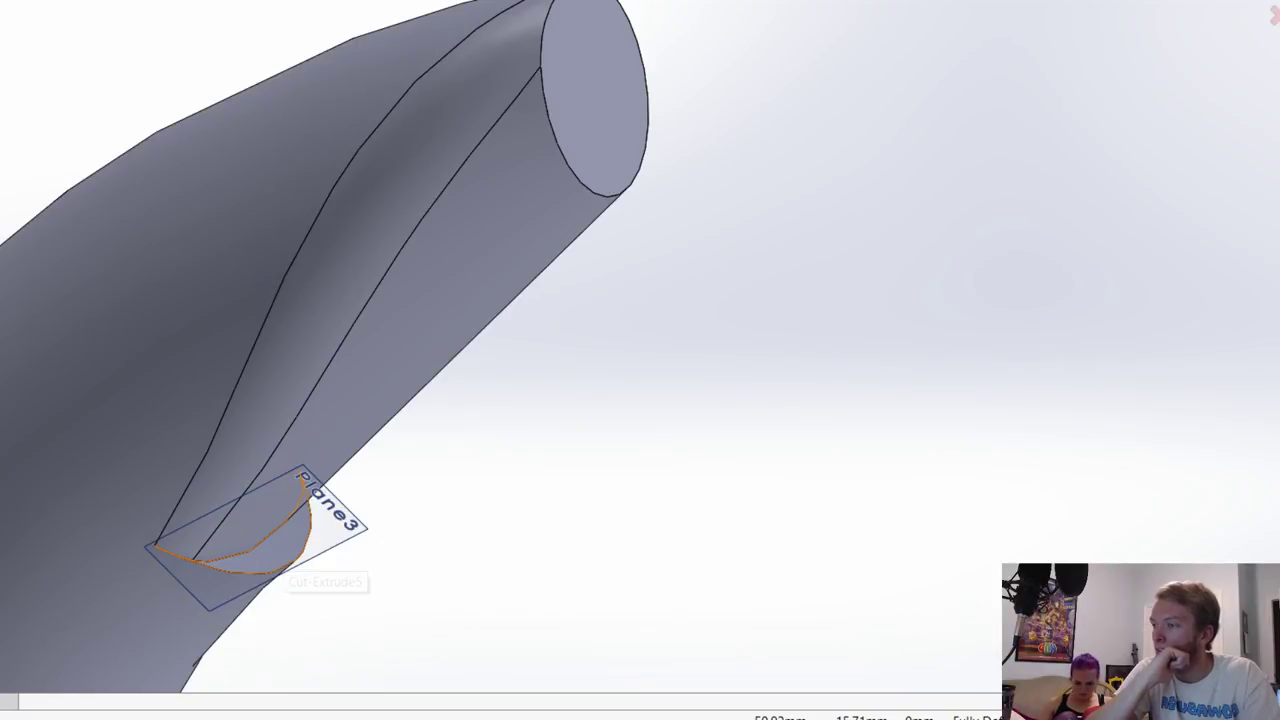
scroll(626, 322, up, 3)
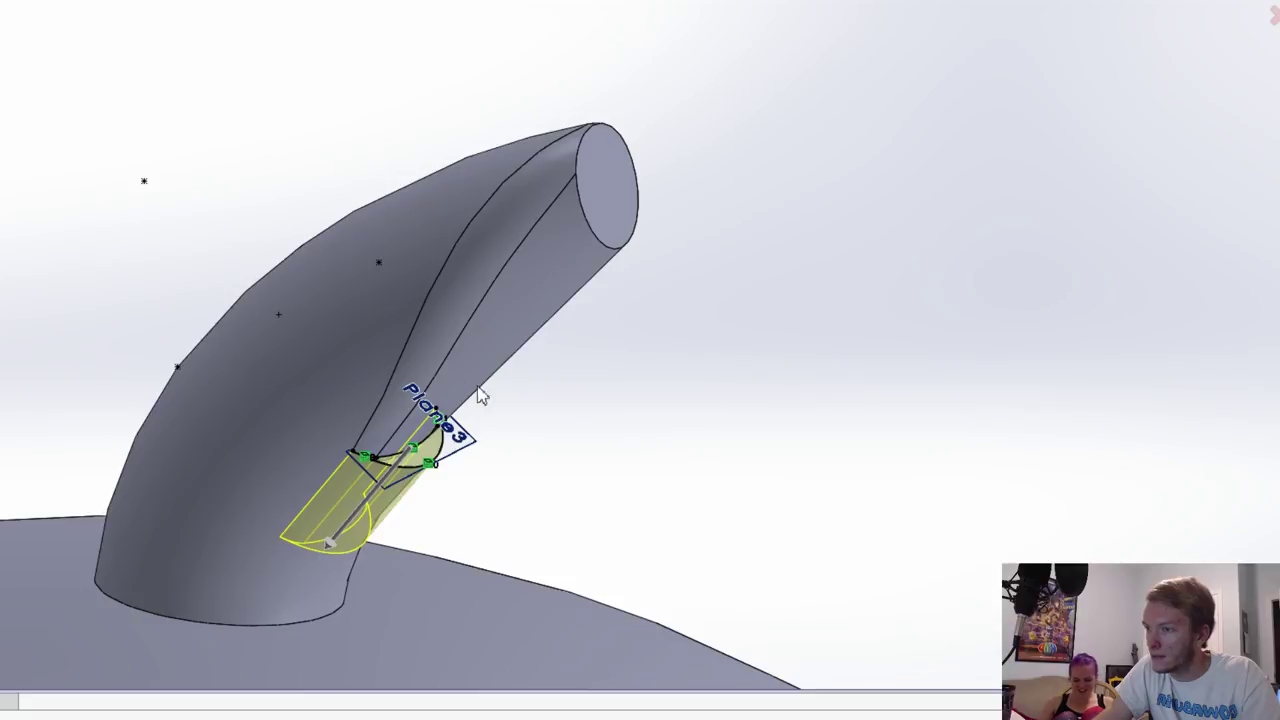
middle_drag(557, 457, 790, 345)
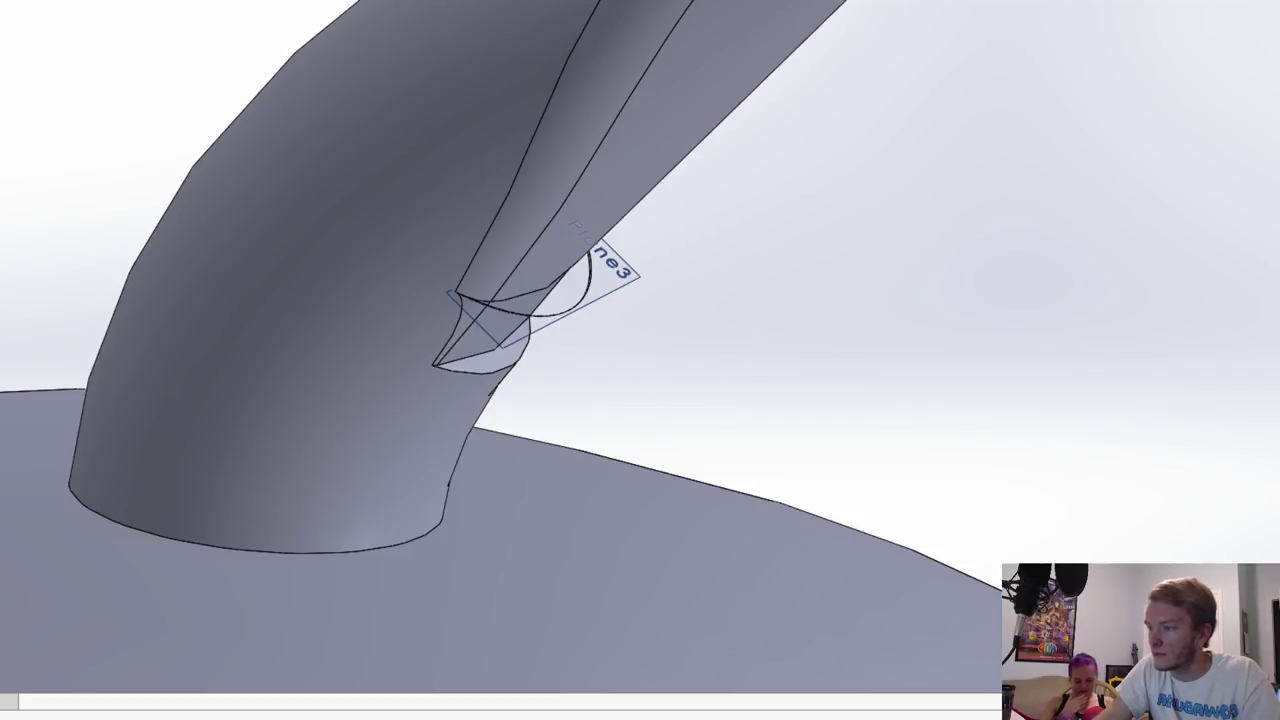
middle_drag(540, 300, 470, 302)
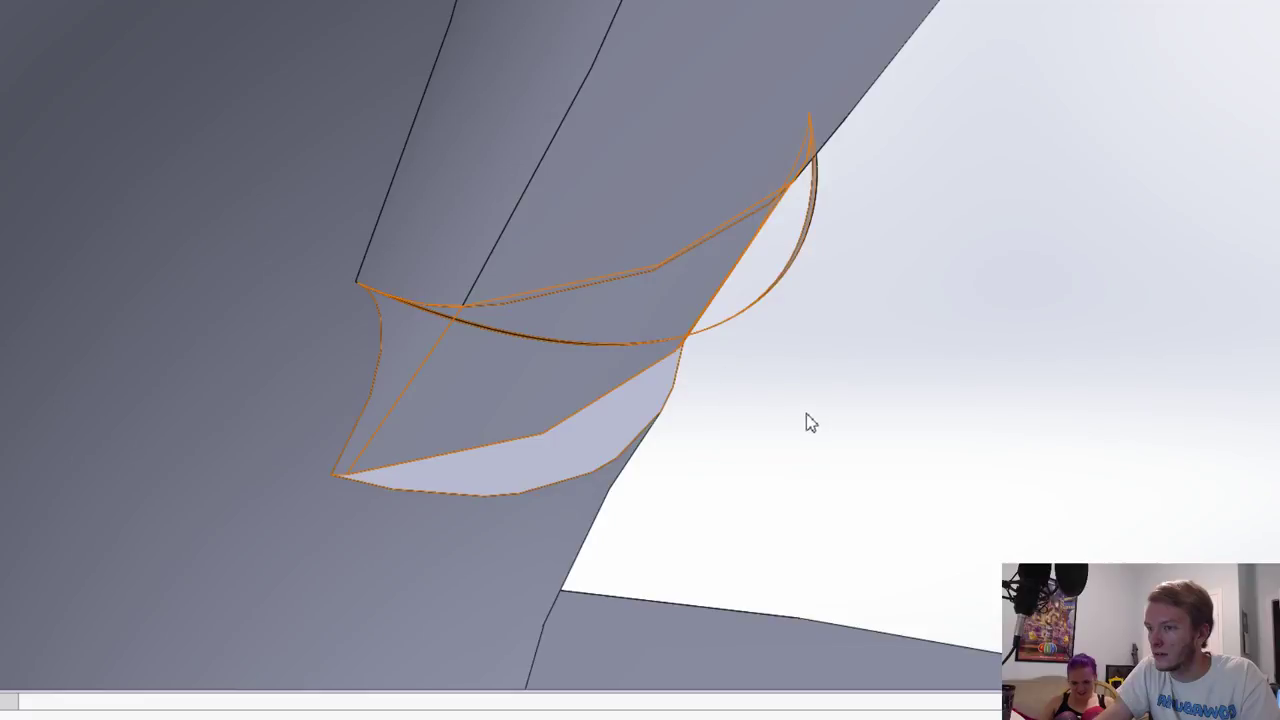
key(Escape)
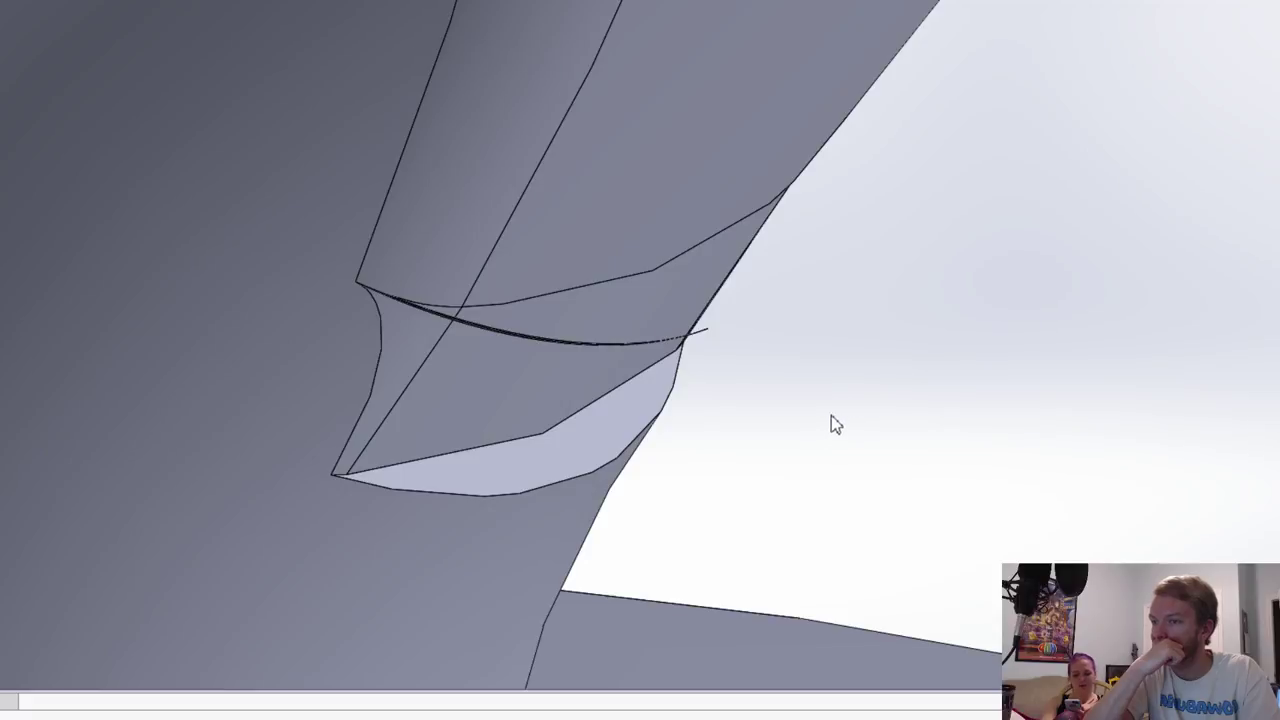
middle_drag(896, 393, 903, 367)
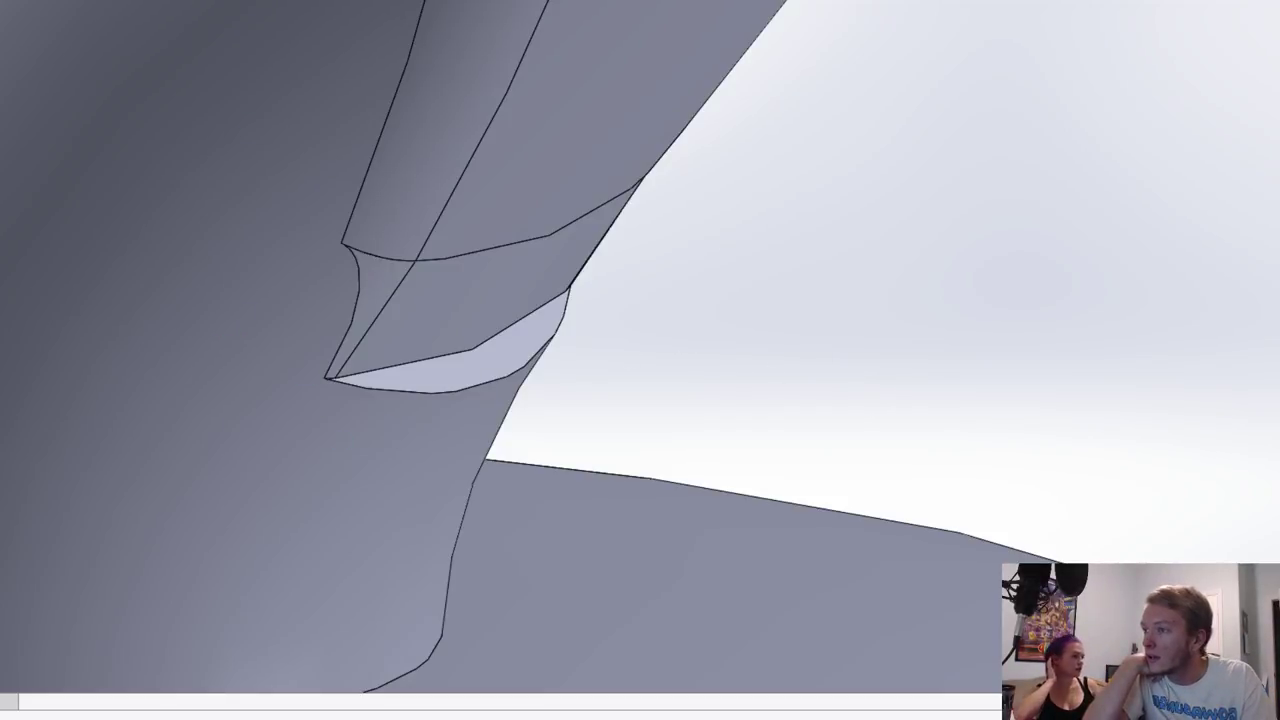
Step: Cut-extrude the remaining crescent ledge's outline further down towards the stem's base
click(337, 420)
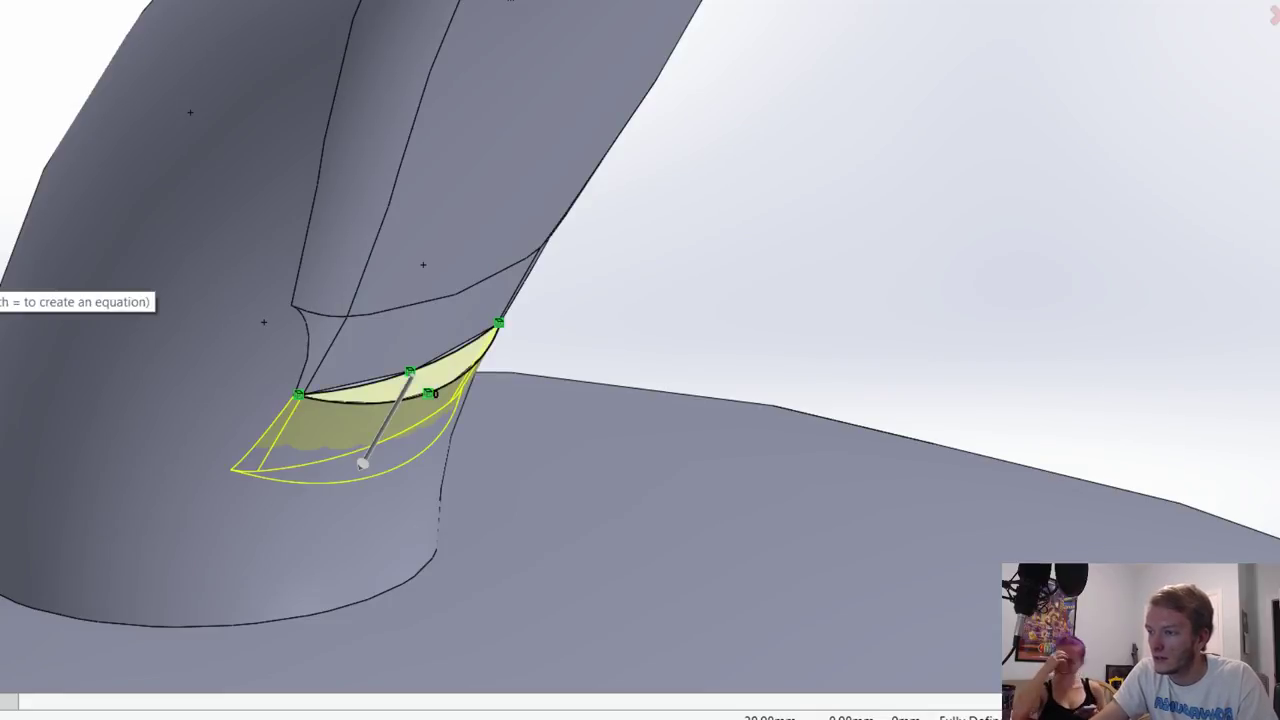
key(Return)
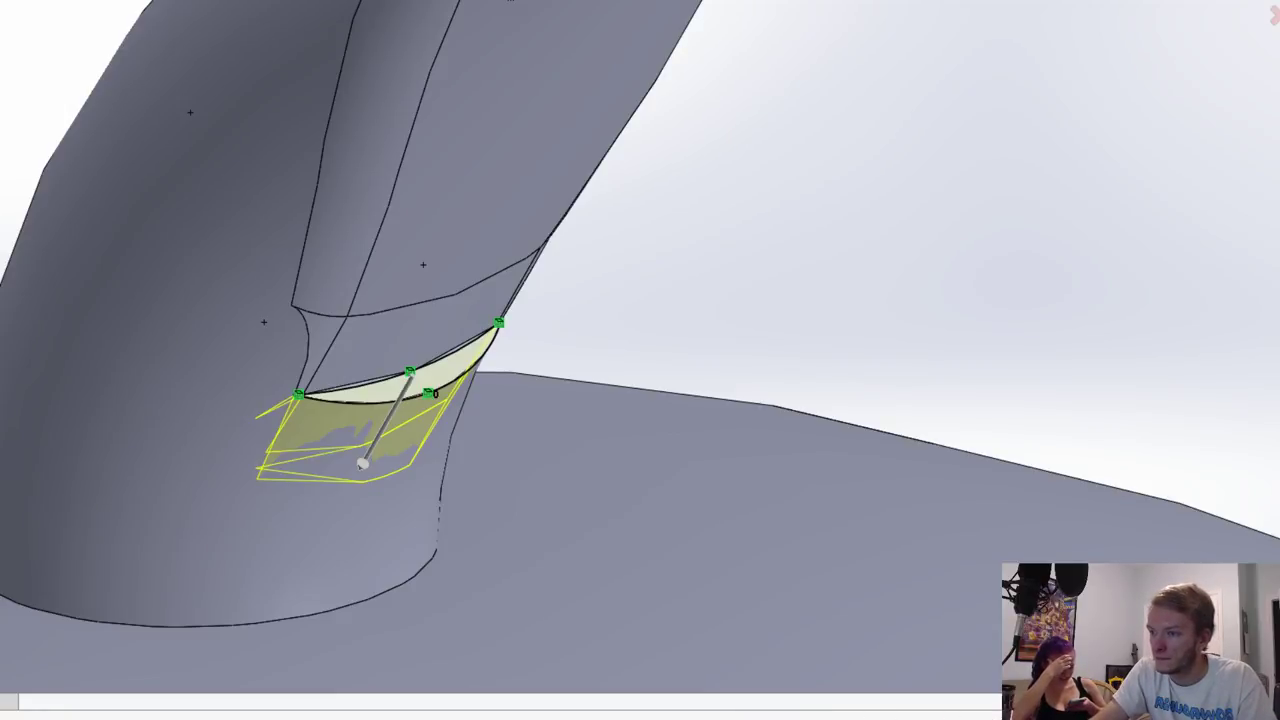
right_click(917, 253)
scroll(940, 250, up, 2)
middle_drag(898, 238, 886, 252)
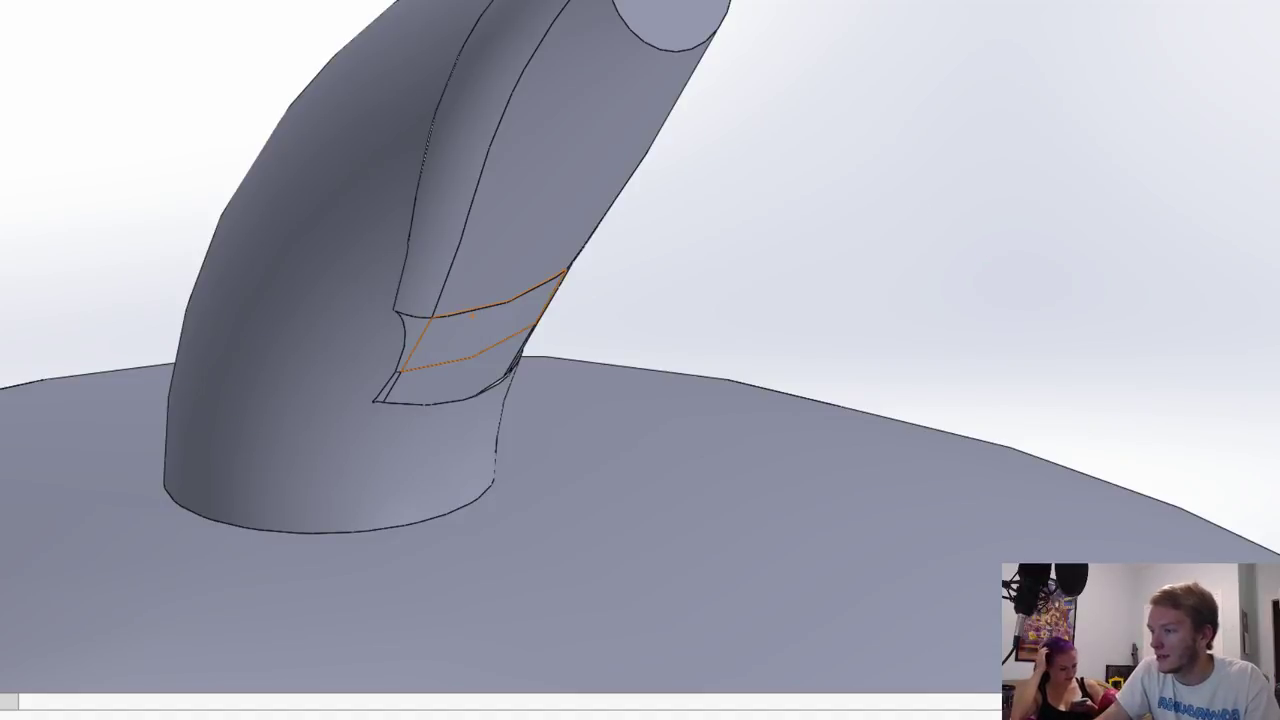
Step: Edit the second ledge cut's sketch and draw a centre-point arc around the ledge, radius about 2.77 mm, spanning about 160°
middle_drag(472, 316, 620, 240)
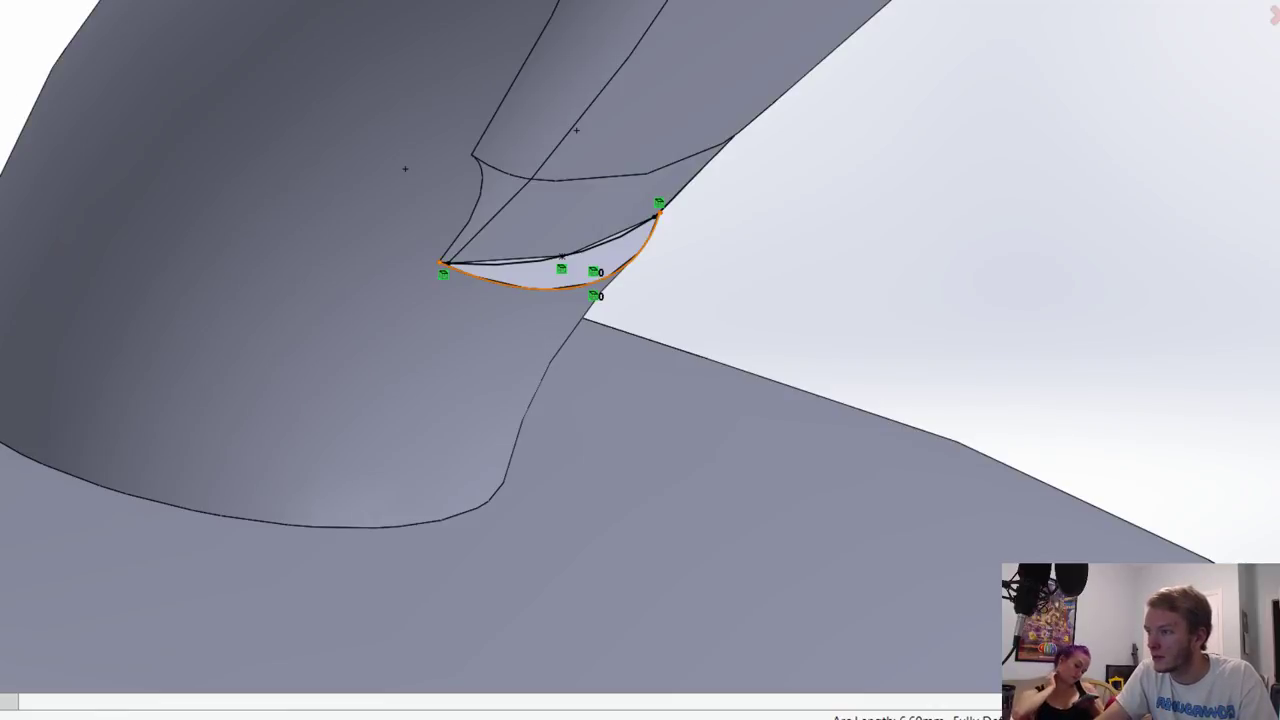
scroll(843, 337, down, 3)
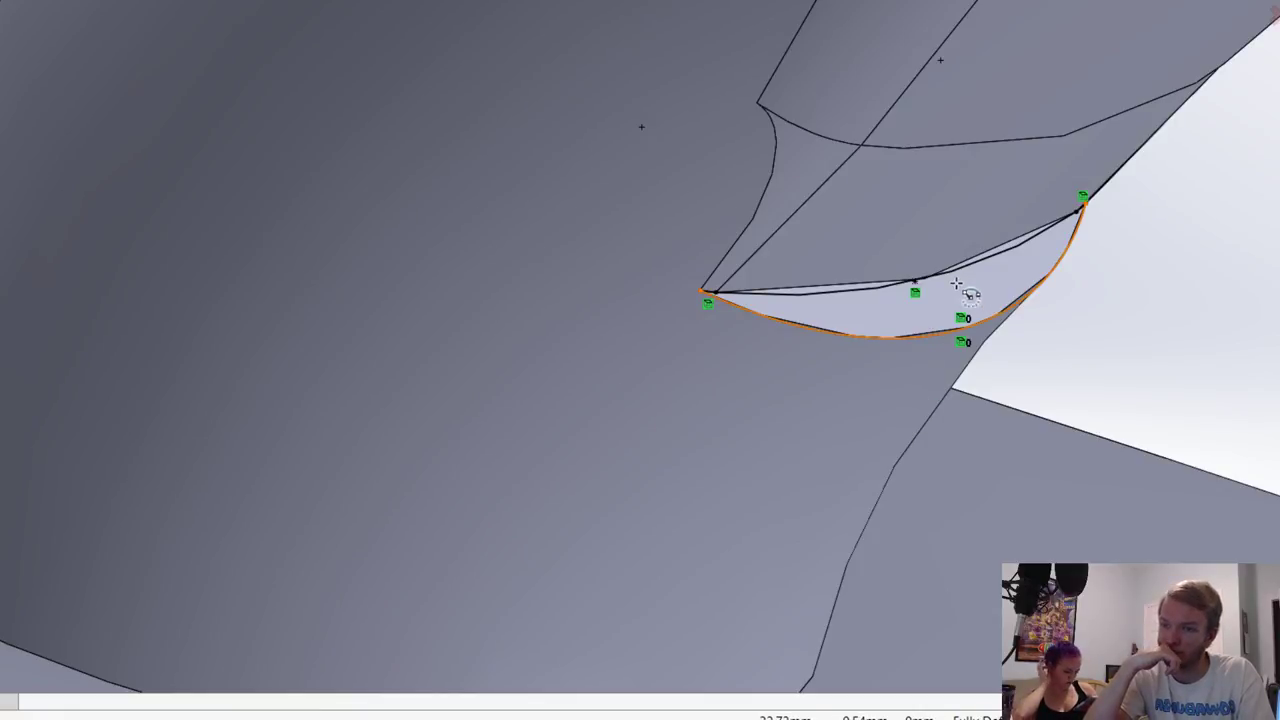
click(1153, 283)
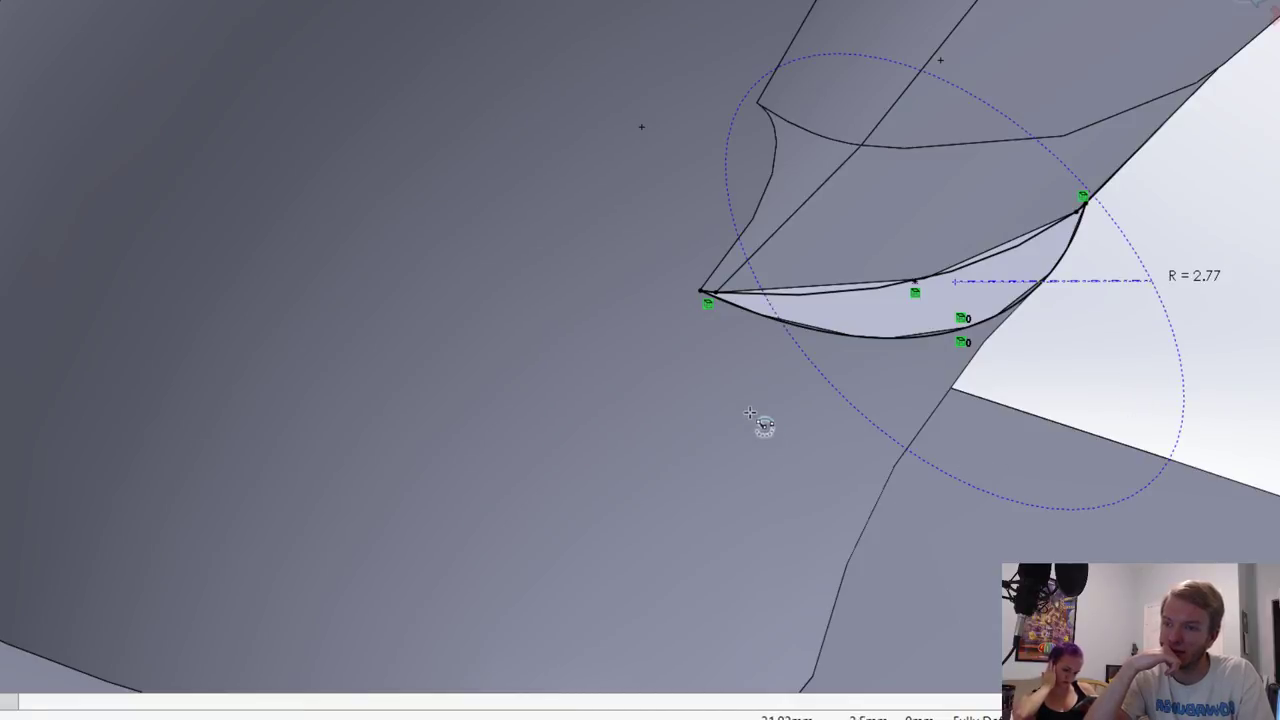
key(Escape)
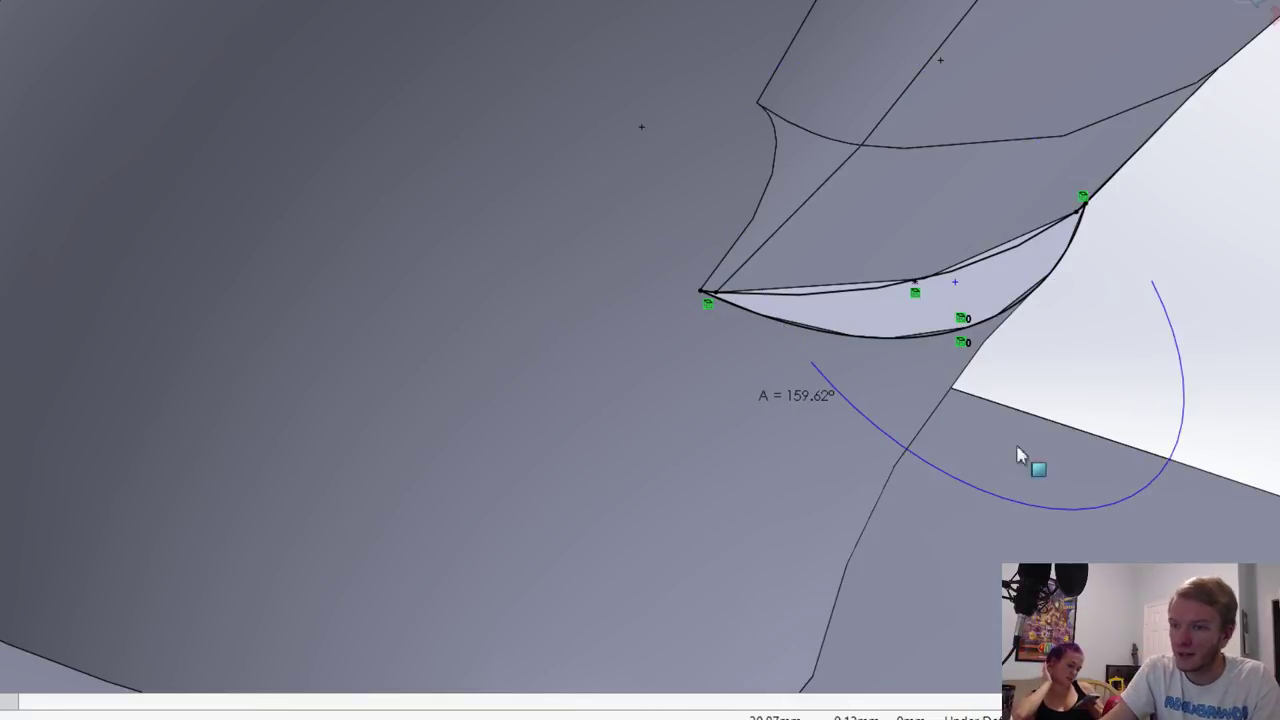
Step: Enlarge the arc below the ledge and move its endpoints outward past both ends of the ledge
click(1103, 508)
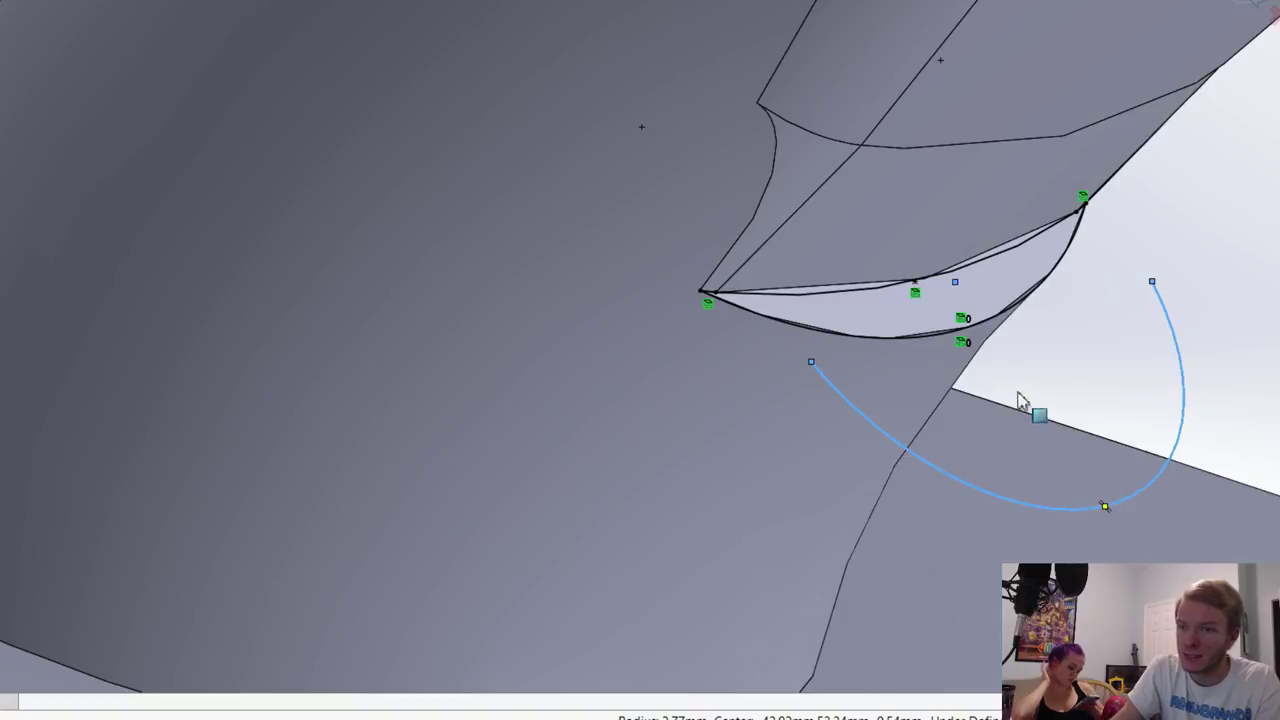
ctrl+click(950, 330)
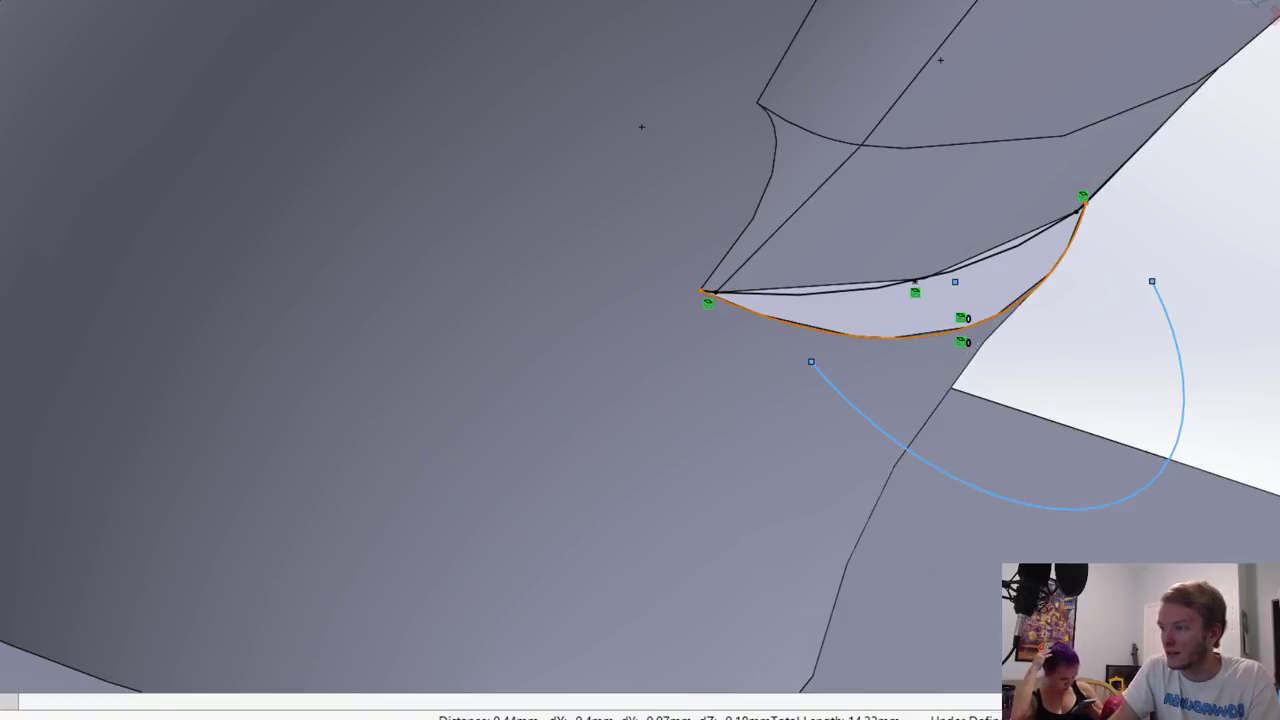
click(954, 282)
click(955, 285)
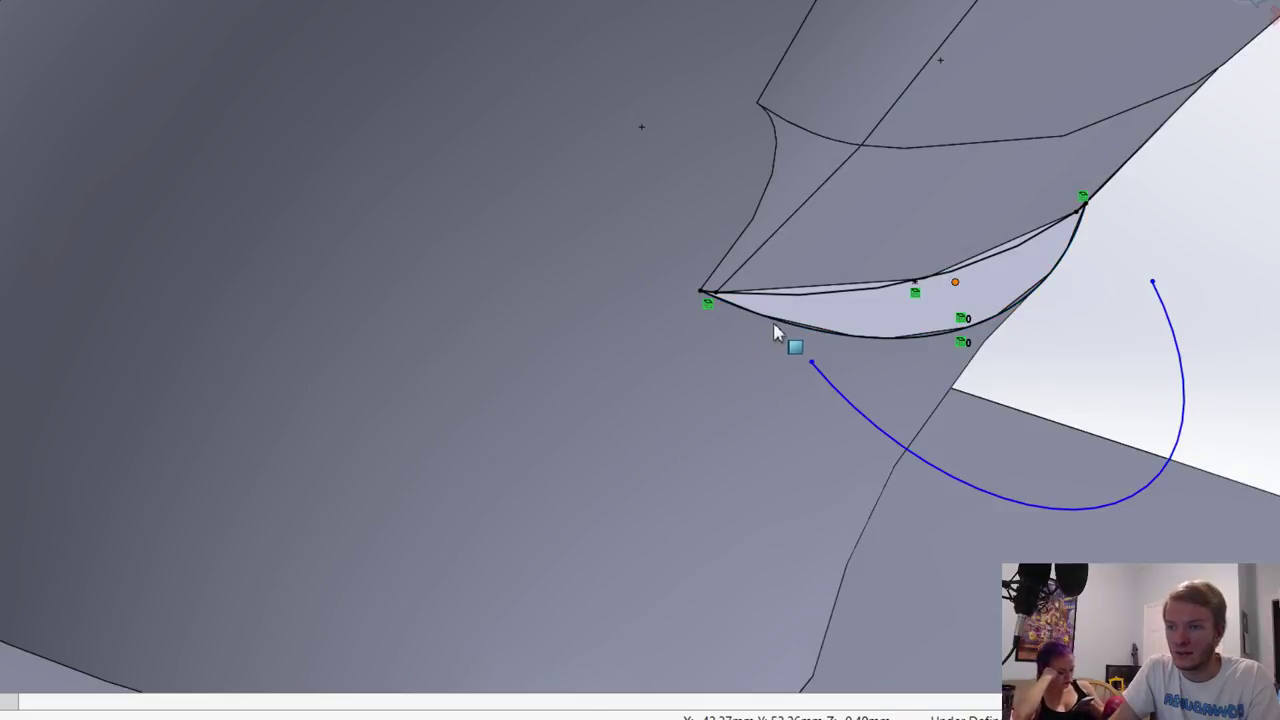
drag(812, 362, 777, 326)
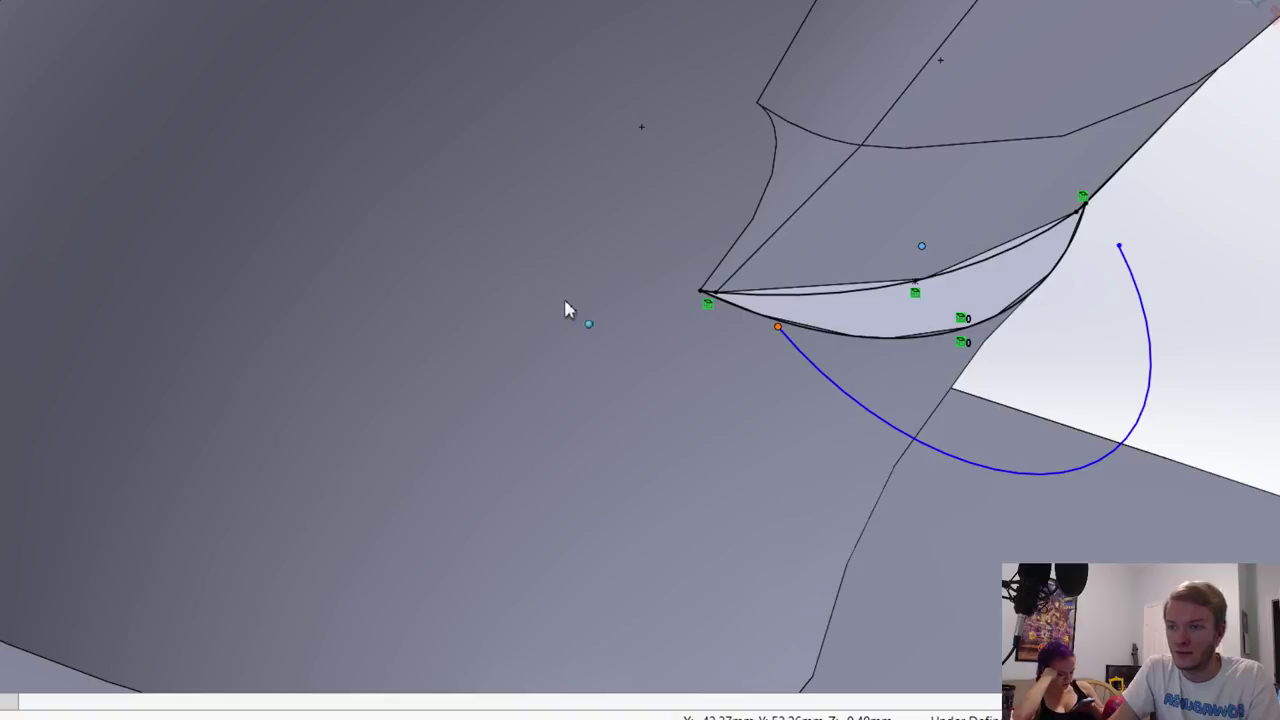
click(1120, 247)
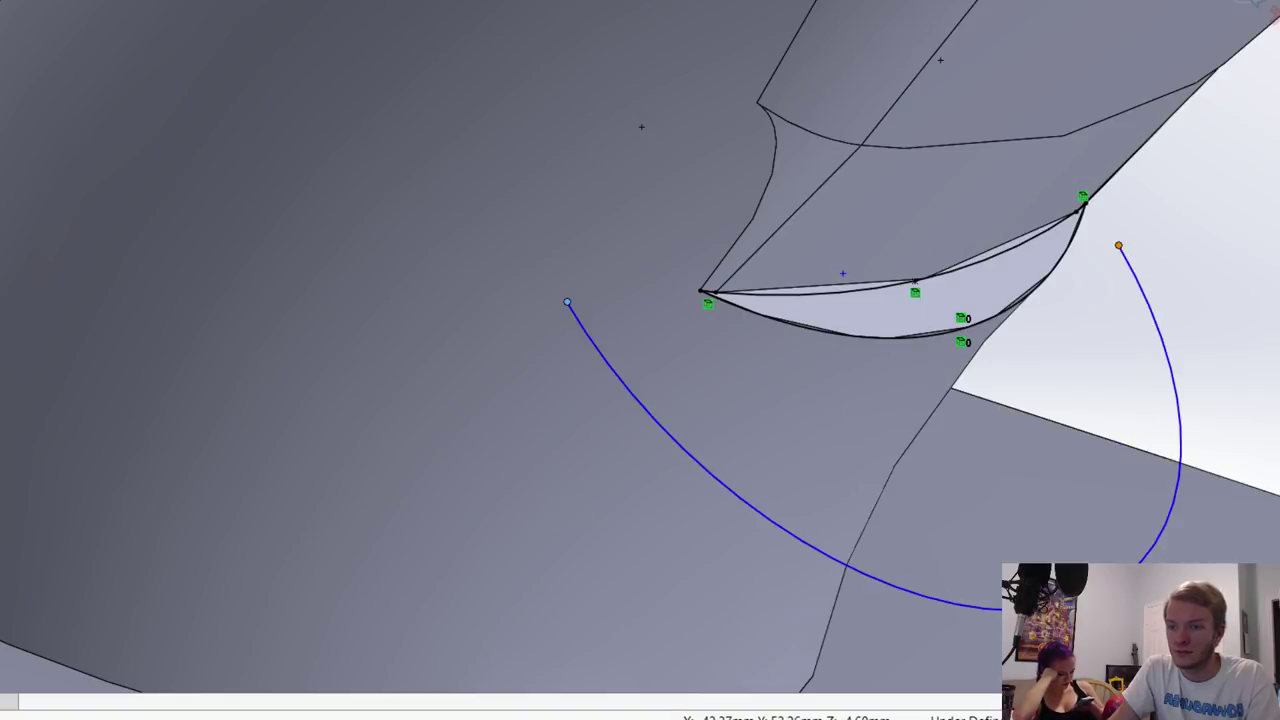
click(1140, 566)
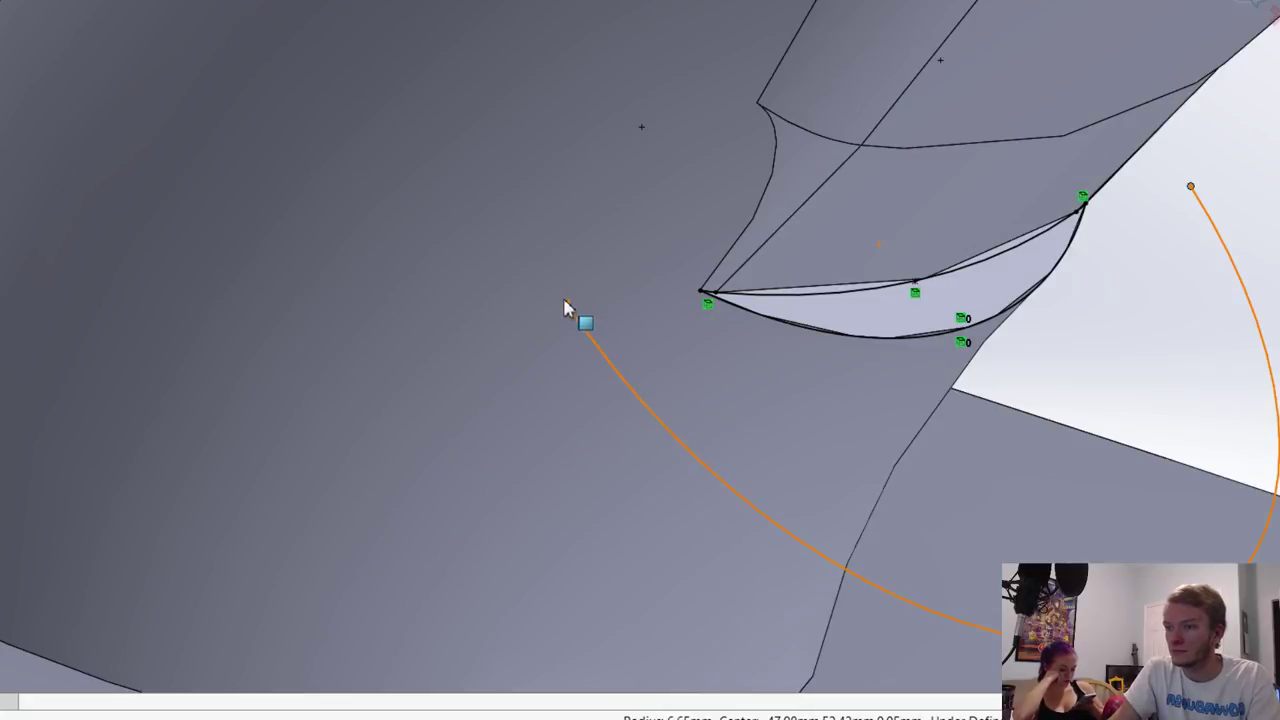
drag(565, 301, 452, 300)
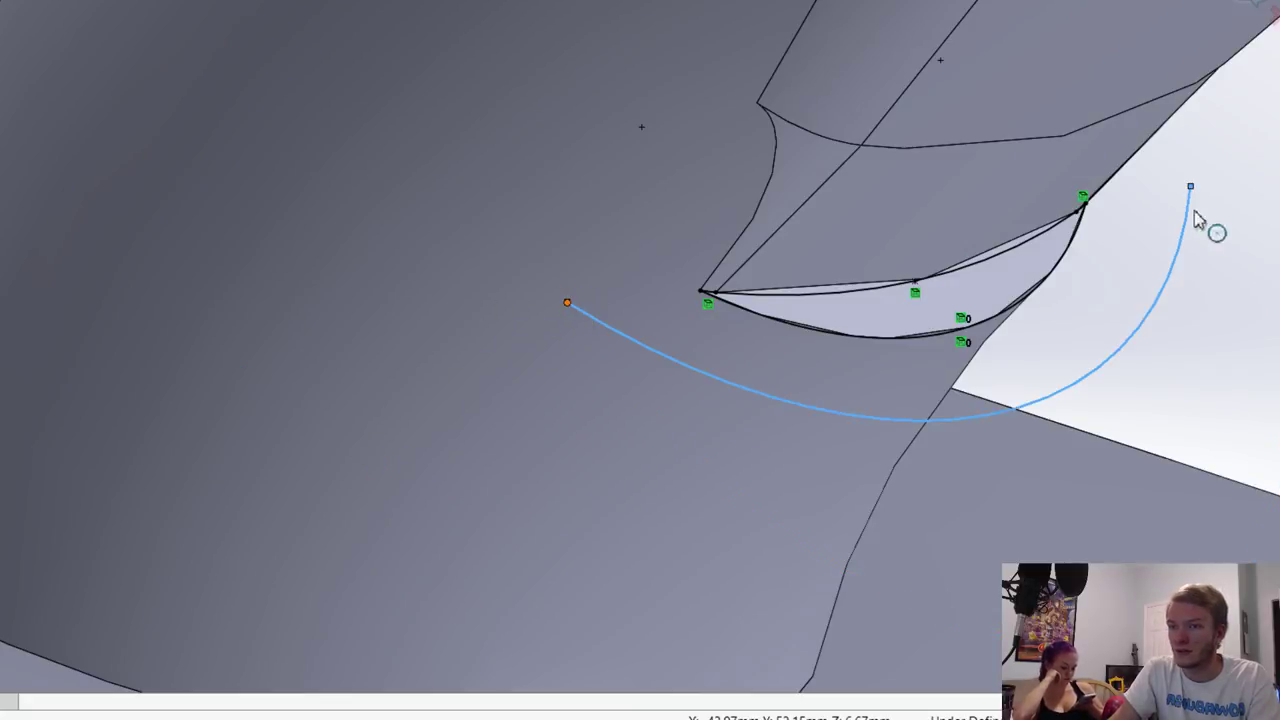
drag(1191, 186, 1215, 152)
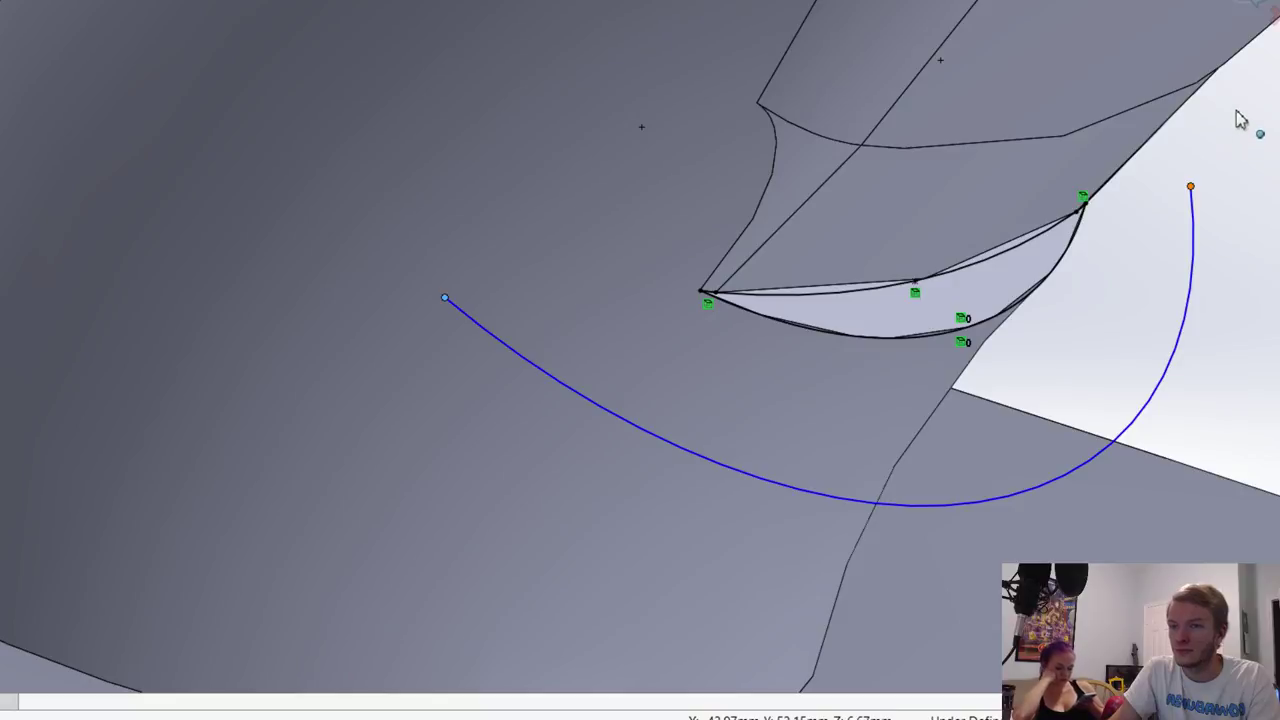
drag(1172, 562, 1160, 563)
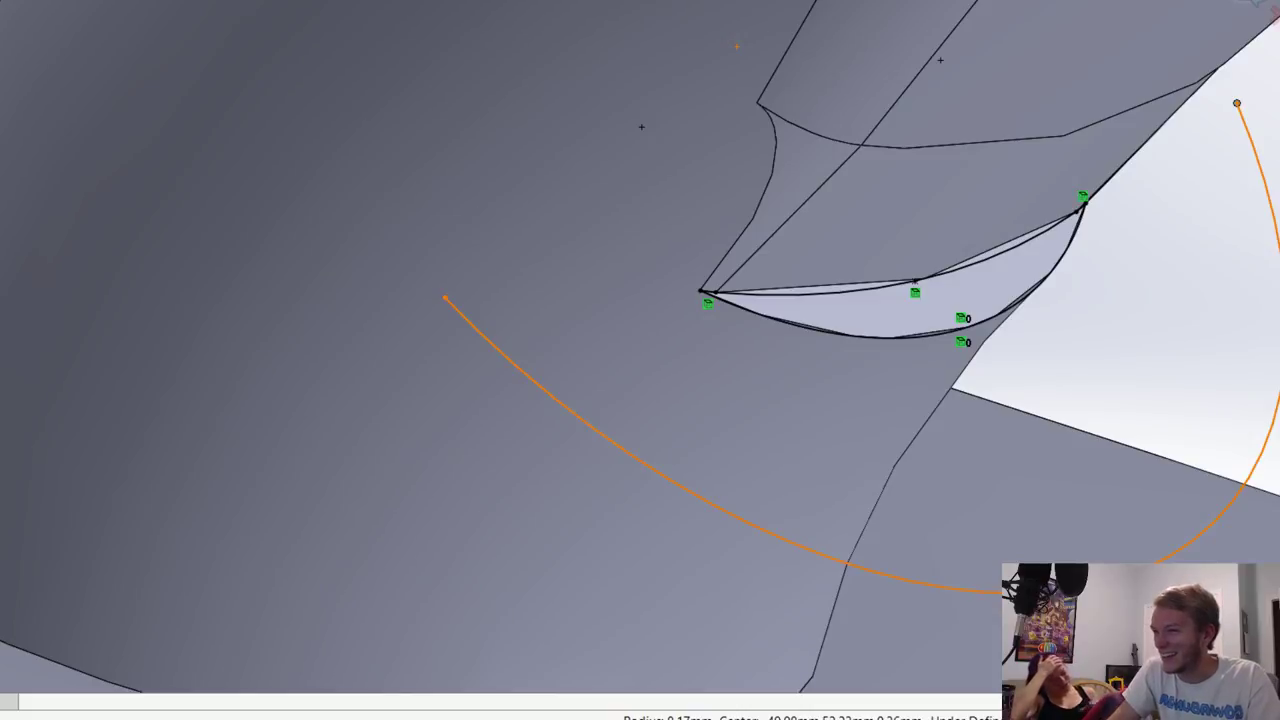
Step: Connect both arc ends to the ledge's outer corners with straight lines, flatten the arc and finish the sketch
click(445, 300)
click(700, 291)
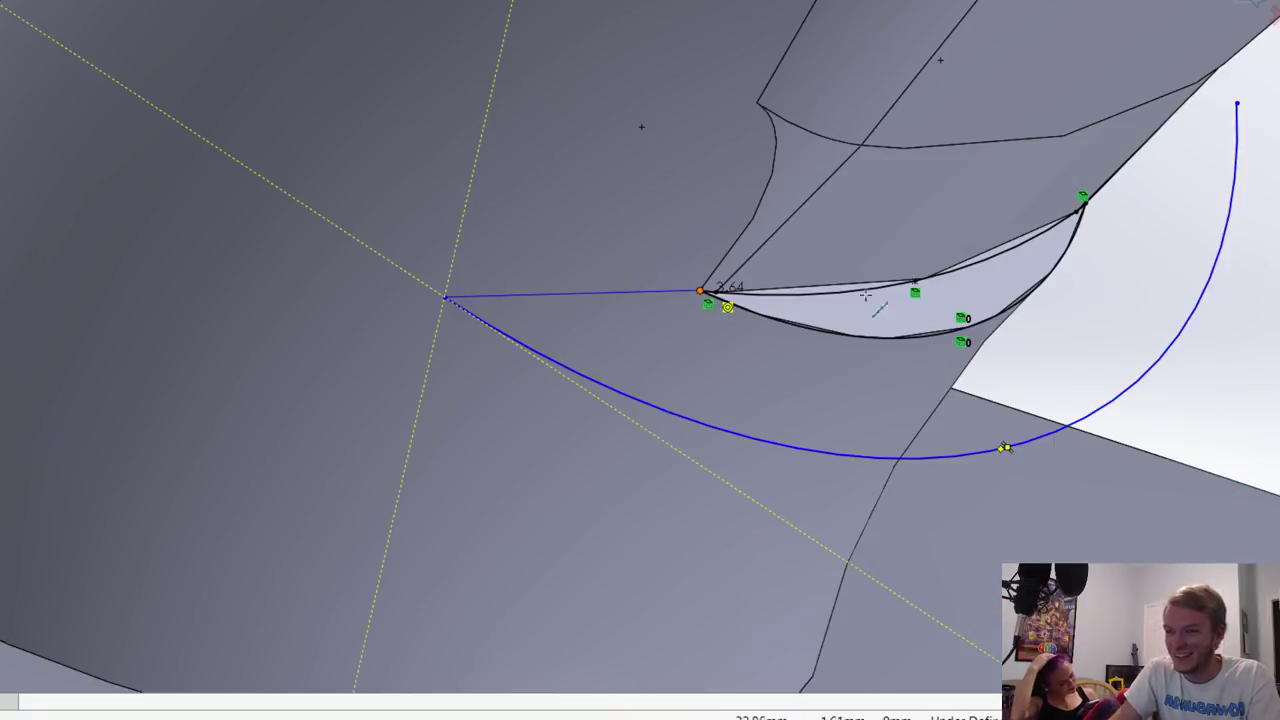
click(1085, 203)
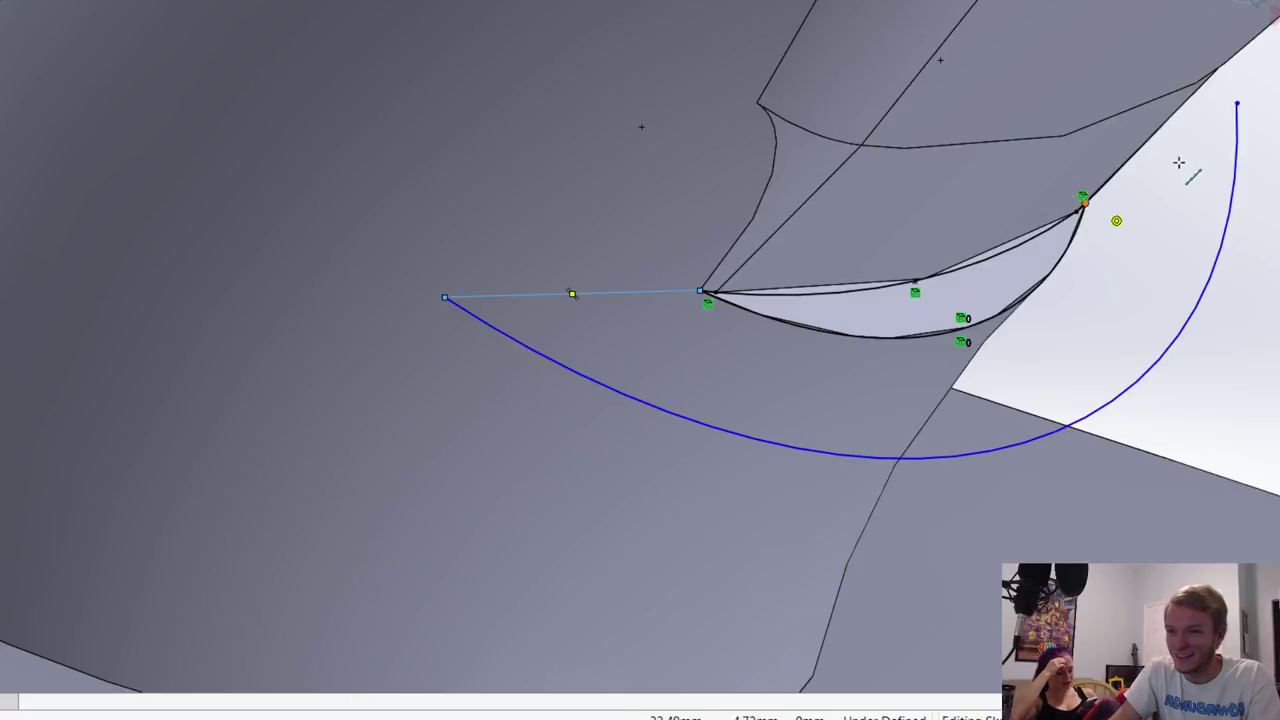
click(1237, 103)
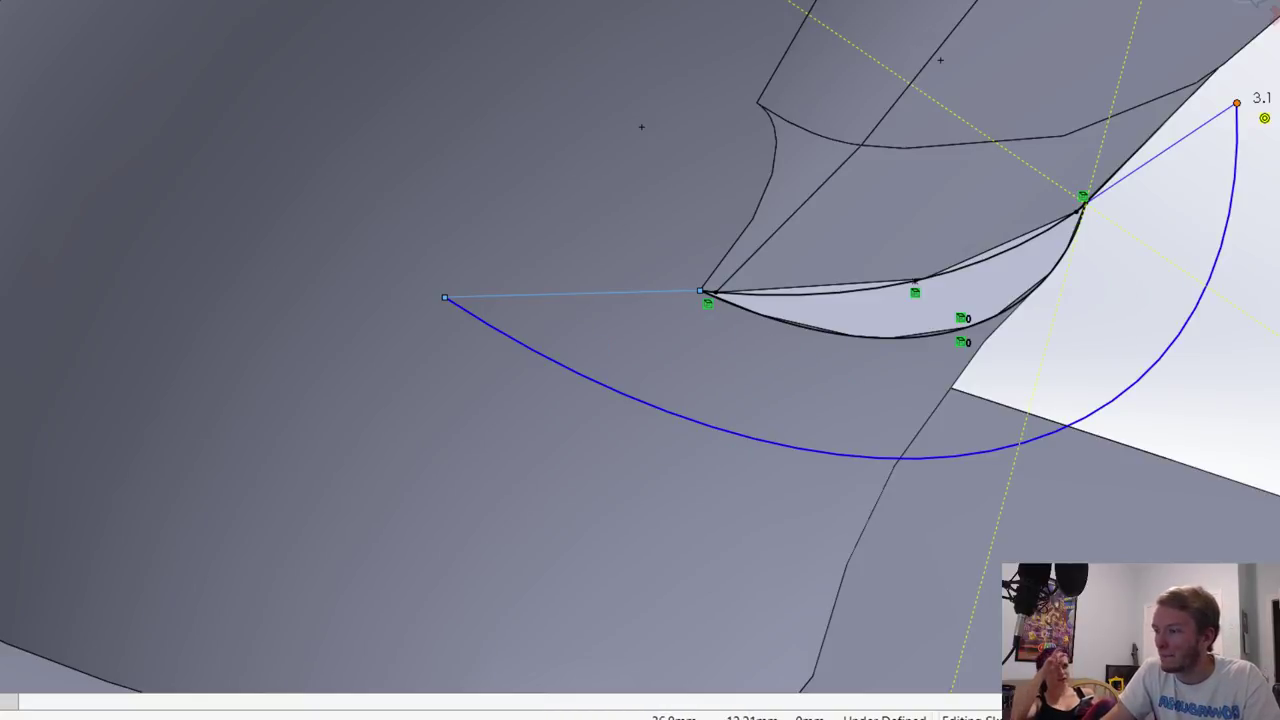
click(1254, 4)
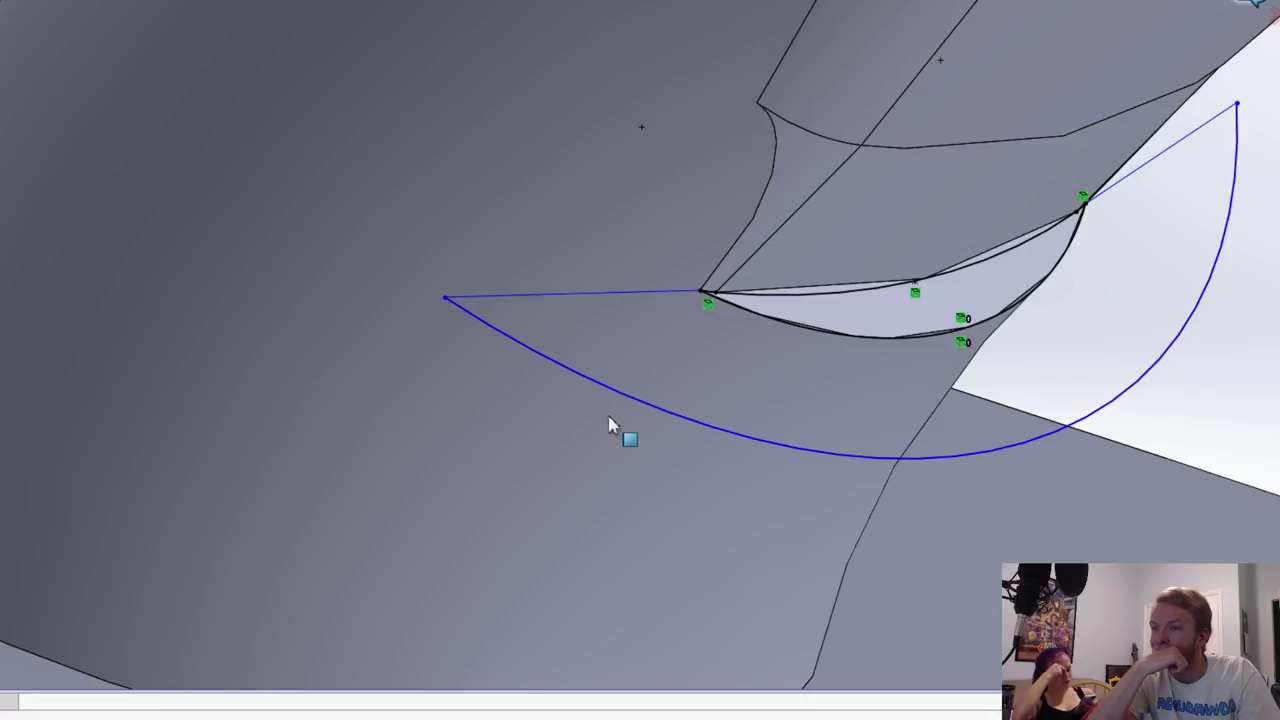
key(ctrl+q)
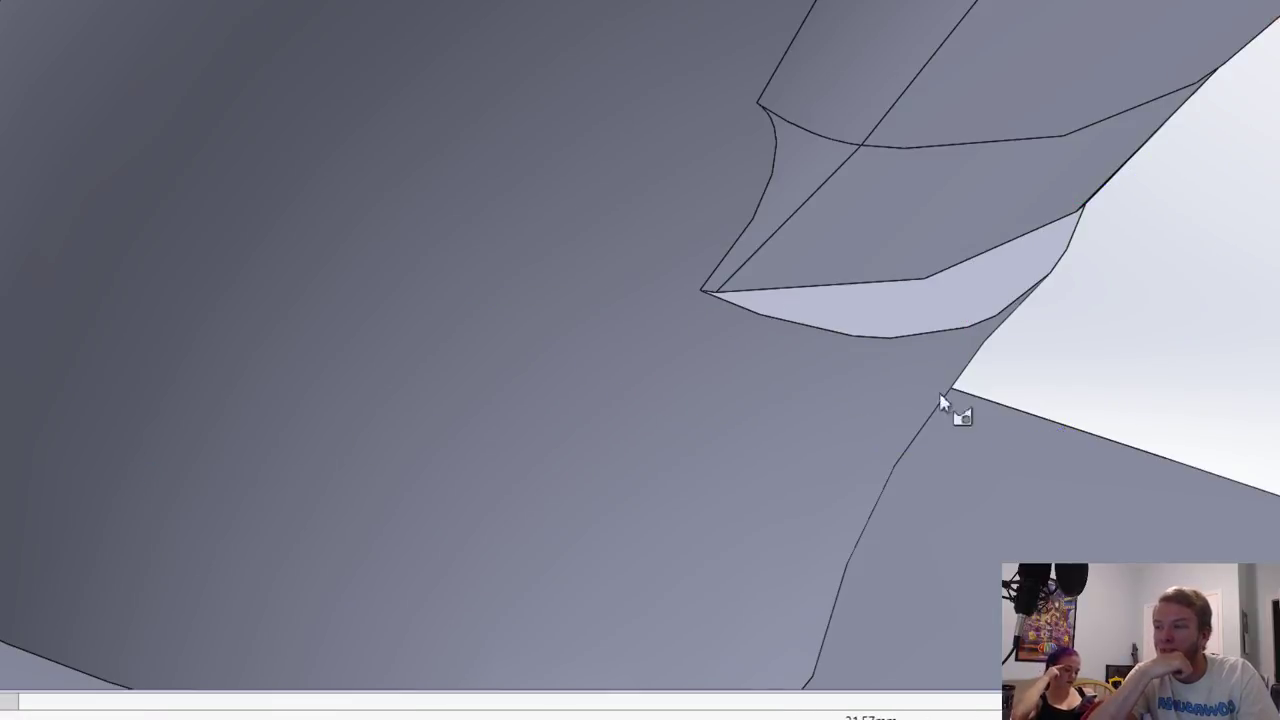
Step: Redefine the ledge cut's contours to include the crescent ledge and the surrounding region bounded by the arc, and apply the cut
click(955, 303)
click(1148, 336)
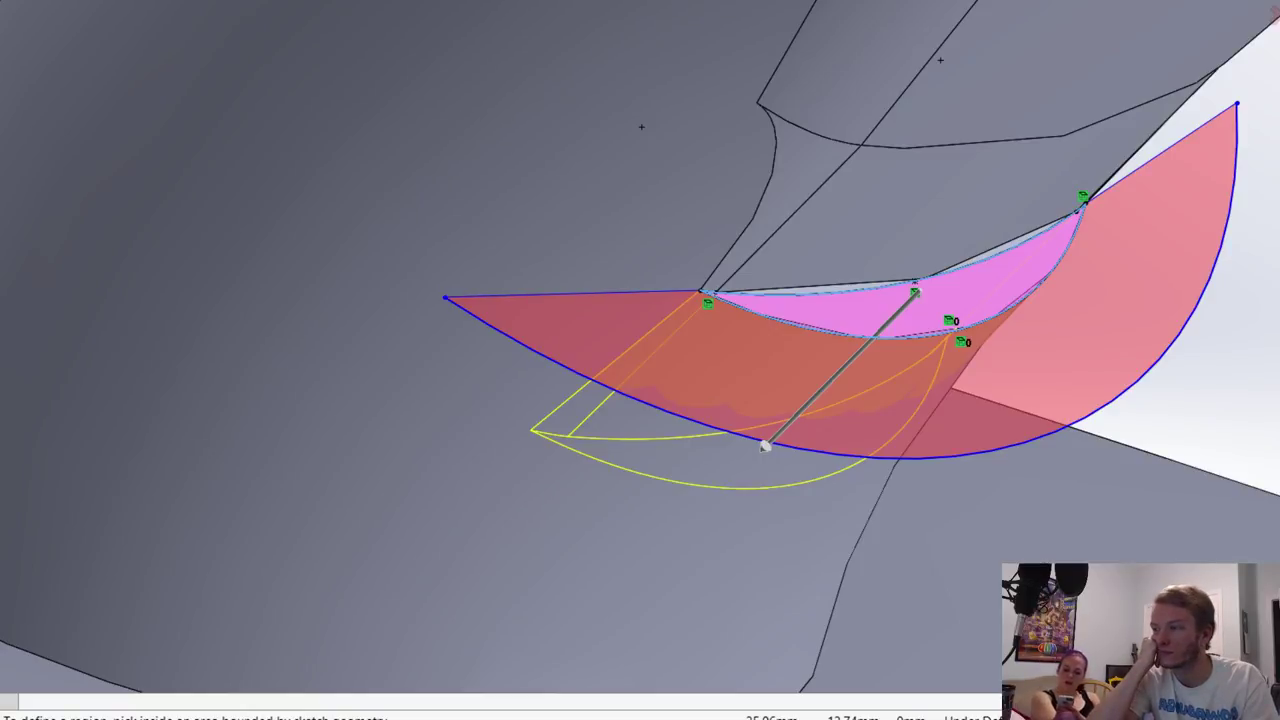
click(1150, 300)
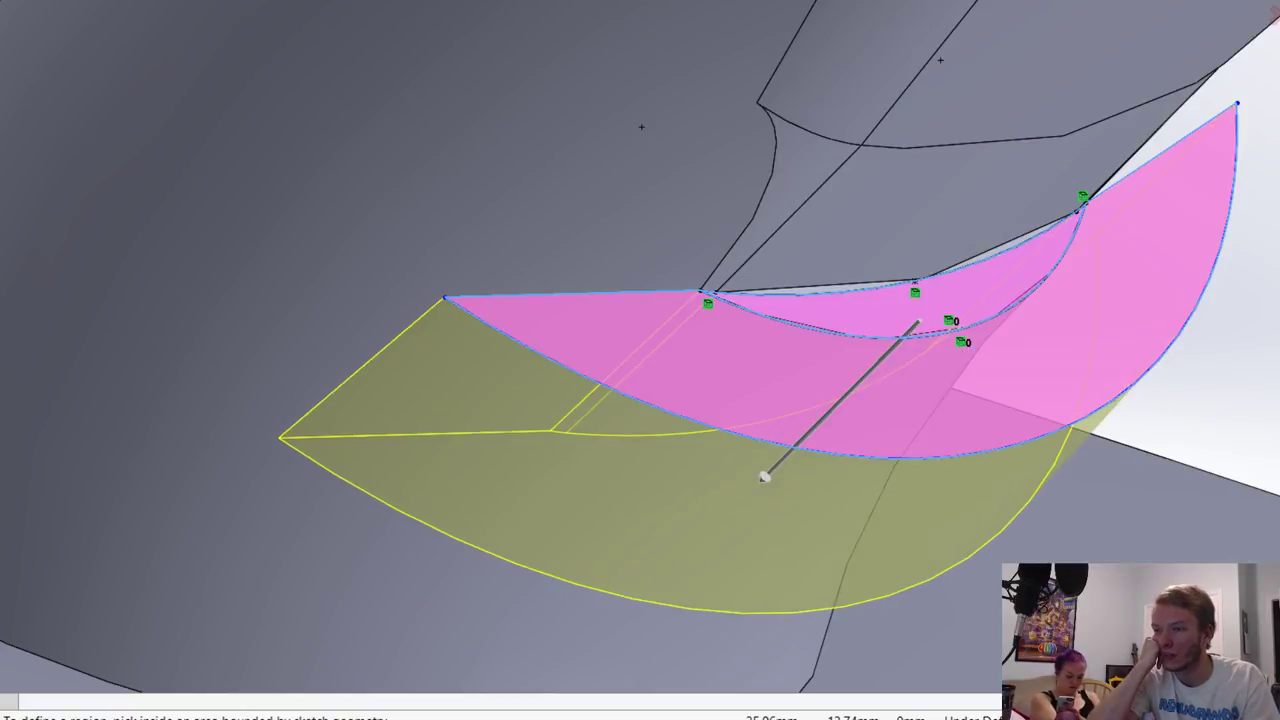
click(1100, 240)
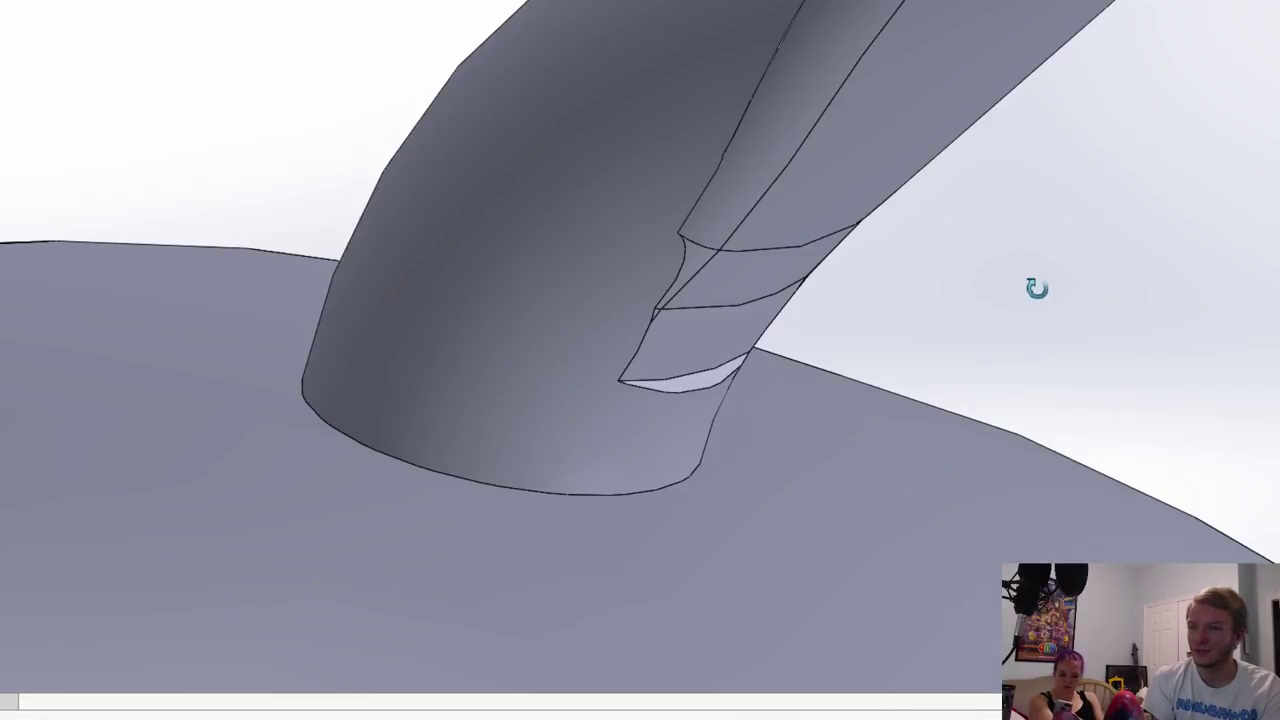
middle_drag(1034, 286, 1034, 295)
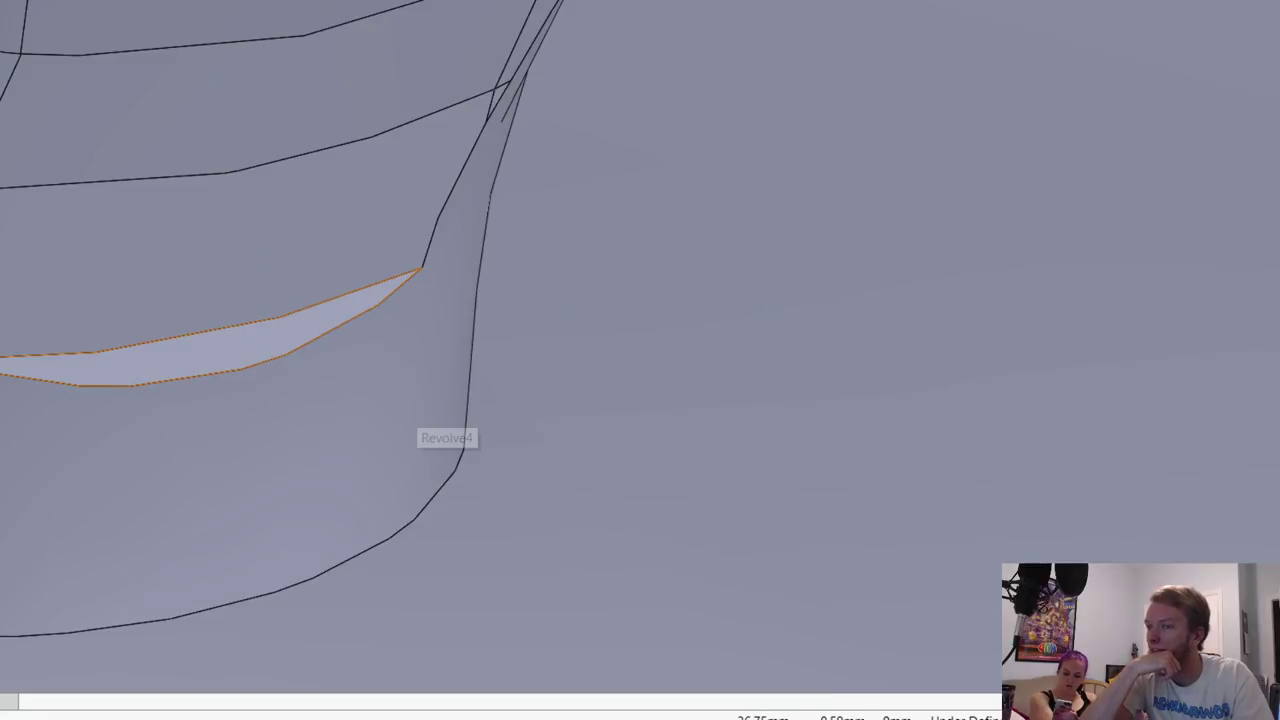
scroll(1200, 276, up, 3)
key(Escape)
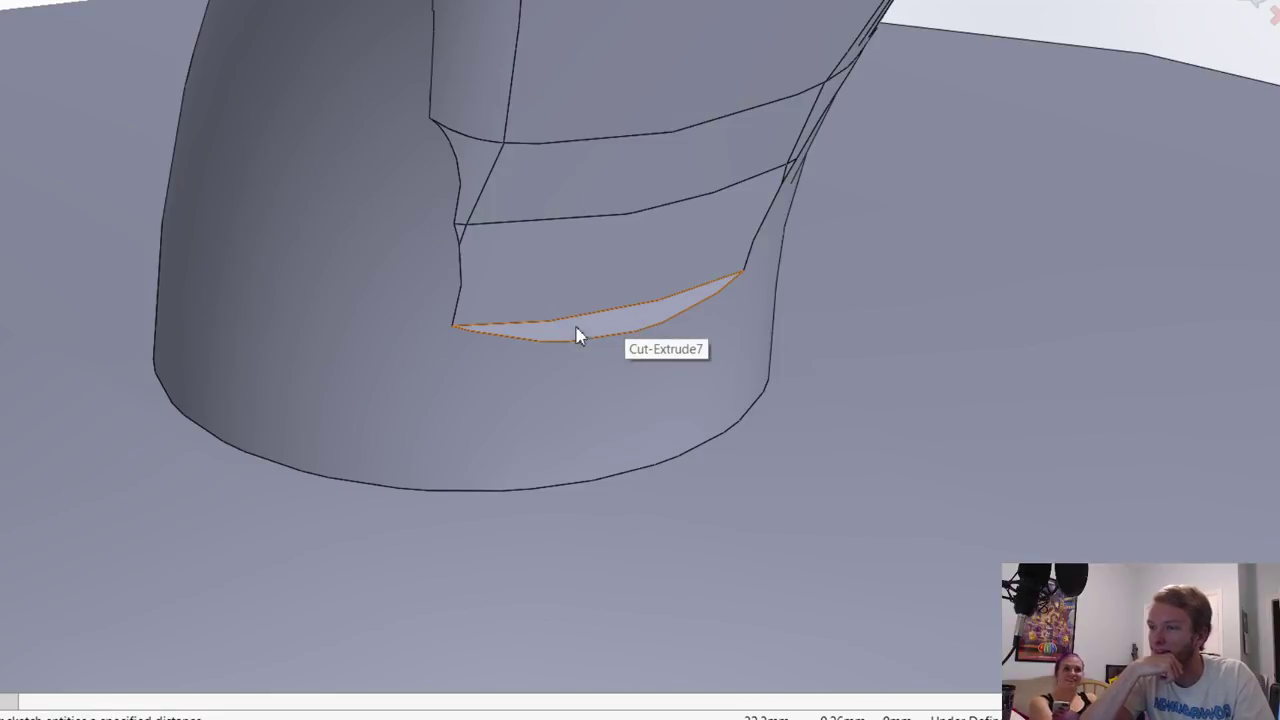
click(636, 298)
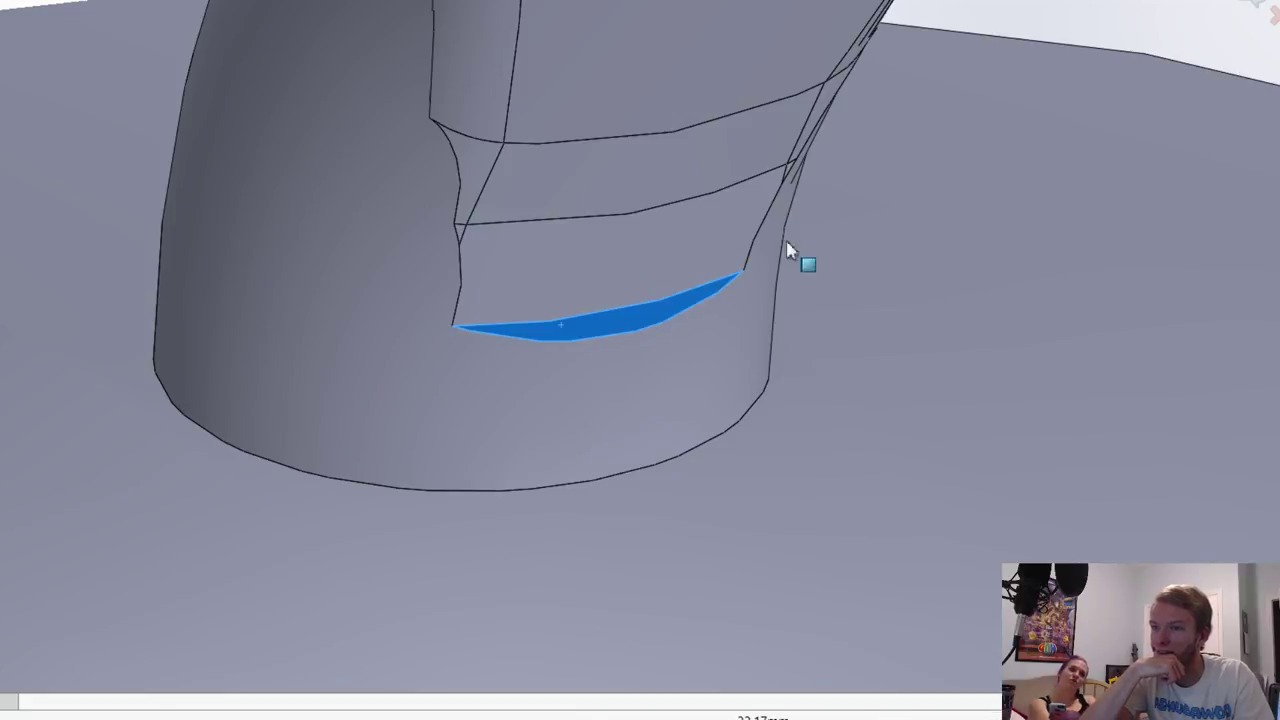
click(637, 321)
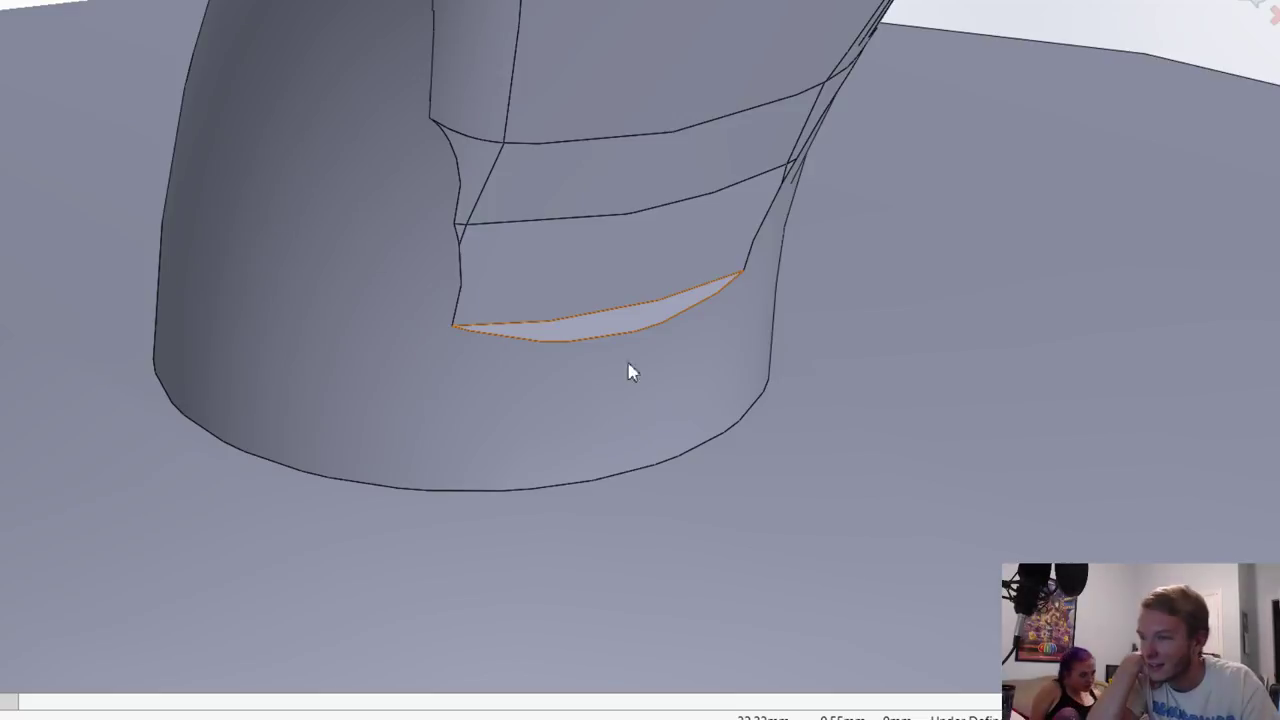
click(588, 336)
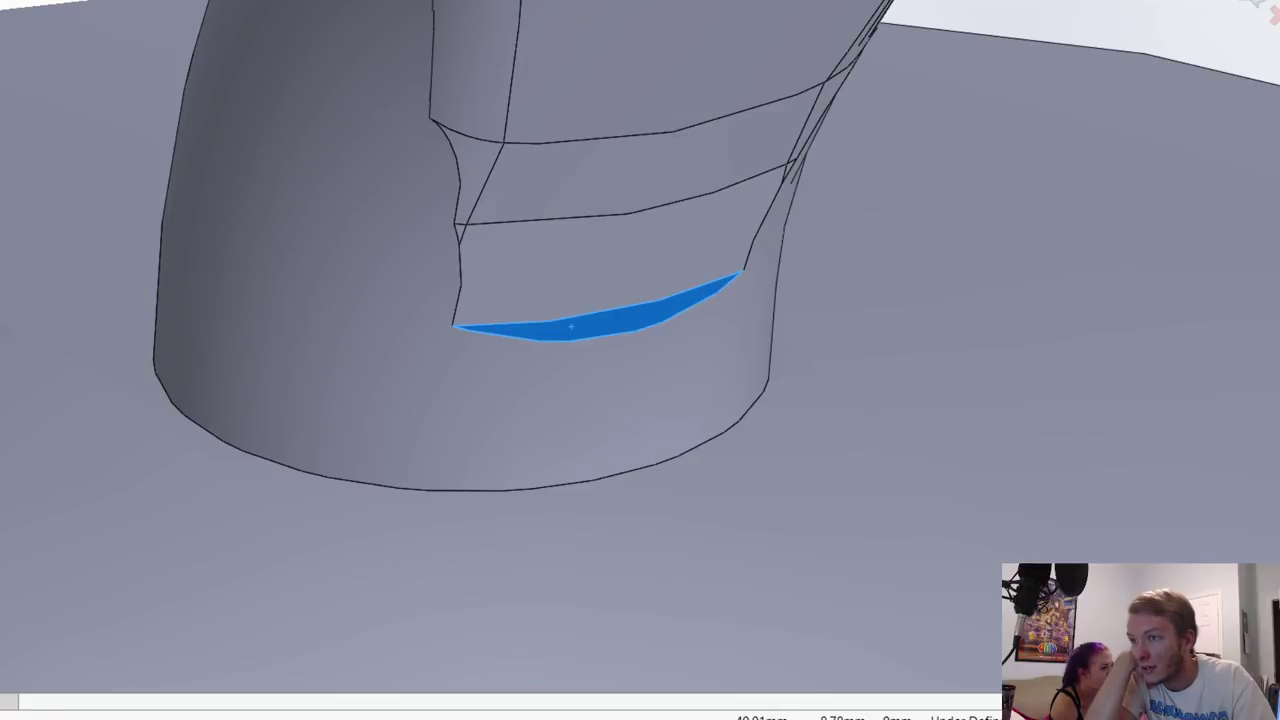
click(1253, 4)
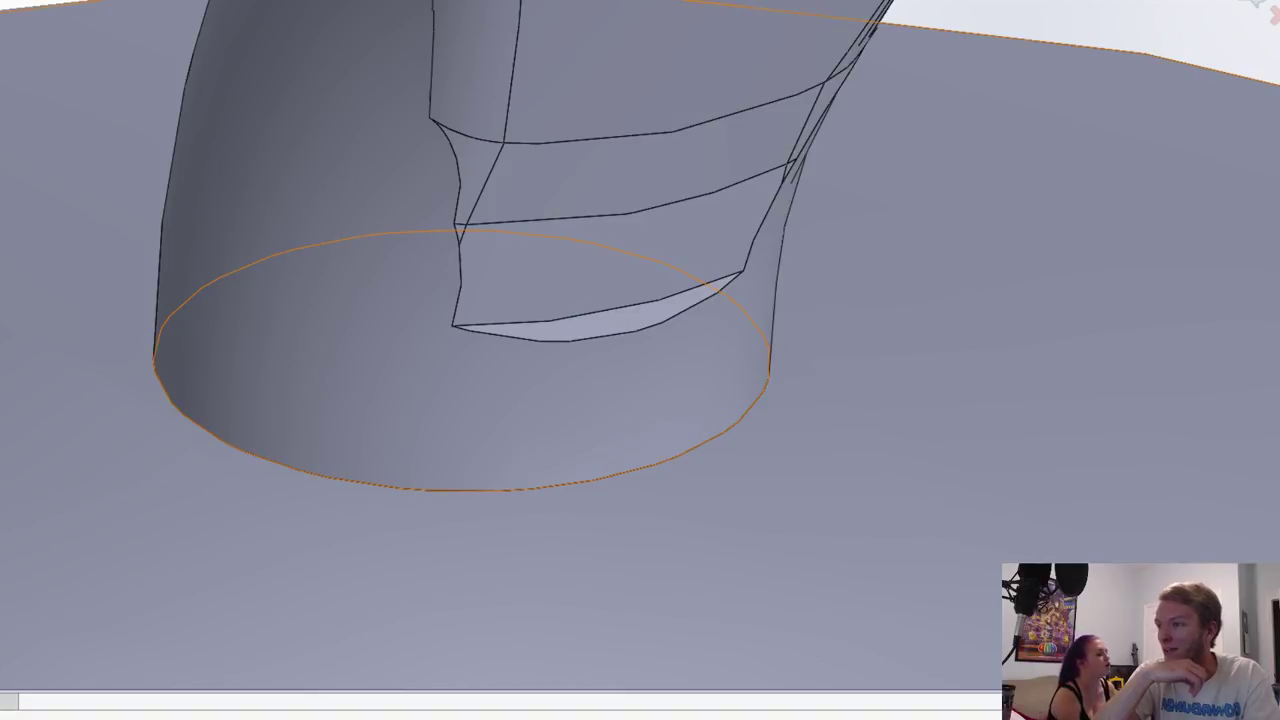
Step: Sketch the remaining ledge's outline on its face and add outward lines about 2.26 mm and 3.43 mm long from its two corners
click(655, 295)
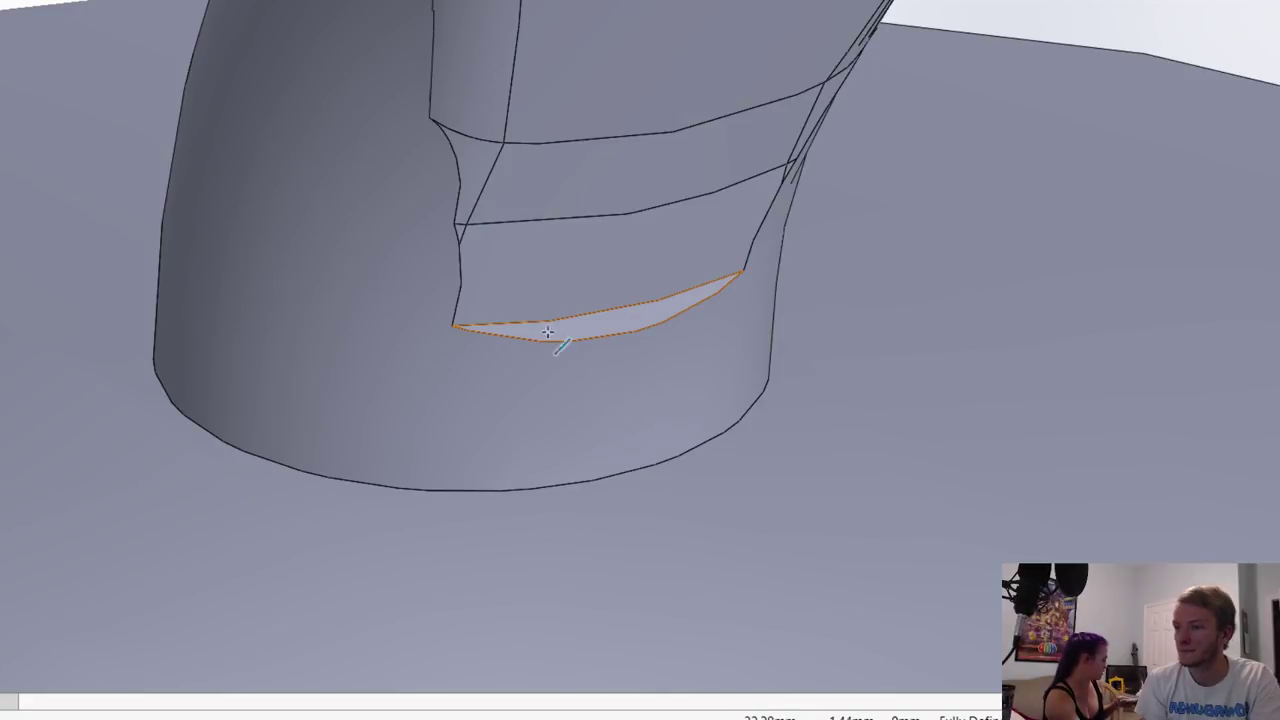
scroll(430, 318, down, 2)
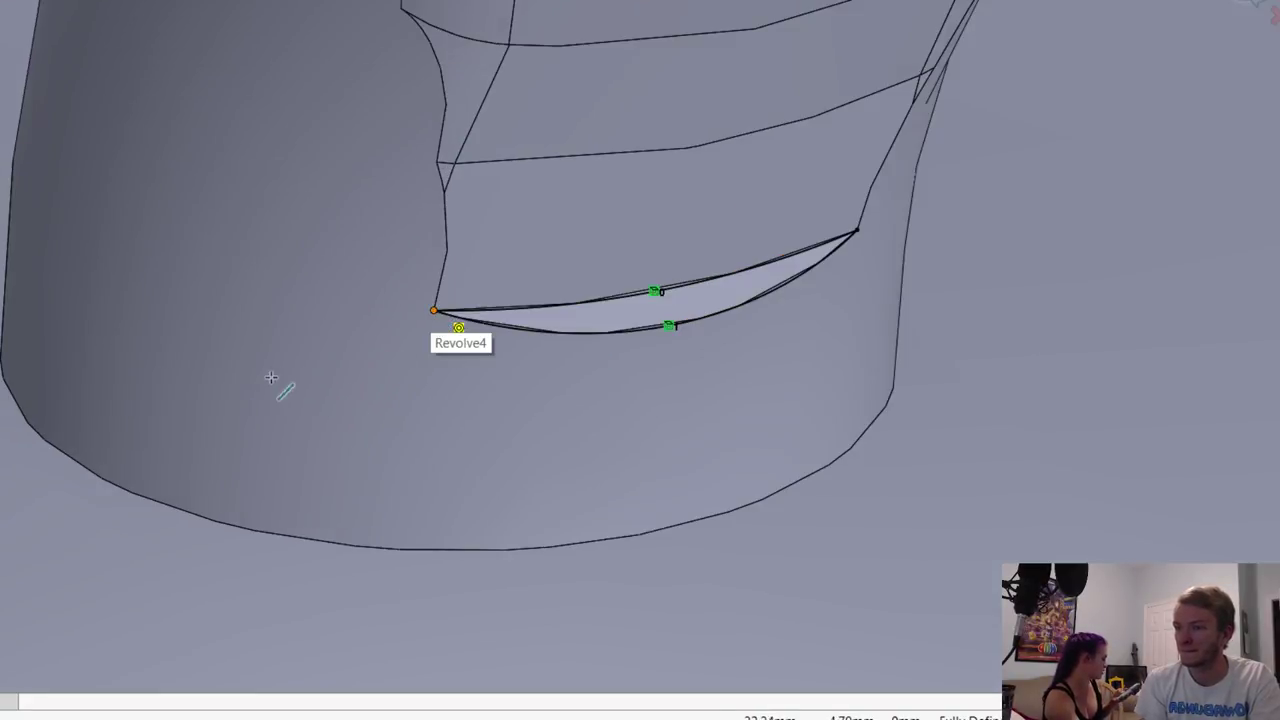
click(248, 337)
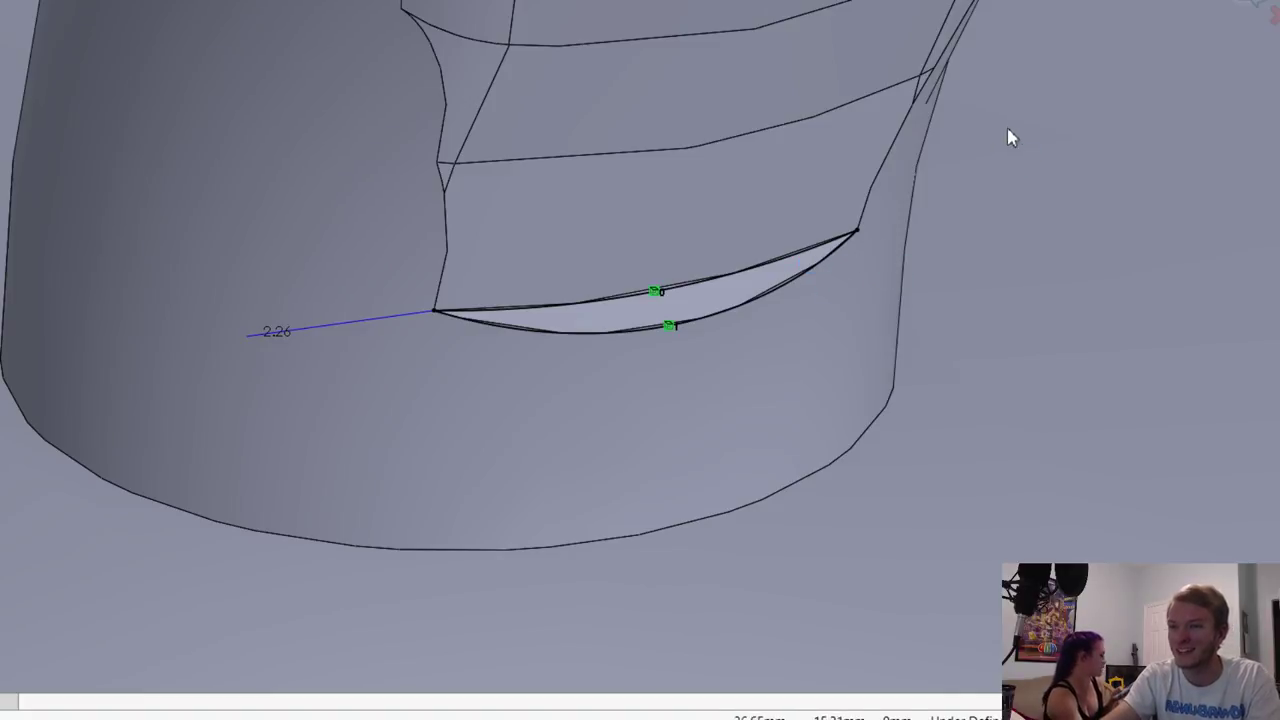
scroll(1008, 132, up, 6)
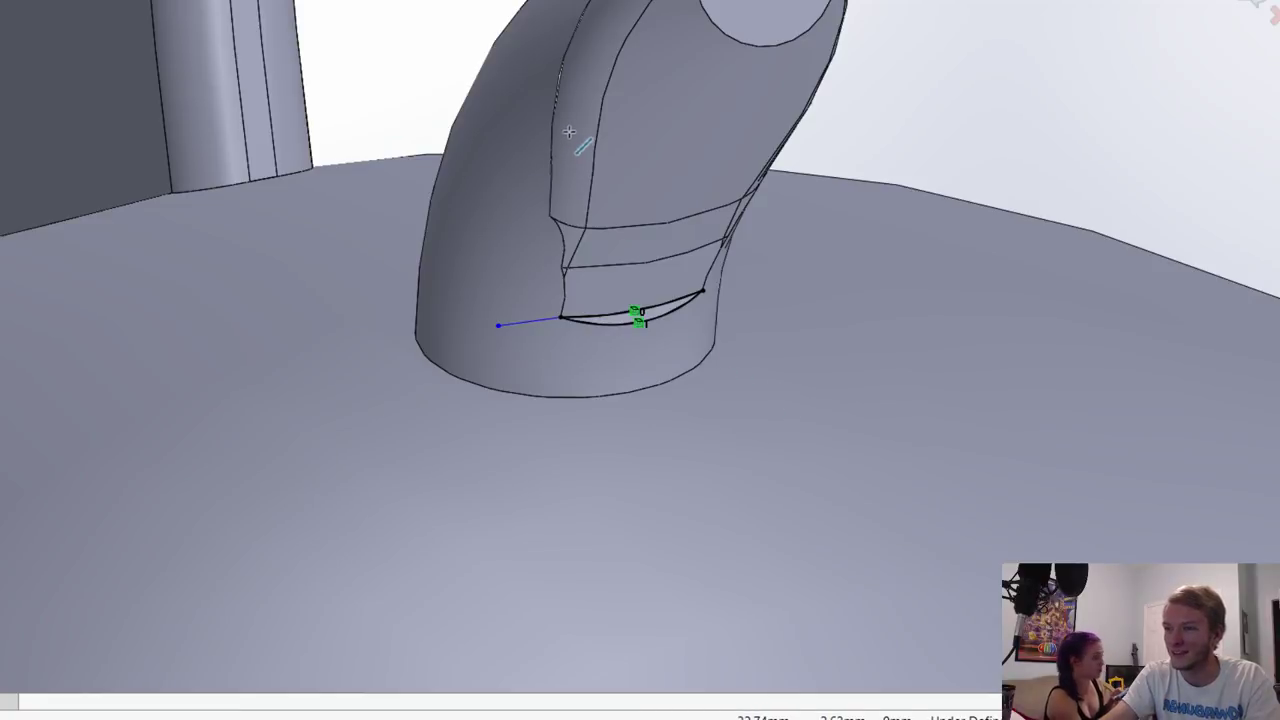
key(shift+z)
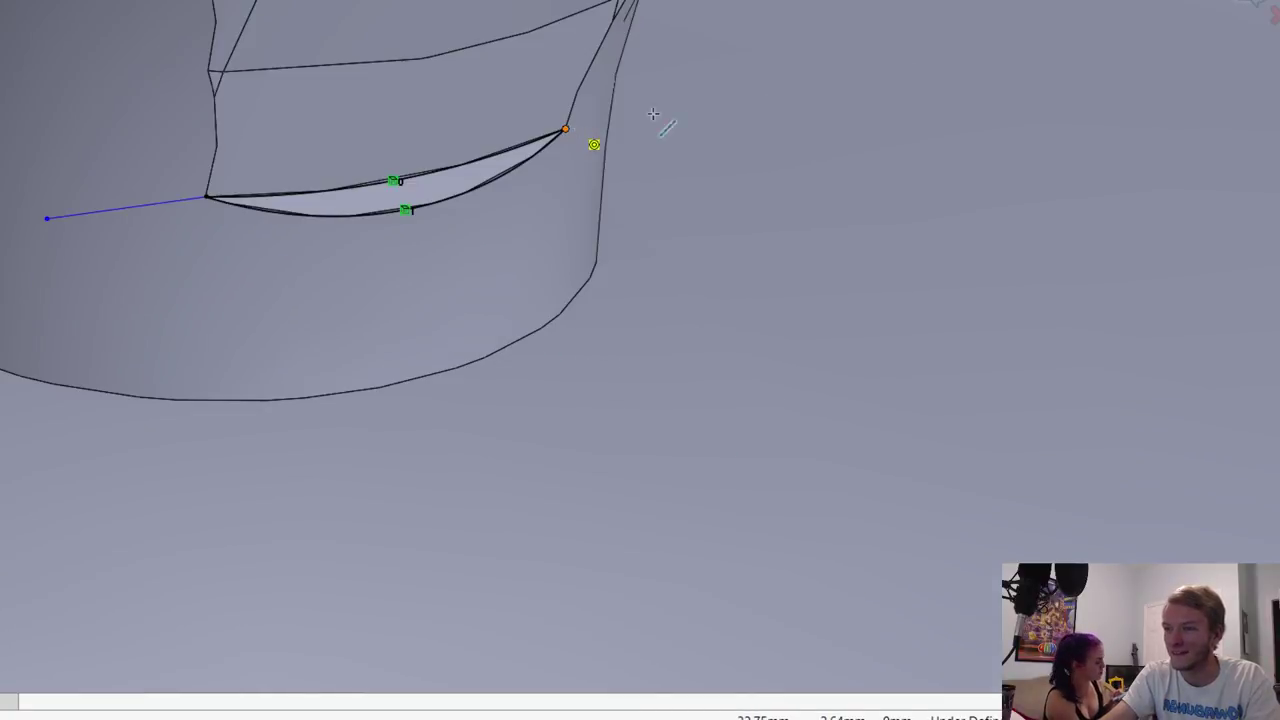
click(795, 70)
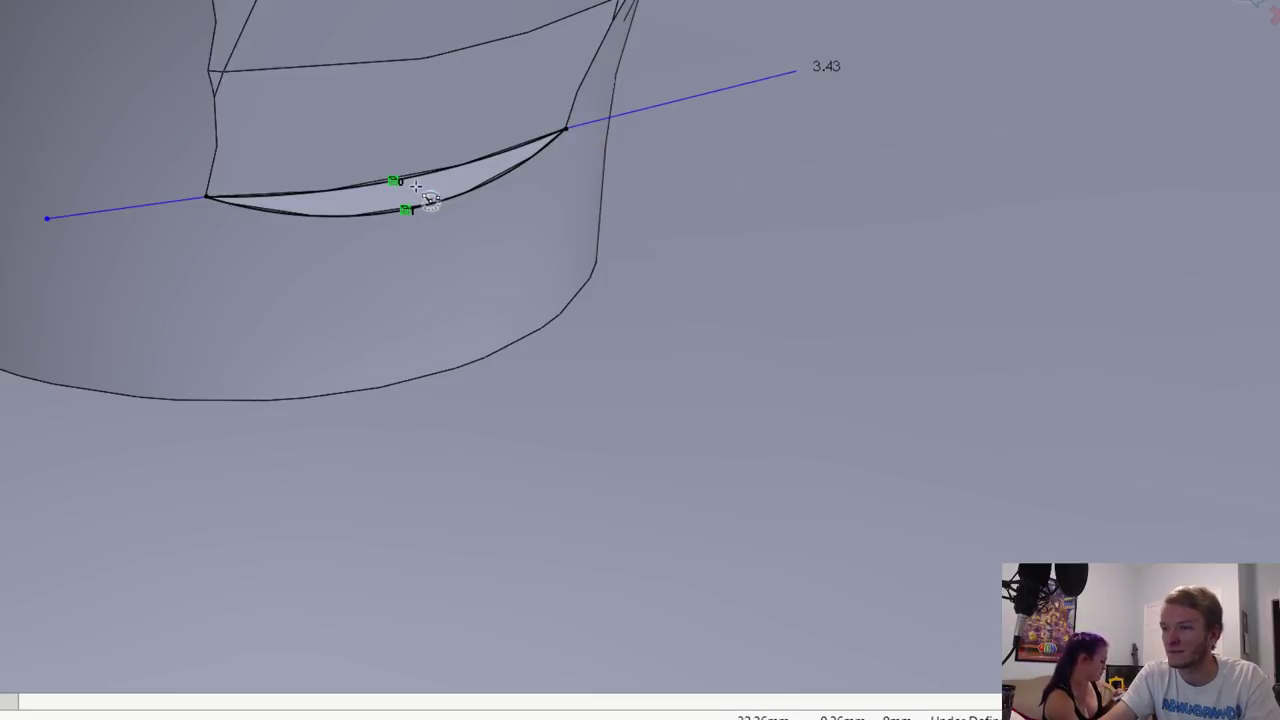
Step: Draw a centre-point arc below the ledge, join its ends to the lines' outer ends and reshape it to about 6.17 mm radius
click(412, 186)
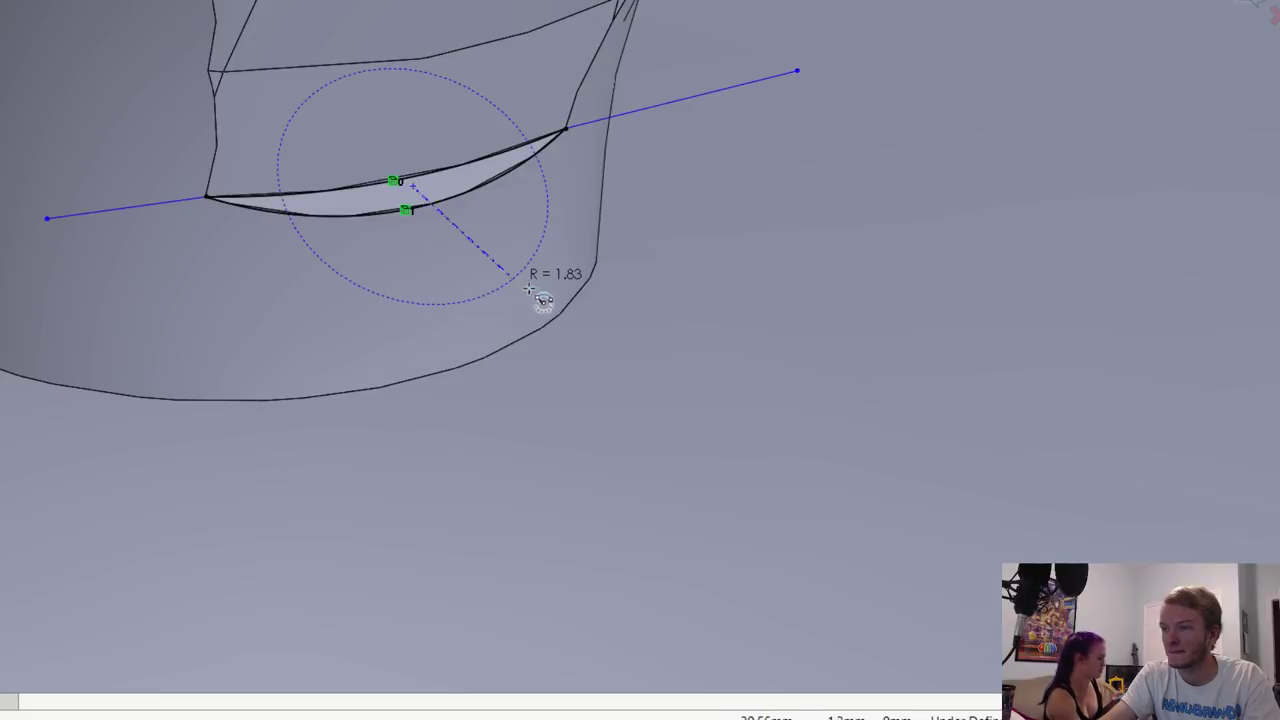
click(385, 372)
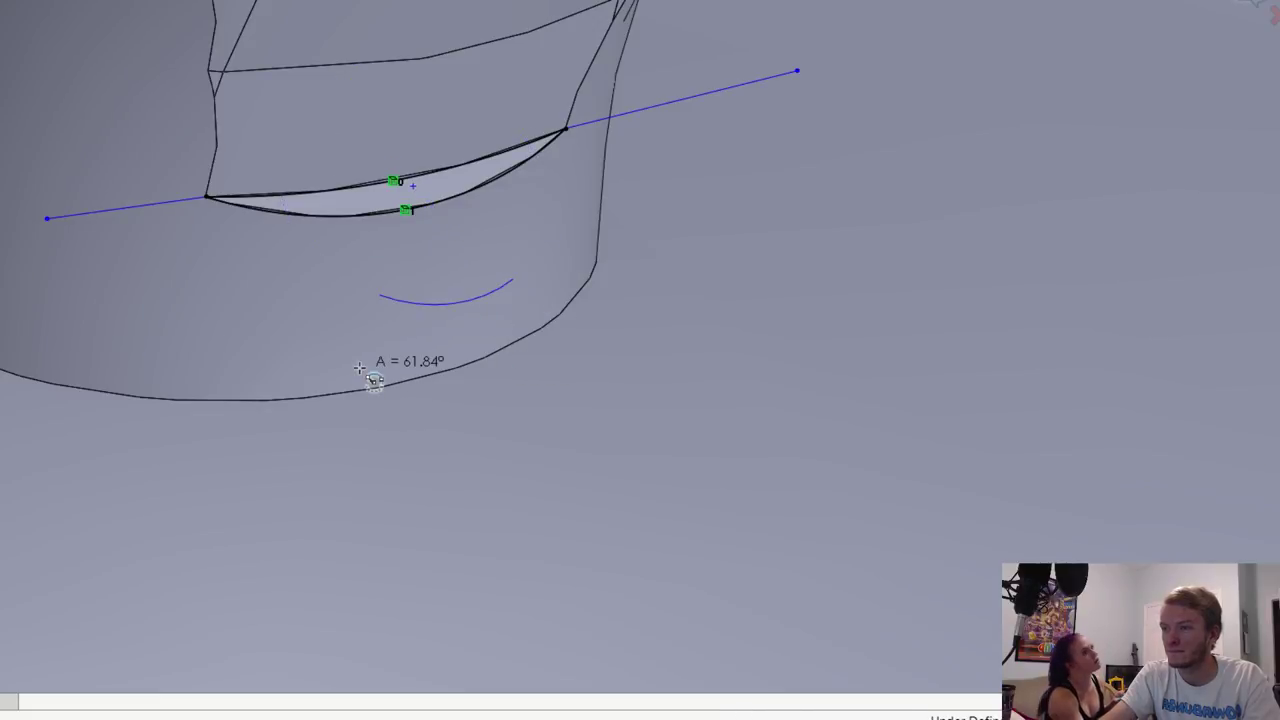
click(515, 283)
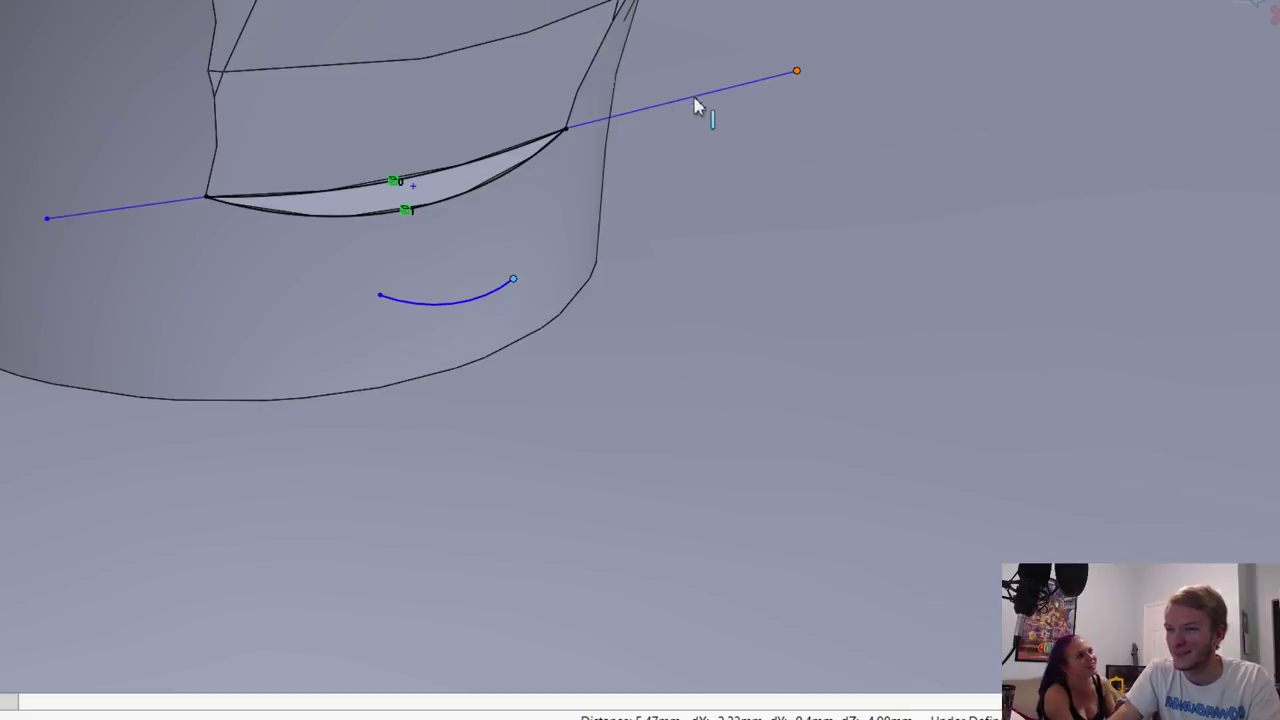
click(723, 99)
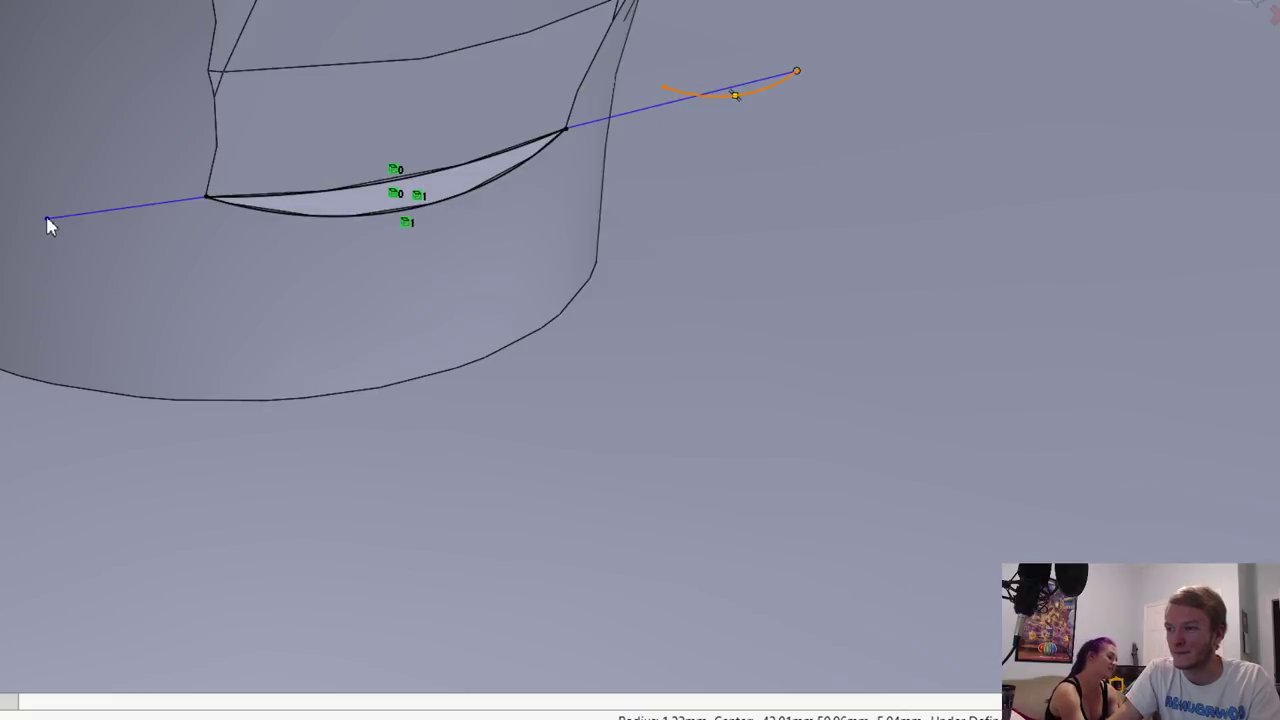
click(657, 464)
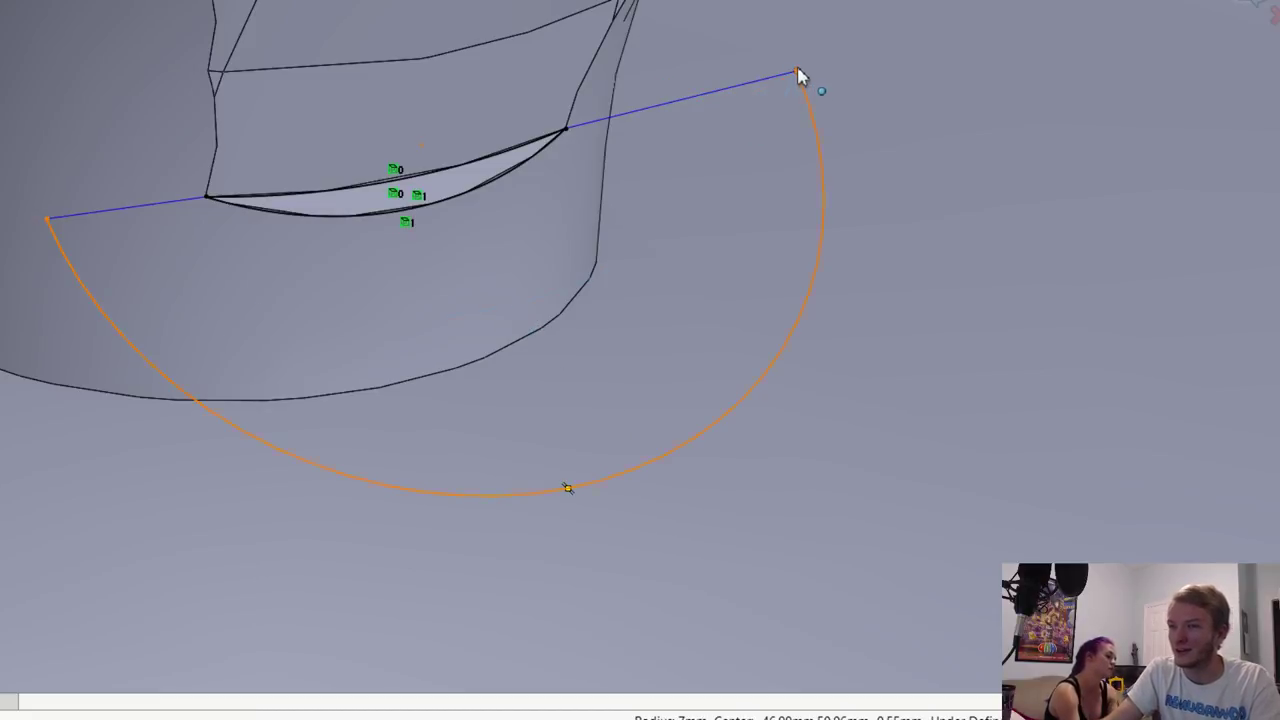
drag(805, 80, 708, 113)
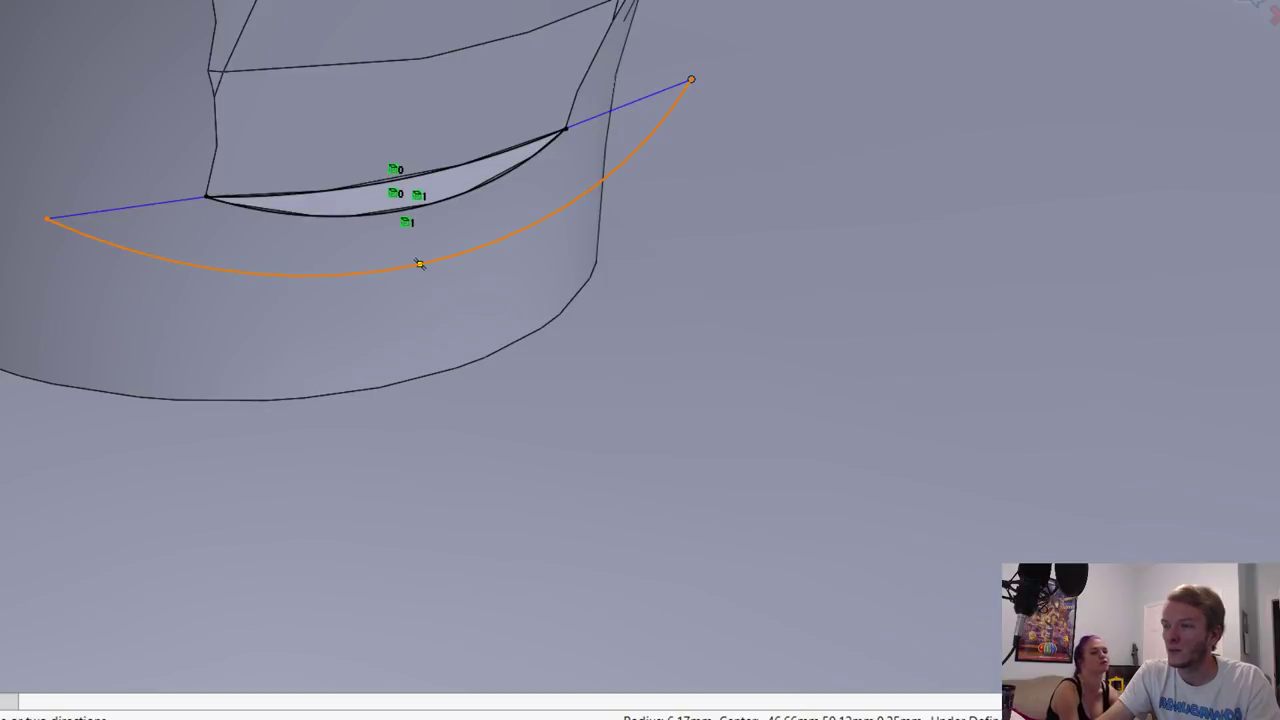
Step: Widen the arc below the ledge by moving both of its ends, with their connecting lines, farther outward
drag(52, 219, 7, 221)
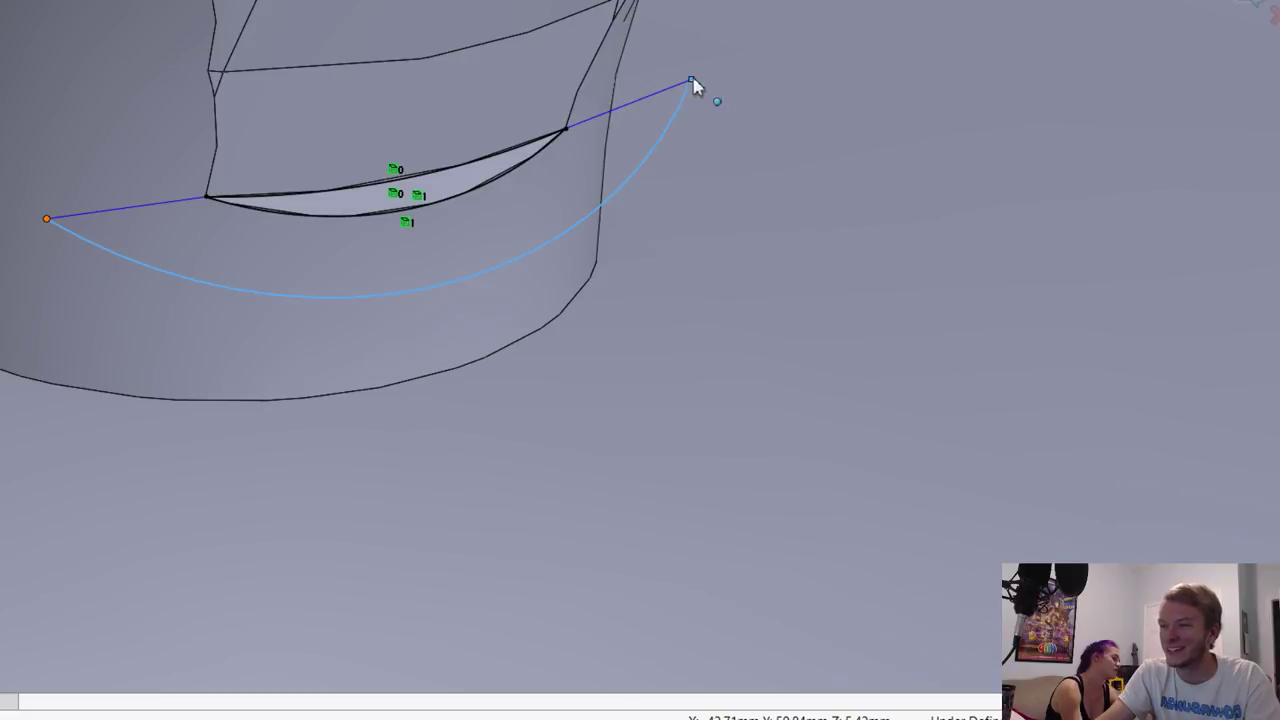
drag(692, 79, 715, 69)
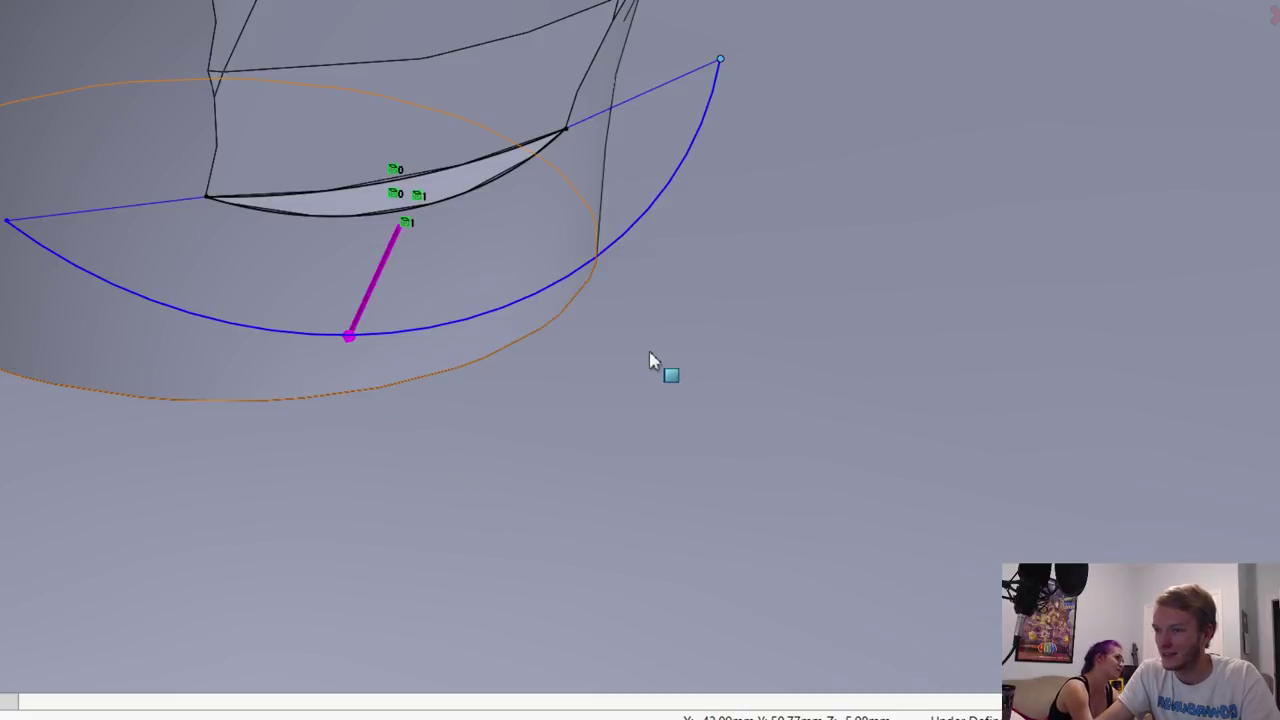
Step: Cut the ledge and the arc-bounded region around it down to the rounded body's surface
click(947, 59)
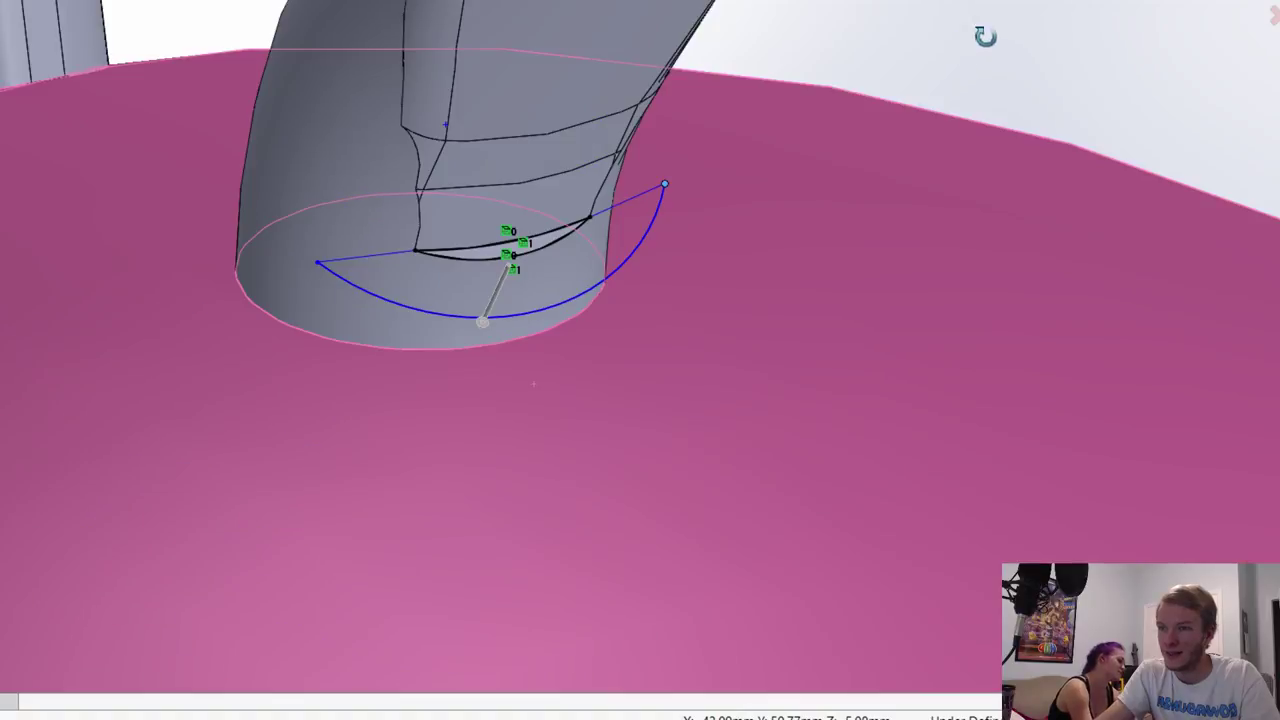
mouse_move(1004, 18)
middle_down()
mouse_move(1071, 87)
mouse_move(1063, 49)
mouse_move(1071, 70)
middle_up()
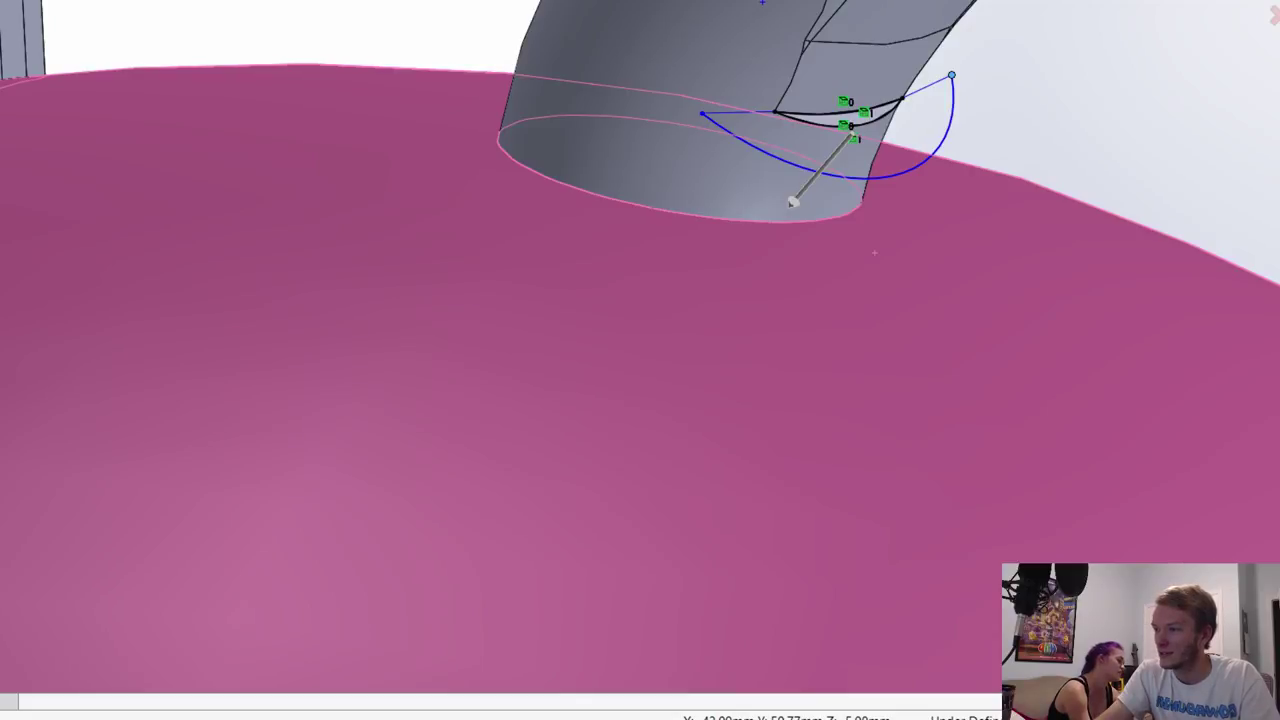
scroll(998, 127, up, 1)
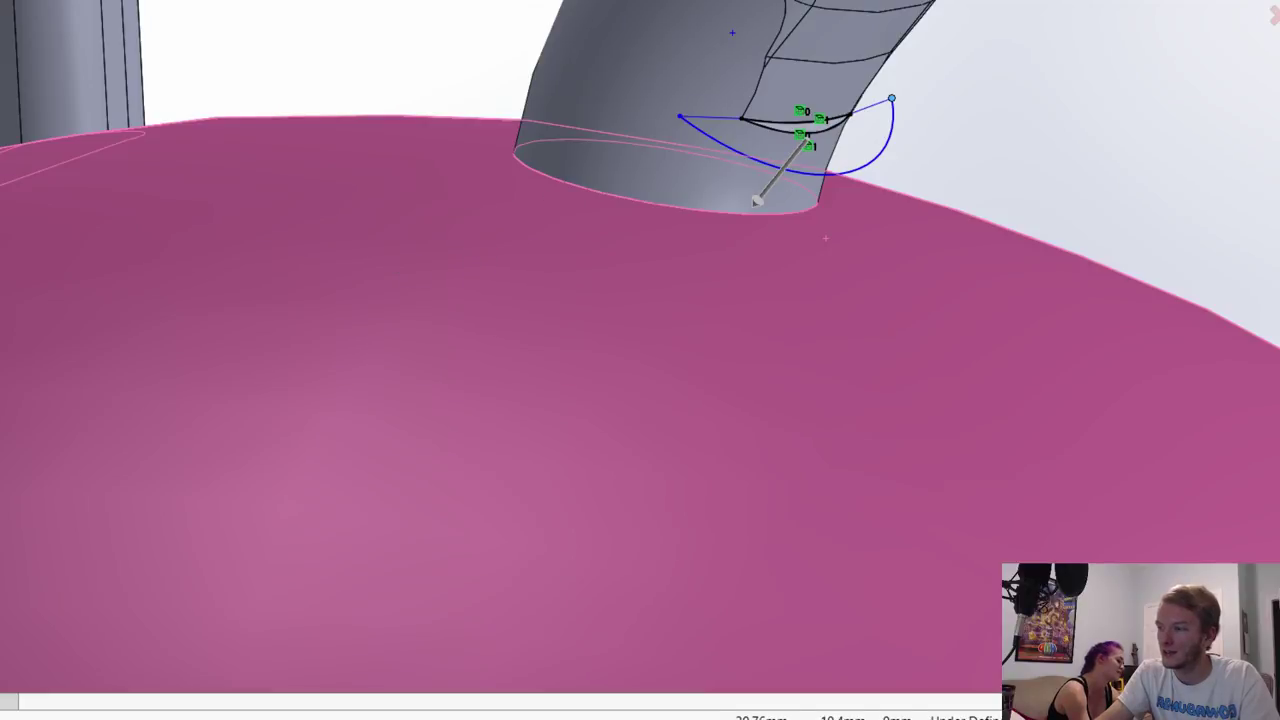
scroll(490, 193, down, 4)
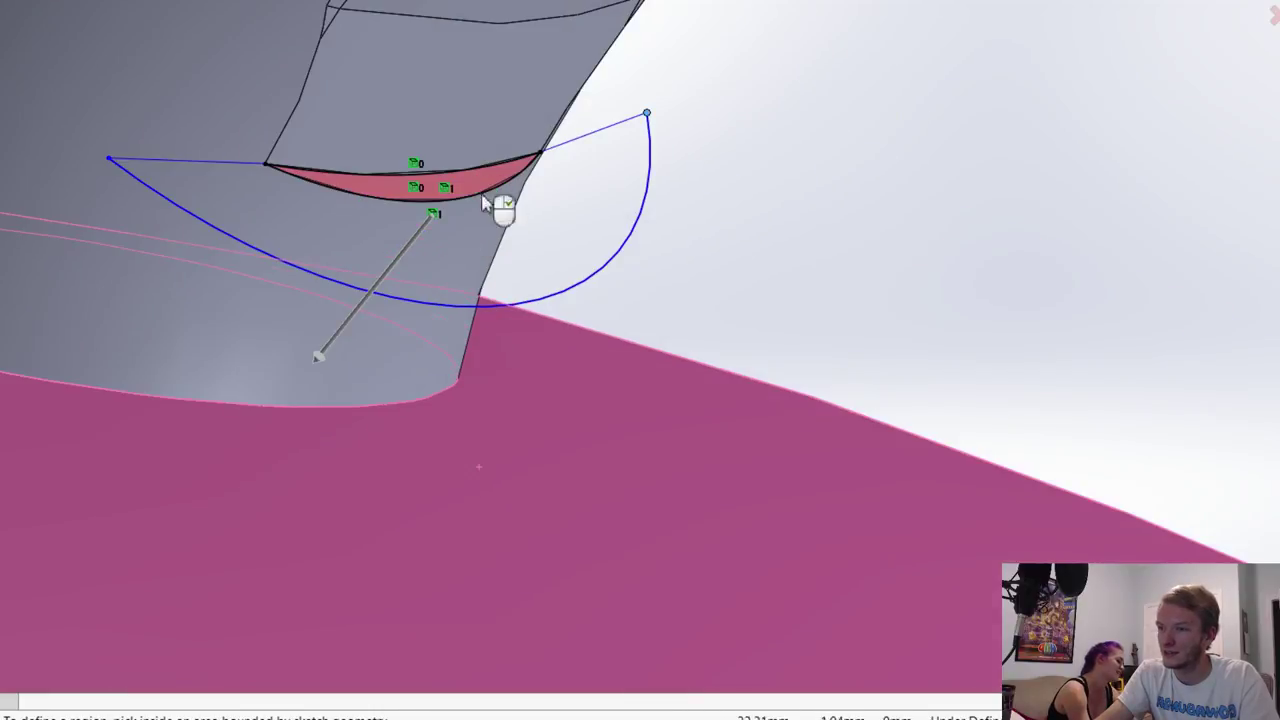
click(529, 265)
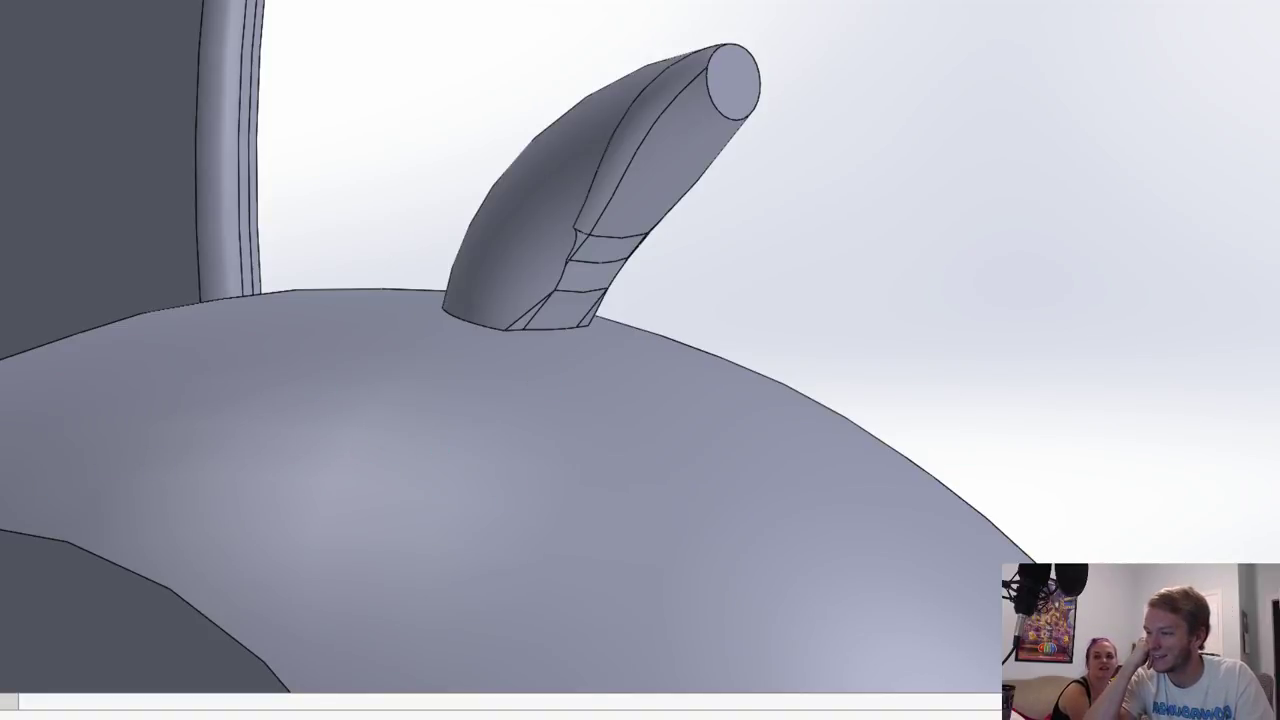
middle_drag(640, 360, 705, 345)
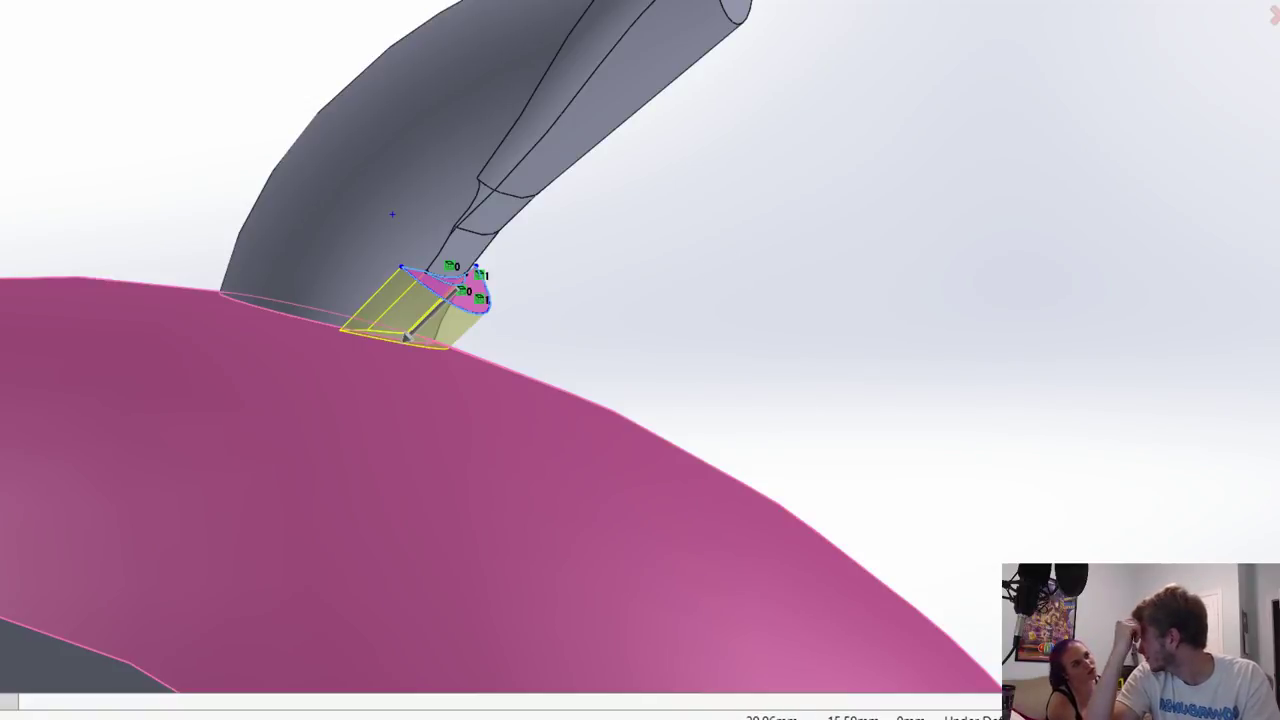
scroll(460, 320, down, 3)
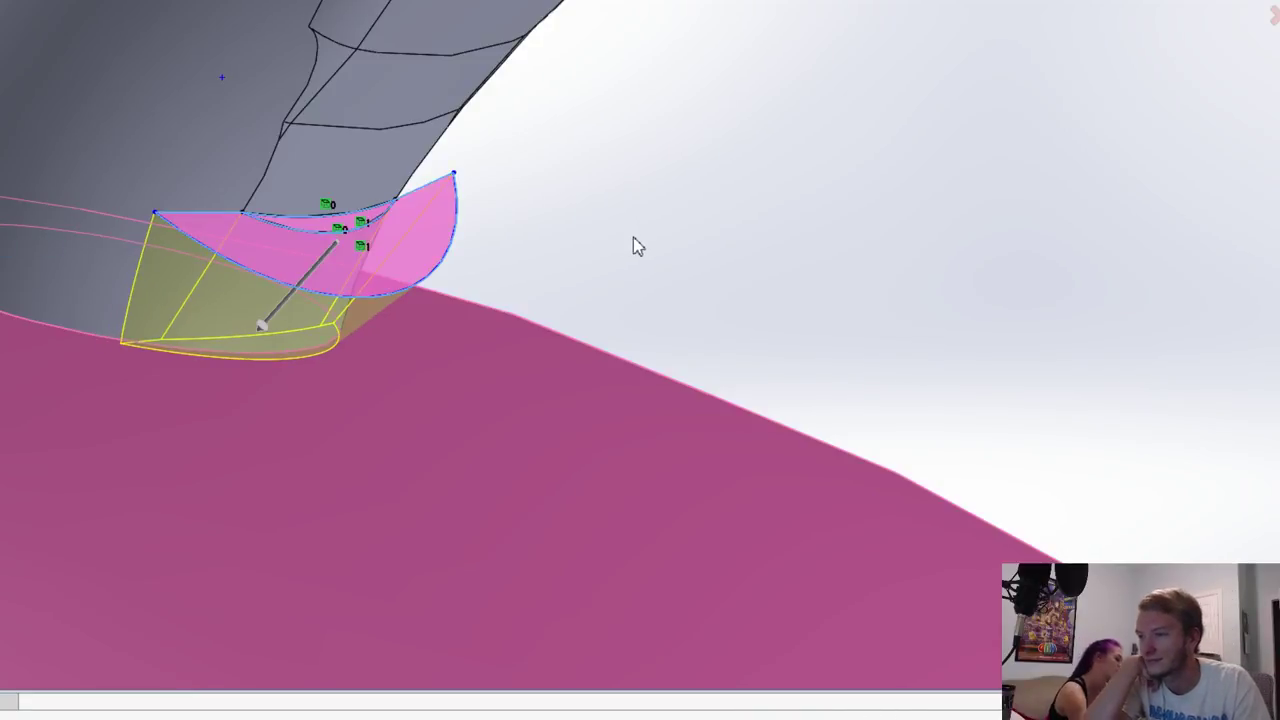
key(Return)
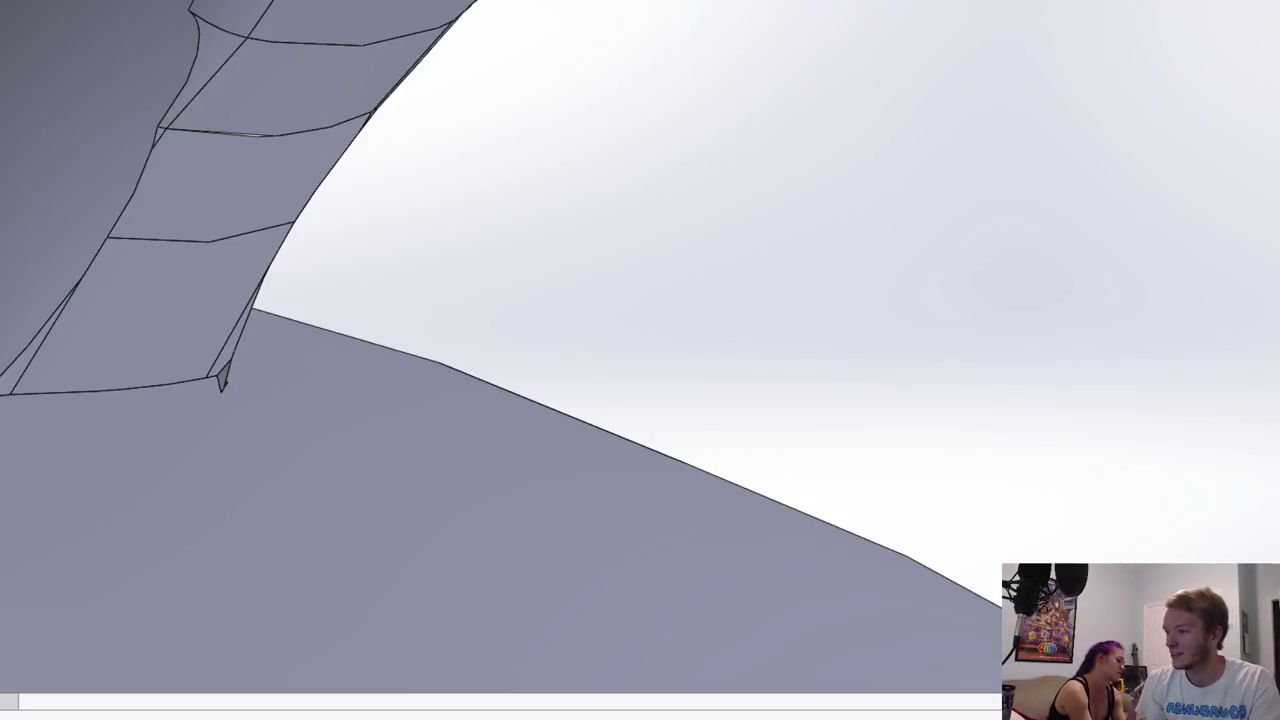
Step: Try rounding the stem's flat tip face with a fillet
middle_drag(640, 360, 560, 400)
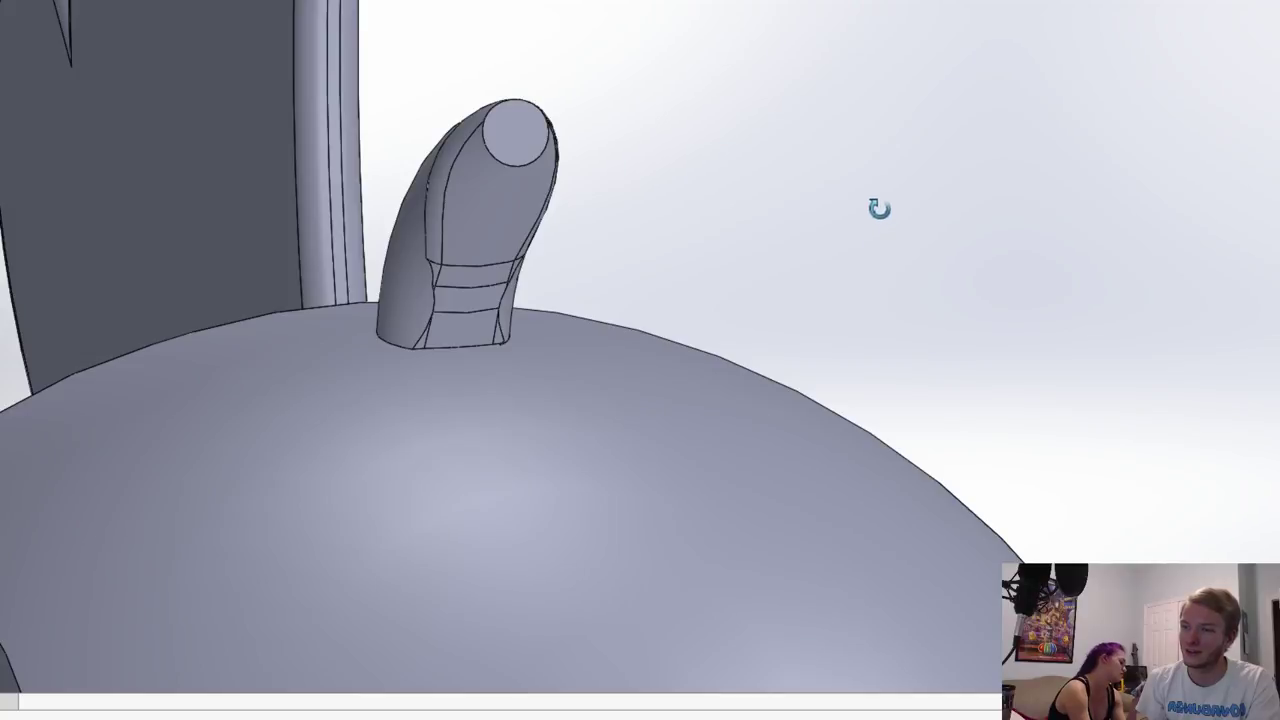
middle_drag(990, 382, 913, 382)
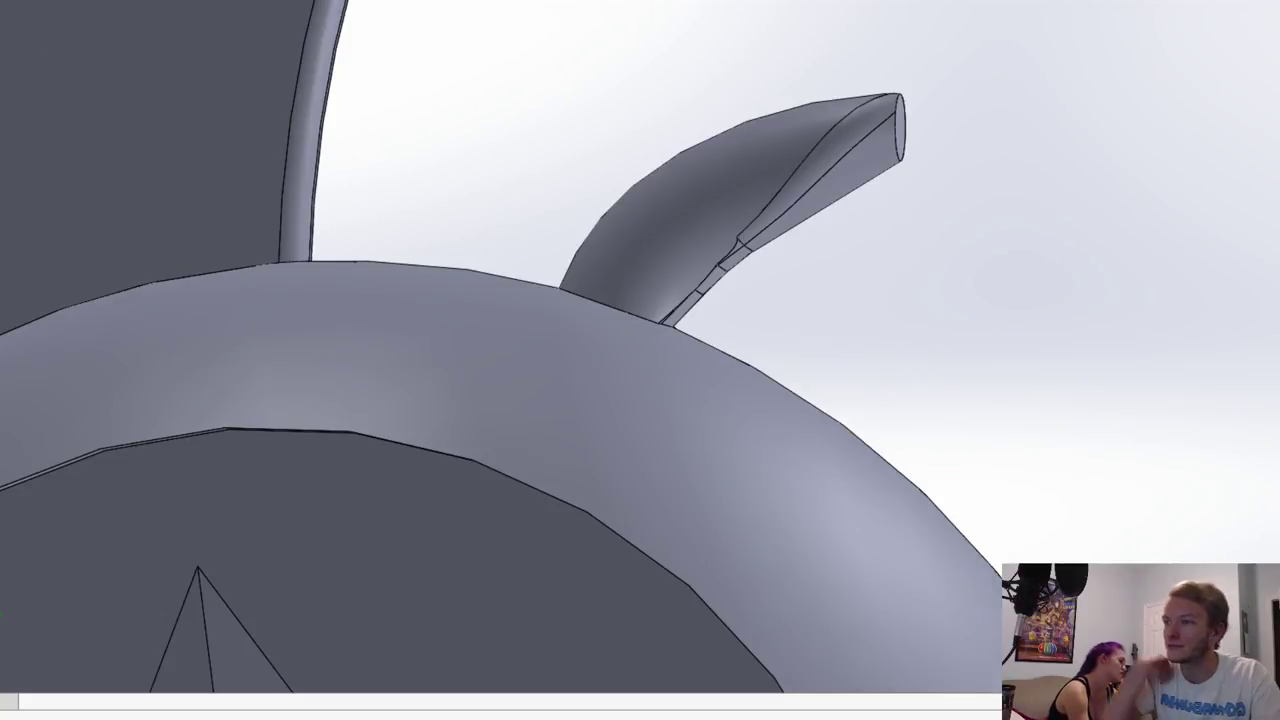
scroll(977, 160, down, 3)
click(977, 160)
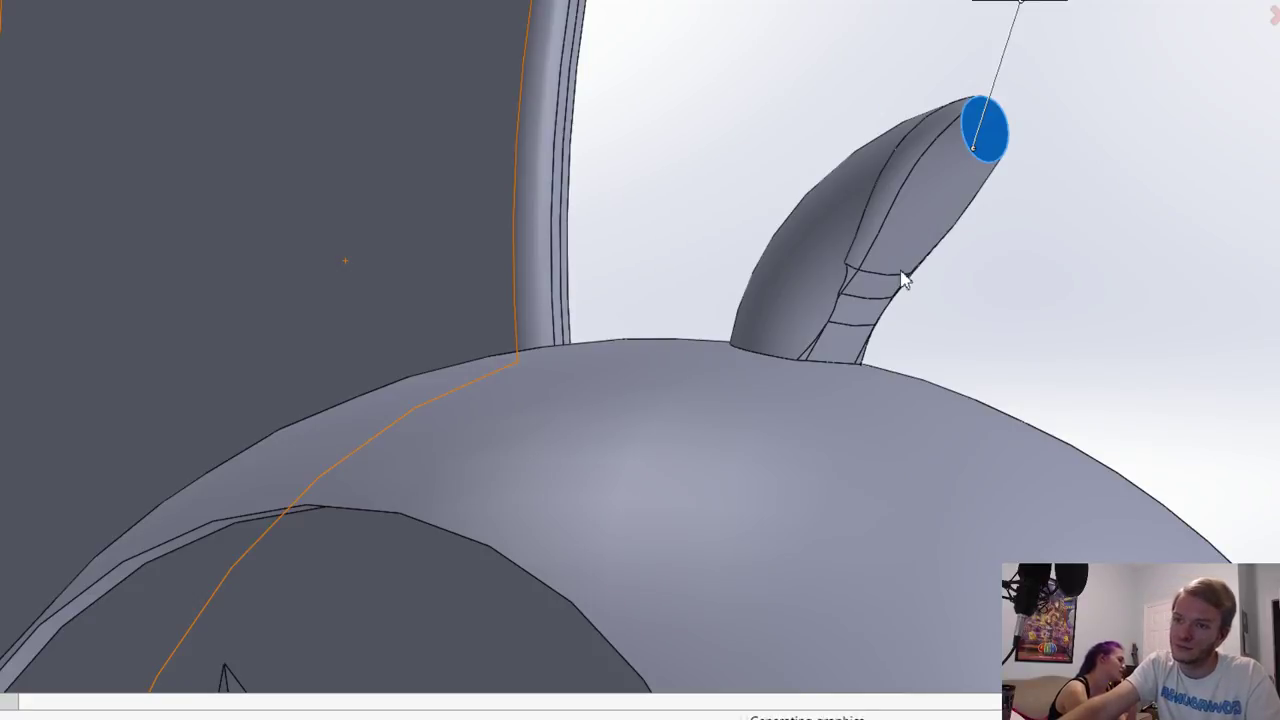
key(Return)
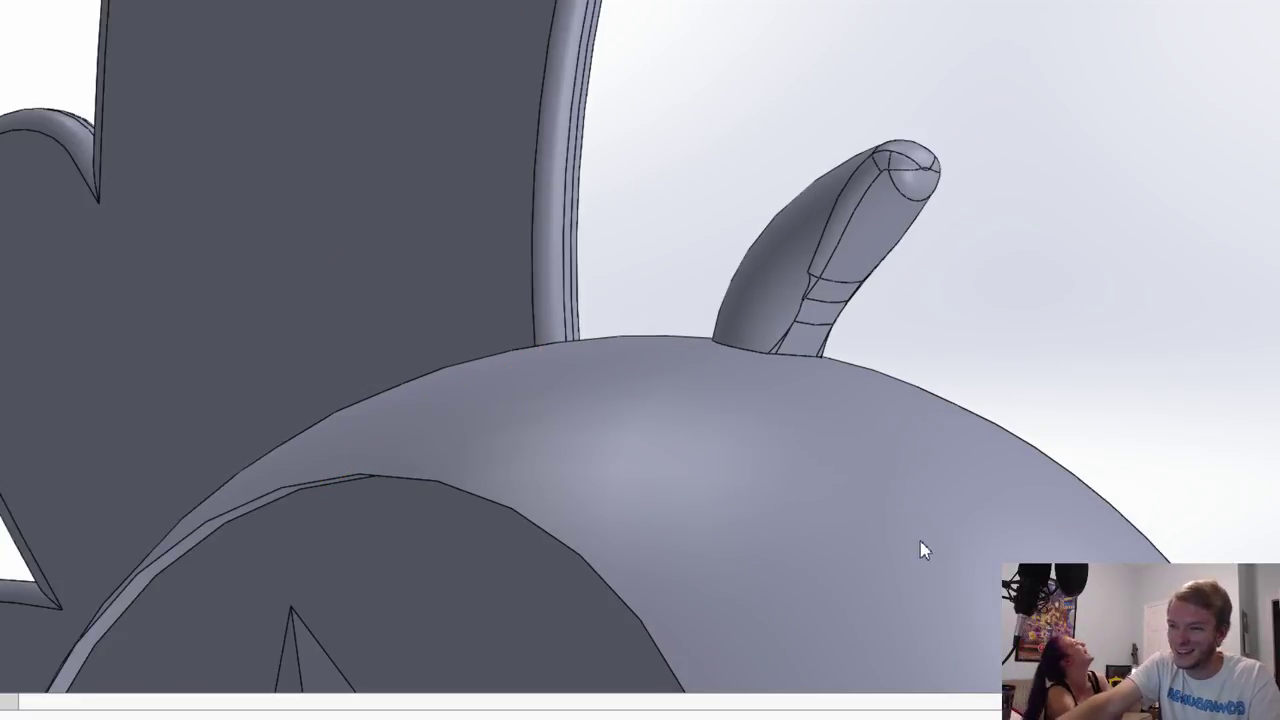
Step: Check the rounded tip against the whole winged part, then reopen the tip rounding and take it away
middle_drag(923, 546, 910, 487)
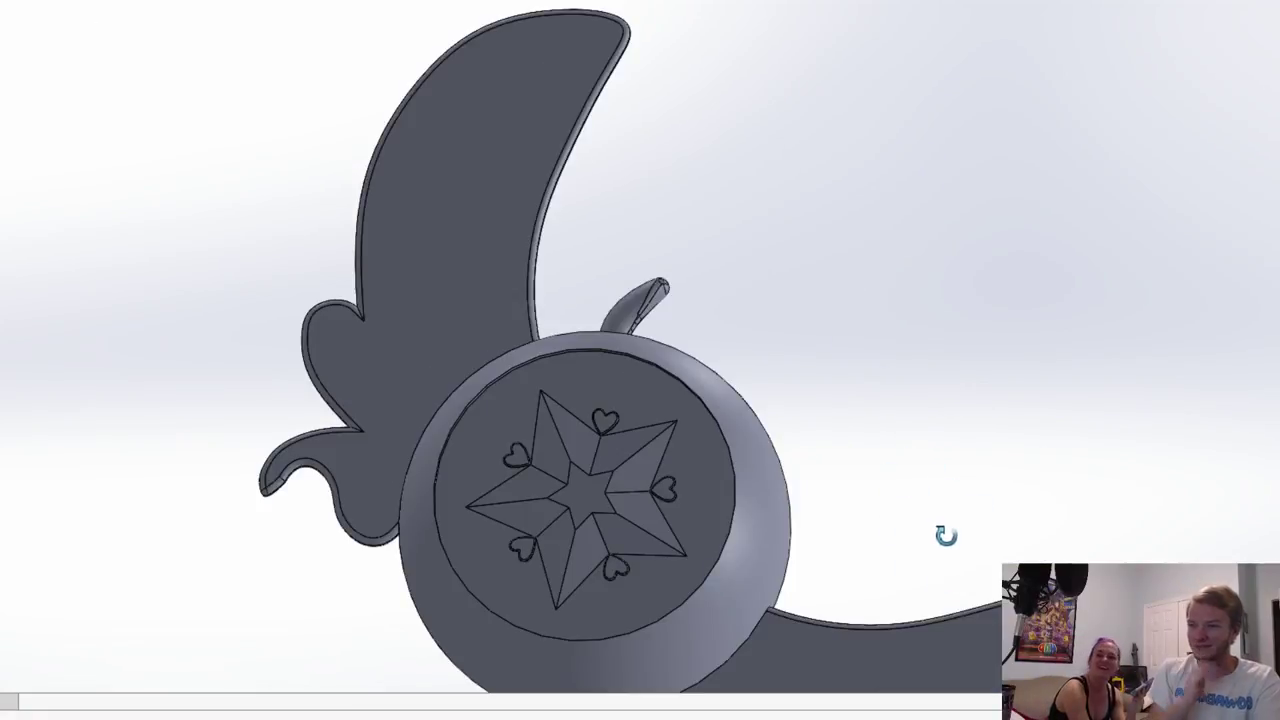
middle_drag(949, 488, 946, 523)
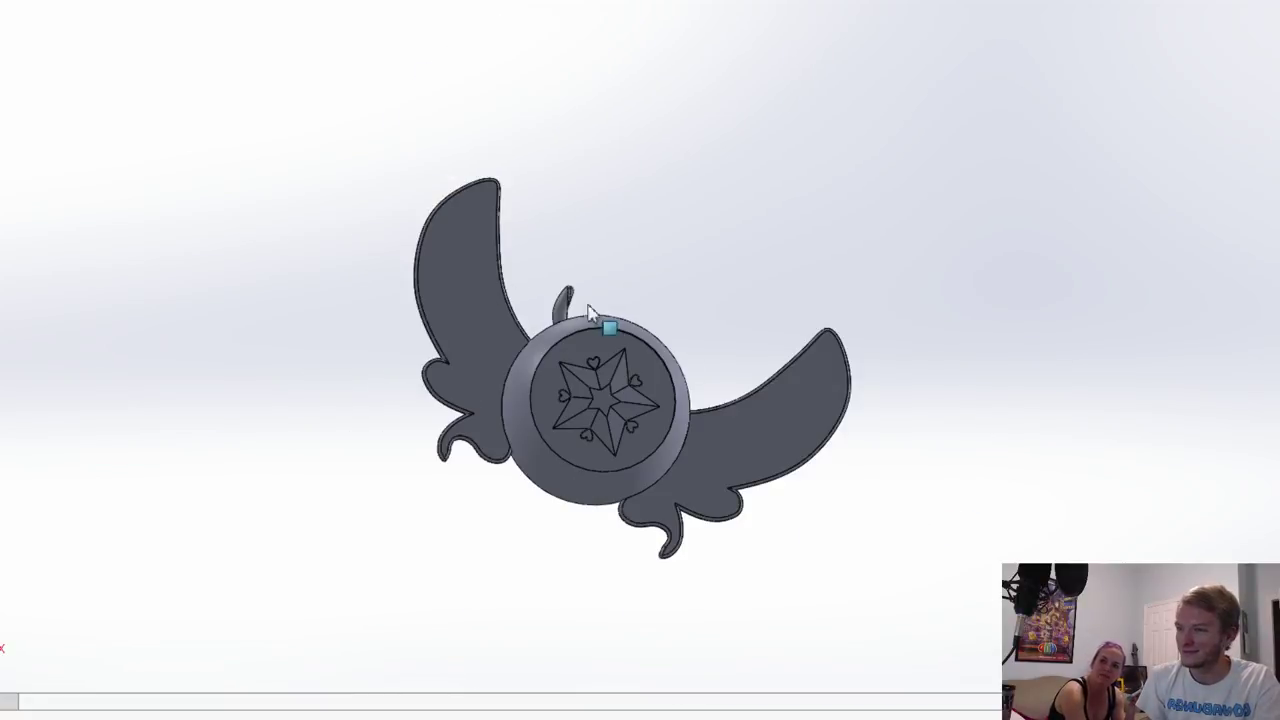
scroll(645, 340, down, 5)
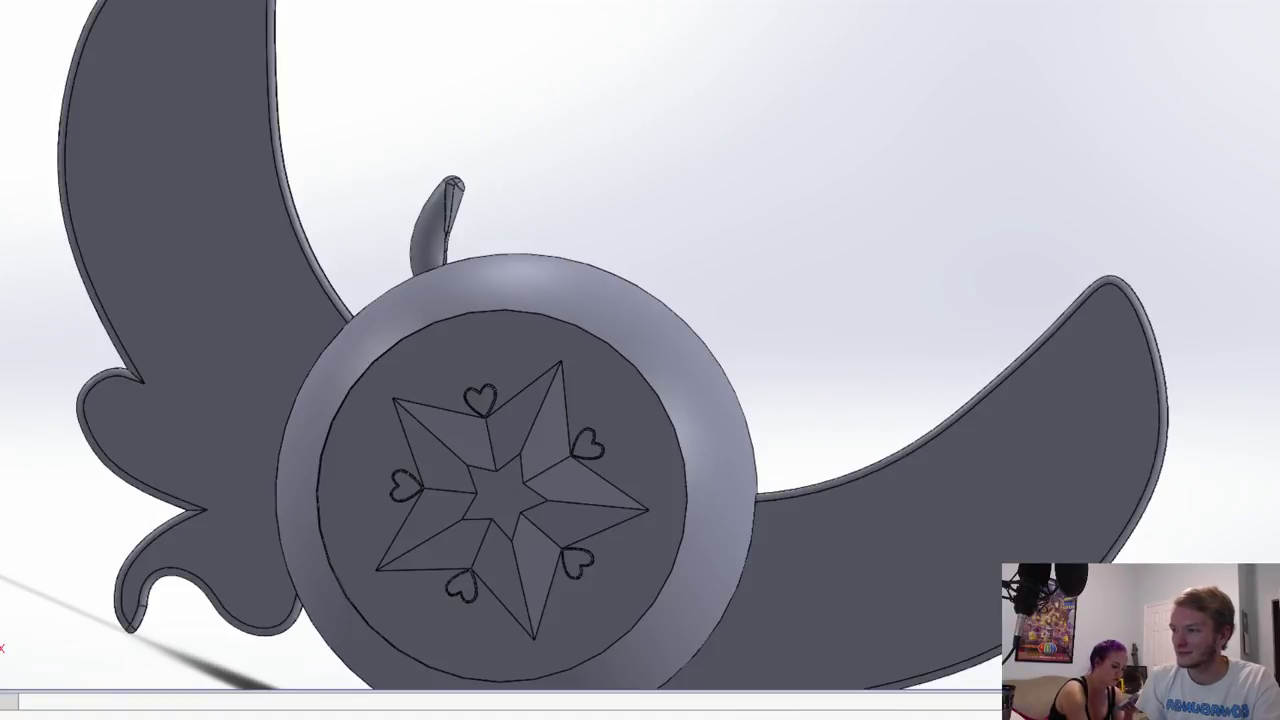
click(453, 183)
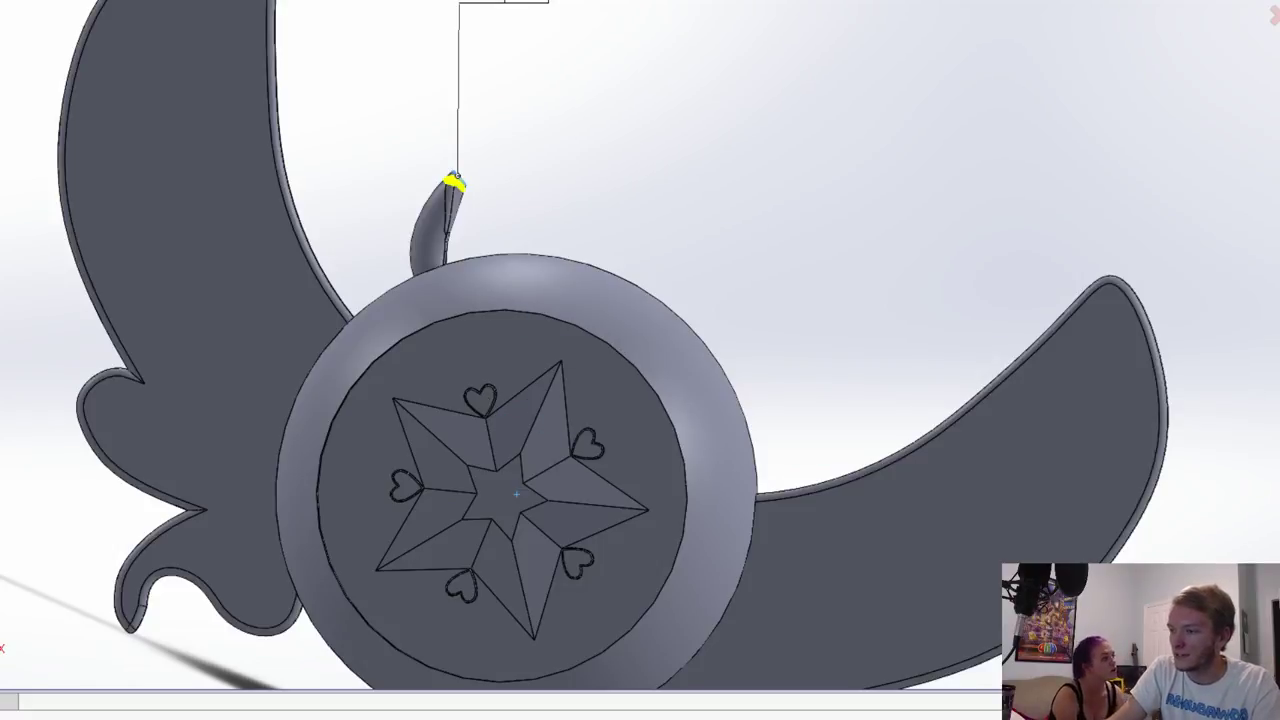
scroll(394, 123, down, 5)
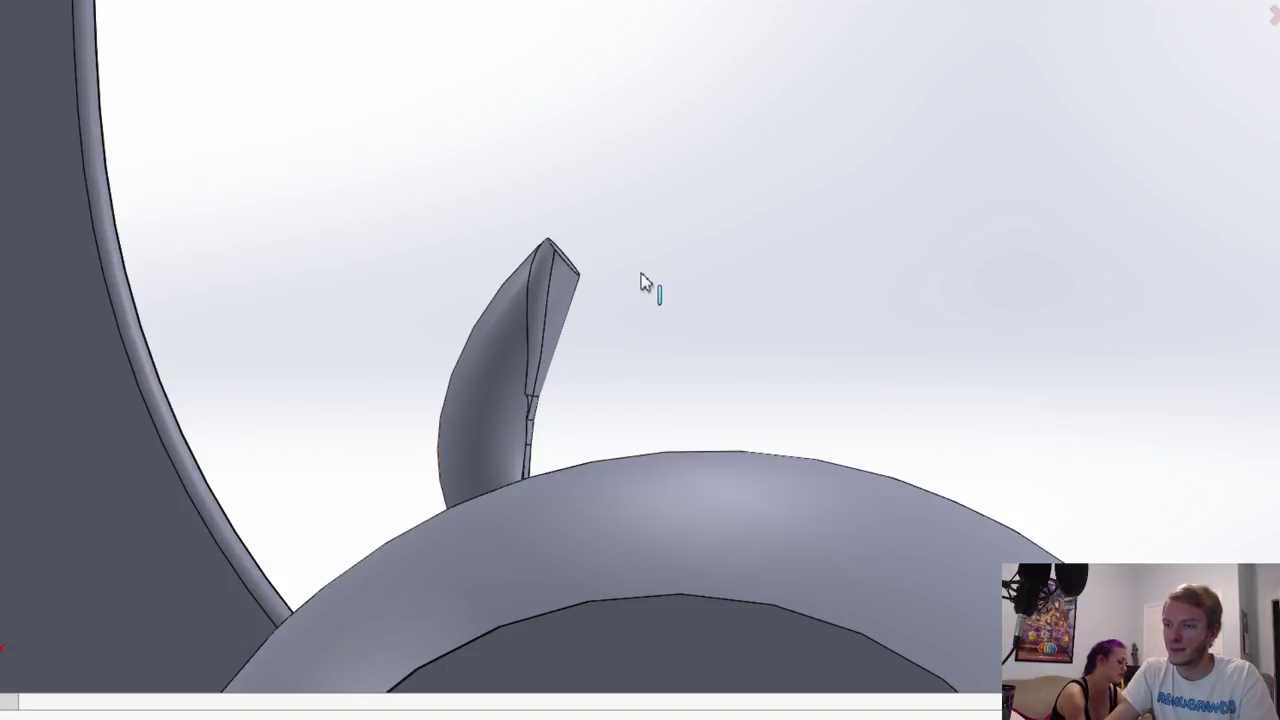
Step: Set up a 0.5 mm chamfer on the stem's flat tip face with an angle of 37 degrees
scroll(609, 251, down, 5)
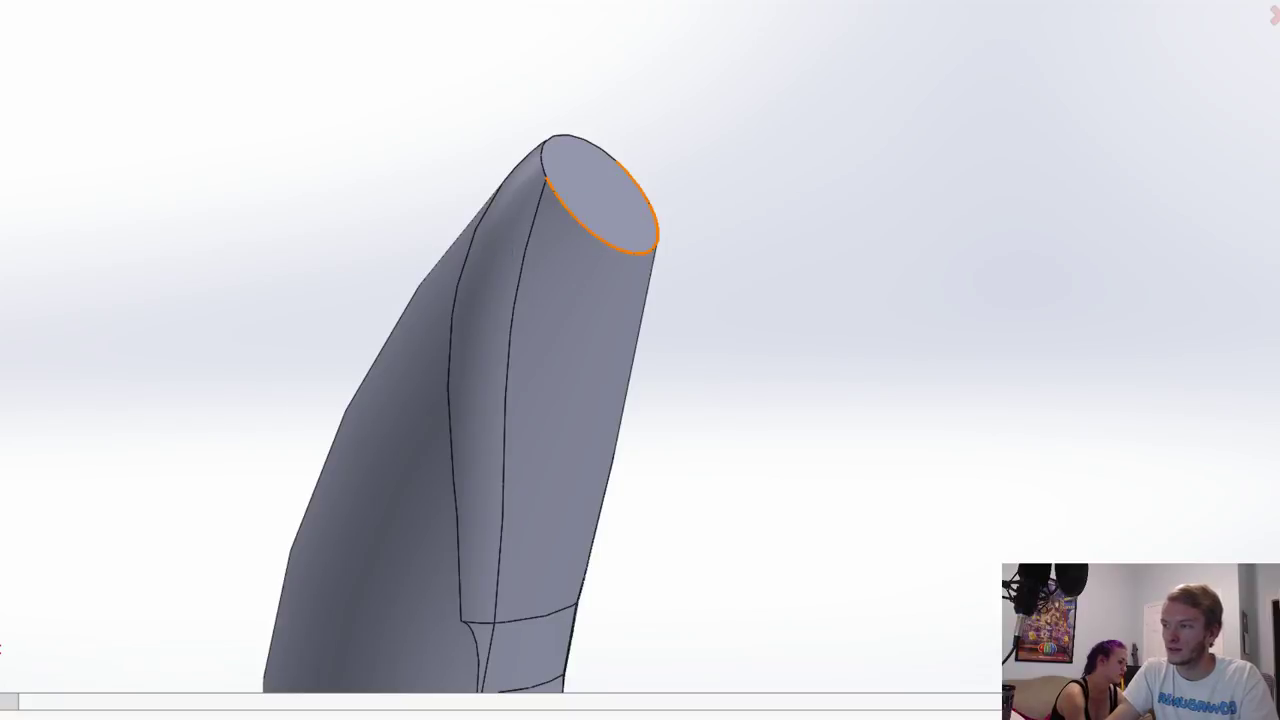
click(606, 181)
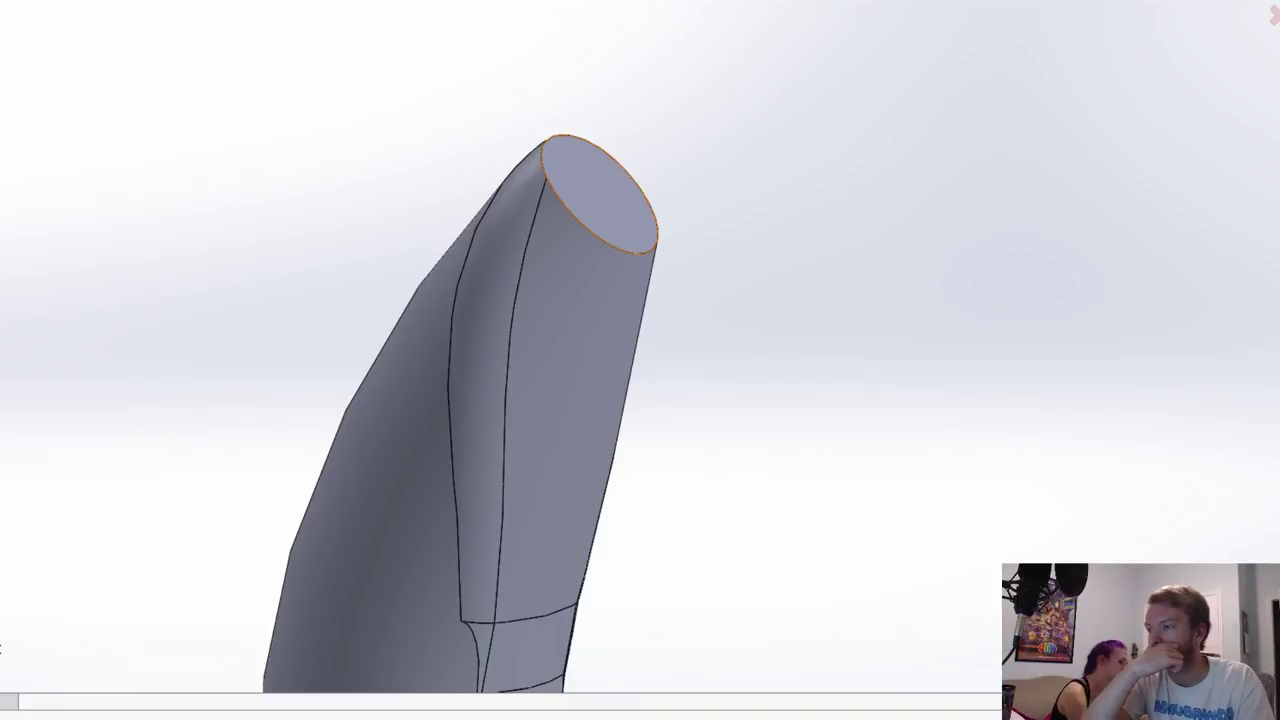
click(599, 172)
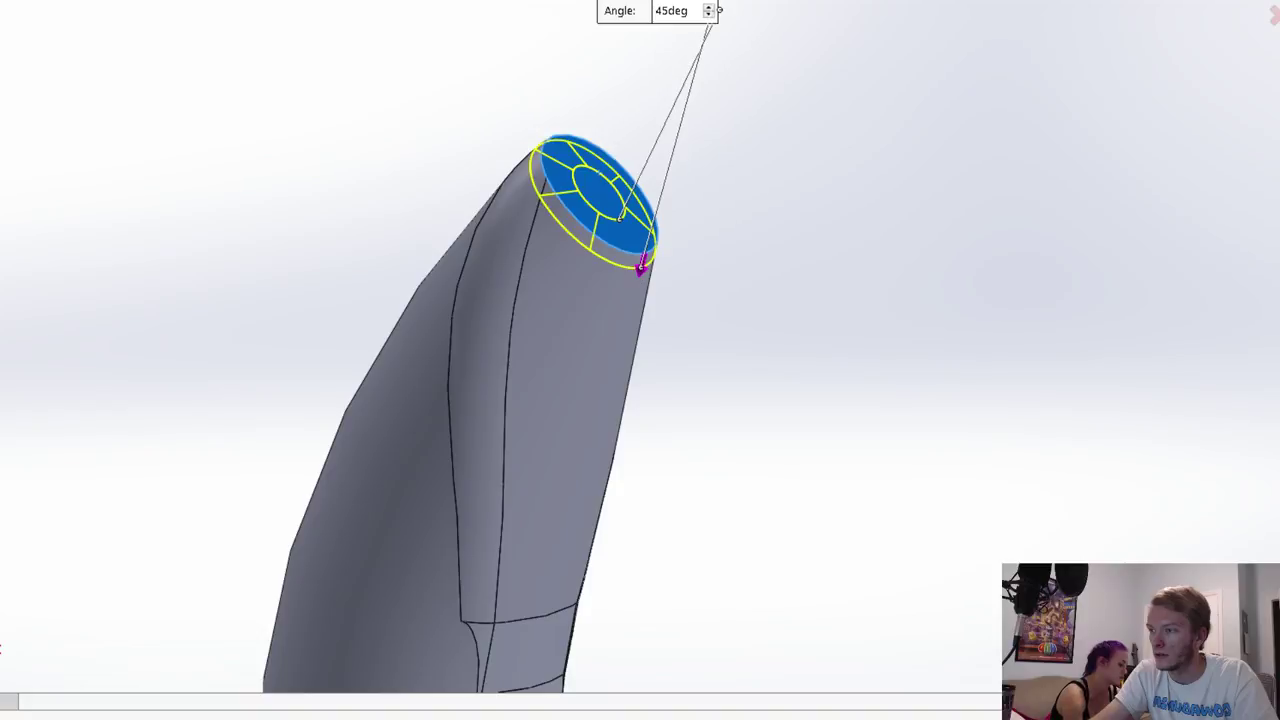
key(Down)
key(Down)
key(Down)
key(Down)
key(Down)
key(Down)
key(Down)
key(Down)
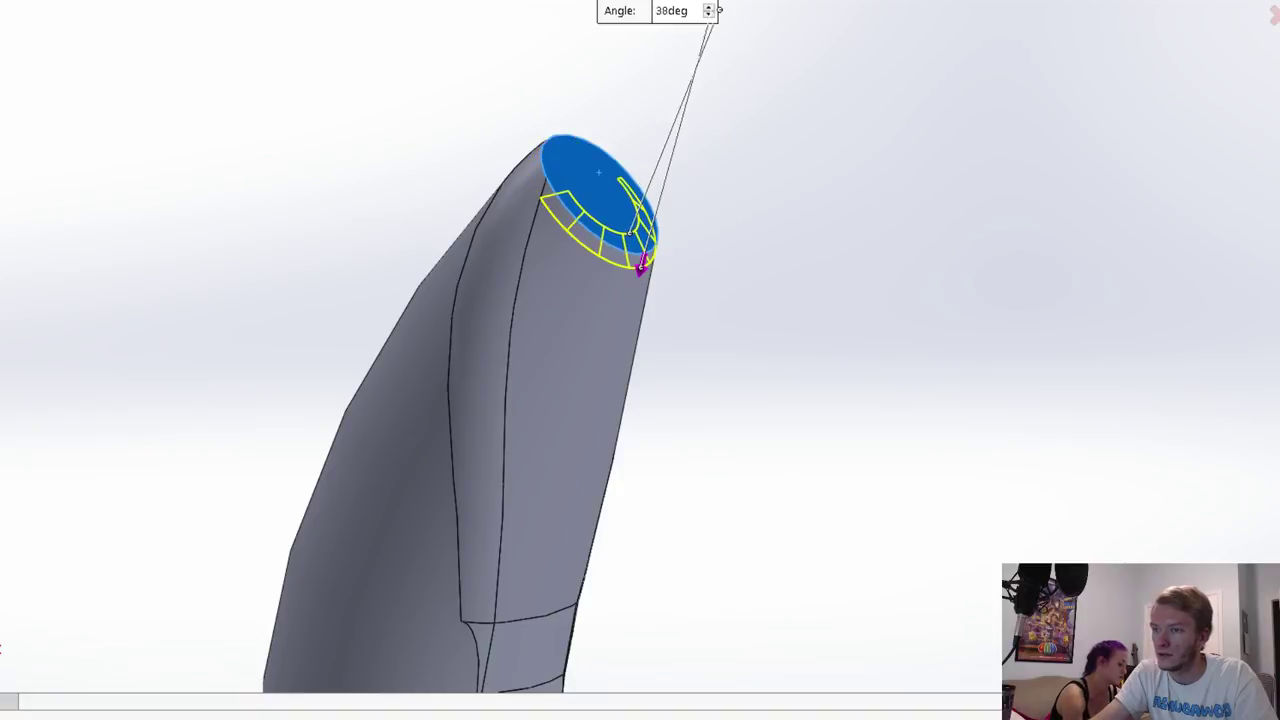
middle_drag(699, 406, 734, 359)
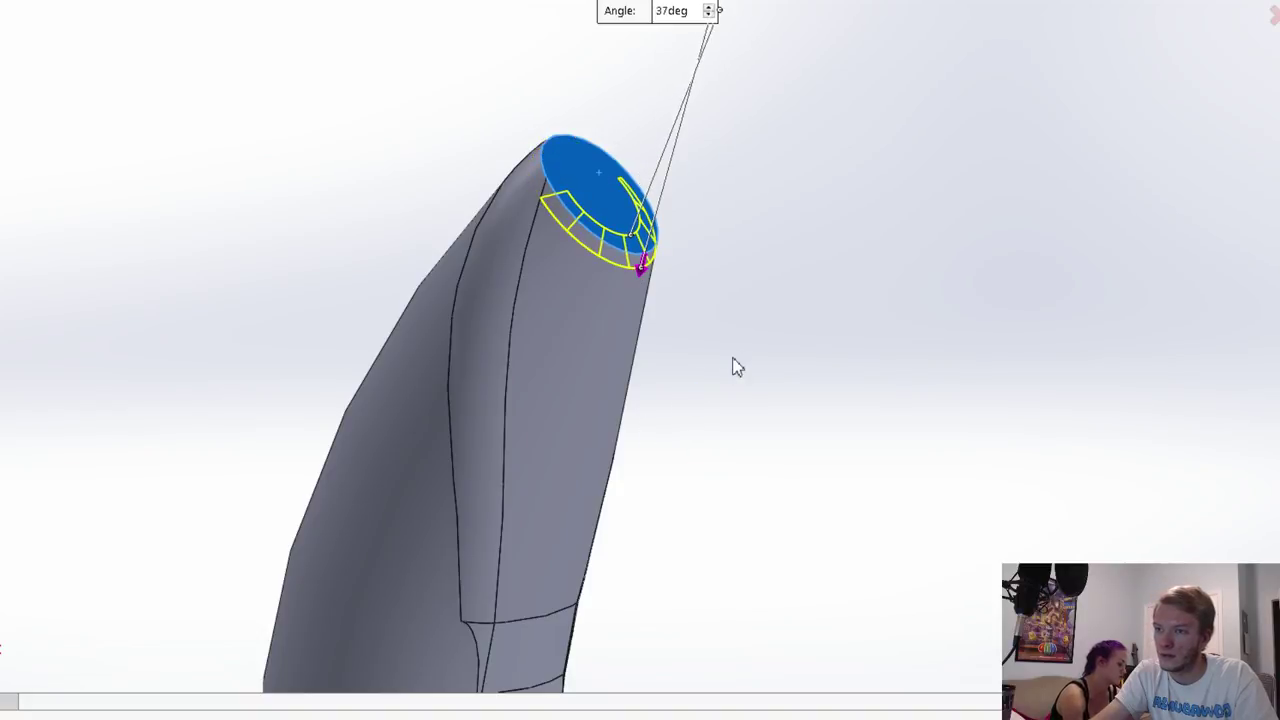
middle_drag(600, 400, 680, 370)
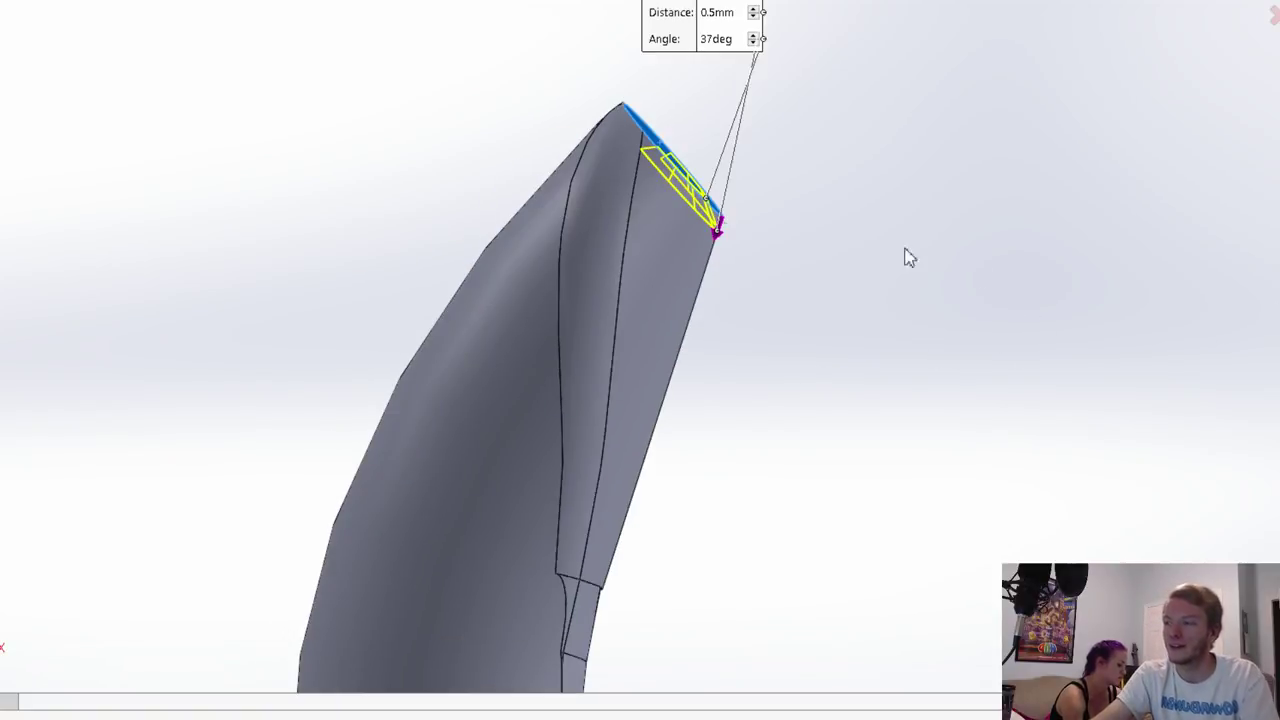
middle_drag(780, 146, 709, 137)
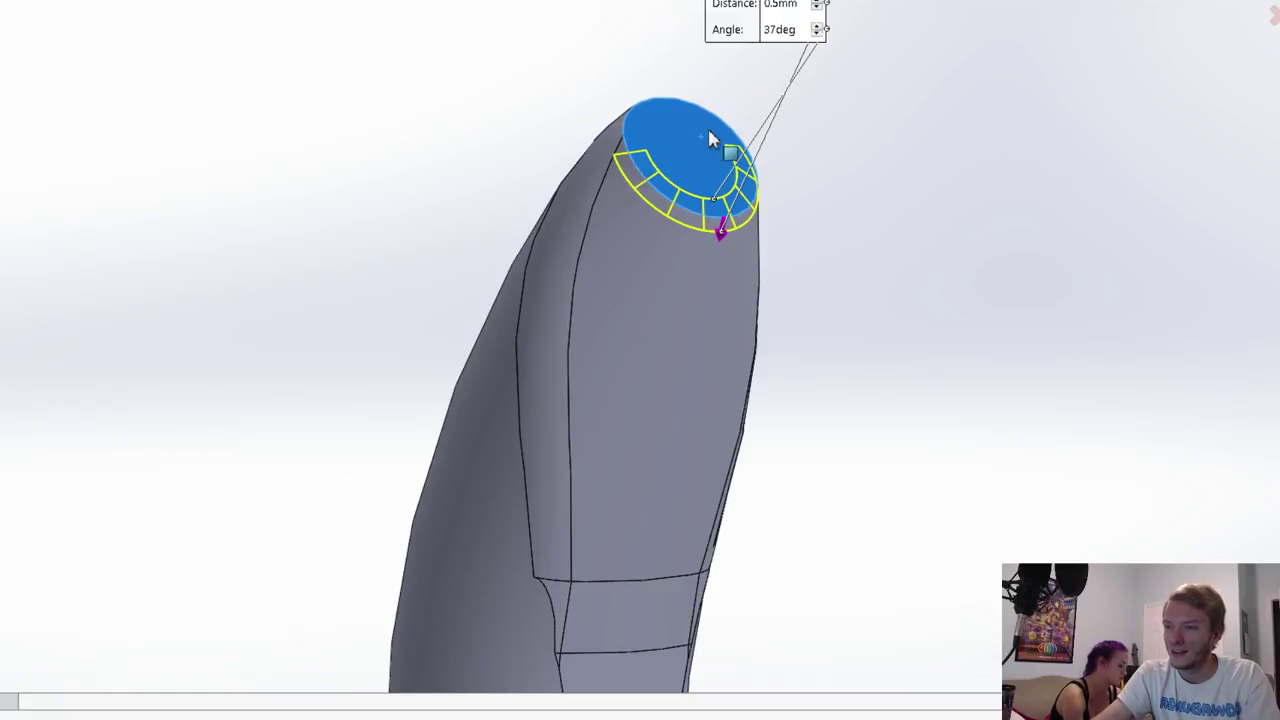
Step: Replace the tip face in the chamfer selection with the tip's individual boundary edges
click(632, 122)
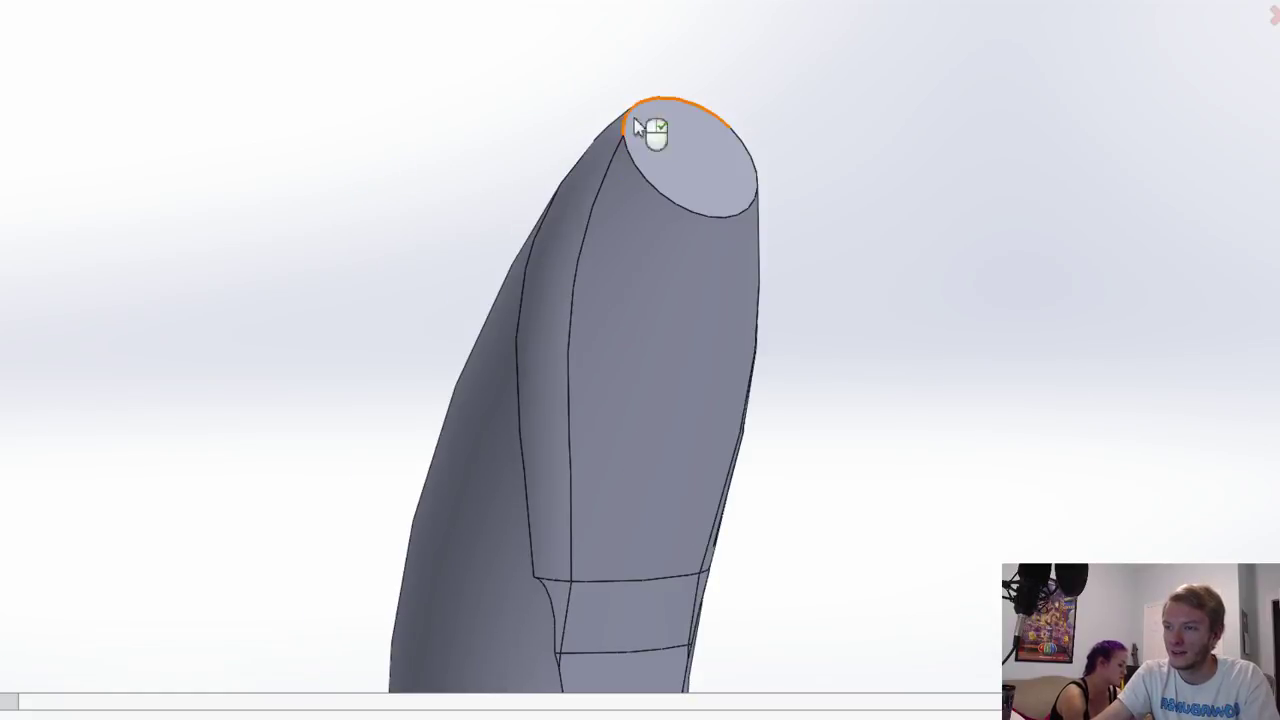
click(667, 200)
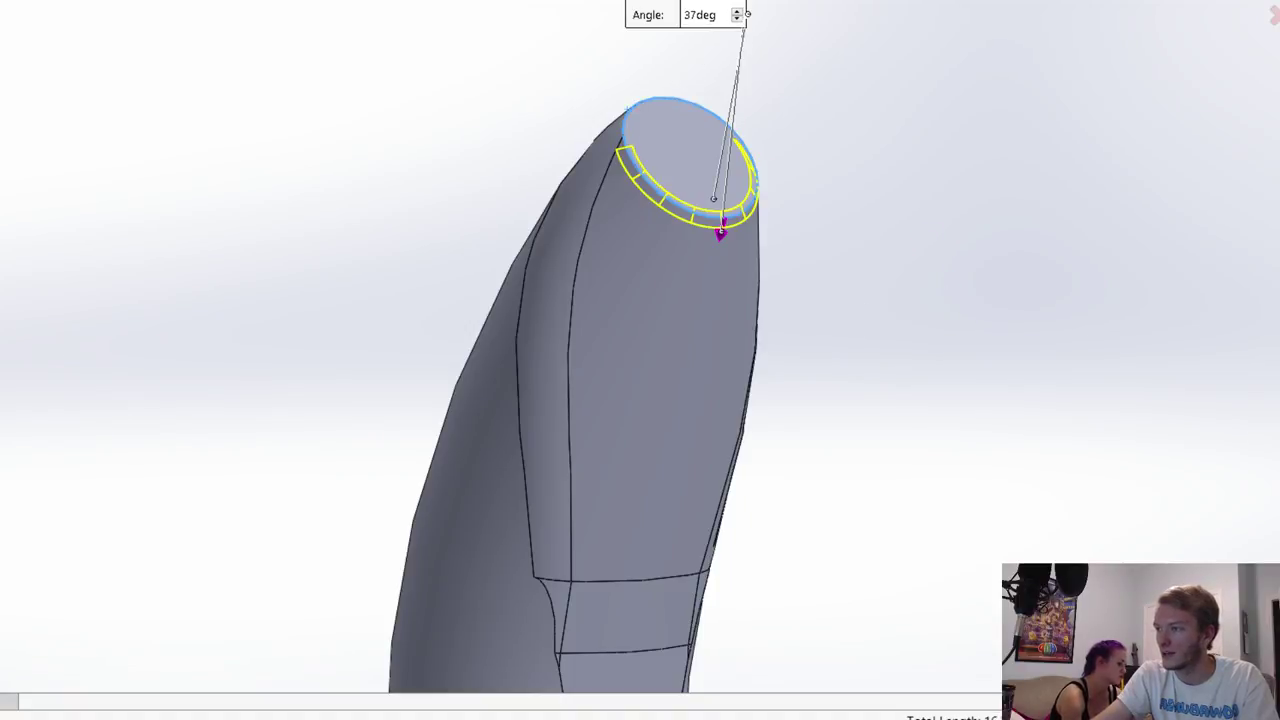
middle_drag(797, 414, 836, 453)
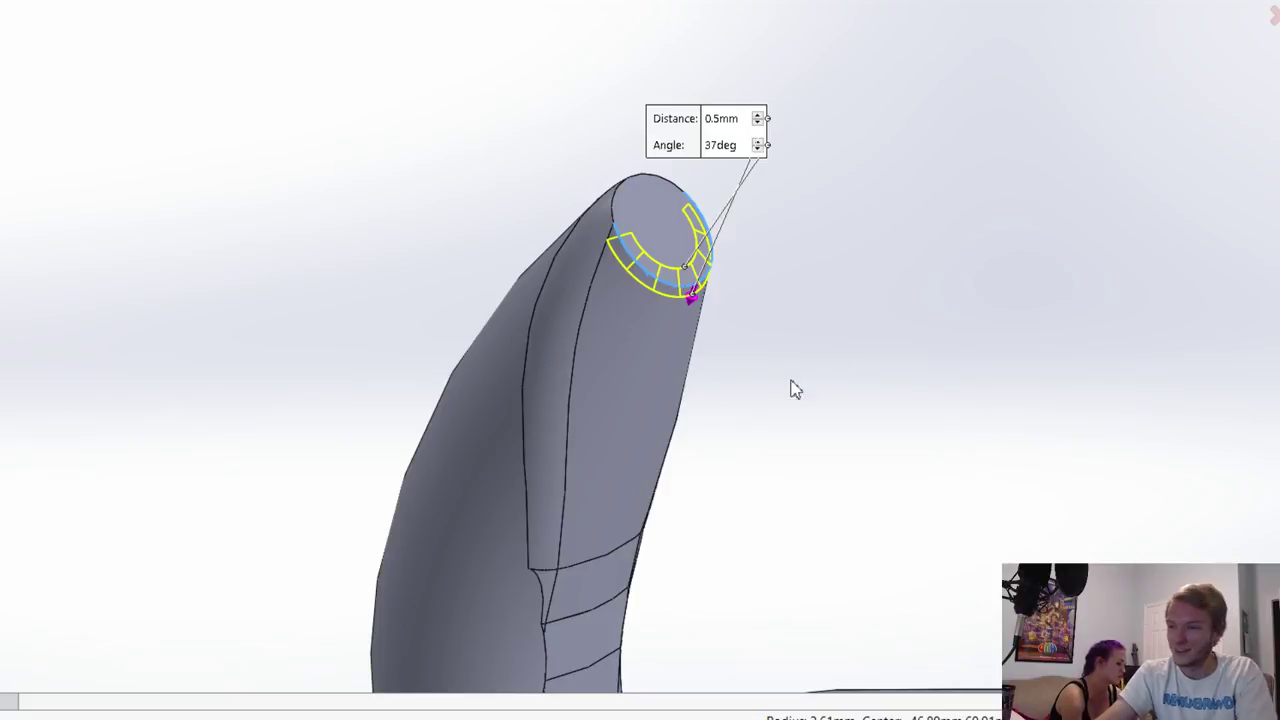
Step: Try flipping the tip chamfer's direction and raising its distance to 10.5 mm, restoring the distance to 0.5 mm
key(f)
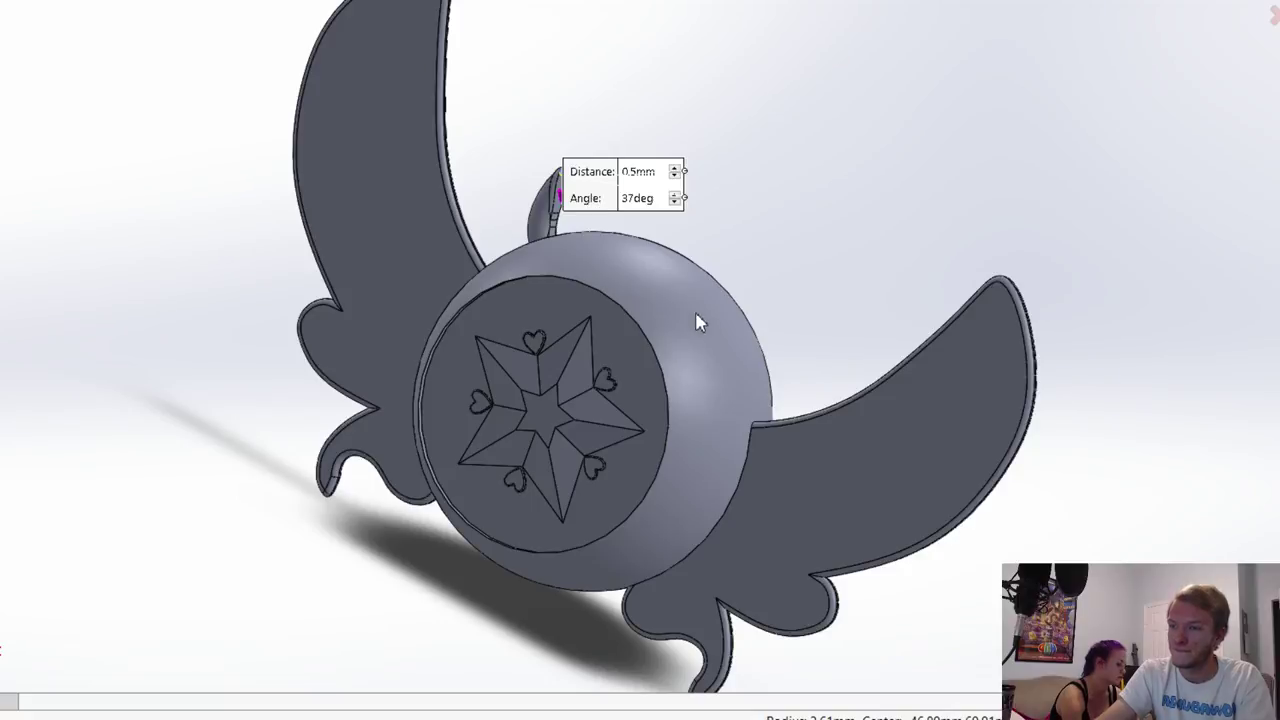
key(ctrl+shift+z)
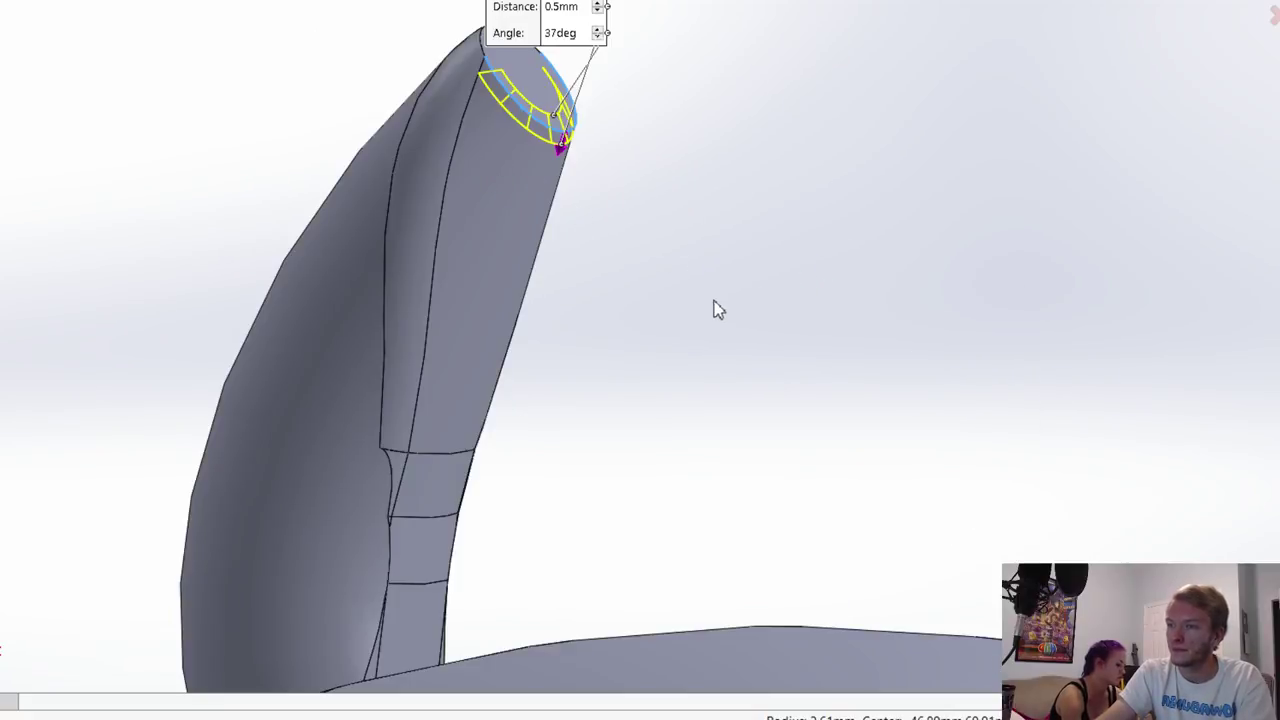
middle_drag(714, 302, 777, 309)
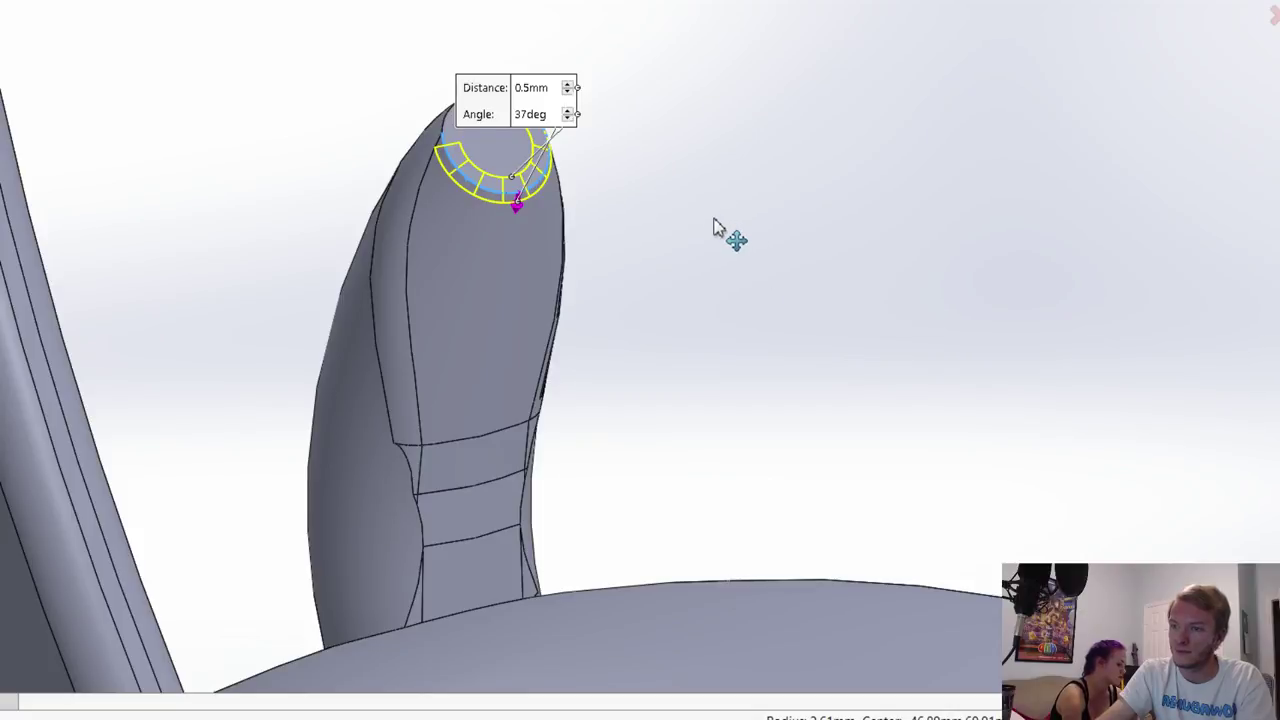
key(ctrl+shift+z)
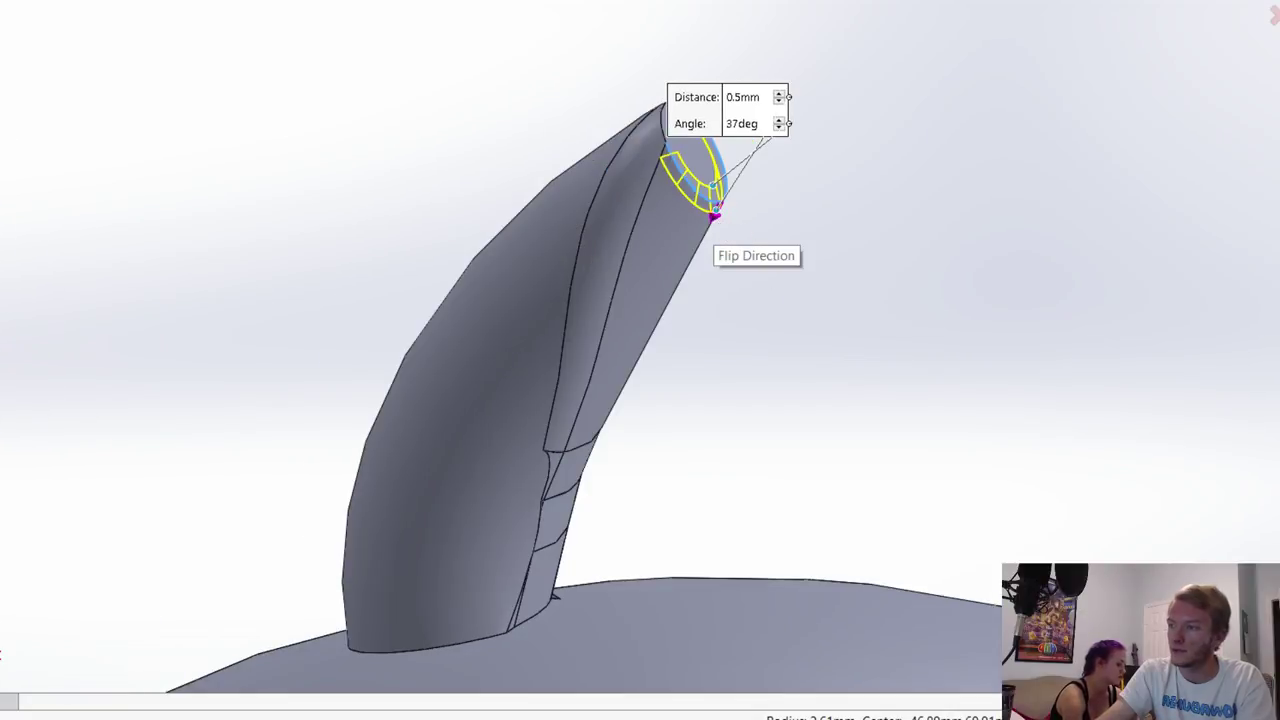
click(714, 213)
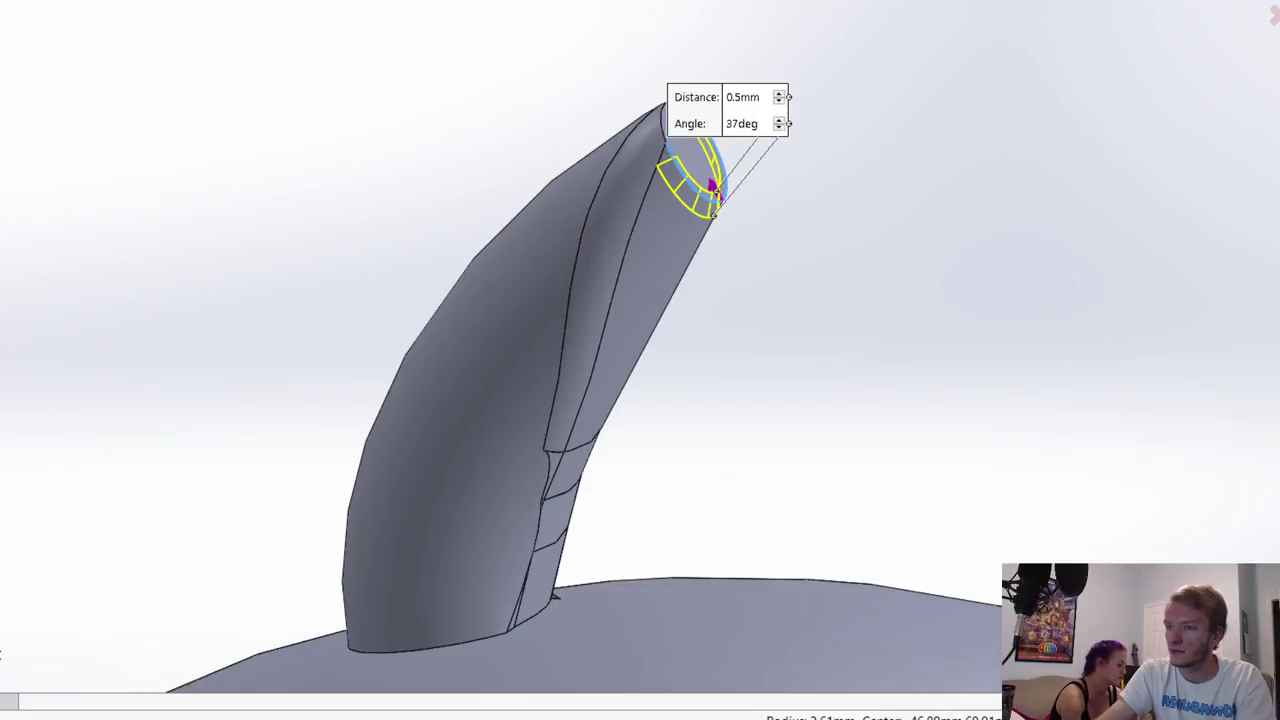
key(Up)
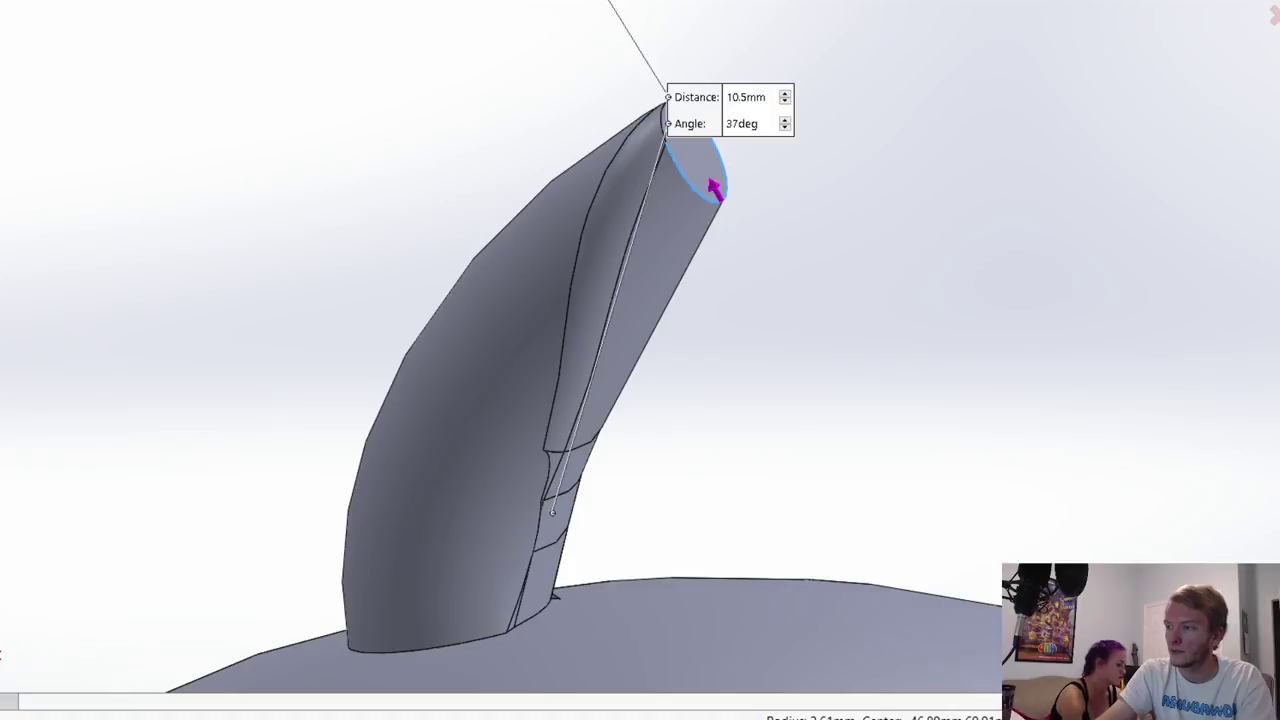
key(BackSpace)
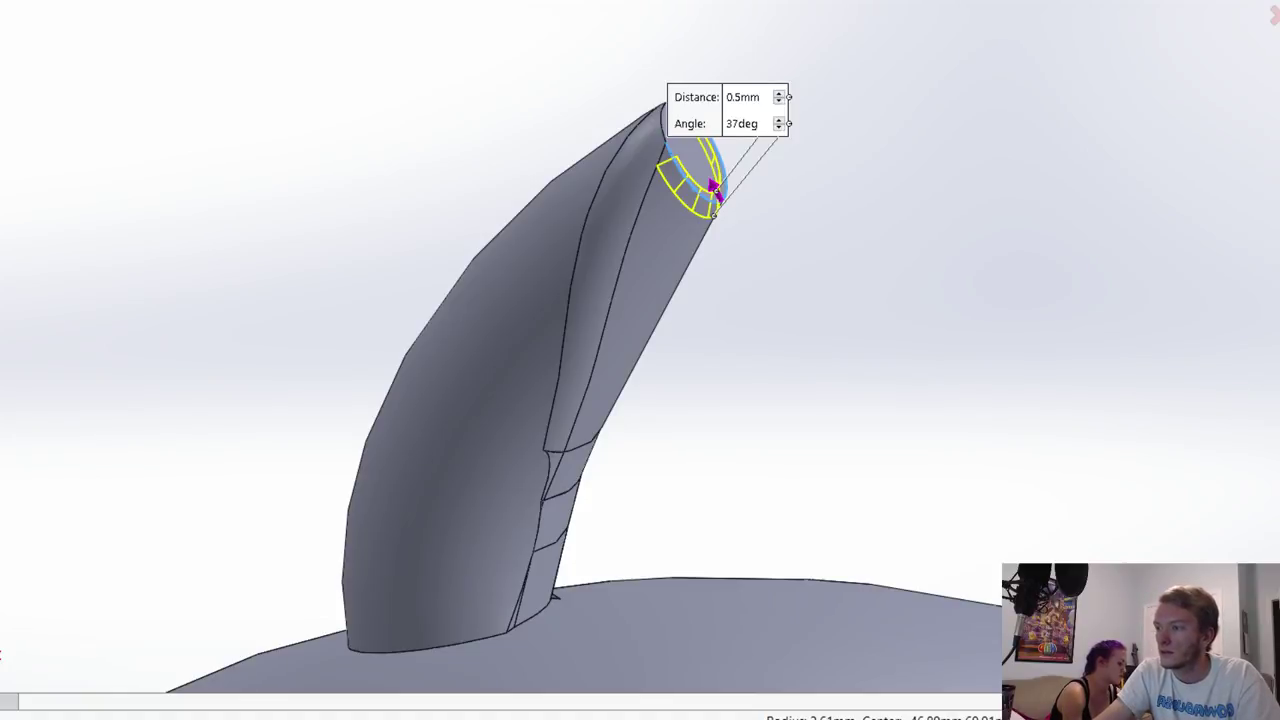
Step: Try the stem's tip chamfer with a distance of 0.75 mm and an angle of 47 degrees, and take it off again
key(Up)
key(Down)
key(Down)
key(Down)
key(Down)
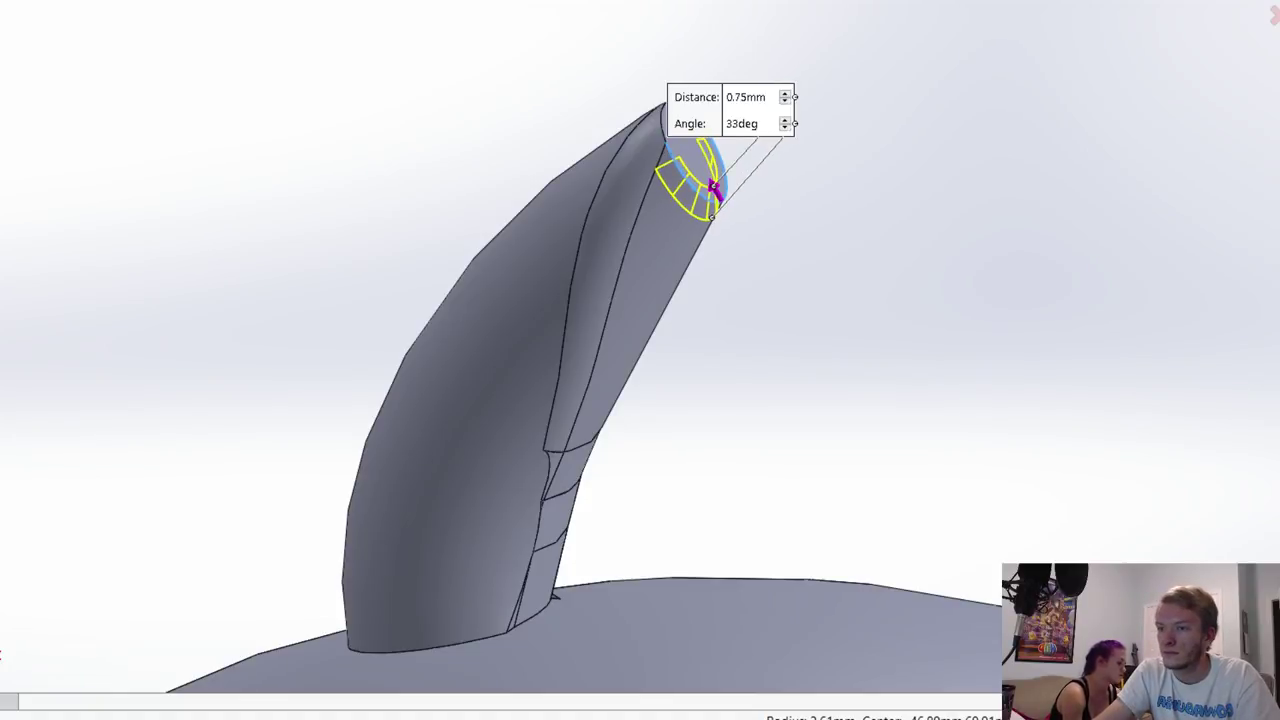
drag(712, 186, 713, 188)
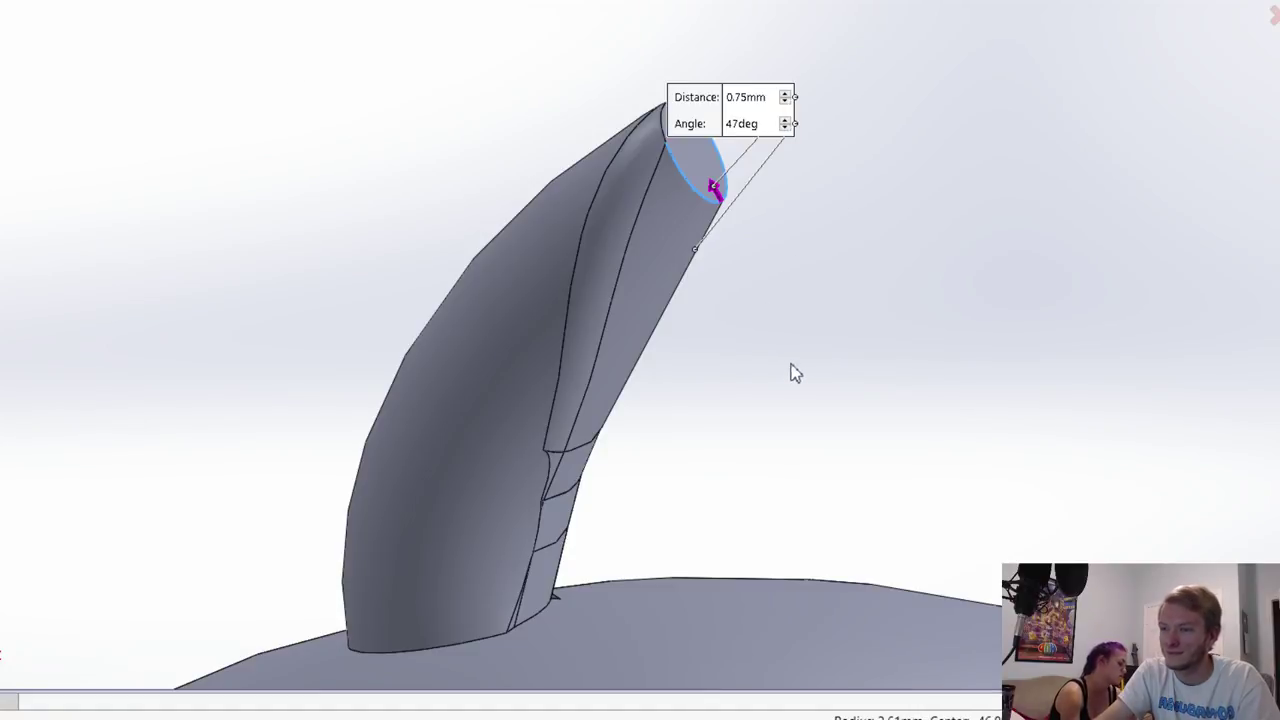
key(Return)
scroll(788, 358, up, 6)
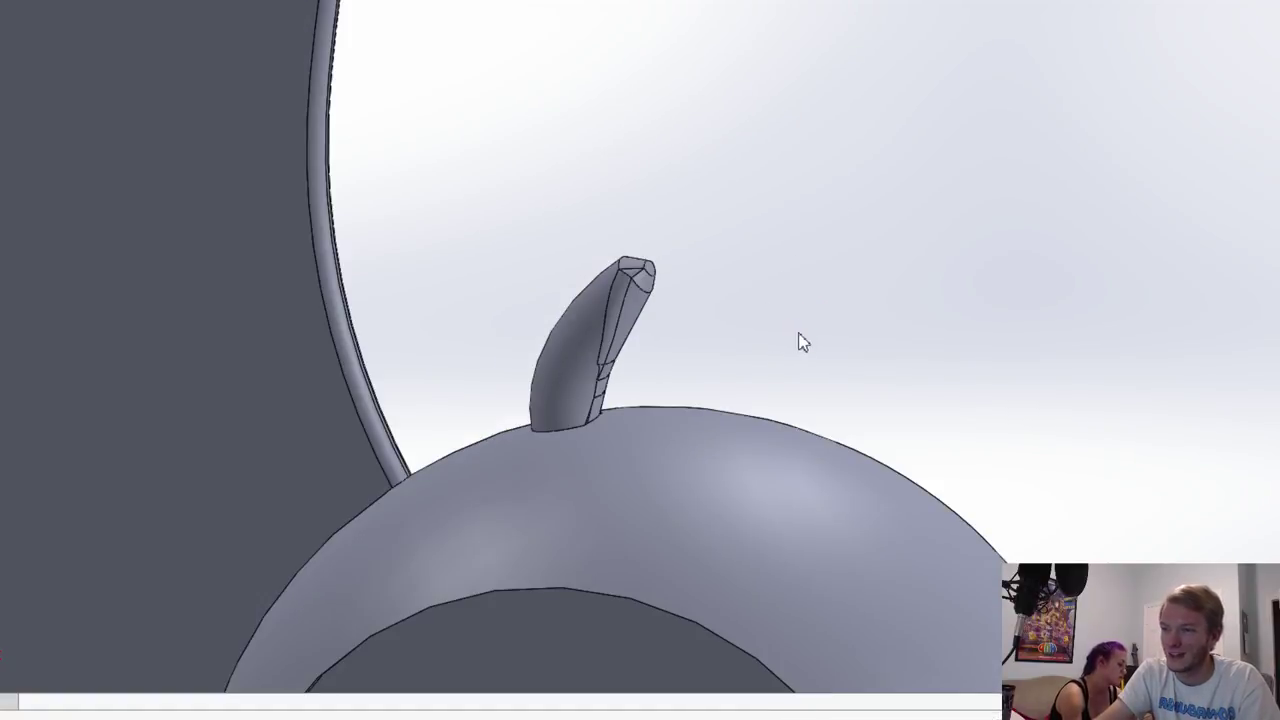
middle_drag(640, 360, 662, 342)
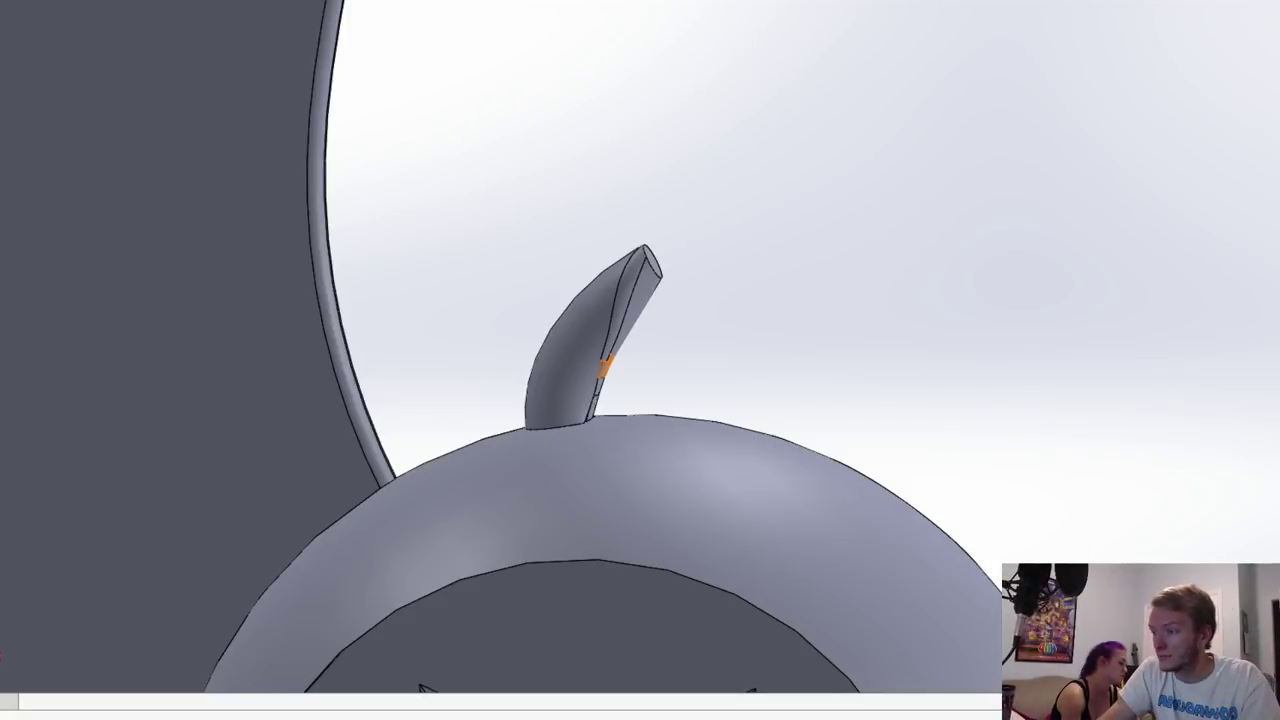
Step: Take the curved swept stem off the winged, rounded body
scroll(624, 322, up, 4)
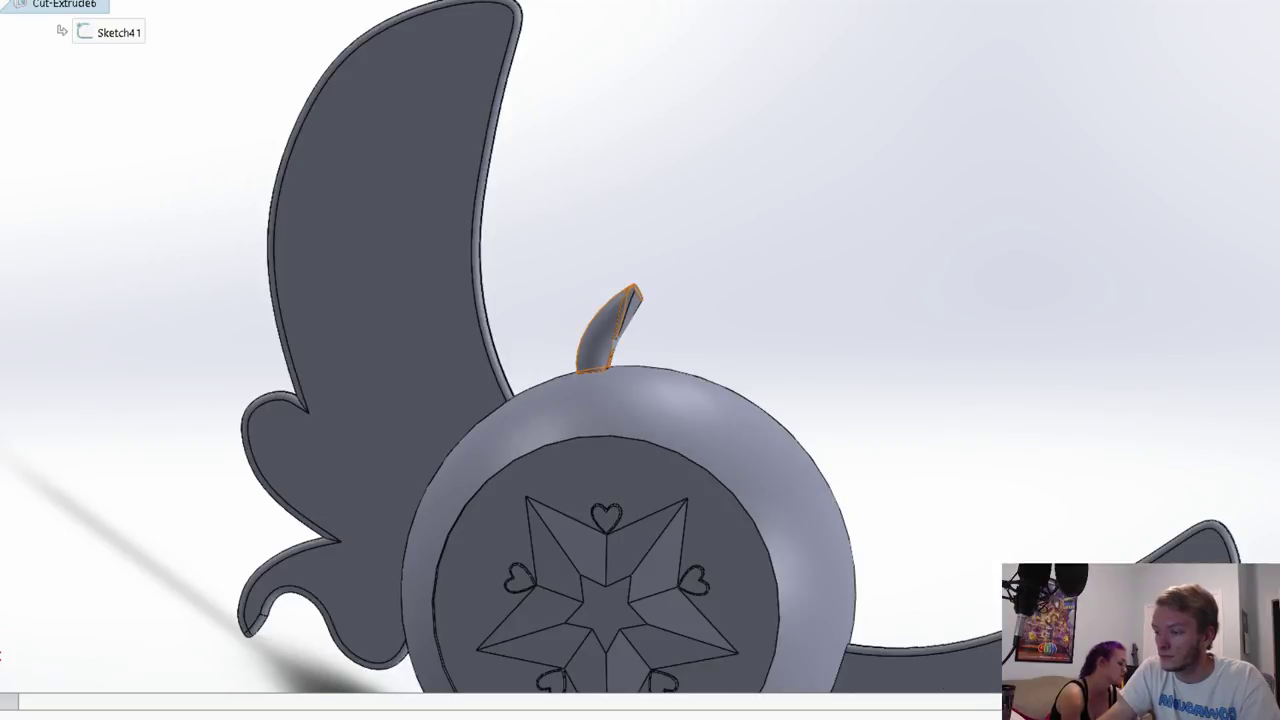
click(604, 342)
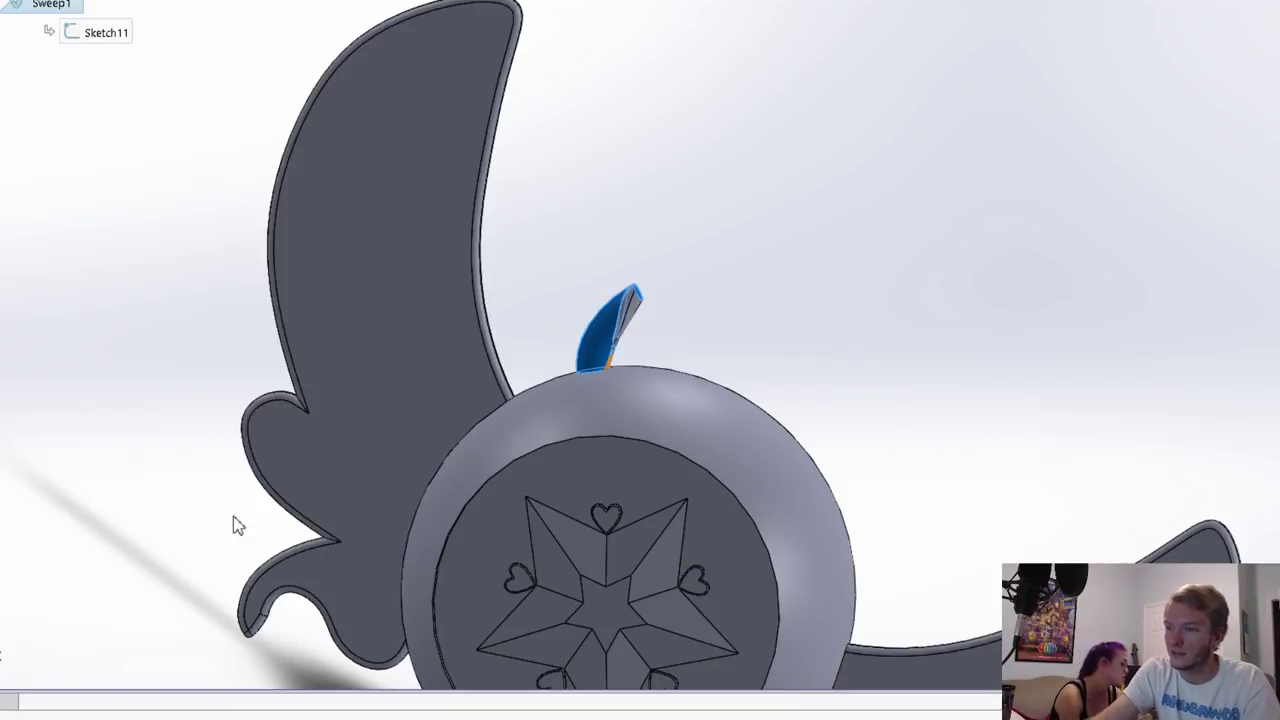
key(ctrl+Tab)
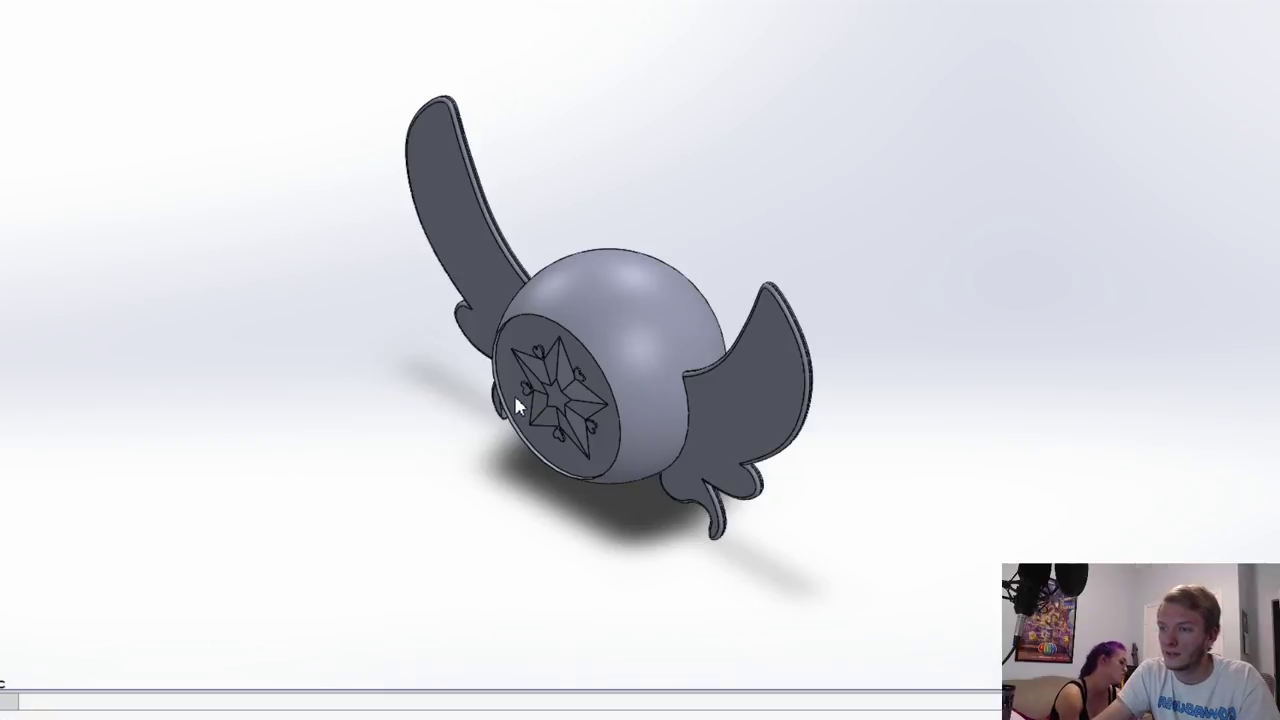
Step: Open the outline sketch of the wing on the front view's left side, facing it straight on
key(space)
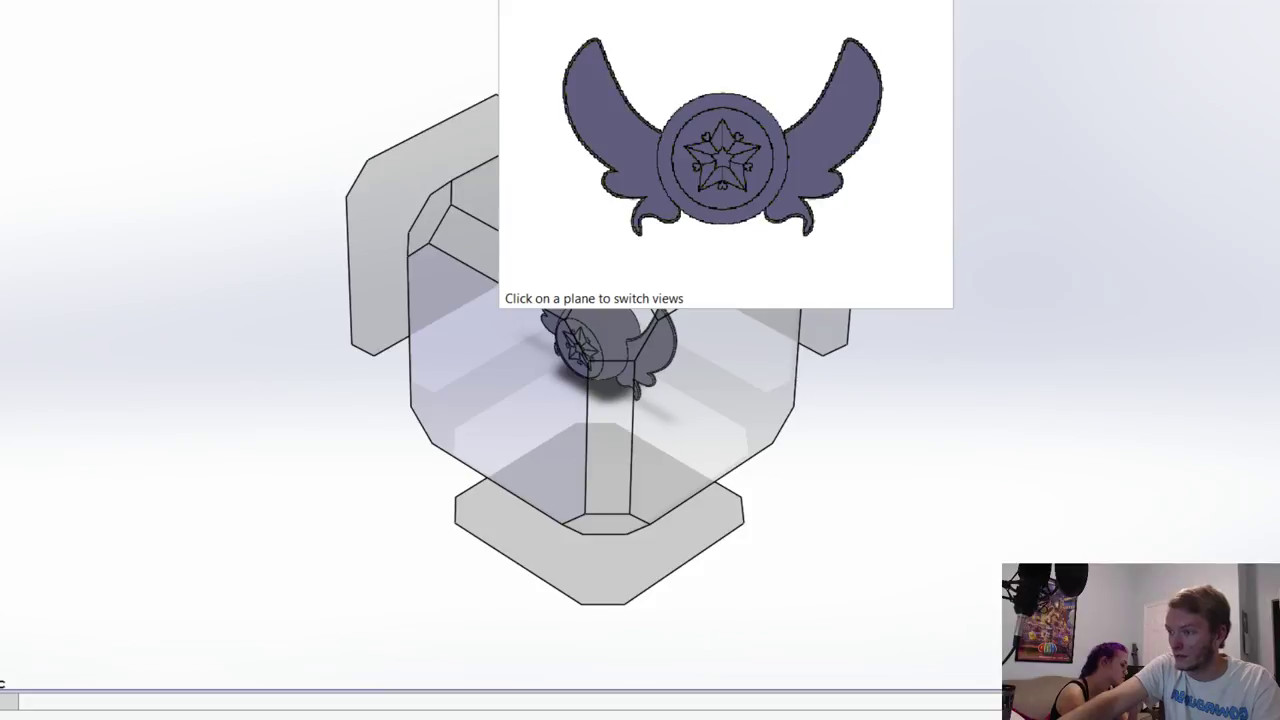
key(ctrl+1)
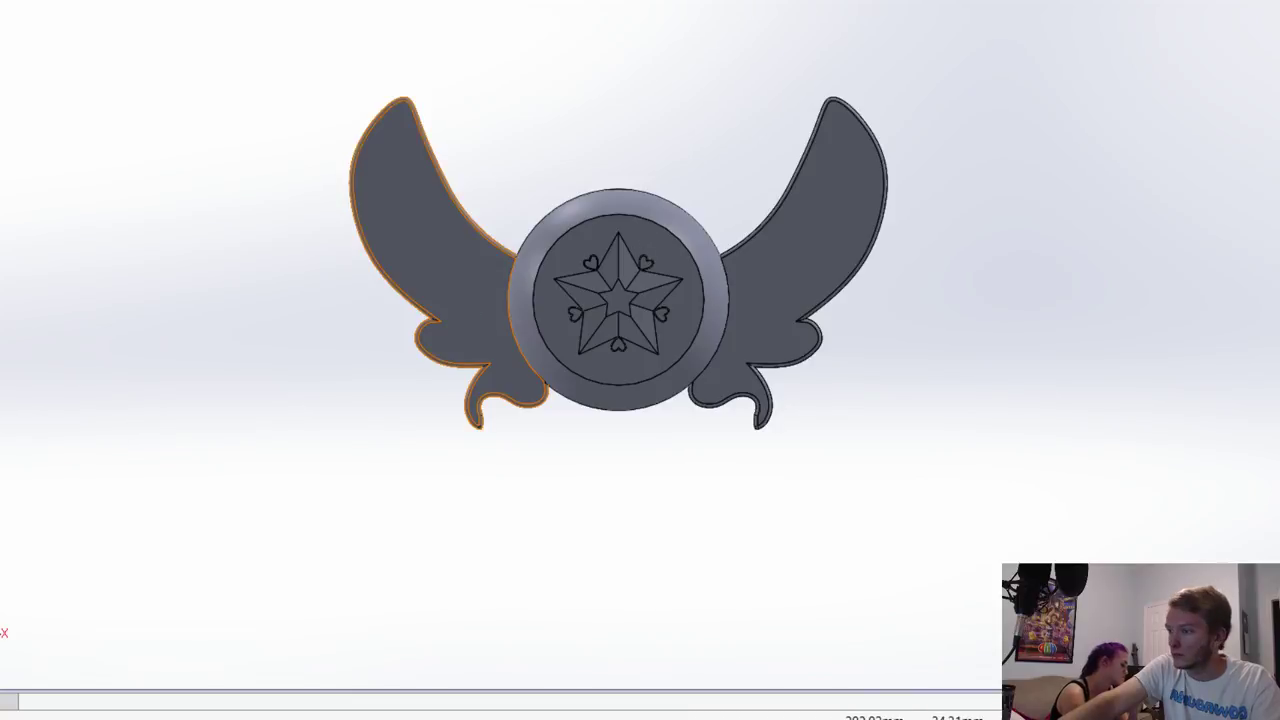
key(ctrl+8)
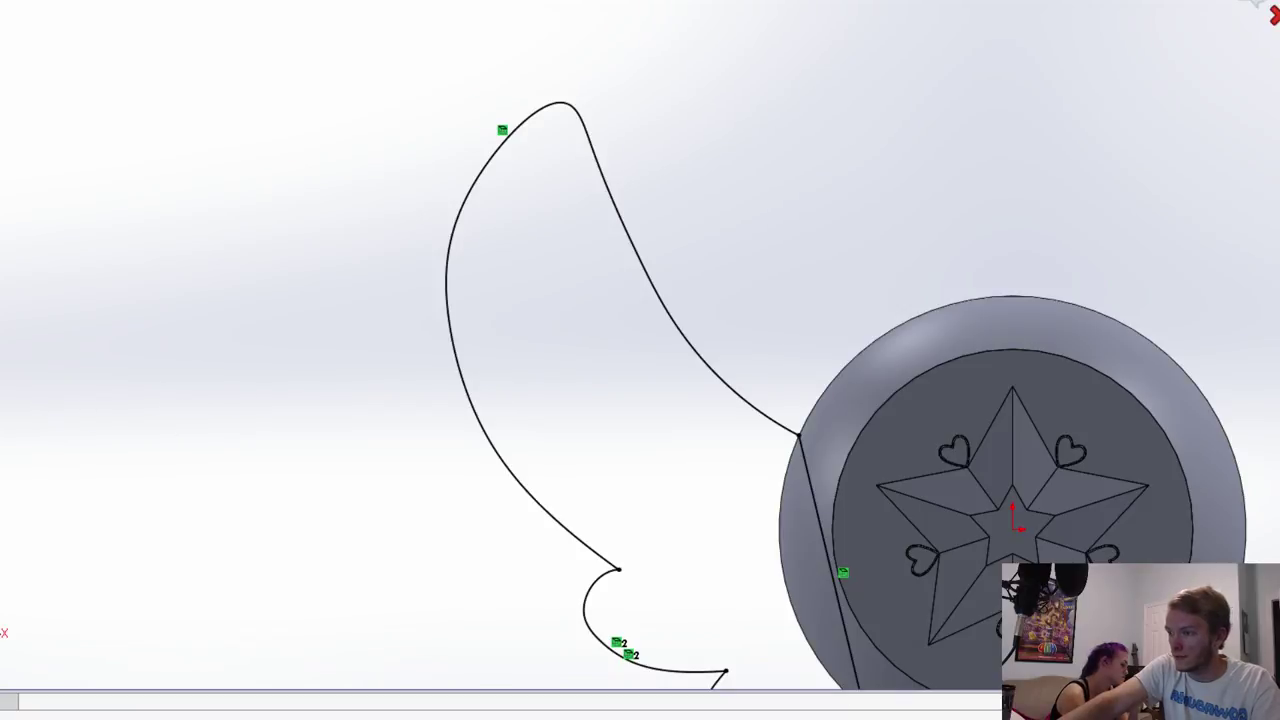
key(ctrl+b)
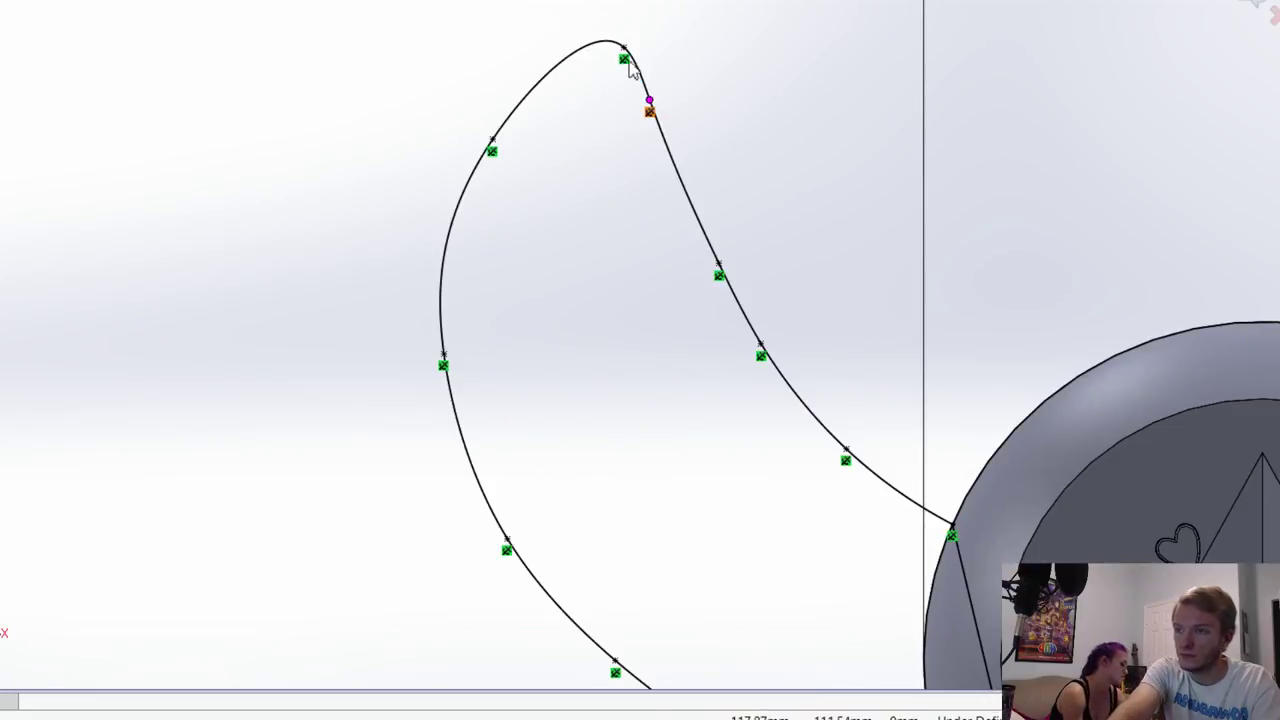
Step: Unfix the spline points around the wing's tip and outer edge and pull them downward to shorten the wing
click(628, 58)
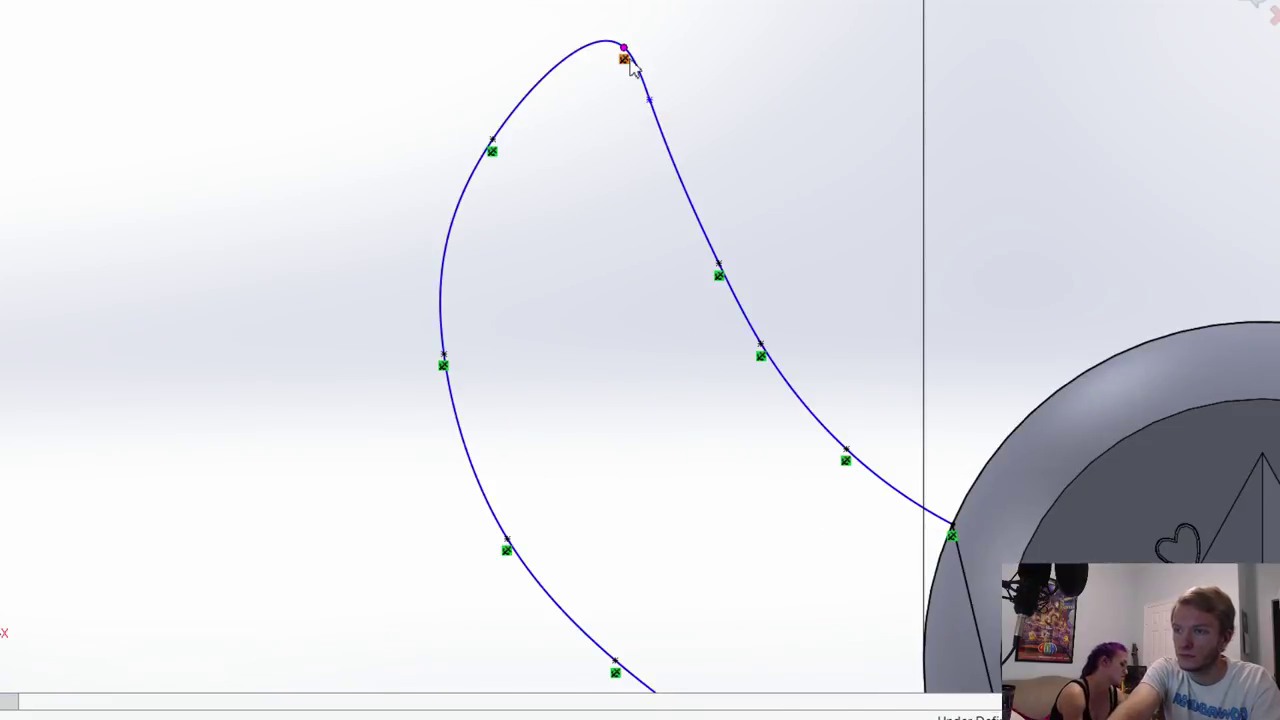
click(444, 357)
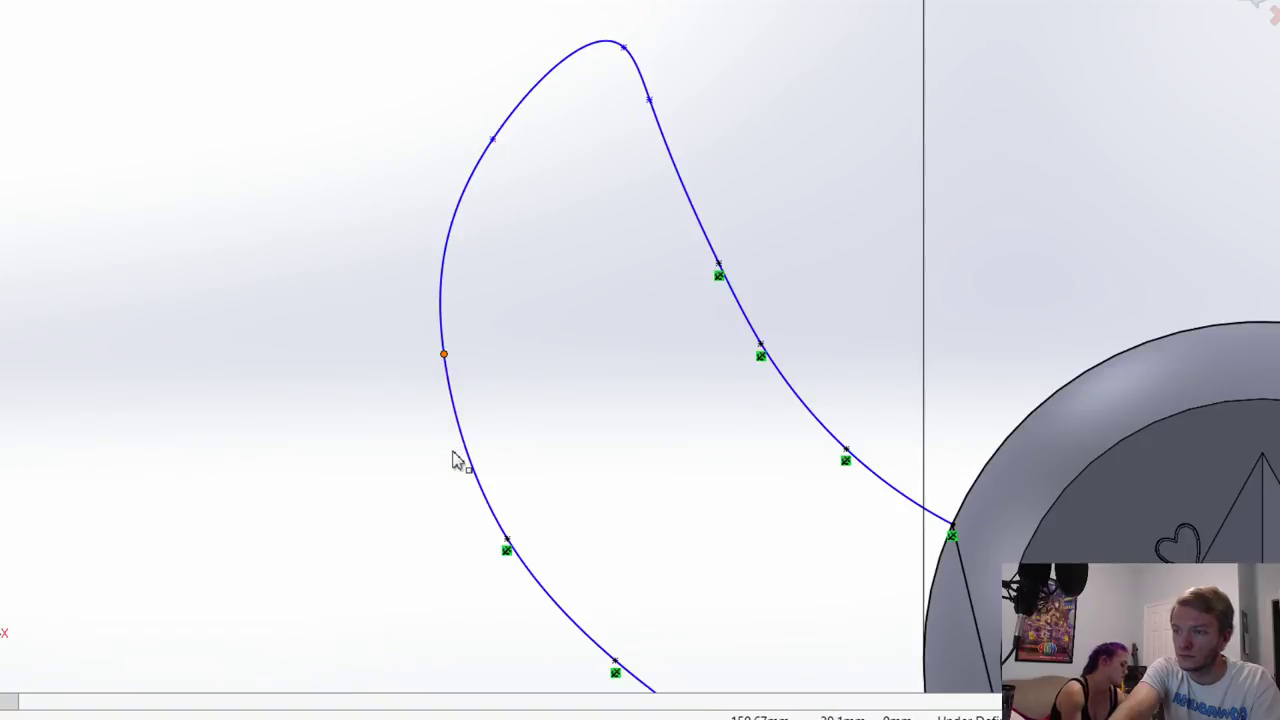
click(650, 102)
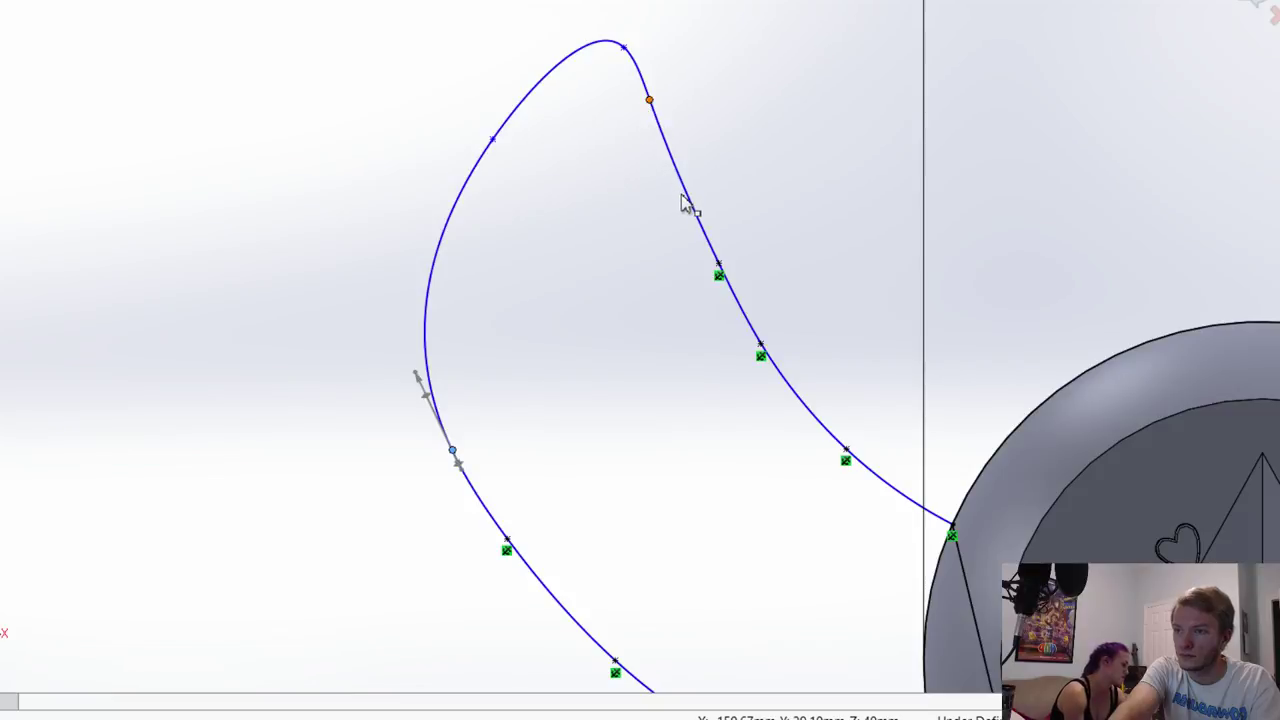
click(624, 50)
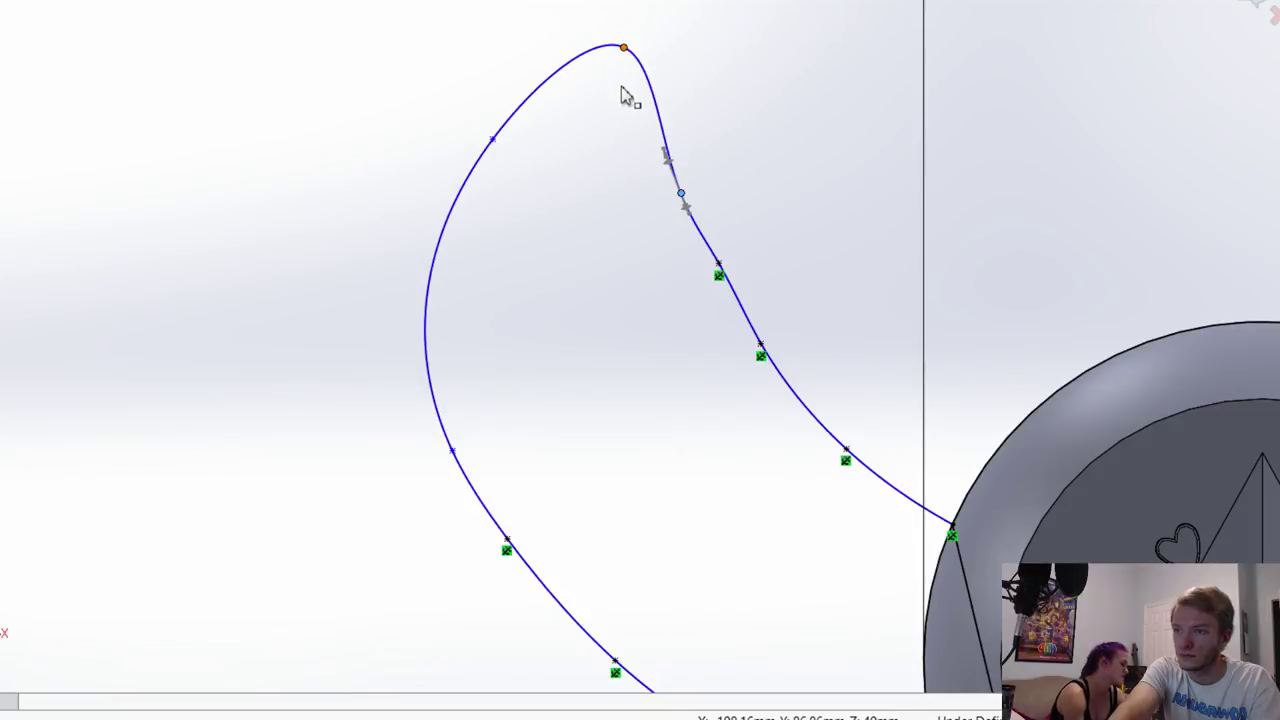
click(493, 140)
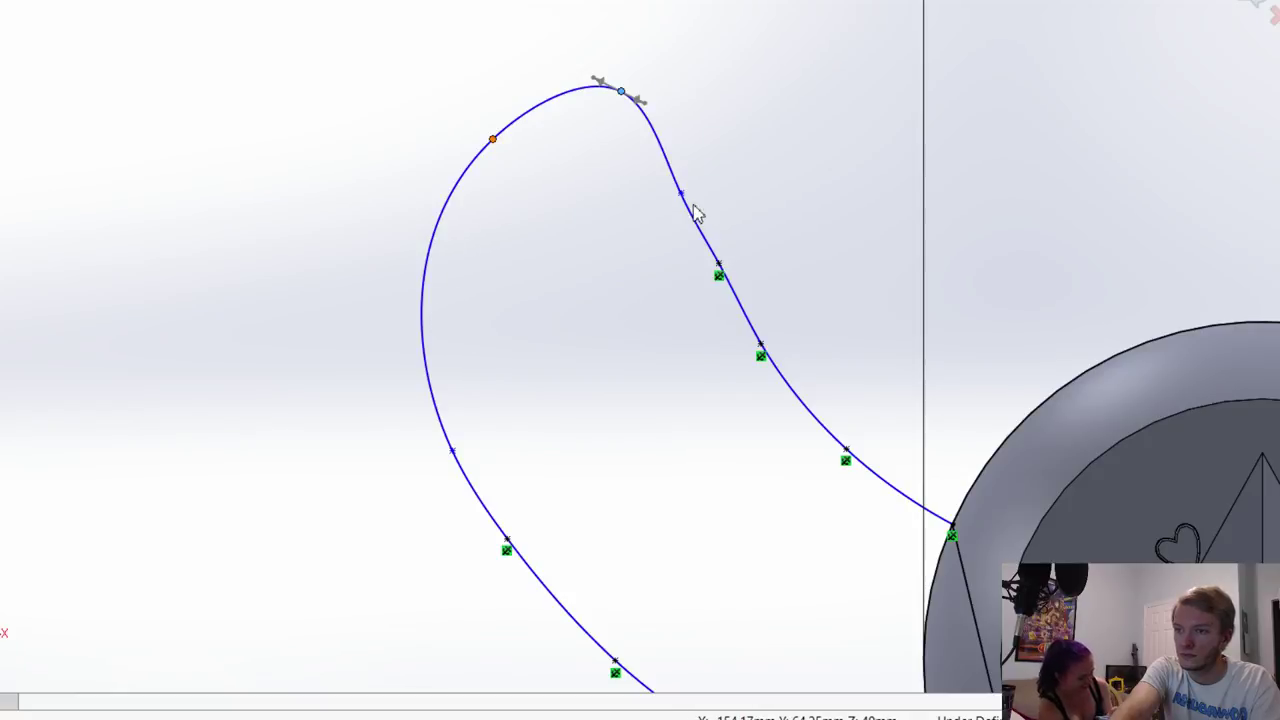
Step: Unfix two more spline points on the wing's inner edge and shift the lower outer-edge point to smooth the curve
click(719, 270)
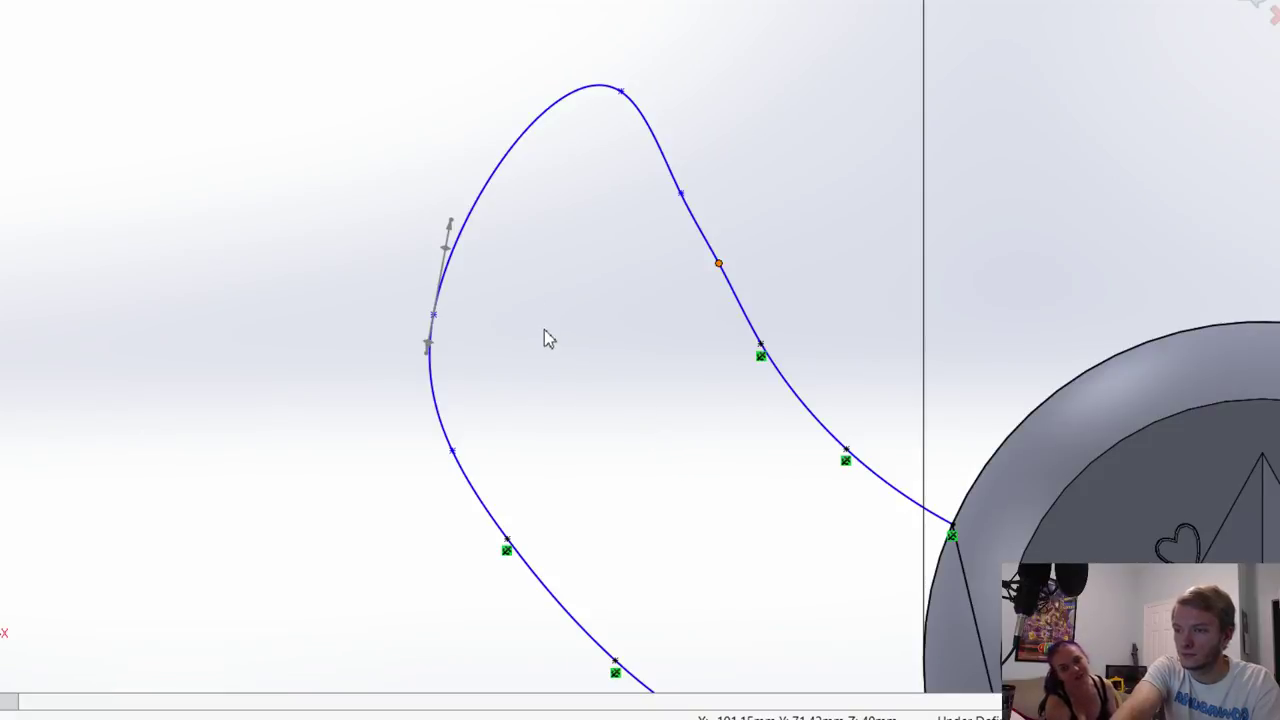
scroll(455, 457, down, 1)
ctrl+middle_drag(455, 457, 538, 336)
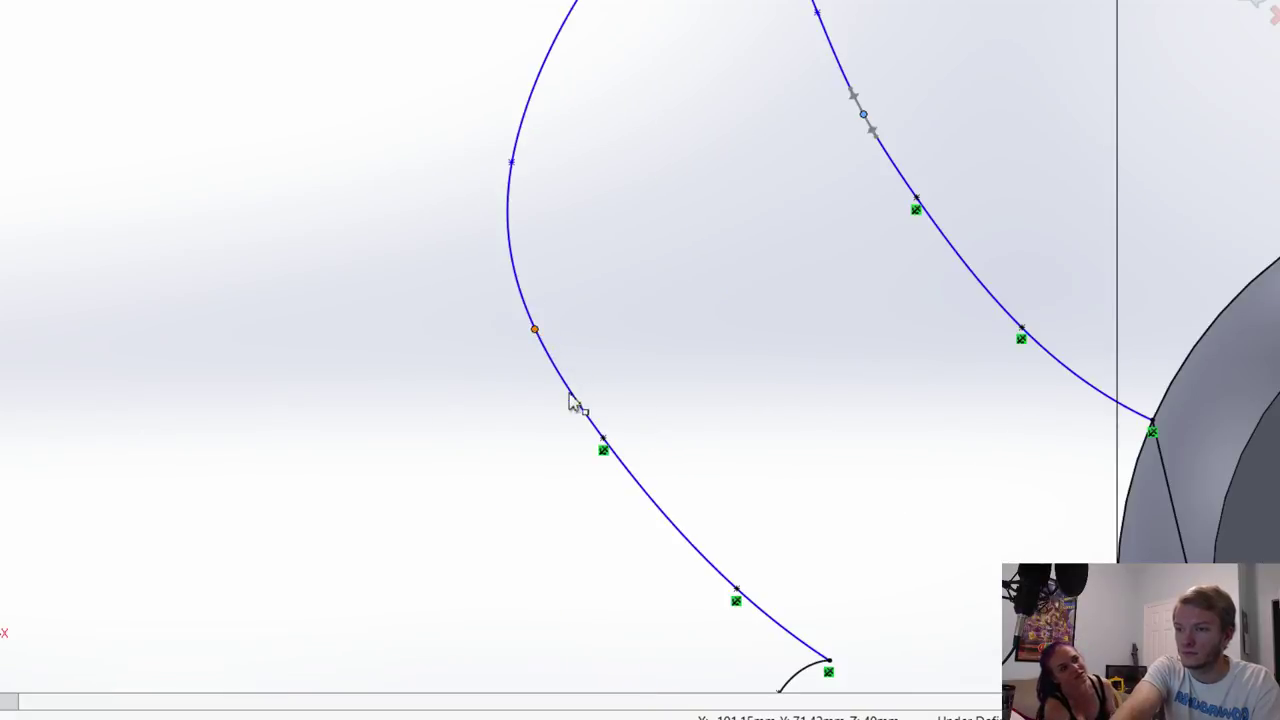
click(512, 164)
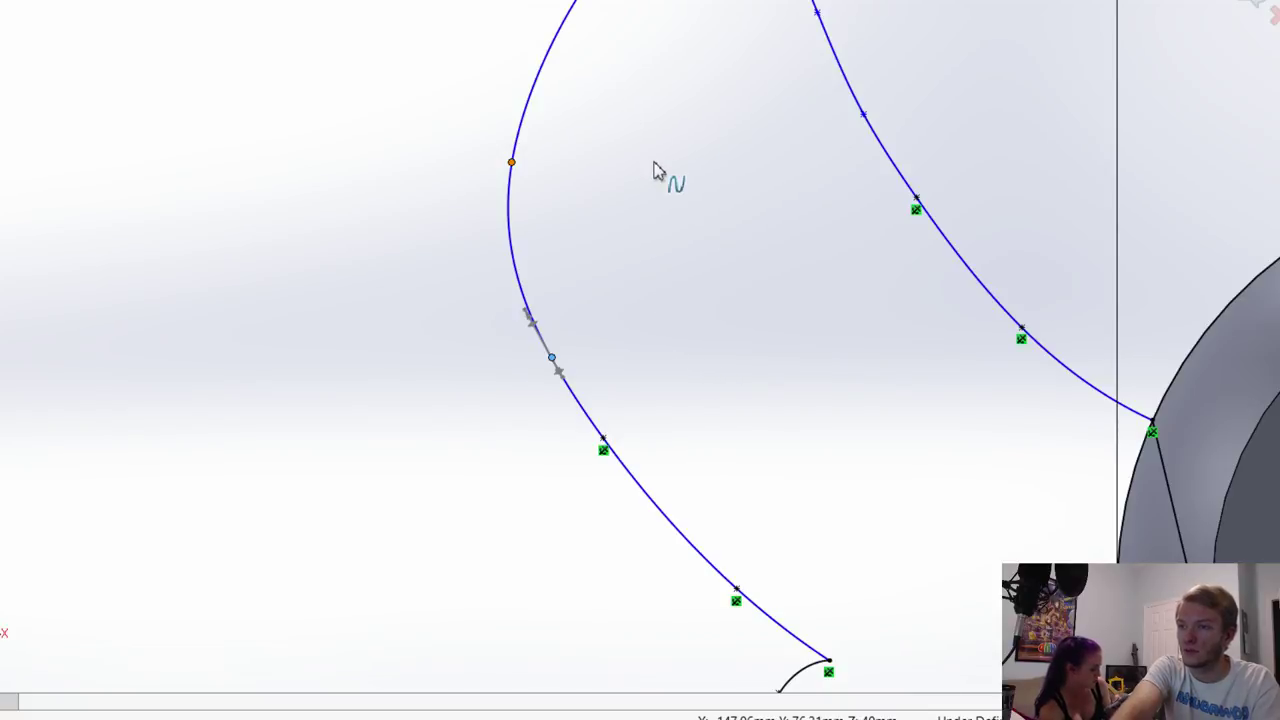
scroll(652, 180, up, 2)
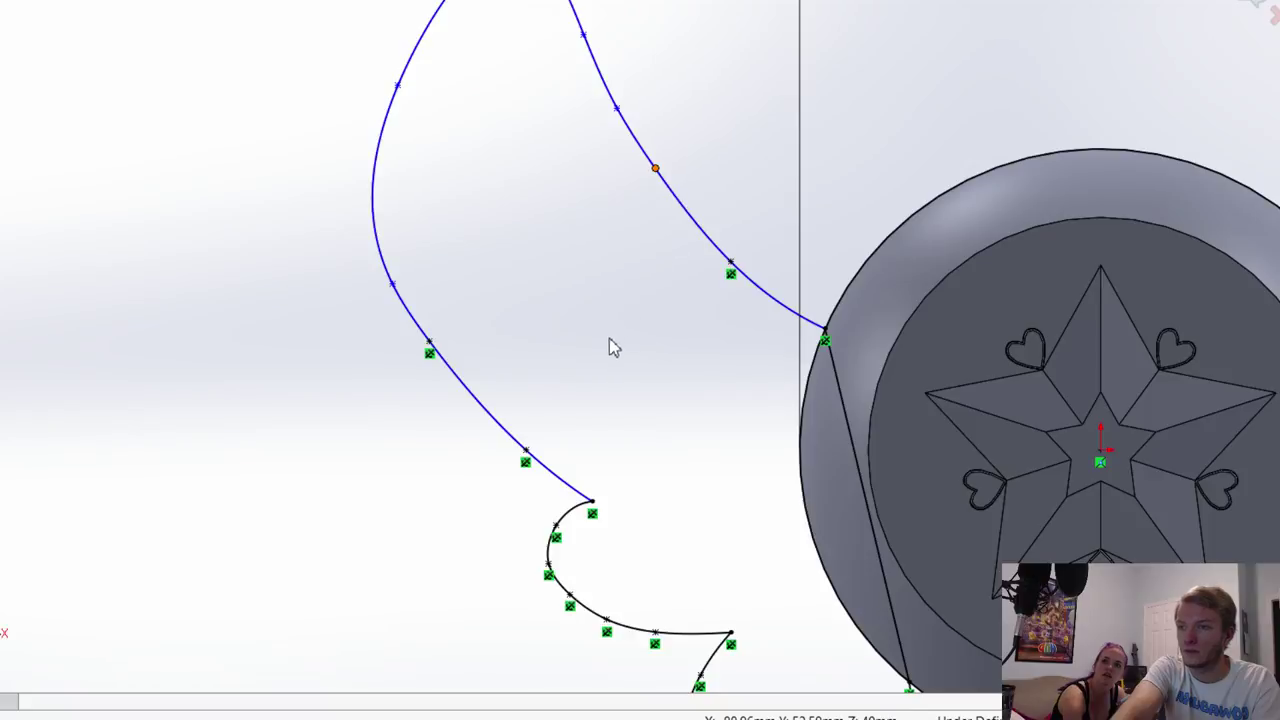
Step: Adjust the spline points at the wing's tip and inner edge to form a narrow, smoothly rounded end
scroll(608, 346, up, 3)
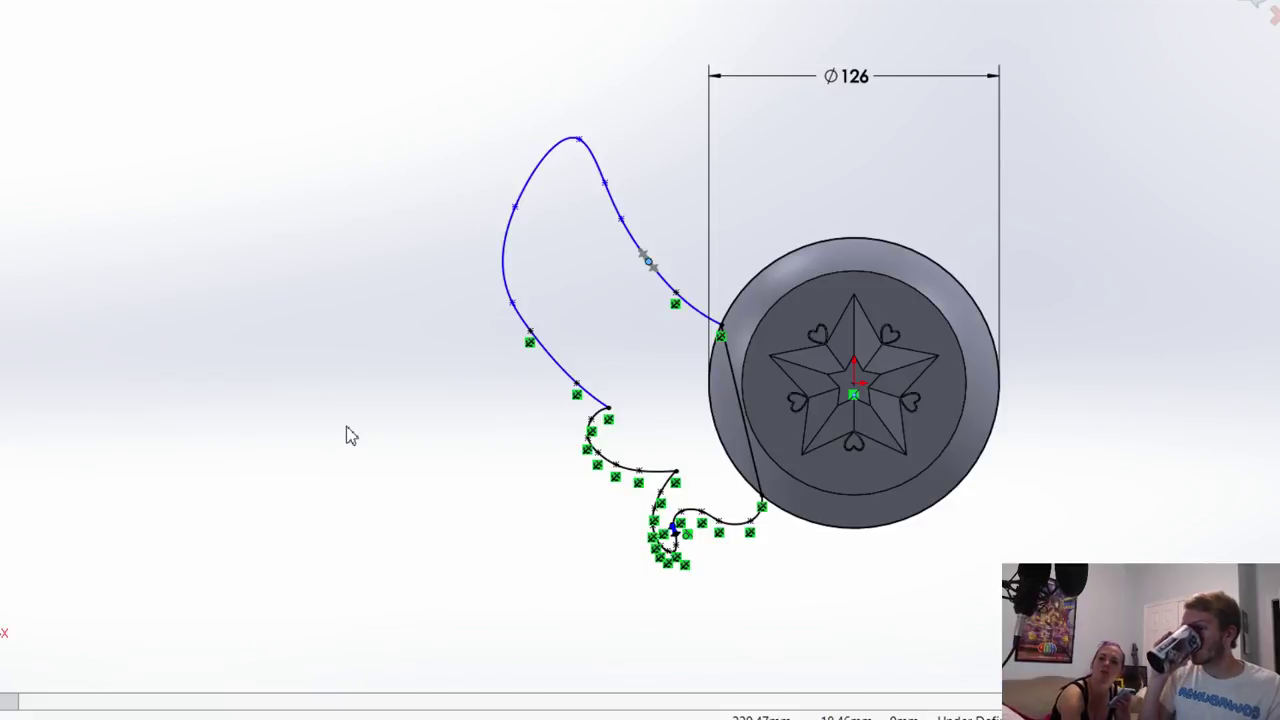
click(515, 205)
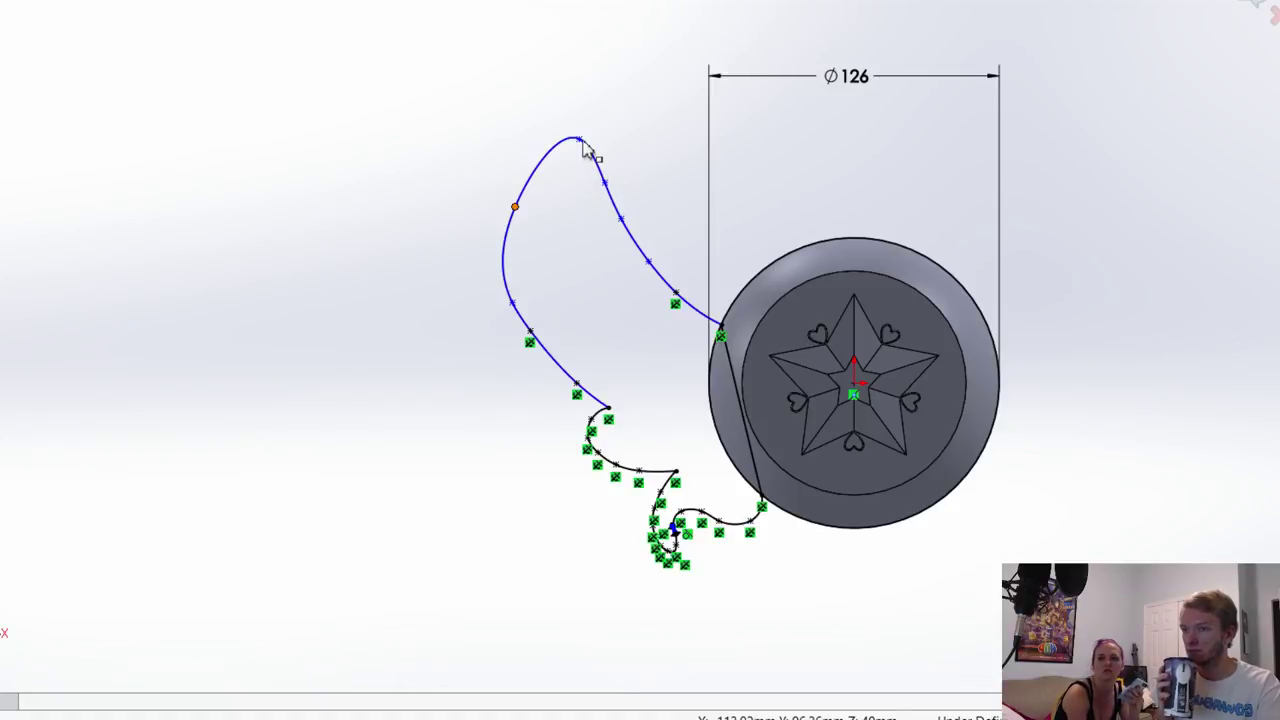
scroll(586, 146, down, 3)
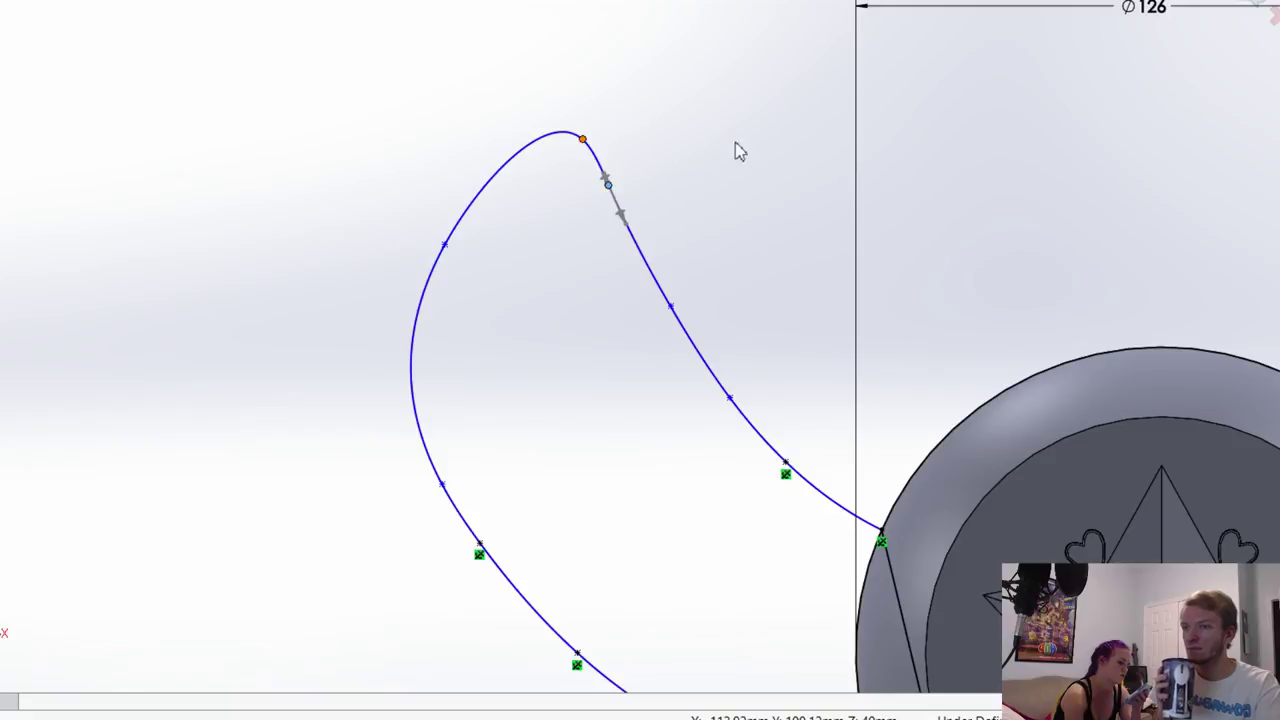
key(ctrl+z)
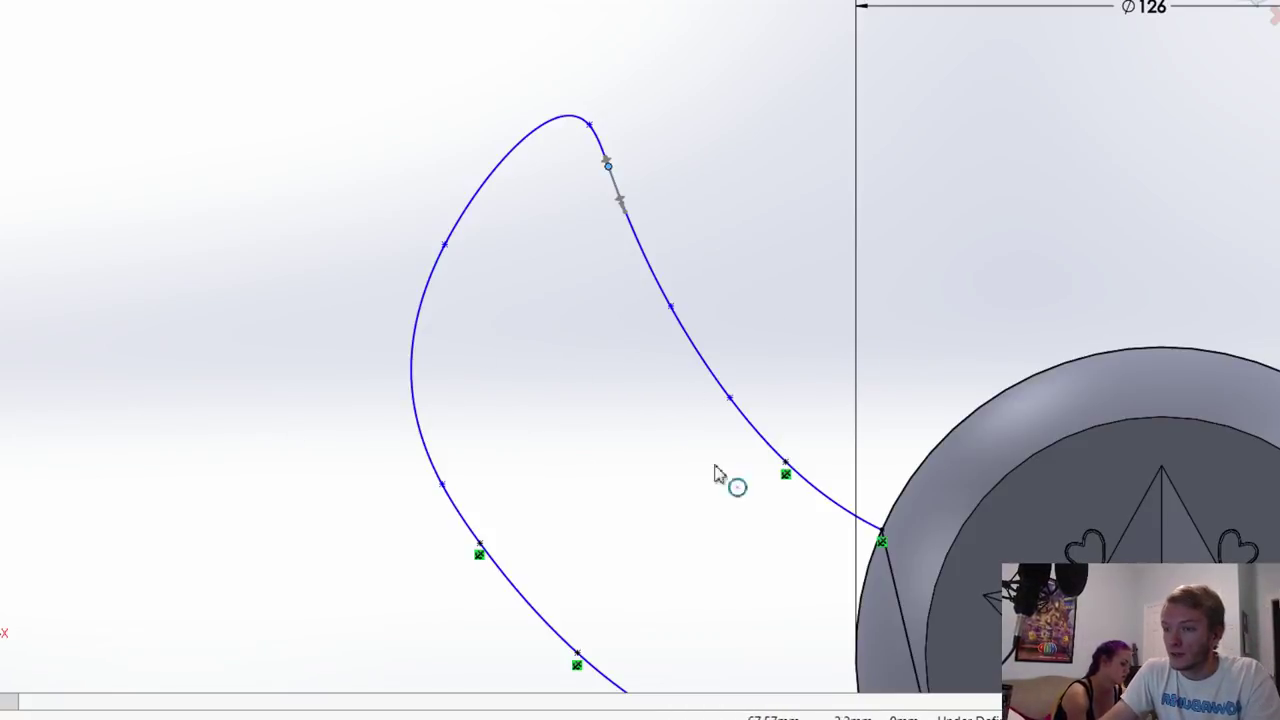
Step: Fix the remaining unfixed spline points on the wing's outer edge, tip and inner edge in place, and exit the sketch
scroll(491, 383, up, 3)
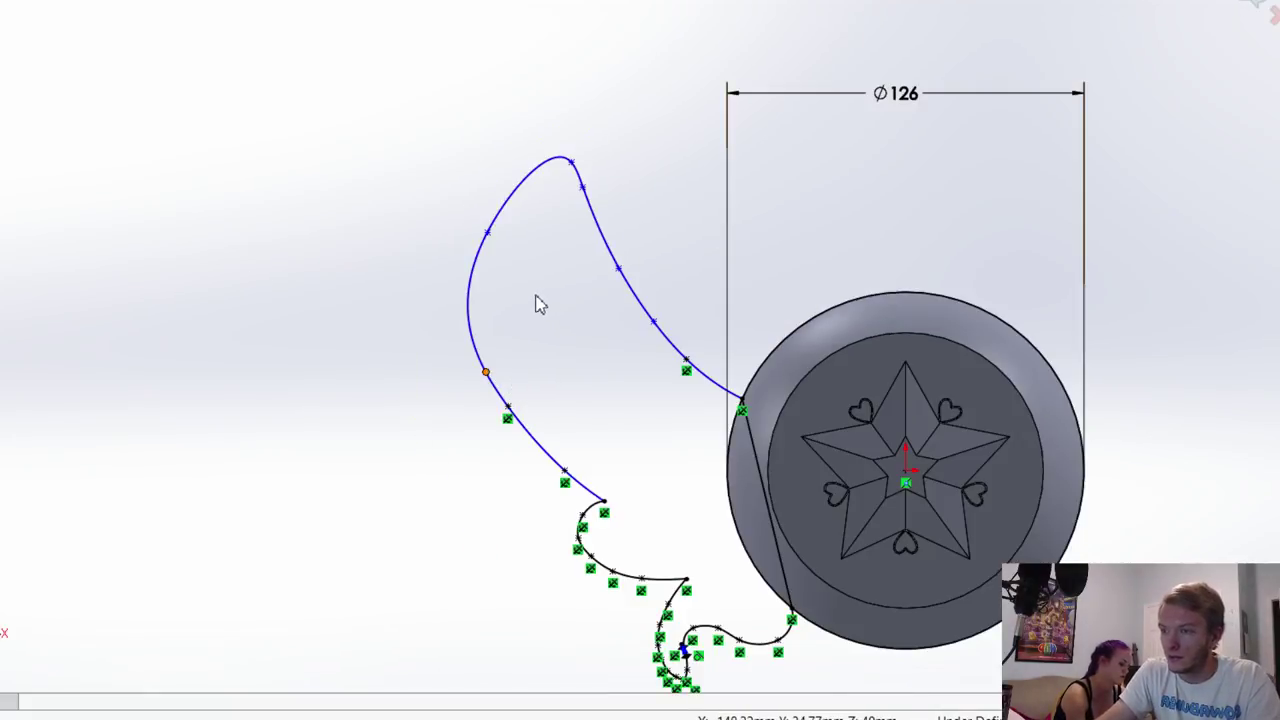
click(526, 169)
click(571, 162)
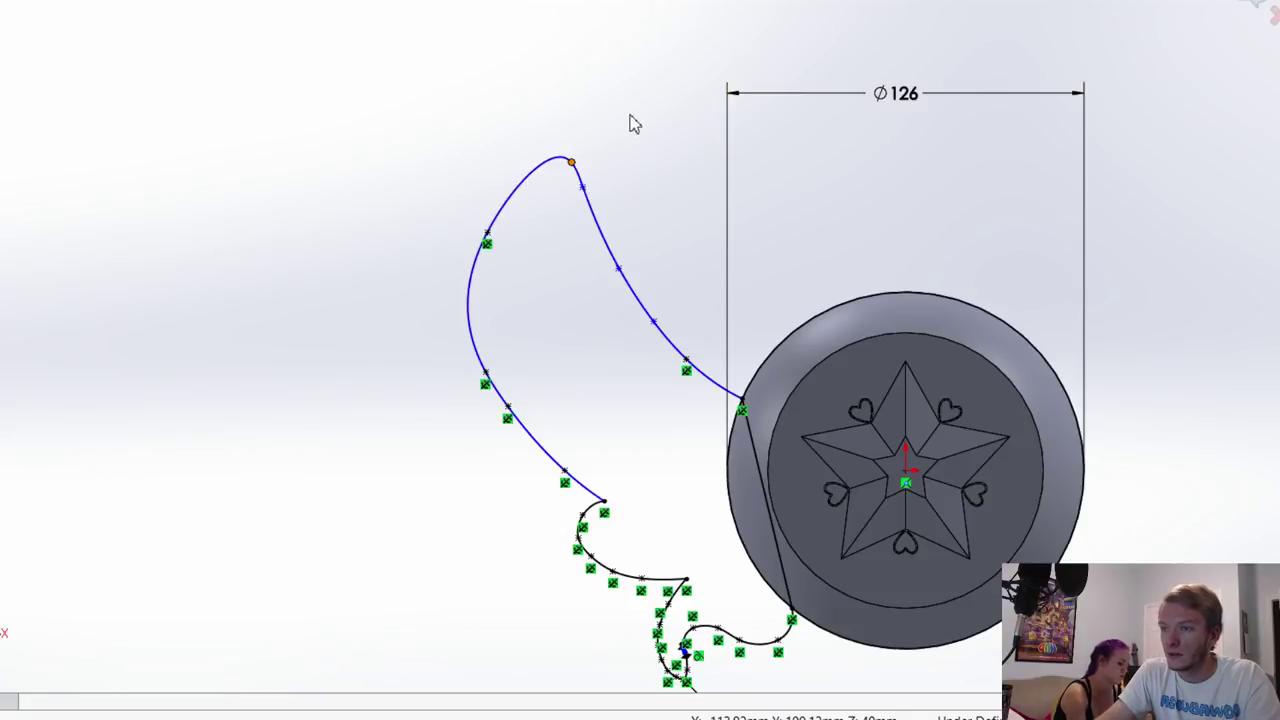
click(619, 268)
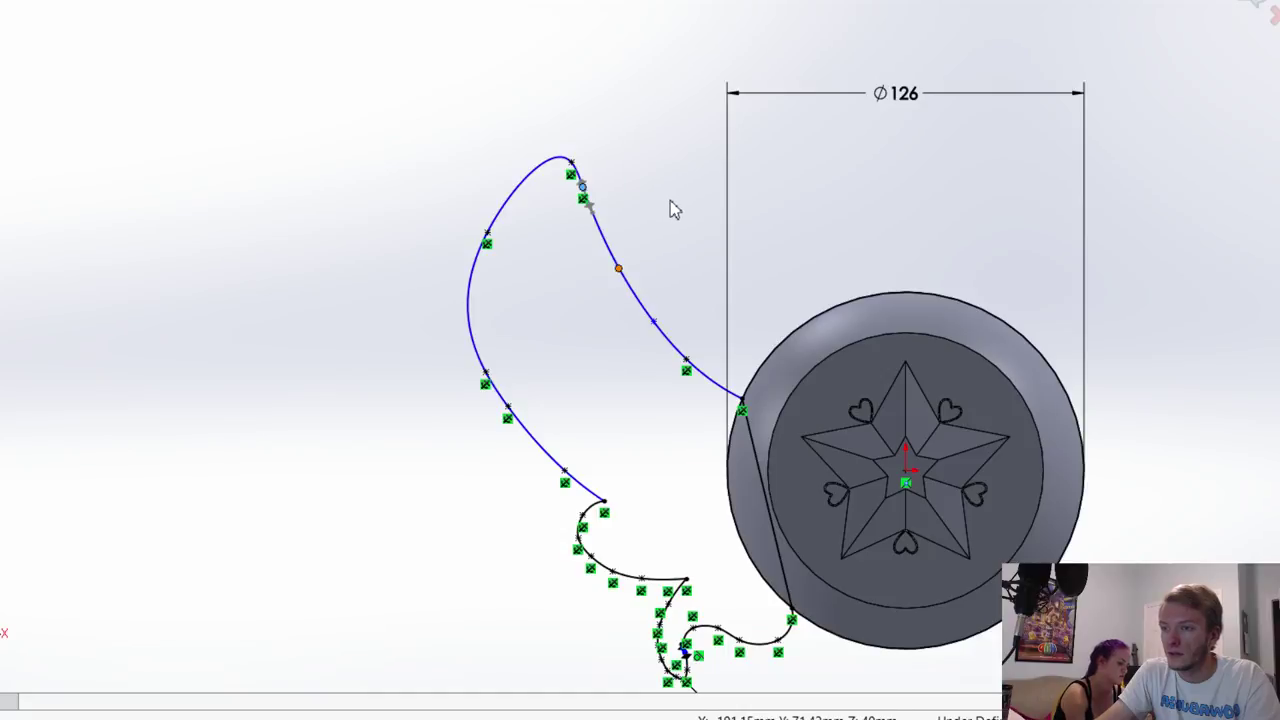
click(654, 322)
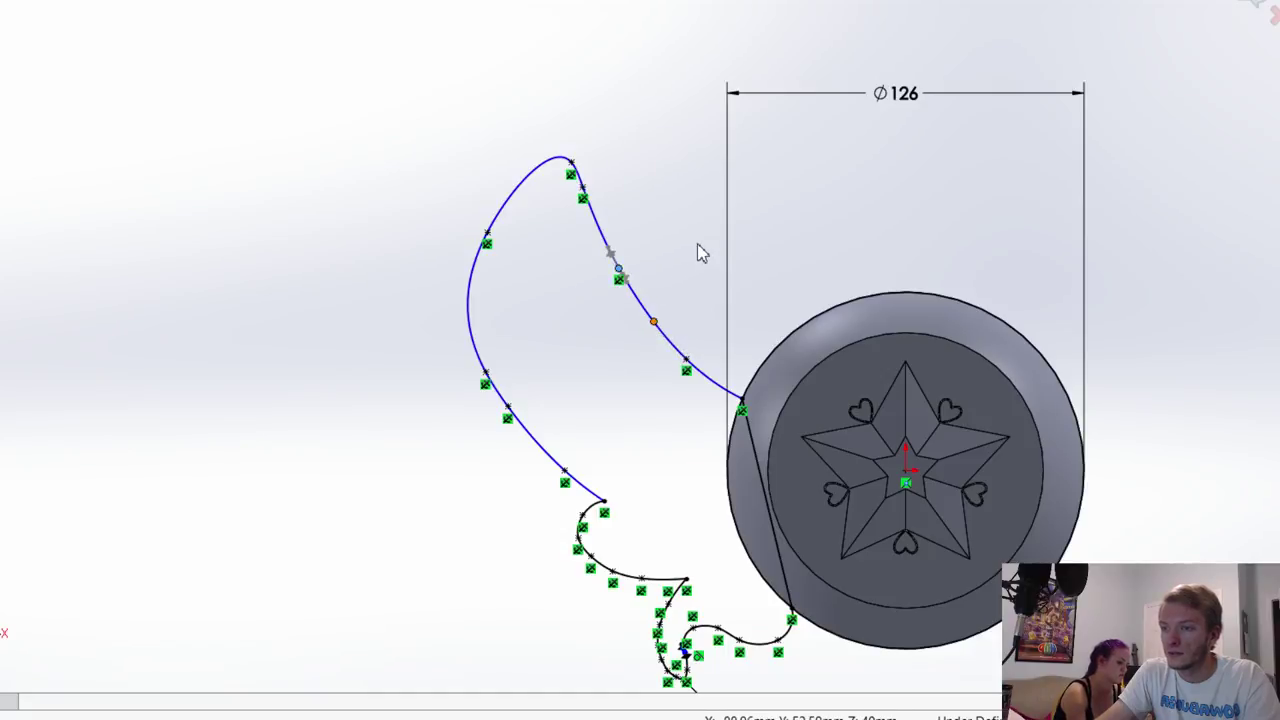
click(397, 157)
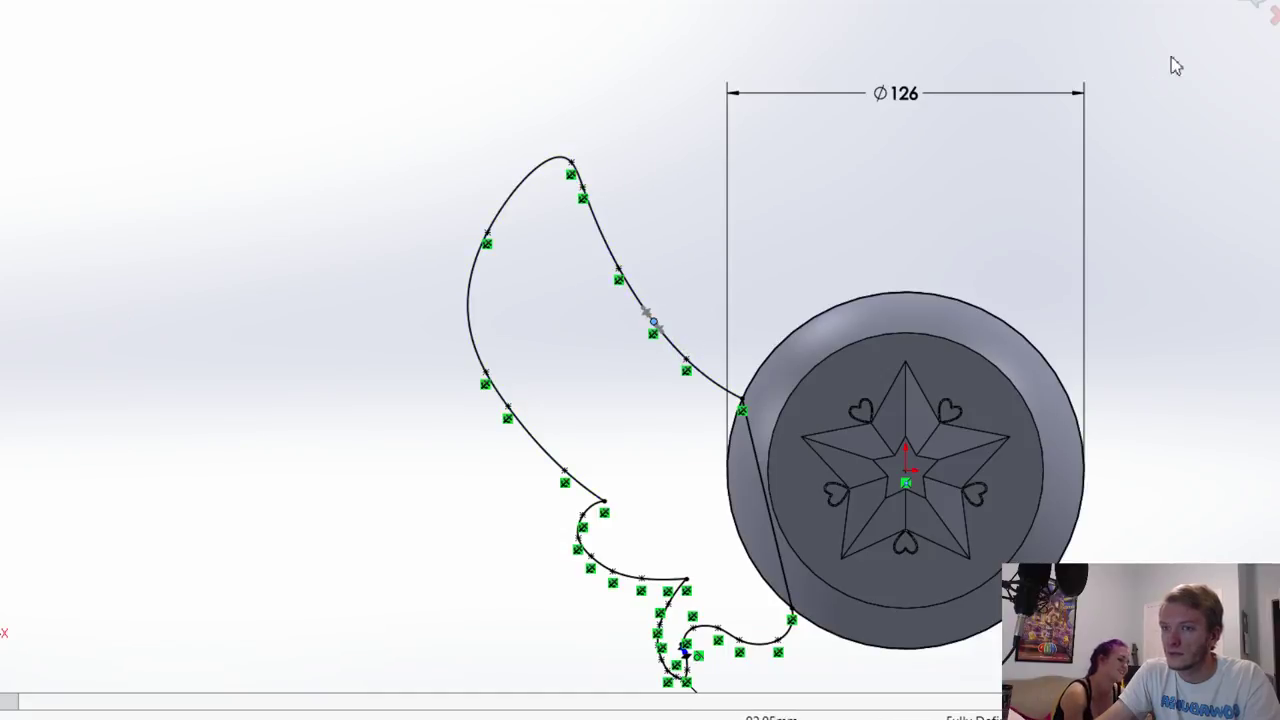
click(1246, 5)
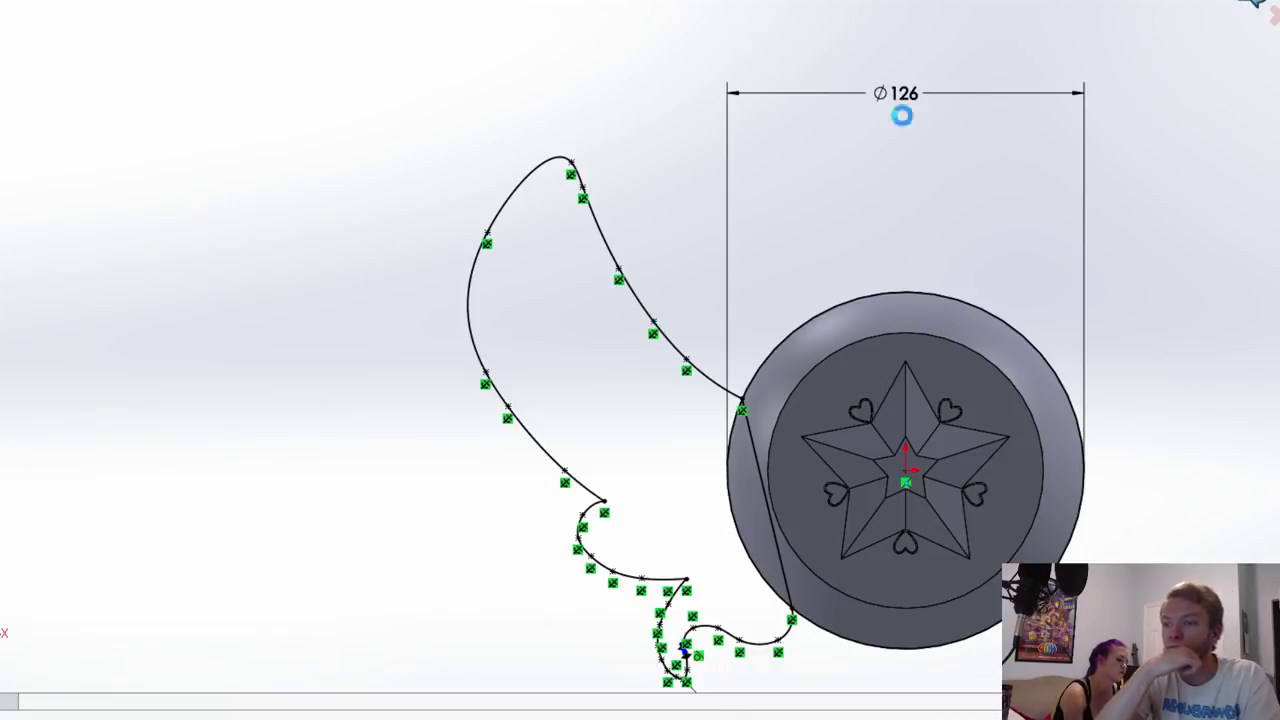
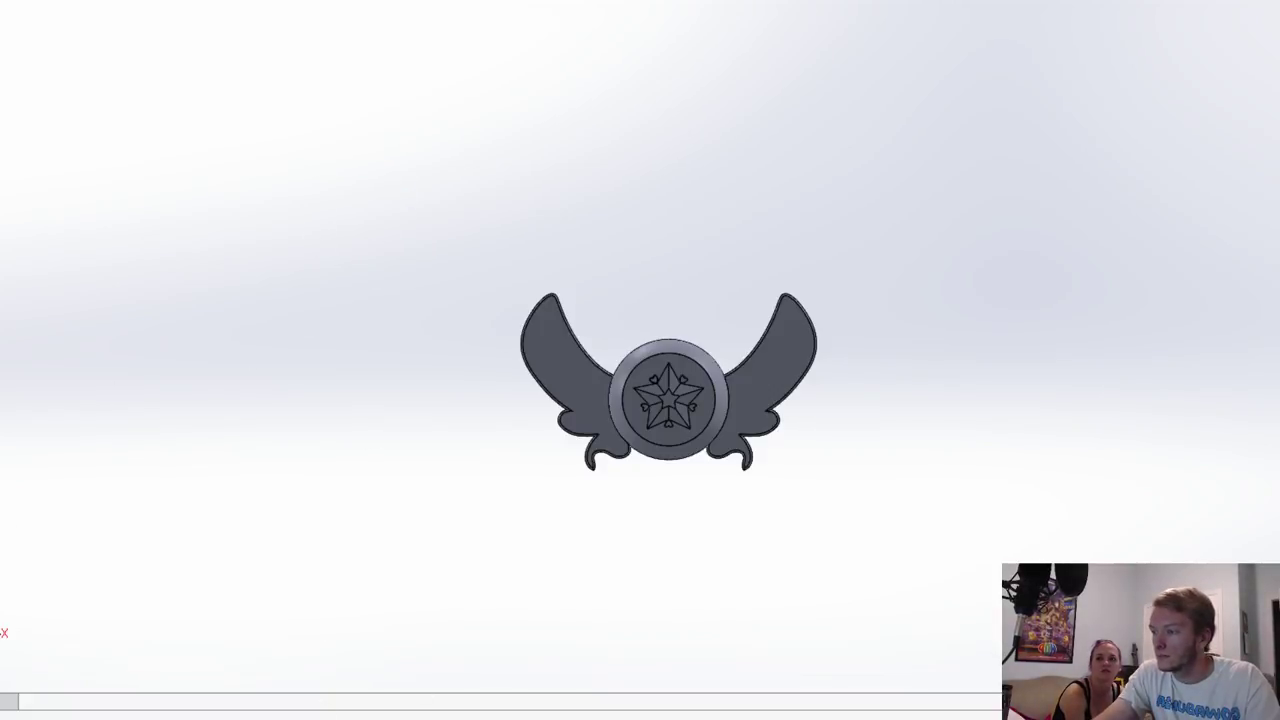
Step: Reopen the wing outline sketch, unfix two spline points on the lower outer edge and move the upper one higher
scroll(692, 566, down, 4)
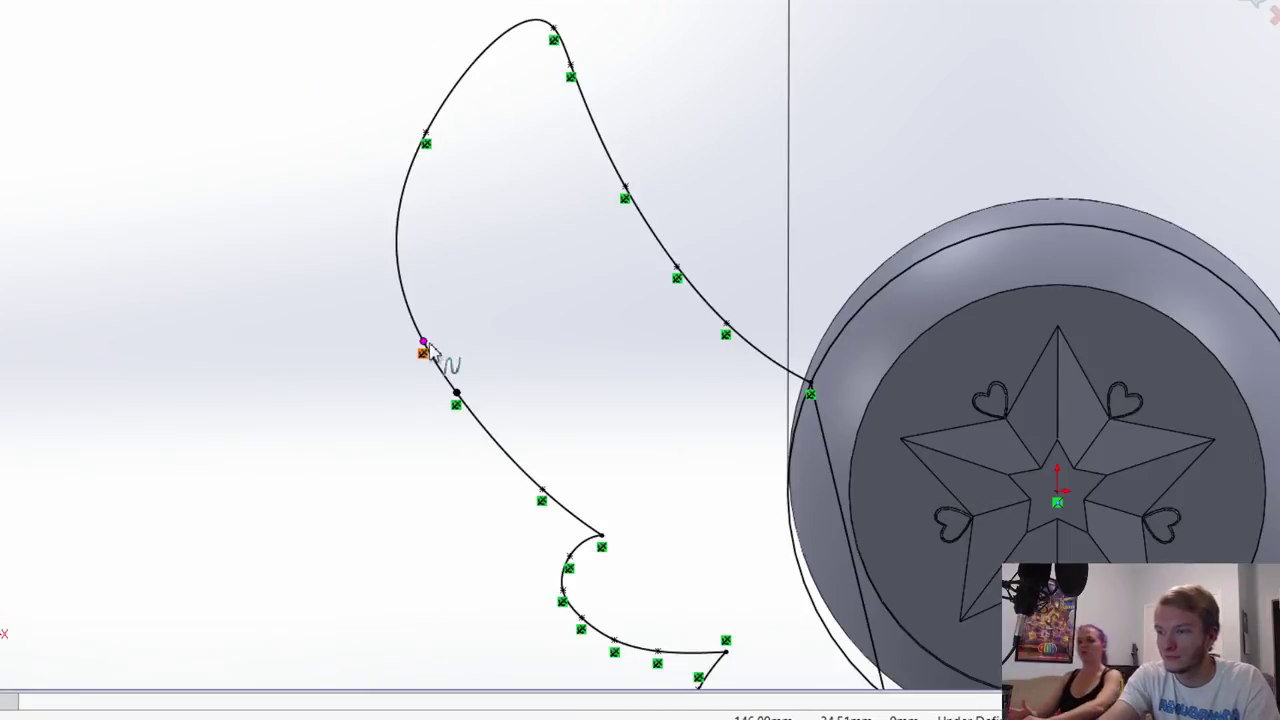
click(427, 342)
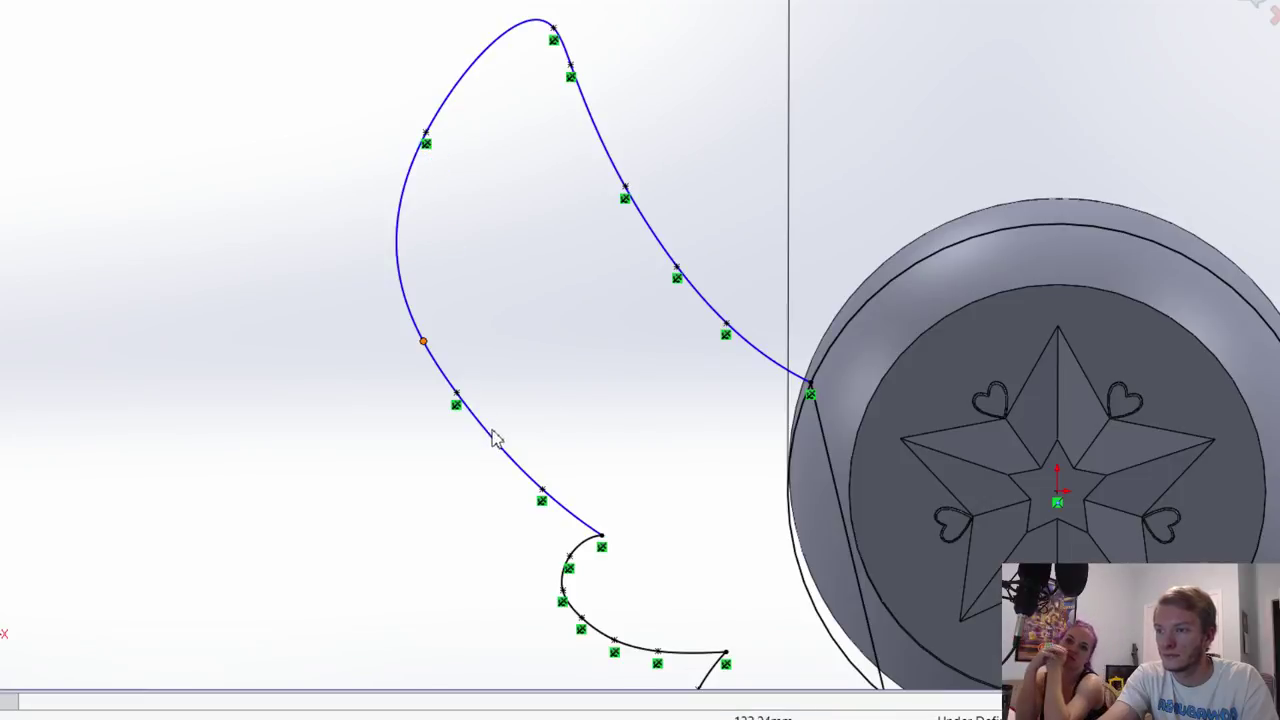
key(Delete)
click(457, 406)
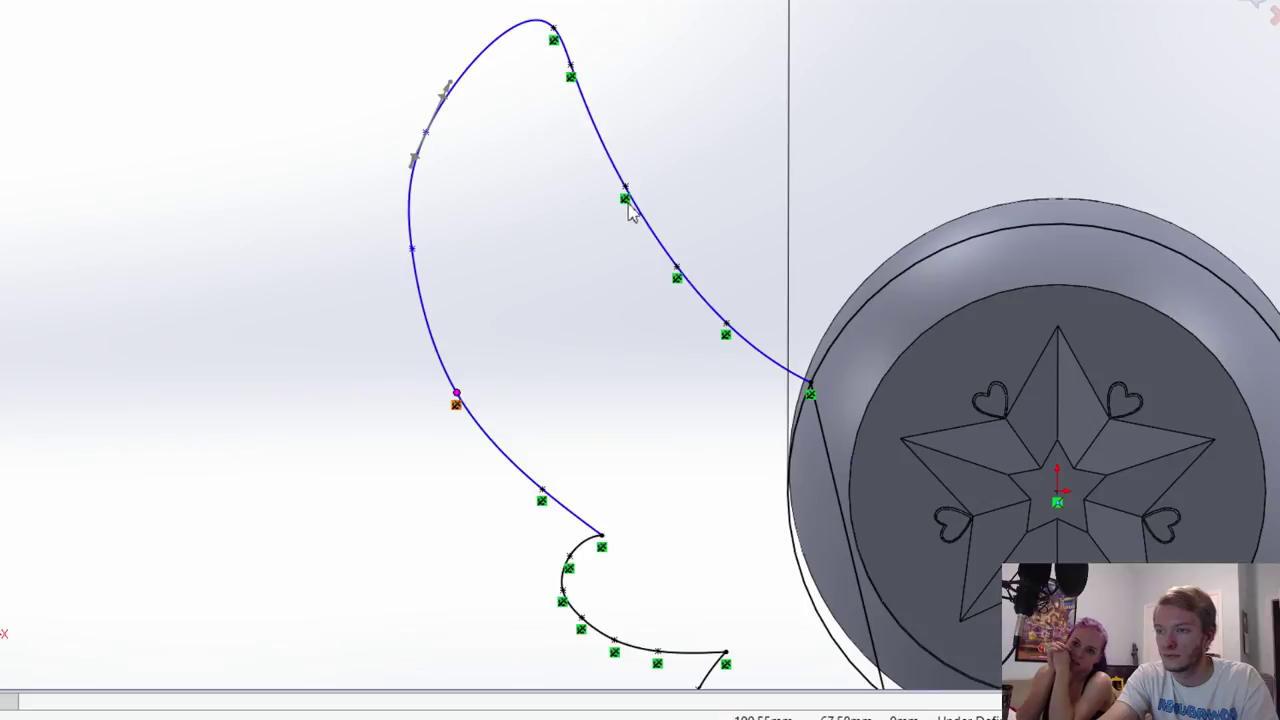
key(Delete)
Step: Unfix the spline points along the wing's inner edge and at its tip
click(627, 203)
key(Delete)
click(570, 80)
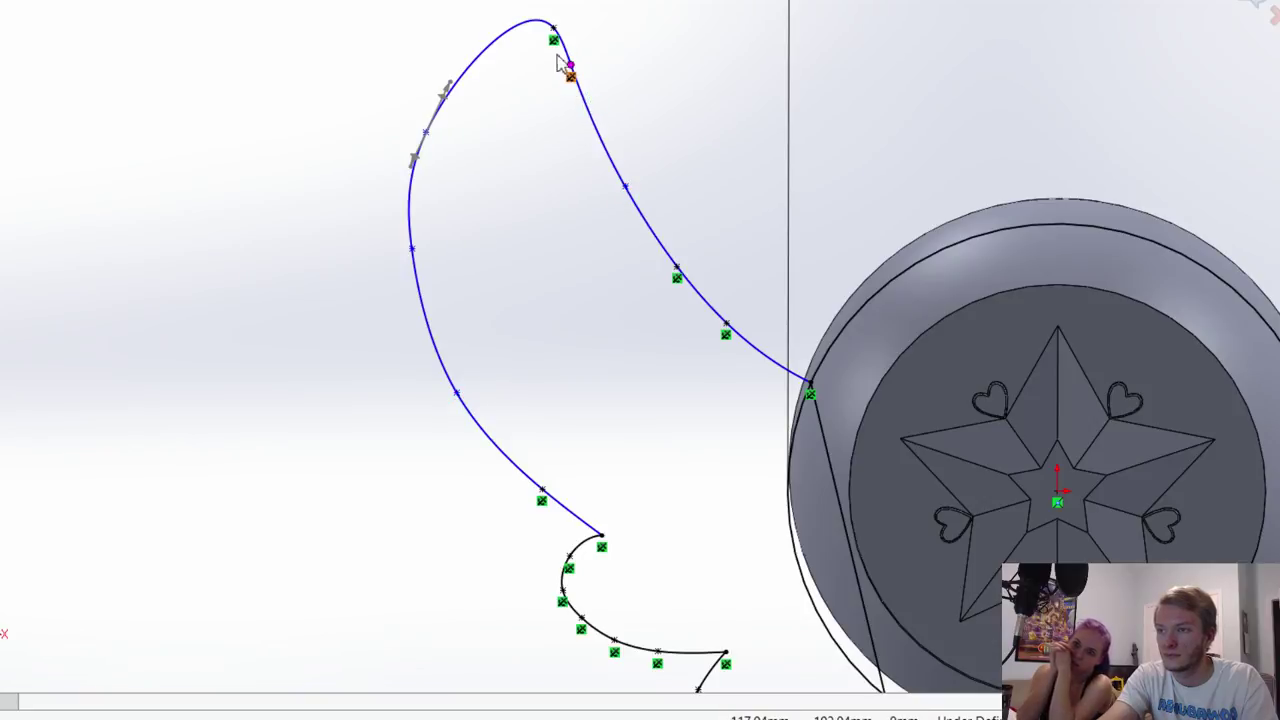
key(Delete)
click(552, 42)
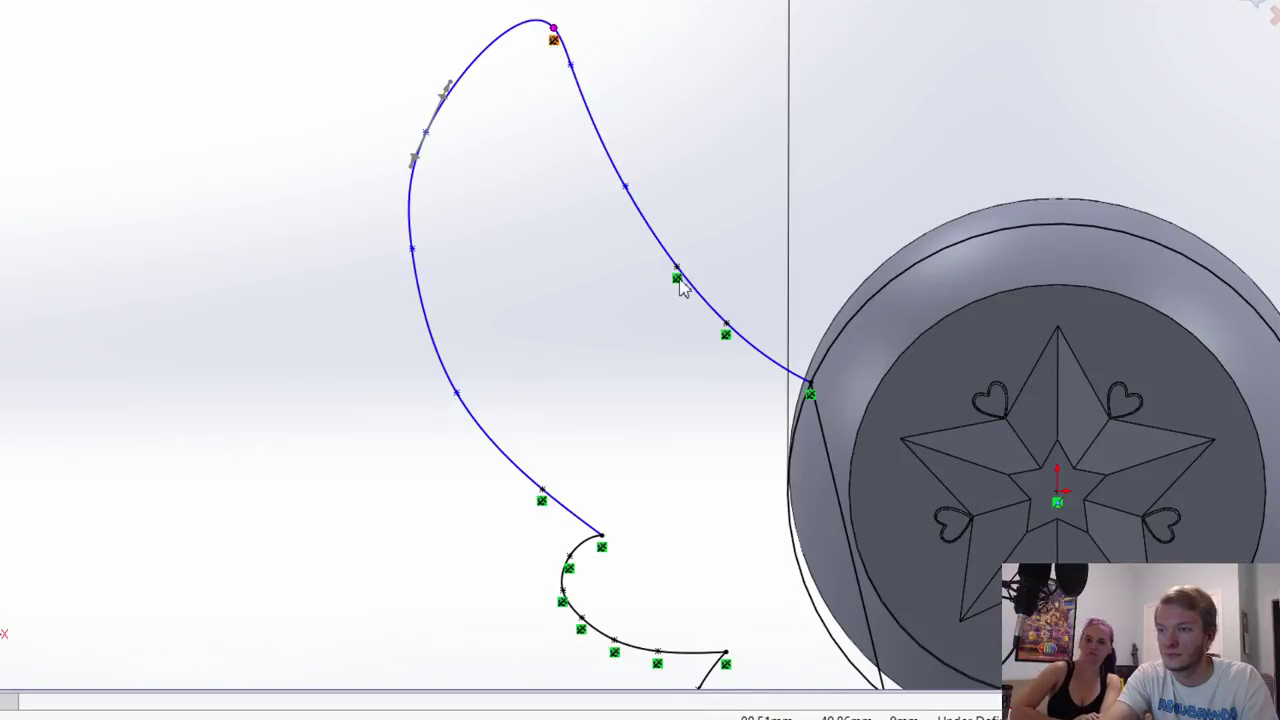
click(680, 280)
click(721, 334)
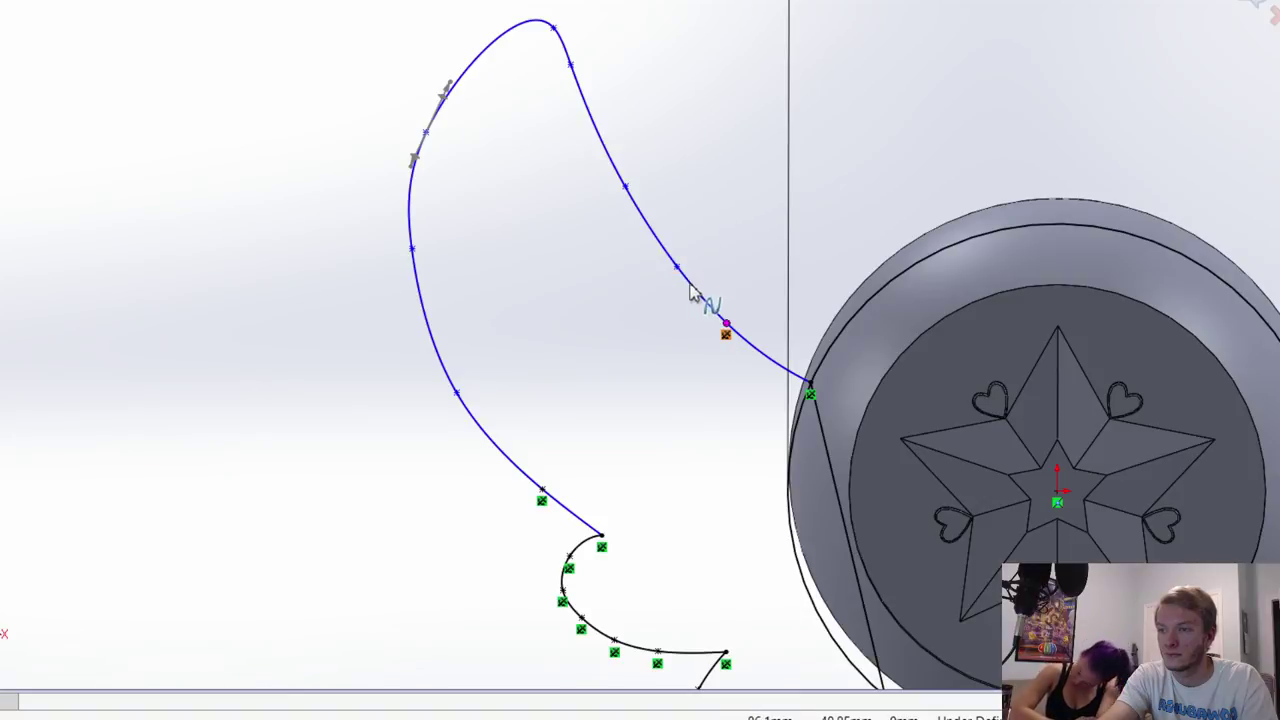
key(Delete)
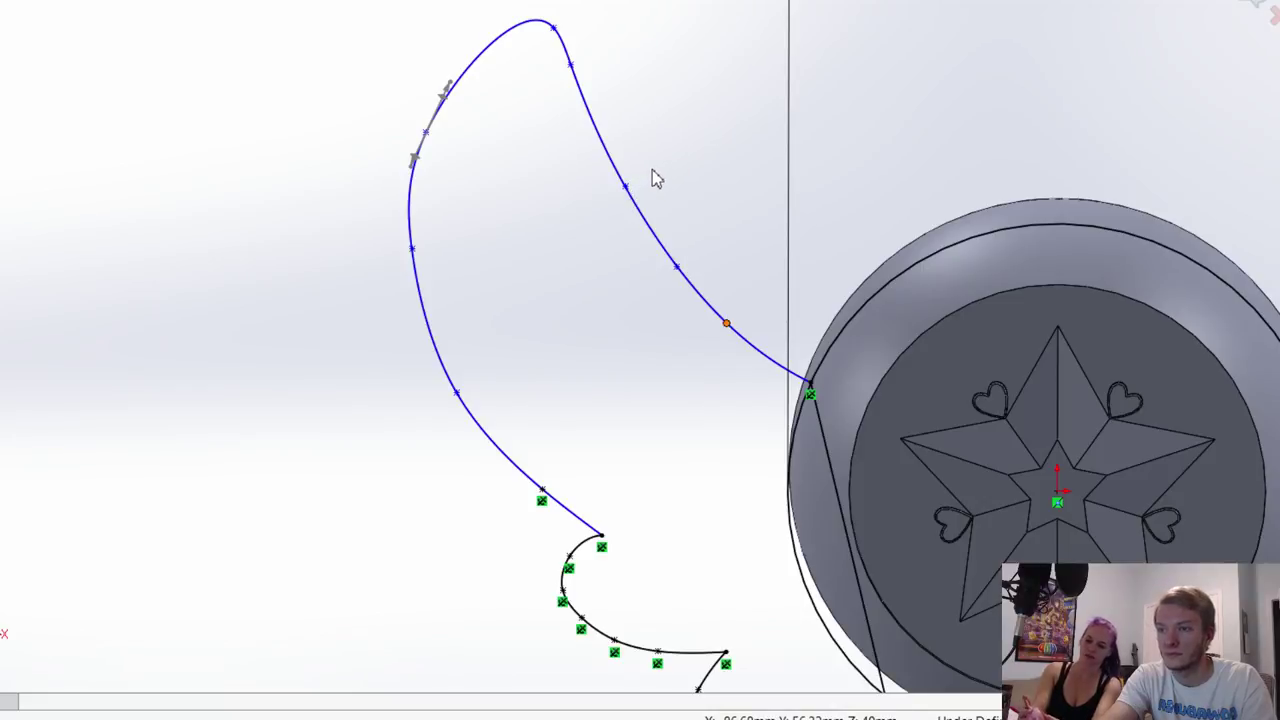
Step: Move the spline points on the wing's inner edge and tip toward the round body to broaden the wing
drag(571, 64, 606, 58)
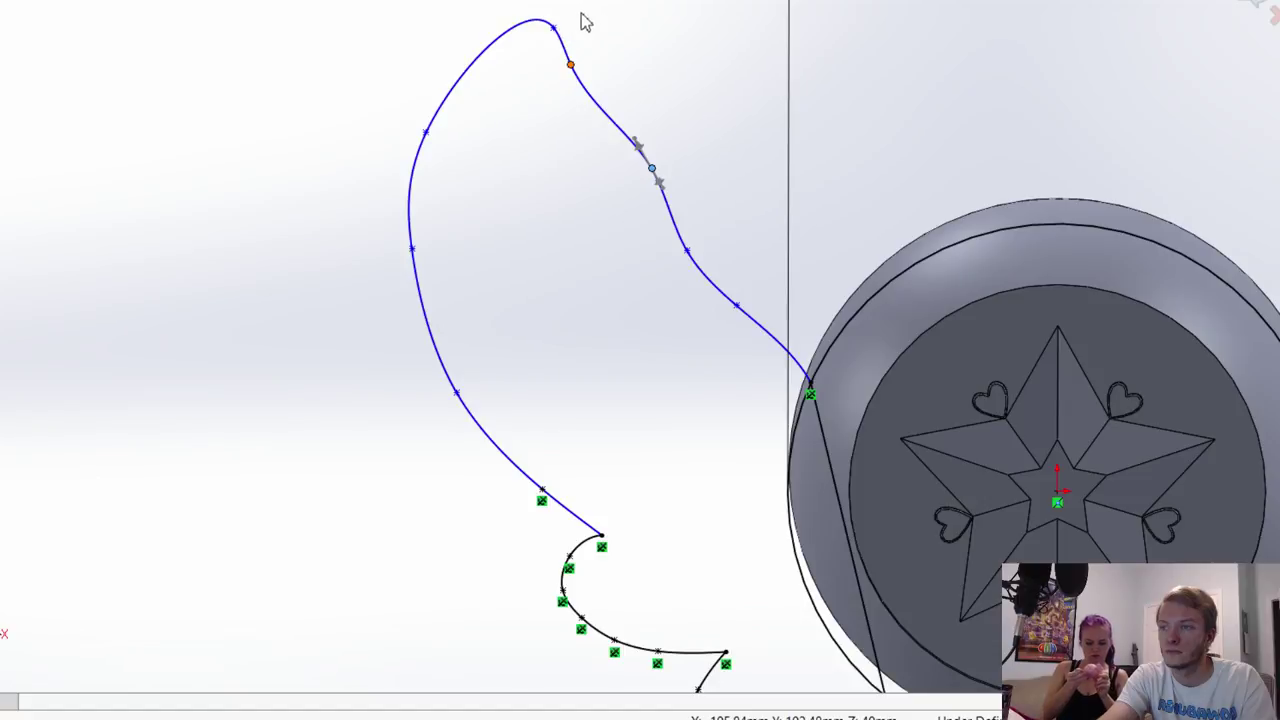
click(428, 133)
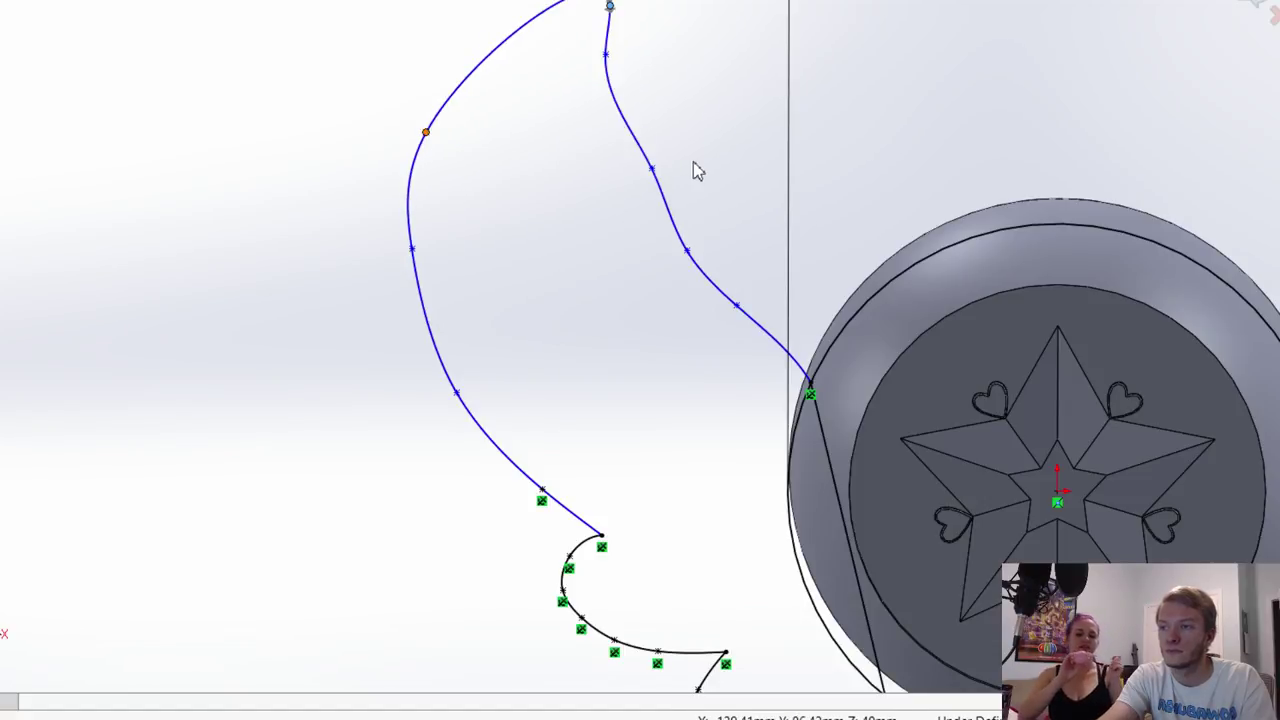
scroll(626, 189, up, 3)
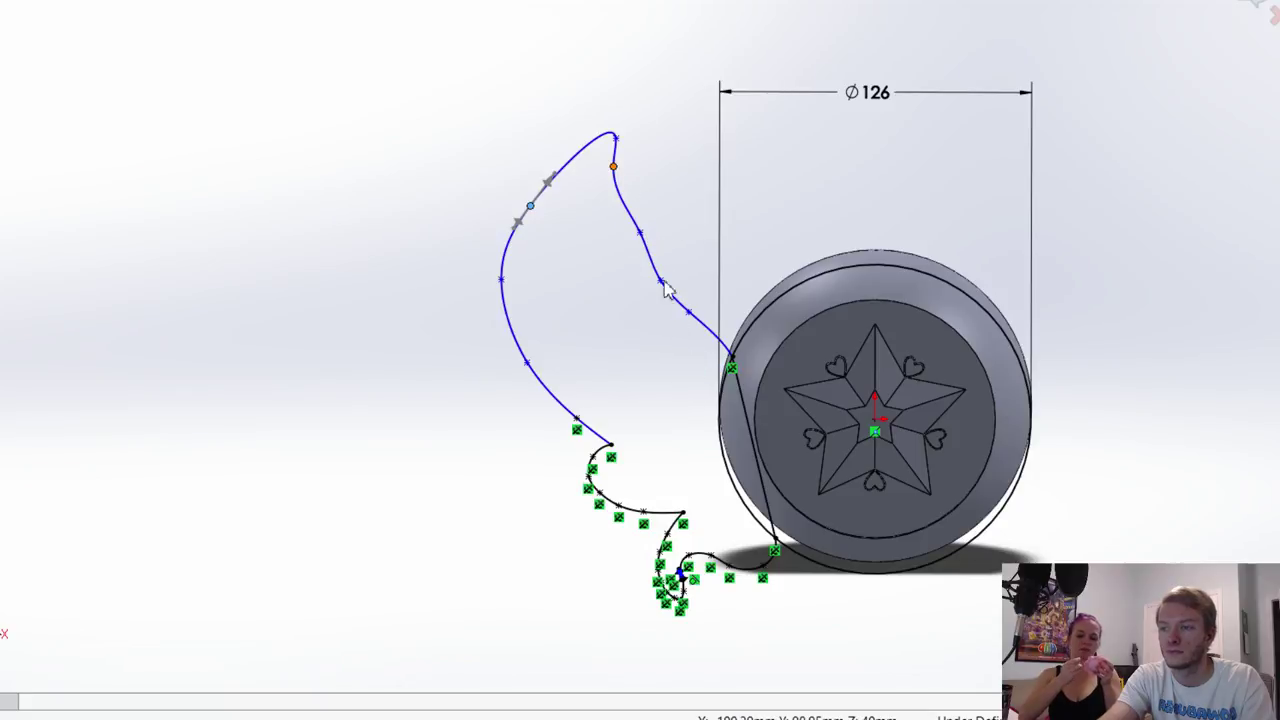
scroll(677, 343, down, 3)
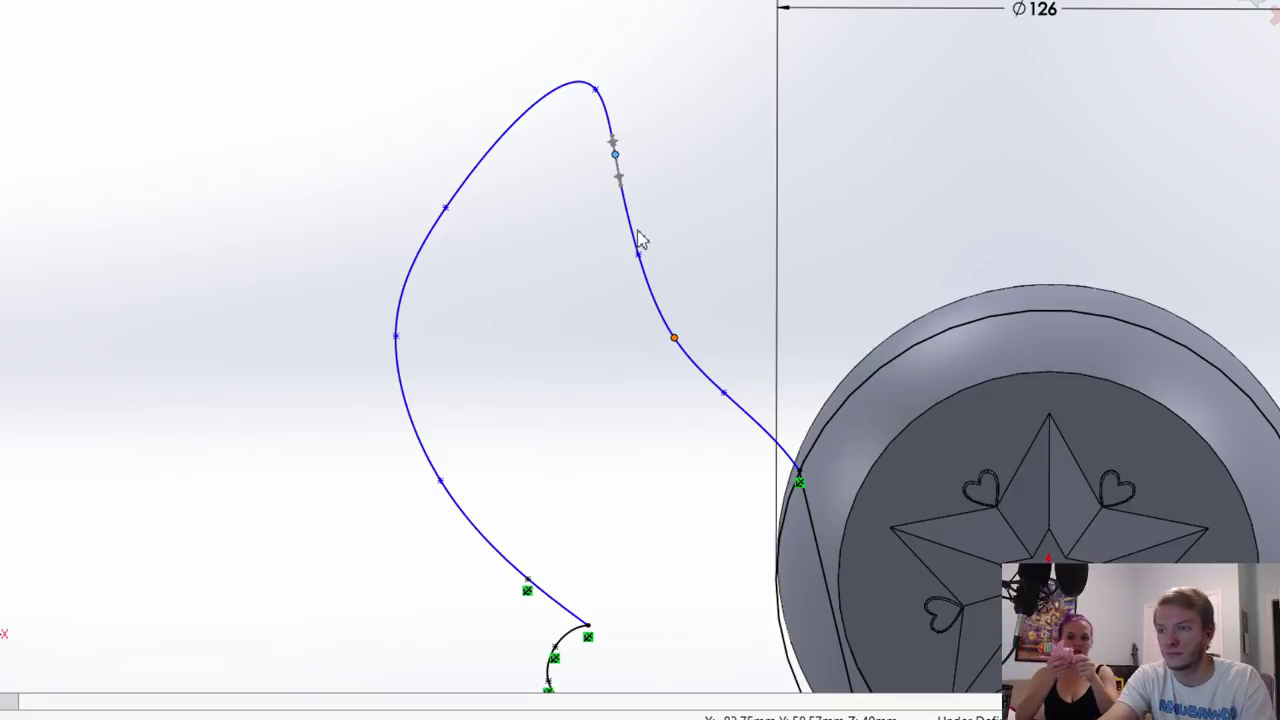
Step: Reposition the spline points along the wing's outer edge and upper inner edge to give both sides a smooth, rounded curve
drag(446, 208, 493, 149)
key(ctrl+z)
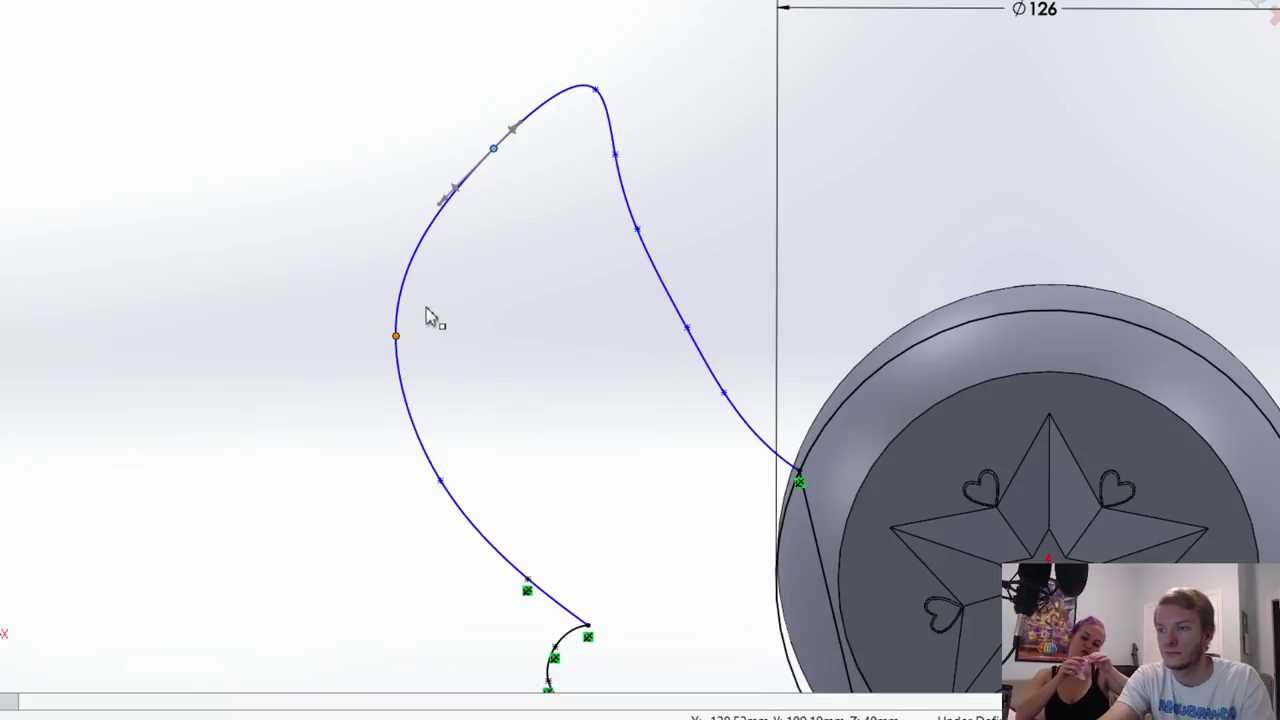
key(ctrl+z)
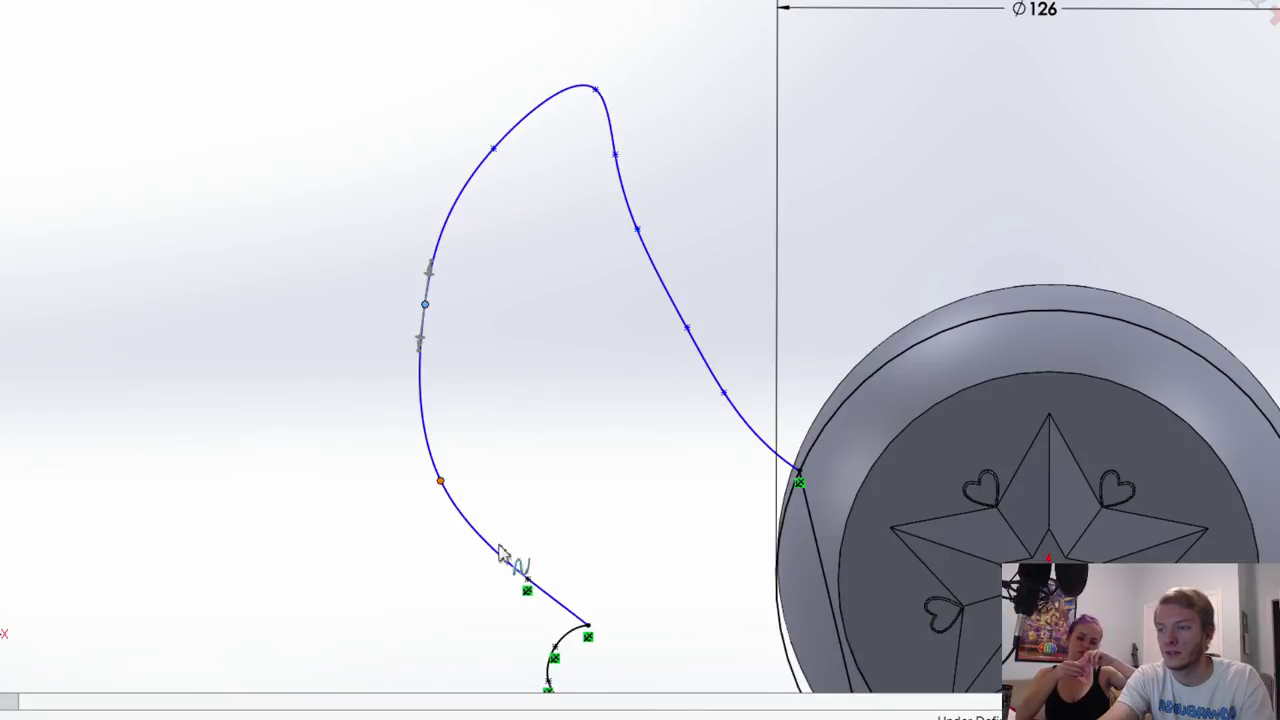
key(ctrl+z)
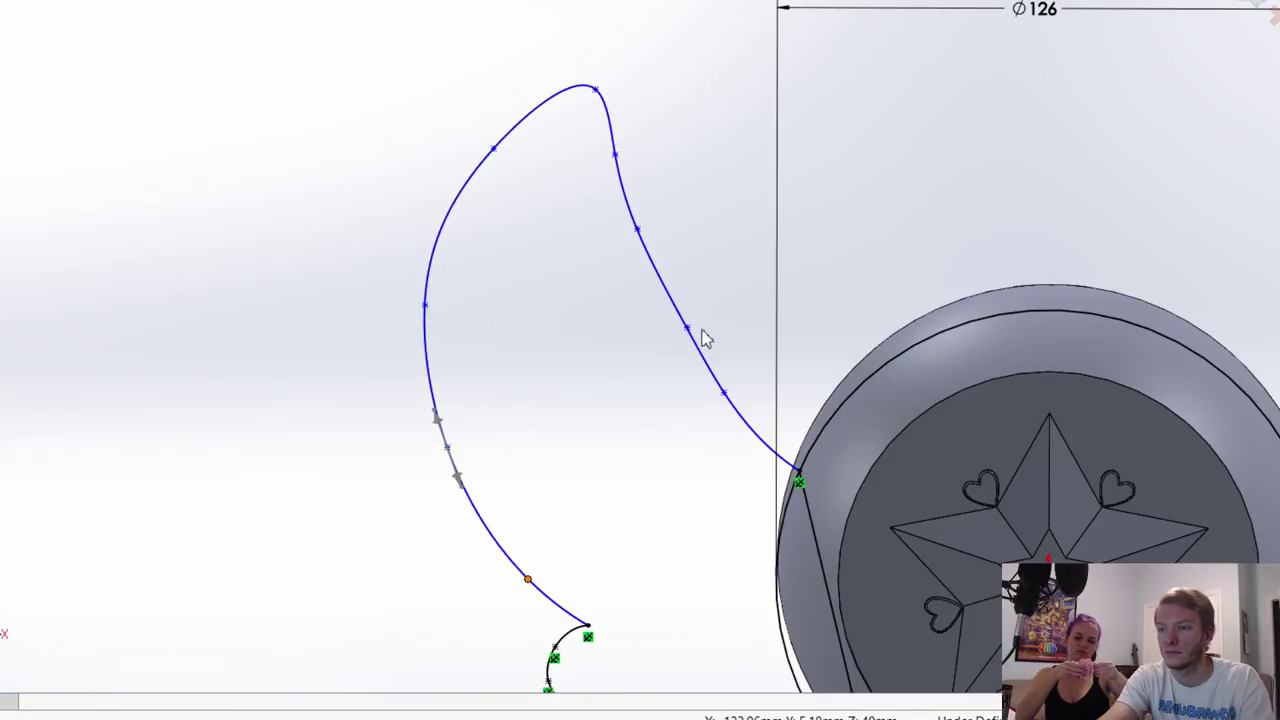
key(ctrl+z)
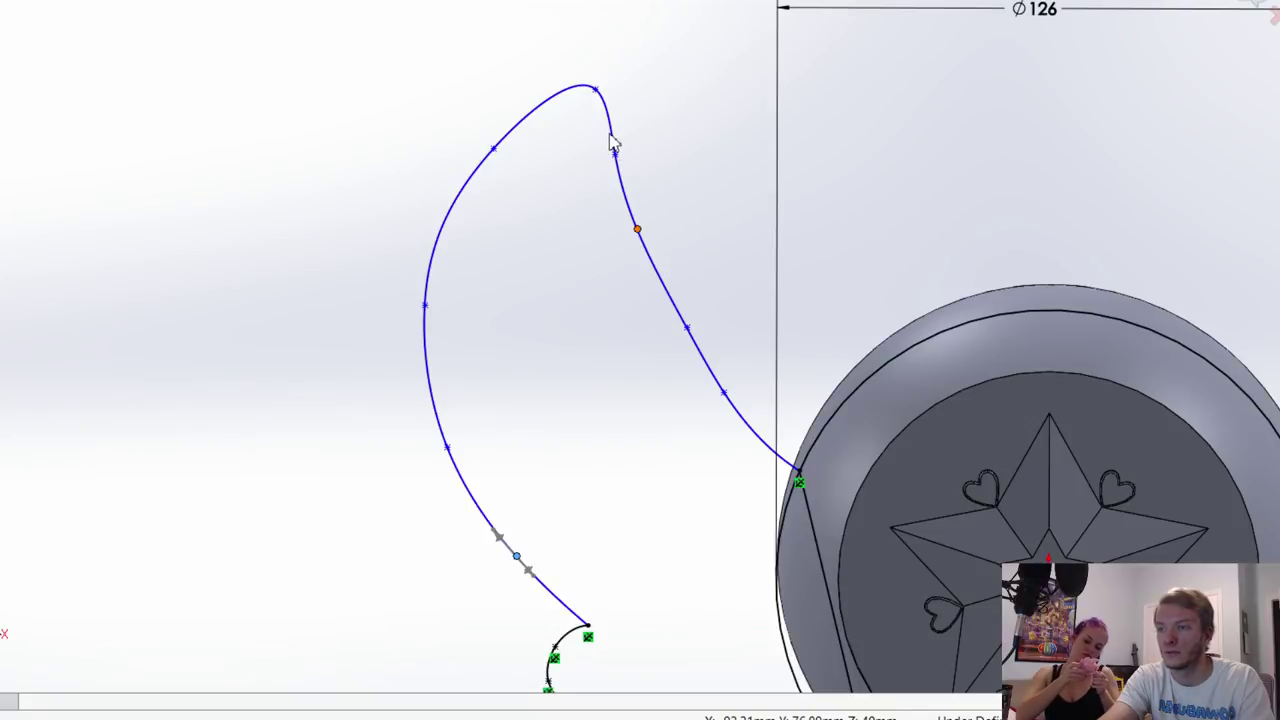
key(ctrl+z)
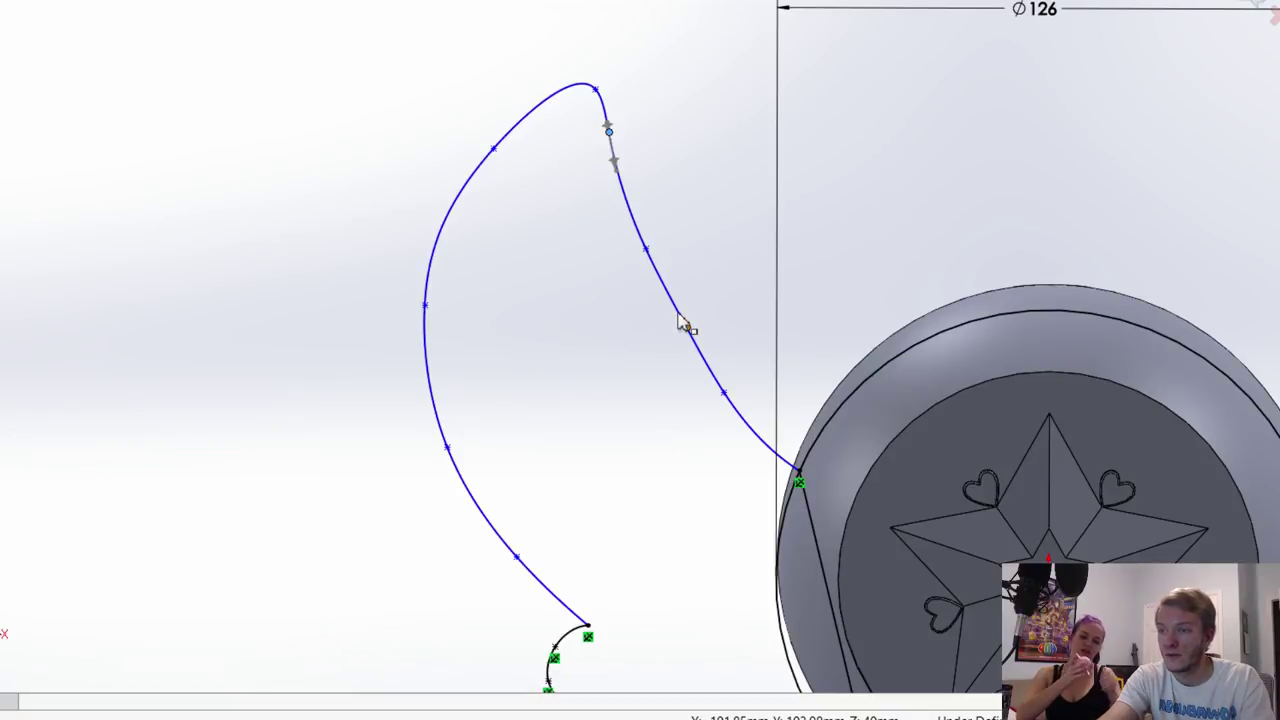
Step: Fix all the reshaped spline points of the wing outline in place and exit the sketch
click(686, 326)
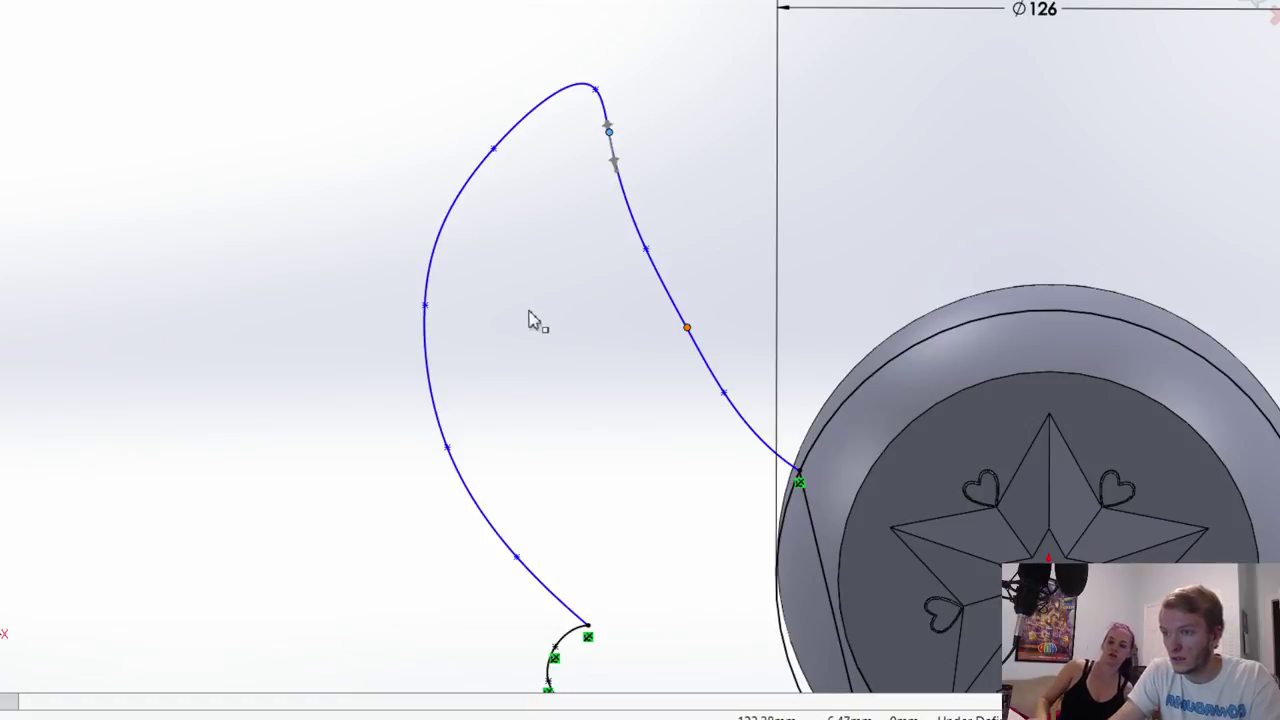
scroll(531, 316, up, 3)
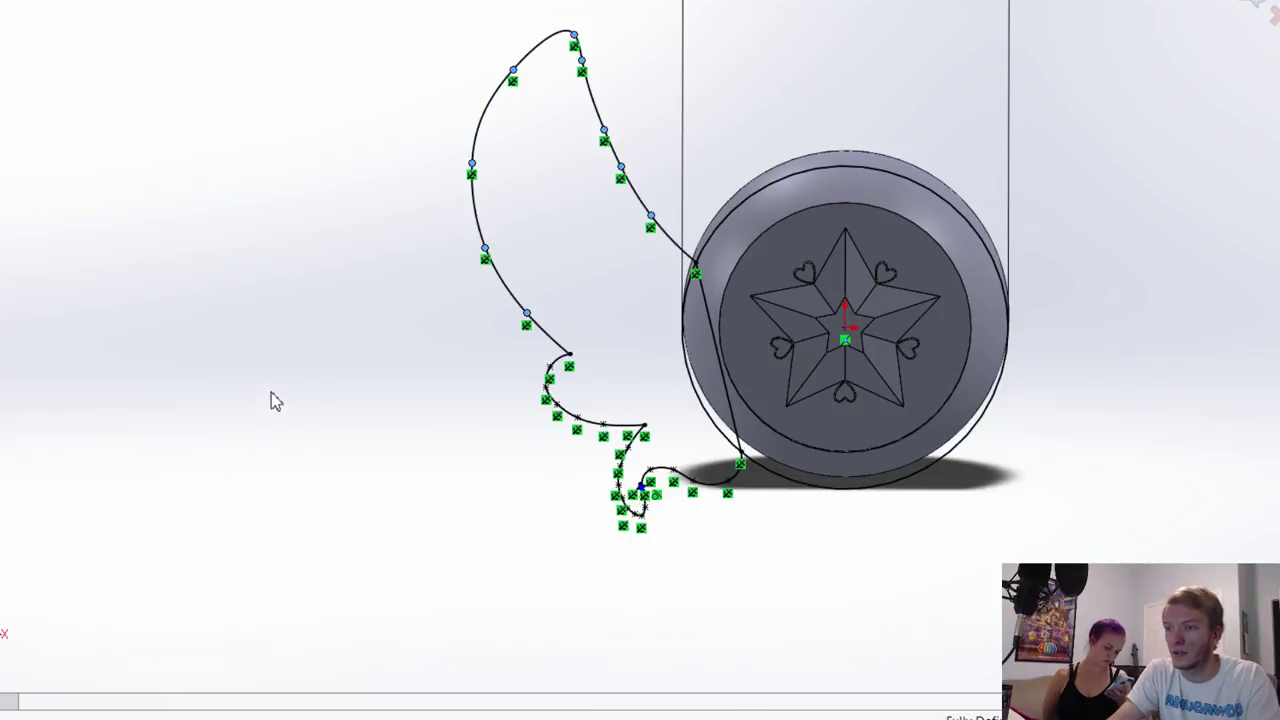
click(1257, 4)
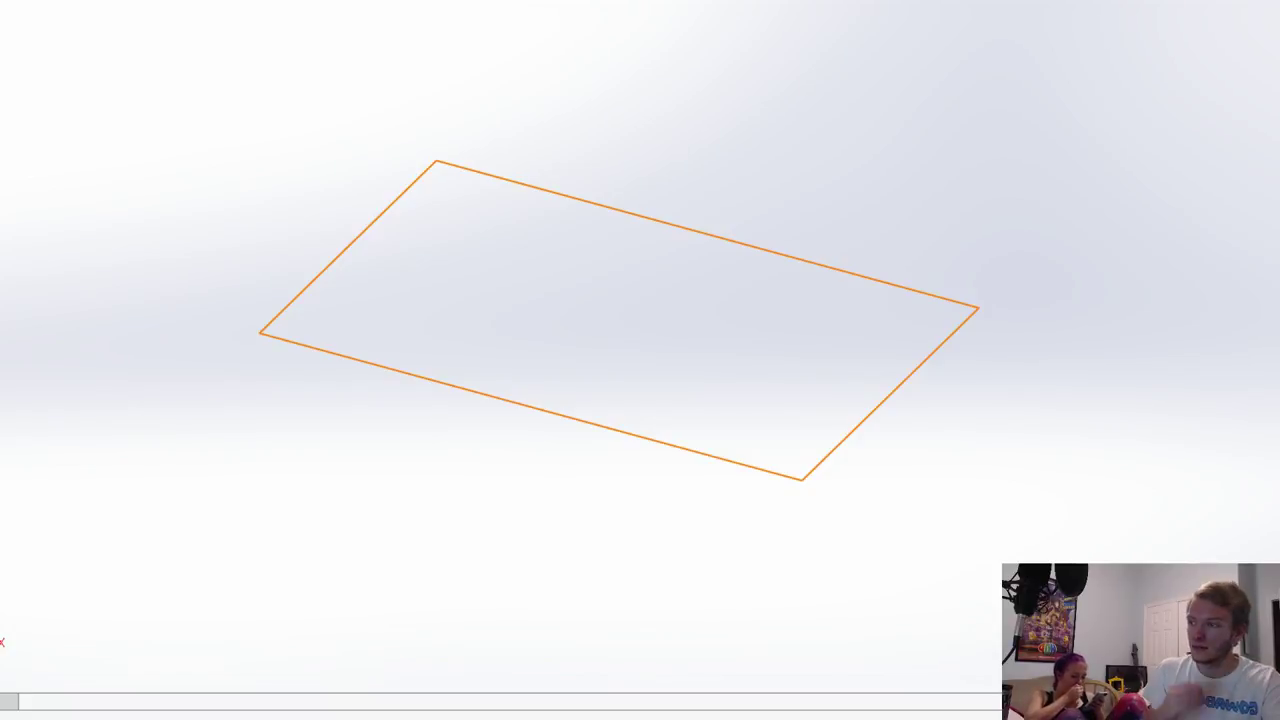
Step: Sketch a circle about 30 mm in diameter on the Top Plane of a new part, centred on the origin
click(630, 339)
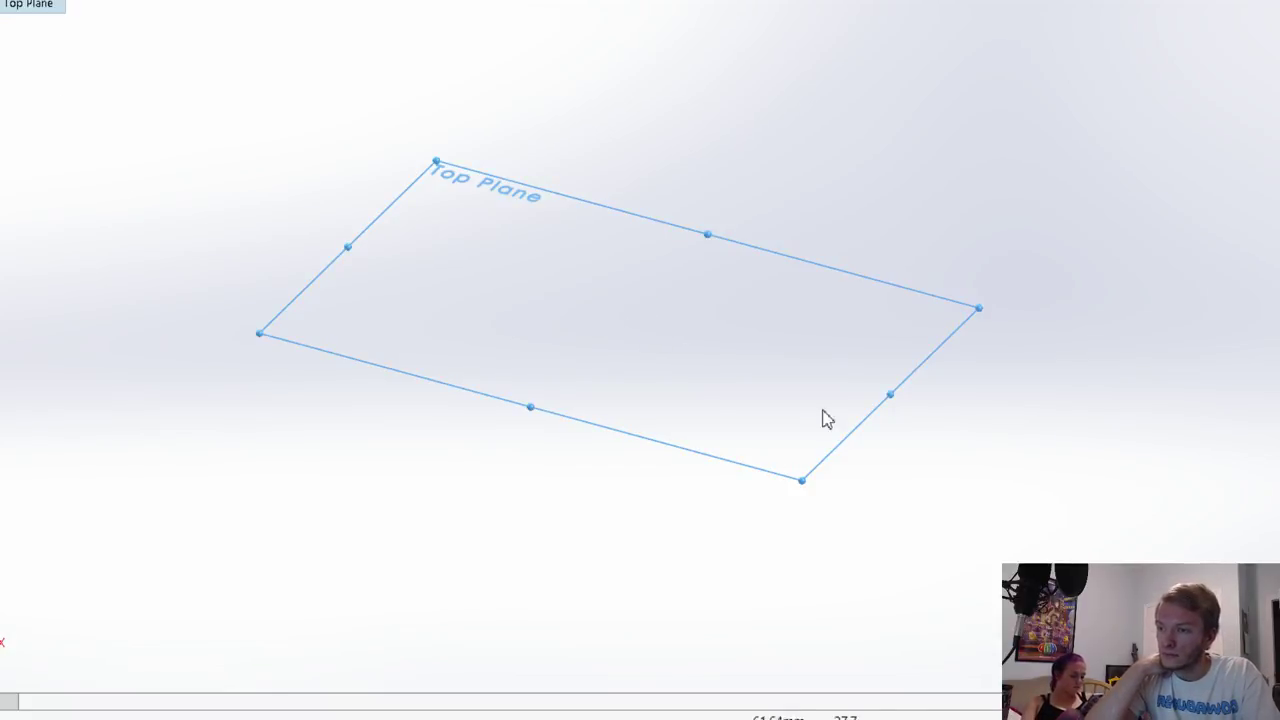
click(626, 322)
click(612, 273)
Step: Dimension the circle's diameter as 28 mm and extrude it into a long cylindrical rod
right_drag(779, 404, 741, 182)
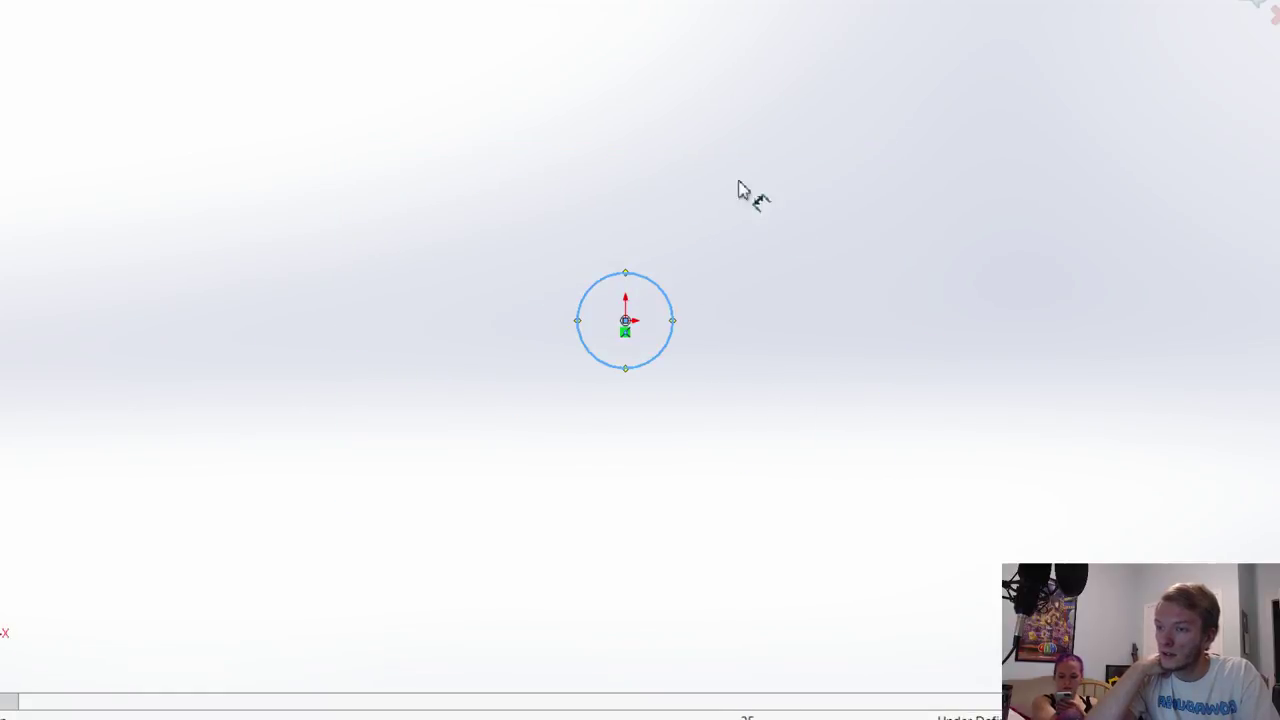
click(606, 278)
click(606, 252)
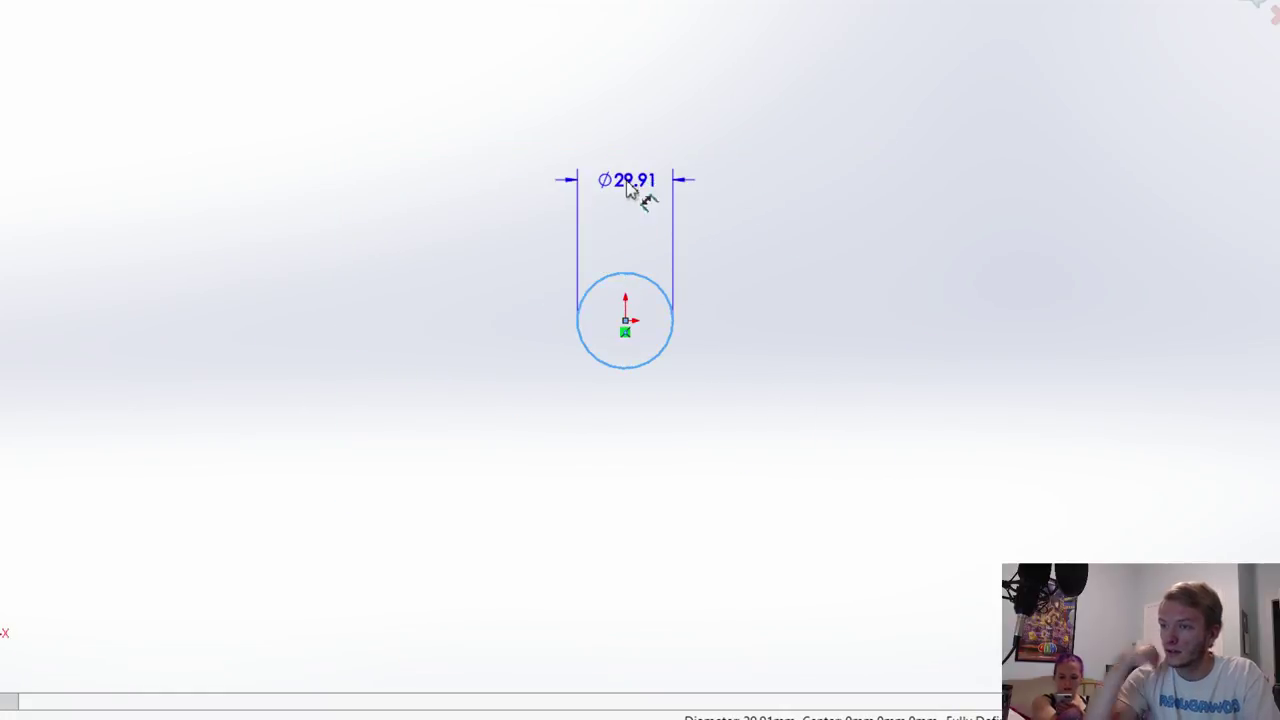
click(636, 190)
text(28)
key(Return)
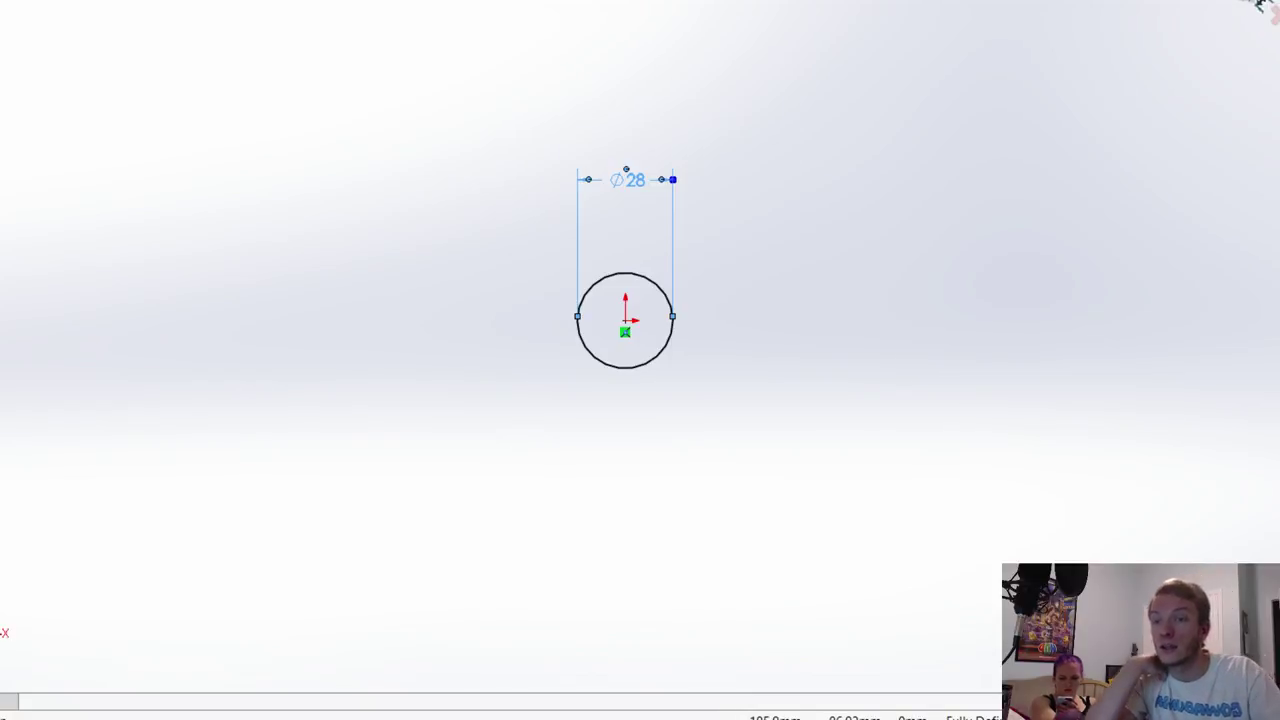
key(Escape)
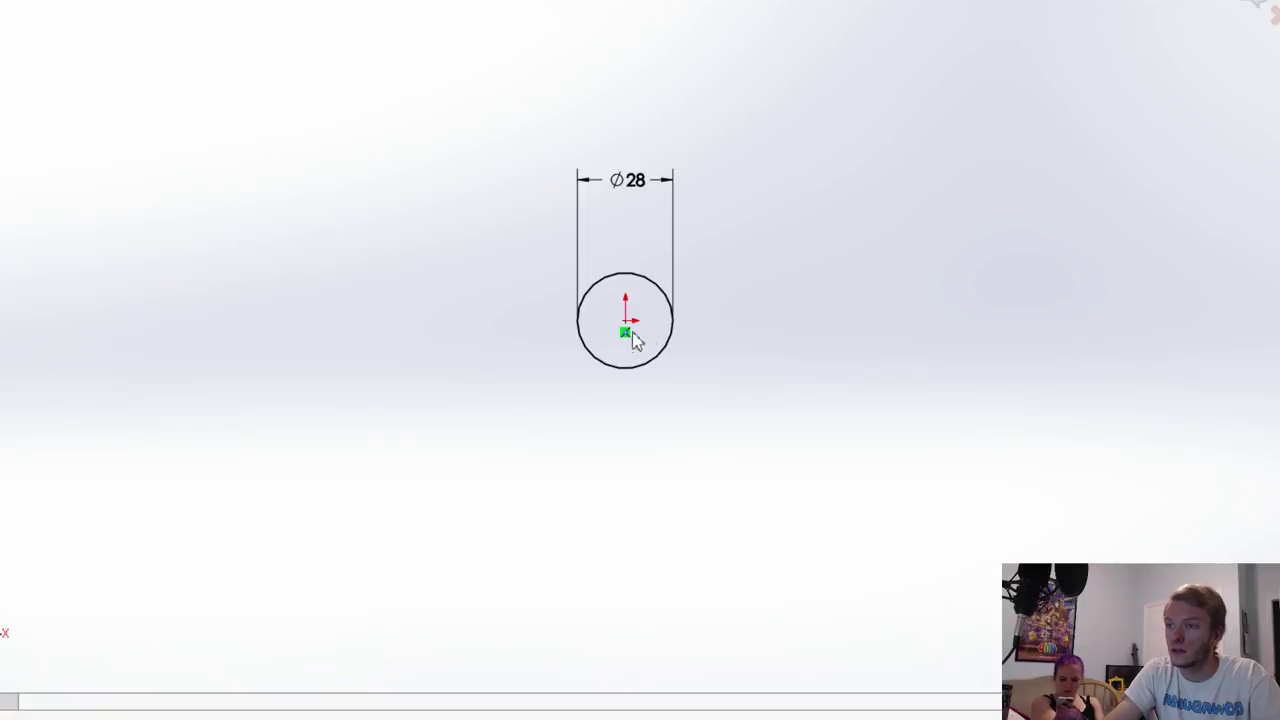
key(ctrl+b)
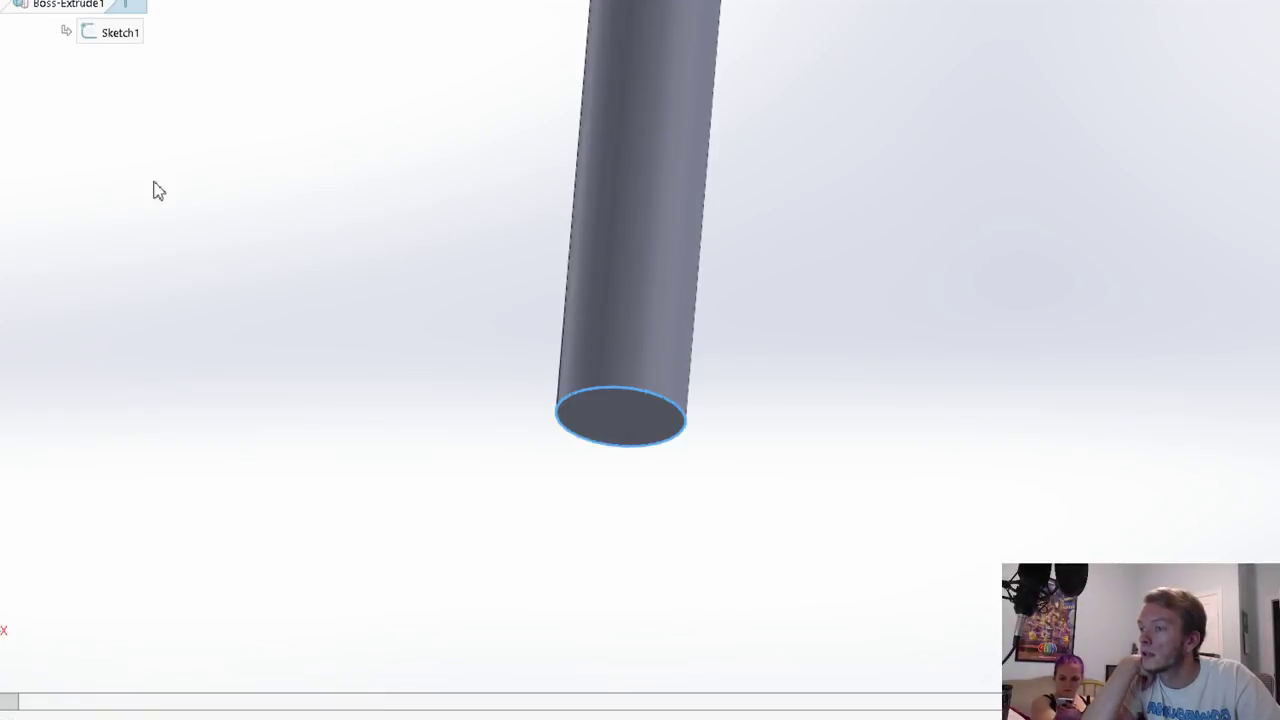
Step: Convert the rod's lower circular edge into a sketch and sweep a circular profile along it to form a rounded ring
click(676, 405)
click(654, 260)
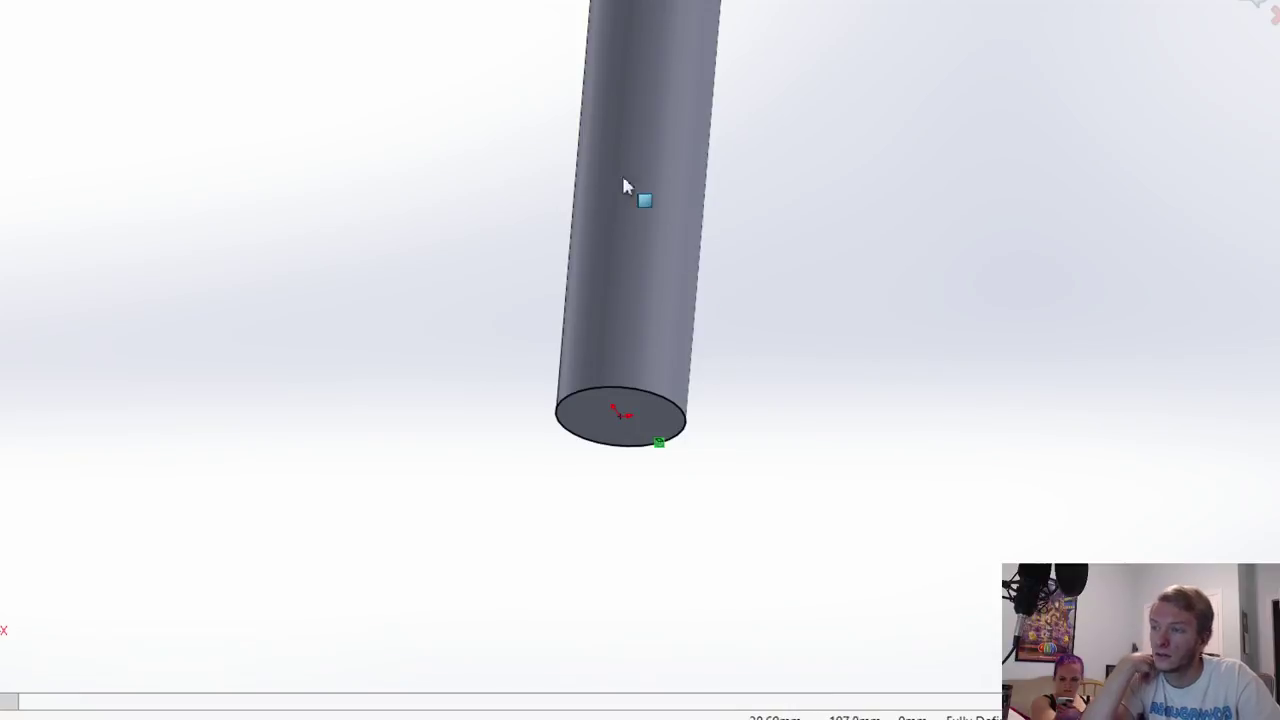
click(622, 396)
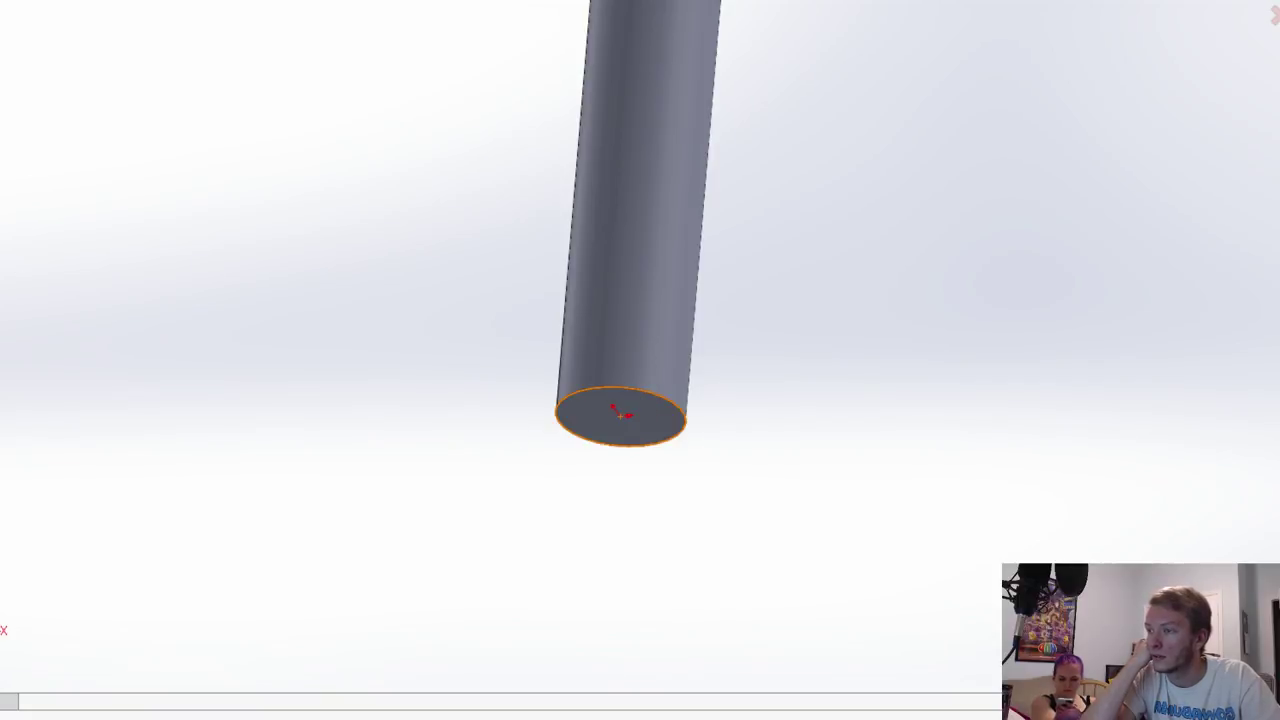
click(617, 443)
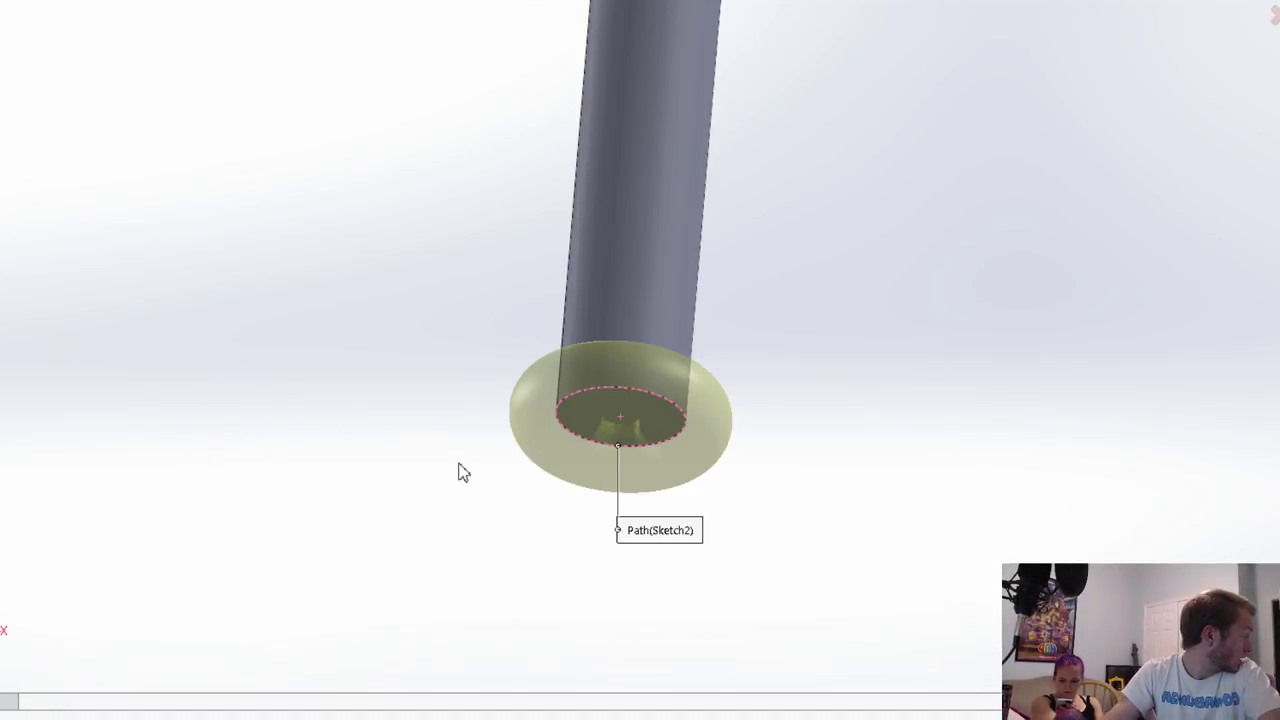
key(Return)
scroll(770, 215, up, 5)
middle_drag(757, 260, 759, 271)
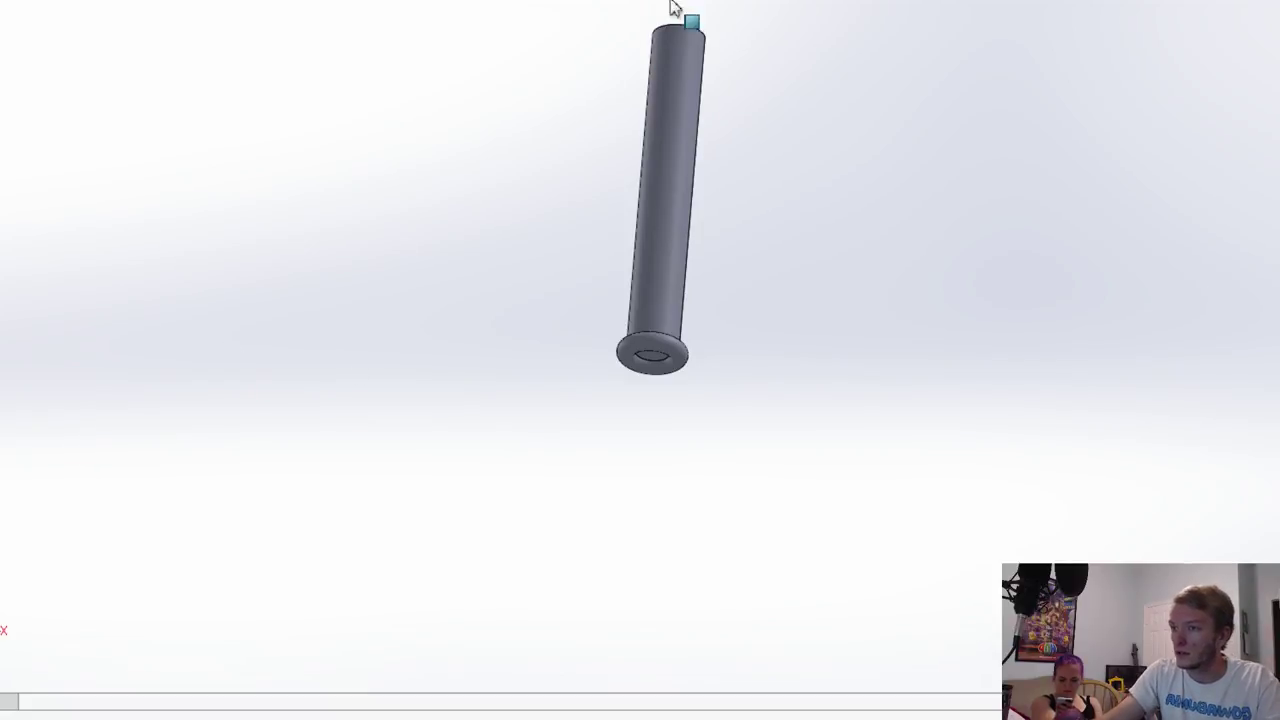
Step: Start a sketch on the Front Plane and convert the ring's inner circular edge into it as a straight line
scroll(672, 8, down, 2)
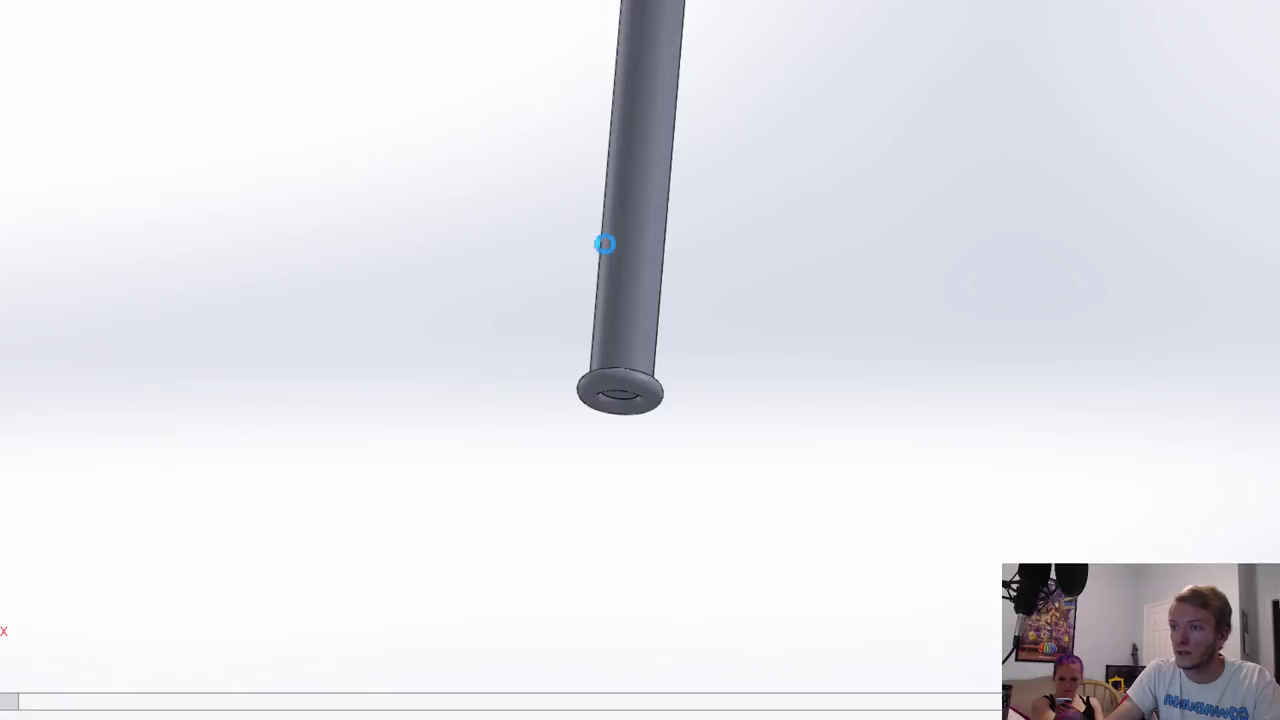
key(space)
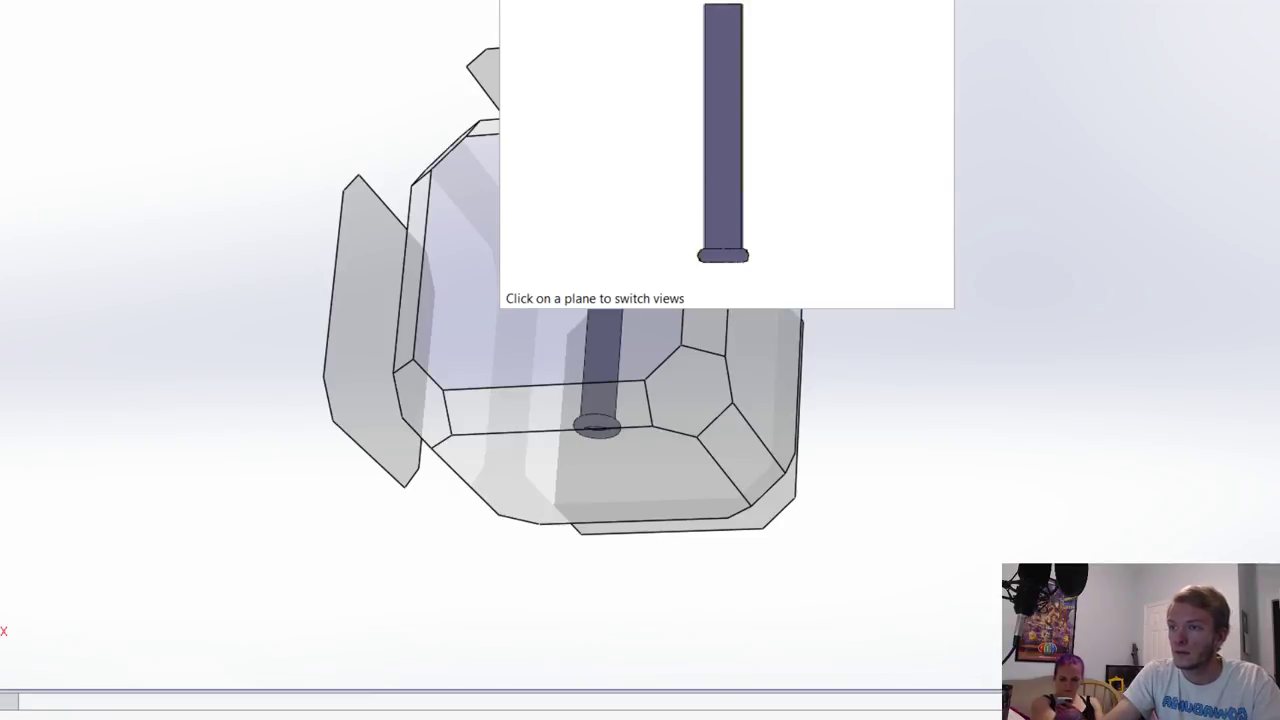
key(ctrl+7)
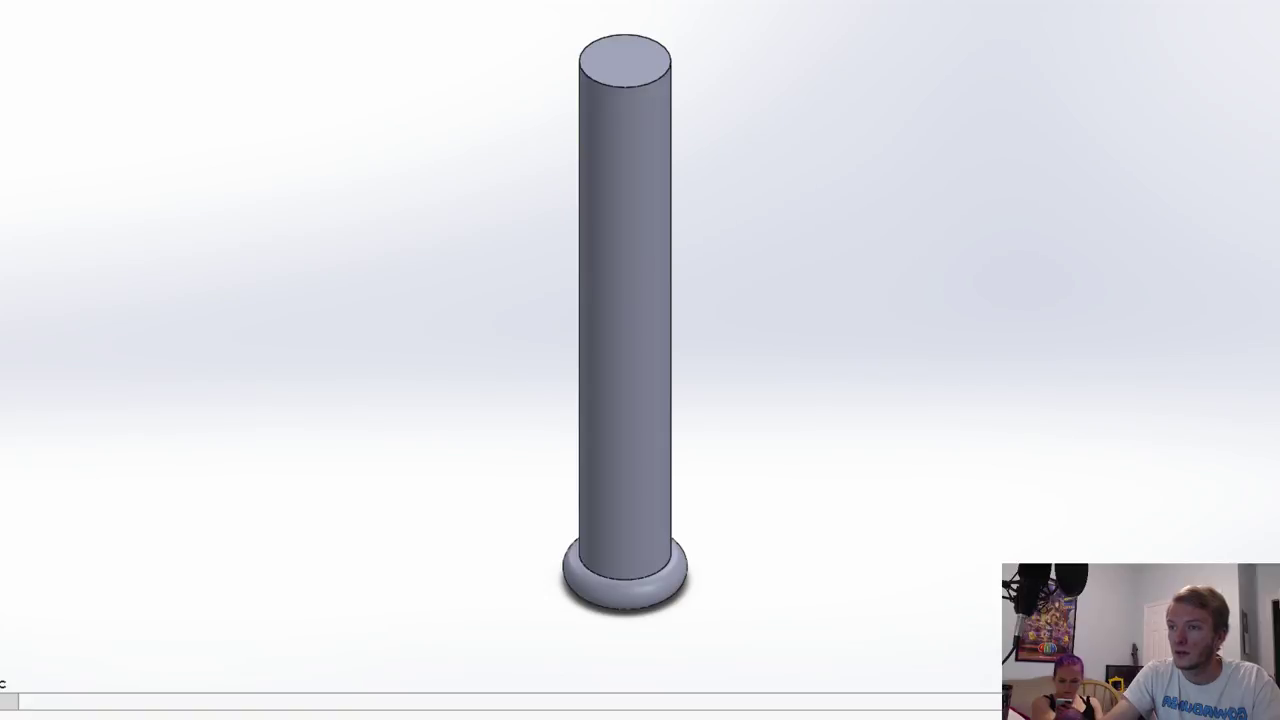
key(space)
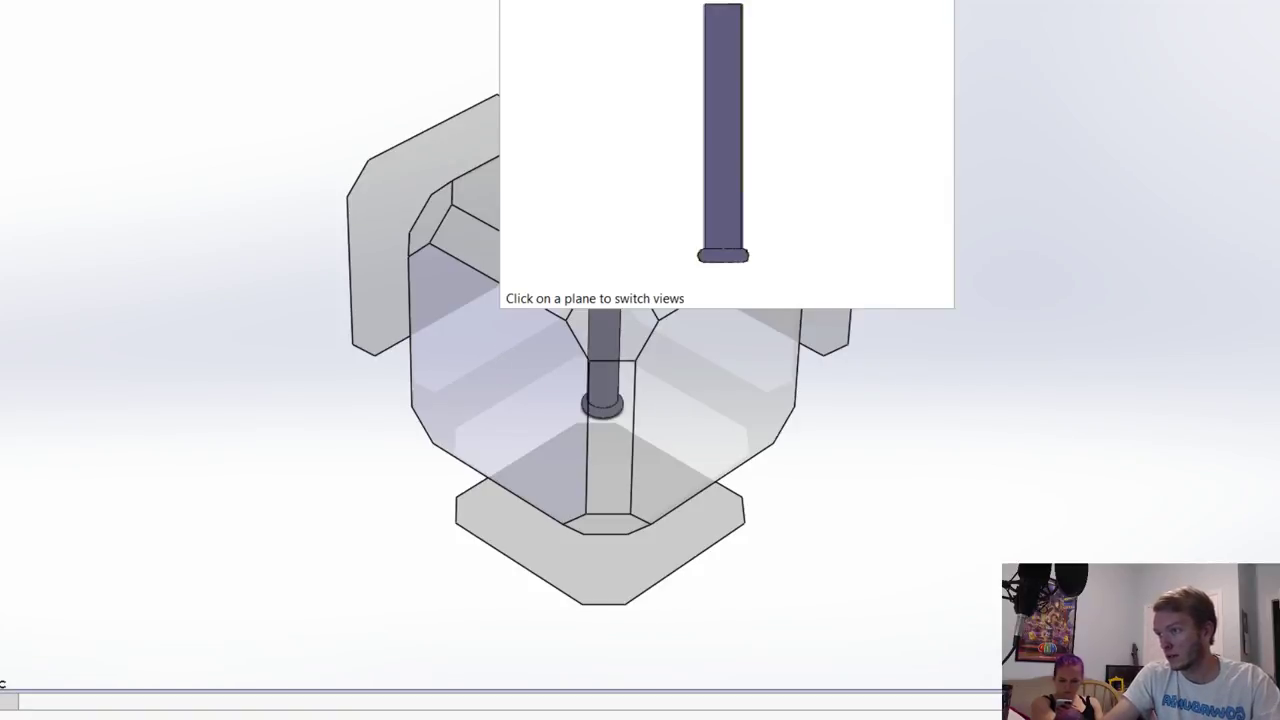
key(ctrl+1)
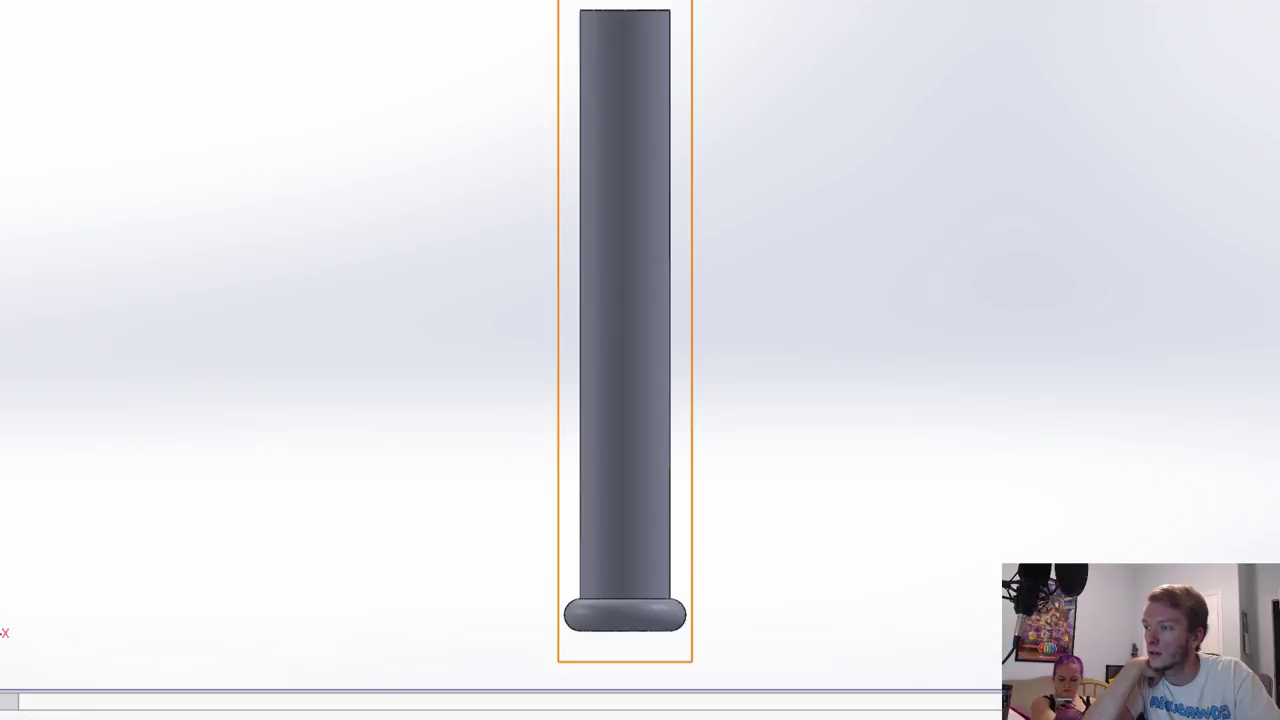
click(613, 661)
scroll(613, 661, down, 2)
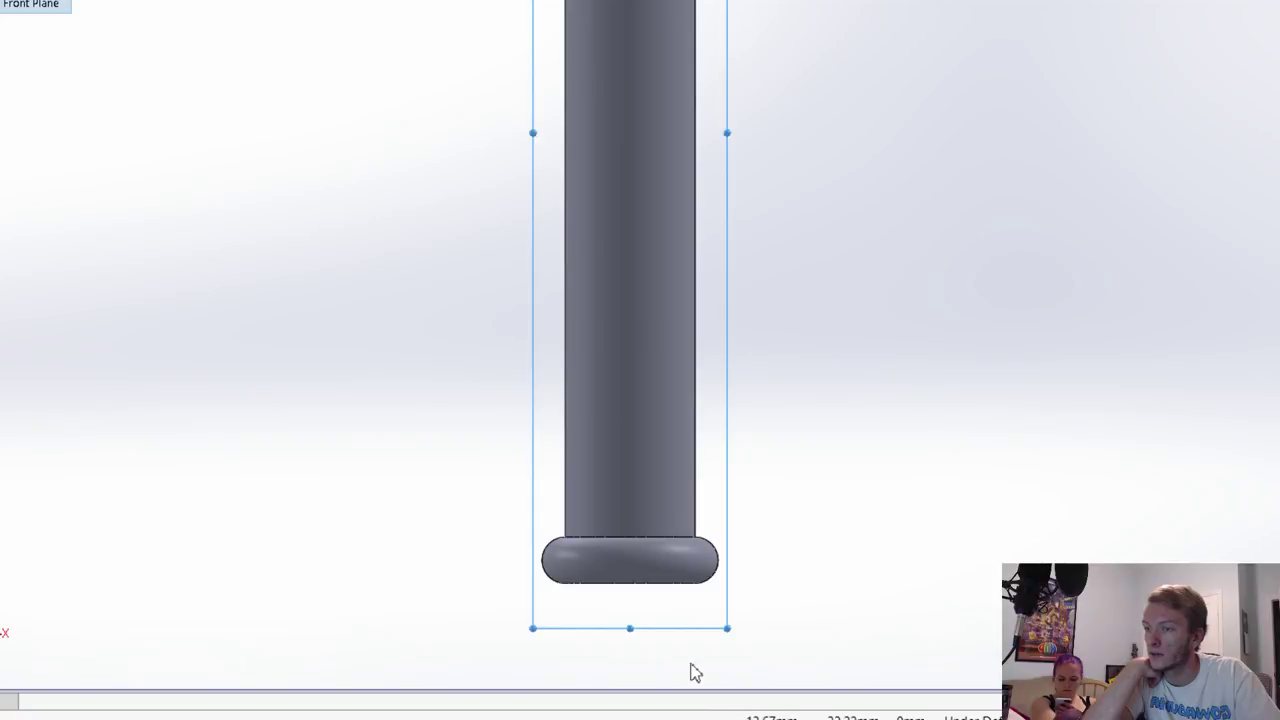
click(665, 565)
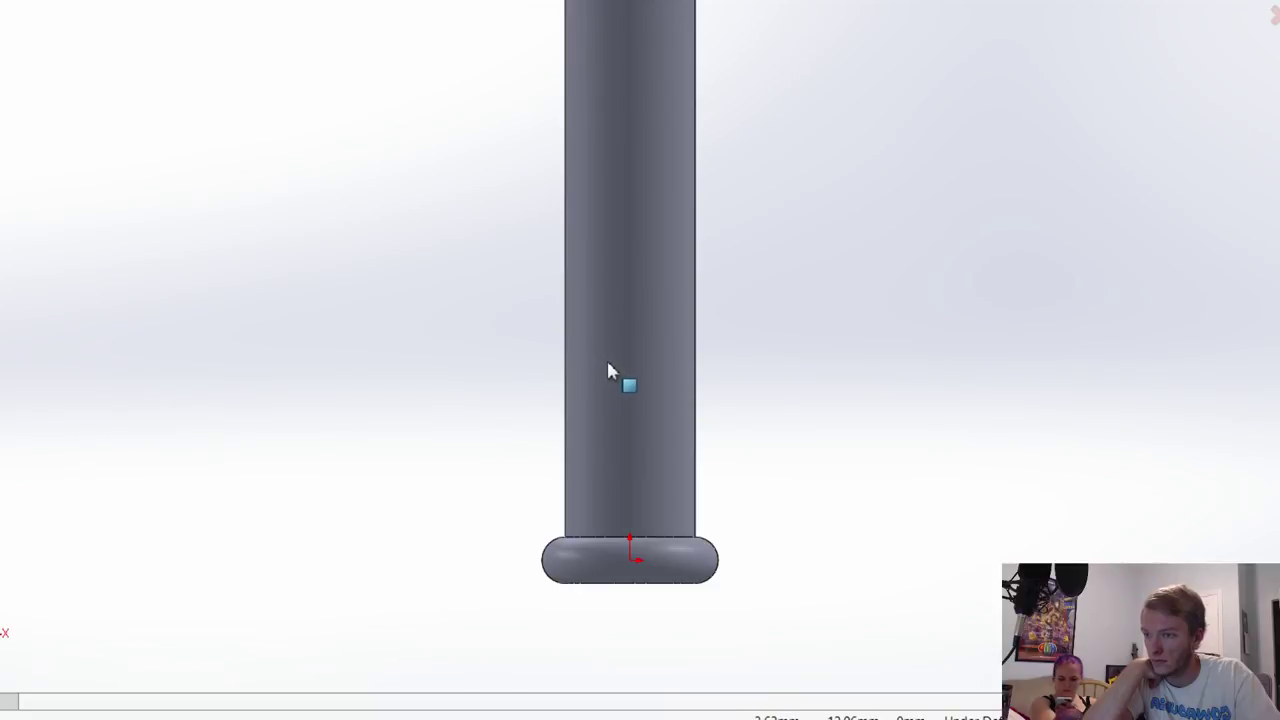
key(ctrl+shift+z)
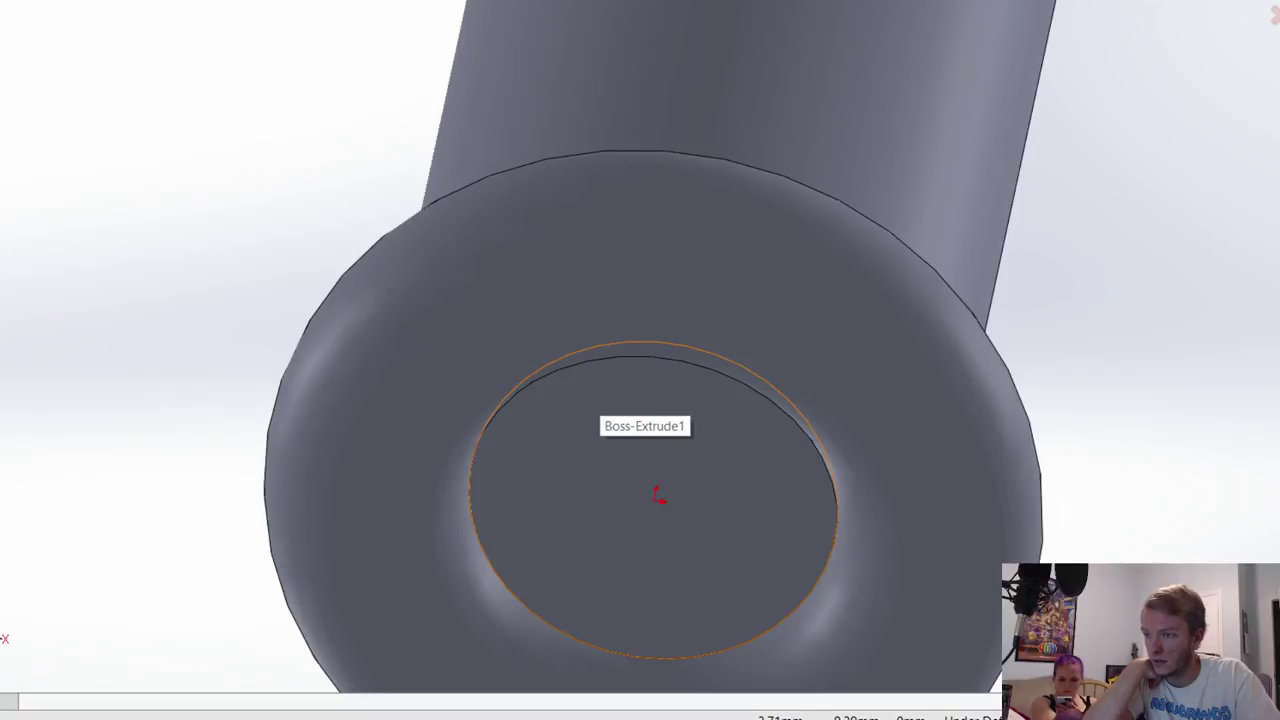
scroll(625, 323, up, 1)
middle_drag(331, 417, 178, 503)
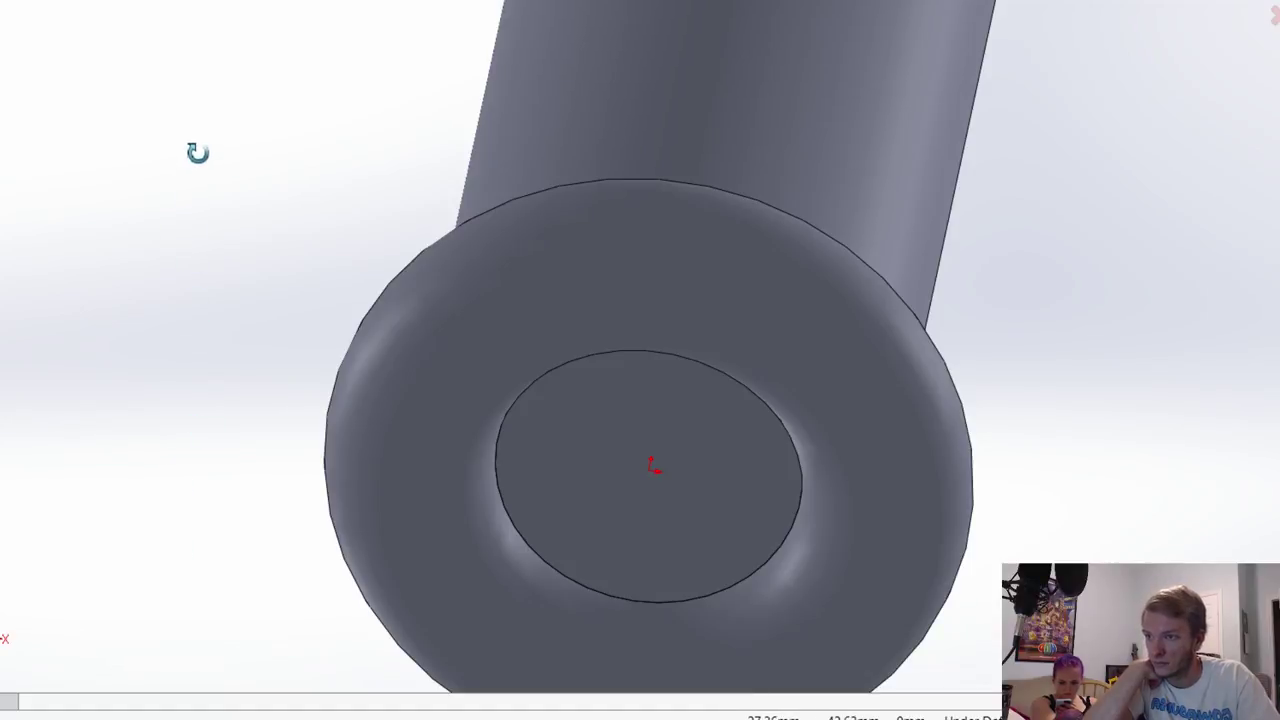
key(ctrl+6)
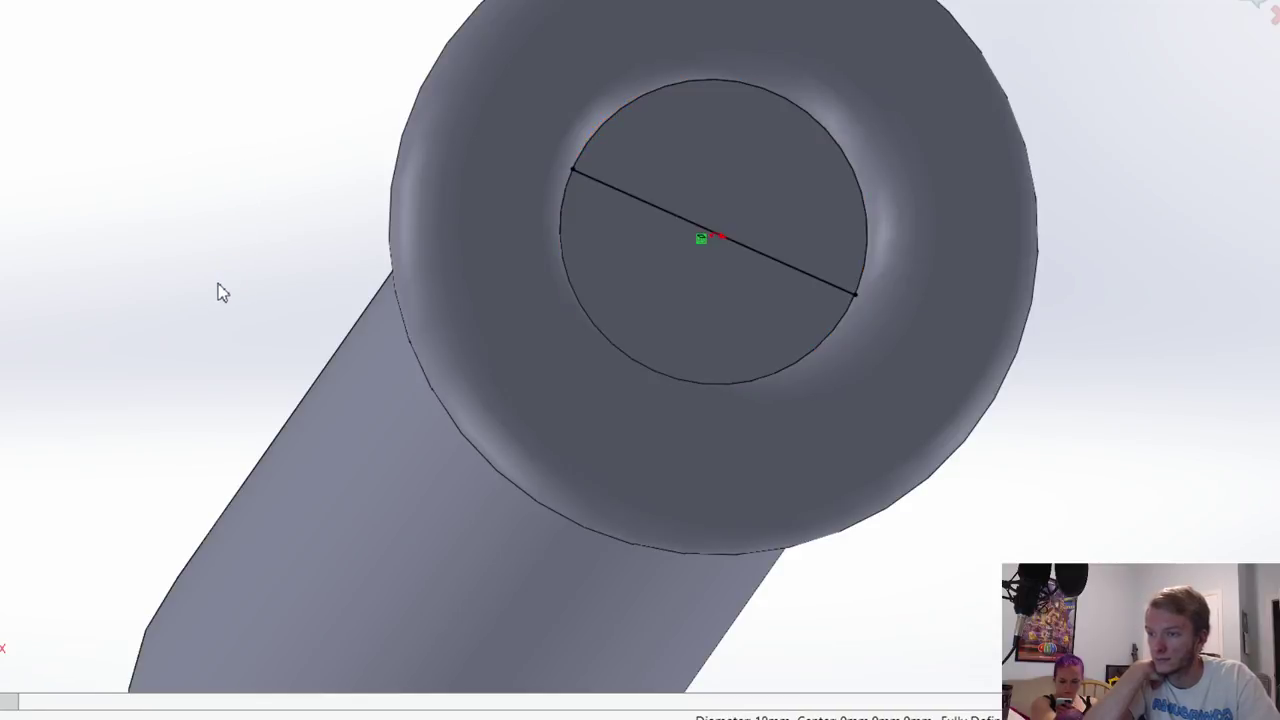
middle_drag(701, 238, 665, 345)
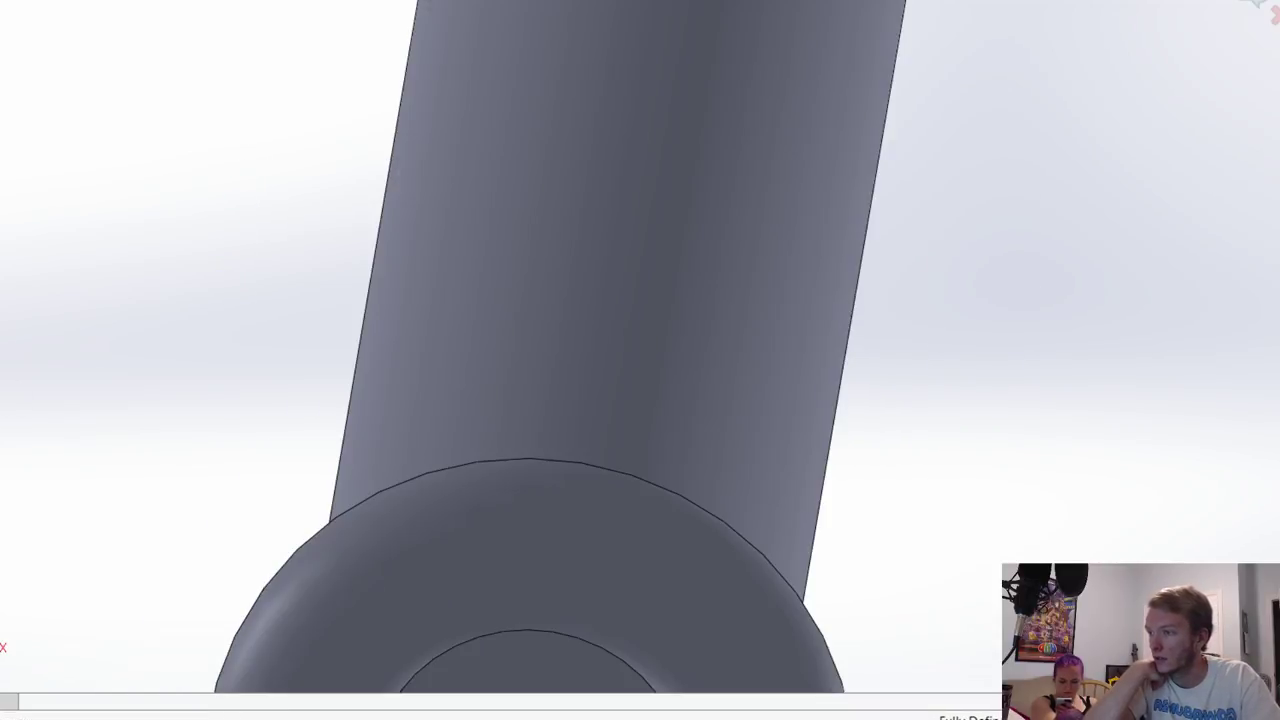
Step: Draw four connected lines below the ring between the converted line's ends, forming a kite-like outline about 35 mm wide and 56 mm tall
key(ctrl+8)
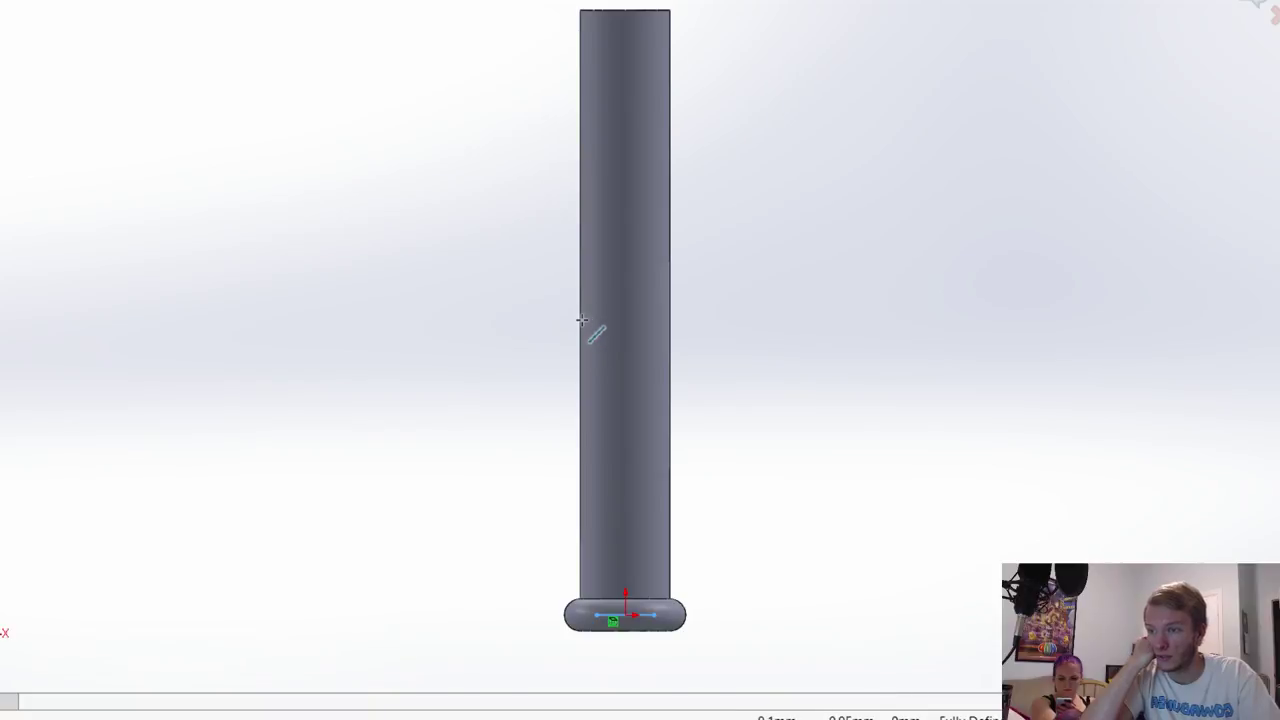
scroll(585, 310, down, 3)
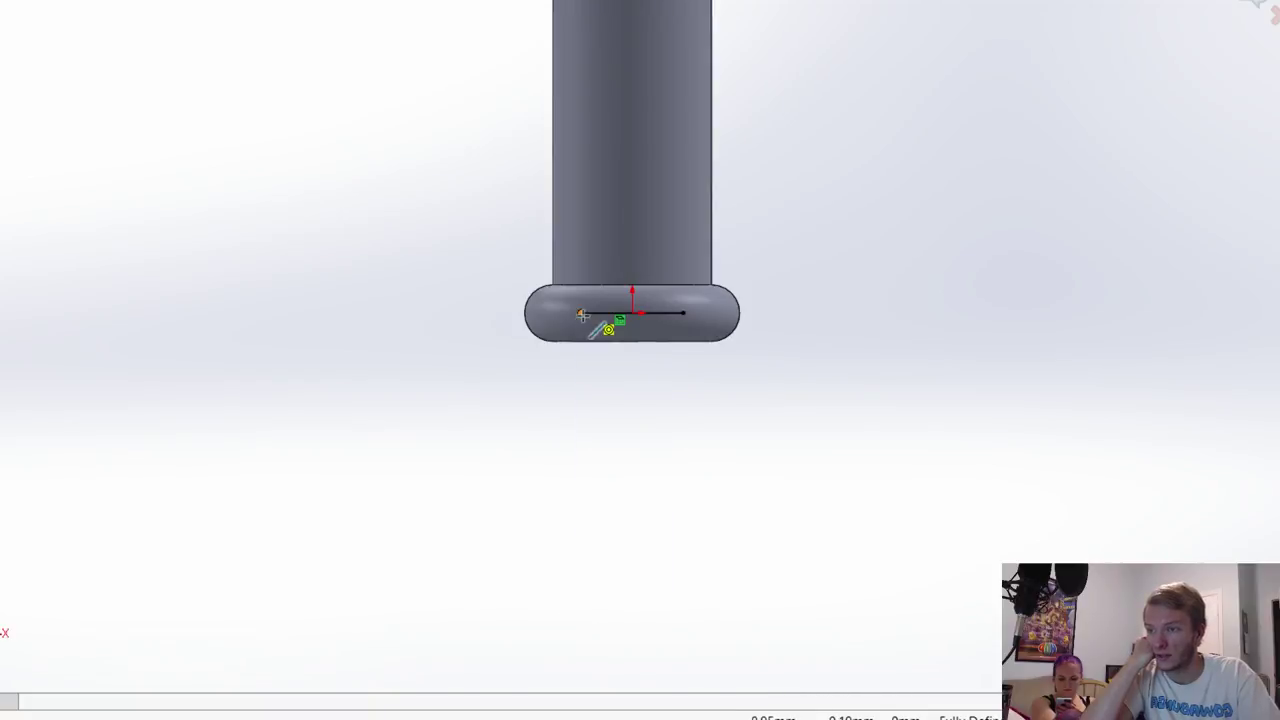
double_click(531, 422)
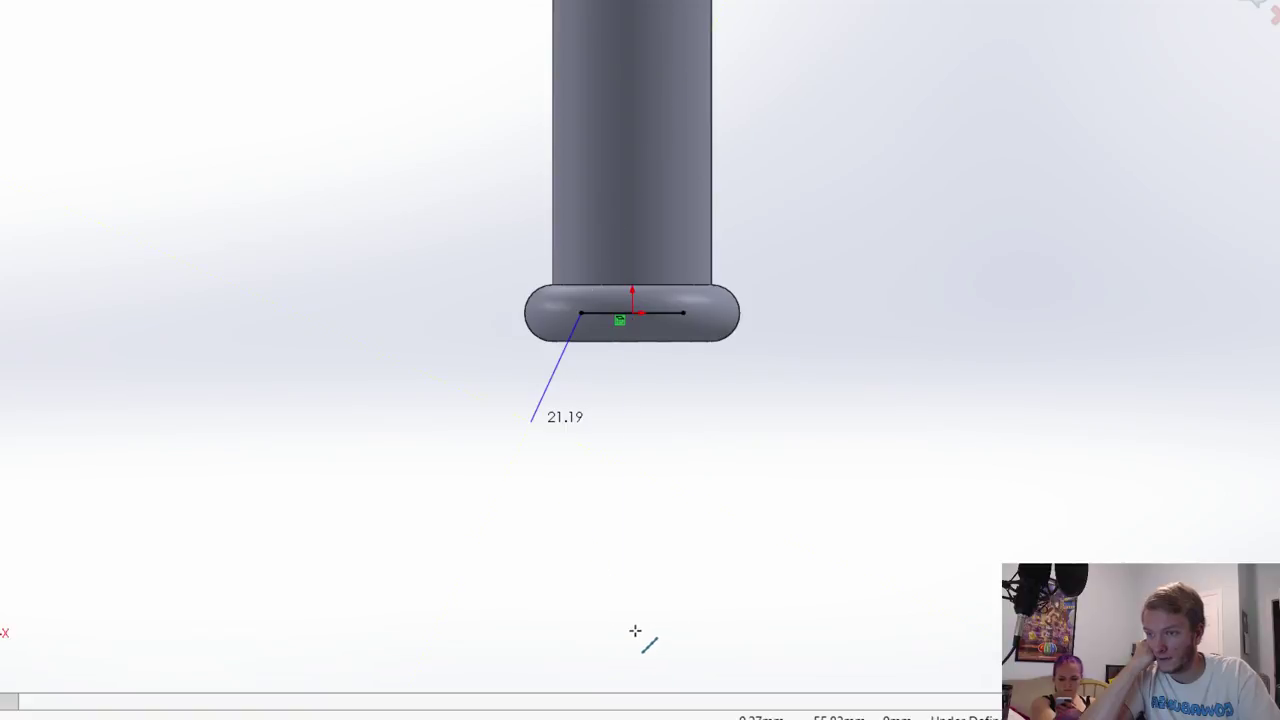
click(728, 421)
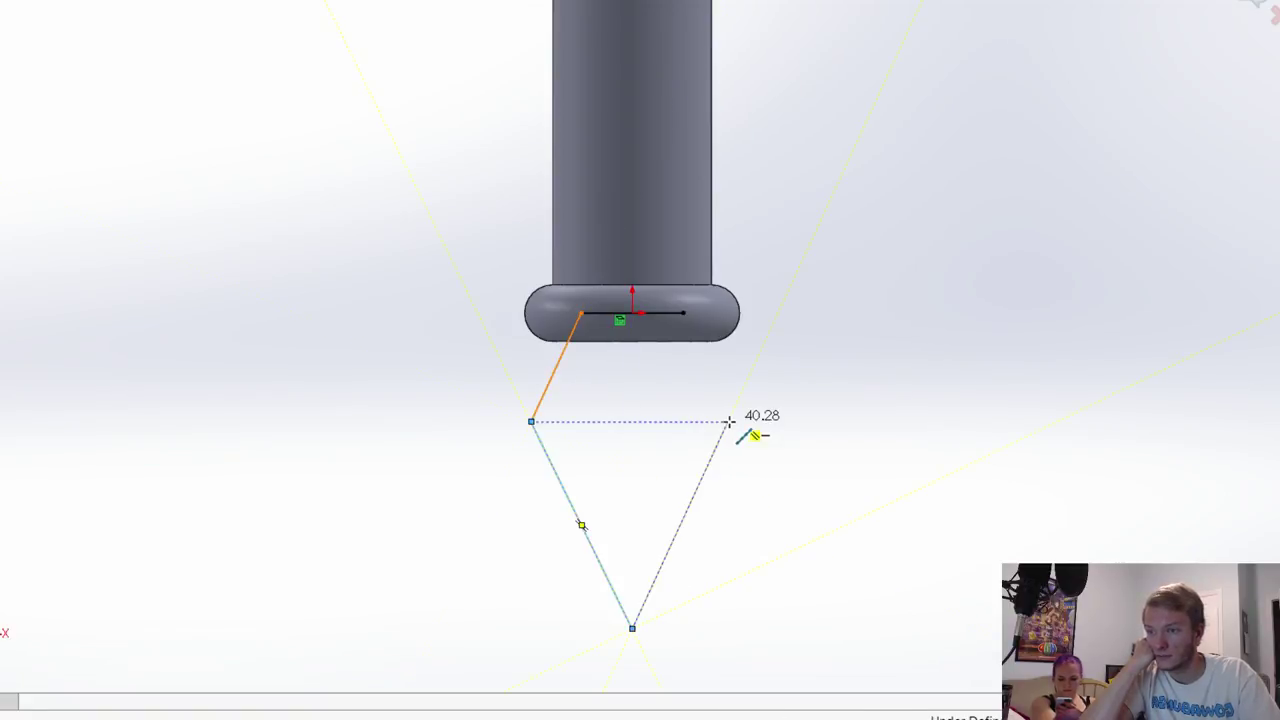
click(684, 316)
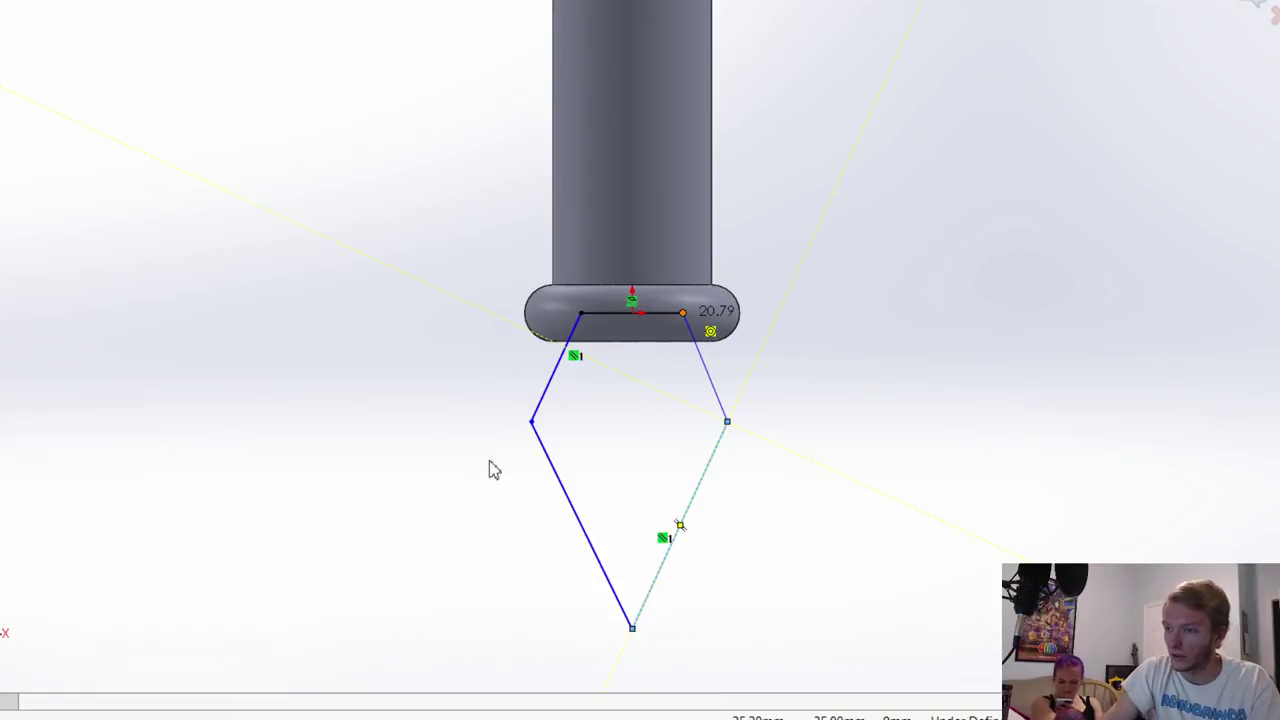
Step: Make the two long lower lines of the outline equal and the two short upper lines equal
click(578, 524)
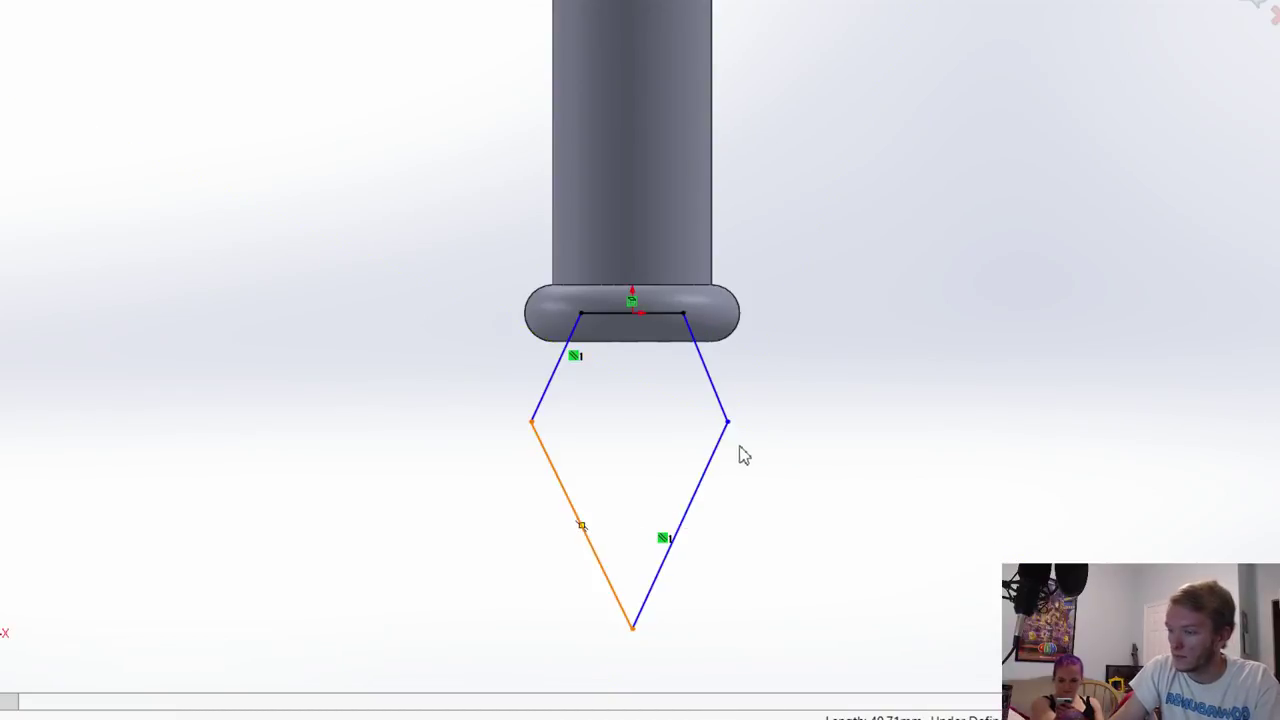
ctrl+click(711, 478)
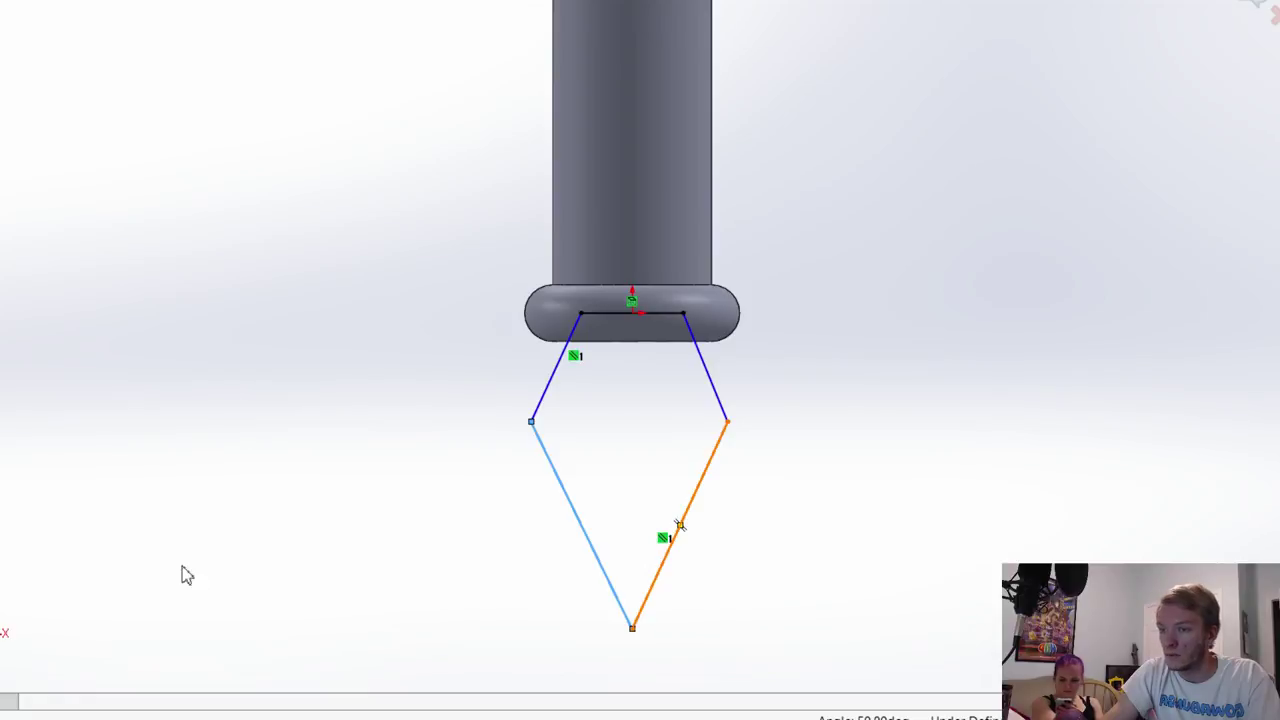
click(714, 388)
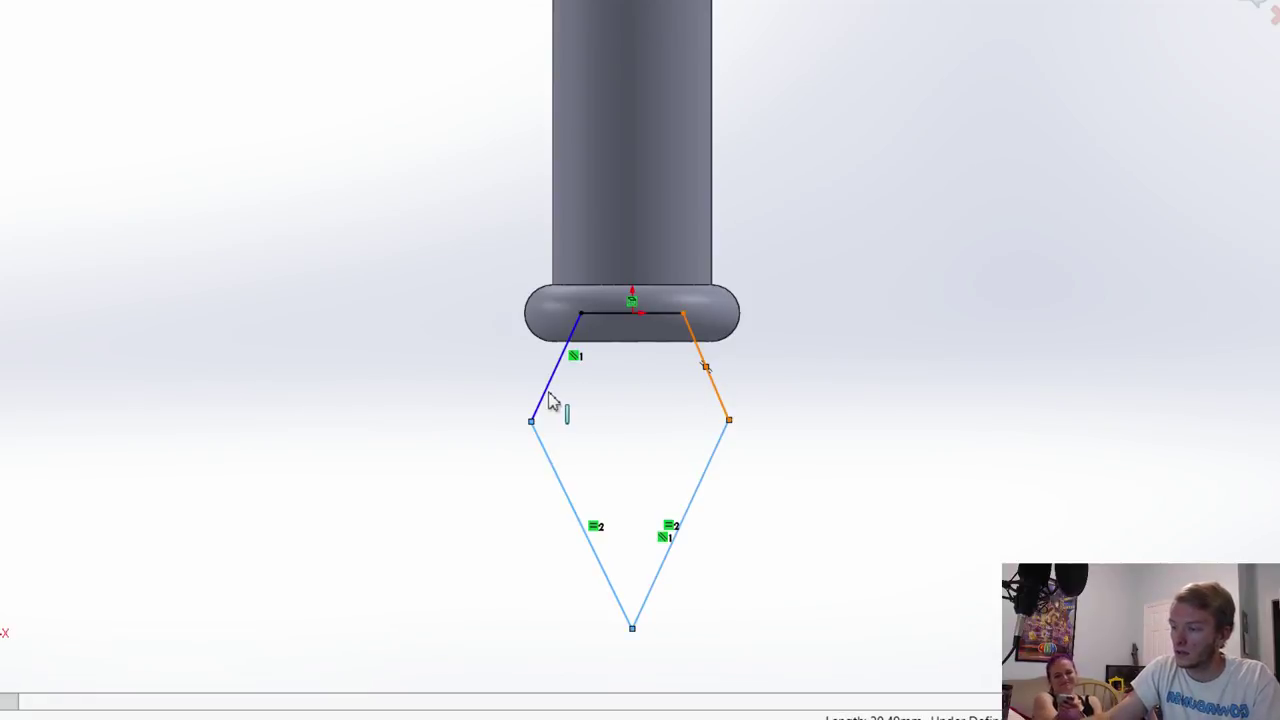
ctrl+click(549, 393)
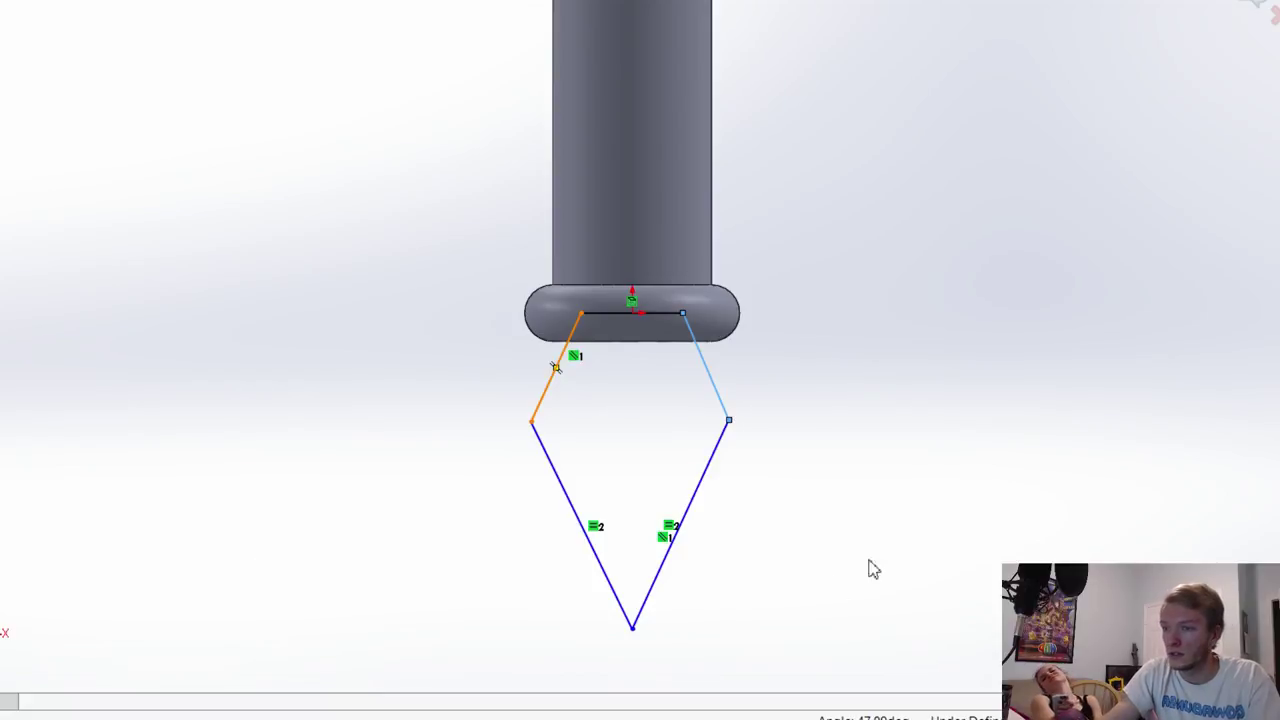
key(e)
Step: Align the outline's two side corners horizontally and its lower tip vertically with the origin
click(730, 423)
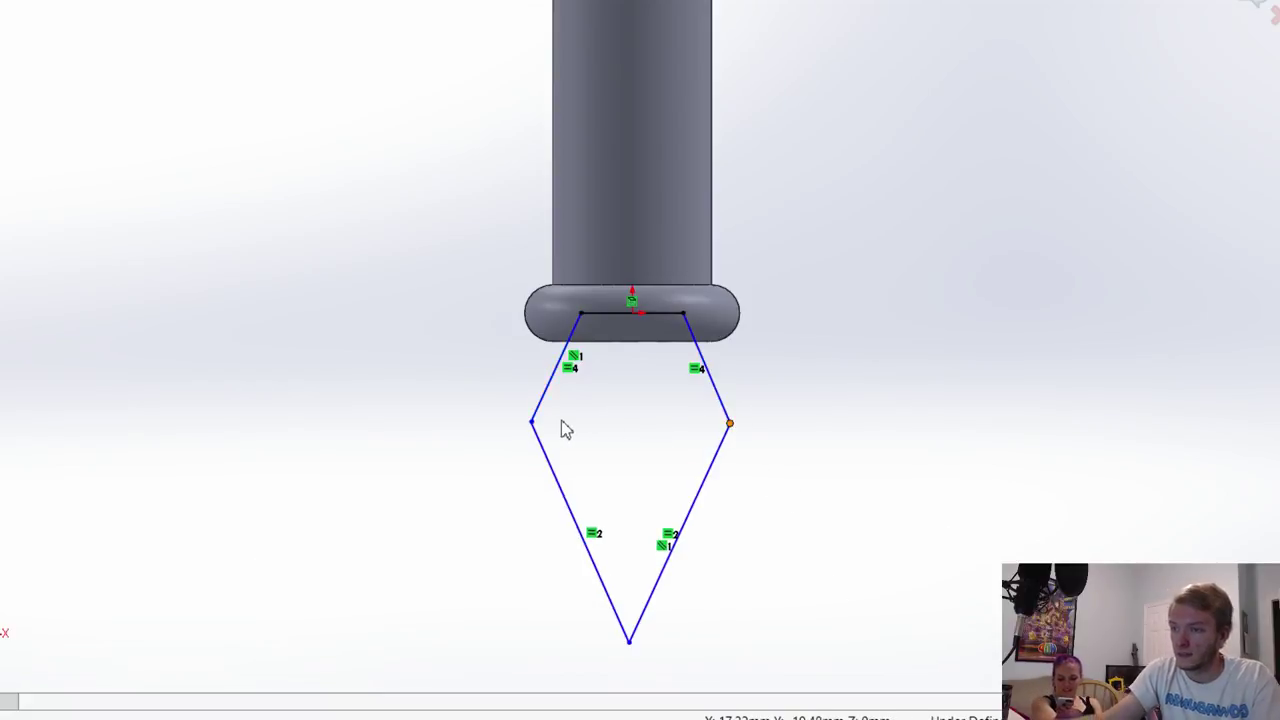
ctrl+click(531, 422)
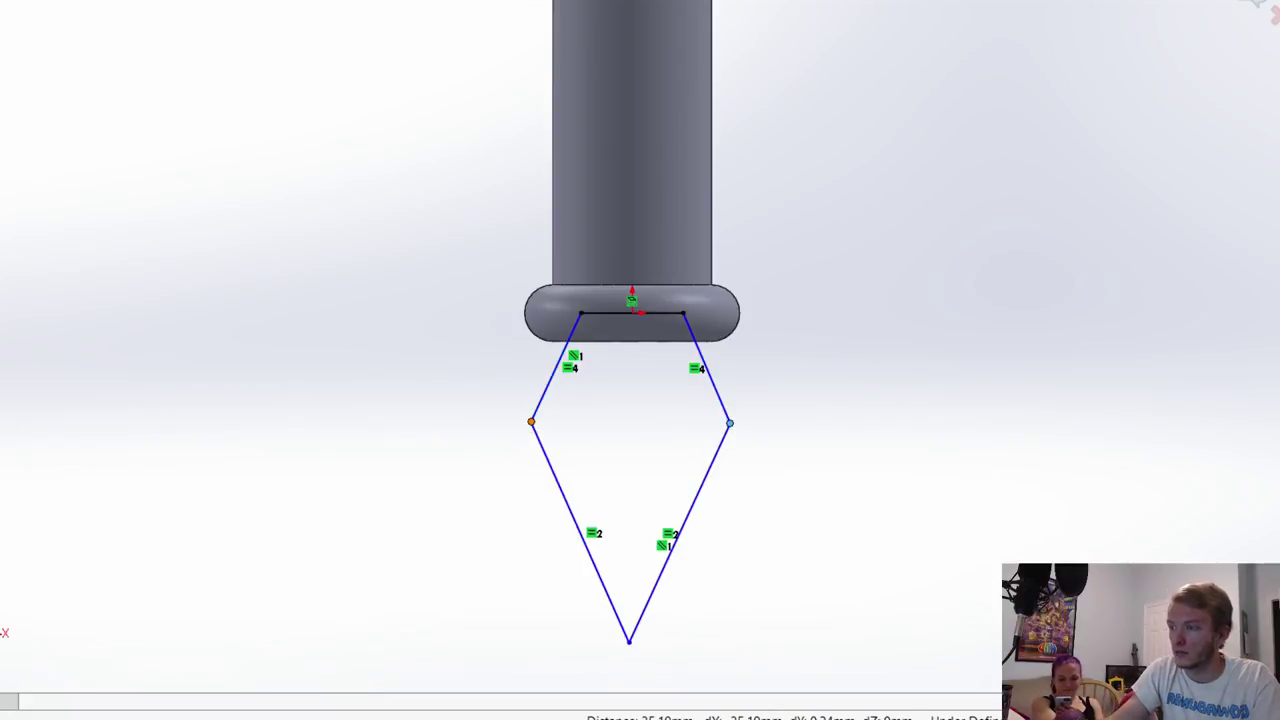
key(h)
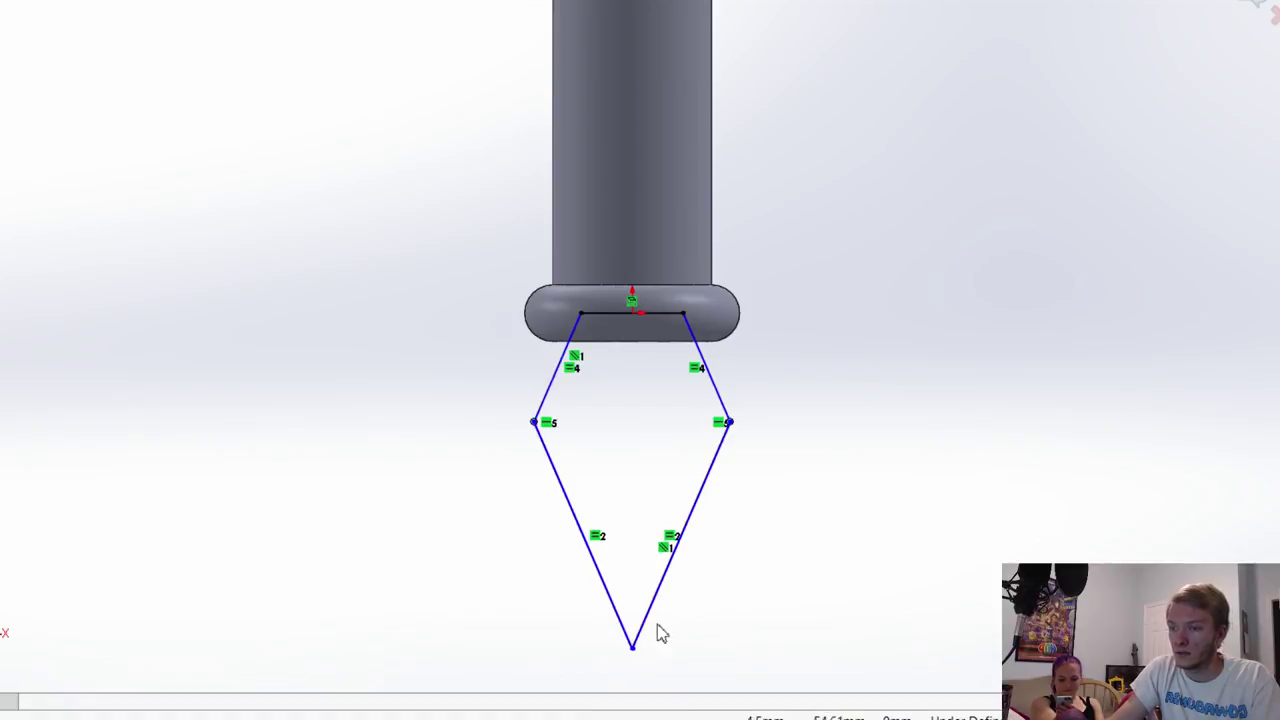
click(632, 648)
ctrl+click(633, 313)
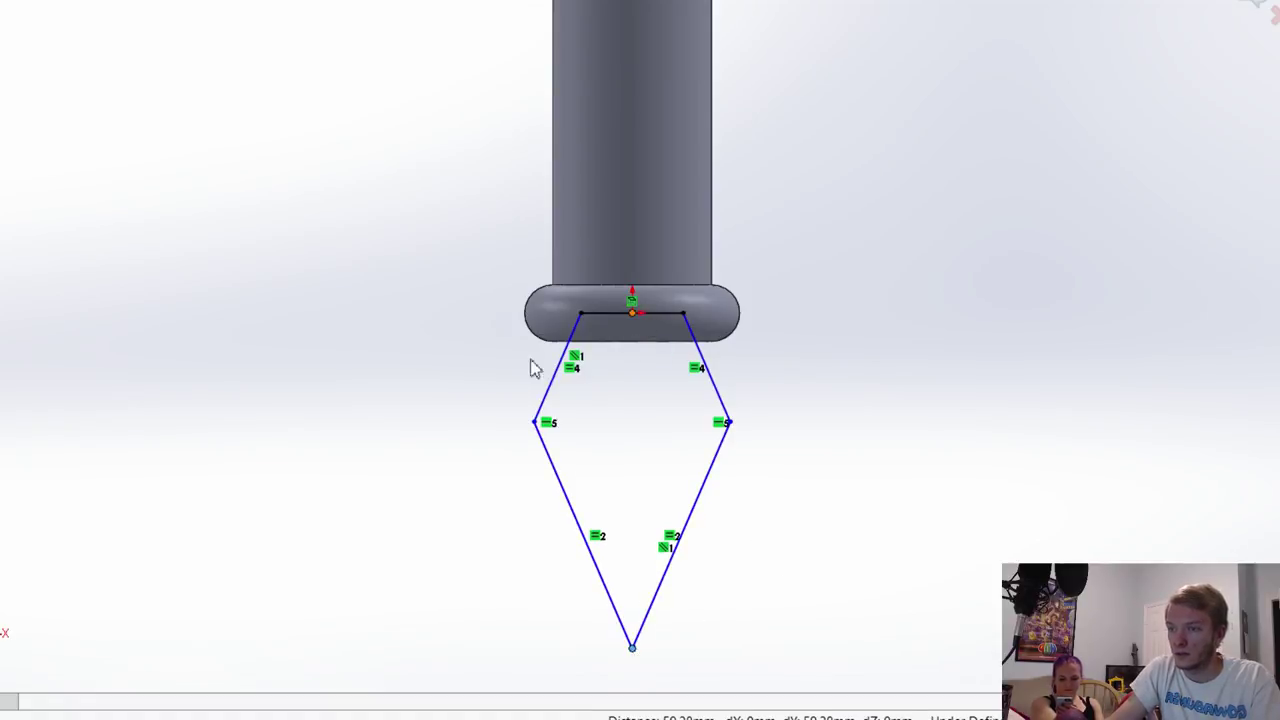
key(v)
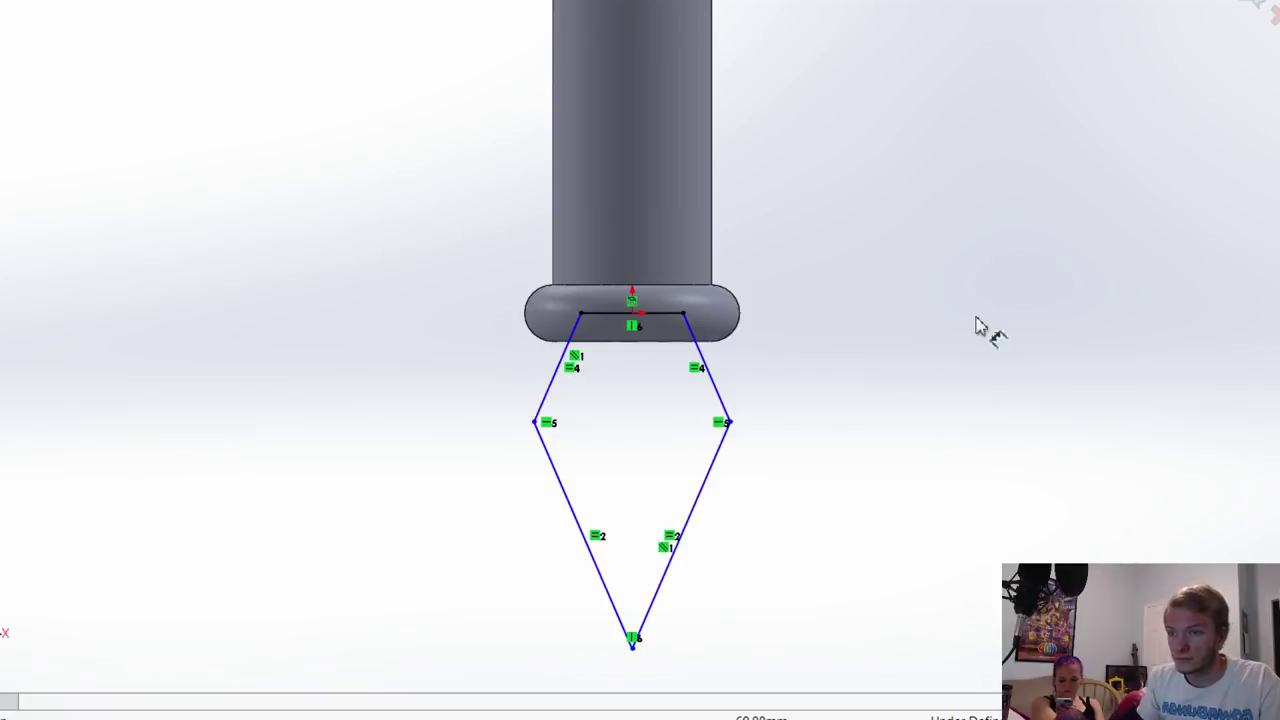
Step: Try to set a height dimension between the converted line and the outline's lower tip, and undo it
click(645, 315)
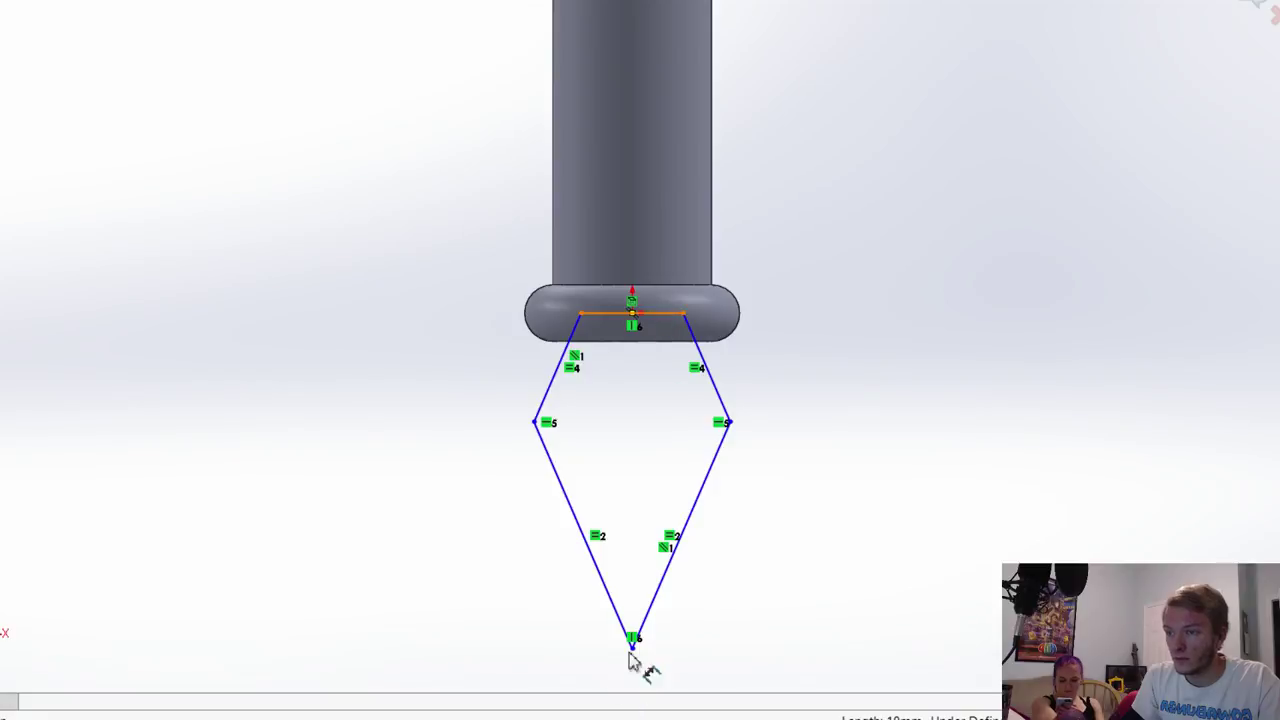
click(632, 648)
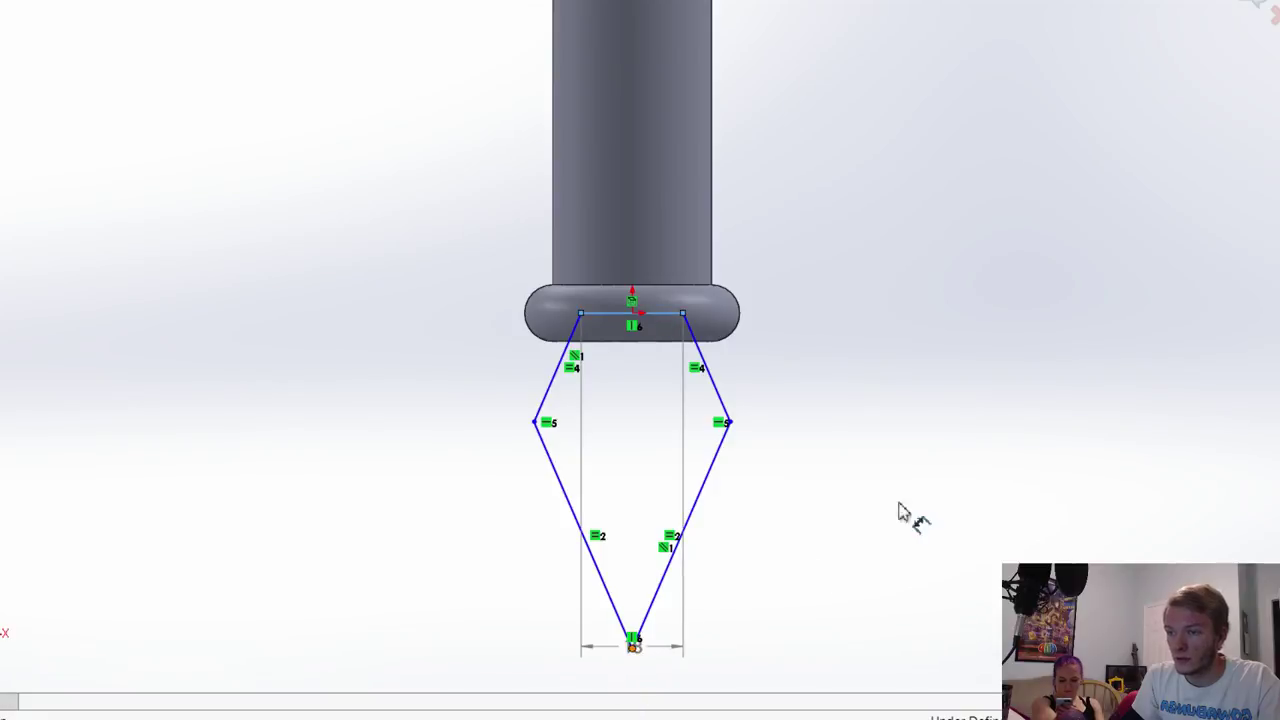
click(958, 490)
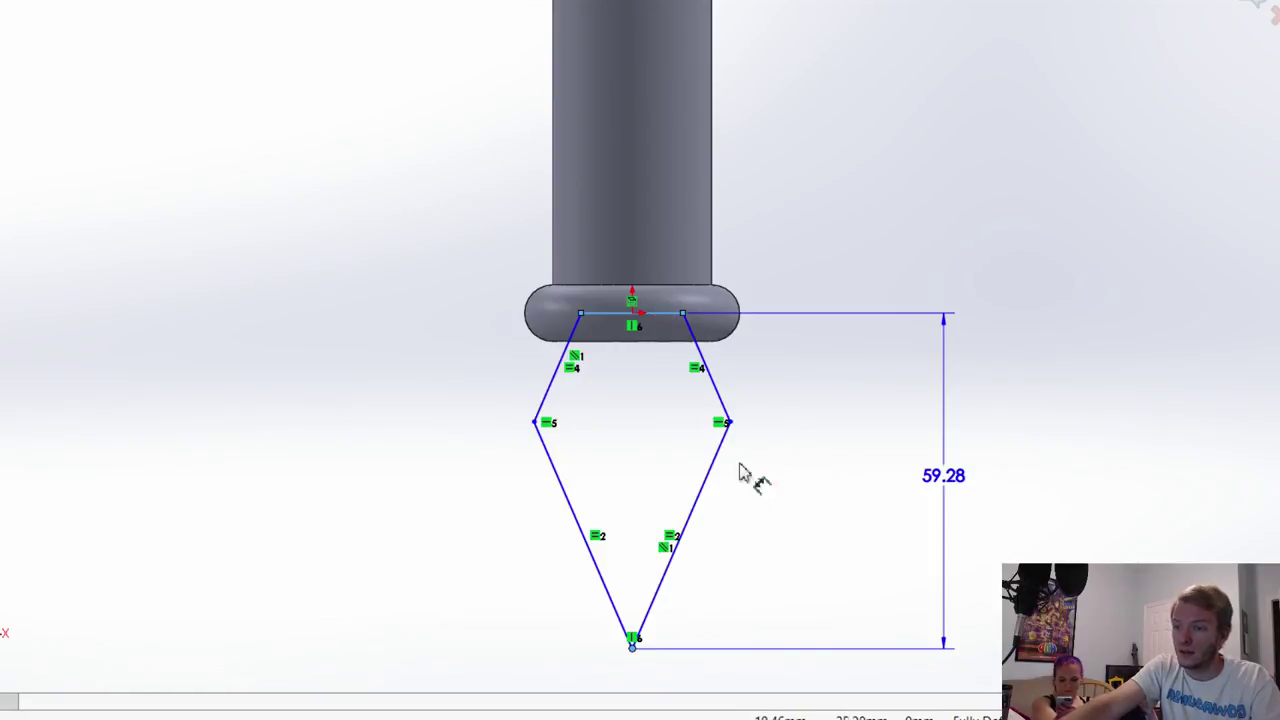
click(664, 550)
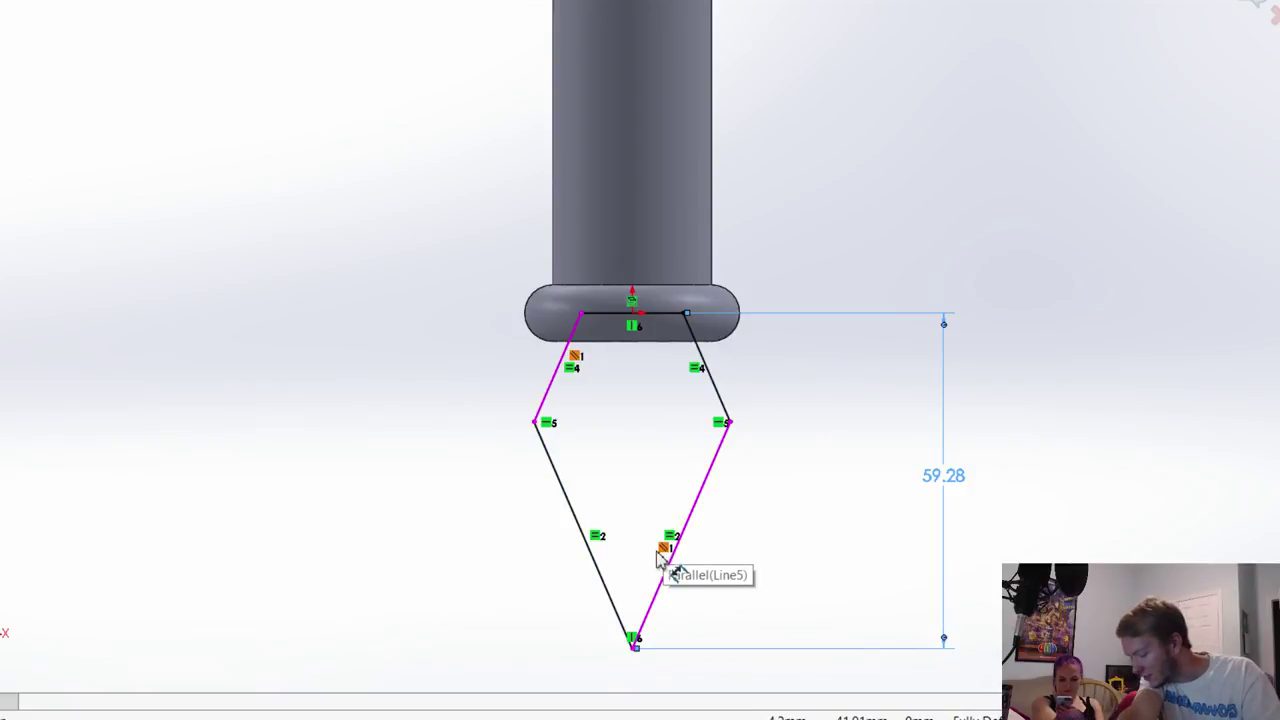
double_click(965, 490)
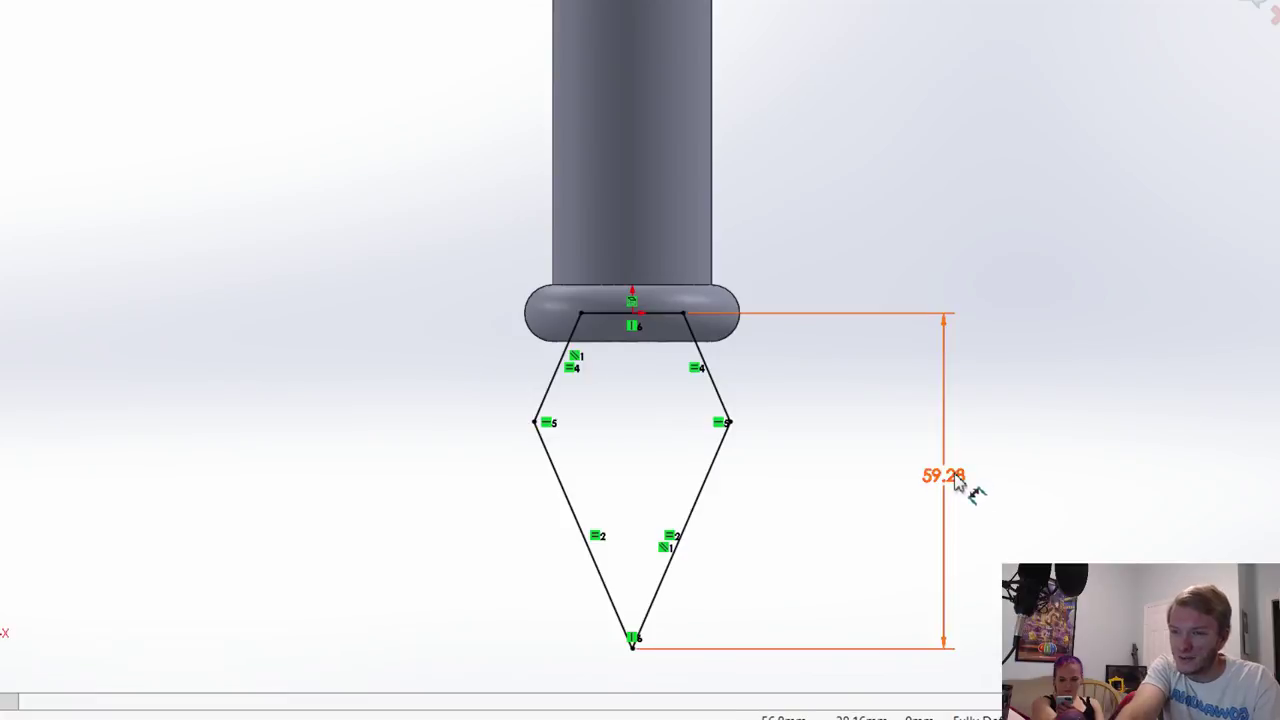
key(BackSpace)
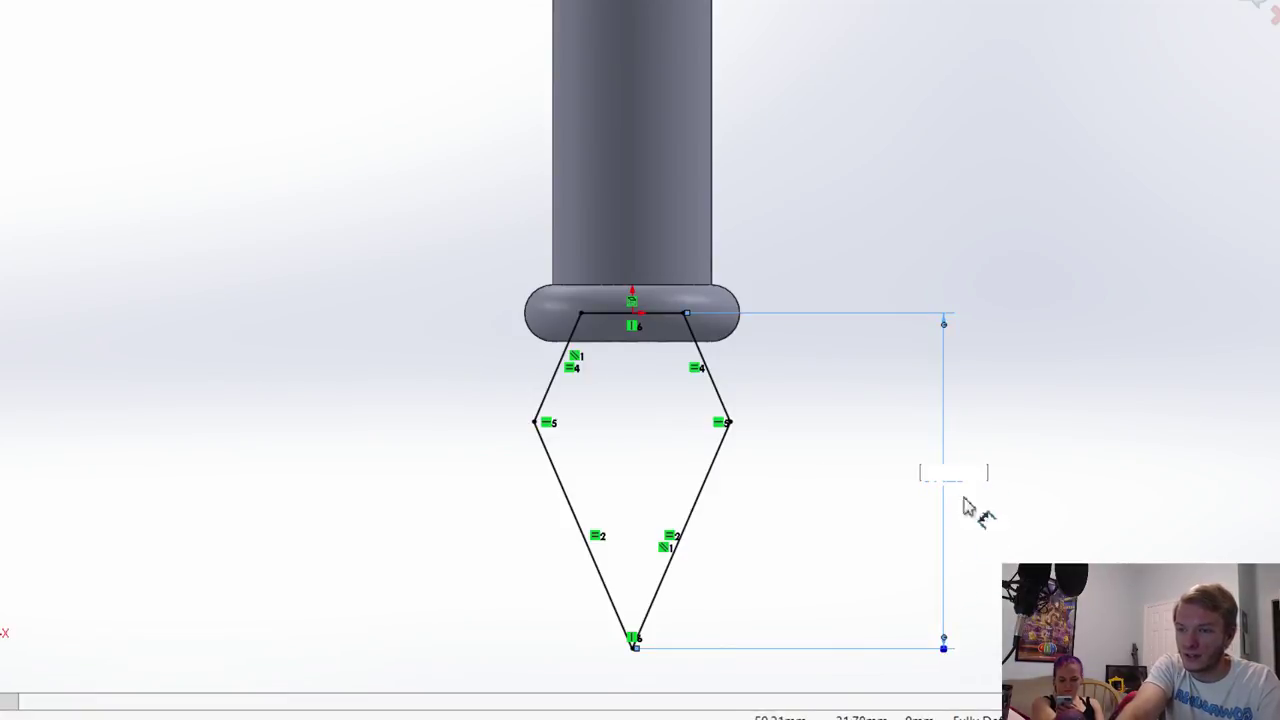
key(Return)
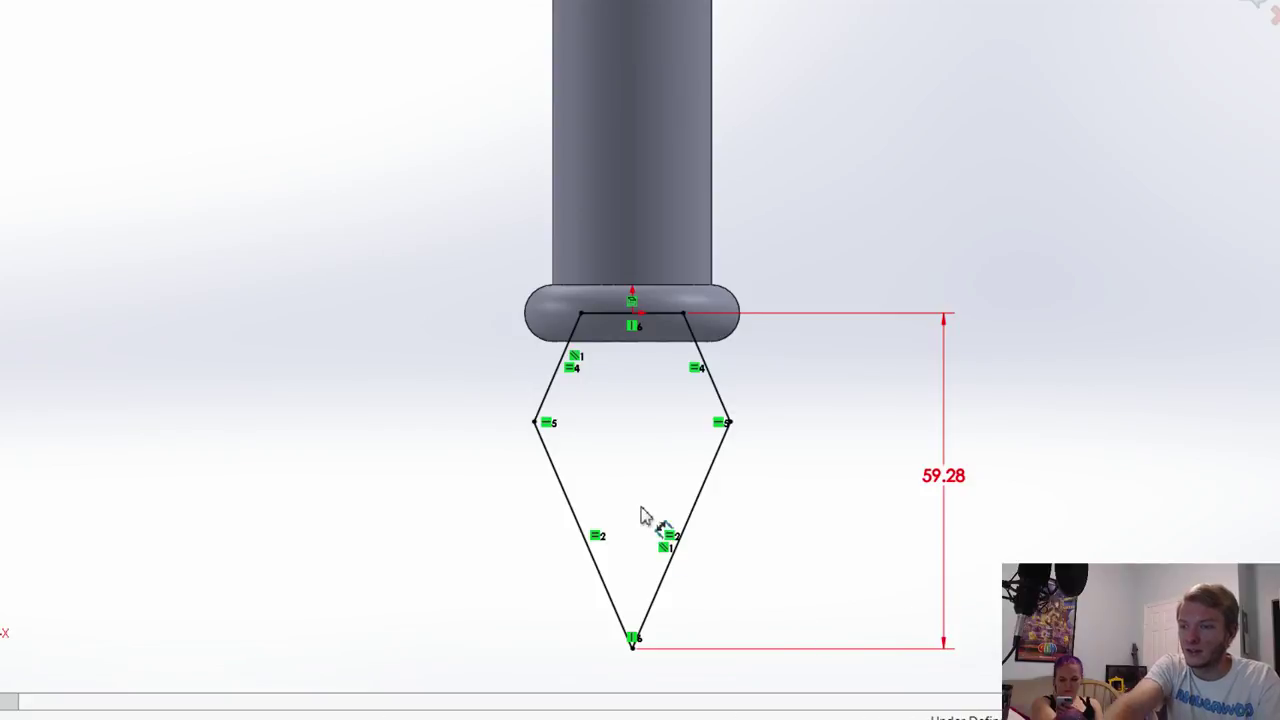
key(Escape)
key(ctrl+z)
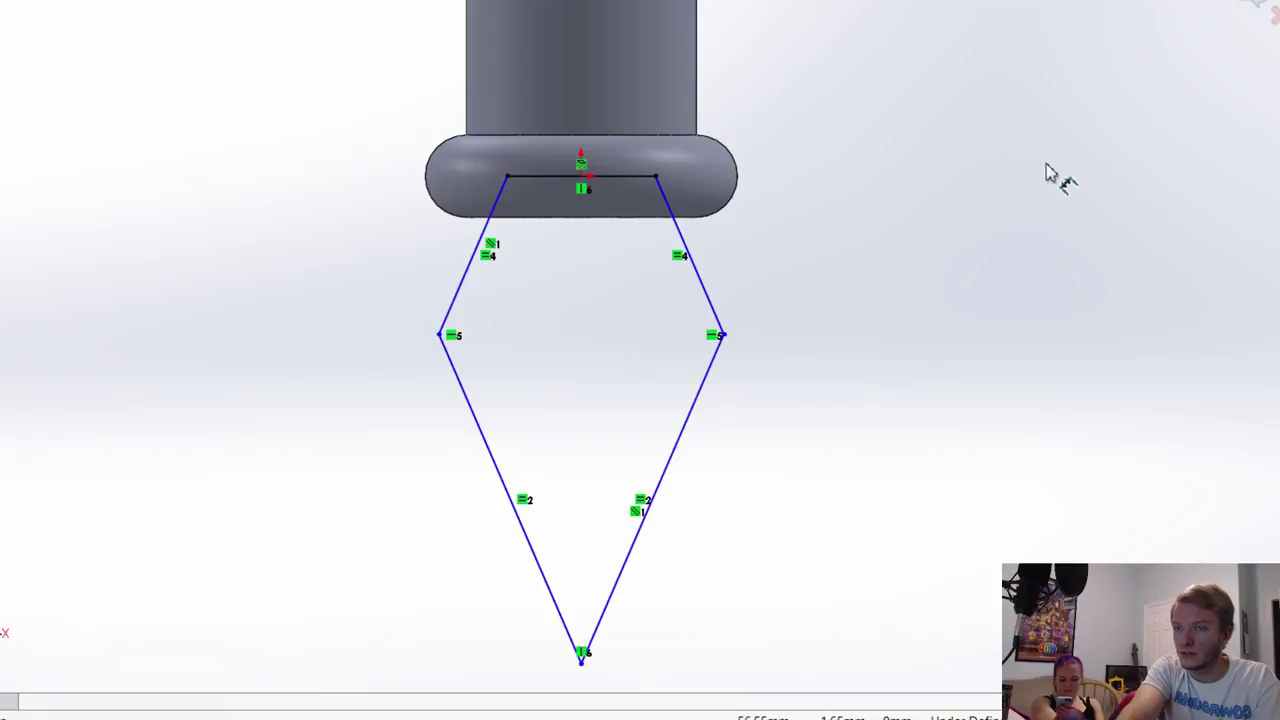
Step: Delete the parallel relation between the outline's opposite lines and the horizontal relation between its two side corners
click(637, 514)
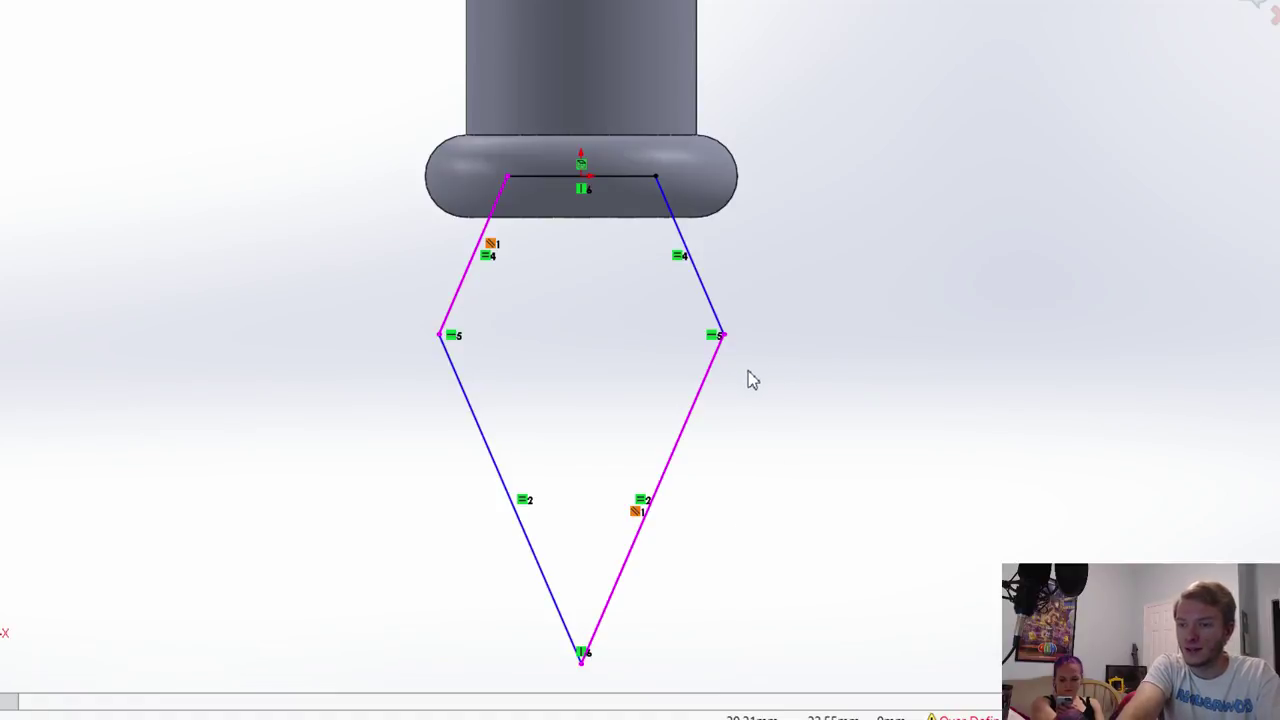
key(Delete)
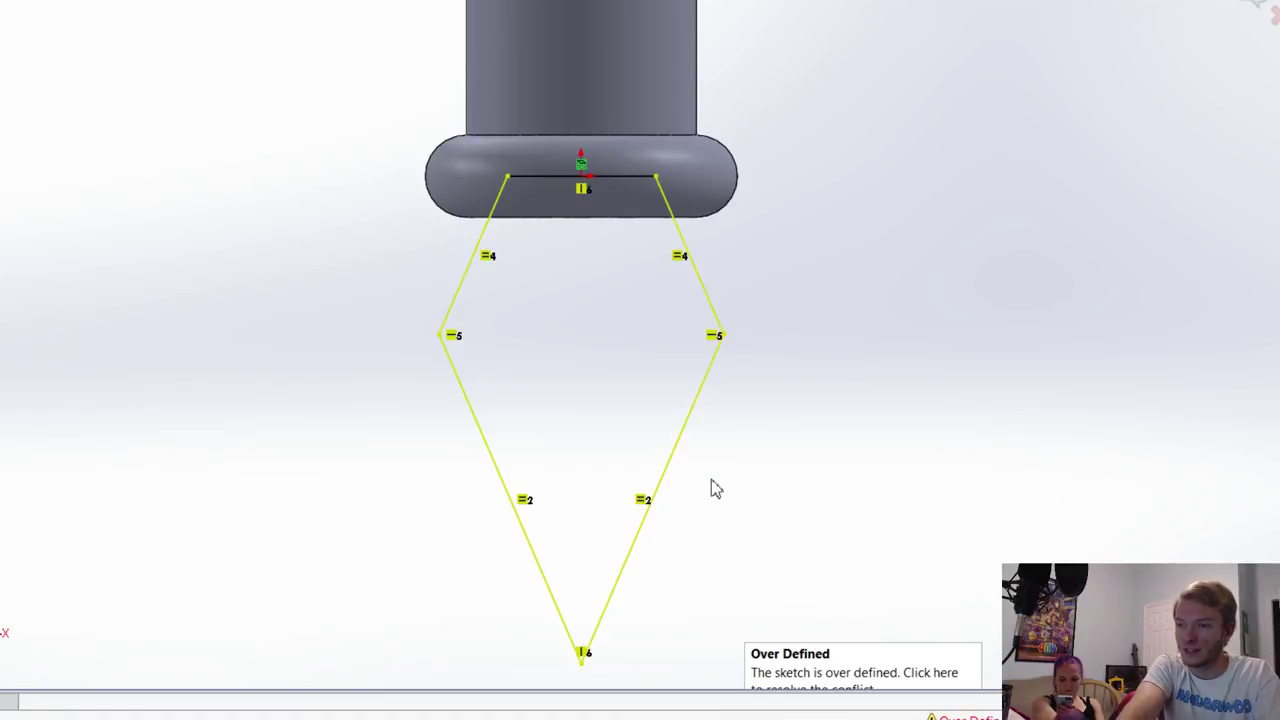
mouse_move(578, 668)
mouse_down()
mouse_move(587, 625)
mouse_move(586, 657)
mouse_up()
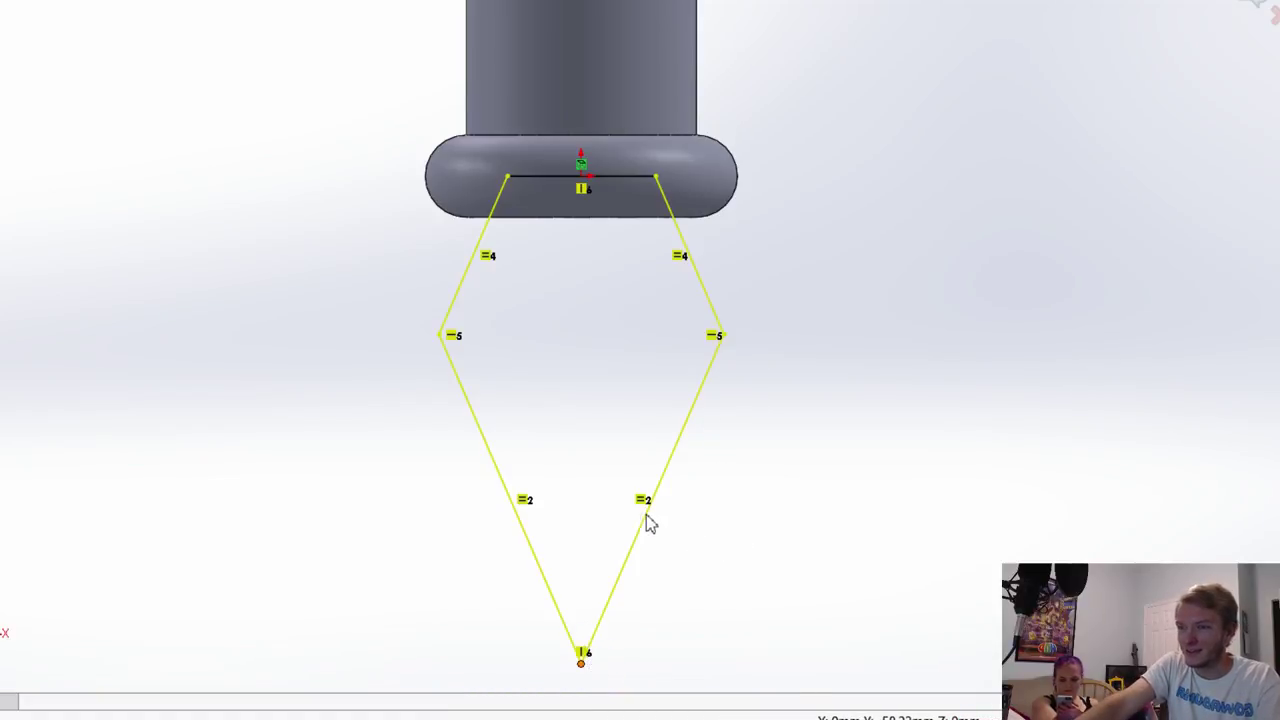
click(888, 474)
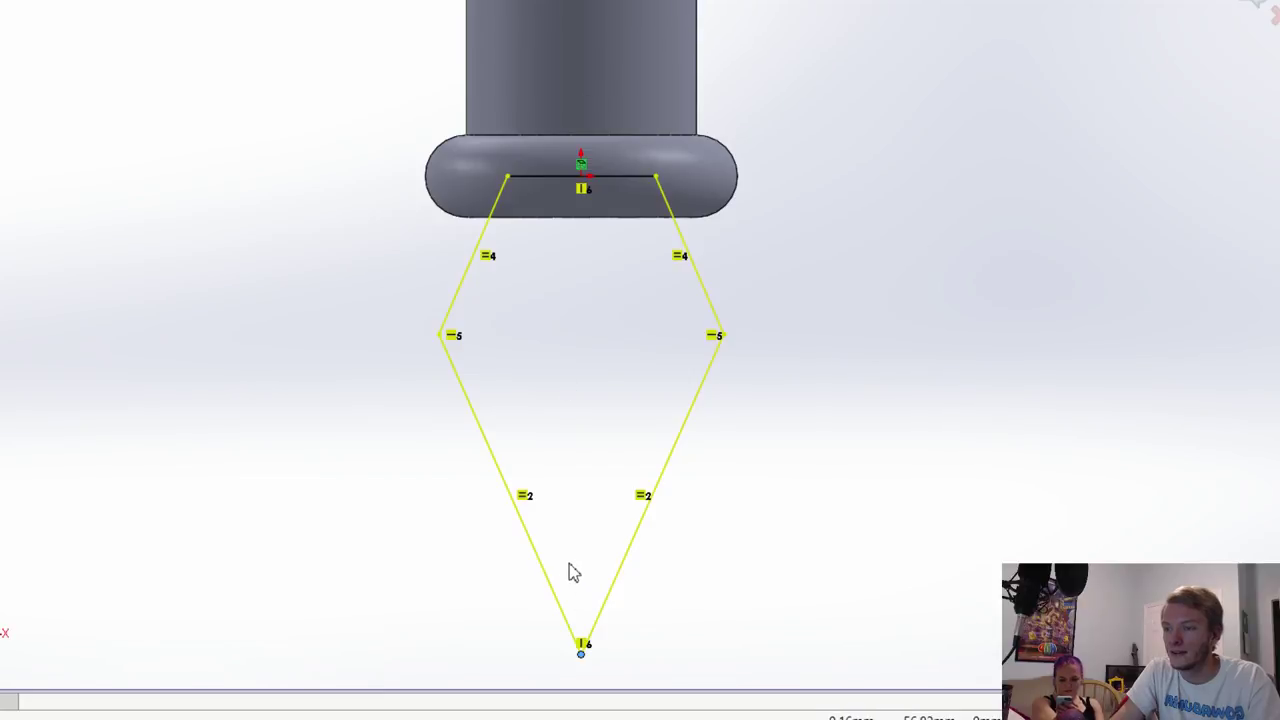
scroll(569, 564, down, 1)
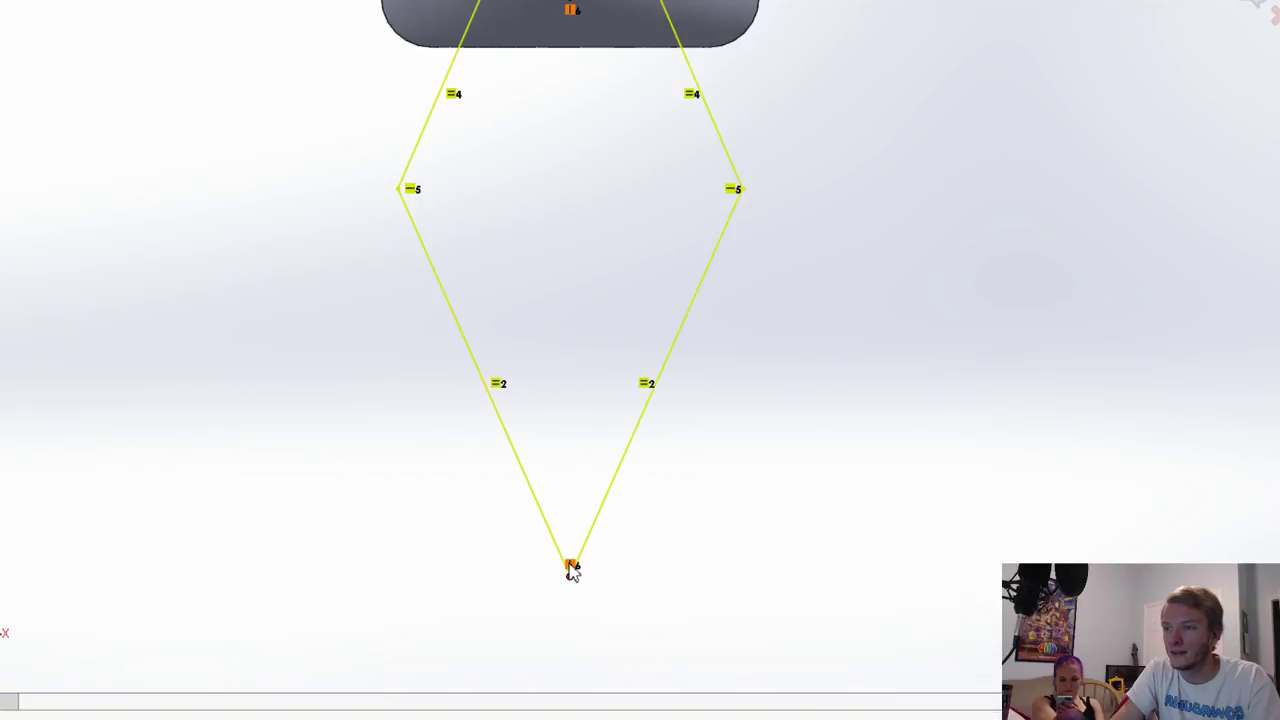
click(416, 198)
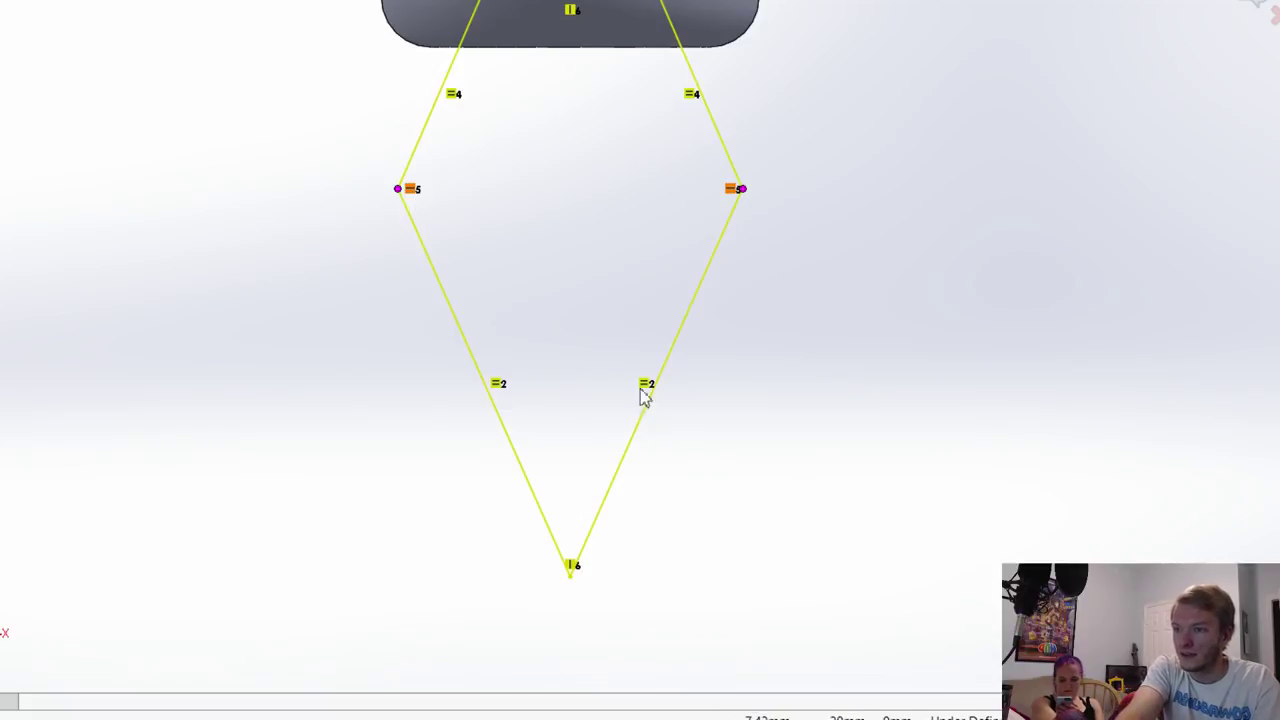
key(Delete)
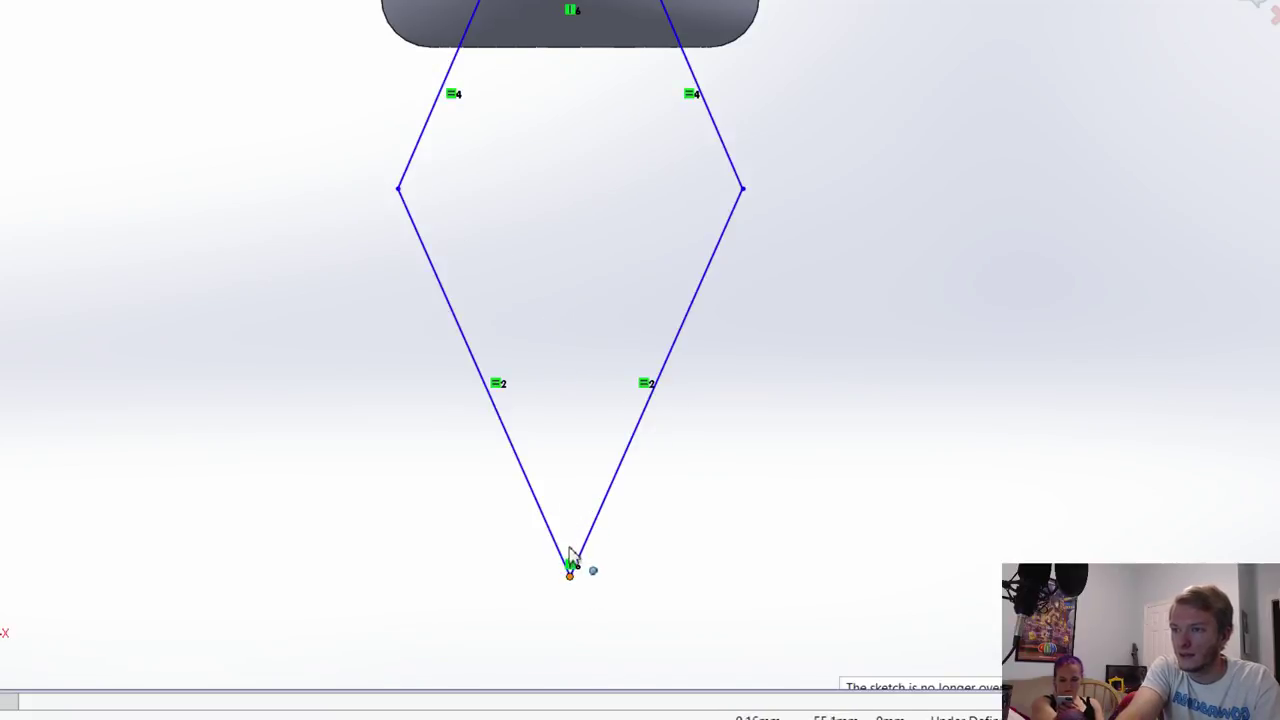
drag(568, 579, 568, 574)
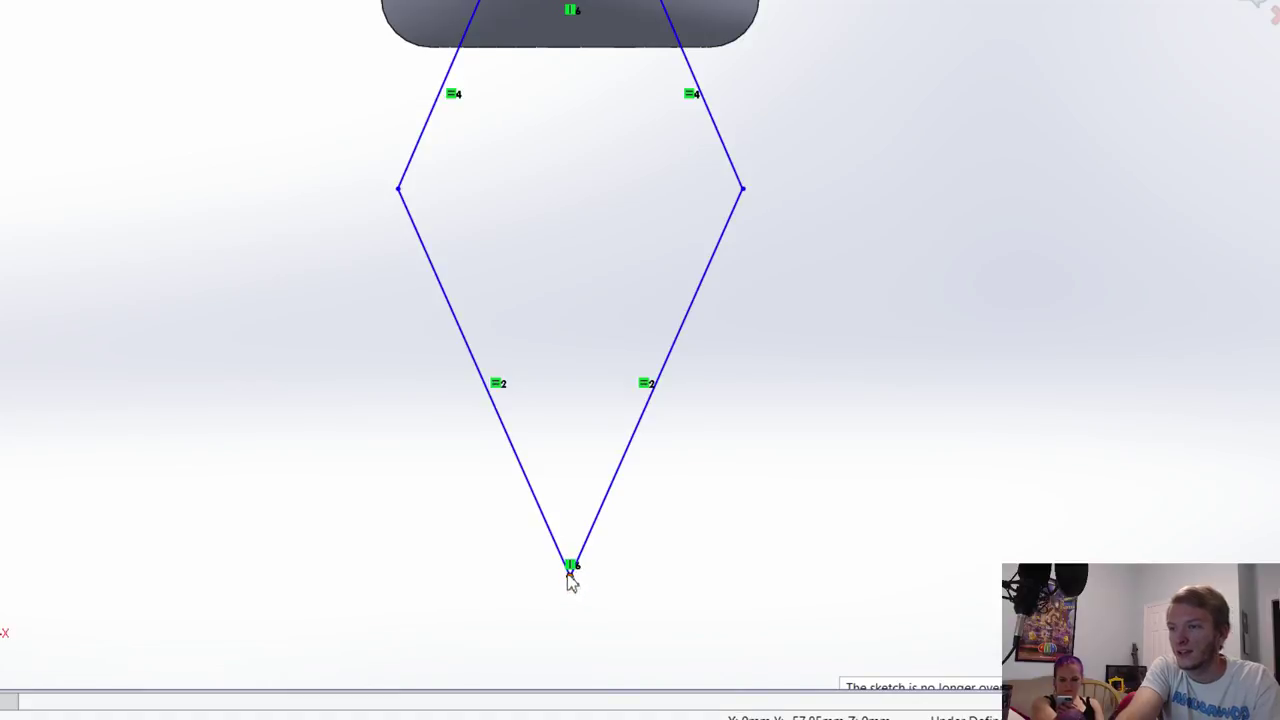
Step: Dimension the vertical distance from the converted line to the outline's lower tip as 50 mm
right_drag(978, 407, 962, 160)
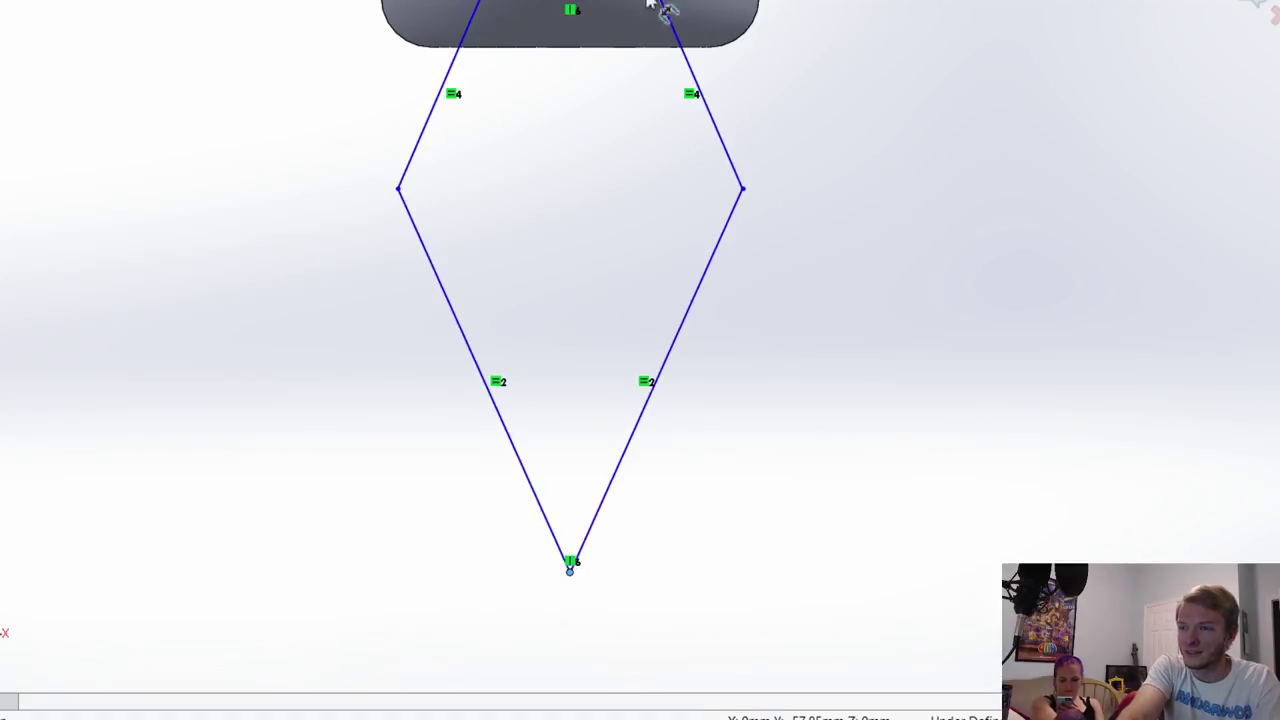
click(570, 568)
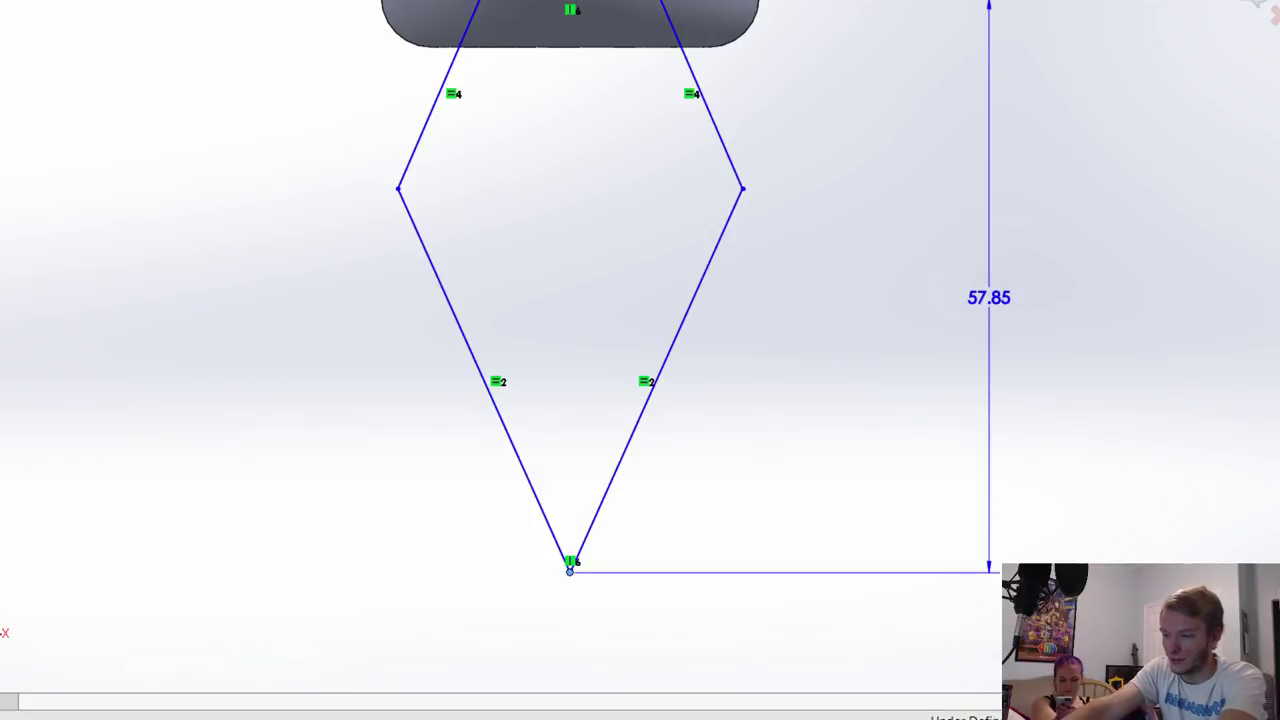
click(992, 306)
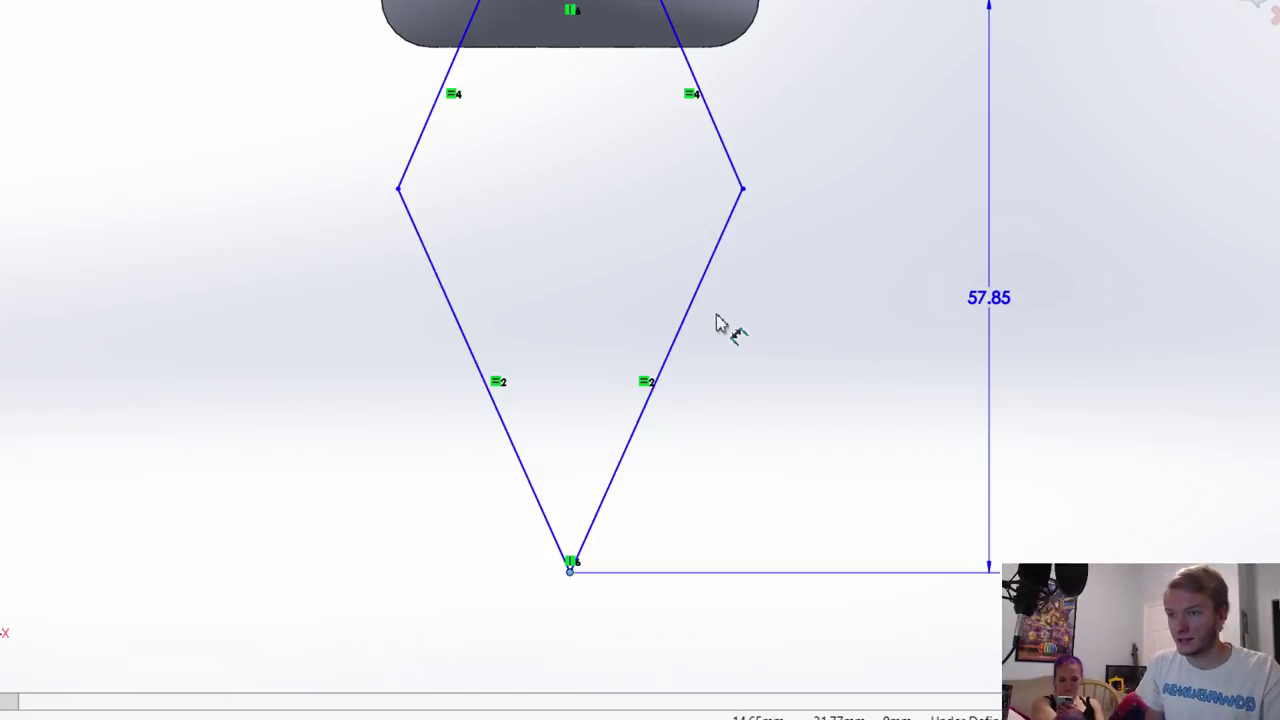
Step: Set the angle between the outline's short upper-right line and long lower-right line to 125 degrees
click(717, 133)
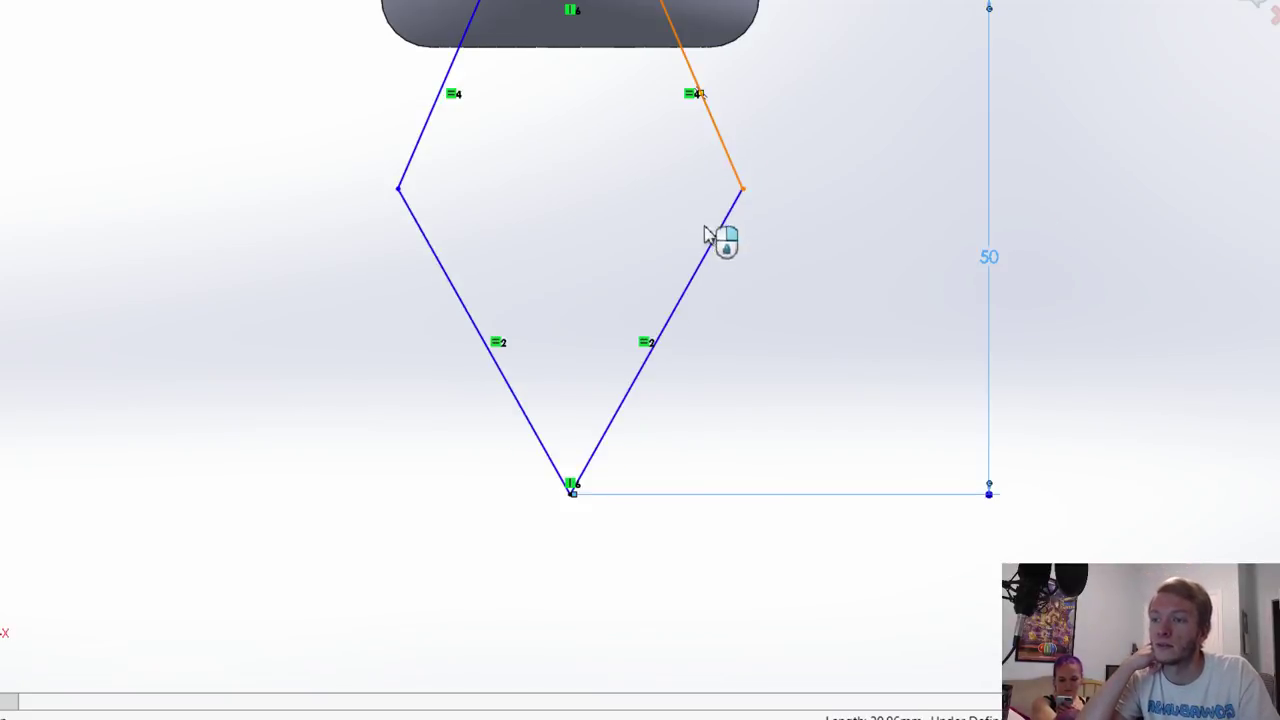
click(712, 252)
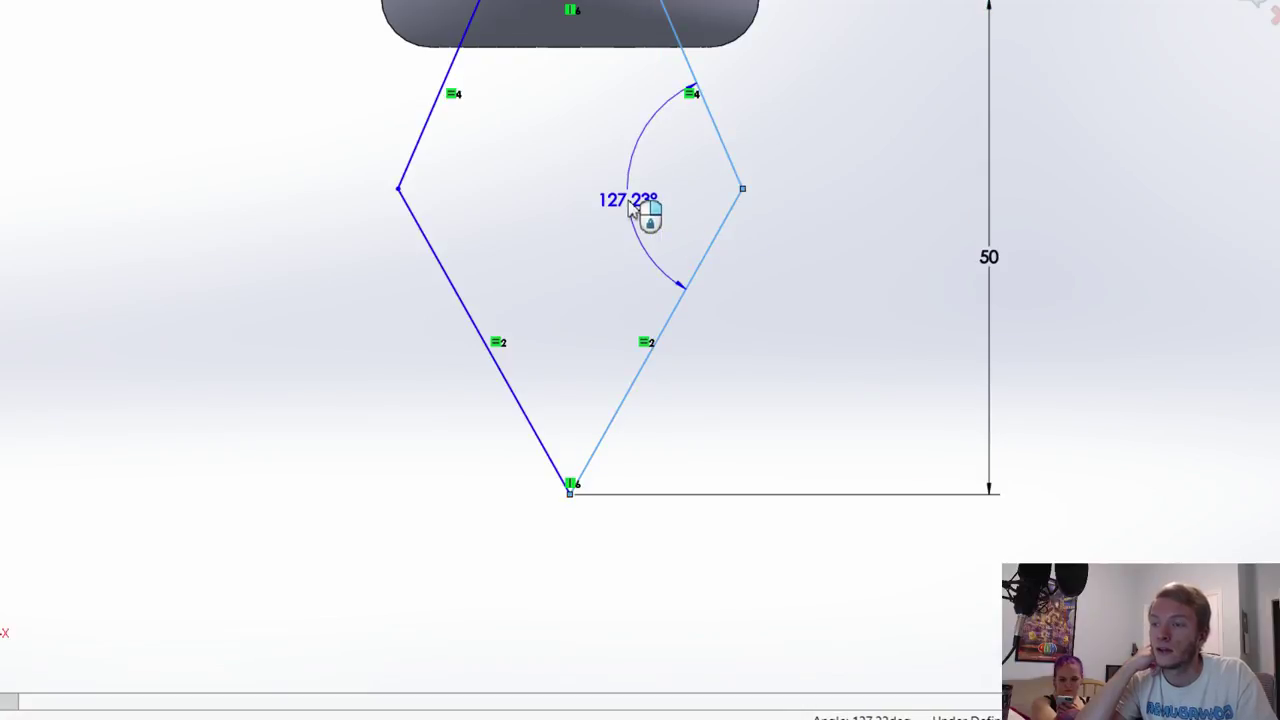
click(630, 203)
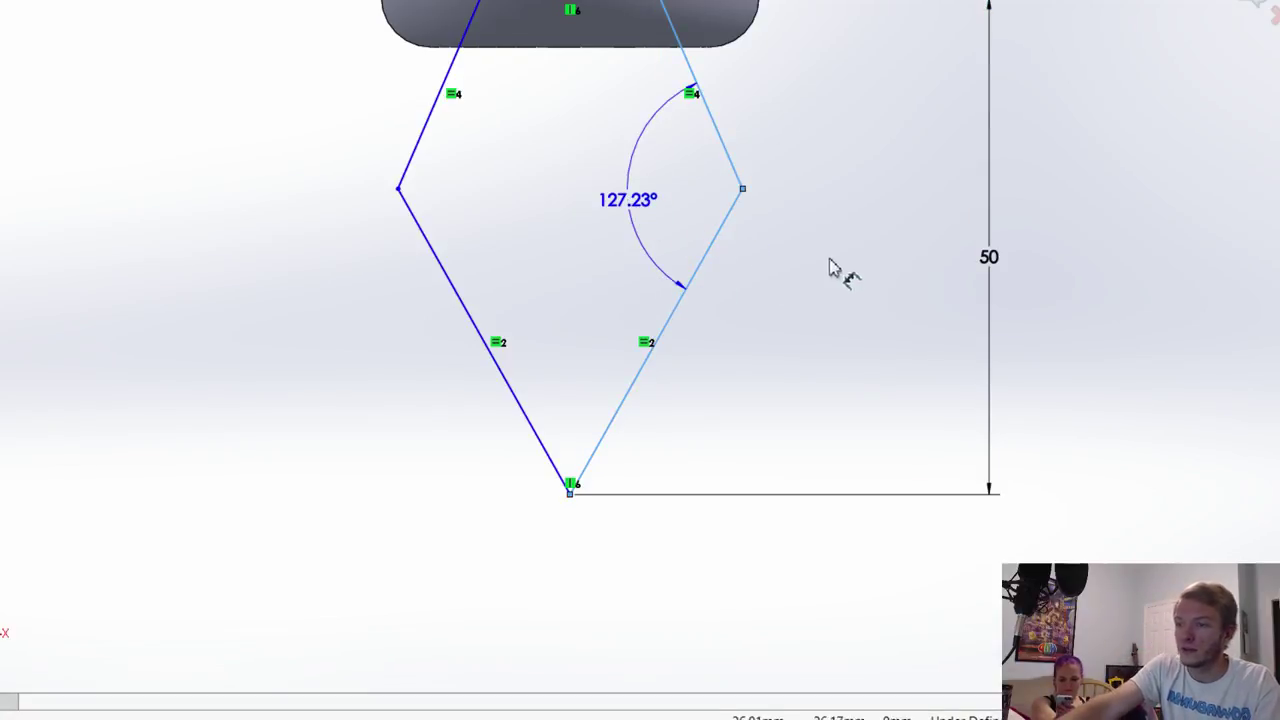
text(125)
key(Return)
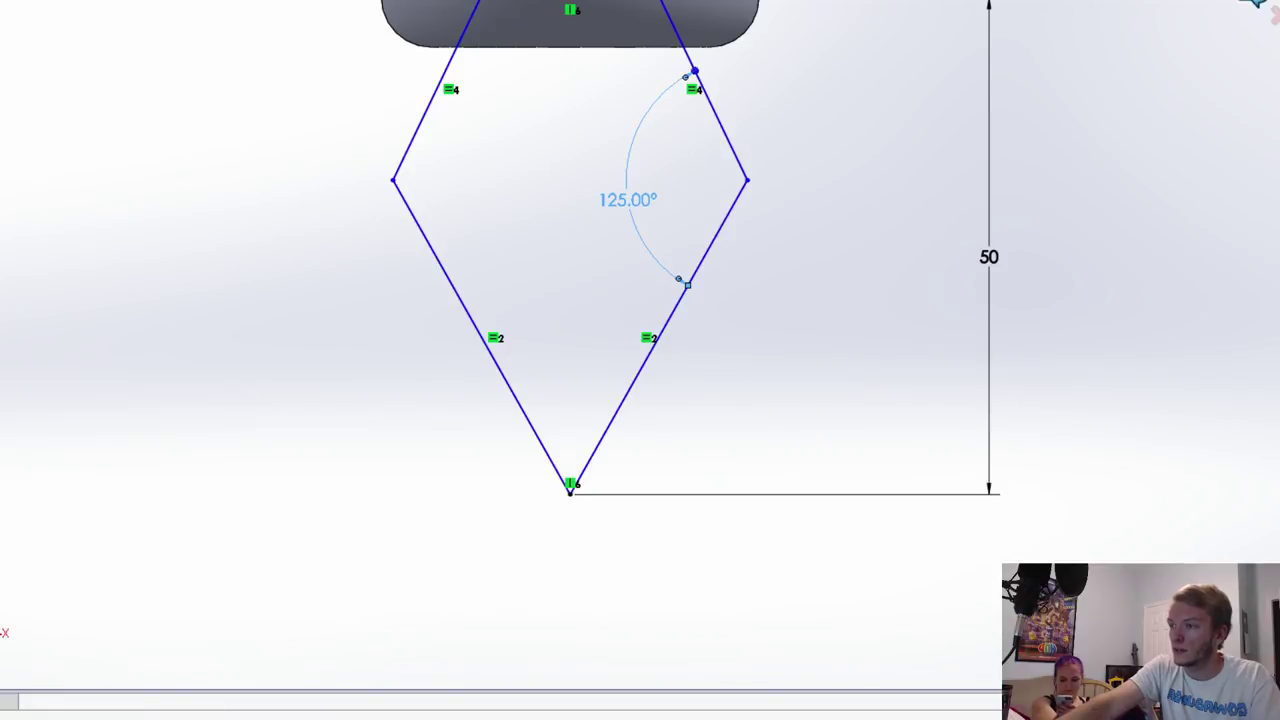
key(e)
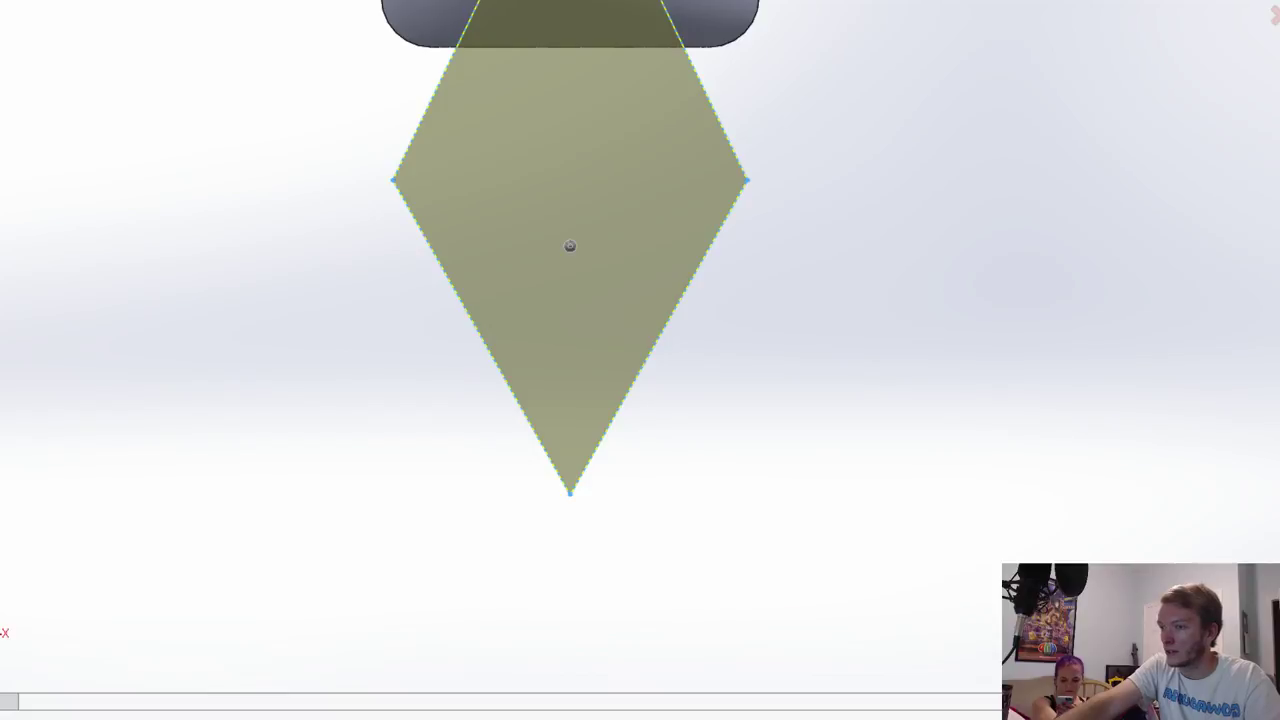
middle_drag(570, 300, 644, 310)
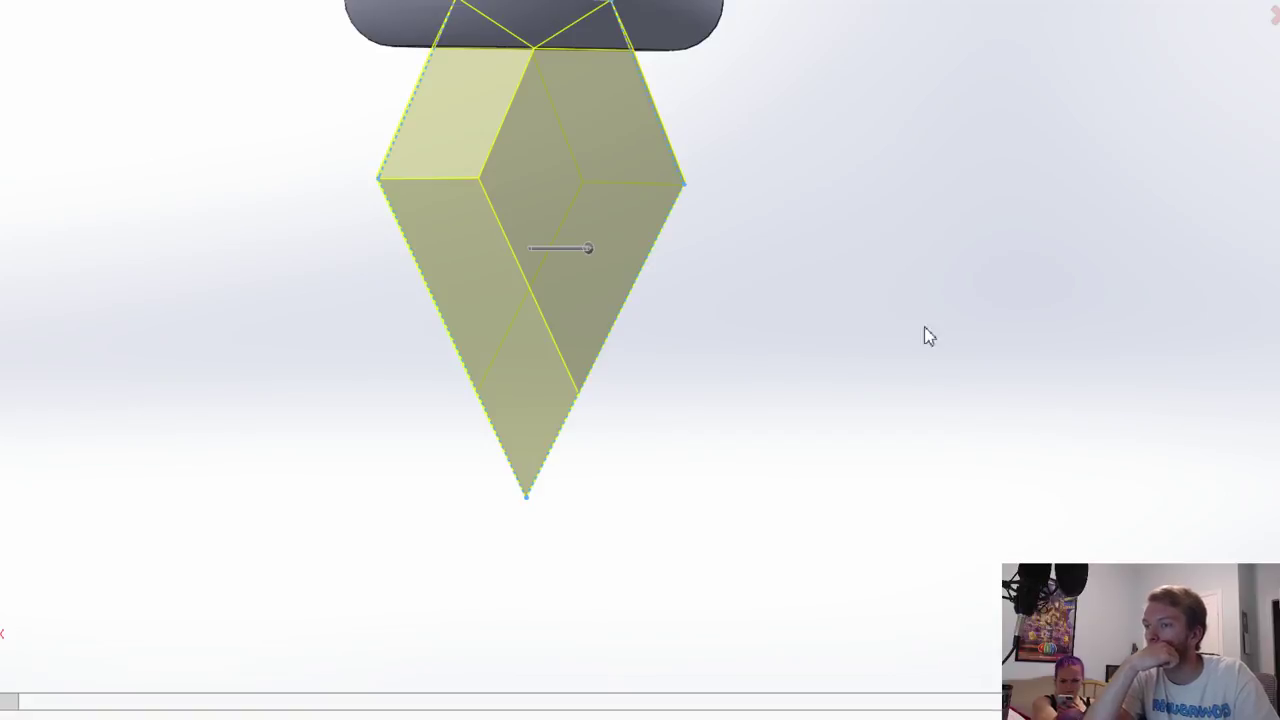
scroll(880, 387, up, 1)
middle_drag(876, 382, 775, 229)
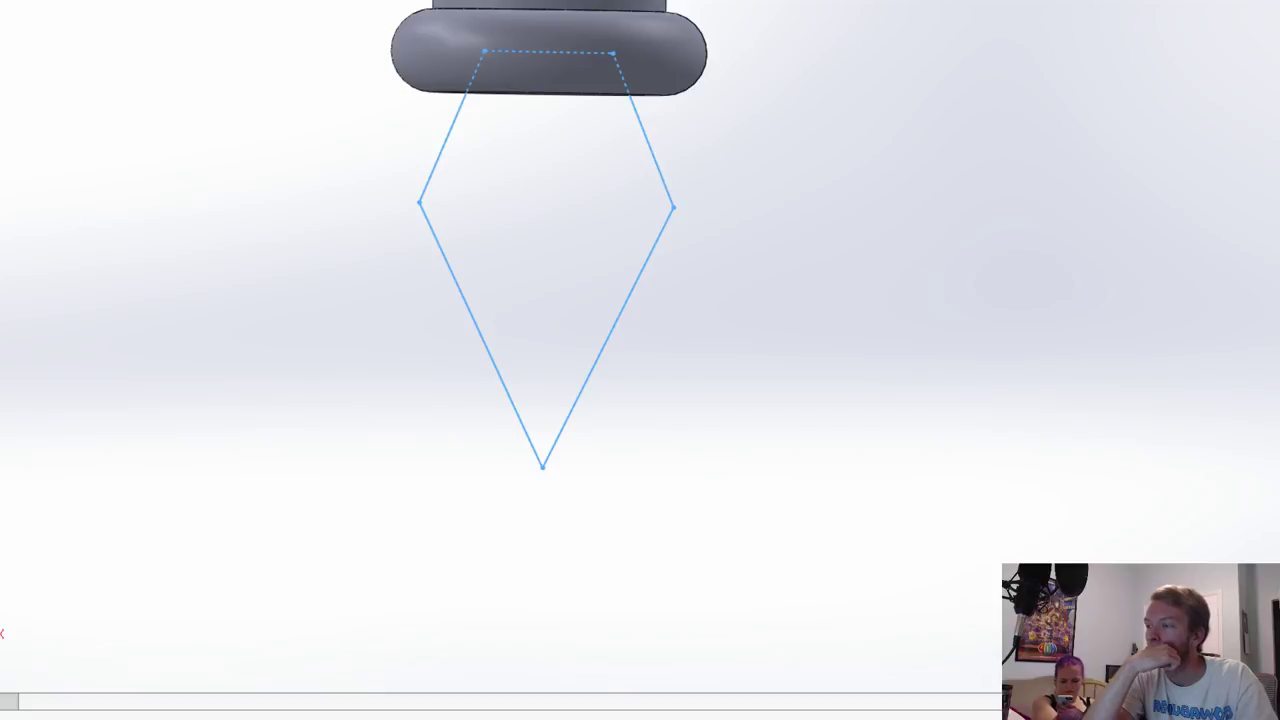
middle_drag(640, 360, 600, 280)
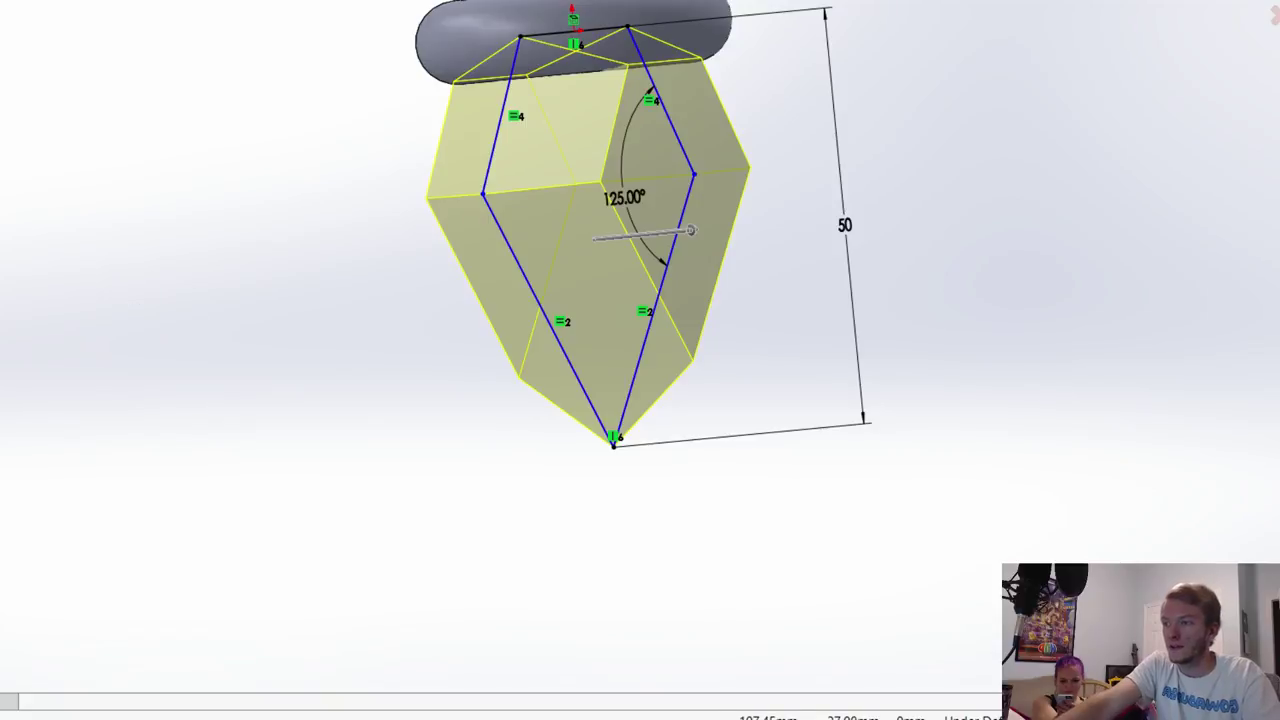
middle_drag(354, 287, 314, 289)
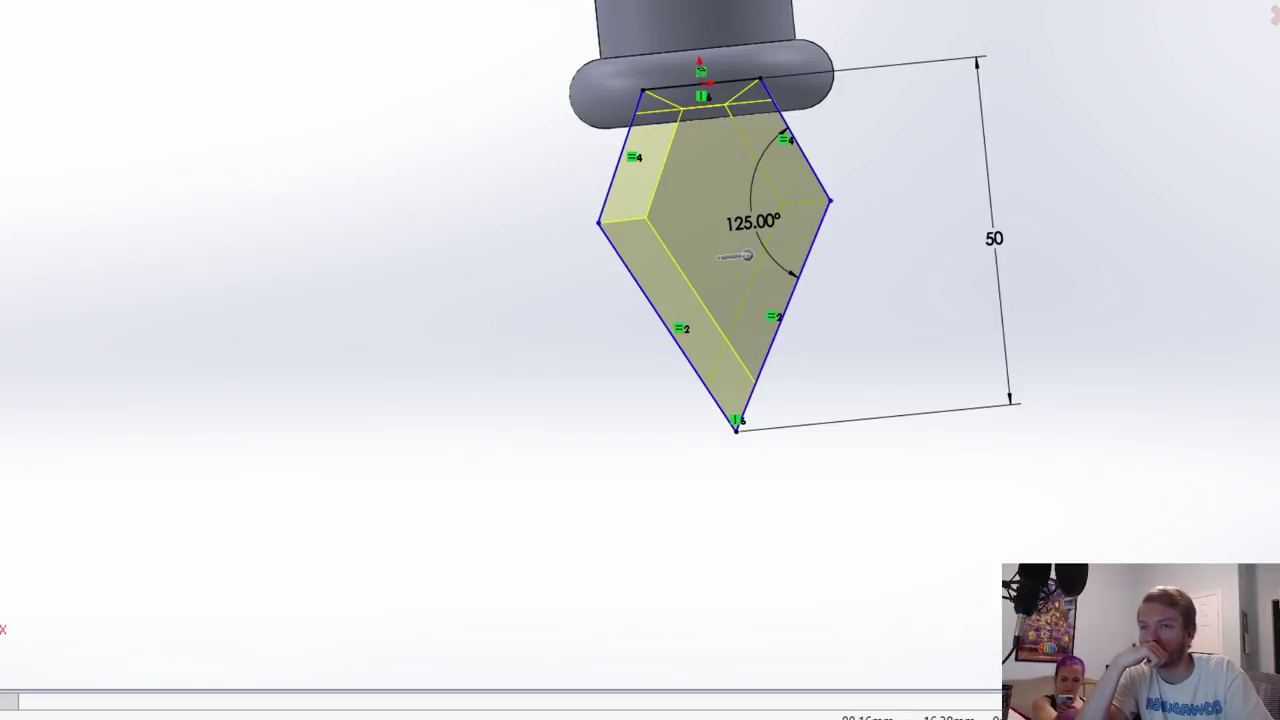
click(1273, 15)
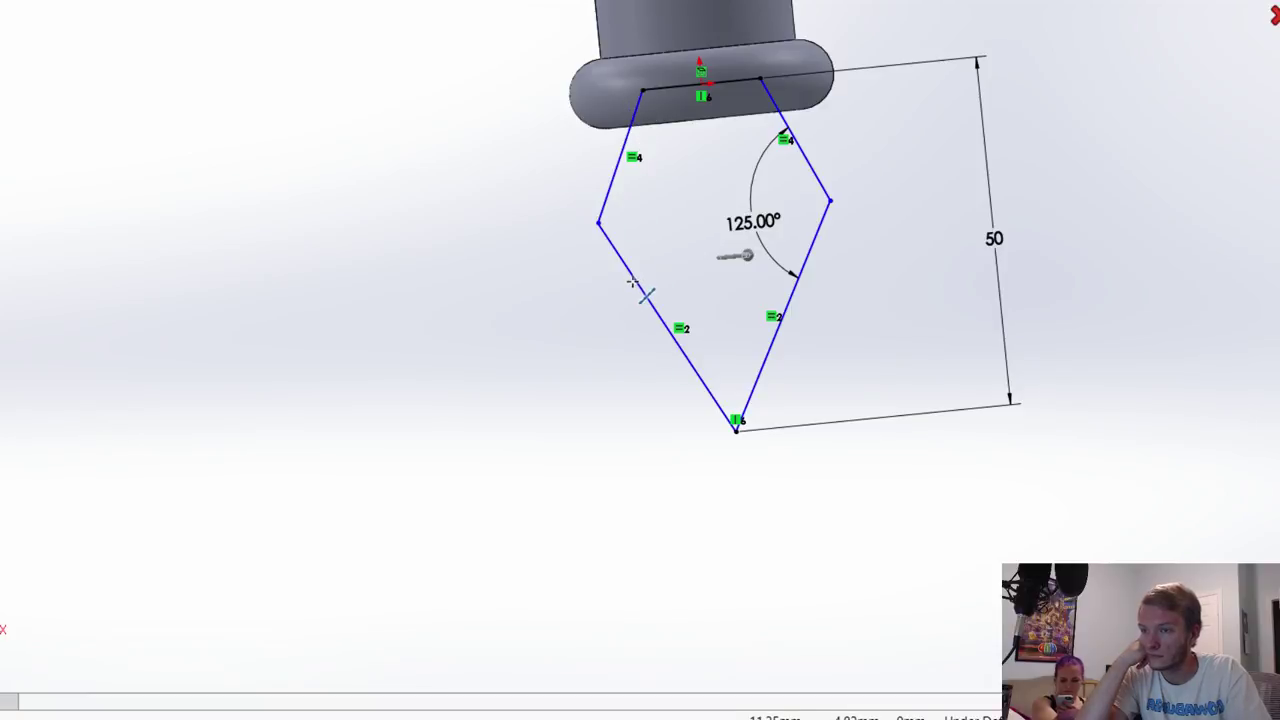
Step: Draw a short line up from the outline's upper-left line at the ring's inner edge and a horizontal line about 1.58 mm to the converted line's left end
scroll(826, 414, down, 6)
middle_drag(827, 419, 797, 379)
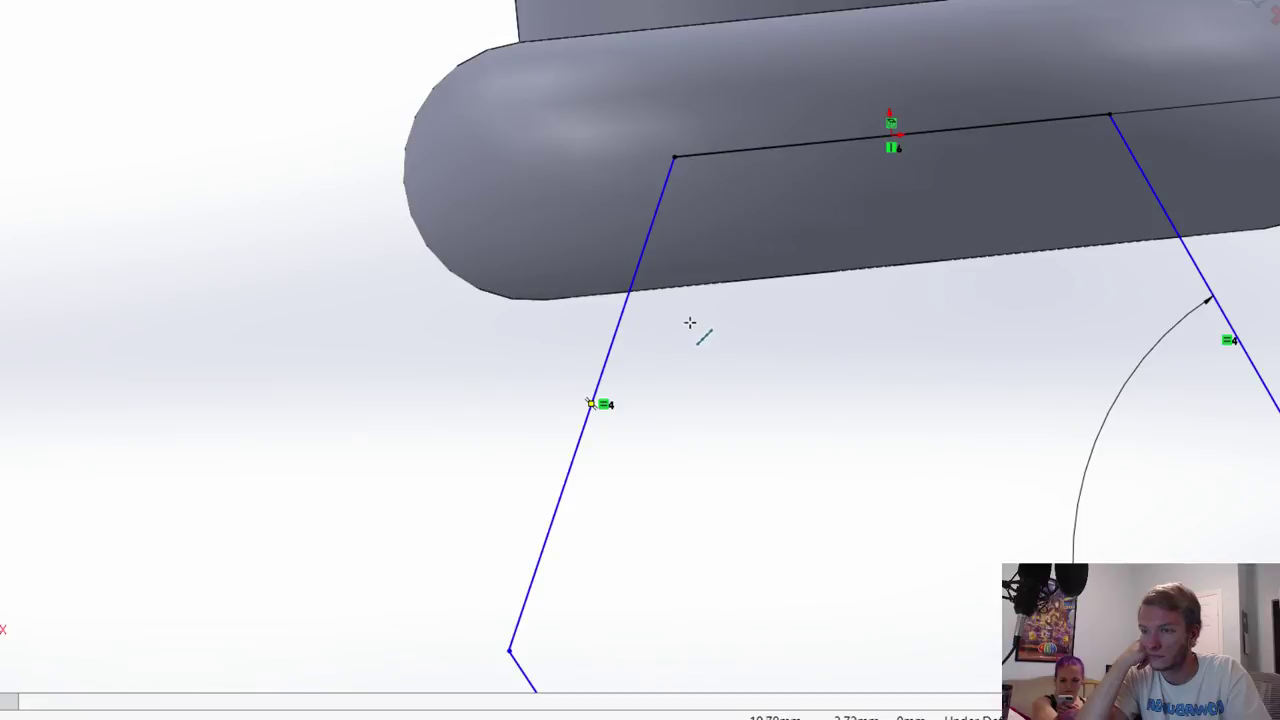
middle_drag(690, 322, 686, 331)
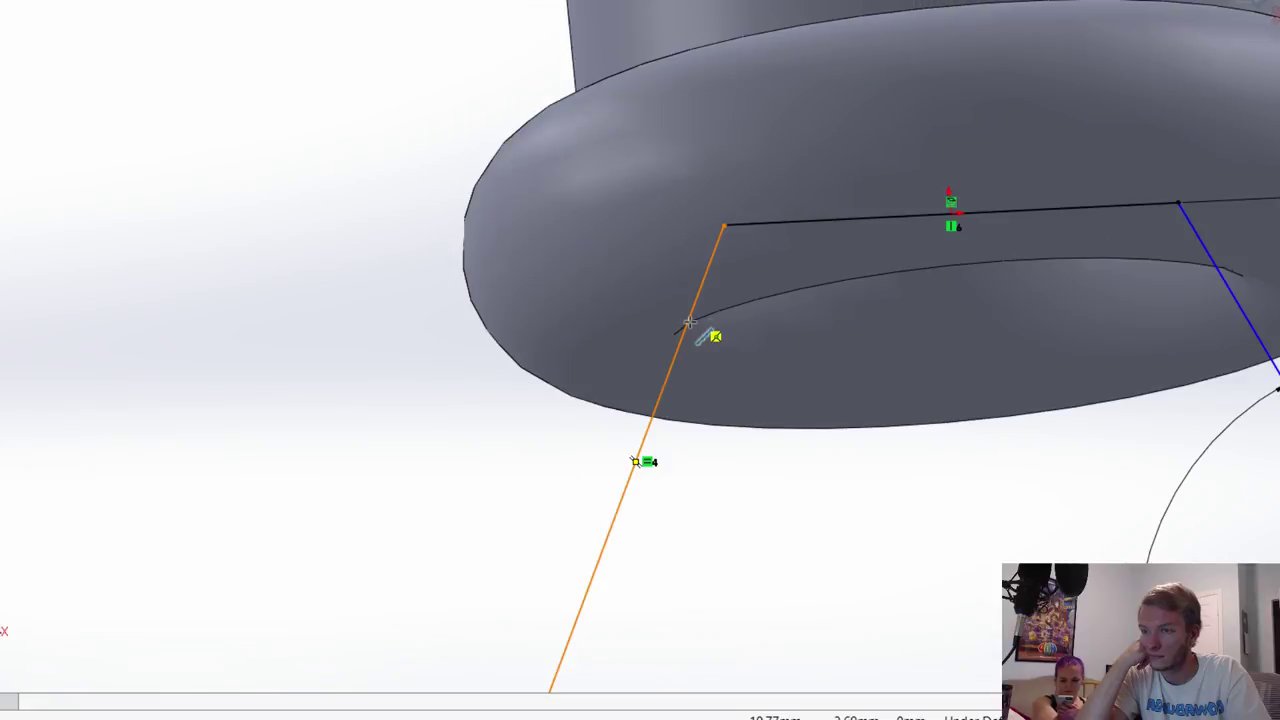
click(686, 228)
click(724, 225)
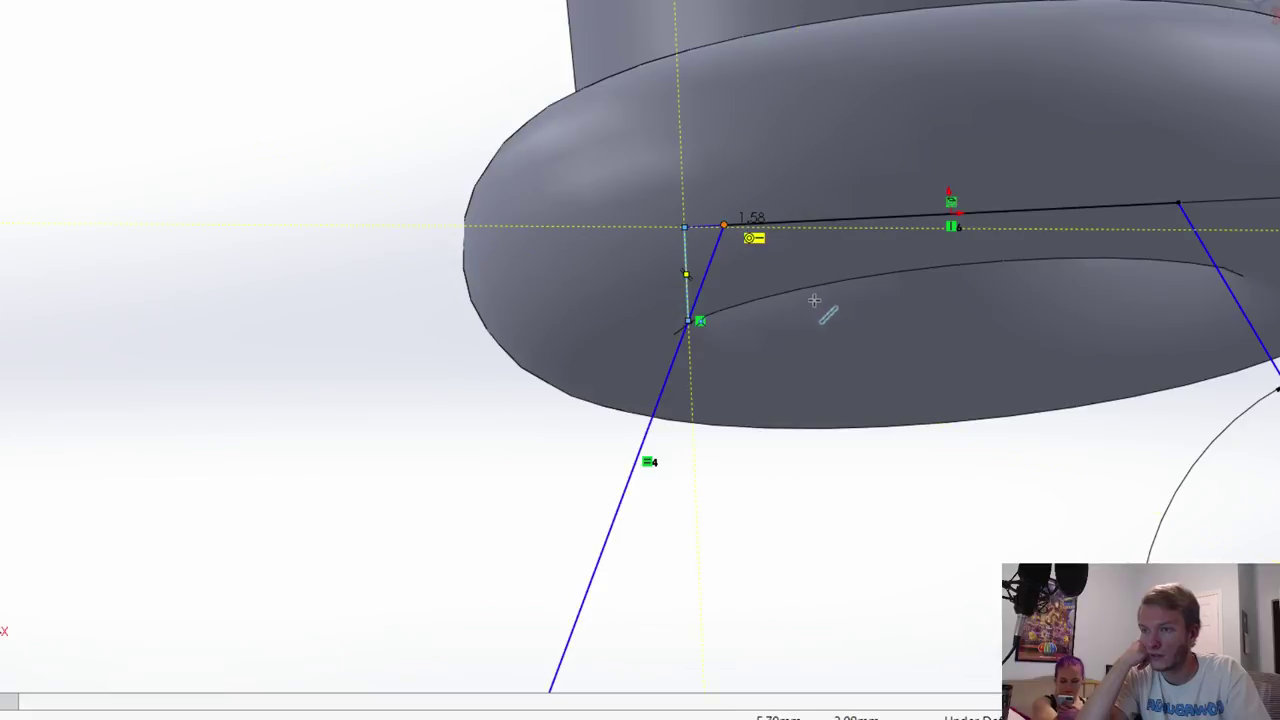
key(Escape)
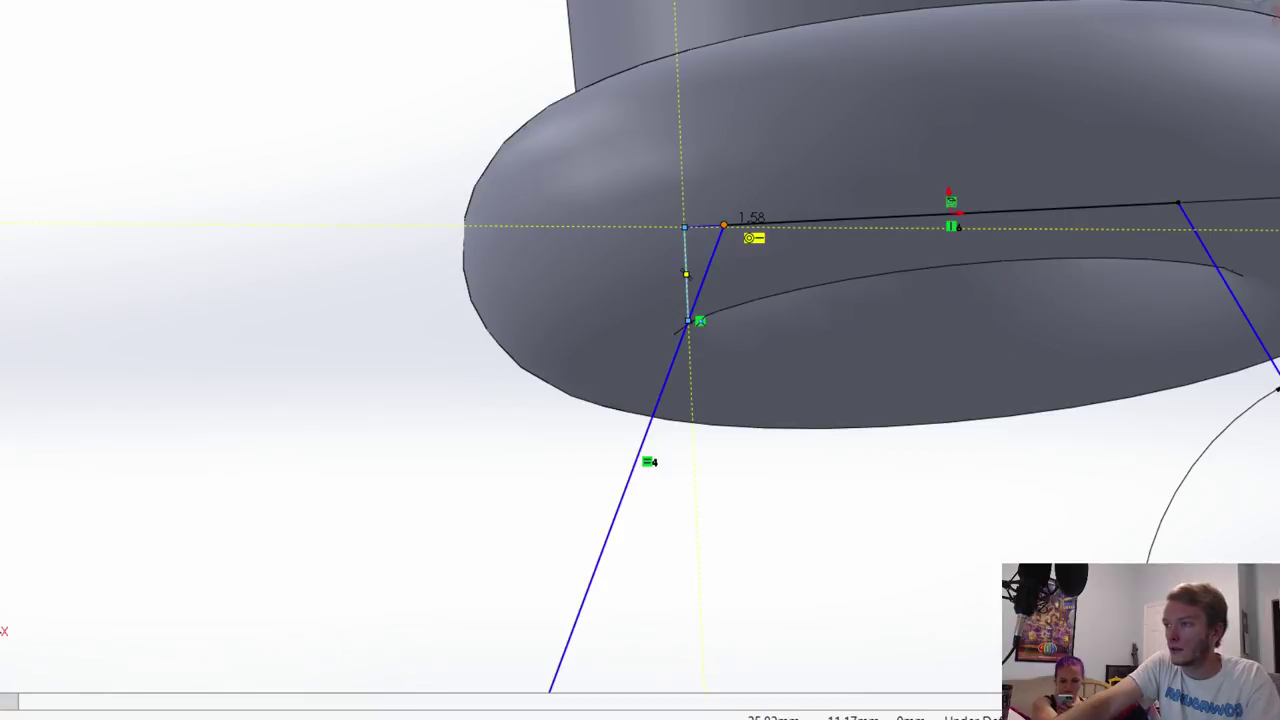
Step: Draw a horizontal line about 2.53 mm from the converted line's right end and a short line down to the outline's upper-right line
click(1031, 215)
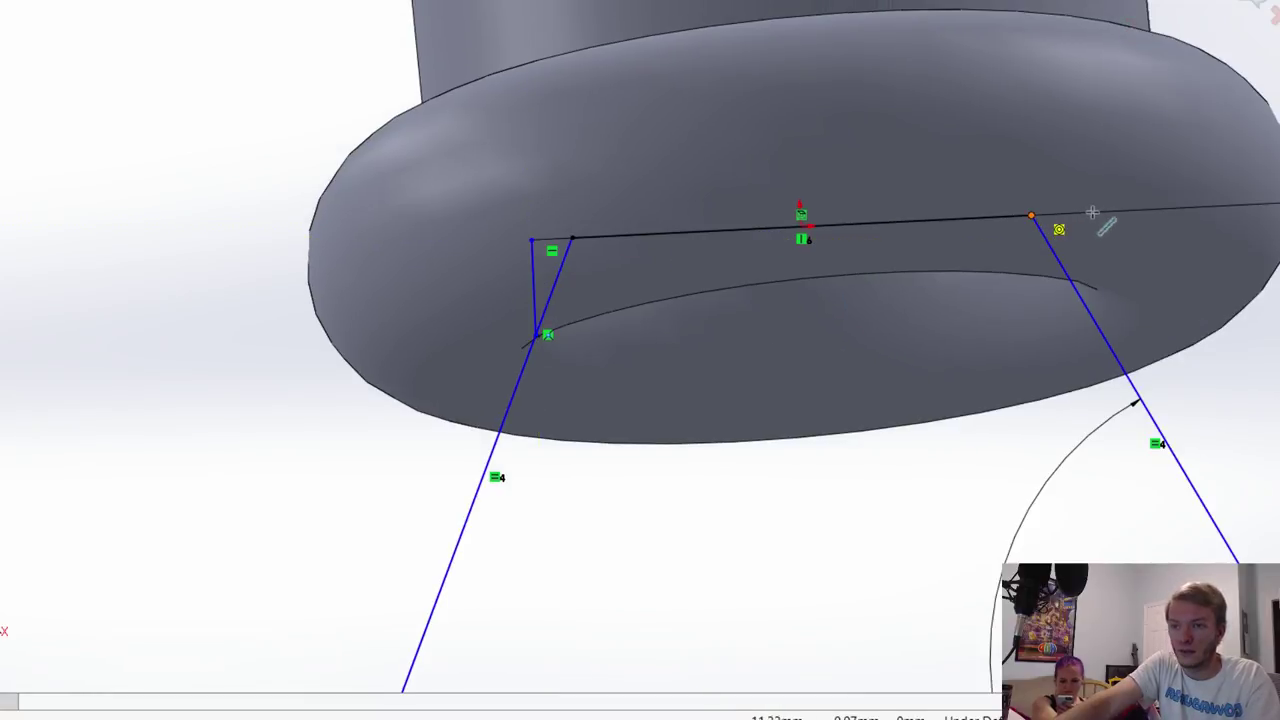
click(1097, 212)
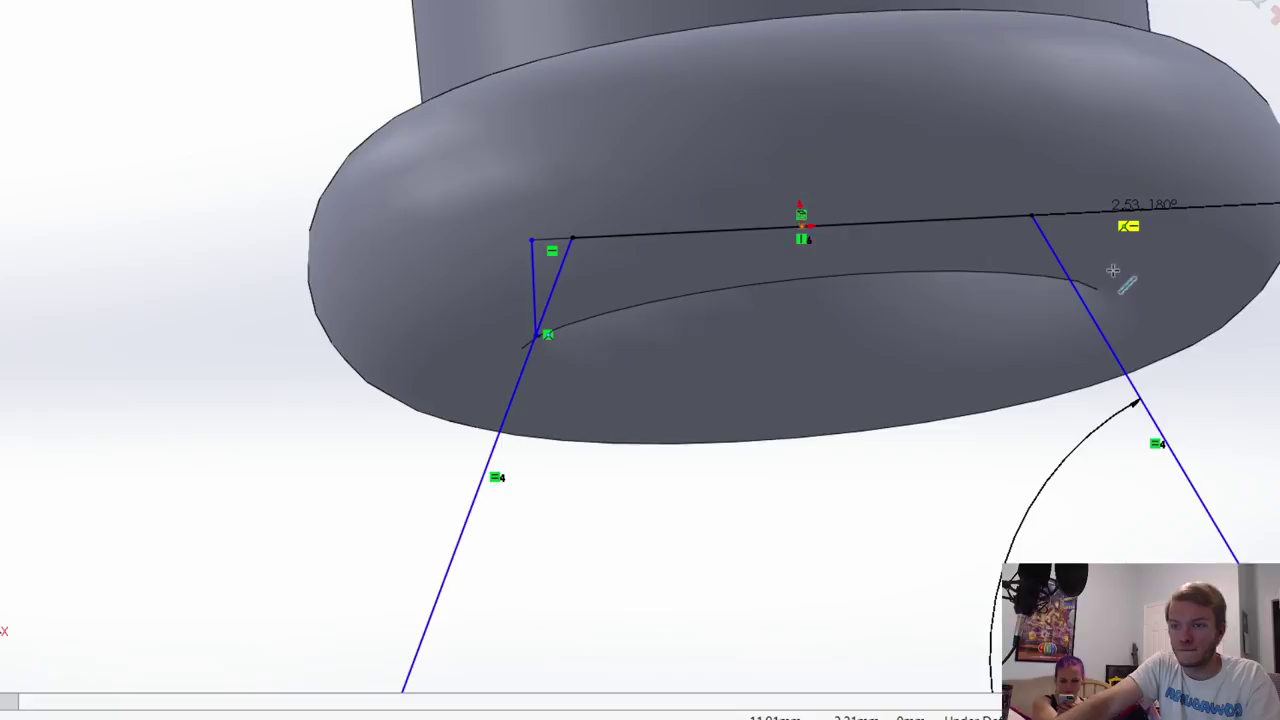
click(1098, 320)
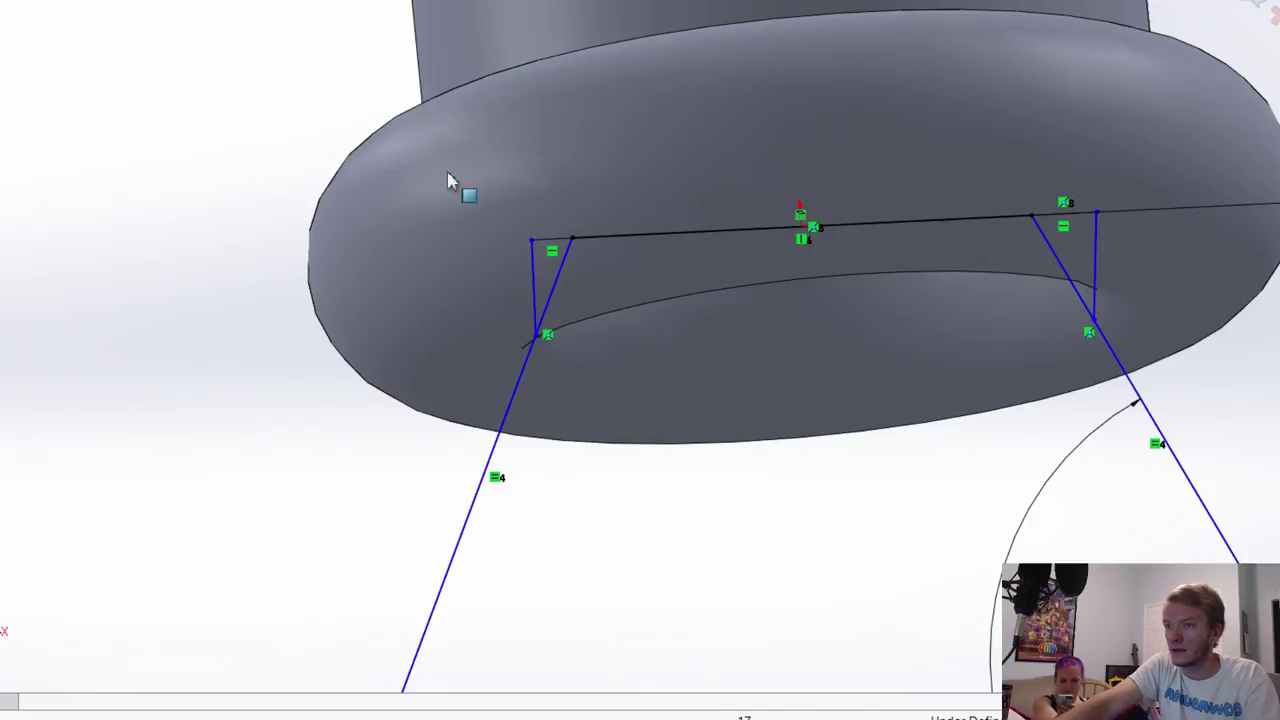
key(Up)
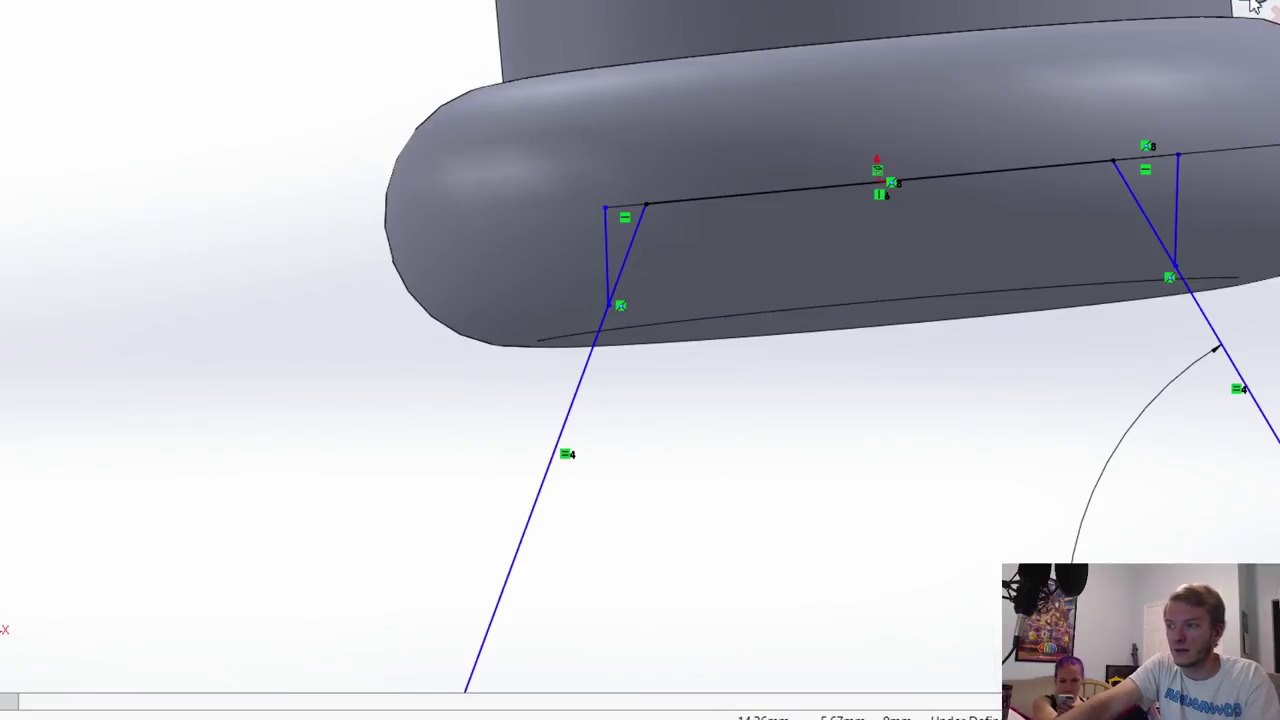
Step: Try to extrude the outline to both sides of the sketch plane, using its main region and the two small corner triangles
click(1254, 4)
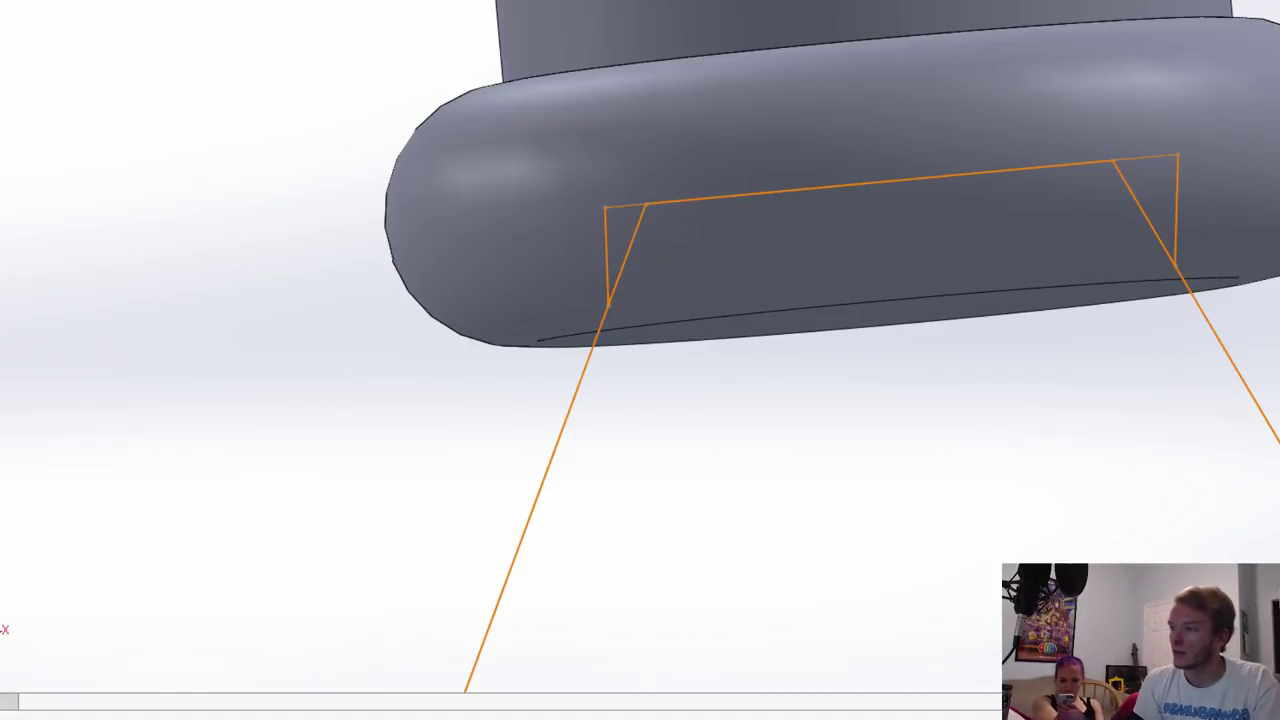
key(ctrl+8)
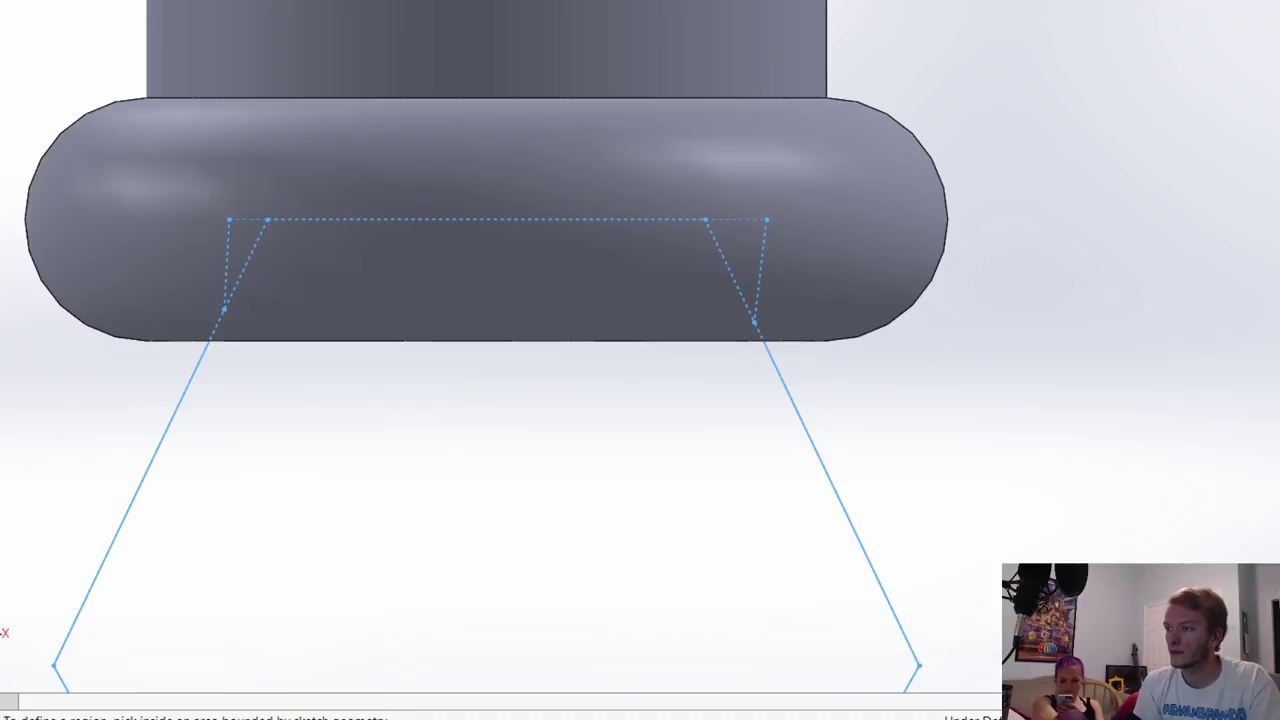
click(289, 452)
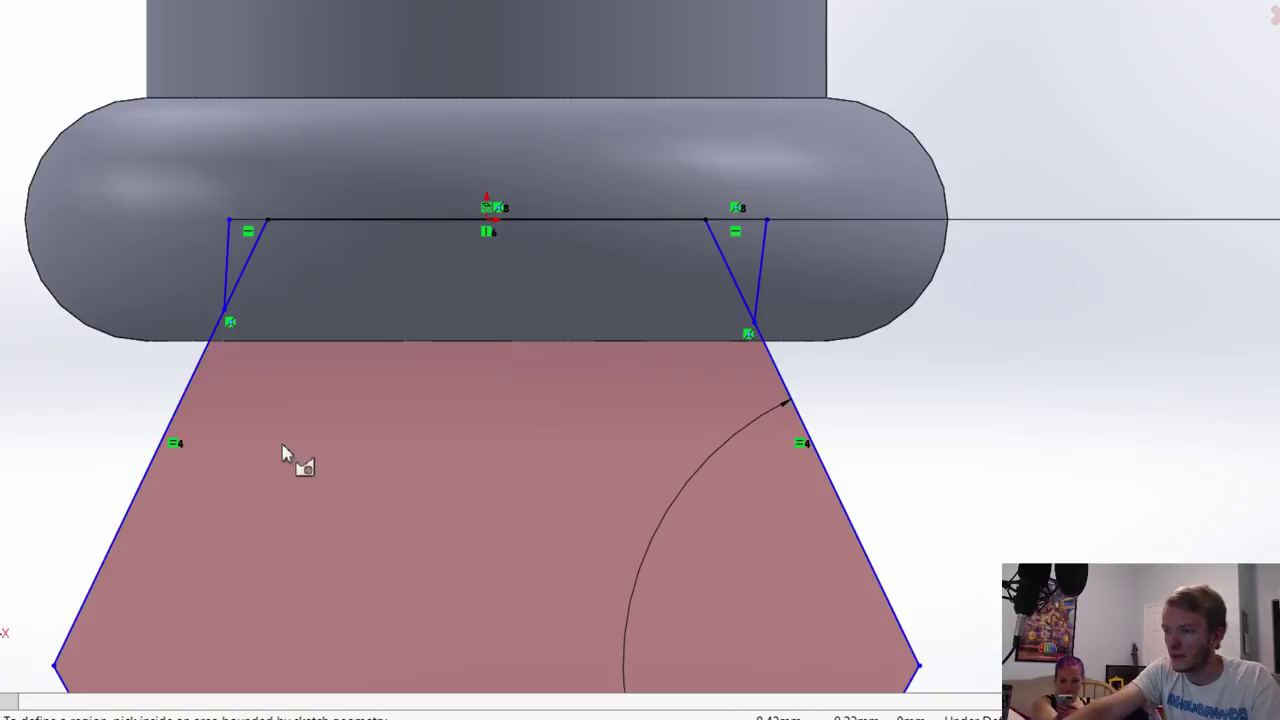
click(251, 256)
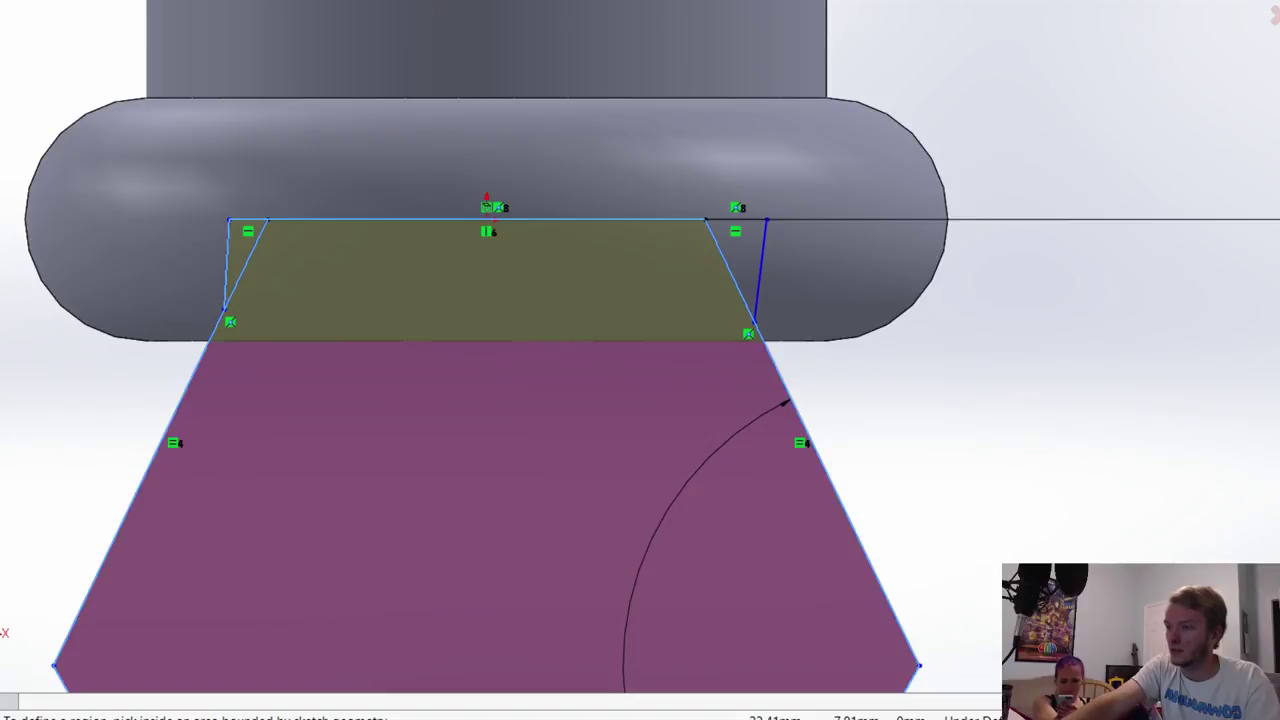
click(741, 255)
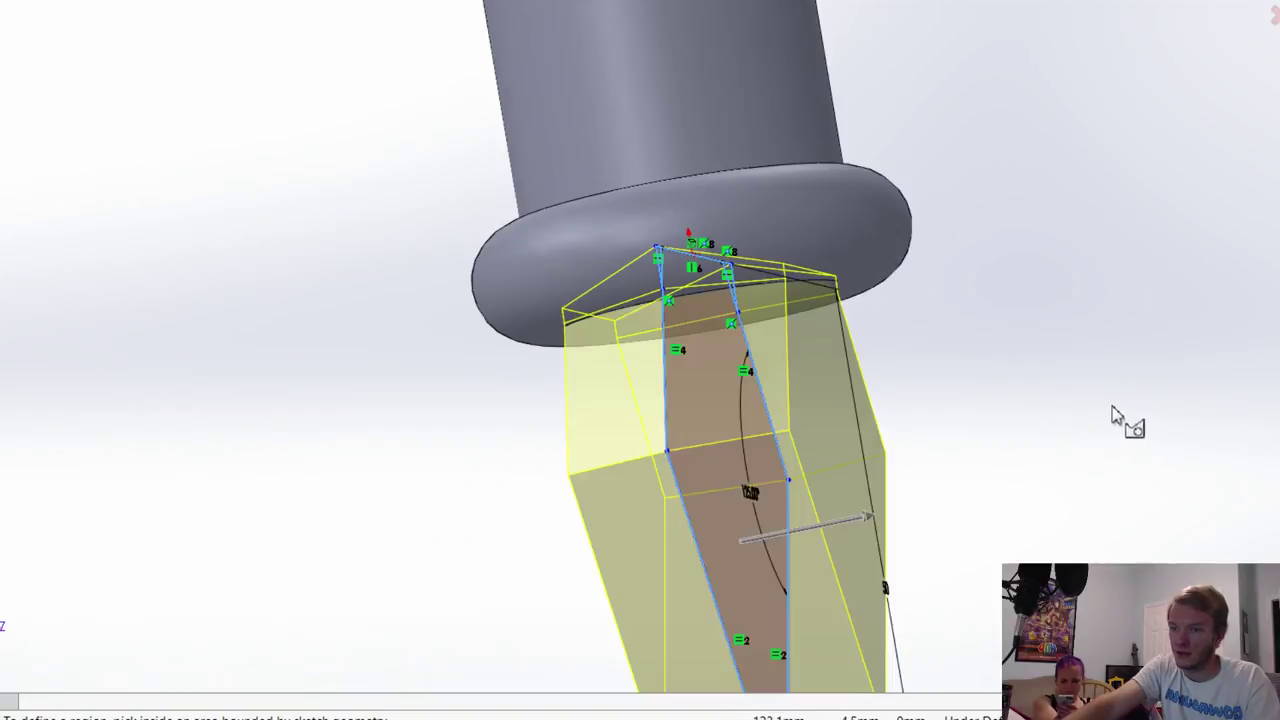
middle_drag(1112, 406, 976, 395)
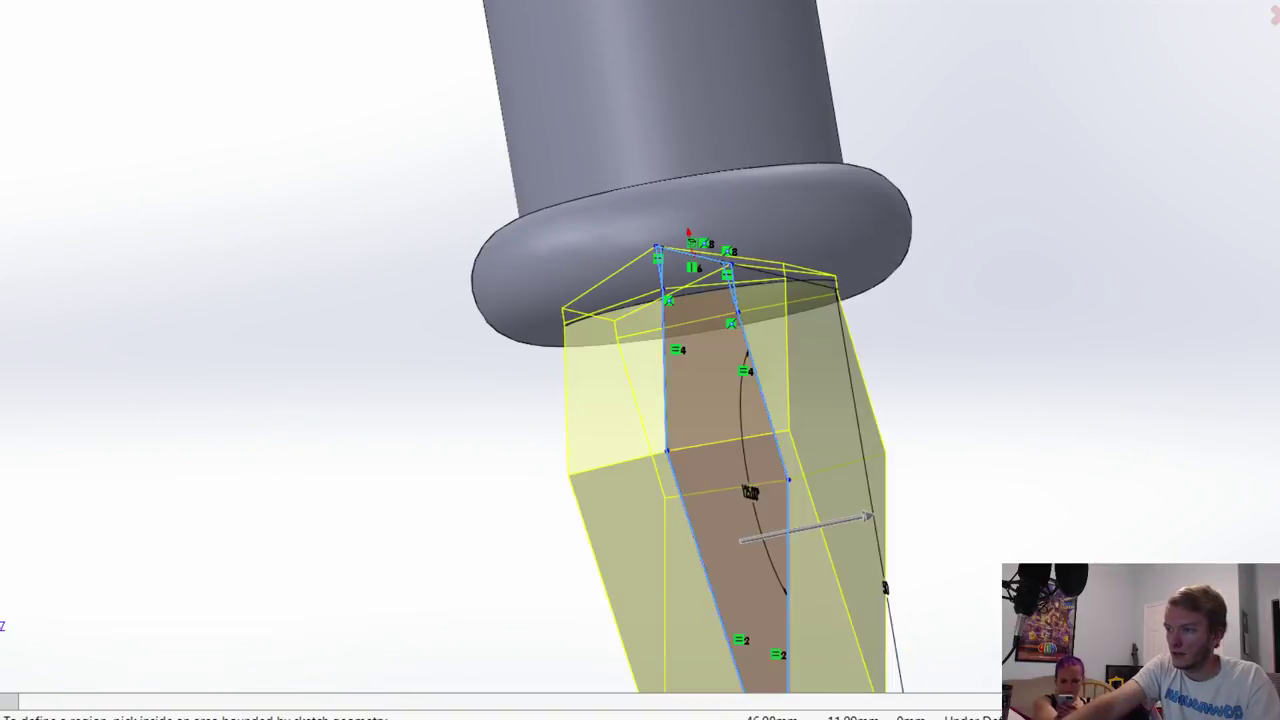
key(ctrl+8)
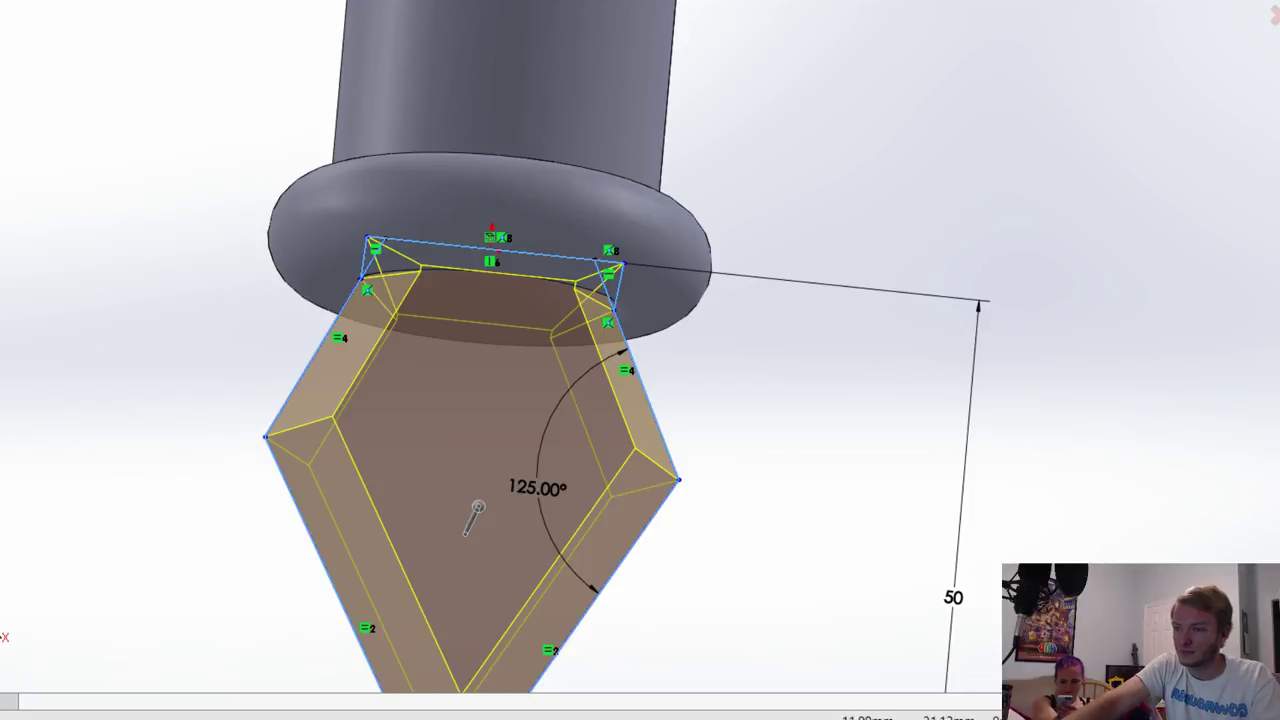
key(Return)
scroll(626, 320, up, 3)
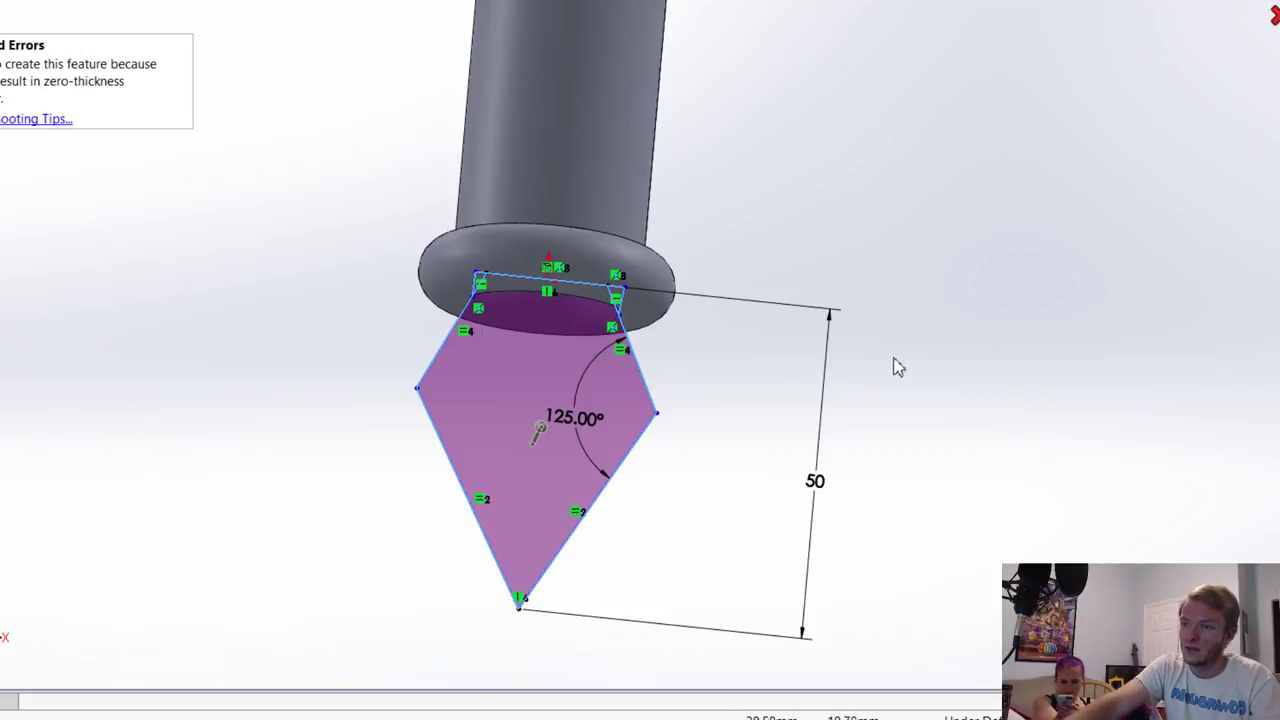
key(Escape)
Step: Dimension the distance between the outline's two side corners as 35 mm
click(422, 305)
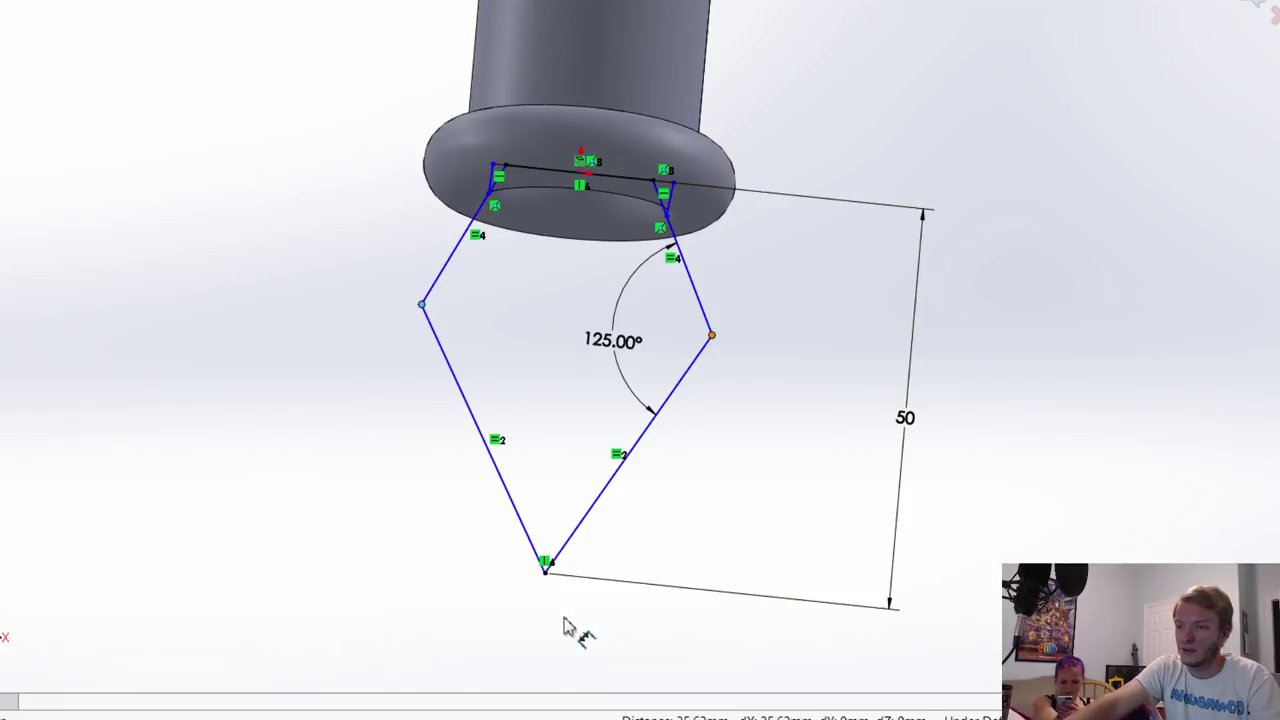
click(551, 645)
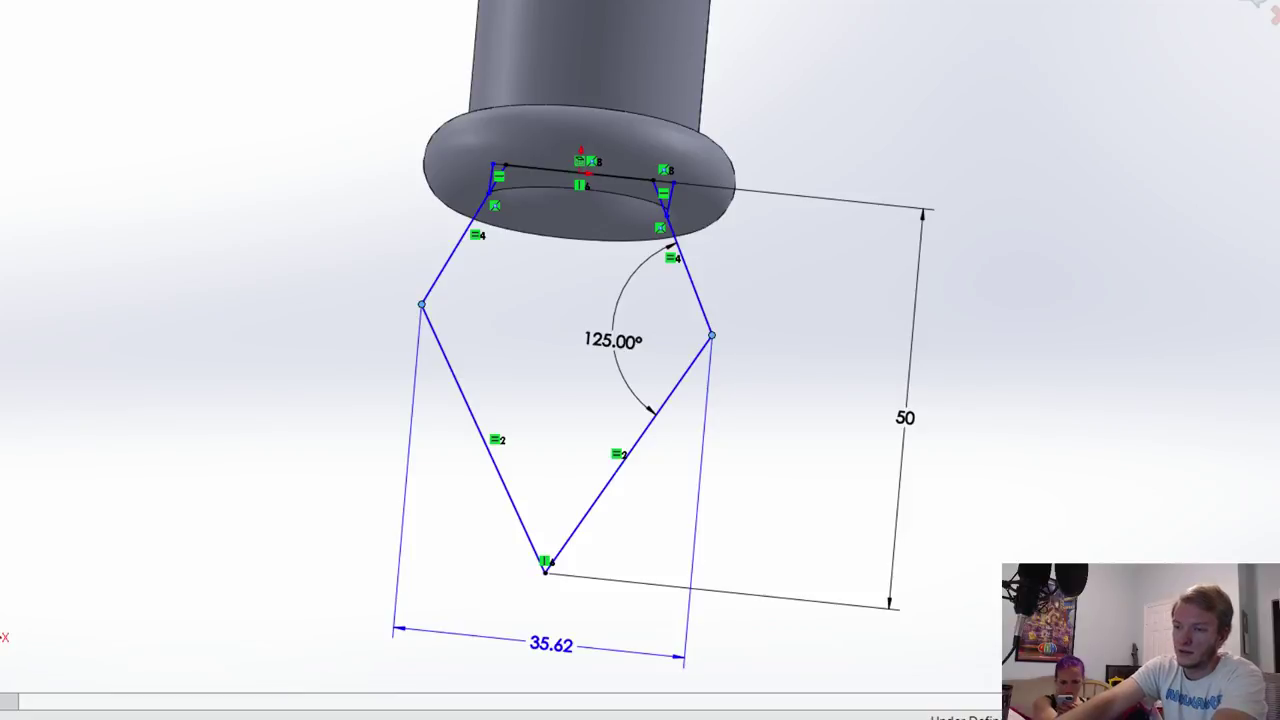
click(503, 655)
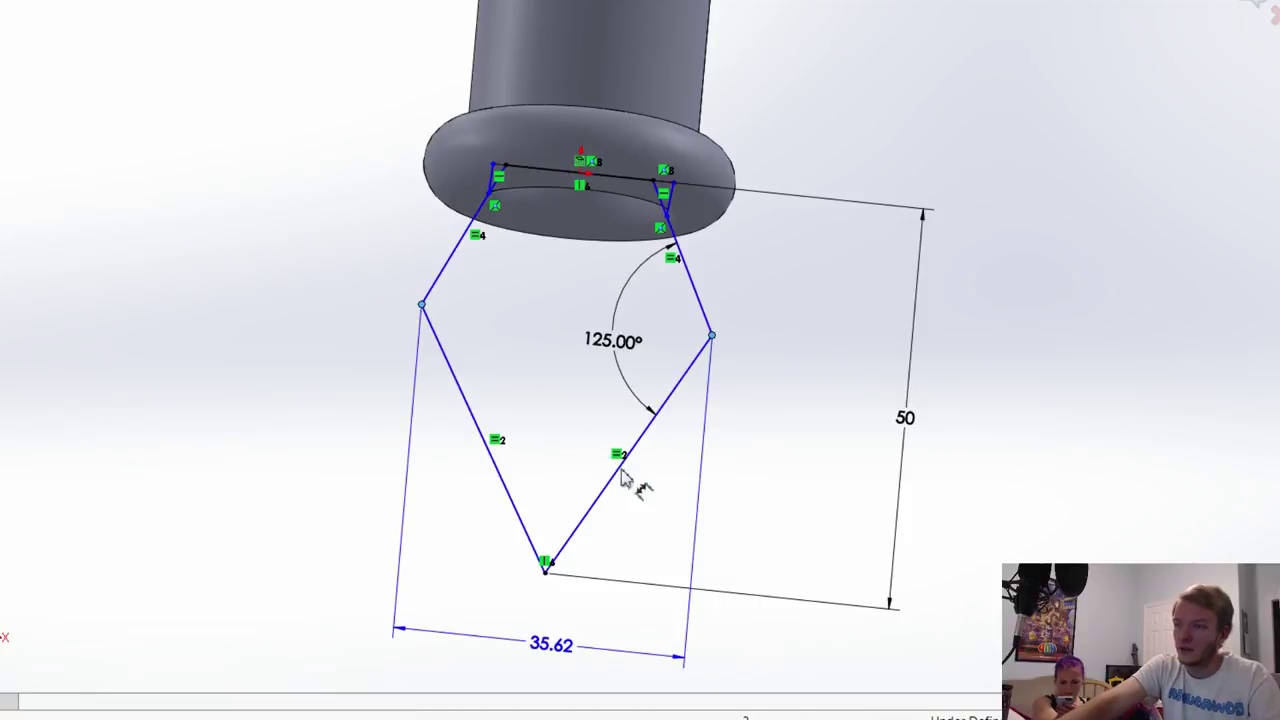
key(Return)
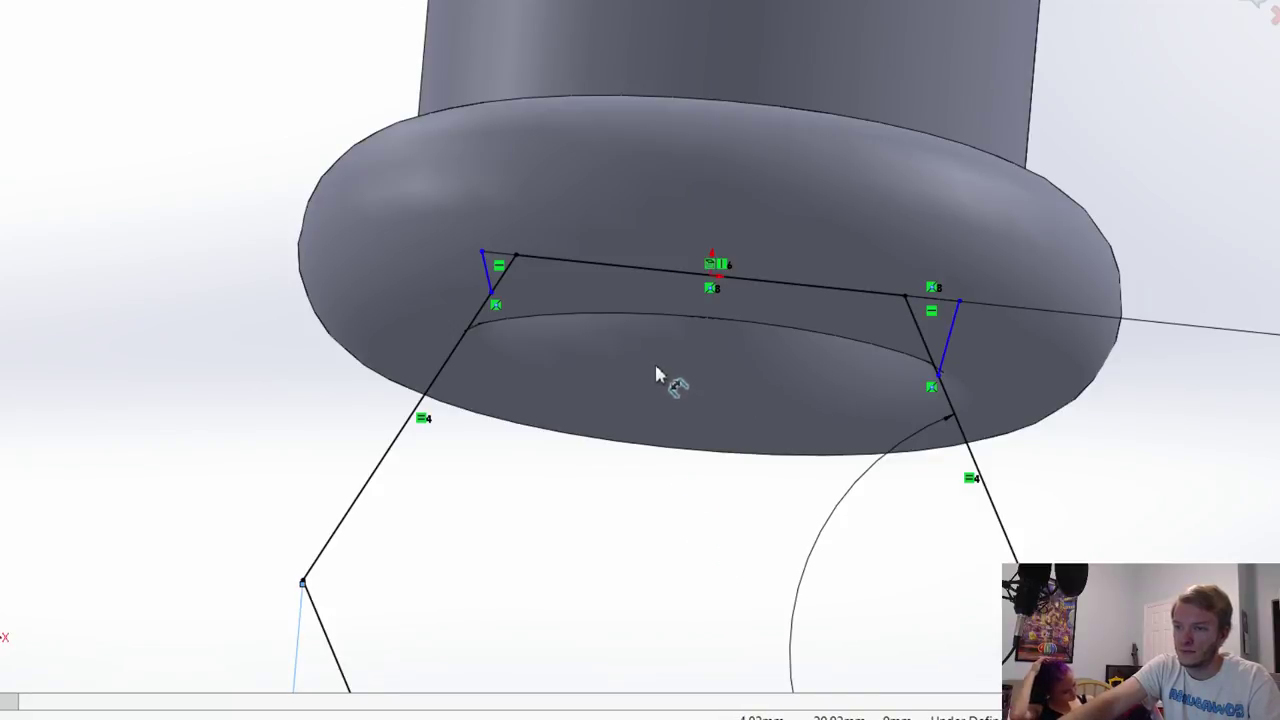
Step: Set the angle between the outline's upper-right and lower-right lines to 120 degrees
key(f)
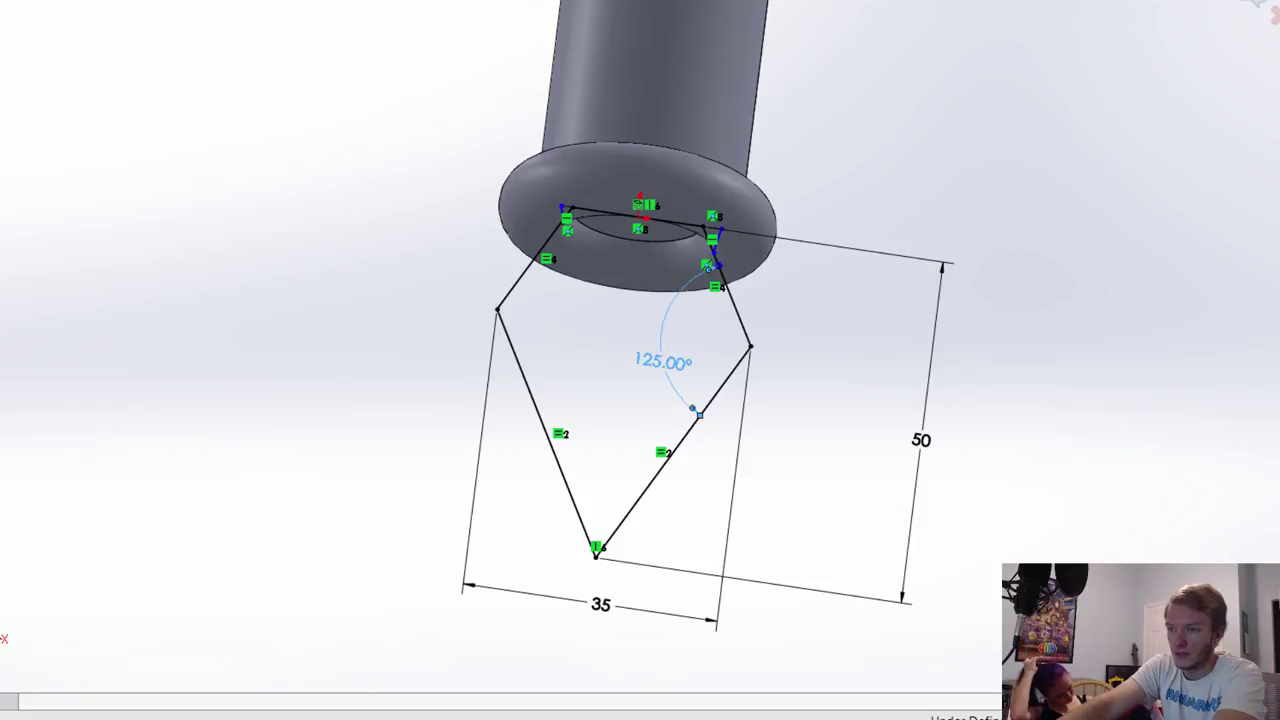
double_click(662, 362)
text(120)
key(Return)
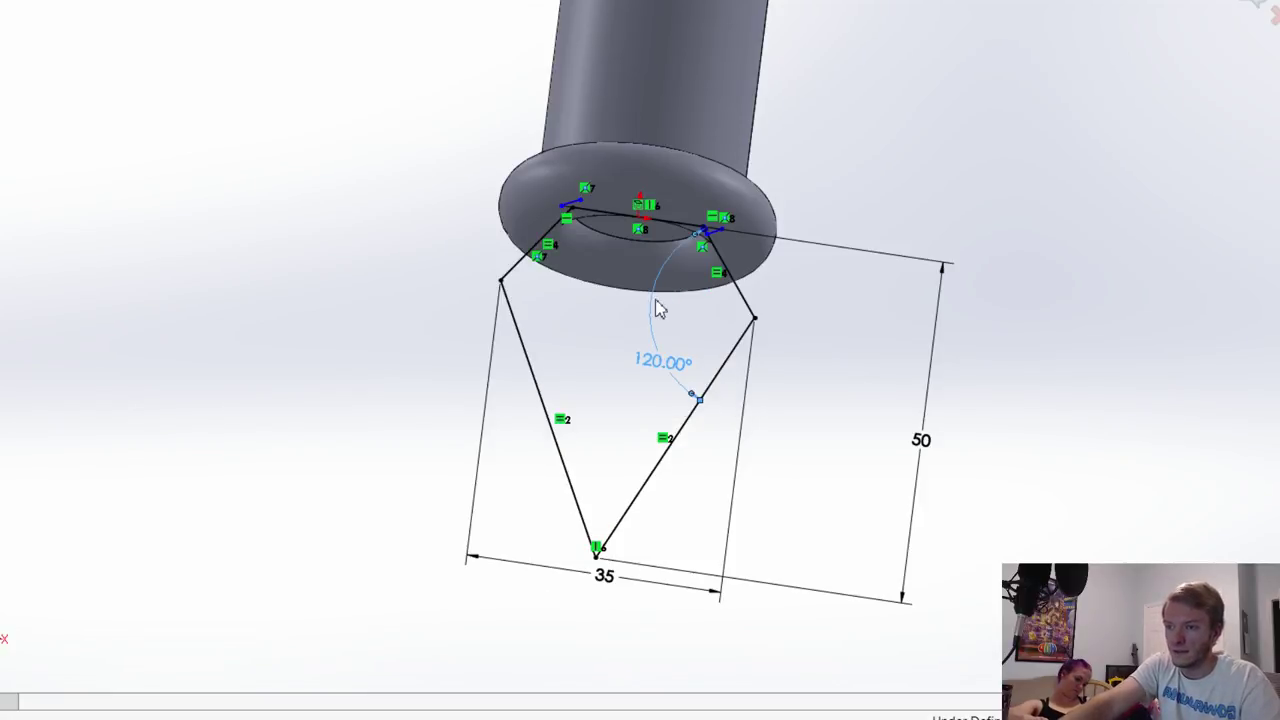
Step: Remove the 35 mm dimension between the side corners and set the angle between the outline's right-hand lines to 130 degrees
double_click(612, 586)
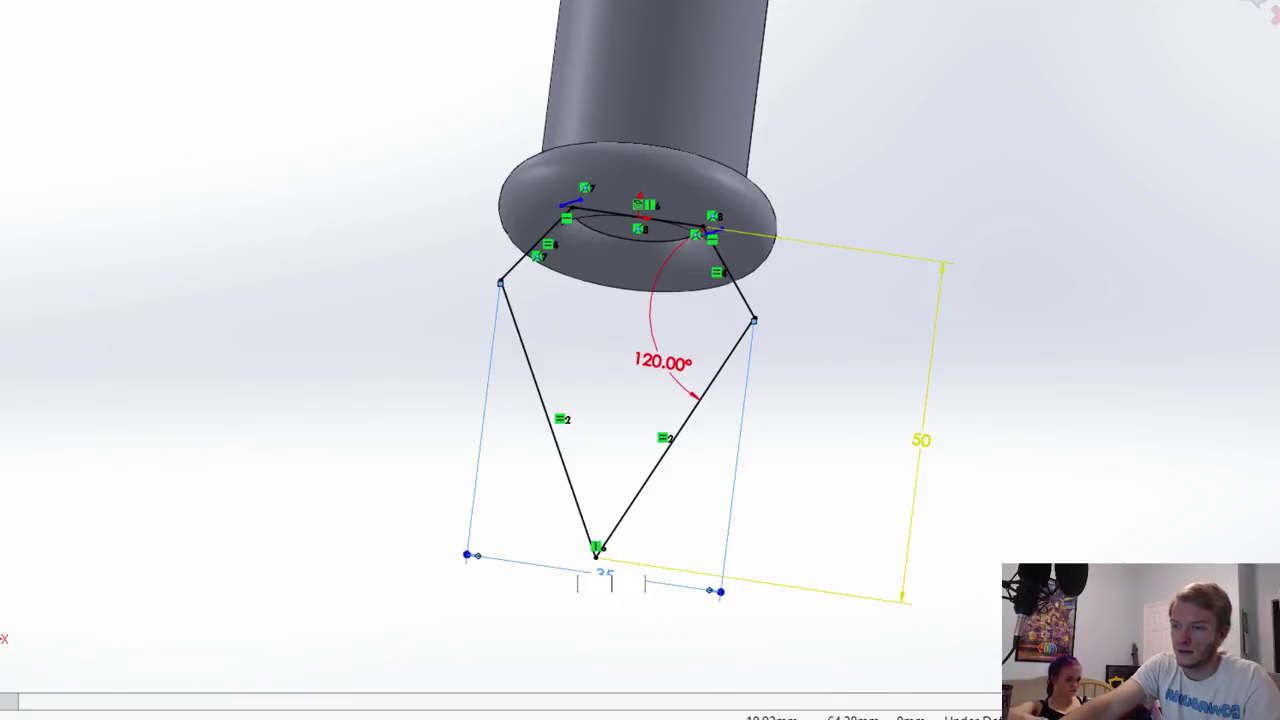
key(Escape)
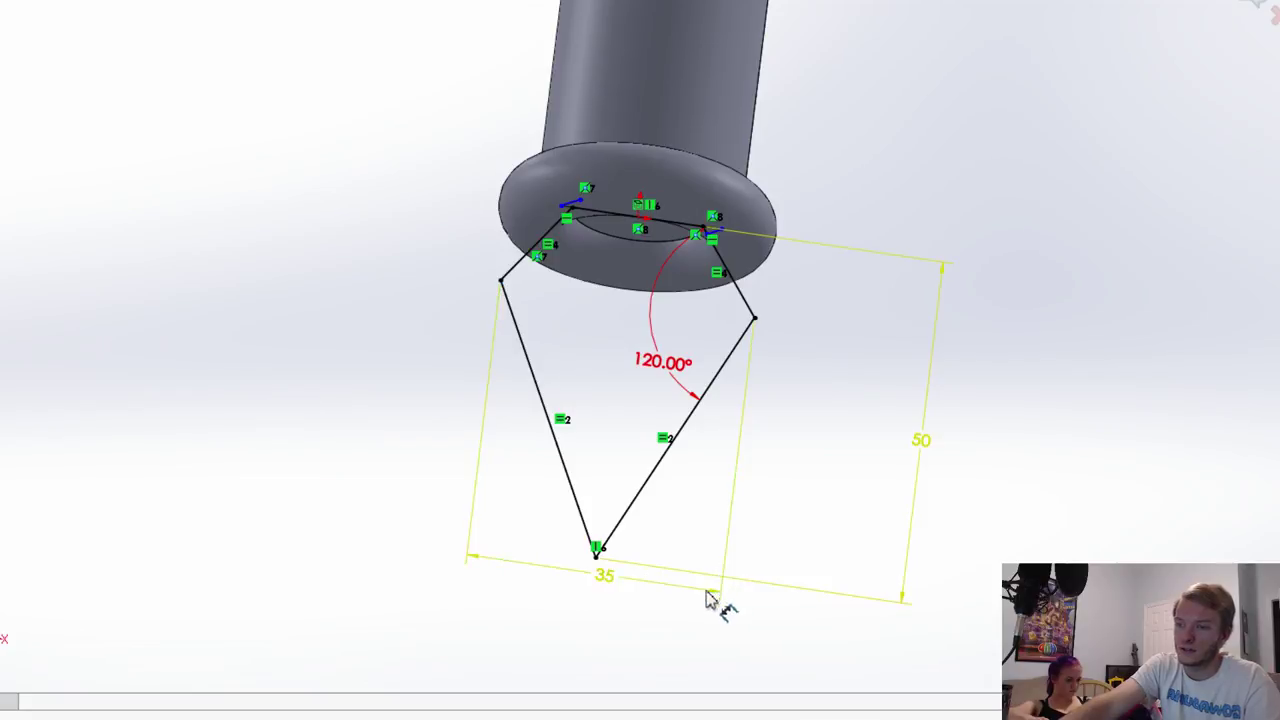
key(ctrl+z)
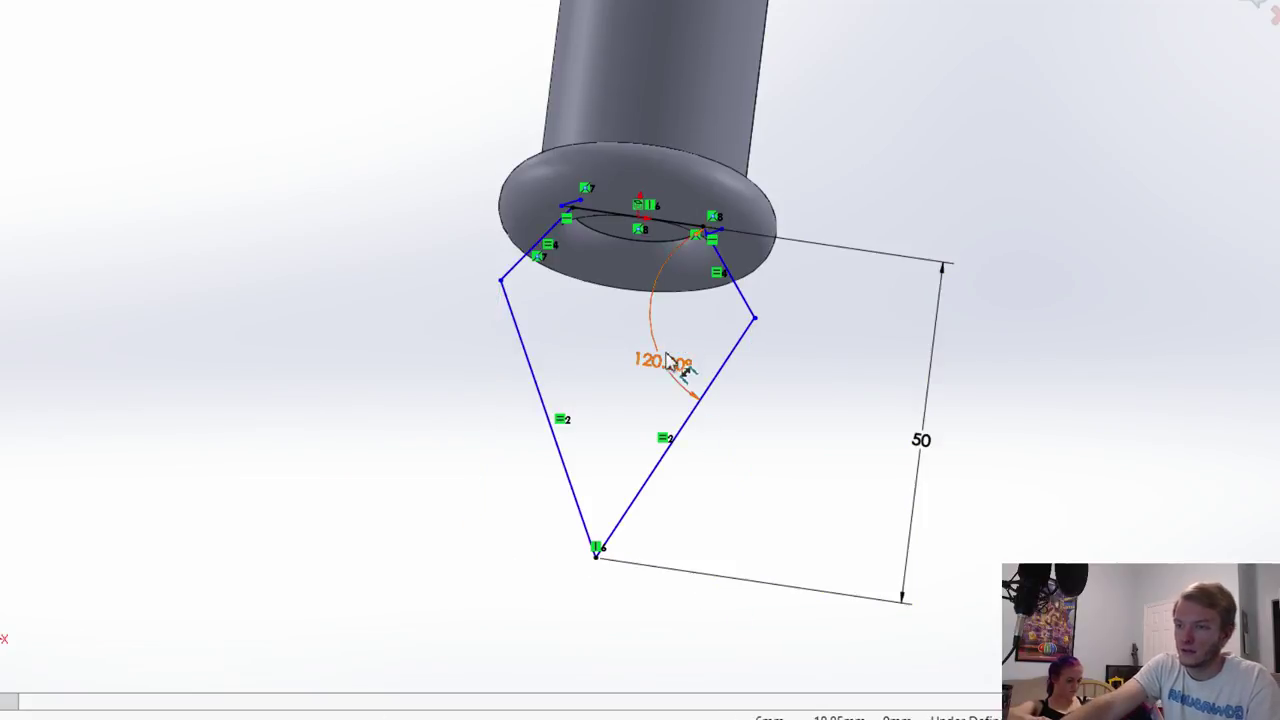
click(668, 356)
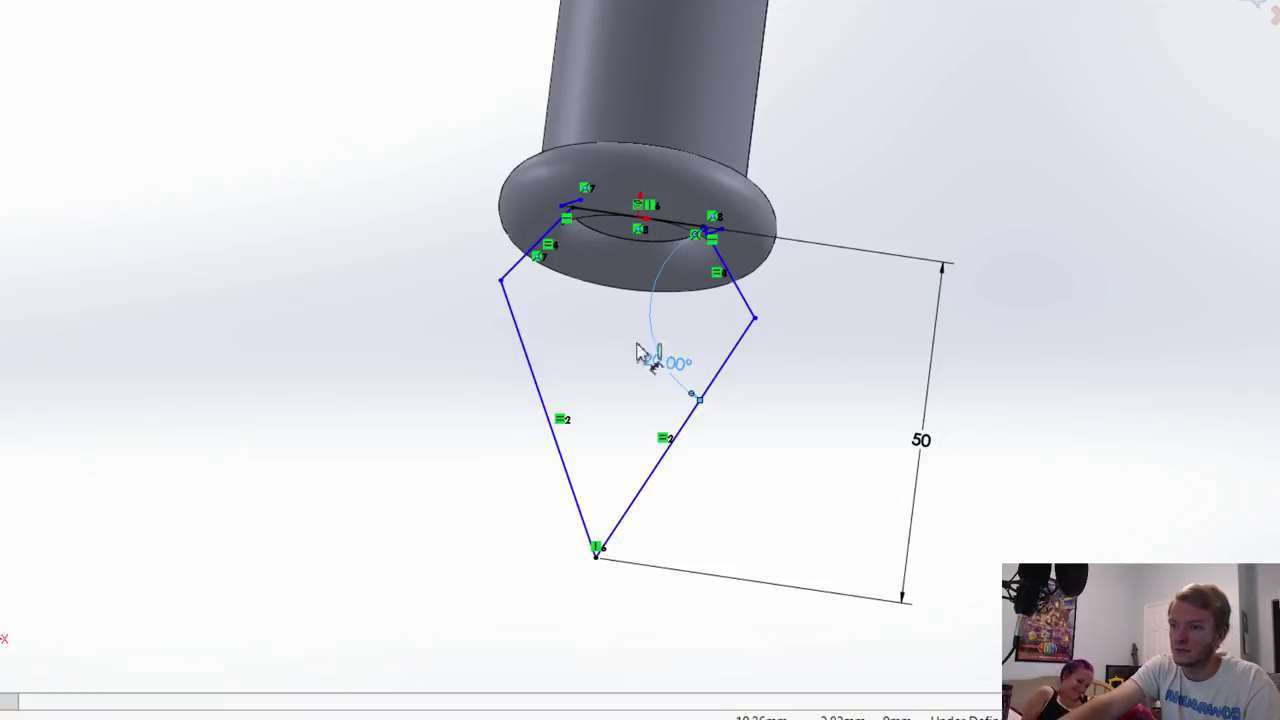
scroll(978, 540, down, 5)
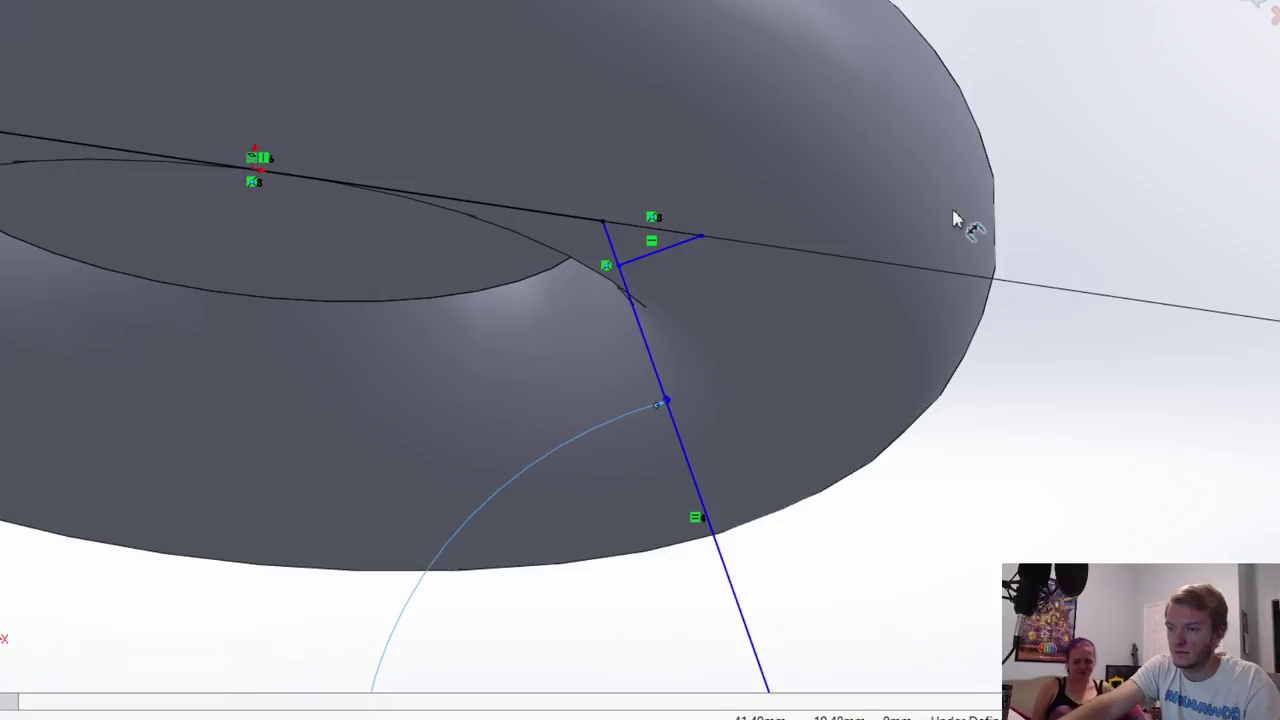
middle_drag(955, 220, 951, 260)
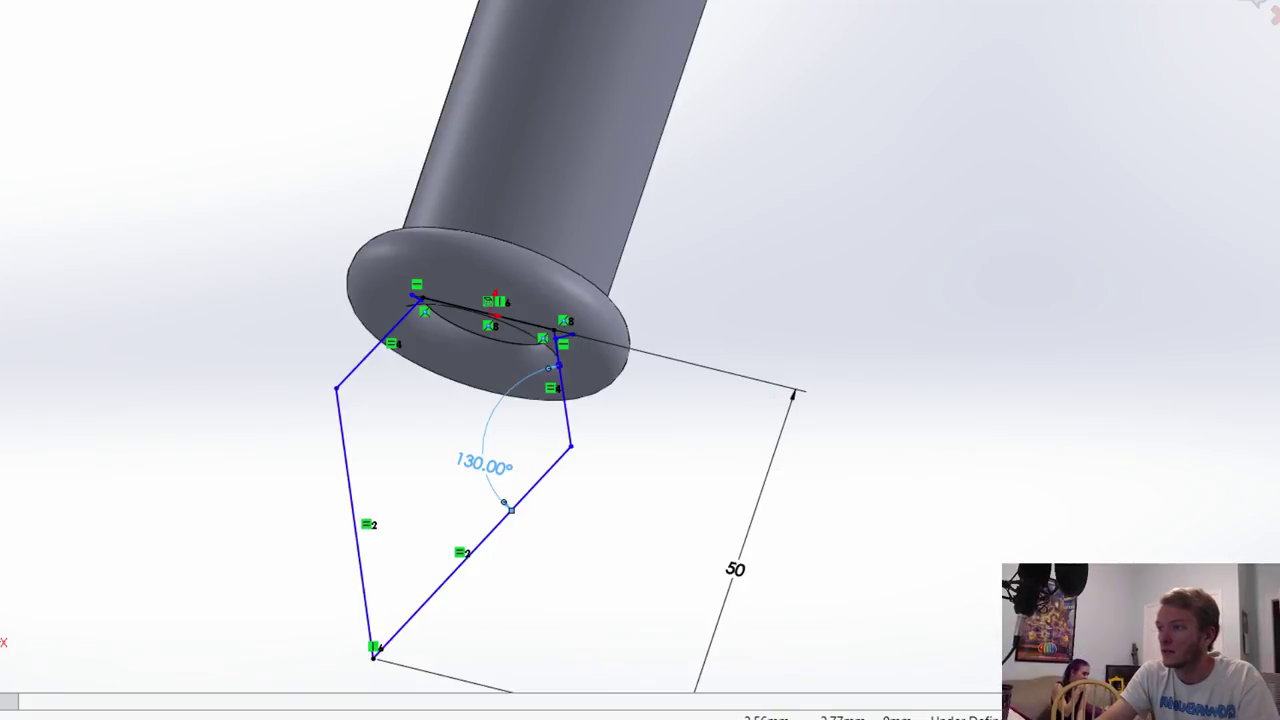
Step: Delete the small helper lines at the outline's upper corners and extrude the closed outline
scroll(818, 226, down, 5)
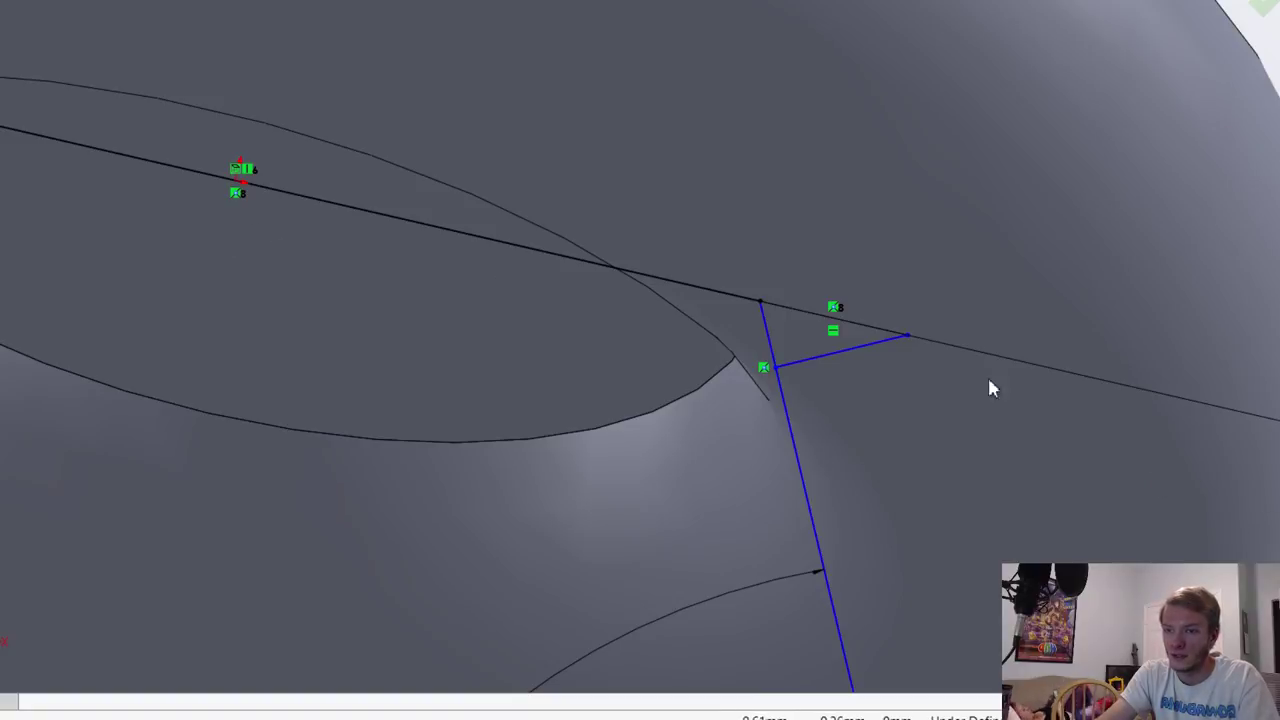
scroll(492, 298, up, 10)
scroll(451, 269, down, 11)
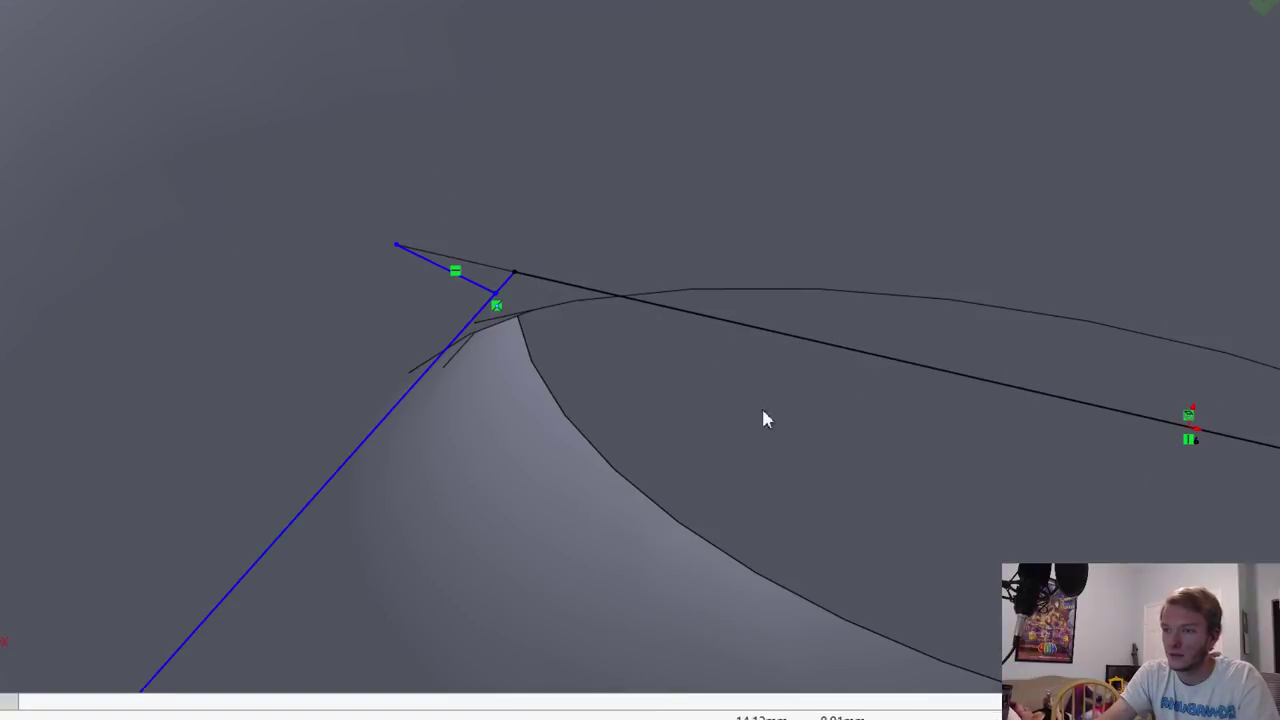
scroll(1271, 14, up, 12)
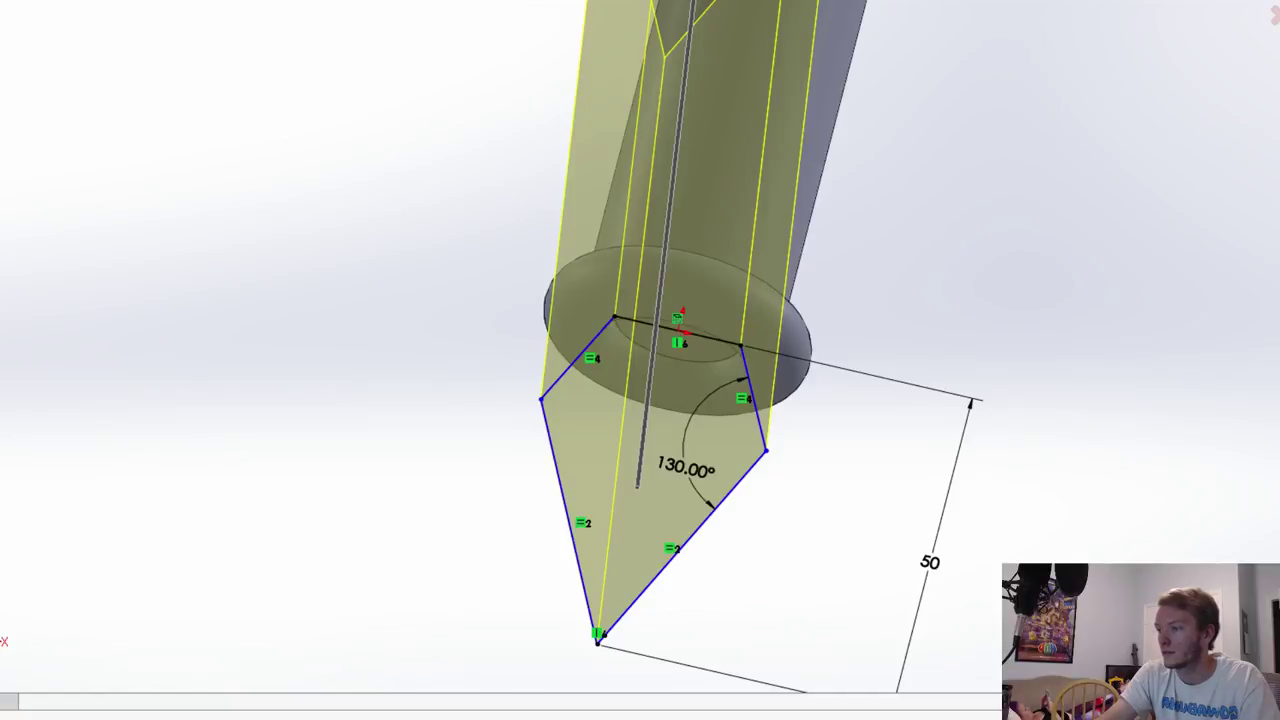
key(Return)
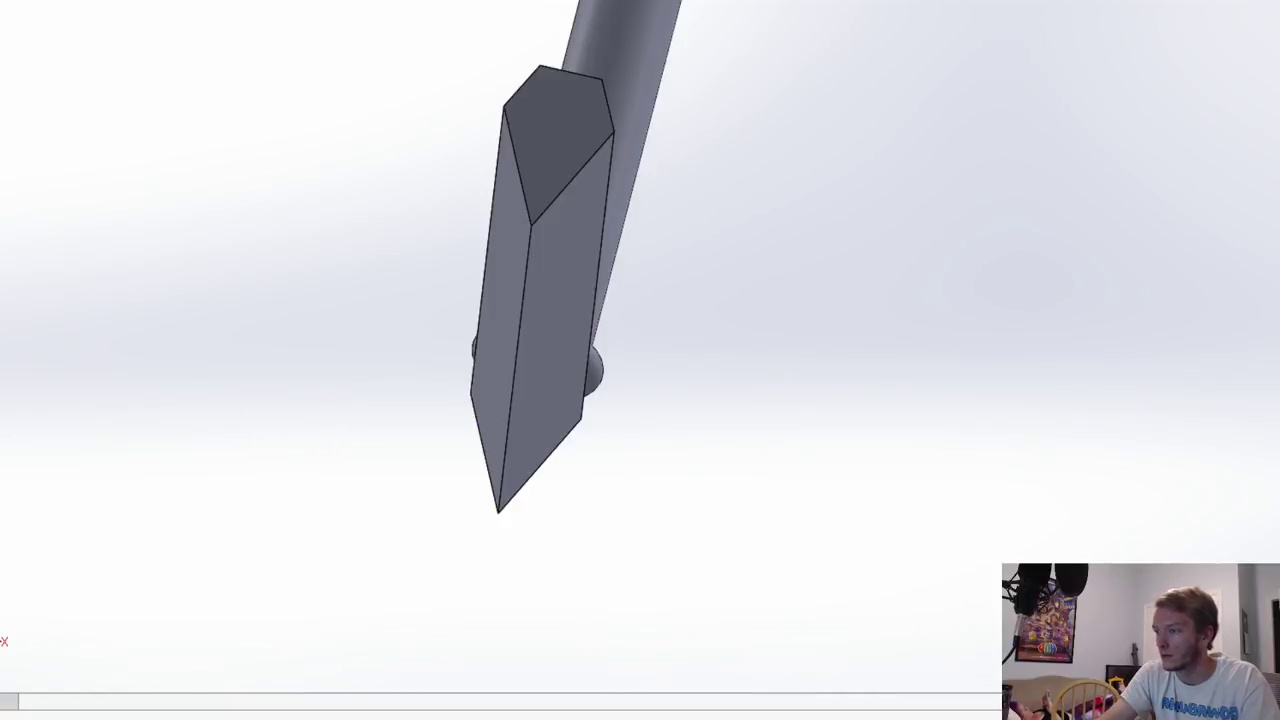
Step: Make the tip's extrusion symmetric about its sketch plane and reduce its depth to a short block under the ring
middle_drag(690, 346, 986, 346)
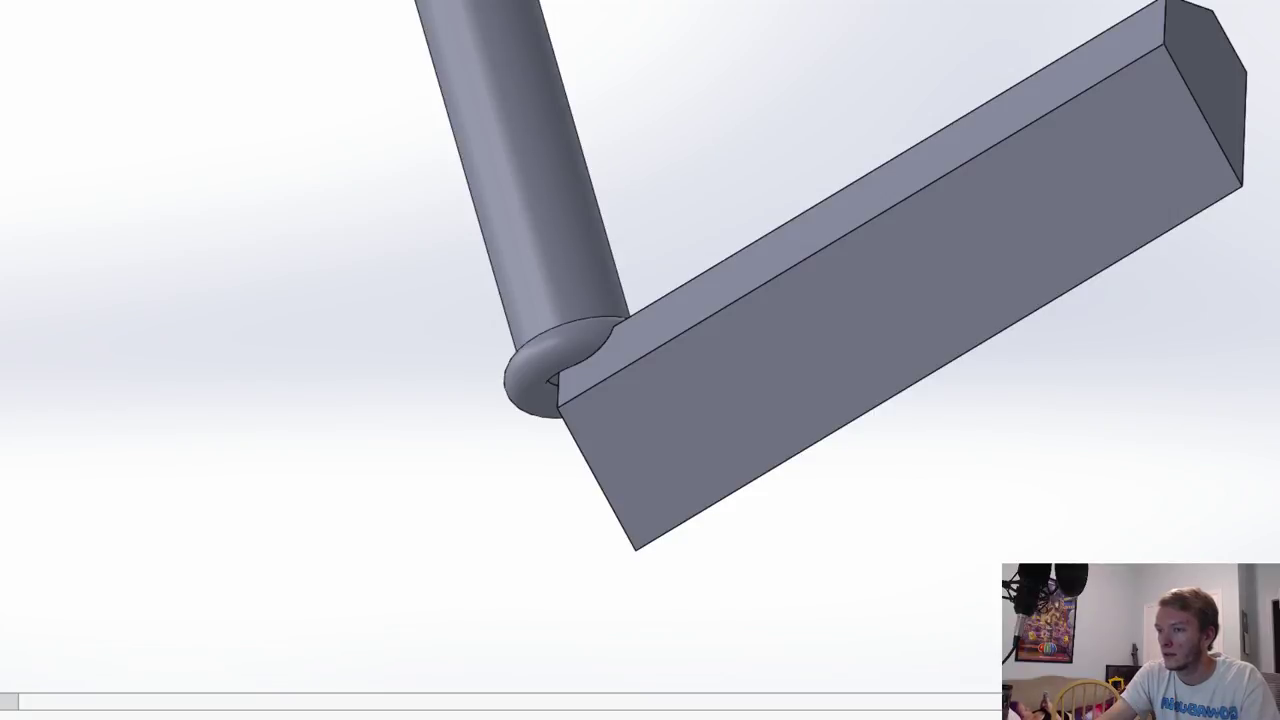
key(ctrl+z)
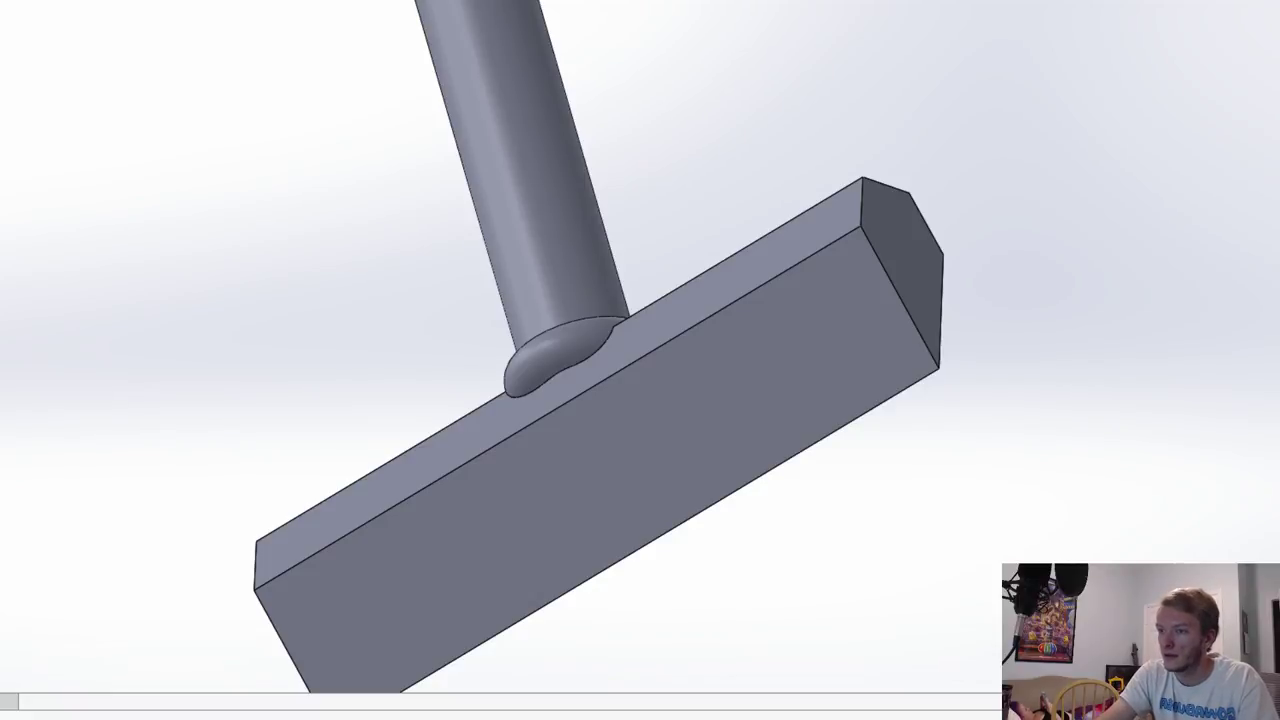
middle_drag(737, 381, 709, 409)
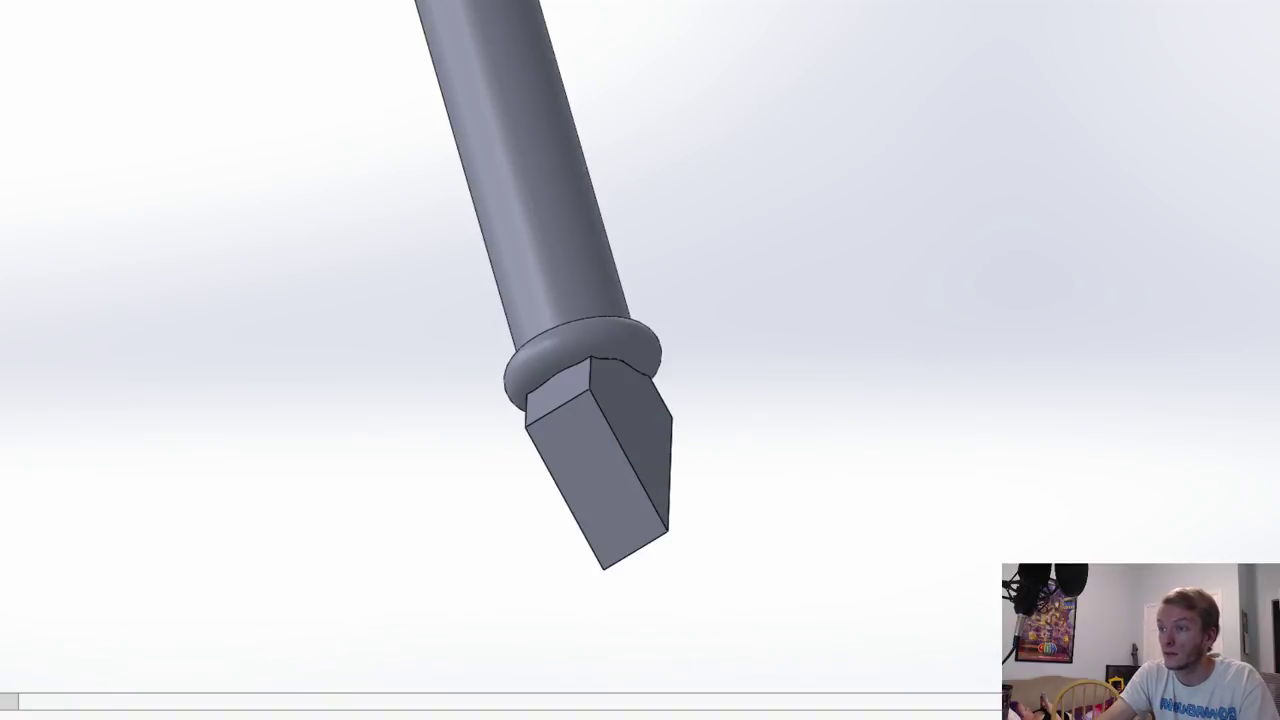
Step: Try to chamfer the tip's front side edges with an 8 mm distance and a 45-degree angle
middle_drag(566, 378, 563, 403)
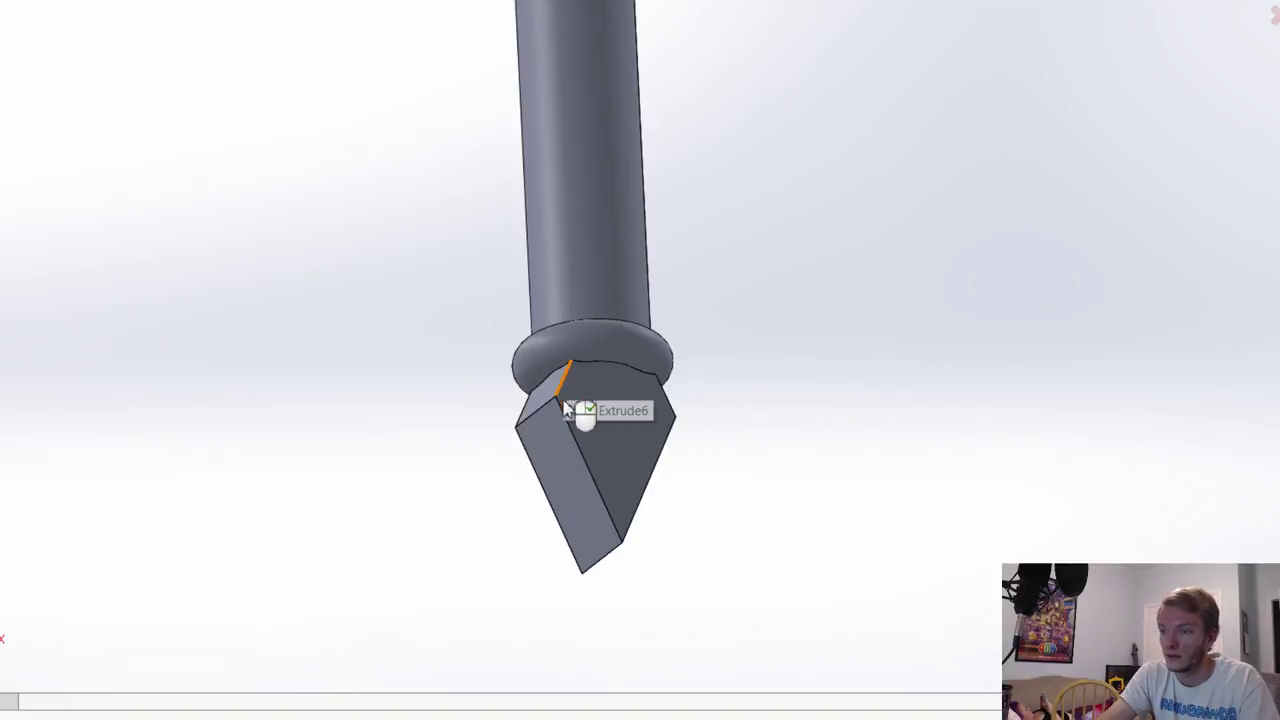
click(563, 401)
click(570, 436)
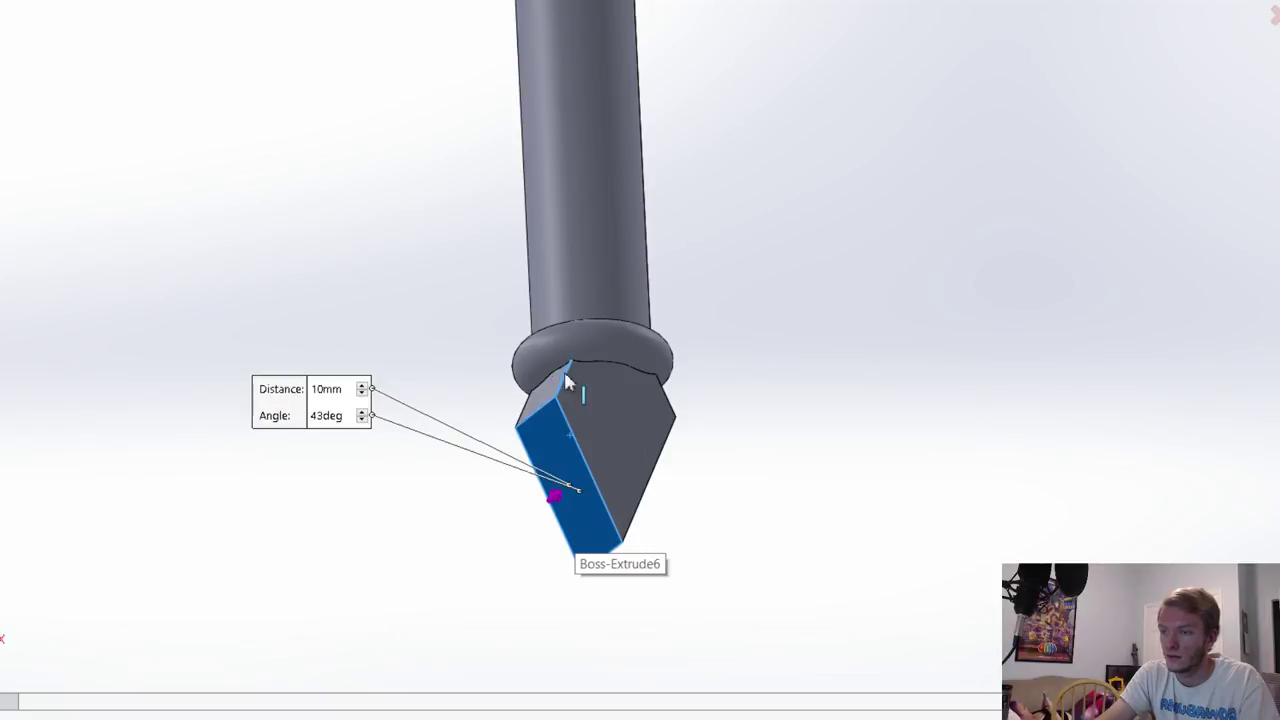
click(587, 464)
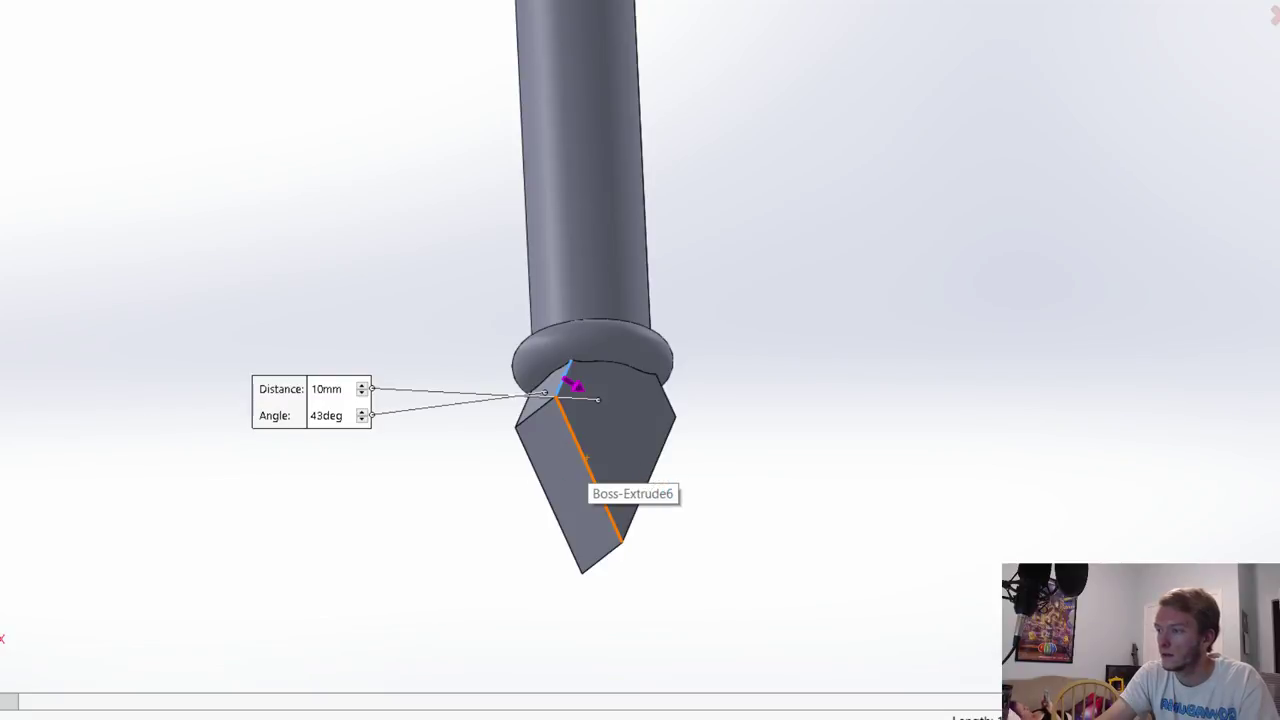
click(588, 461)
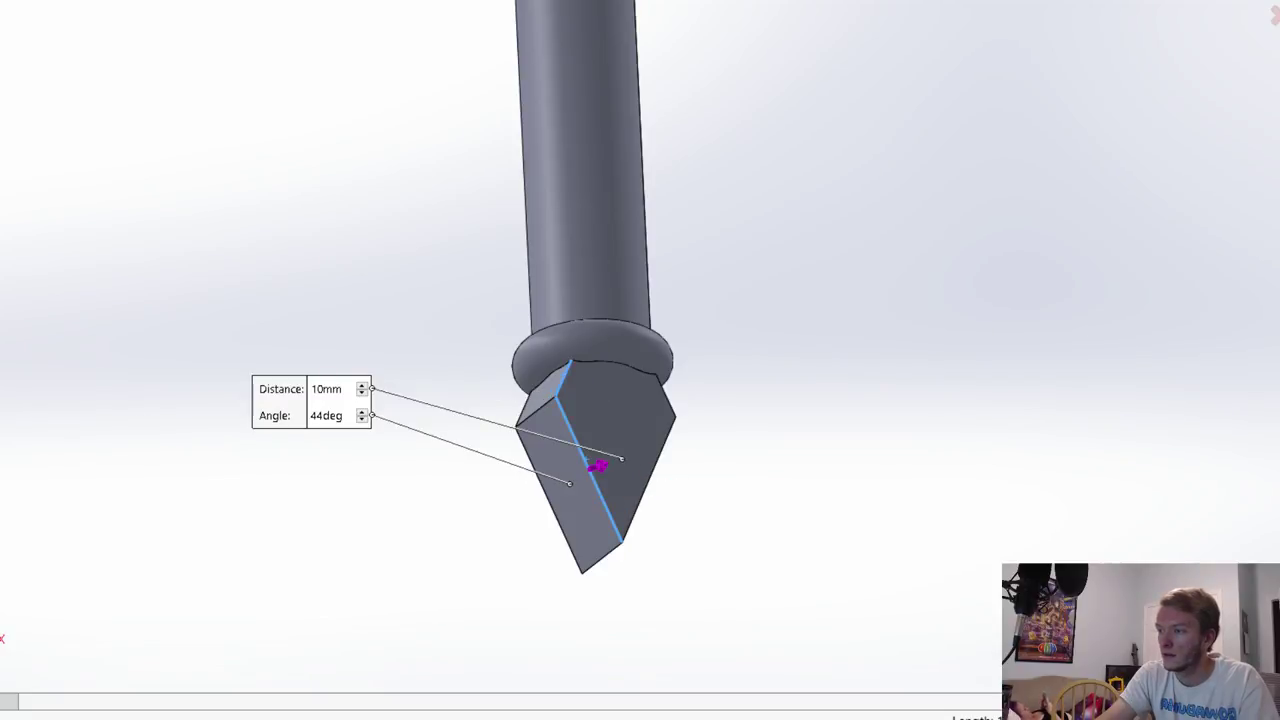
key(Up)
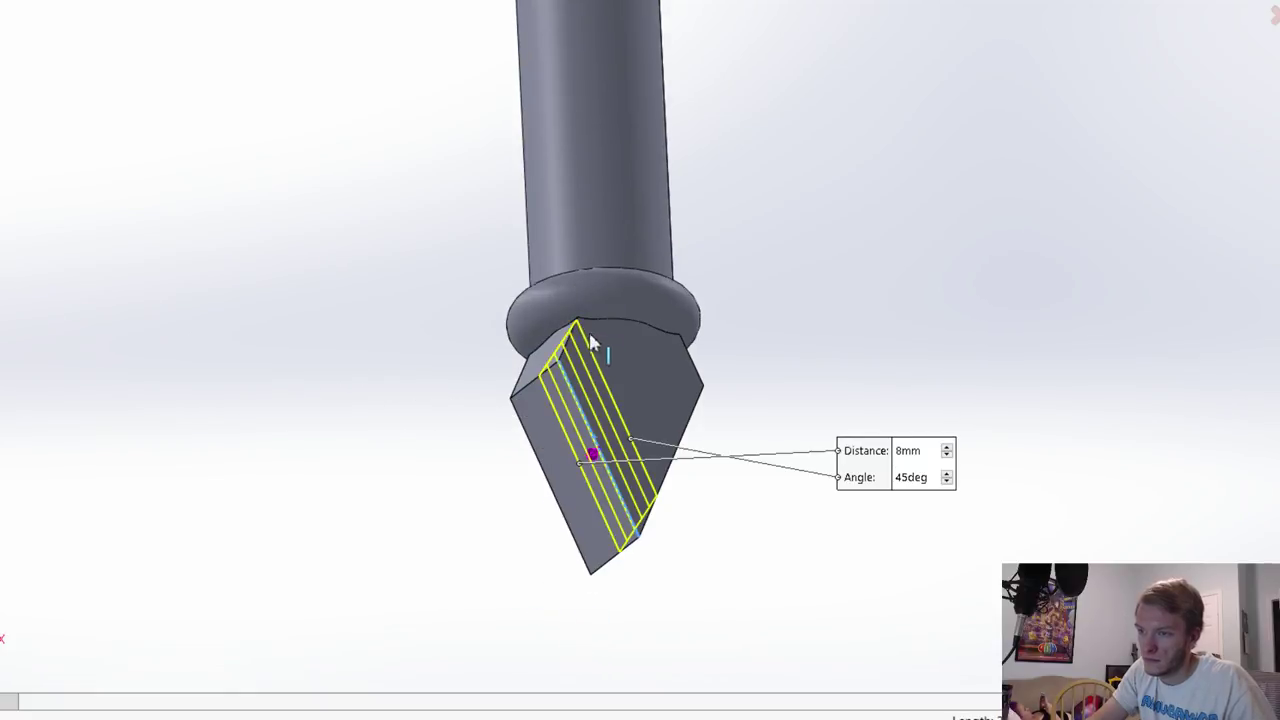
click(595, 369)
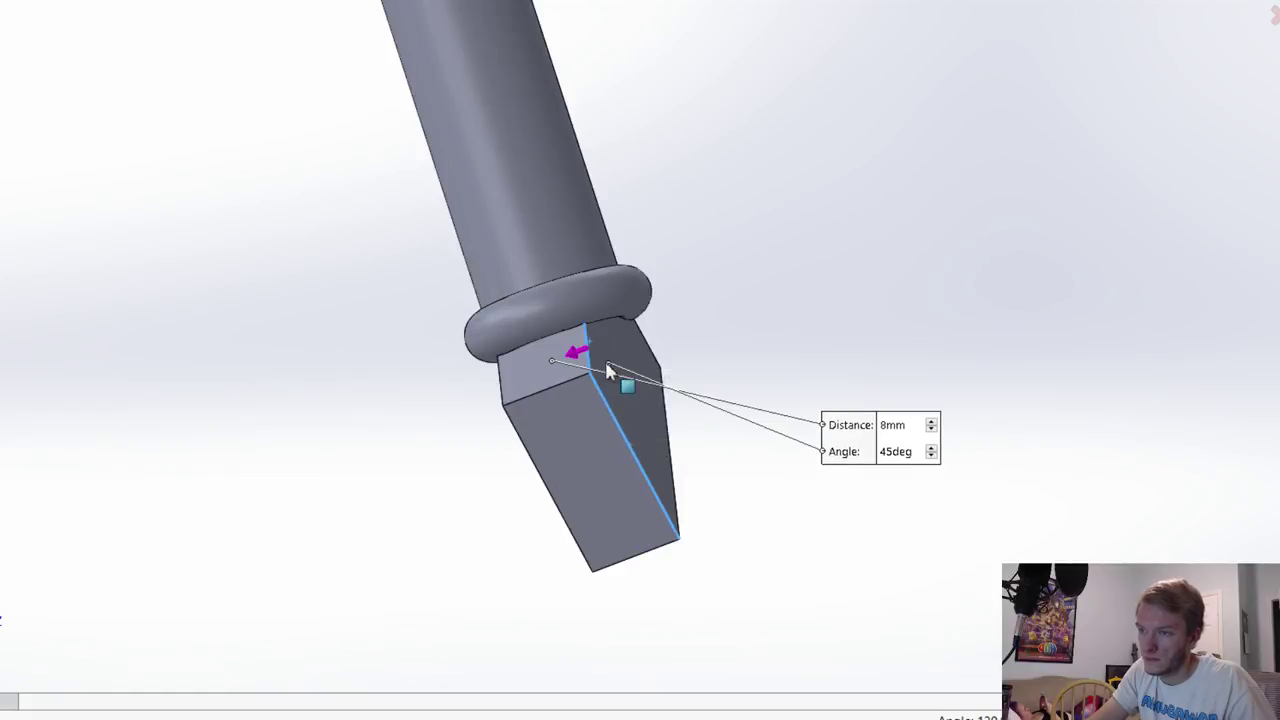
scroll(600, 367, up, 6)
middle_drag(1178, 442, 1105, 422)
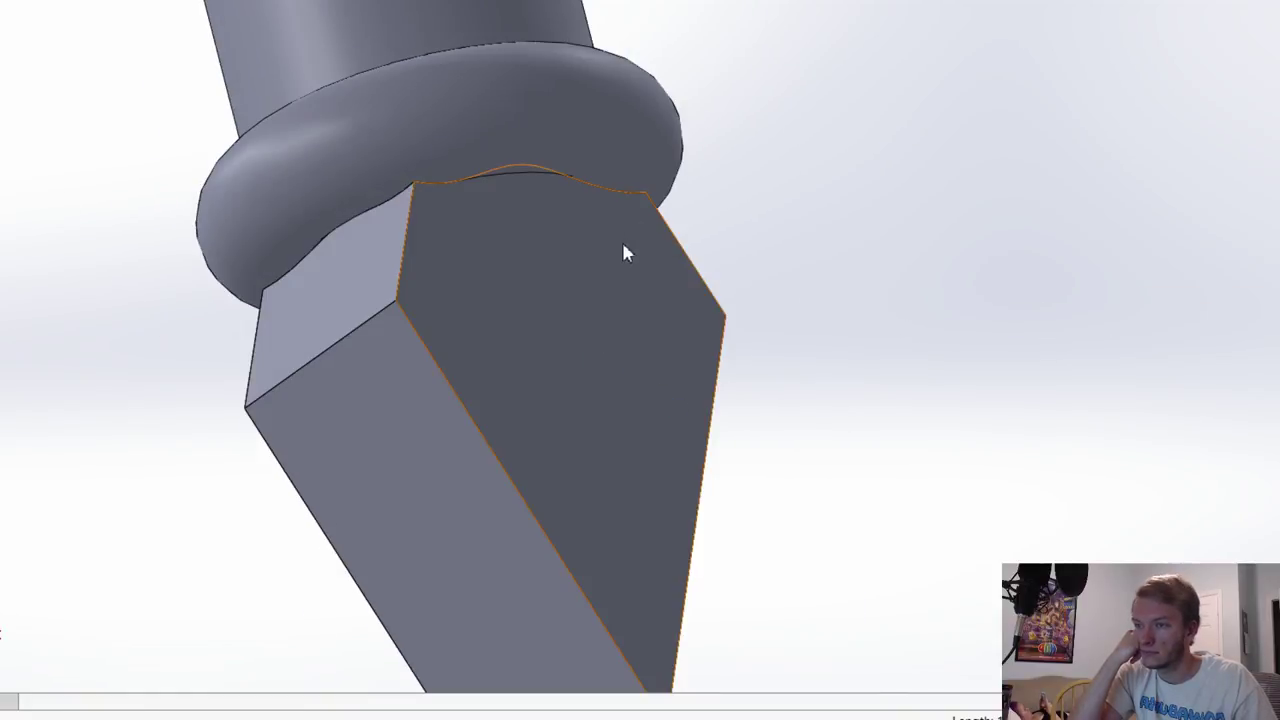
Step: Try to start a sketch on the tip's flat face with the face outline converted into sketch lines
click(630, 256)
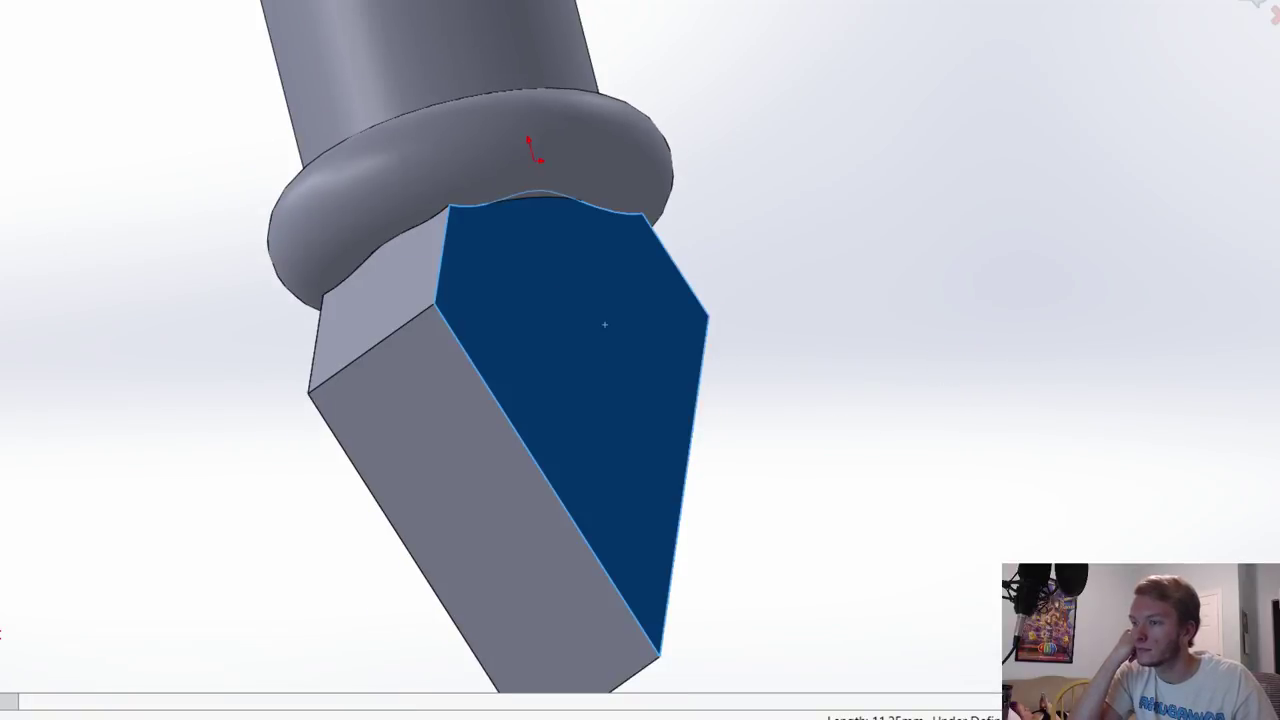
middle_drag(472, 322, 686, 329)
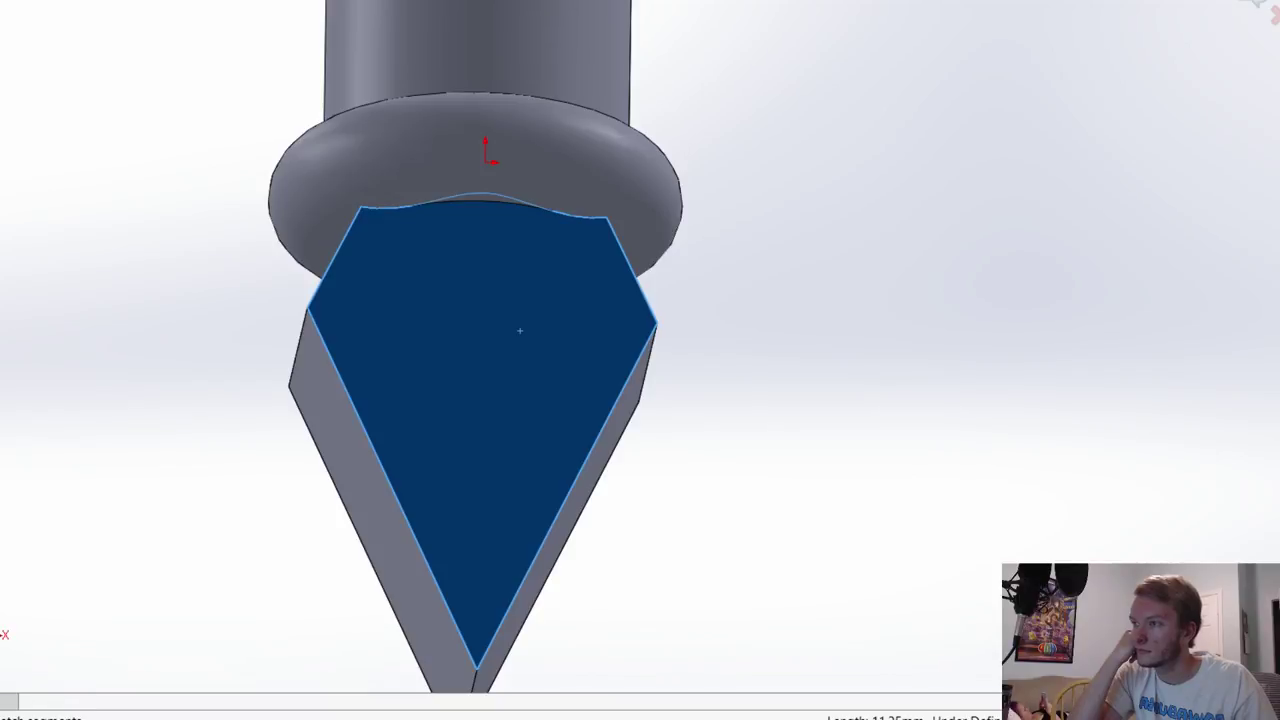
middle_drag(717, 334, 877, 296)
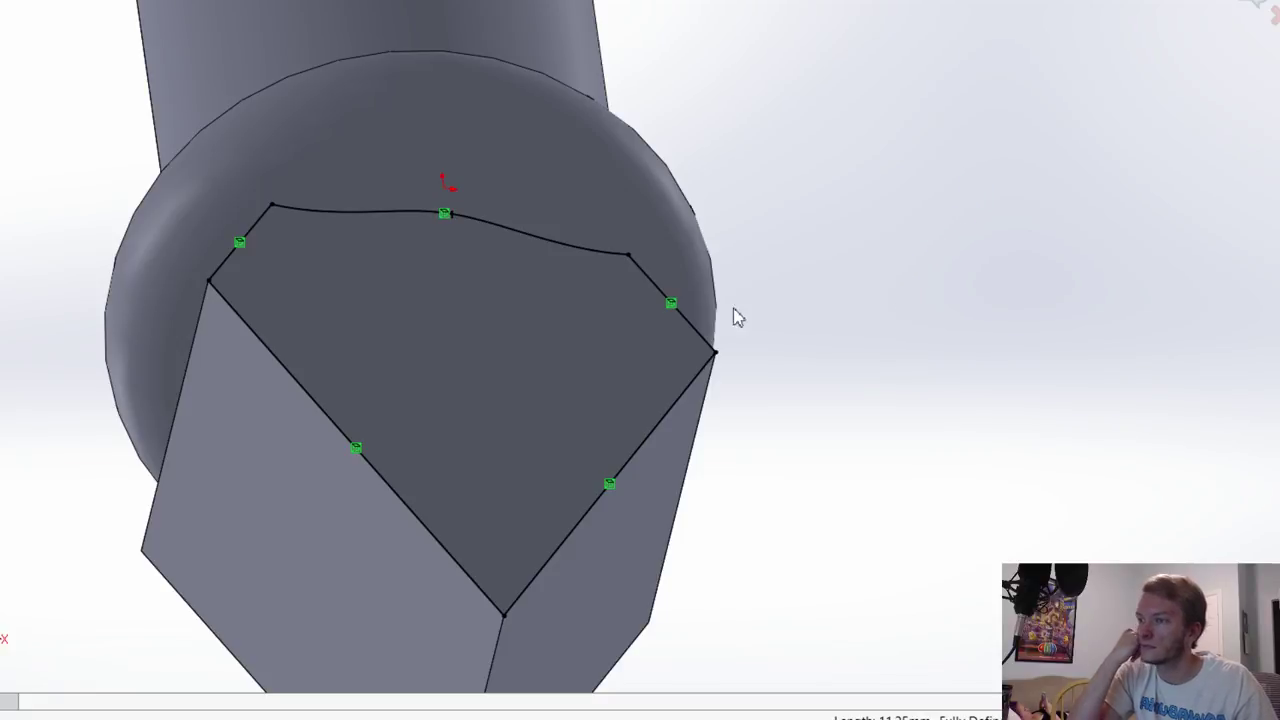
middle_drag(843, 257, 842, 318)
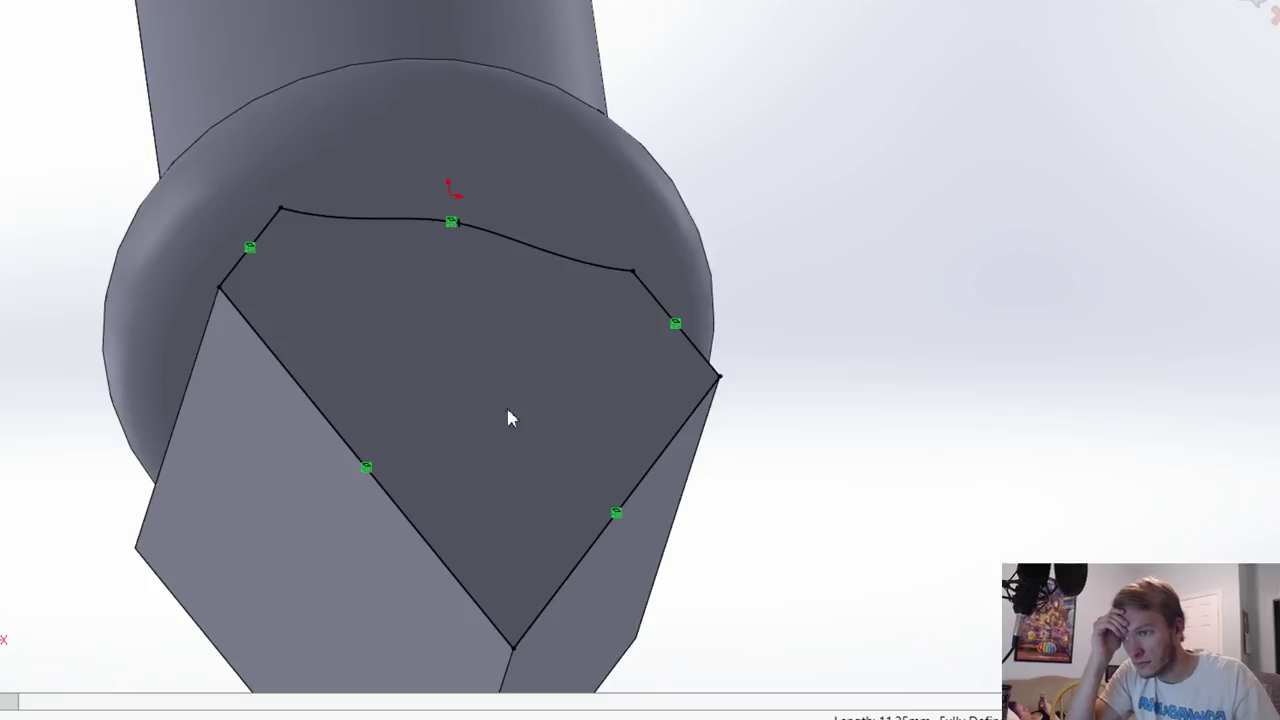
scroll(841, 348, up, 4)
middle_drag(841, 348, 818, 353)
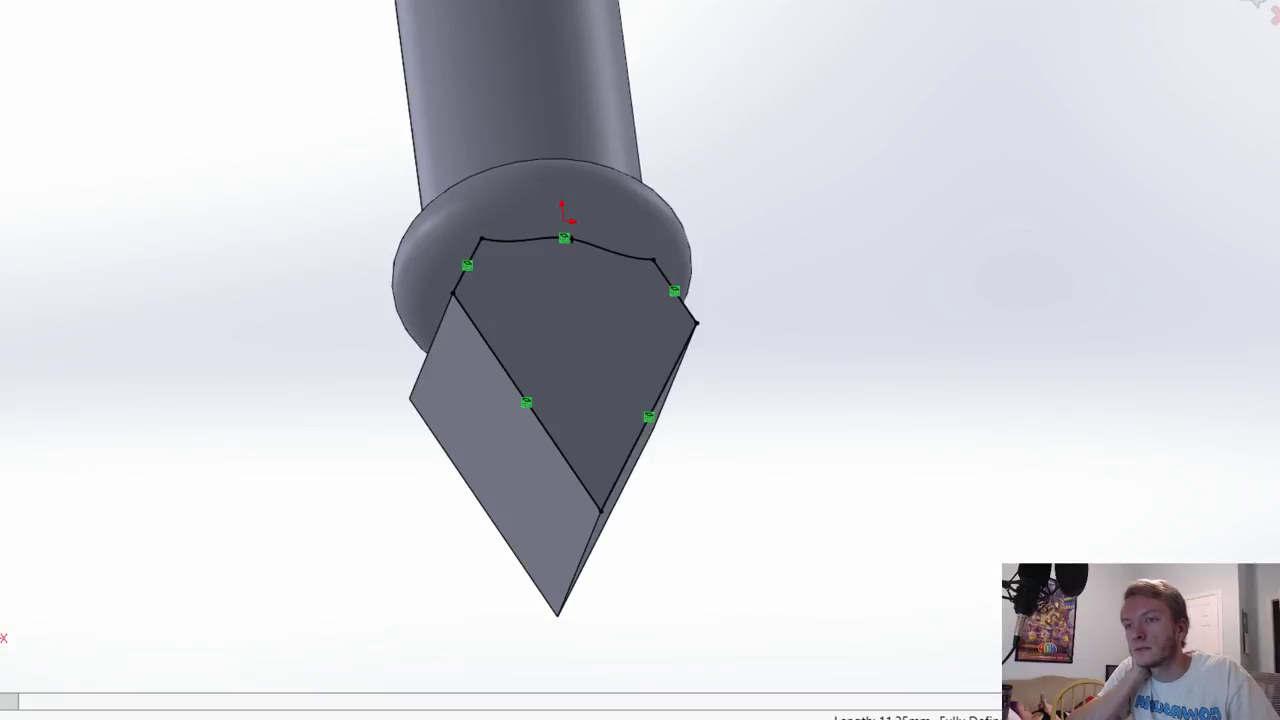
middle_drag(640, 420, 590, 410)
scroll(600, 400, down, 1)
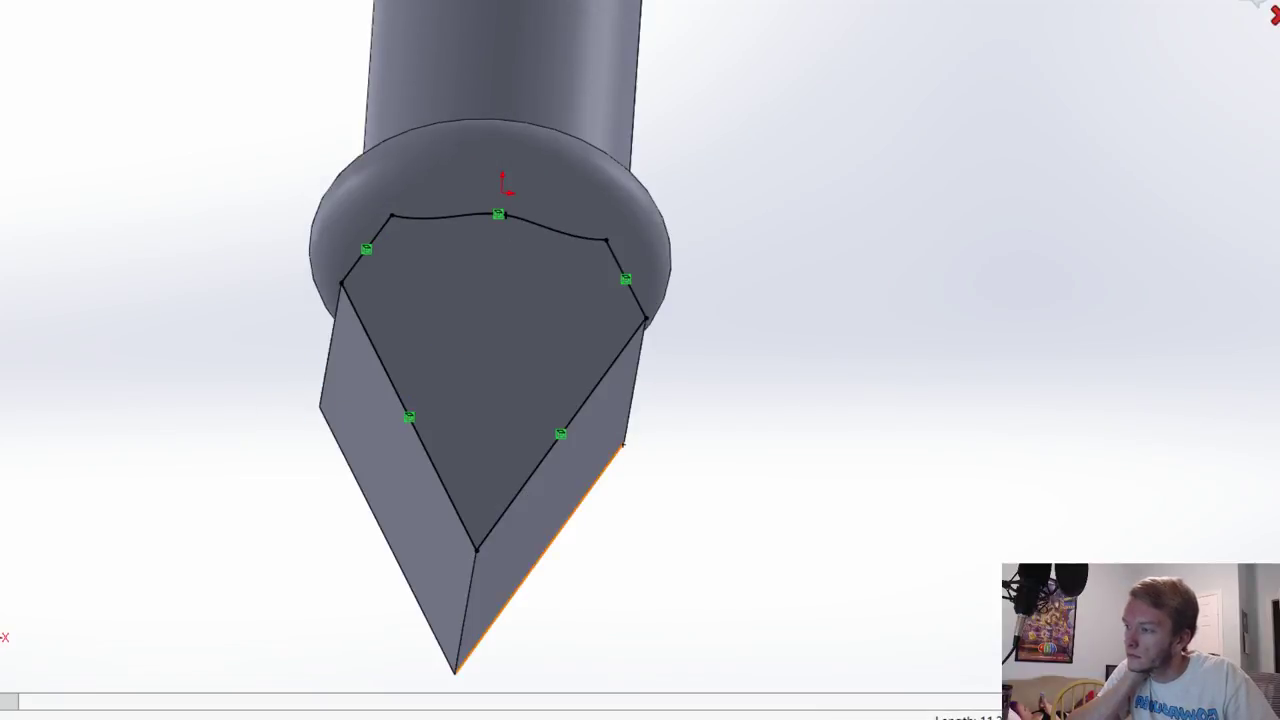
click(1274, 15)
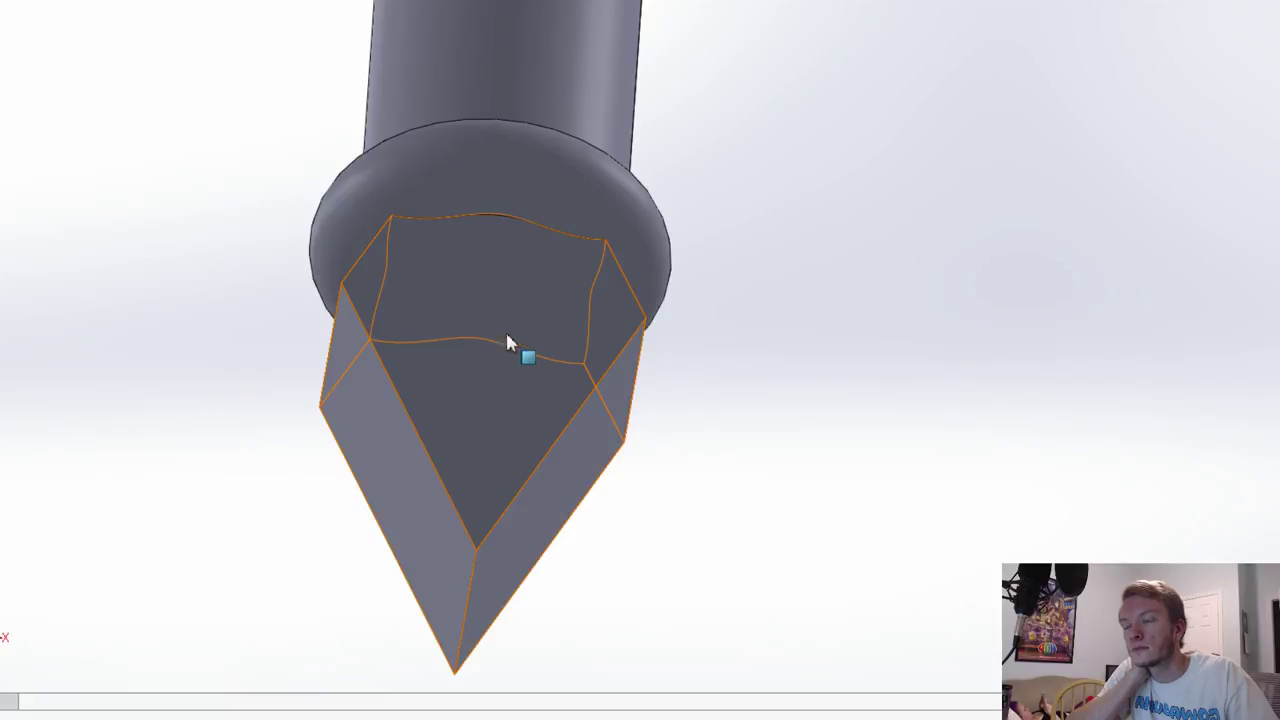
Step: Remove the tip's extrusion from under the ring
key(ctrl+z)
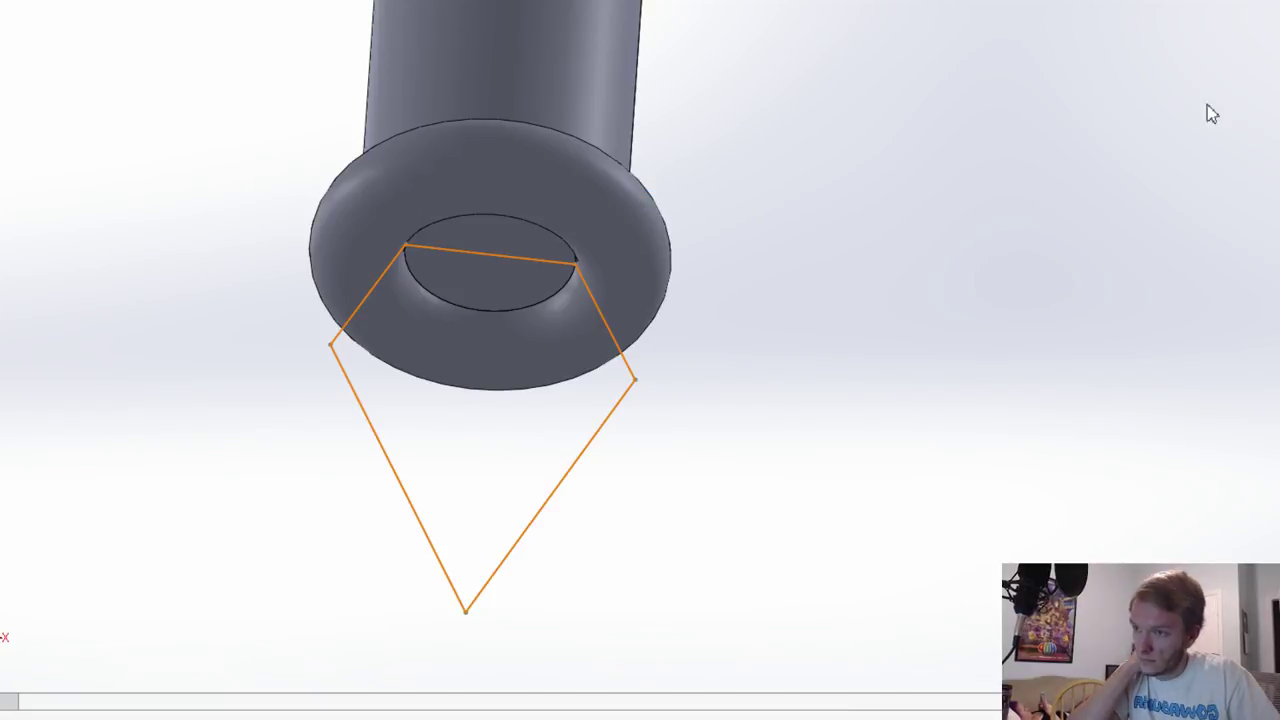
click(732, 161)
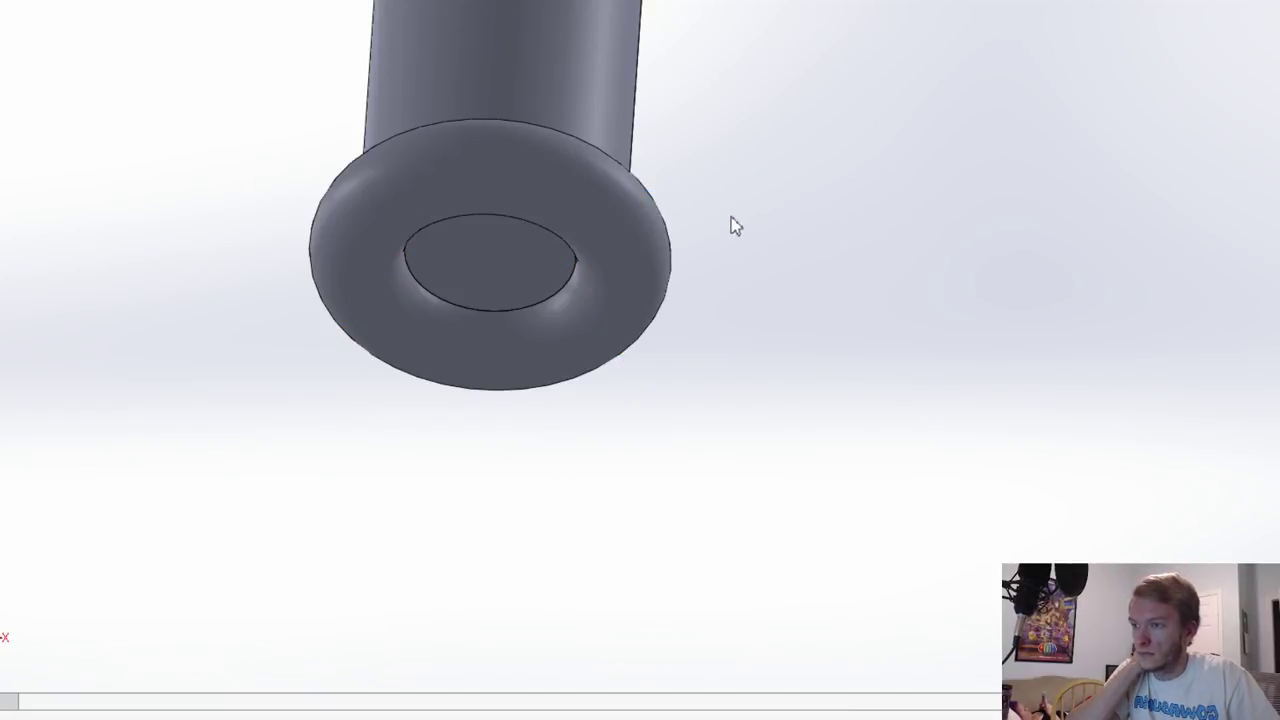
key(f)
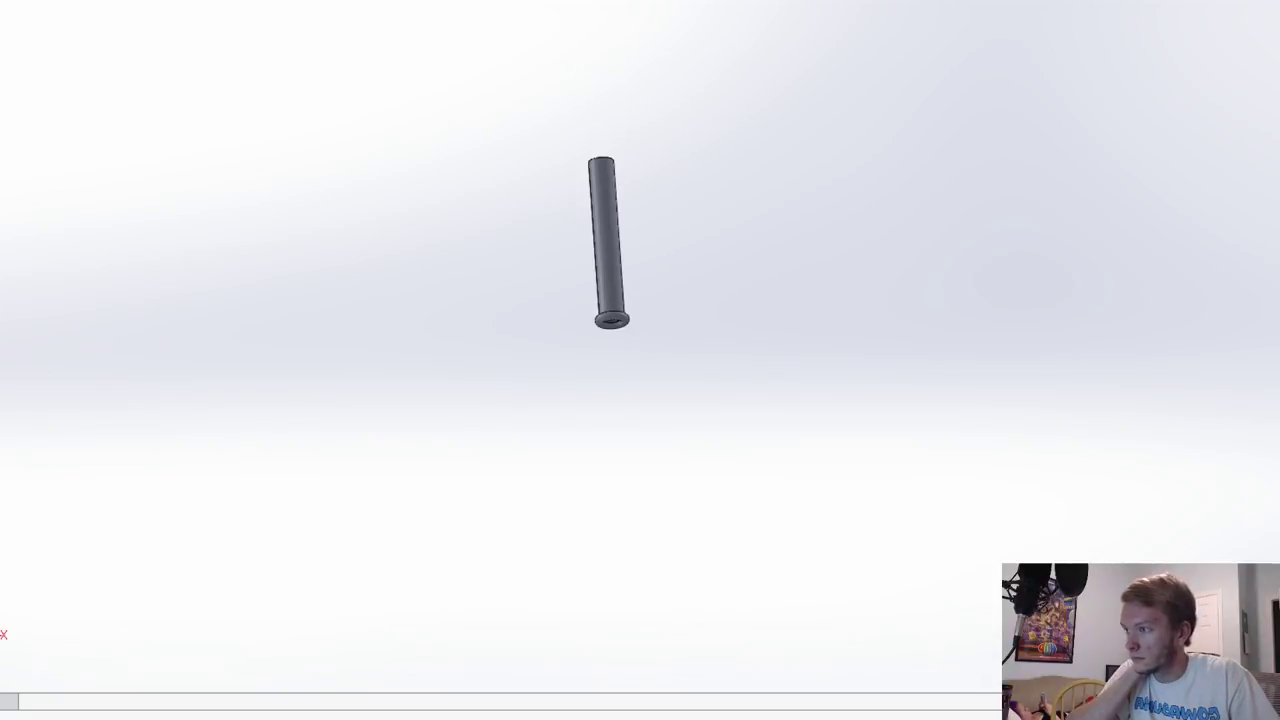
Step: Sketch on the Front Plane a vertical centerline about 62 mm long, down from the midpoint of the rod's top edge
scroll(614, 150, down, 5)
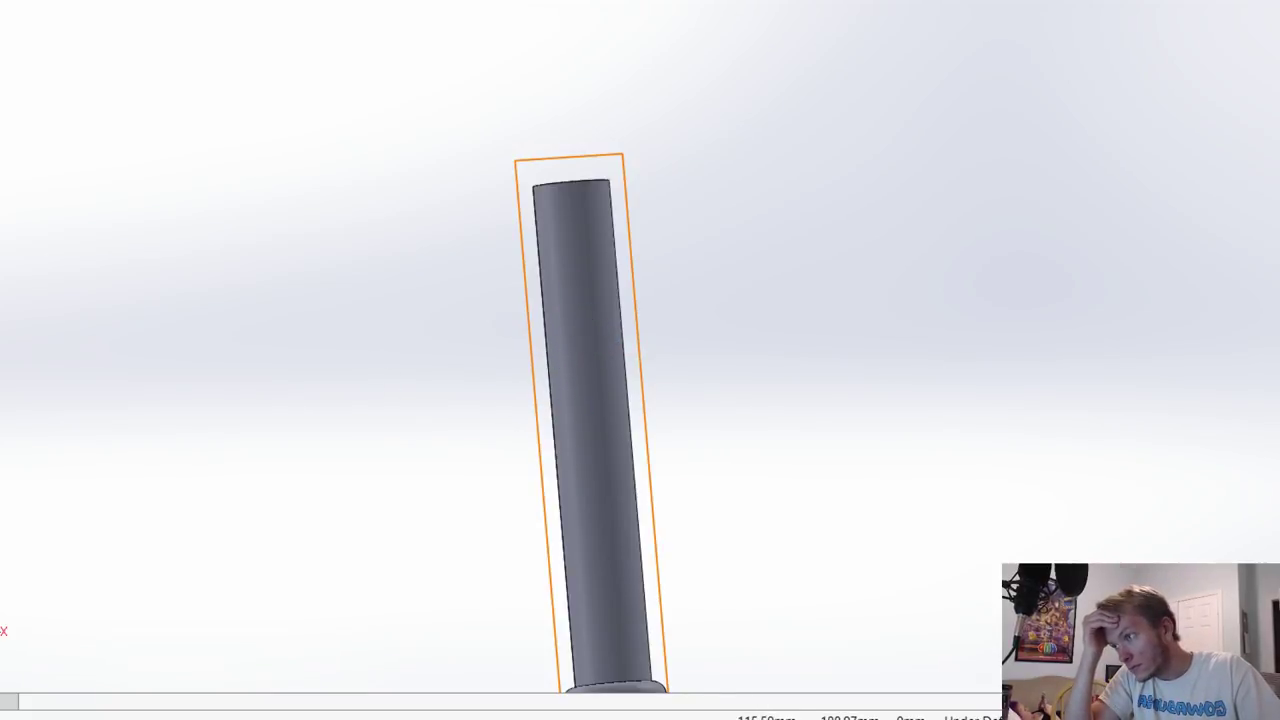
scroll(563, 156, down, 4)
click(563, 156)
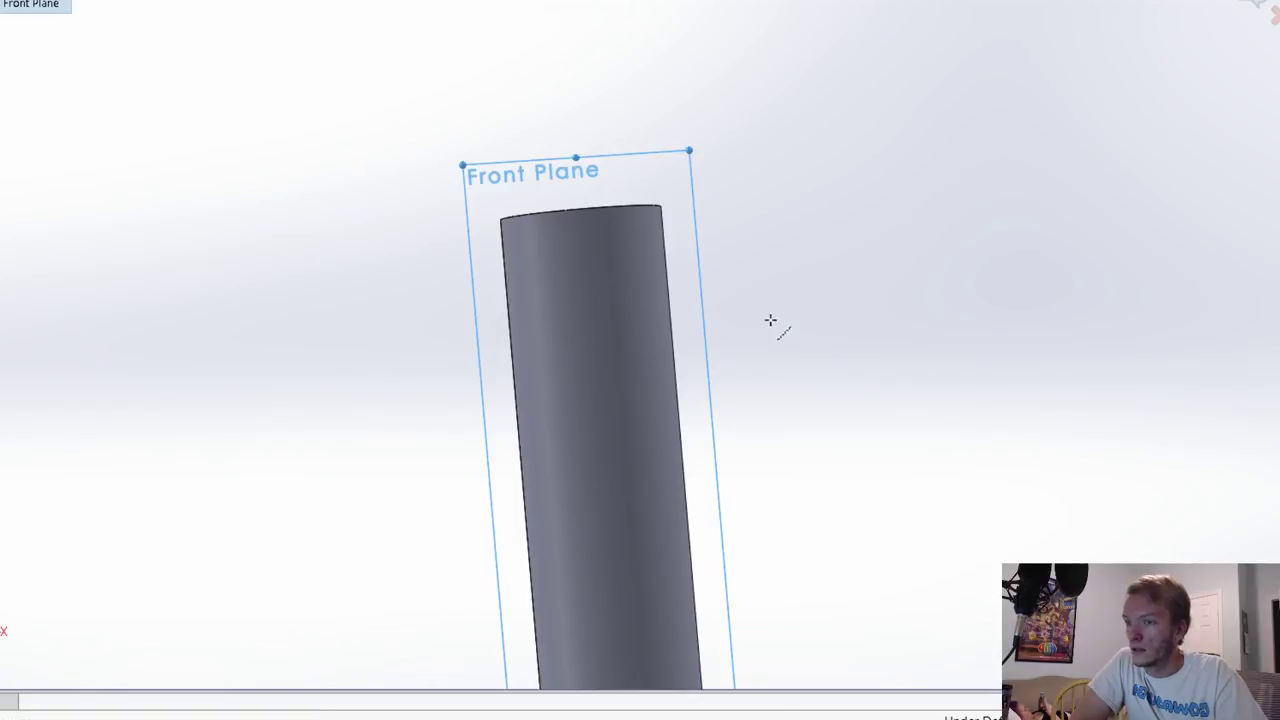
key(ctrl+8)
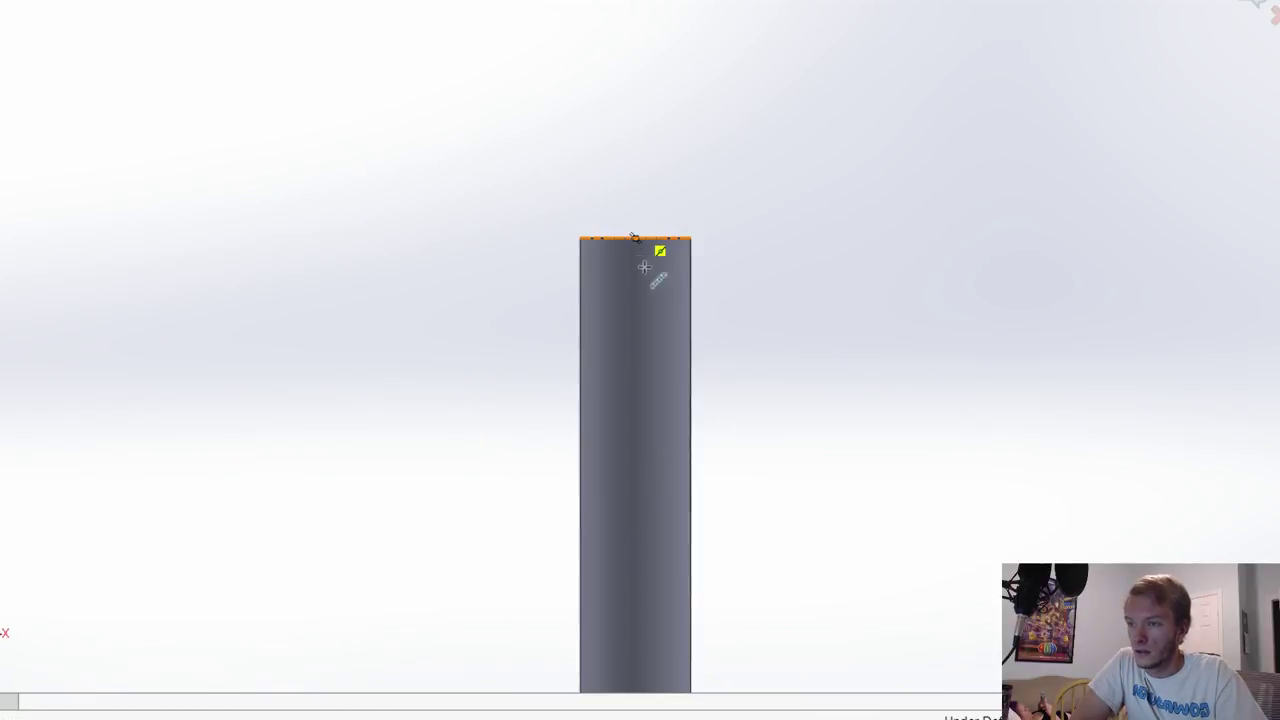
click(635, 481)
key(Escape)
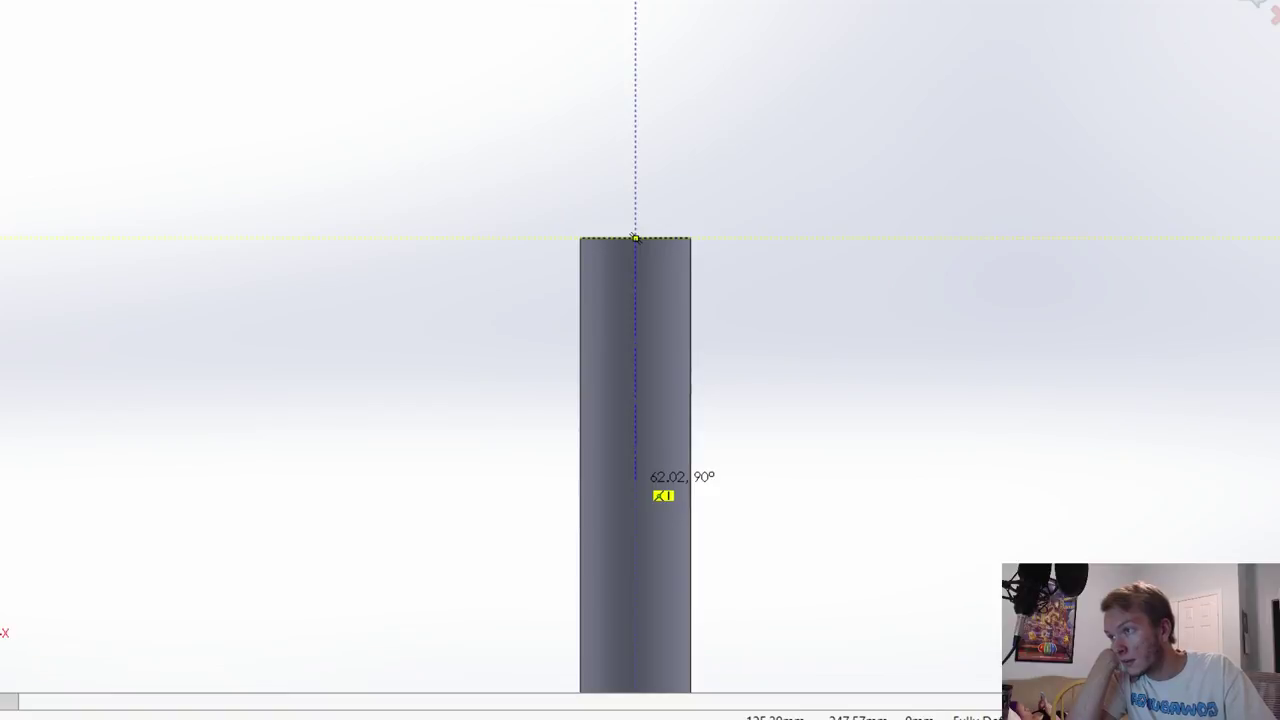
double_click(635, 480)
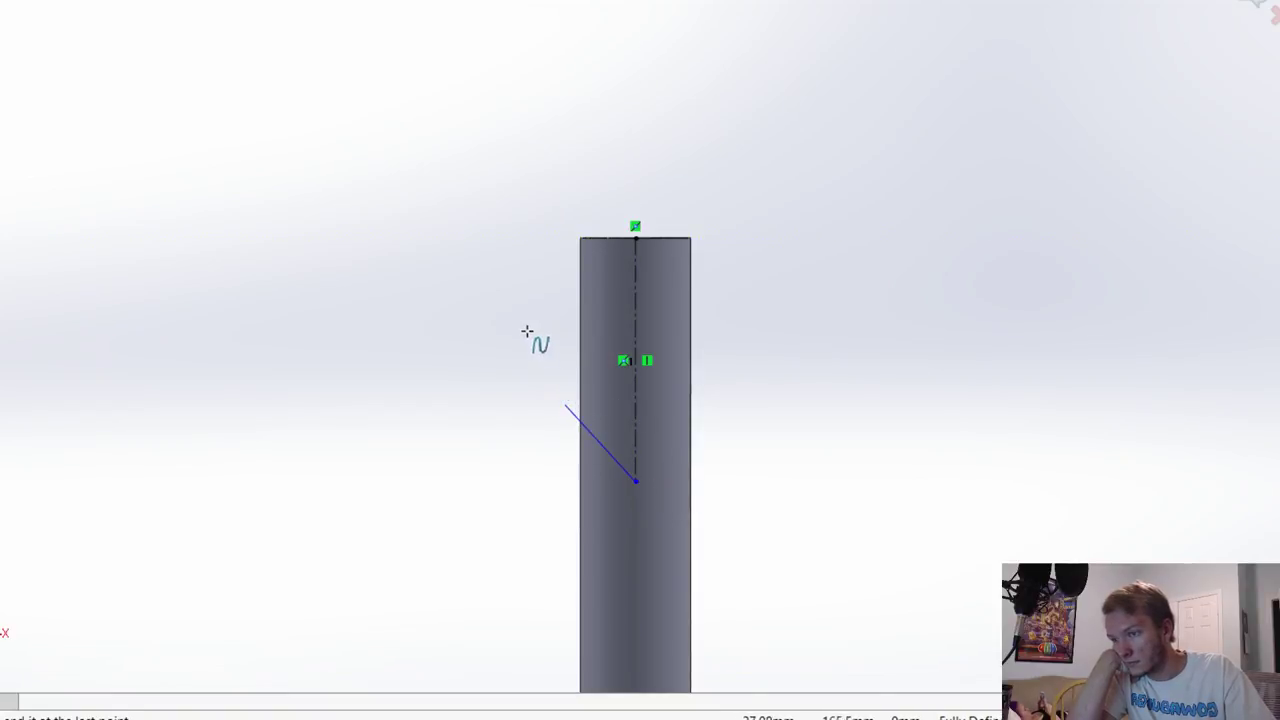
Step: Draw a spline from the centerline's lower end, looping out past the rod's left side and over to the top edge's midpoint
click(484, 205)
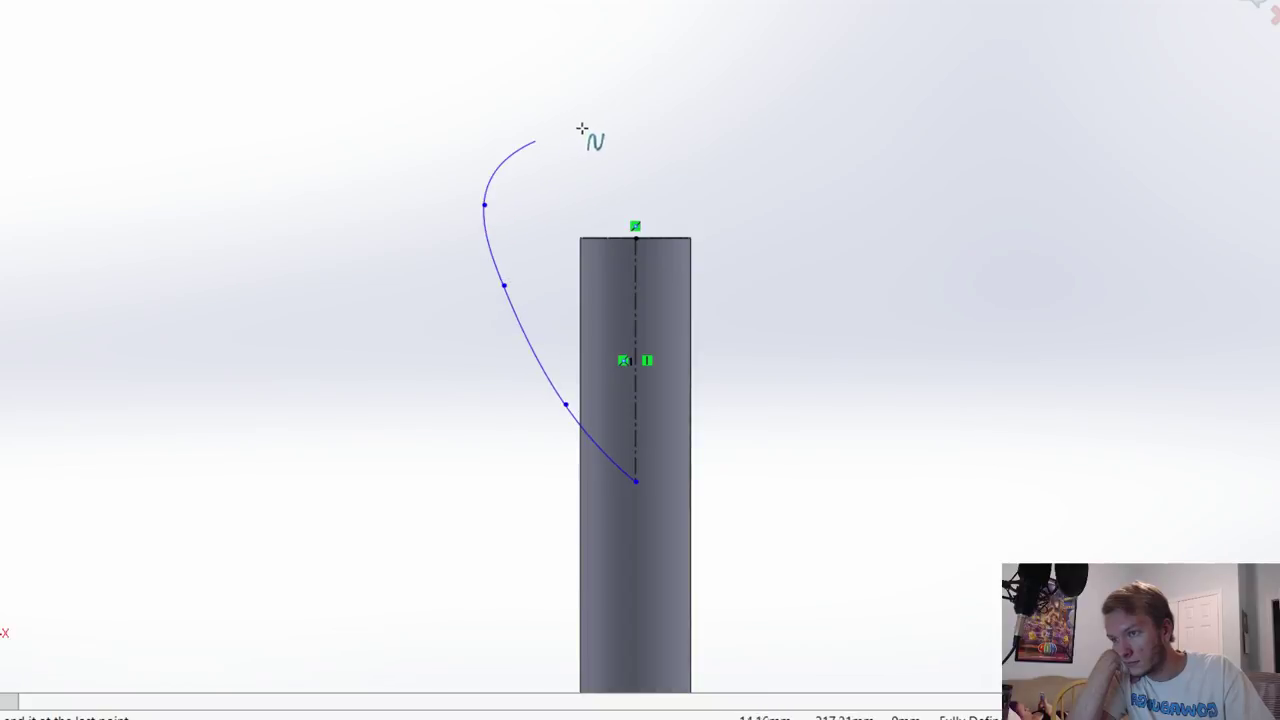
click(614, 150)
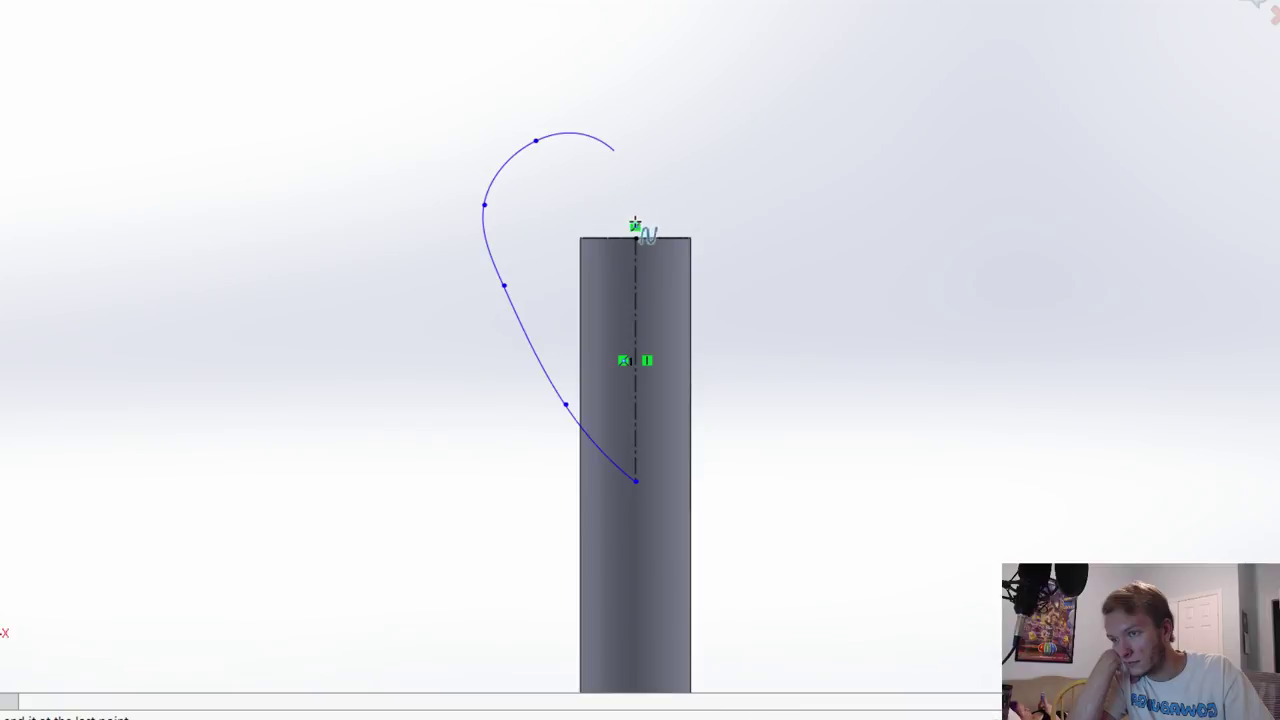
click(614, 150)
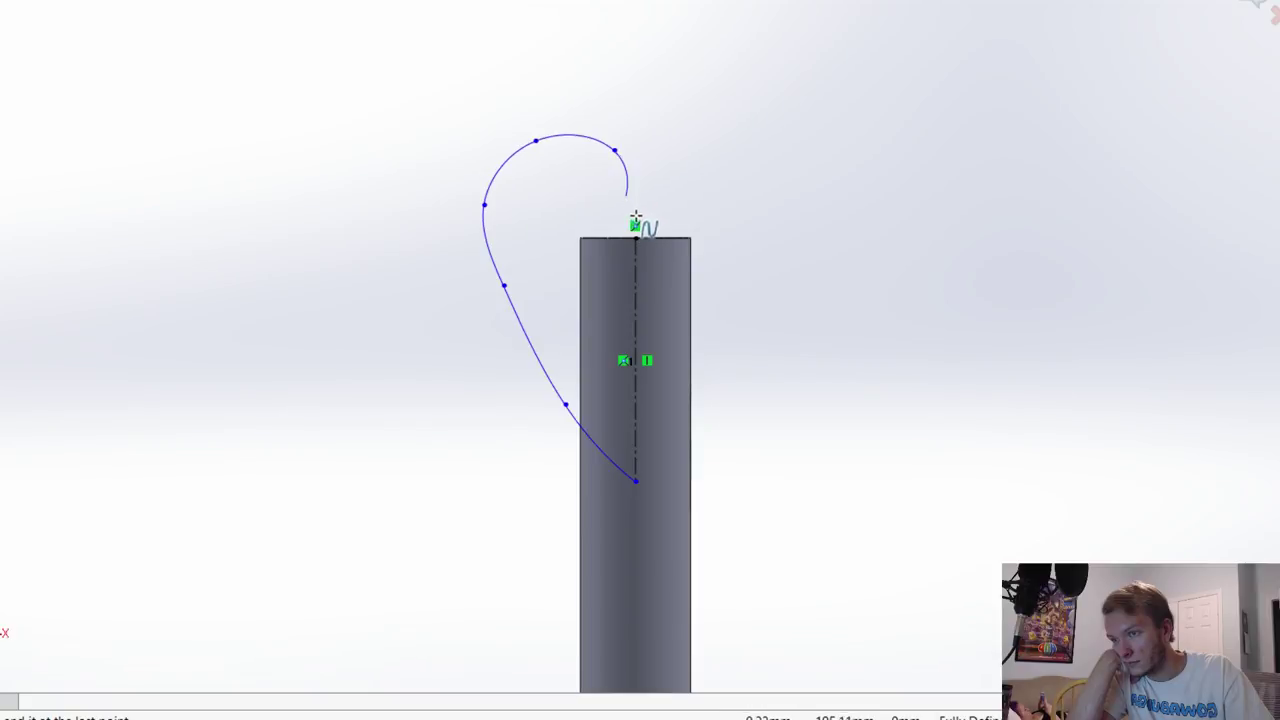
click(634, 229)
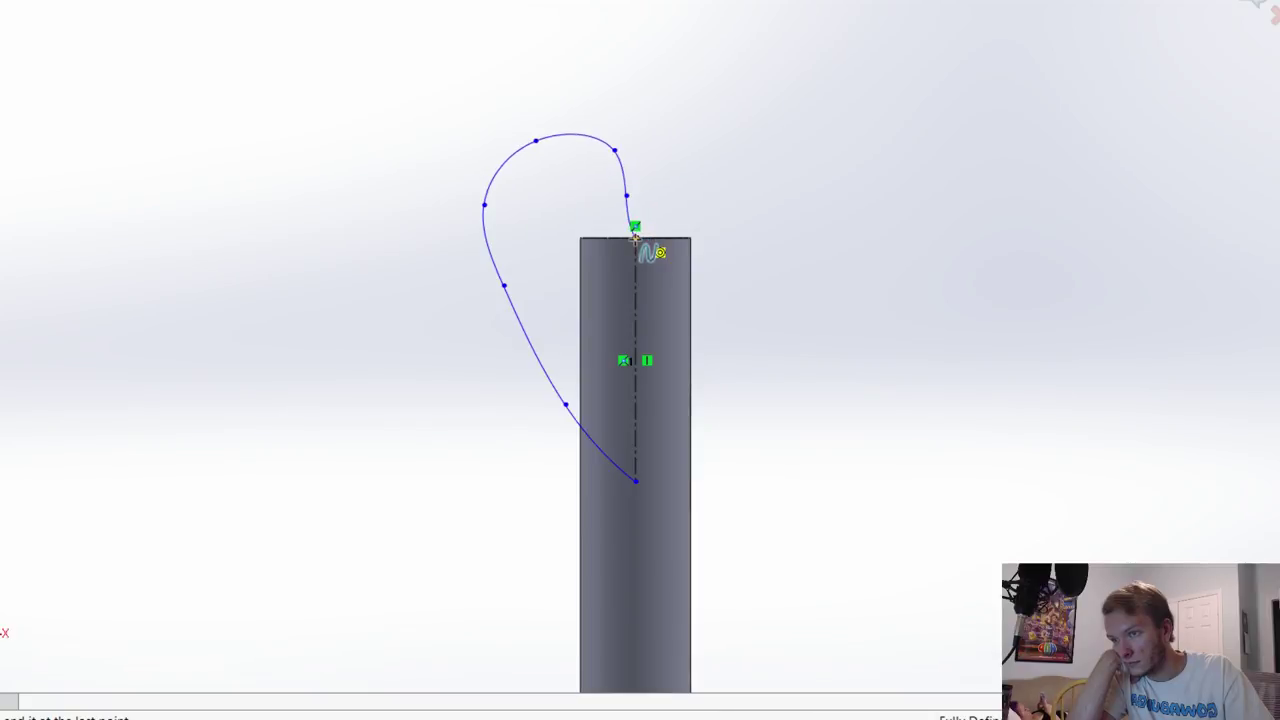
key(Escape)
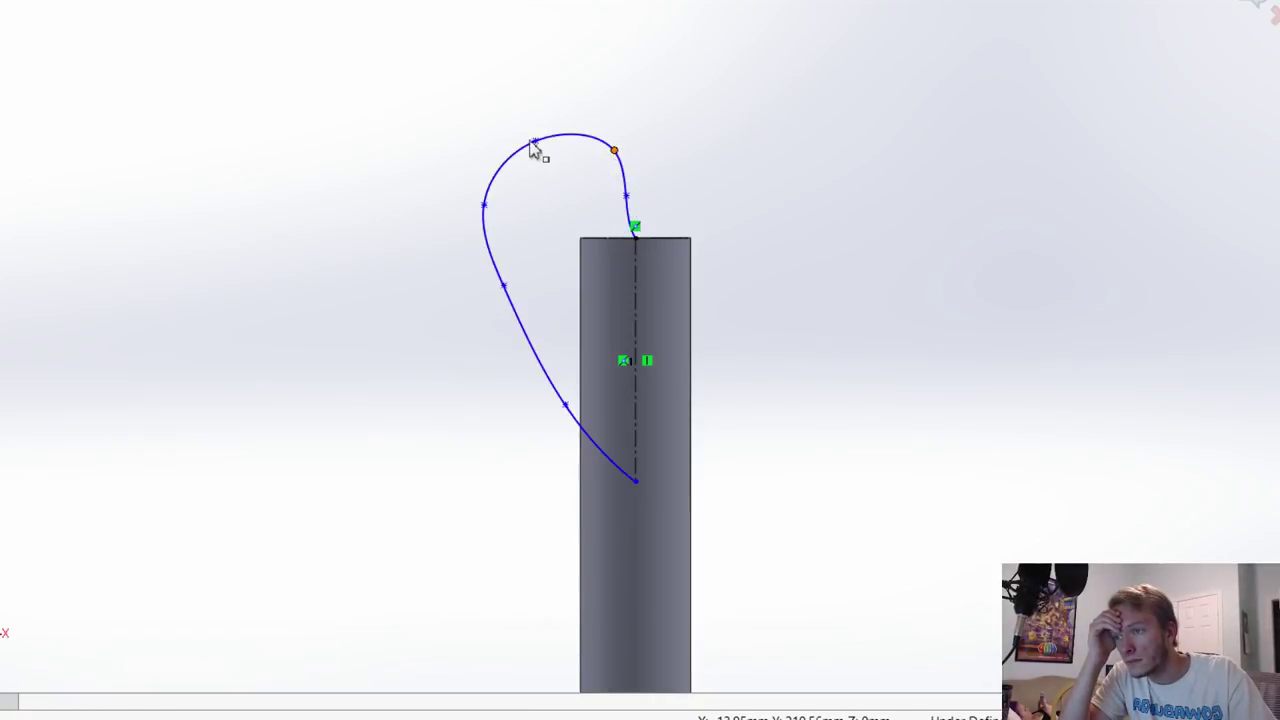
Step: Move the spline's upper and left-hand points to shape a smooth teardrop-like loop
drag(533, 141, 510, 156)
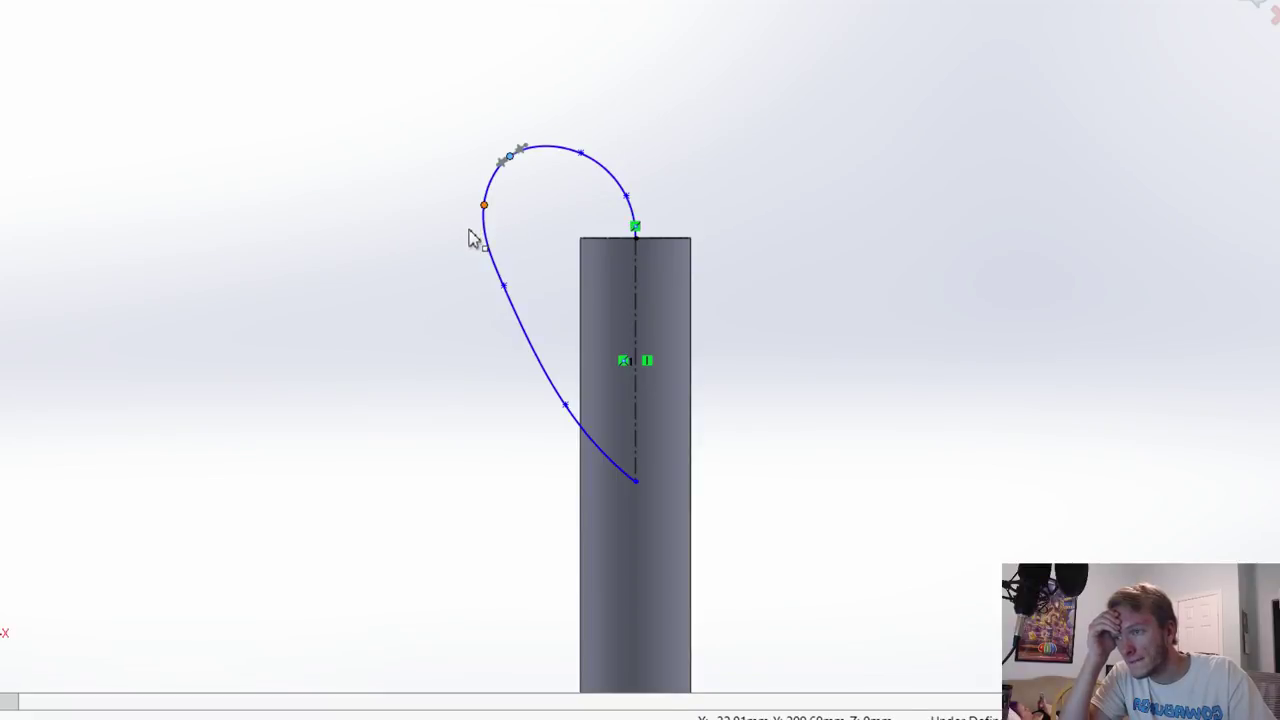
key(ctrl+z)
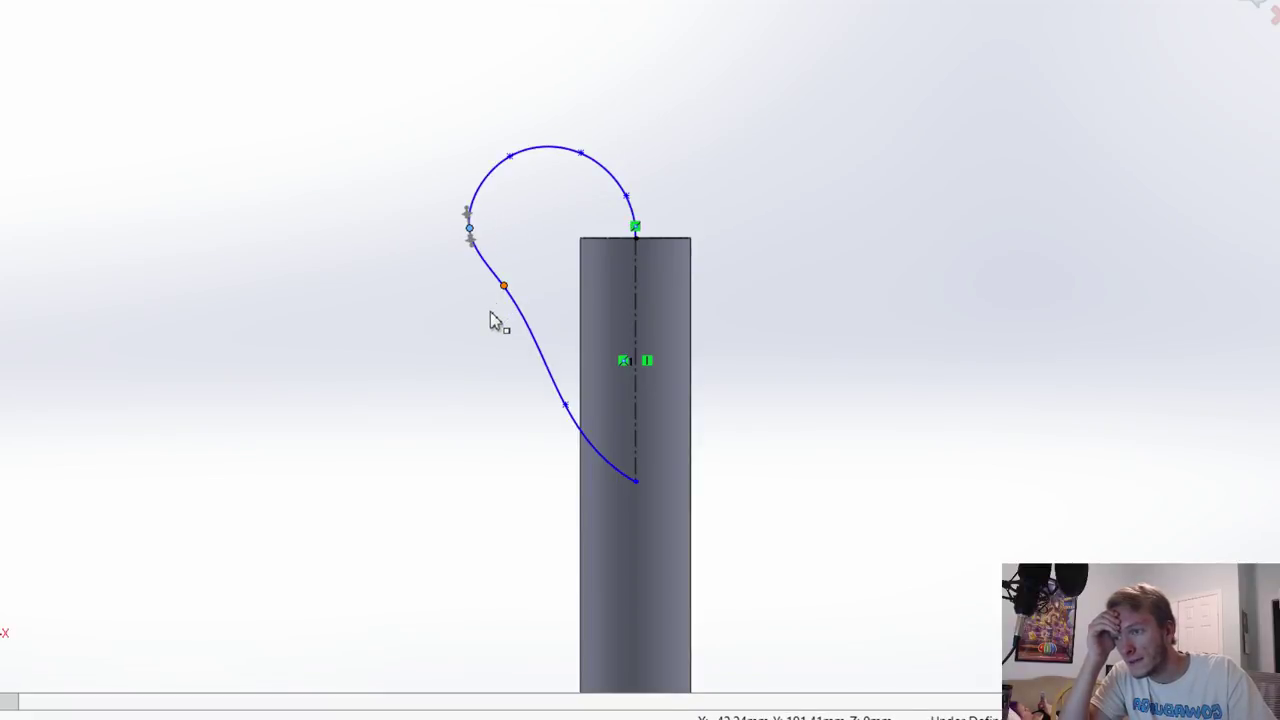
key(ctrl+z)
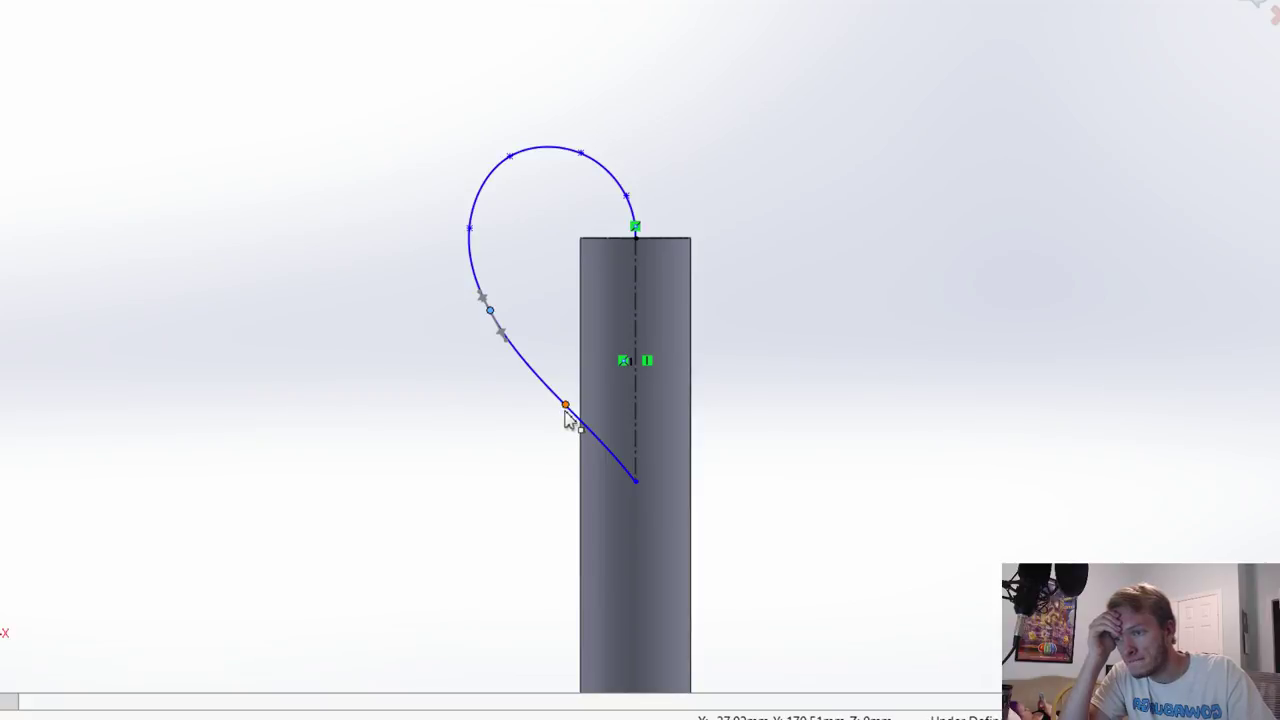
key(ctrl+z)
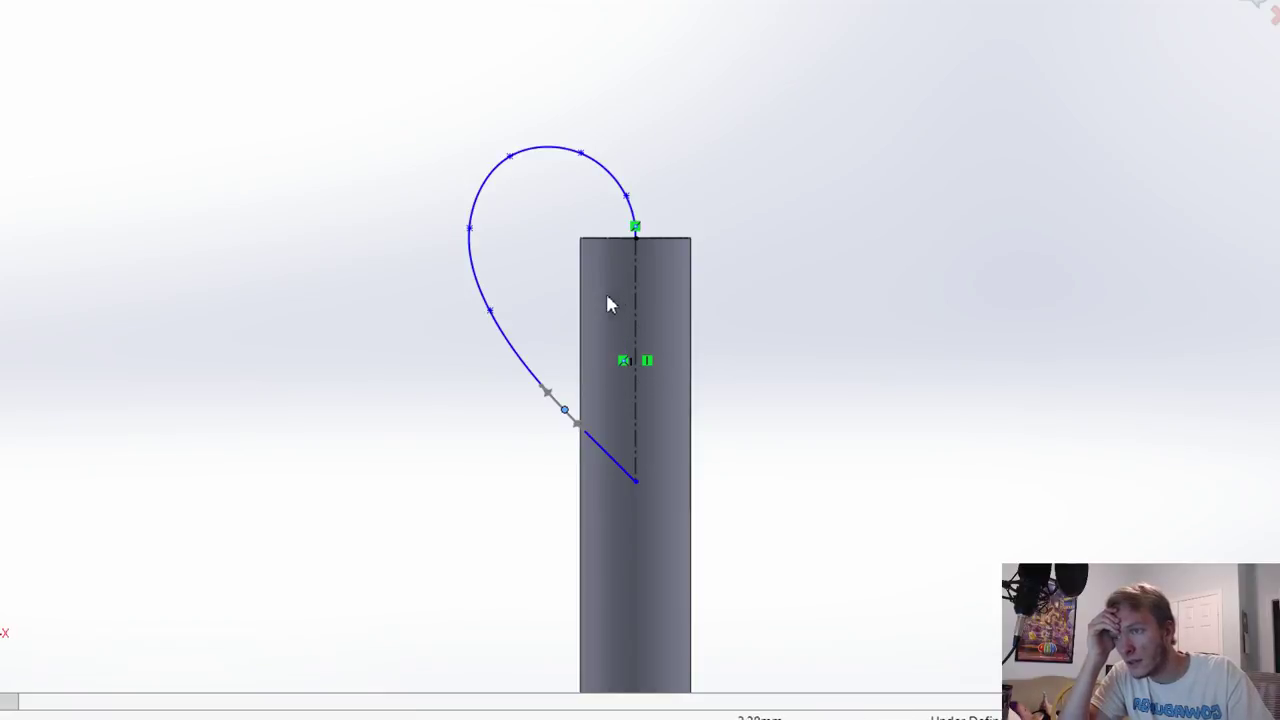
Step: Raise the shared lower end of the centerline and spline, and shift the spline's lower points outward into a fuller bulge
scroll(588, 372, down, 3)
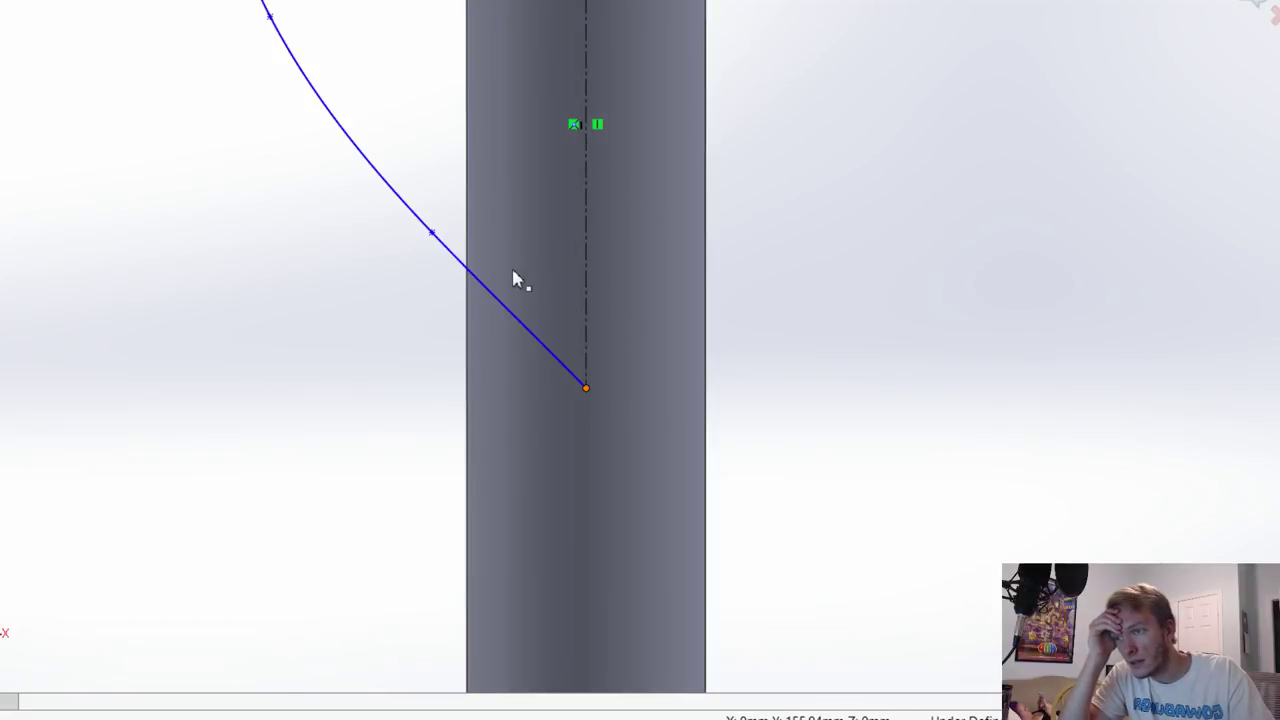
scroll(514, 277, up, 2)
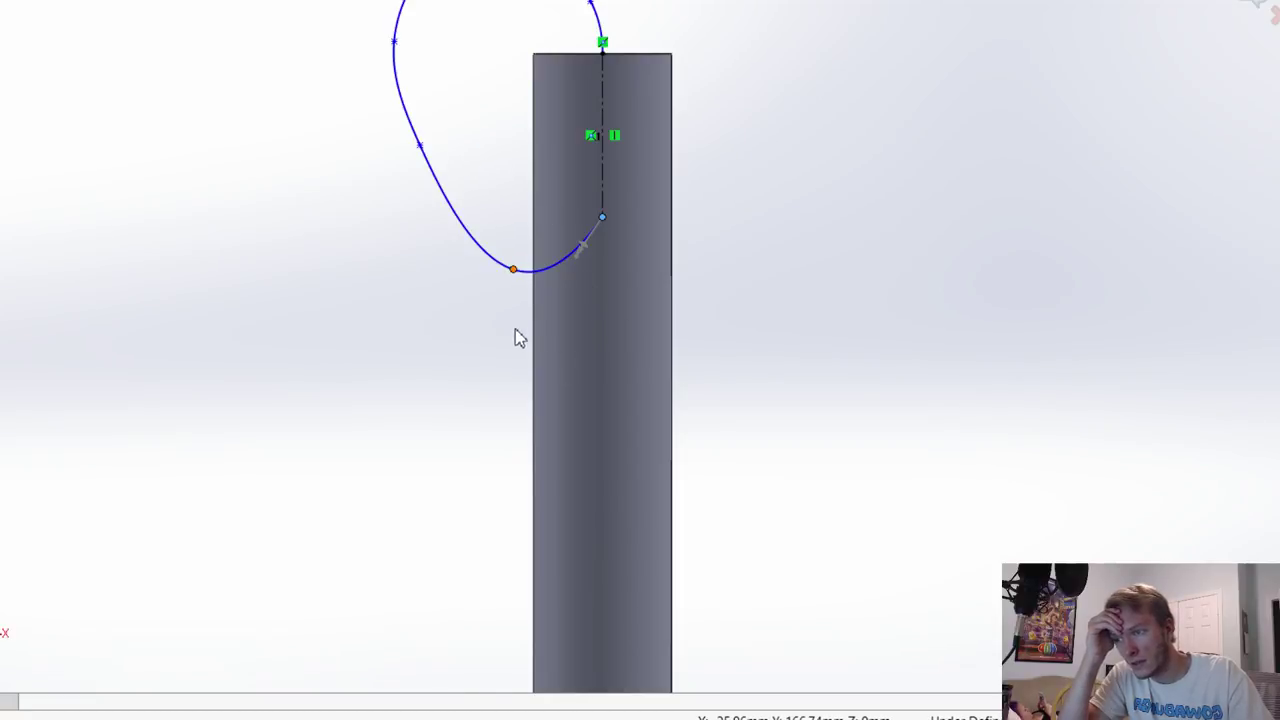
key(ctrl+z)
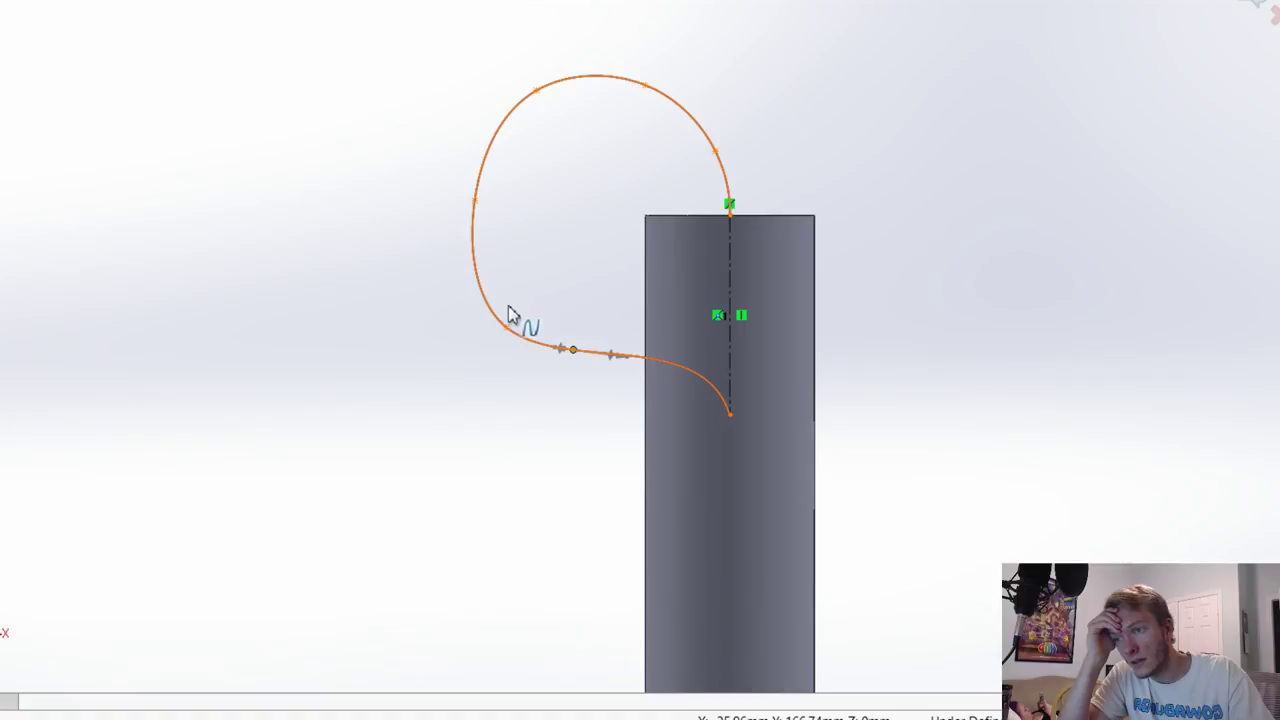
key(Escape)
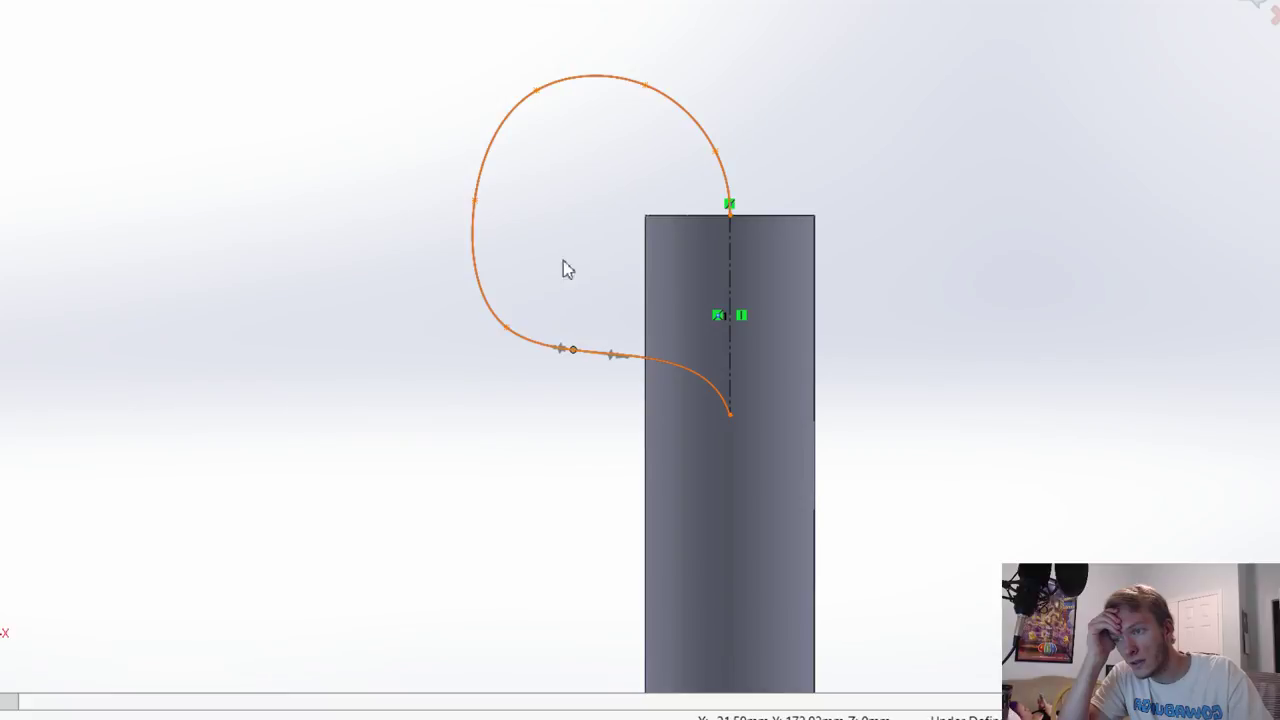
Step: Move the spline's outer, lower and upper-left points in toward the rod to make the loop narrower
drag(469, 190, 537, 159)
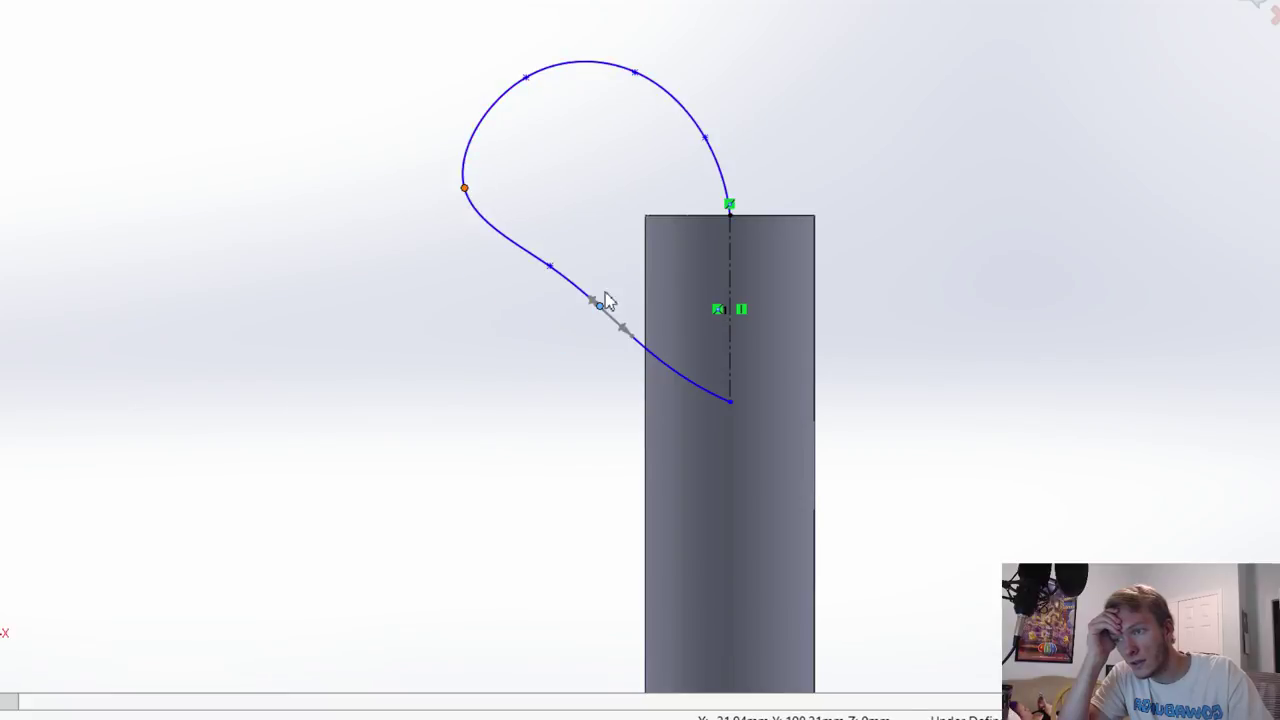
drag(600, 306, 607, 340)
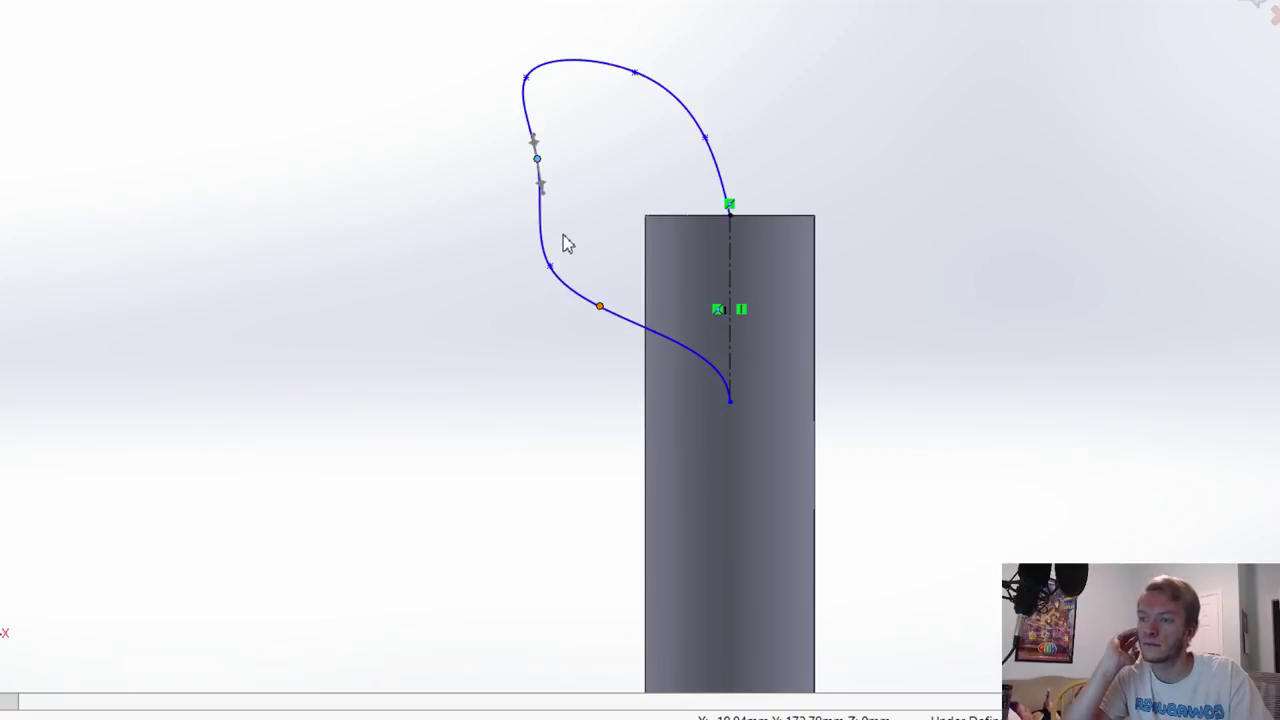
drag(526, 78, 589, 92)
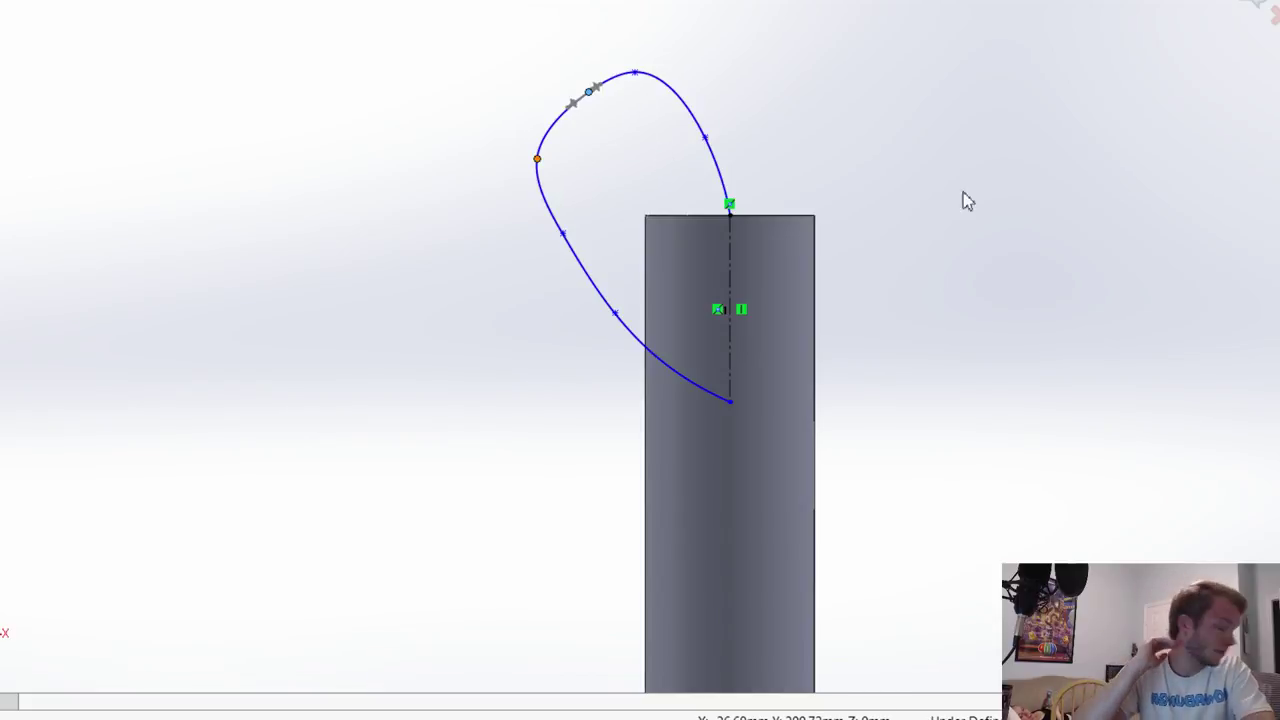
key(ctrl+z)
drag(705, 137, 688, 169)
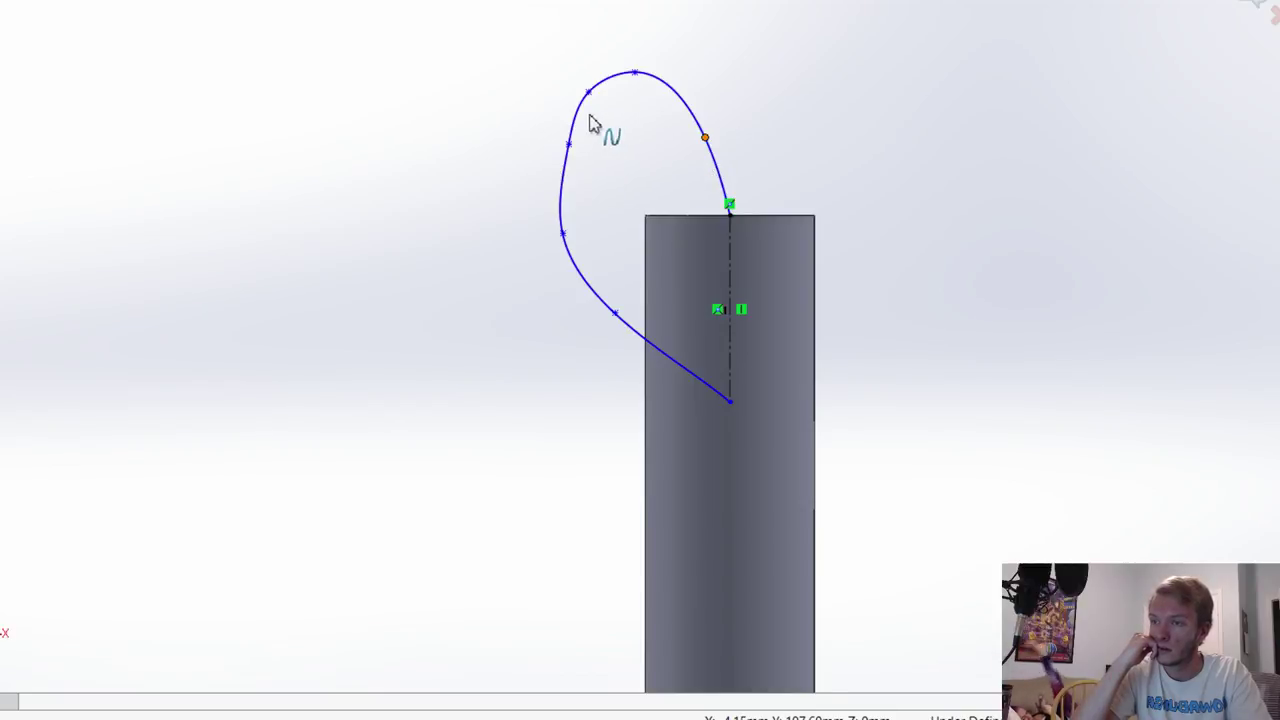
Step: Lower the spline's crown points and reposition its outer and lower points to form a smaller, smooth teardrop loop
key(ctrl+z)
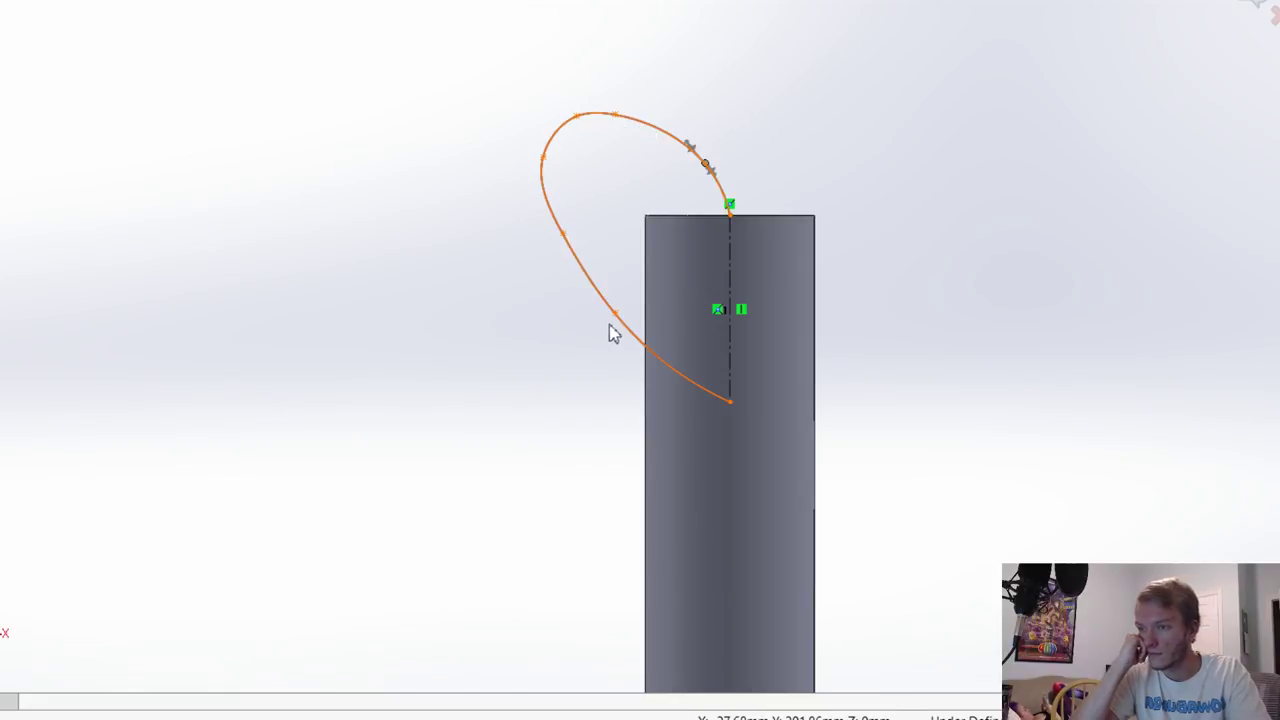
key(ctrl+z)
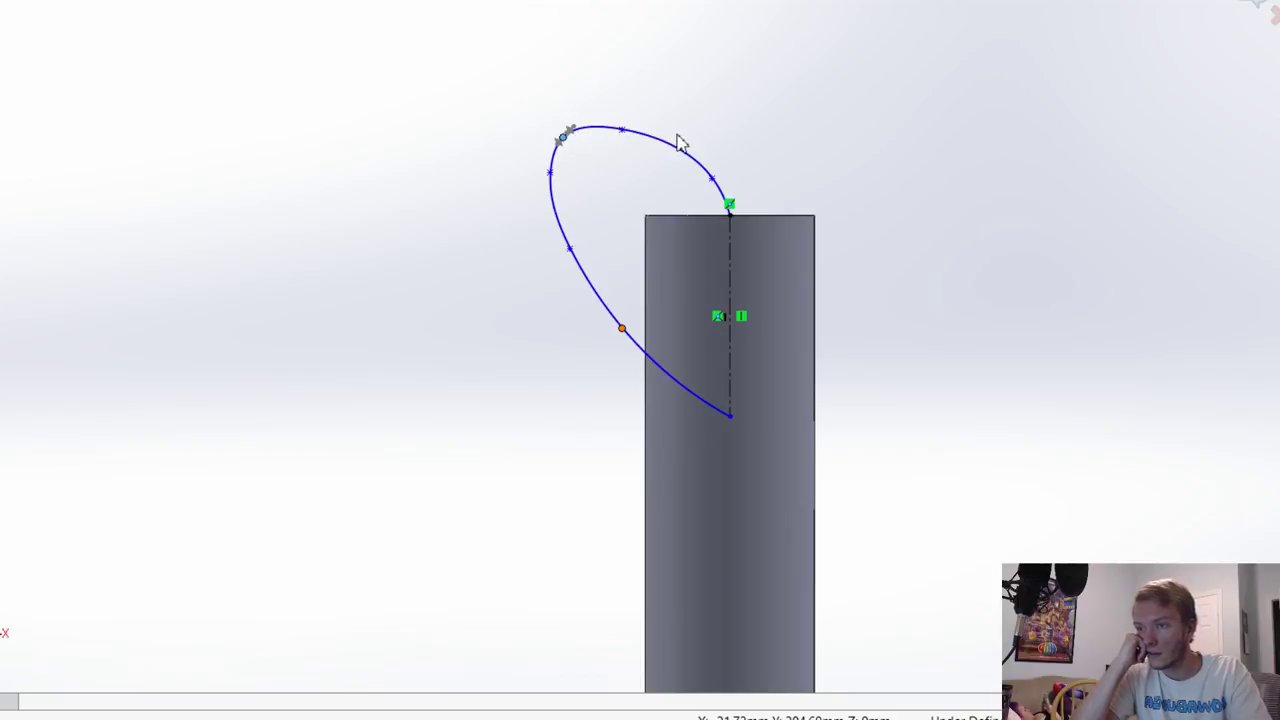
key(ctrl+z)
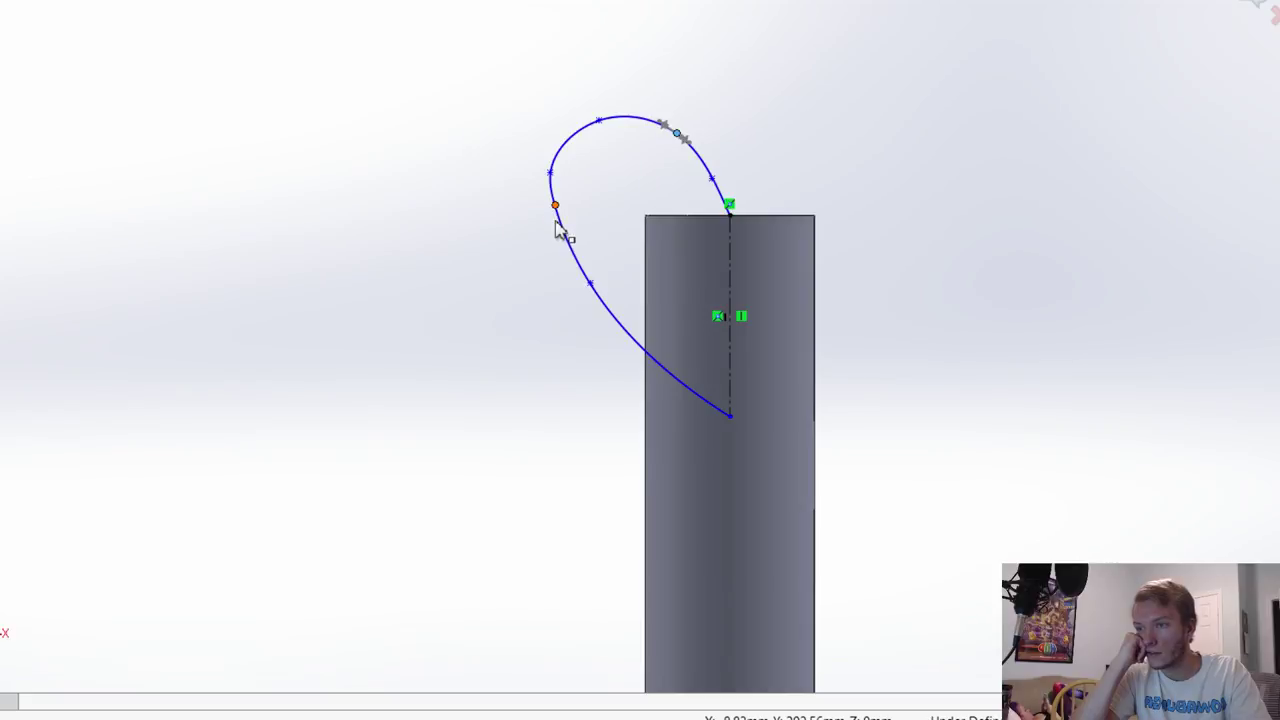
click(623, 330)
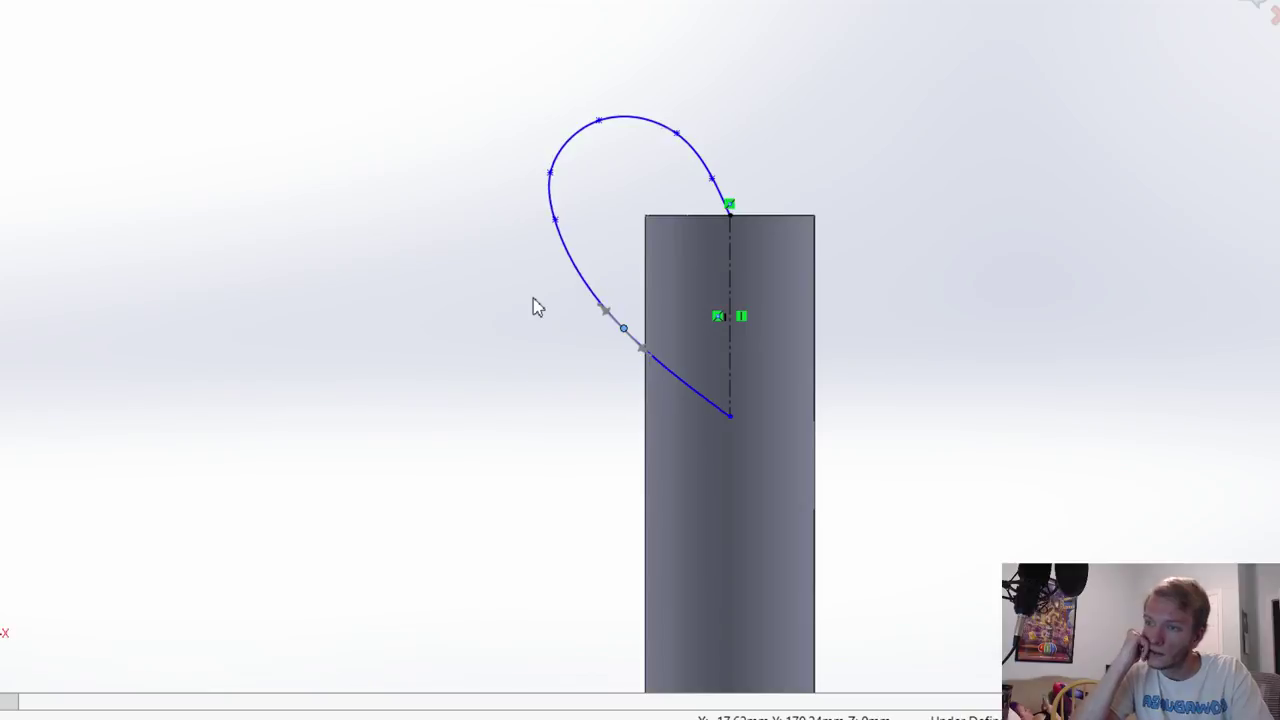
click(552, 173)
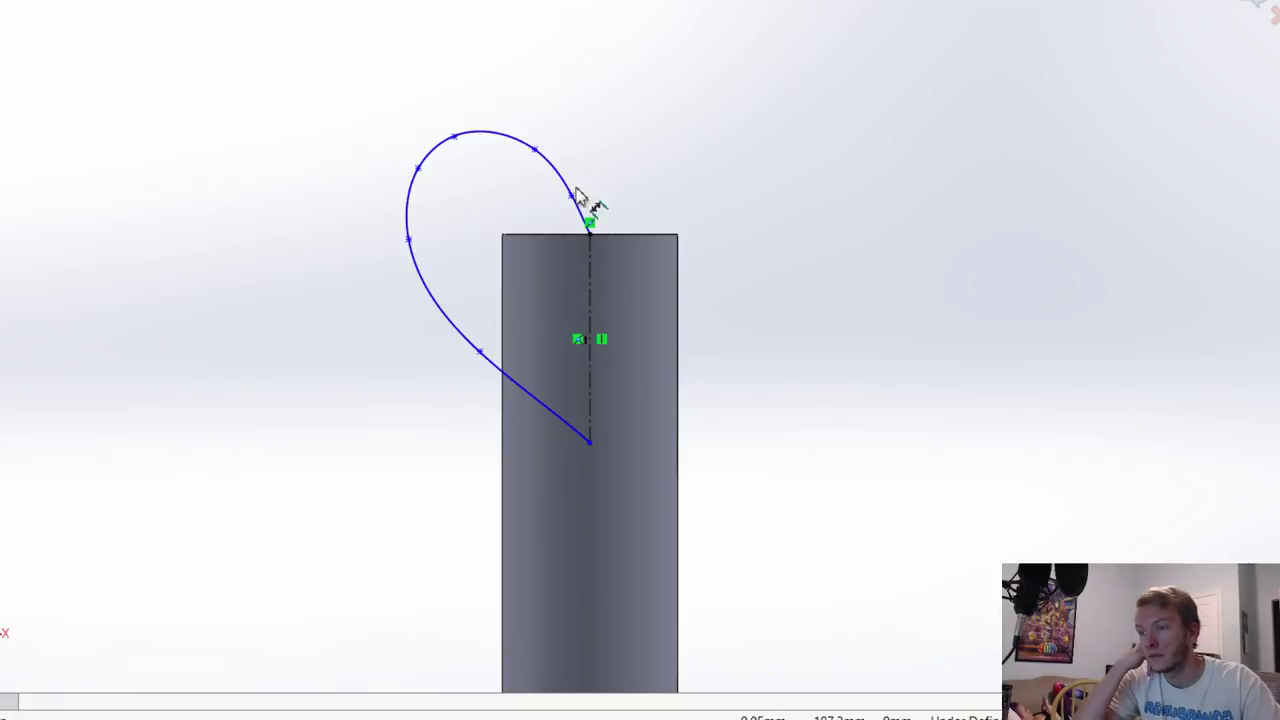
Step: Dimension the vertical distance from the rod's top edge to the centerline's lower end as 35 mm
scroll(578, 182, down, 2)
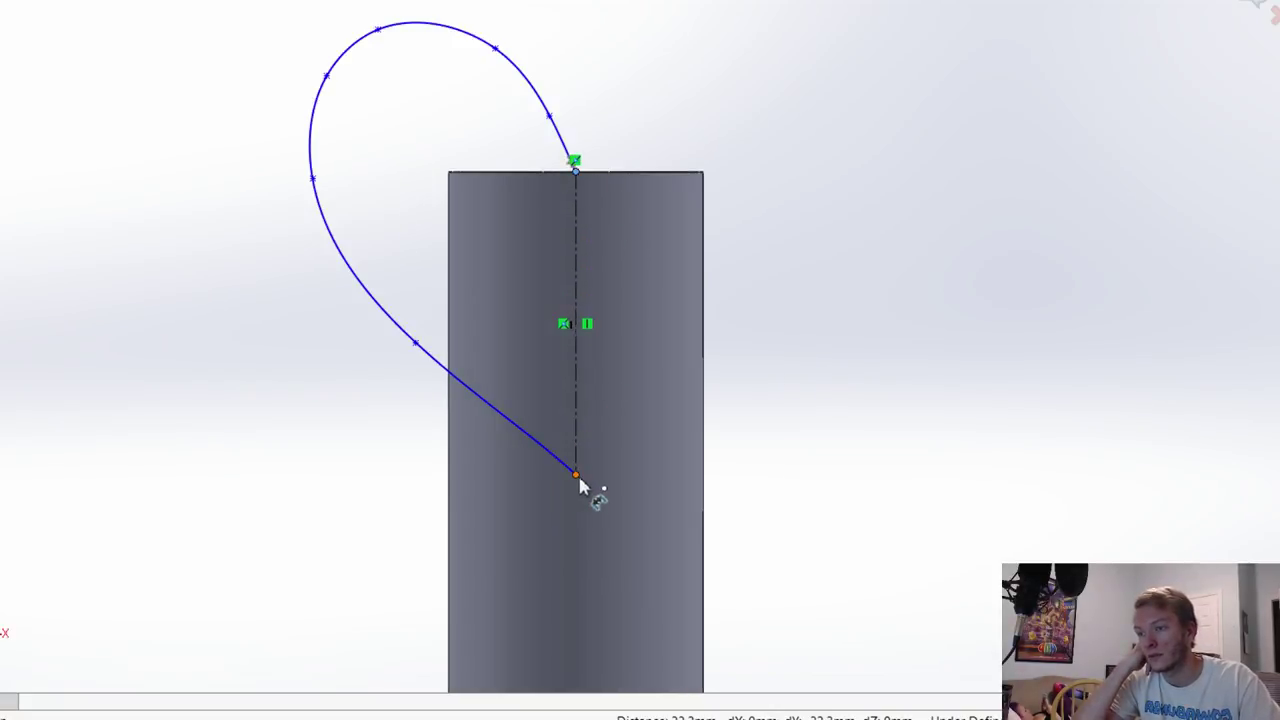
click(890, 332)
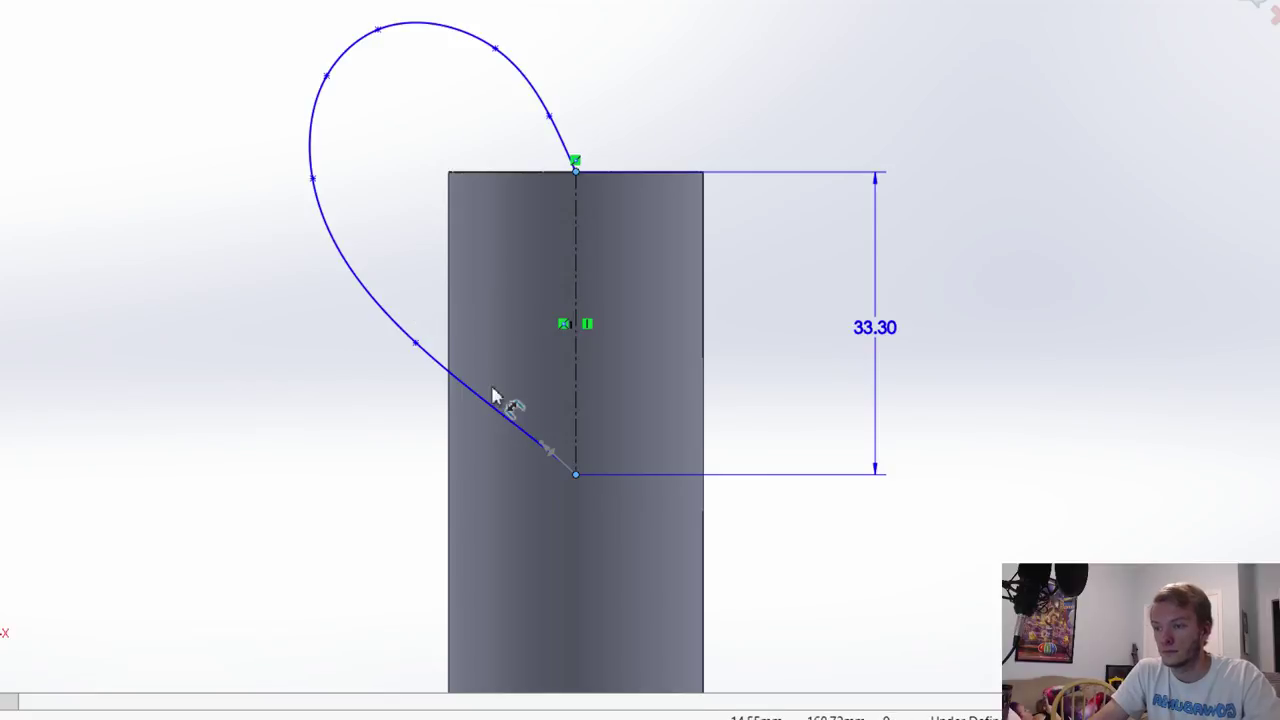
key(Escape)
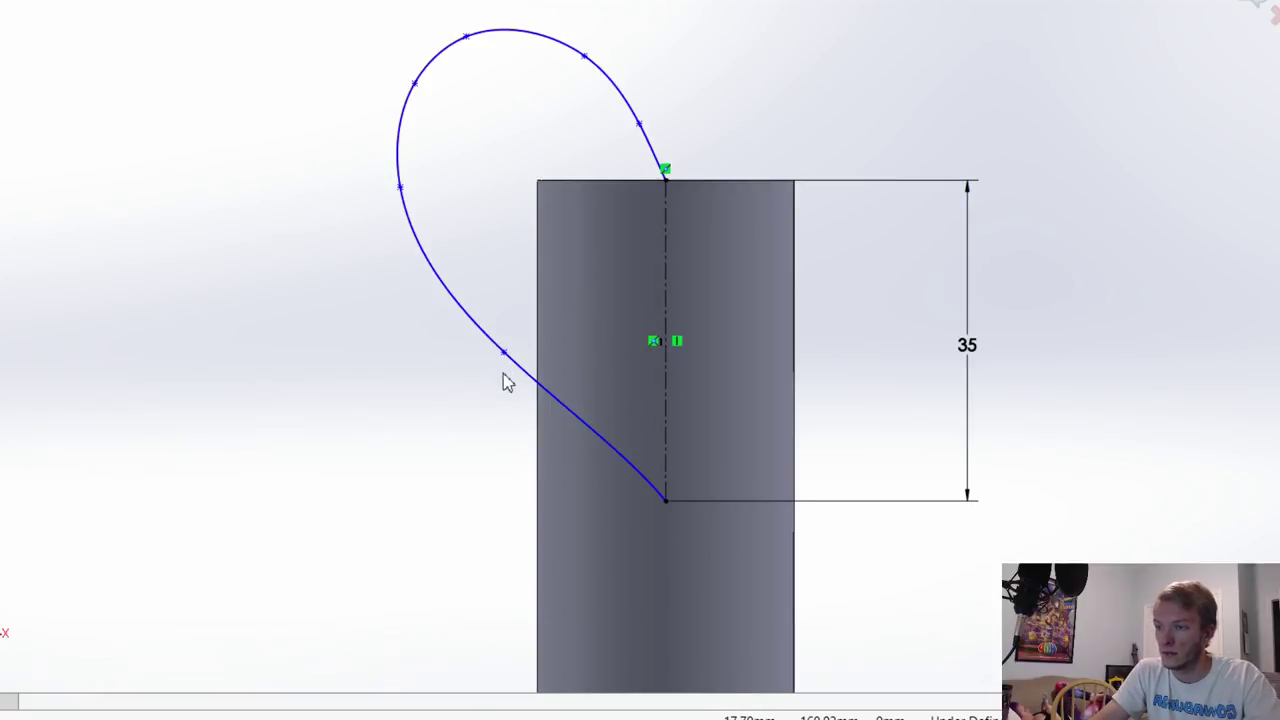
Step: Reshape the half-heart spline by repositioning its points into a rounded lobe with a smooth lower side
key(ctrl+z)
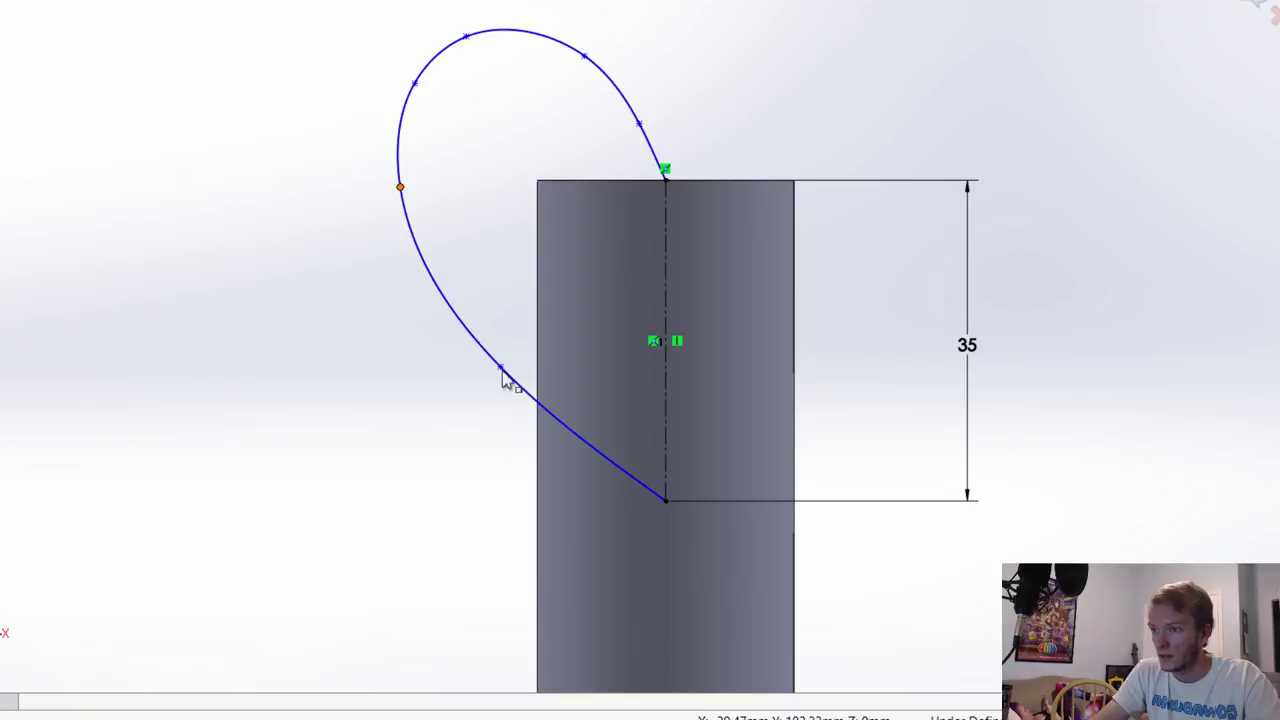
key(ctrl+z)
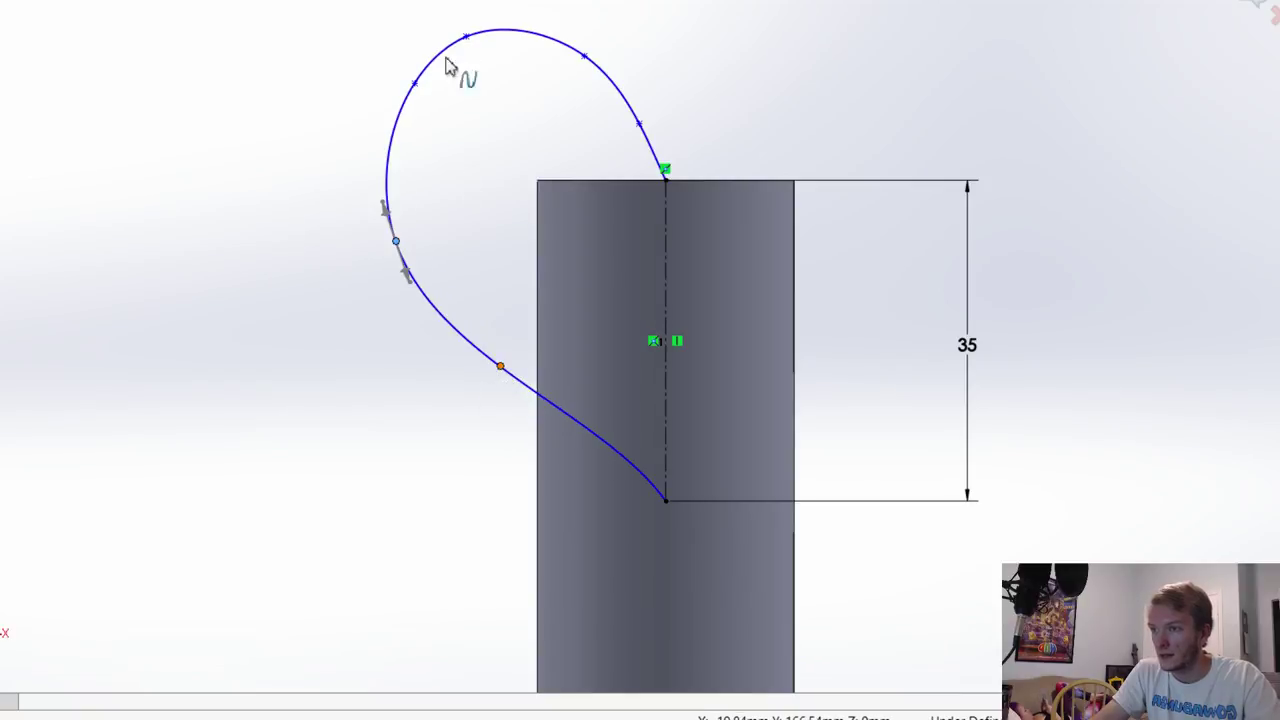
key(ctrl+z)
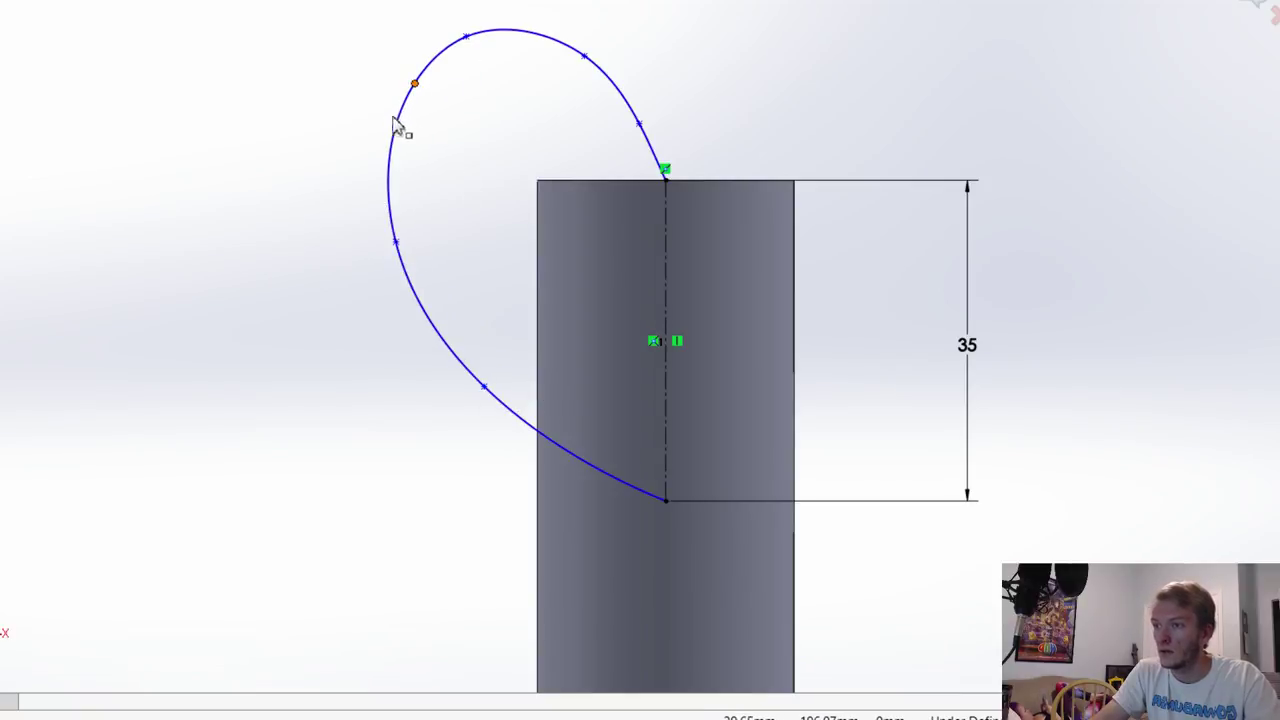
key(ctrl+z)
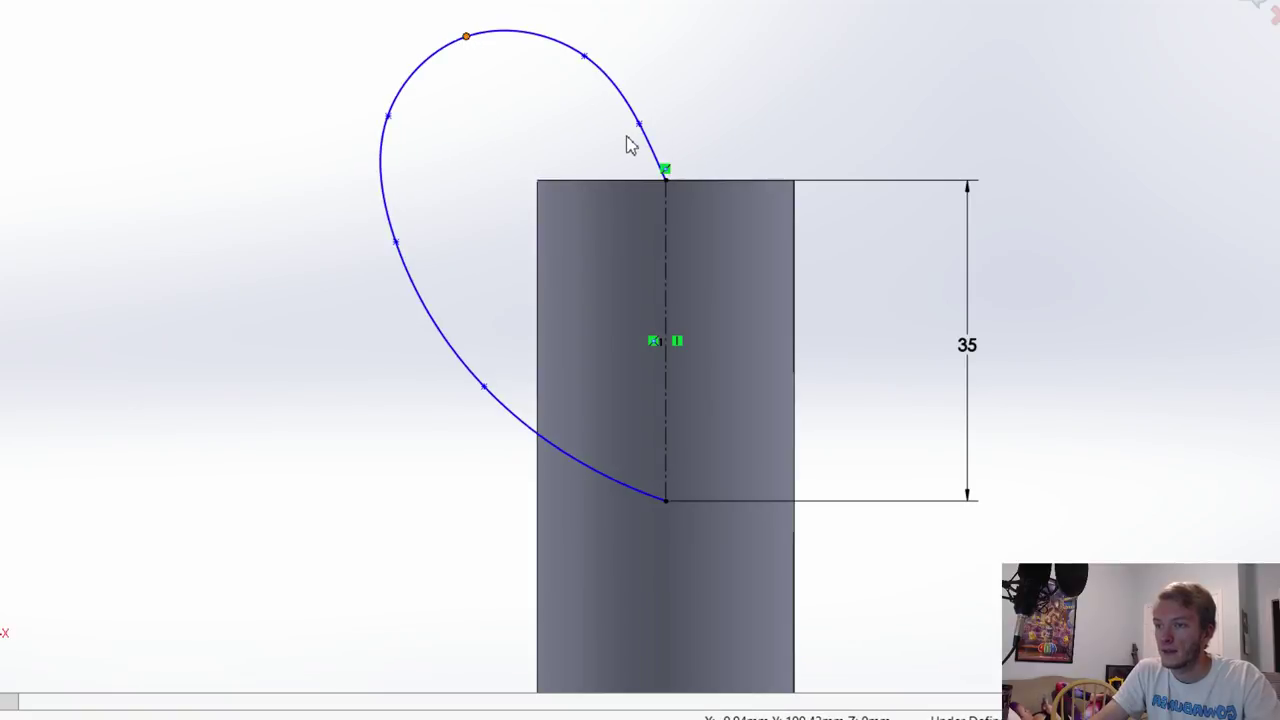
key(ctrl+z)
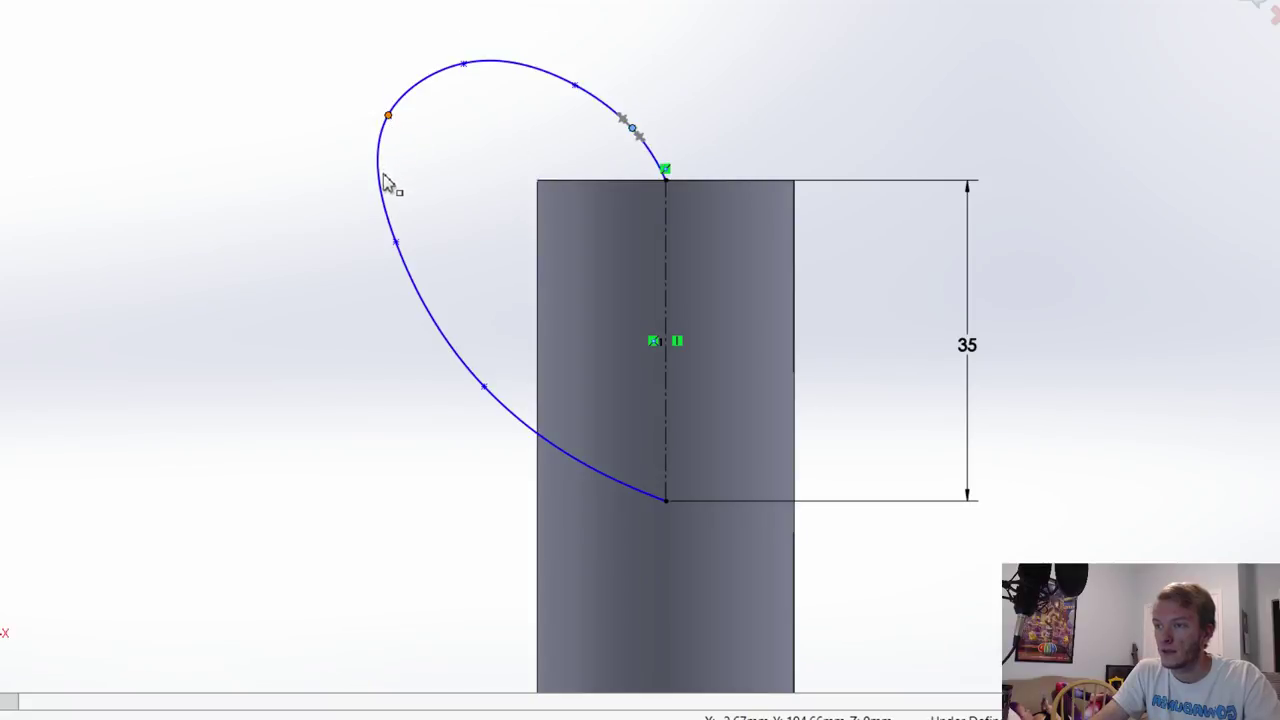
key(ctrl+z)
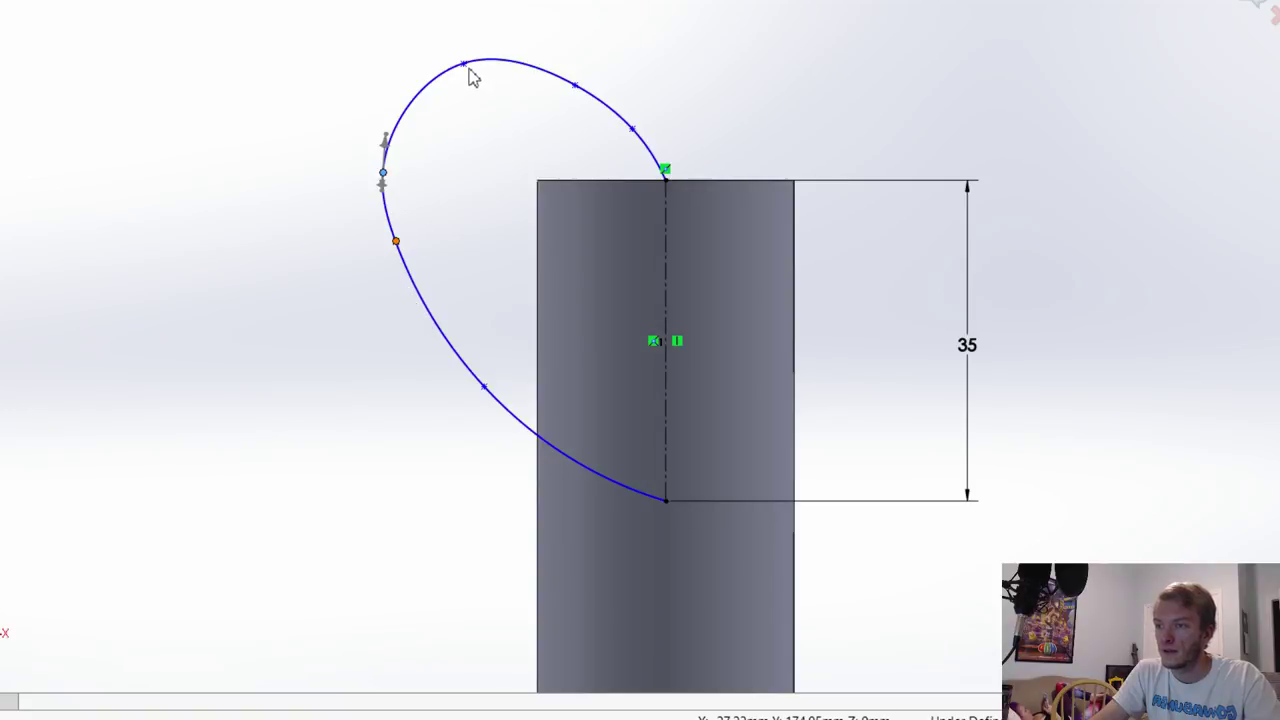
key(ctrl+z)
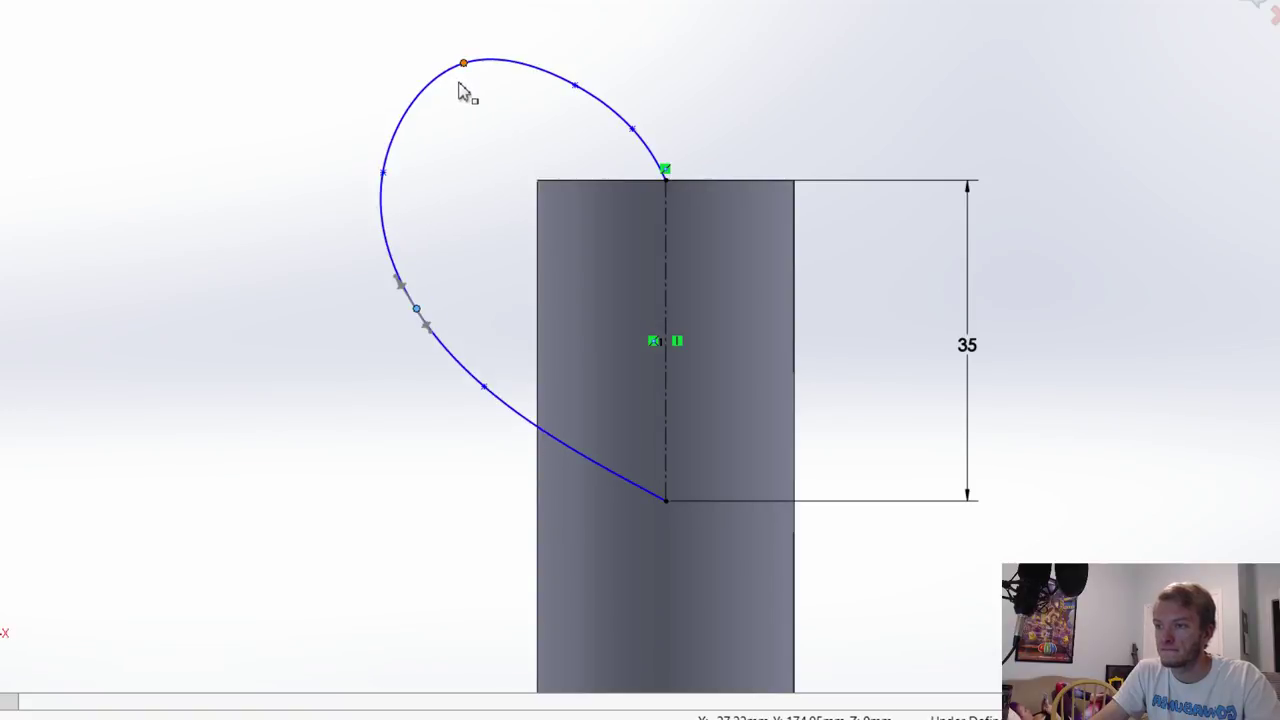
key(ctrl+z)
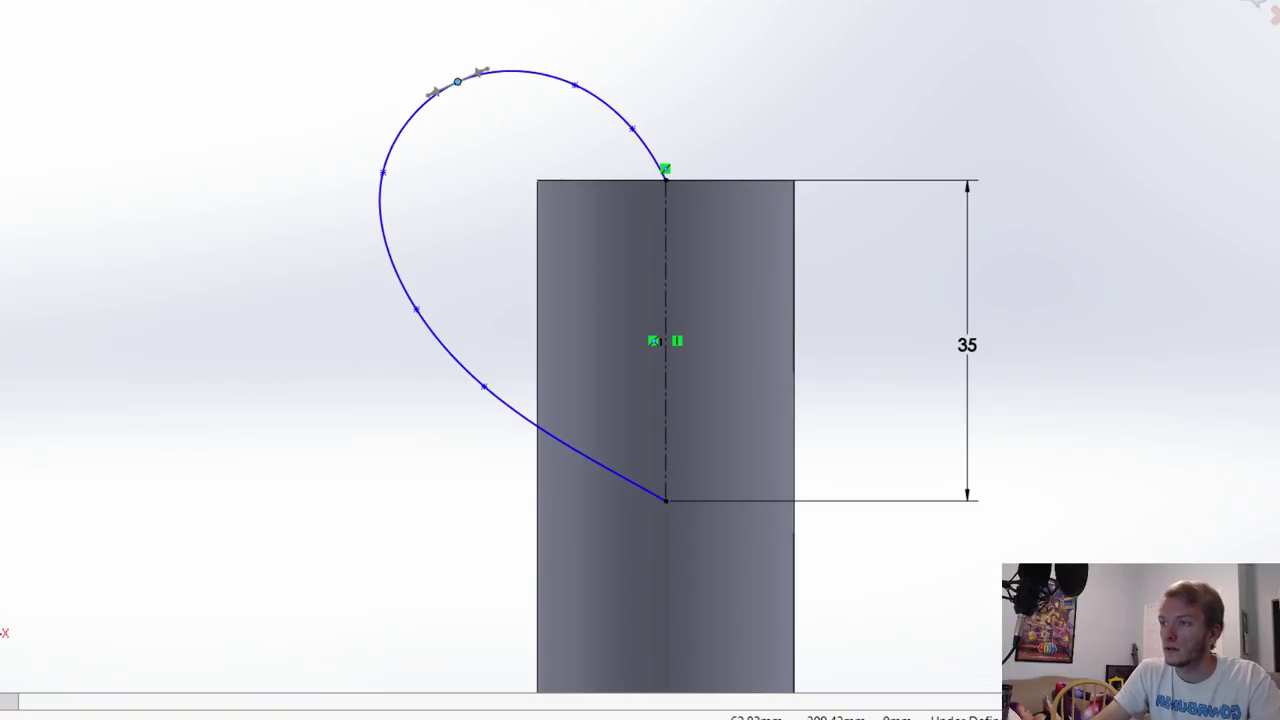
Step: Mirror the half-heart spline about the vertical centerline to complete the heart outline
click(505, 93)
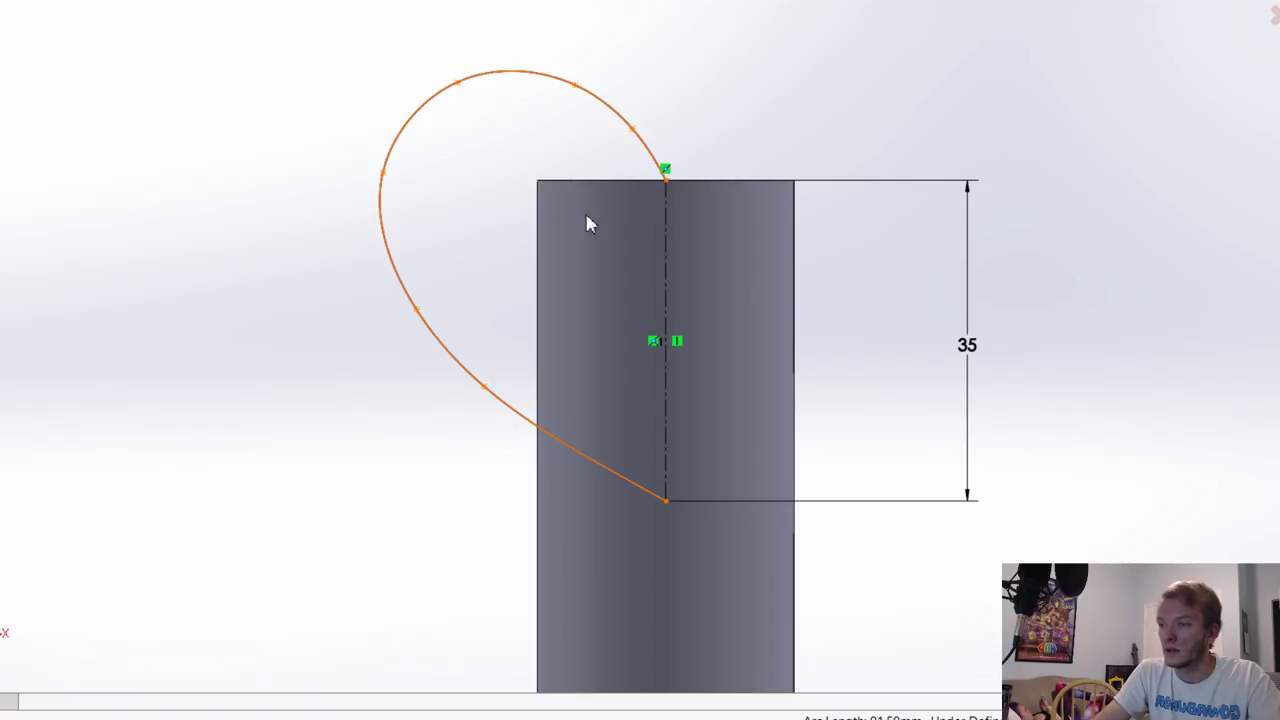
click(666, 224)
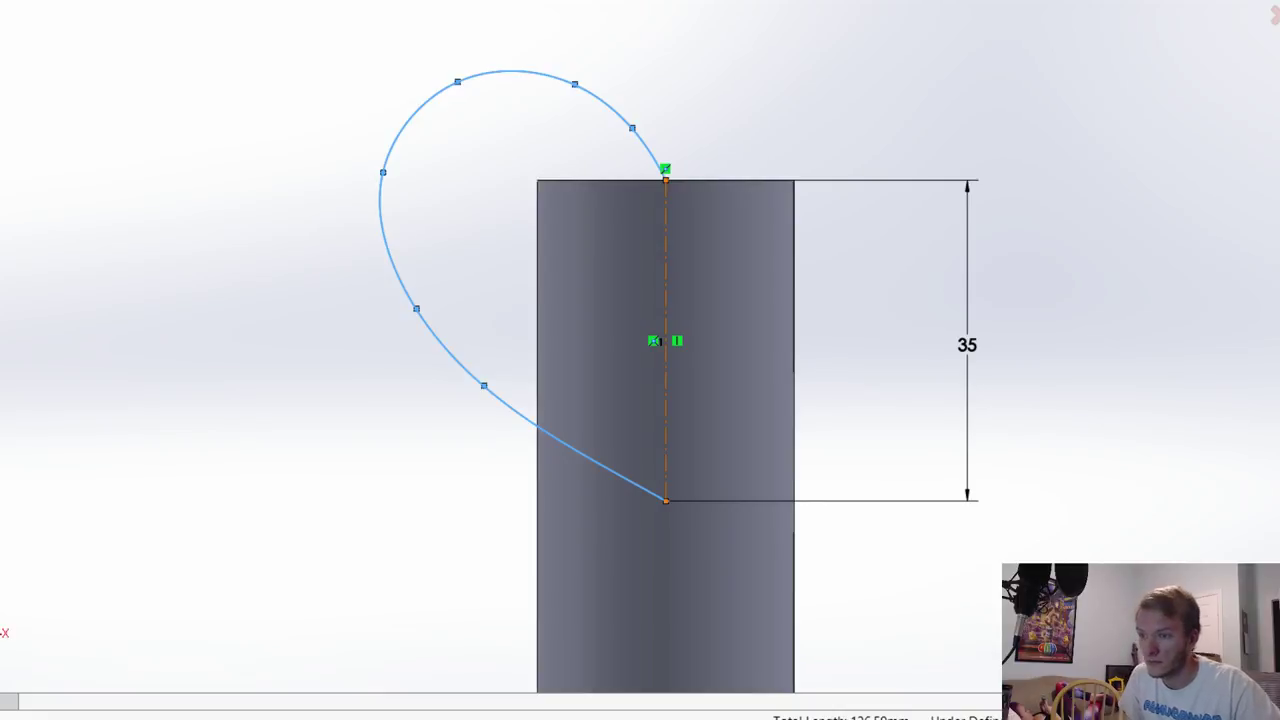
click(486, 391)
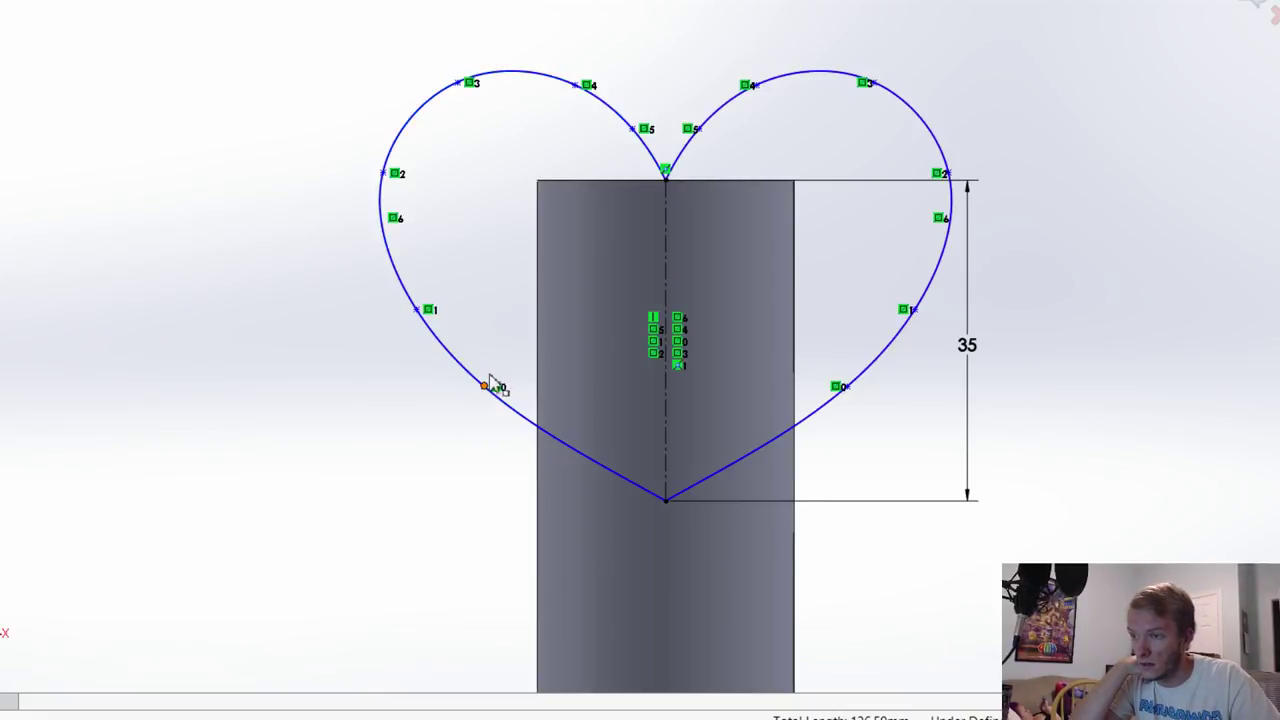
Step: Adjust the heart's spline points to narrow its lobes and curve the sides toward the tip, and exit the sketch
drag(489, 390, 488, 375)
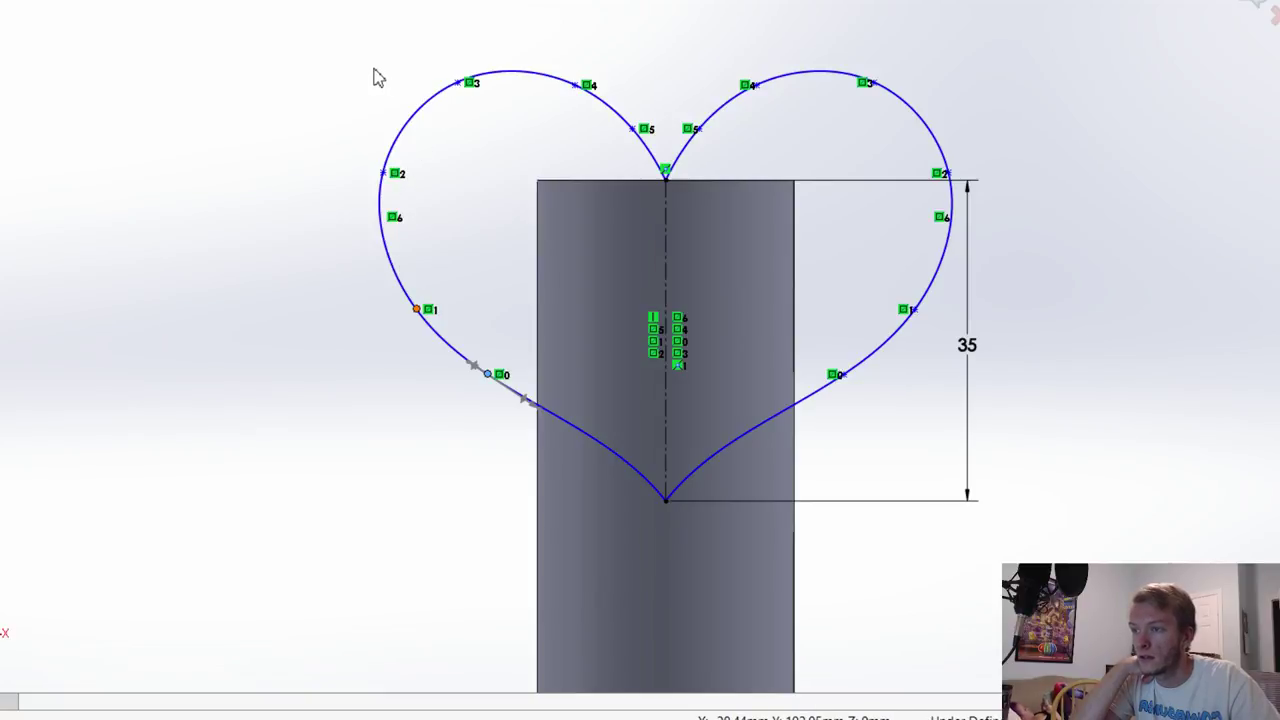
key(ctrl+z)
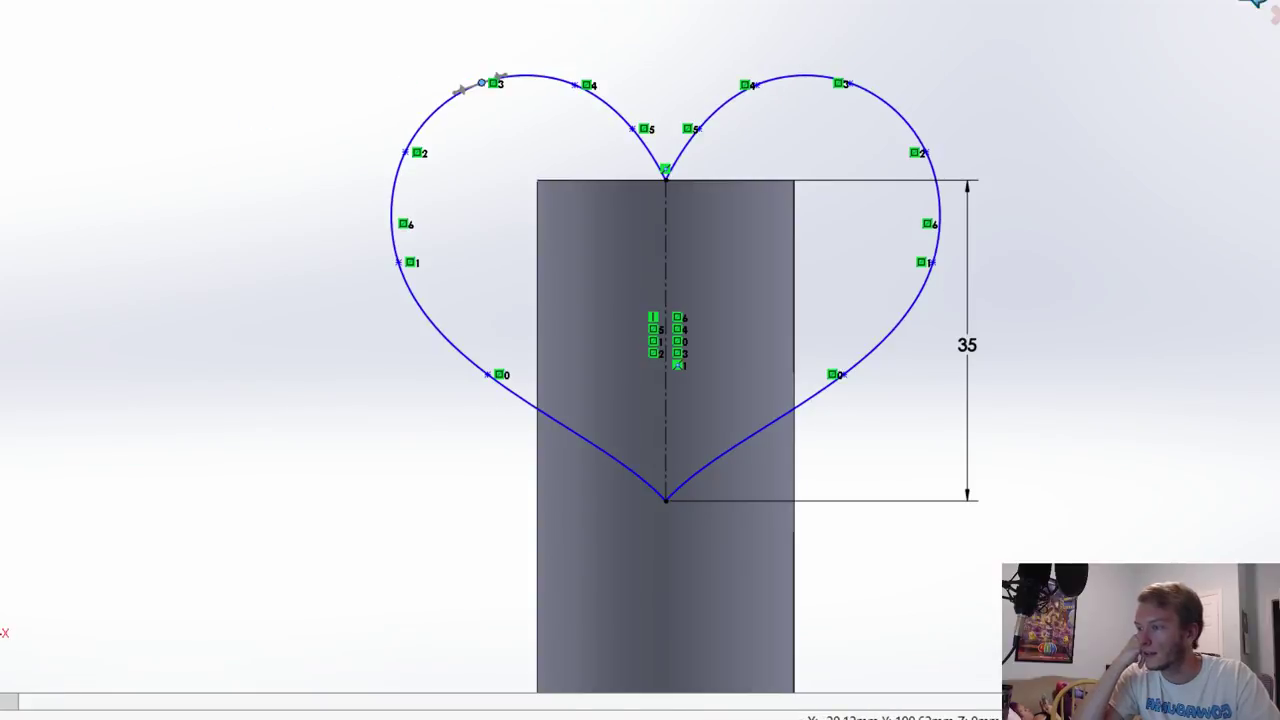
click(1255, 3)
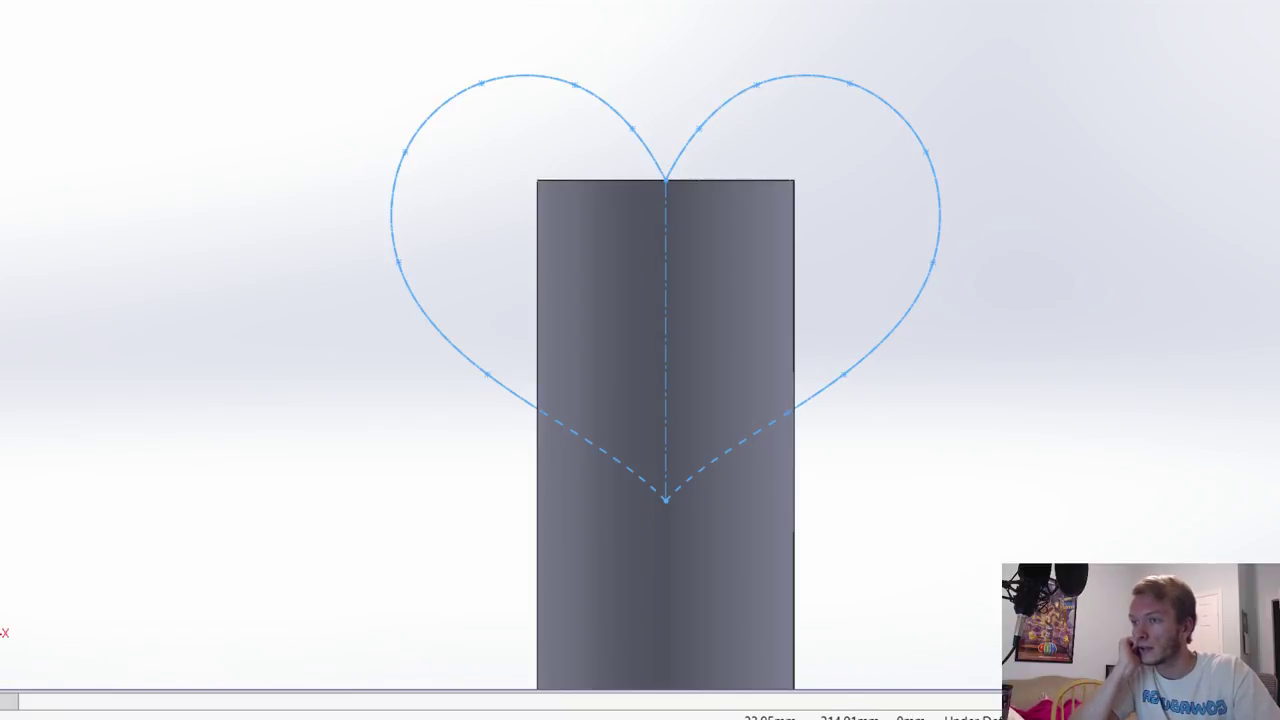
key(Escape)
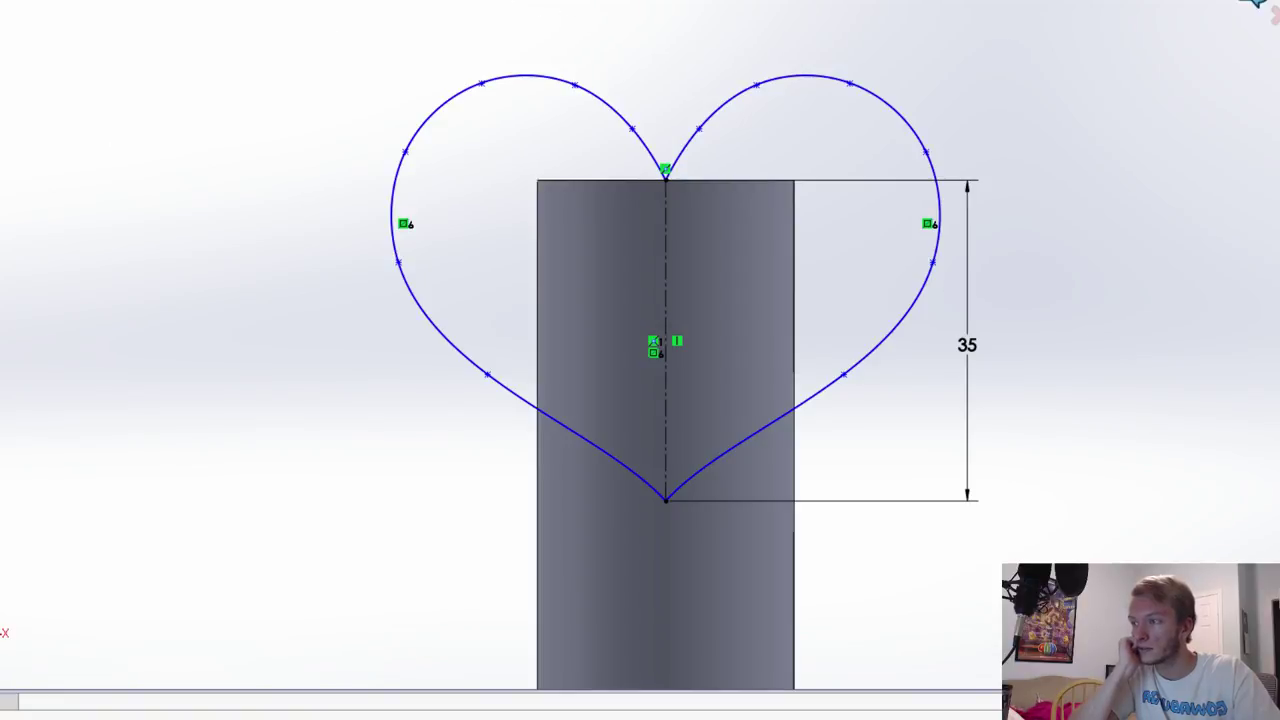
key(ctrl+b)
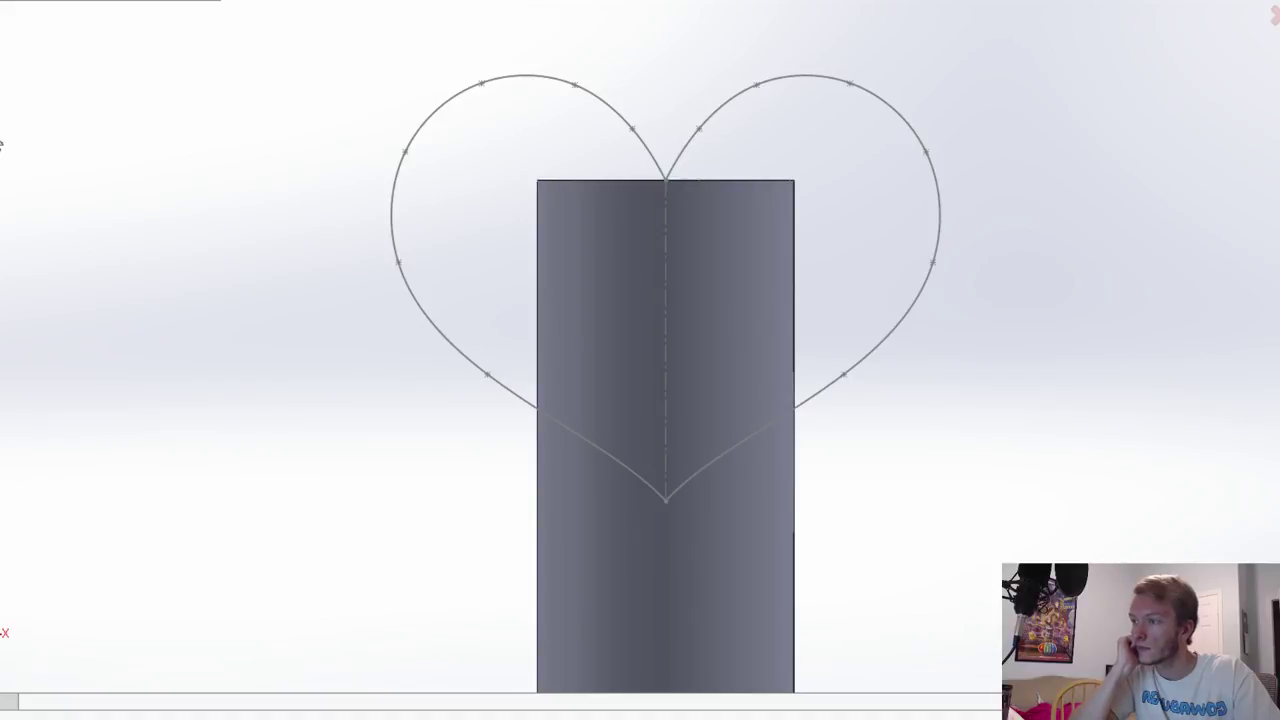
Step: Create a reference plane offset forward from the Front Plane, just inside the cylinder's surface, and start a sketch on it
click(2, 122)
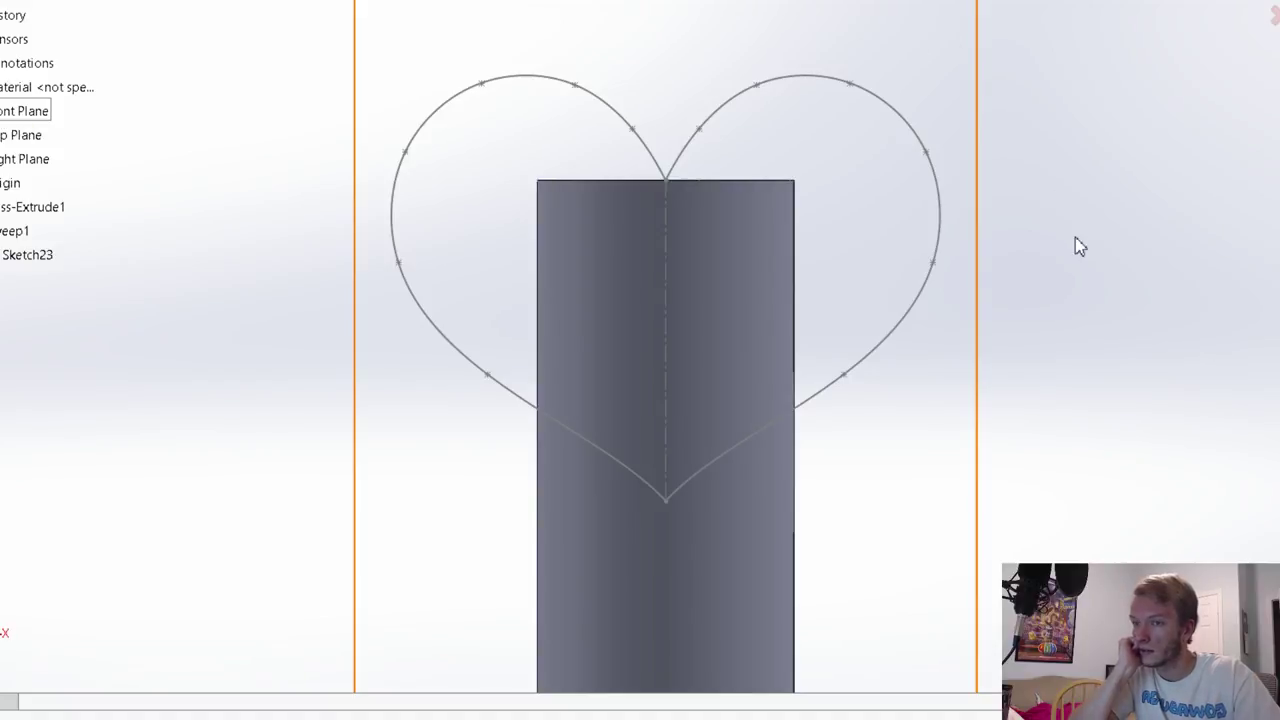
middle_drag(1076, 238, 1134, 242)
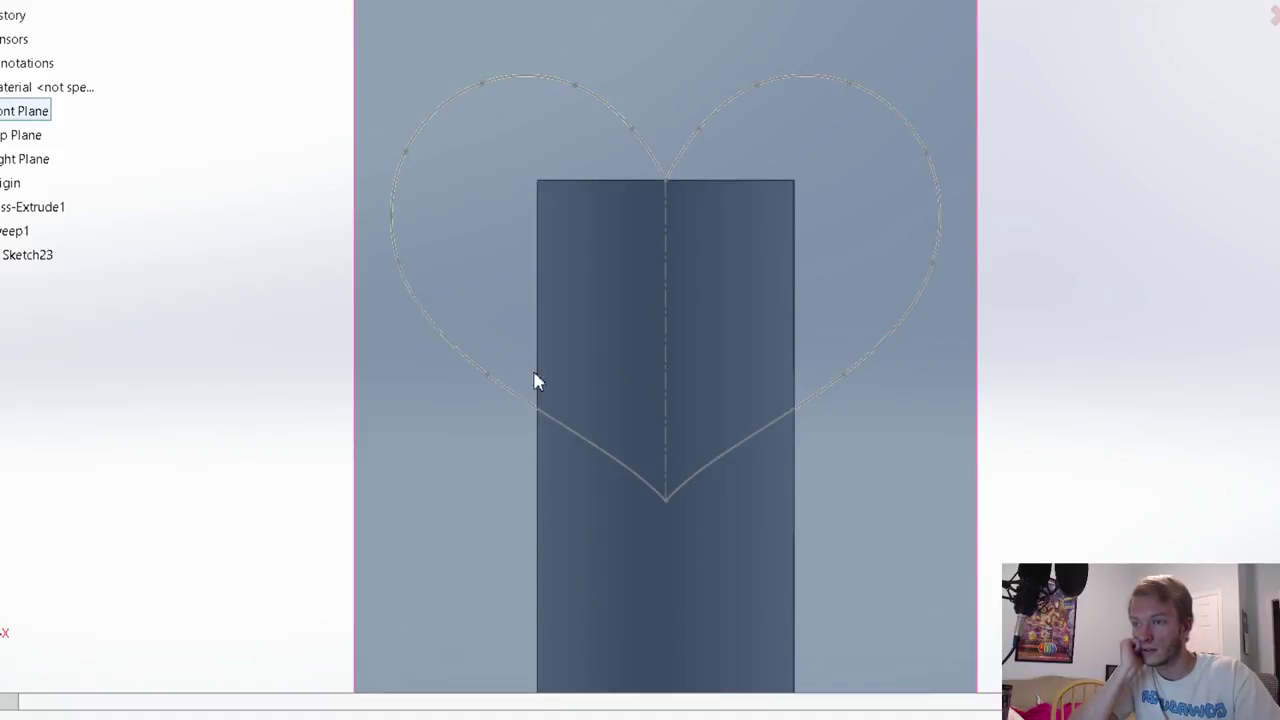
middle_drag(534, 380, 599, 383)
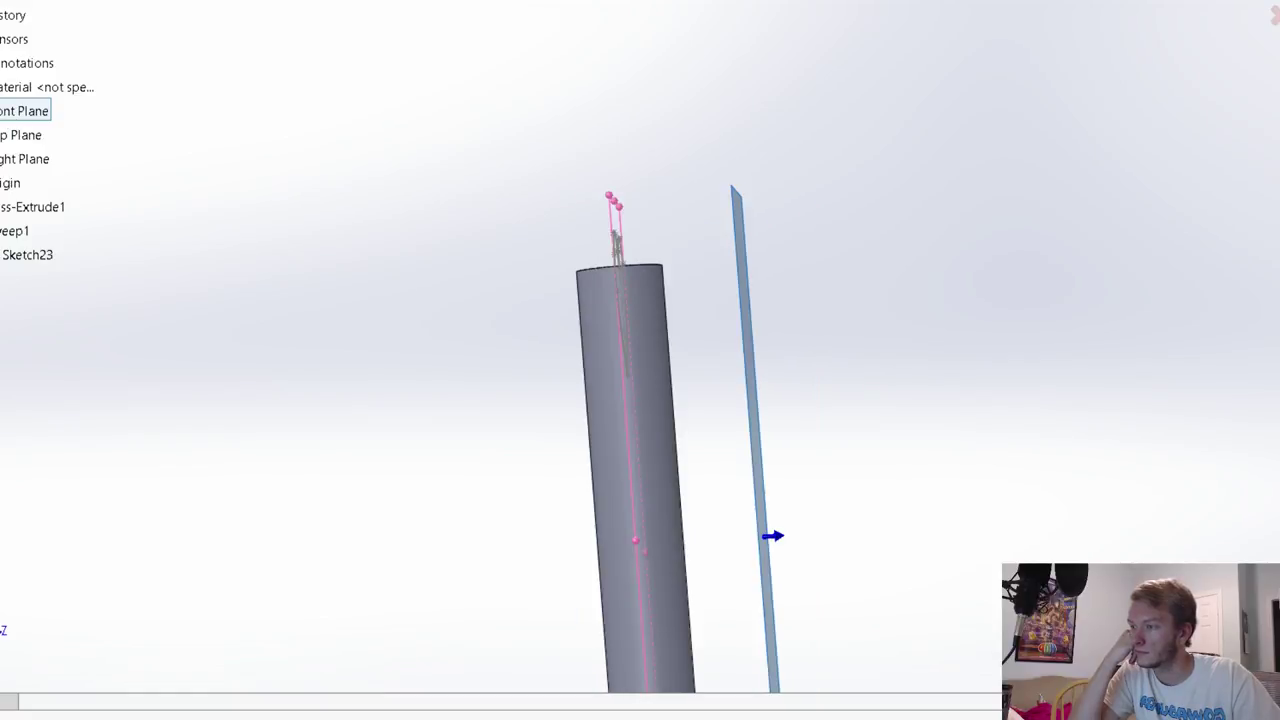
key(Down)
key(Down)
key(Down)
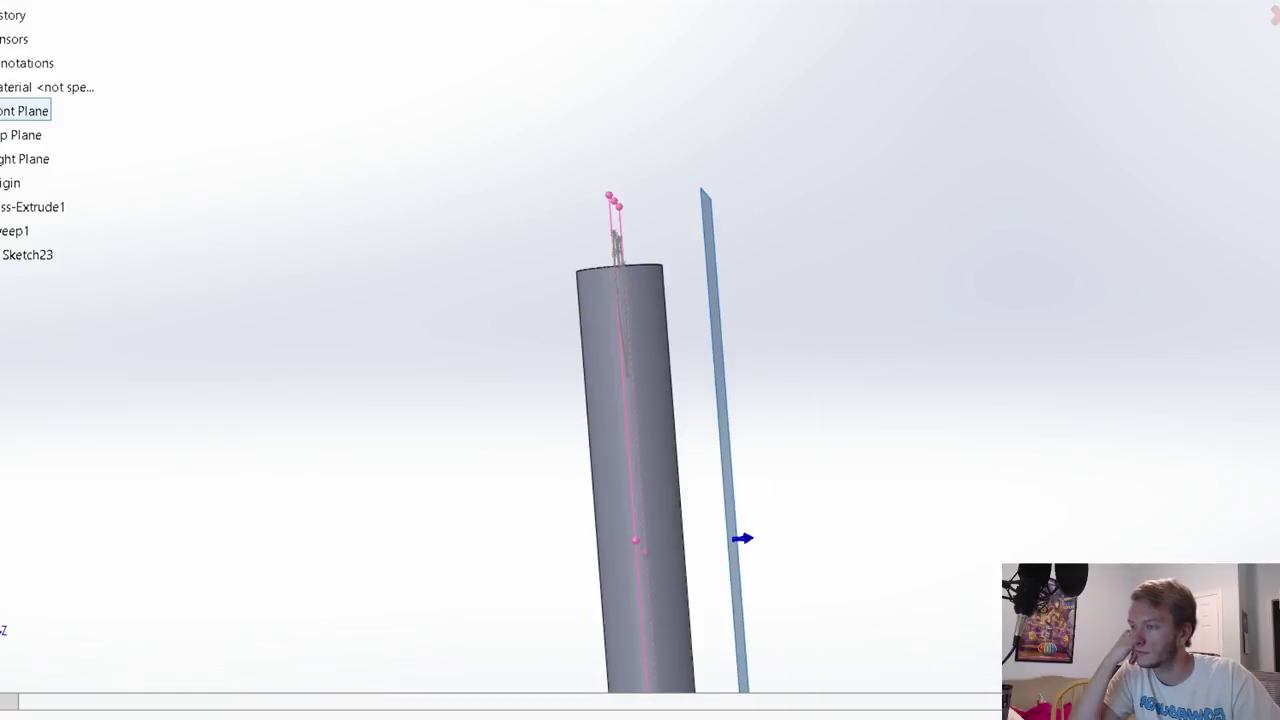
key(Down)
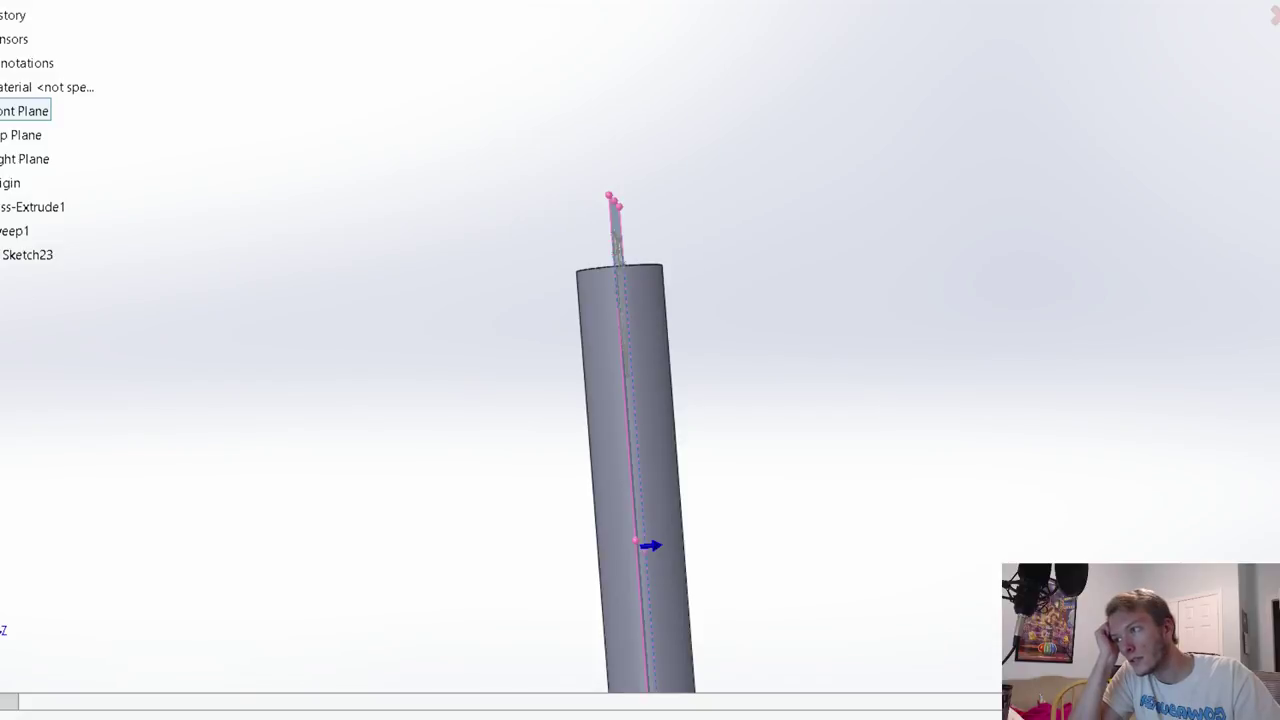
key(Return)
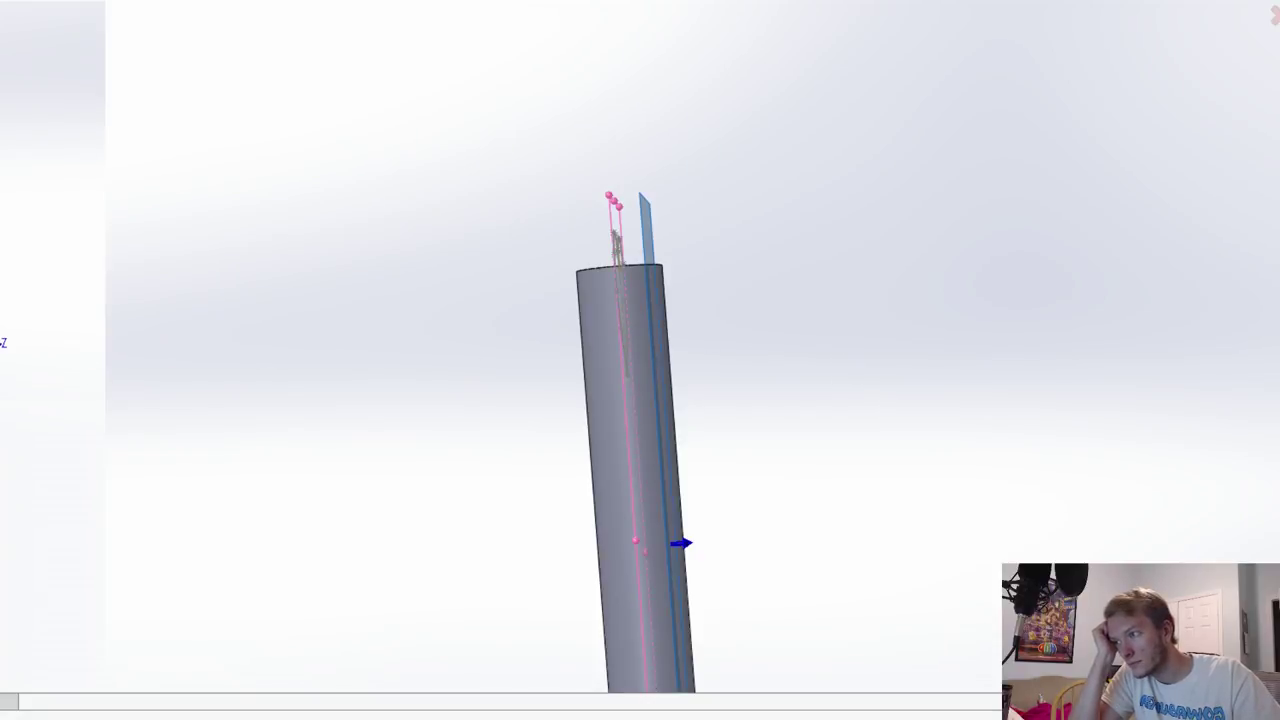
key(Return)
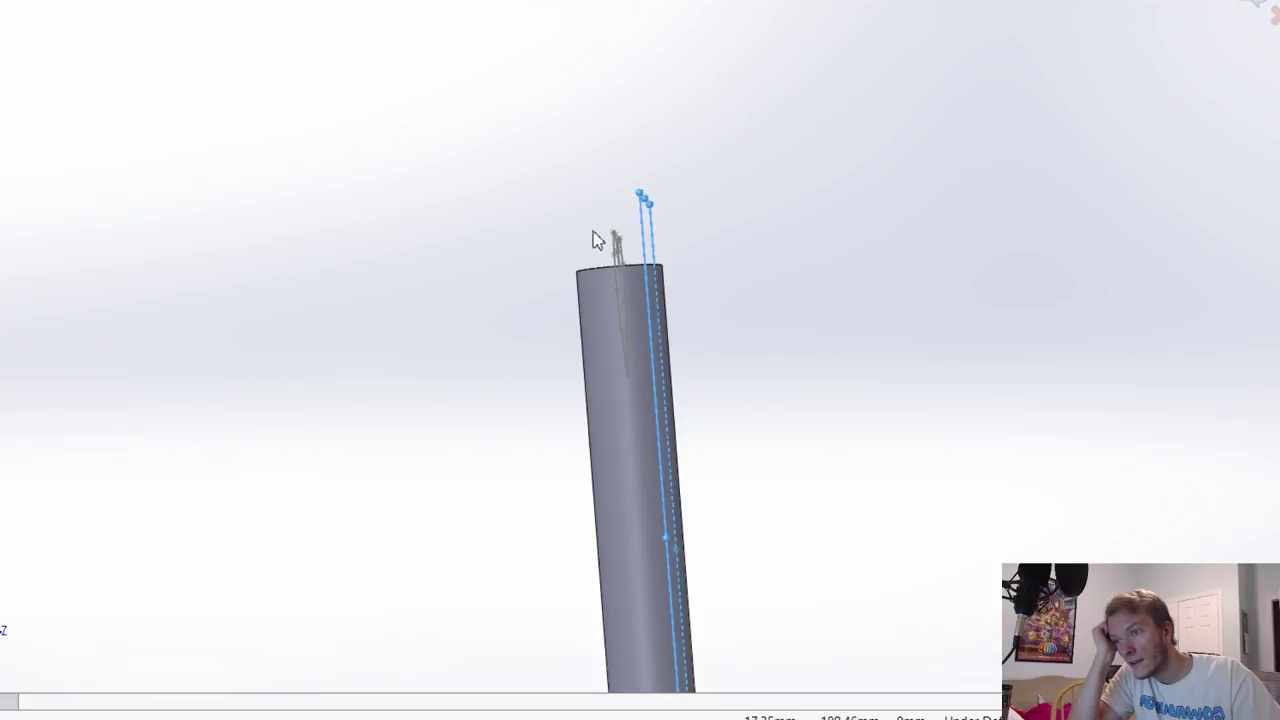
Step: Convert both halves of the heart outline into the sketch on the offset plane
click(597, 200)
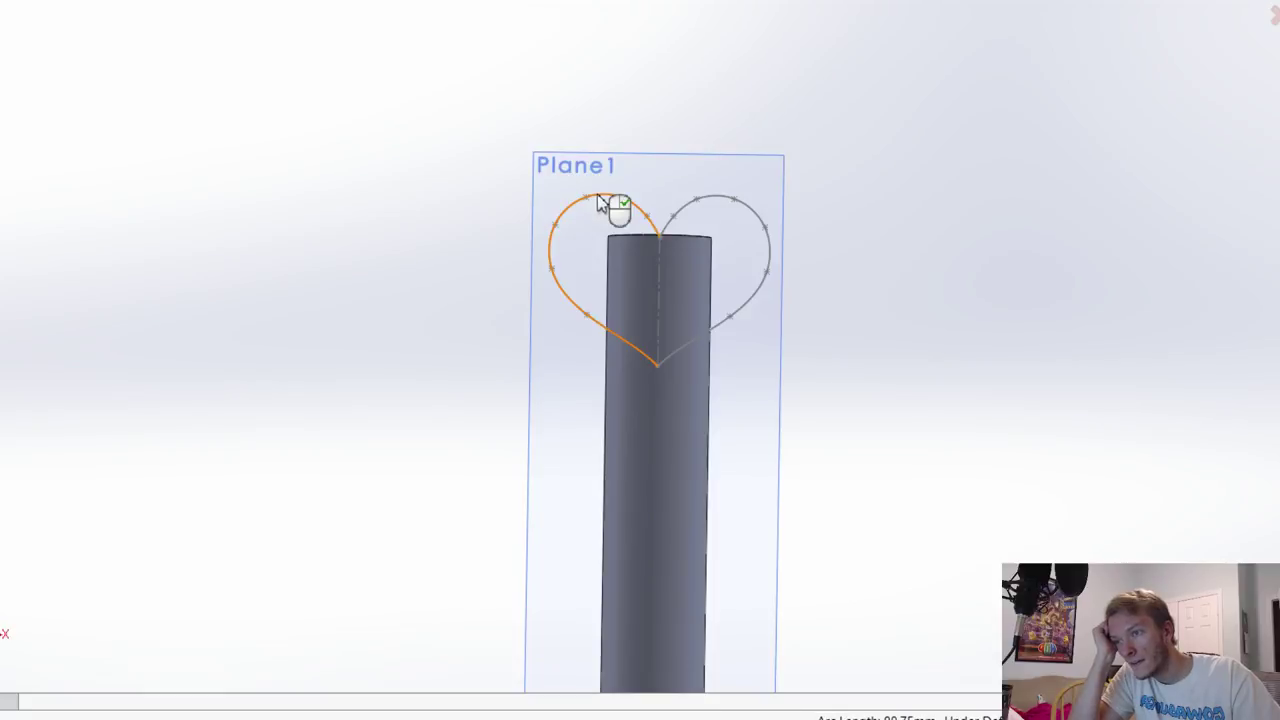
ctrl+click(725, 199)
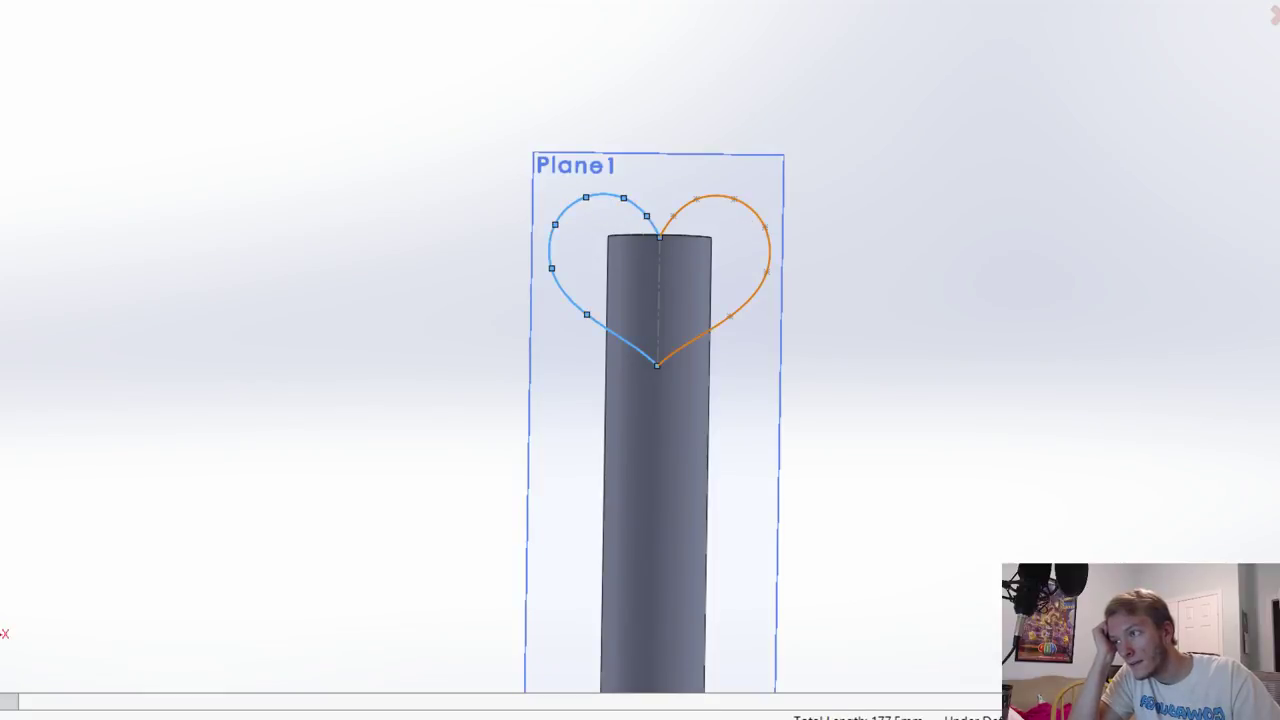
click(272, 322)
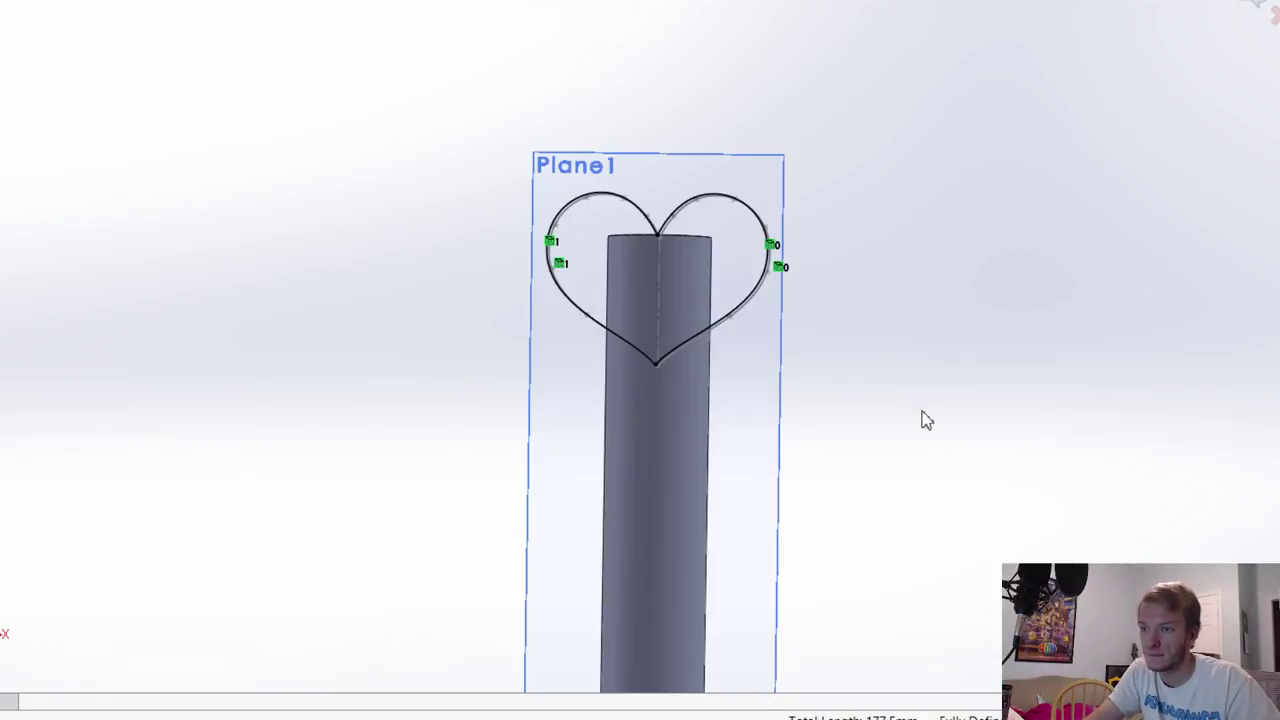
Step: Extrude the heart profile outward from the offset plane, away from the cylinder
mouse_move(923, 420)
middle_down()
mouse_move(831, 431)
mouse_move(903, 430)
middle_up()
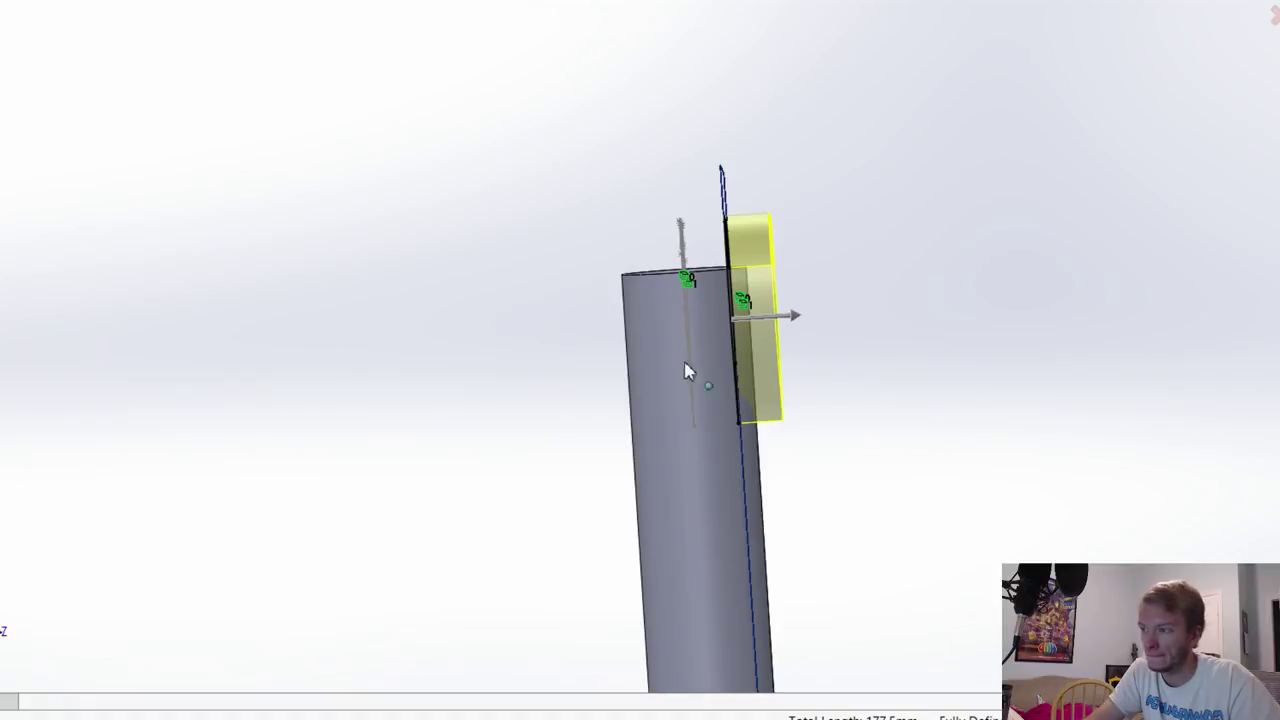
key(Left)
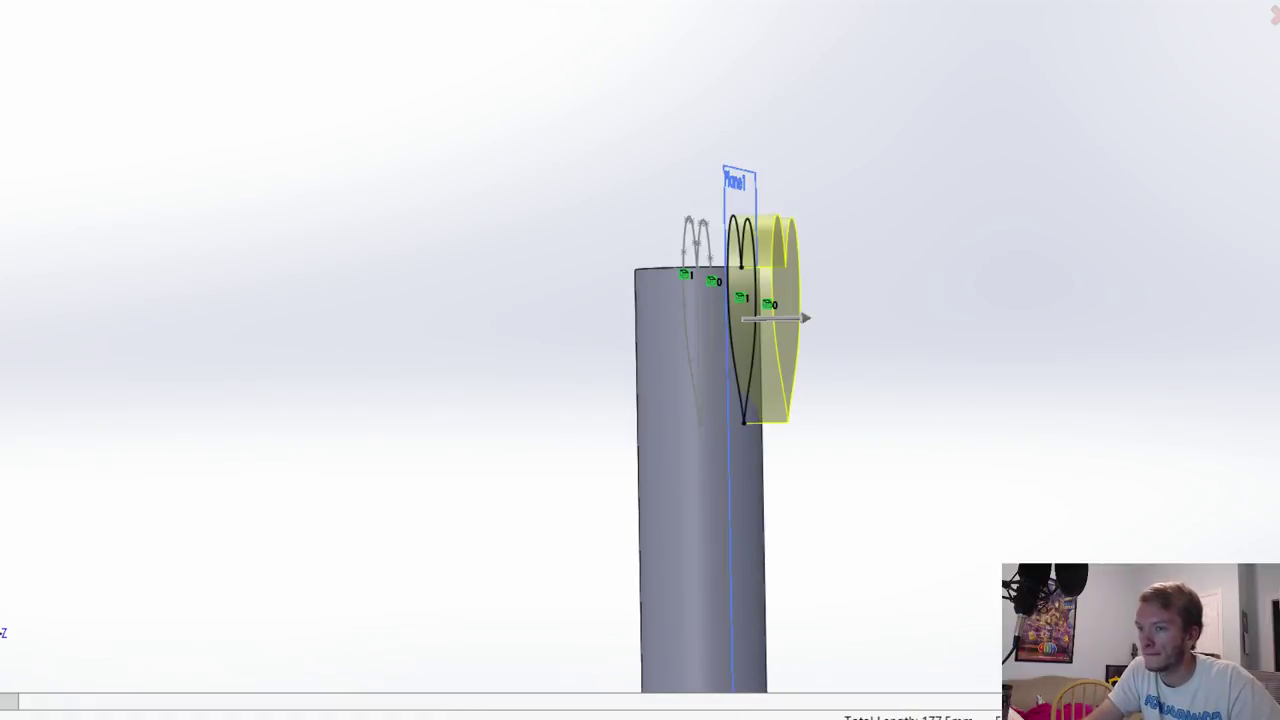
key(Return)
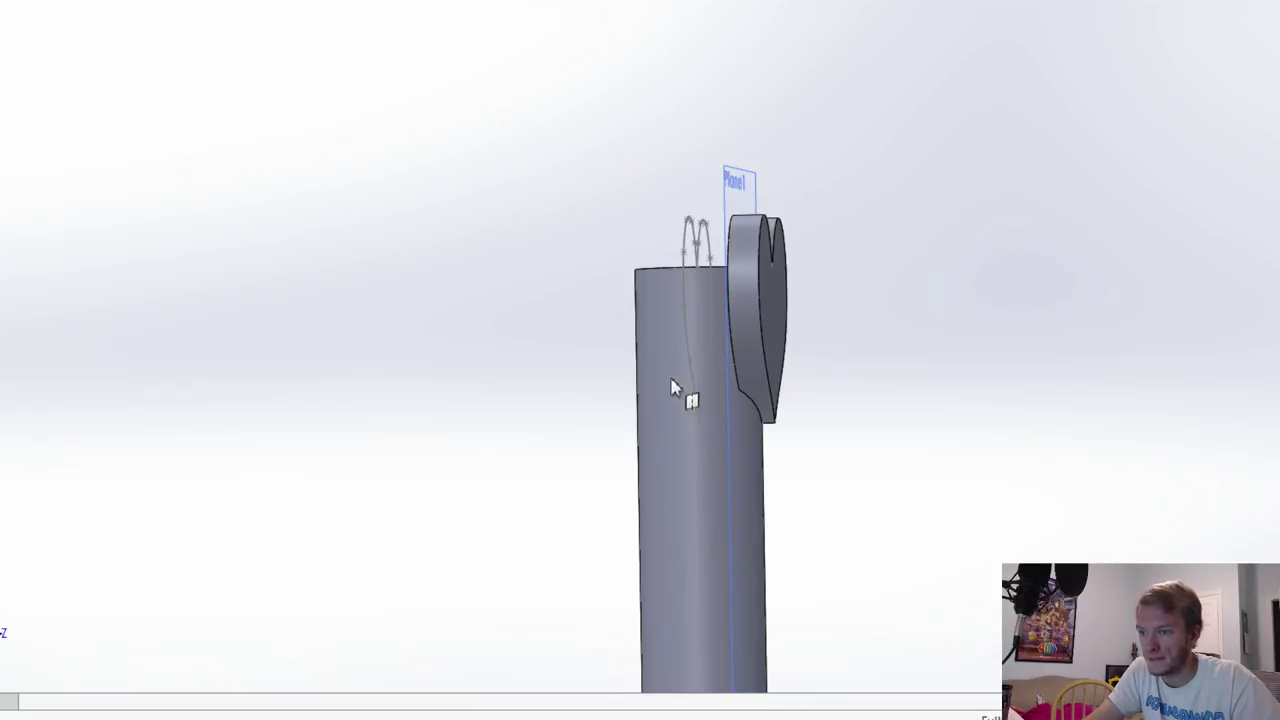
Step: Remove the extruded heart together with its sketches and the offset plane
scroll(671, 383, up, 4)
middle_drag(671, 383, 754, 346)
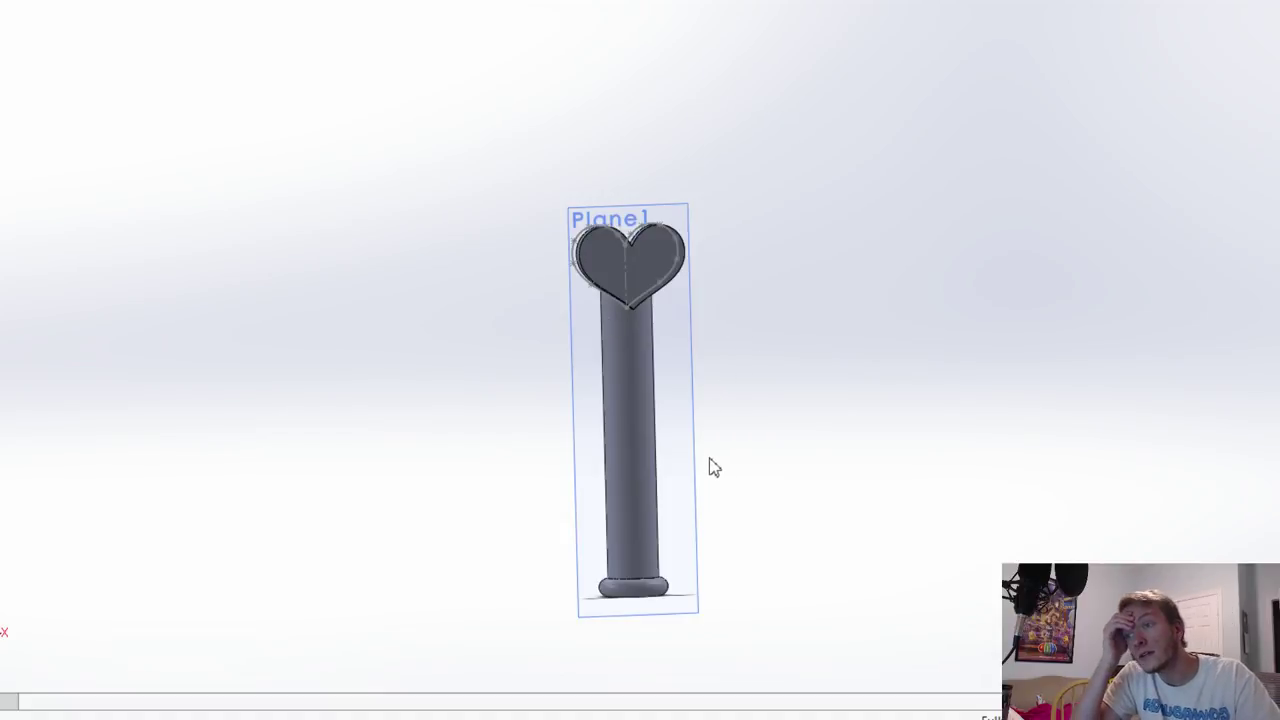
middle_drag(711, 466, 712, 520)
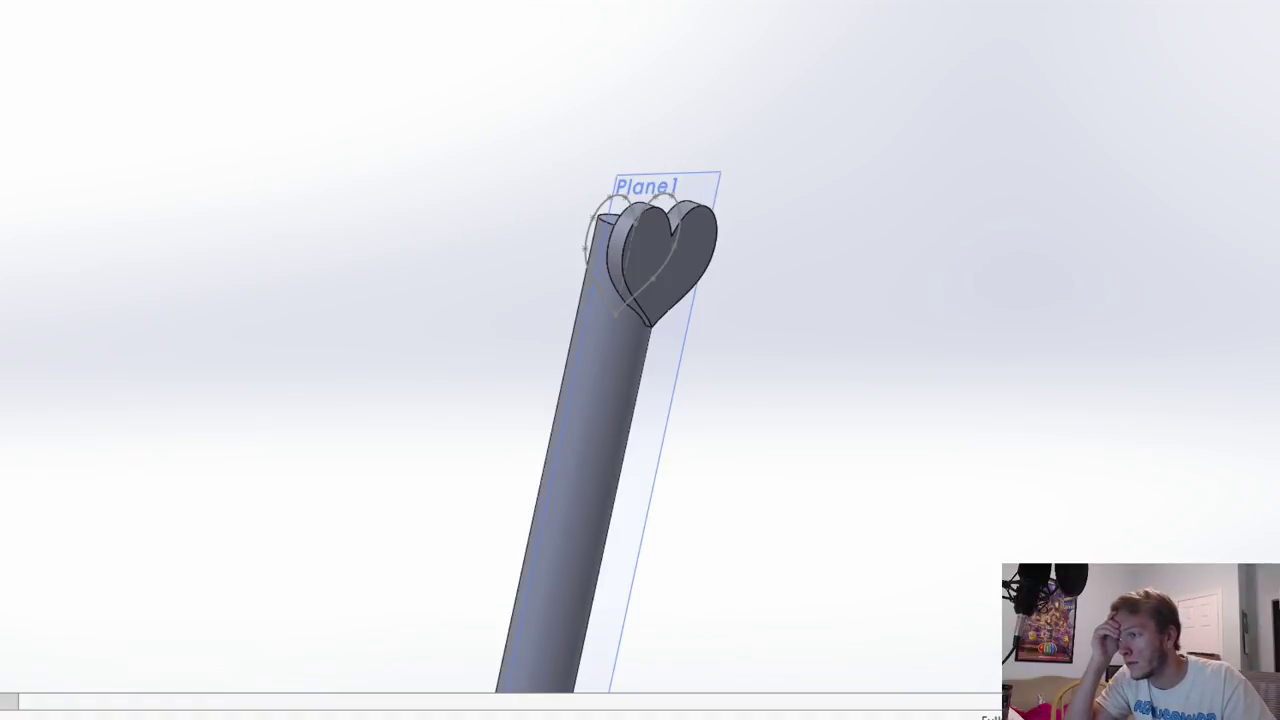
scroll(640, 420, down, 1)
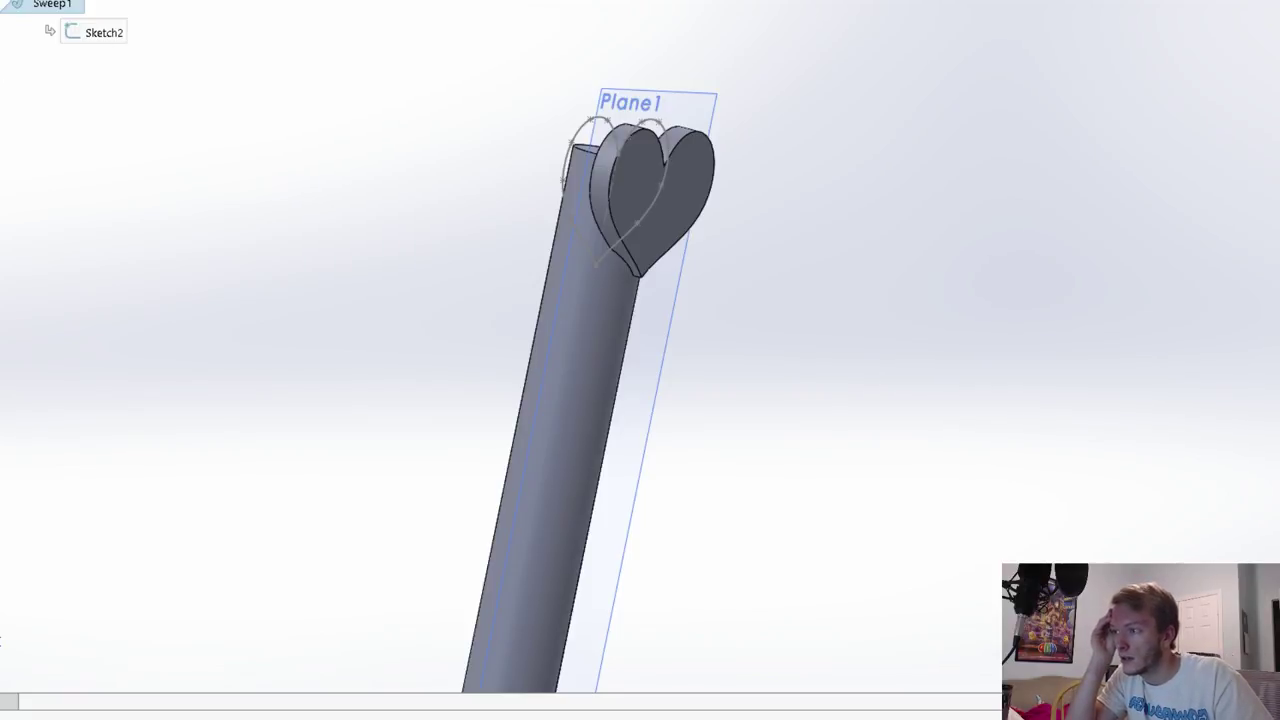
key(ctrl+z)
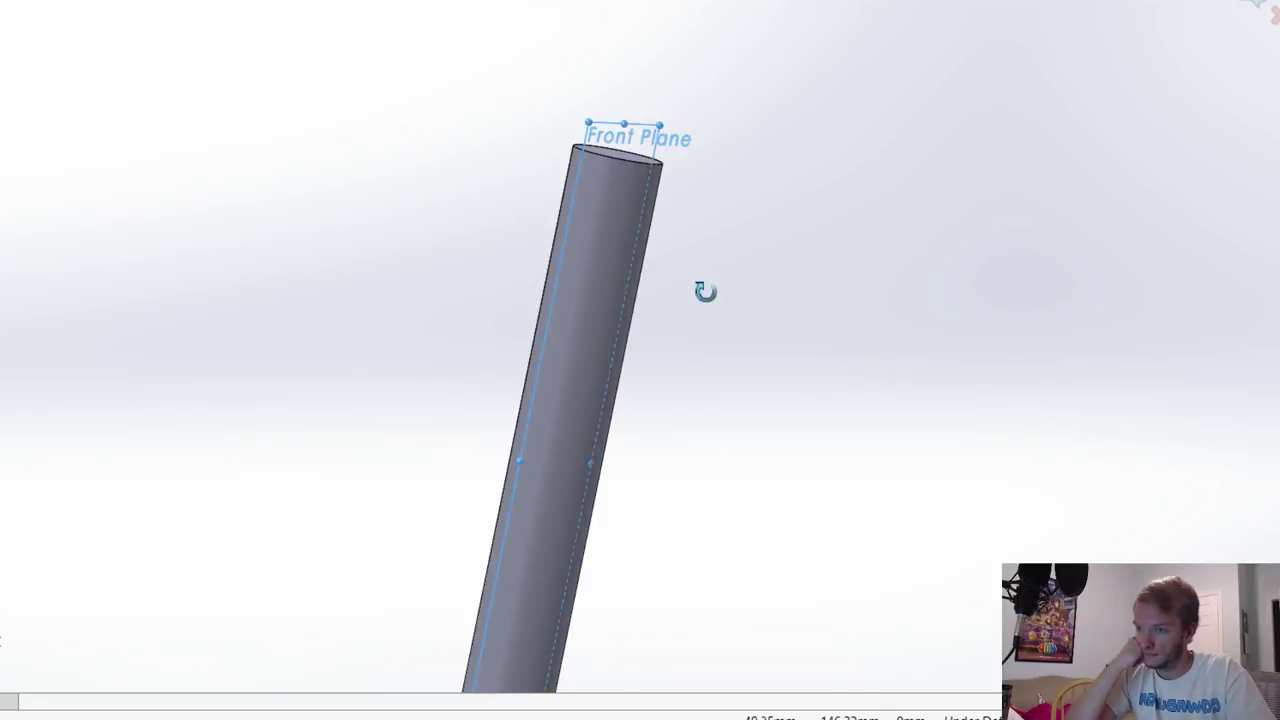
Step: Sketch a corner rectangle on the Front Plane over the cylinder's upper end, wider than the cylinder and starting level with its top
key(Left)
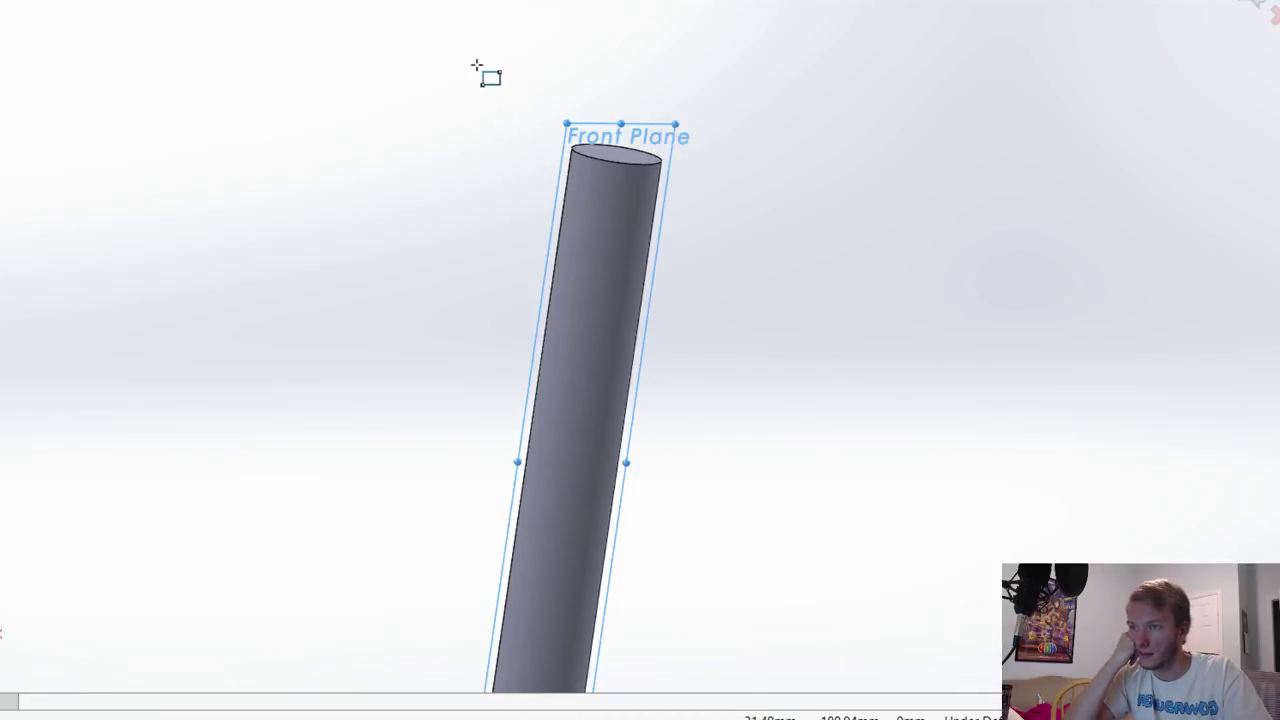
key(ctrl+8)
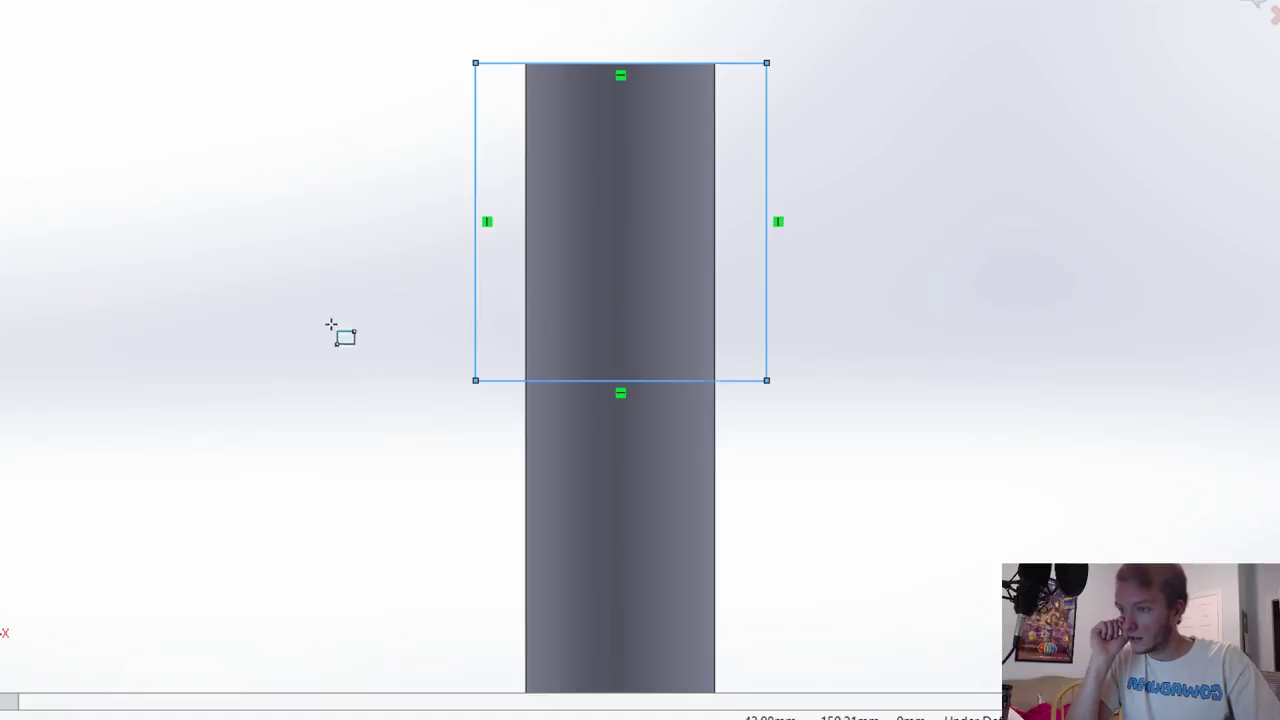
Step: Dimension the width between the rectangle's two vertical sides and set it to 45 mm
right_drag(331, 325, 304, 138)
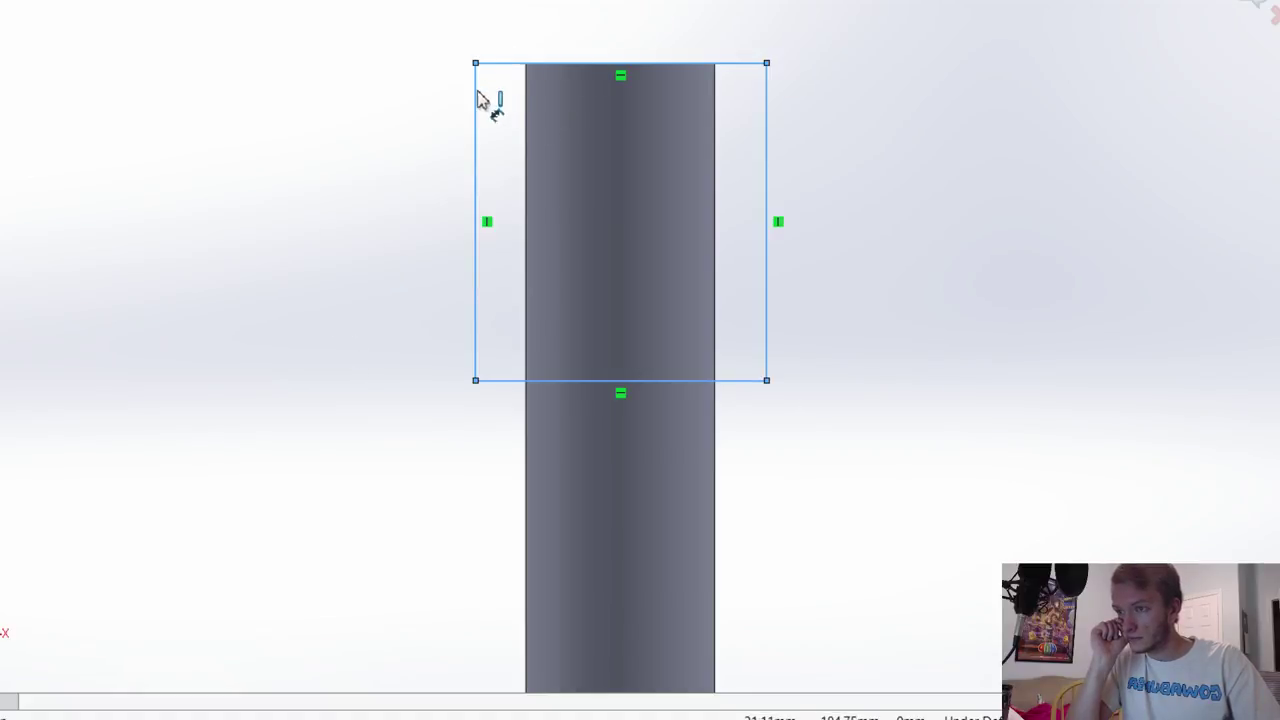
click(477, 143)
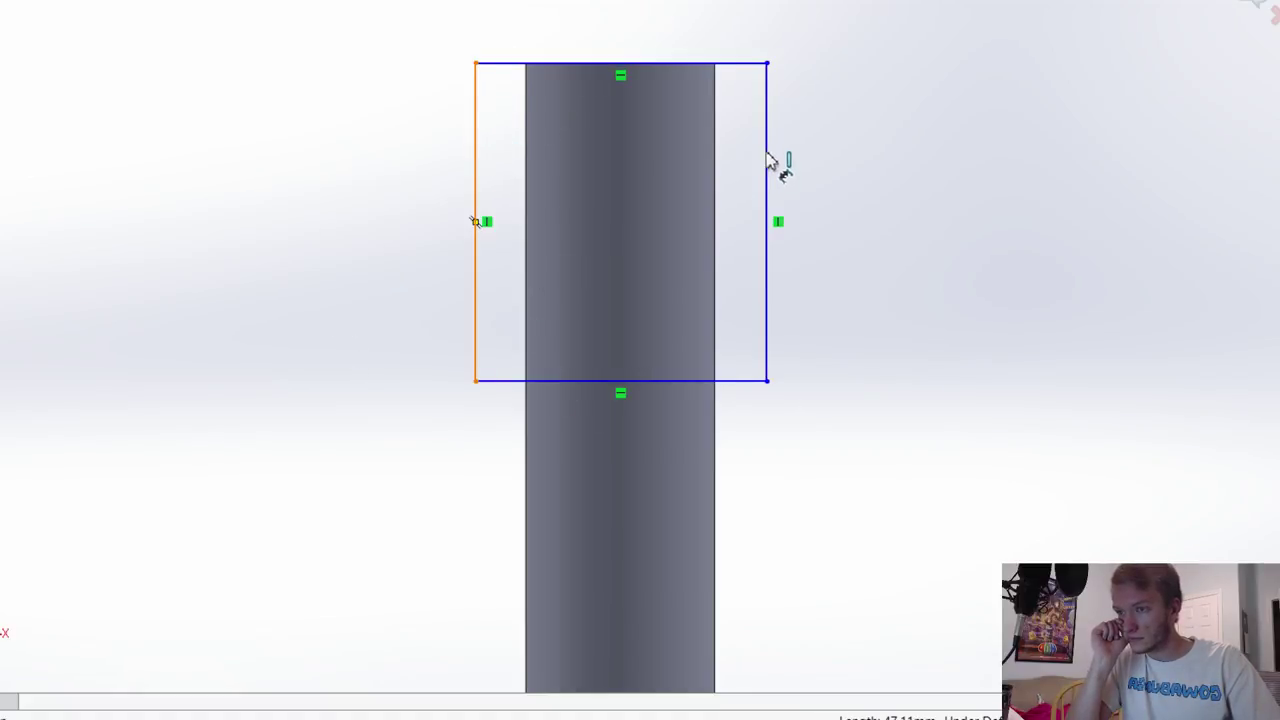
click(766, 151)
click(642, 16)
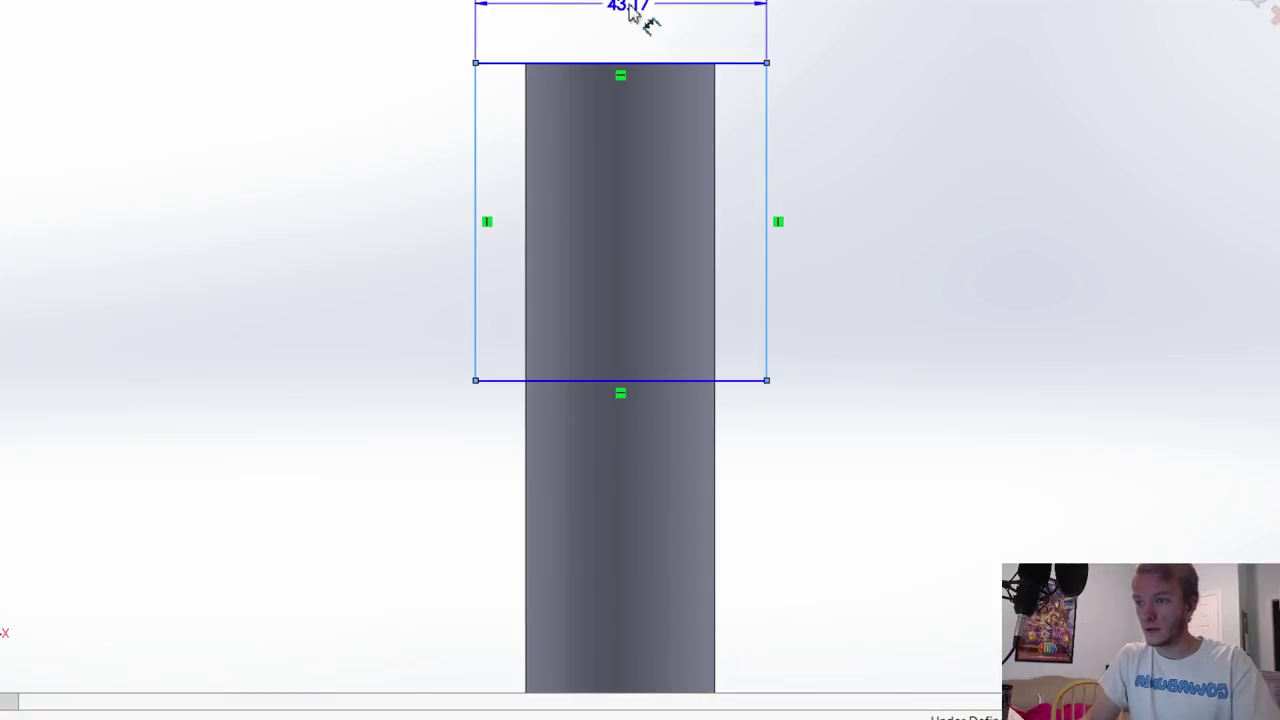
text(45)
key(Return)
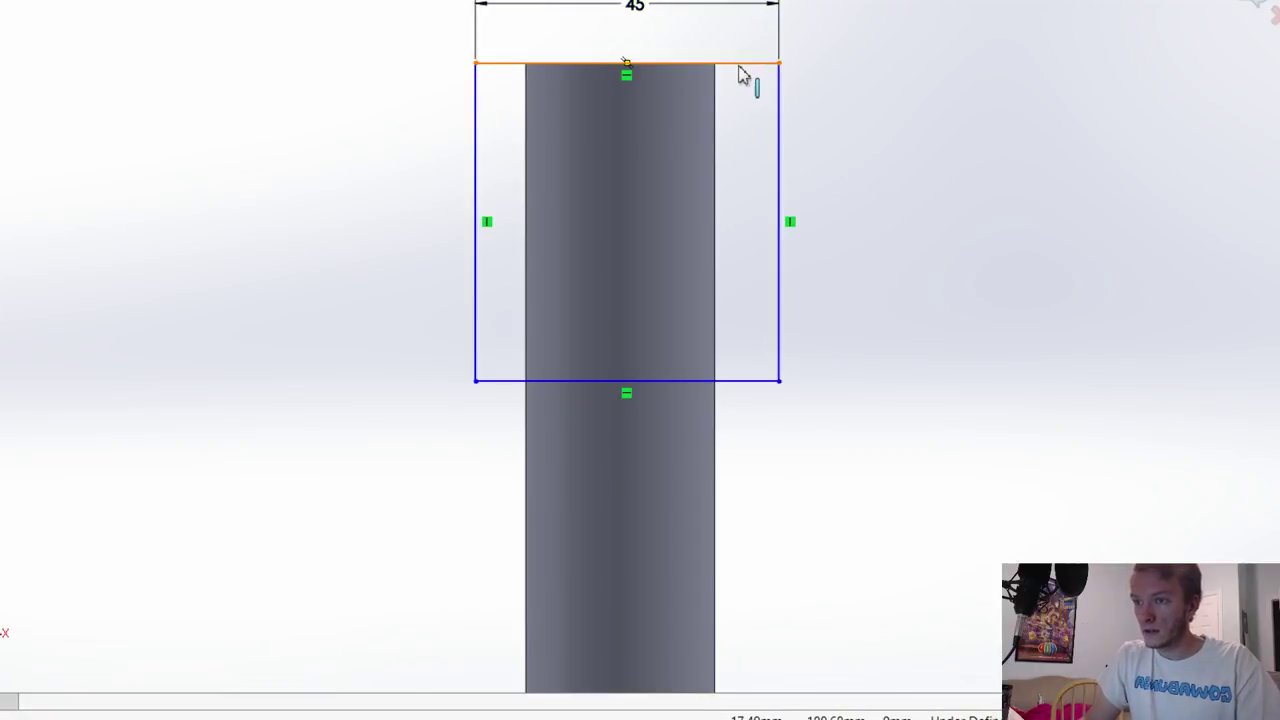
Step: Make the rectangle's upper edge collinear with the cylinder's top edge
click(739, 63)
scroll(756, 126, down, 4)
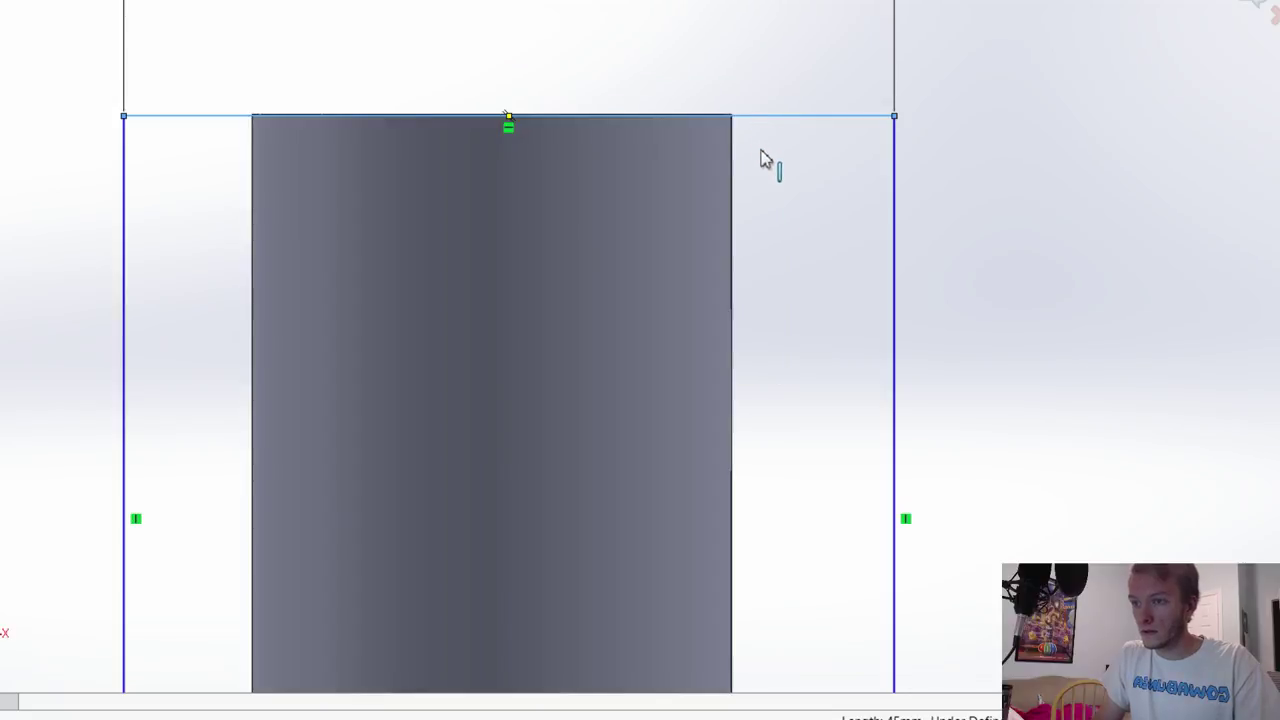
ctrl+click(696, 115)
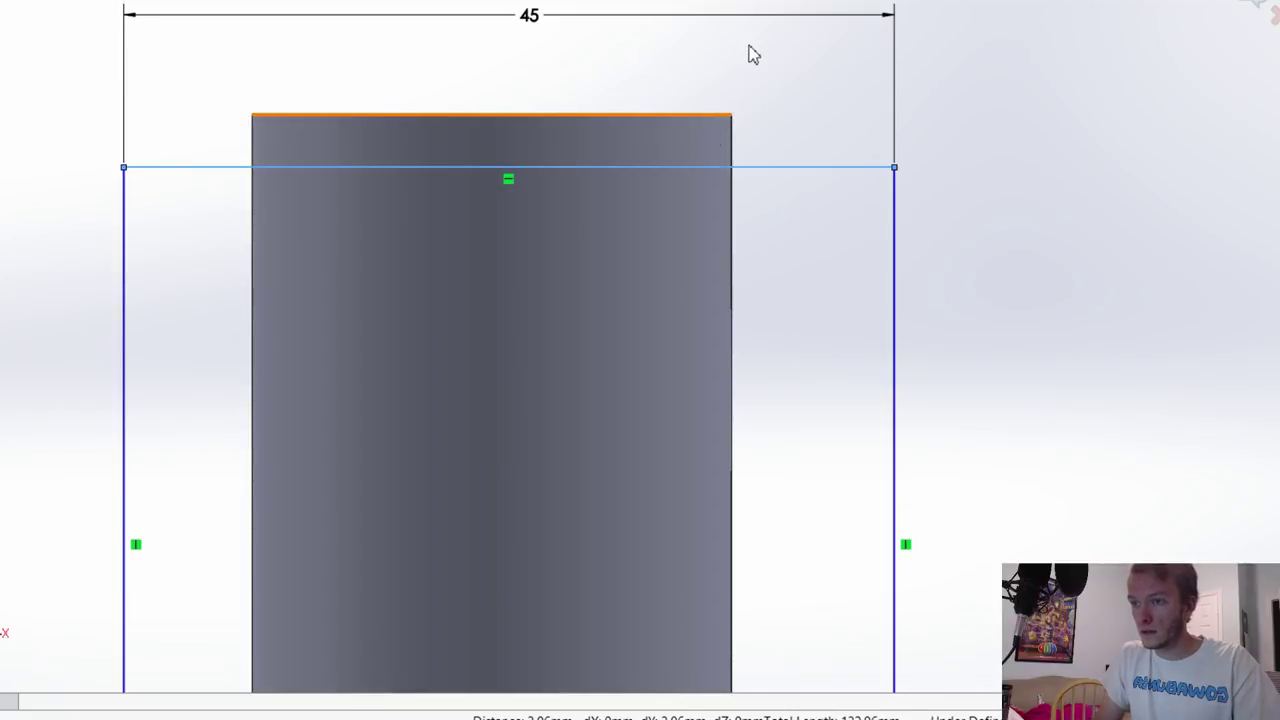
click(508, 115)
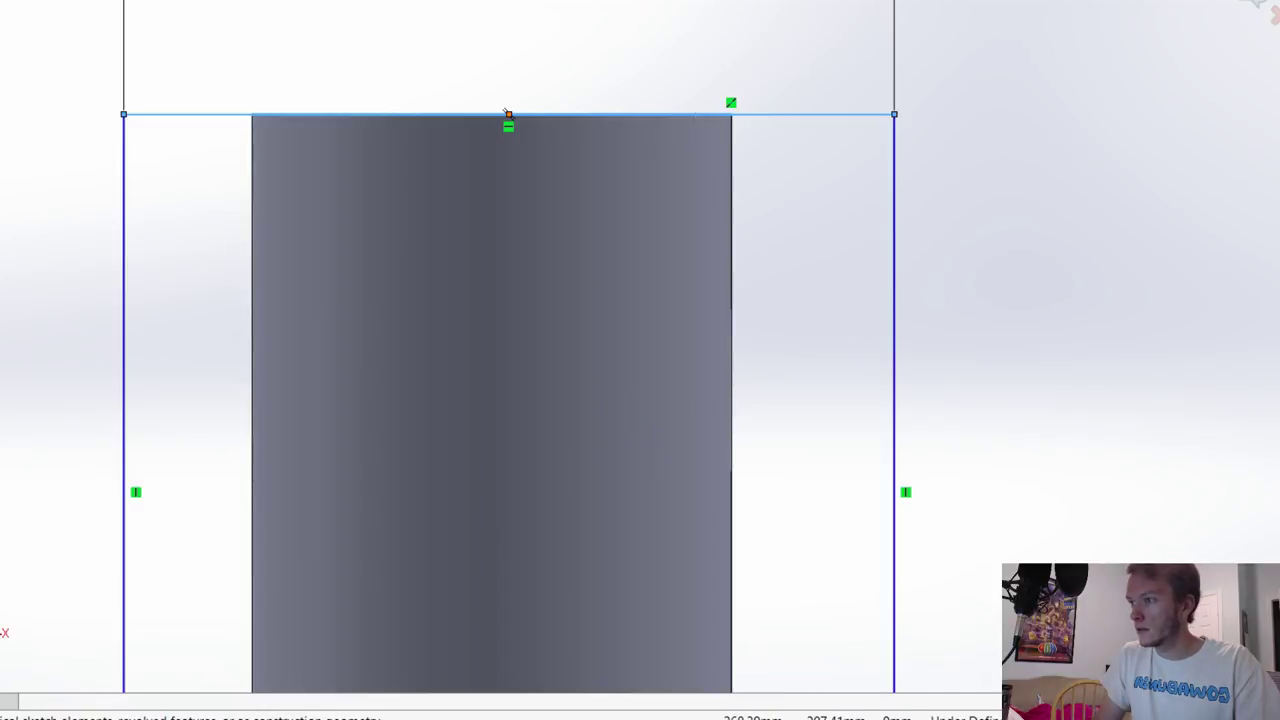
Step: Sketch a centerline from the origin to the midpoint of the rectangle's lower edge and make it vertical
scroll(610, 392, up, 10)
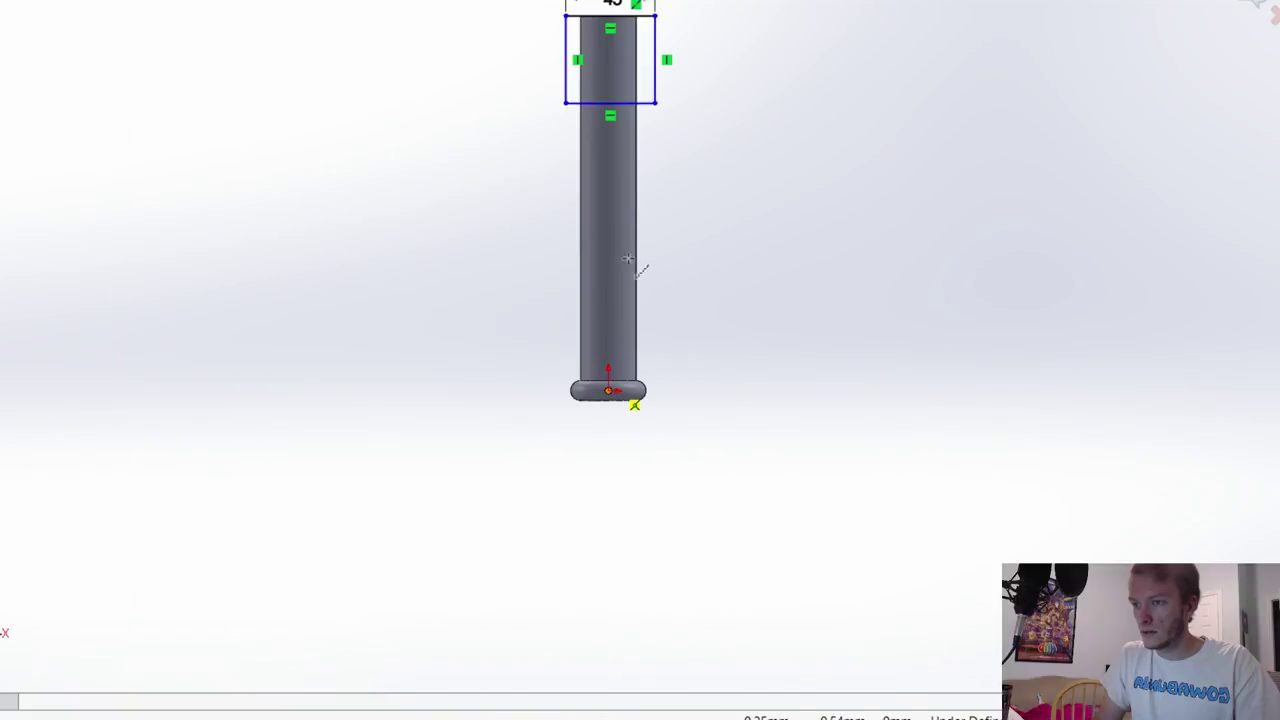
click(611, 102)
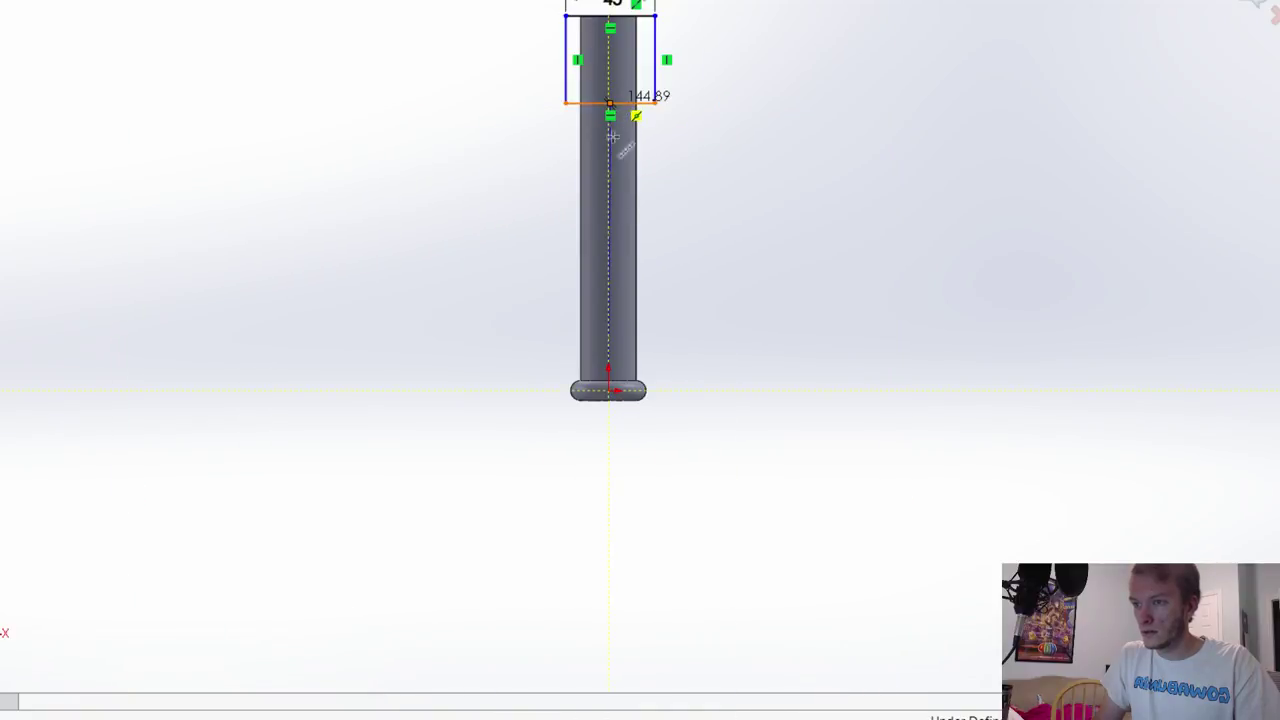
click(614, 204)
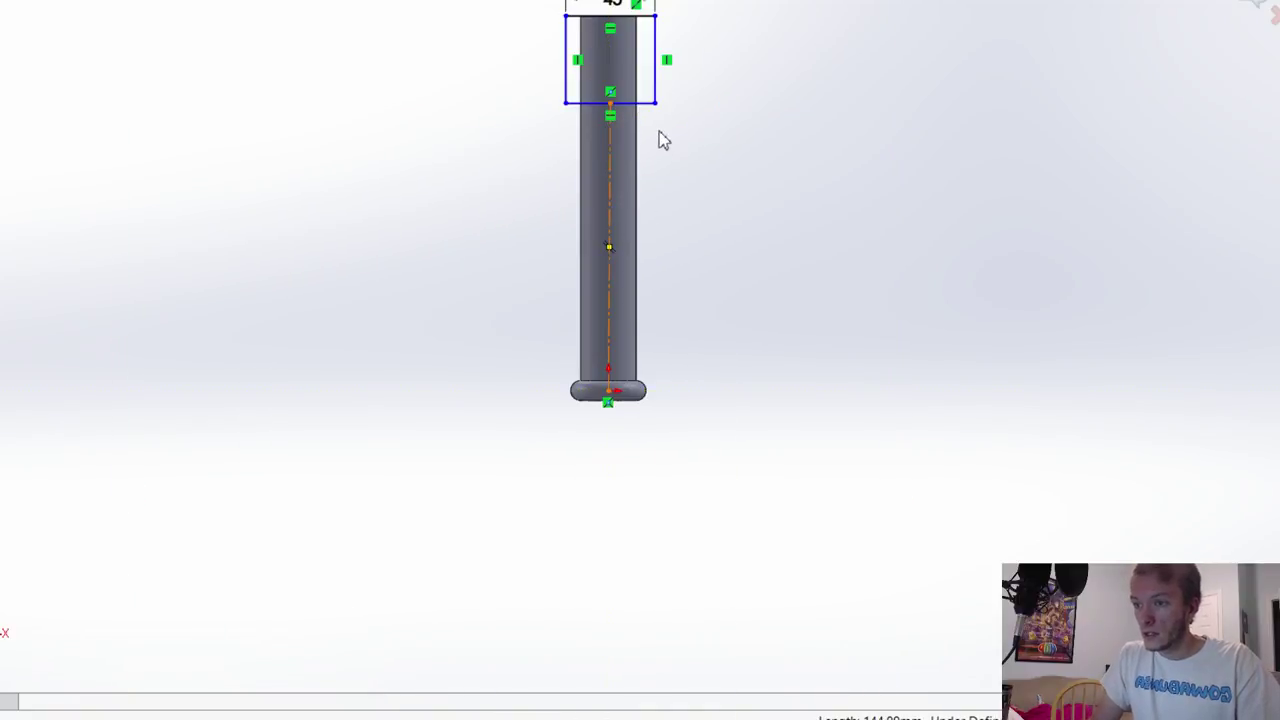
click(674, 128)
scroll(762, 248, up, 2)
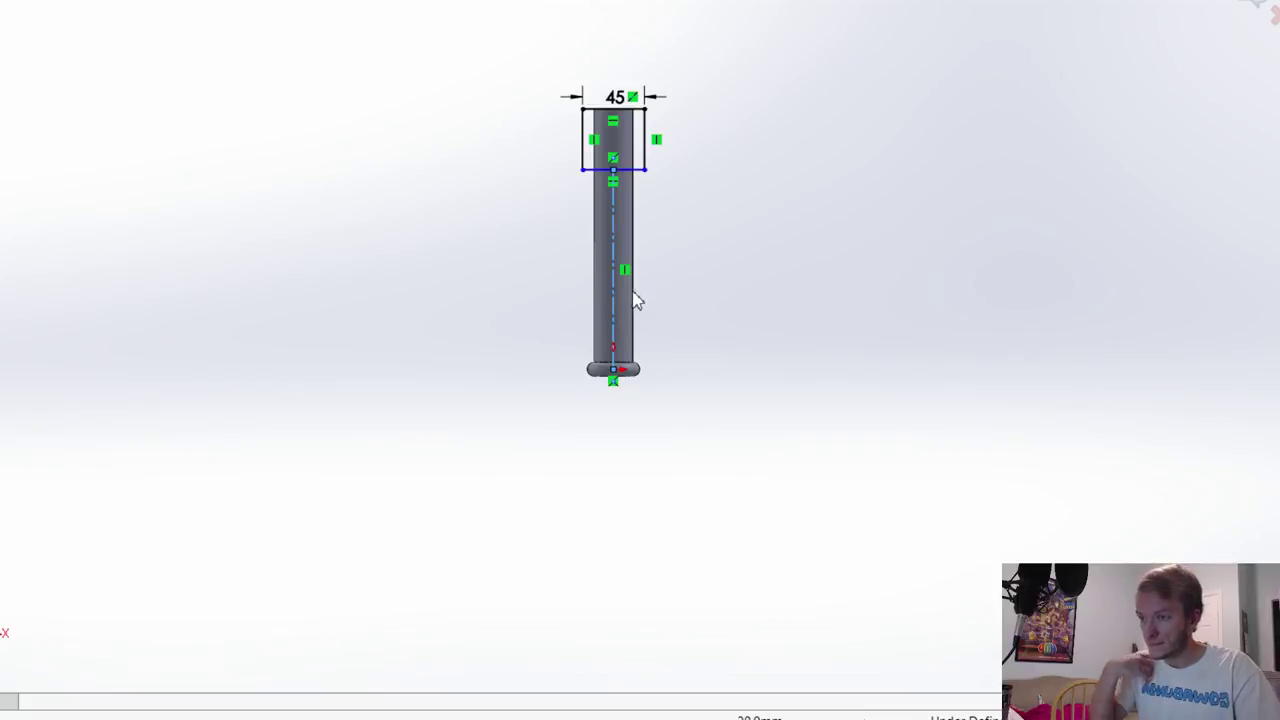
Step: Dimension the height of the rectangle's lower edge above the origin
key(f)
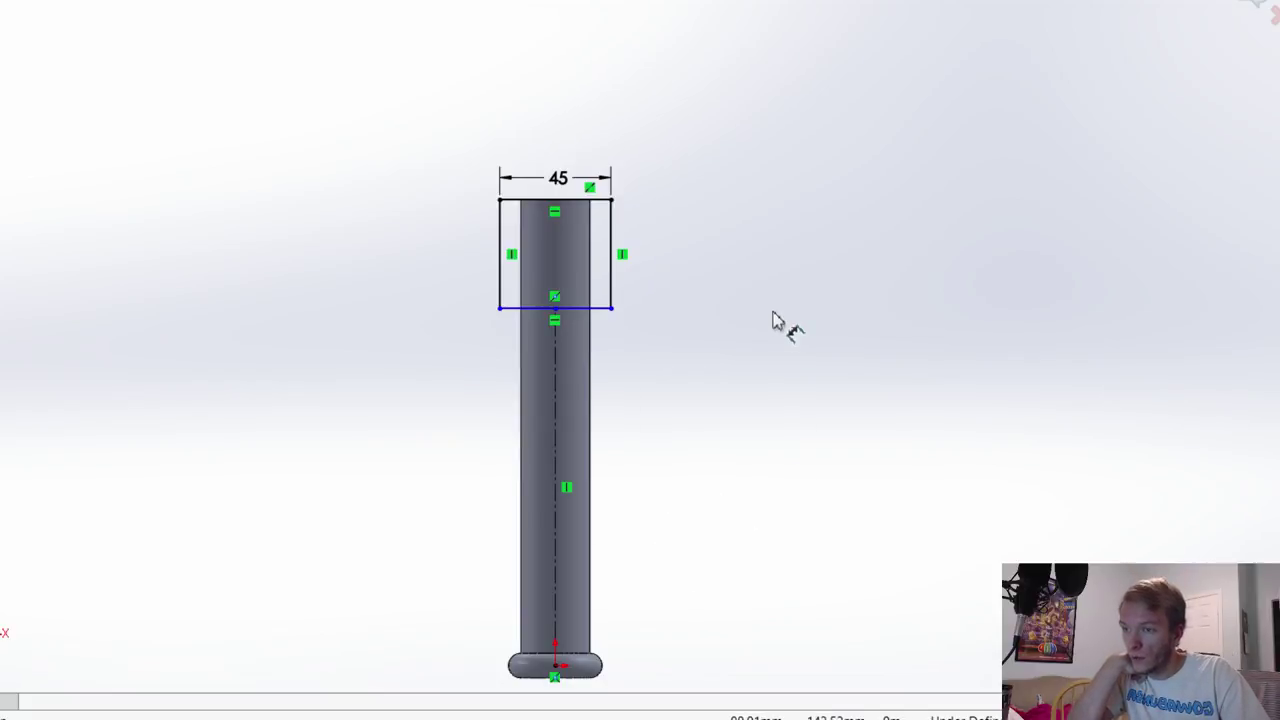
click(597, 310)
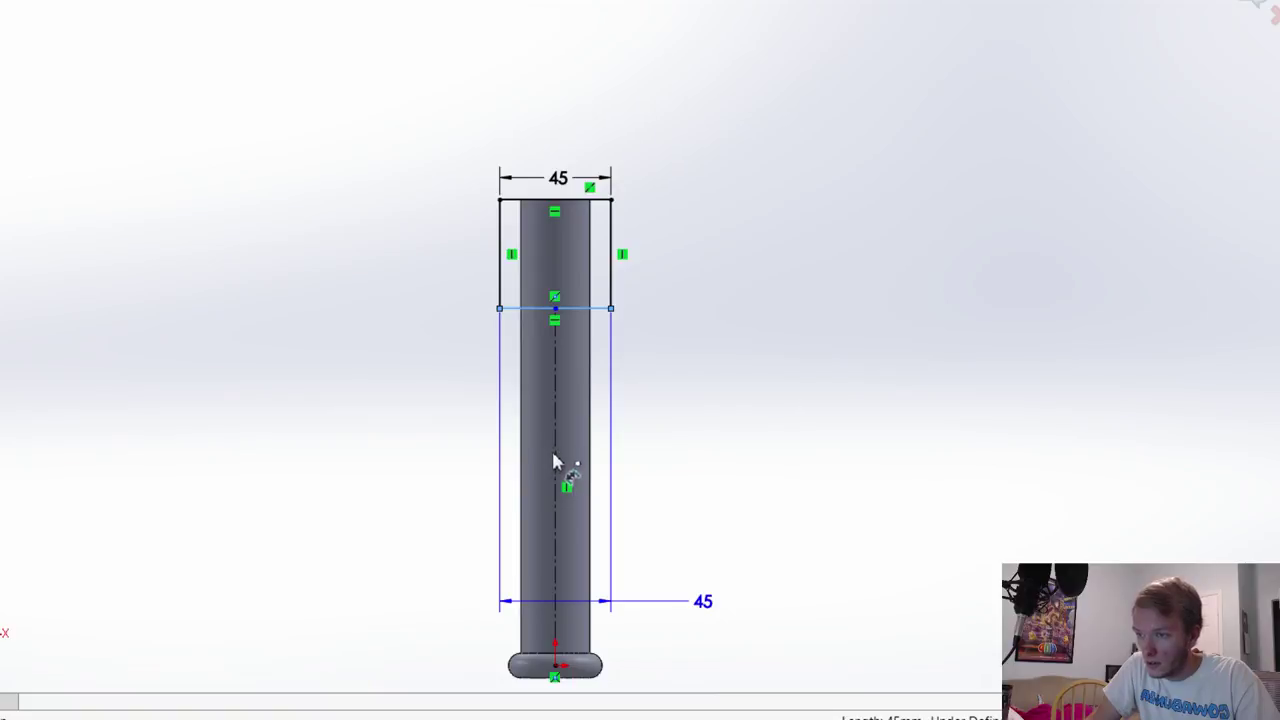
scroll(554, 460, down, 5)
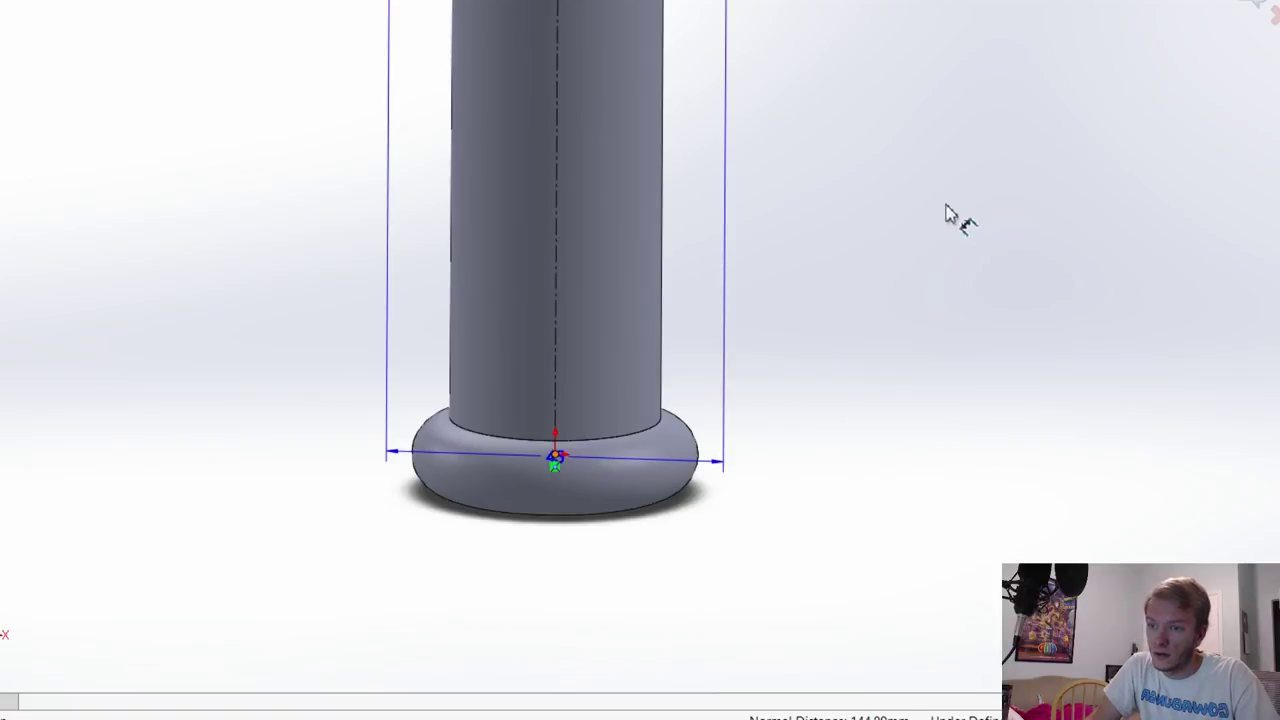
click(952, 160)
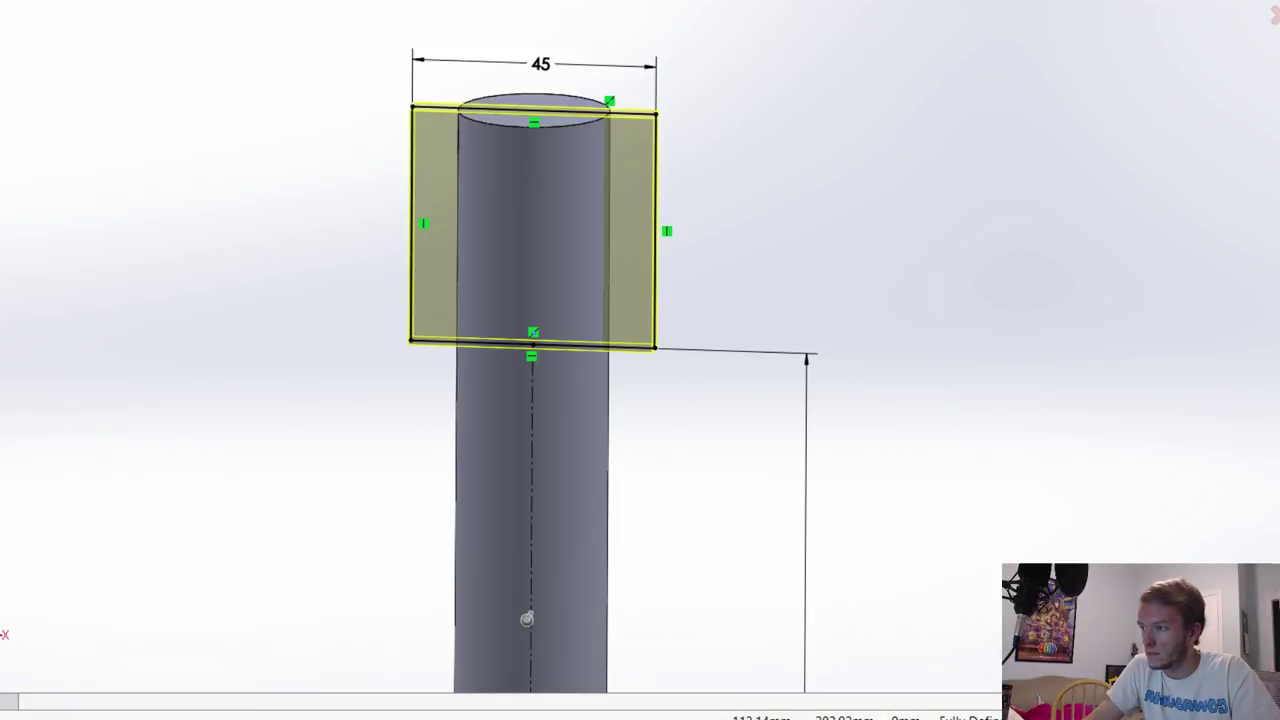
Step: Extrude the rectangle to both sides of the Front Plane as a solid block around the cylinder's upper end
middle_drag(527, 619, 527, 715)
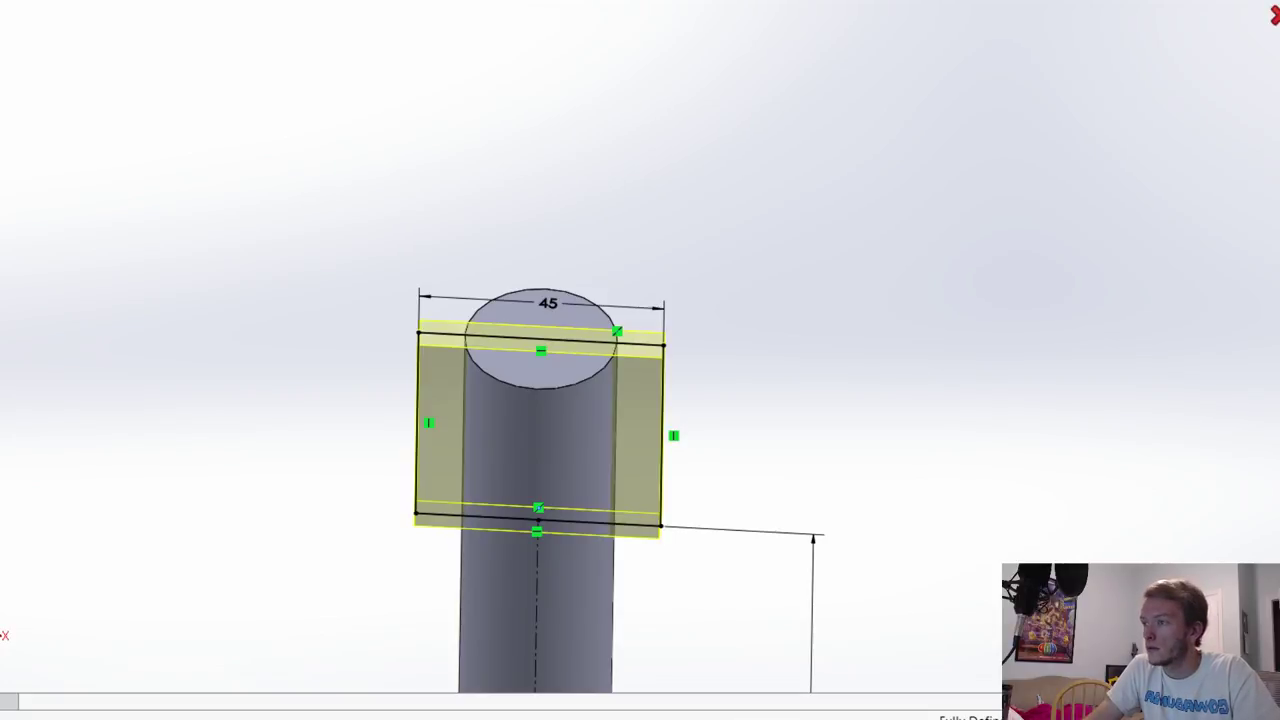
click(583, 379)
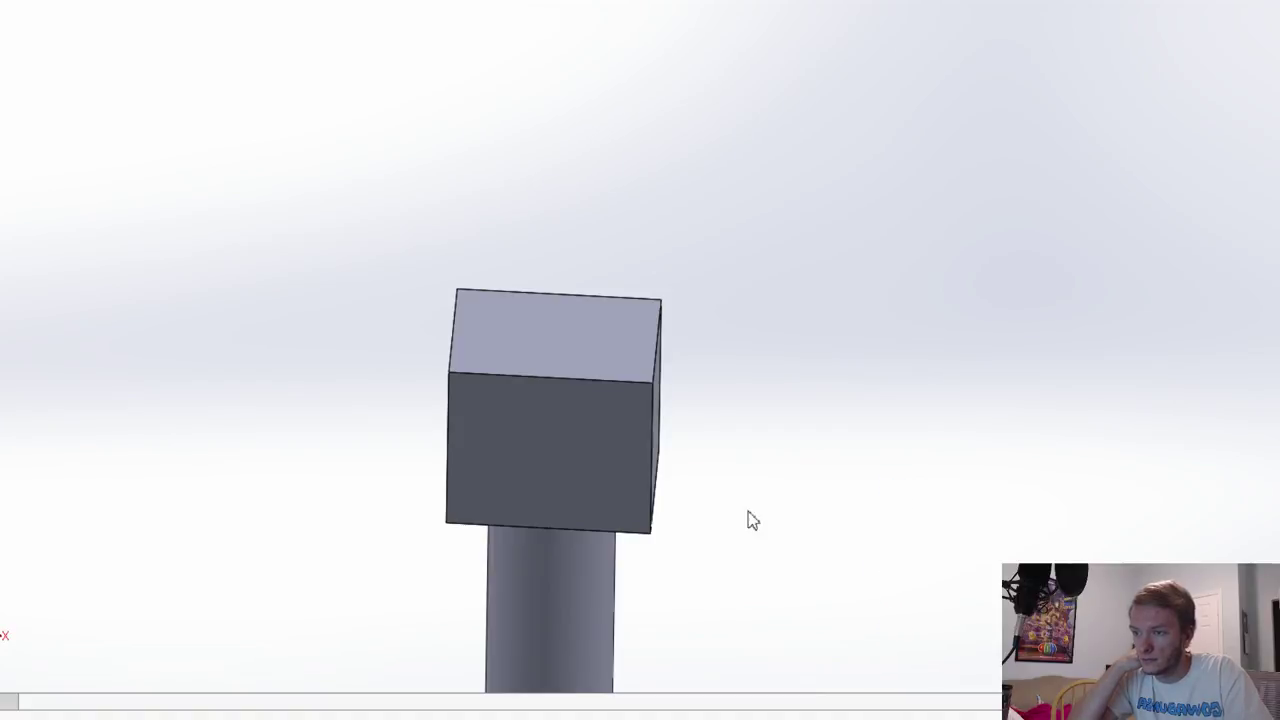
Step: Start a sketch on the block's top face and convert the cylinder's circular edge into it
click(554, 371)
key(ctrl+8)
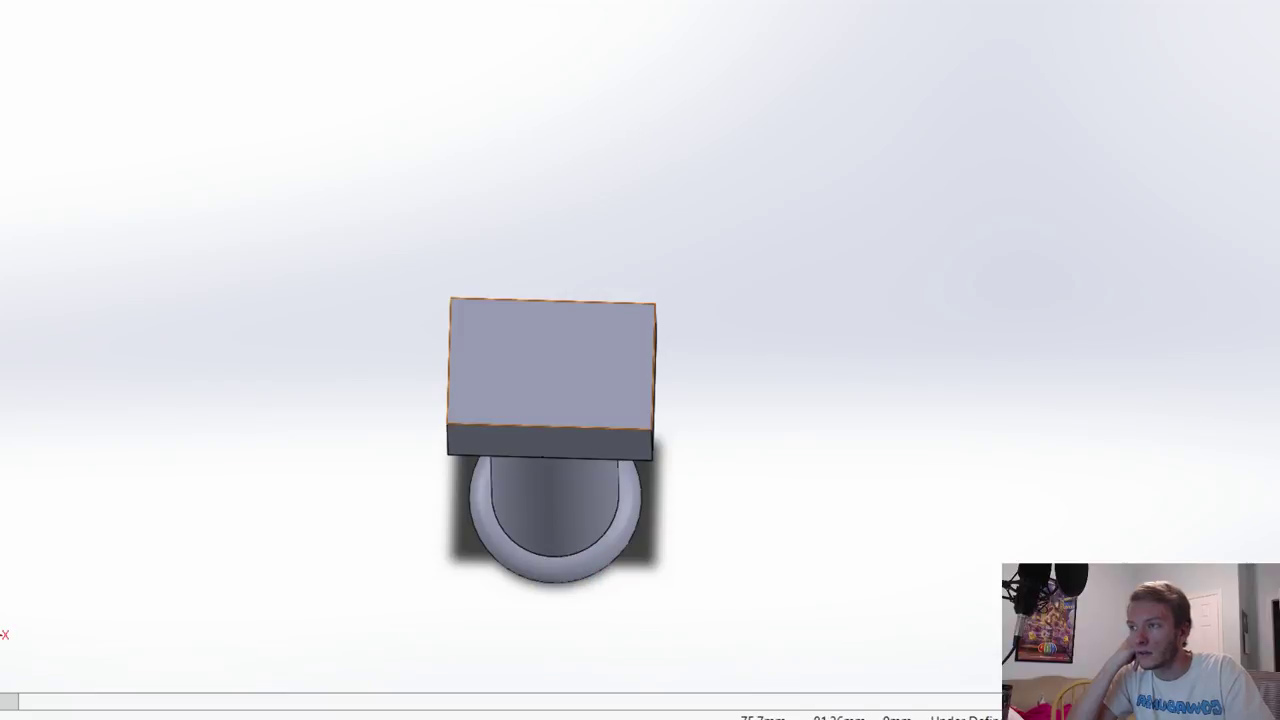
click(603, 556)
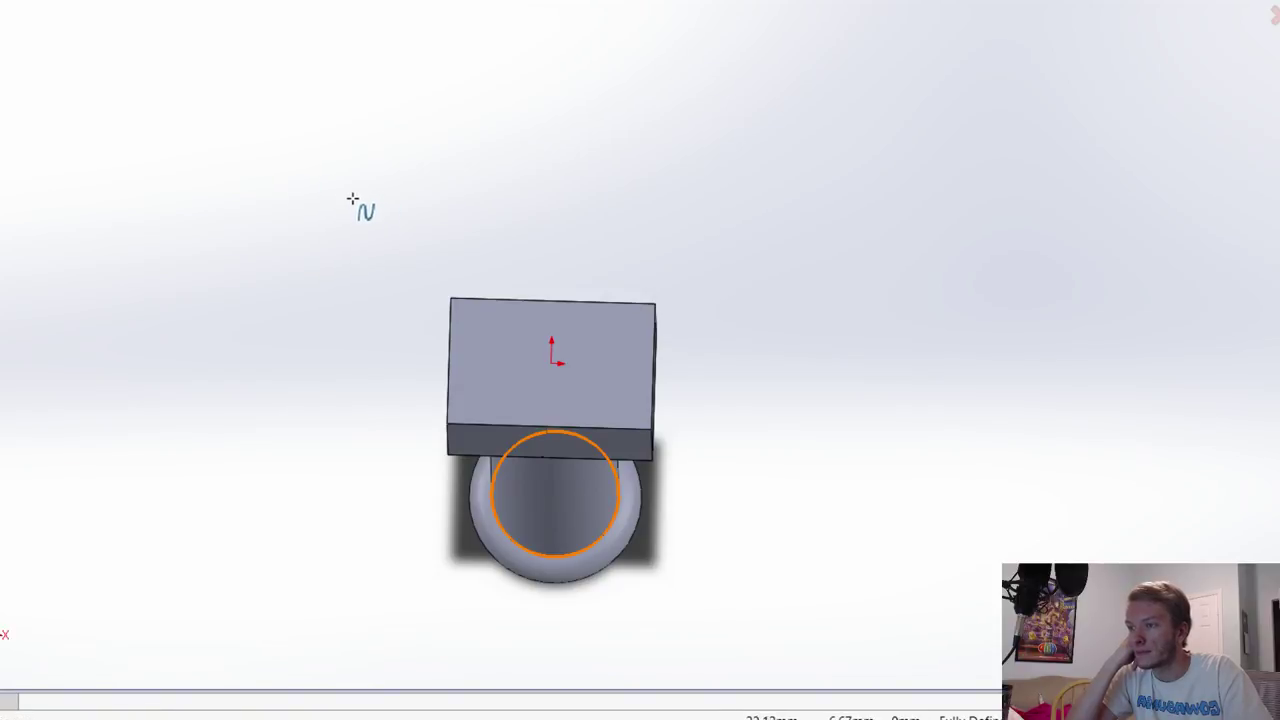
key(ctrl+8)
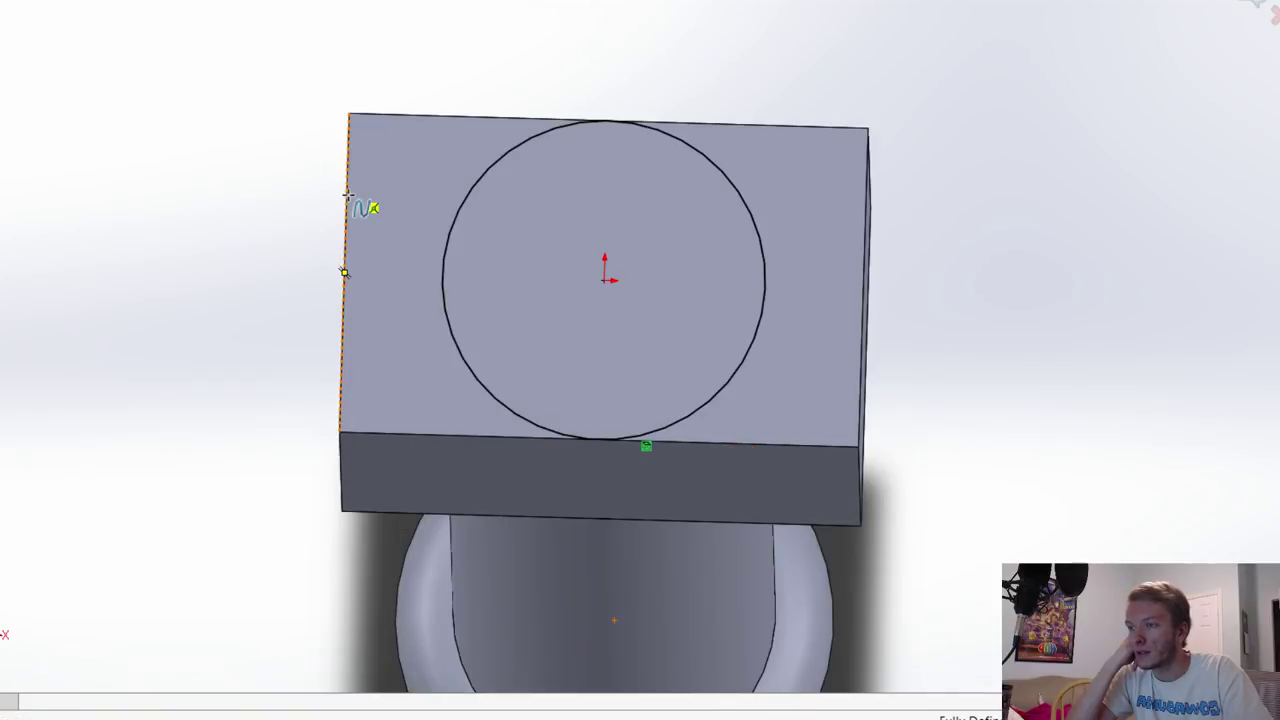
Step: Sketch a four-point spline on the top face, curving from the face's short edge to the converted circle's upper quadrant point
click(405, 154)
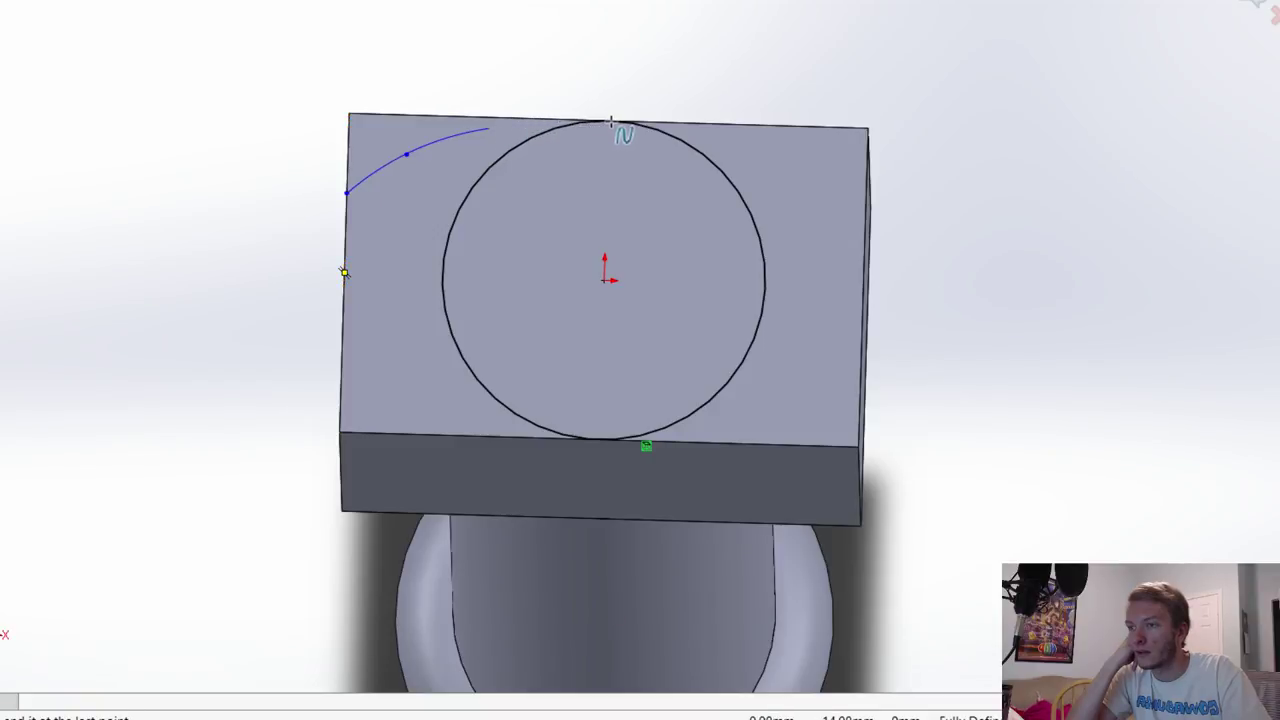
click(607, 121)
double_click(607, 120)
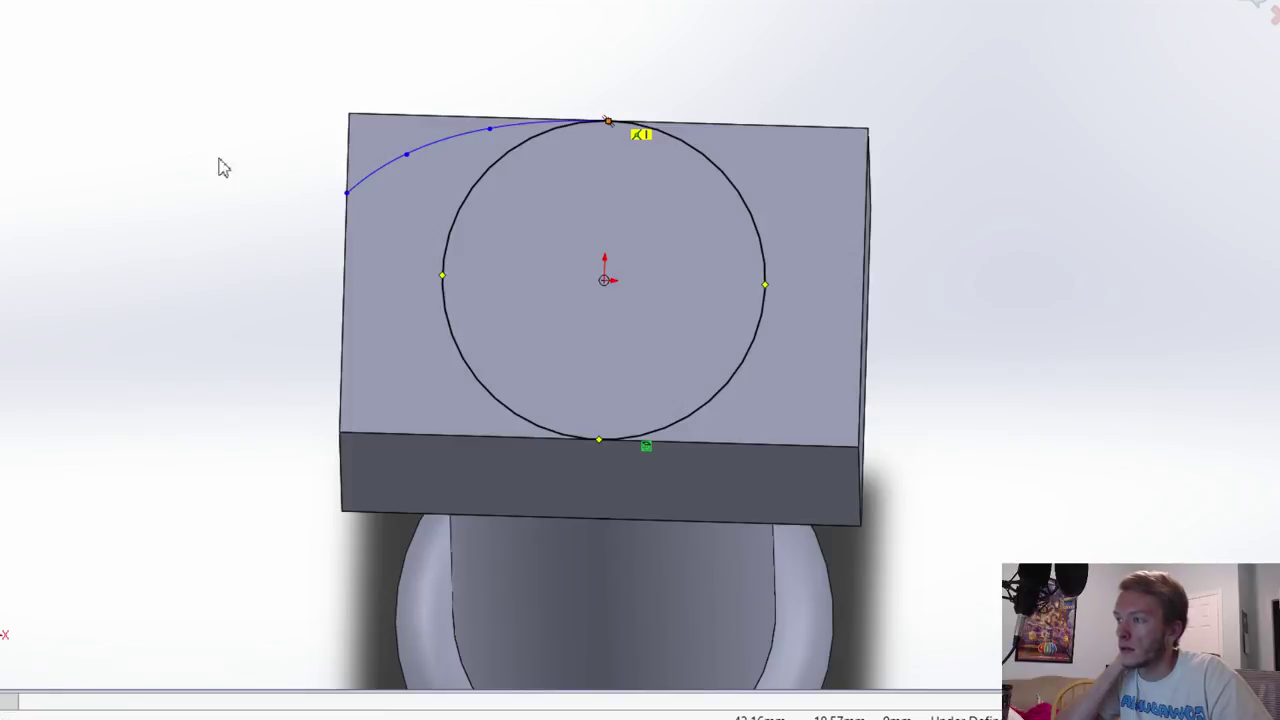
Step: Add a vertical centerline from the circle's centre to the spline's end and a horizontal one to the face's short edge
scroll(803, 407, down, 3)
click(800, 398)
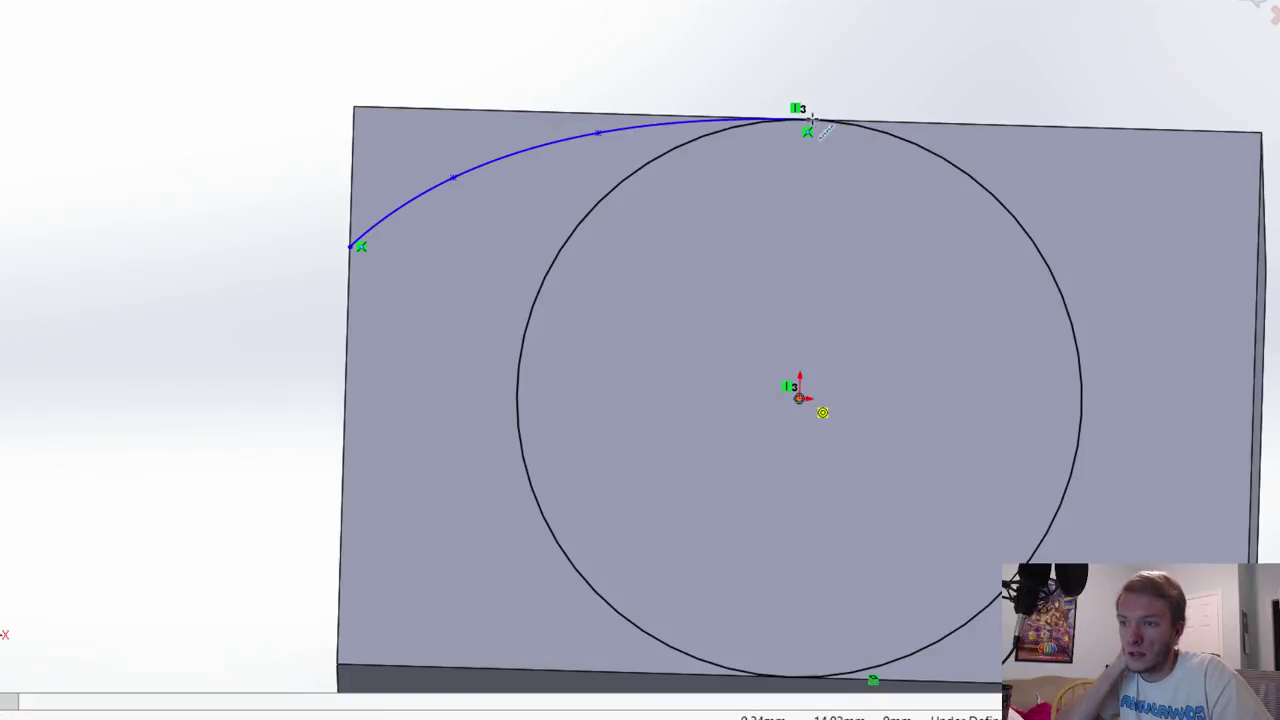
click(807, 120)
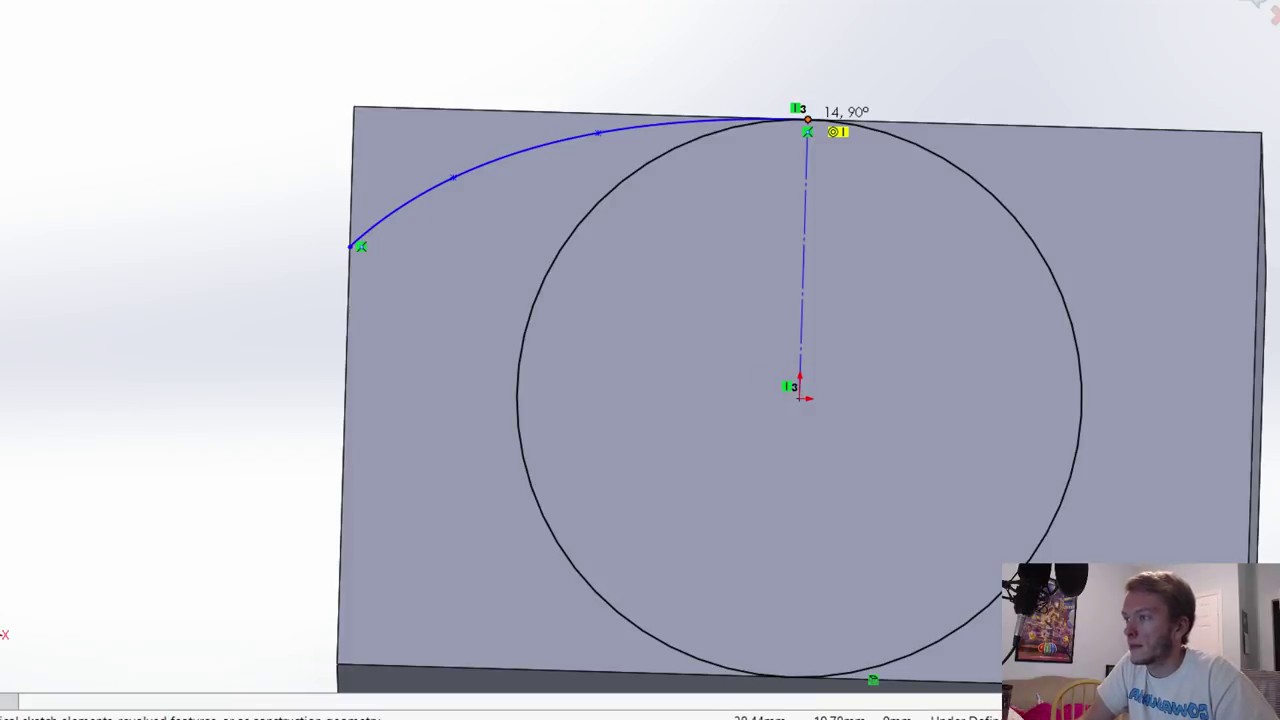
click(799, 398)
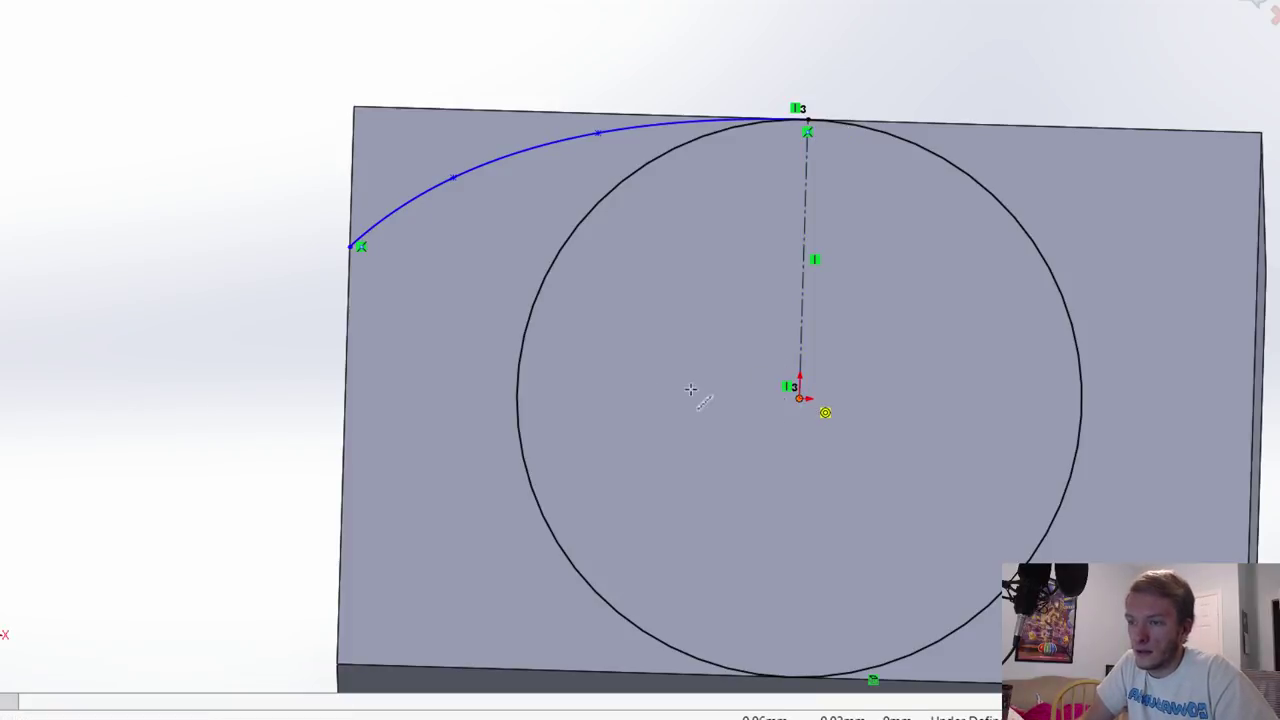
click(346, 384)
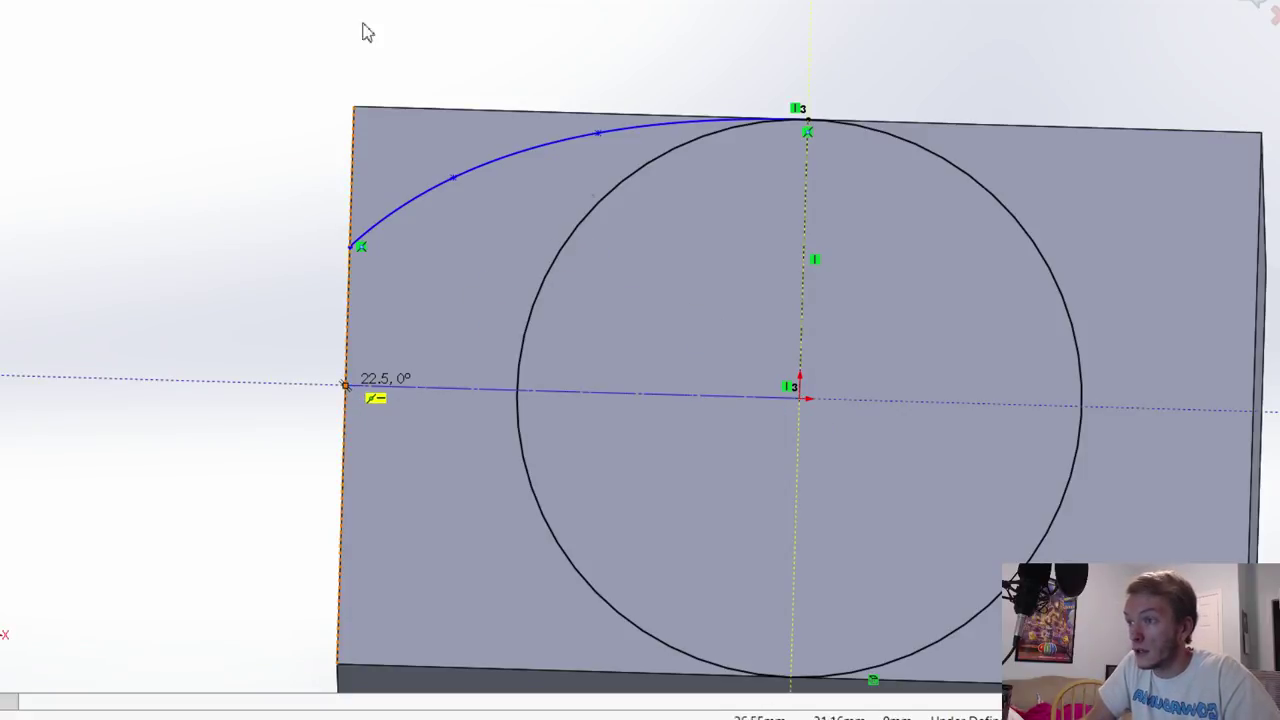
Step: Mirror the spline about the vertical centerline, and mirror both resulting curves about the horizontal centerline
click(649, 209)
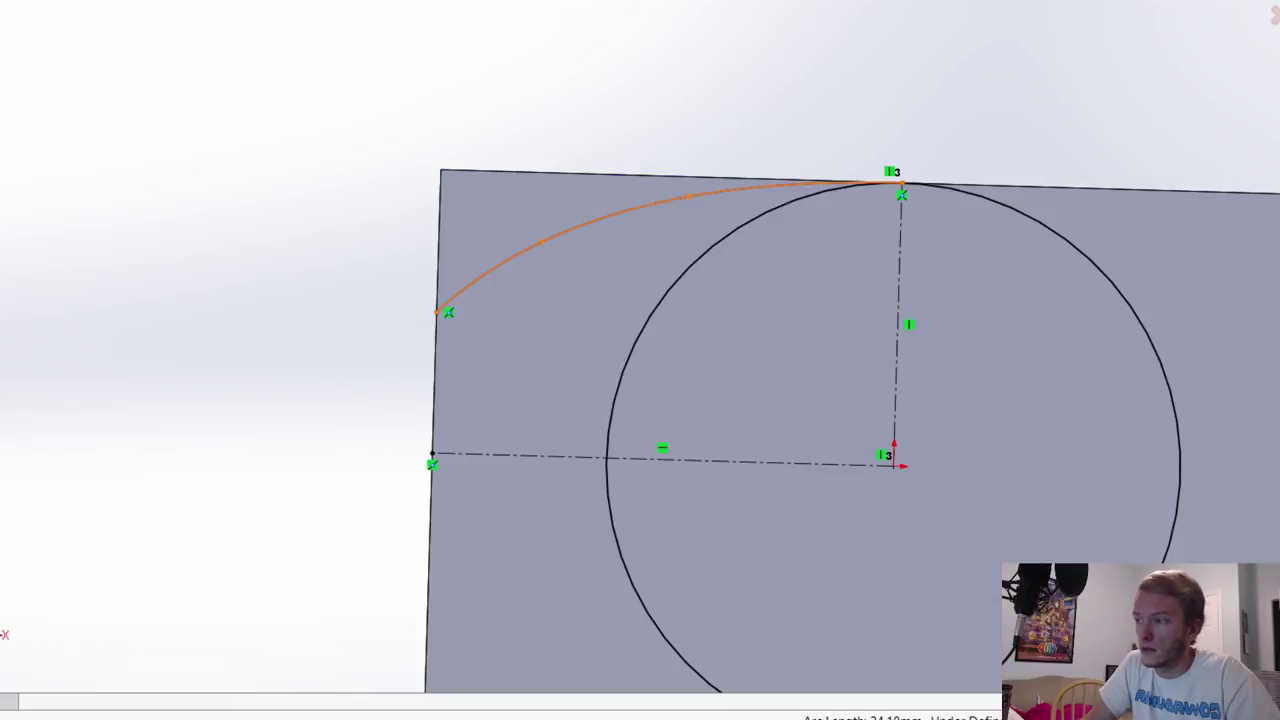
ctrl+click(901, 275)
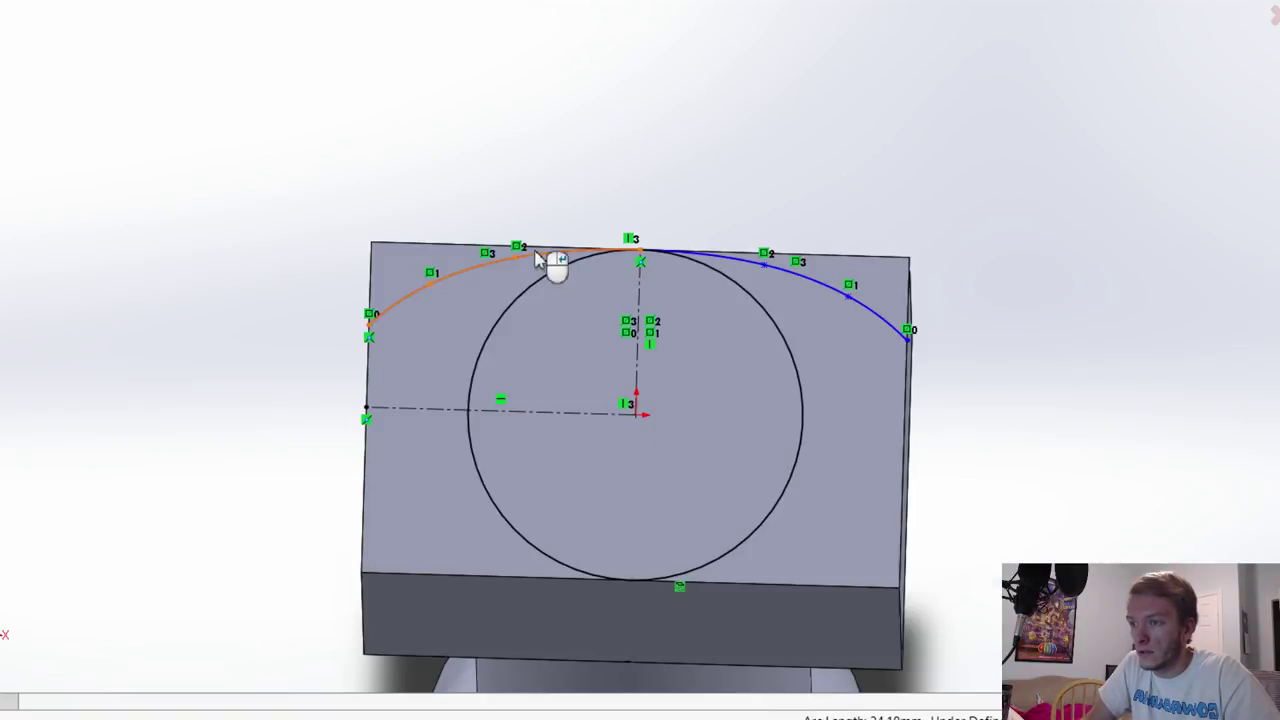
click(805, 282)
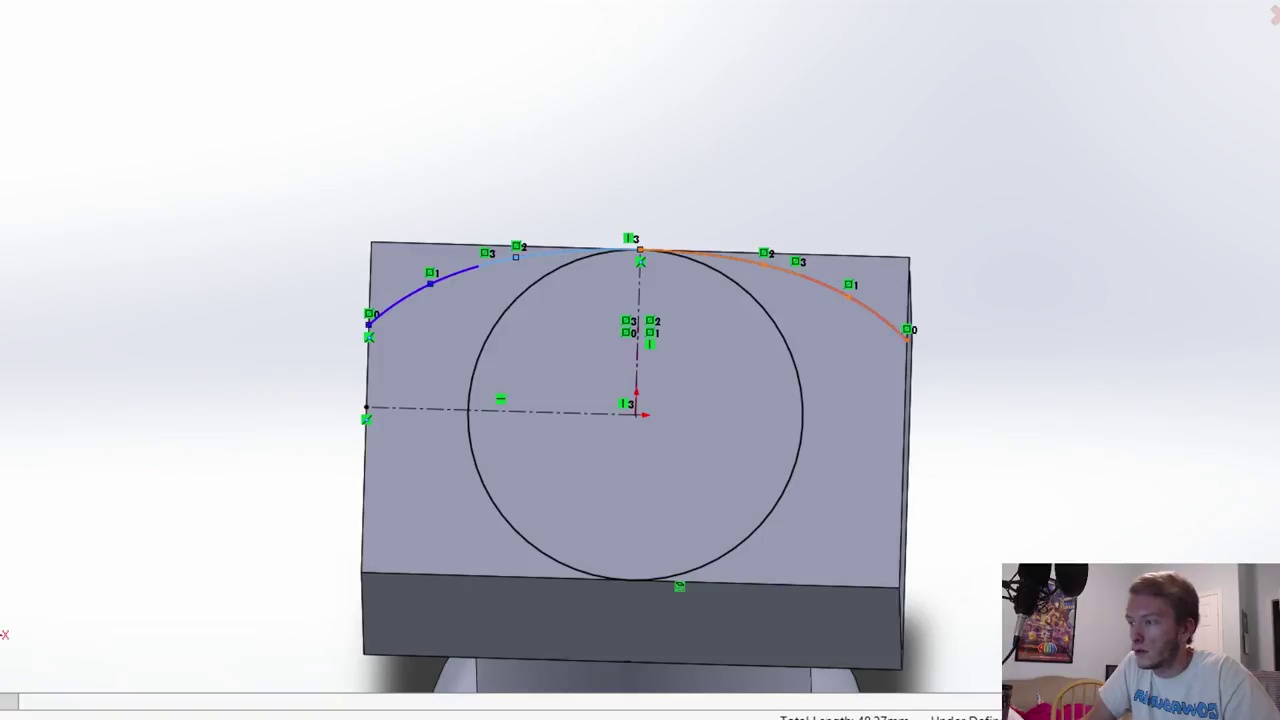
click(455, 410)
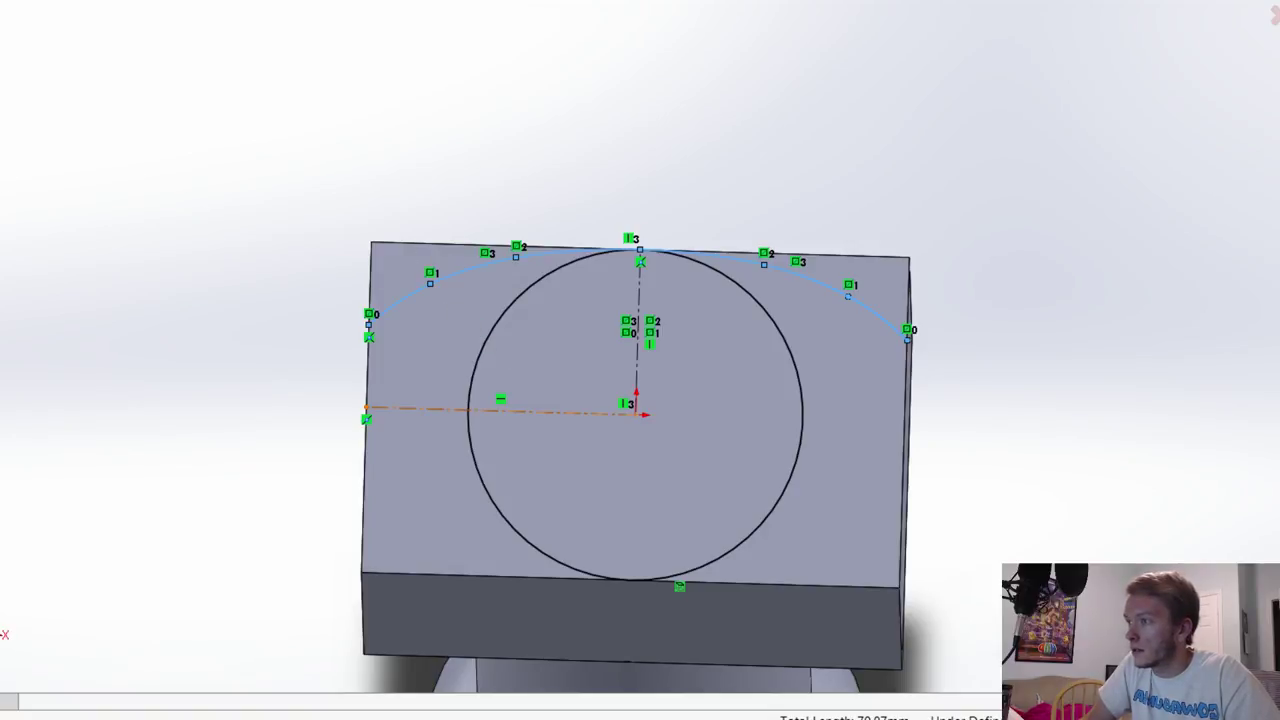
Step: Sketch a corner rectangle between opposite corners of the block's top face, enclosing the four splines
click(411, 233)
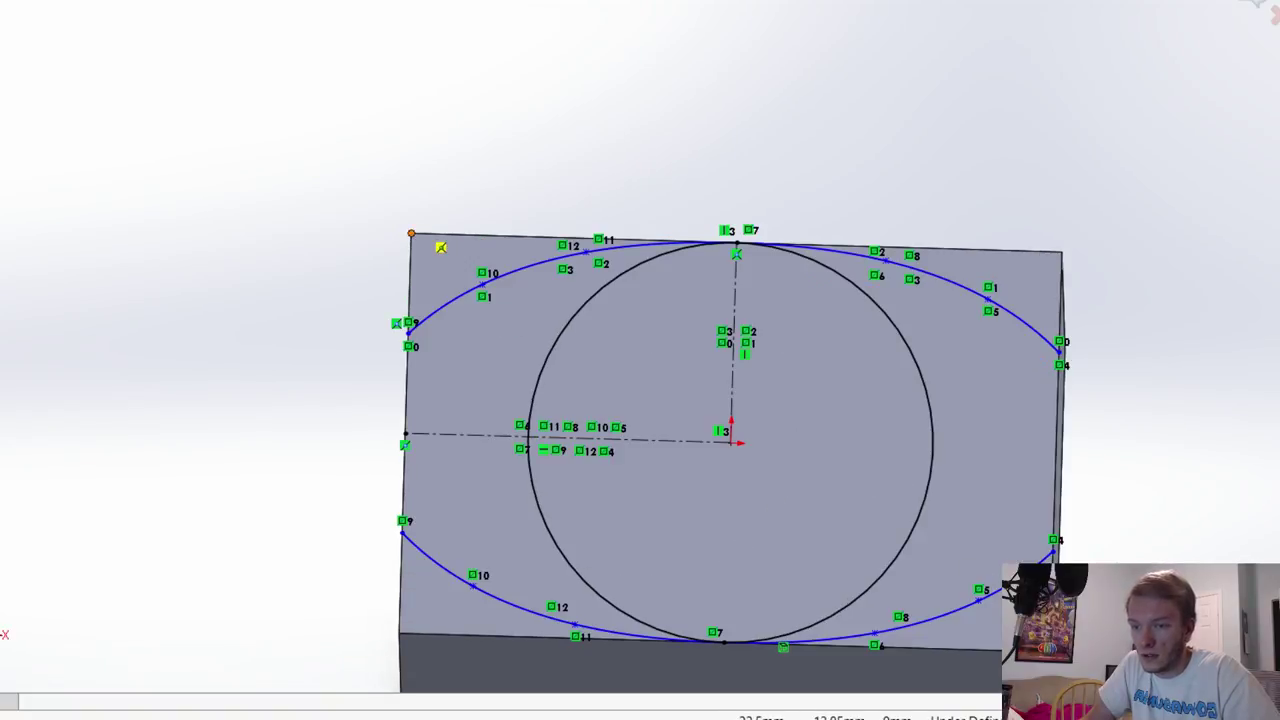
click(1050, 651)
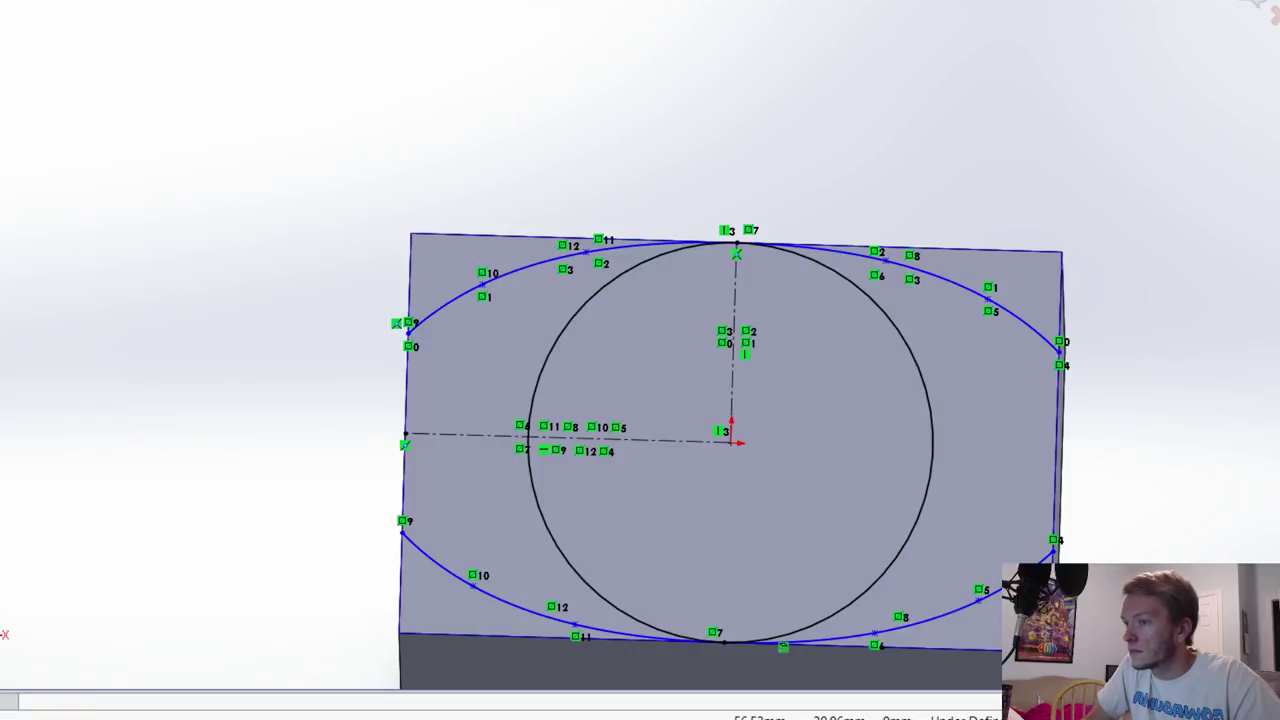
Step: Select the four corner regions between the splines and the rectangle as the contours of an extruded cut
click(477, 272)
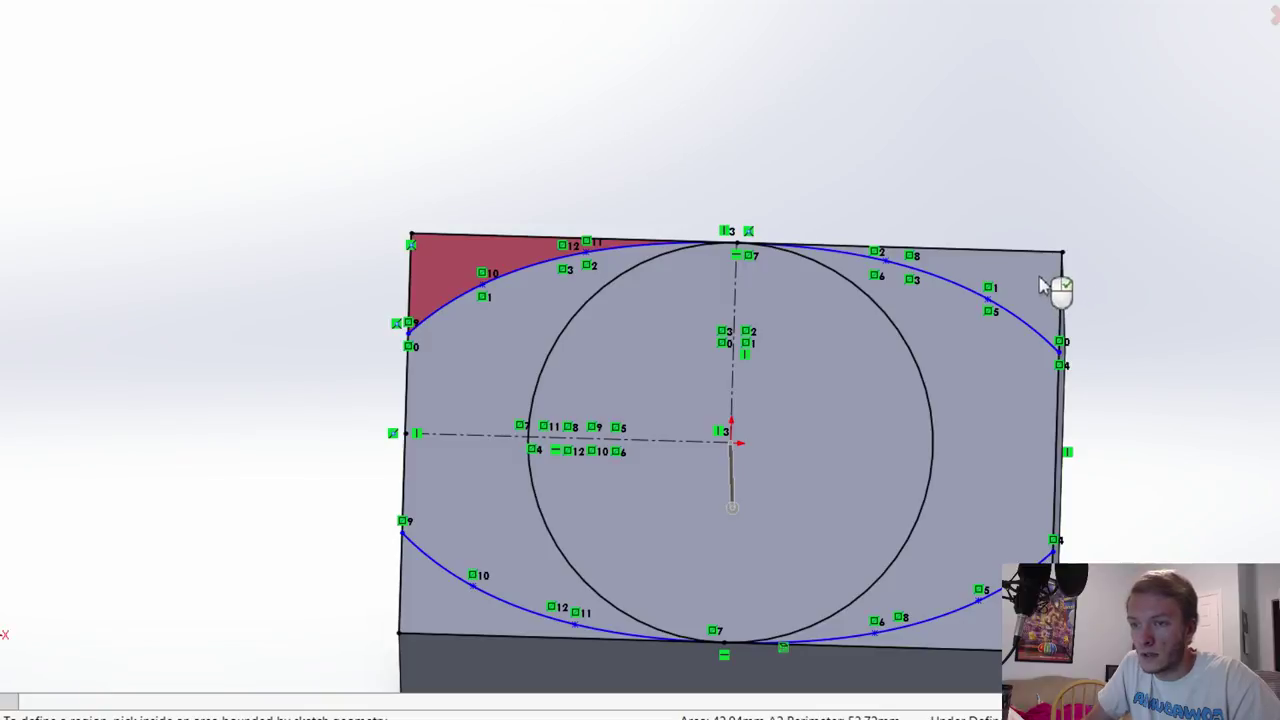
click(1050, 290)
click(1050, 560)
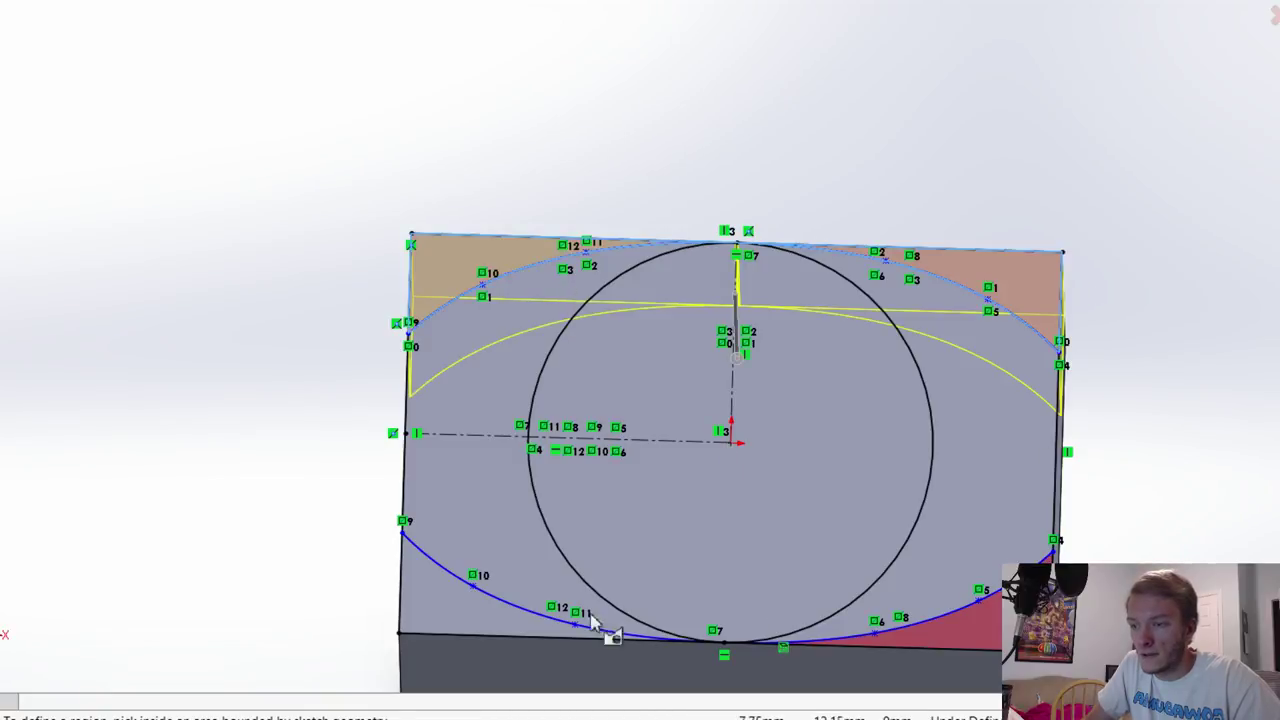
click(472, 606)
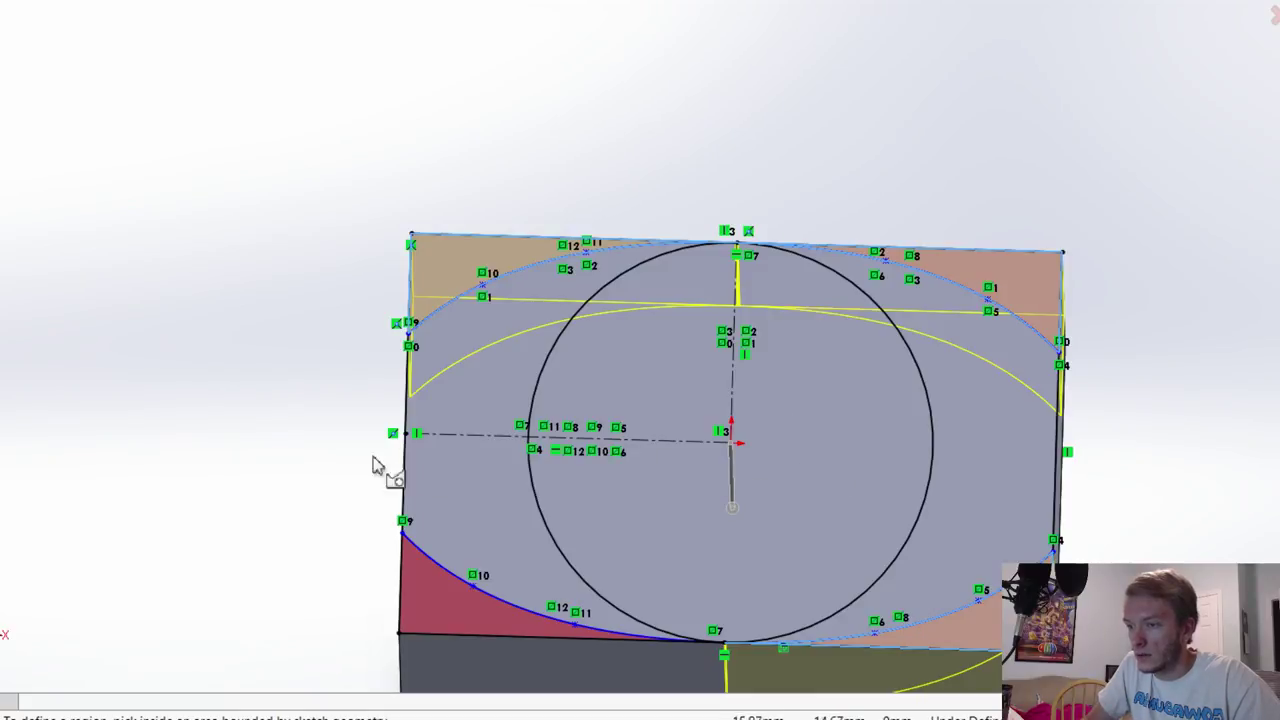
Step: End the corner cut at the block's underside face and complete it through the block's full height
scroll(99, 8, up, 2)
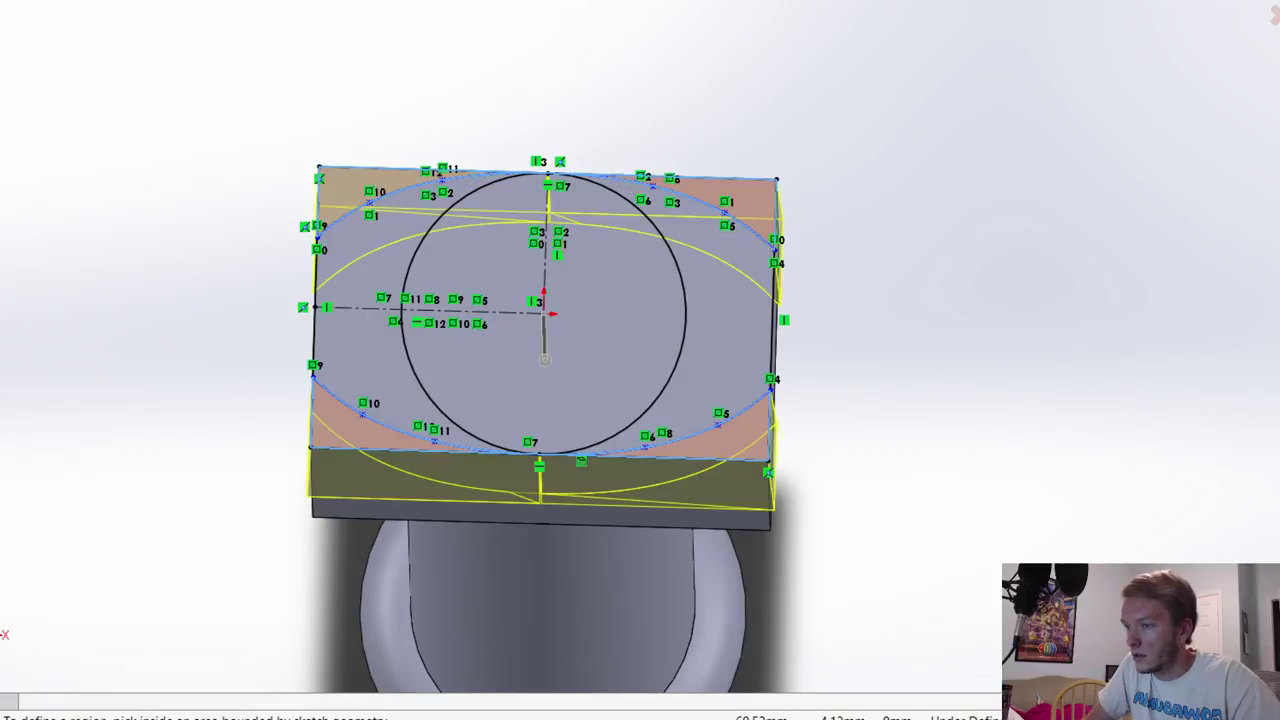
scroll(1012, 514, up, 2)
middle_drag(1010, 512, 970, 432)
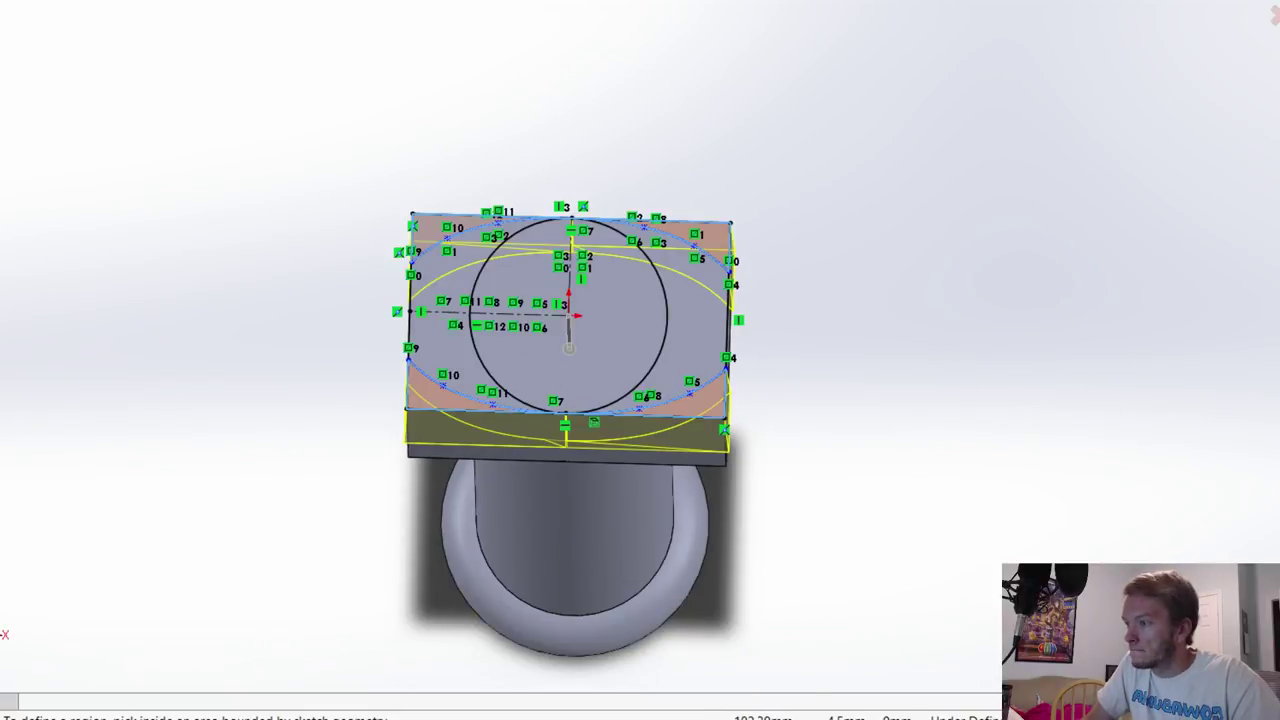
middle_drag(569, 348, 713, 220)
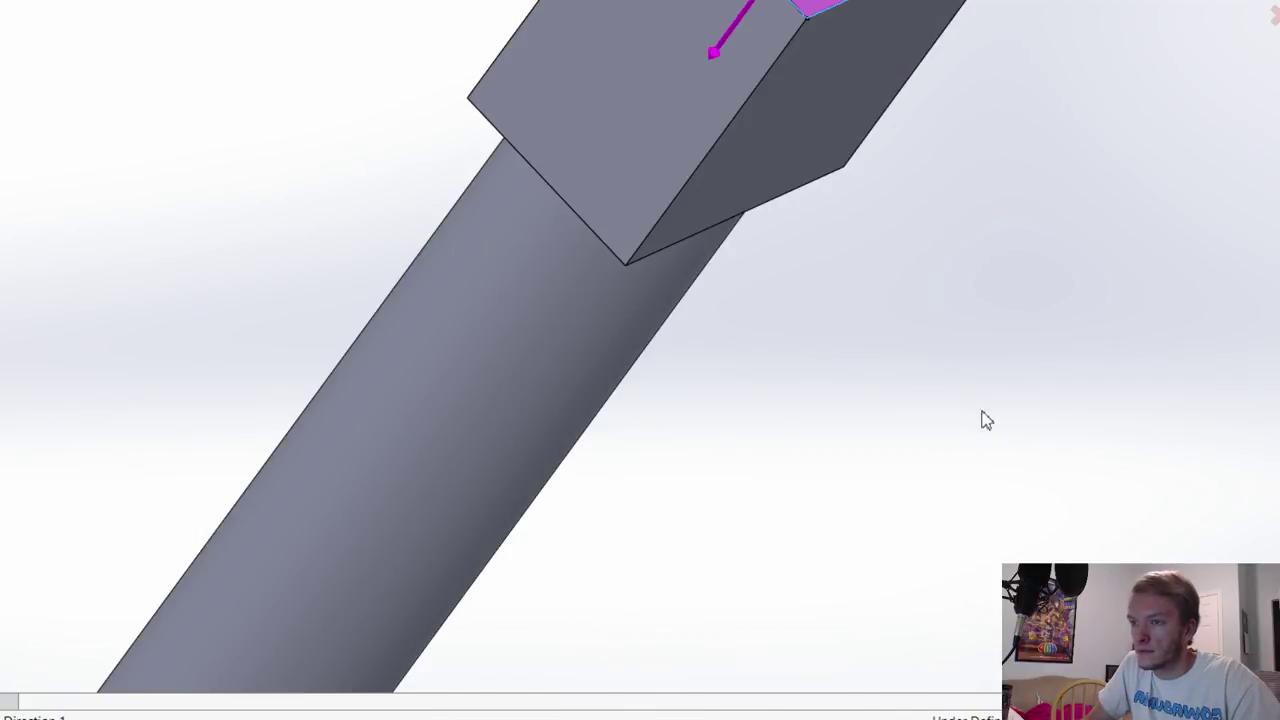
middle_drag(751, 83, 754, 87)
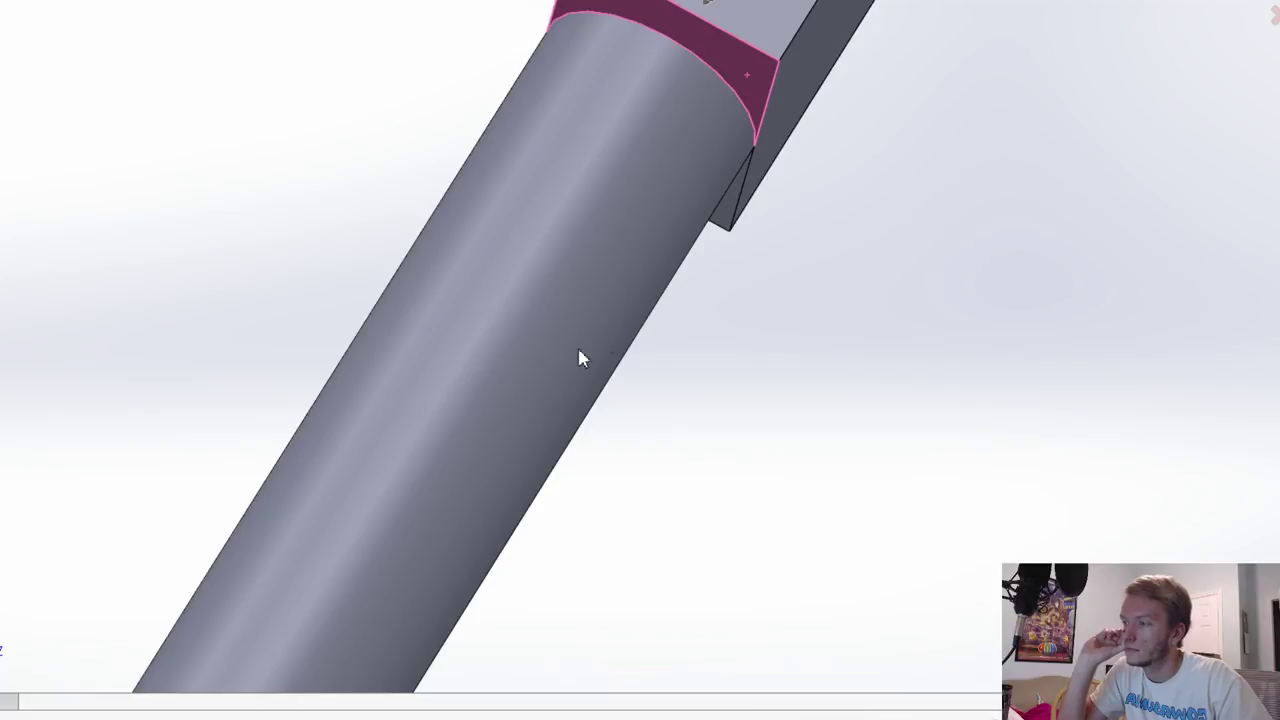
click(1250, 8)
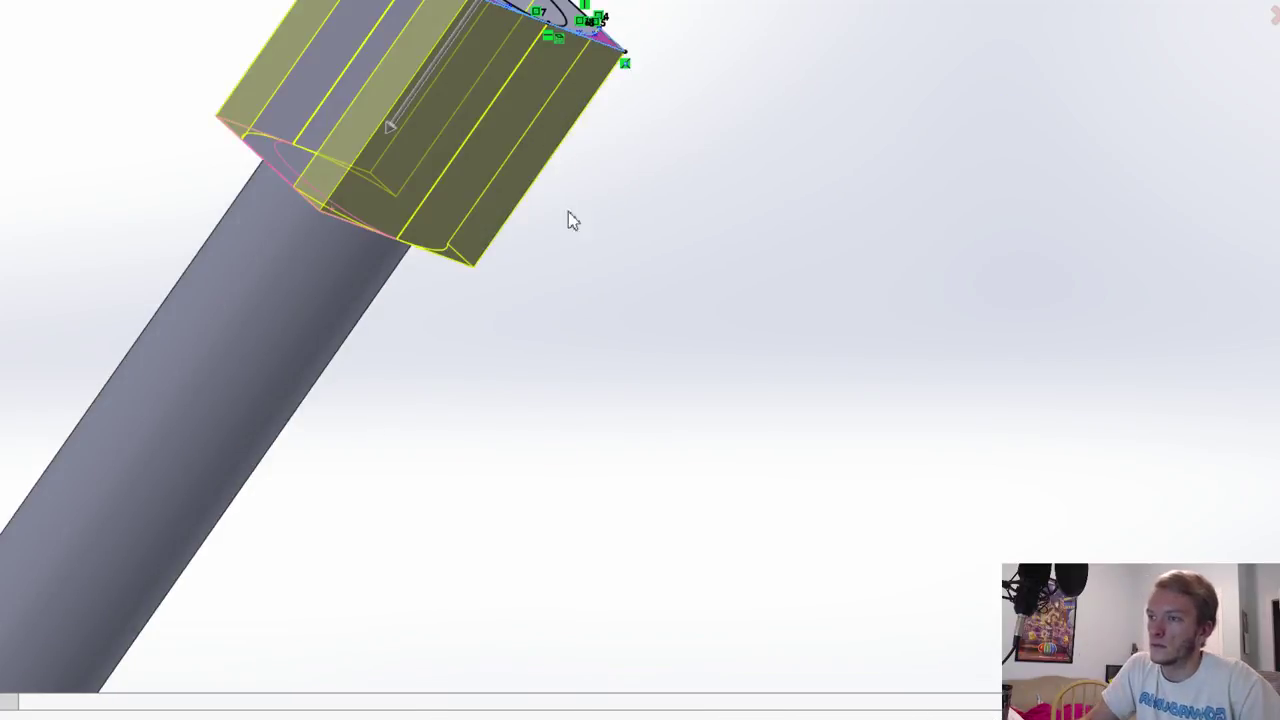
key(Return)
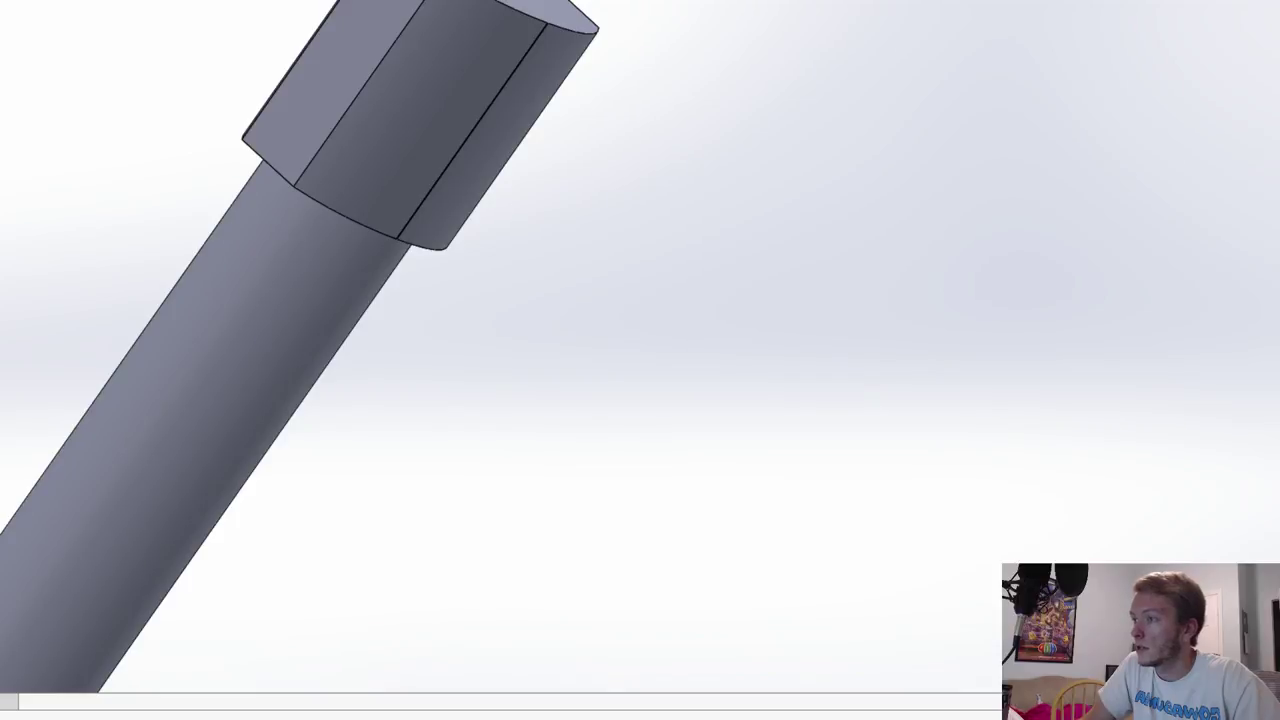
Step: Sketch a large center rectangle around the top face's converted outline and cut the region between them with an inward draft
middle_drag(283, 151, 247, 126)
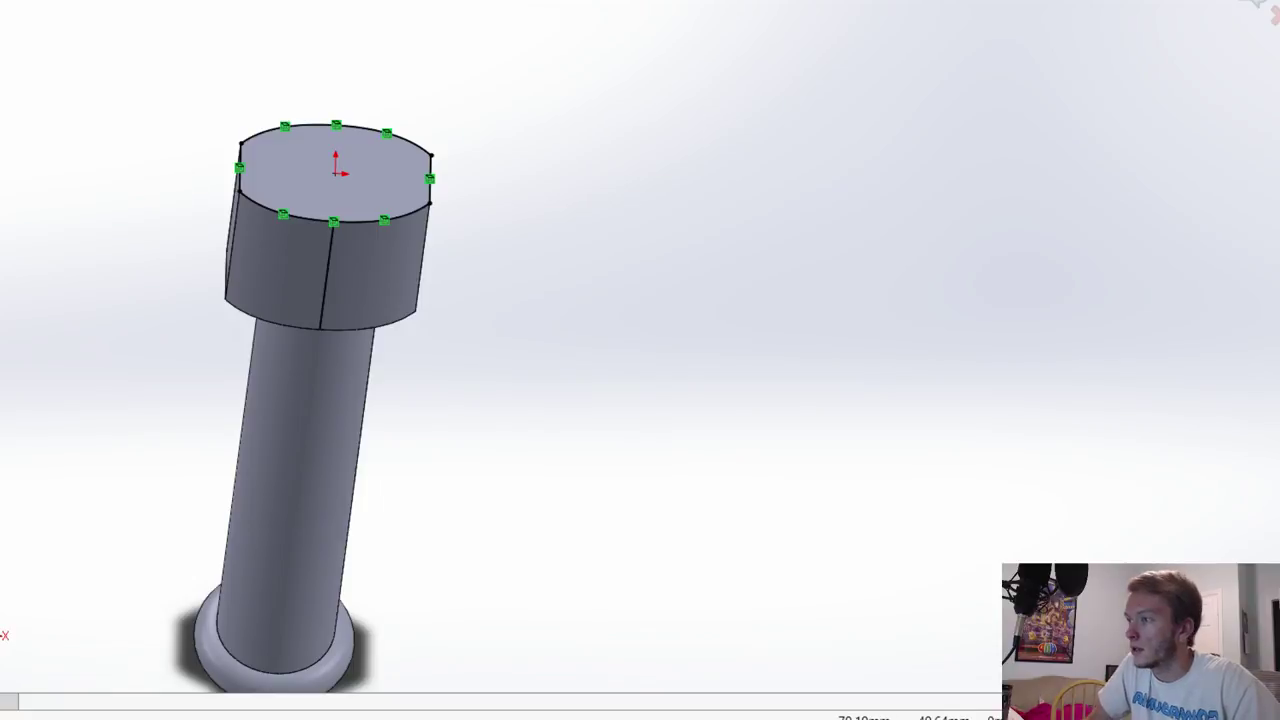
click(335, 173)
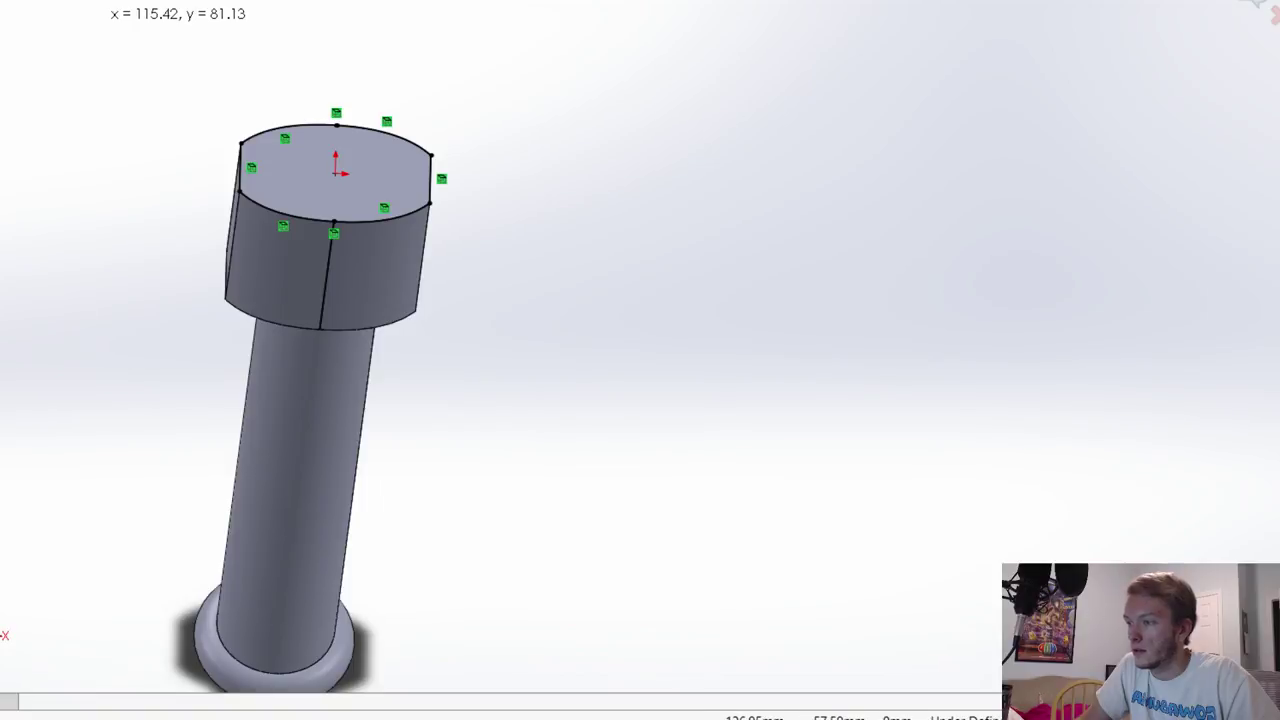
middle_drag(786, 399, 813, 233)
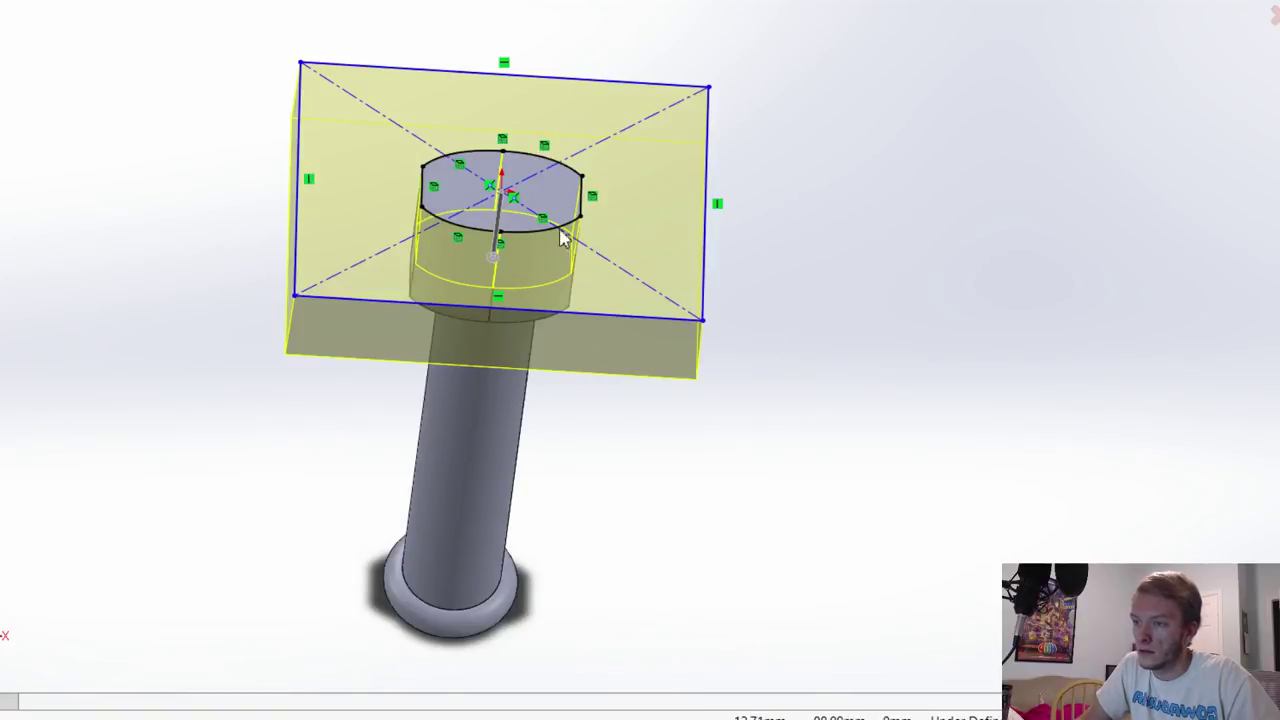
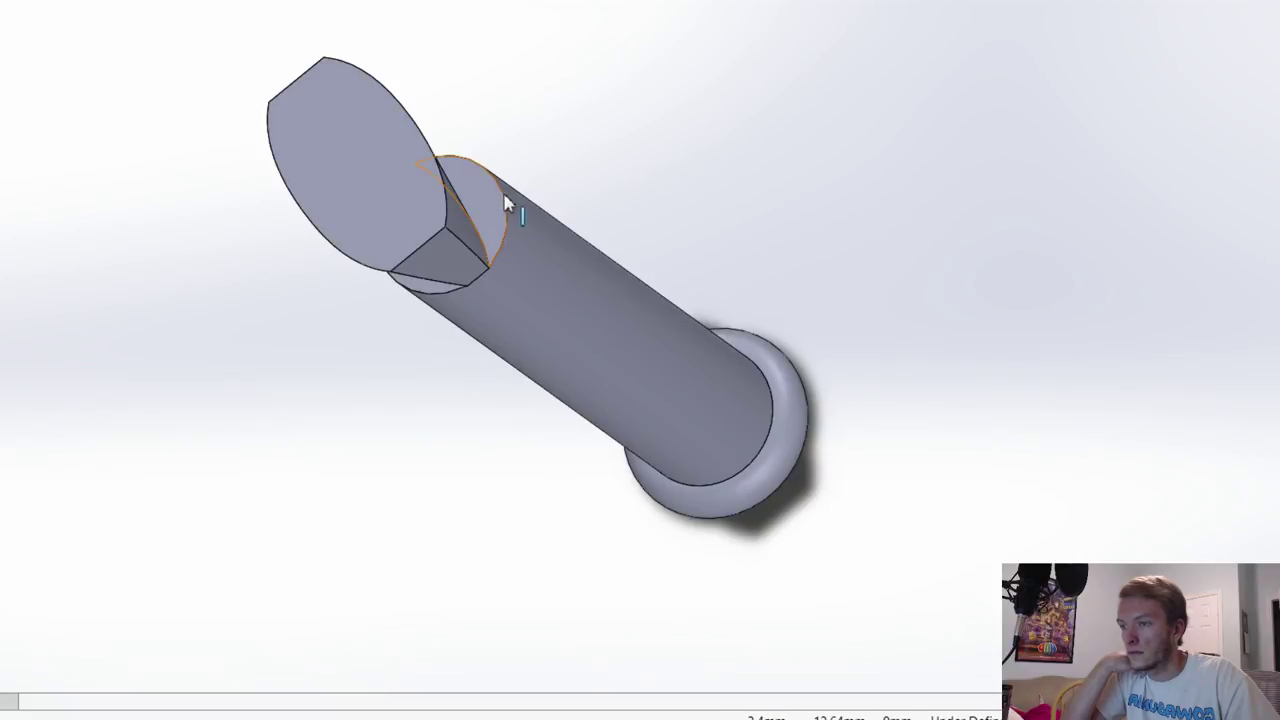
Step: Convert the shaft's upper circular edge and extrude it up to the tapered head's end face
click(507, 223)
click(692, 163)
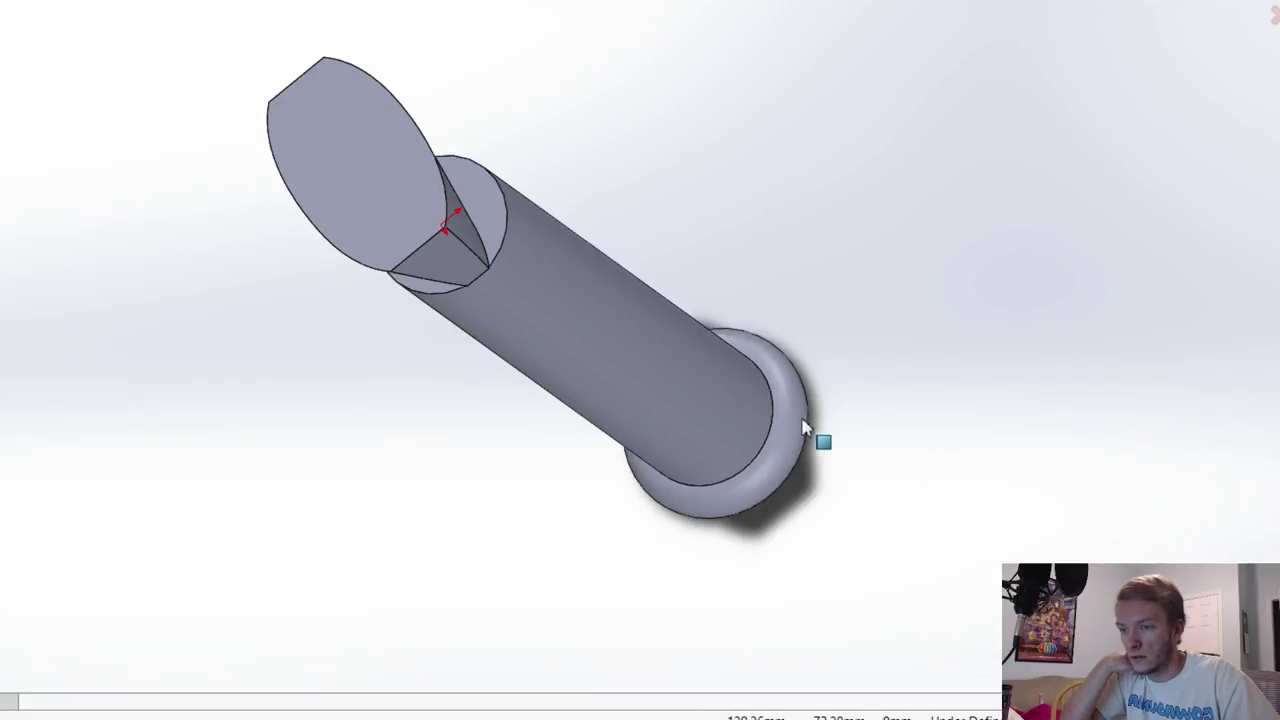
scroll(810, 428, down, 2)
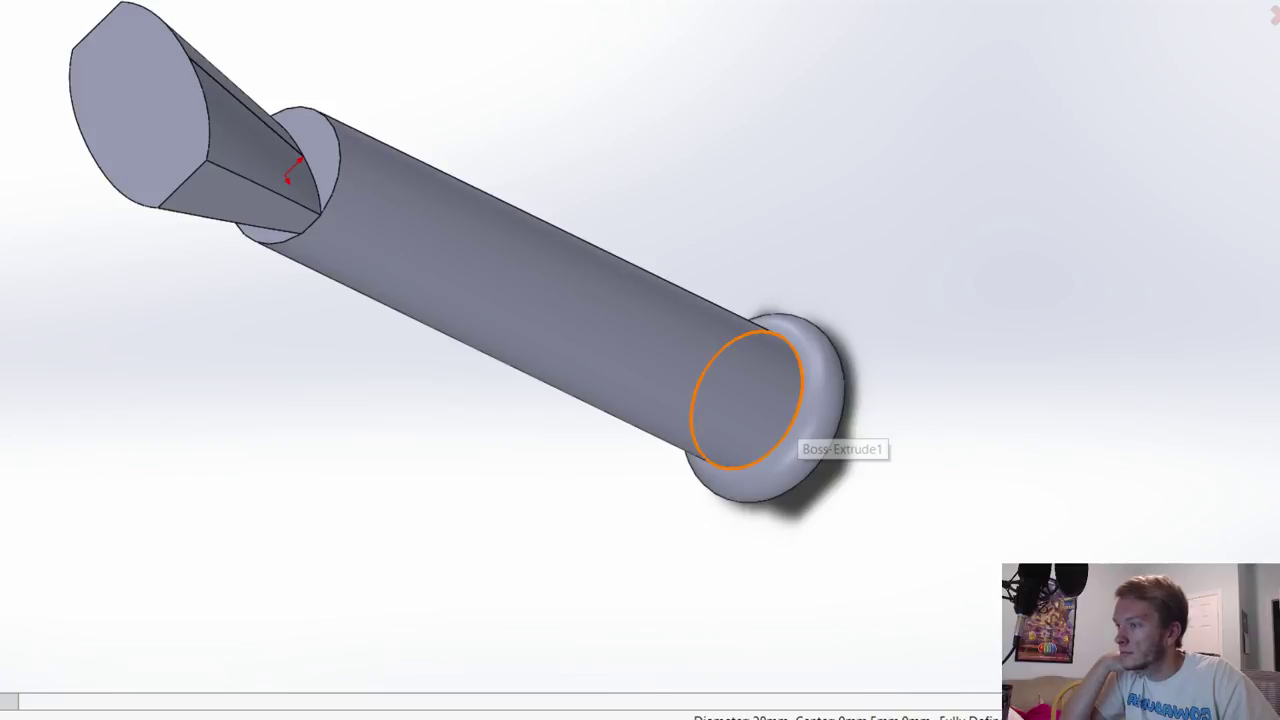
click(218, 104)
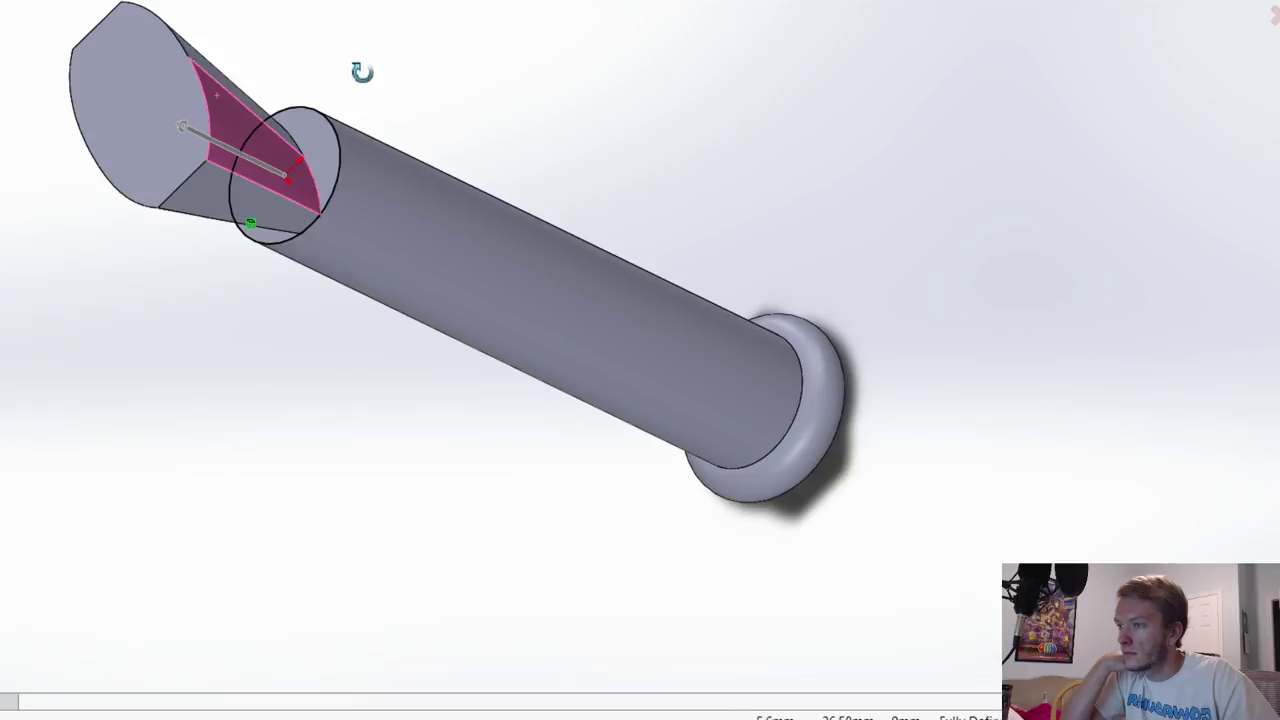
middle_drag(362, 72, 349, 131)
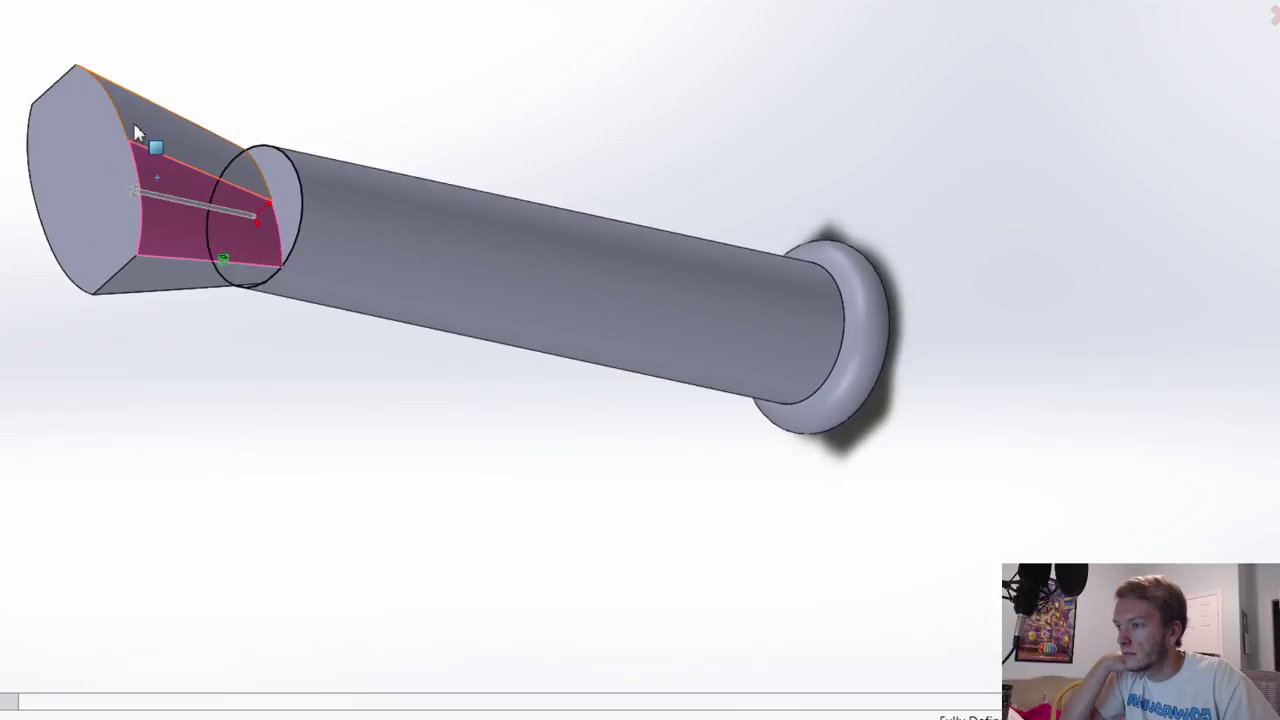
click(110, 178)
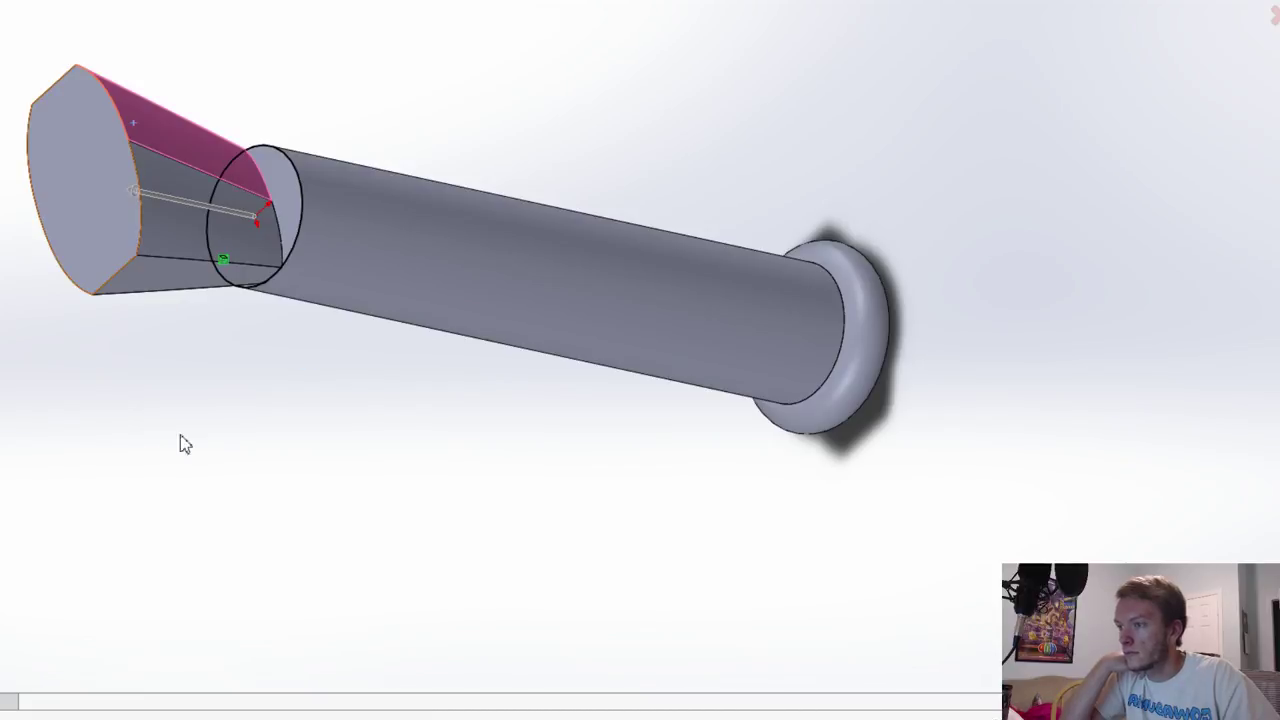
key(Return)
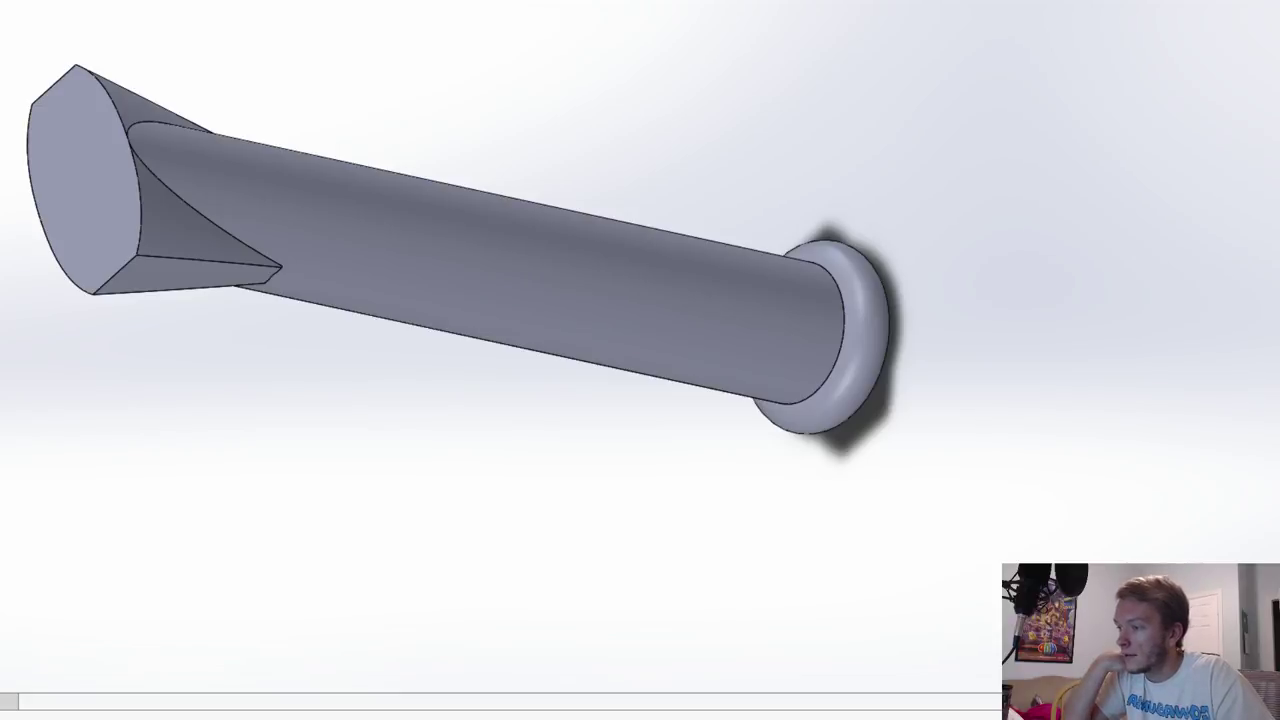
Step: Restore the heart-shaped boss at the shaft's upper end and open its sketch for editing
key(ctrl+7)
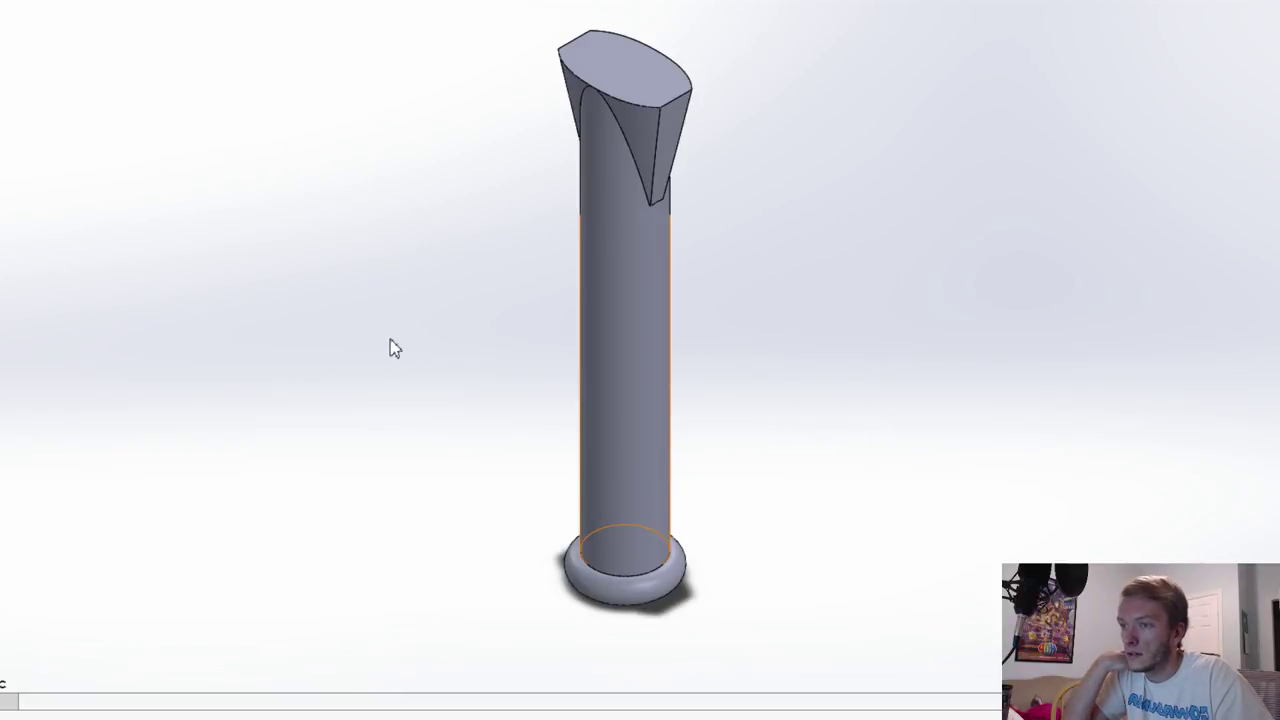
key(ctrl+z)
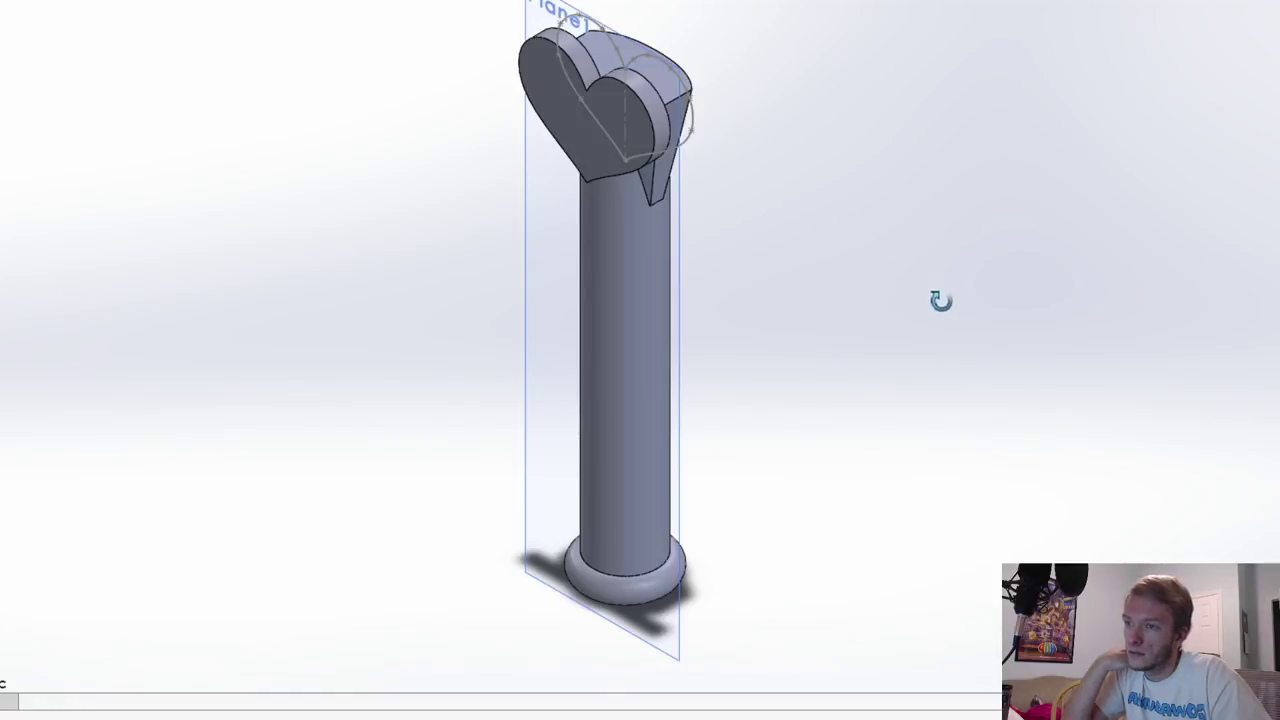
key(Escape)
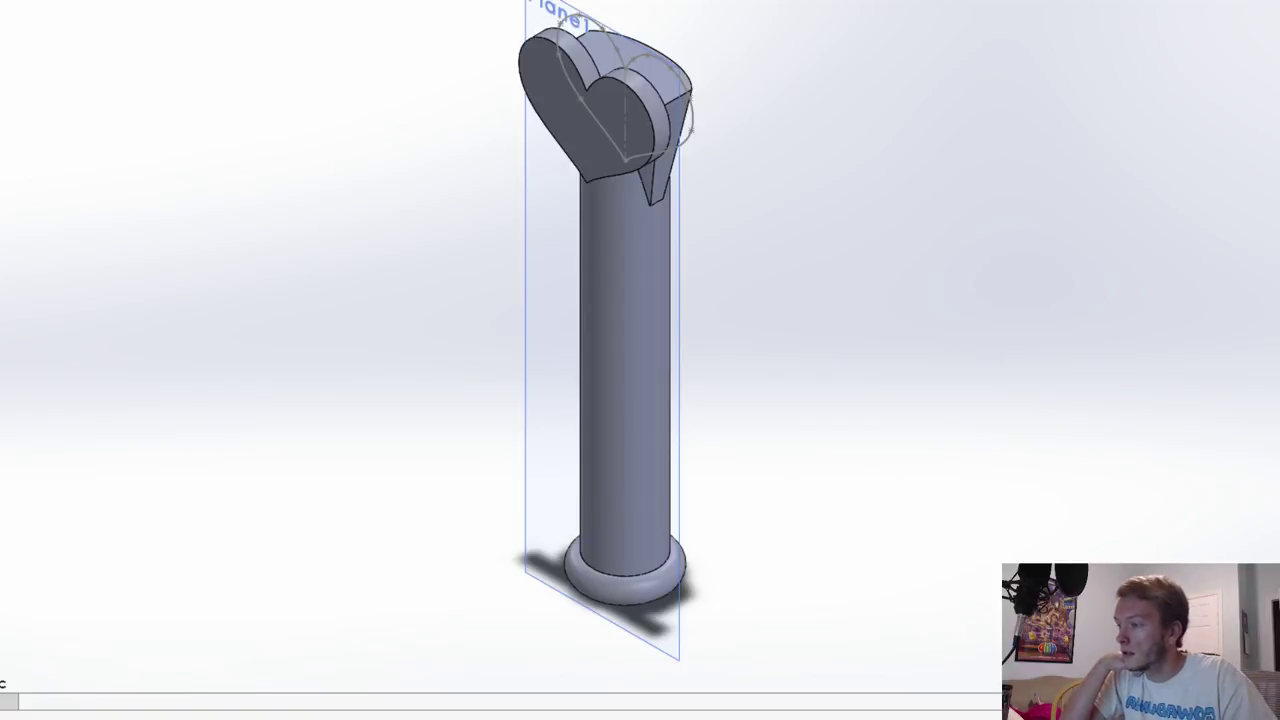
middle_drag(625, 360, 760, 330)
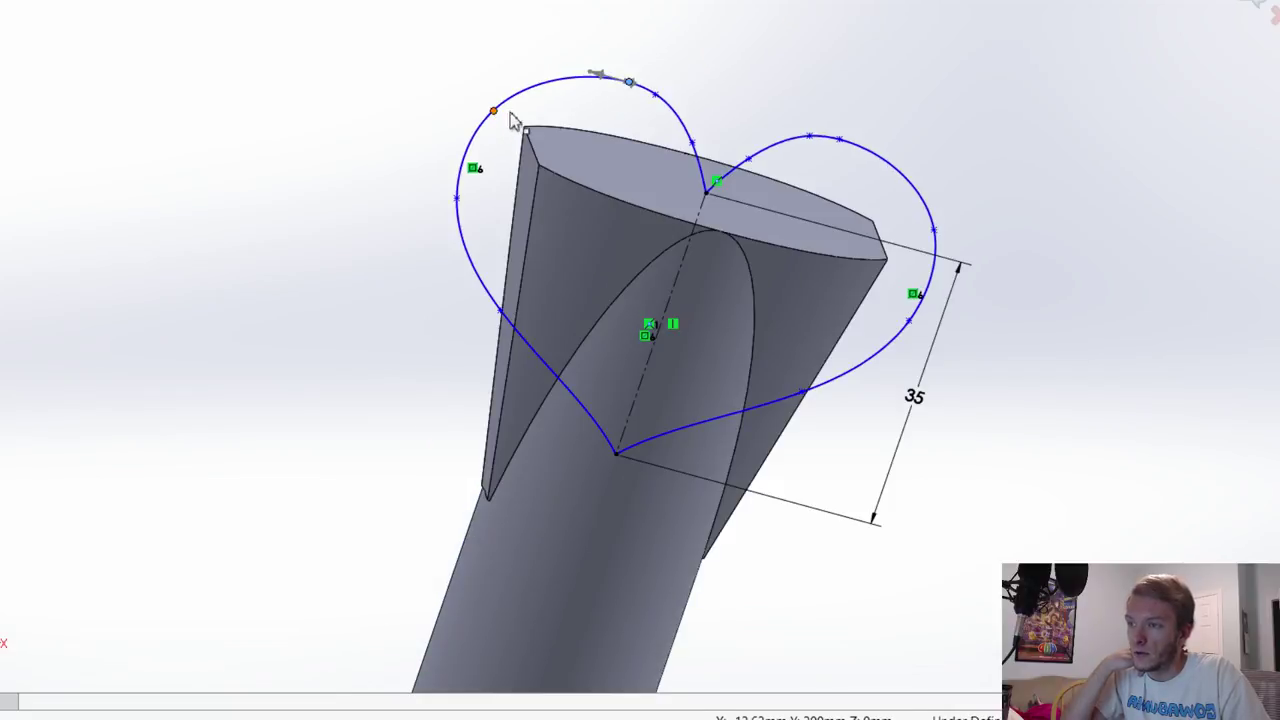
Step: Pull the outer spline points of the heart's left side inward towards the tapered head's edge
drag(457, 198, 510, 181)
drag(500, 310, 534, 302)
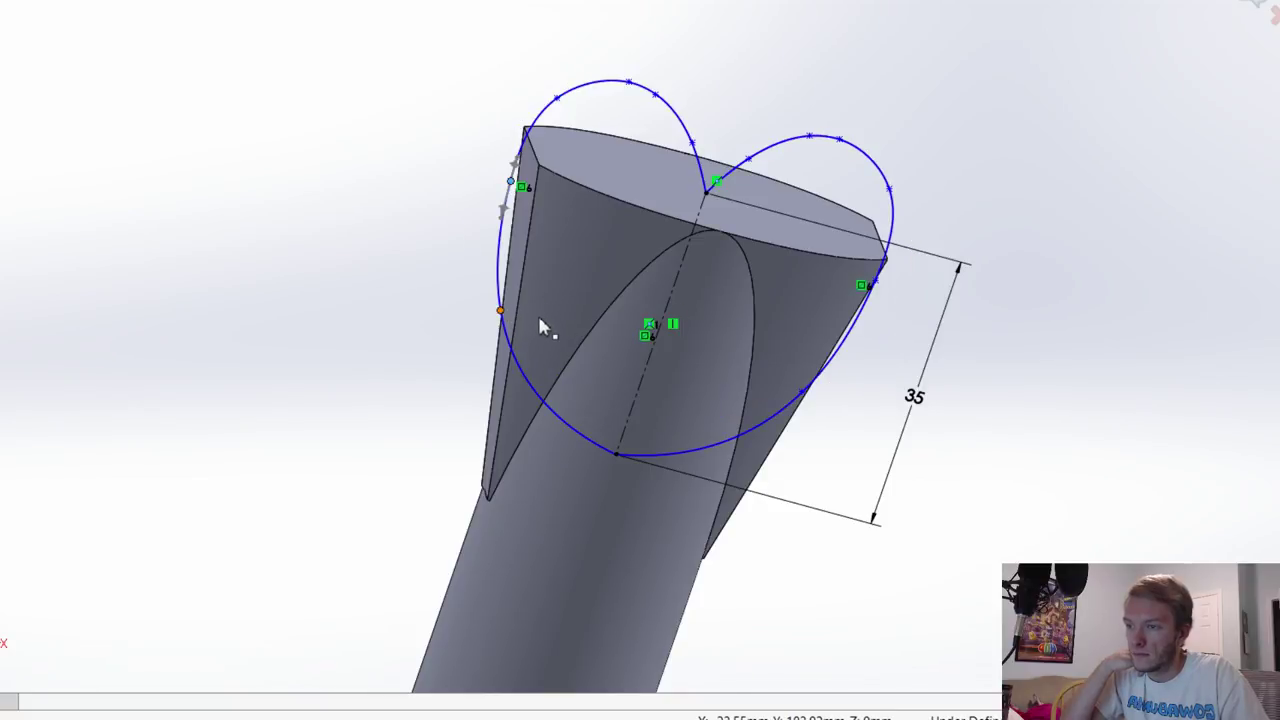
key(ctrl+z)
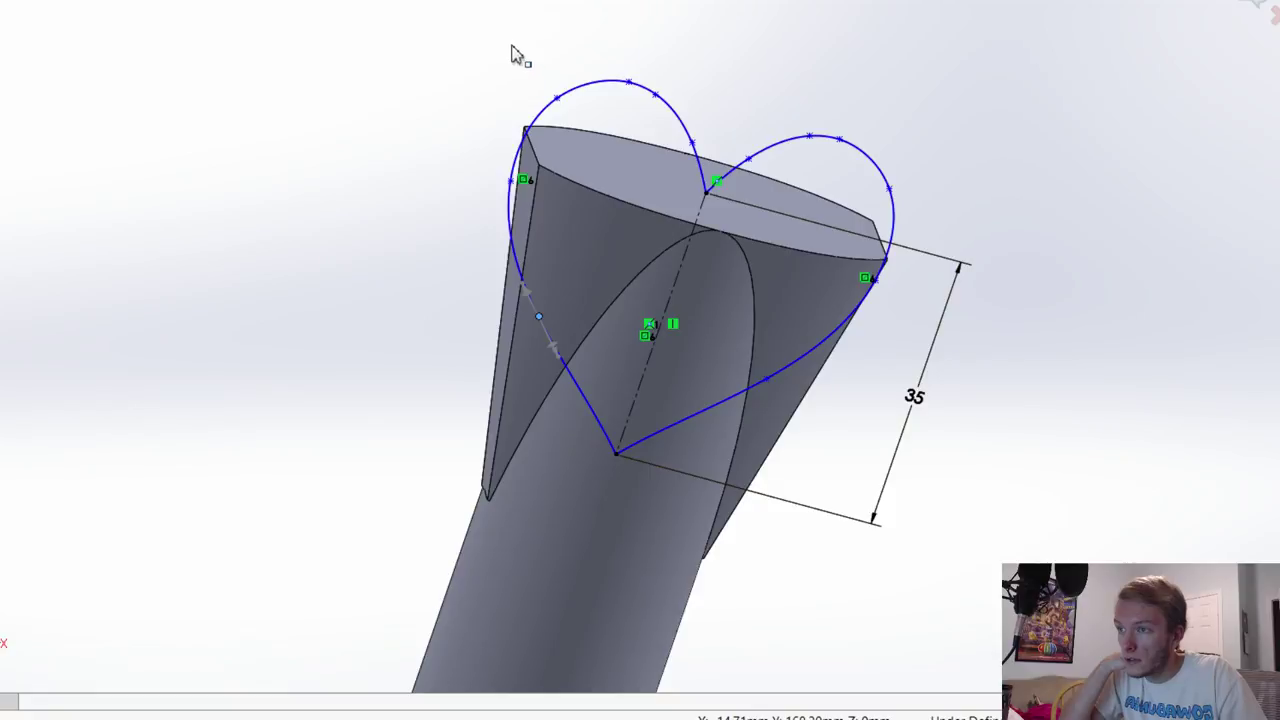
middle_drag(511, 46, 486, 49)
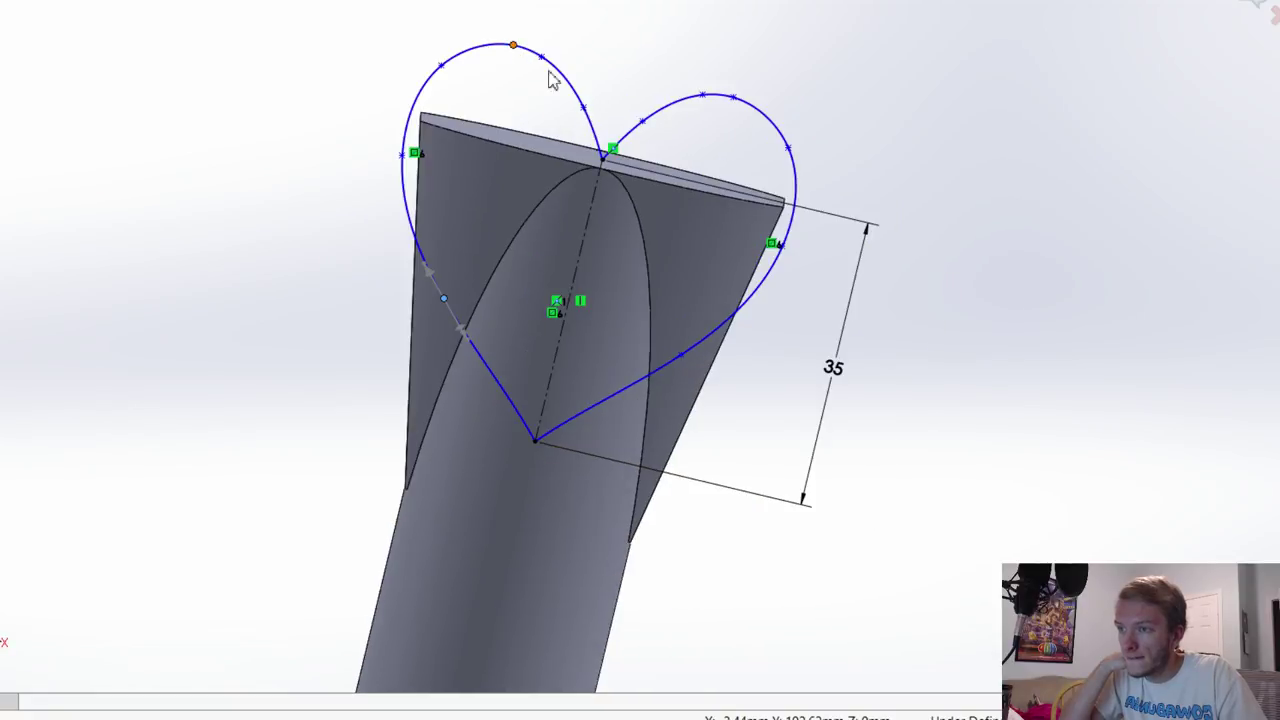
Step: Reposition the spline points on the heart's left lobe and lower its centerline so the cleft sits below the head's top face
key(ctrl+z)
key(ctrl+z)
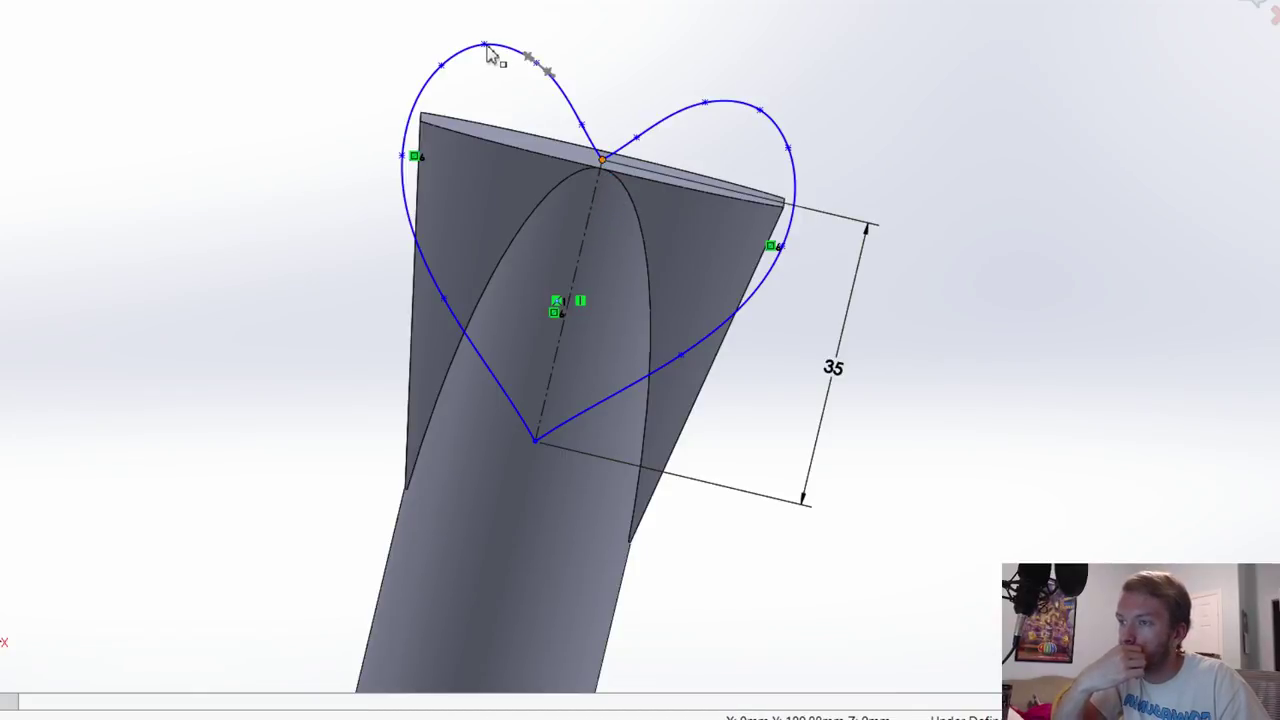
key(ctrl+z)
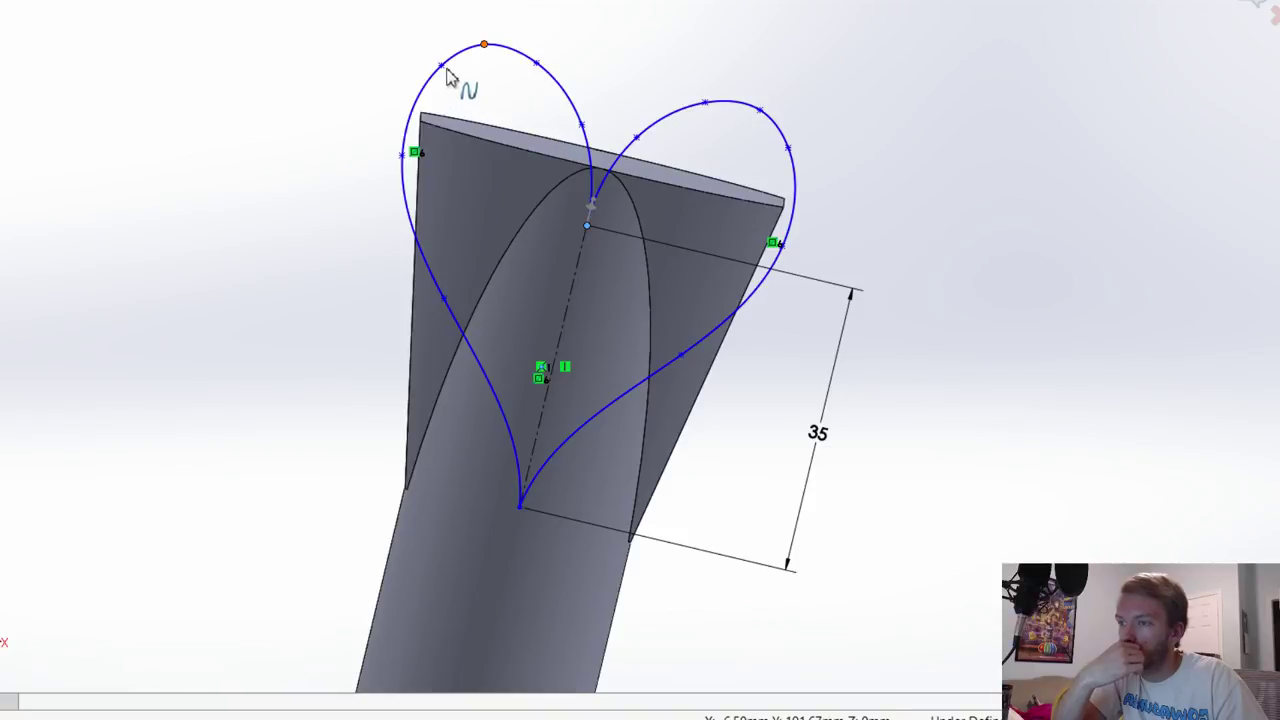
Step: Lower the spline points on top of the heart's left lobe and reposition those along its outer side
drag(441, 65, 414, 135)
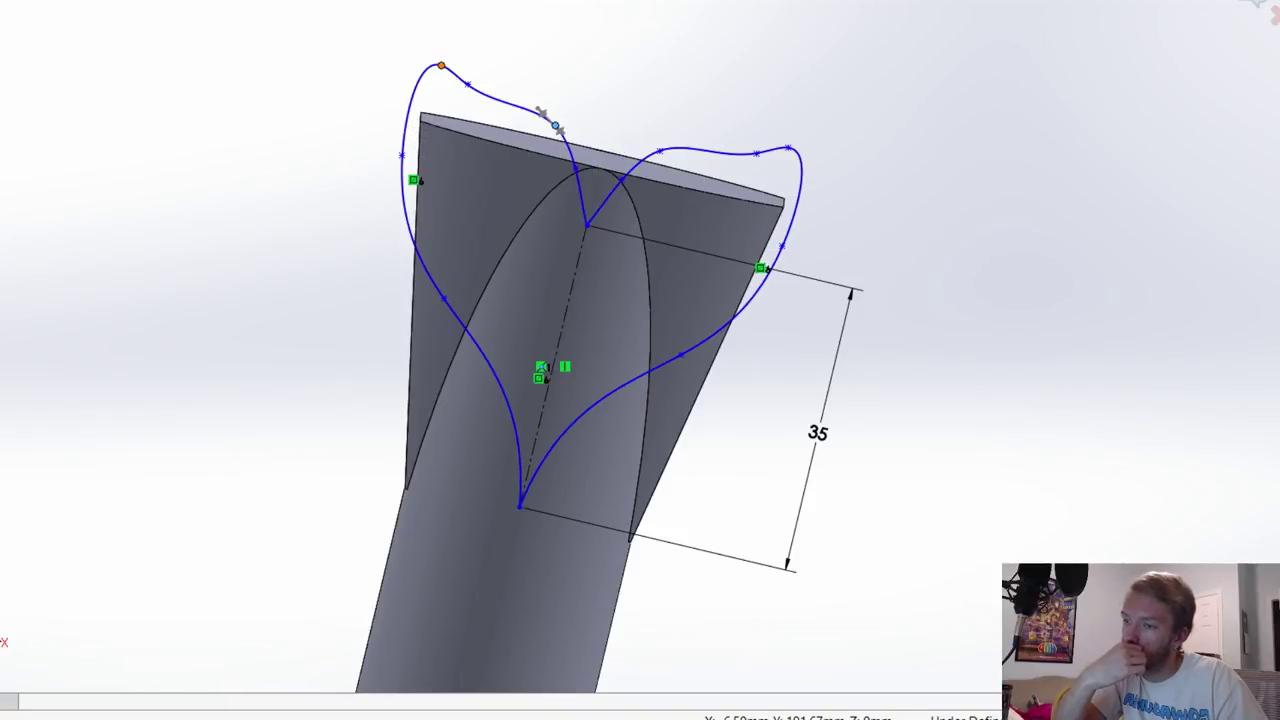
key(ctrl+z)
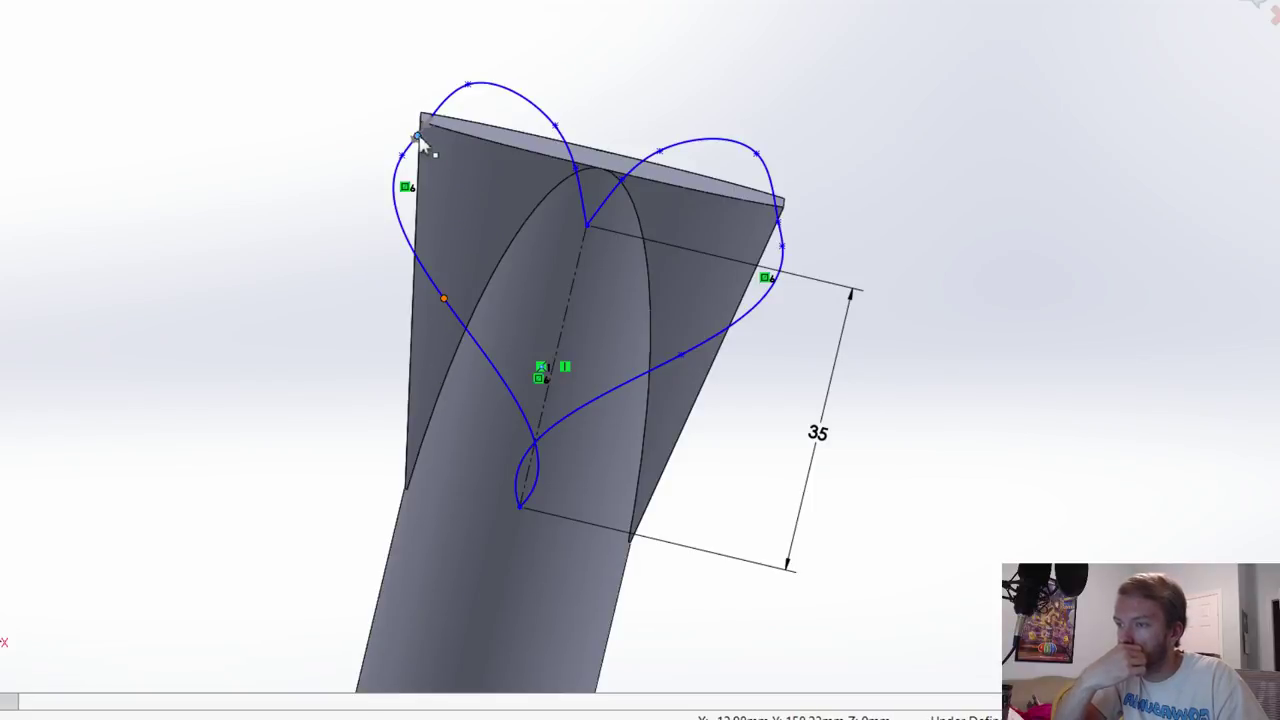
key(ctrl+z)
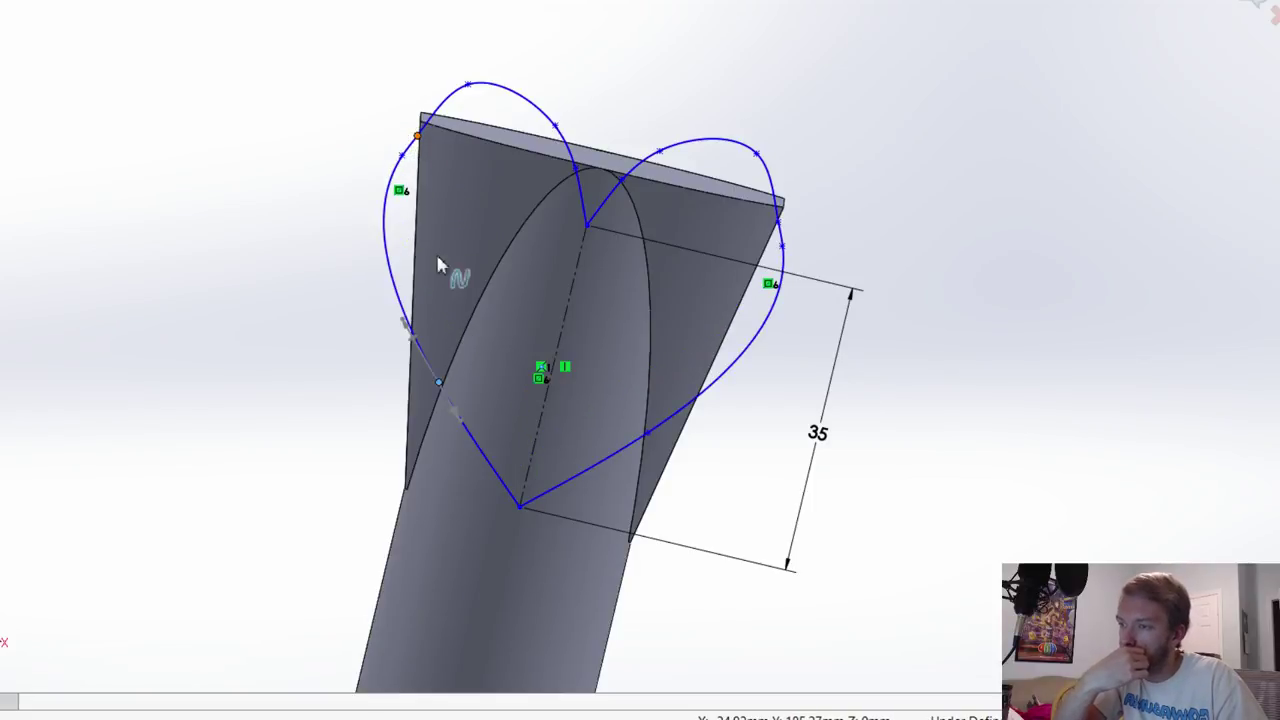
key(ctrl+z)
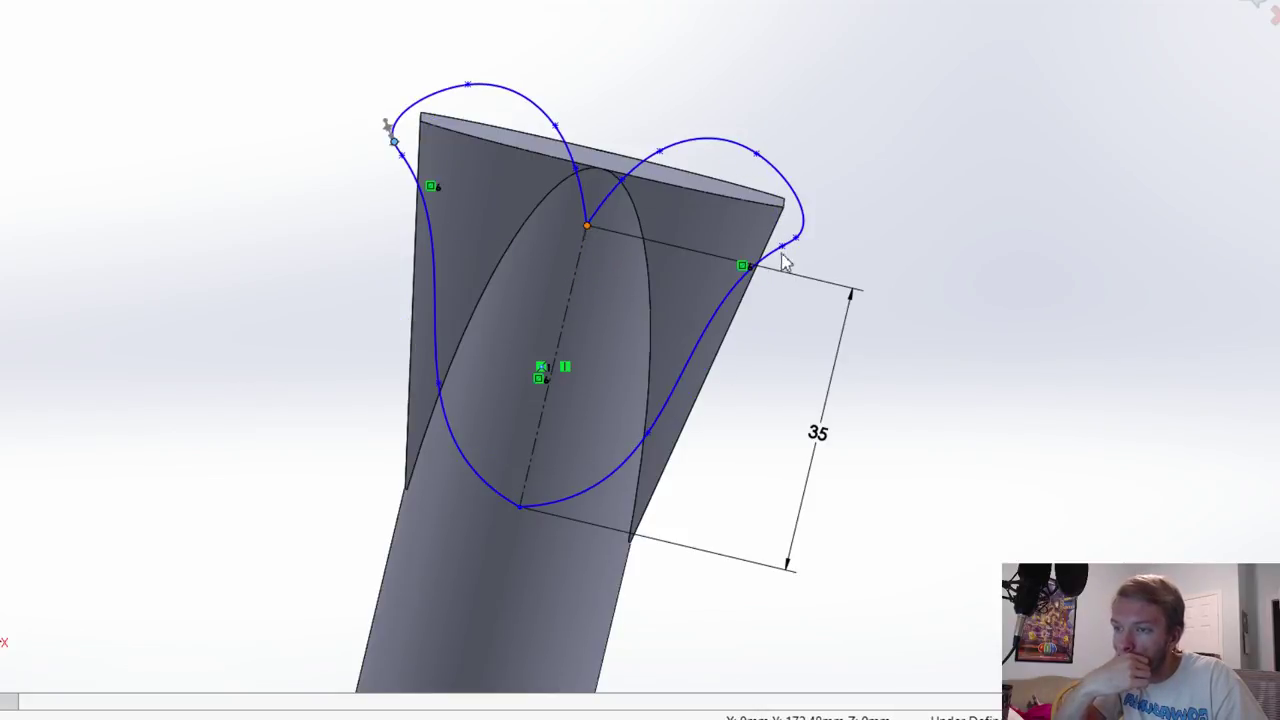
Step: Lower the heart's centerline and reposition the spline points along its lower tip, outer sides and lobe tops
key(ctrl+z)
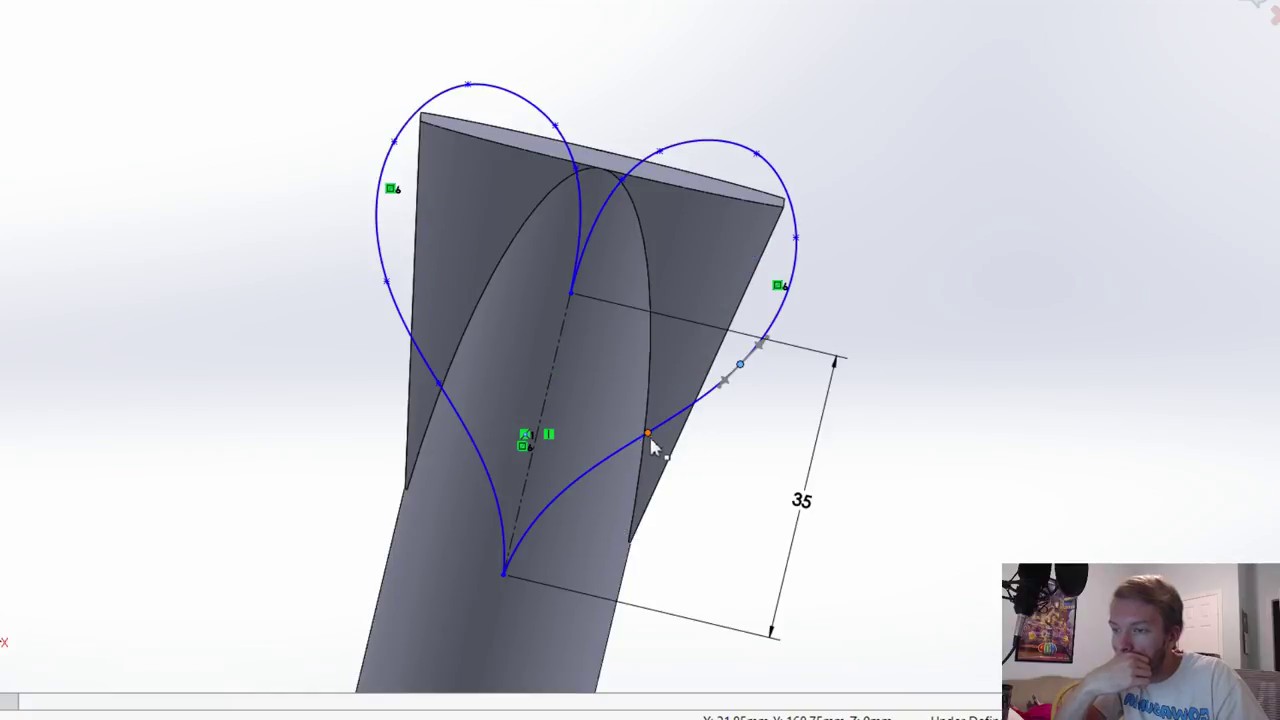
click(806, 248)
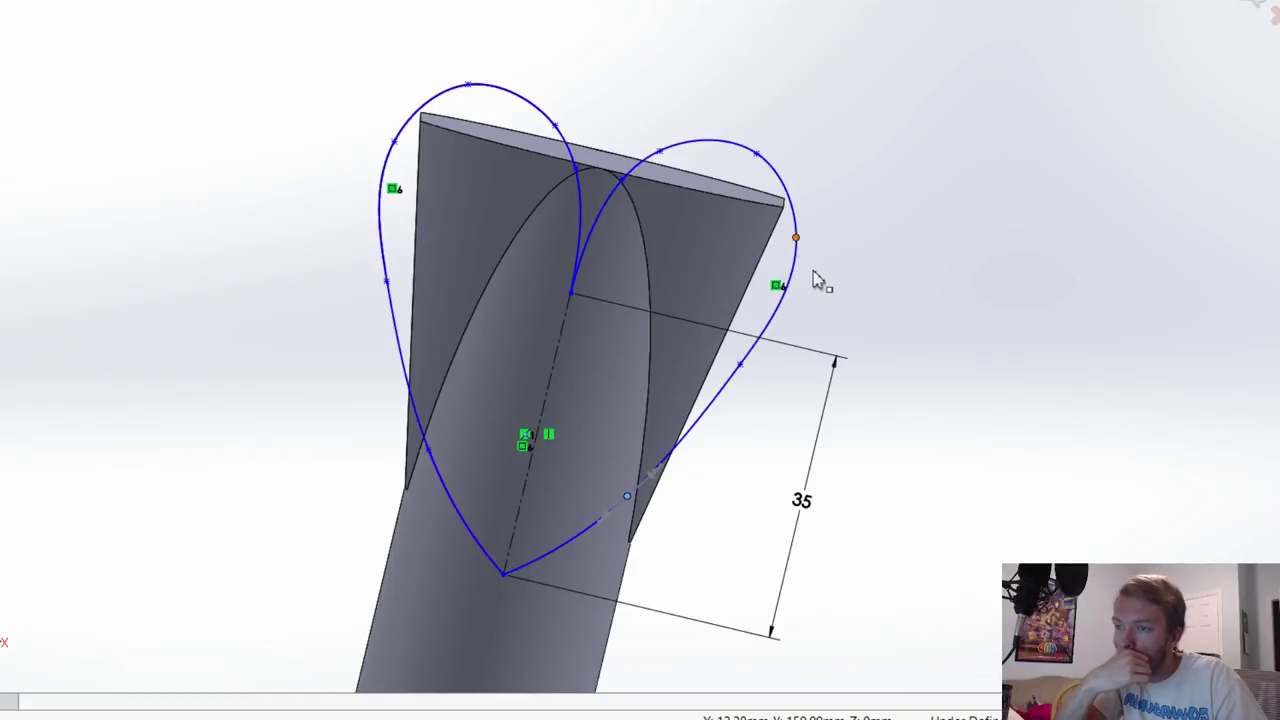
click(741, 365)
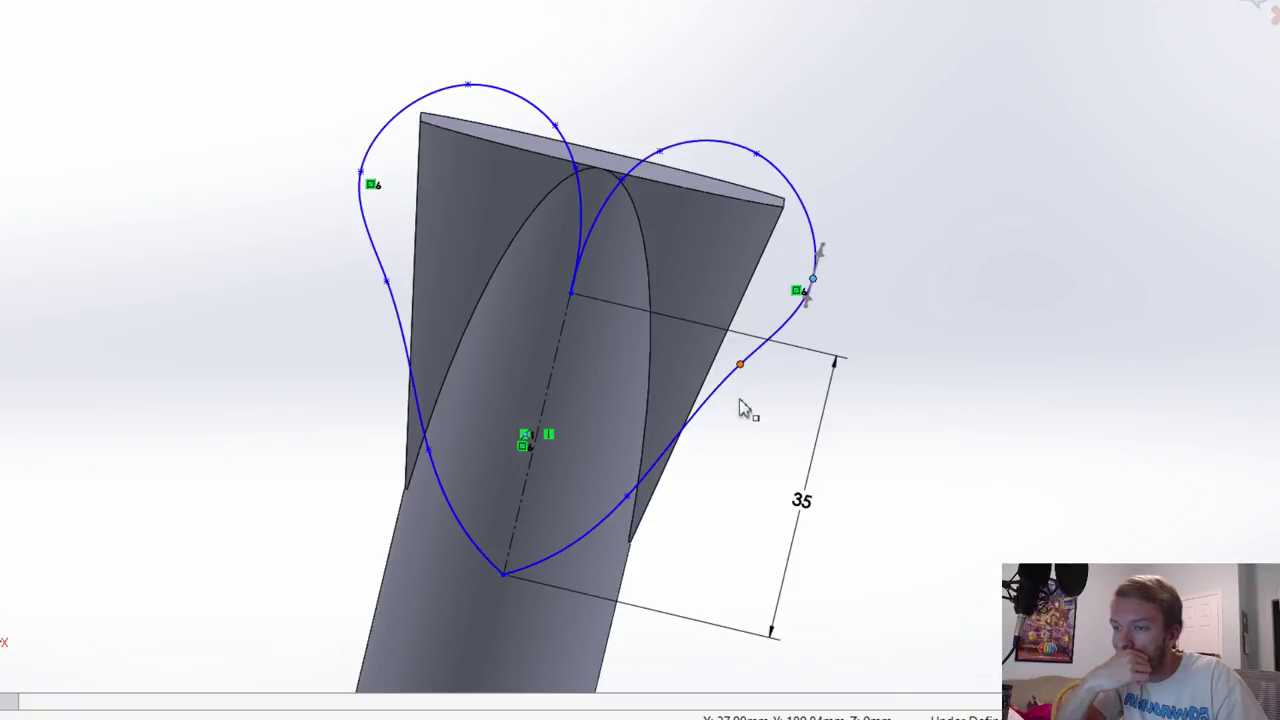
click(757, 155)
click(661, 153)
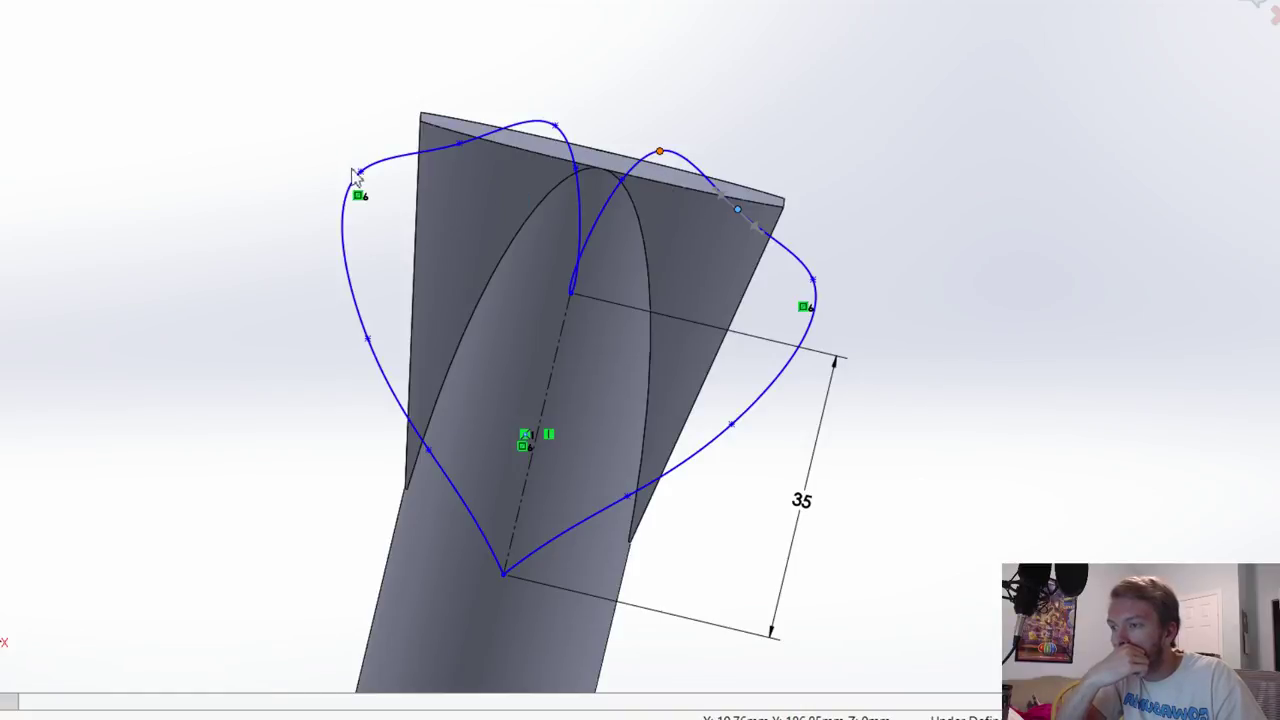
Step: Round the heart's lobes just below the head's top edge, pull their outer points inward, and rebuild the boss
drag(355, 175, 361, 173)
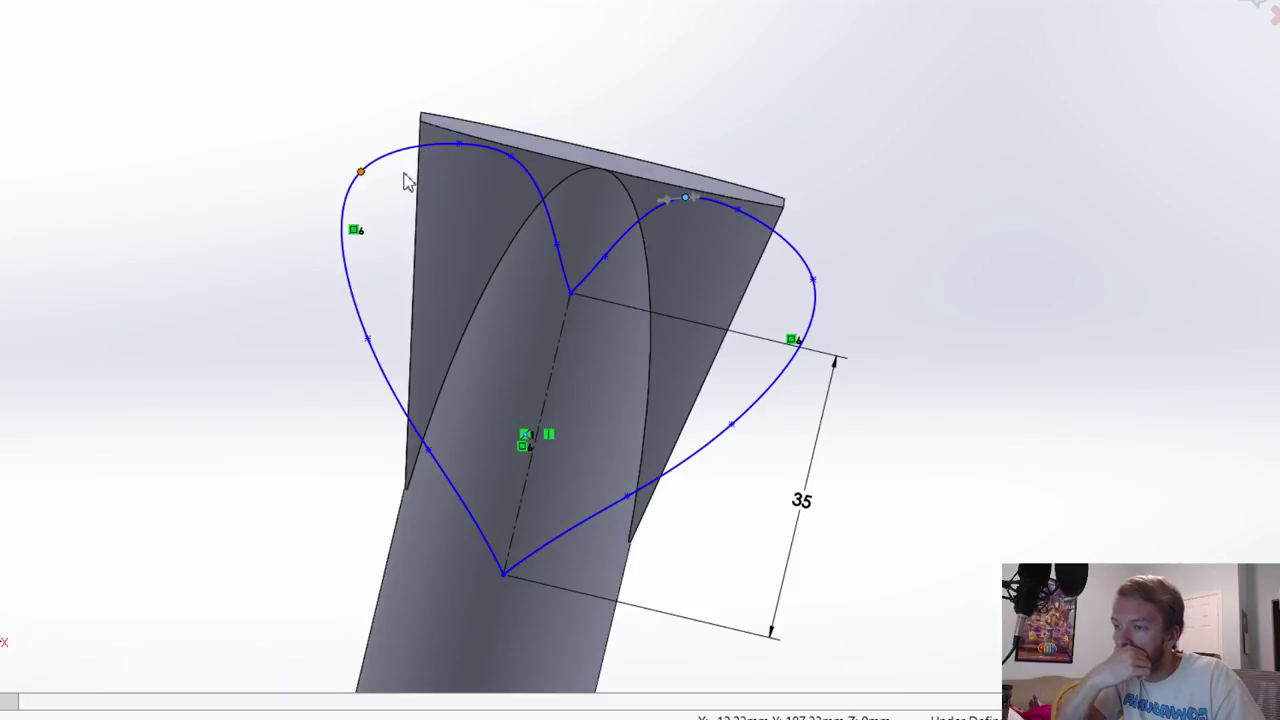
key(ctrl+z)
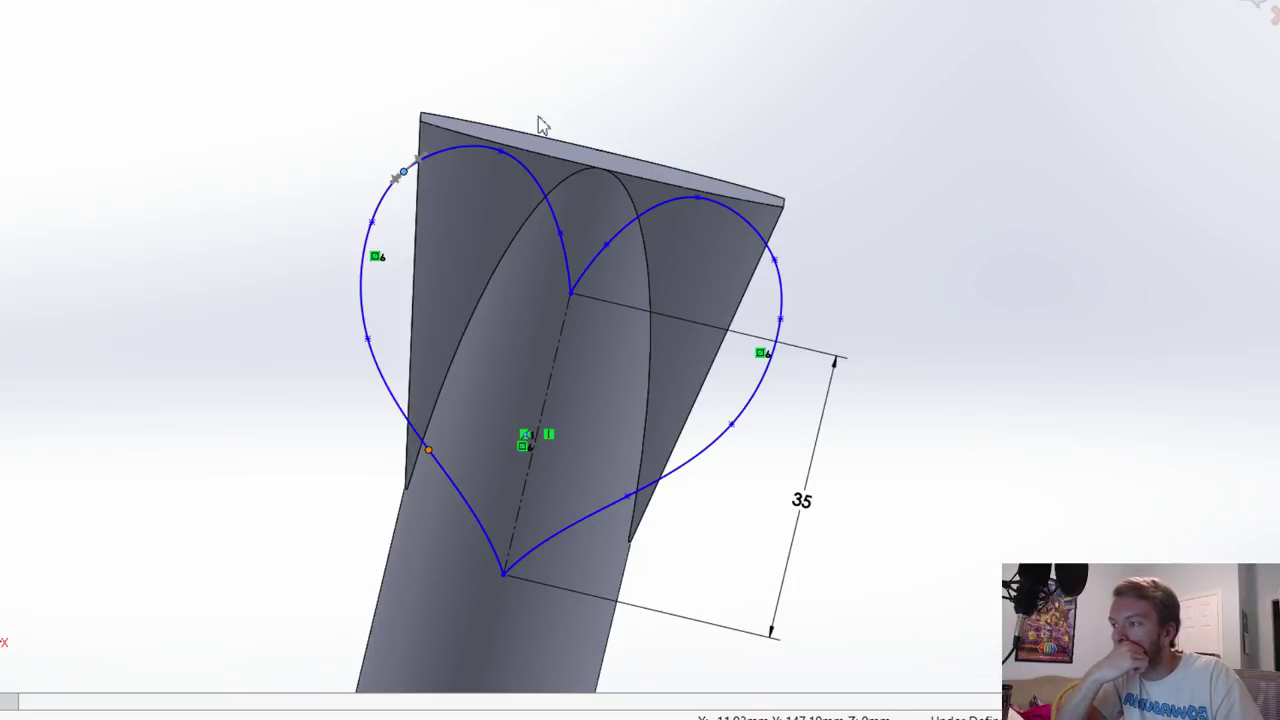
key(ctrl+z)
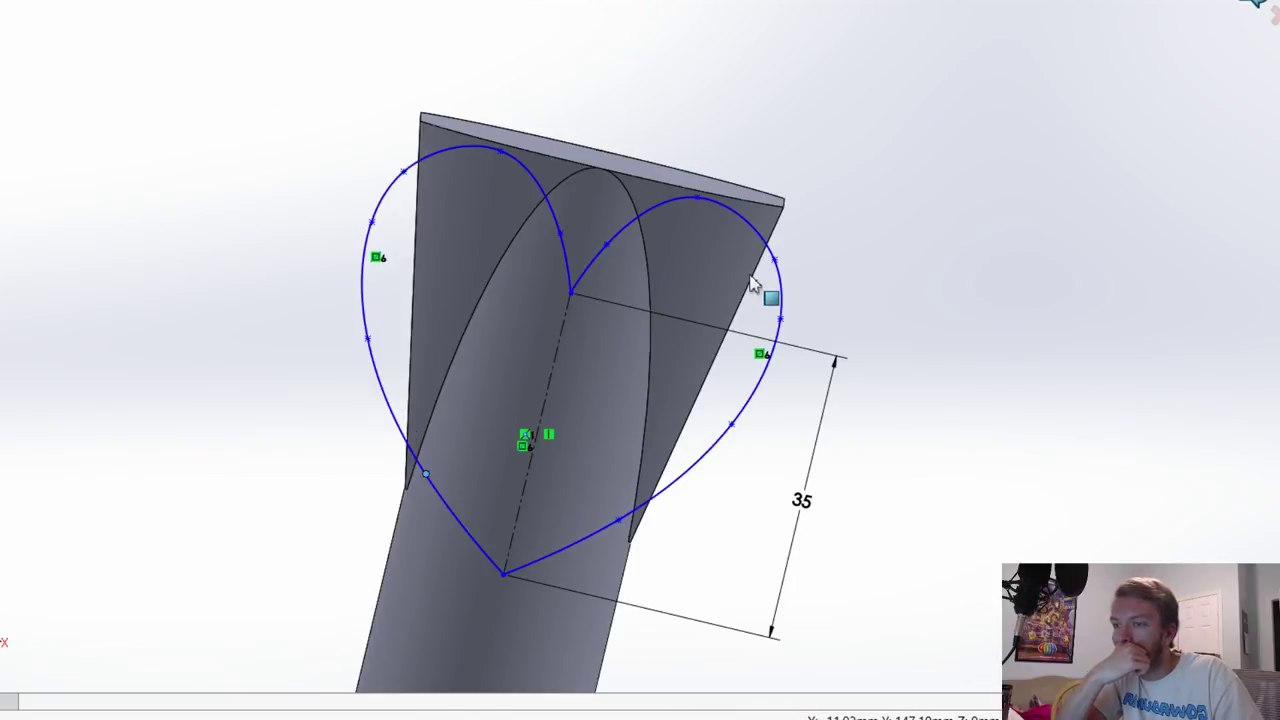
key(ctrl+b)
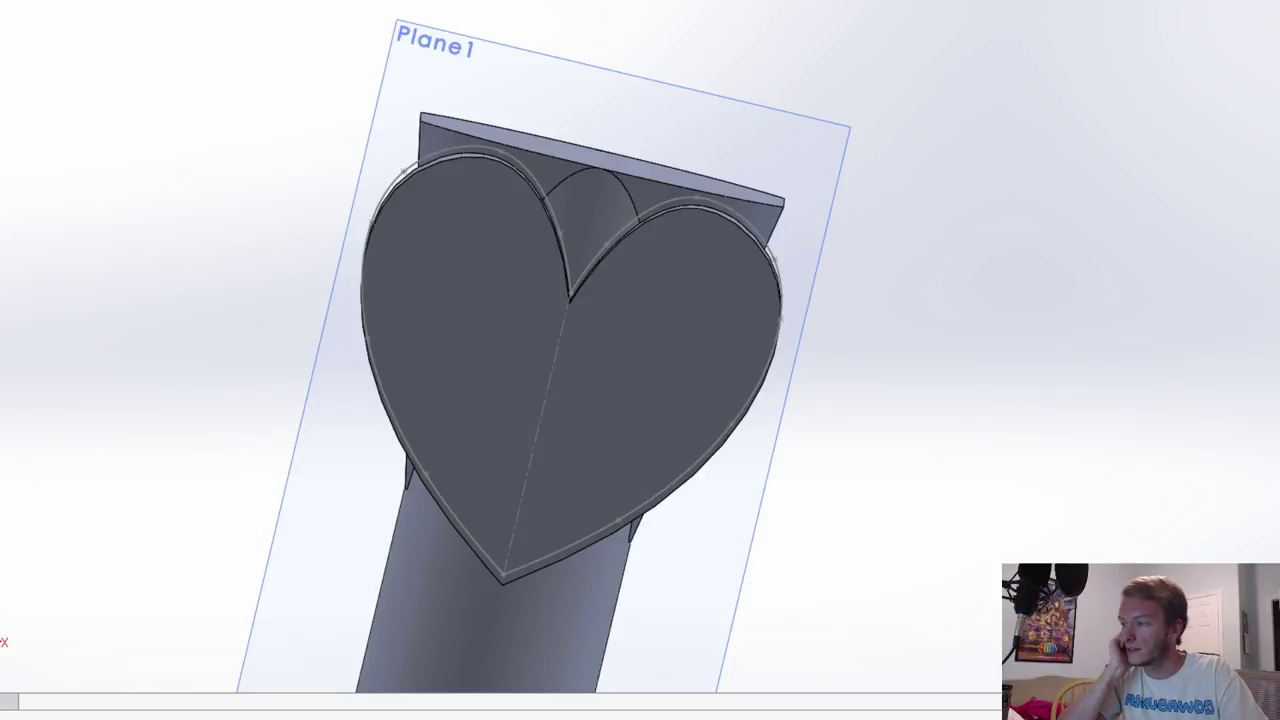
Step: Reopen the heart's sketch, raise its centerline towards the head's top face, and move the left side's outer spline points up and inward
scroll(762, 140, up, 4)
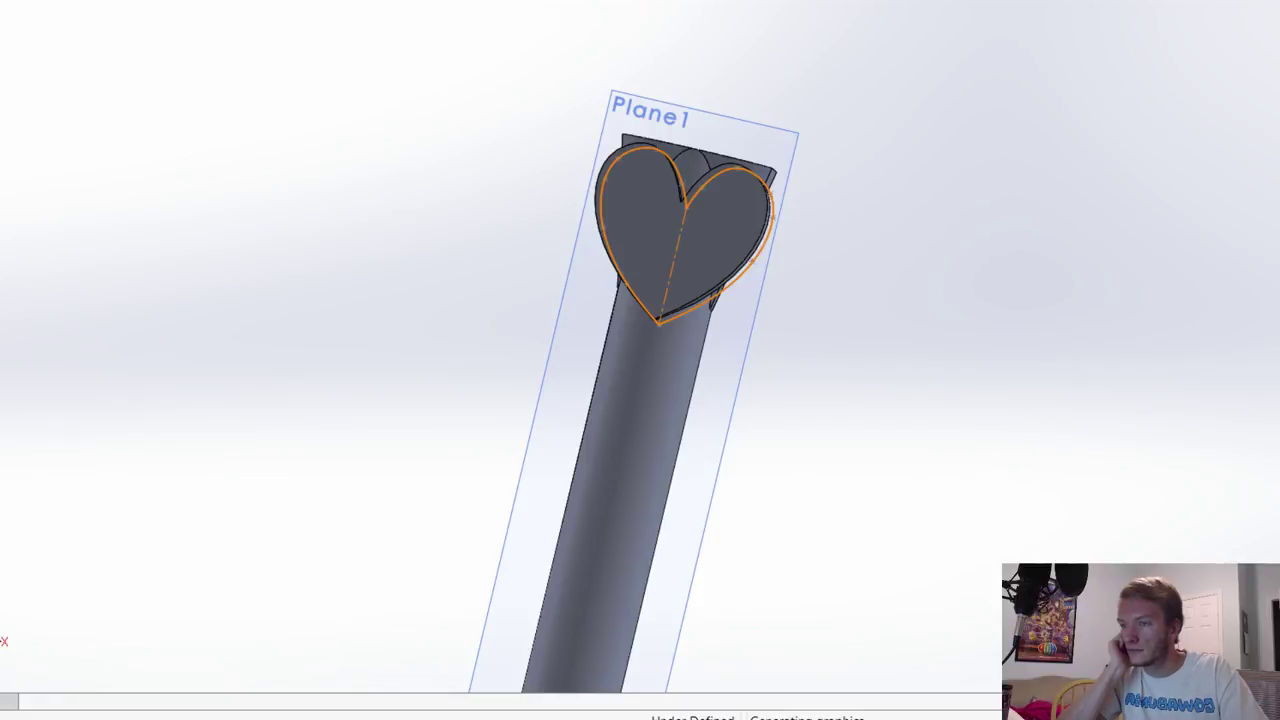
click(585, 268)
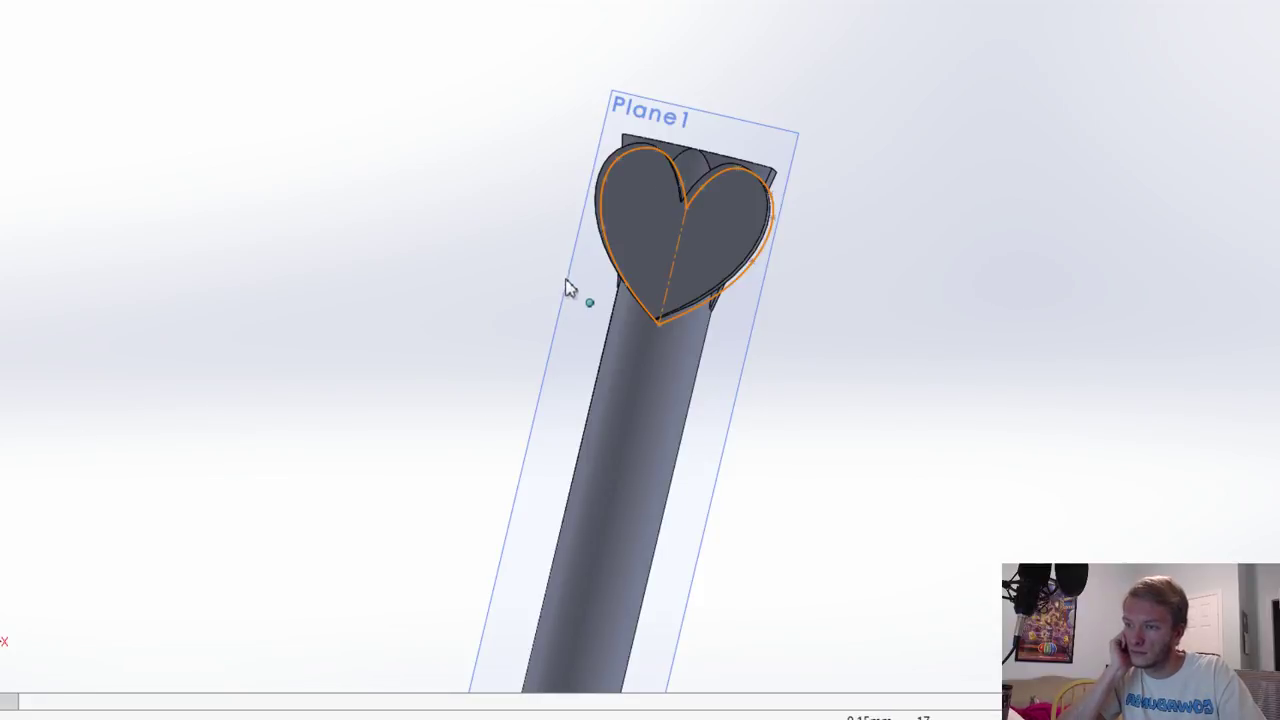
click(592, 302)
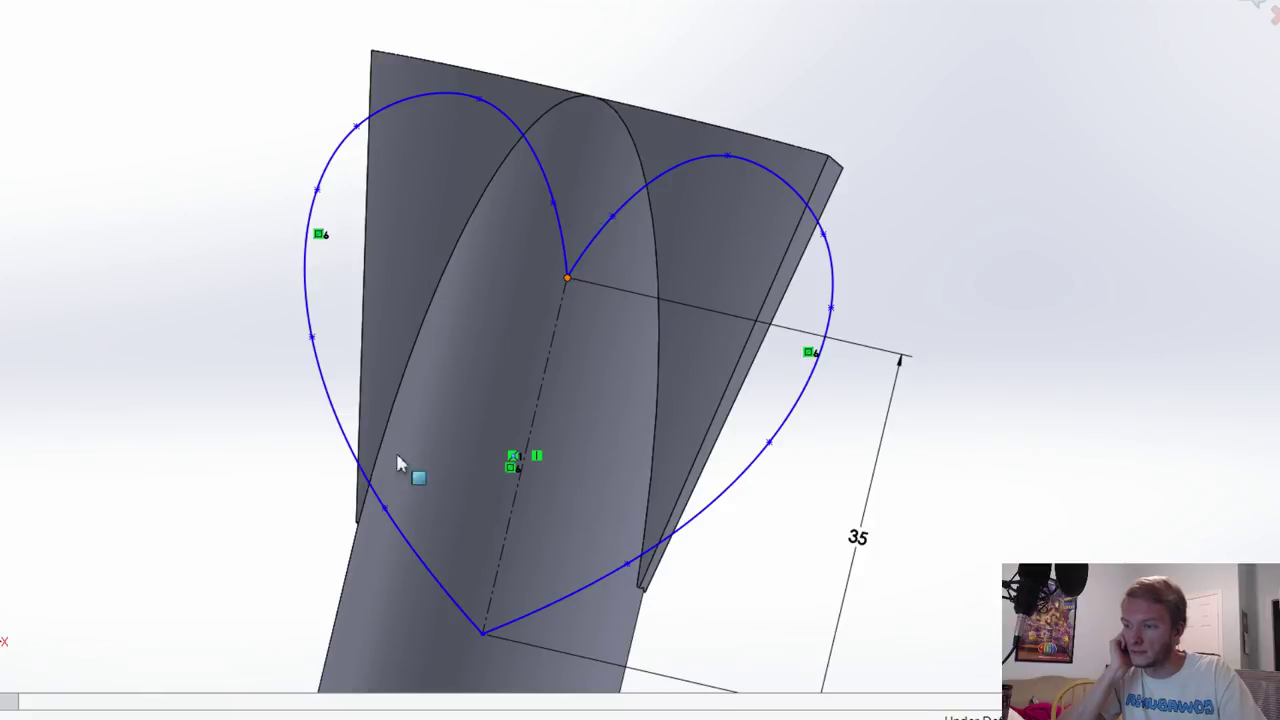
drag(385, 508, 367, 418)
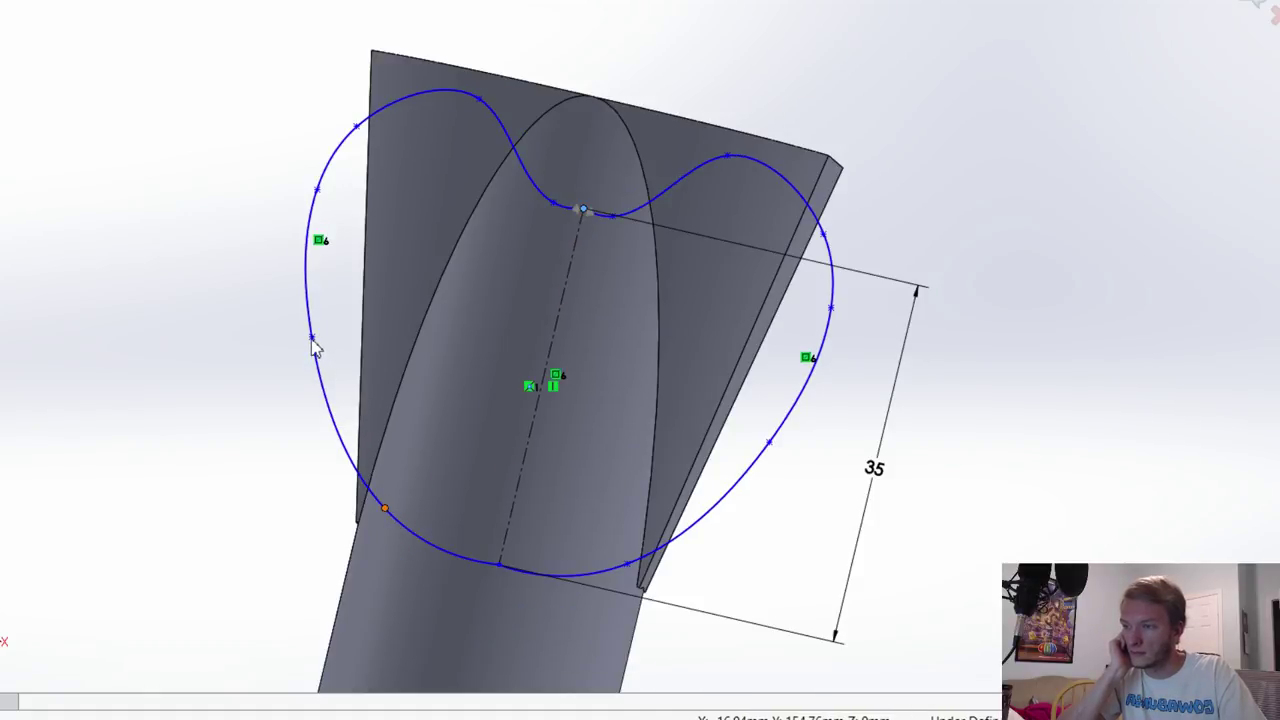
drag(313, 292, 332, 250)
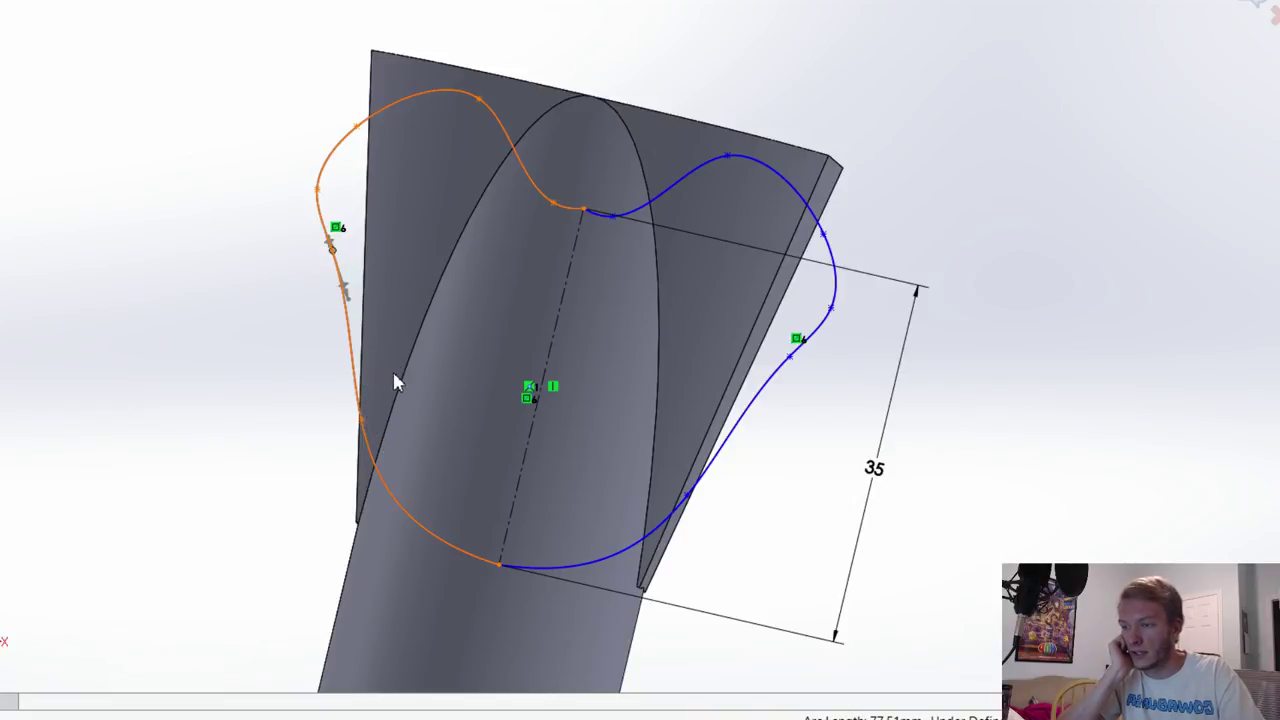
drag(318, 189, 347, 160)
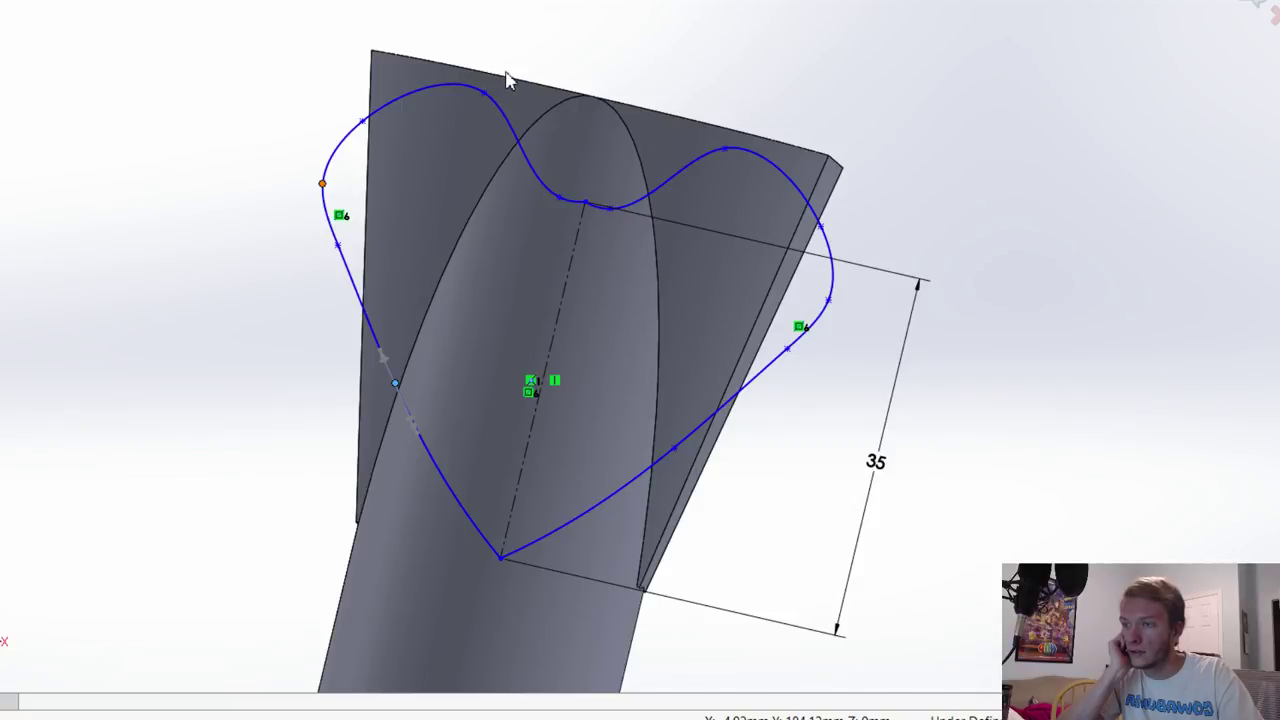
Step: Reshape the heart's lobes to reach the head's top edge, smooth its lower side, and rebuild the boss
click(546, 145)
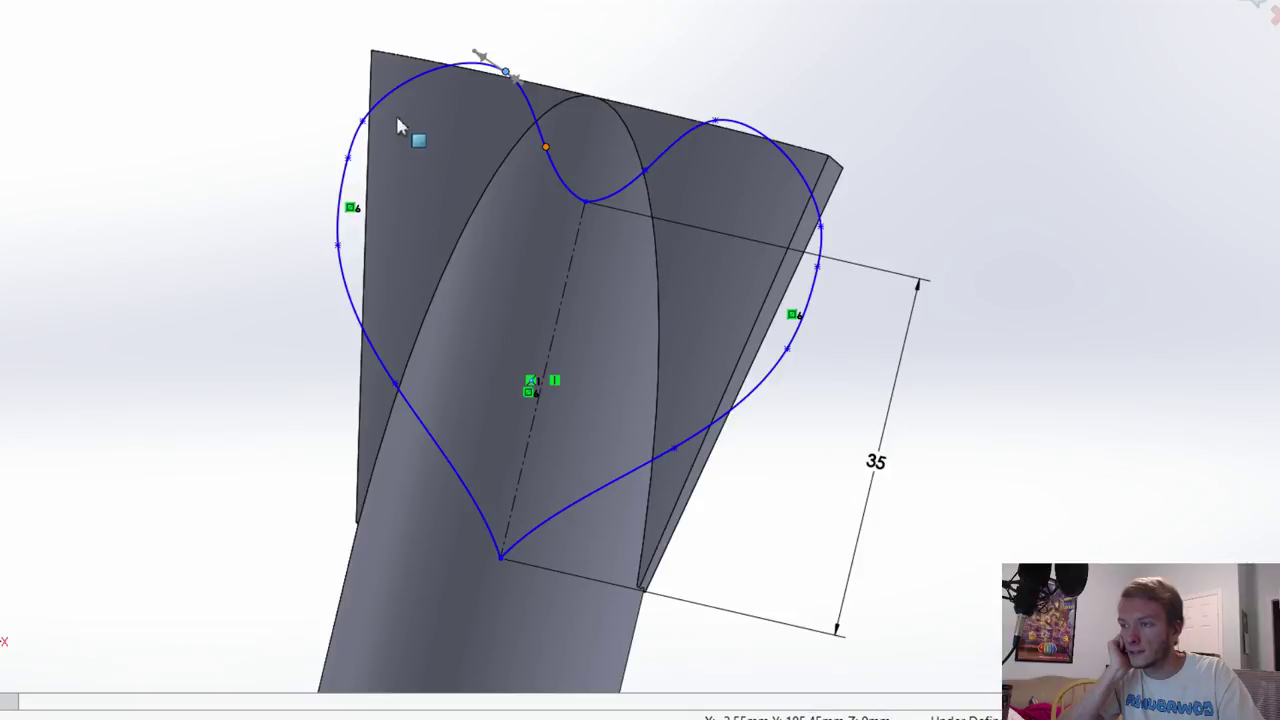
drag(363, 121, 418, 62)
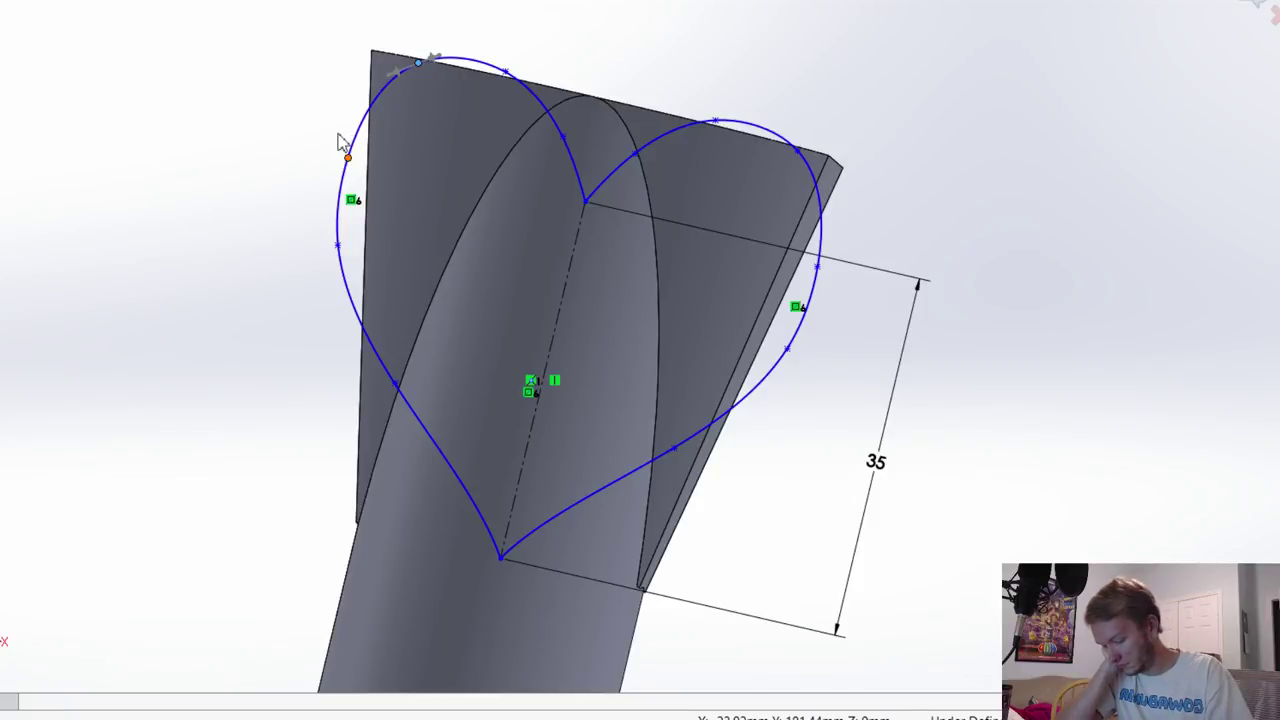
drag(338, 135, 336, 127)
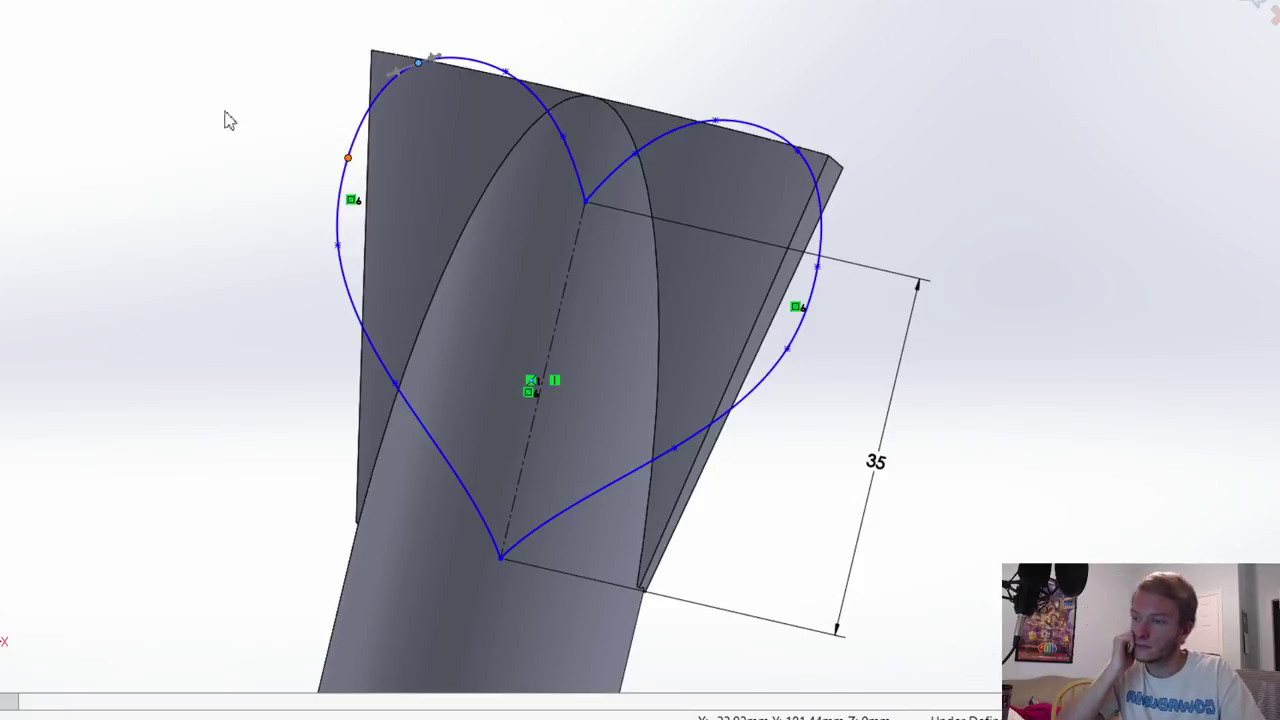
drag(397, 391, 395, 412)
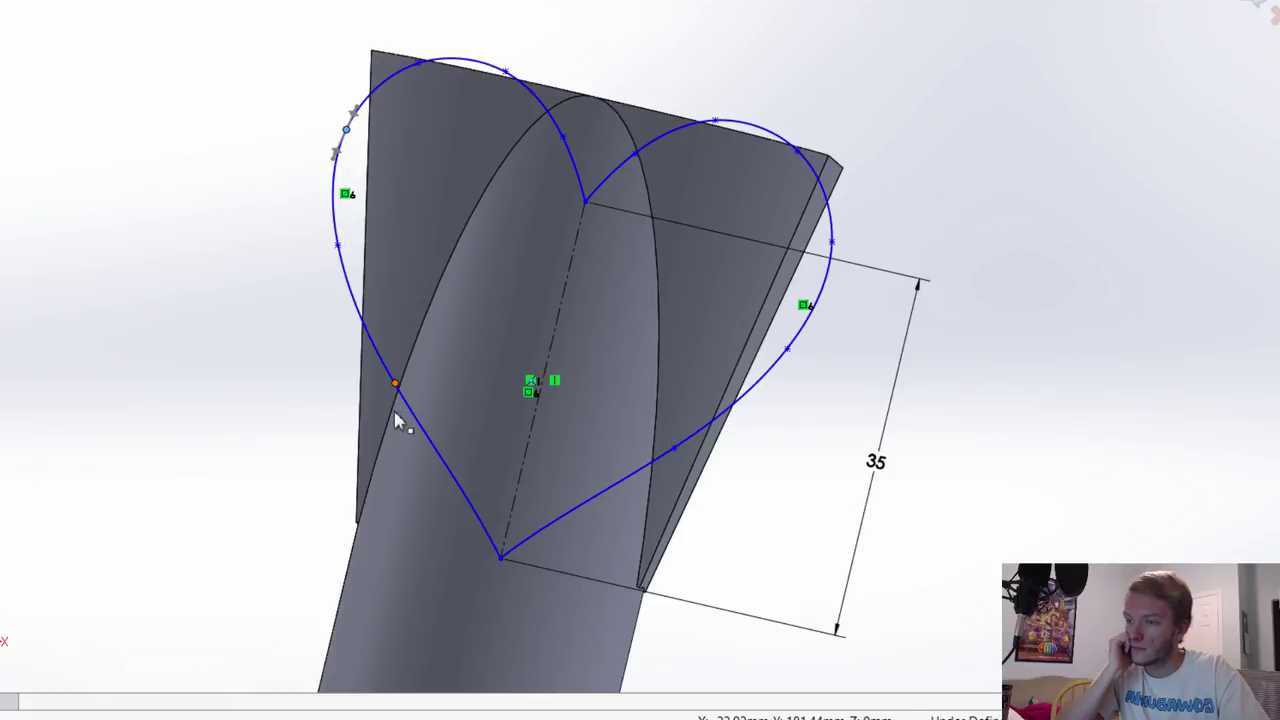
click(395, 412)
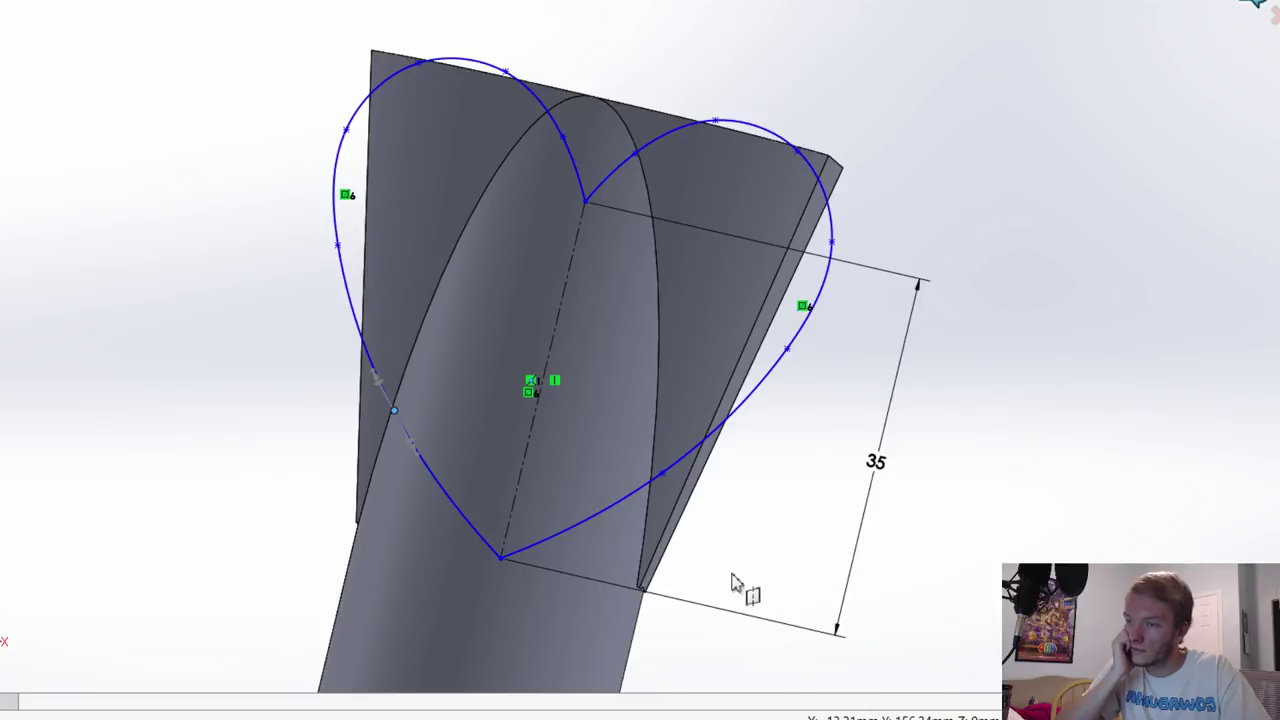
key(f)
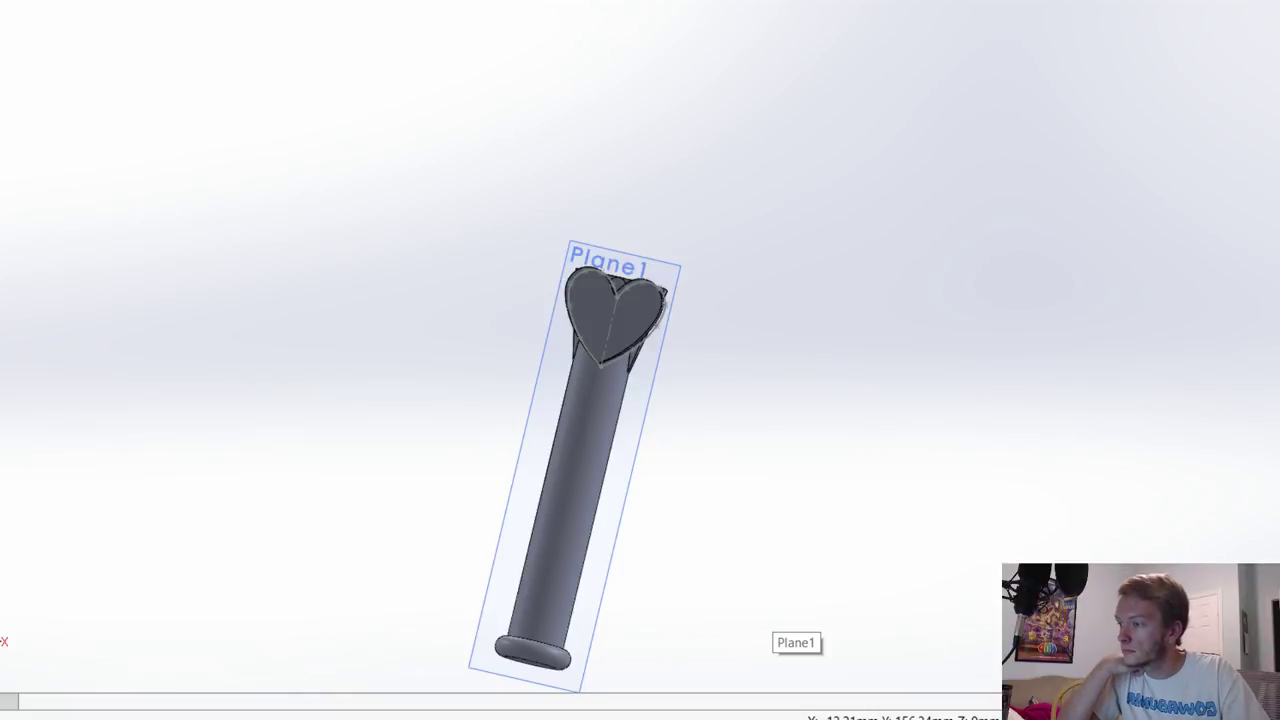
Step: Switch to the assembly with the winged sphere and move the shaft directly below the sphere
key(ctrl+8)
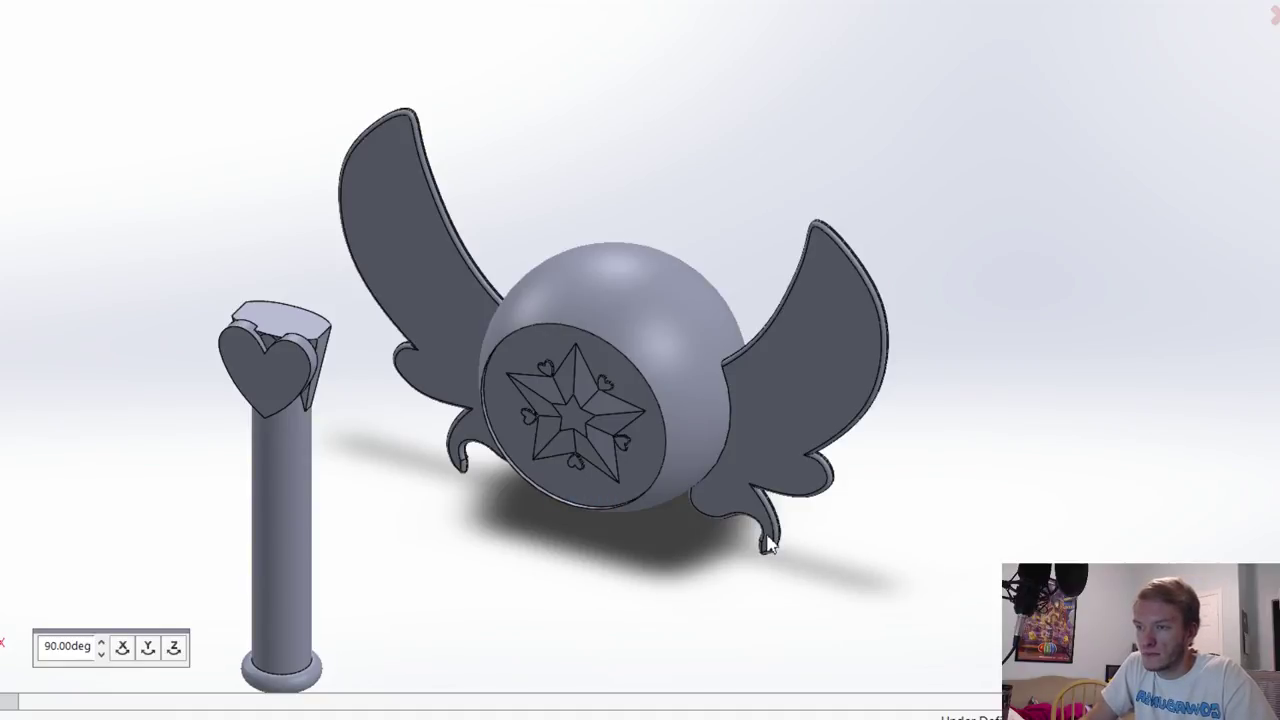
middle_drag(773, 545, 779, 516)
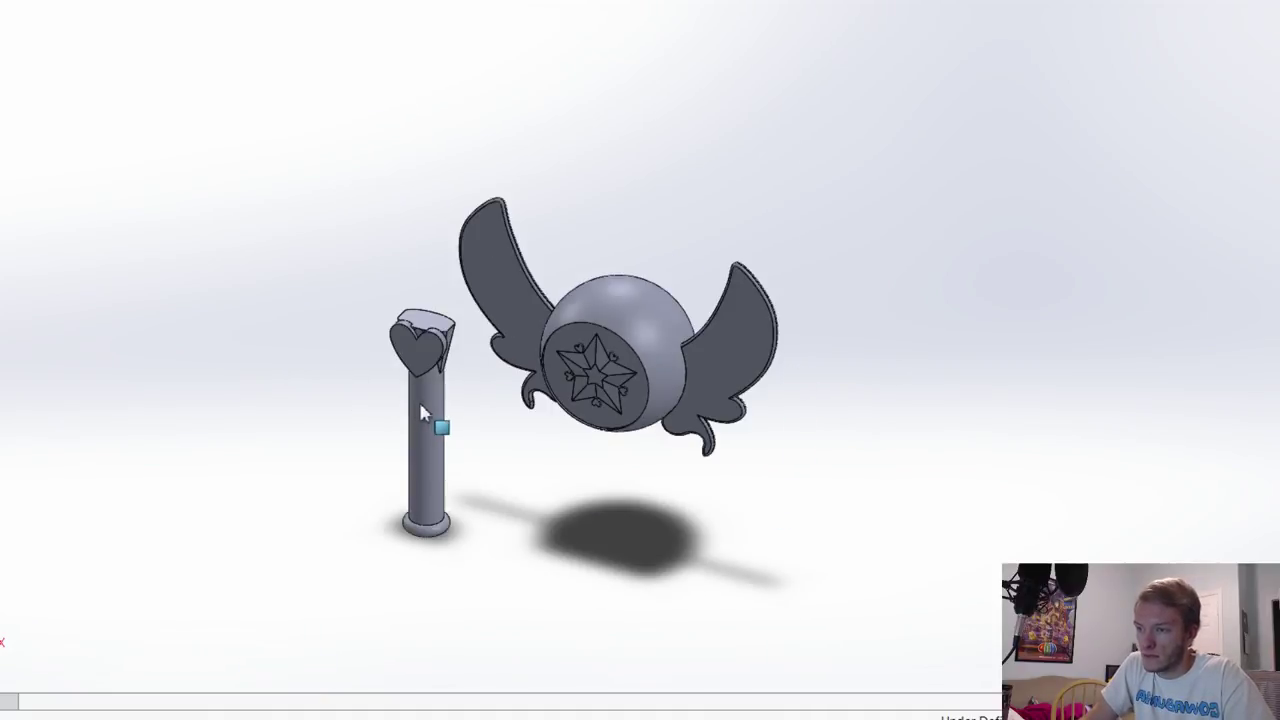
middle_drag(418, 402, 614, 552)
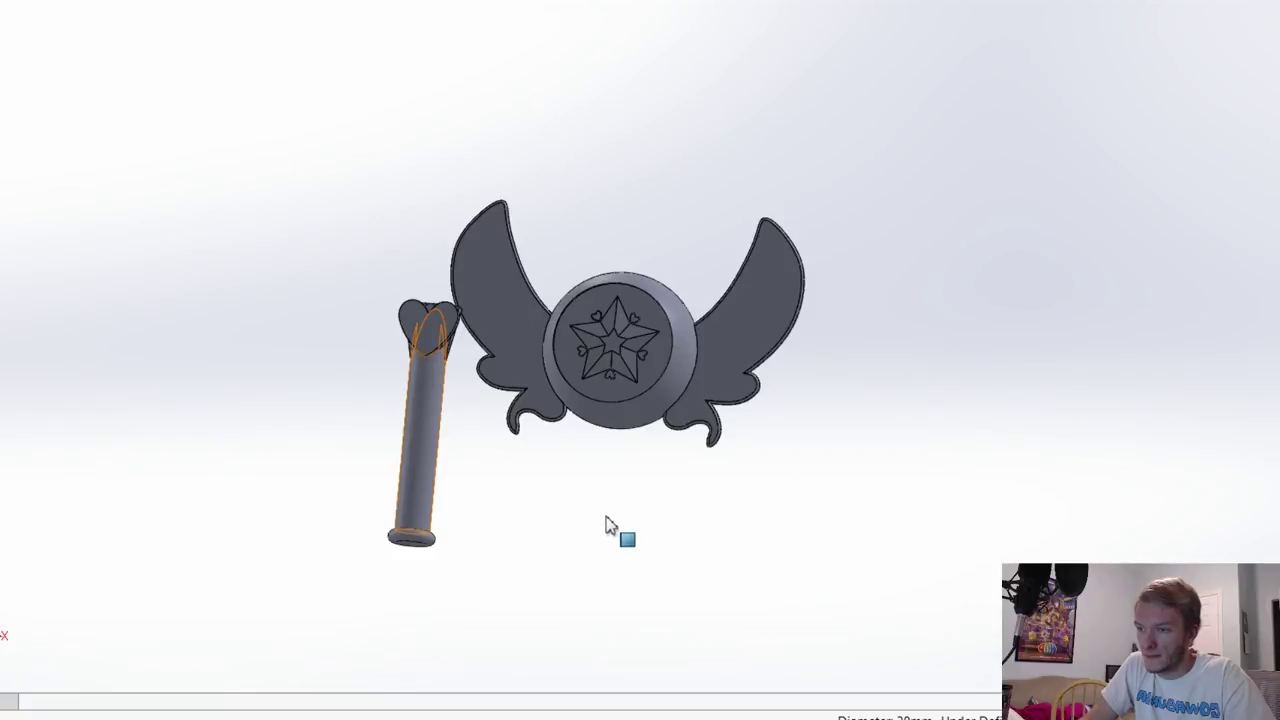
click(751, 508)
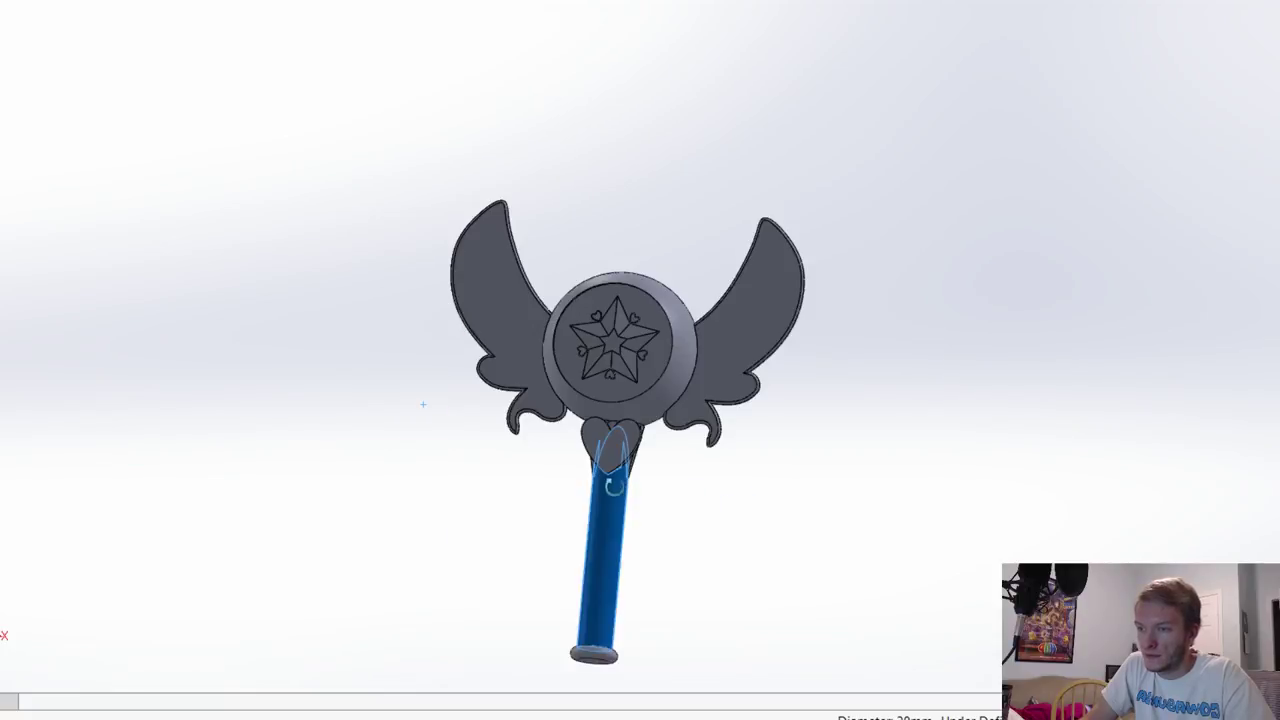
Step: Shift the shaft in depth under the sphere and slide its head up against the sphere's underside, checking the fit from several sides
key(ctrl+shift+z)
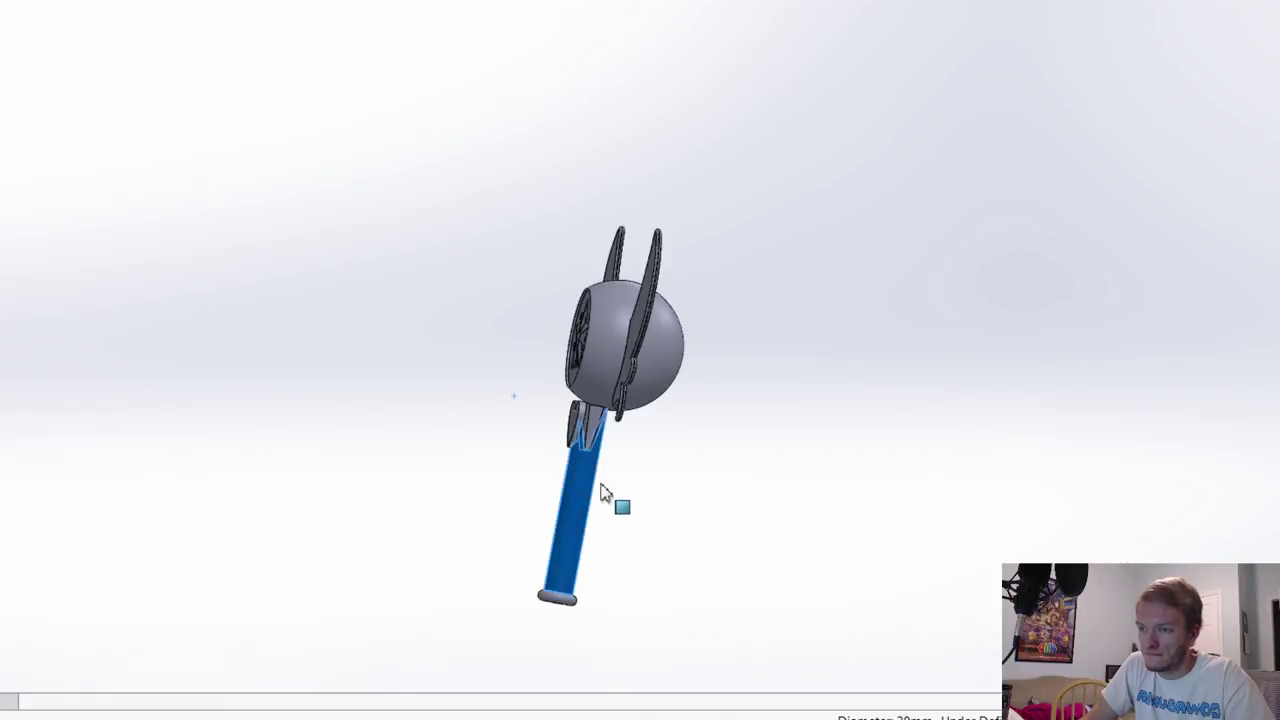
middle_drag(681, 526, 780, 520)
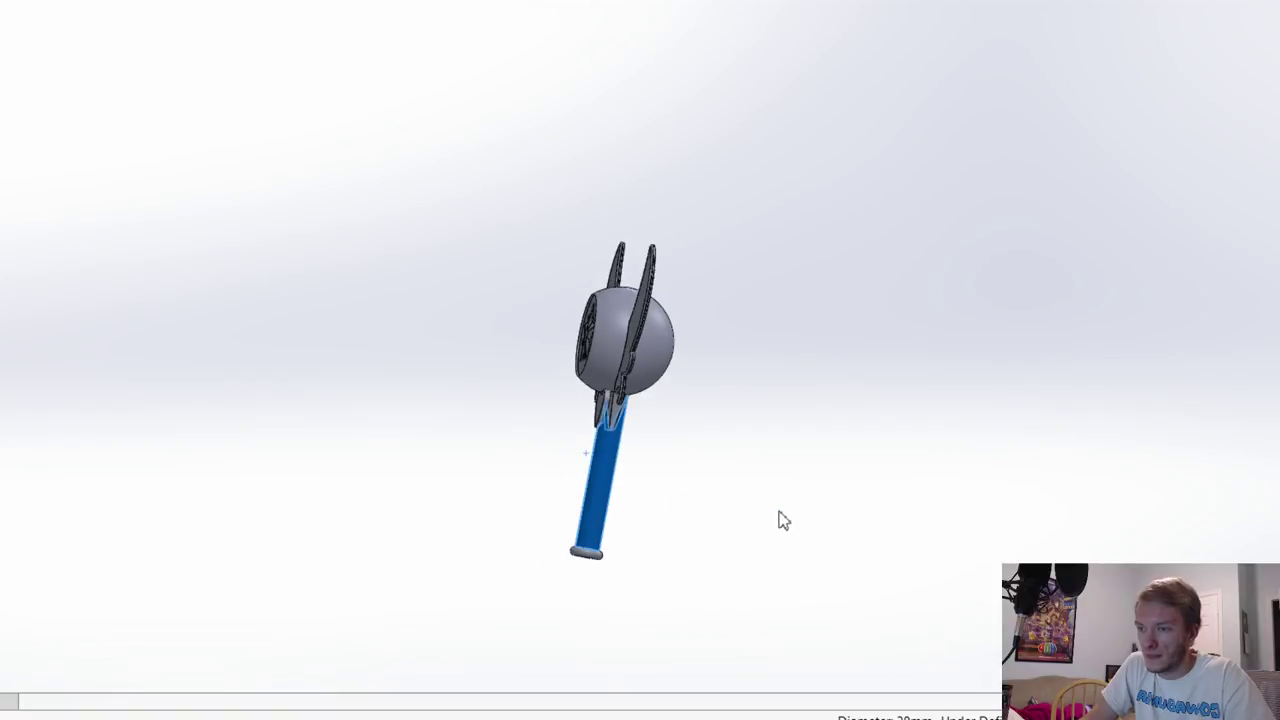
scroll(393, 395, down, 5)
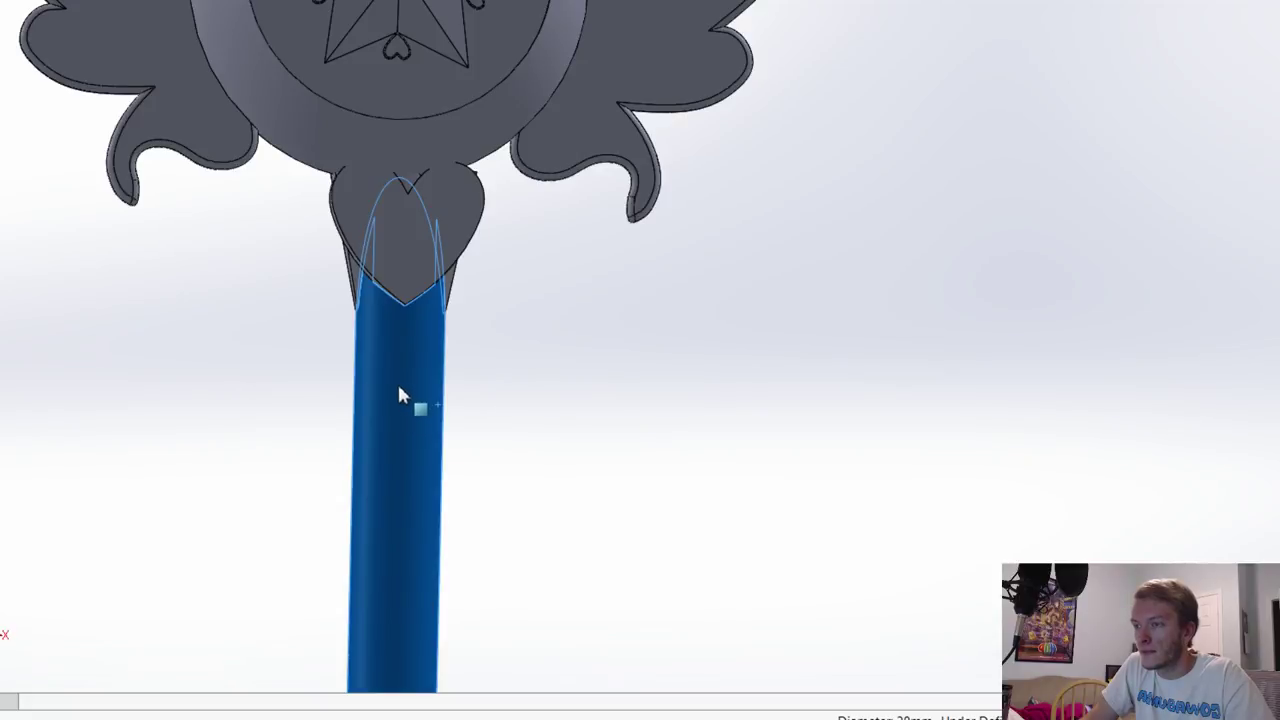
middle_drag(543, 429, 764, 448)
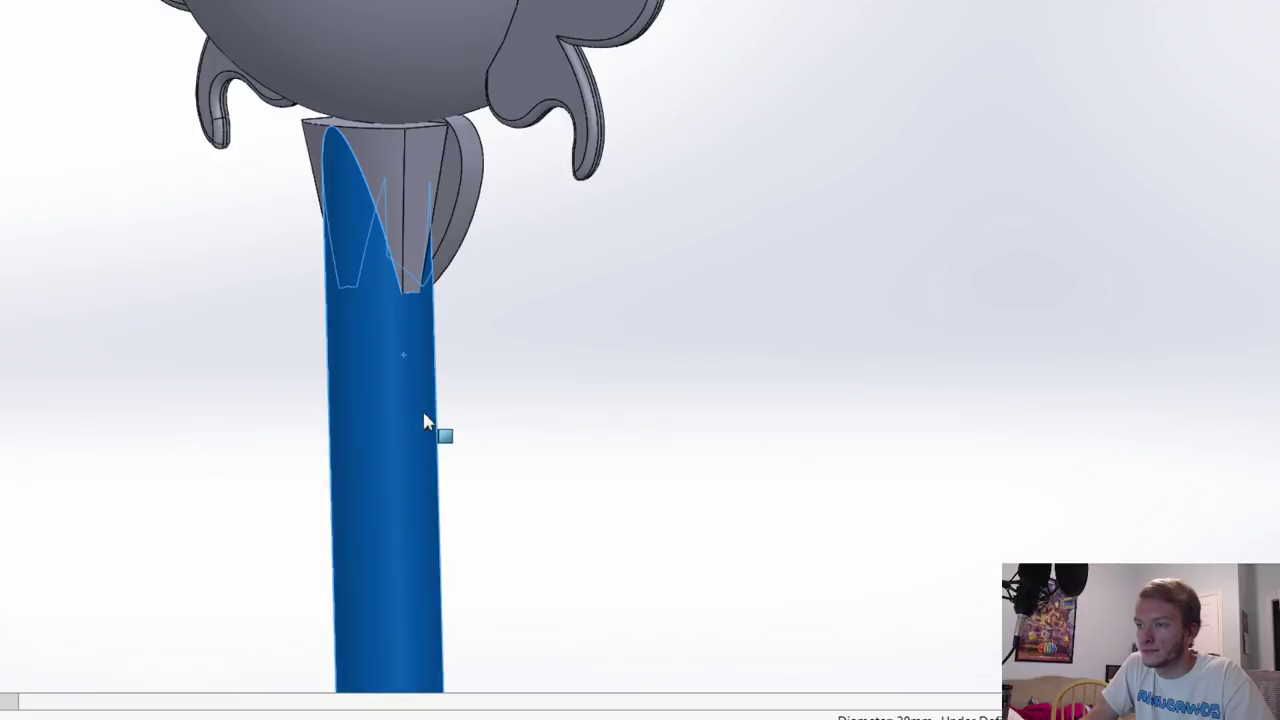
middle_drag(471, 437, 500, 497)
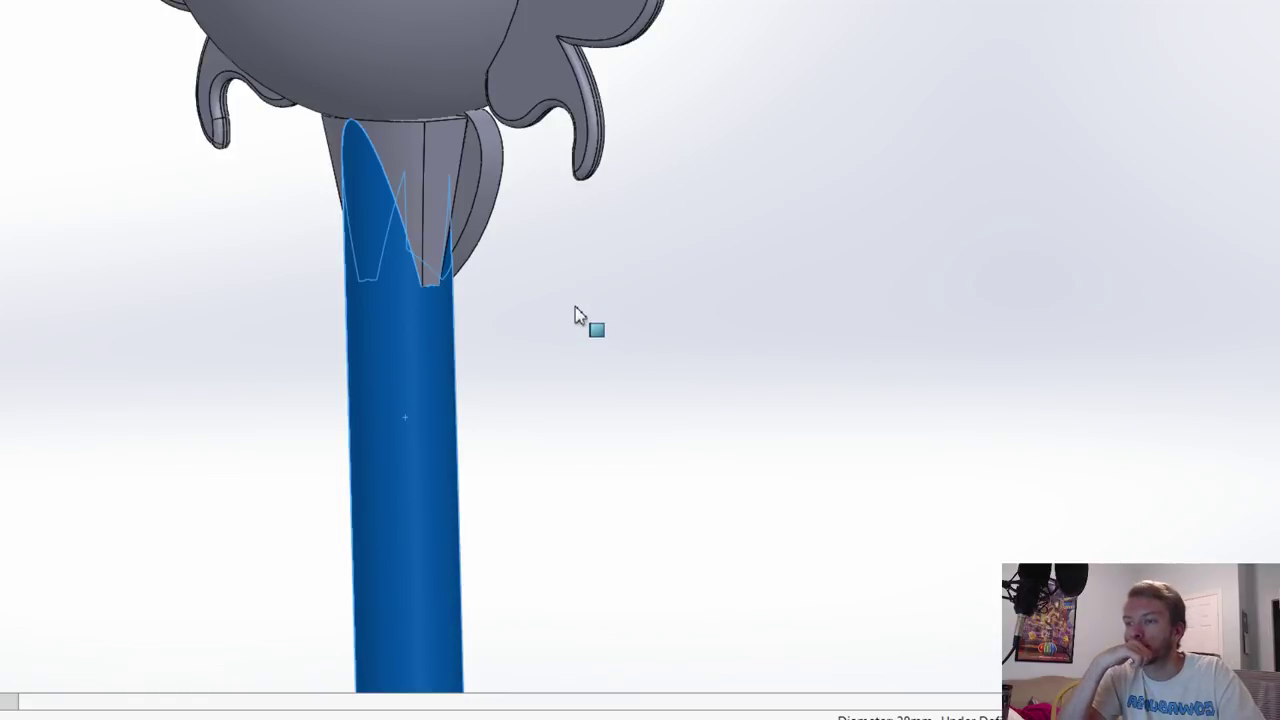
Step: Pull the shaft away from the winged sphere and switch to the shaft's part document
key(ctrl+shift+z)
key(ctrl+z)
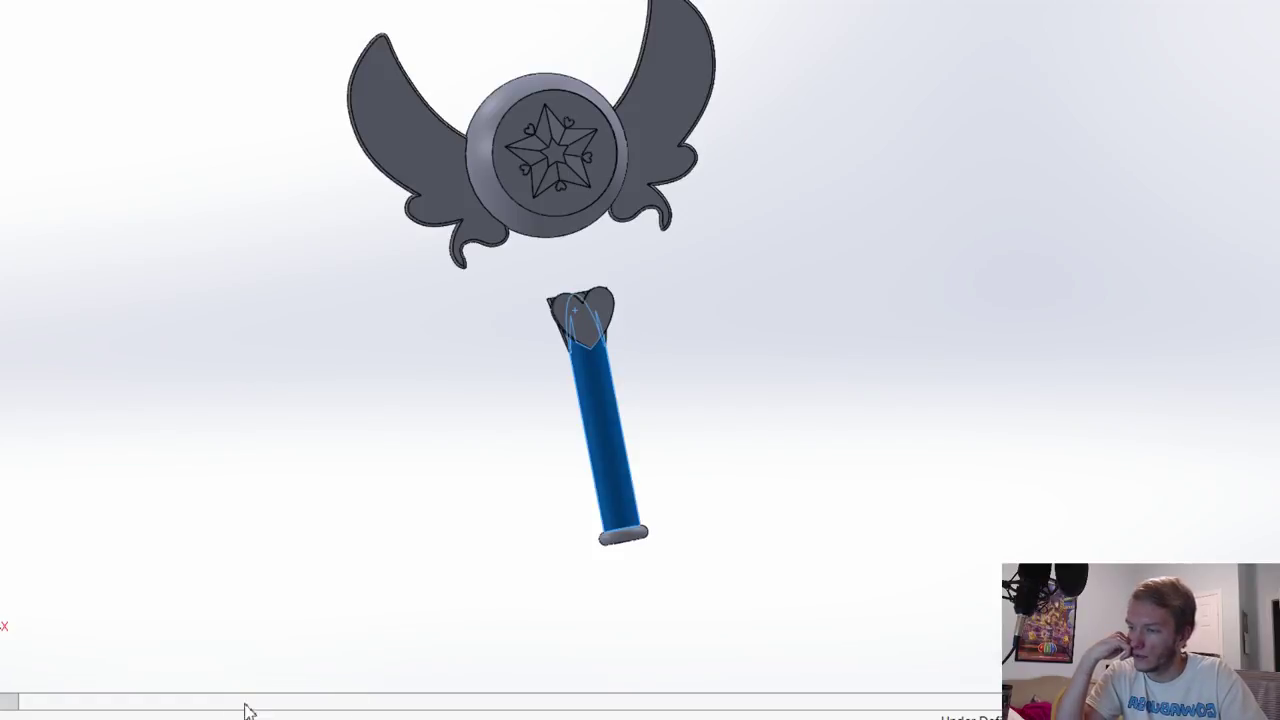
key(ctrl+Tab)
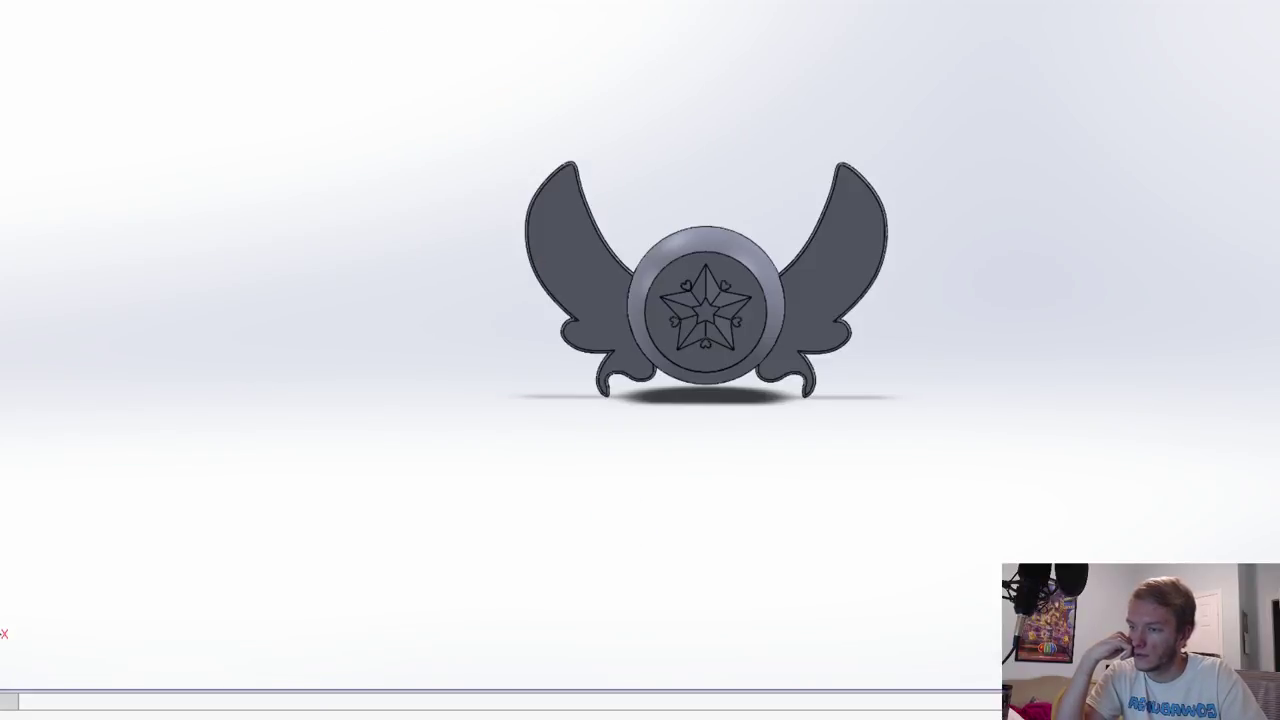
key(ctrl+Tab)
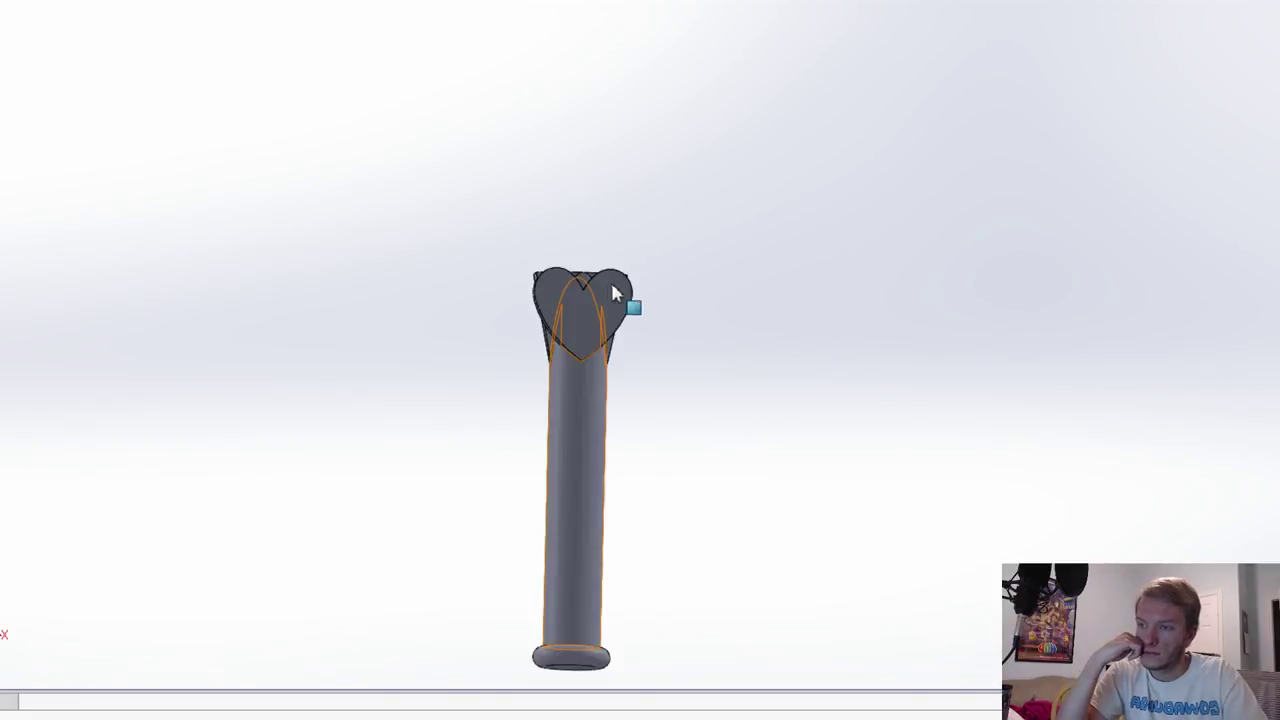
Step: Extrude the shaft head's top face upward above the heart-shaped boss
scroll(612, 284, down, 2)
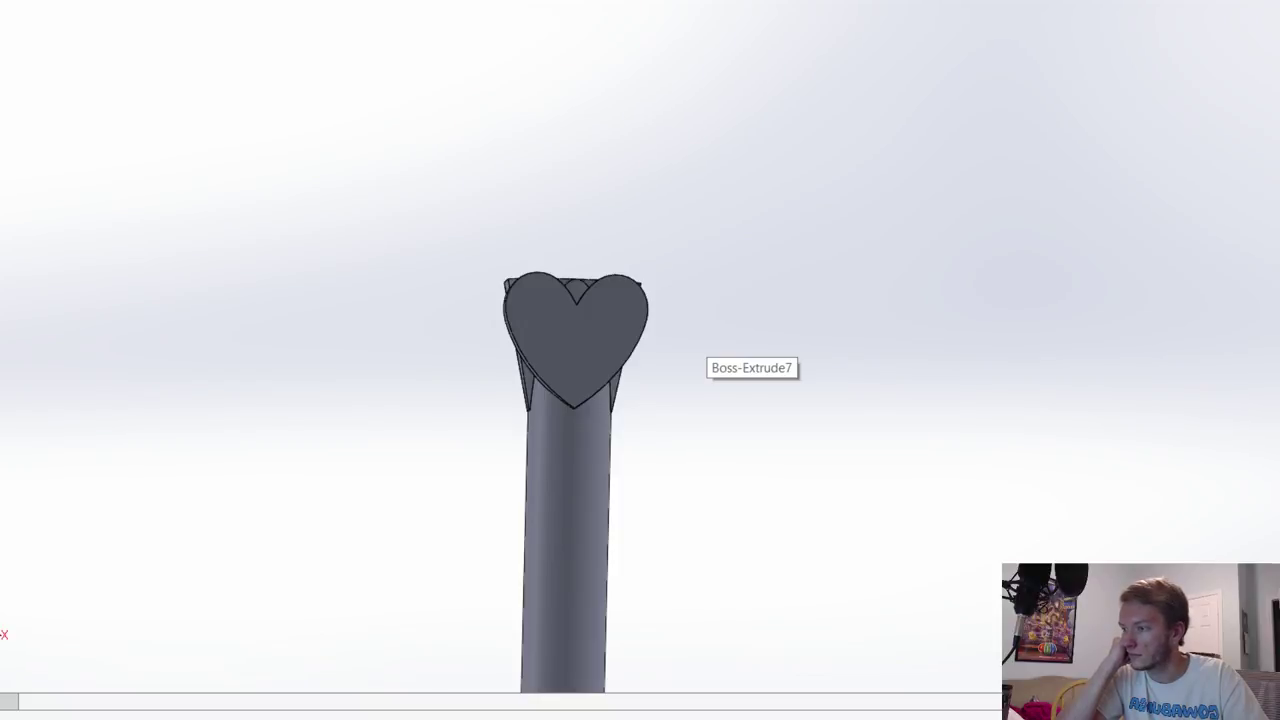
middle_drag(680, 345, 690, 440)
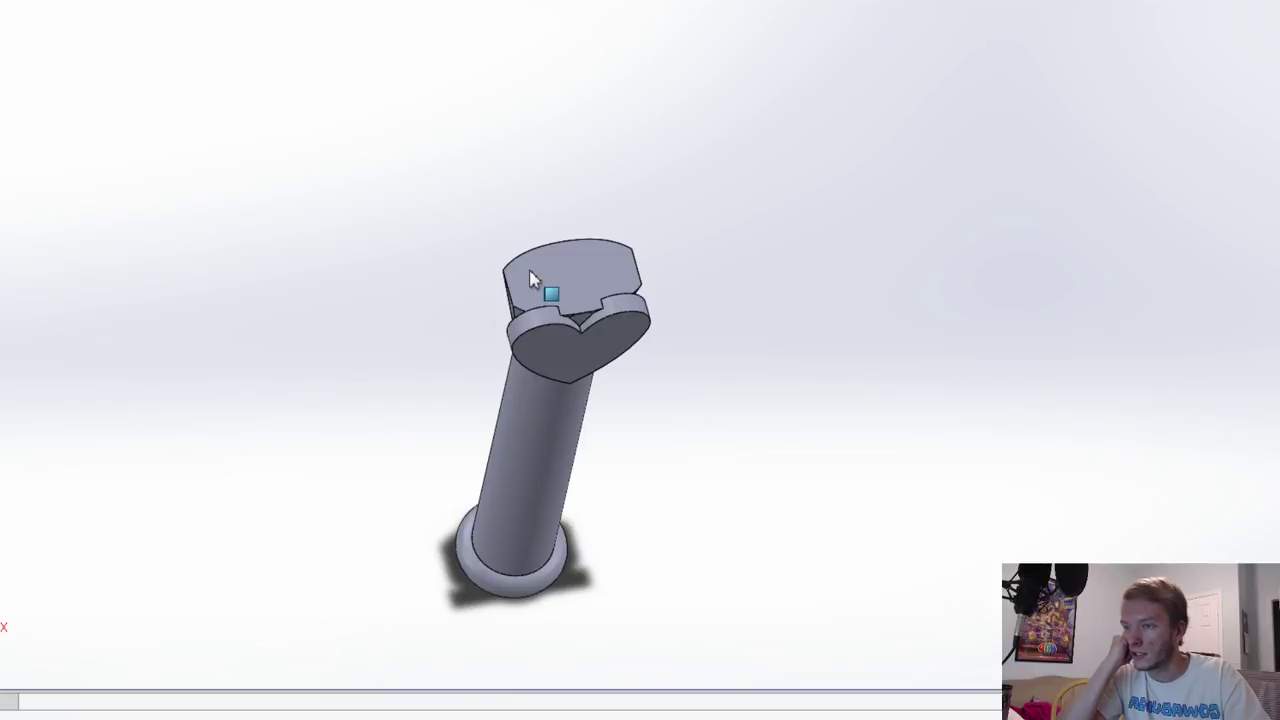
key(ctrl+z)
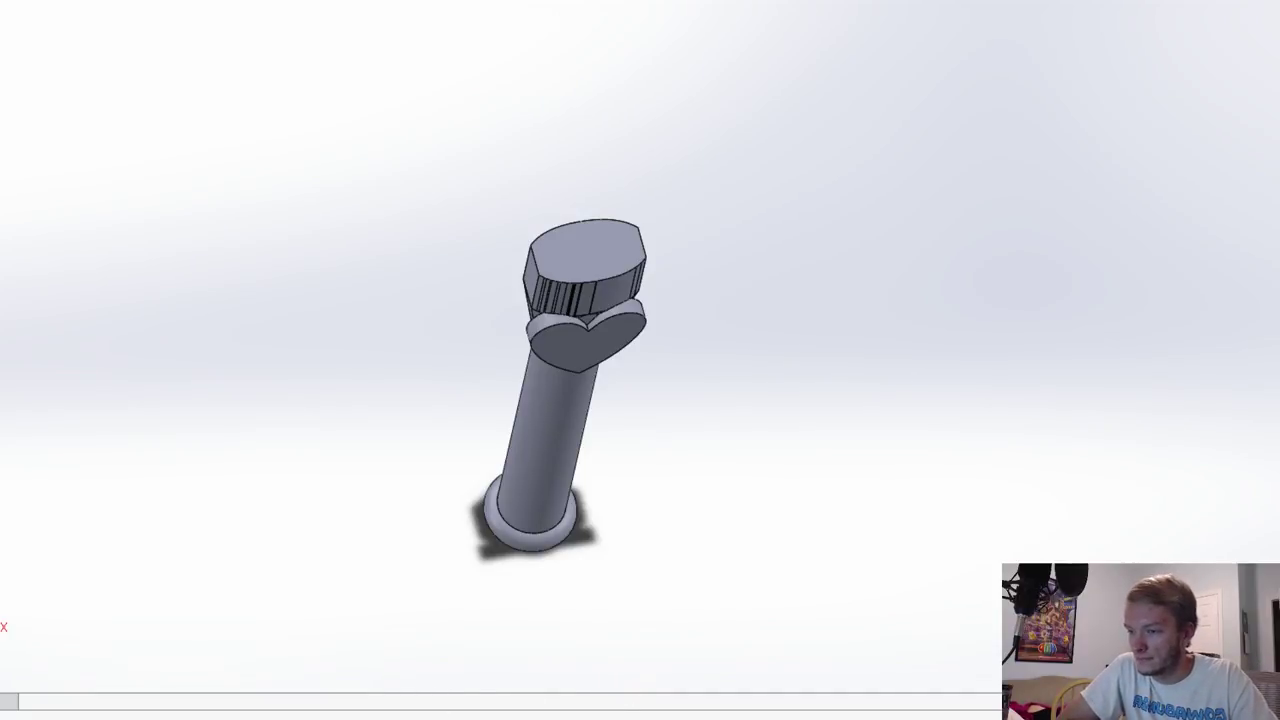
Step: Switch to the assembly and move the shaft with its lengthened head up against the underside of the winged sphere
key(ctrl+Tab)
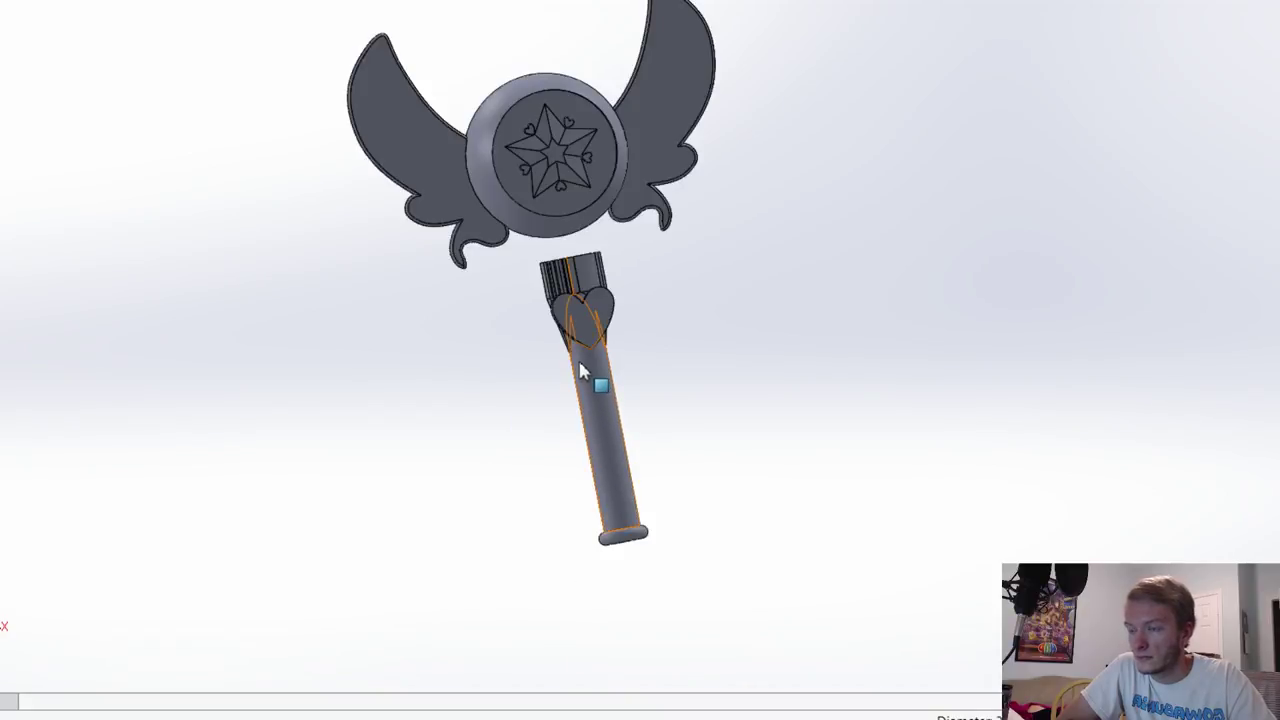
scroll(466, 329, down, 4)
middle_drag(466, 329, 572, 331)
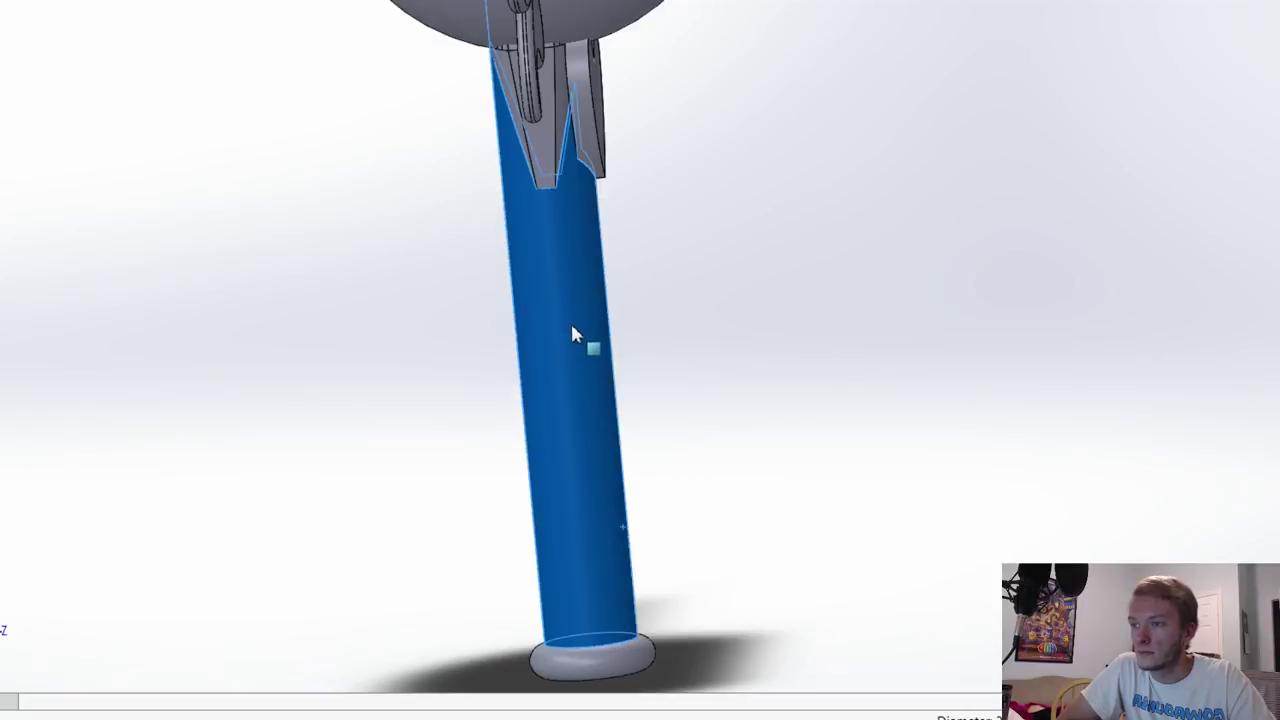
scroll(643, 345, up, 1)
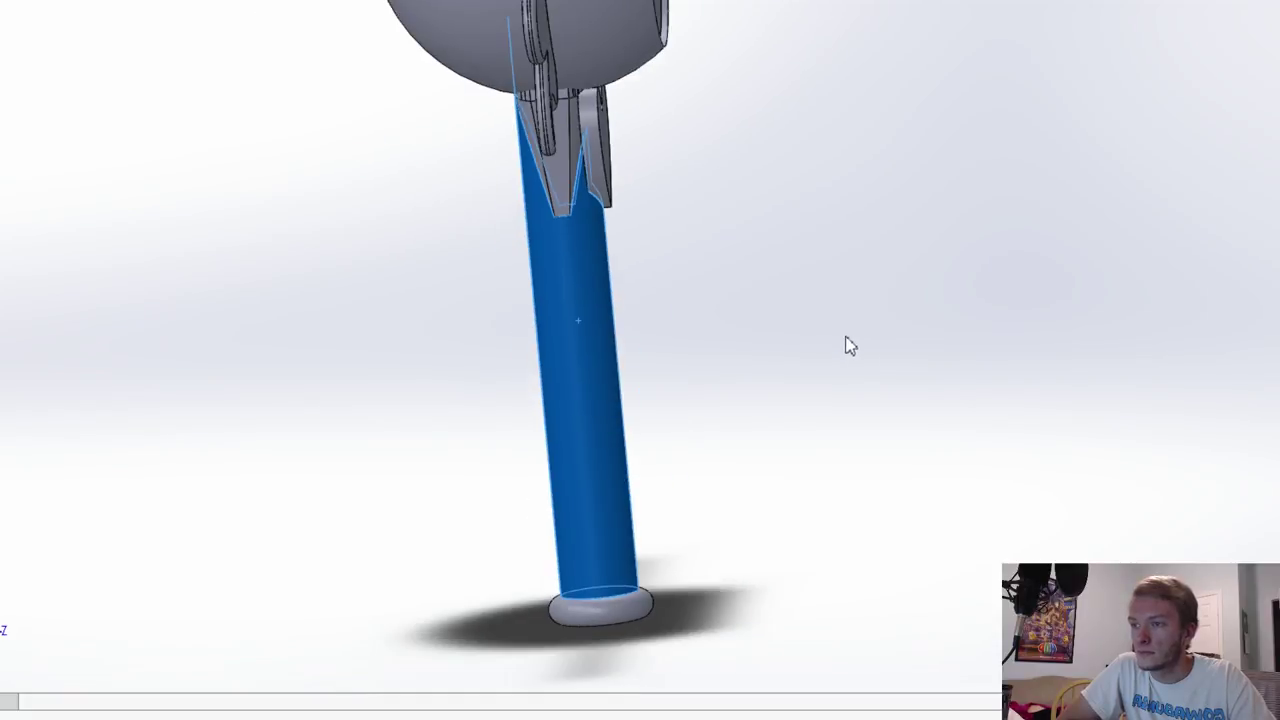
middle_drag(846, 343, 662, 344)
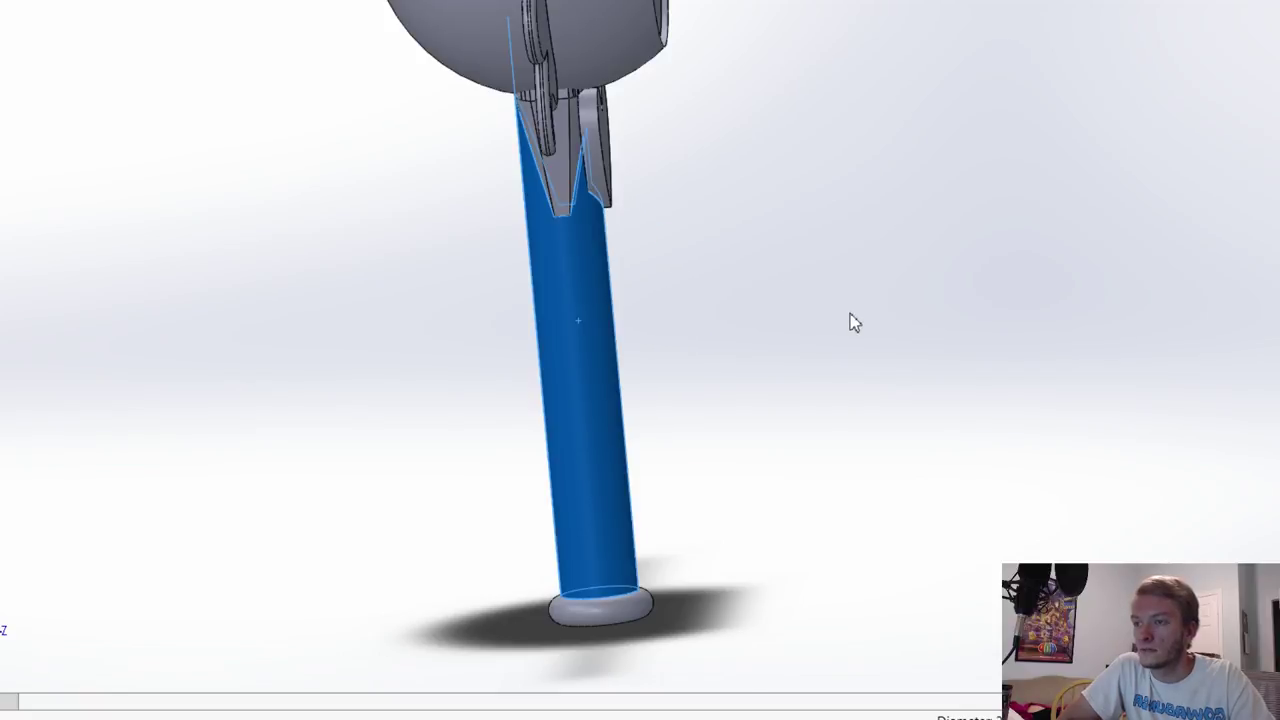
key(ctrl+shift+z)
middle_drag(849, 314, 856, 314)
middle_drag(601, 338, 593, 338)
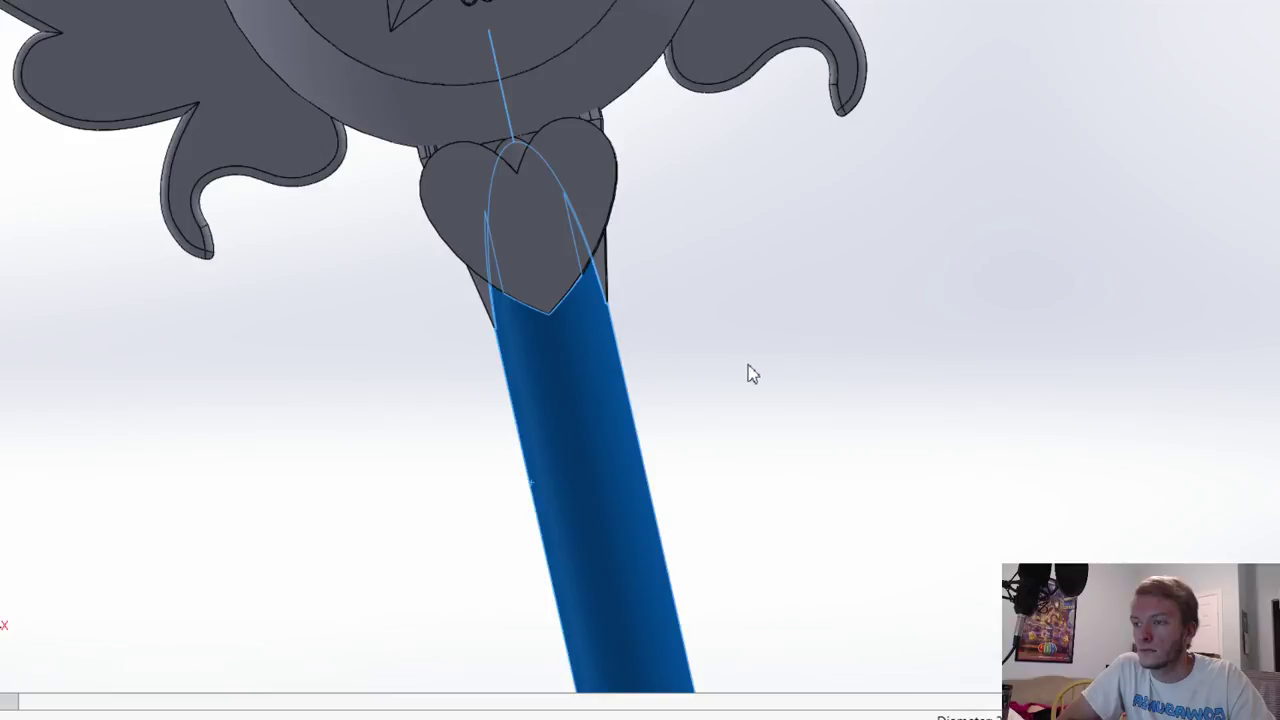
Step: Nudge the shaft sideways beneath the sphere and check how its head and heart-shaped boss line up from several angles
key(ctrl+z)
click(771, 324)
middle_drag(771, 336, 771, 366)
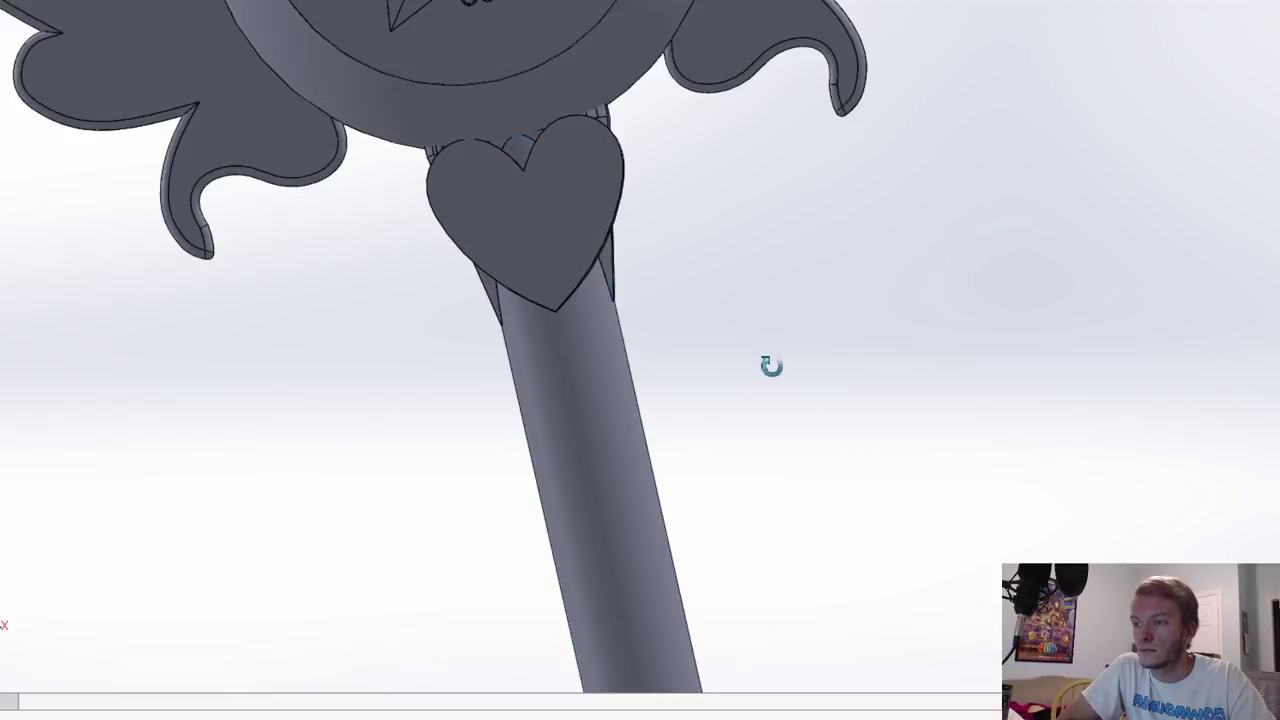
click(632, 374)
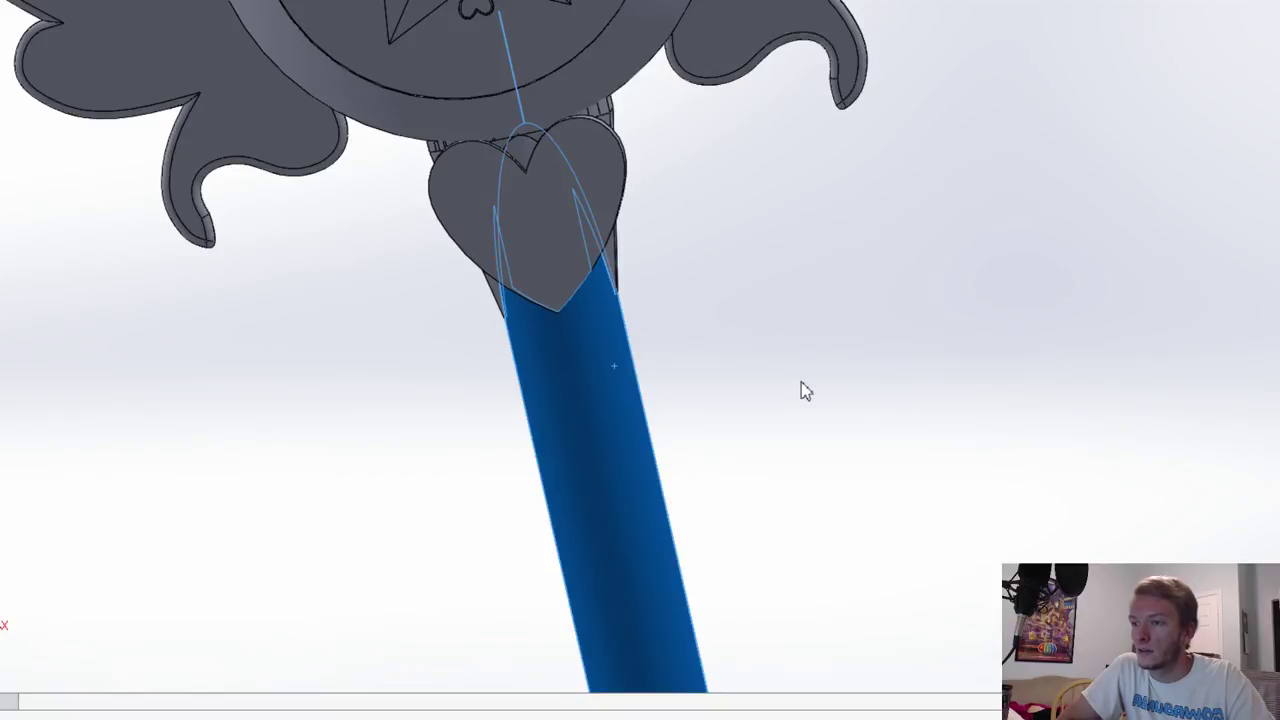
click(802, 381)
middle_drag(802, 381, 847, 372)
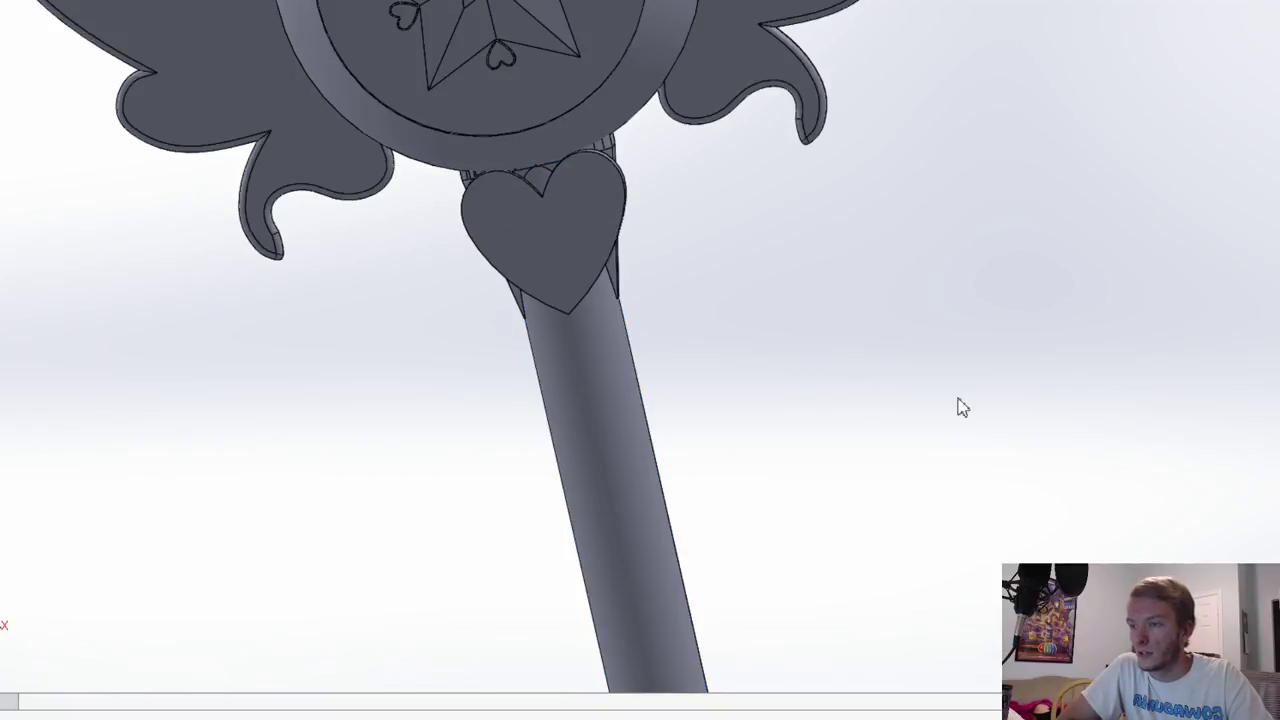
scroll(660, 525, up, 5)
middle_drag(660, 525, 467, 496)
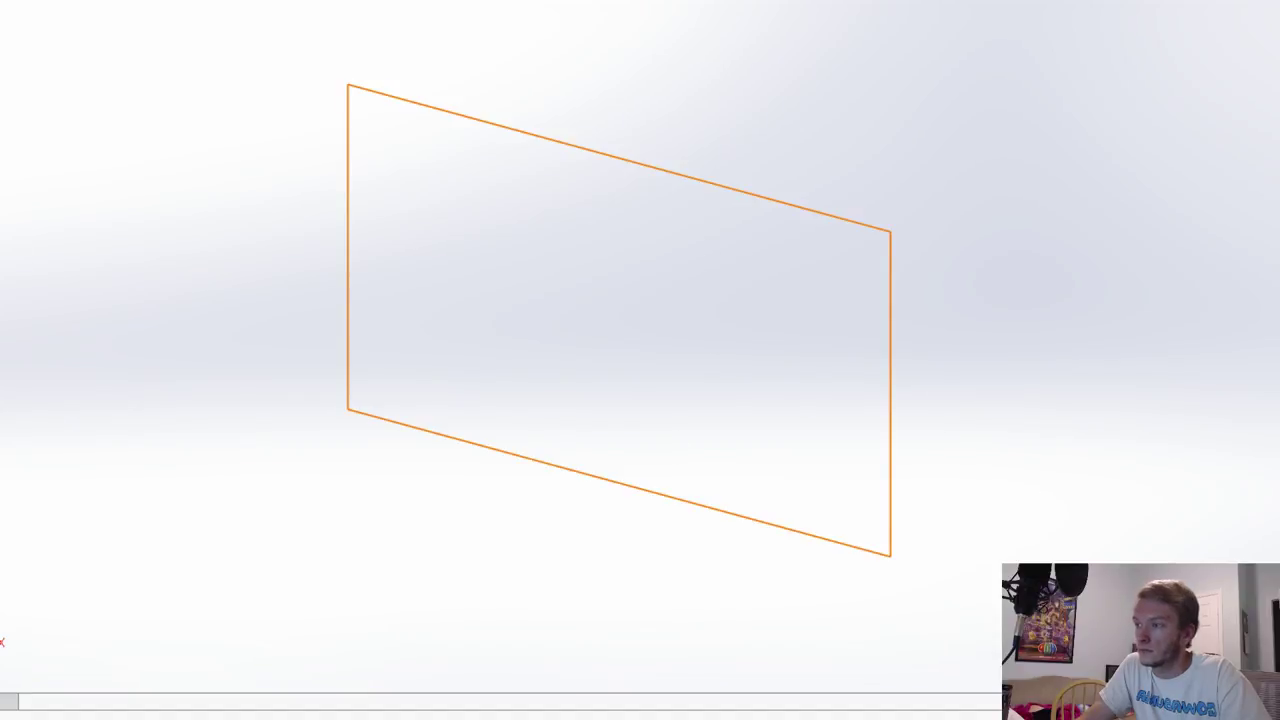
Step: In a new part, sketch a closed four-line diamond around the origin on the Front Plane, with sides about 34 mm long
click(348, 330)
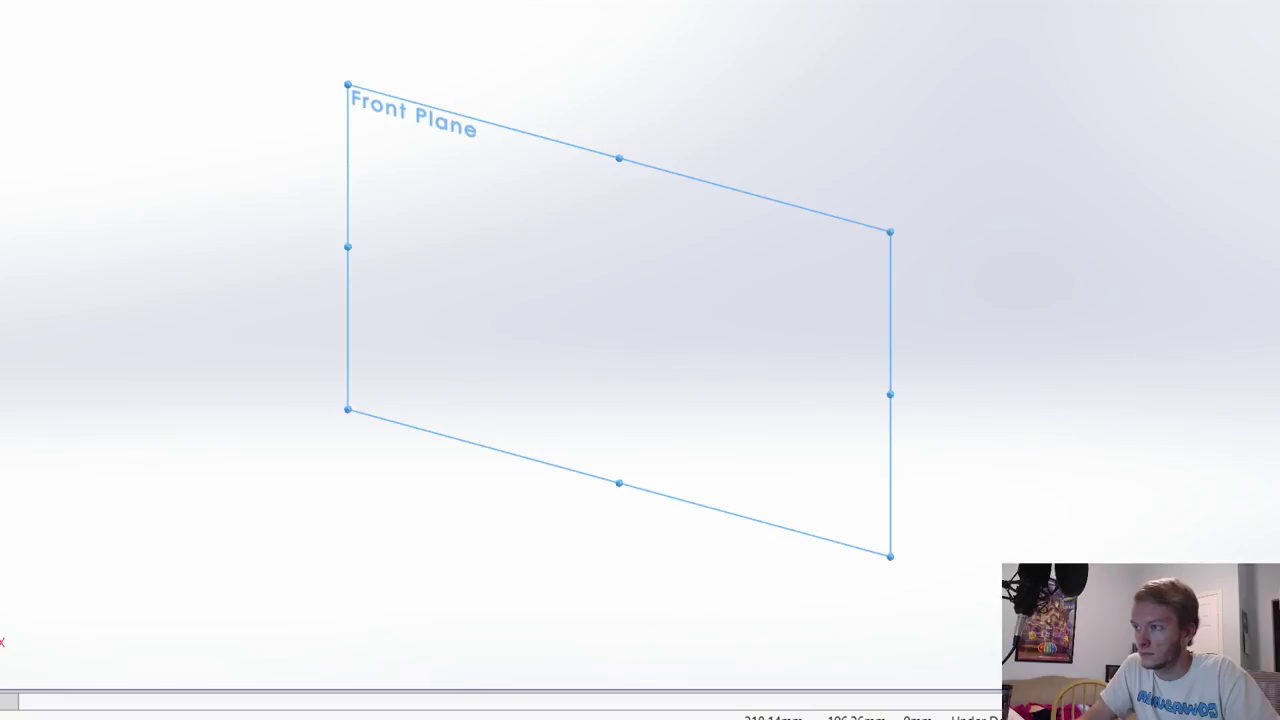
click(626, 239)
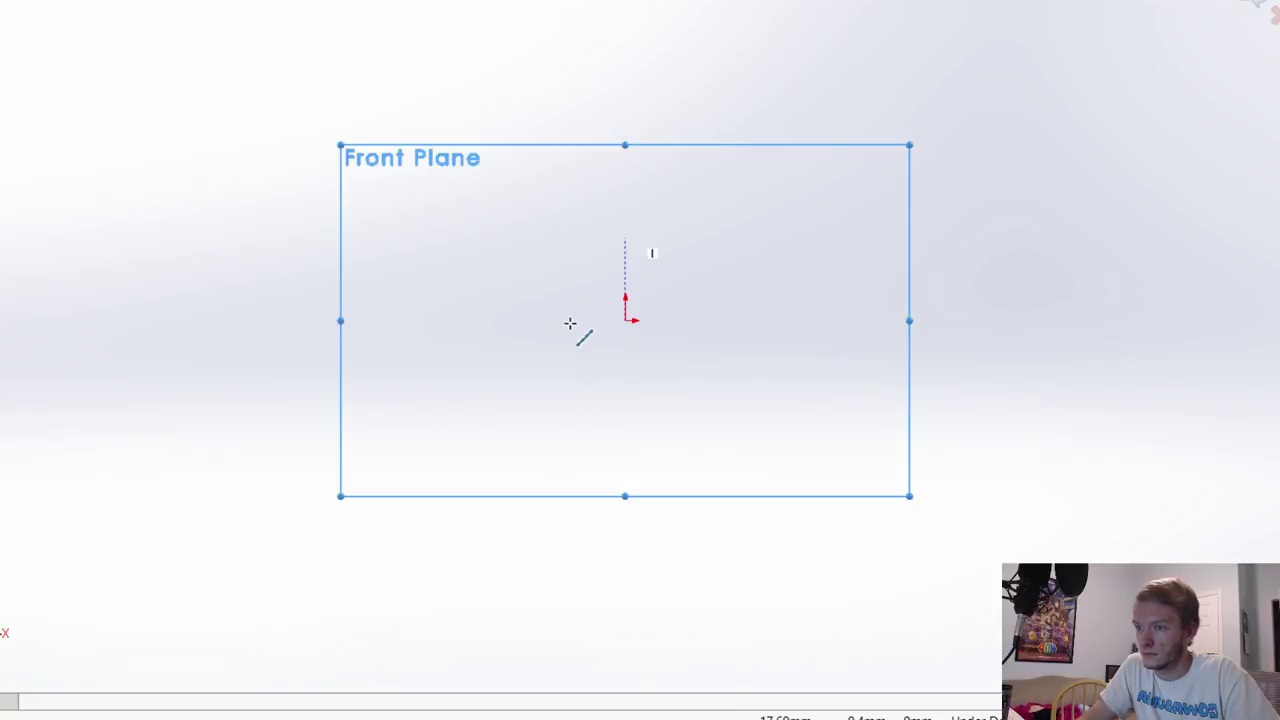
click(569, 321)
click(631, 412)
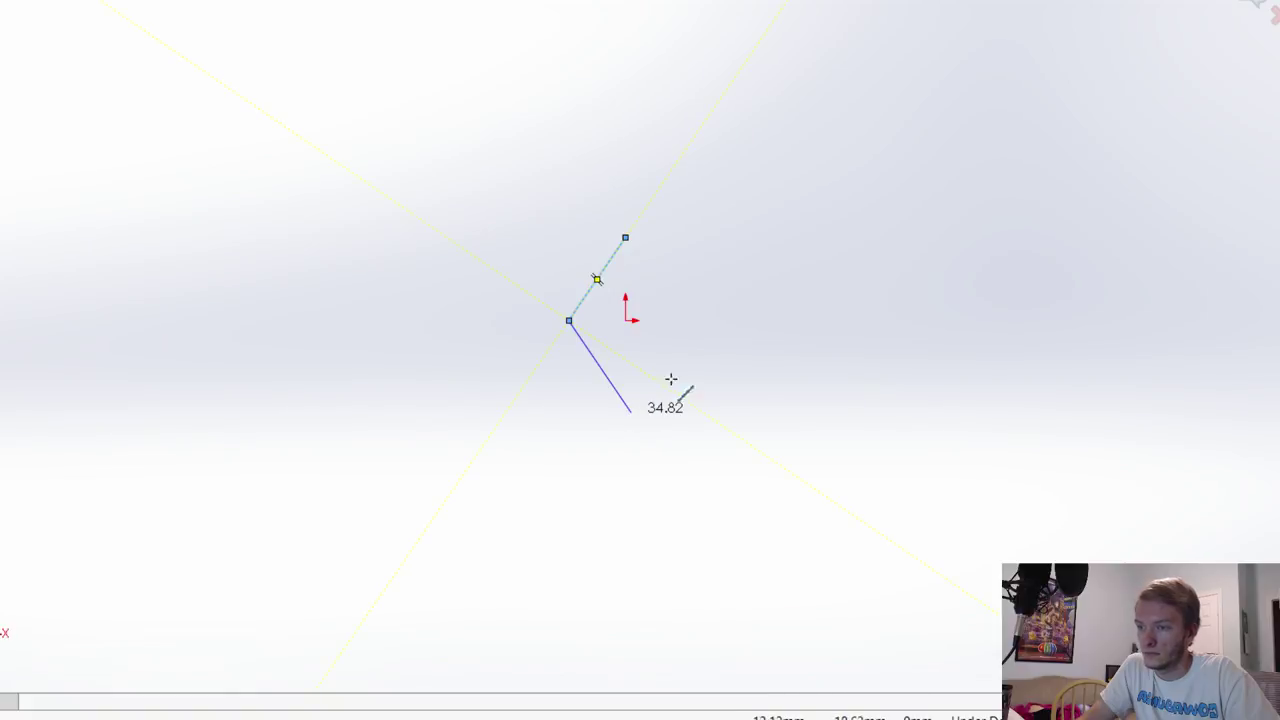
click(693, 320)
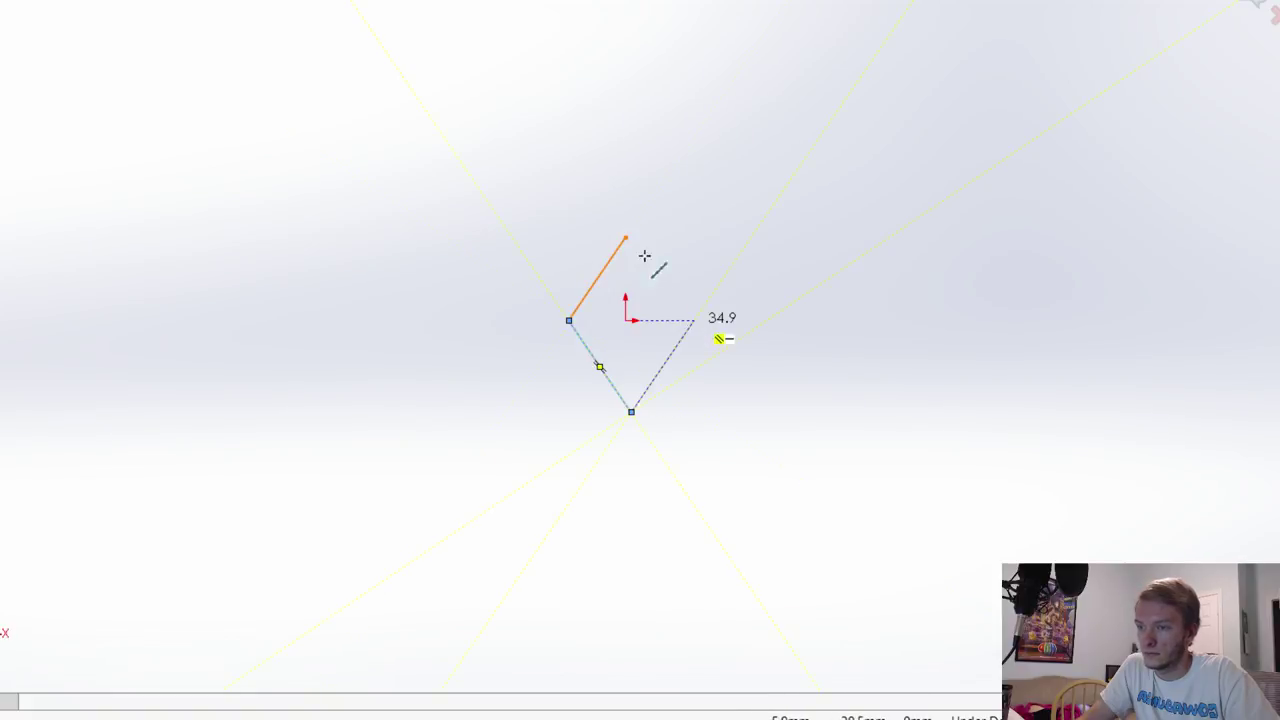
click(626, 240)
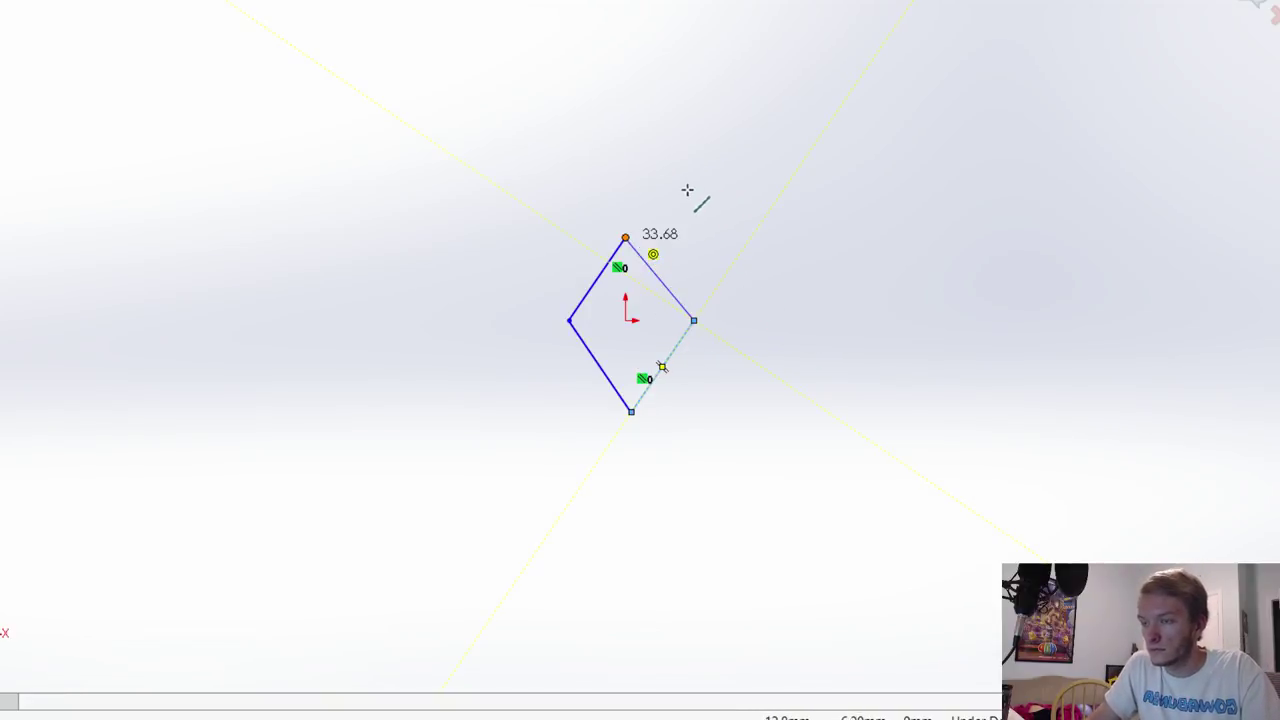
key(Escape)
key(f)
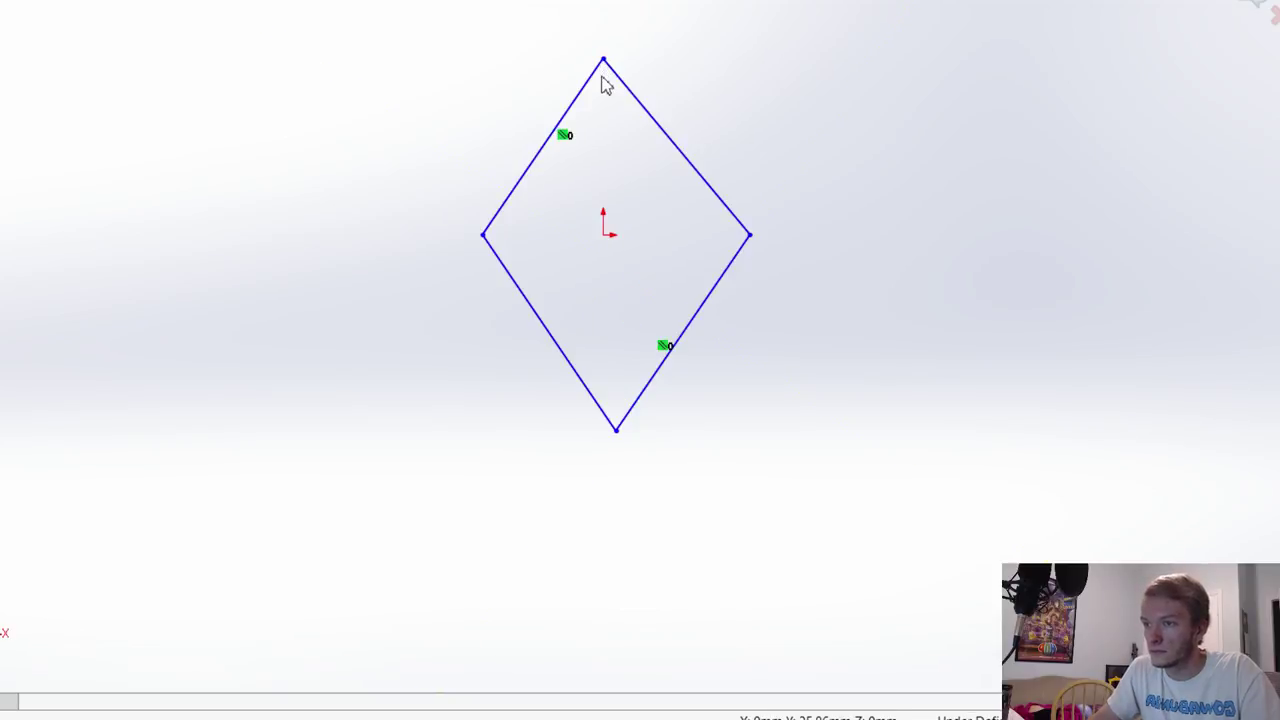
Step: Align the diamond's upper and lower vertices vertically with the origin and its two side vertices horizontally with the origin
click(616, 430)
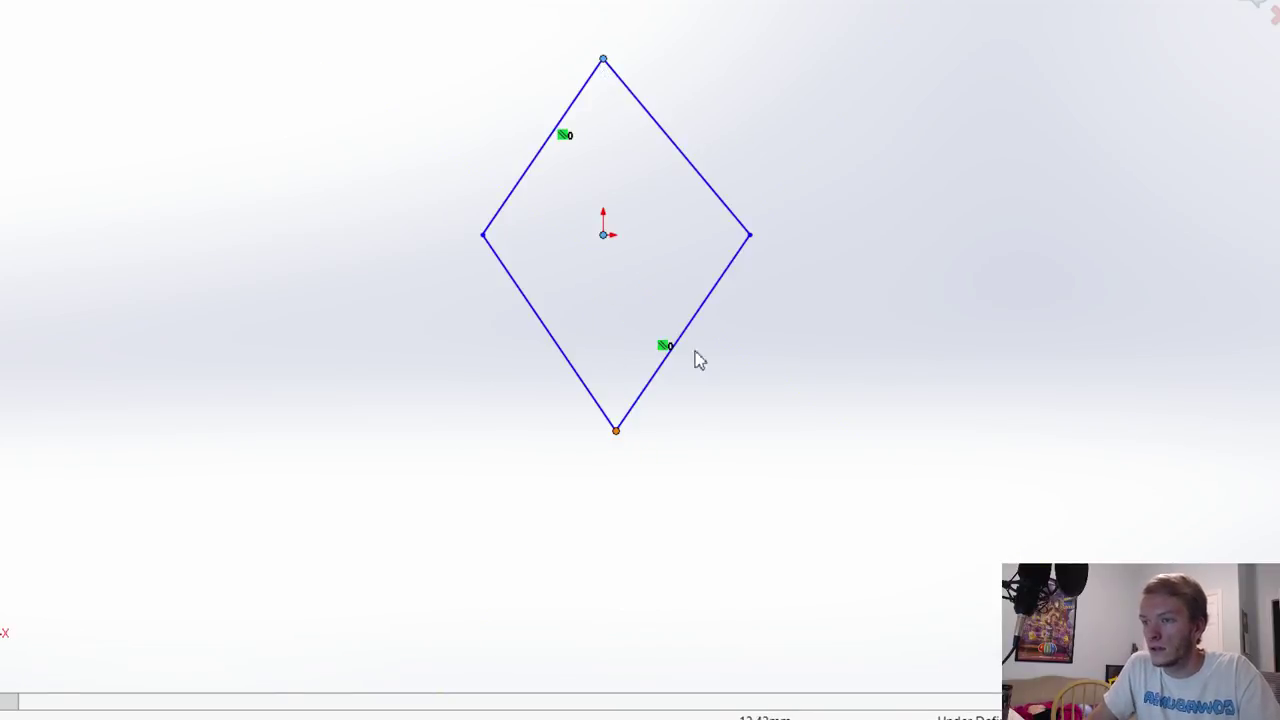
click(746, 242)
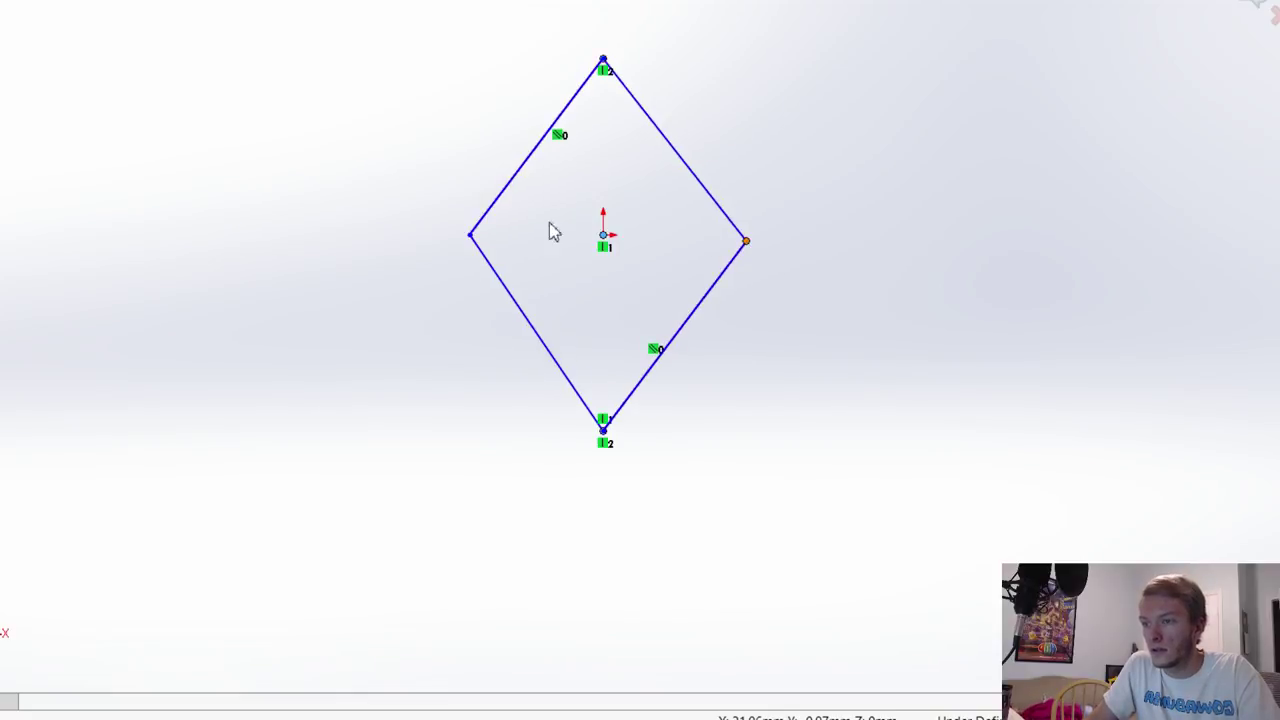
ctrl+click(471, 236)
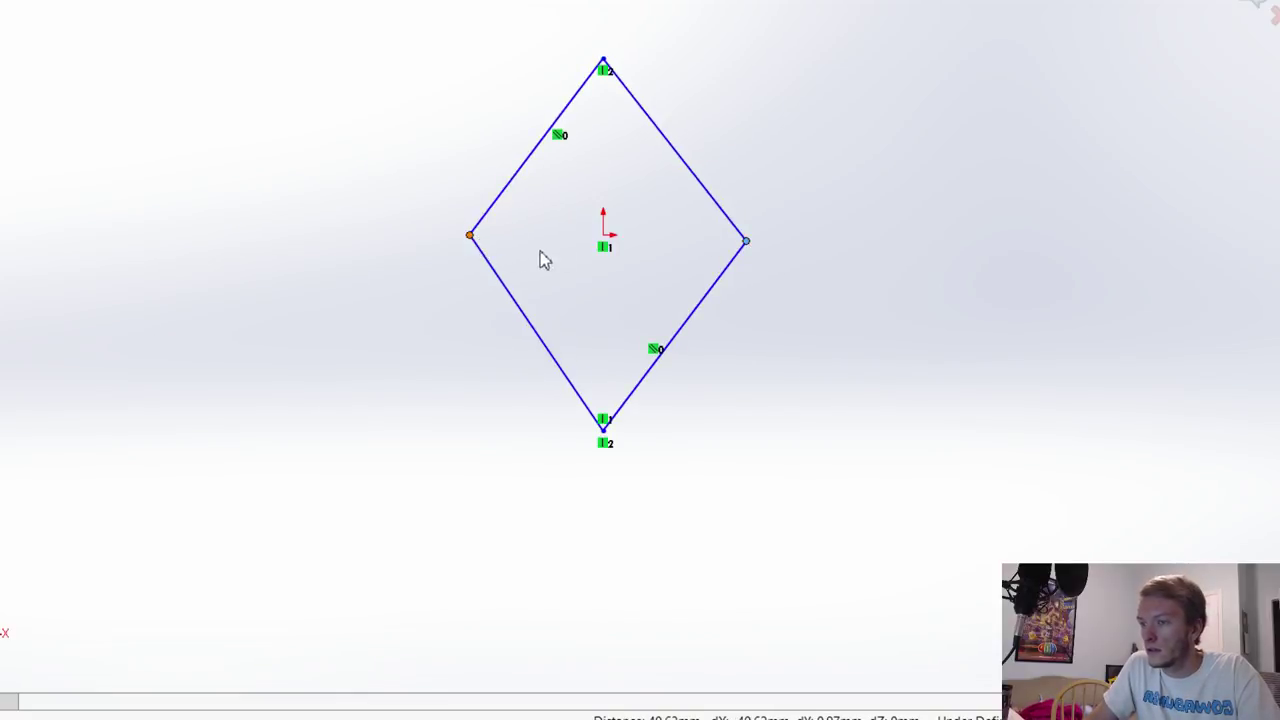
ctrl+click(604, 236)
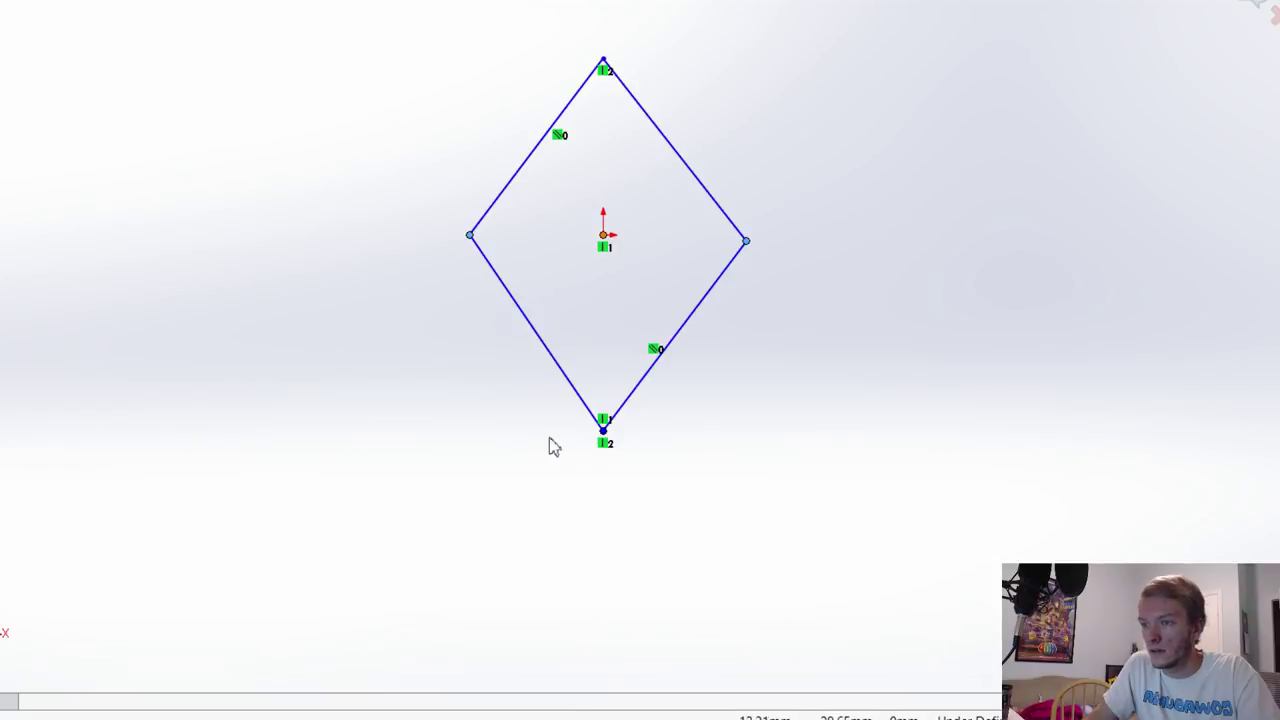
Step: Dimension the angle at one side vertex of the diamond as 125° and make all four sides equal
right_drag(868, 358, 857, 189)
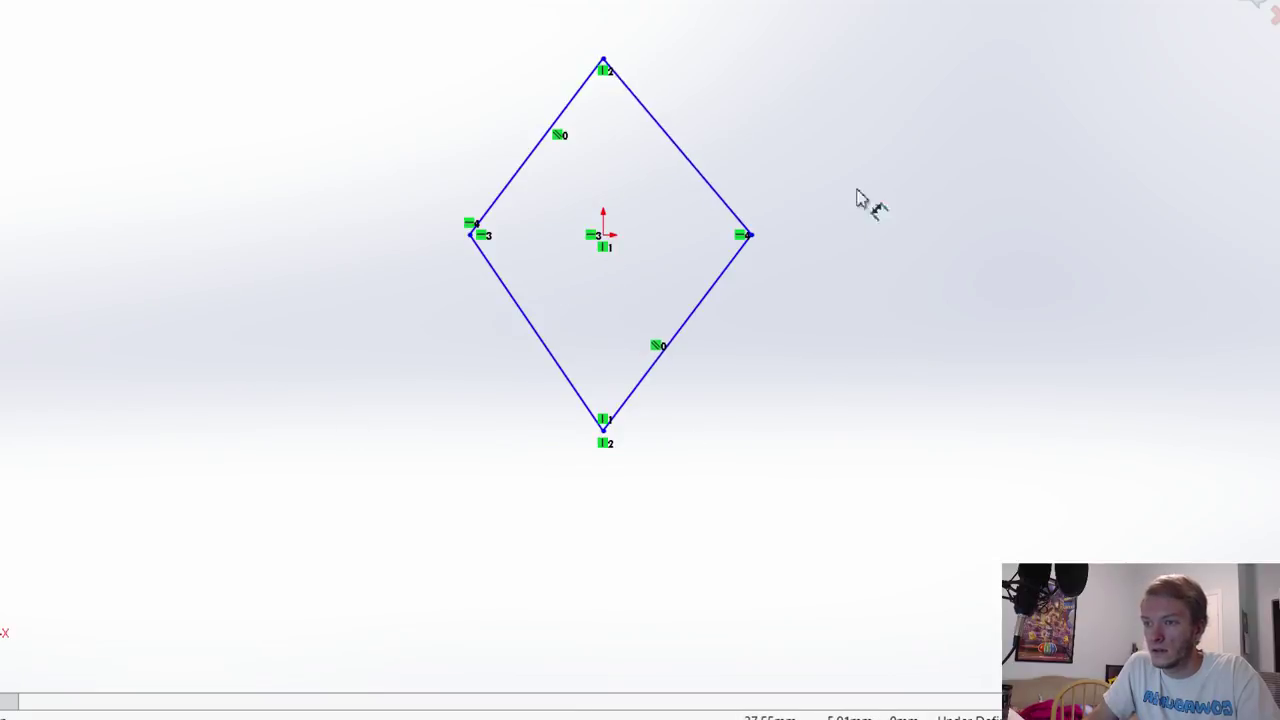
click(709, 190)
click(688, 262)
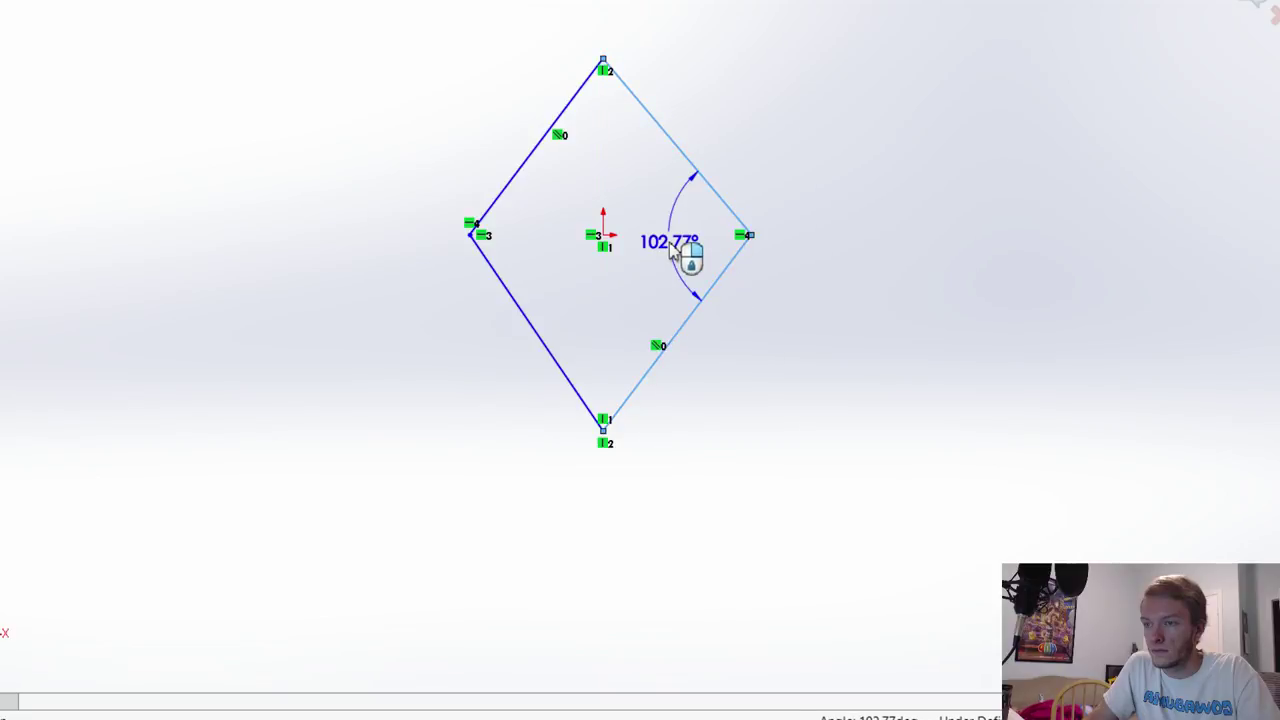
click(686, 251)
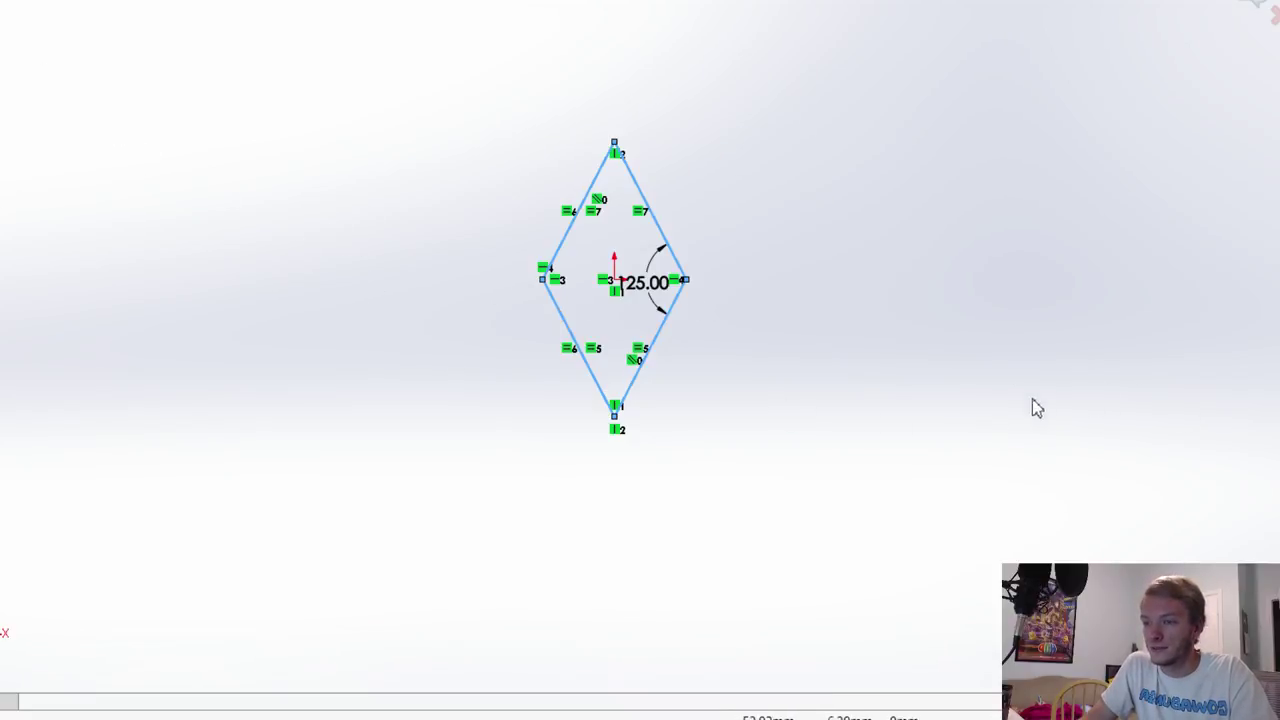
Step: Set the diamond's height between its upper and lower vertices to 75 mm and extrude it to both sides of the Front Plane with draft
key(f)
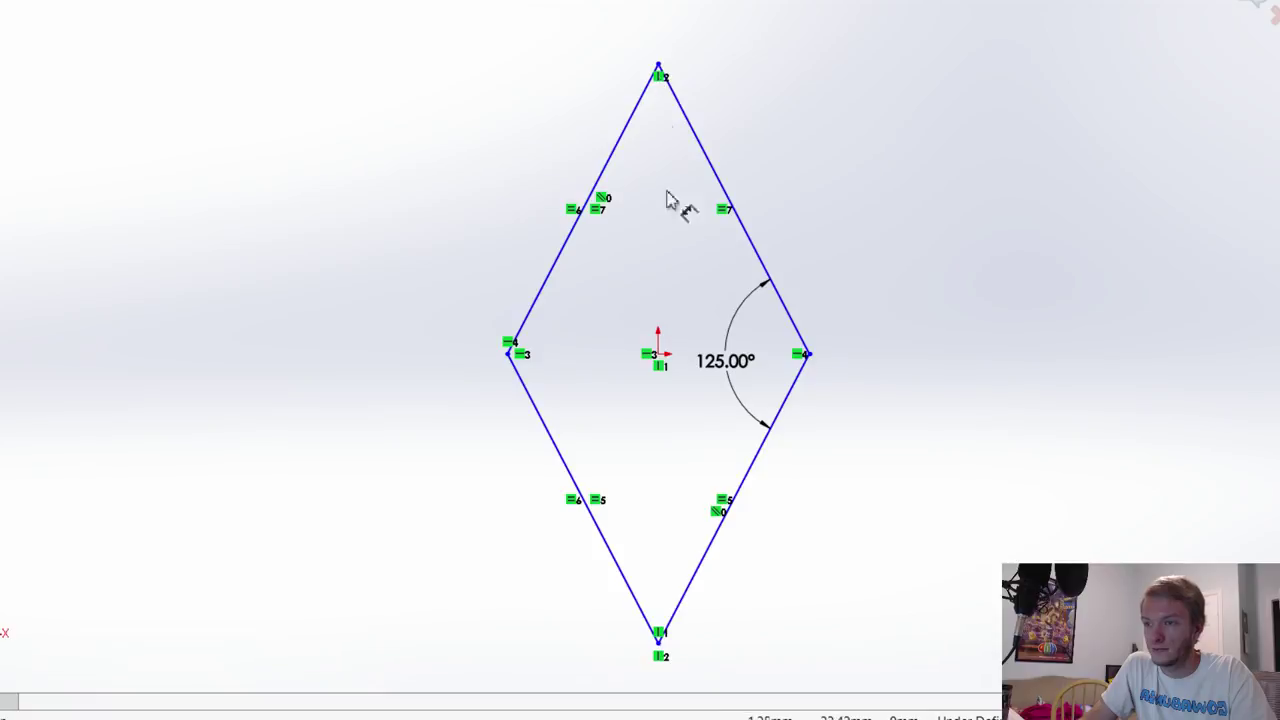
click(659, 67)
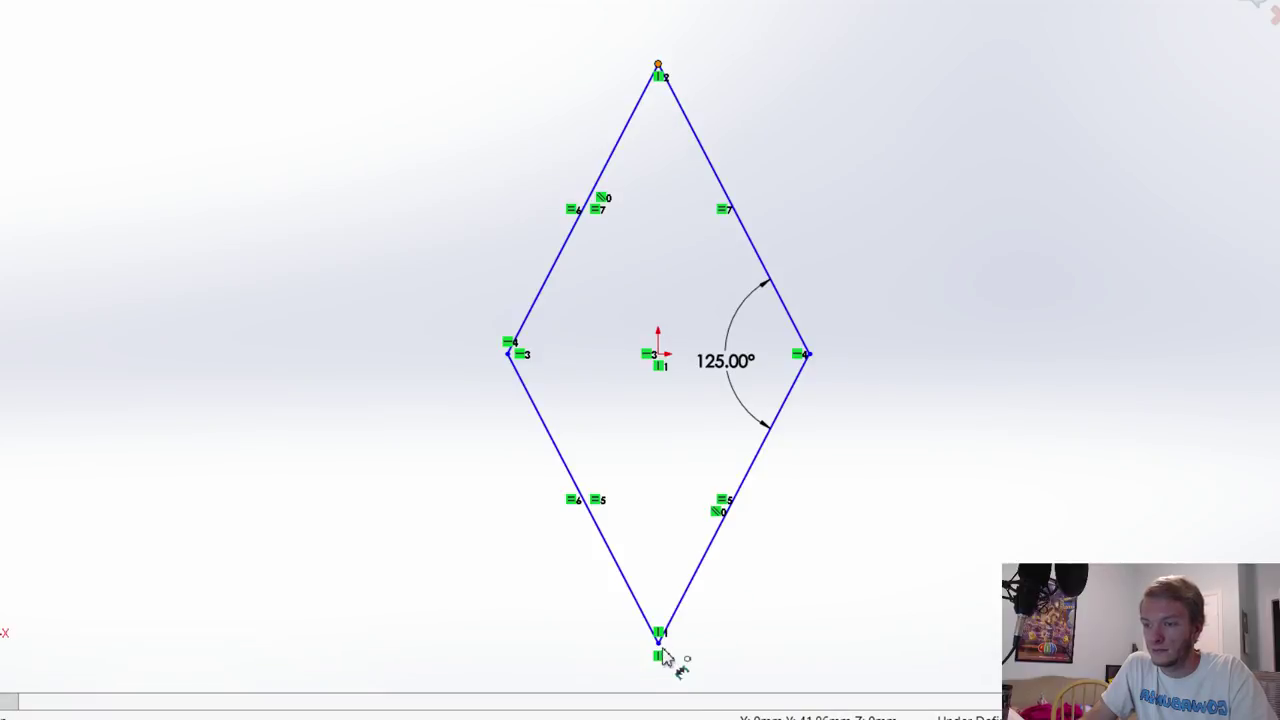
click(658, 643)
click(1050, 375)
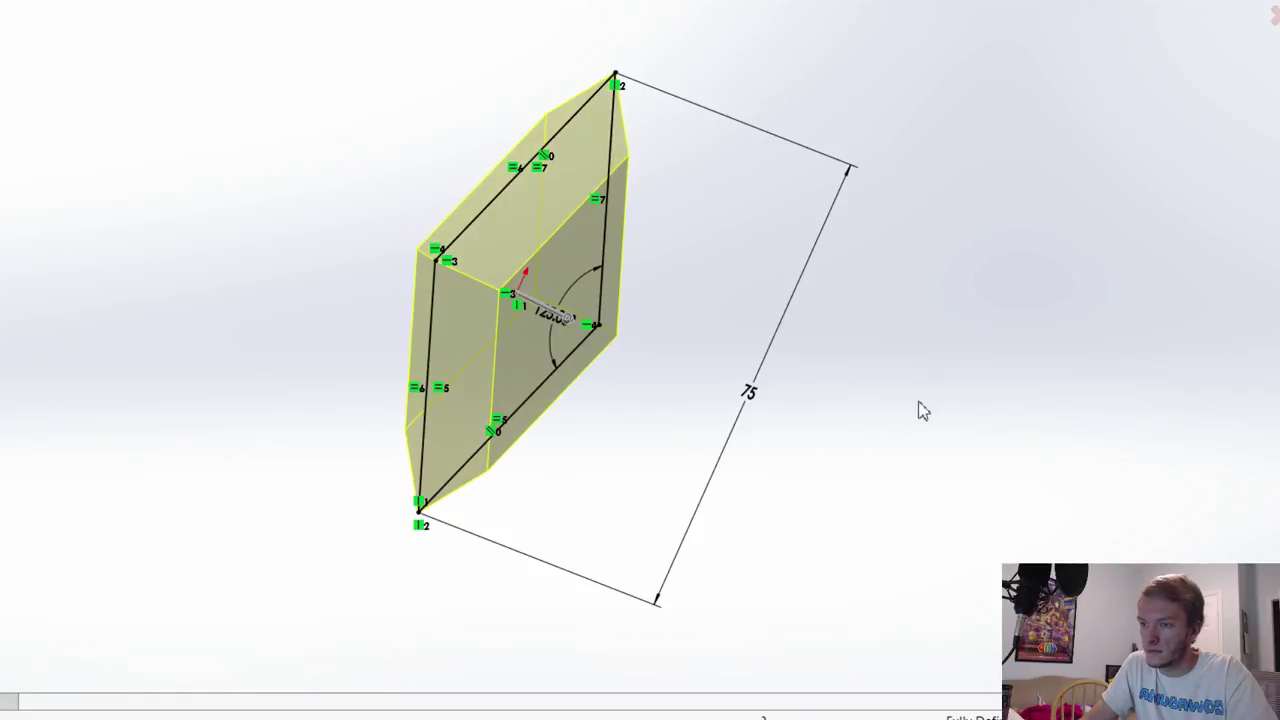
middle_drag(918, 402, 800, 339)
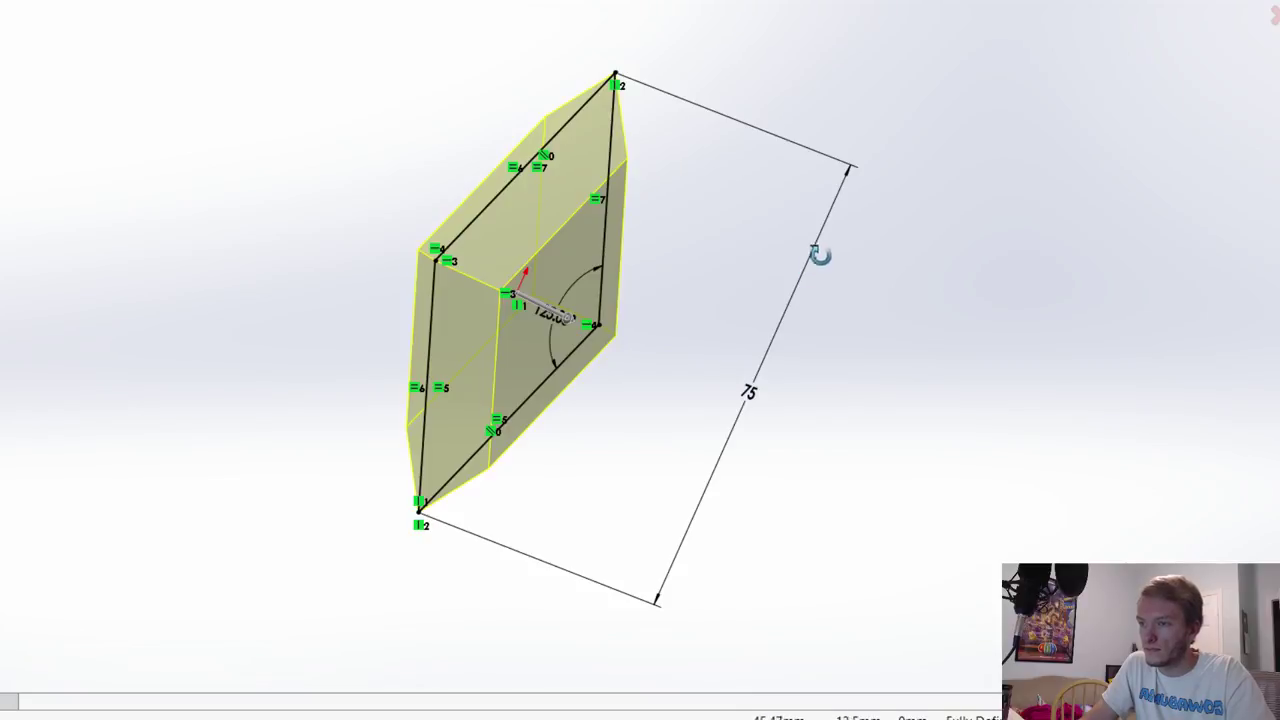
key(ctrl+8)
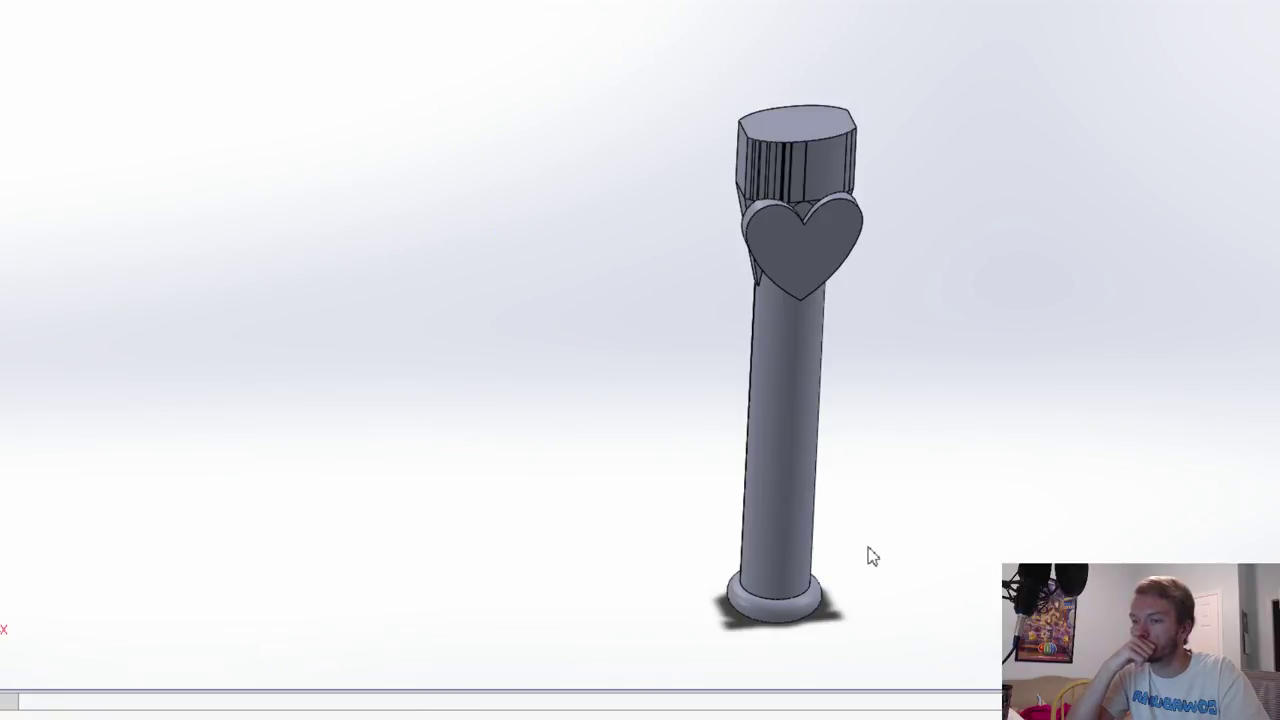
Step: In the shaft part, measure the diameter of the circular recess in the rounded base and cut the recess deeper
middle_drag(870, 556, 854, 363)
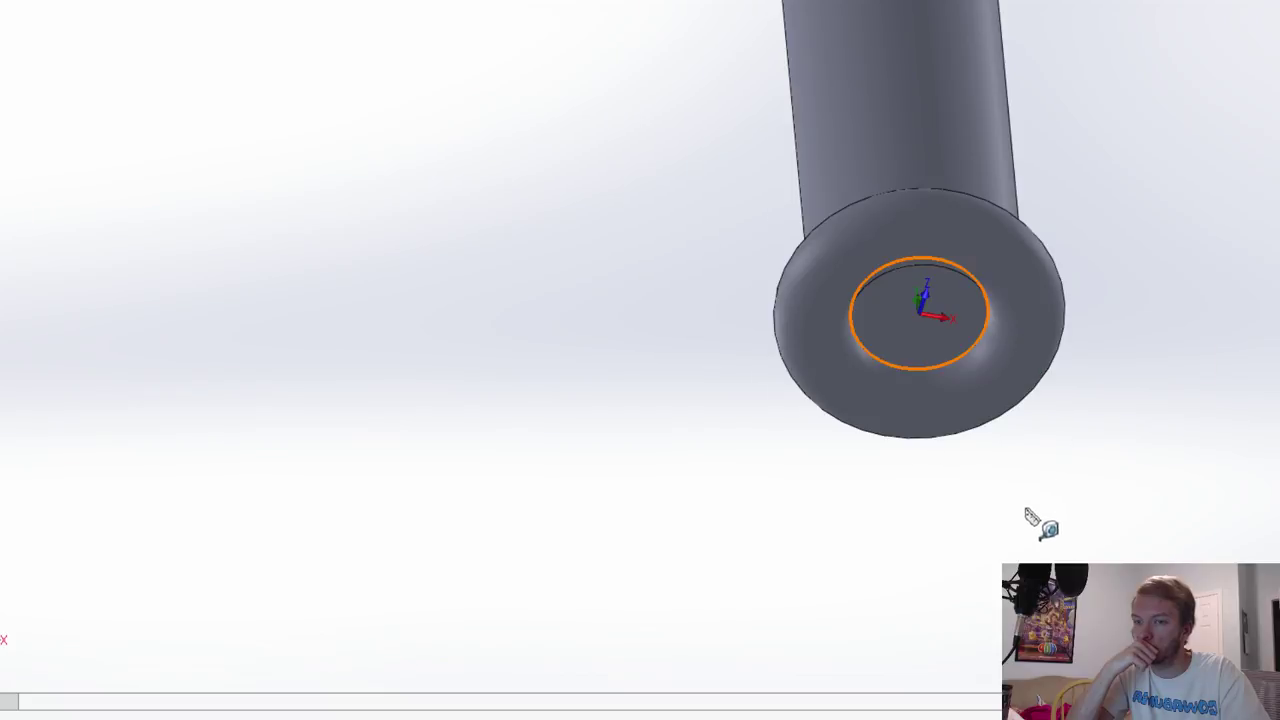
middle_drag(1037, 520, 1080, 423)
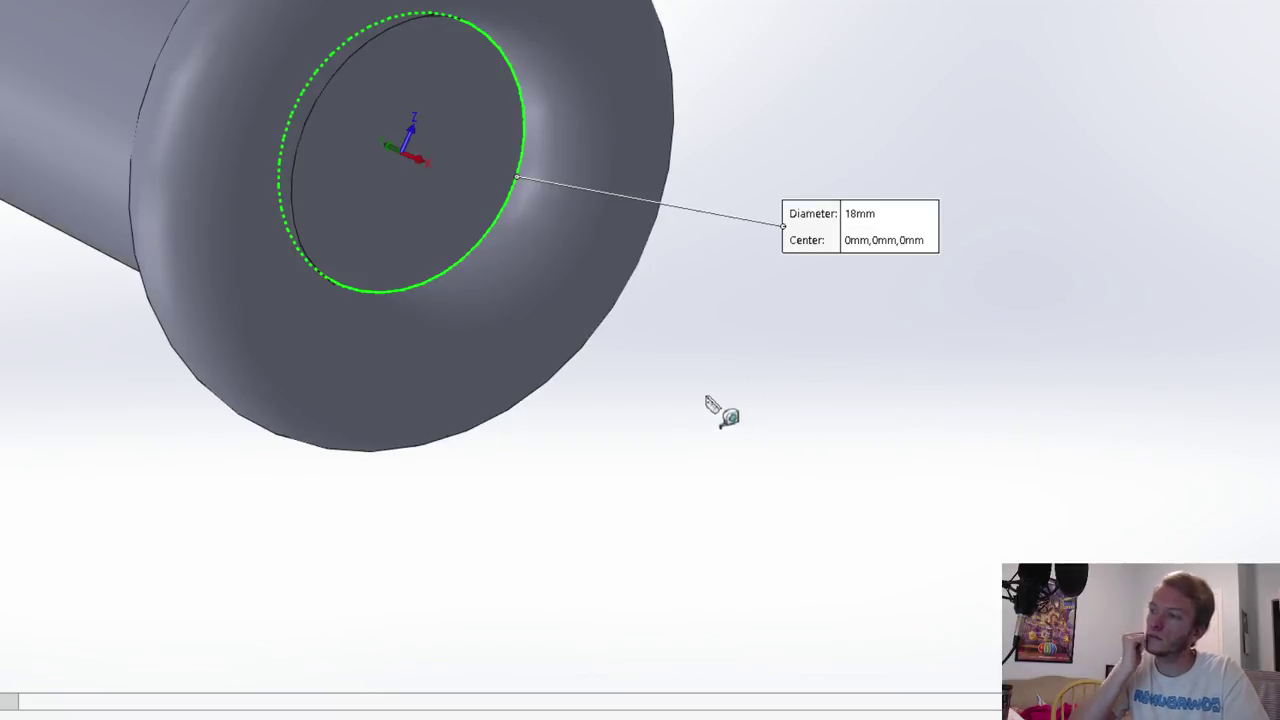
click(706, 402)
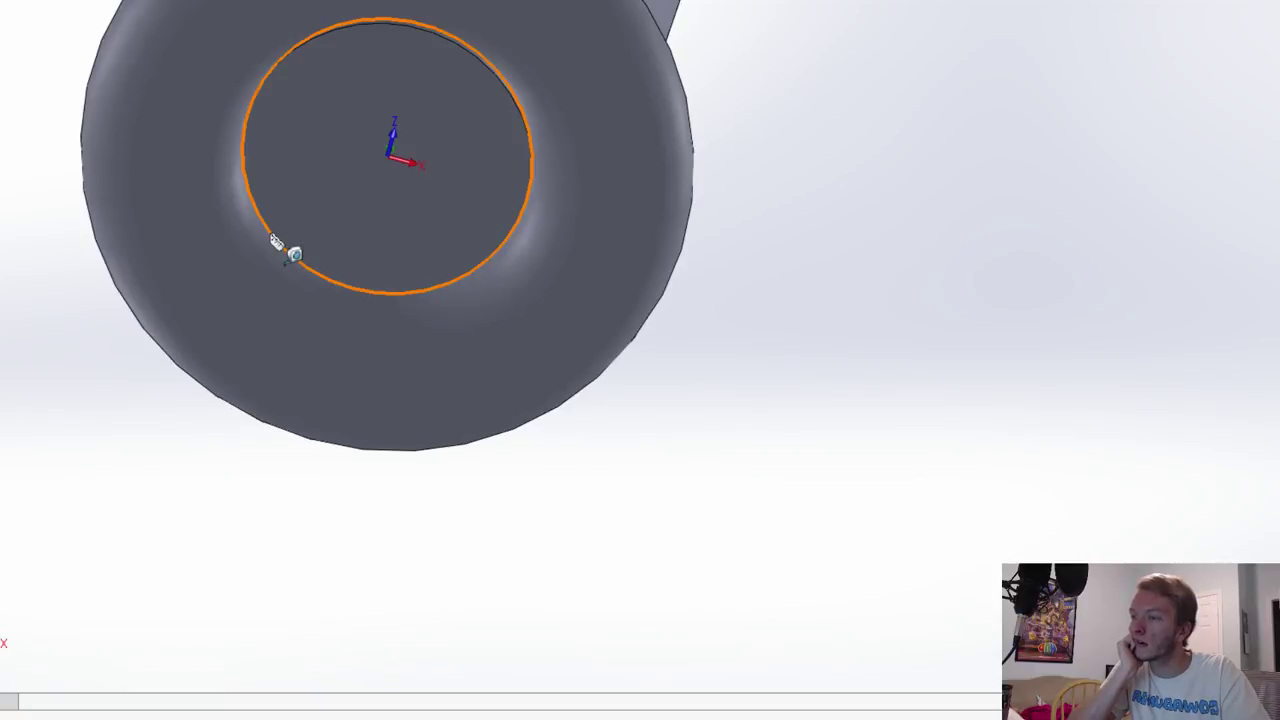
click(270, 233)
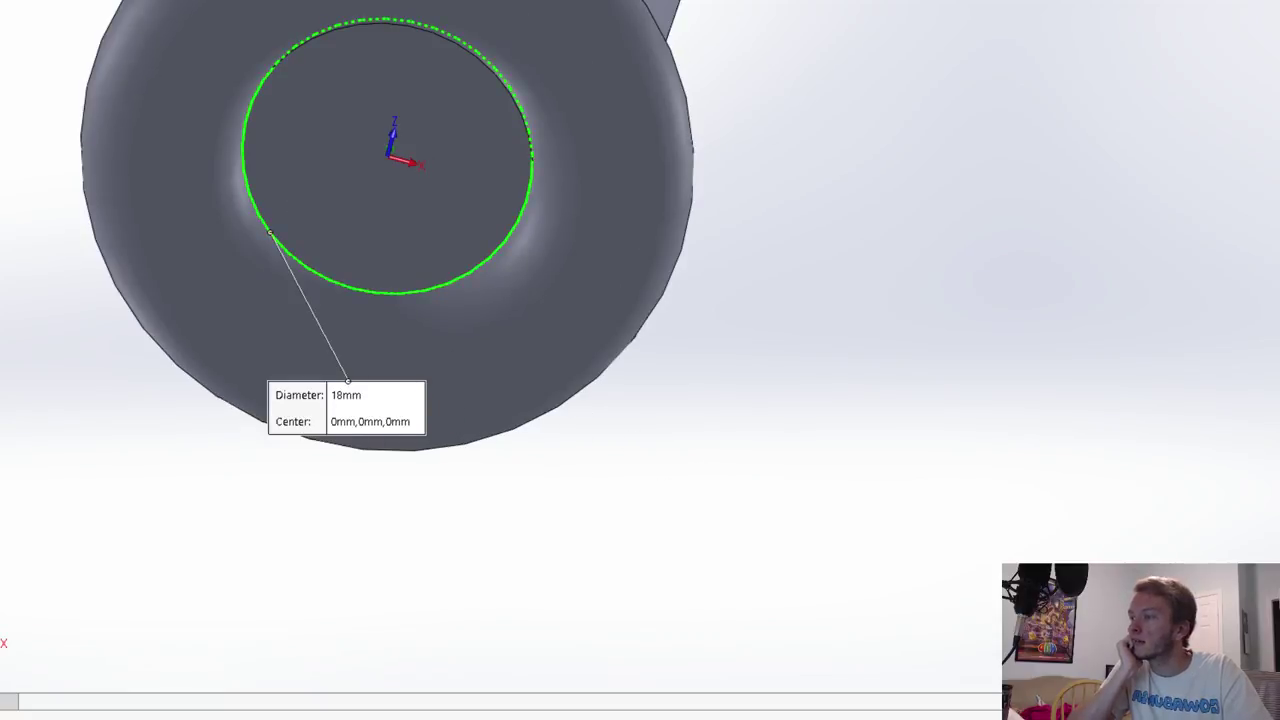
key(Escape)
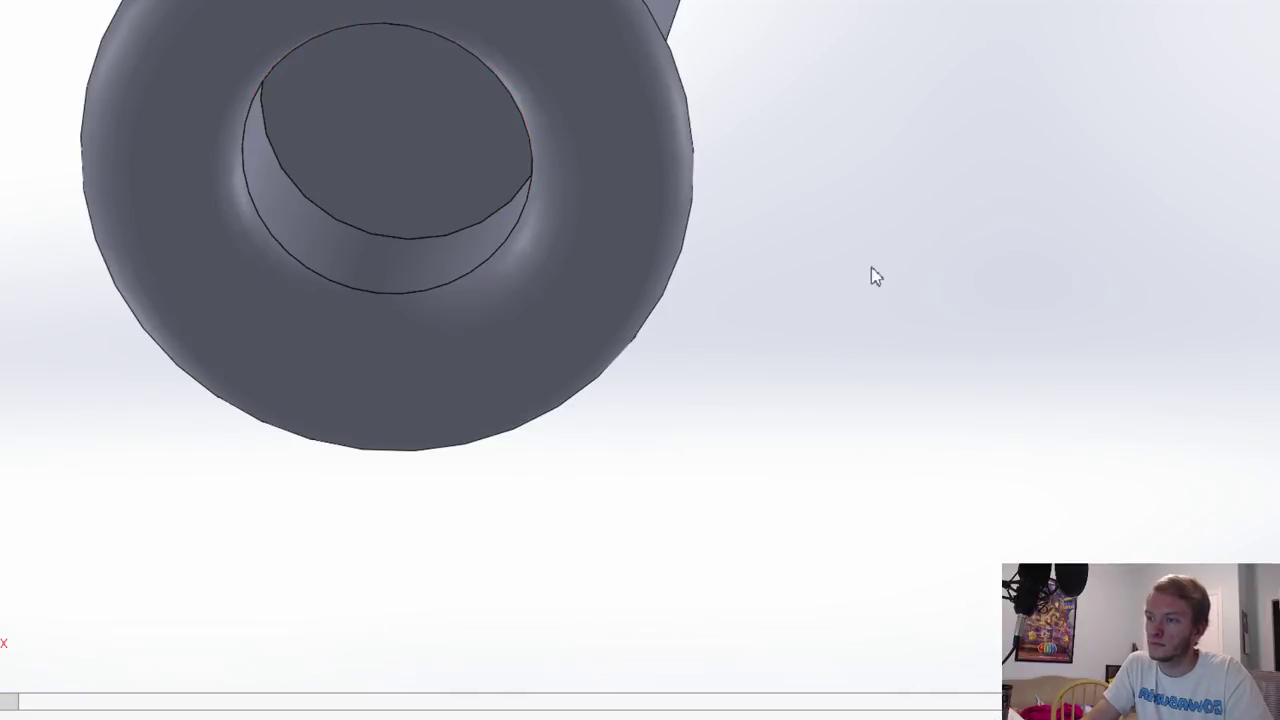
middle_drag(890, 340, 910, 407)
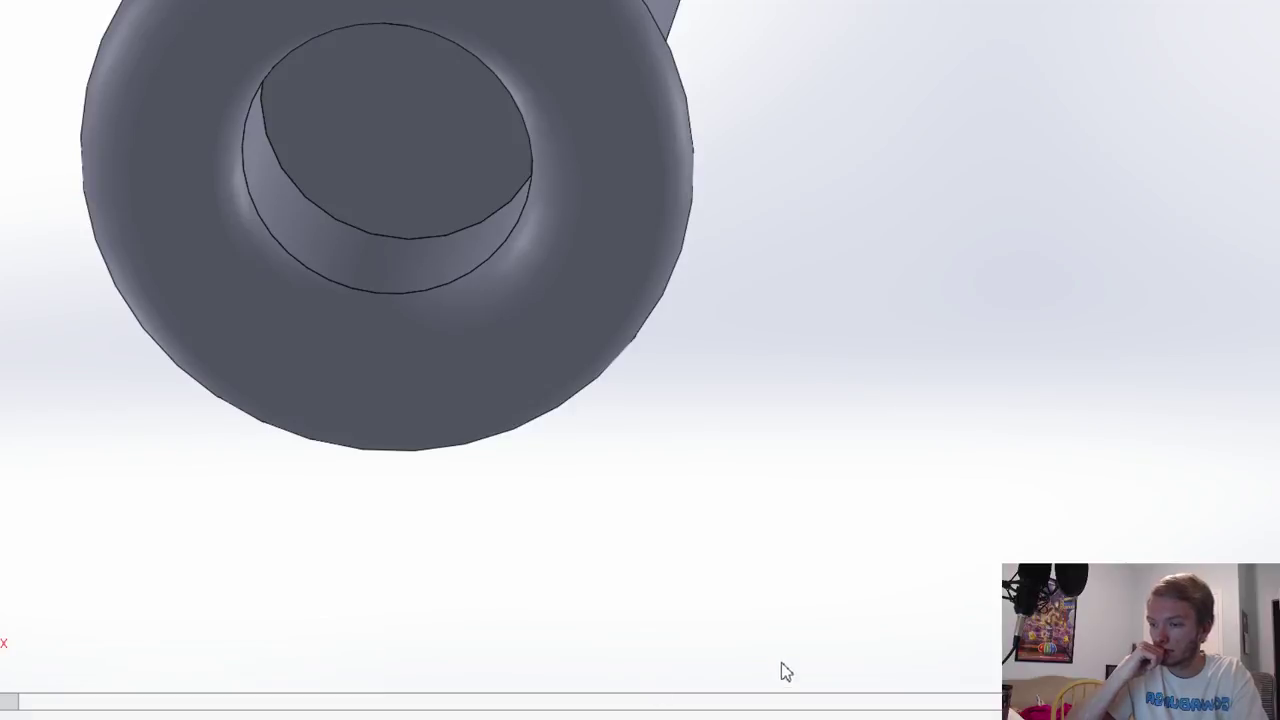
Step: Switch to the crystal part, create a plane offset above the Top Plane, and start a sketch on it
key(ctrl+Tab)
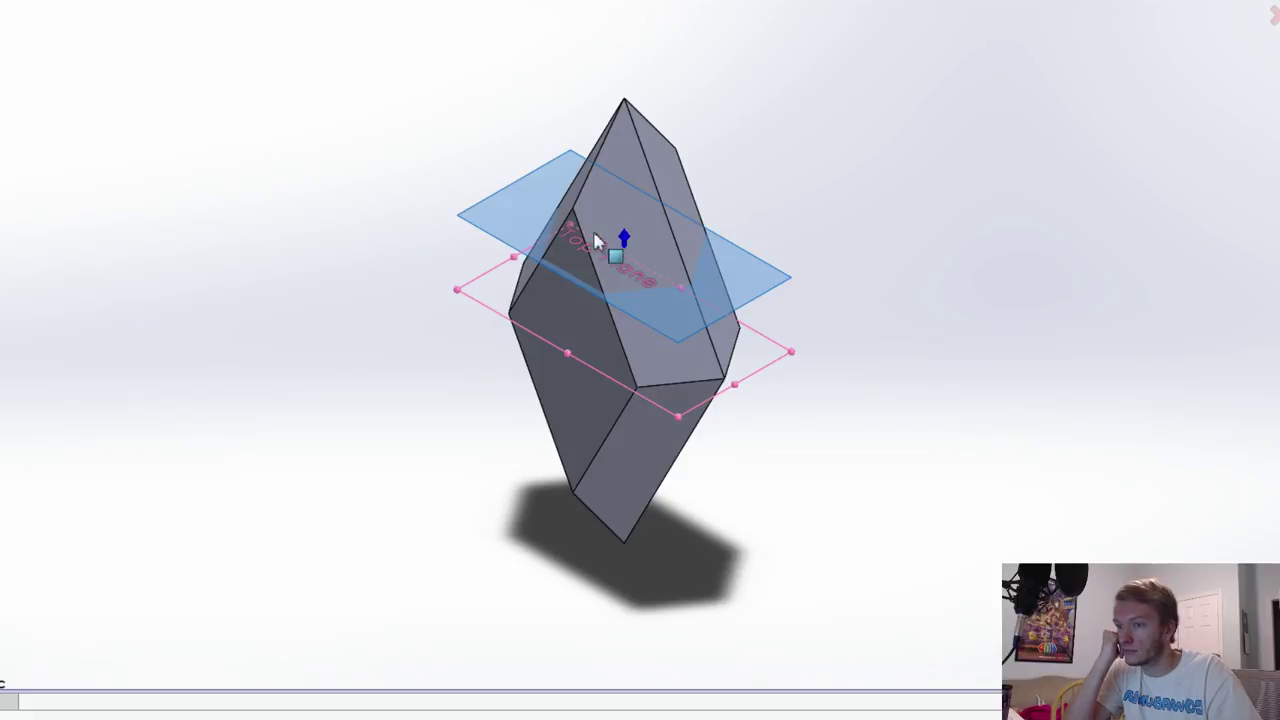
key(Return)
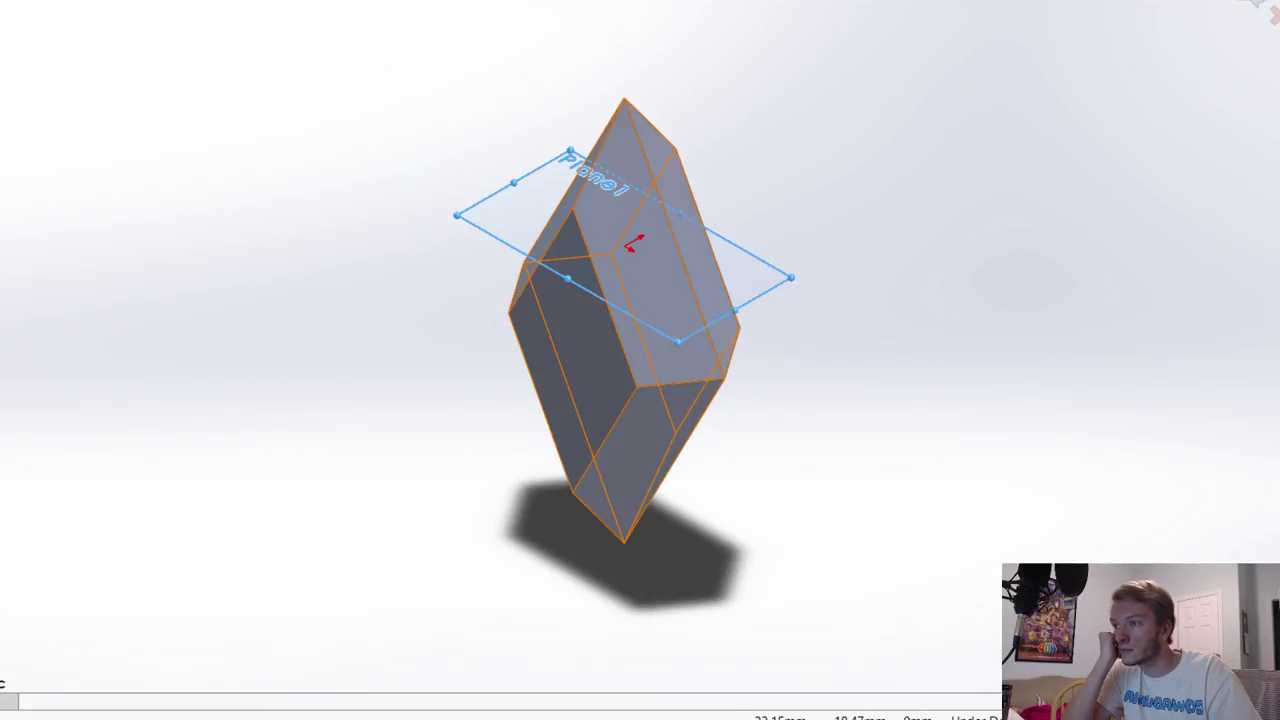
Step: Use the crystal's six-sided outline edges as the sketch profile on the offset plane and cut away the crystal above it
click(356, 183)
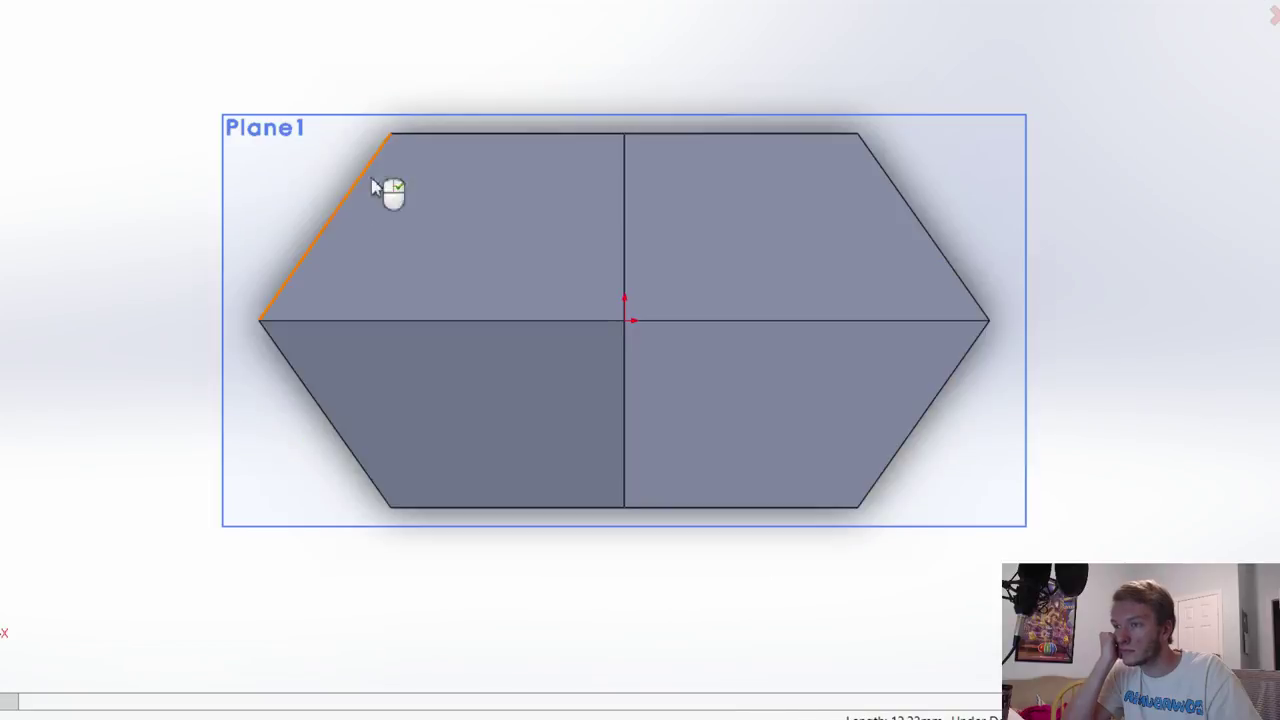
click(472, 140)
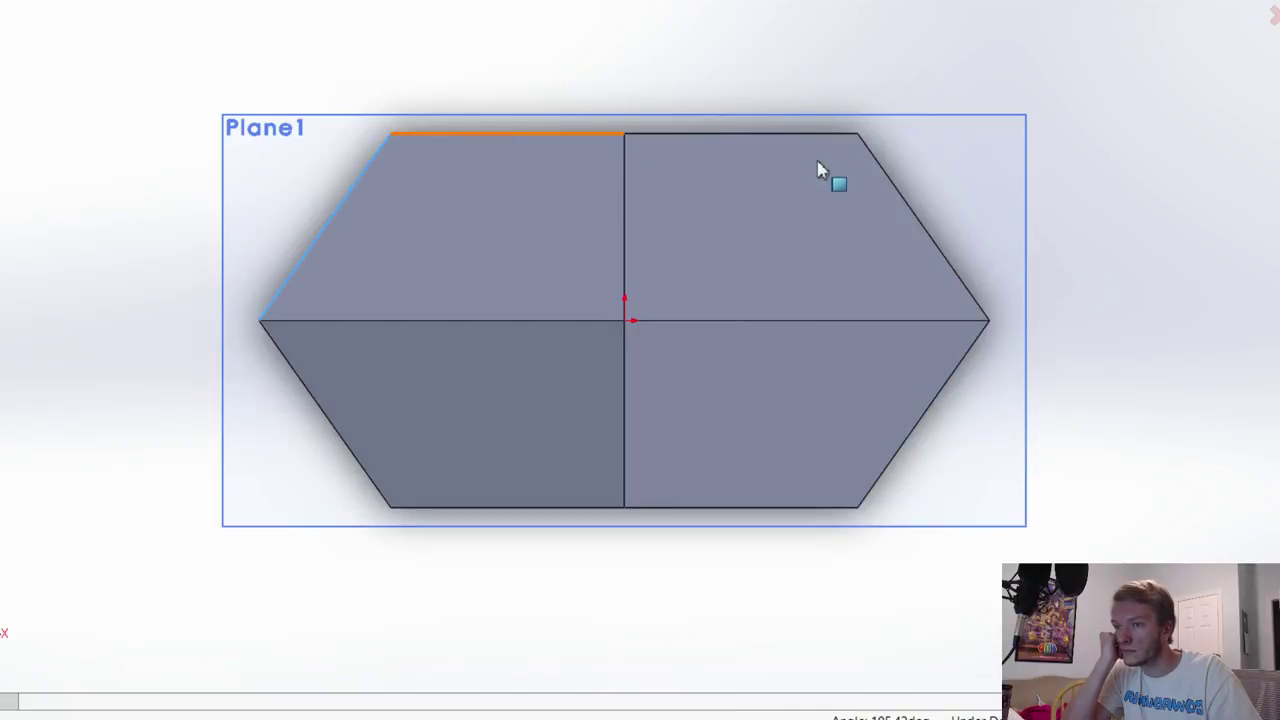
click(898, 194)
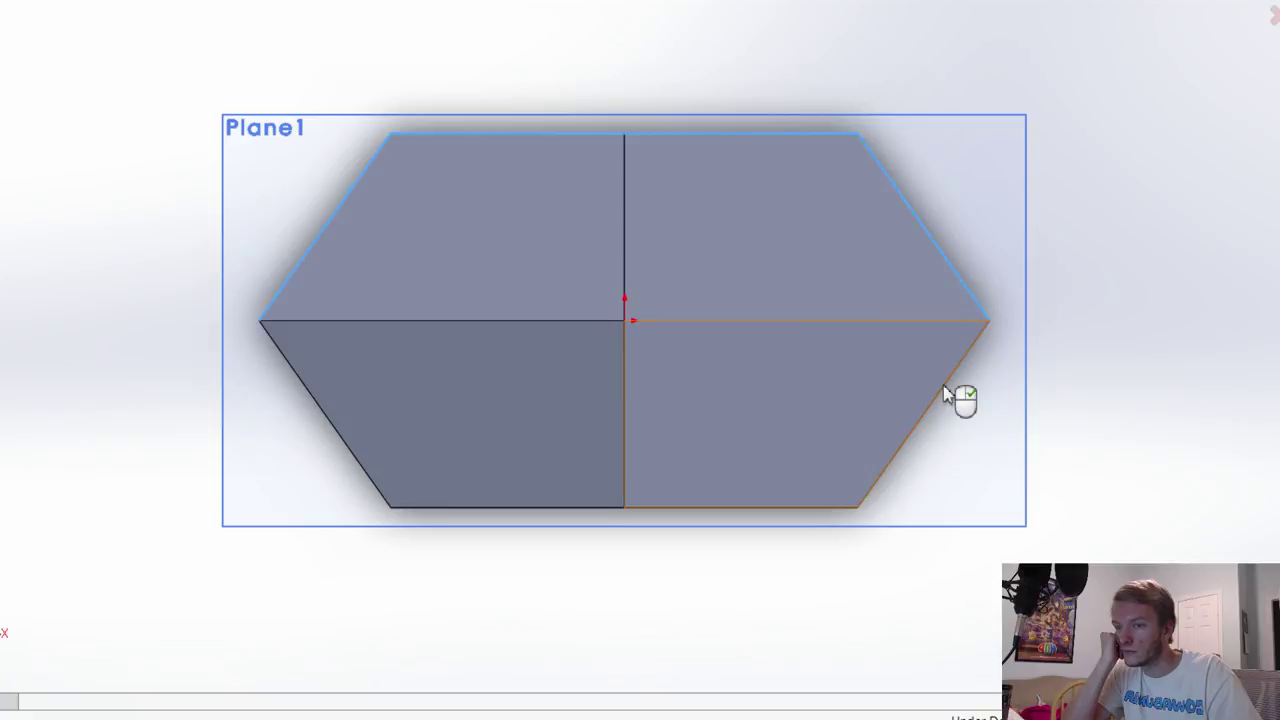
click(940, 395)
click(954, 406)
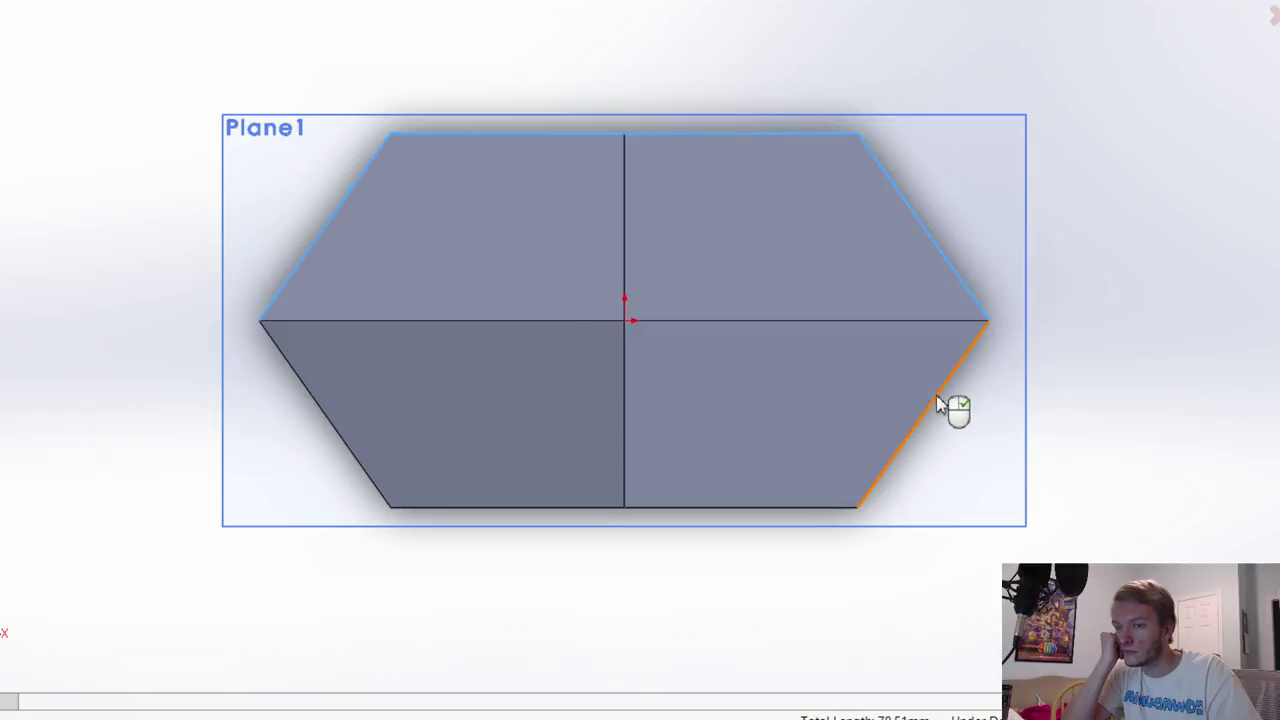
click(815, 508)
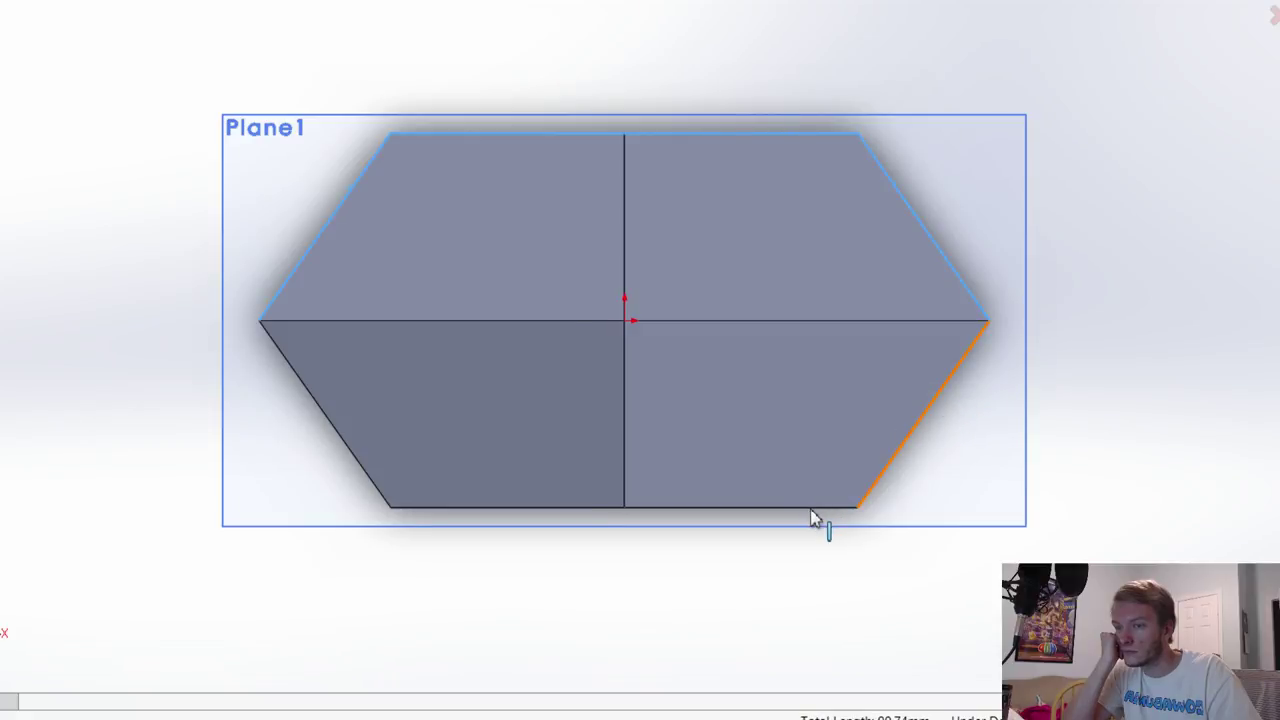
click(602, 512)
click(592, 512)
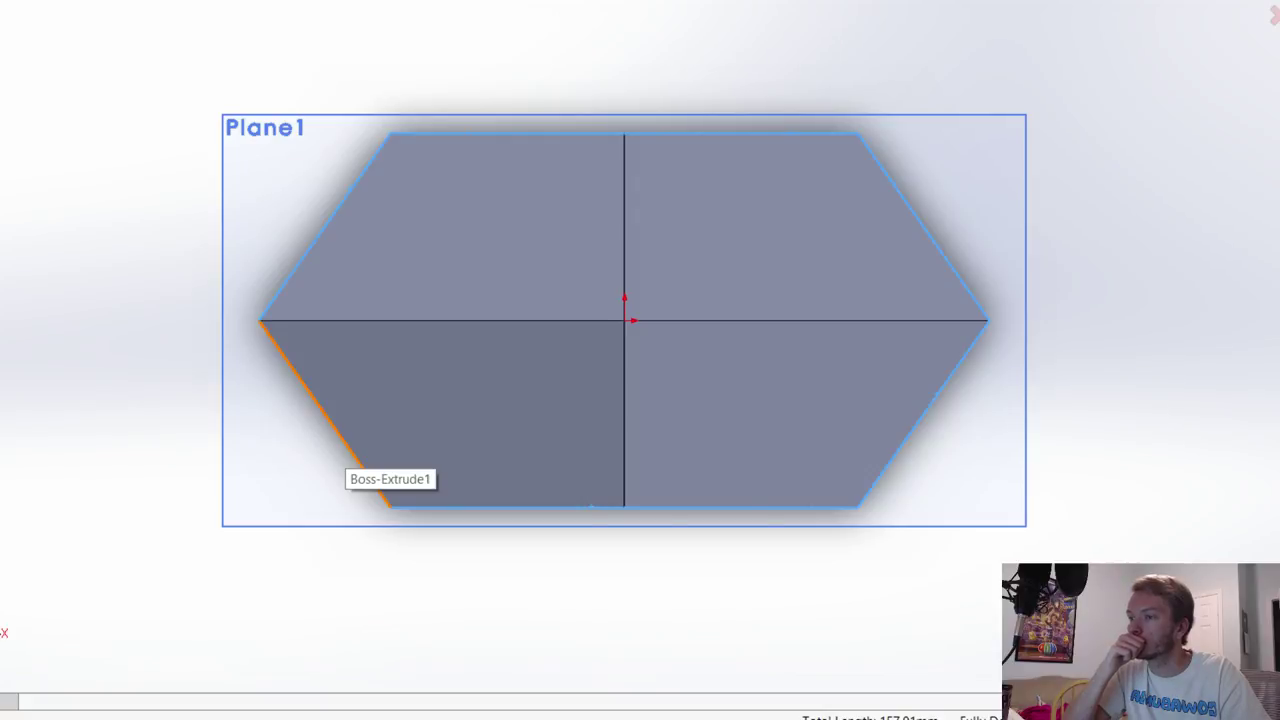
scroll(142, 127, up, 2)
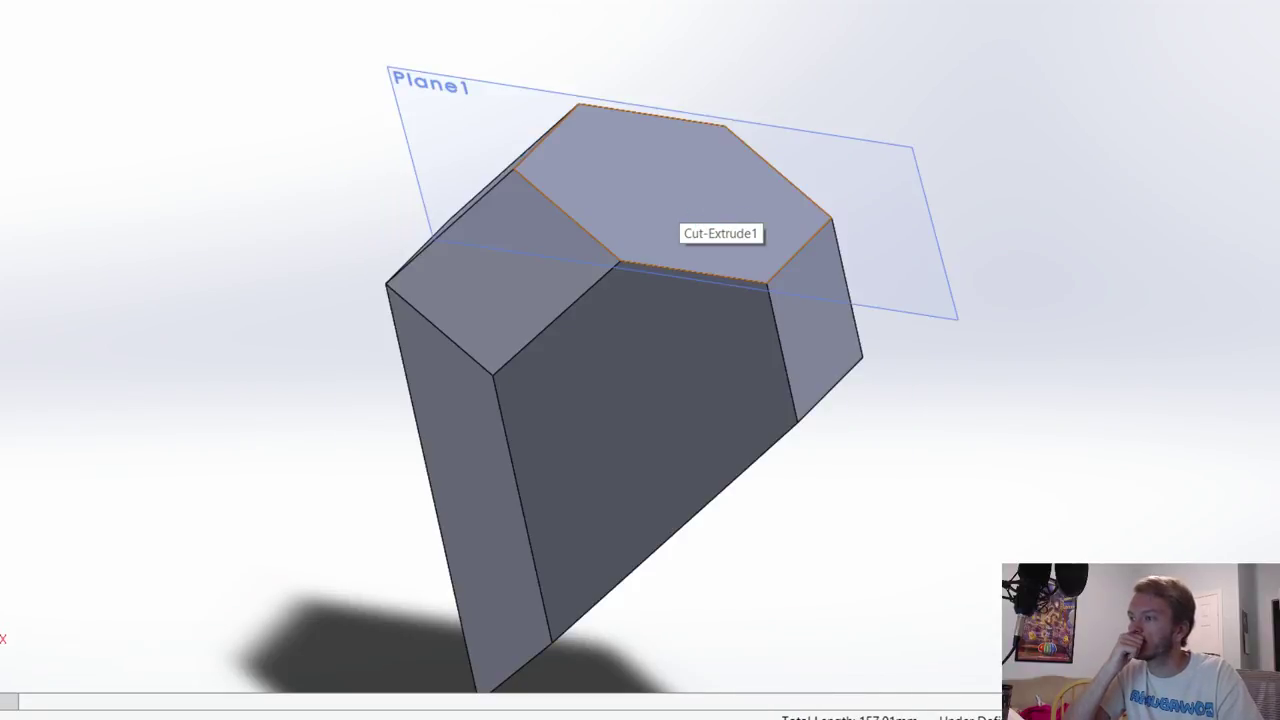
Step: Sketch a circle centred on the crystal's flat cut face, set its diameter to 18 mm, and extrude it into a peg
click(686, 205)
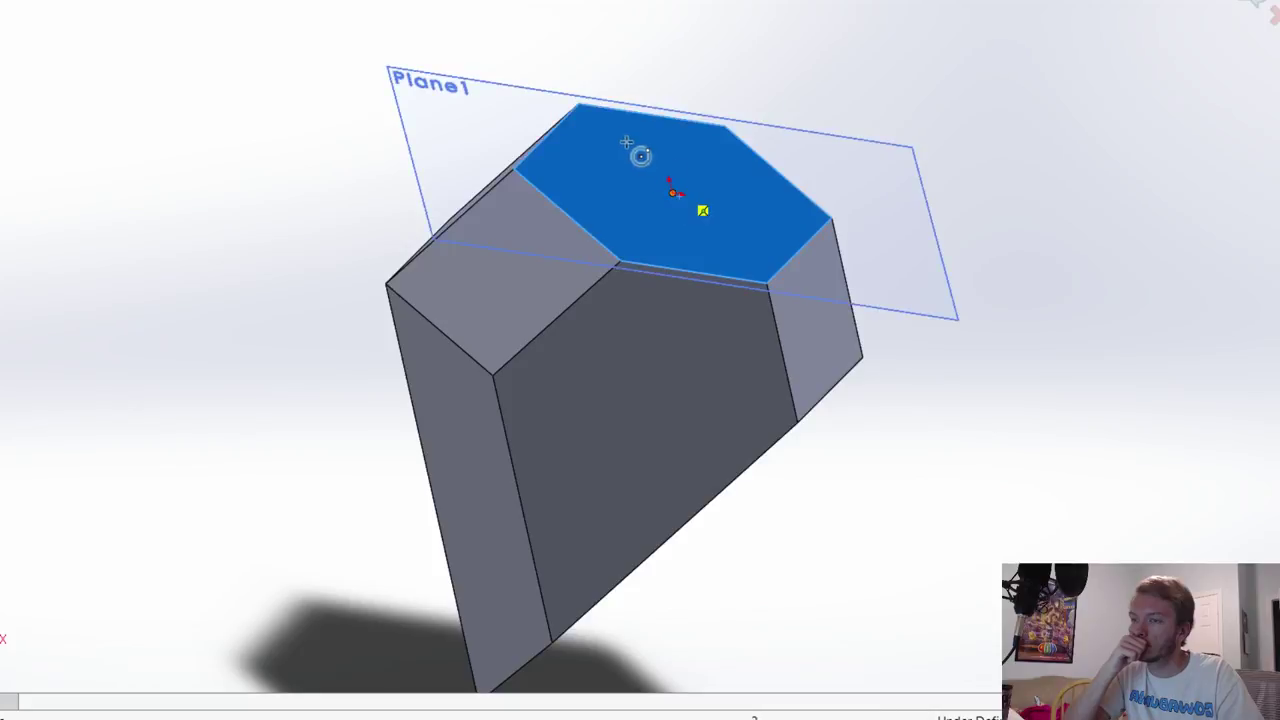
click(602, 127)
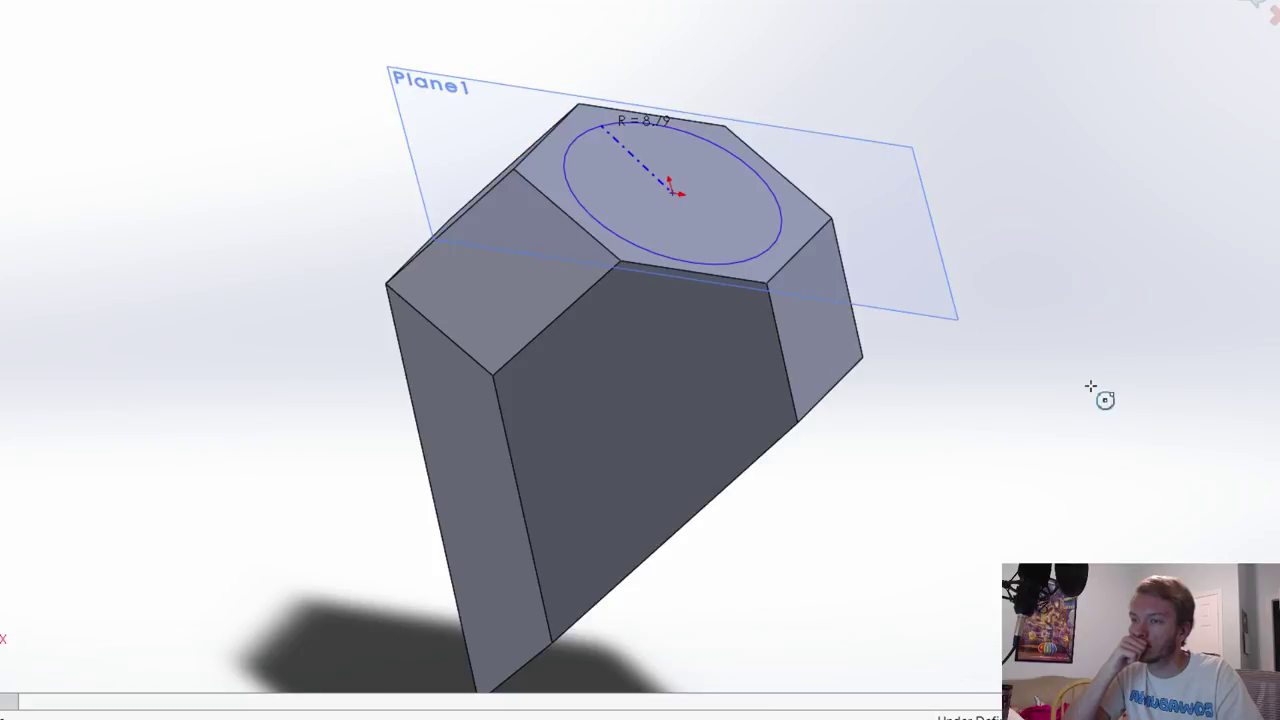
right_drag(1100, 386, 1040, 172)
click(762, 177)
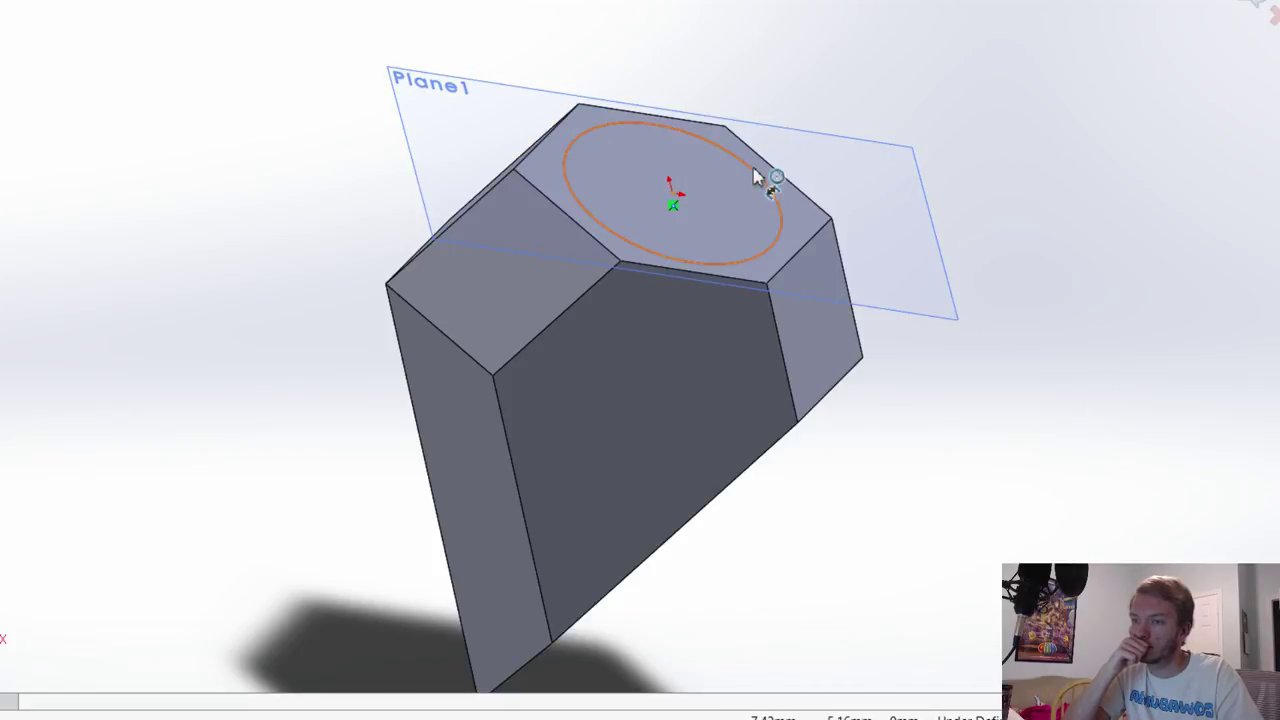
click(875, 108)
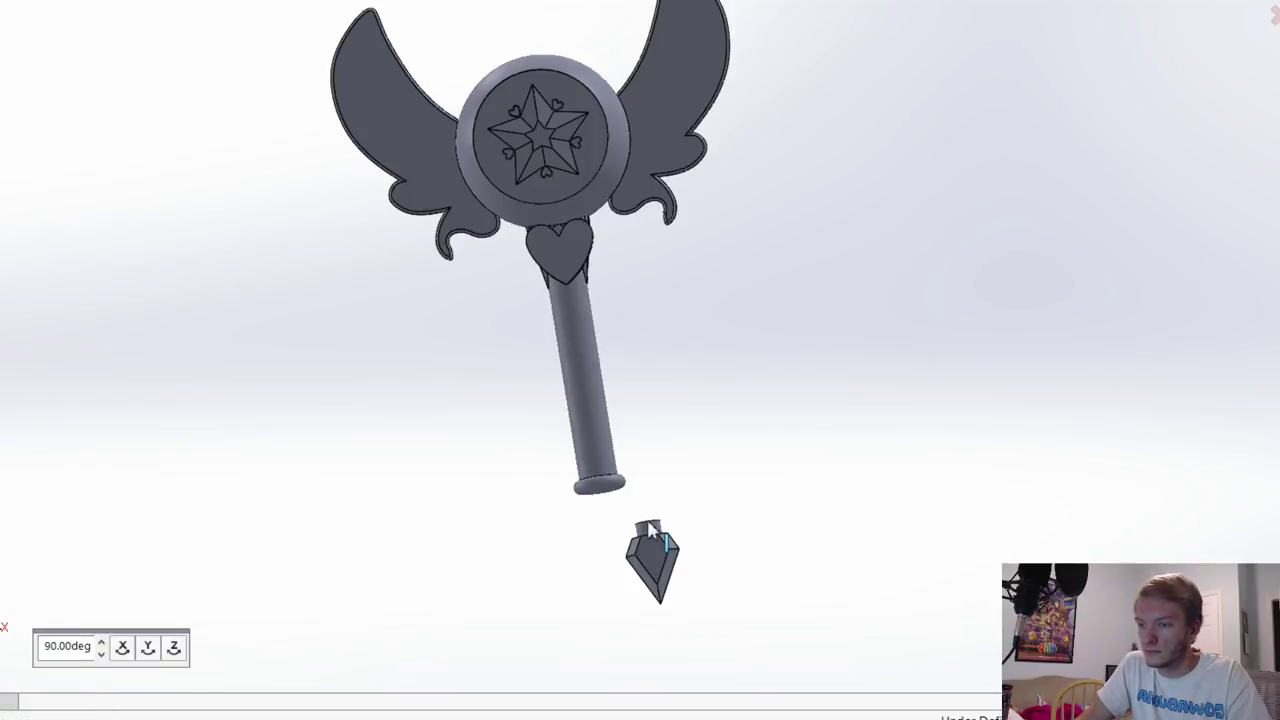
Step: In the wand assembly, mate the crystal's peg edge to the recess edge in the shaft's rounded base so the peg seats inside
click(624, 529)
scroll(600, 510, down, 3)
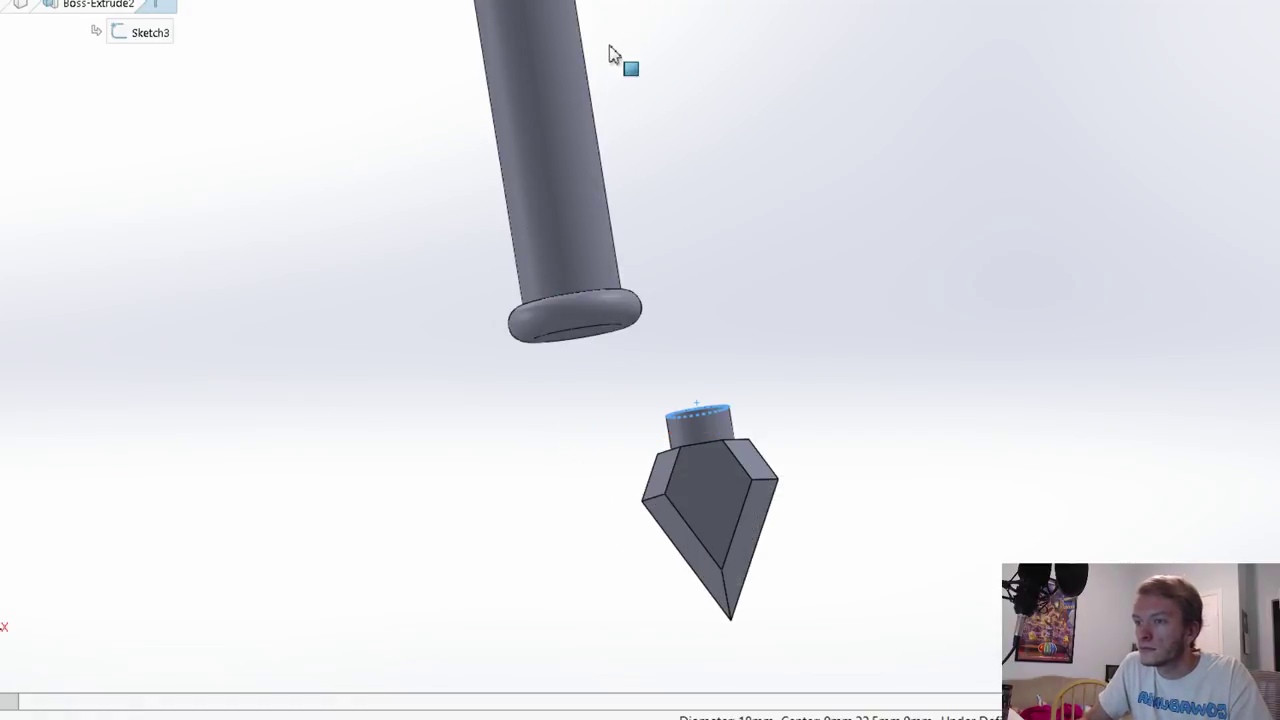
key(ctrl+8)
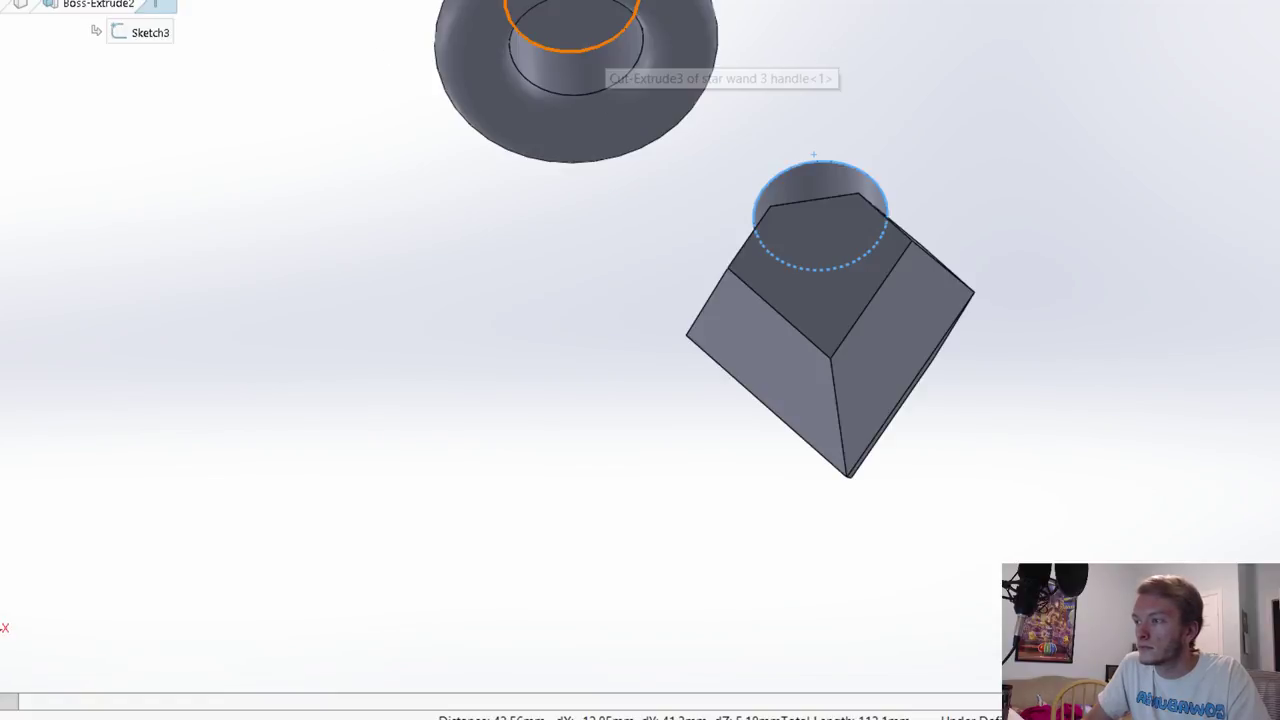
key(ctrl+shift+z)
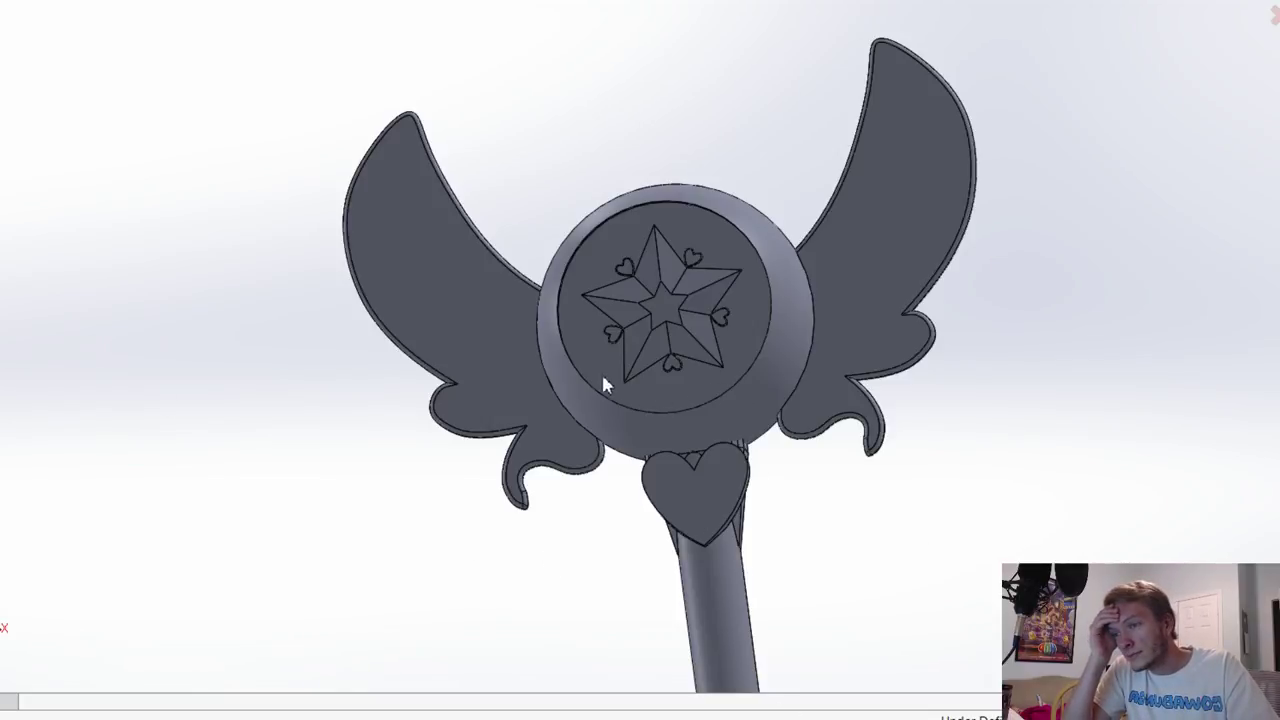
scroll(765, 440, up, 2)
middle_drag(765, 440, 742, 390)
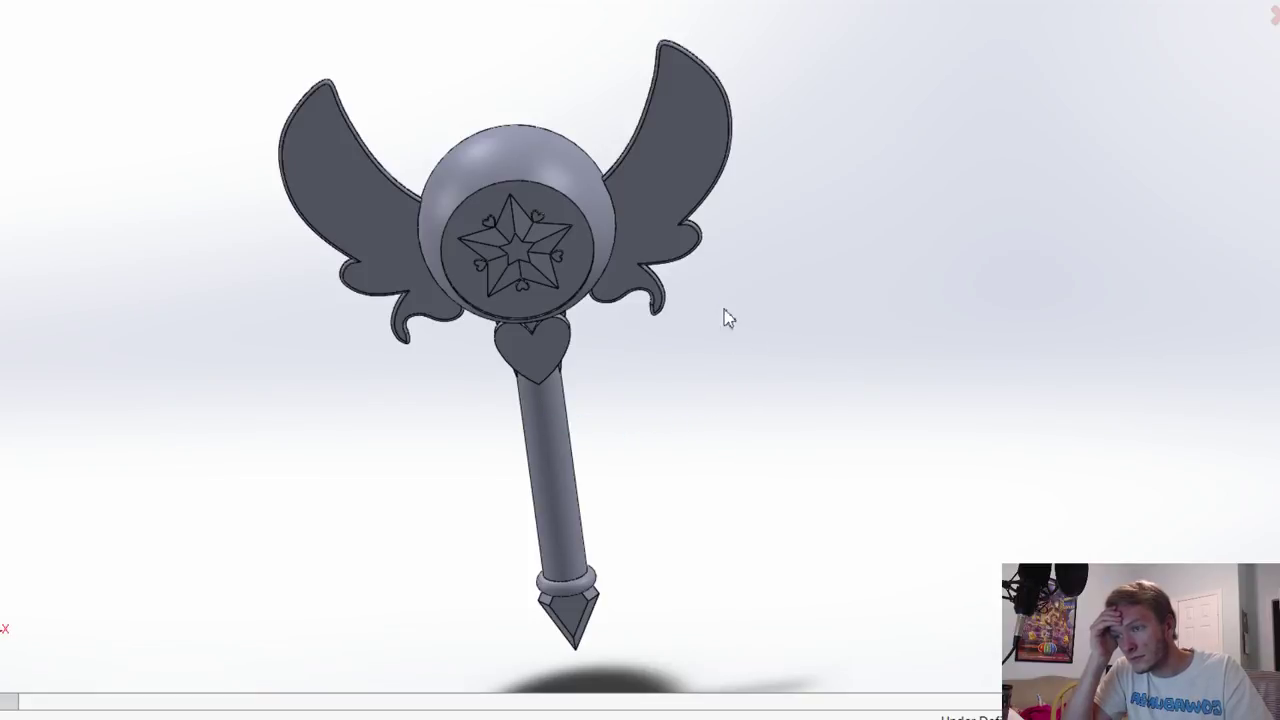
middle_drag(558, 420, 543, 420)
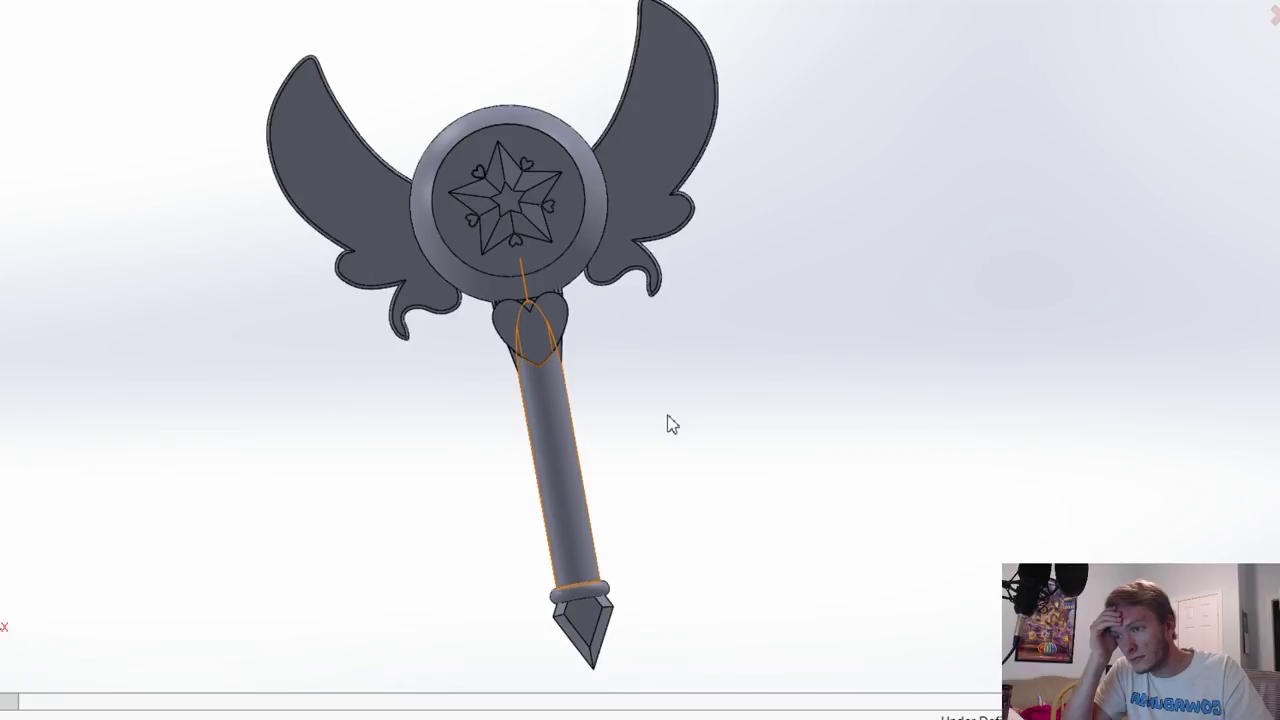
middle_drag(711, 414, 736, 440)
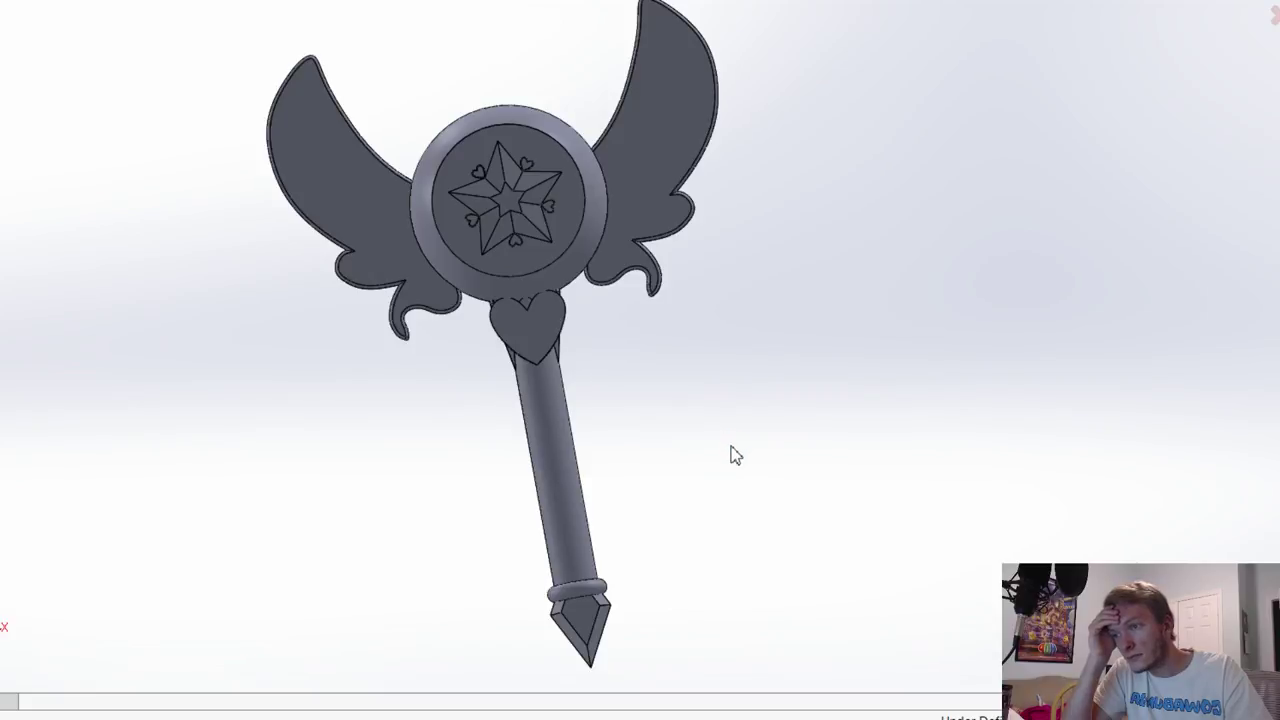
scroll(737, 445, down, 2)
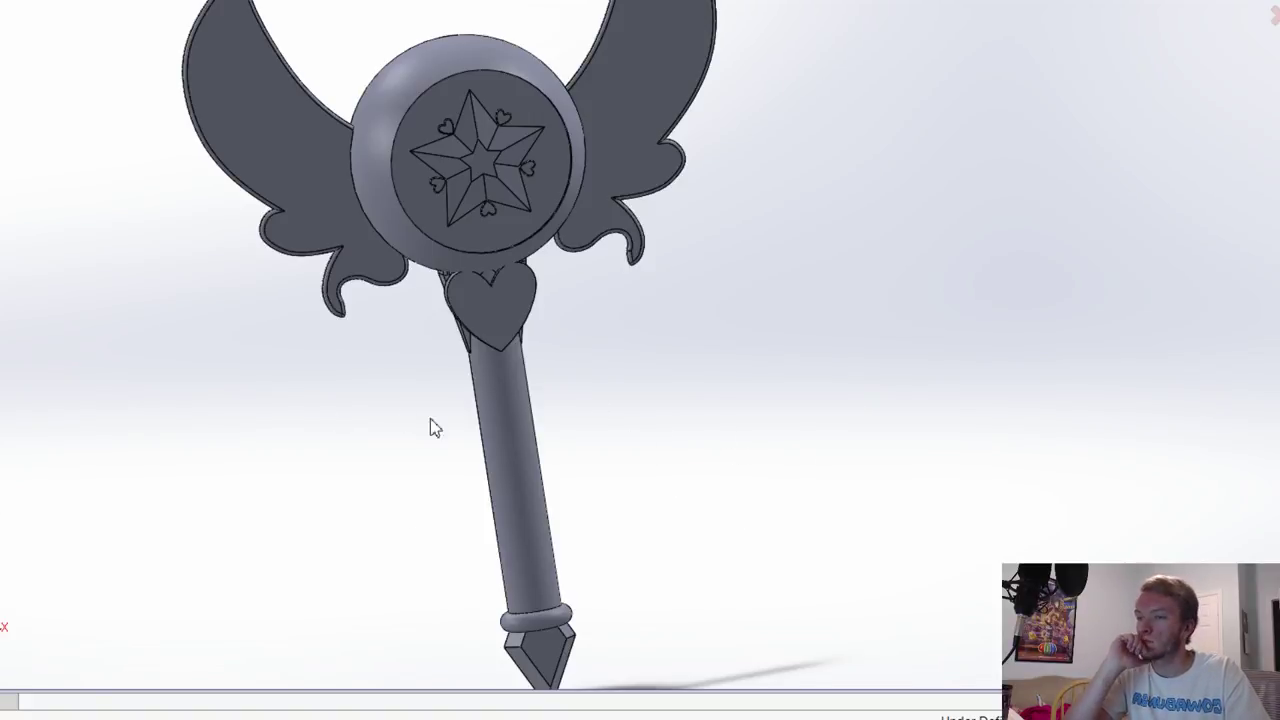
scroll(413, 417, up, 3)
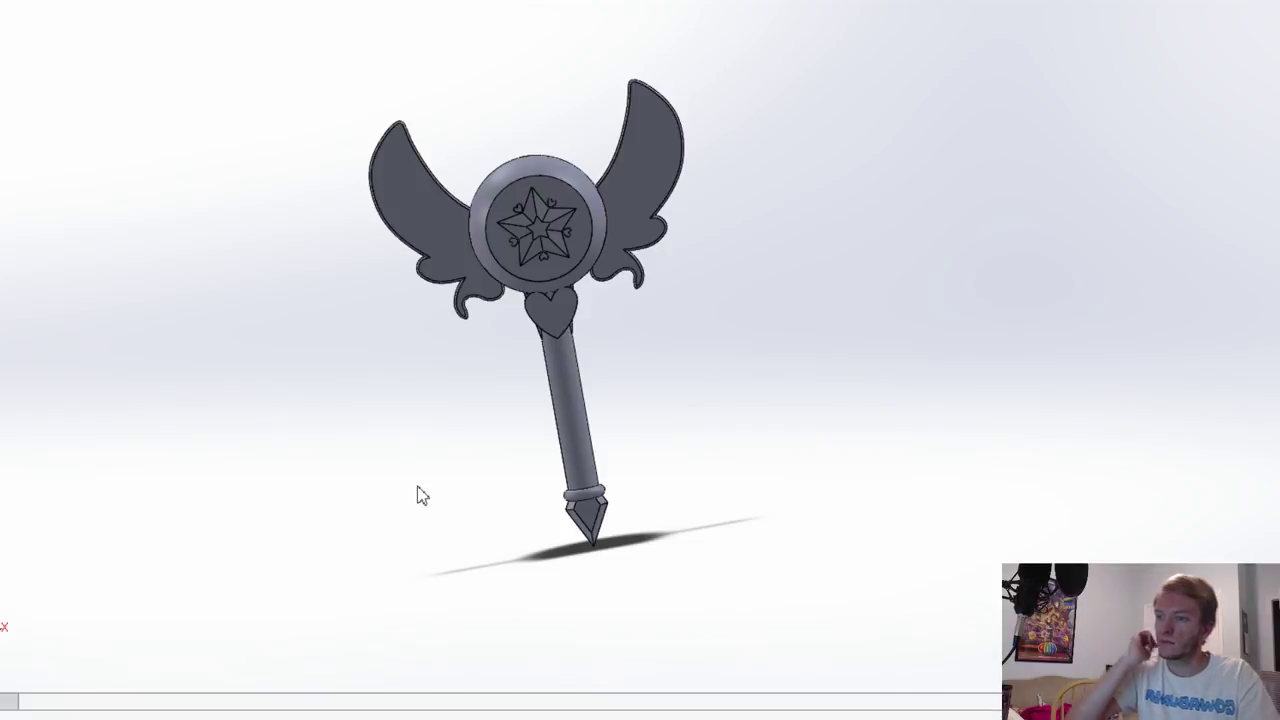
Step: Create a new part and sketch a circle of about 12.4 mm radius centred on the origin on the Top Plane
key(ctrl+n)
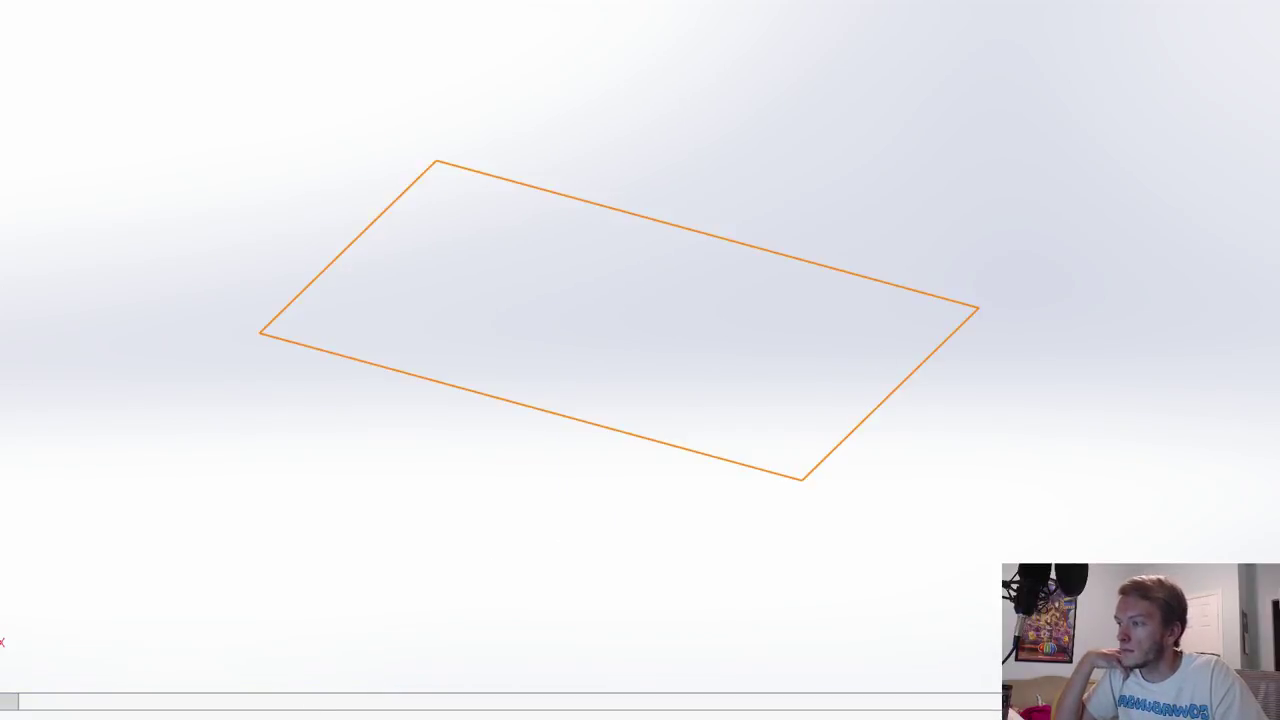
click(30, 4)
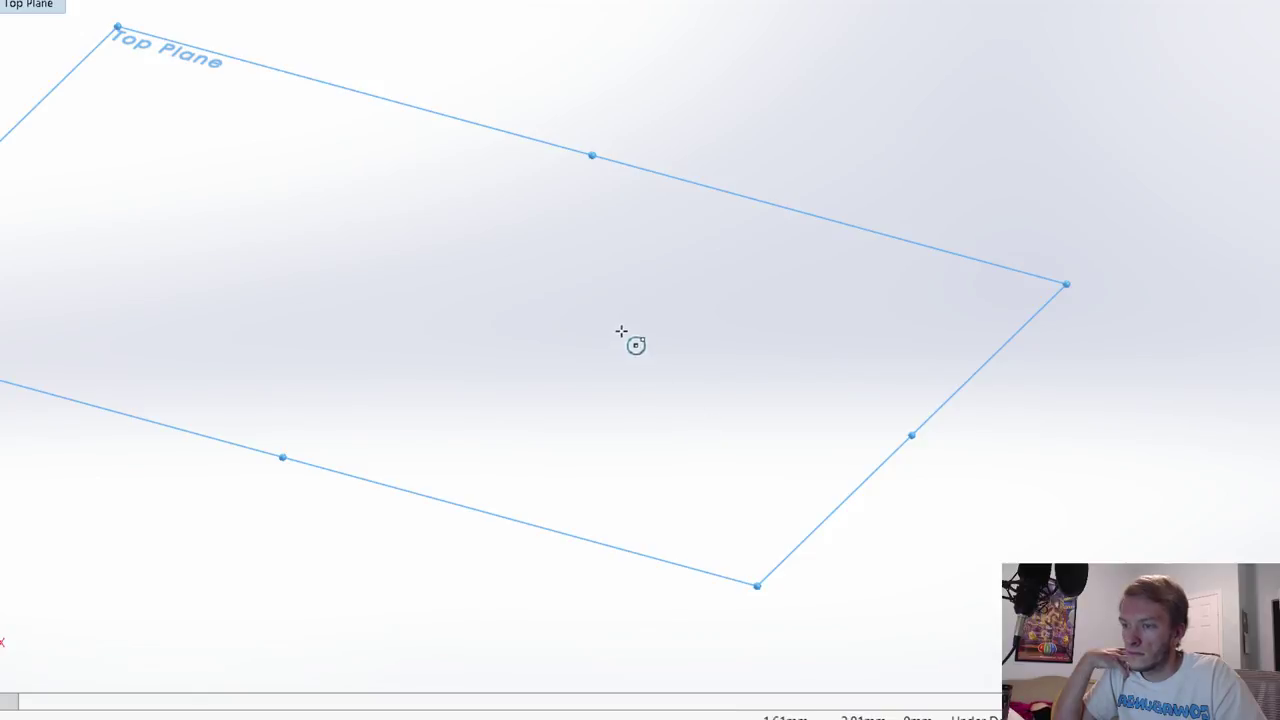
key(ctrl+8)
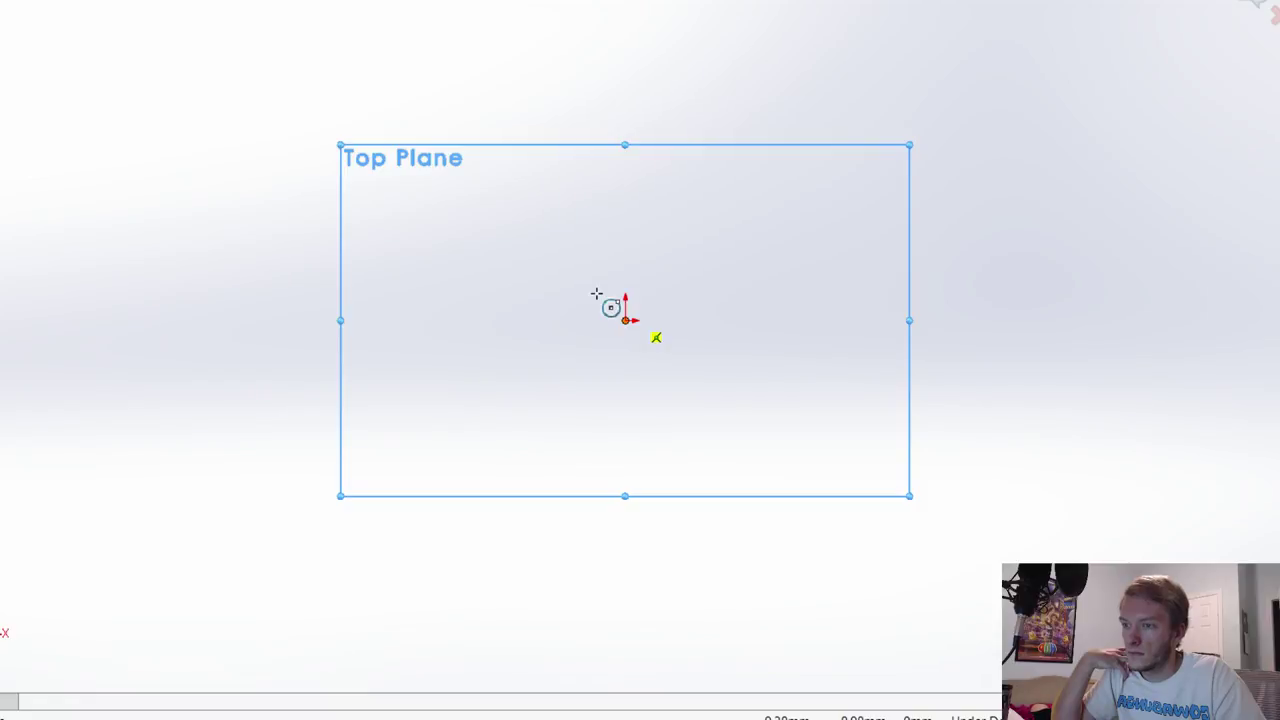
click(598, 294)
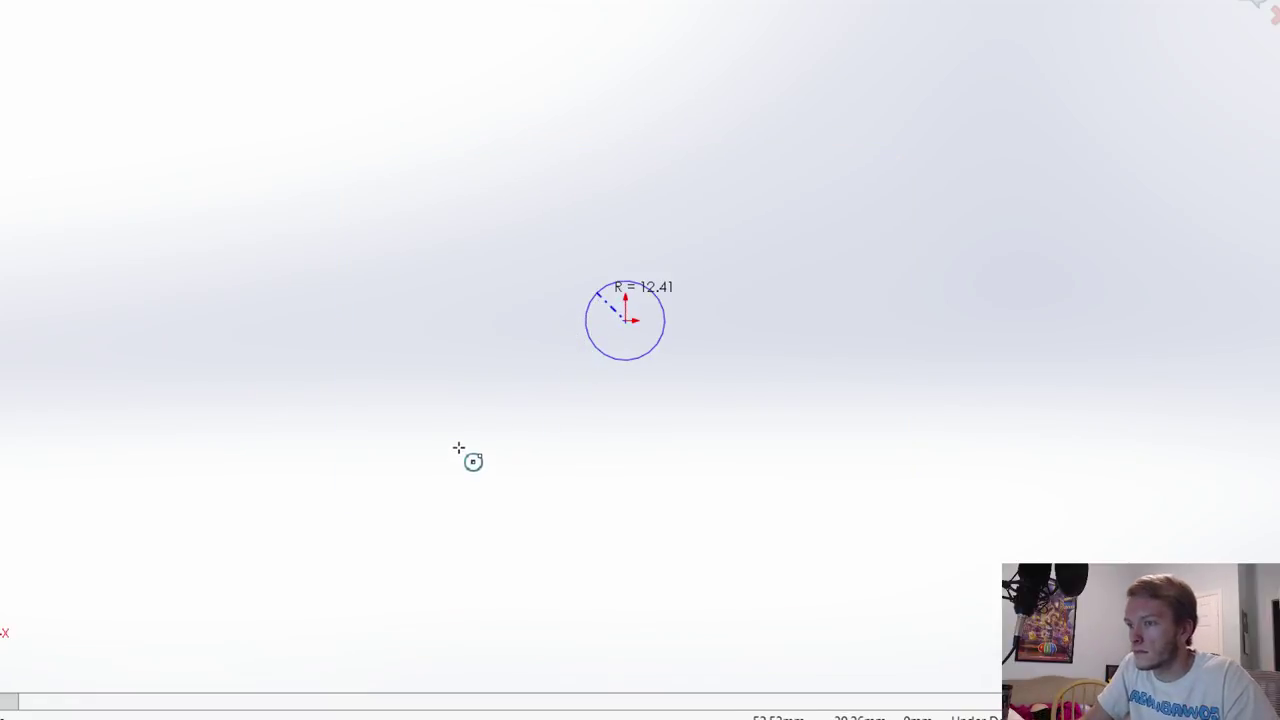
key(Escape)
Step: Close the circle sketch and draw a curved spline on the Front Plane, rising from the origin and bending sideways at its upper end
scroll(660, 430, up, 1)
middle_drag(660, 430, 662, 421)
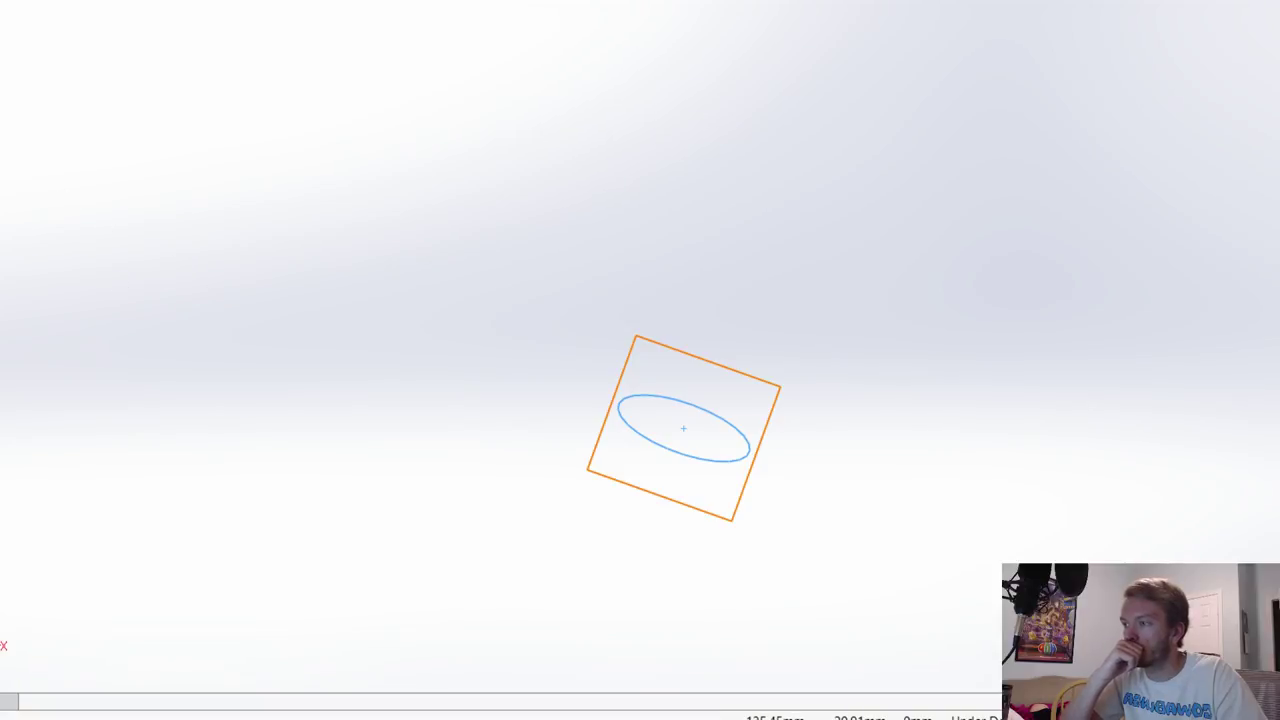
key(ctrl+b)
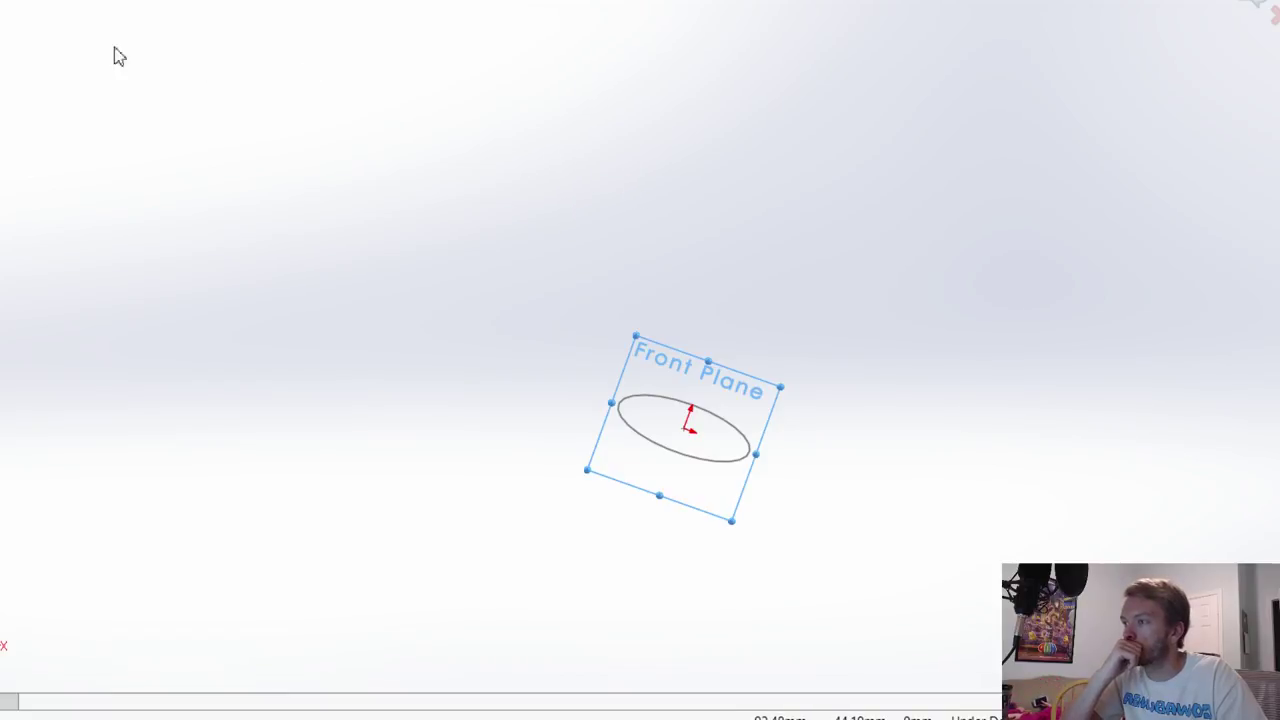
key(l)
click(96, 4)
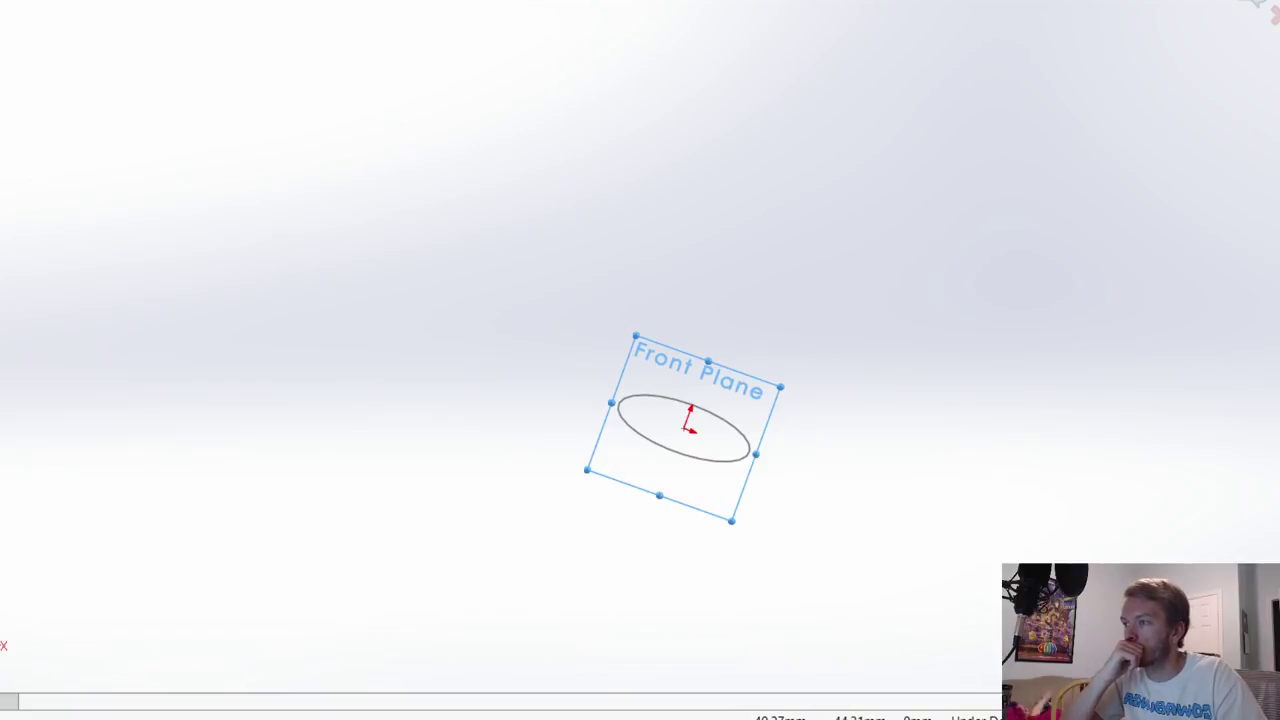
click(624, 320)
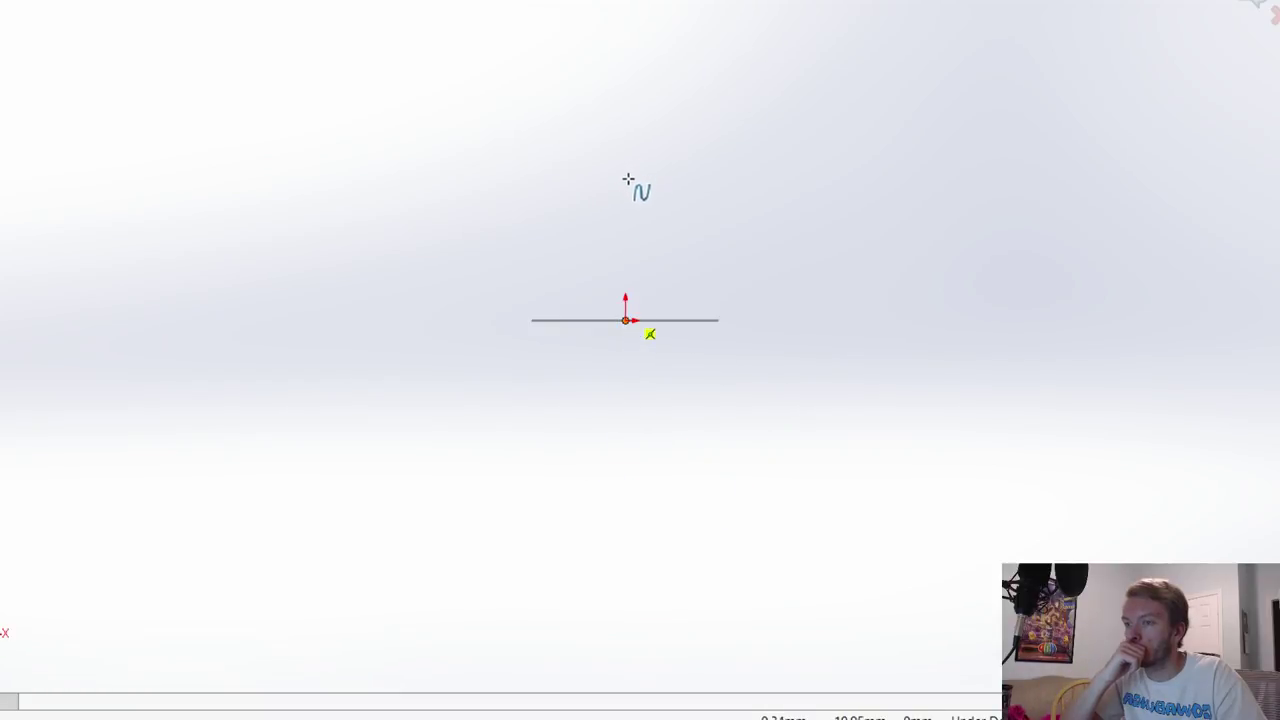
click(625, 178)
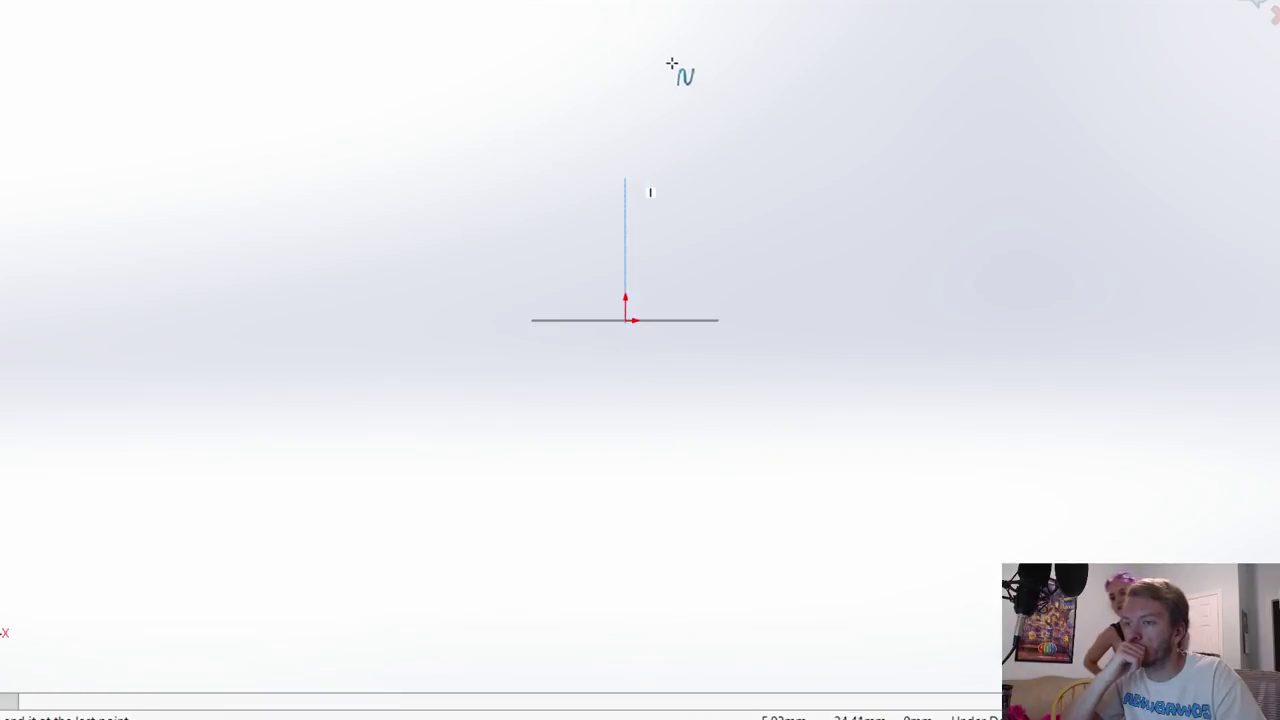
double_click(676, 39)
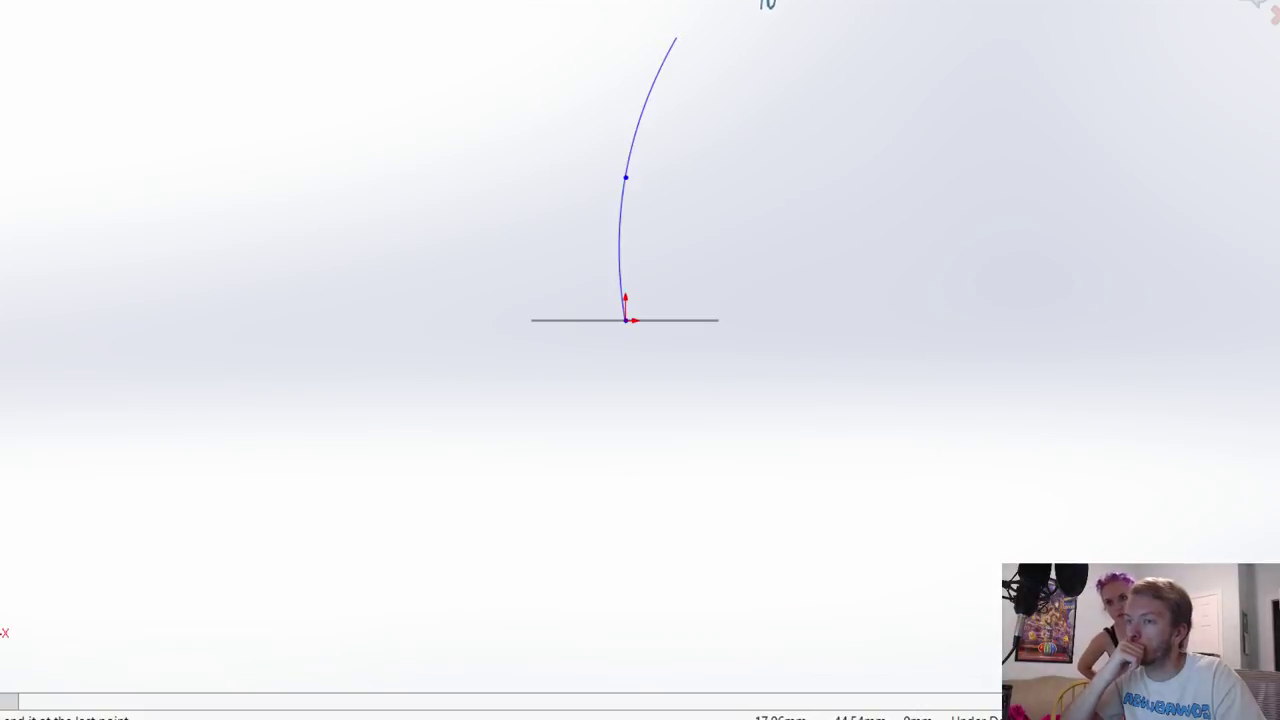
click(732, 55)
key(Escape)
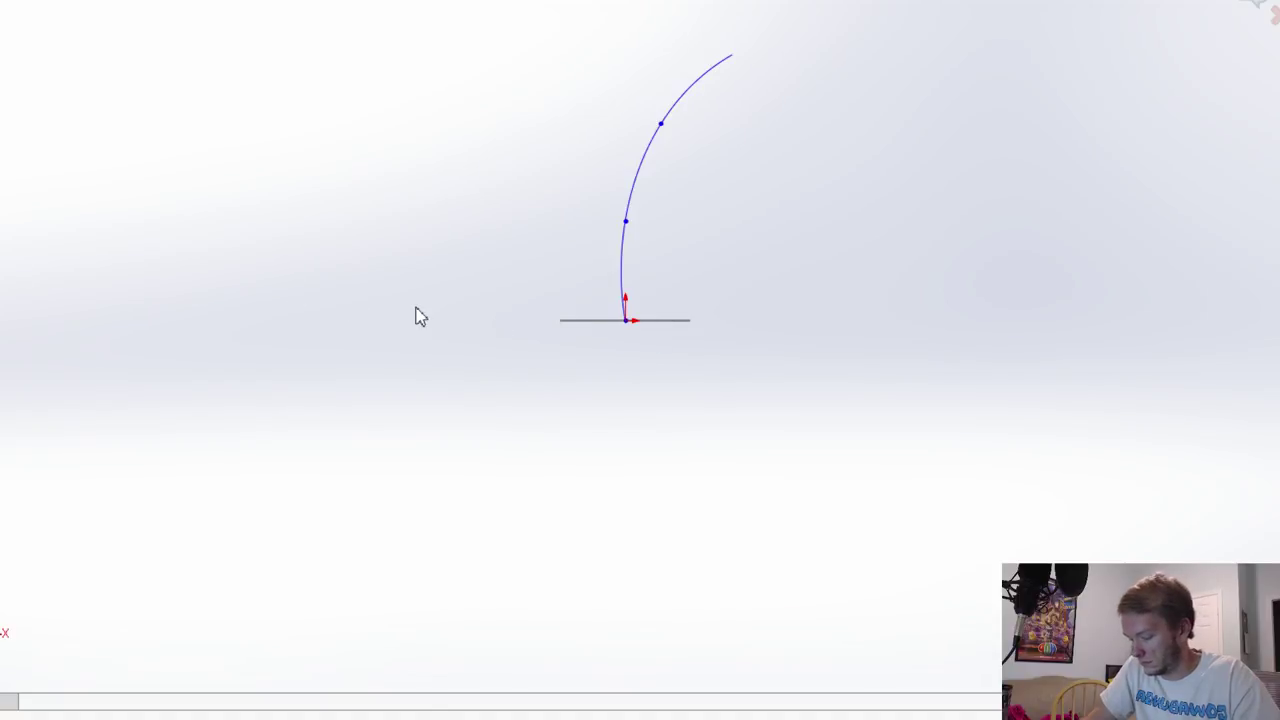
Step: Try to sweep the circle profile along the curved spline path
click(668, 323)
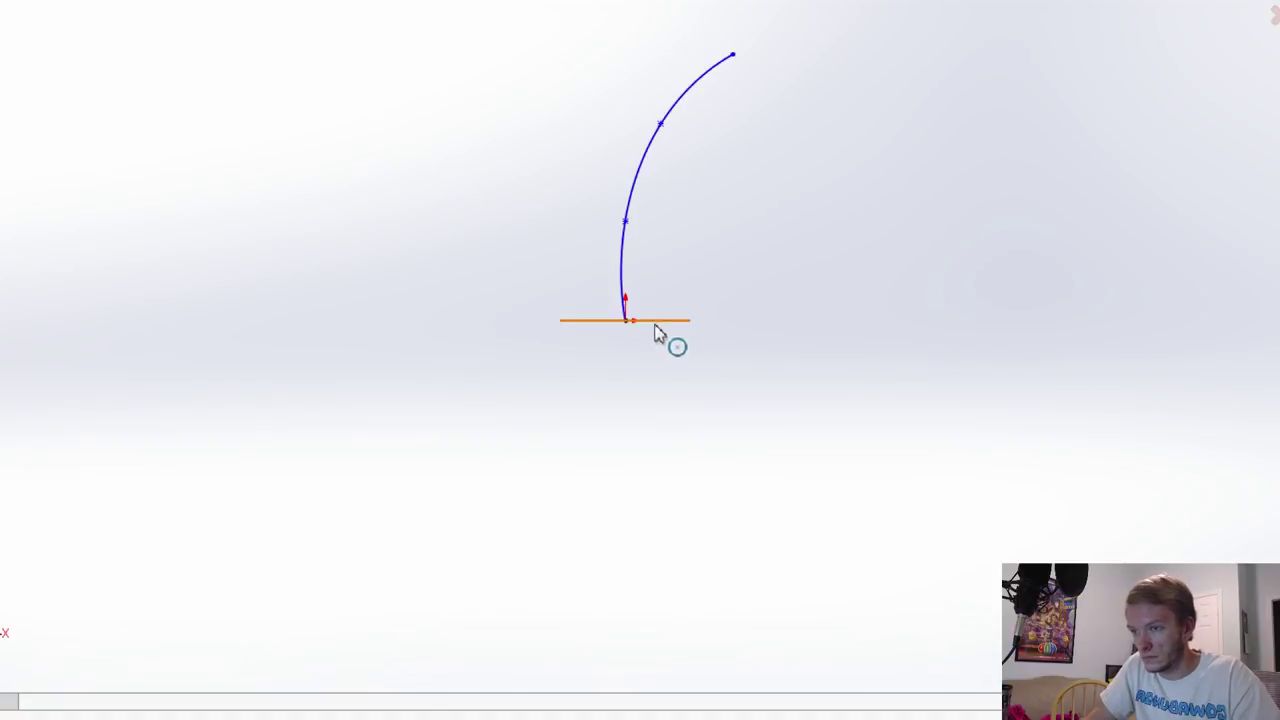
click(650, 160)
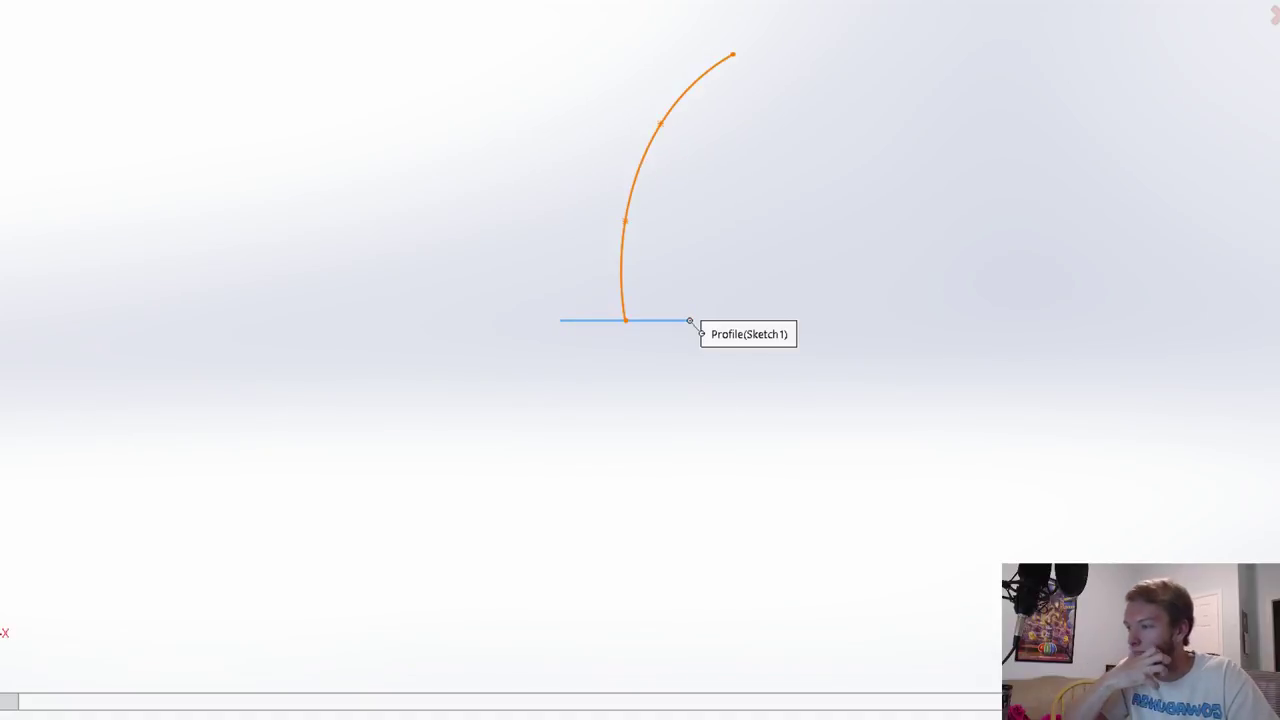
click(647, 150)
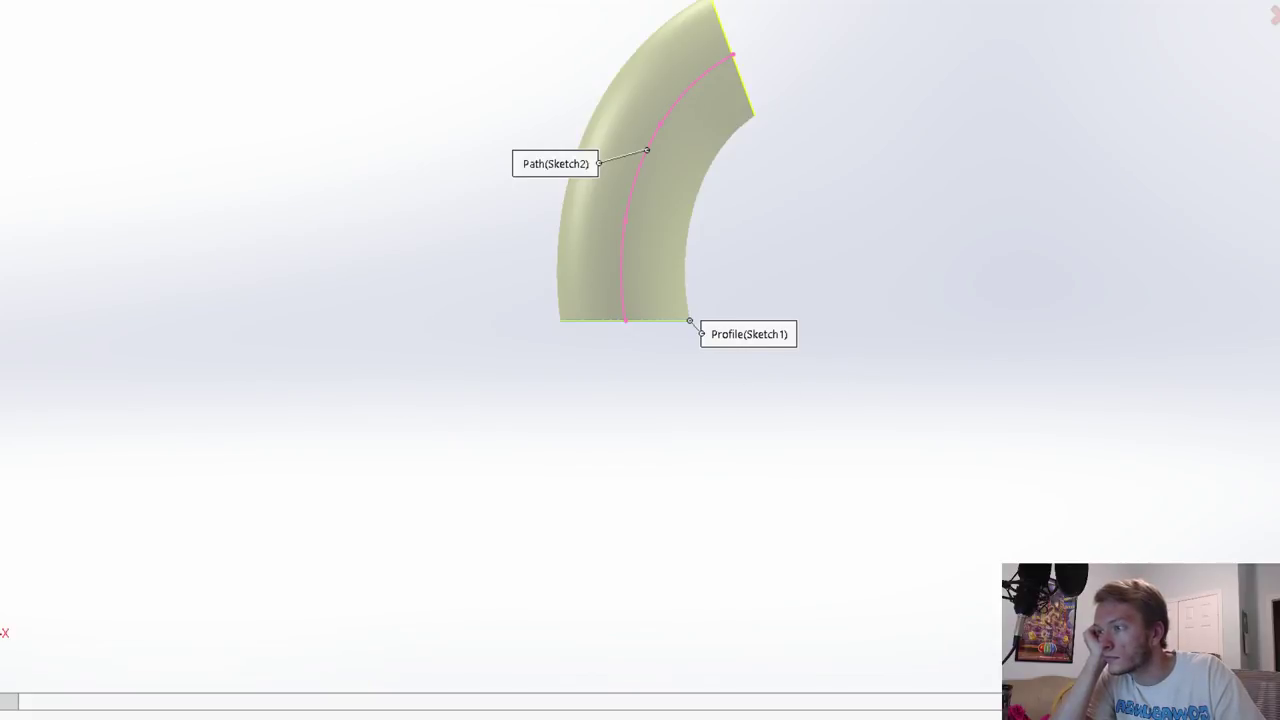
key(Escape)
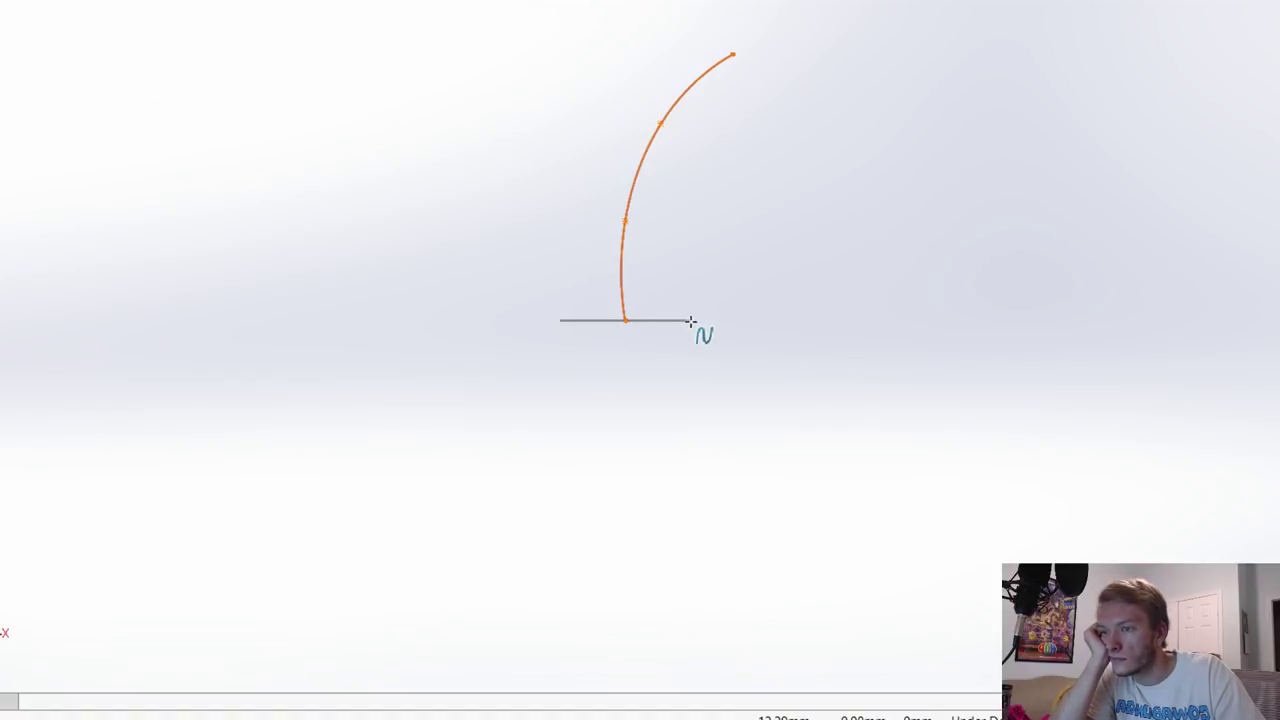
Step: Add a side spline from the circle's edge on the bending side up to the tip of the path spline
click(680, 268)
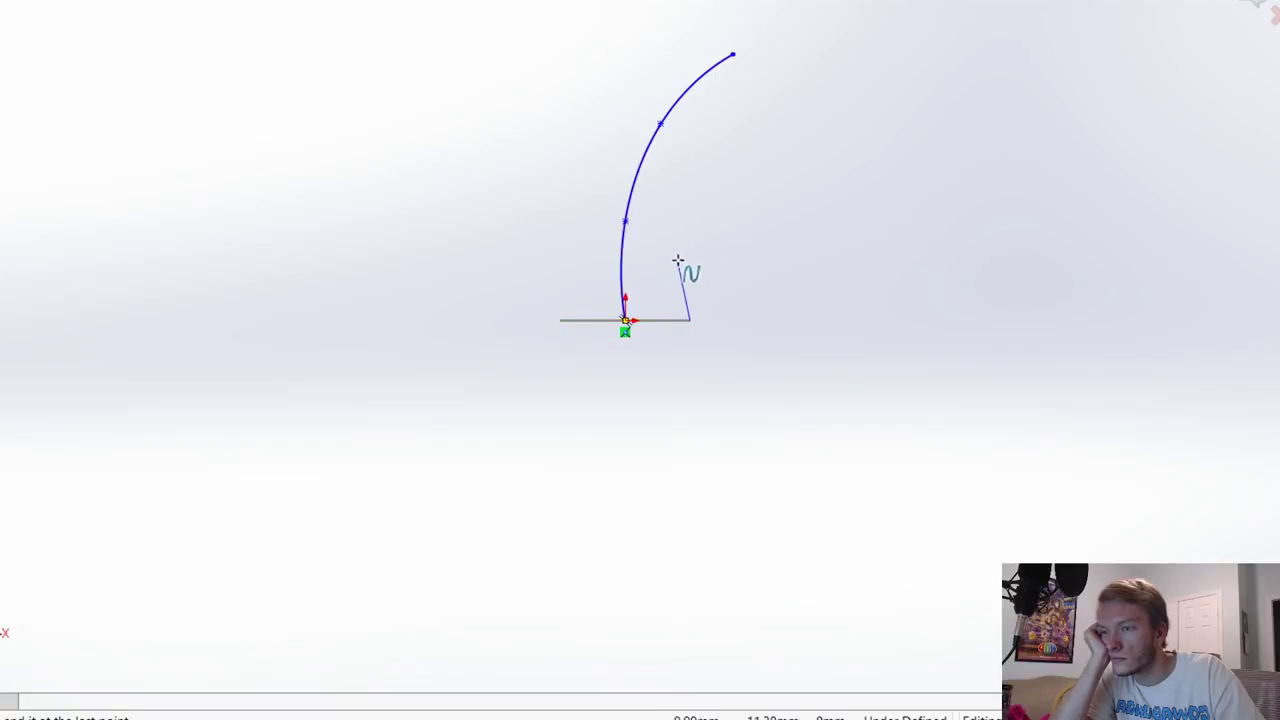
double_click(689, 193)
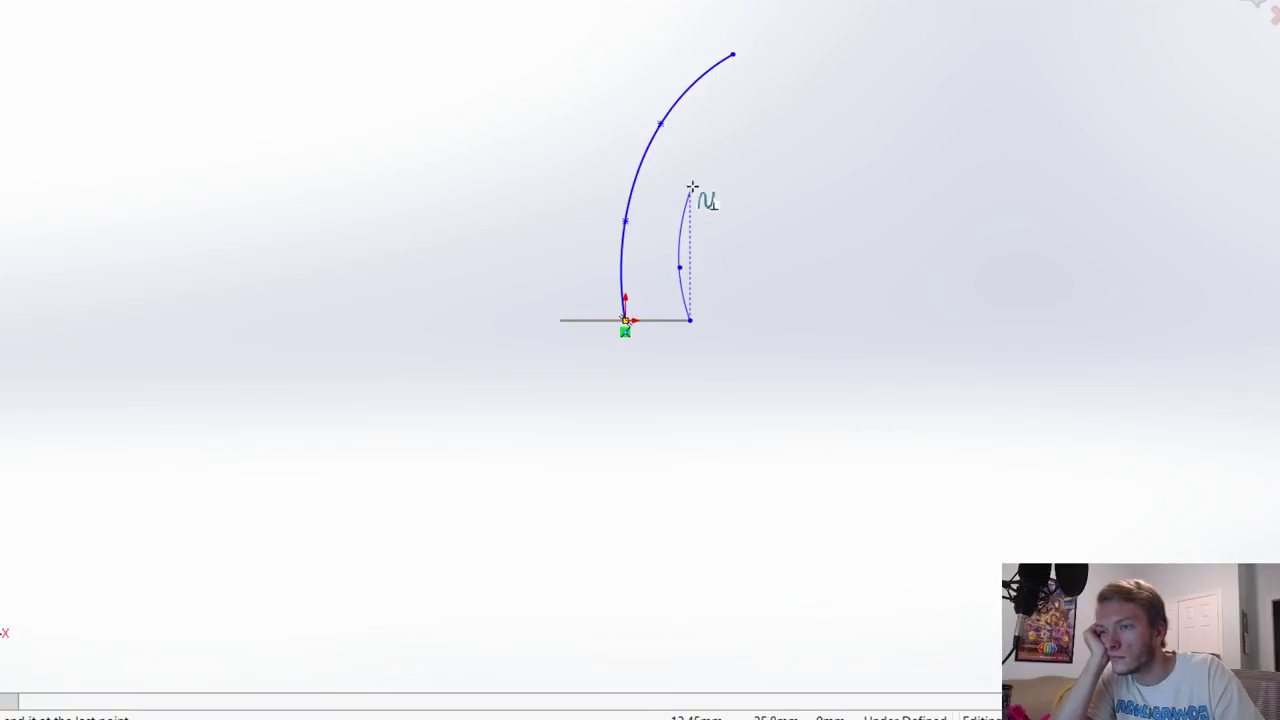
click(734, 99)
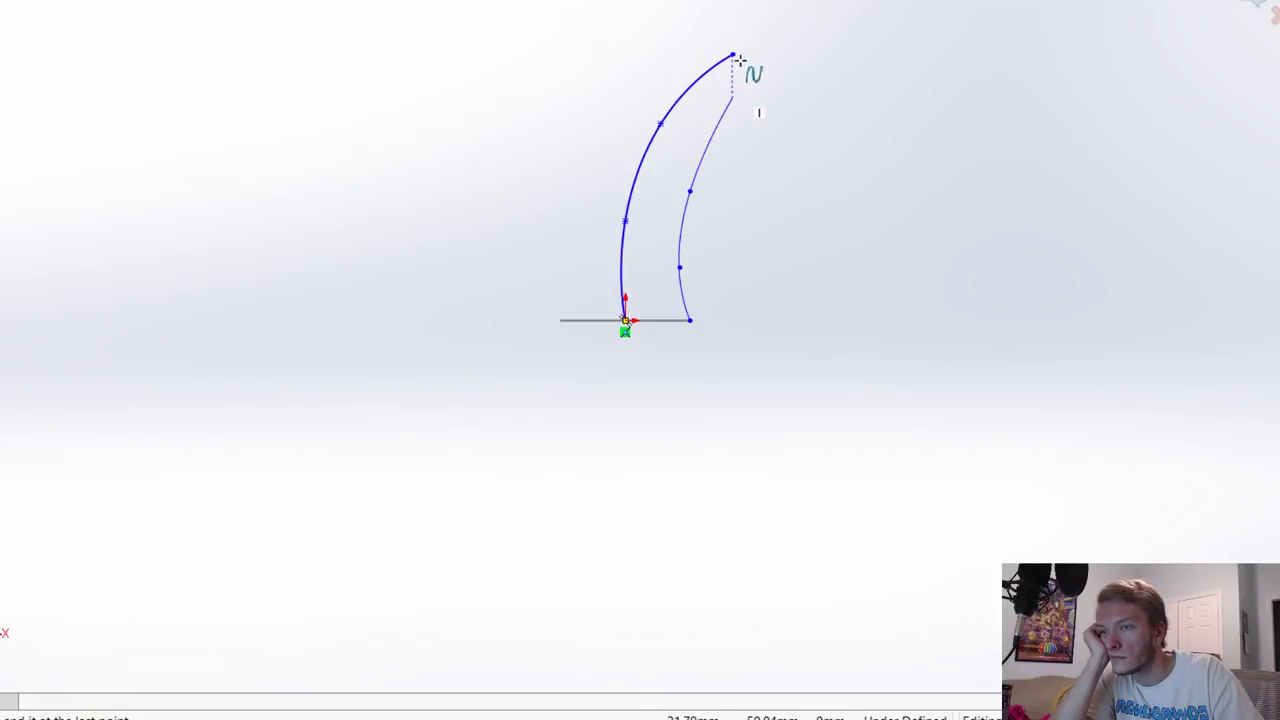
double_click(734, 56)
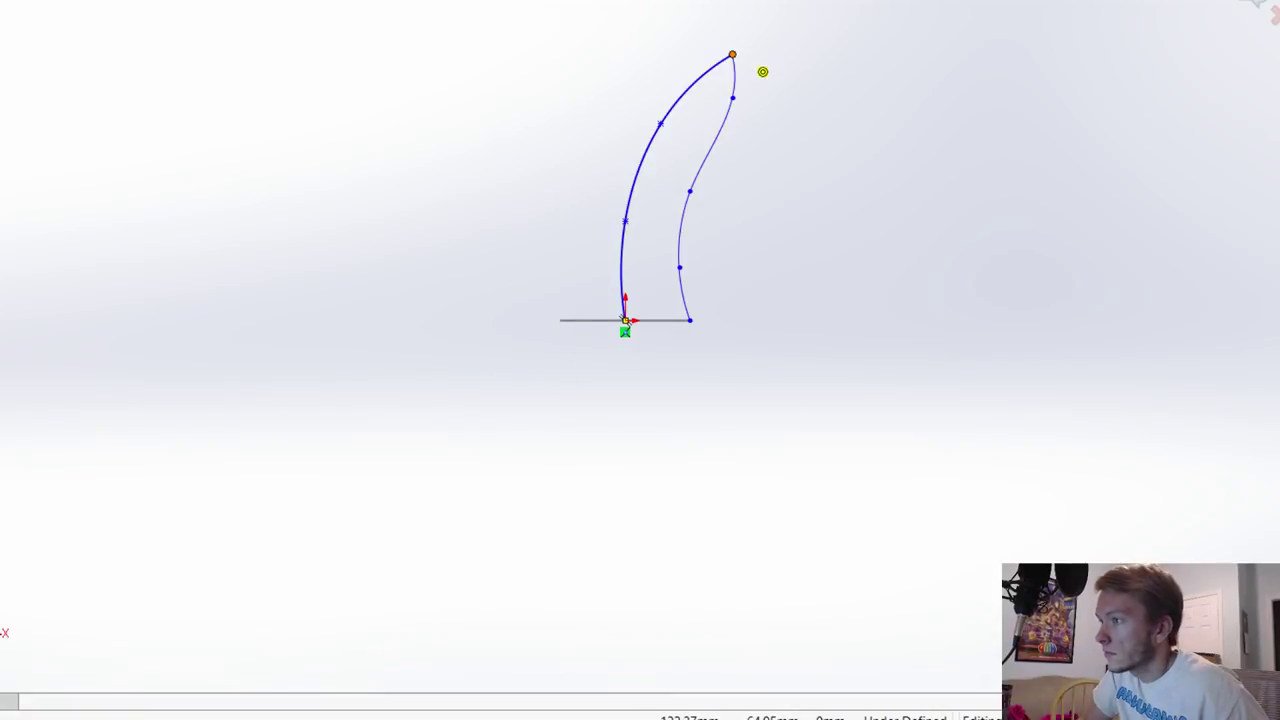
Step: Add a second side spline from the circle's opposite edge, curving up to the same tip of the path spline
click(563, 321)
click(549, 304)
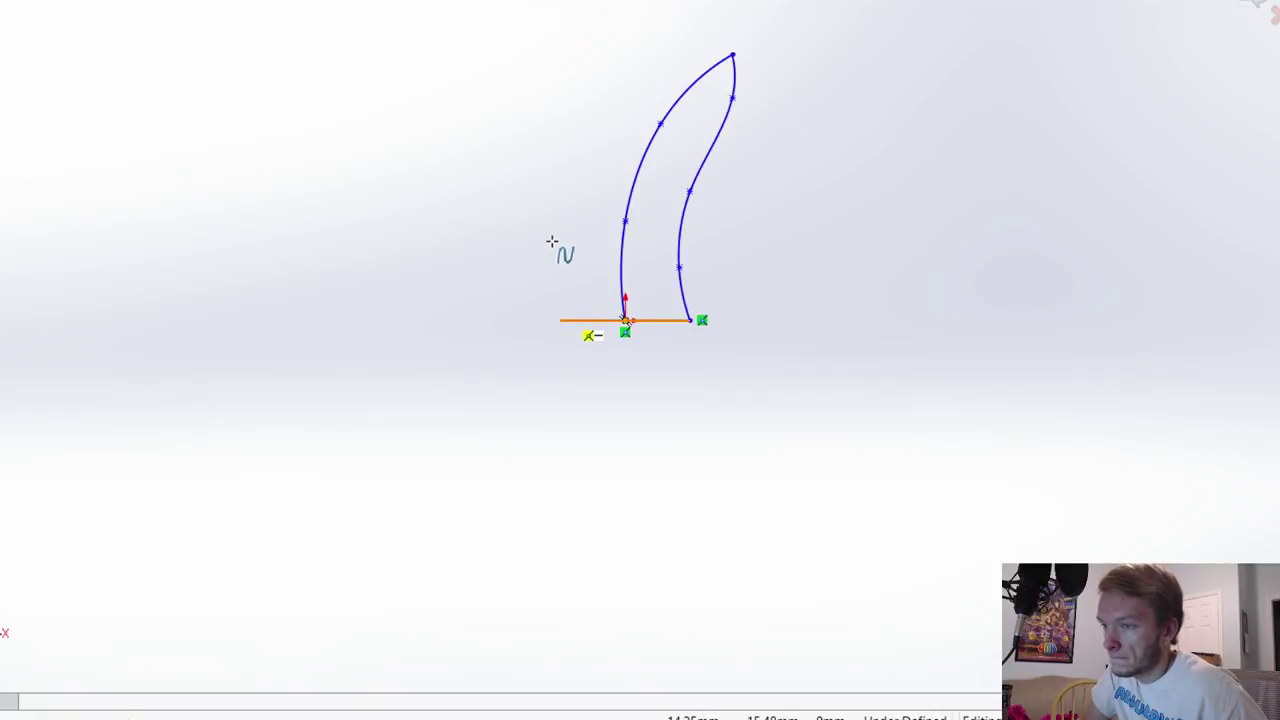
click(551, 243)
click(591, 145)
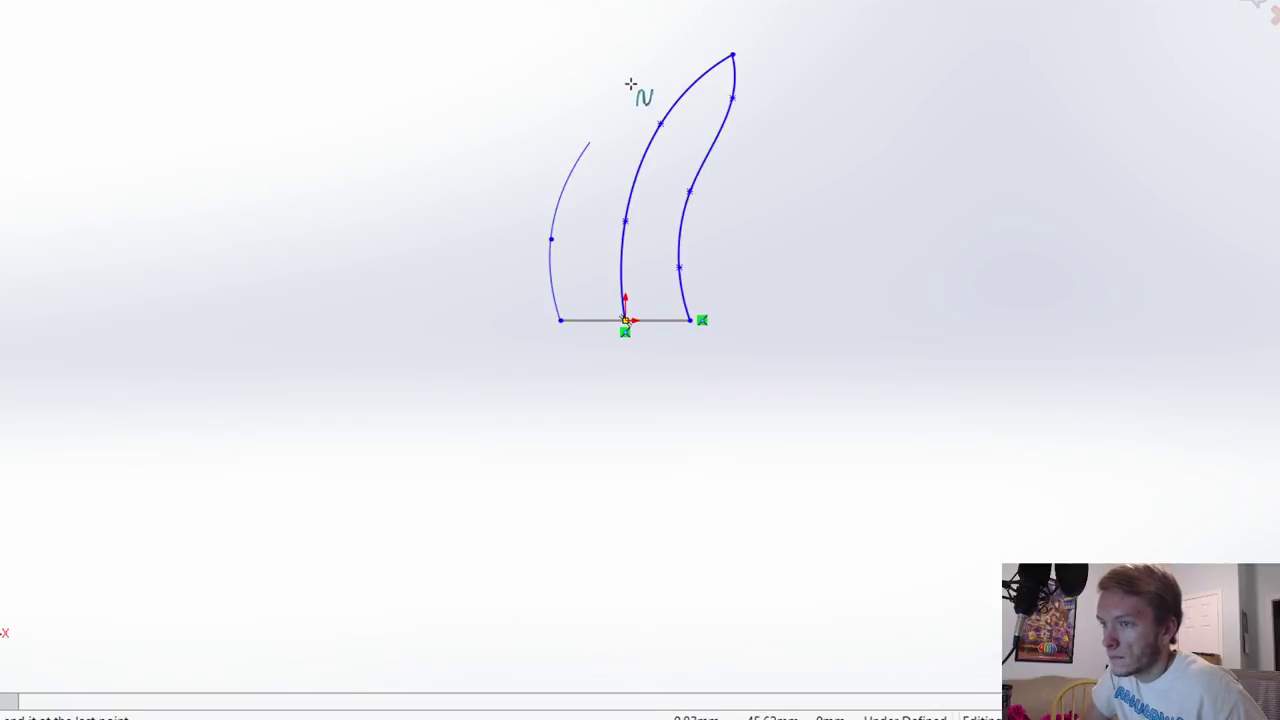
double_click(662, 61)
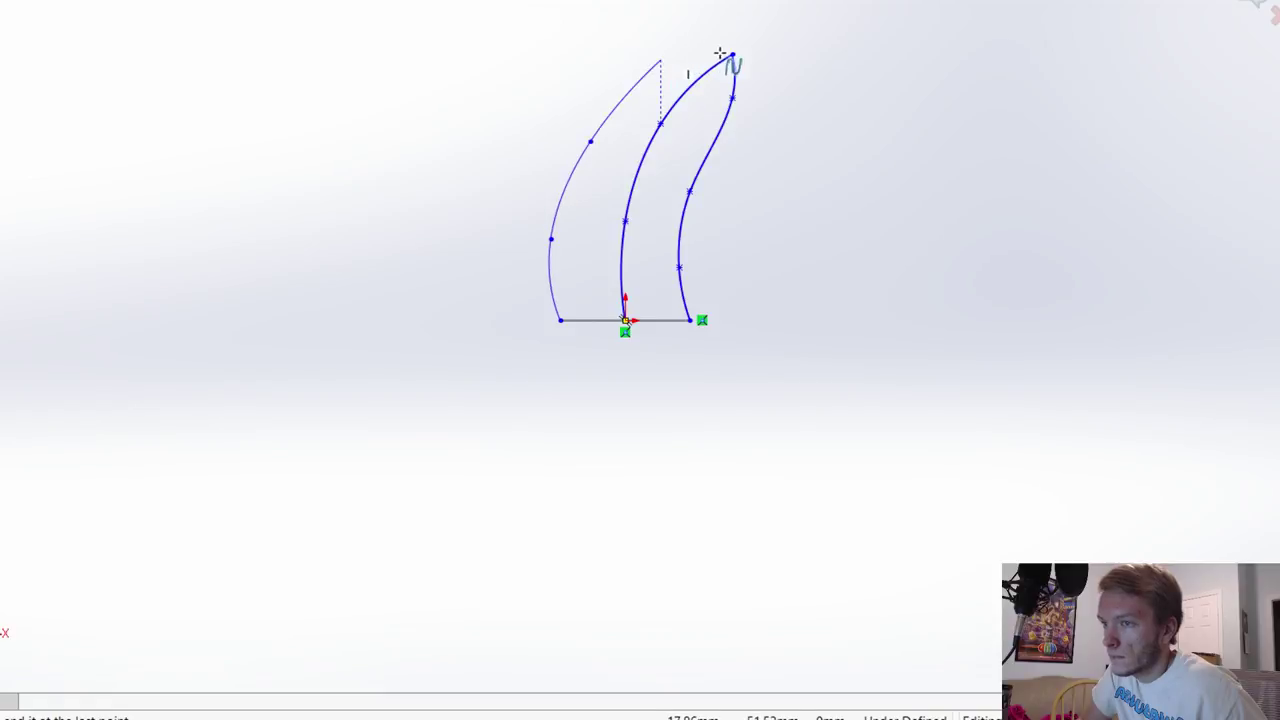
key(Escape)
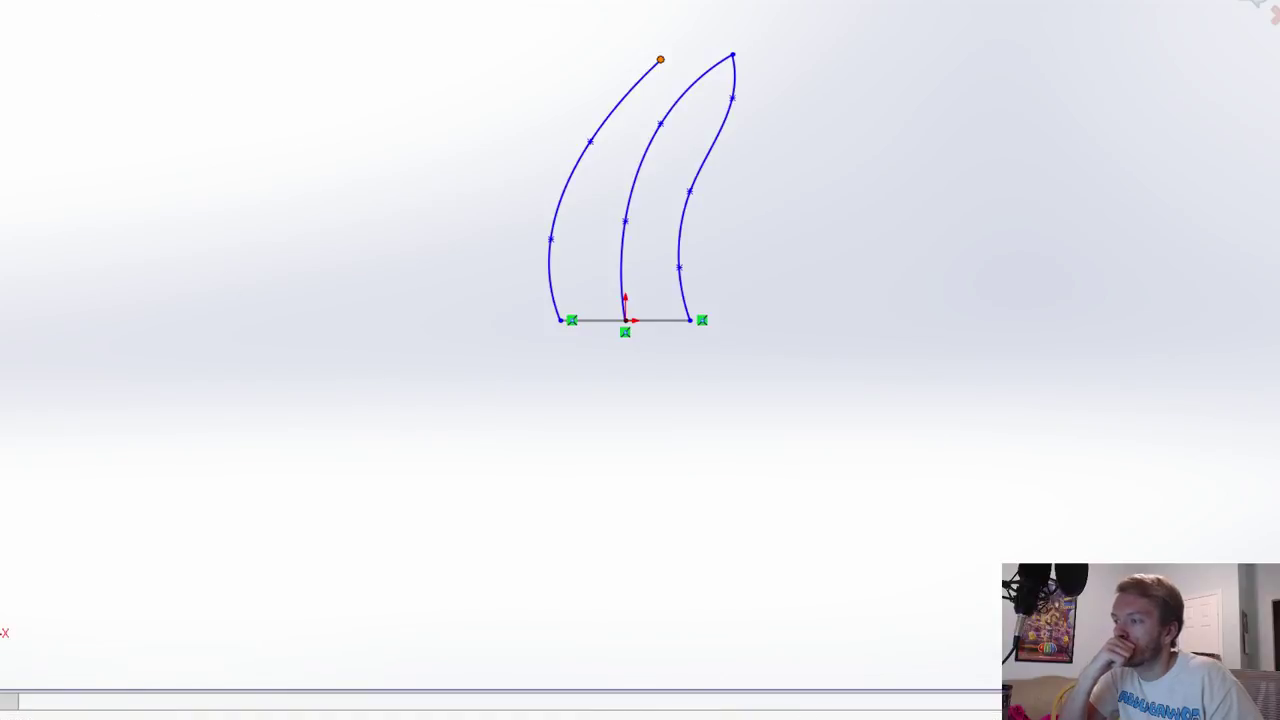
Step: Try to sweep the circle along the middle spline, then discard the sketch holding all three splines
key(ctrl+z)
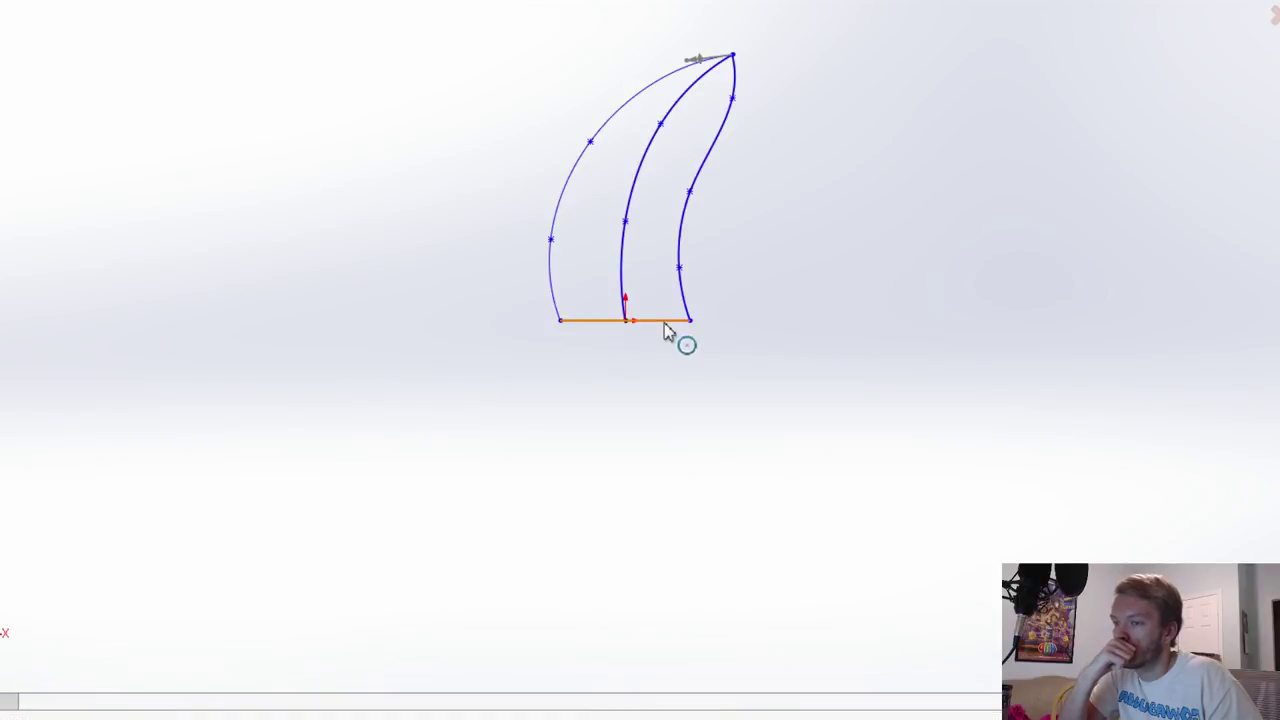
click(636, 205)
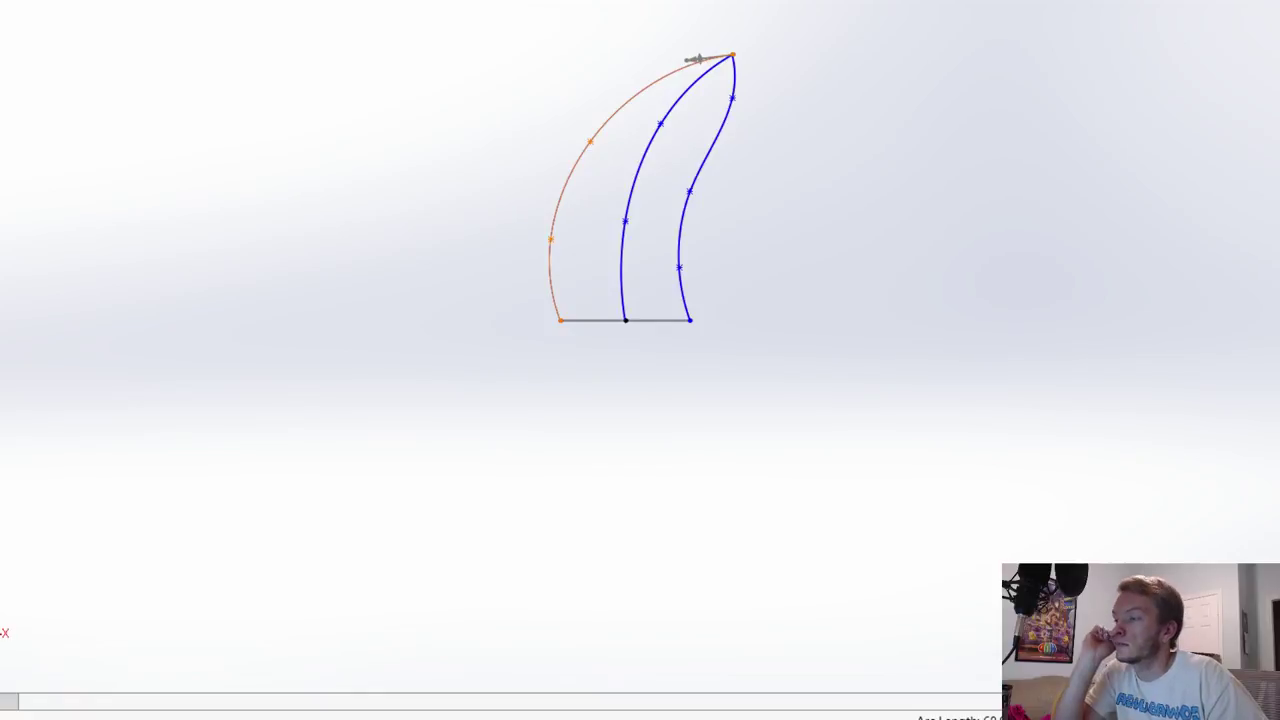
key(ctrl+z)
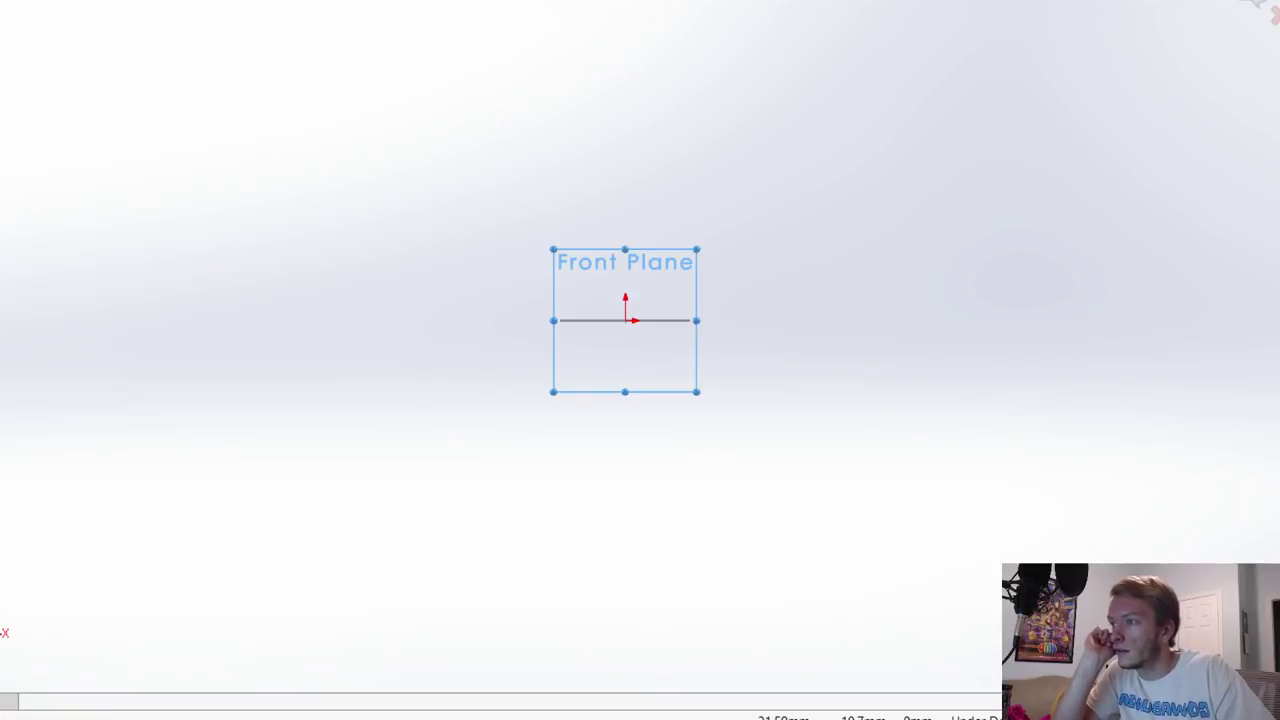
Step: Sketch a single path spline on the Front Plane, rising from the origin and bending sideways, and close the sketch
click(625, 320)
click(625, 320)
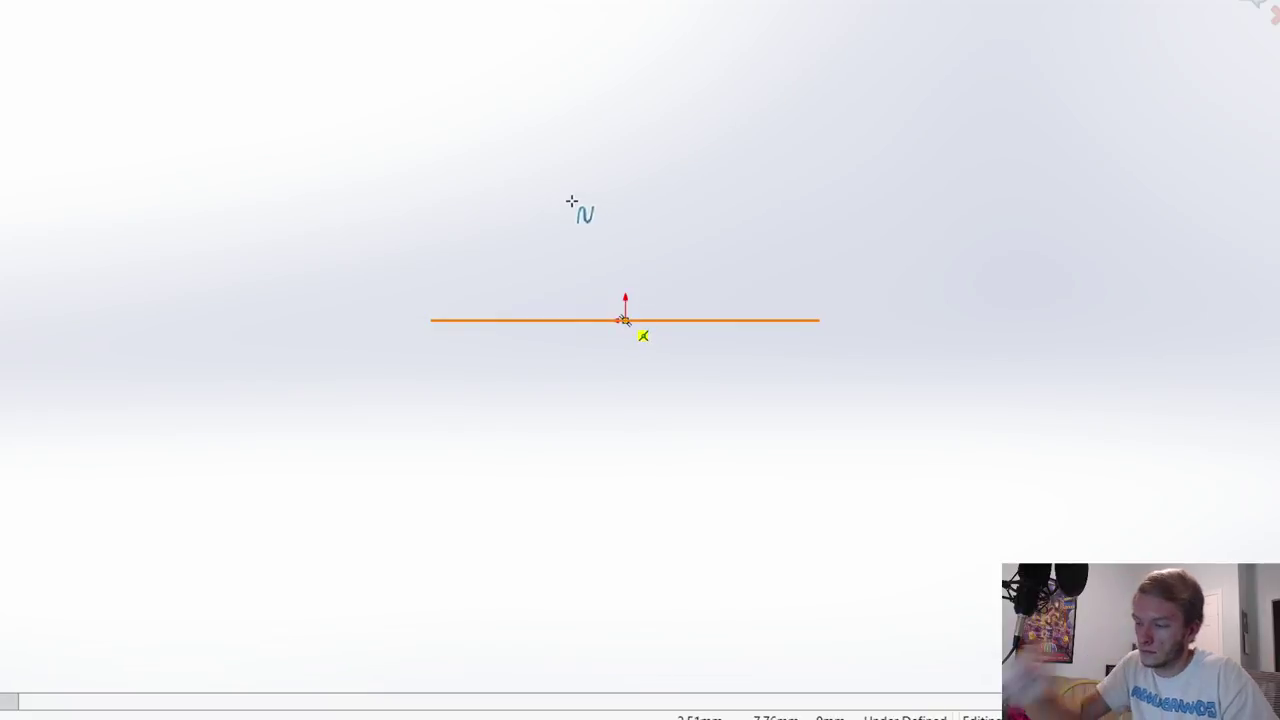
key(Escape)
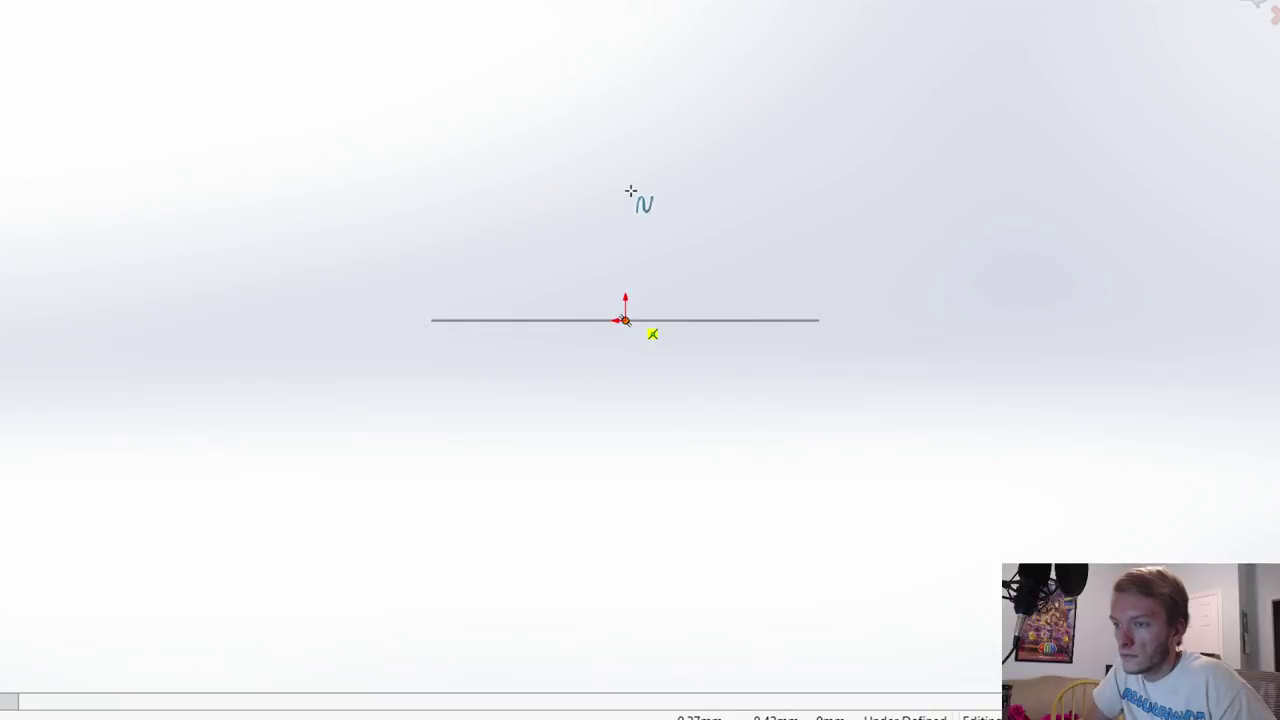
click(625, 256)
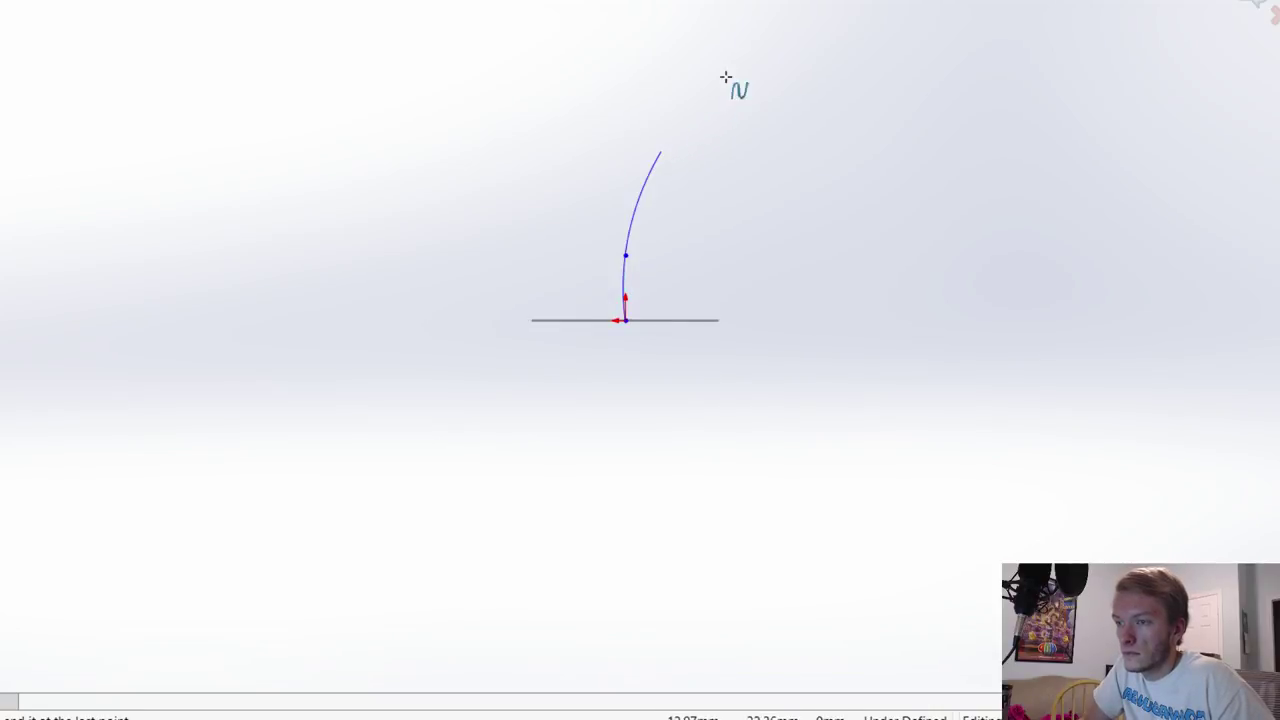
click(661, 151)
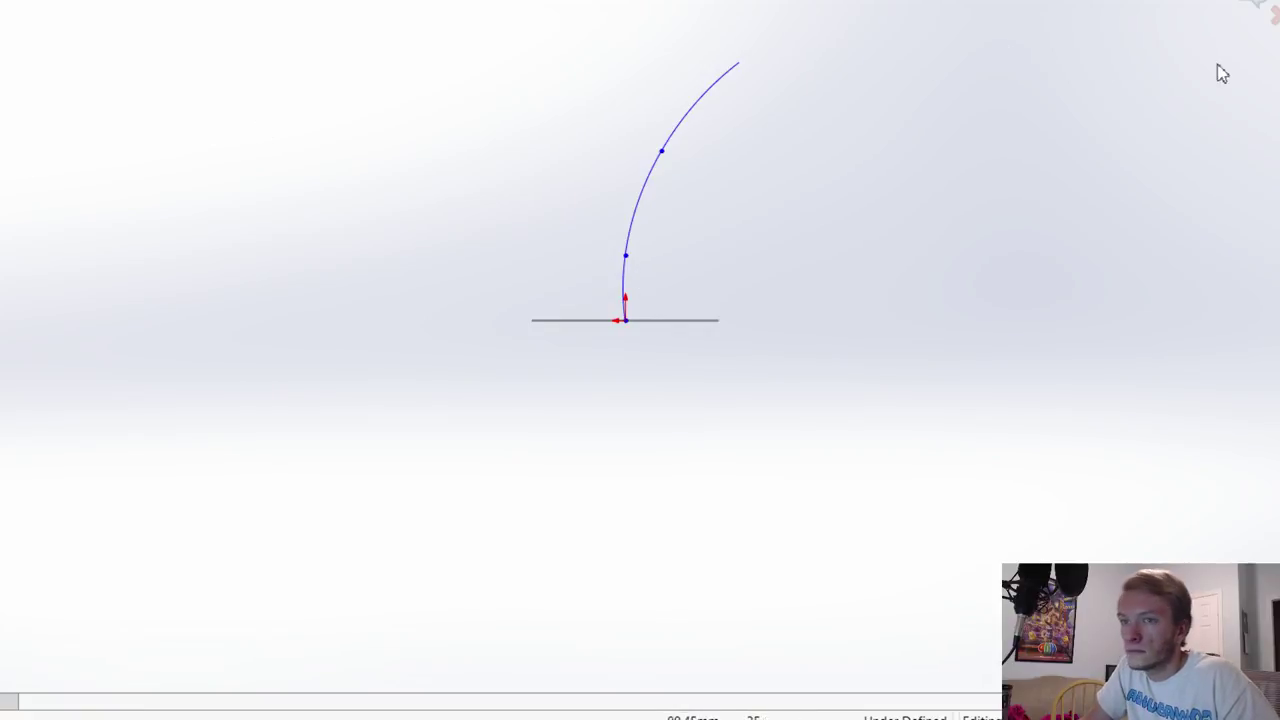
click(1249, 4)
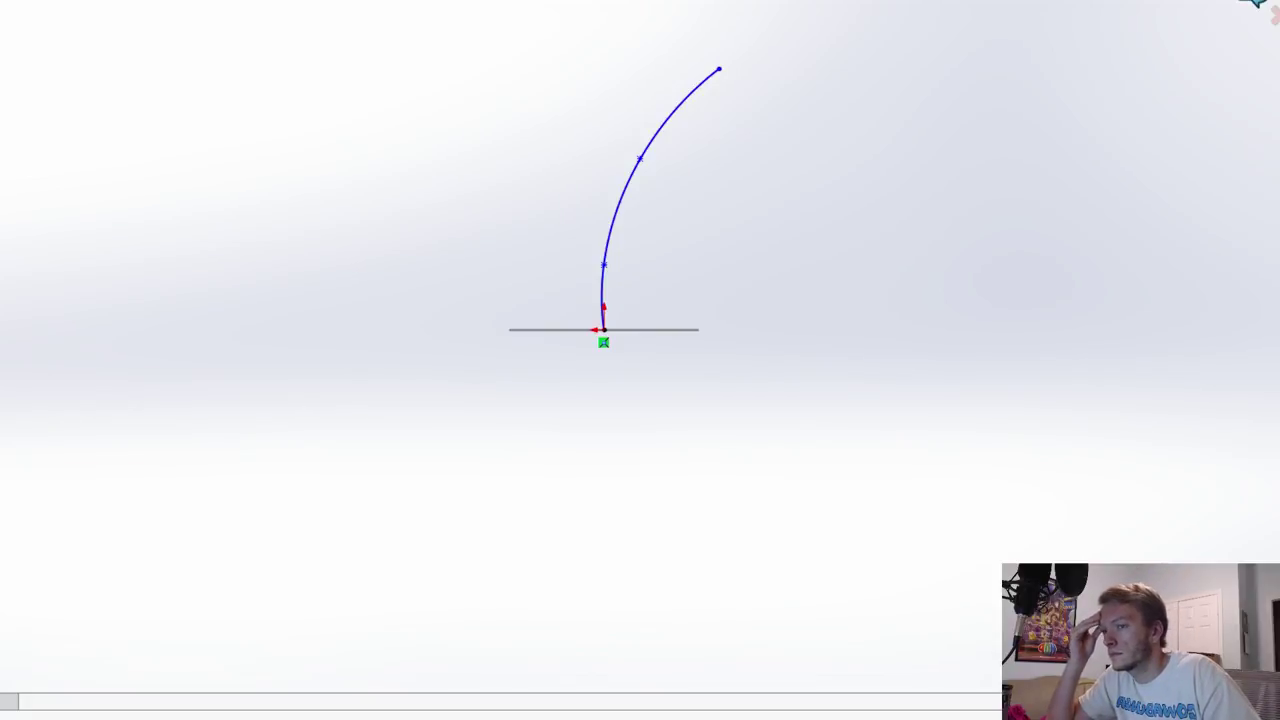
click(1252, 3)
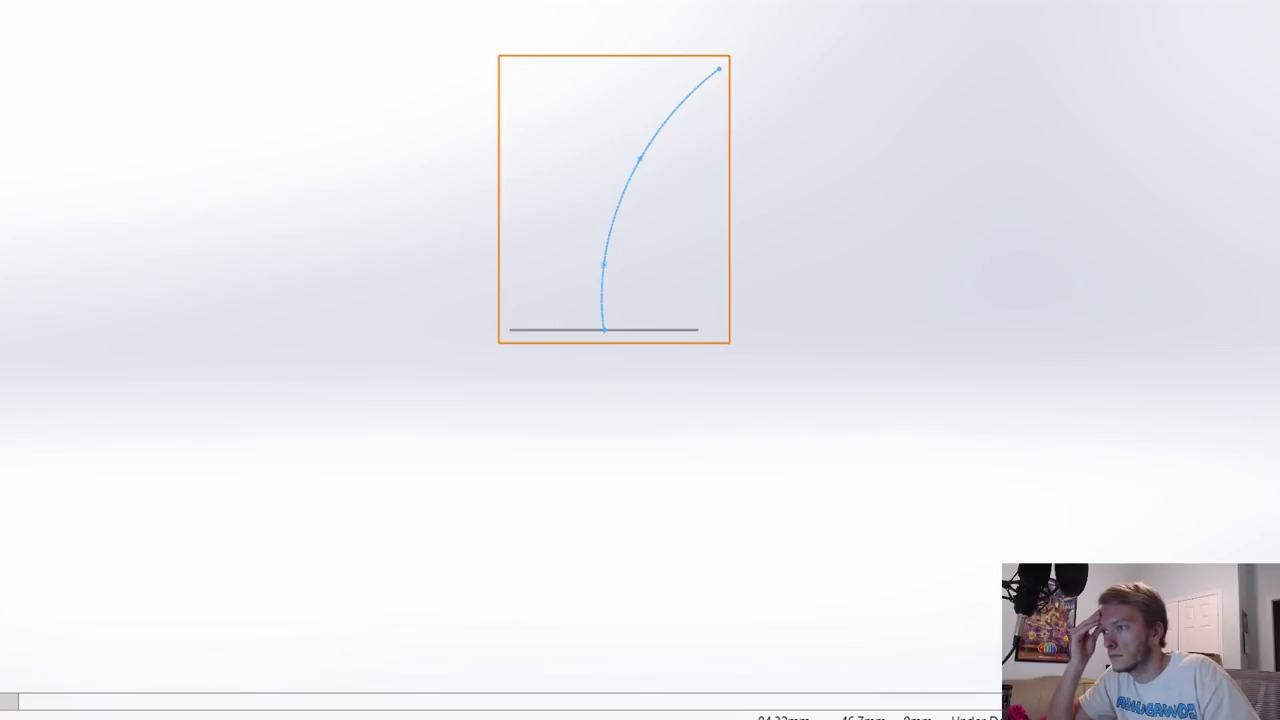
Step: In a separate Front Plane sketch, draw a guide spline from the circle's bending-side edge to the path's tip, pulling its middle points inward
click(700, 326)
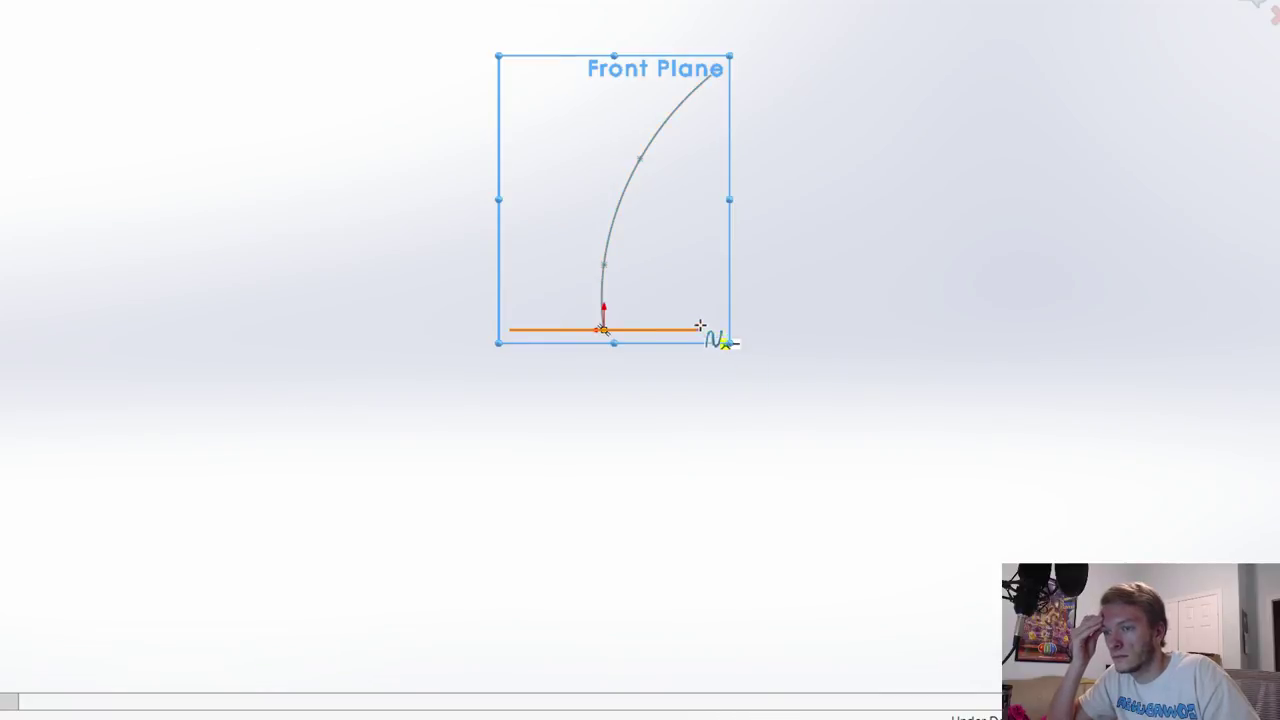
click(712, 156)
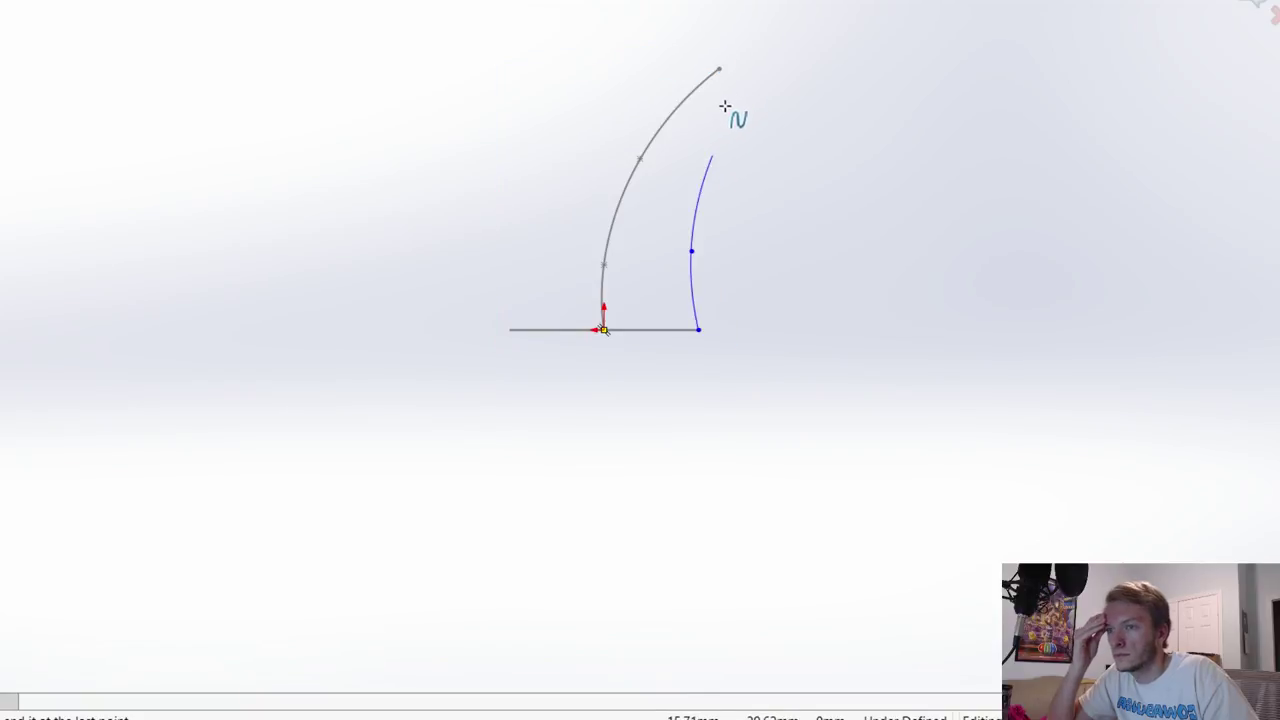
double_click(720, 71)
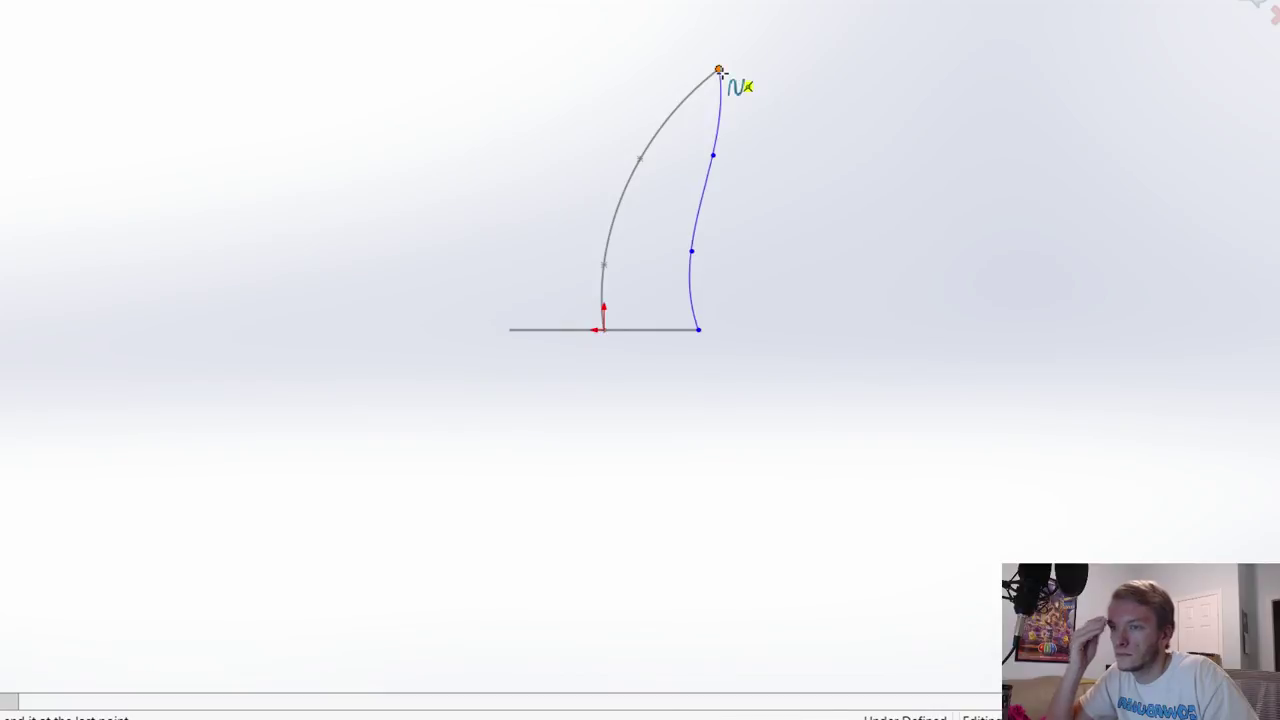
click(712, 169)
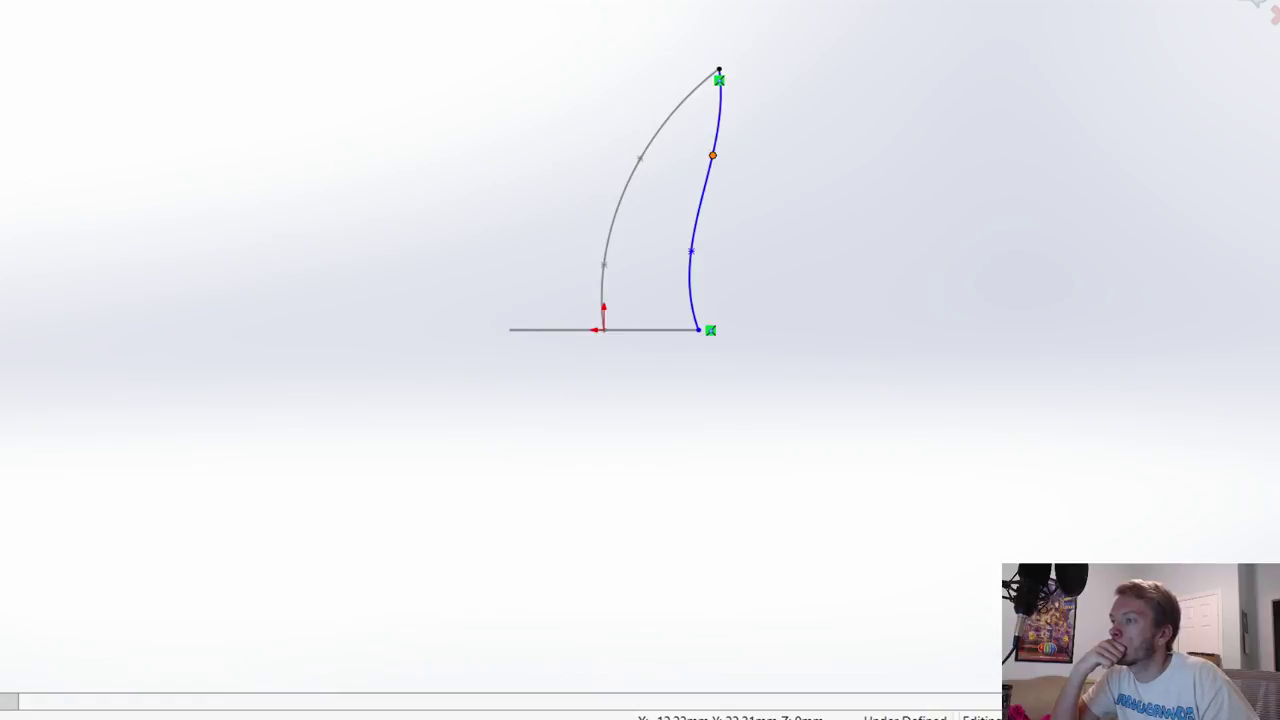
Step: Draw the second guide spline from the circle's opposite edge over to the path's tip and smooth its upper middle point outward
click(510, 329)
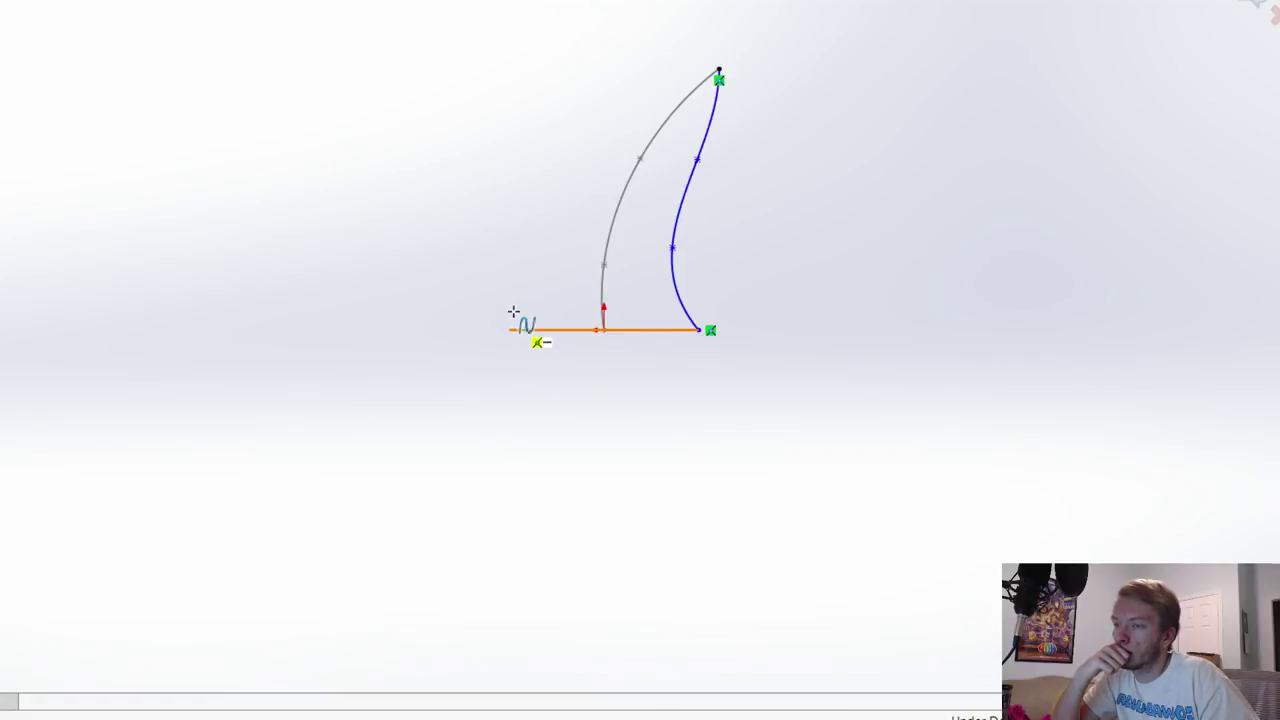
click(526, 243)
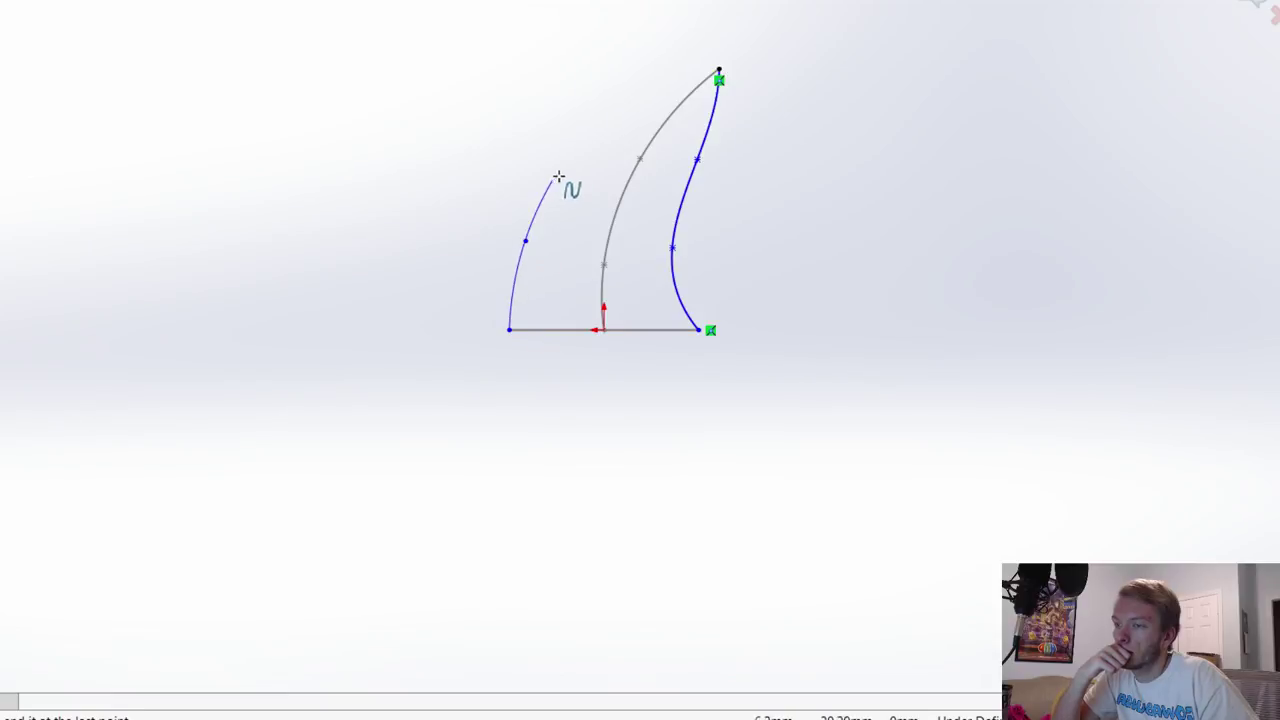
click(553, 180)
click(719, 70)
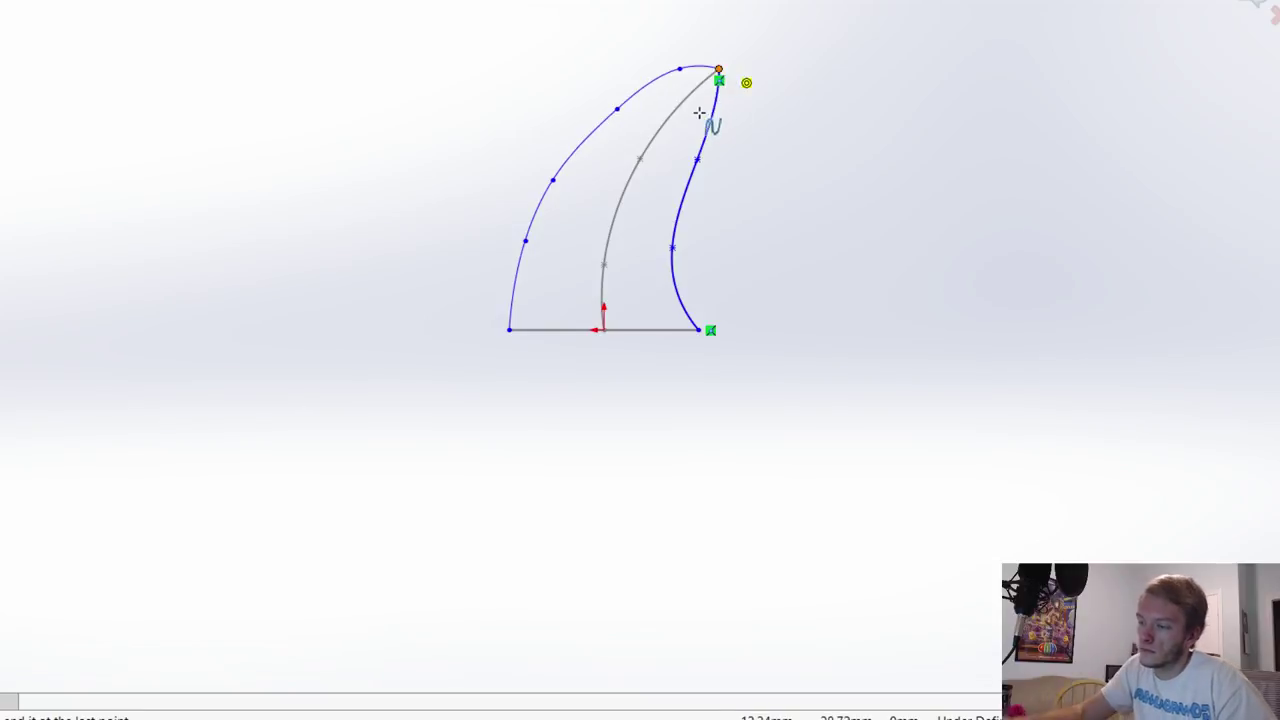
key(Escape)
click(615, 113)
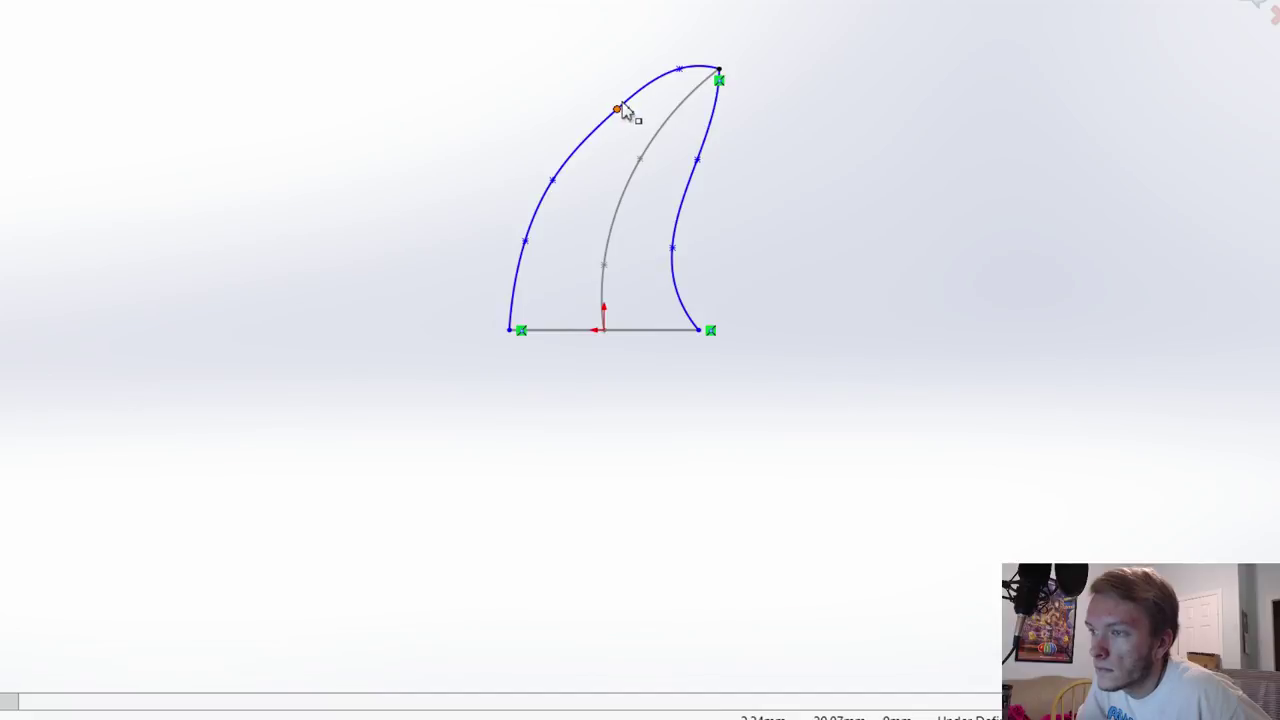
click(619, 109)
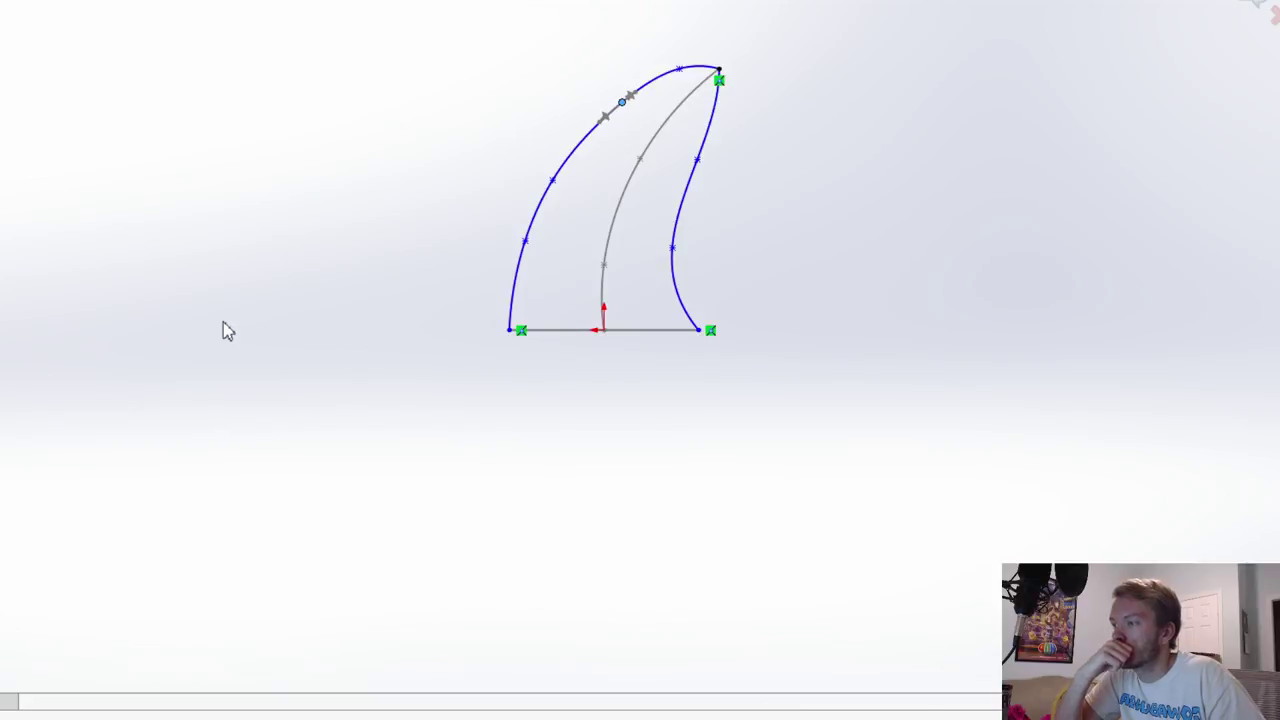
Step: Sweep the circle profile along the middle spline path, using the side spline sketch as guide curves to form a pointed horn
click(551, 332)
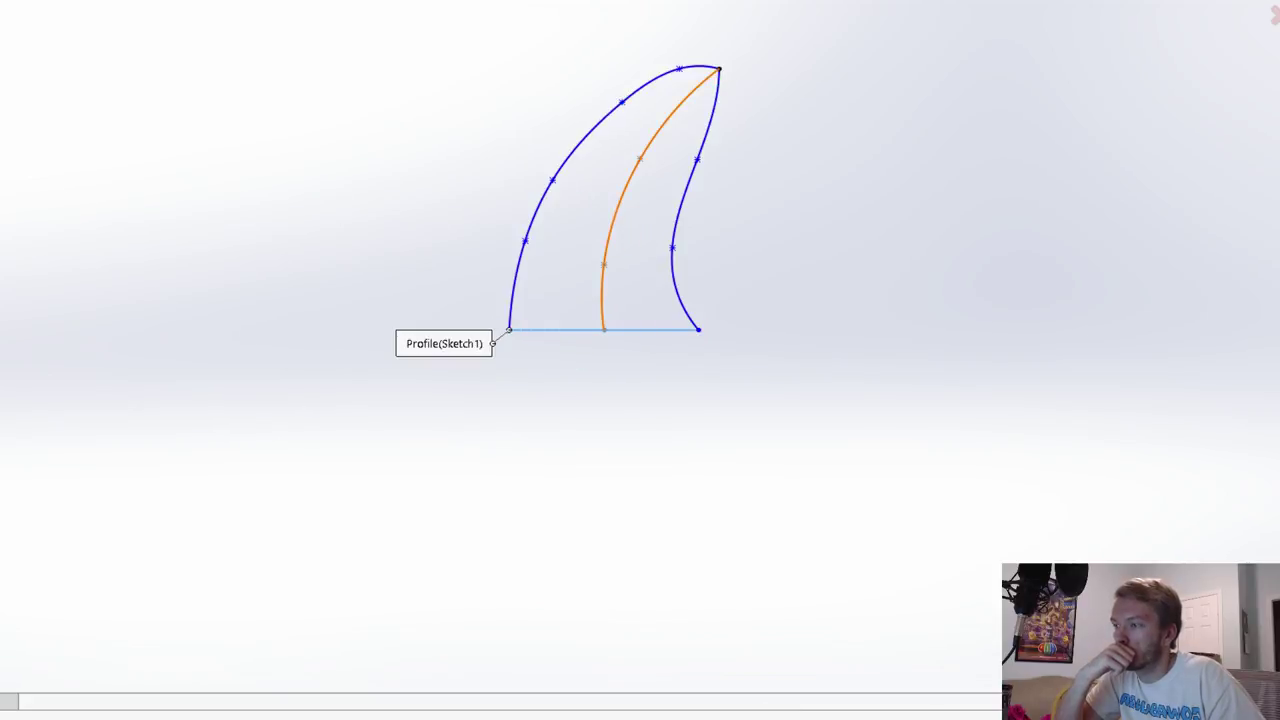
click(616, 208)
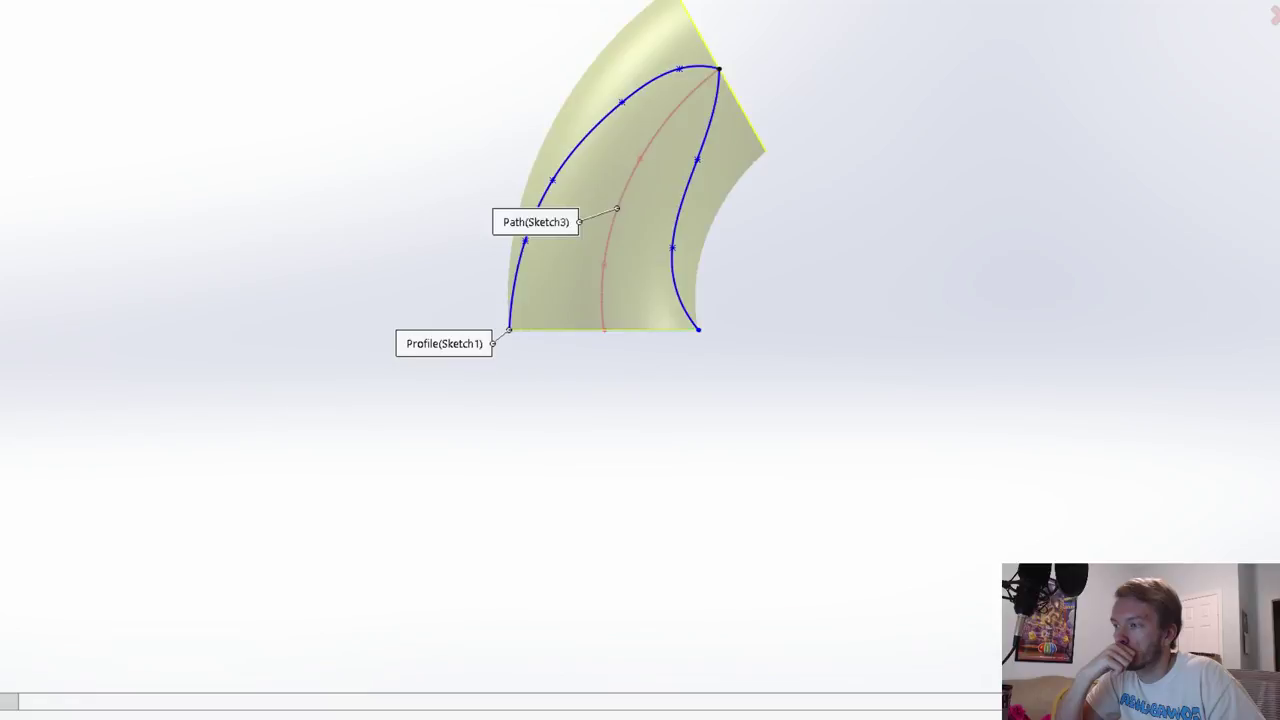
click(577, 179)
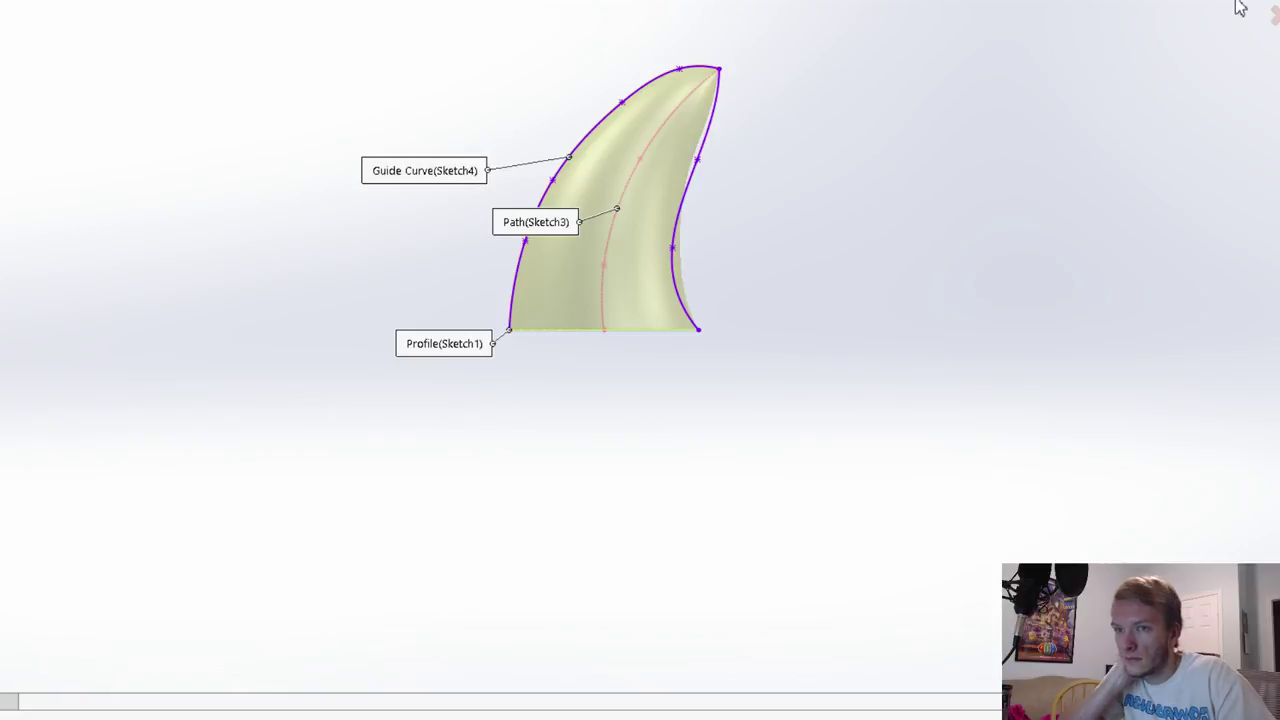
middle_drag(1246, 2, 1242, 2)
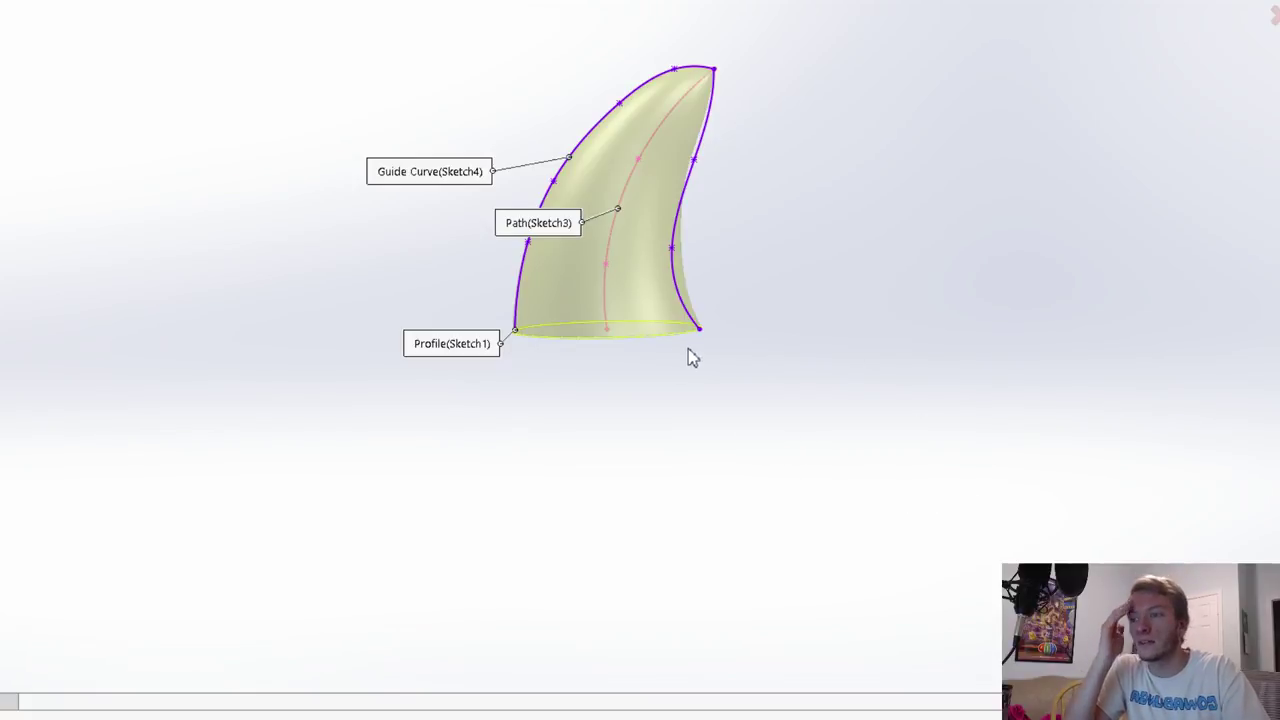
key(Return)
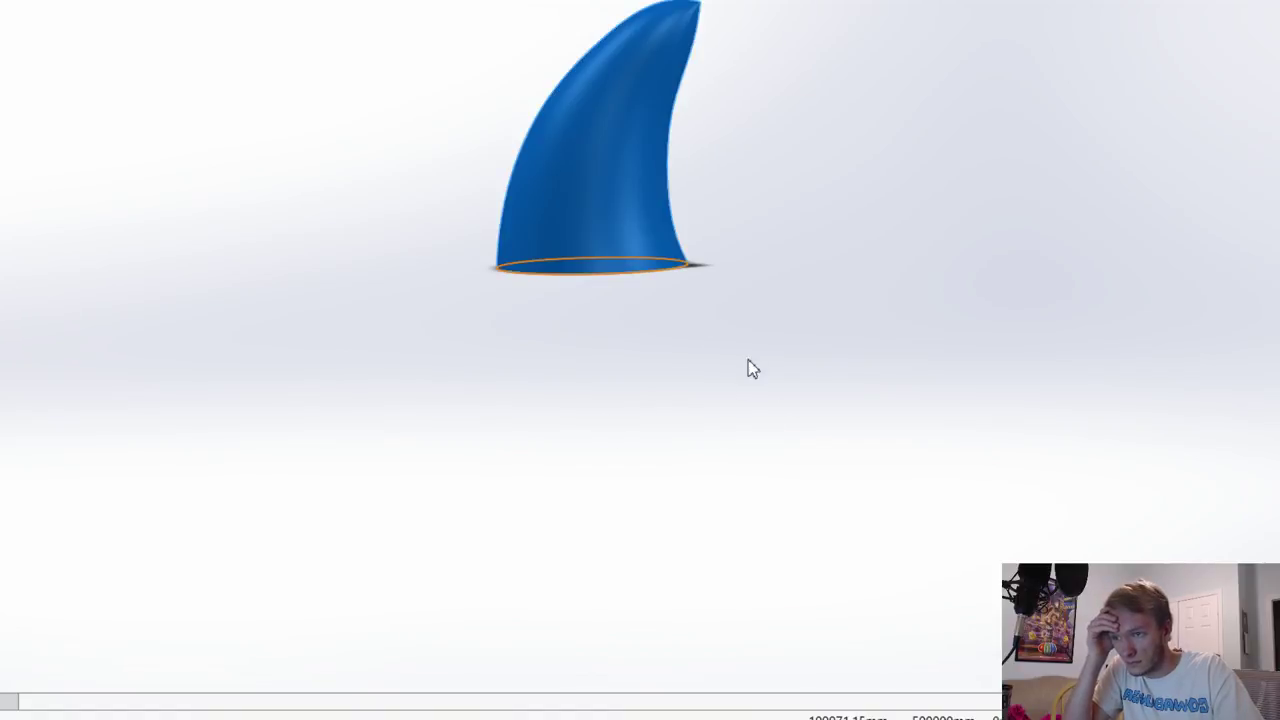
Step: Edit the horn's base circle sketch, dimension the circle's diameter and close the sketch
right_drag(748, 359, 759, 226)
click(611, 276)
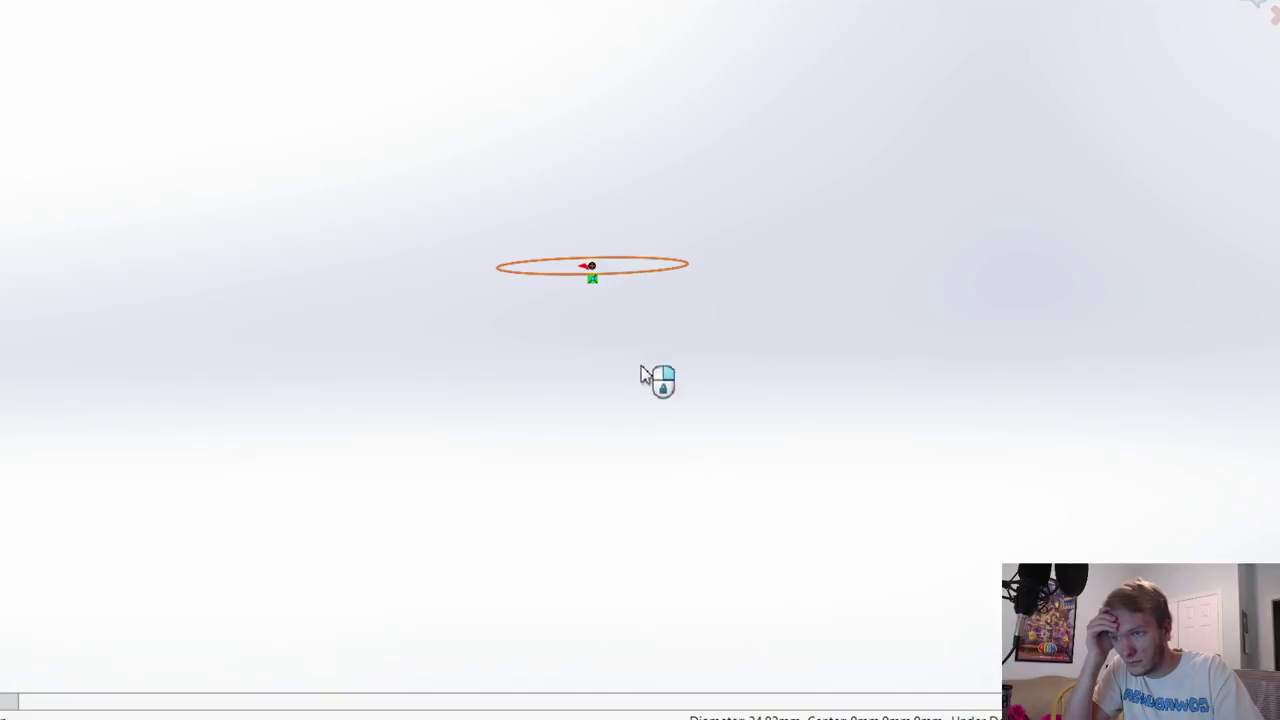
click(858, 268)
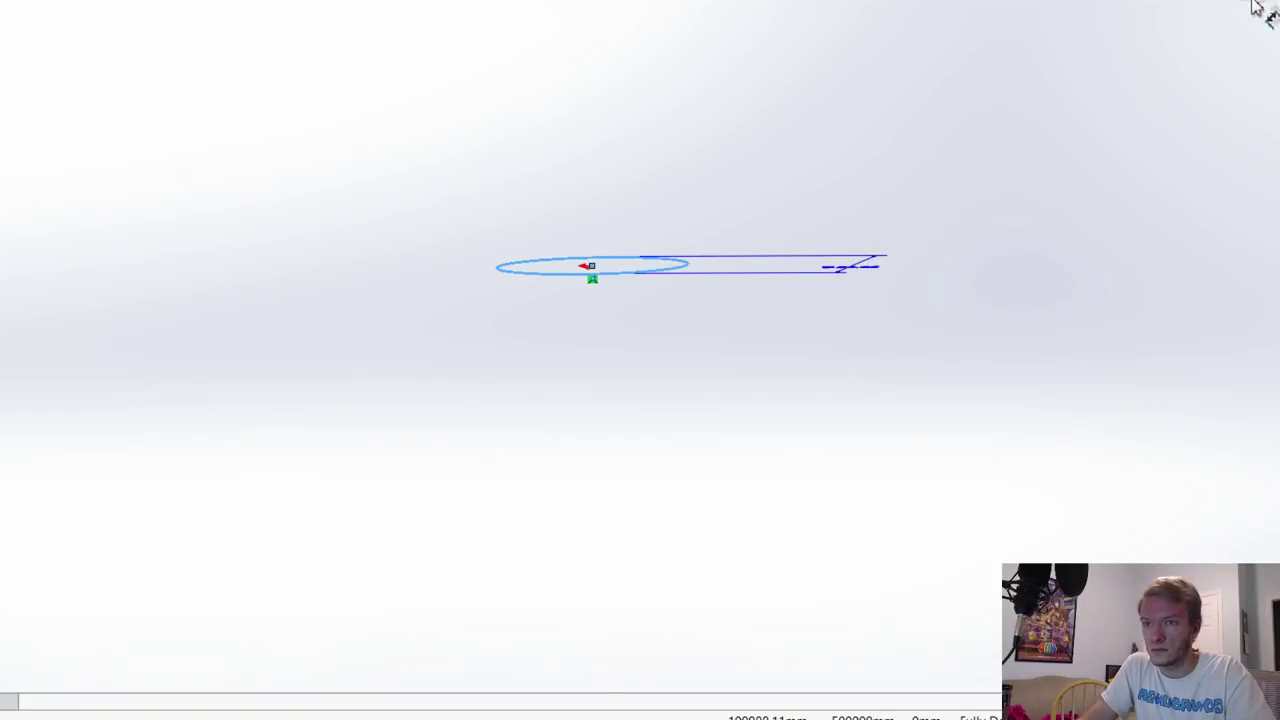
click(1251, 6)
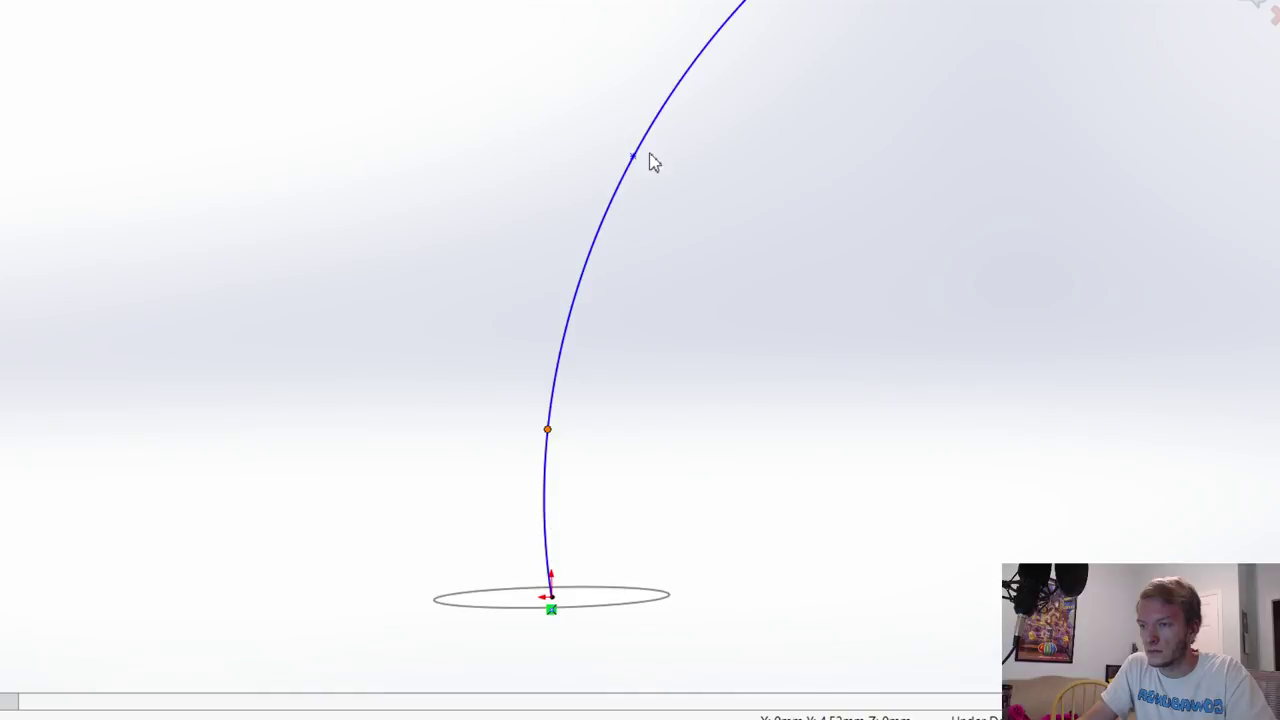
Step: Reshape and shorten the horn's middle path spline by moving its intermediate points and tip, and close the sketch
click(640, 169)
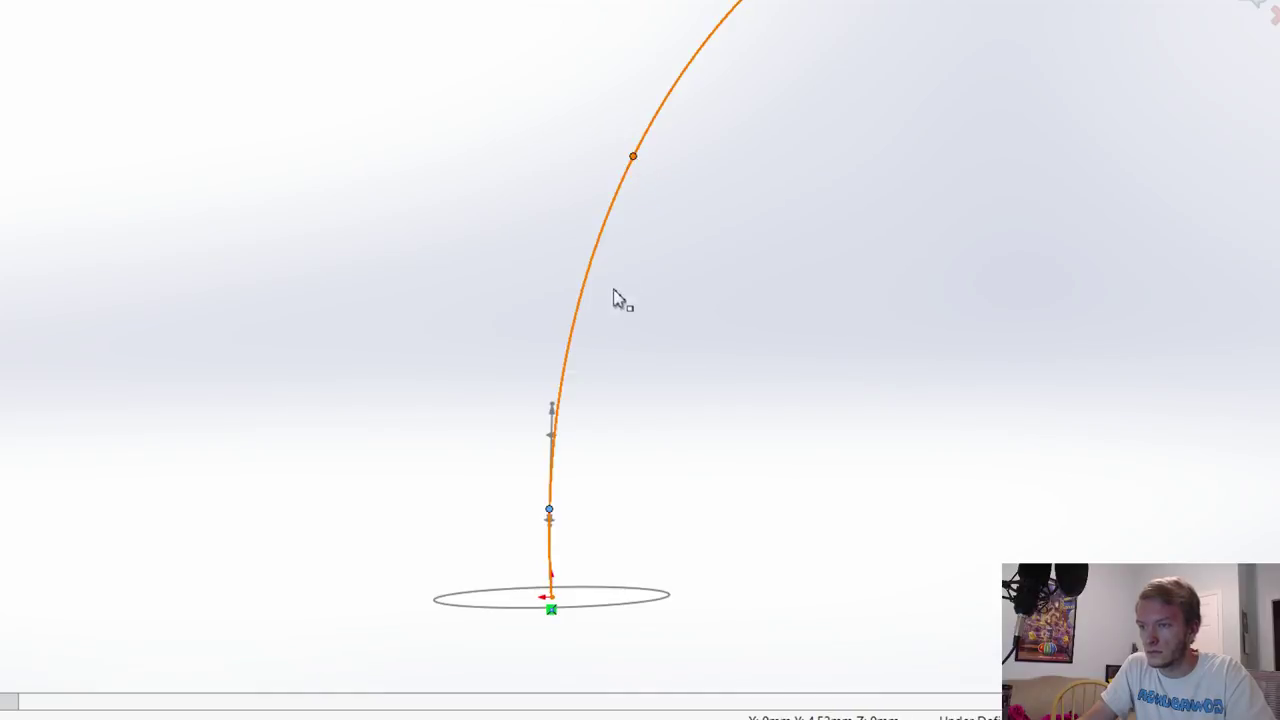
key(ctrl+z)
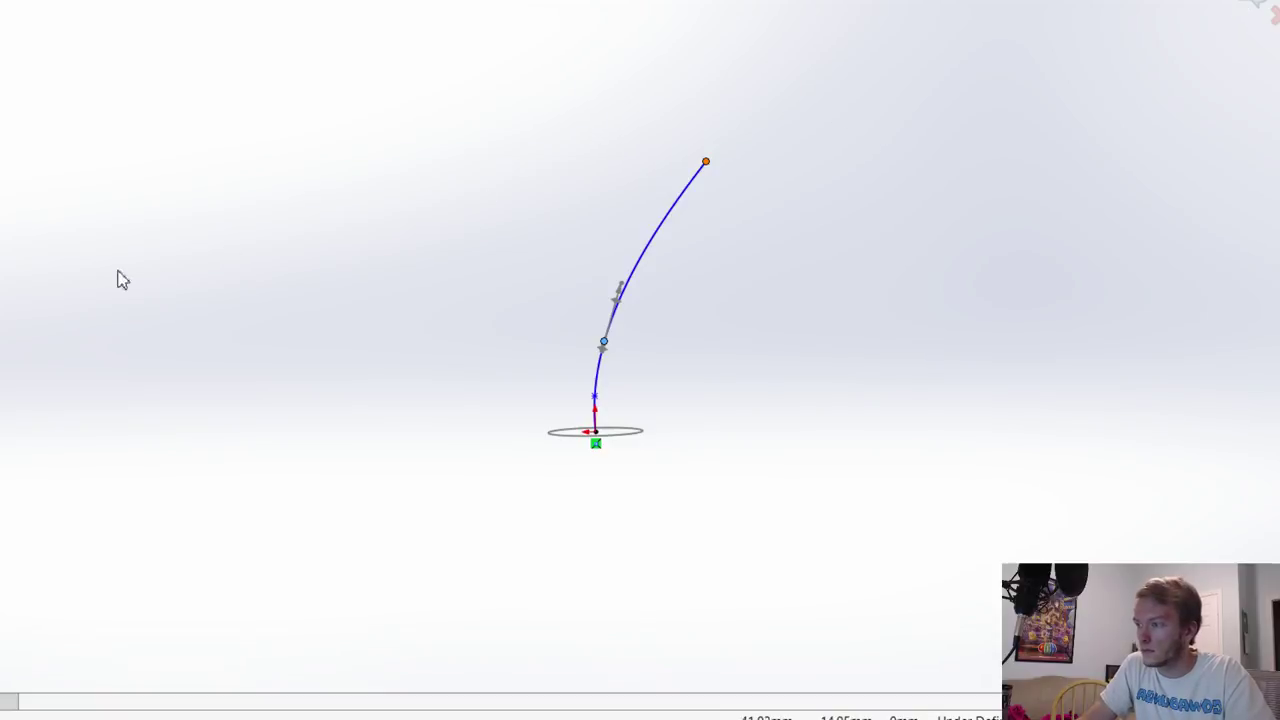
click(1243, 7)
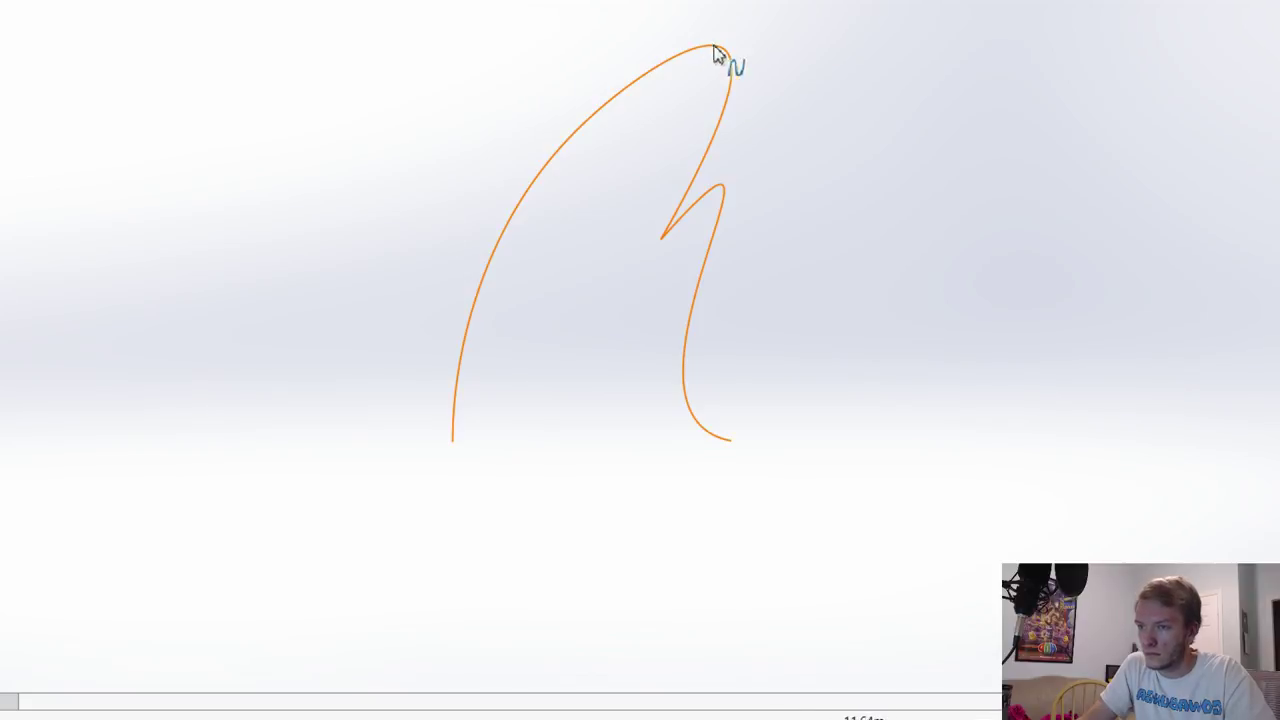
Step: Edit the guide sketch, attach both splines' lower ends to the base circle's edges and pull the bending-side spline's middle points inward
double_click(456, 444)
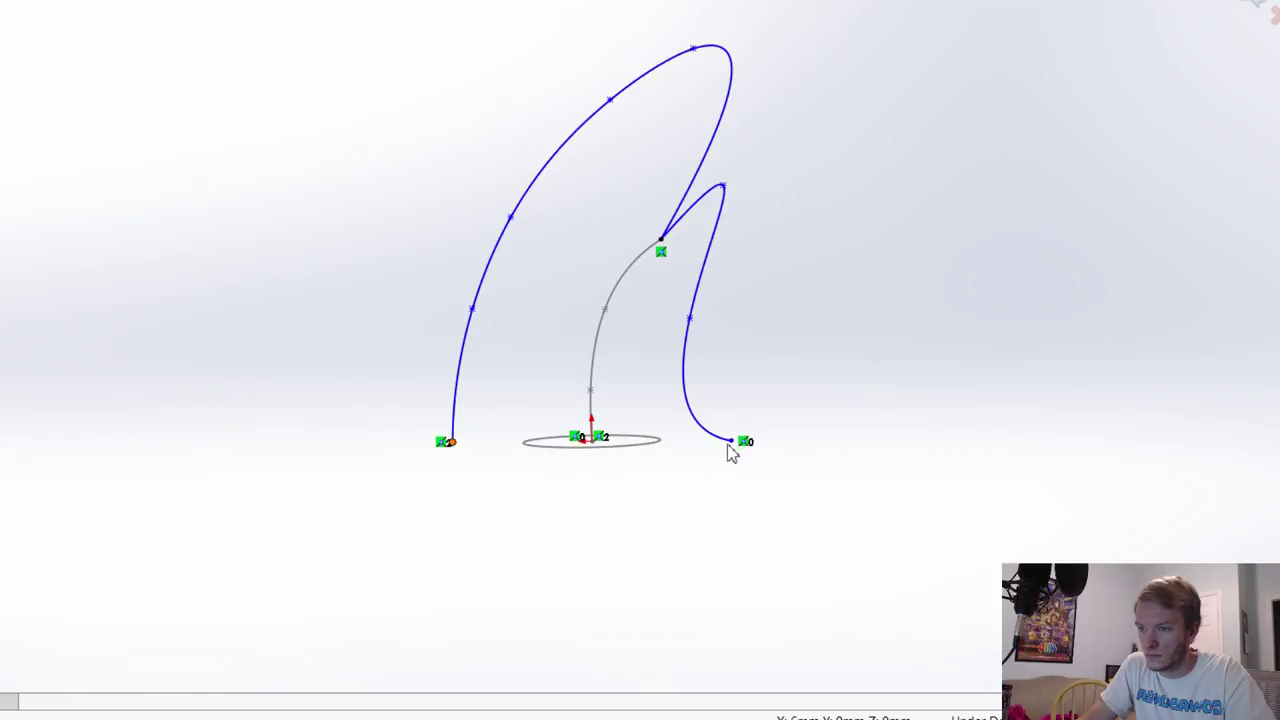
click(689, 318)
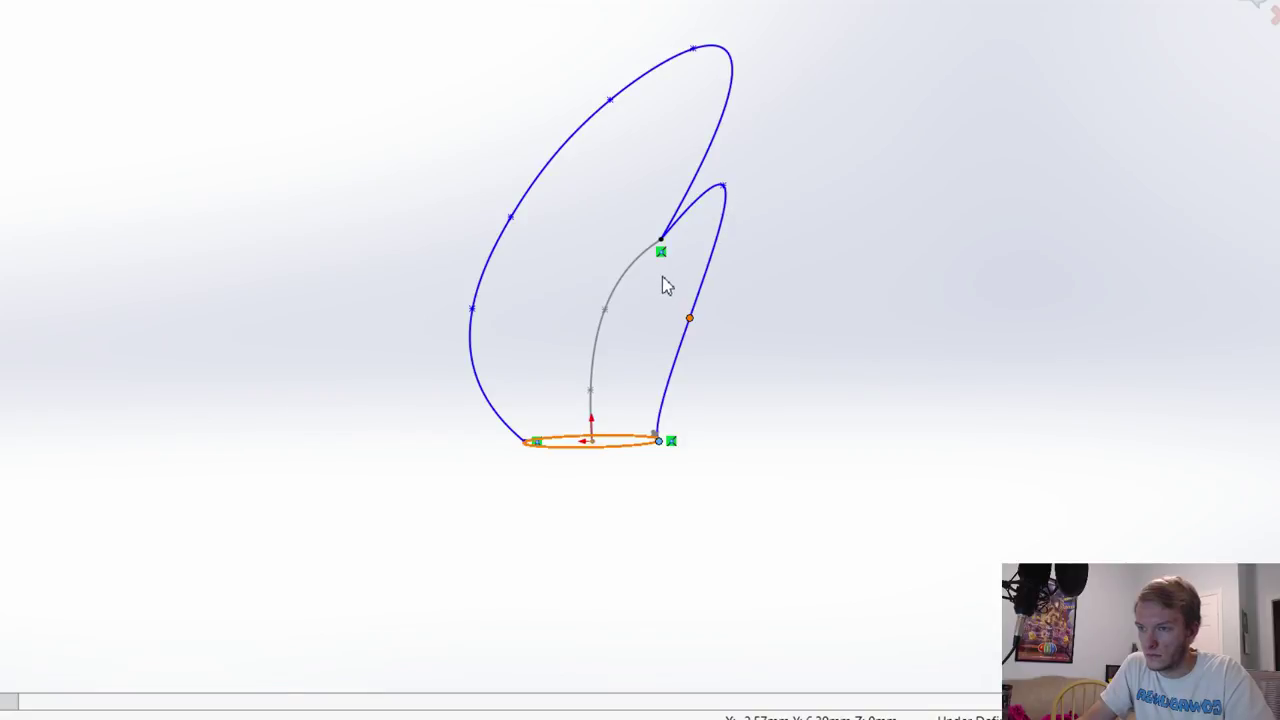
click(636, 377)
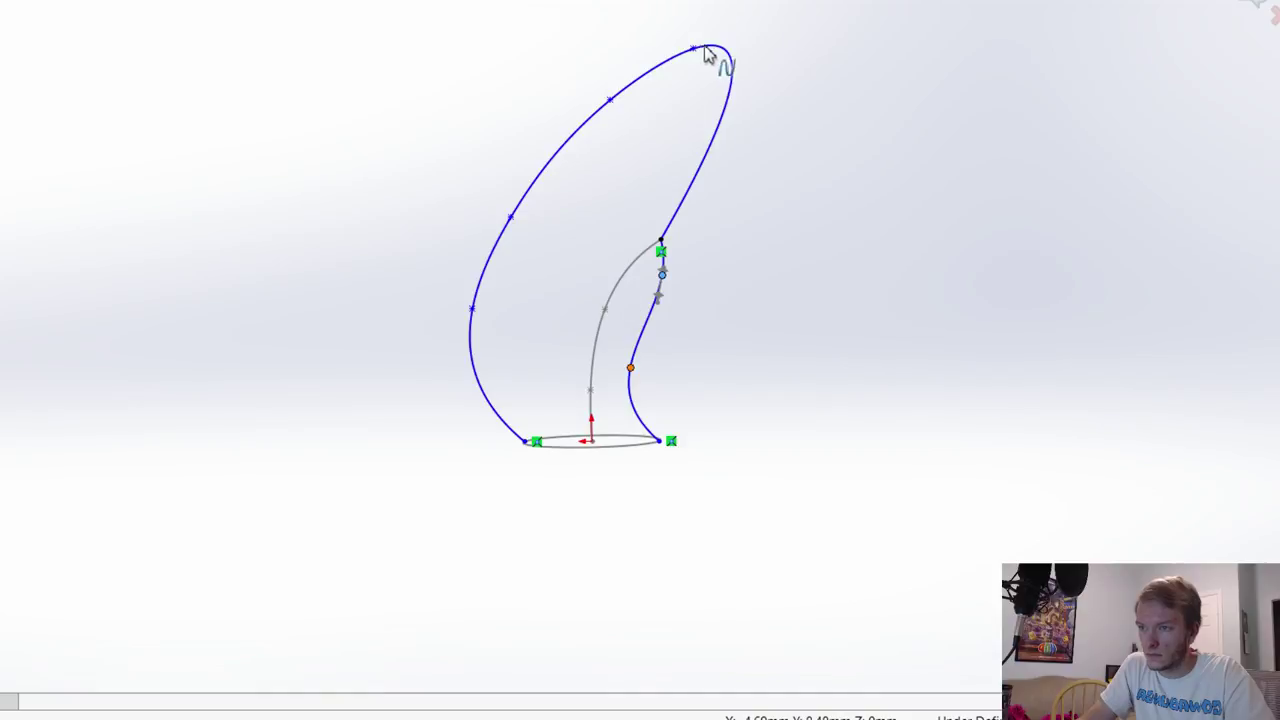
Step: Reshape the outer guide spline into a smooth arc to the path's tip, refine the bending-side curve and close the sketch
click(473, 309)
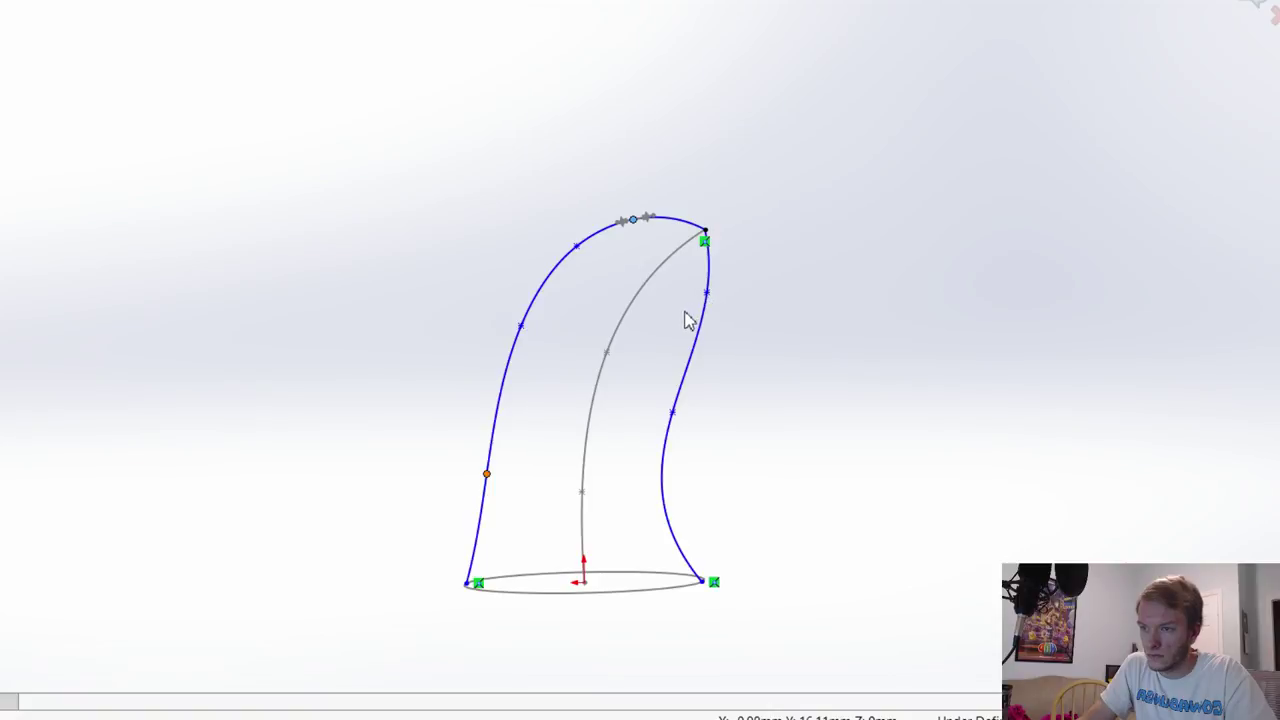
key(ctrl+z)
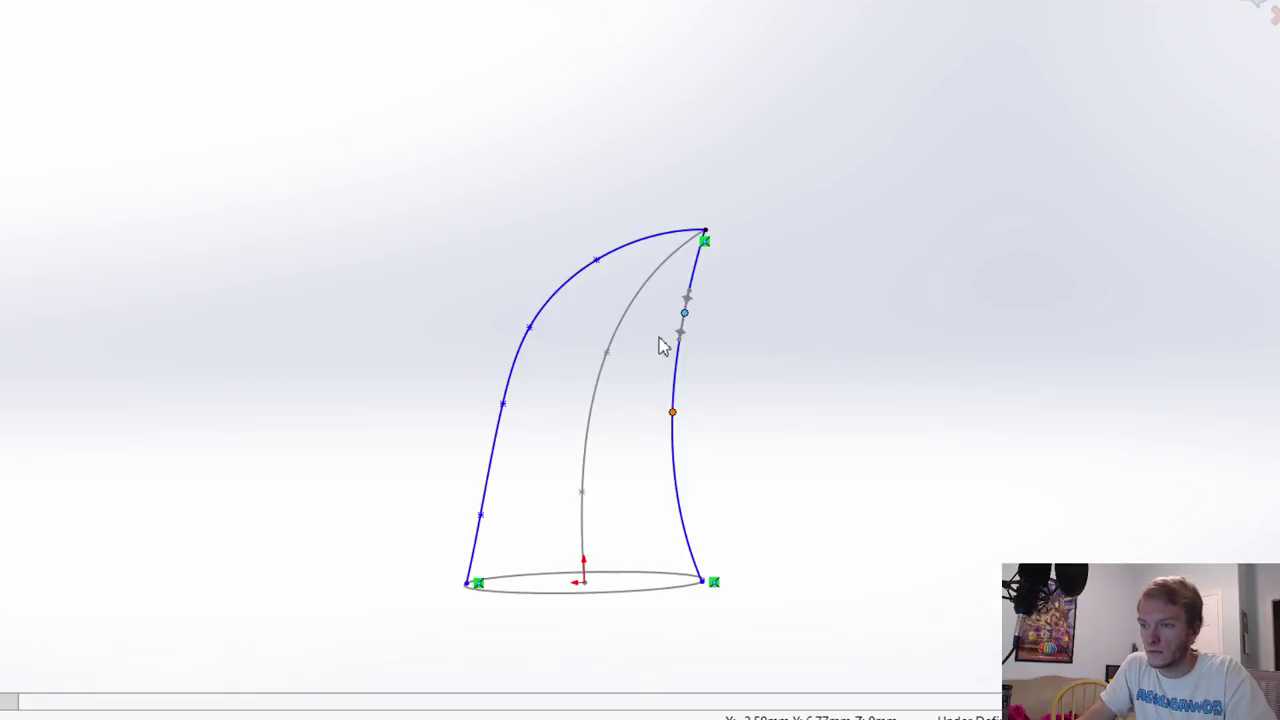
key(ctrl+z)
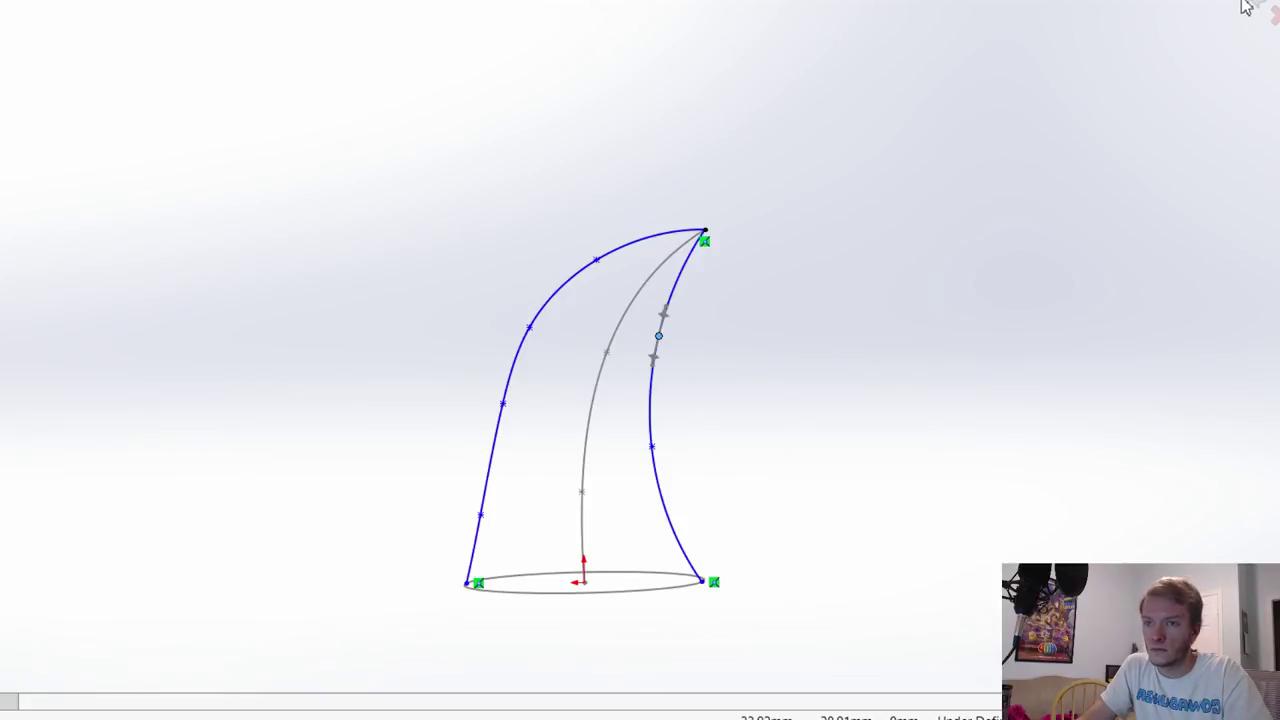
click(1252, 3)
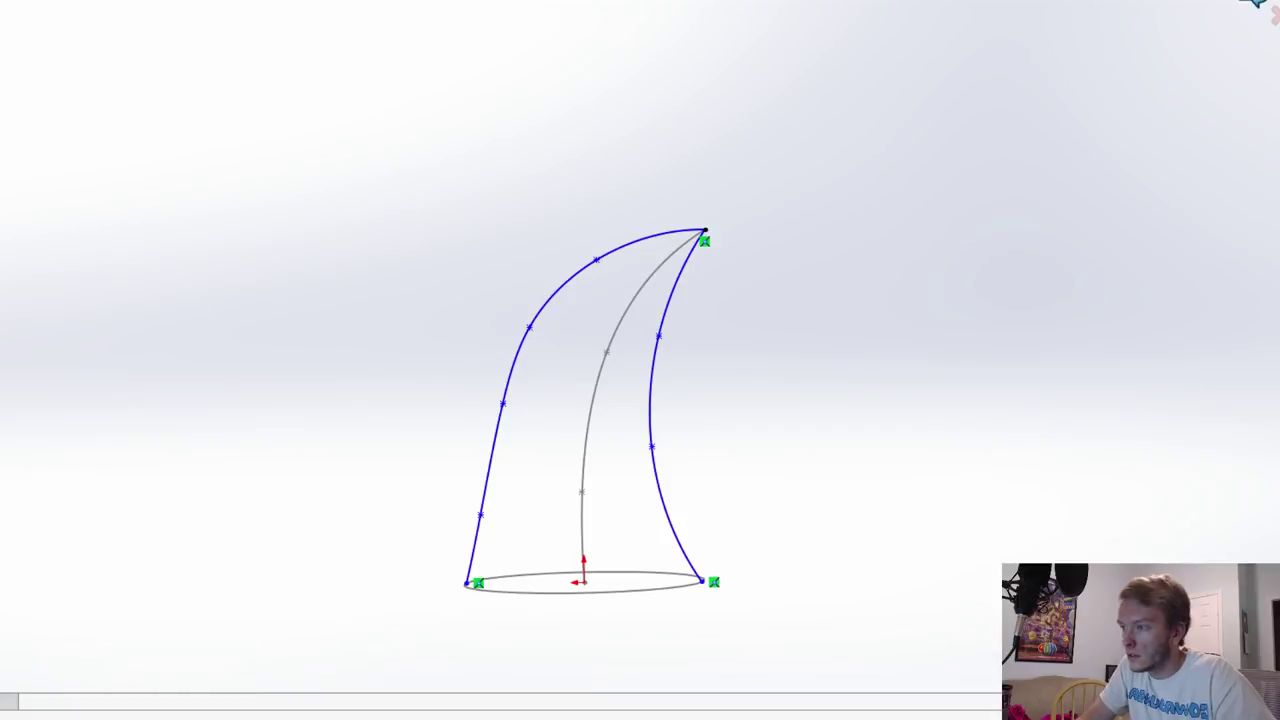
Step: Try to sweep the base circle along the middle spline with the side splines as guide curves
click(1272, 10)
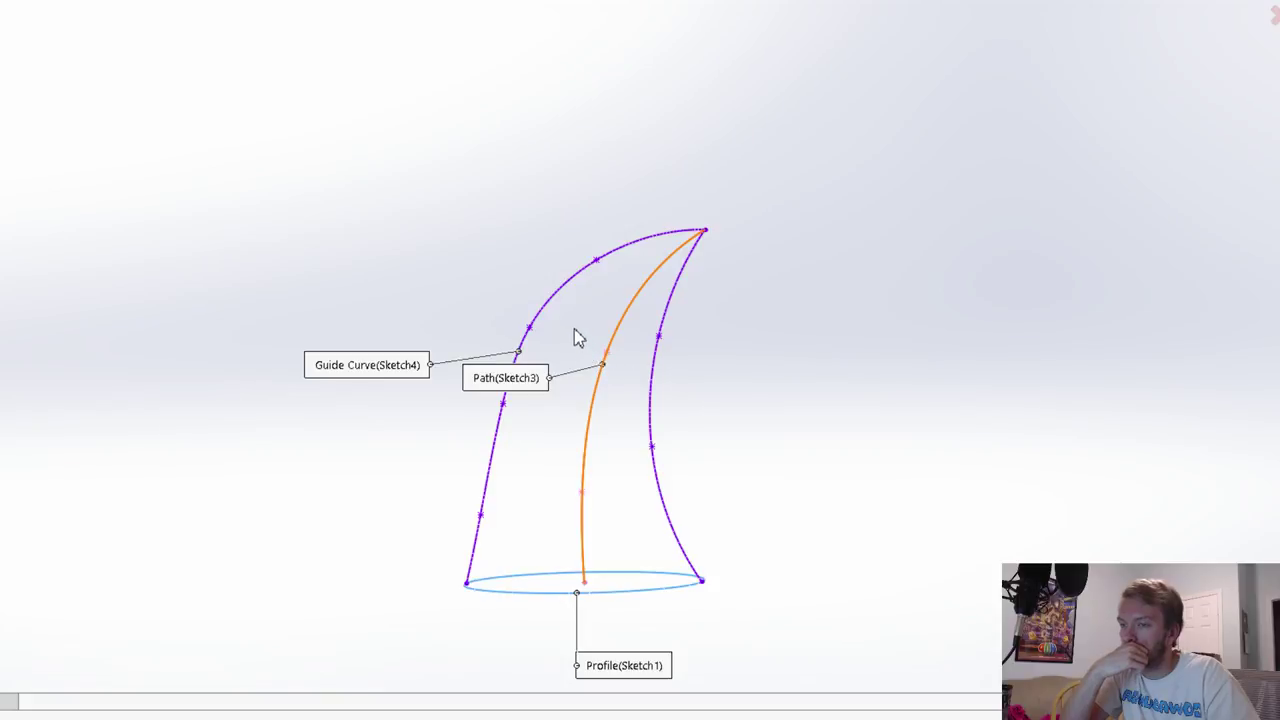
click(527, 342)
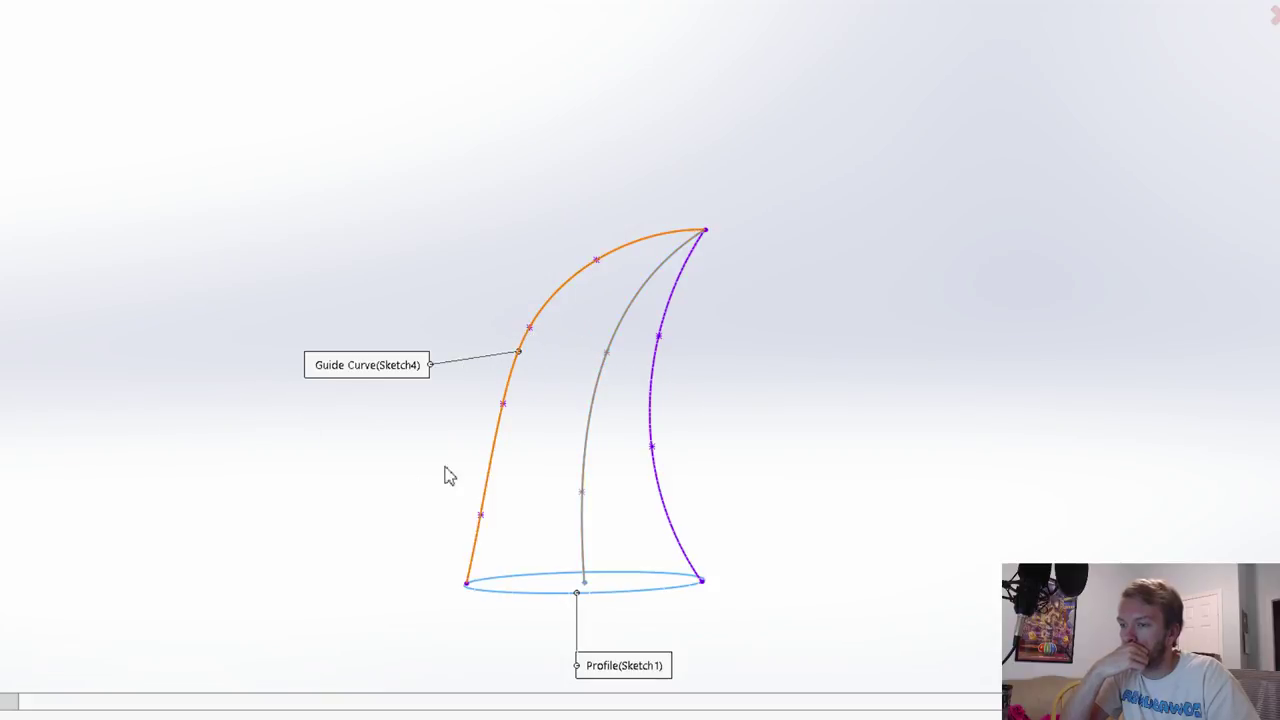
click(598, 404)
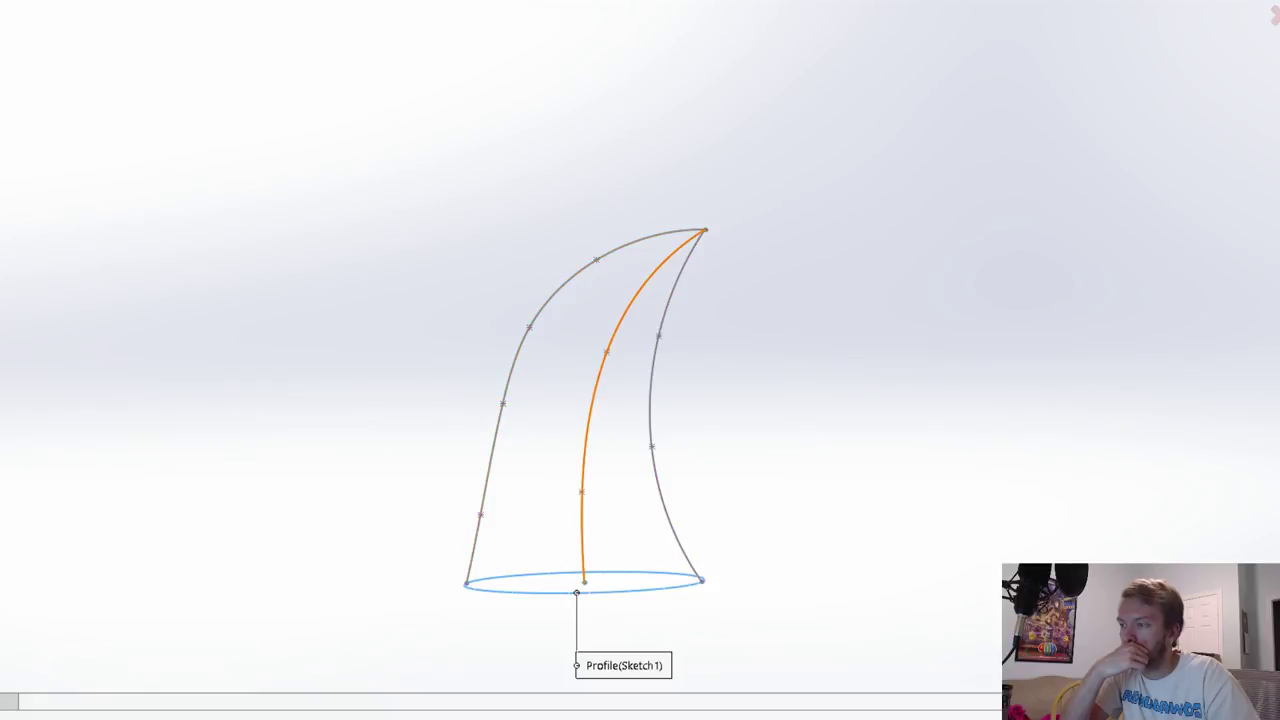
click(557, 291)
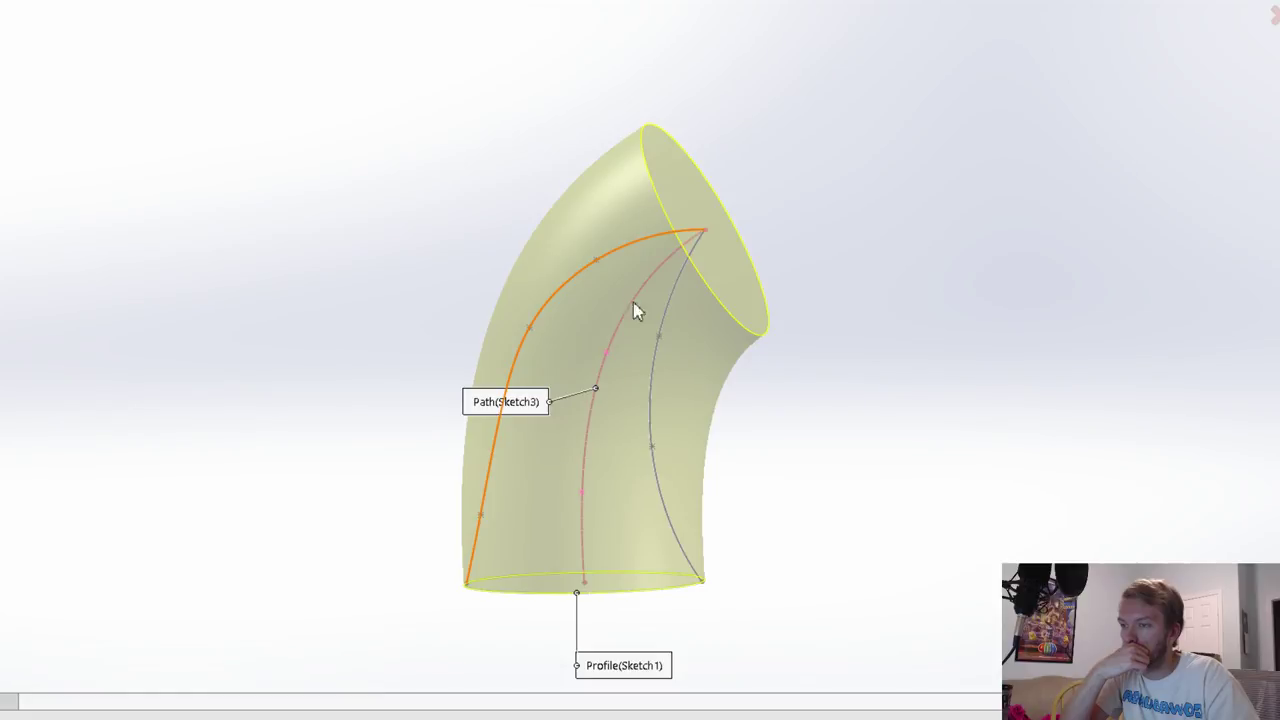
click(584, 594)
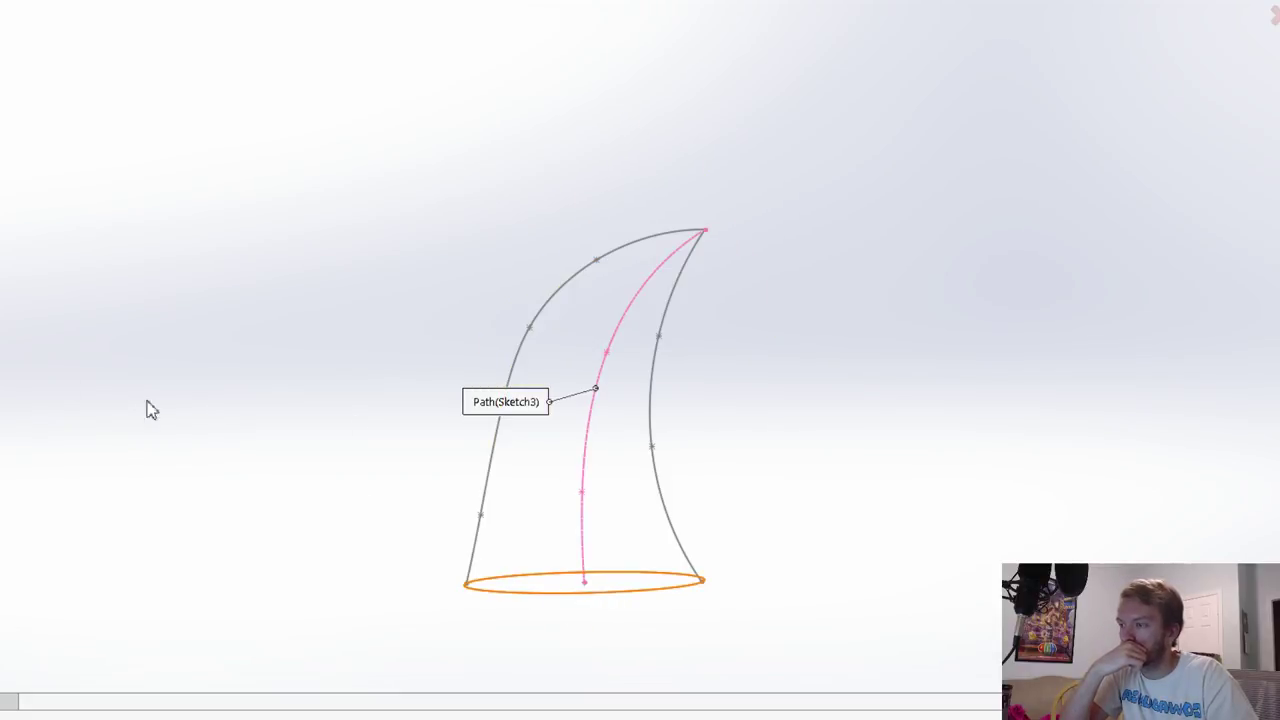
click(659, 338)
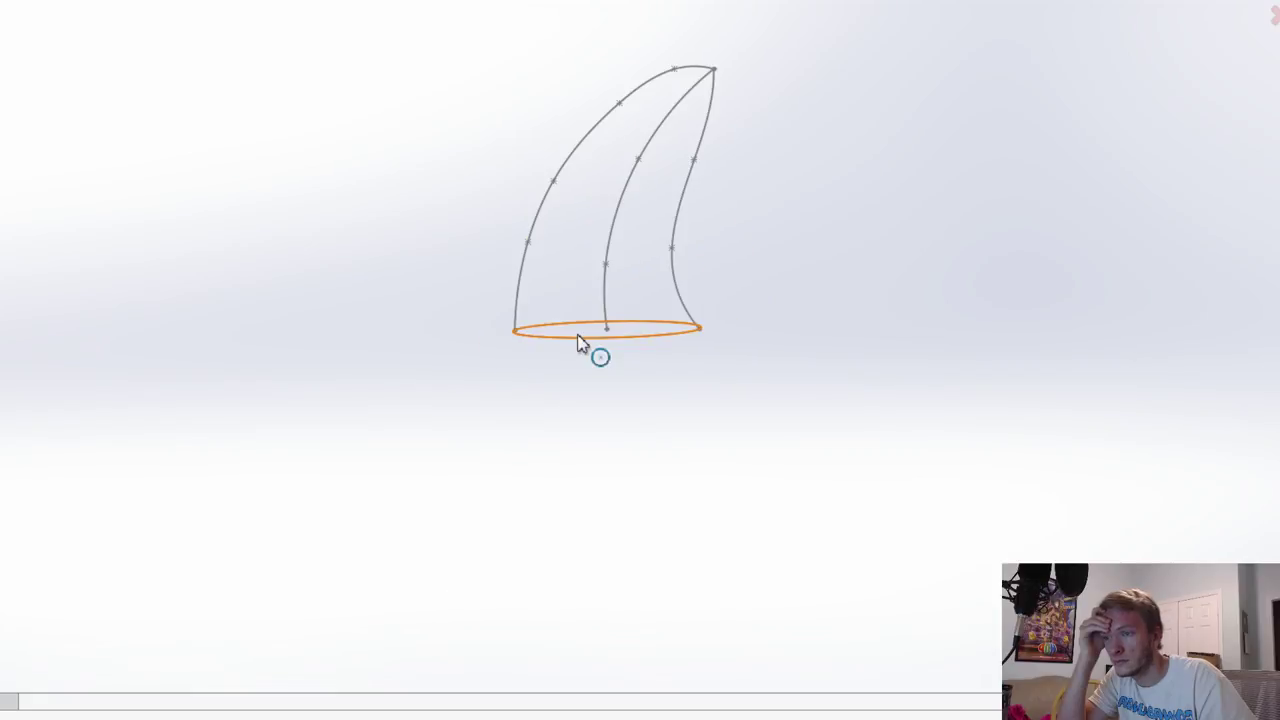
Step: Sweep the base circle along the middle spline path, guided by the reshaped side spline sketch, to form the horn
click(578, 336)
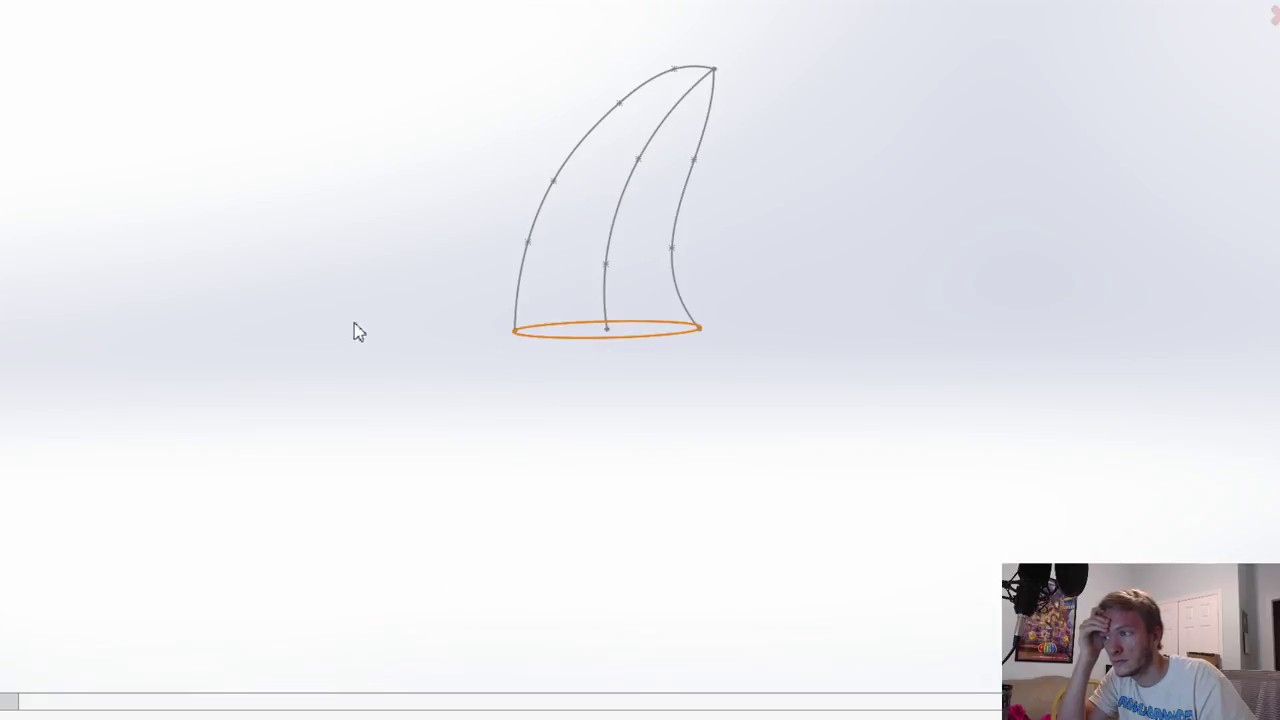
click(617, 207)
click(616, 208)
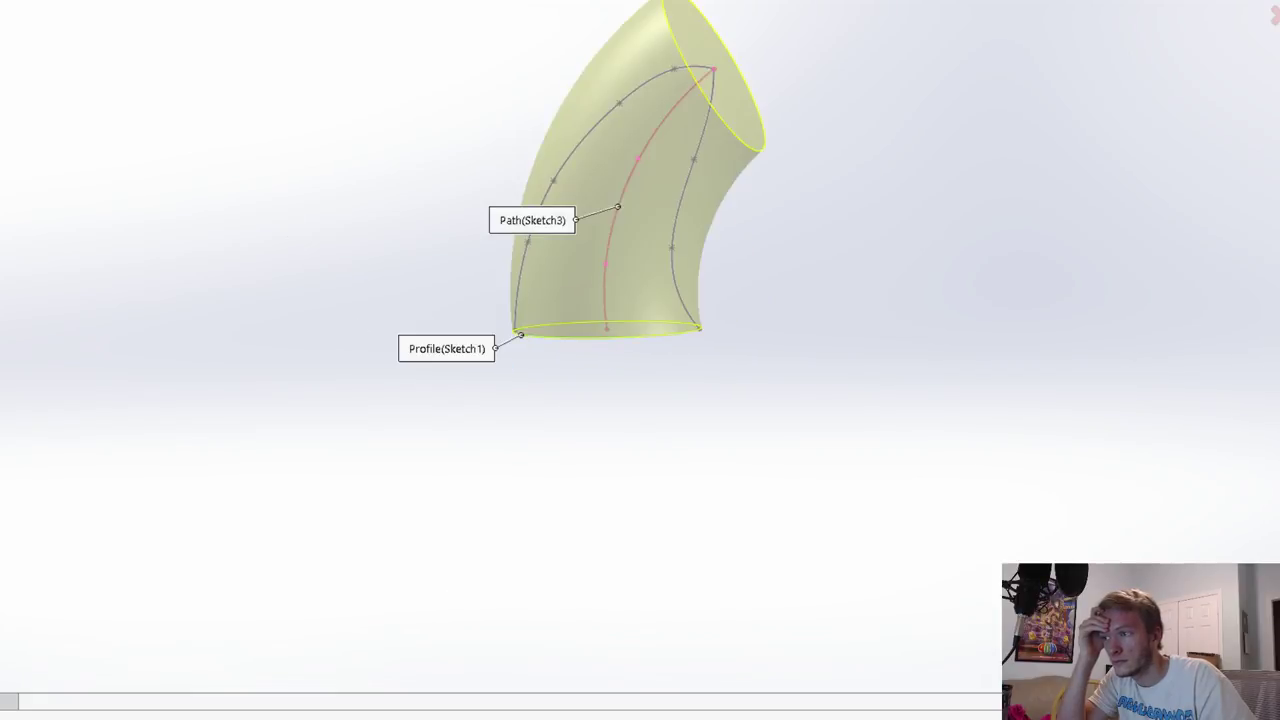
click(590, 143)
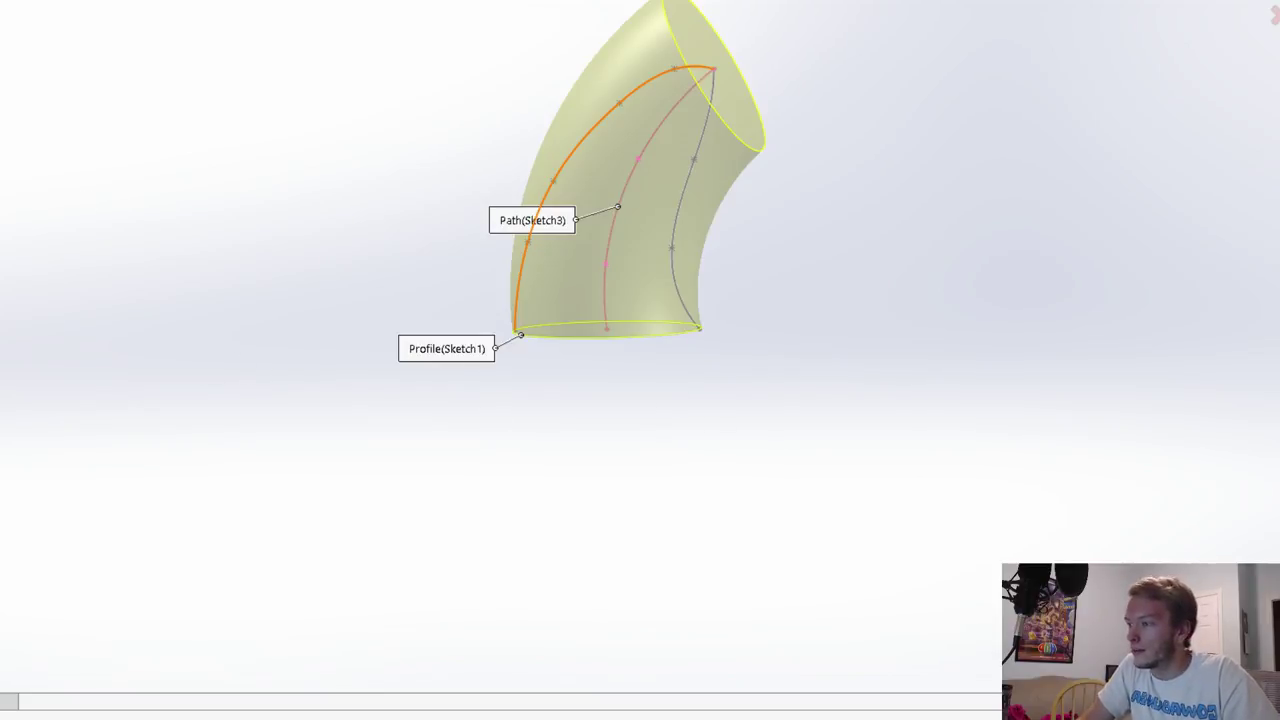
key(Return)
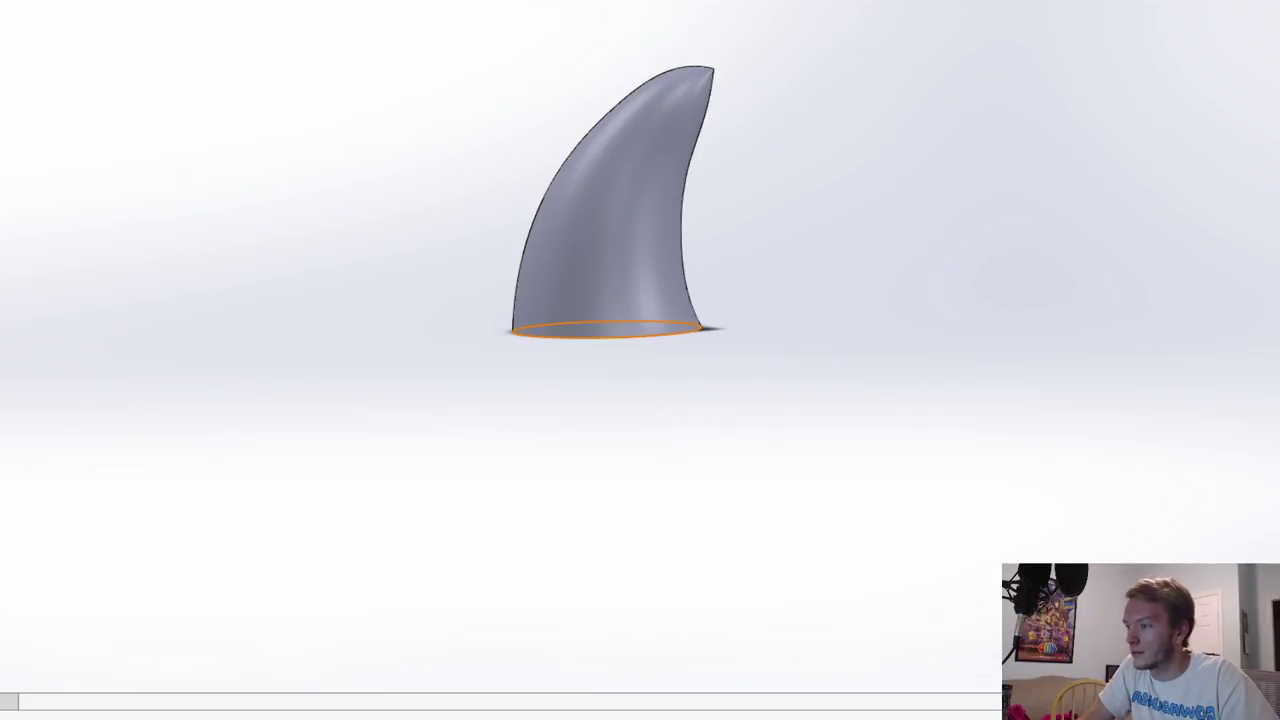
Step: Try to dimension the diameter of the horn's base circle in its sketch, and undo the change
right_drag(807, 435, 841, 220)
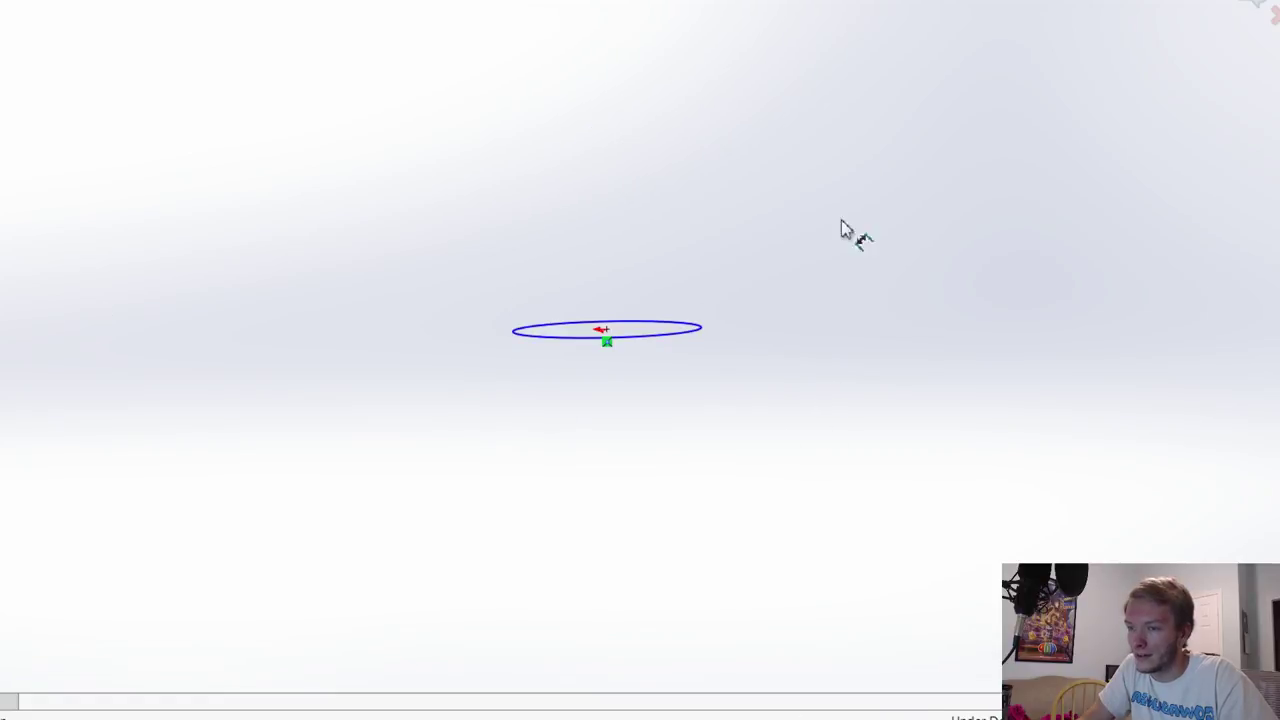
click(640, 338)
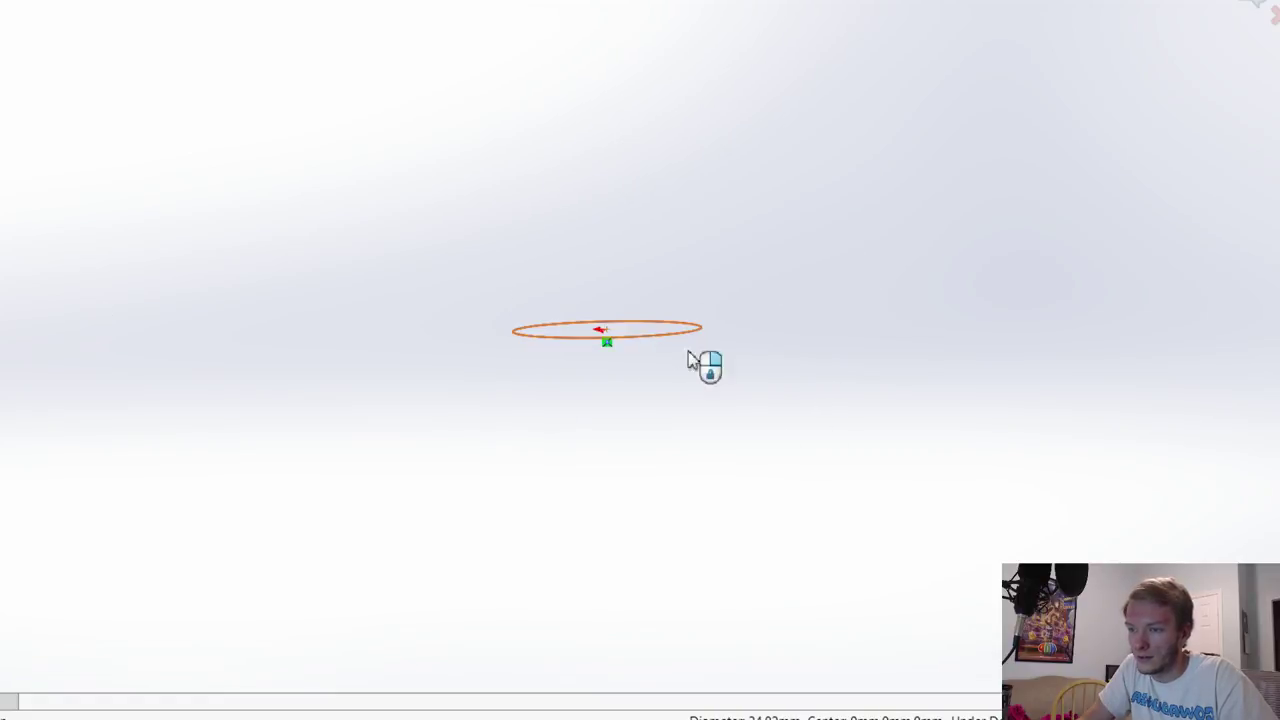
click(775, 383)
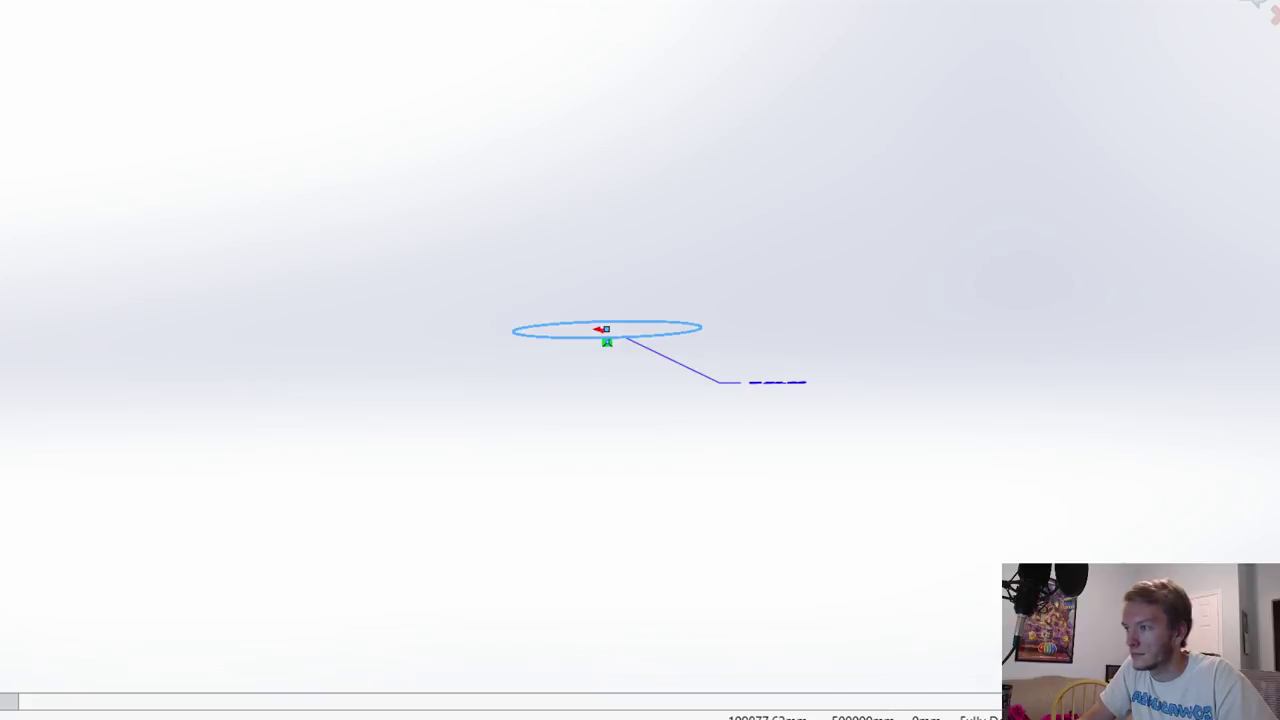
click(1259, 5)
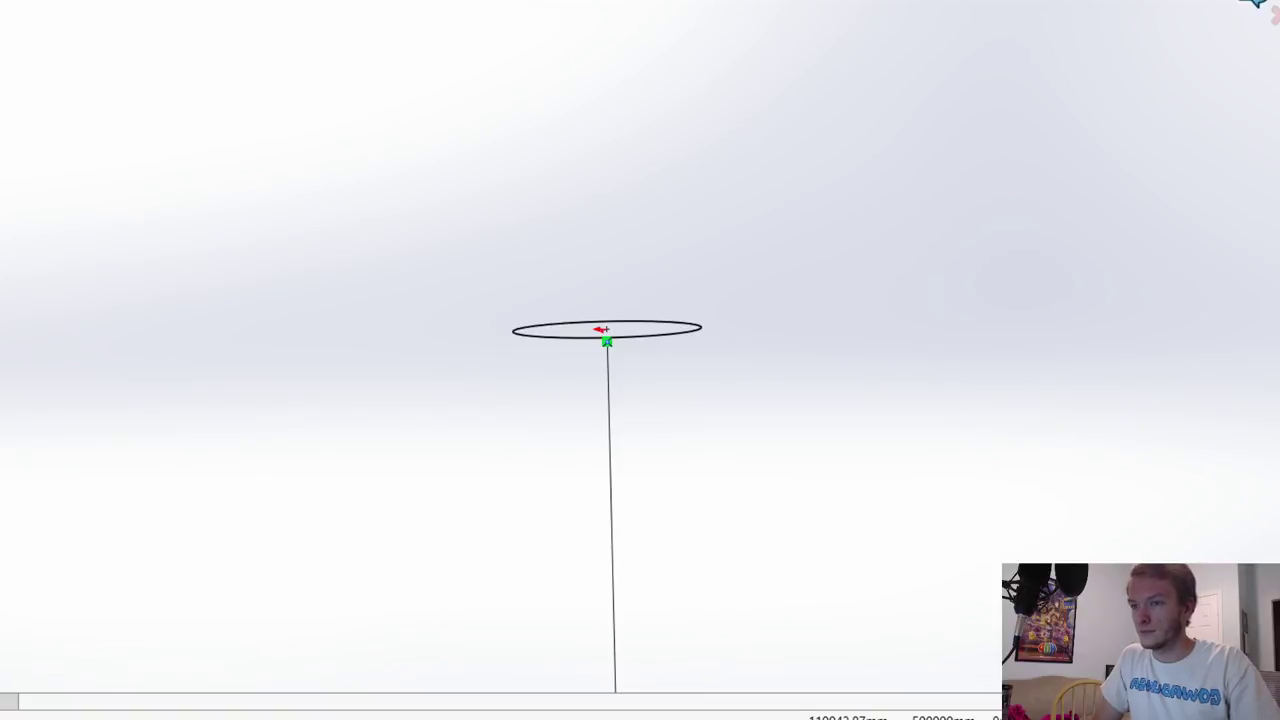
key(ctrl+z)
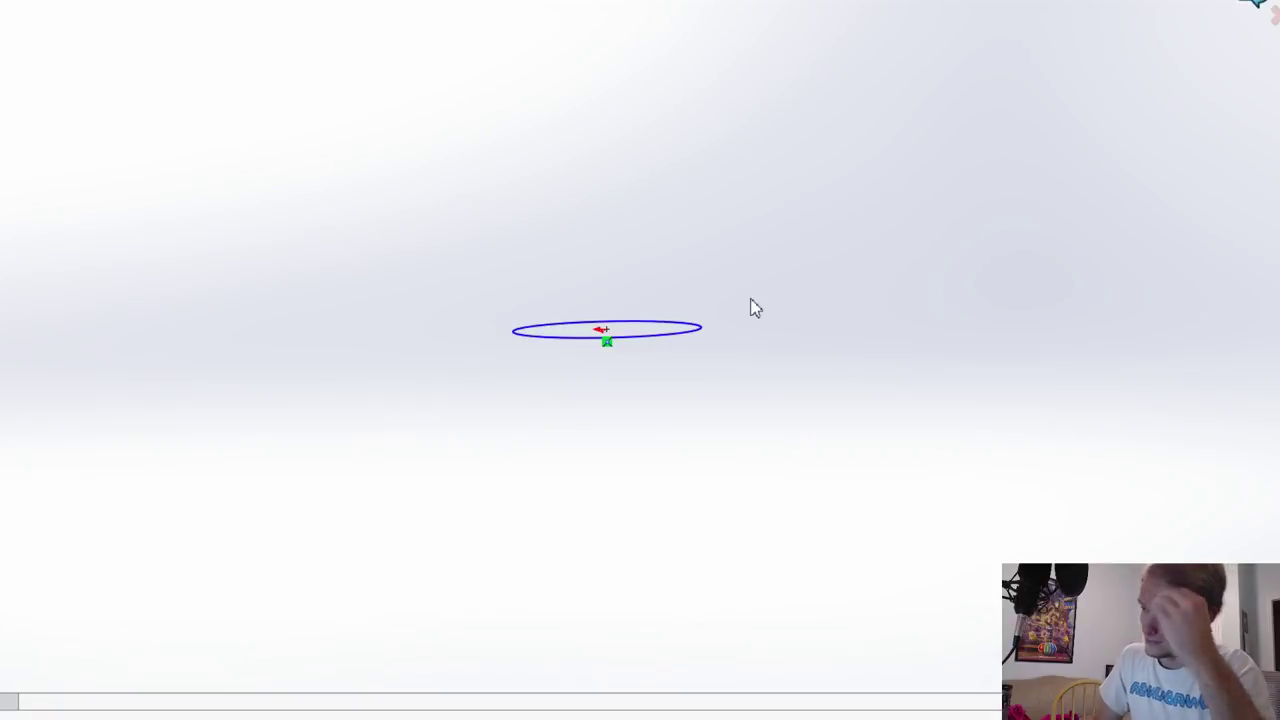
Step: Create the horn body again by sweeping the base circle along the middle spline with the side spline sketch as guide curves
click(614, 337)
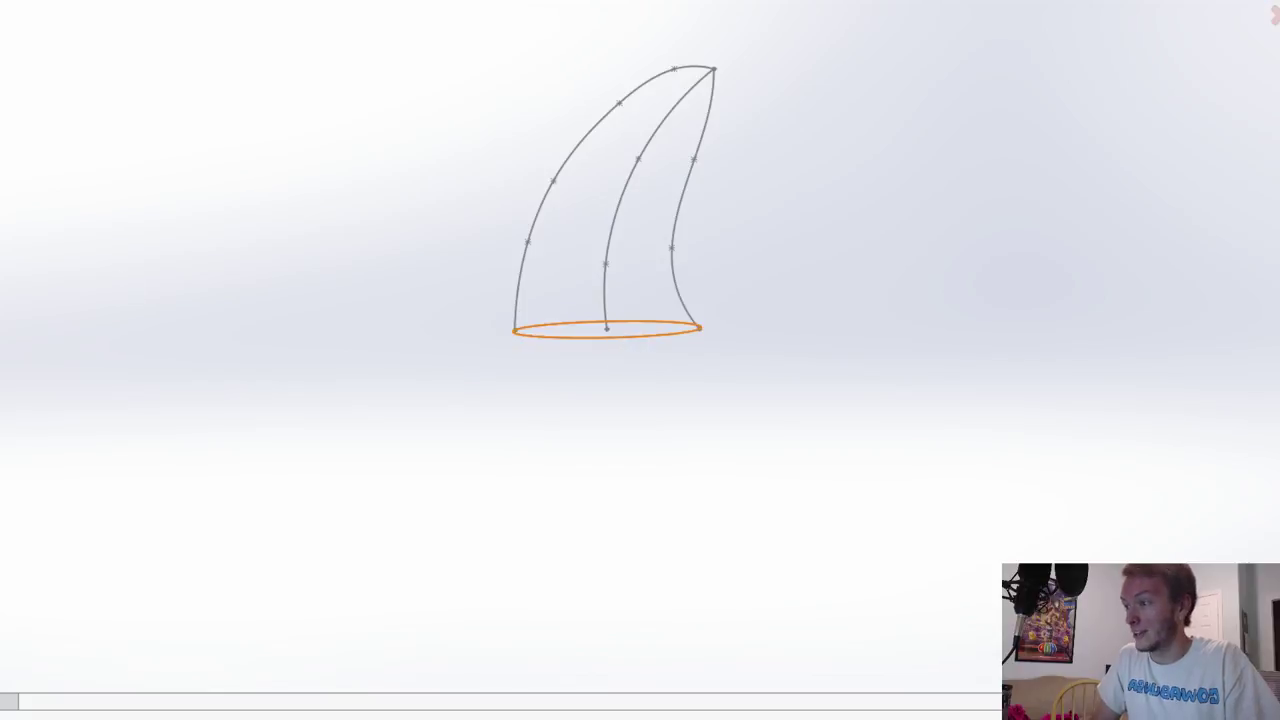
click(621, 212)
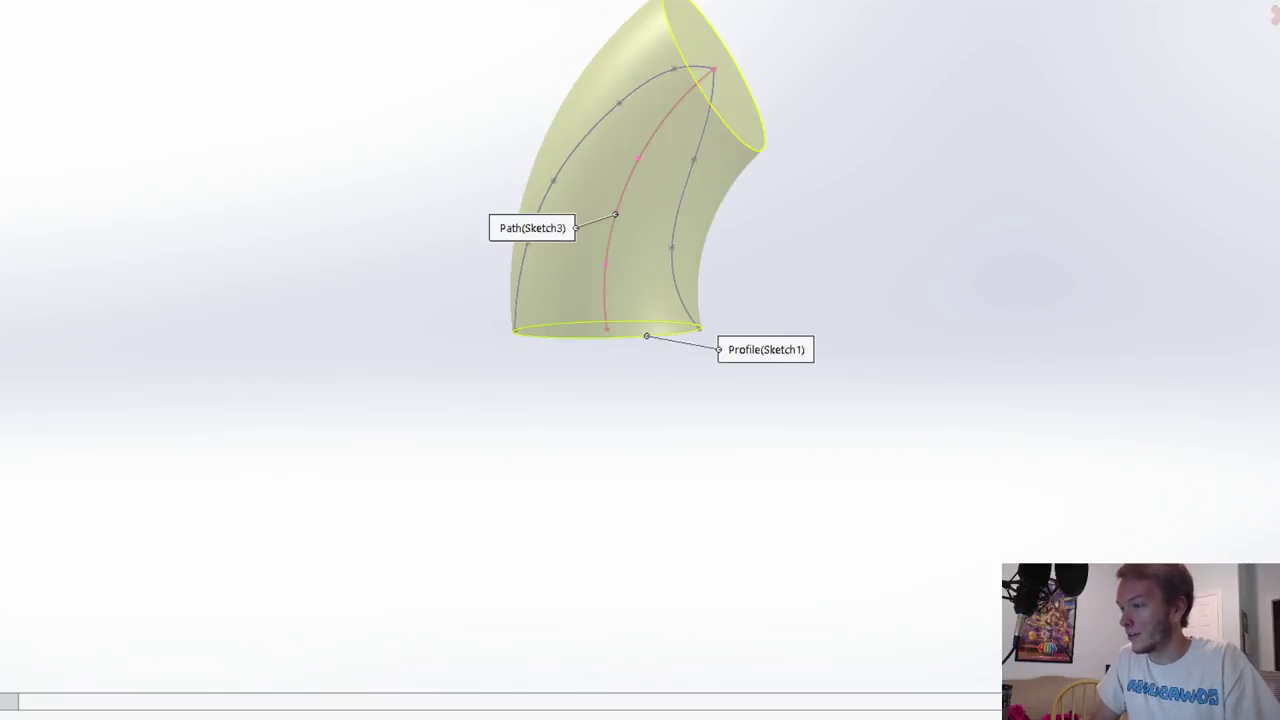
click(595, 135)
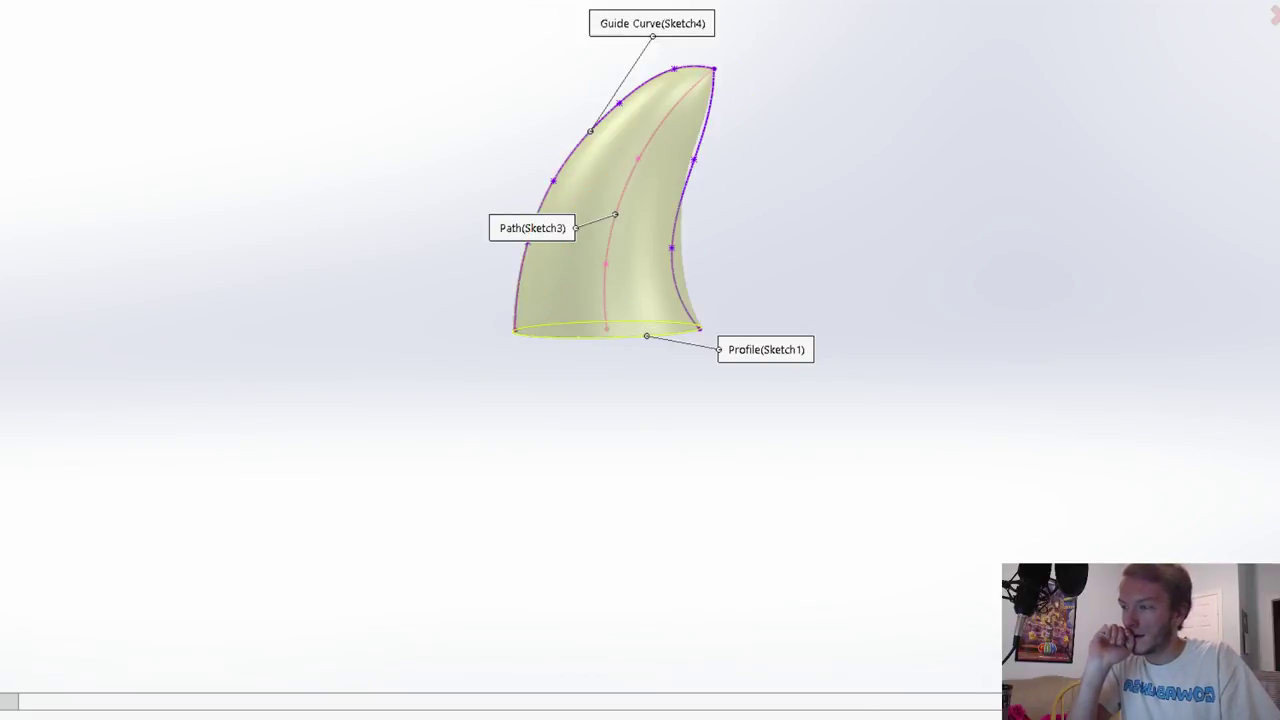
key(Return)
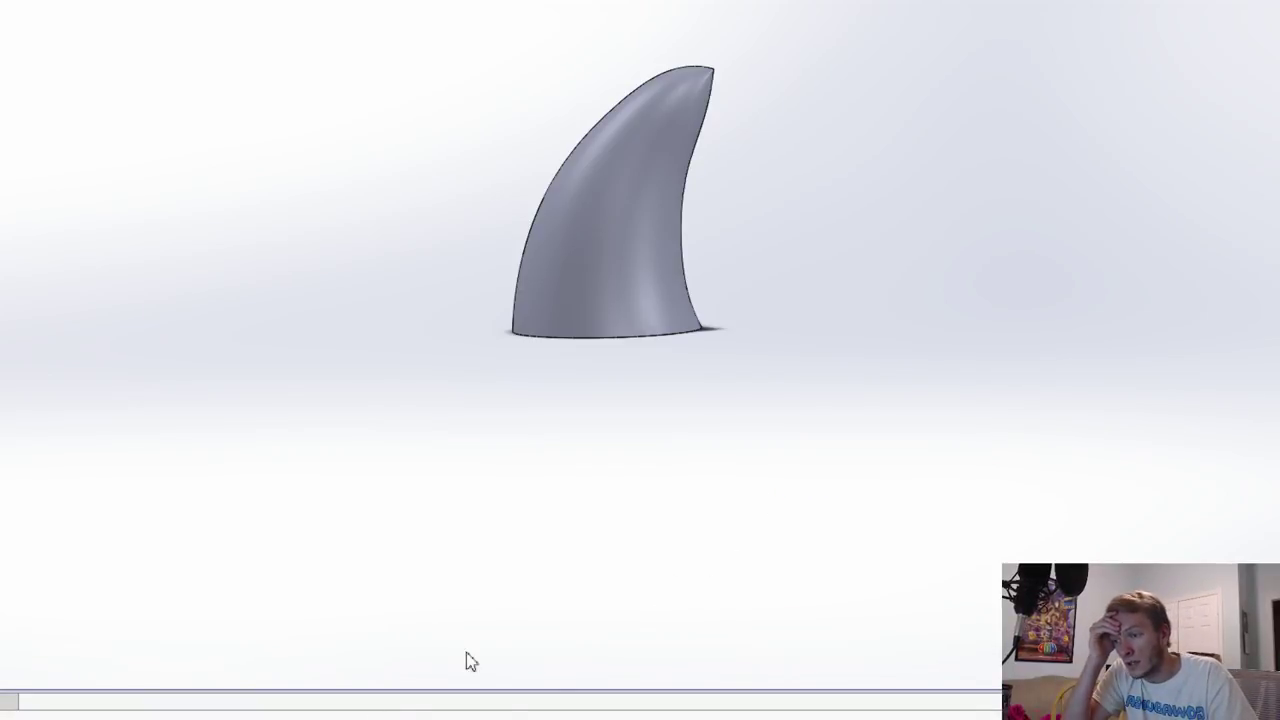
Step: Switch to the star wand assembly and place the horn part in open space beside the wing
click(517, 708)
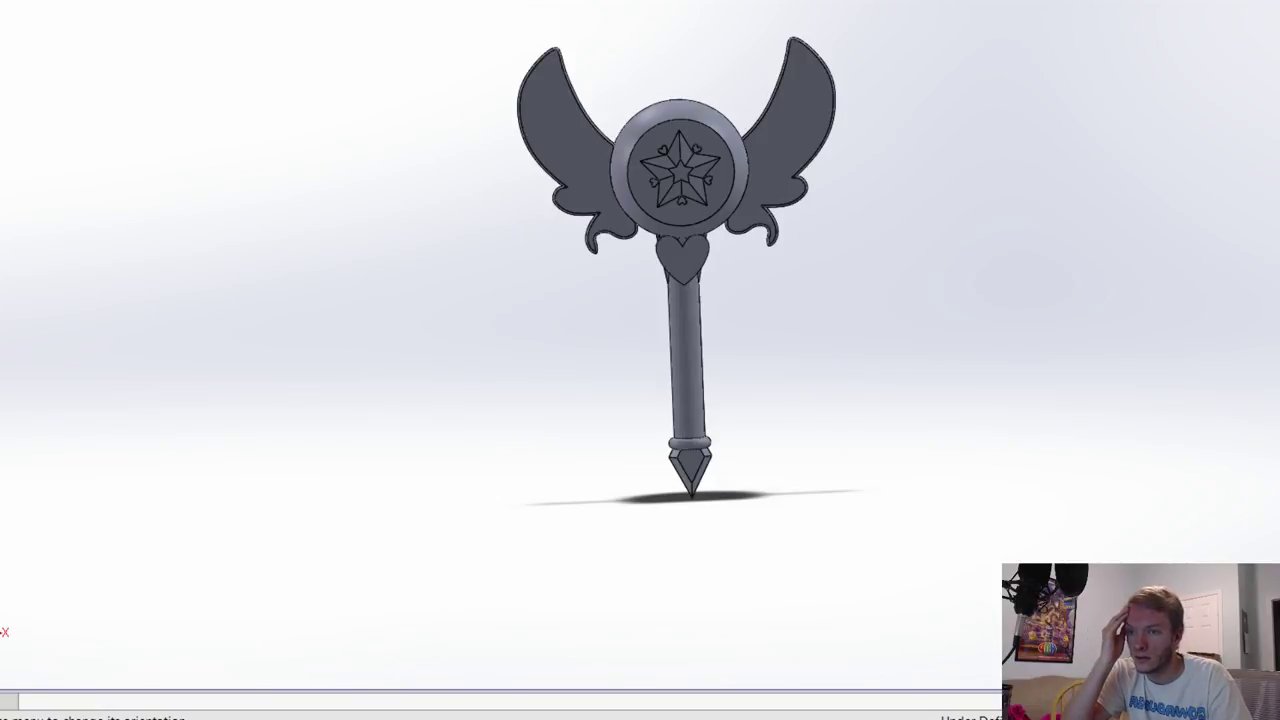
scroll(742, 124, down, 6)
click(1058, 265)
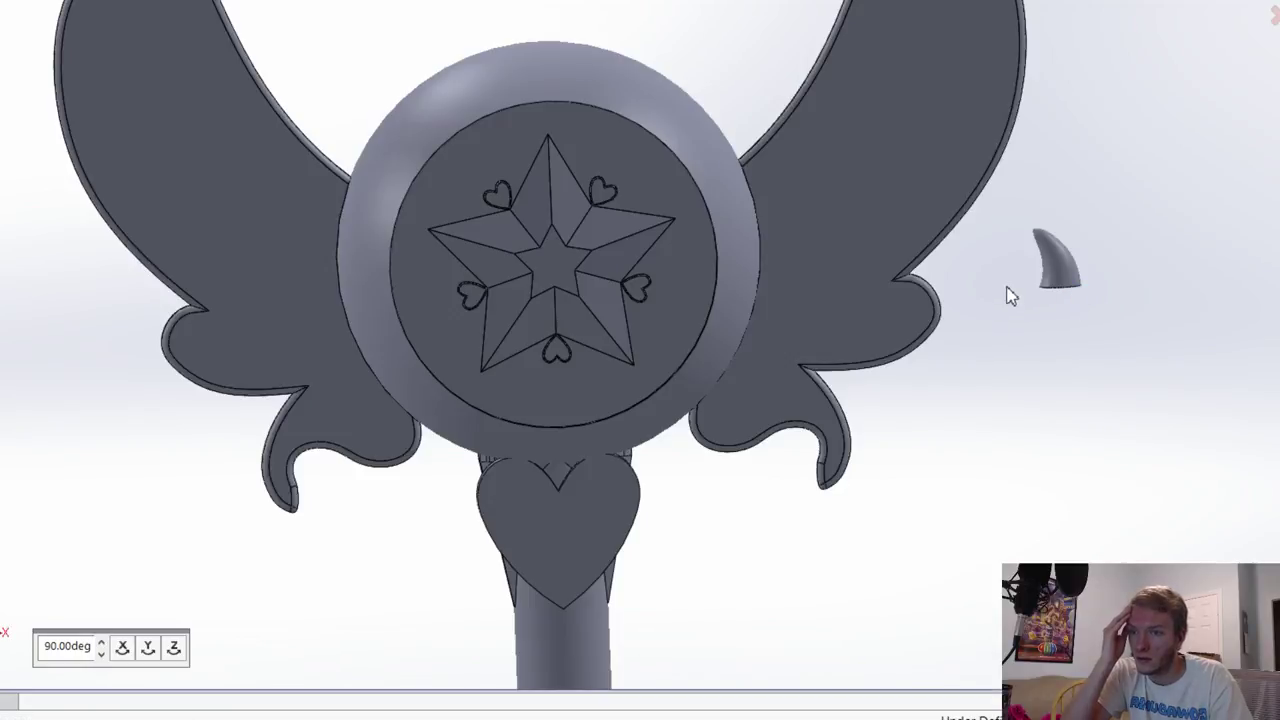
Step: Attach the horn's circular base edge to the wand's sphere so that the horn stands on top of the sphere
scroll(1012, 292, down, 3)
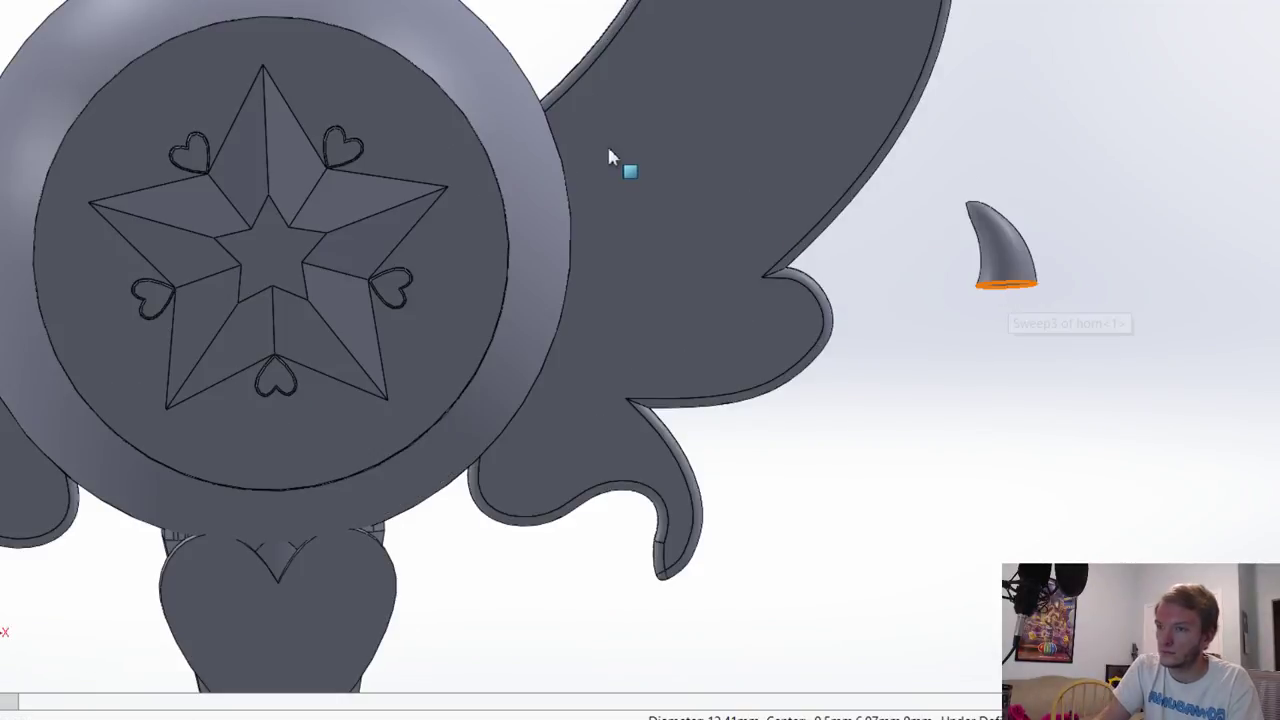
scroll(460, 285, down, 2)
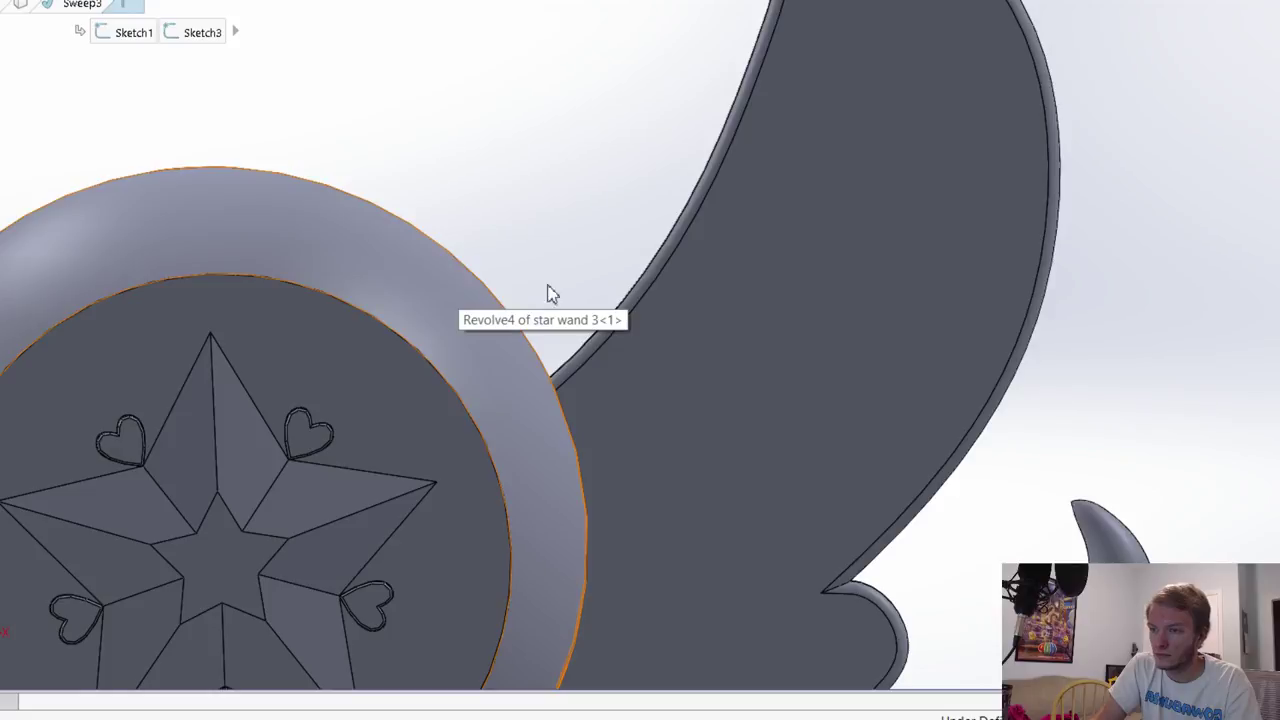
click(457, 297)
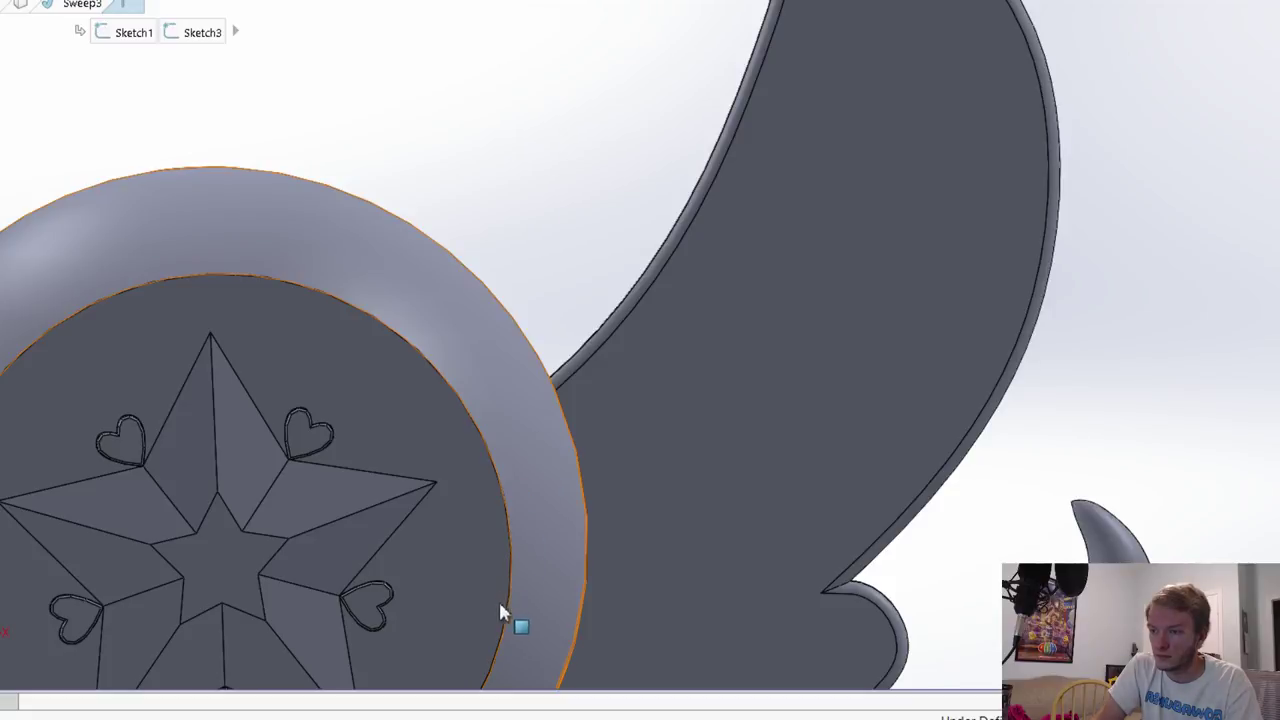
scroll(754, 54, up, 5)
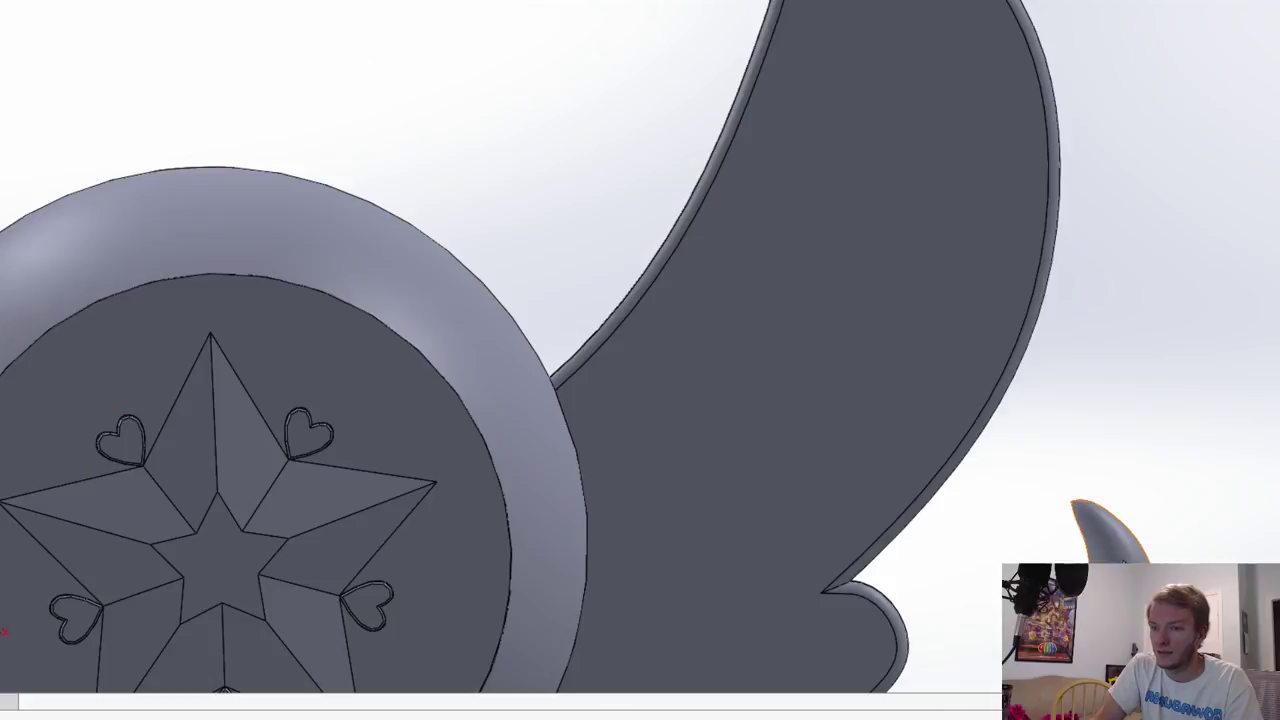
click(371, 103)
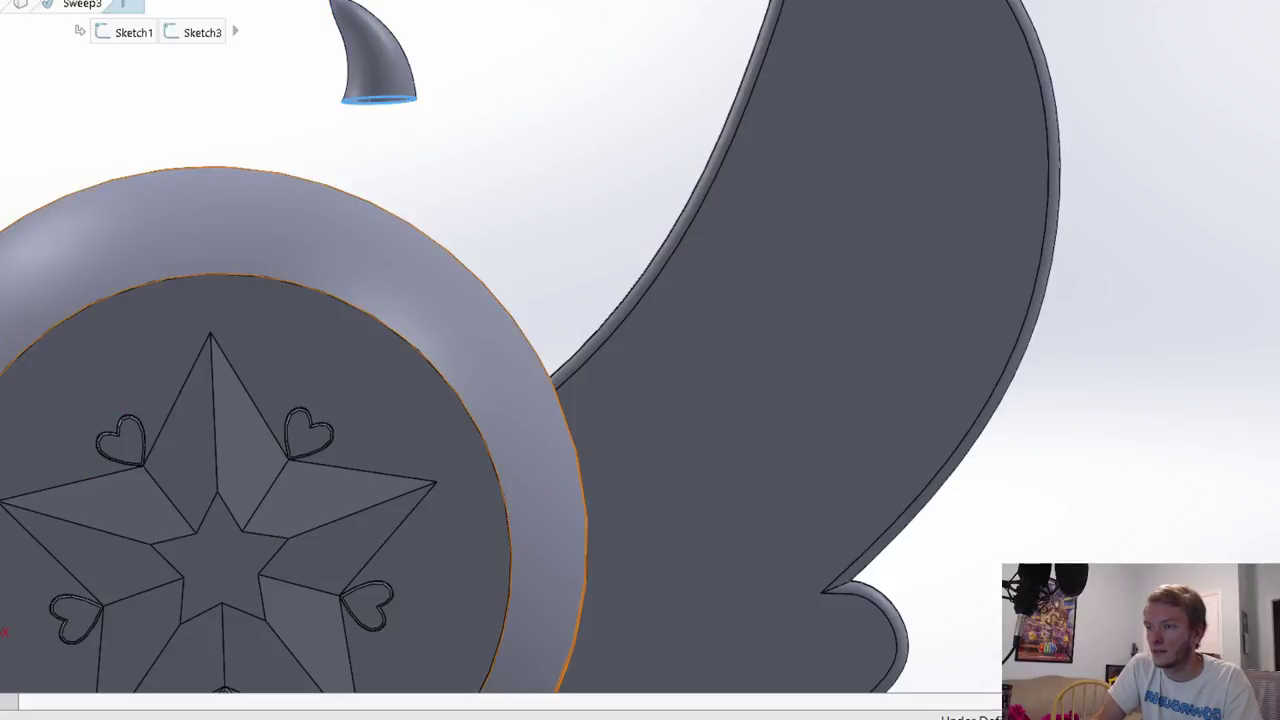
click(230, 163)
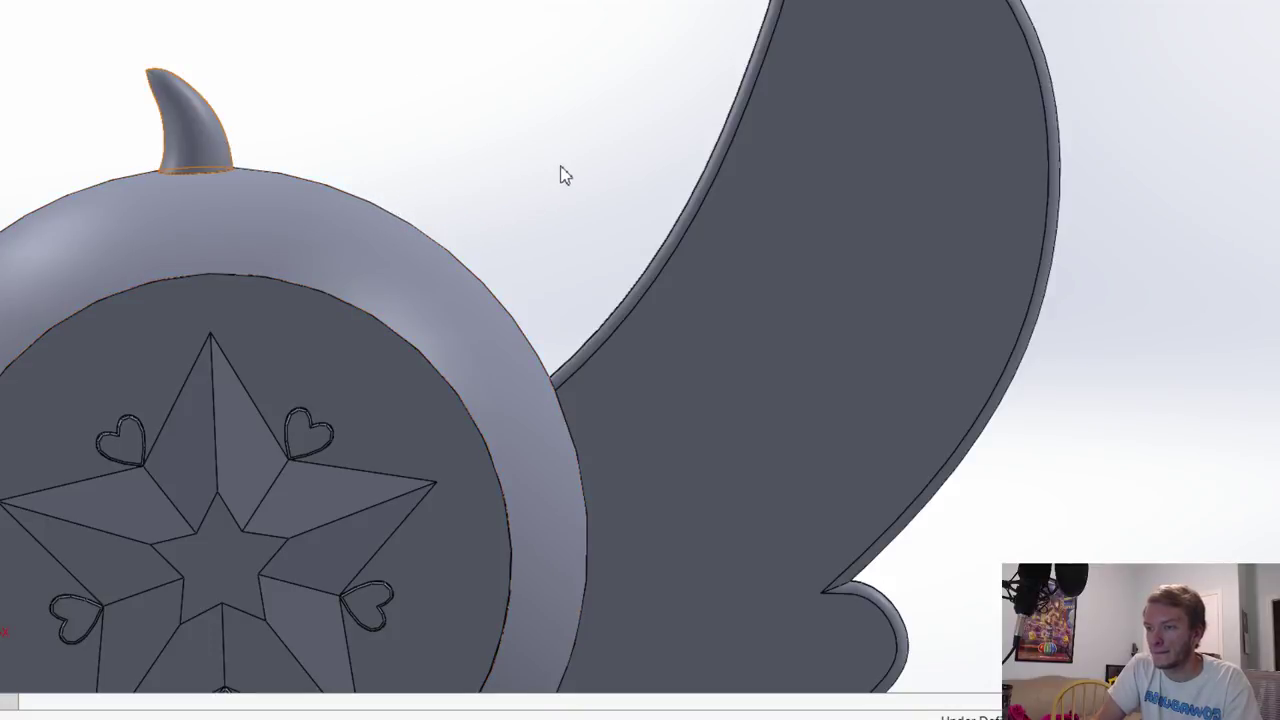
Step: Slide the horn along the sphere to its upper right side and turn it so its tip curves upward
scroll(303, 171, up, 4)
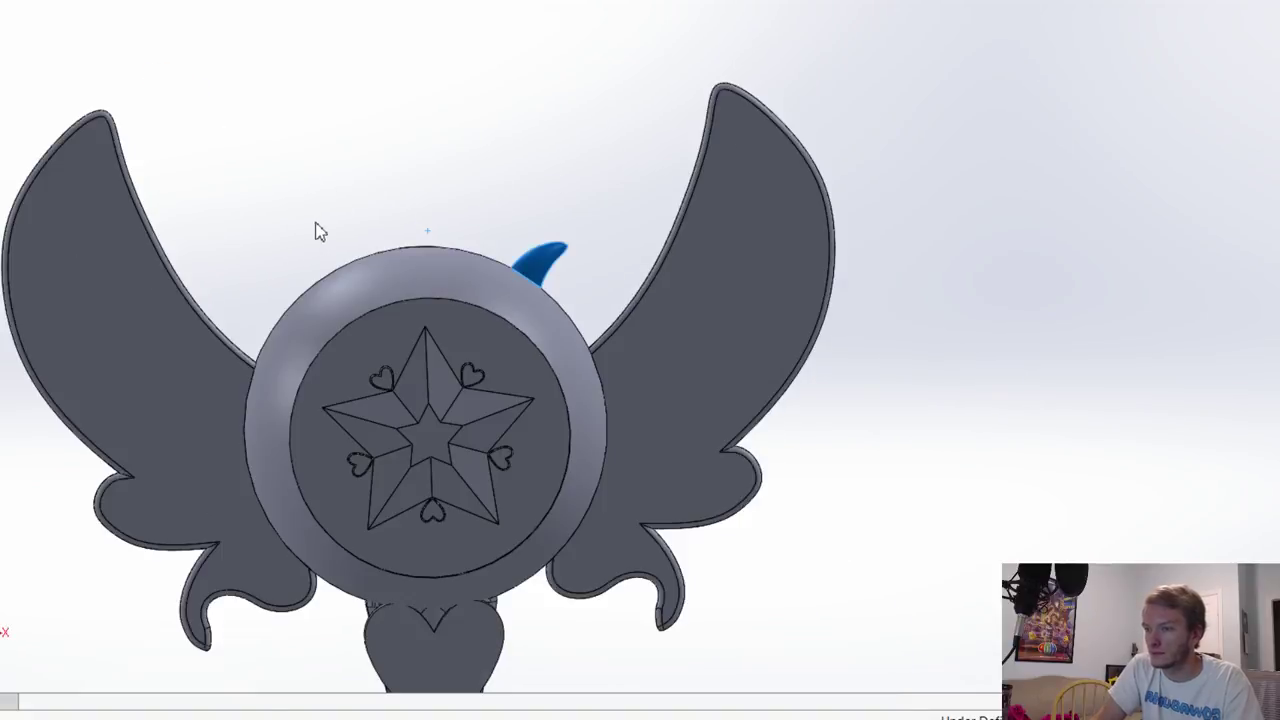
click(545, 266)
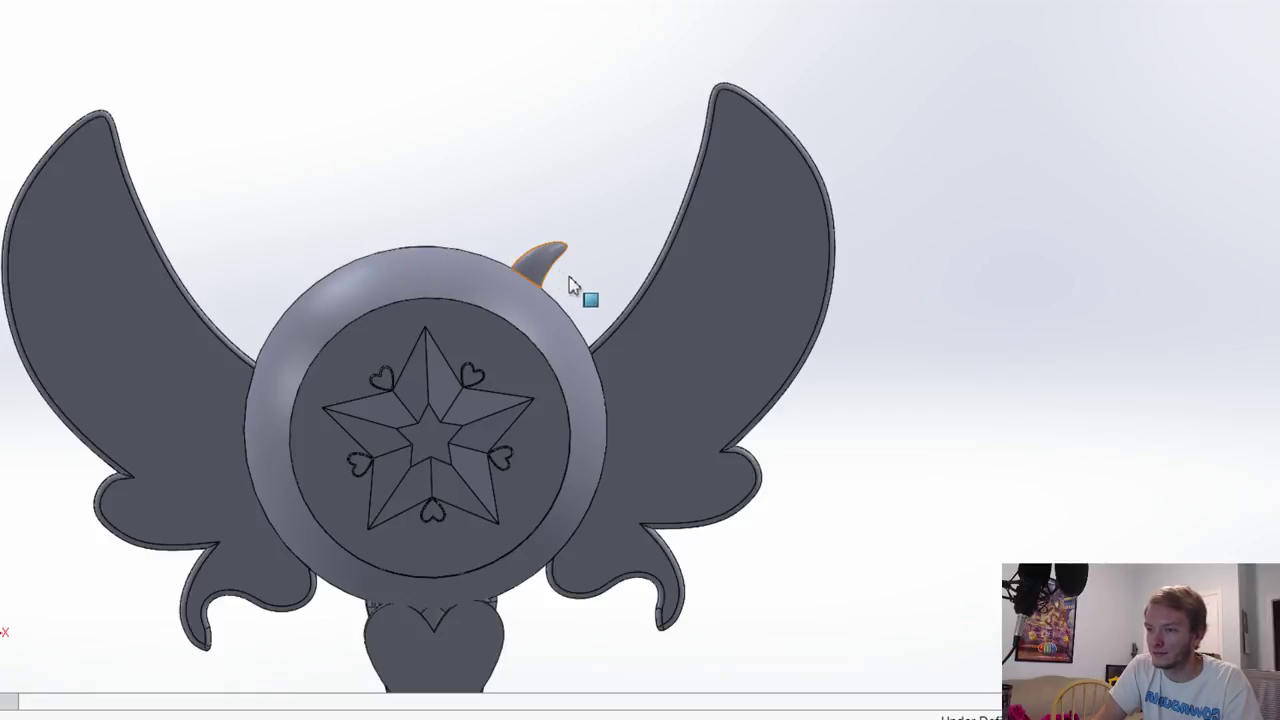
click(545, 262)
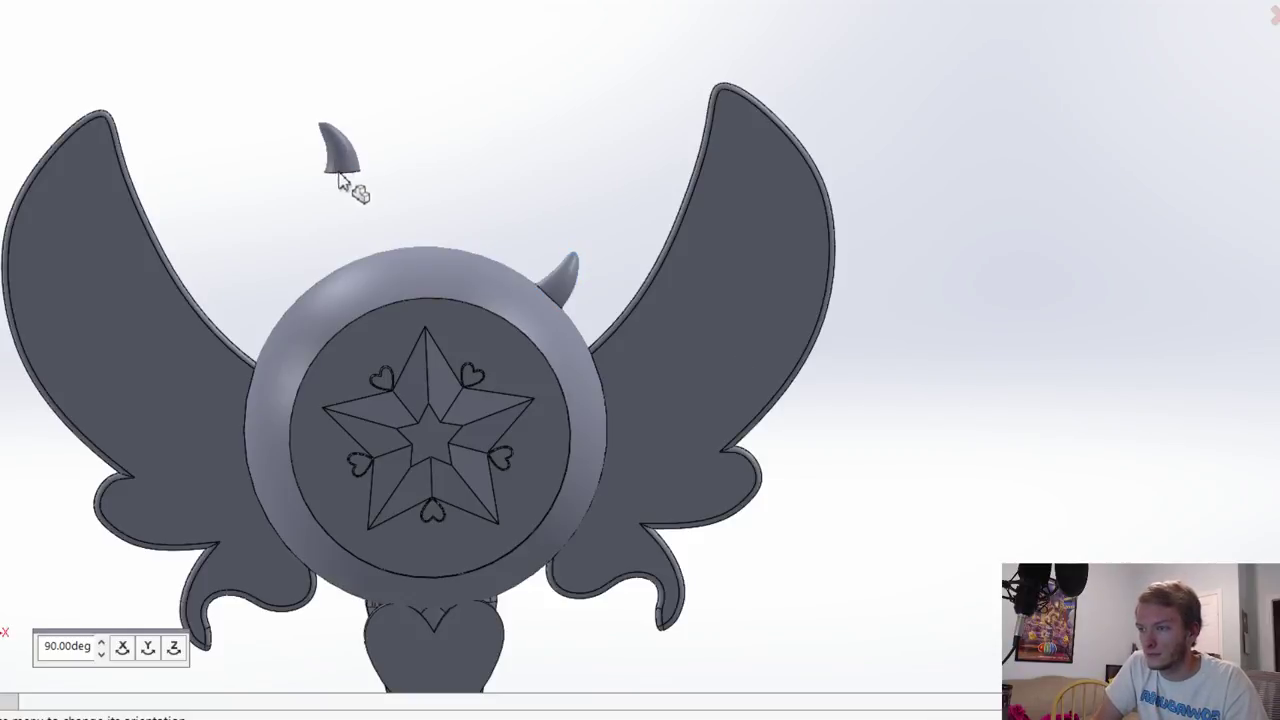
Step: Attach a second horn by its base edge to the sphere and slide it to the sphere's upper left side
ctrl+drag(340, 178, 342, 182)
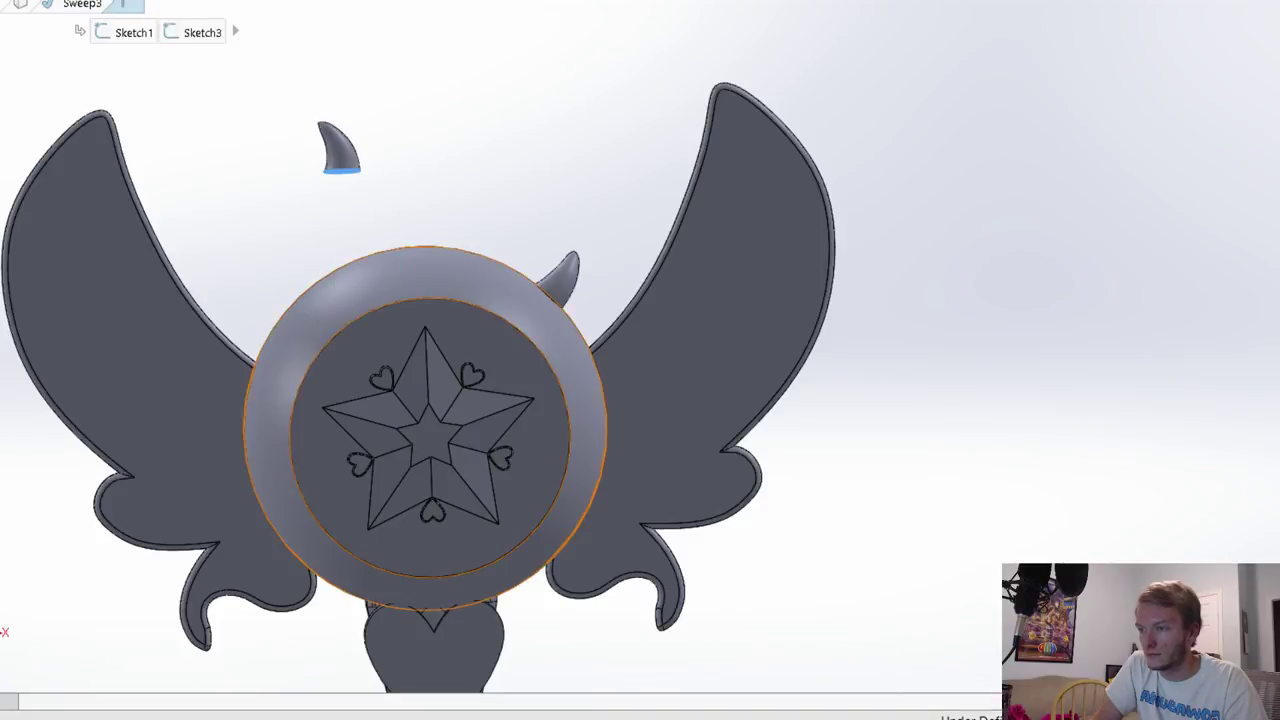
click(426, 236)
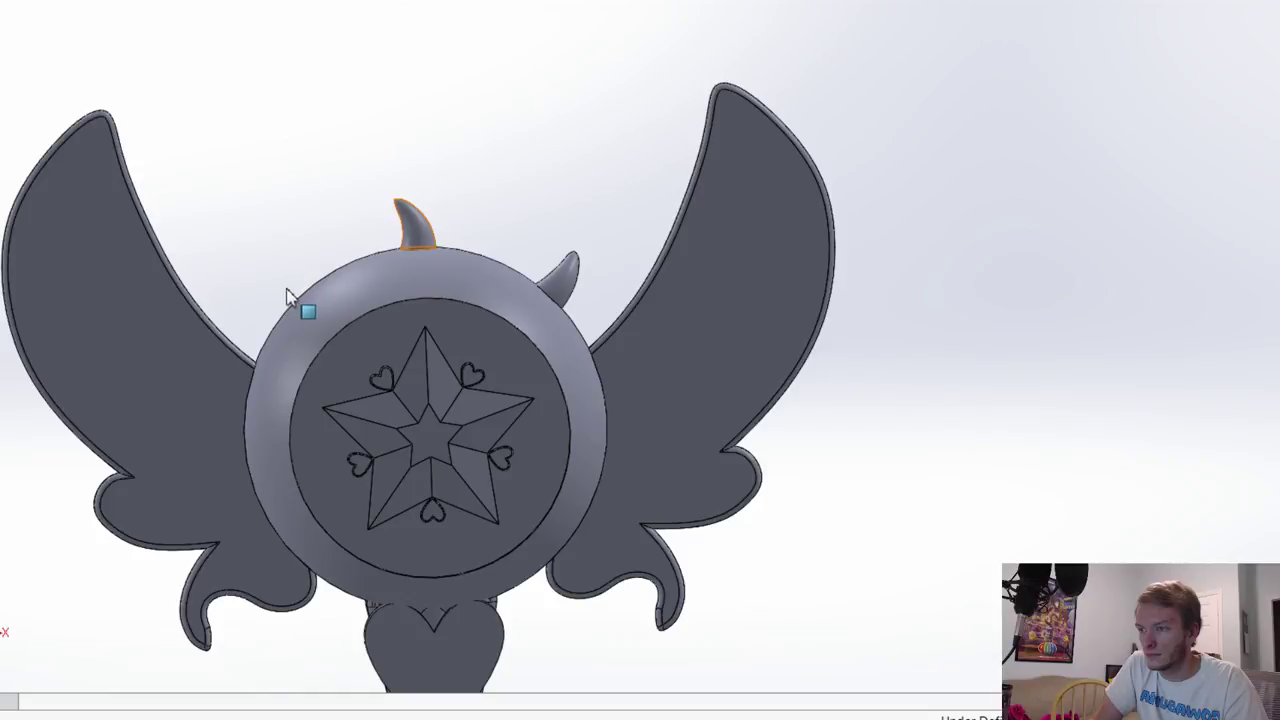
alt+drag(285, 290, 387, 302)
middle_drag(275, 271, 289, 282)
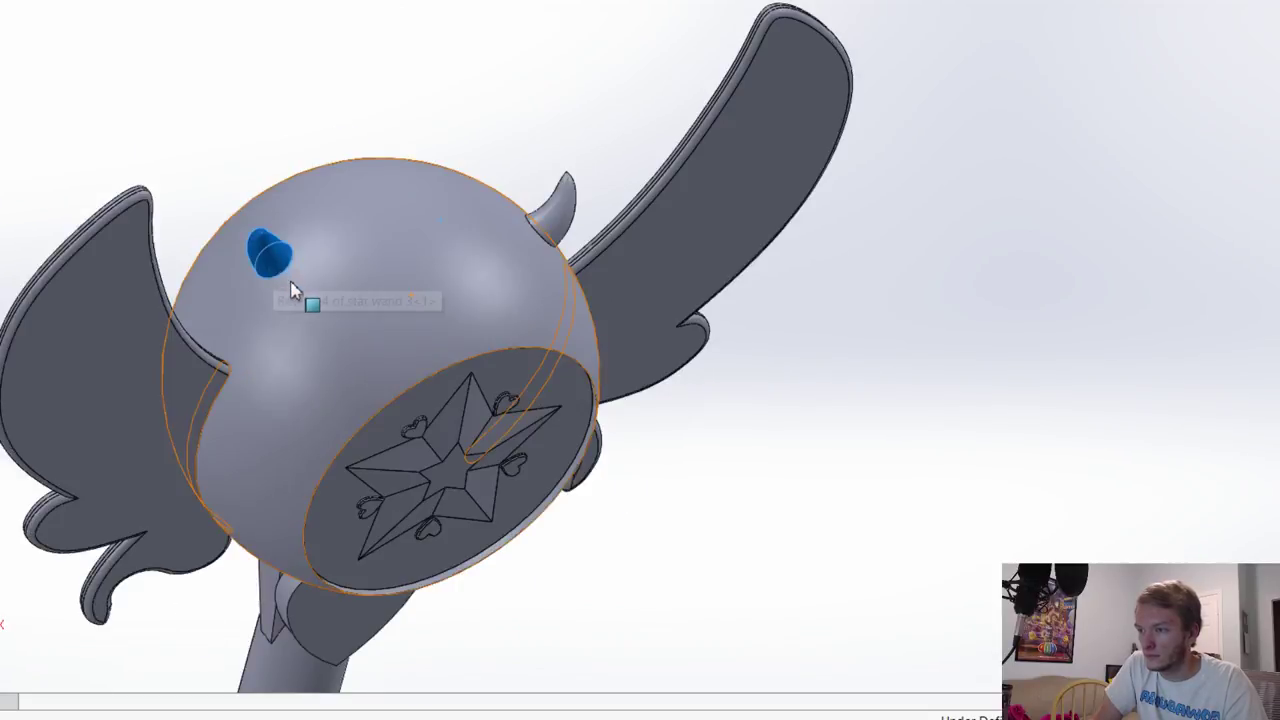
alt+drag(303, 287, 309, 286)
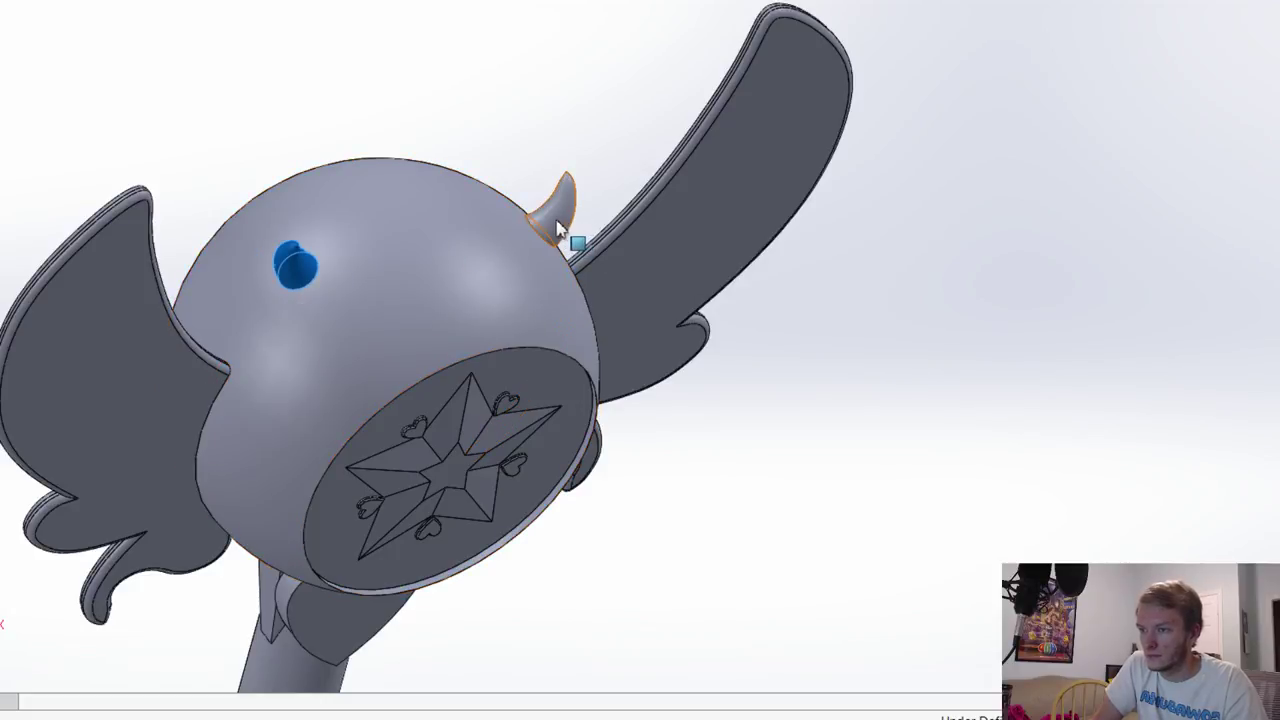
Step: Adjust the positions of both horns on the sphere so they sit opposite each other in front of the wings
click(562, 229)
click(861, 548)
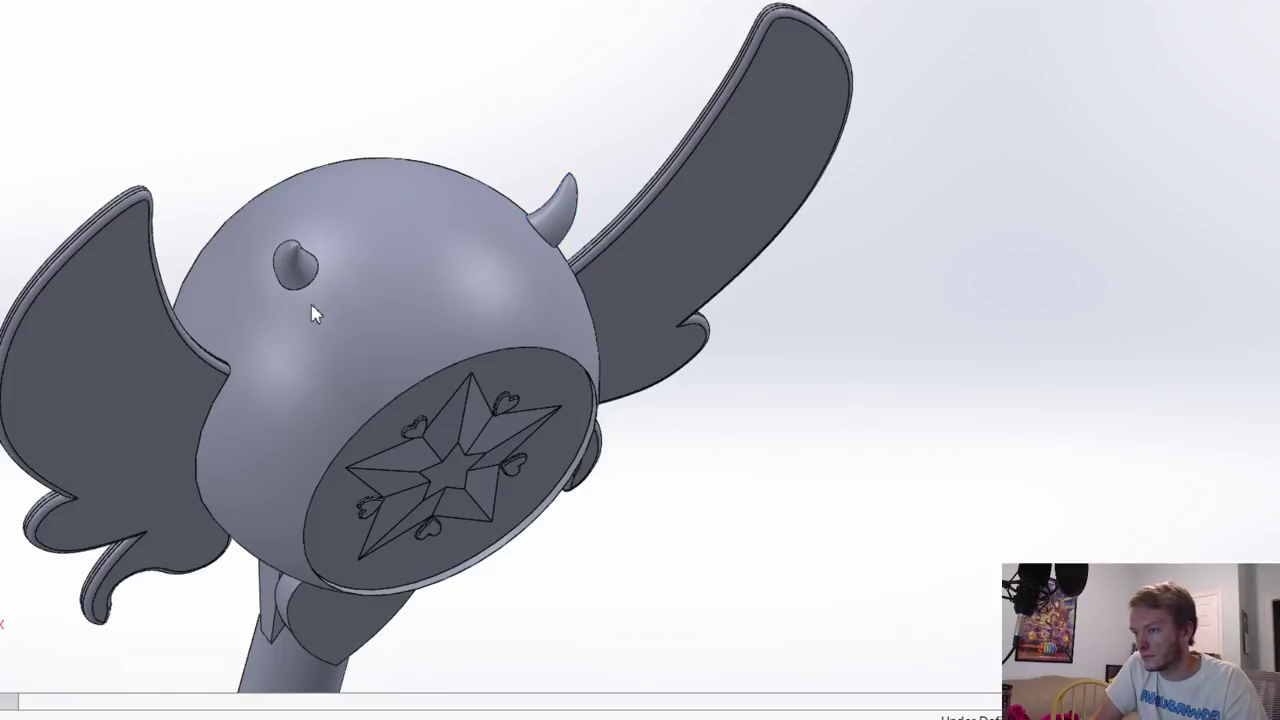
scroll(300, 298, down, 3)
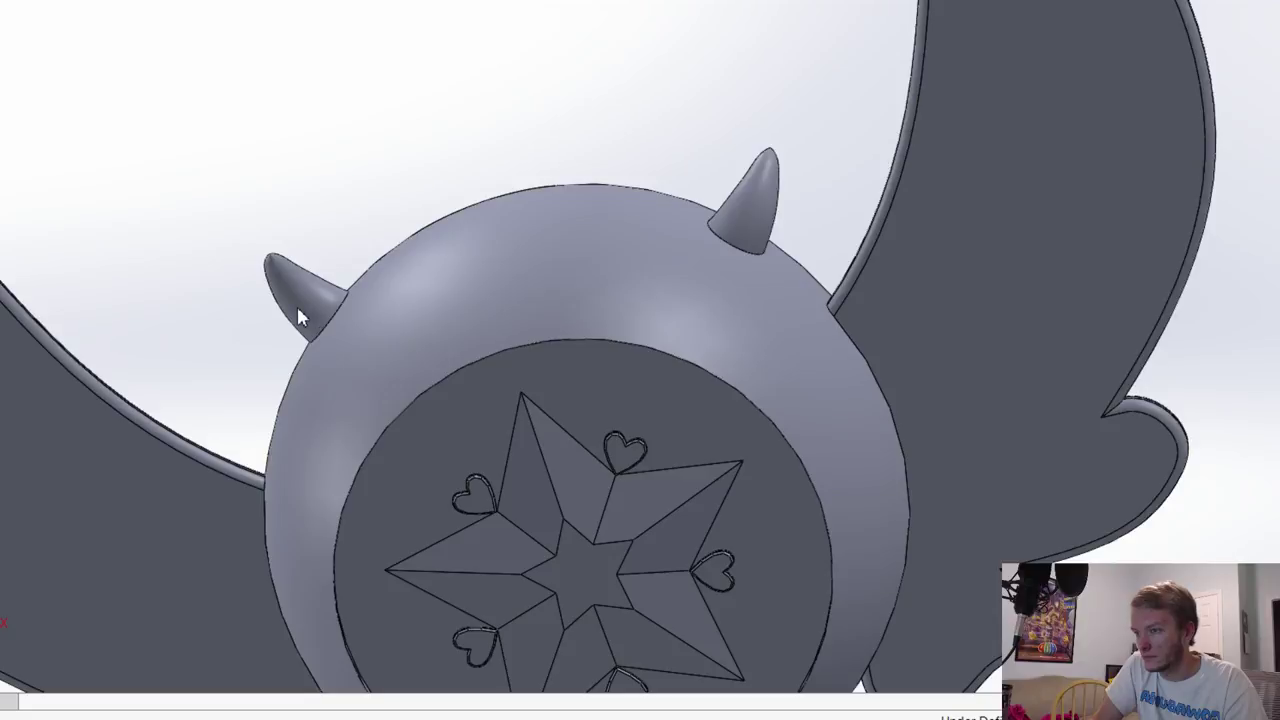
click(303, 318)
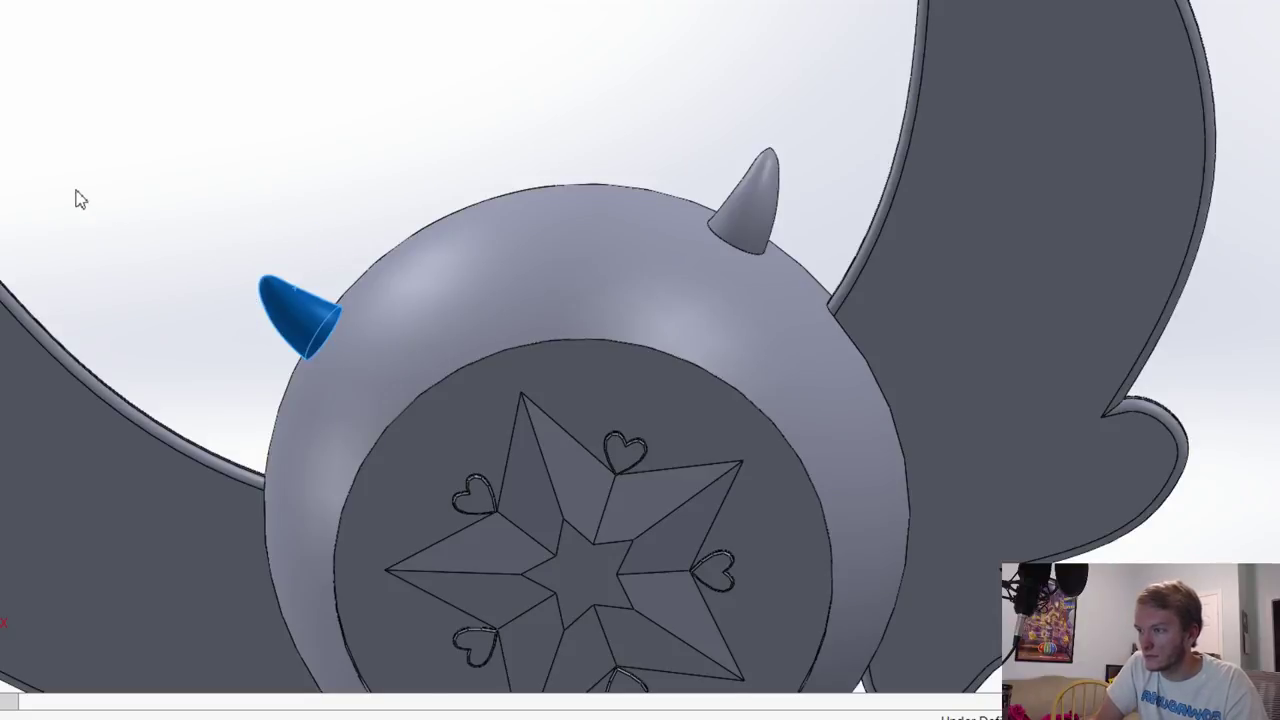
middle_drag(77, 191, 250, 237)
key(Escape)
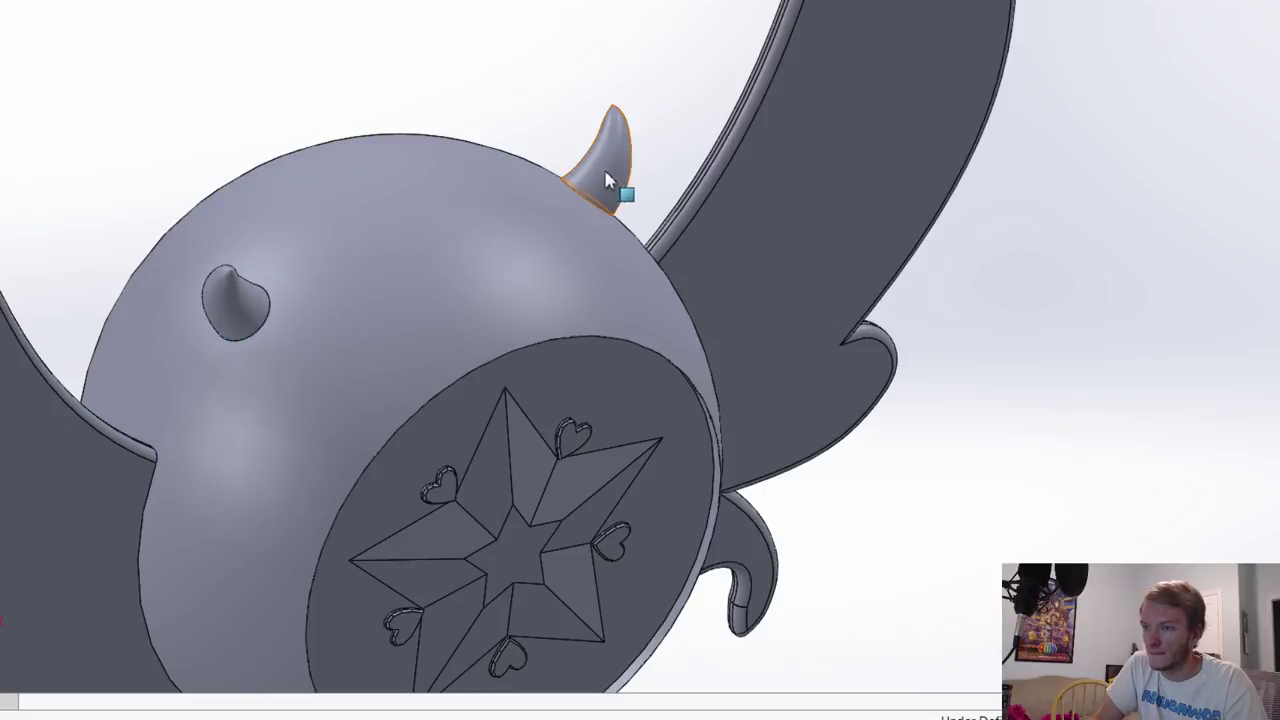
click(233, 316)
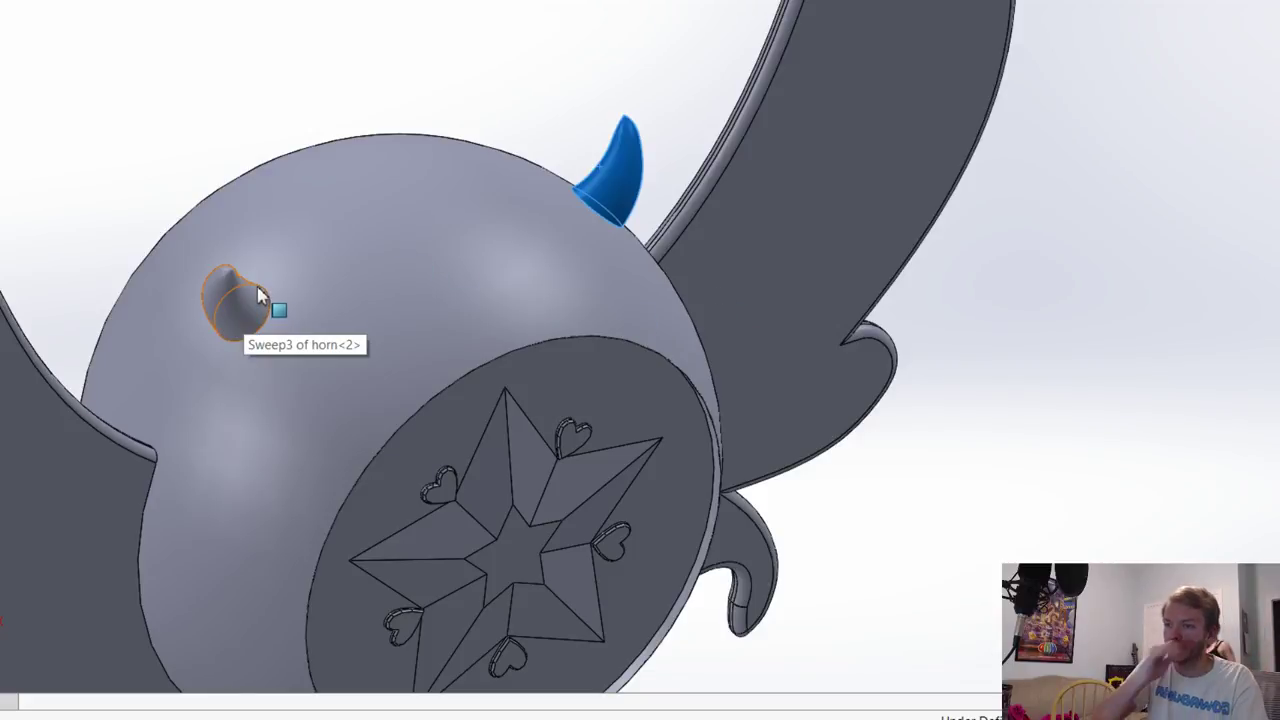
click(238, 298)
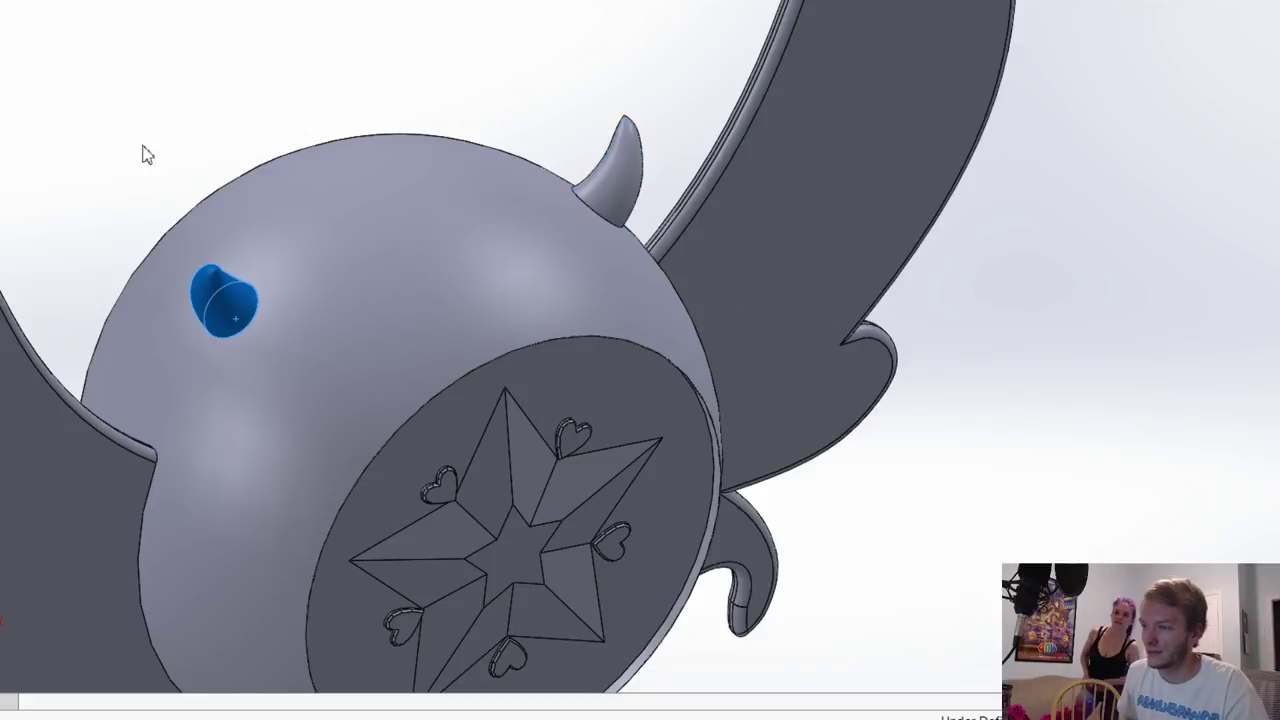
click(840, 630)
Step: Turn both horns about their bases by moving their tips, so they curve upward symmetrically on the sphere
scroll(840, 630, up, 4)
middle_drag(771, 594, 761, 543)
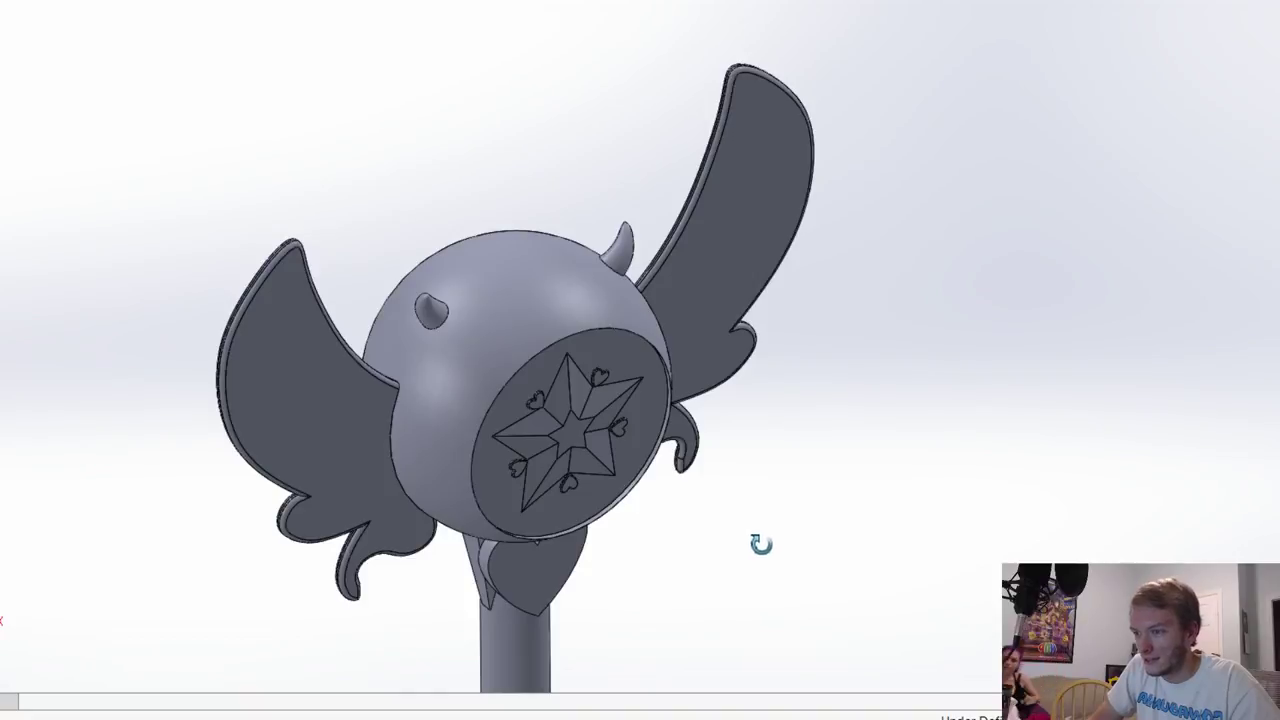
middle_drag(594, 238, 591, 255)
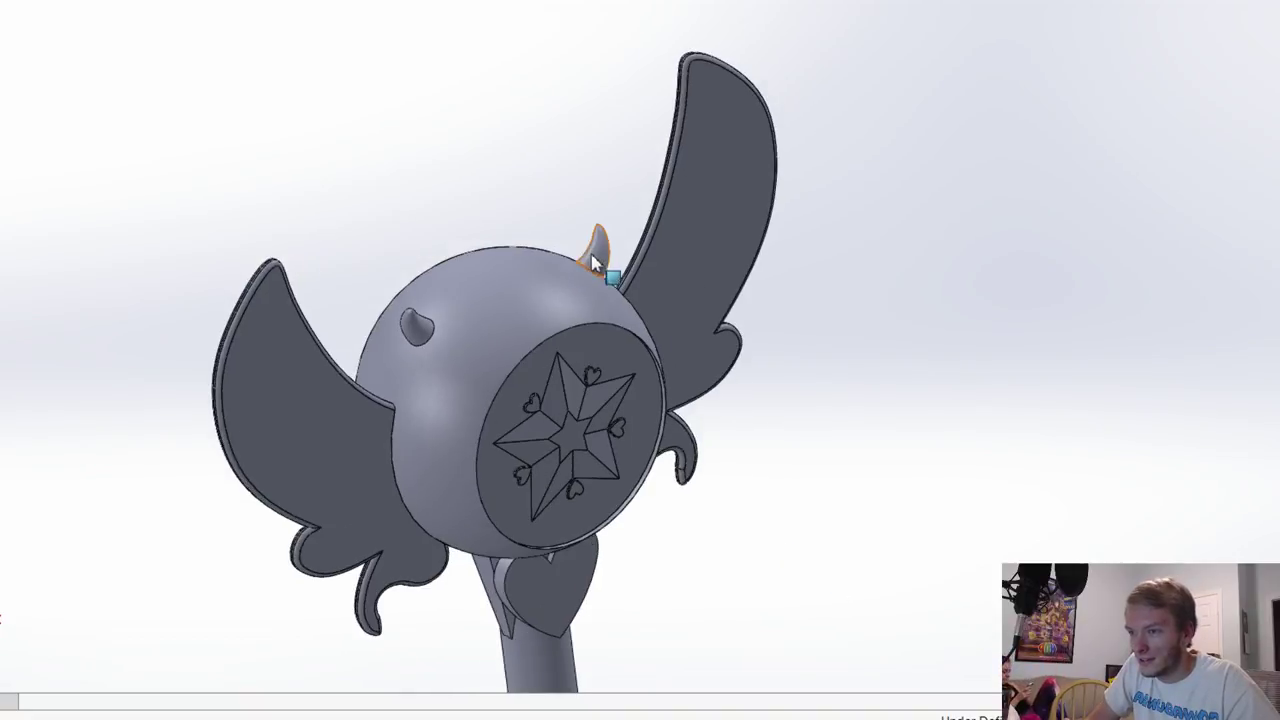
click(595, 262)
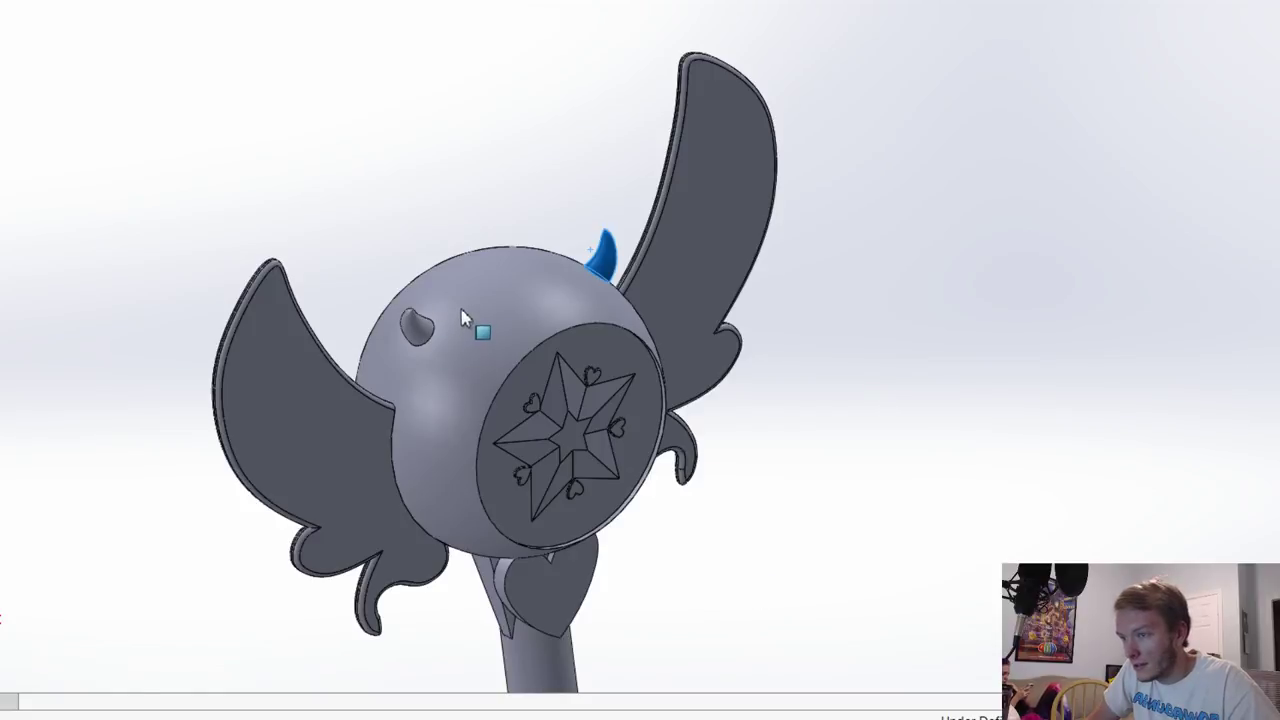
middle_drag(462, 310, 463, 326)
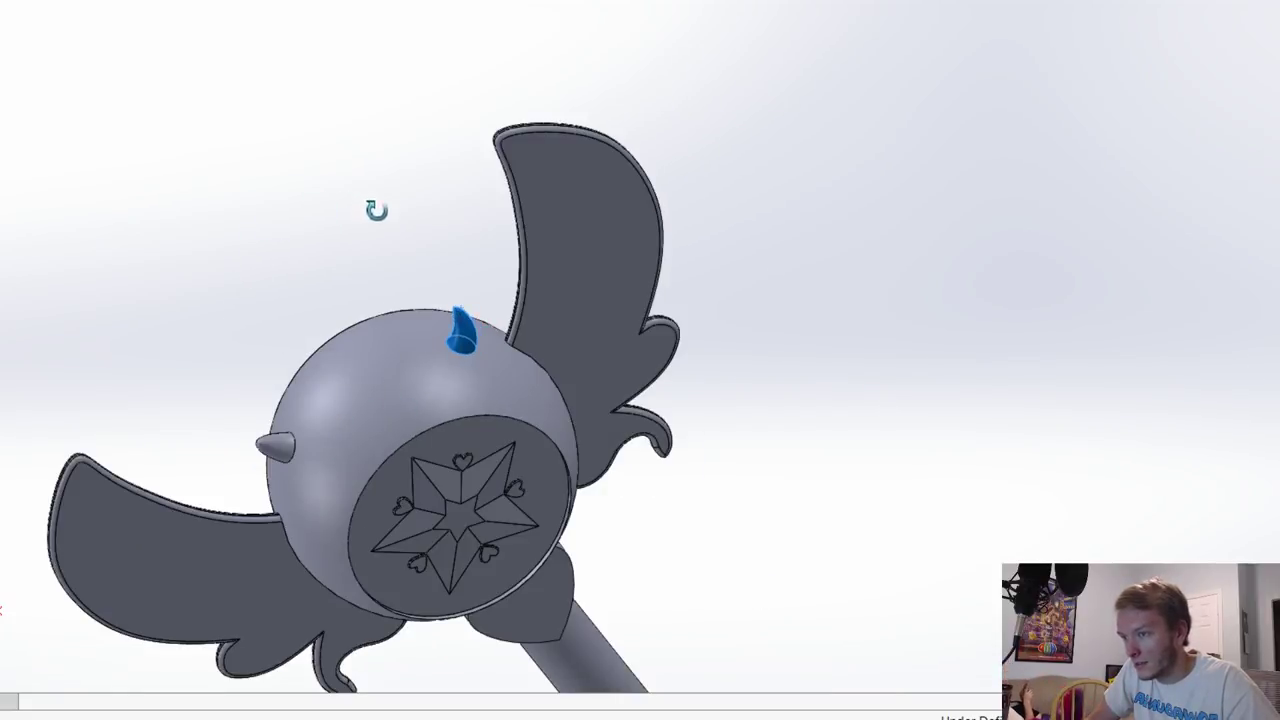
middle_drag(441, 305, 514, 356)
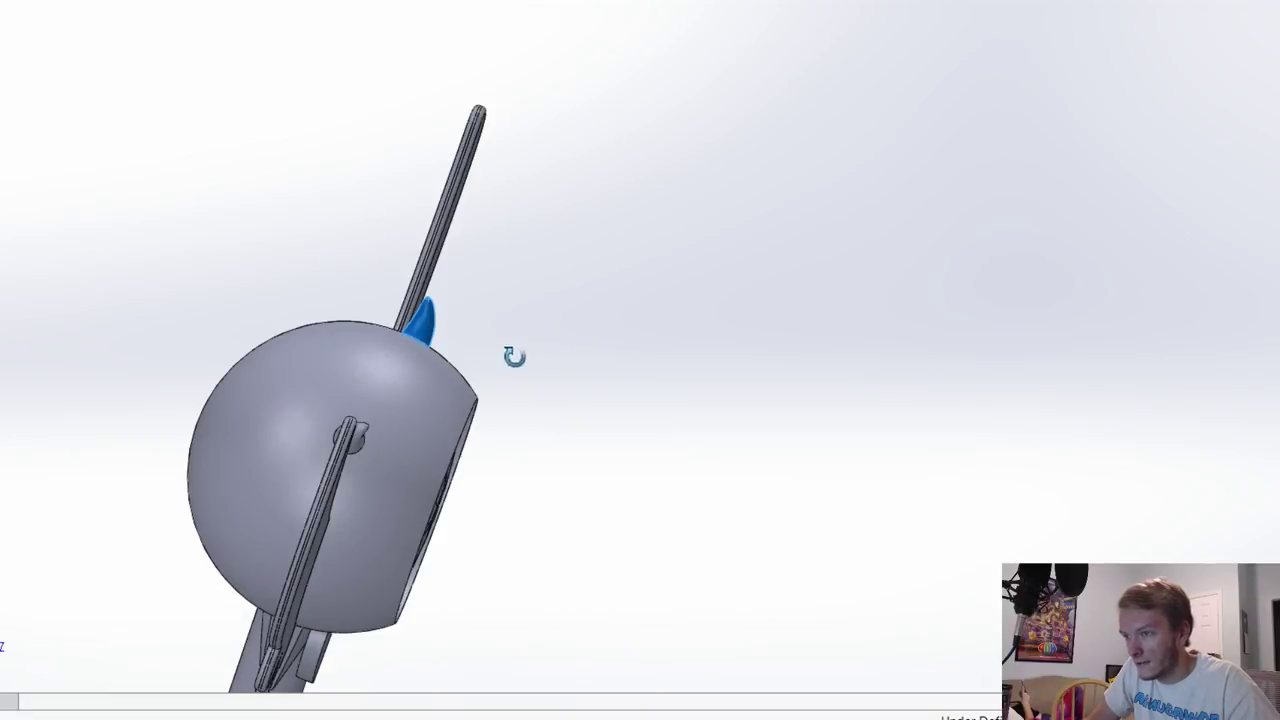
key(shift+Left)
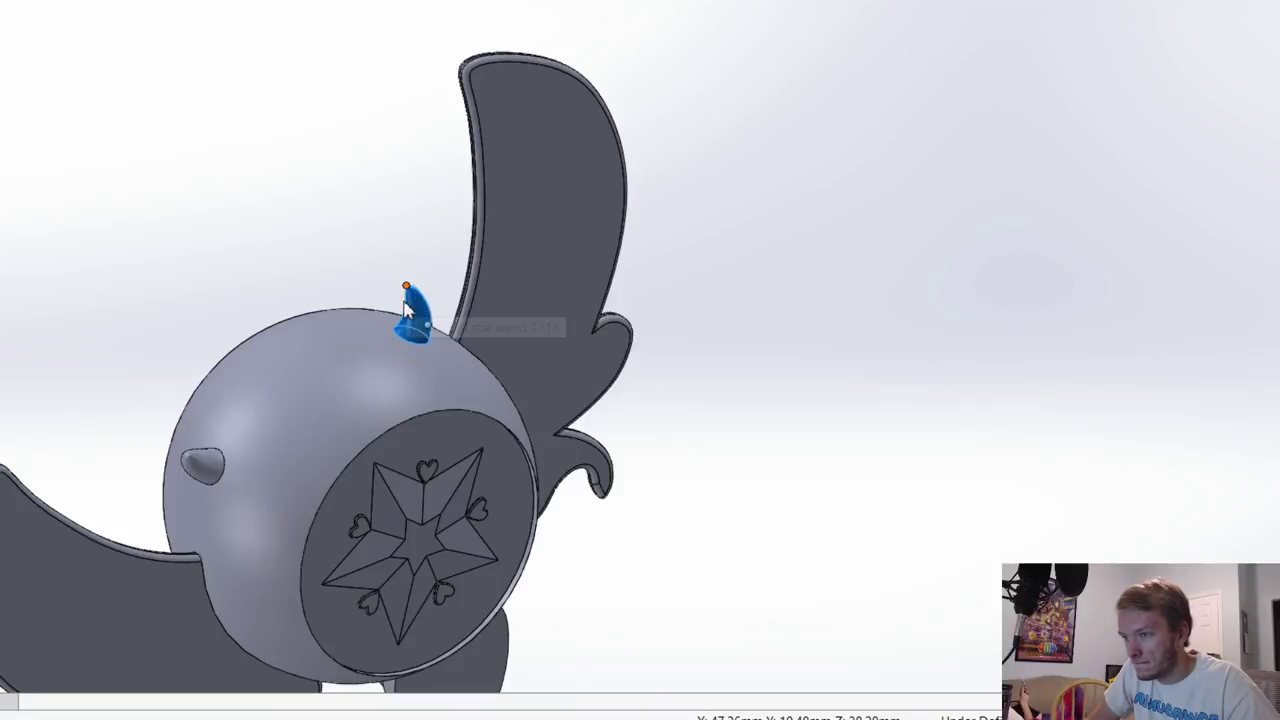
key(ctrl+z)
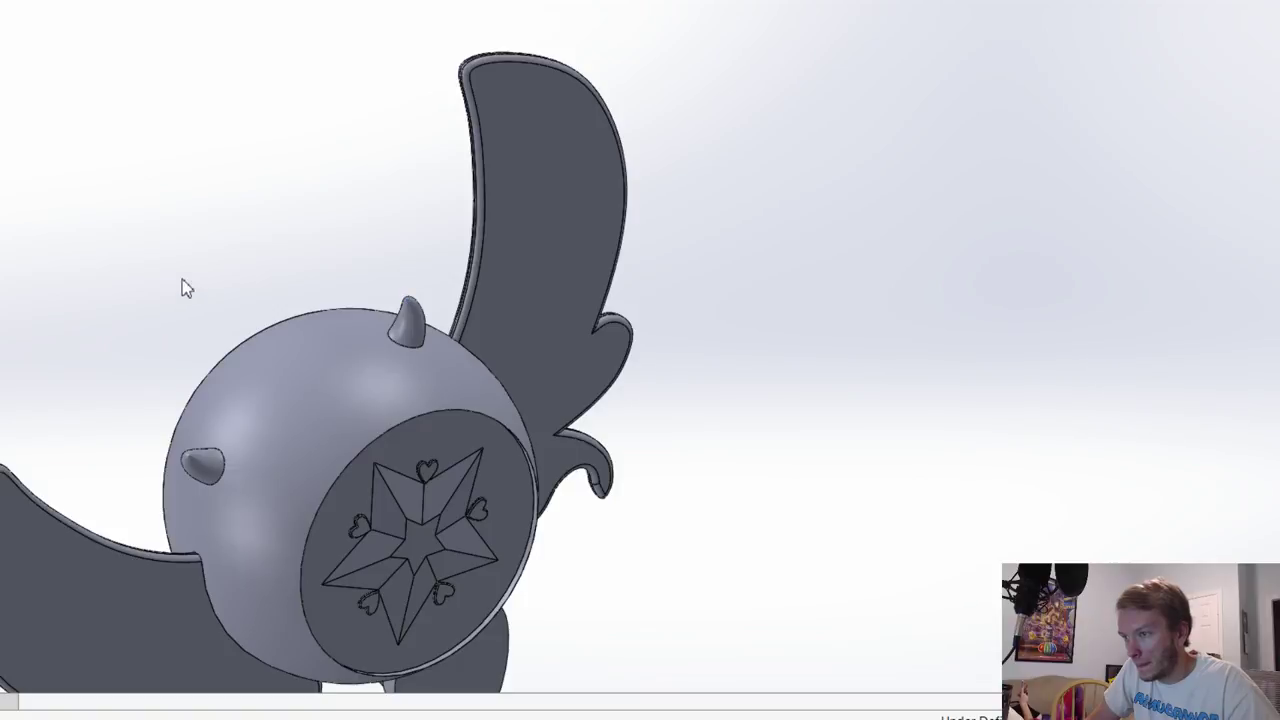
middle_drag(182, 279, 212, 211)
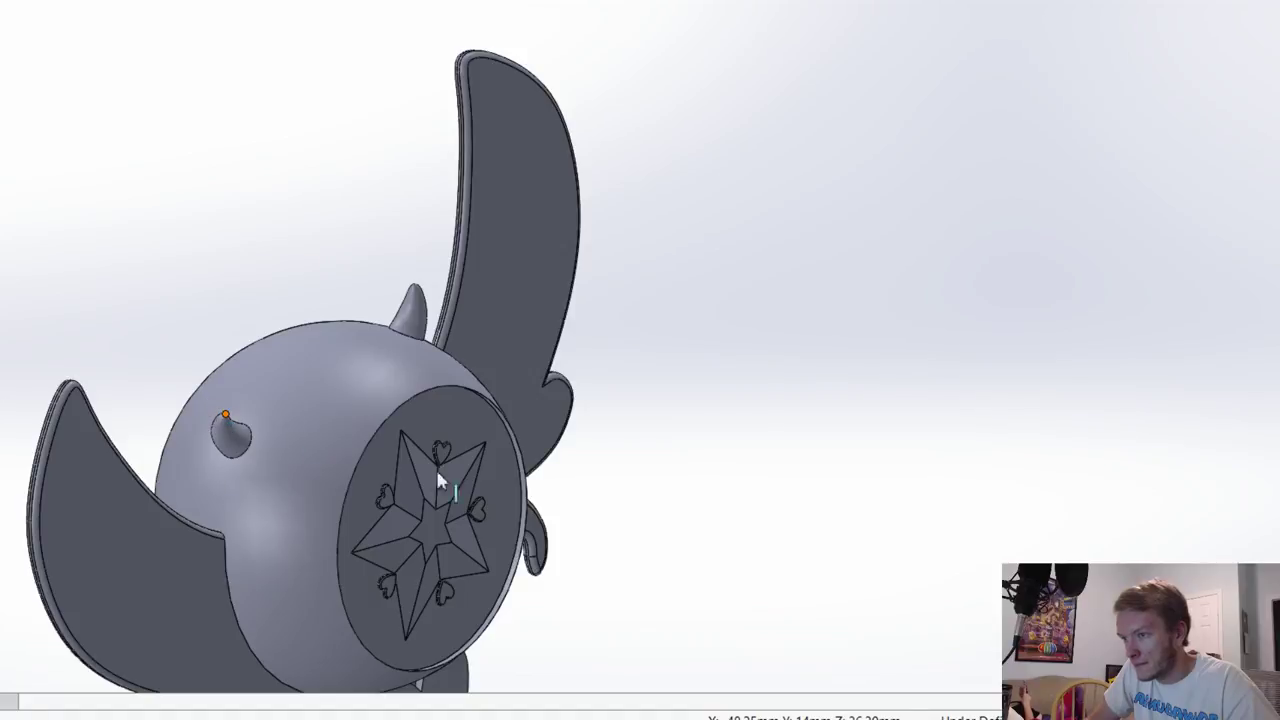
drag(437, 471, 868, 557)
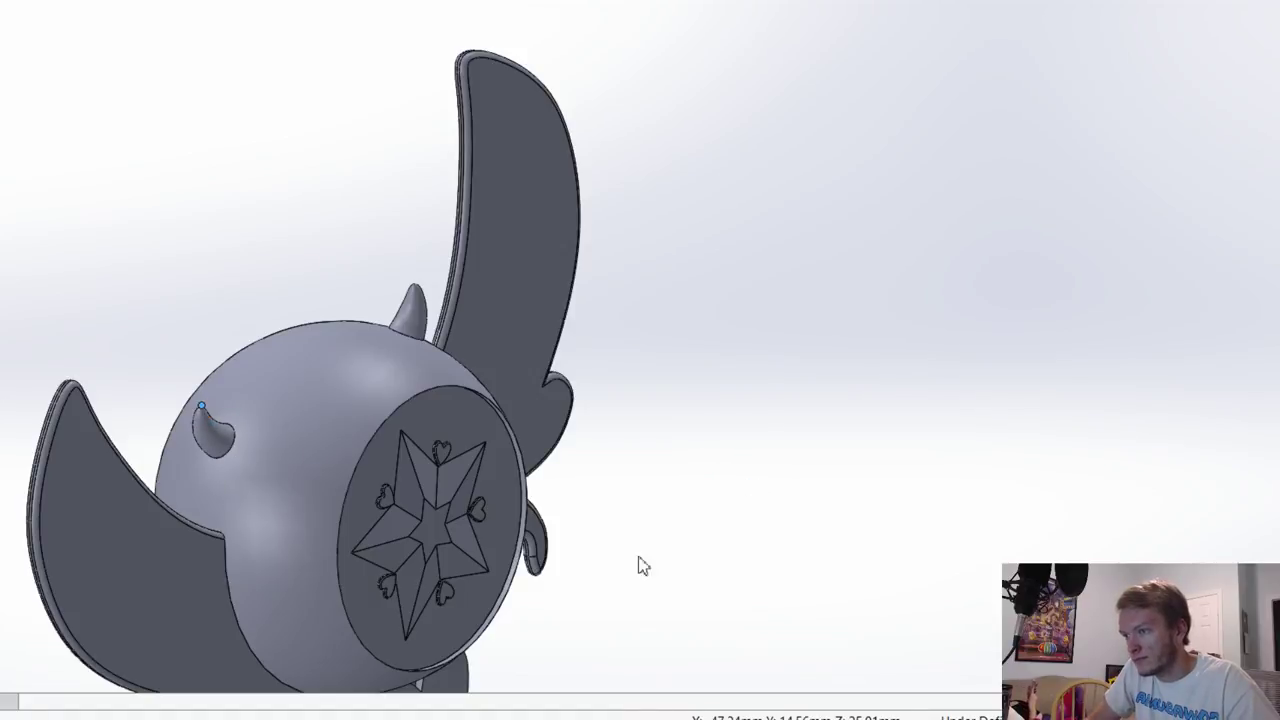
Step: Examine the whole wand from the front and the side to check how the two horns sit
key(f)
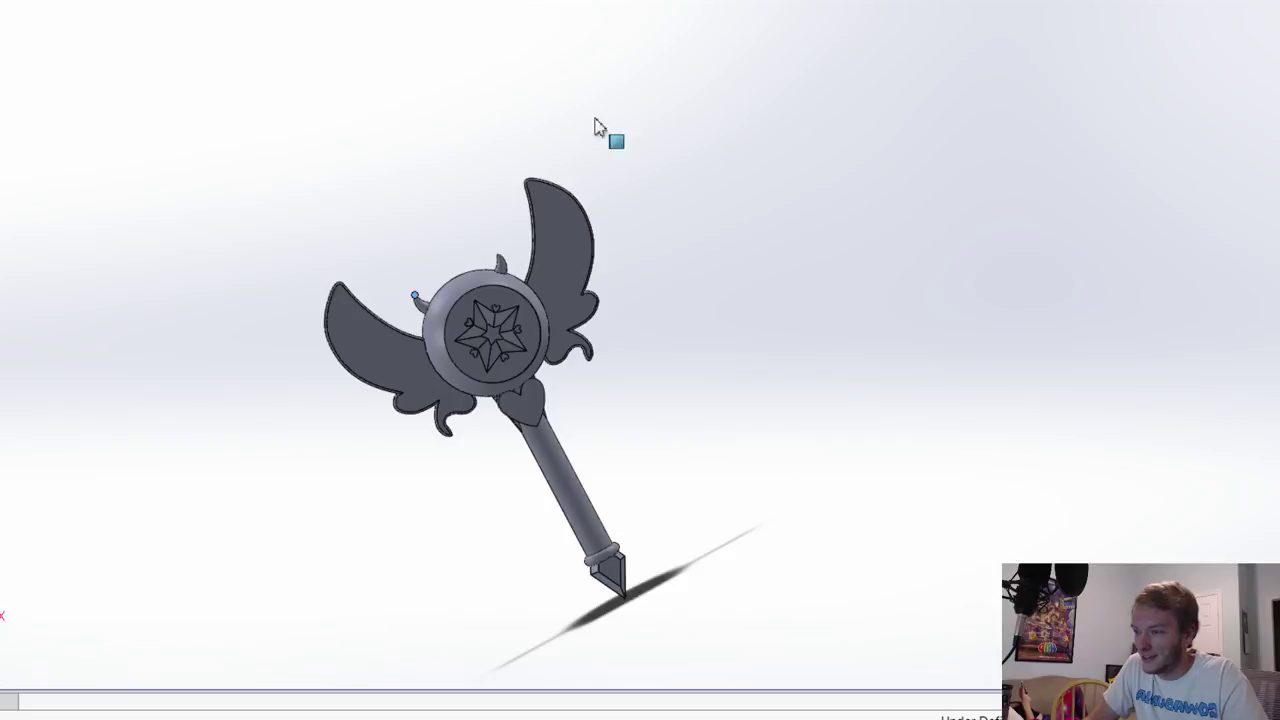
key(ctrl+7)
key(space)
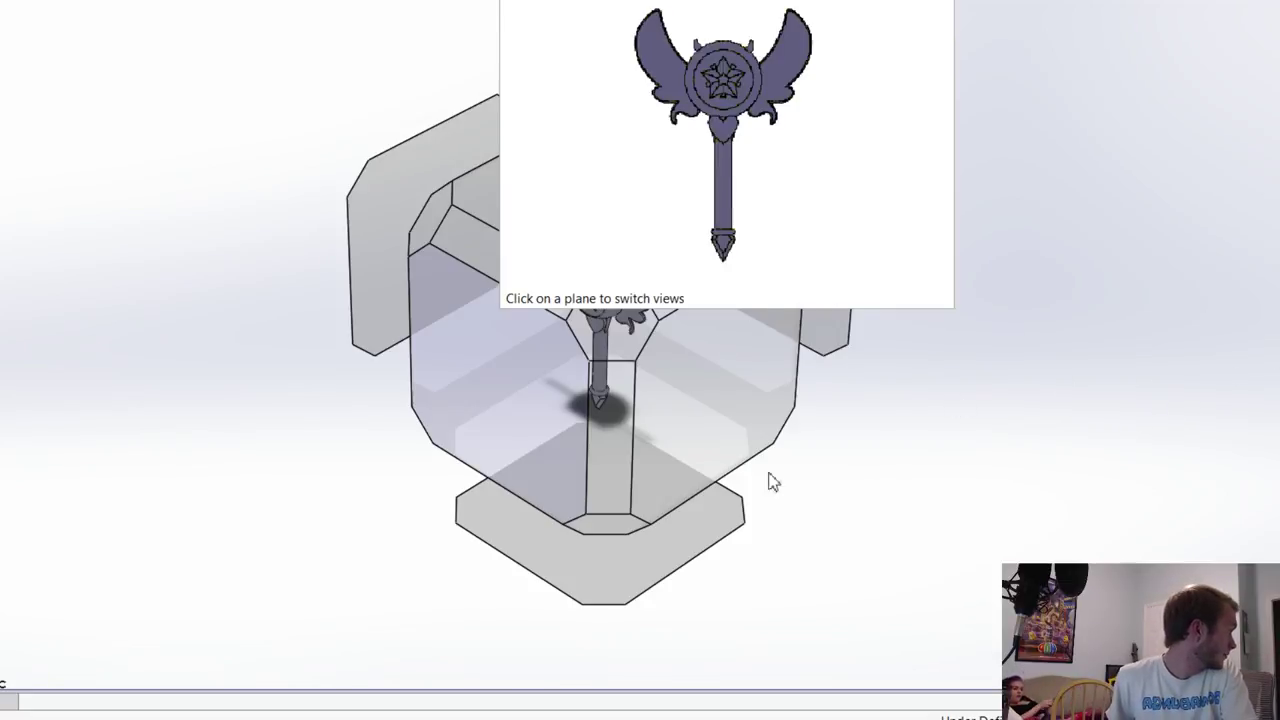
click(494, 196)
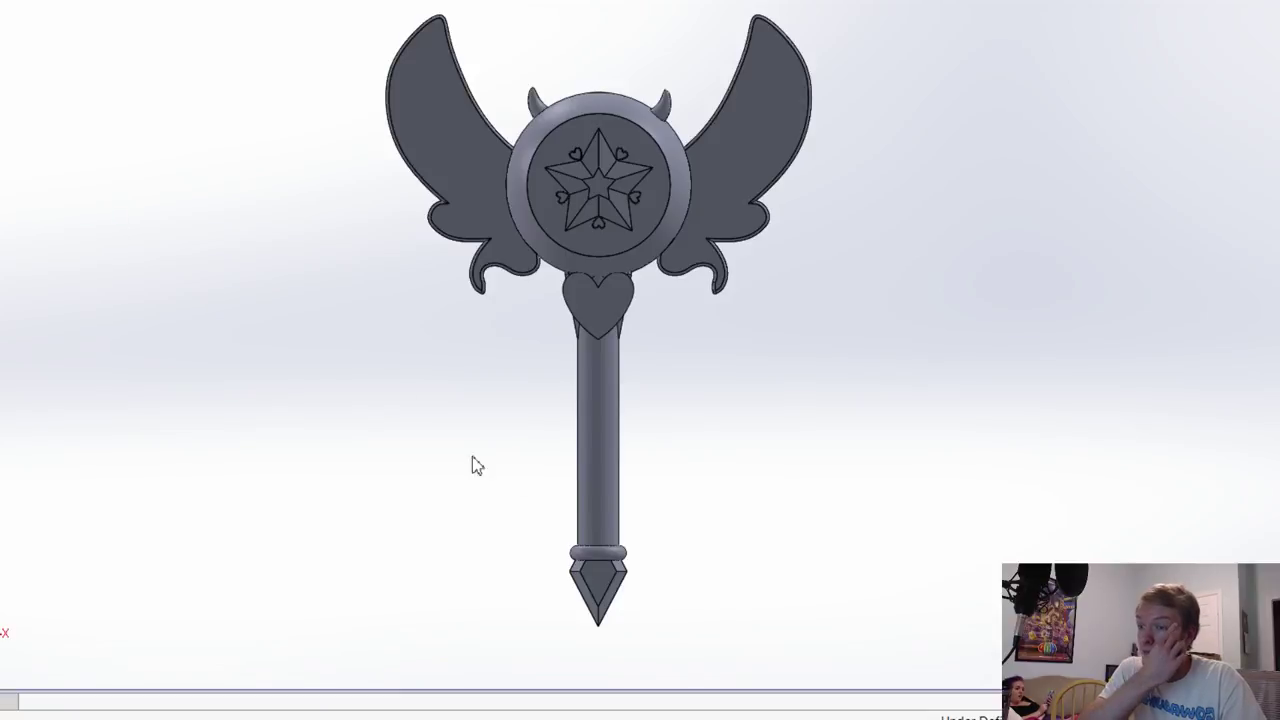
key(f)
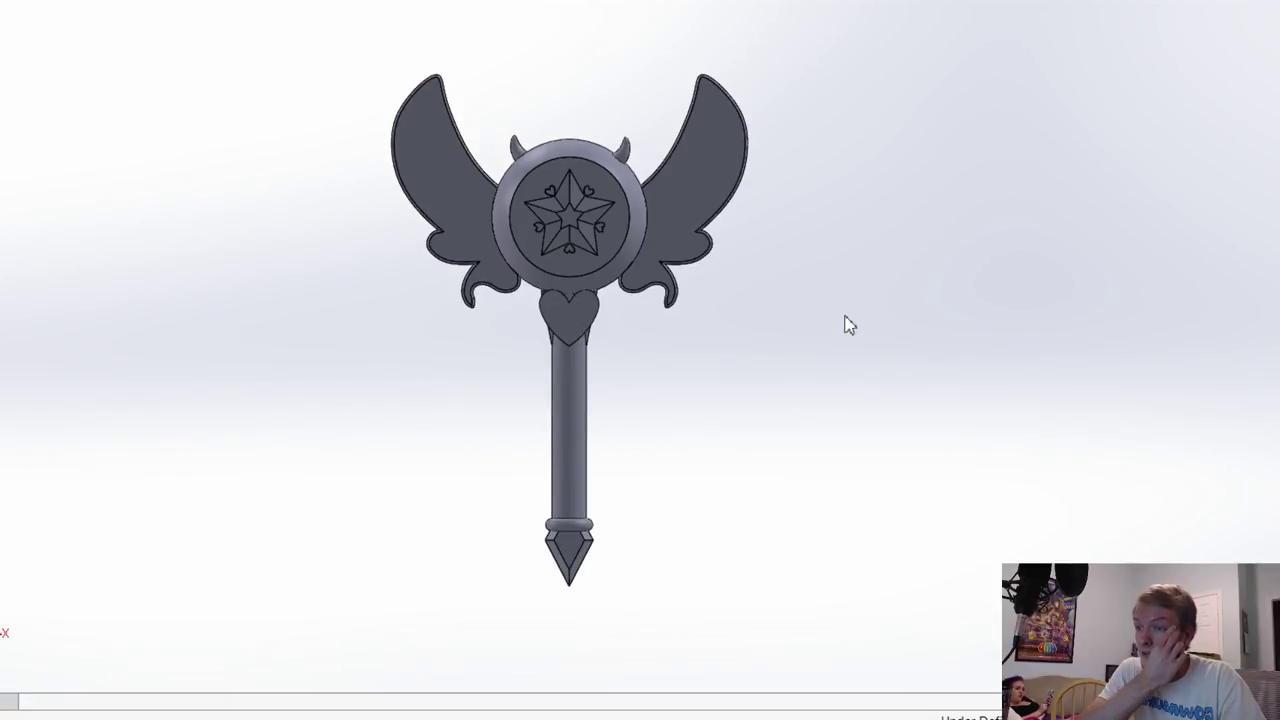
key(ctrl+shift+z)
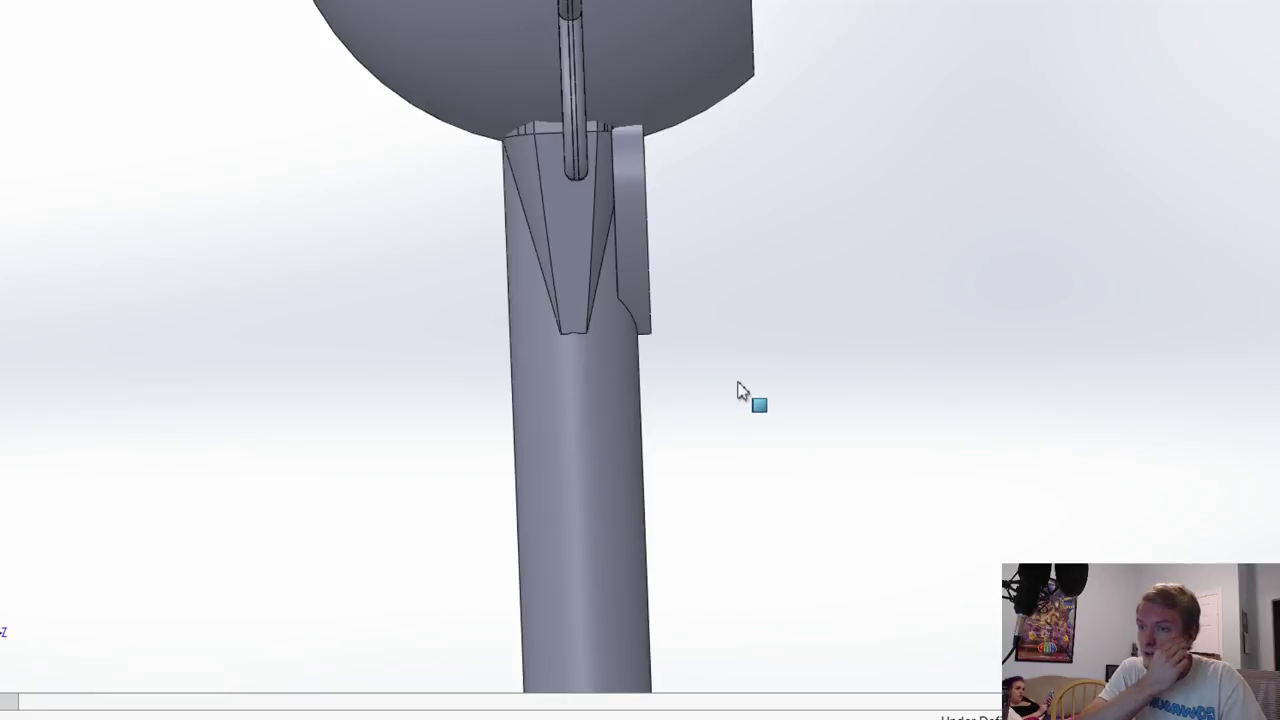